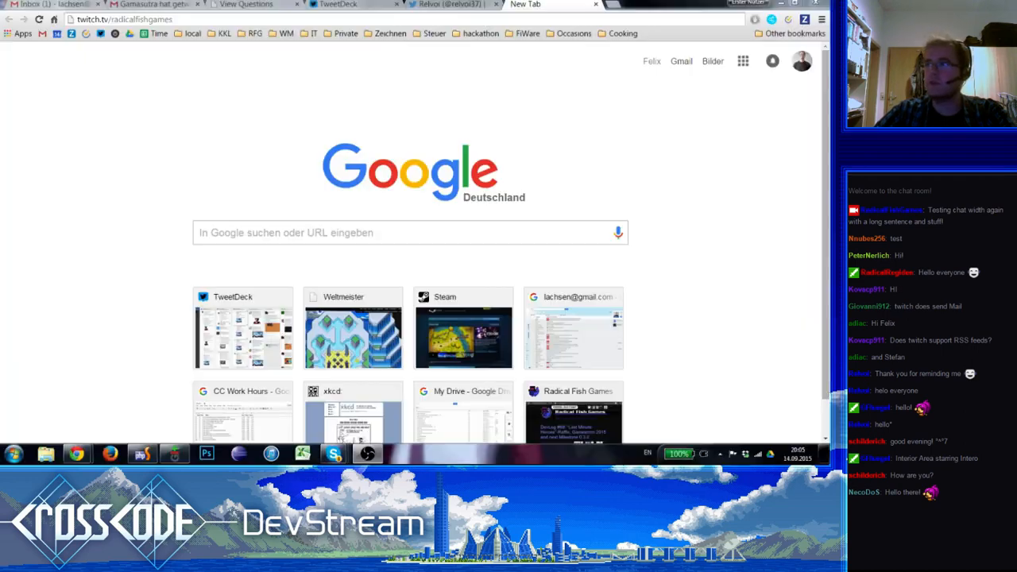
click(343, 15)
key(ctrl+a)
text(http://central.cross-code.com/)
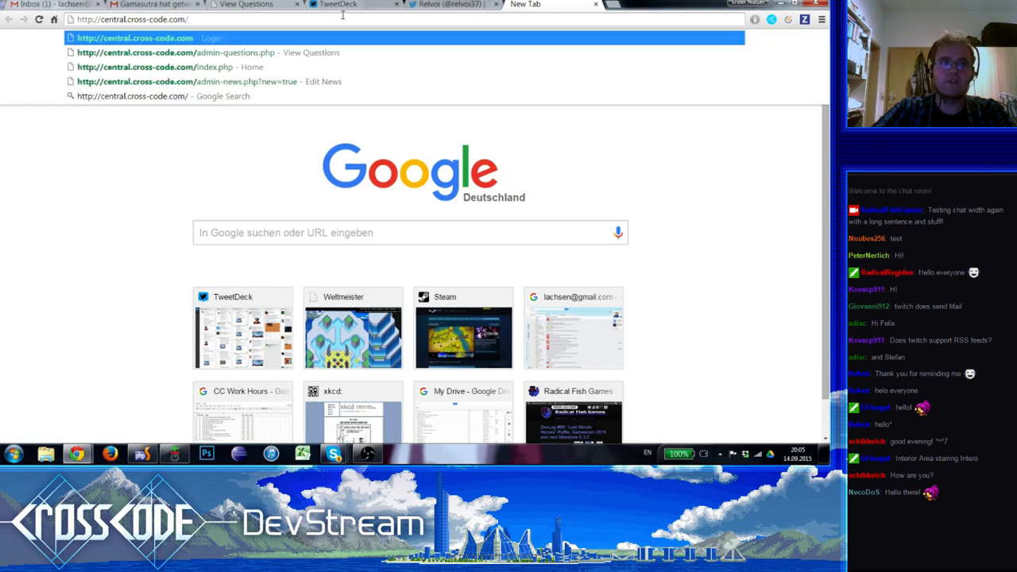
key(Return)
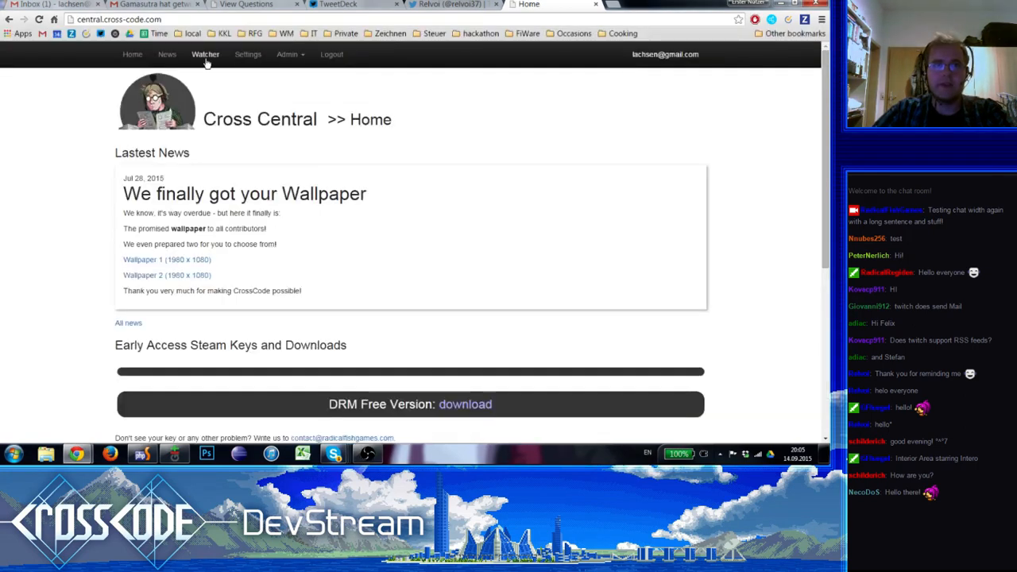
Log out of Cross Central and log back in with the saved account credentials
click(332, 54)
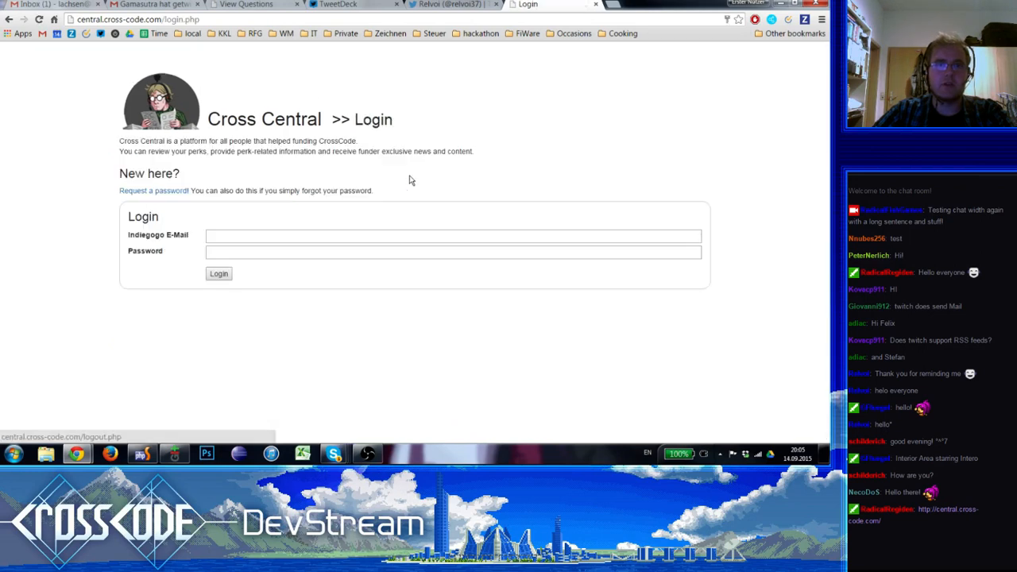
click(219, 272)
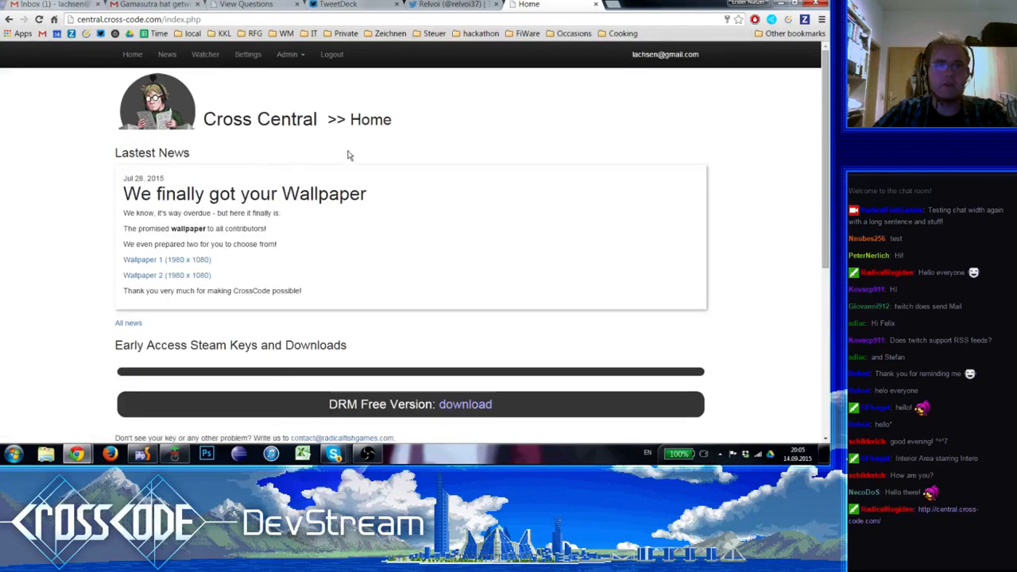
Examine the Ask a question form and its introduction on the Watcher page, and log out of Cross Central
click(202, 57)
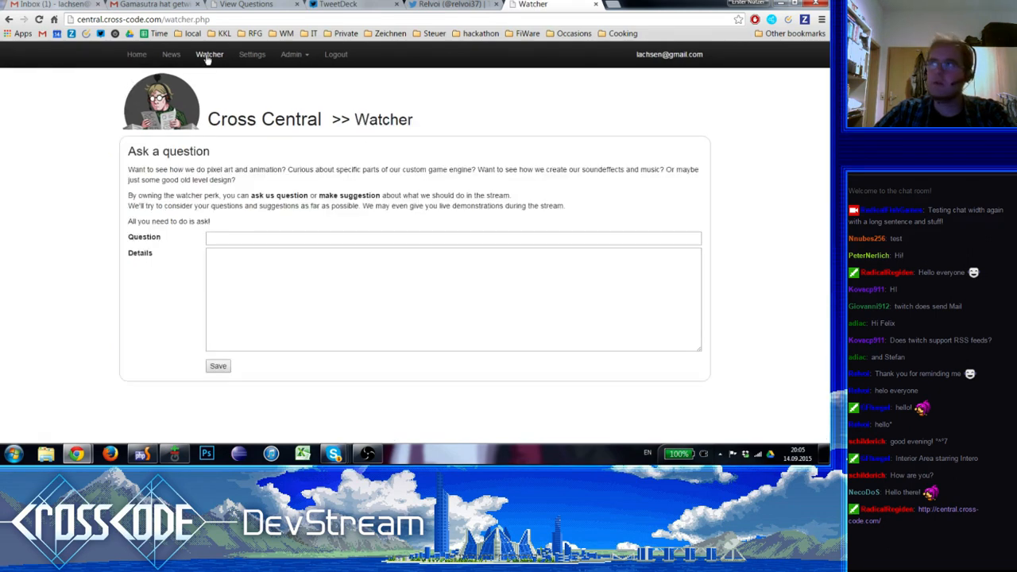
click(254, 239)
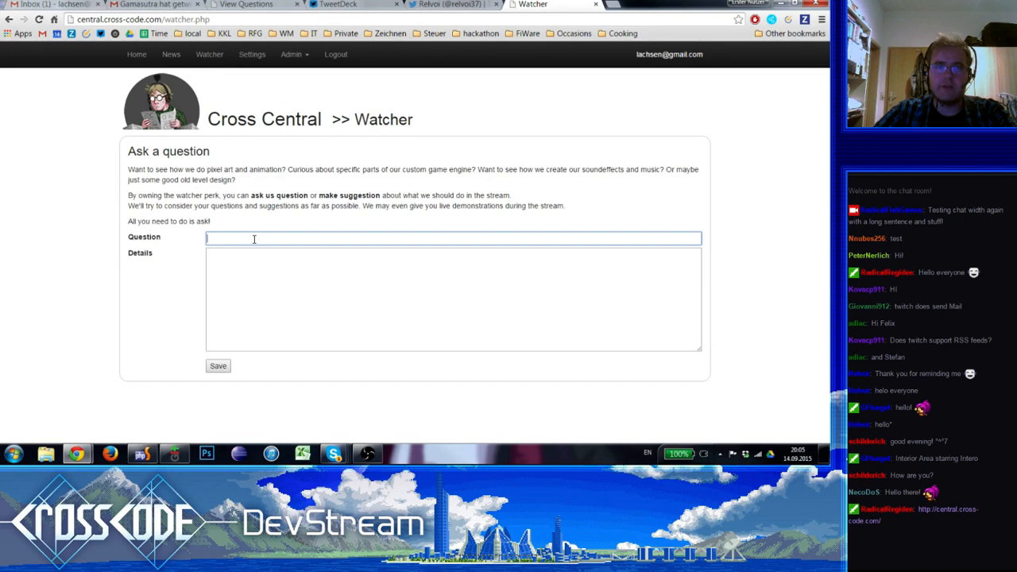
click(223, 300)
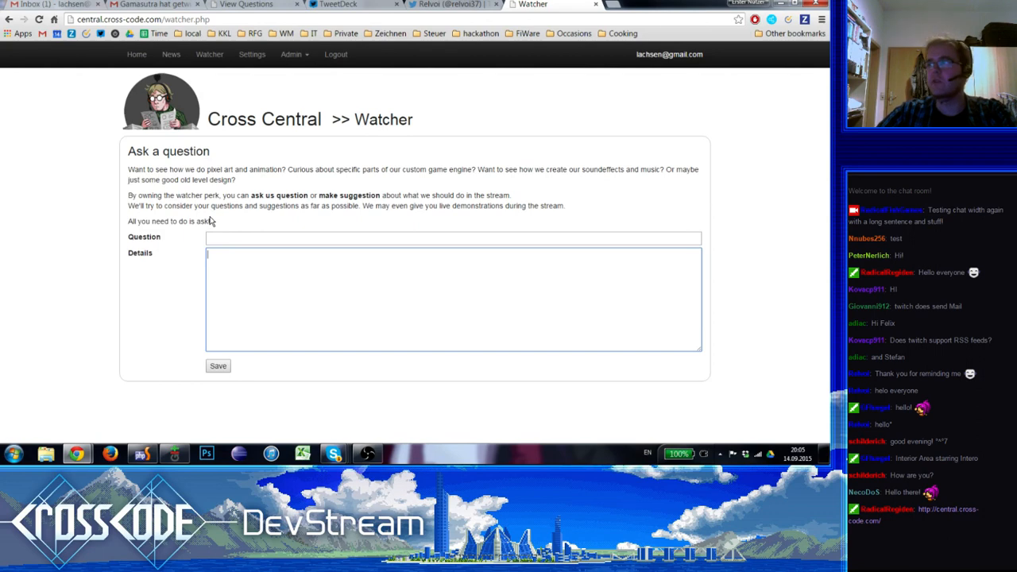
triple_click(259, 170)
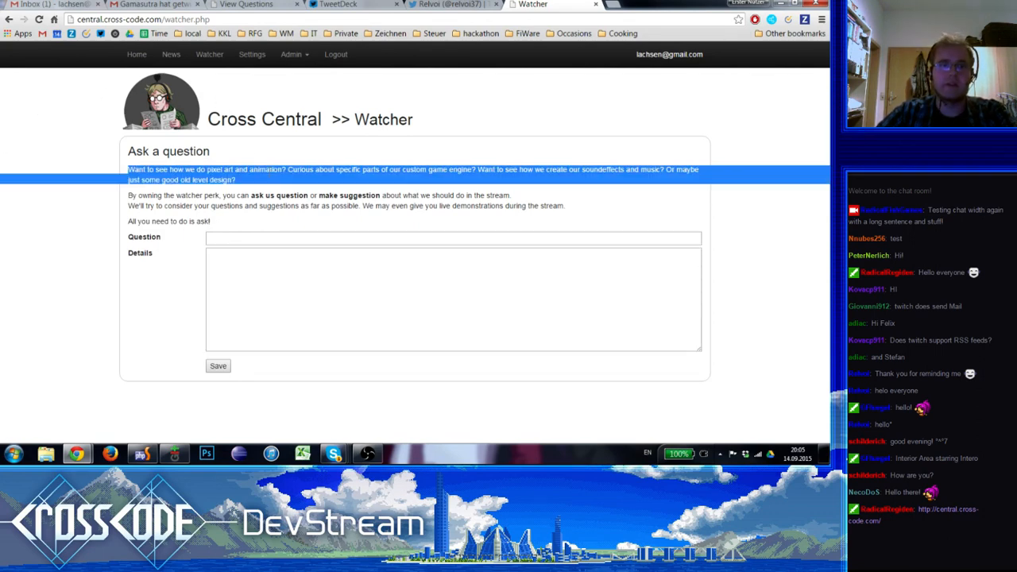
click(309, 192)
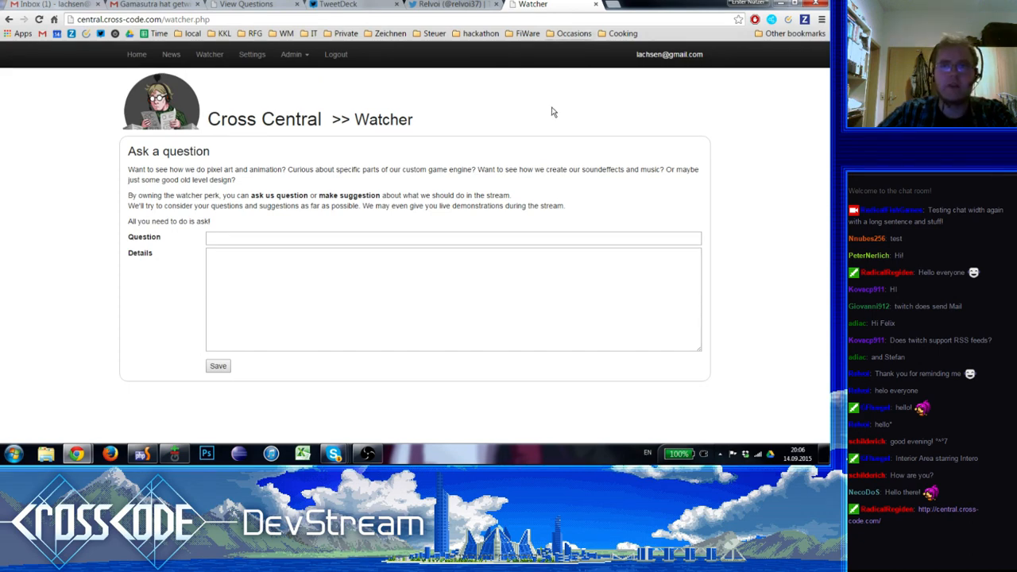
click(346, 56)
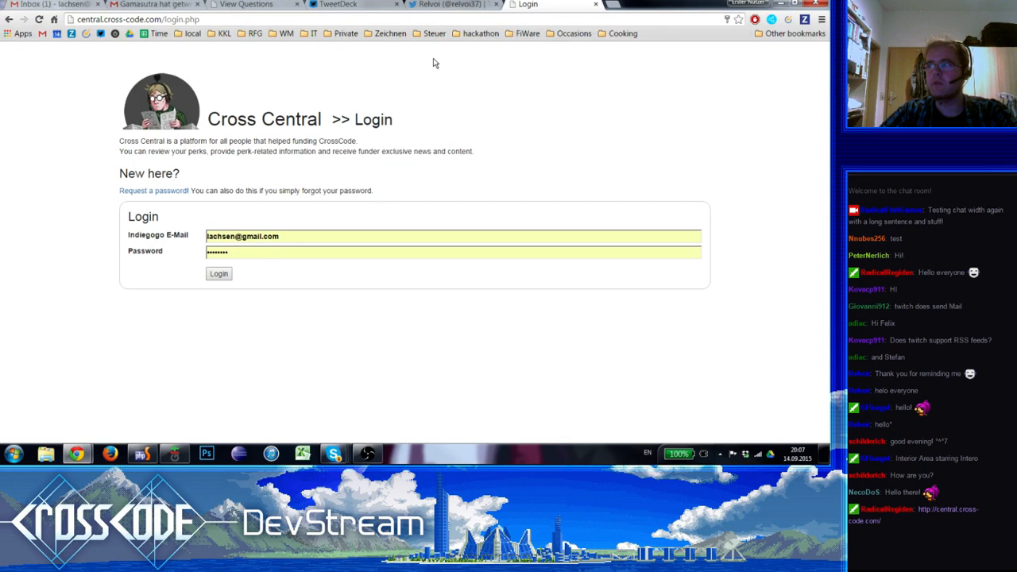
Close the TweetDeck and View Questions browser tabs
click(370, 5)
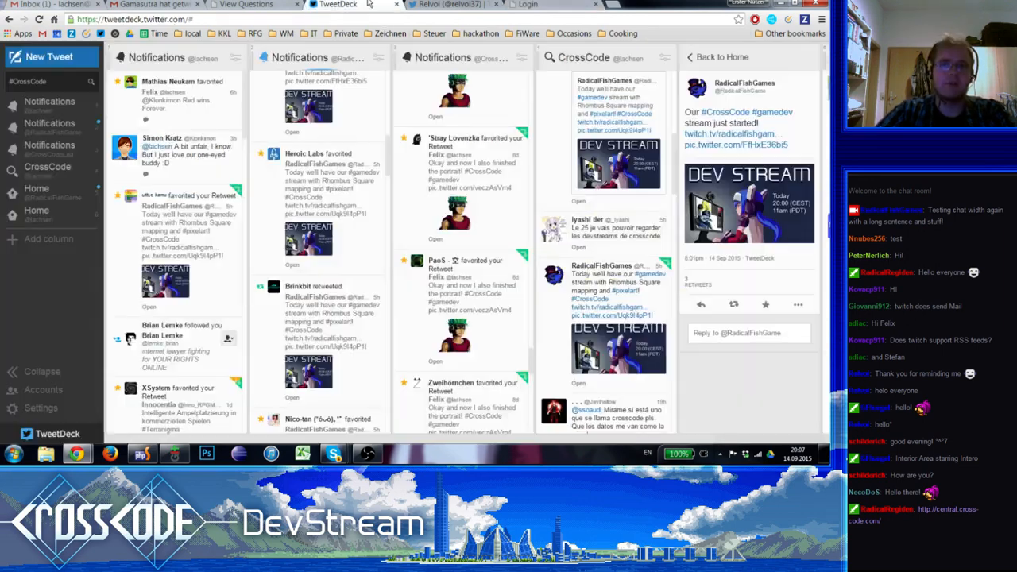
click(525, 5)
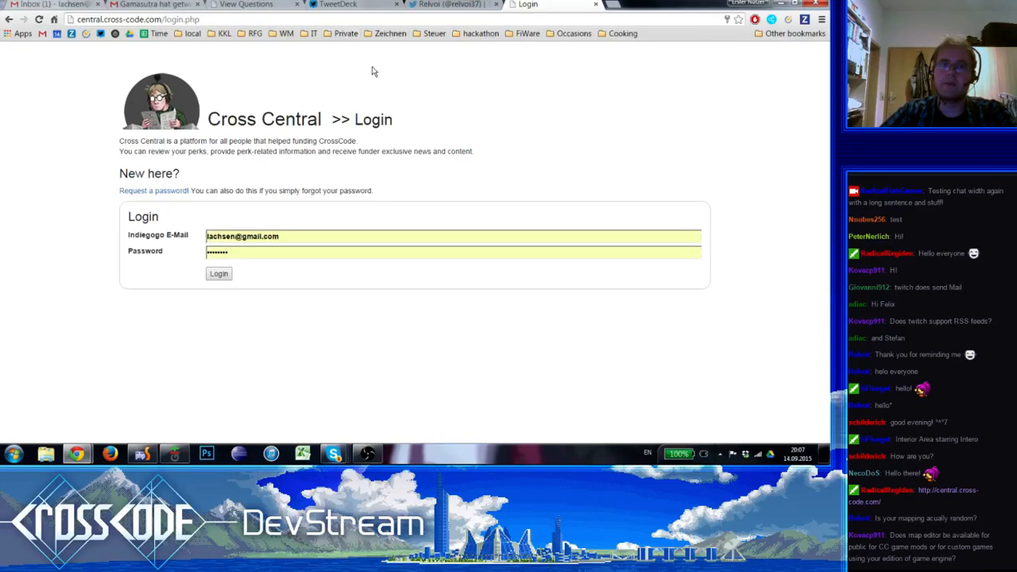
click(396, 4)
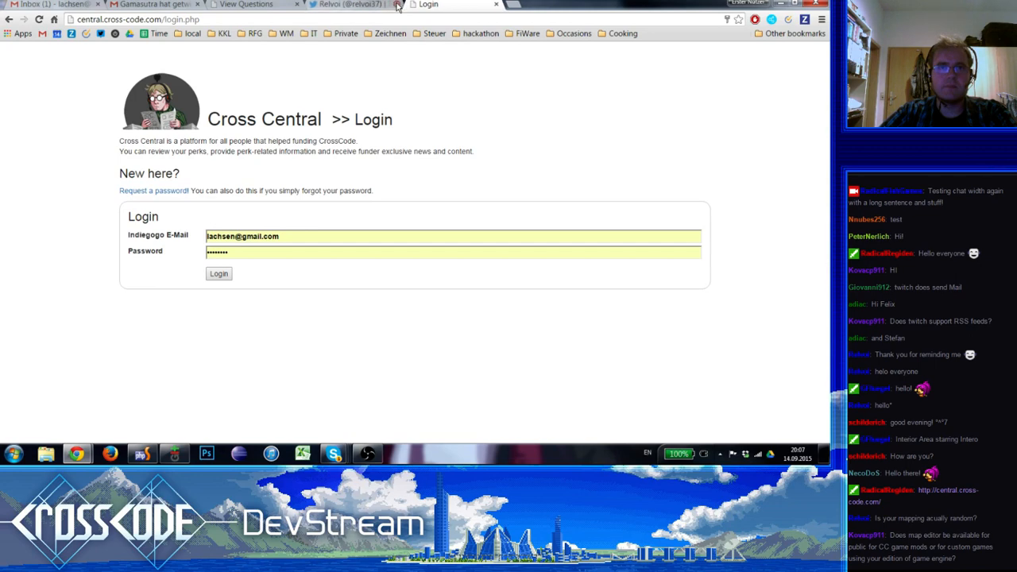
click(265, 4)
click(296, 4)
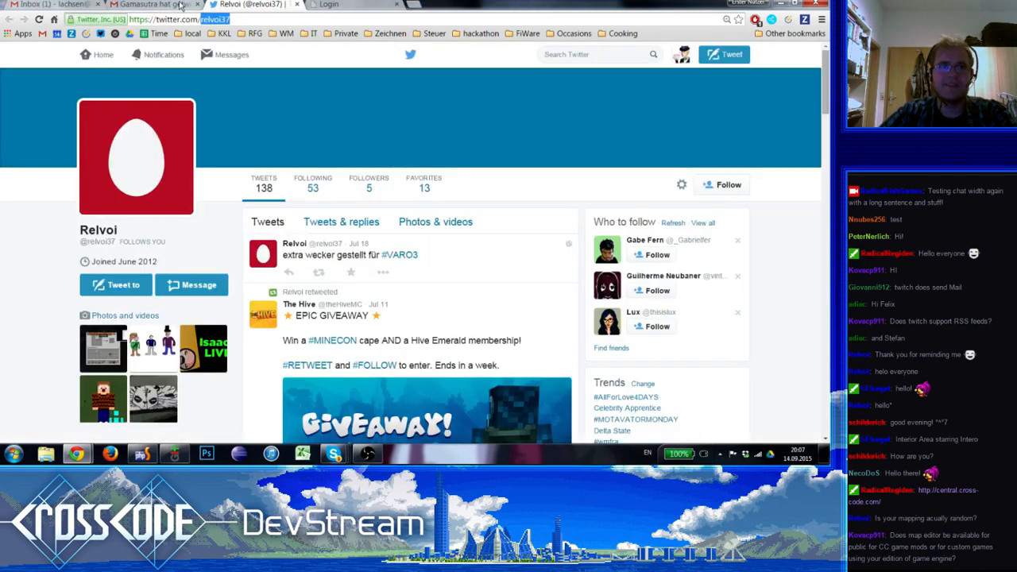
Close the Gmail Inbox tab and the Twitter profile tab, keeping the Gamasutra e-mail and Login tabs open
click(181, 5)
key(alt+space)
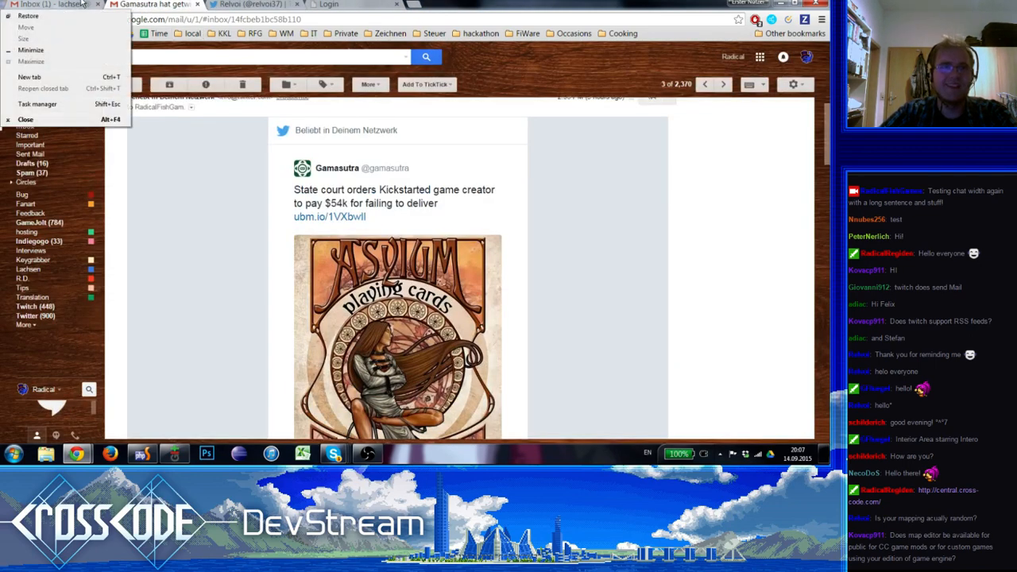
key(Escape)
click(96, 4)
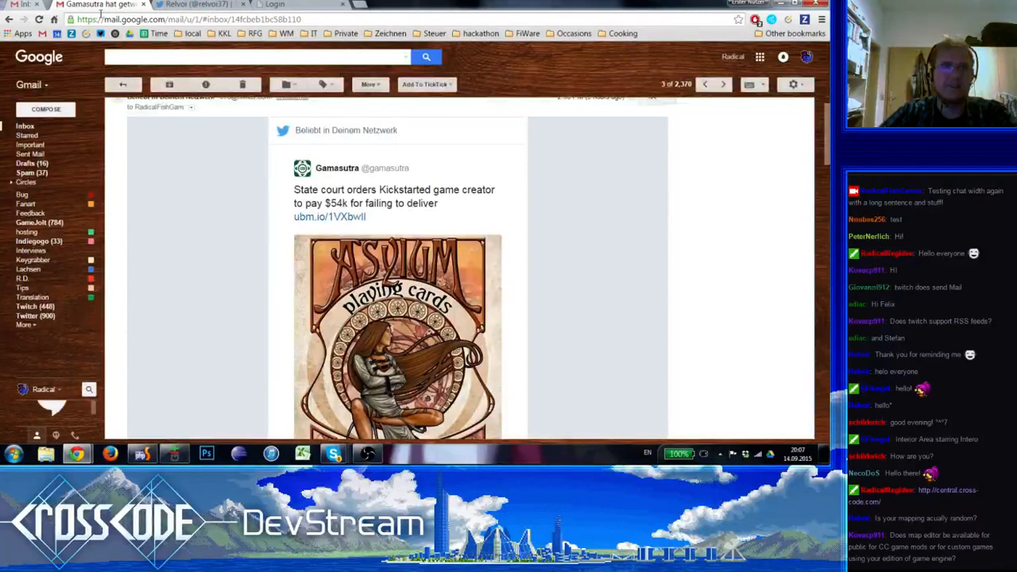
click(147, 5)
key(ctrl+Tab)
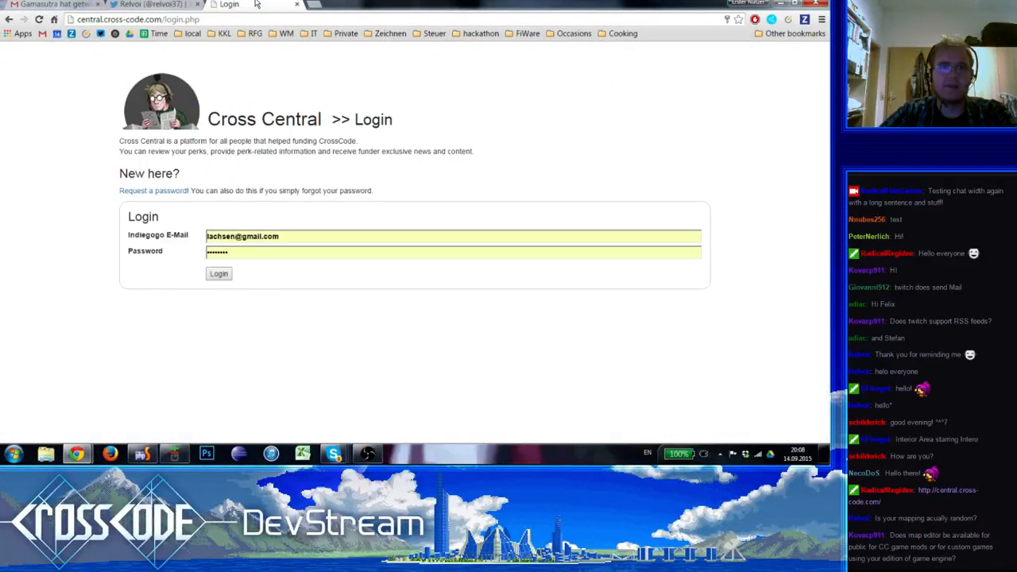
click(144, 5)
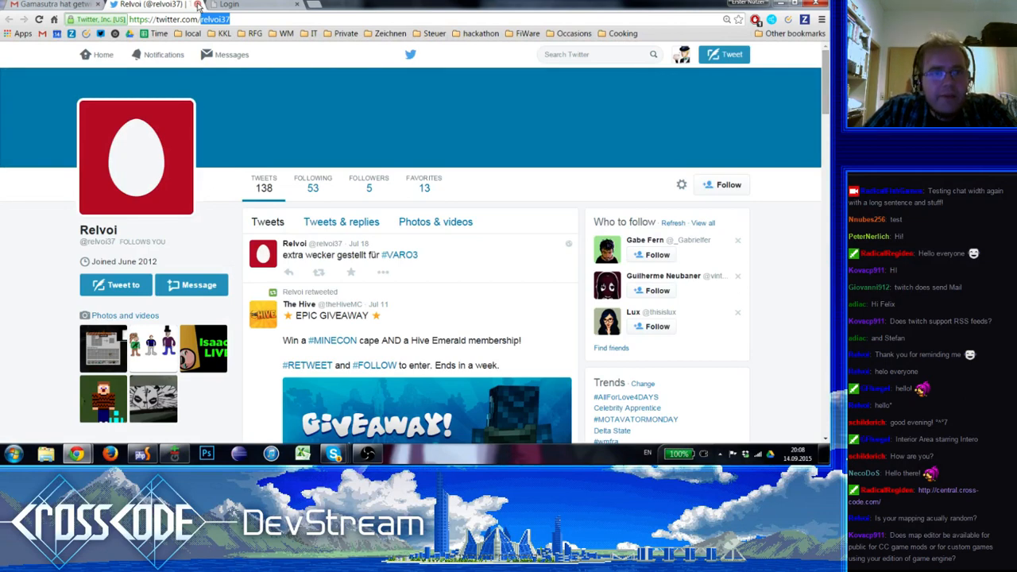
click(197, 5)
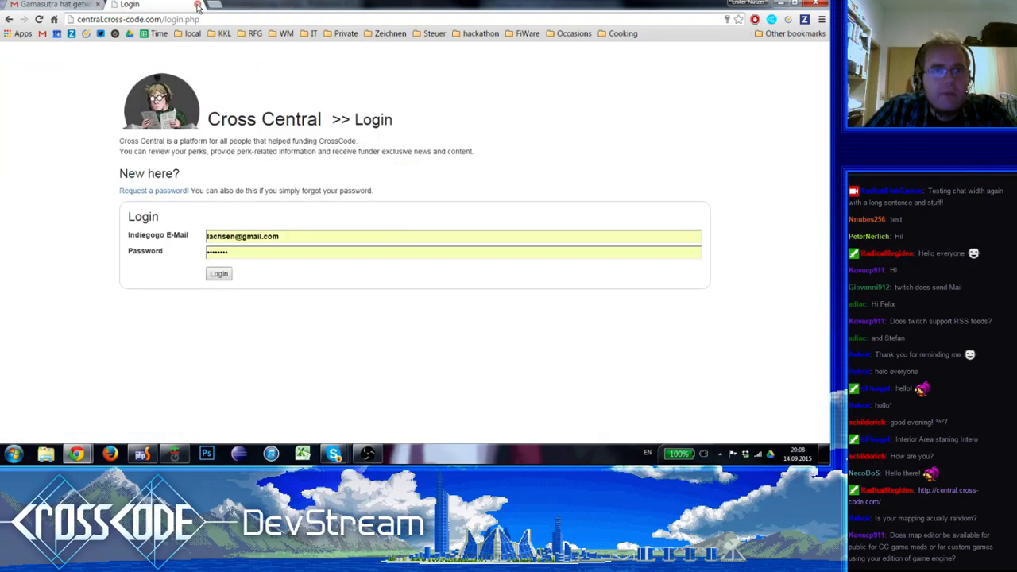
Open the Weltmeister Map editor from the WM bookmarks in a new tab
click(215, 5)
click(283, 34)
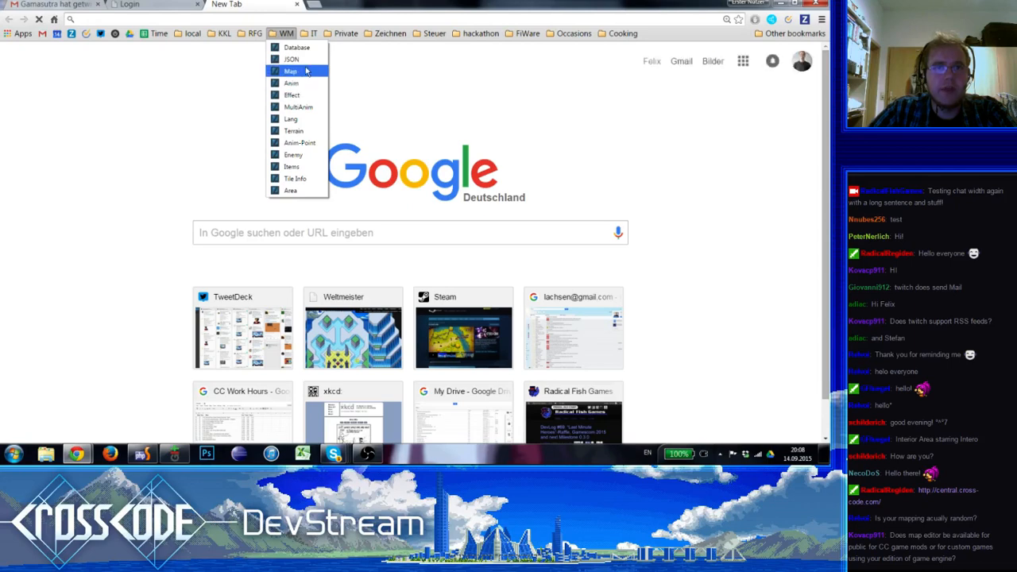
click(307, 71)
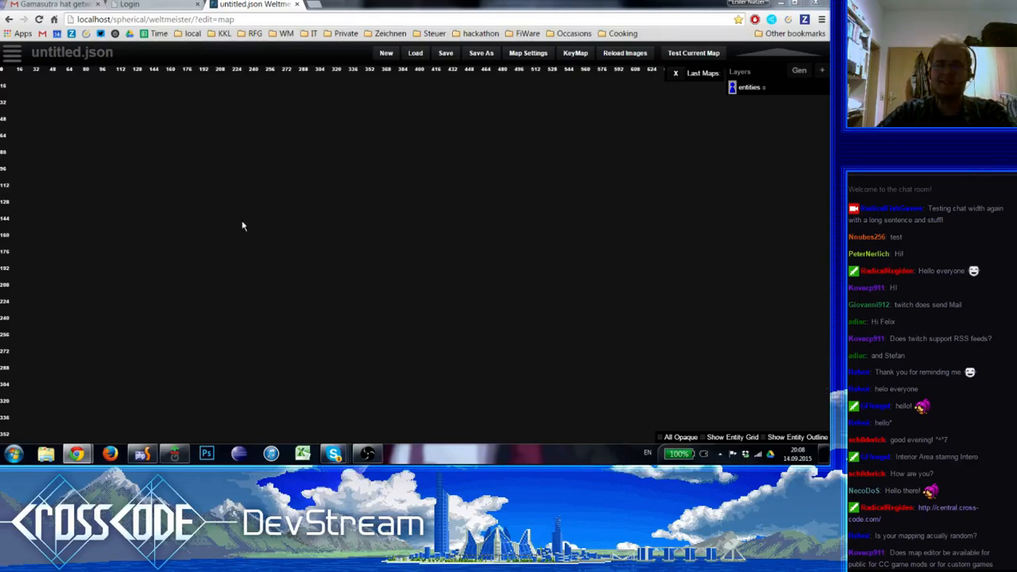
Load the map dng-end.json from the rhombus-sqr folder
click(11, 57)
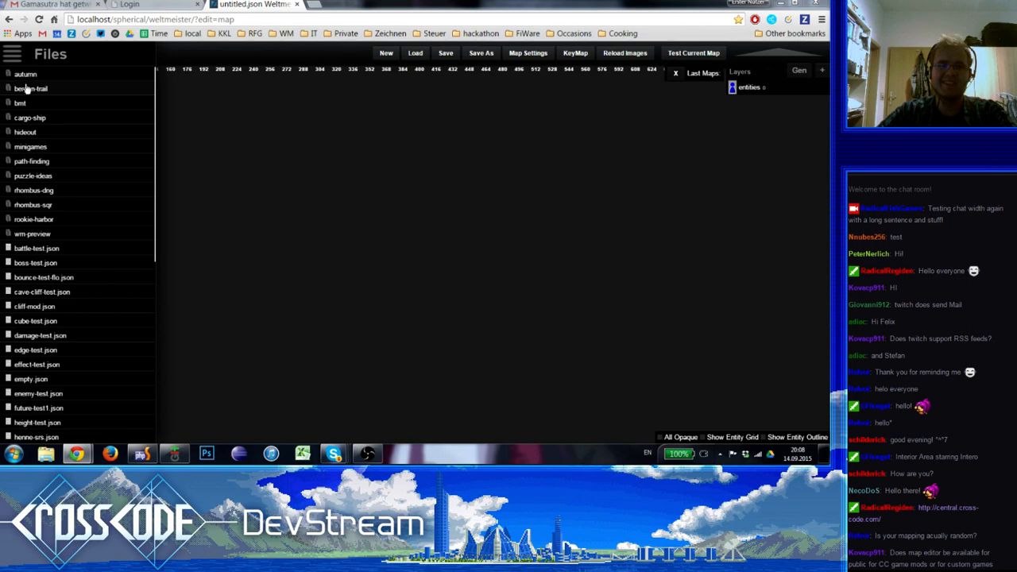
click(44, 206)
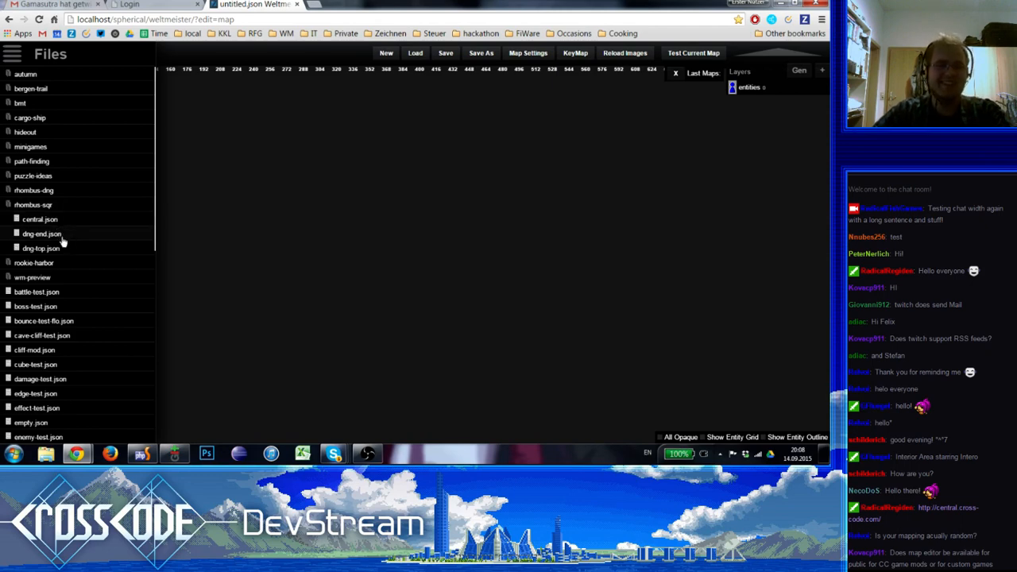
click(44, 234)
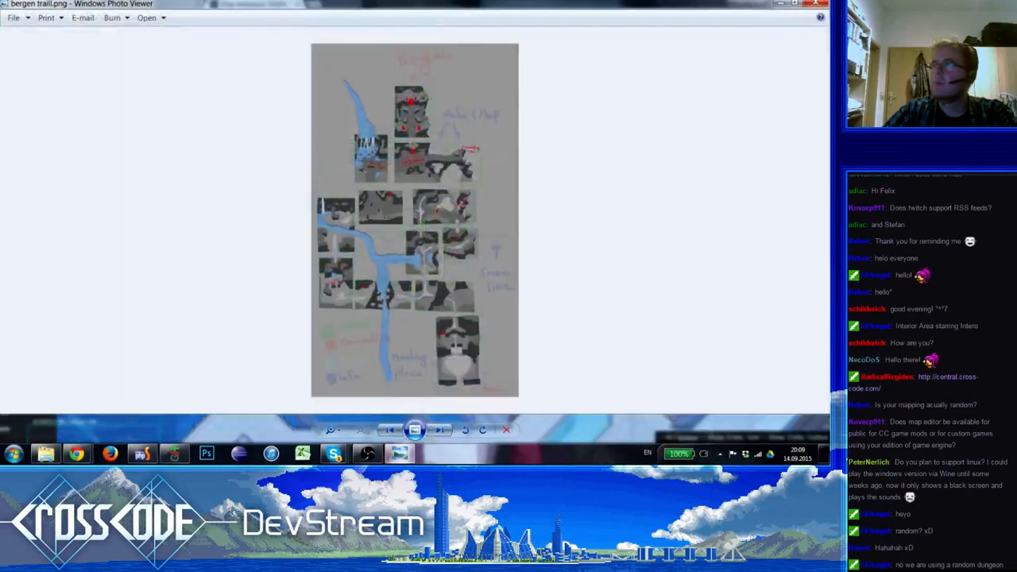
Examine the area layout sketch in bergen traill.png up close, from the lower paths to the Bergen entrance, and close the image viewer
double_click(443, 12)
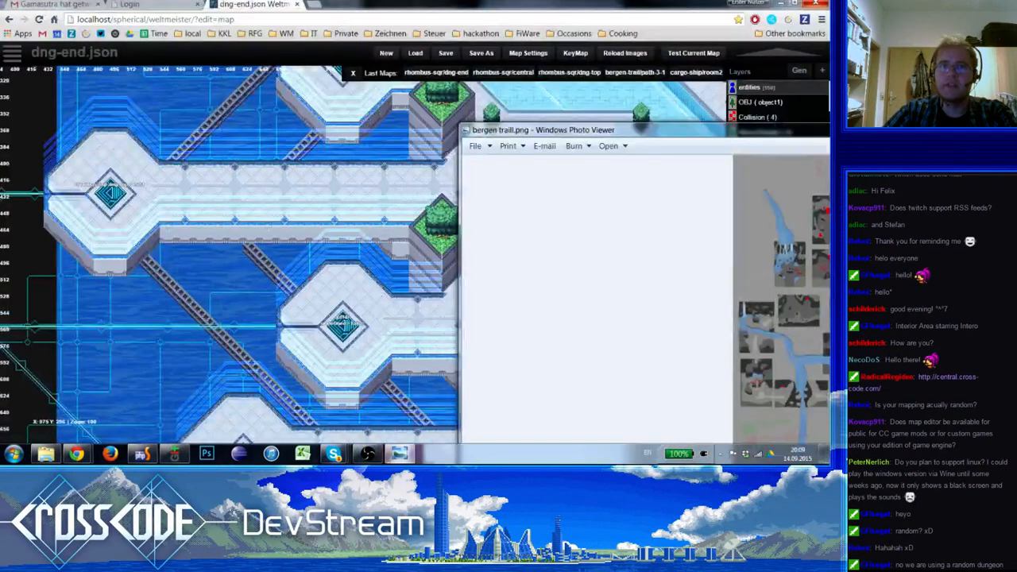
drag(939, 135, 497, 36)
double_click(506, 30)
scroll(475, 231, up, 3)
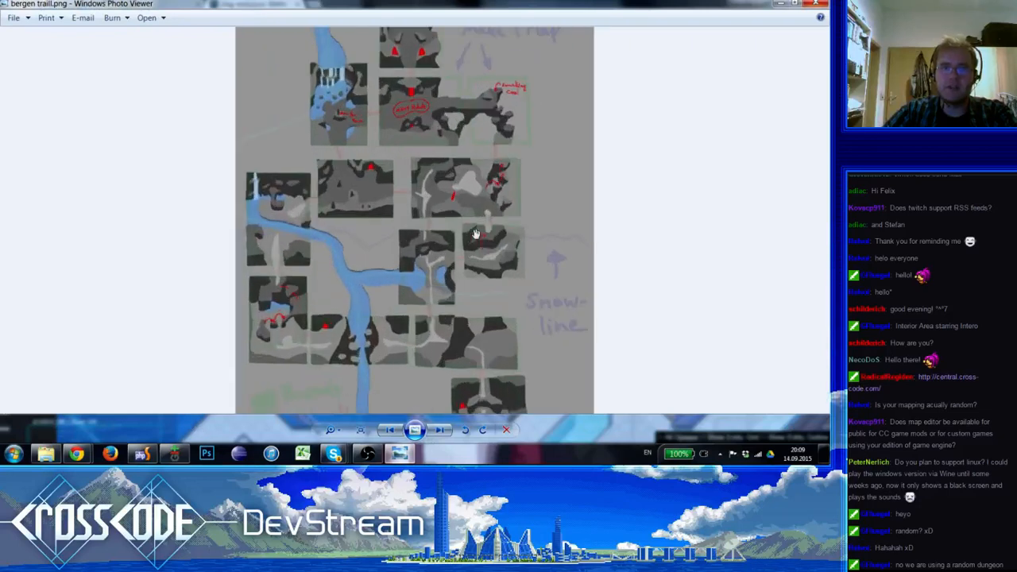
drag(458, 139, 468, 235)
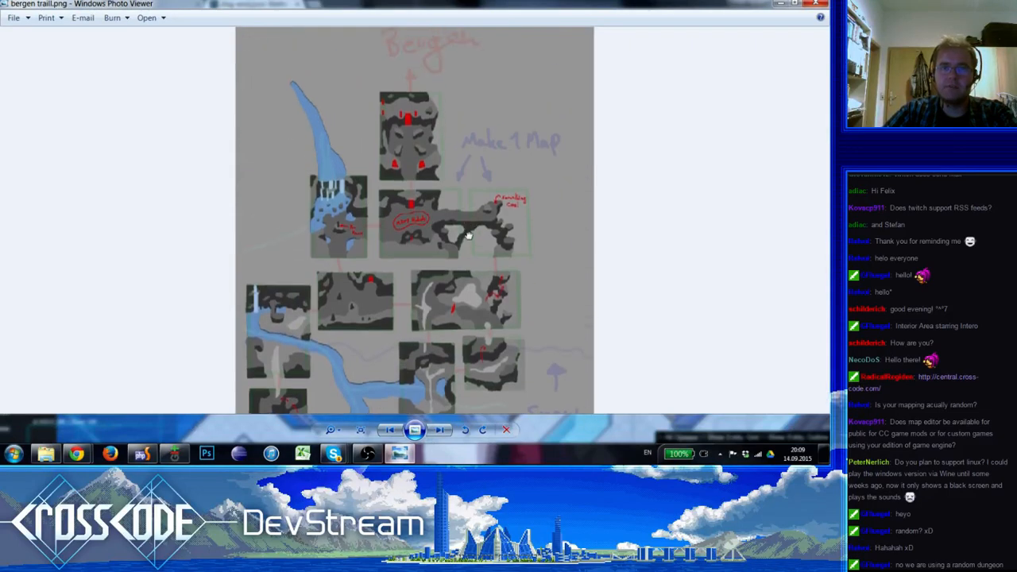
scroll(468, 235, down, 3)
scroll(454, 313, up, 4)
drag(443, 344, 431, 214)
drag(425, 179, 480, 229)
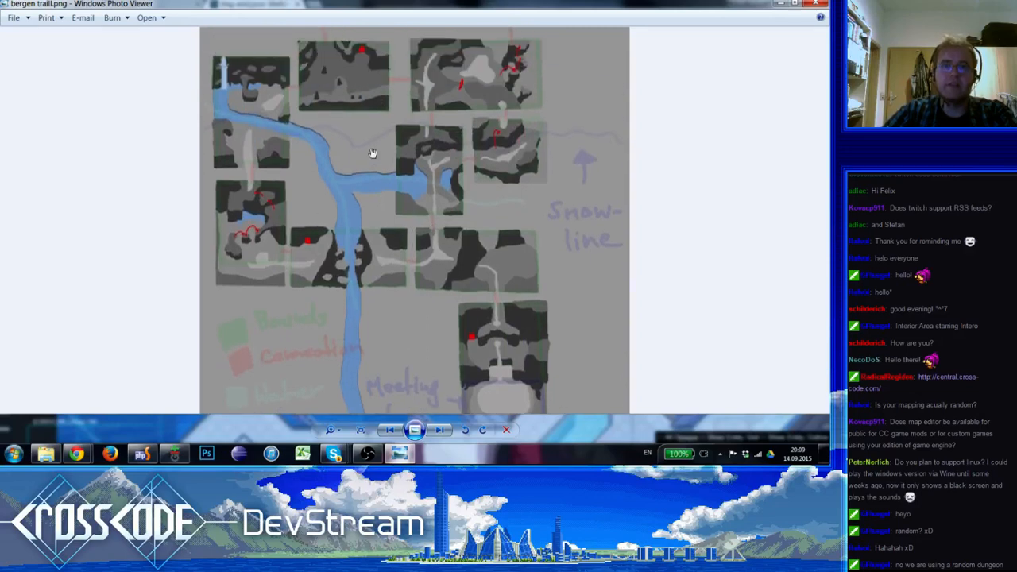
drag(443, 136, 452, 163)
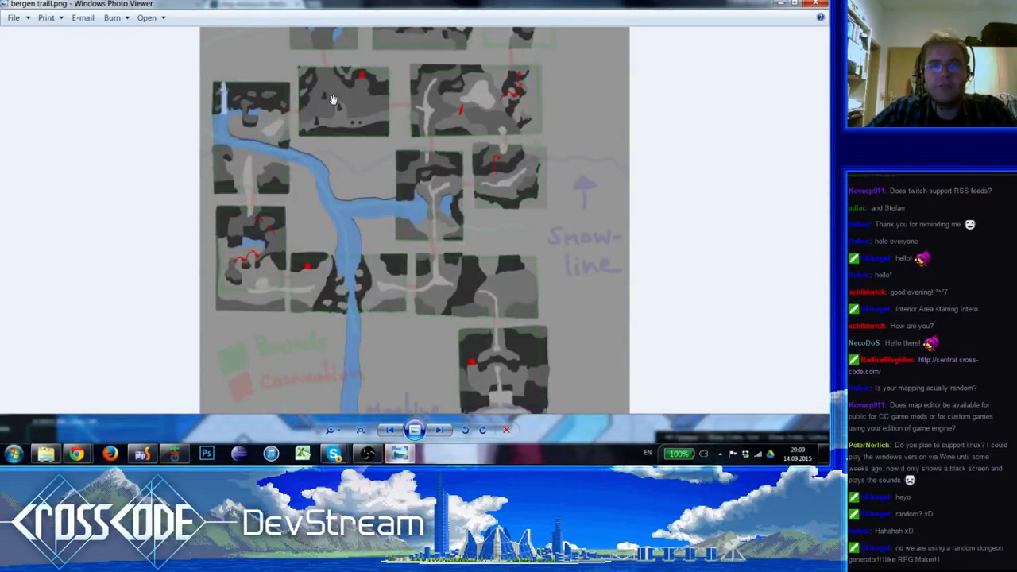
drag(375, 89, 384, 250)
drag(379, 349, 372, 403)
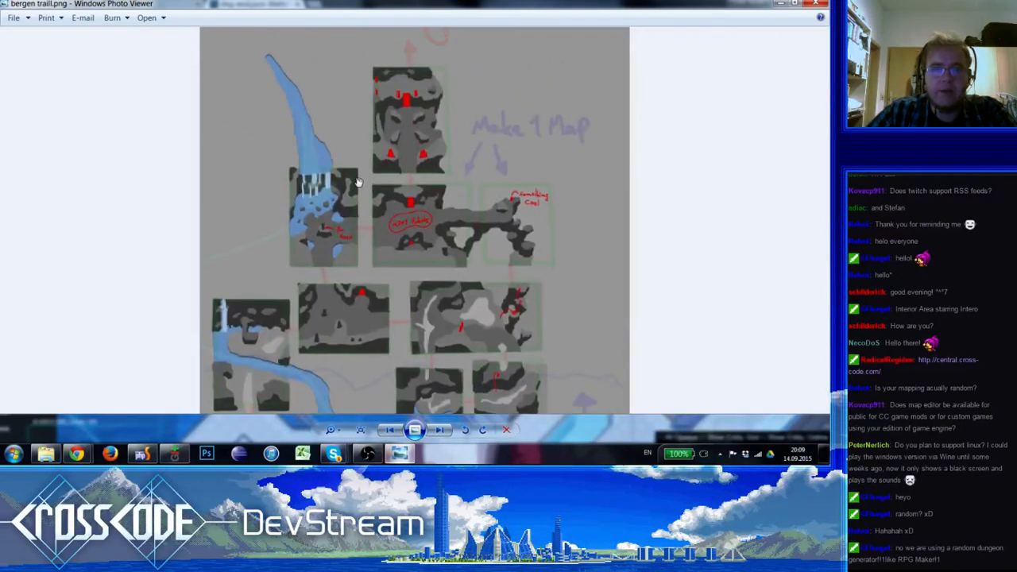
scroll(439, 220, down, 3)
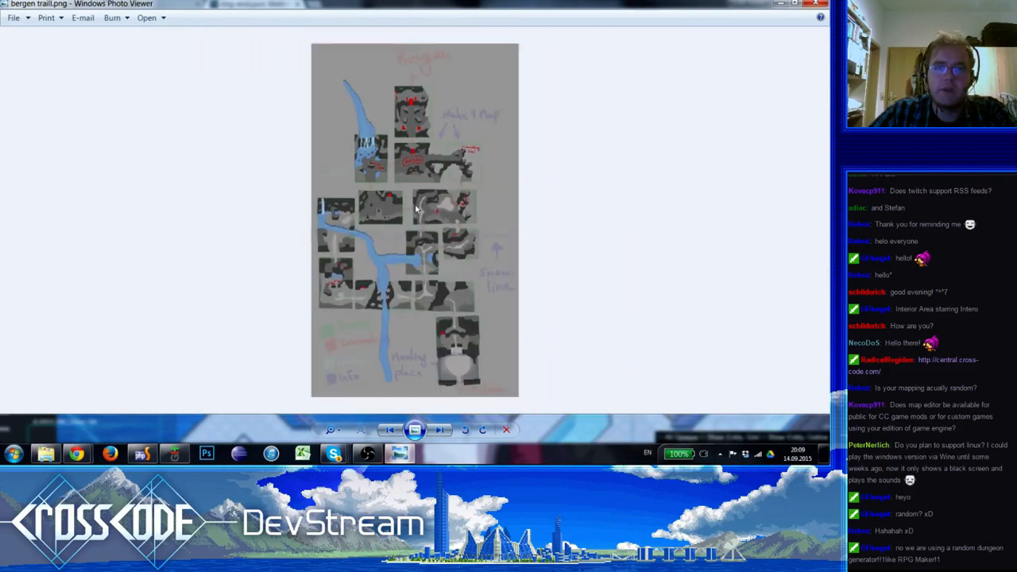
scroll(420, 251, up, 2)
click(817, 4)
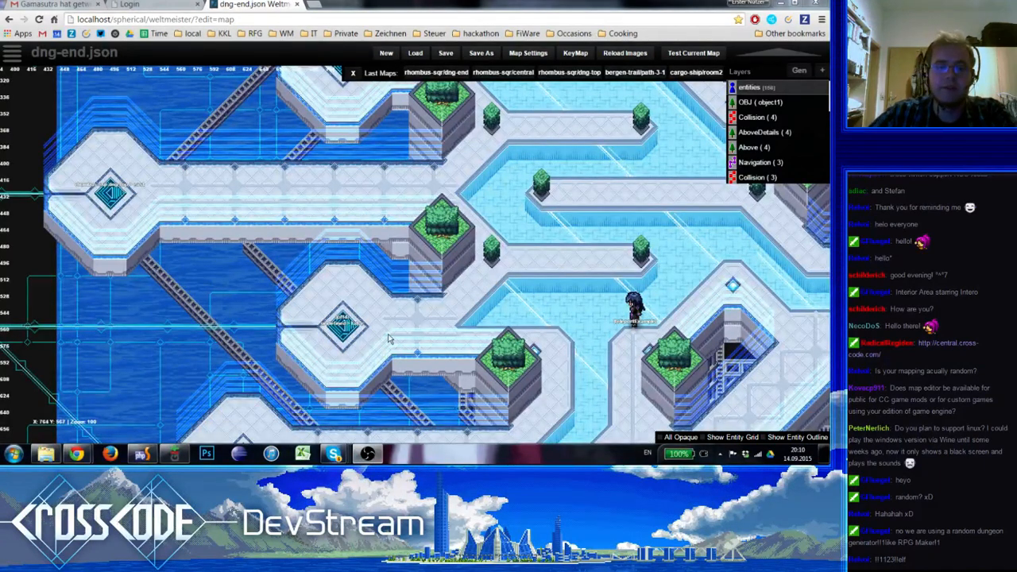
Close the Gamasutra e-mail tab and keep the dng-end.json map in view
mouse_move(334, 454)
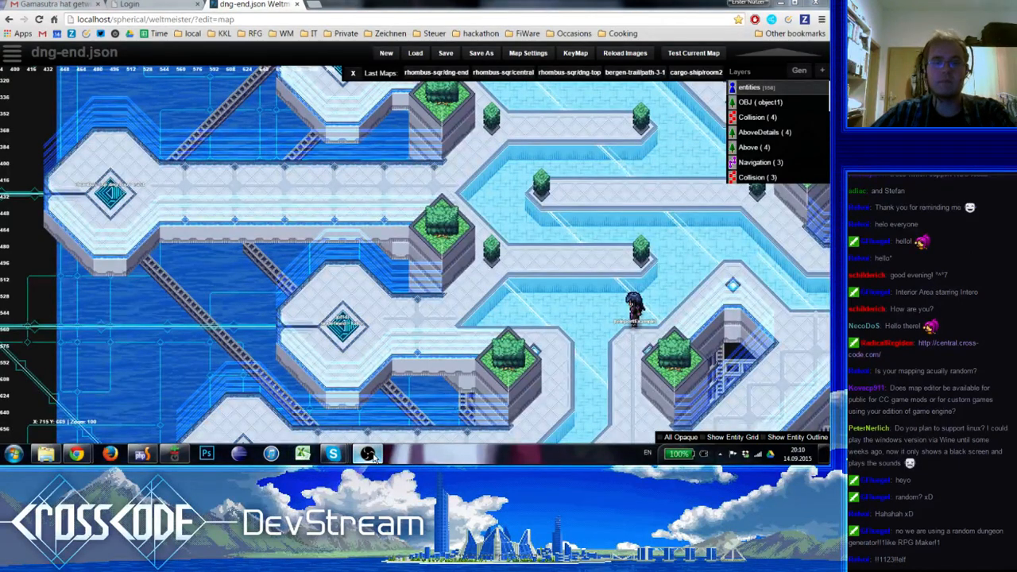
click(131, 4)
click(266, 4)
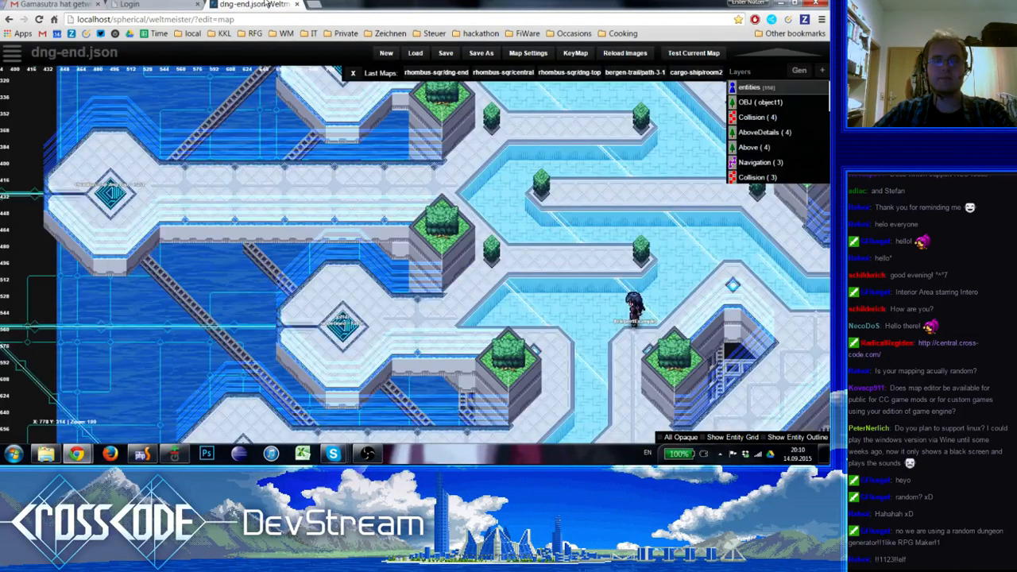
click(98, 4)
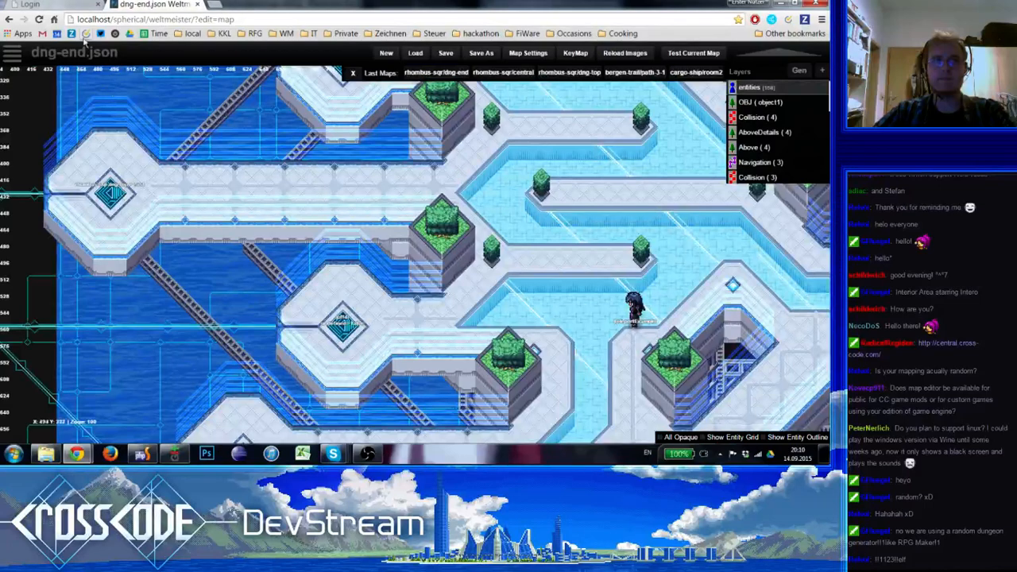
Close the Login browser tab
click(75, 5)
click(97, 4)
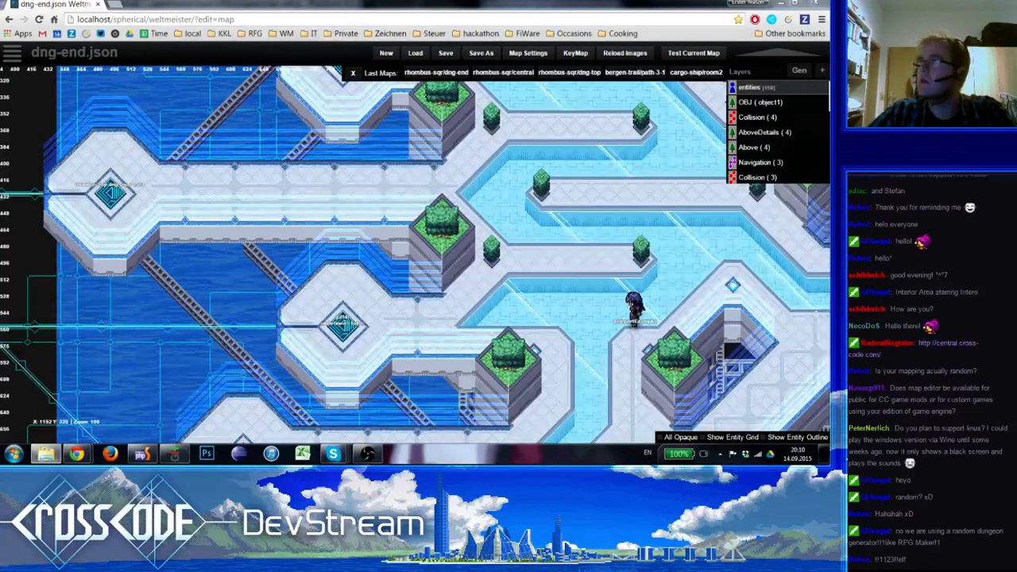
Bring up BergenTrail-Details2.png in the image viewer and examine the trail from the green lower paths to the snowy northern area
click(399, 453)
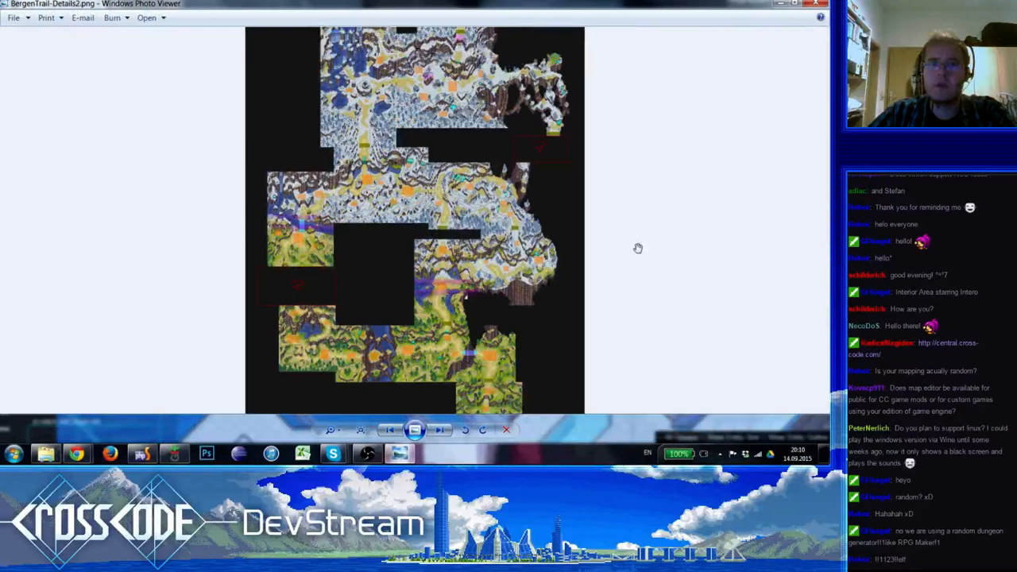
scroll(512, 310, up, 2)
drag(511, 301, 502, 336)
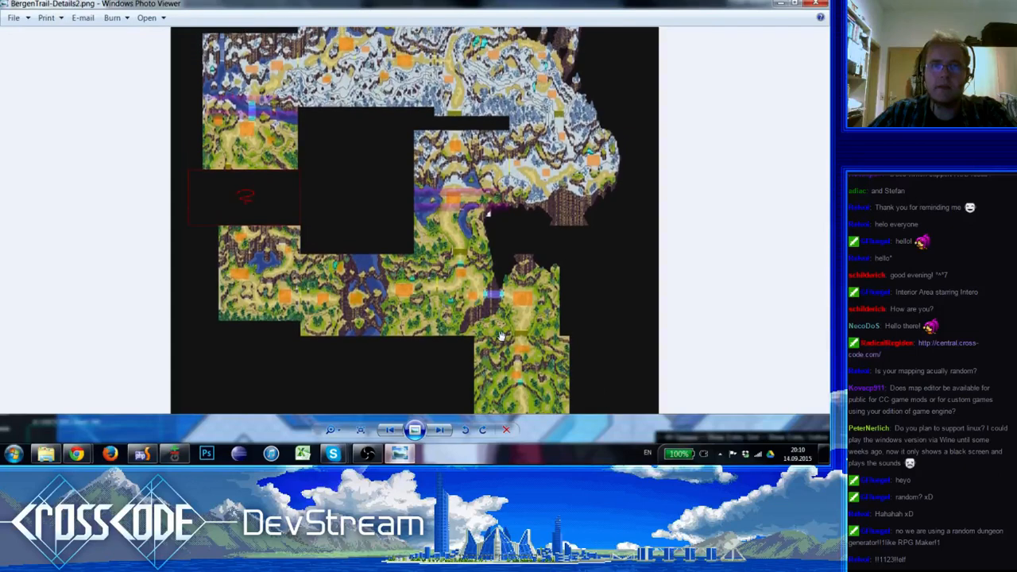
drag(505, 244, 505, 251)
click(369, 457)
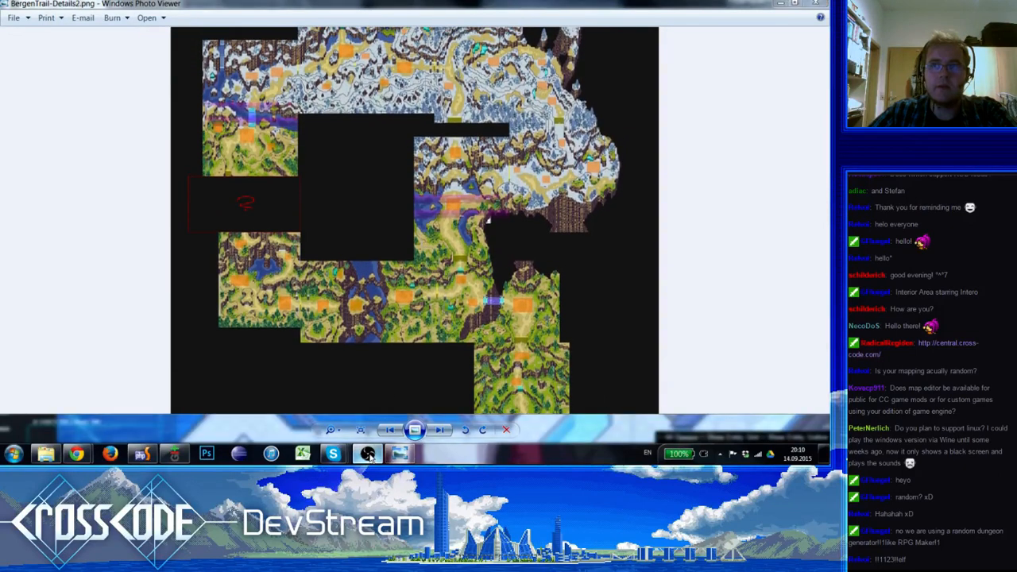
drag(447, 194, 447, 239)
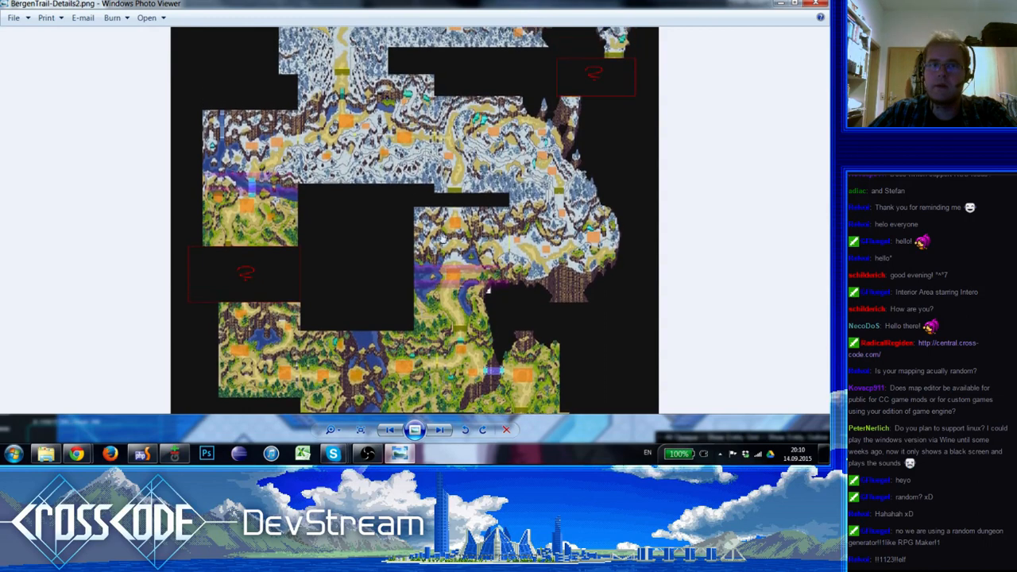
drag(449, 180, 446, 233)
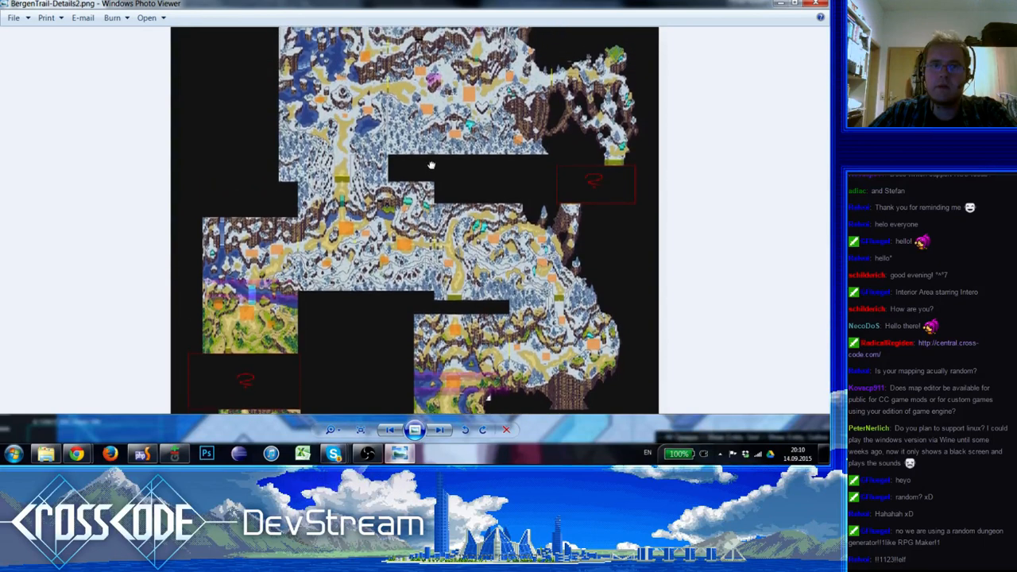
drag(432, 164, 429, 221)
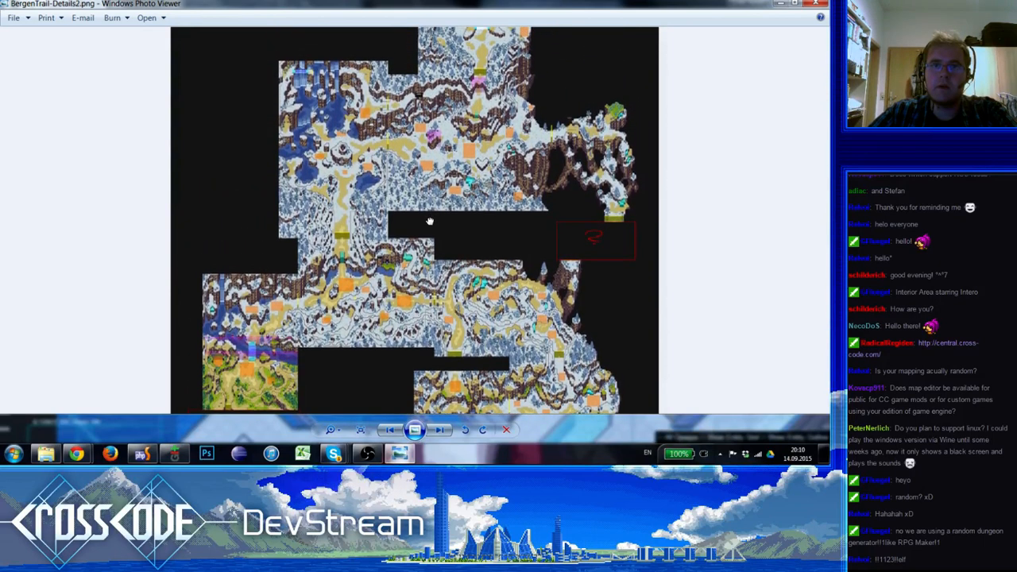
mouse_move(427, 163)
mouse_down()
mouse_move(423, 230)
mouse_move(406, 31)
mouse_up()
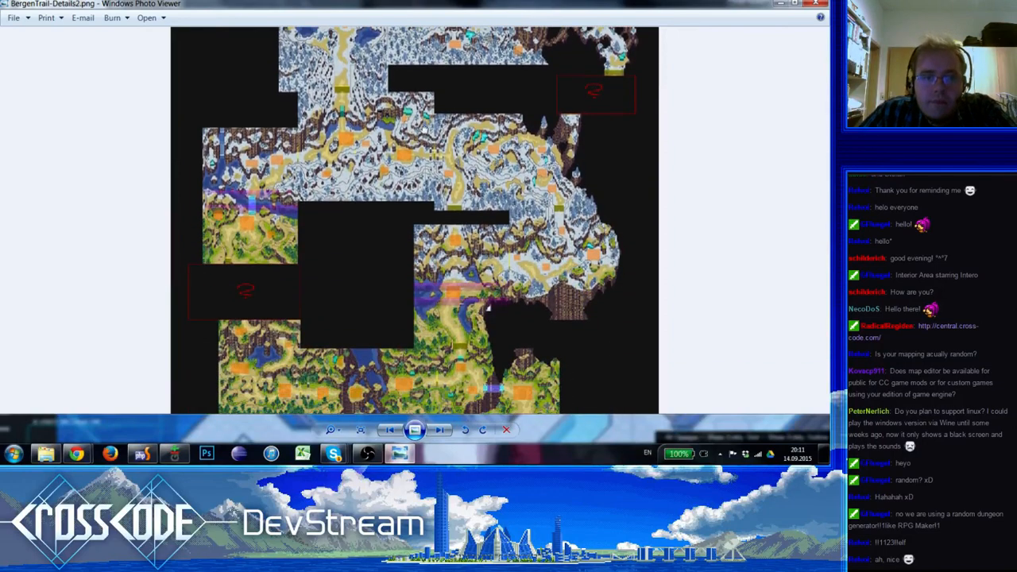
mouse_move(416, 130)
mouse_down()
mouse_move(415, 68)
mouse_move(419, 228)
mouse_move(402, 78)
mouse_up()
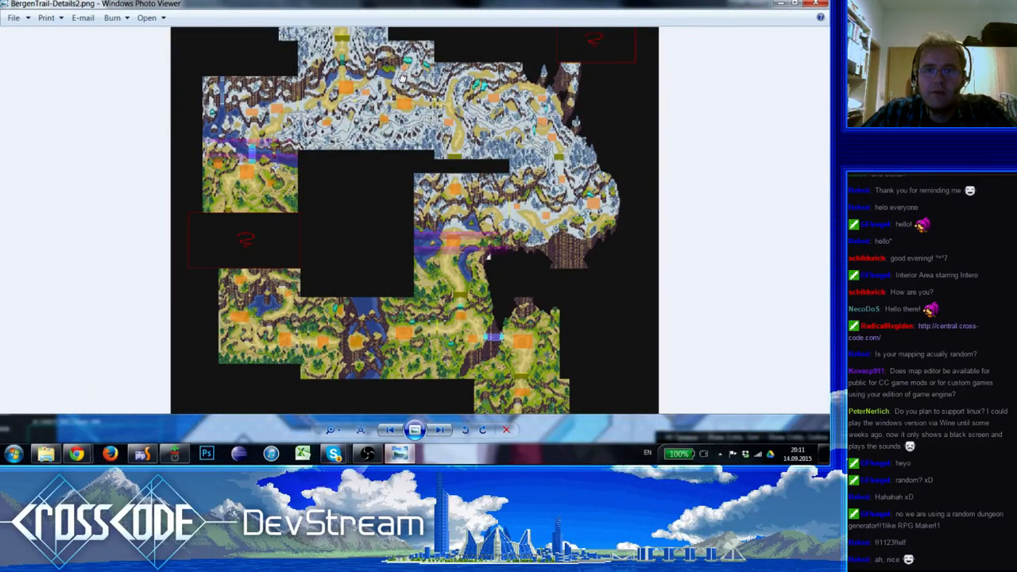
drag(402, 77, 377, 313)
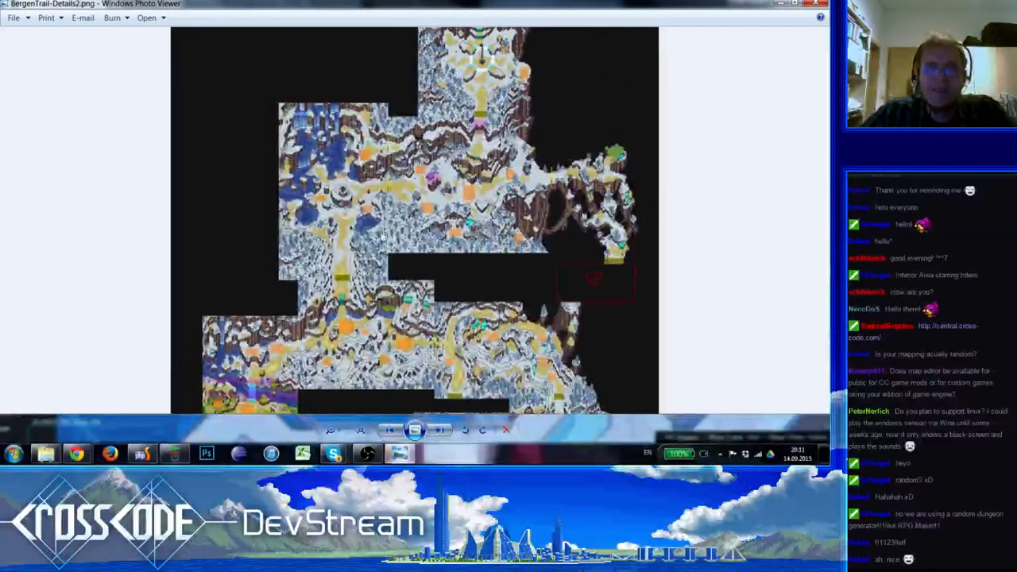
drag(384, 238, 393, 278)
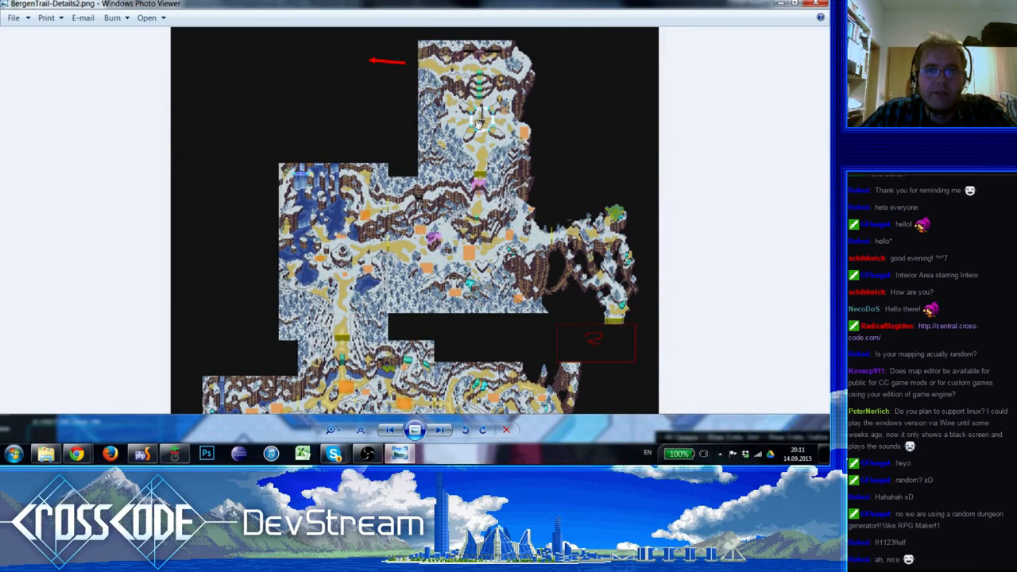
Examine the northernmost snowy section beside the red arrow up close, and compare it with the surrounding trail areas
scroll(488, 139, up, 3)
scroll(447, 226, up, 2)
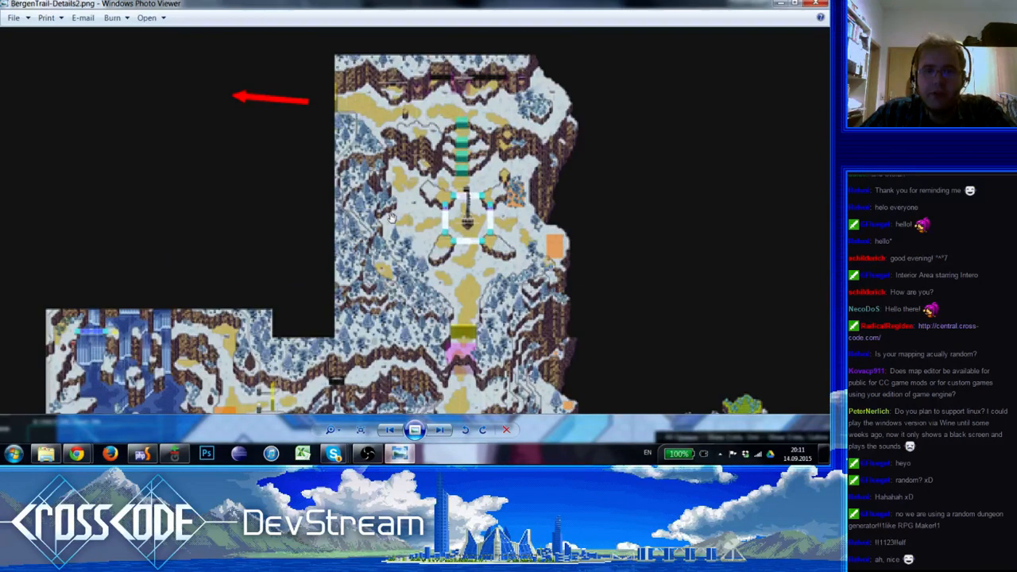
scroll(456, 211, down, 1)
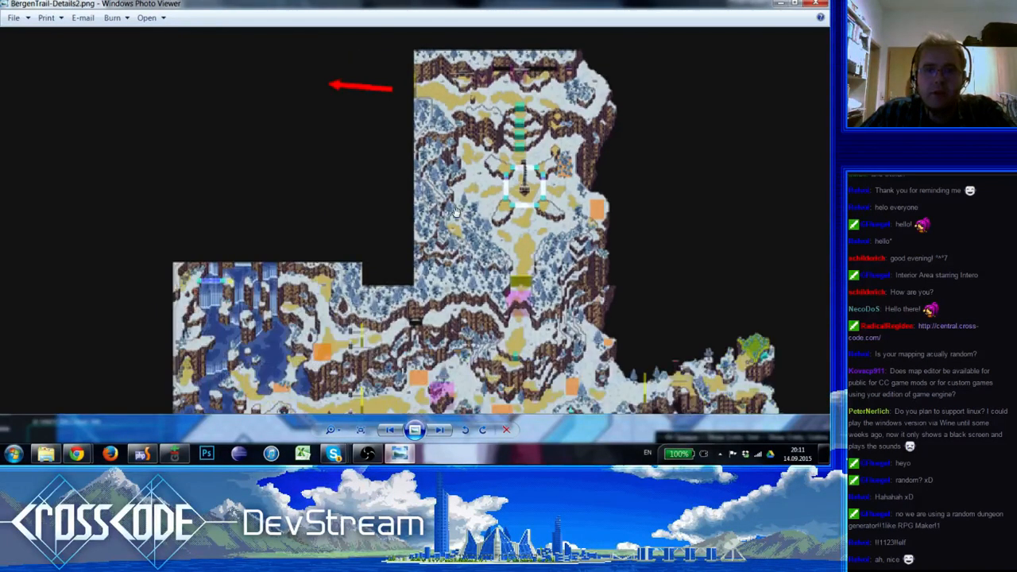
scroll(457, 213, down, 1)
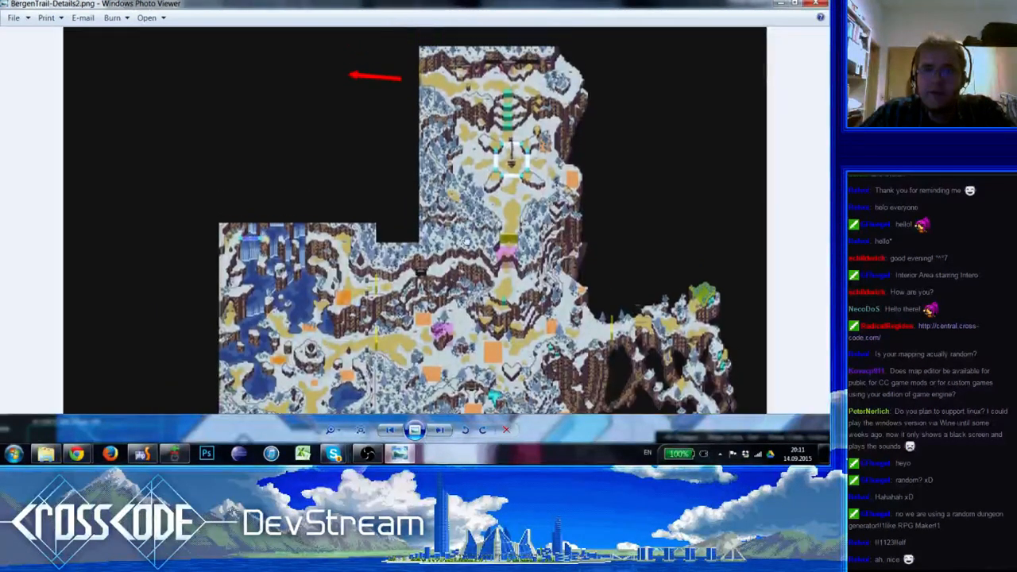
scroll(495, 127, up, 1)
scroll(488, 159, down, 2)
drag(457, 189, 455, 218)
drag(421, 316, 415, 186)
scroll(431, 270, down, 1)
drag(430, 270, 503, 275)
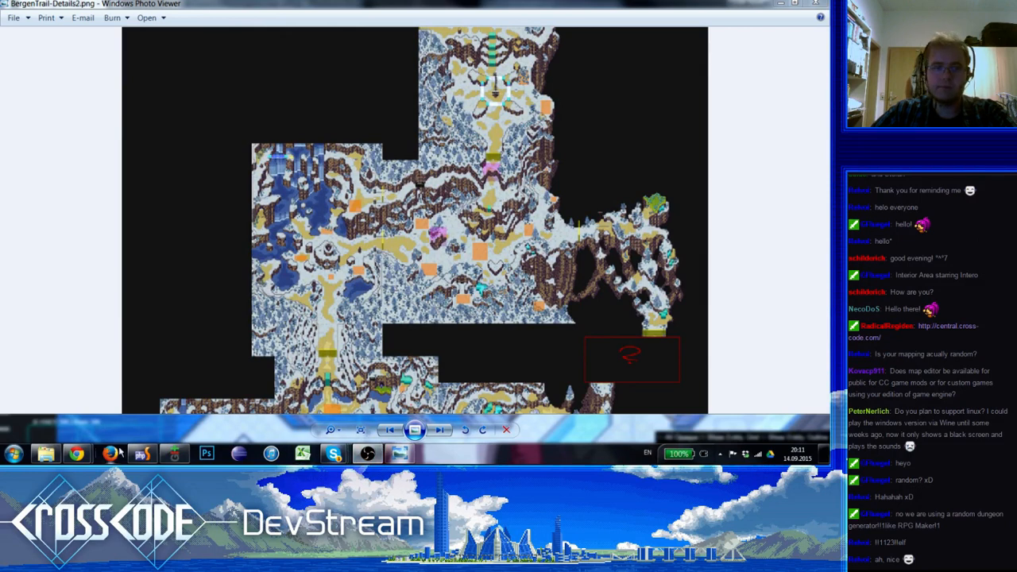
mouse_move(83, 459)
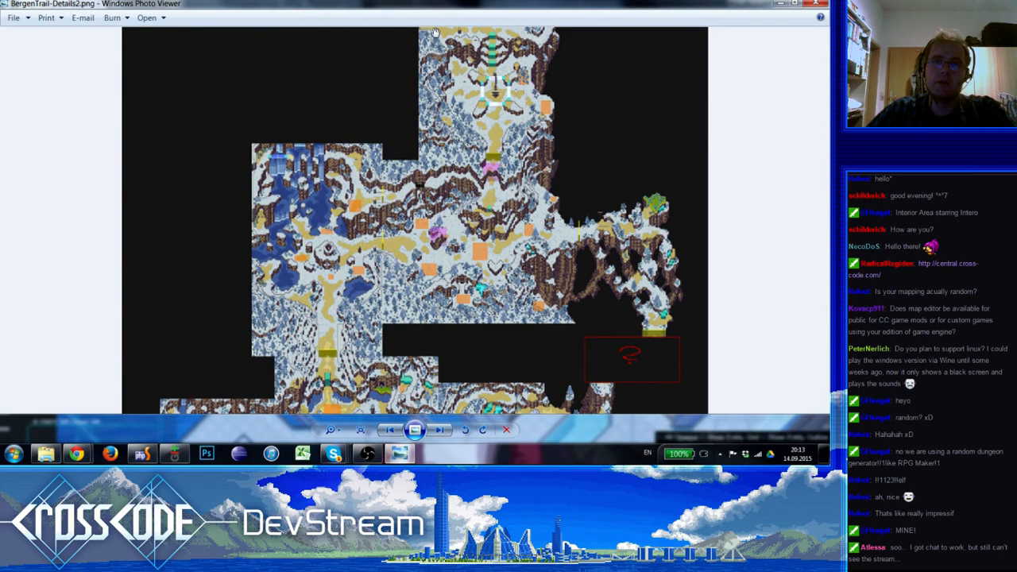
Review the snowy upper half of BergenTrail-Details2.png once more, down to the middle paths, and close the image viewer
drag(410, 350, 435, 305)
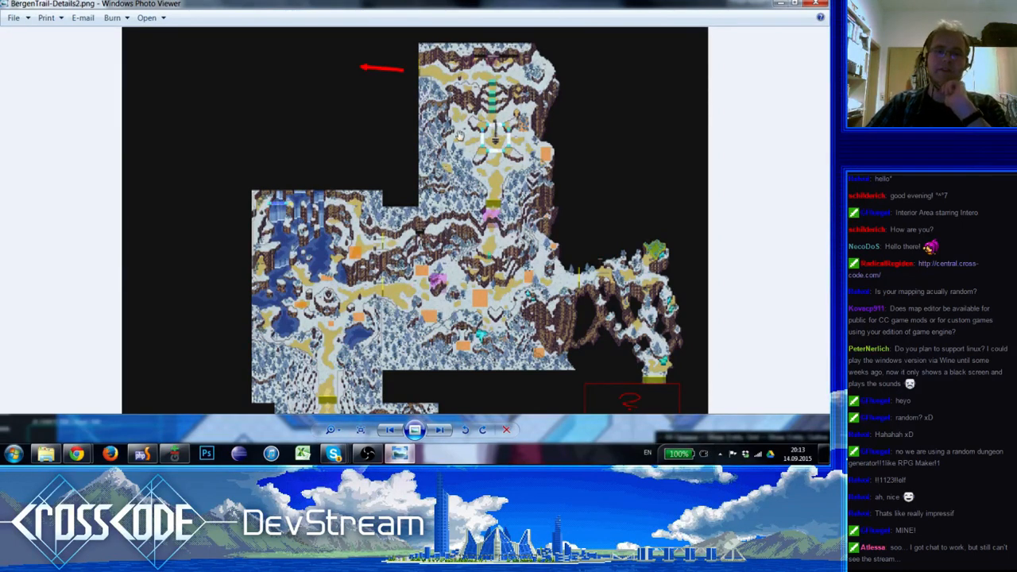
drag(499, 211, 496, 262)
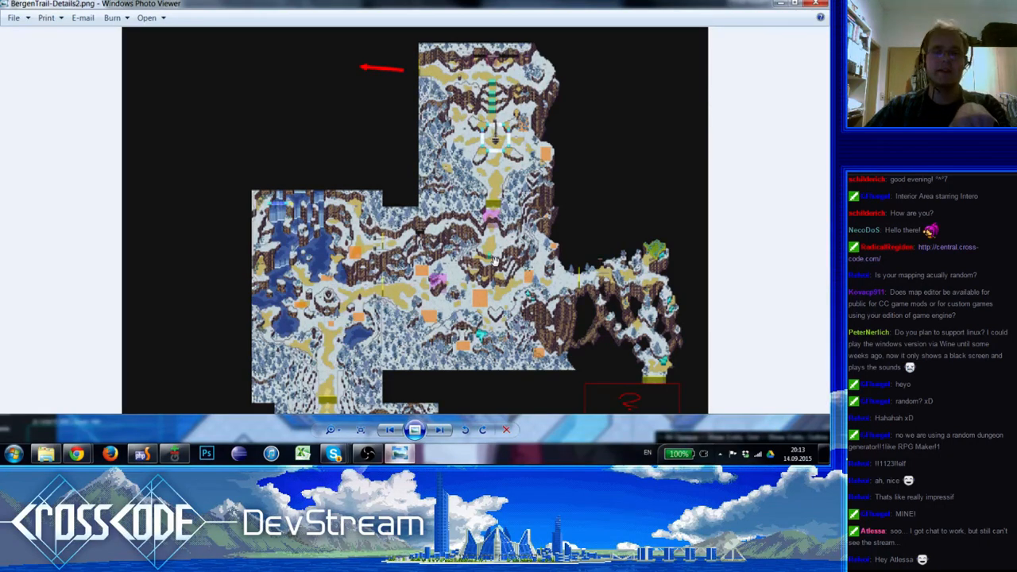
drag(382, 292, 383, 116)
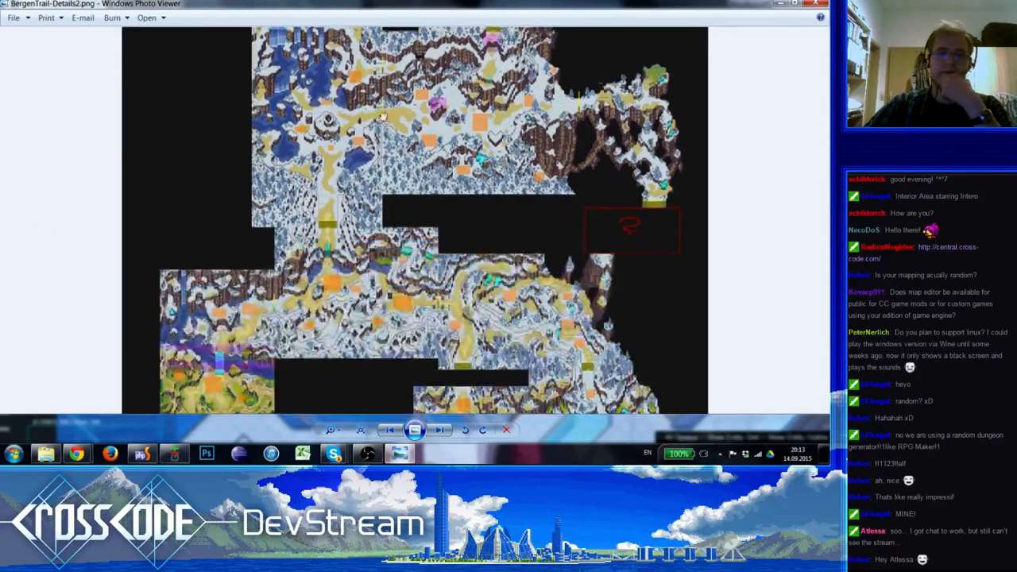
drag(481, 133, 481, 309)
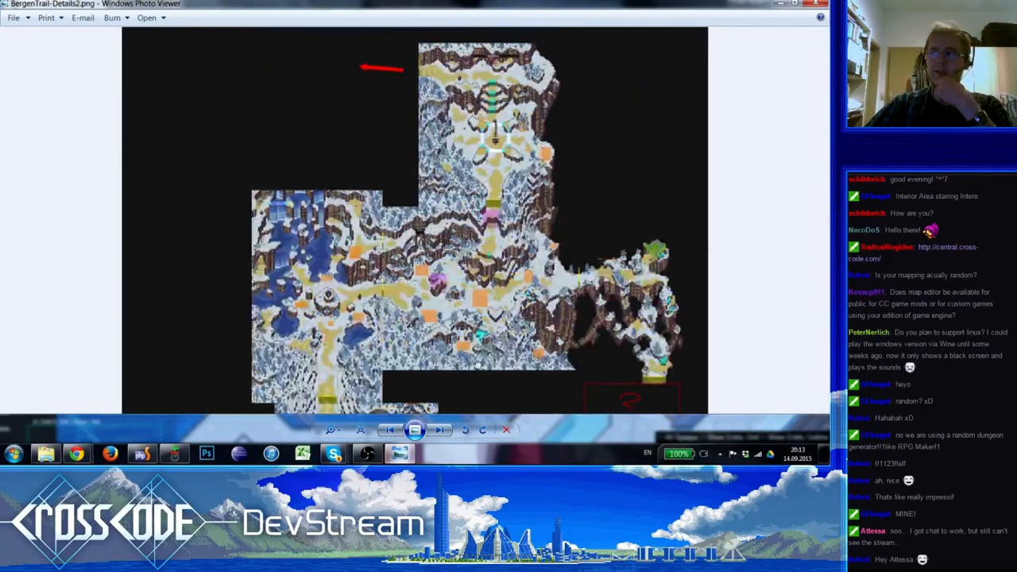
drag(478, 365, 472, 49)
drag(496, 151, 477, 397)
drag(456, 75, 455, 215)
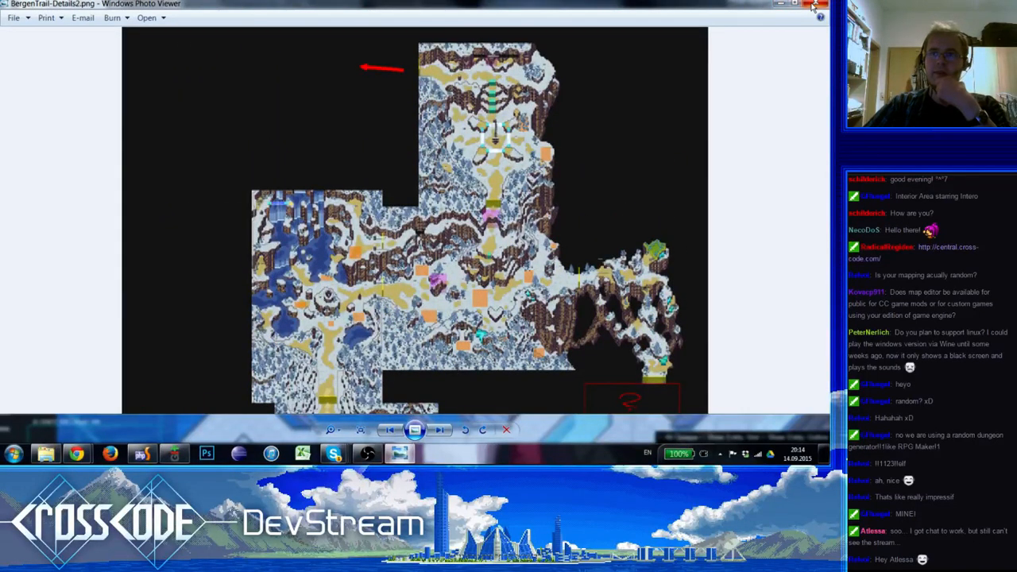
click(813, 7)
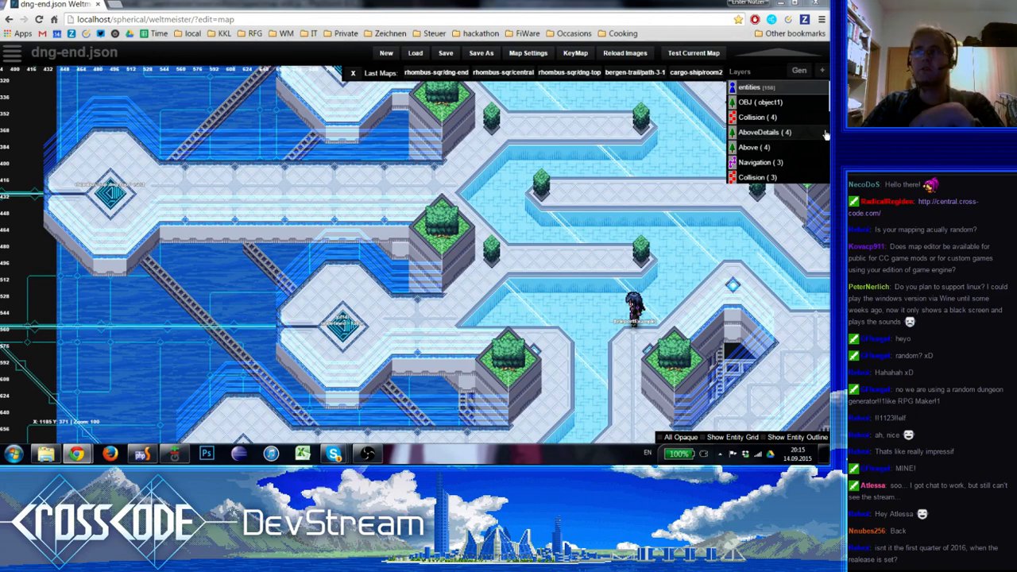
Look over the dng-end.json map at 50 zoom, from the teleporter platforms to the yellow-marked area and back
scroll(464, 306, down, 2)
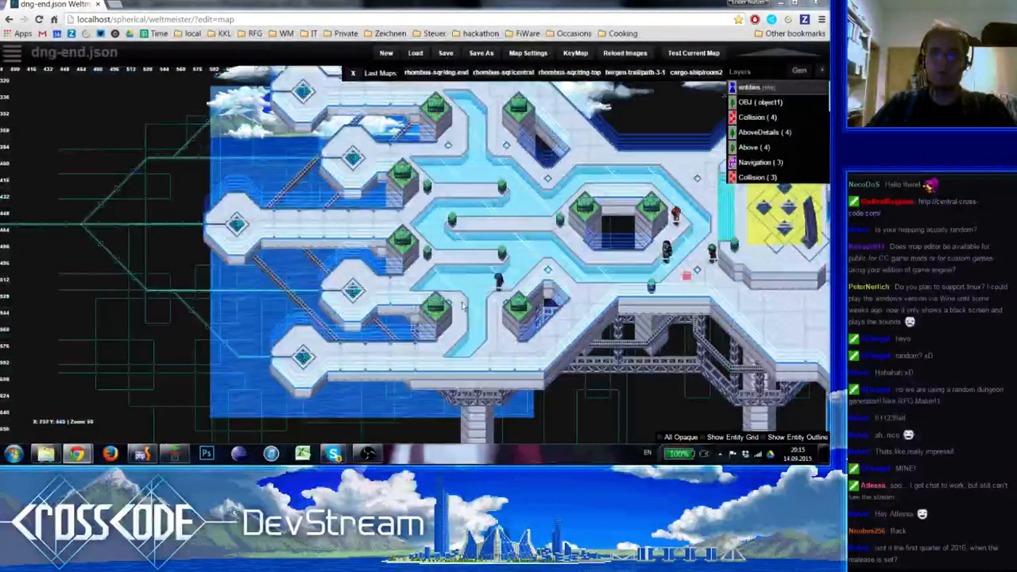
right_drag(490, 221, 372, 220)
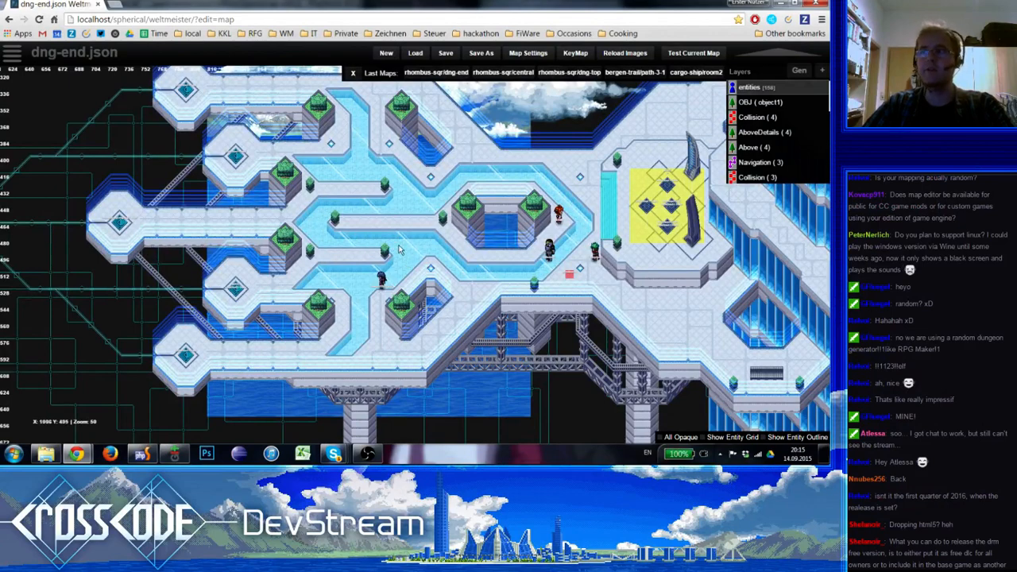
right_drag(399, 245, 395, 235)
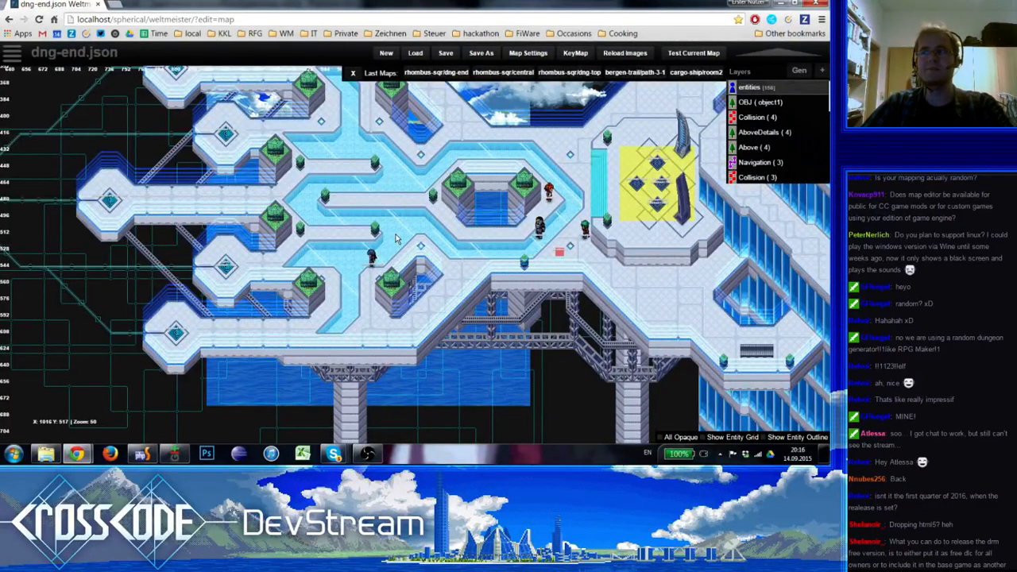
right_drag(396, 238, 393, 228)
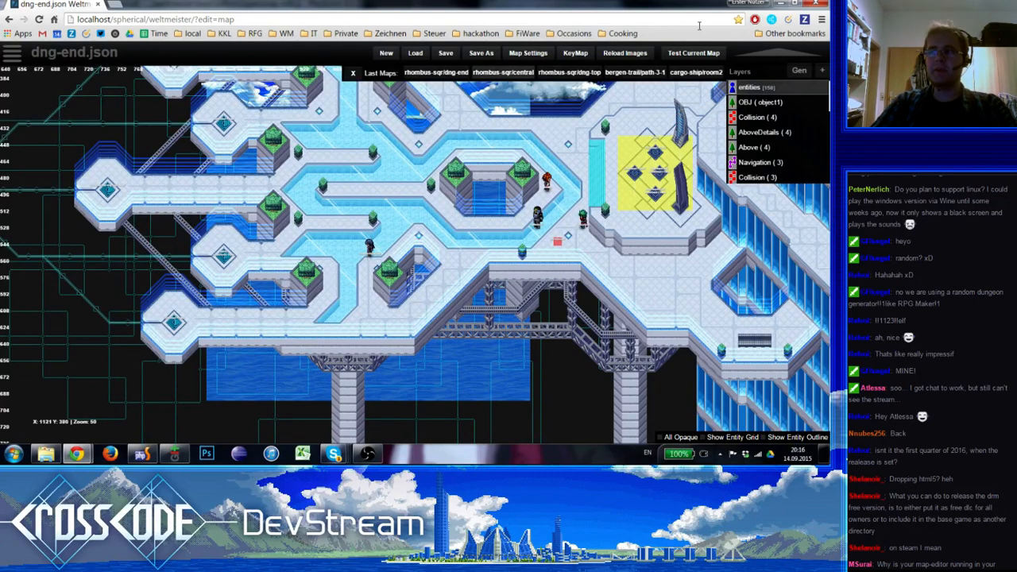
right_drag(411, 188, 399, 236)
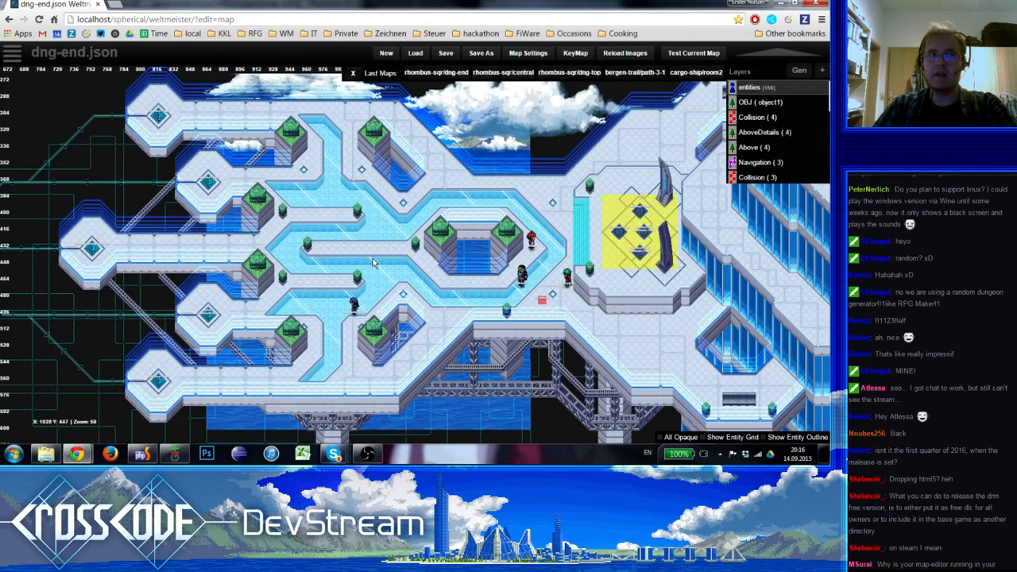
right_drag(356, 253, 374, 293)
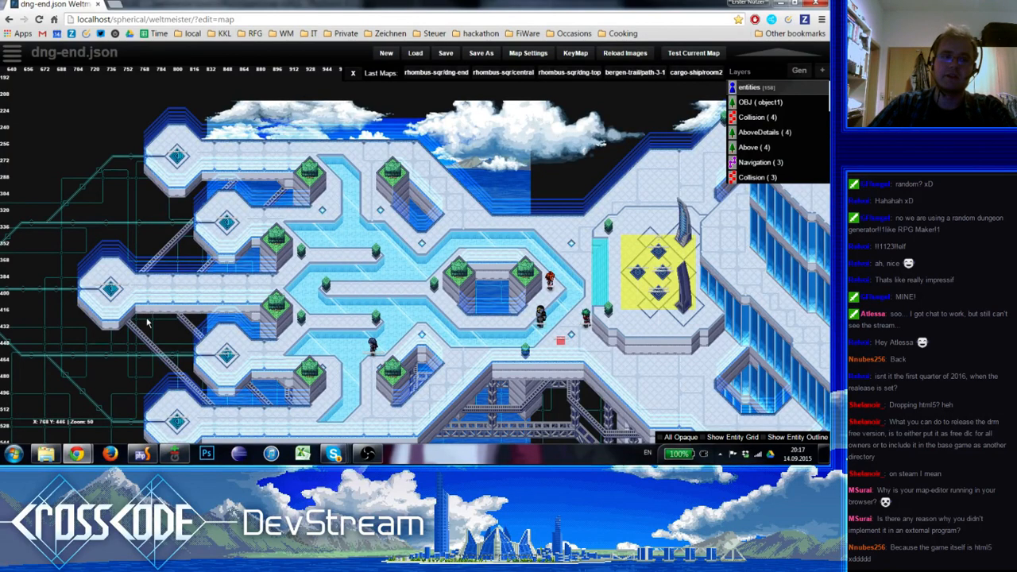
right_drag(181, 302, 343, 268)
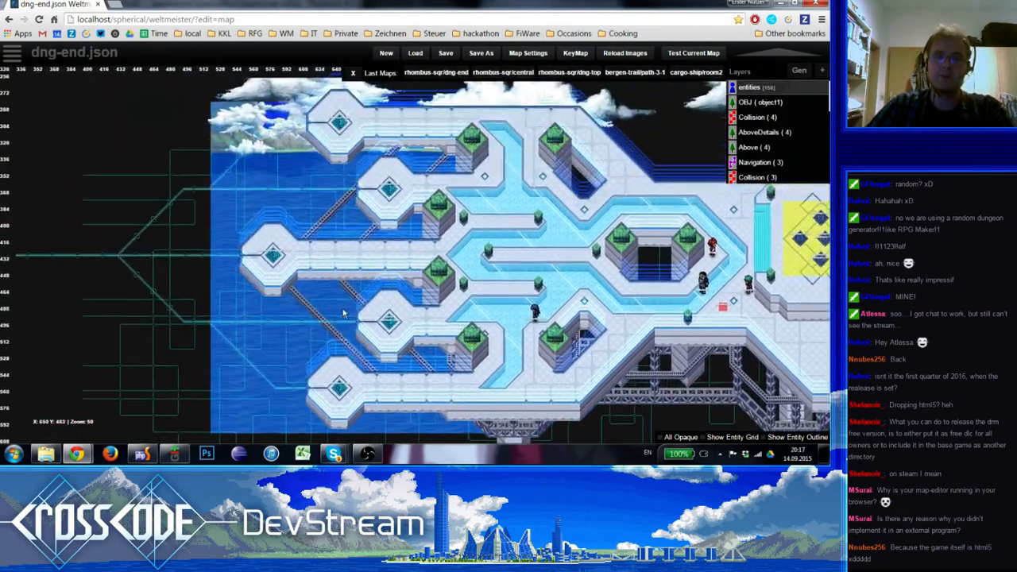
Select the teleporter on the second-lowest octagonal platform and inspect its TeleportField entity settings down to gfxType
scroll(343, 314, up, 1)
right_drag(343, 311, 351, 257)
click(411, 300)
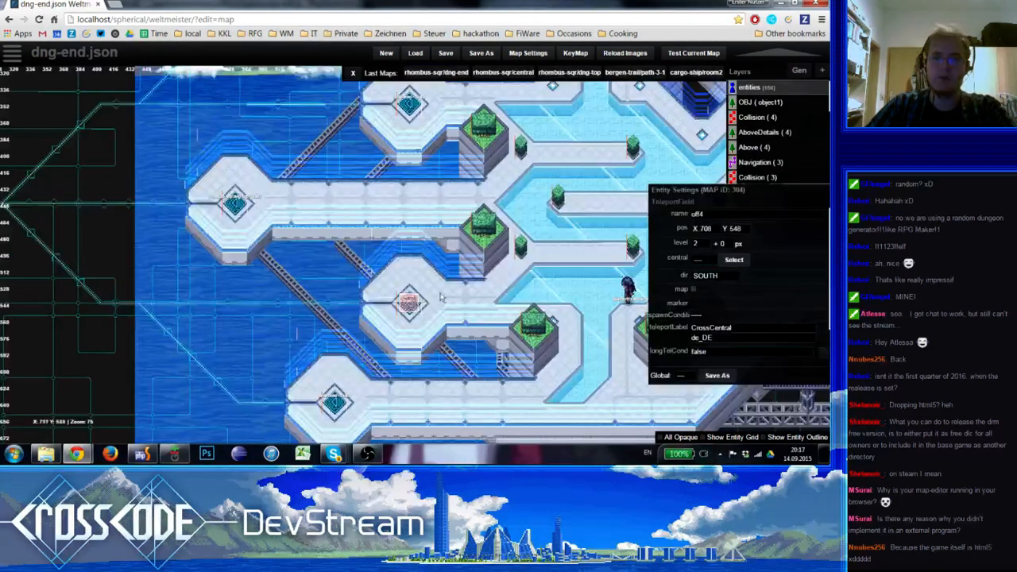
right_drag(559, 355, 518, 314)
scroll(733, 277, down, 1)
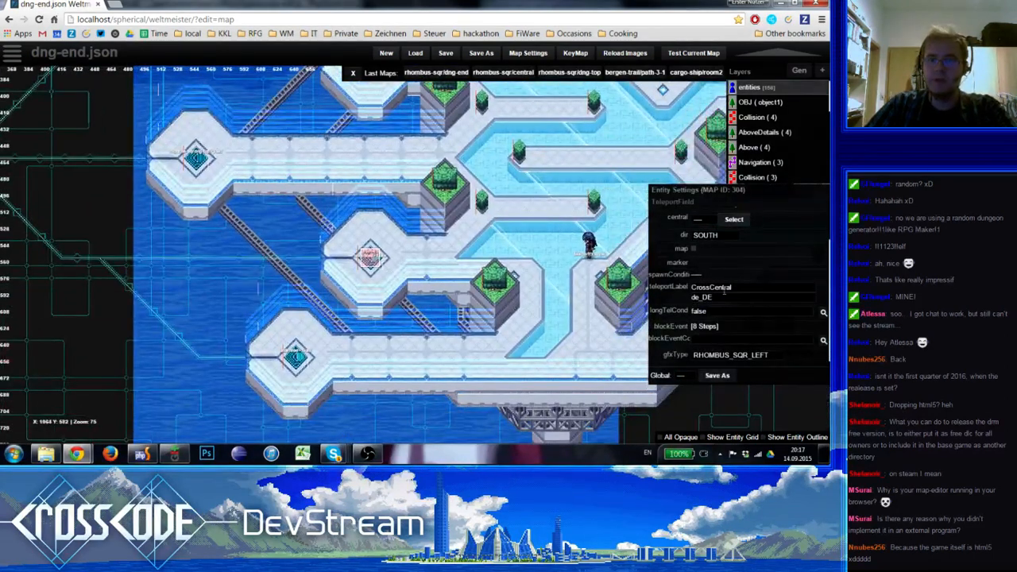
Survey the map around the selected teleporter, from the western platforms across the water channels to the yellow-marked area
right_drag(303, 177, 356, 246)
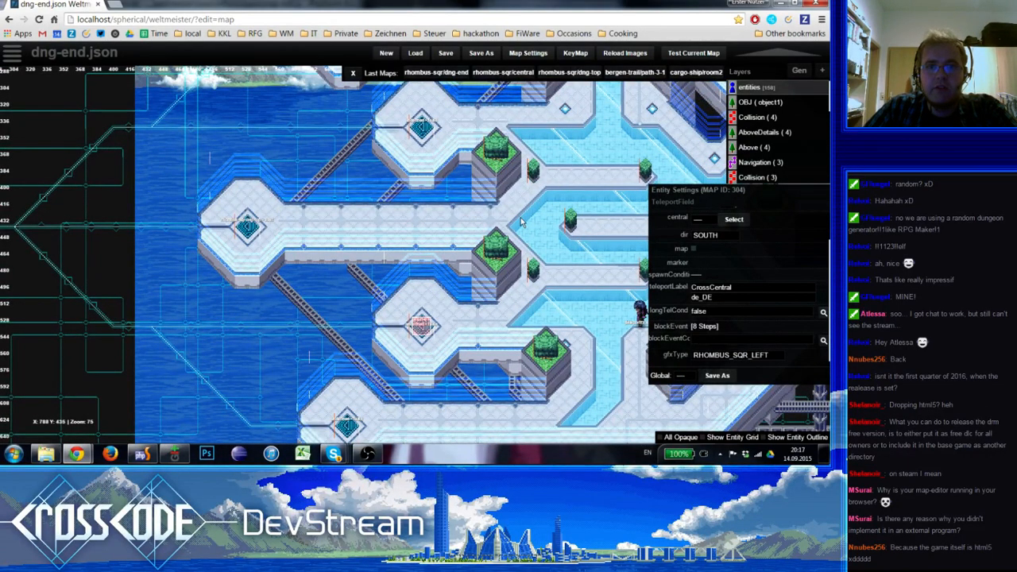
right_drag(527, 220, 446, 231)
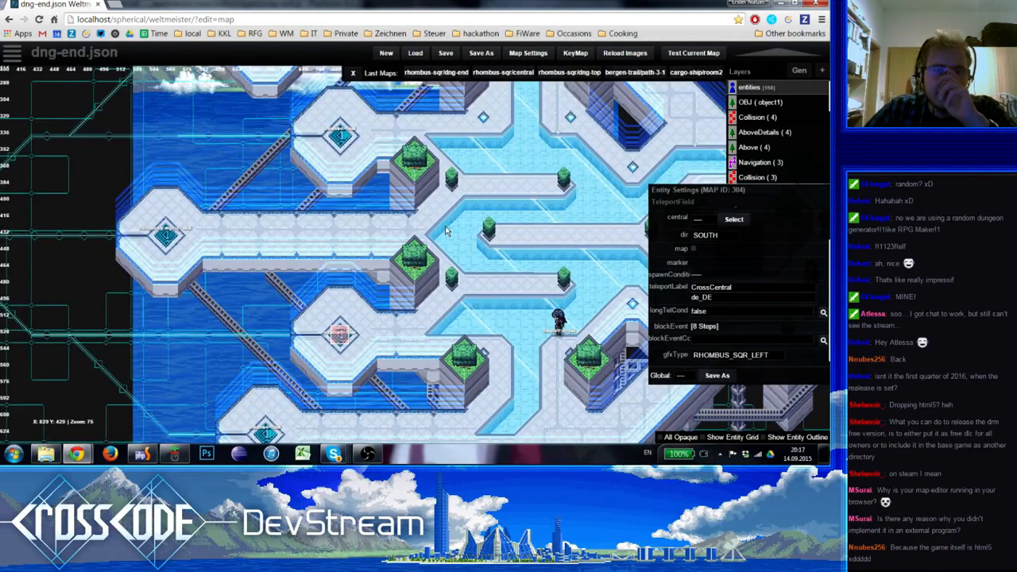
scroll(446, 231, down, 2)
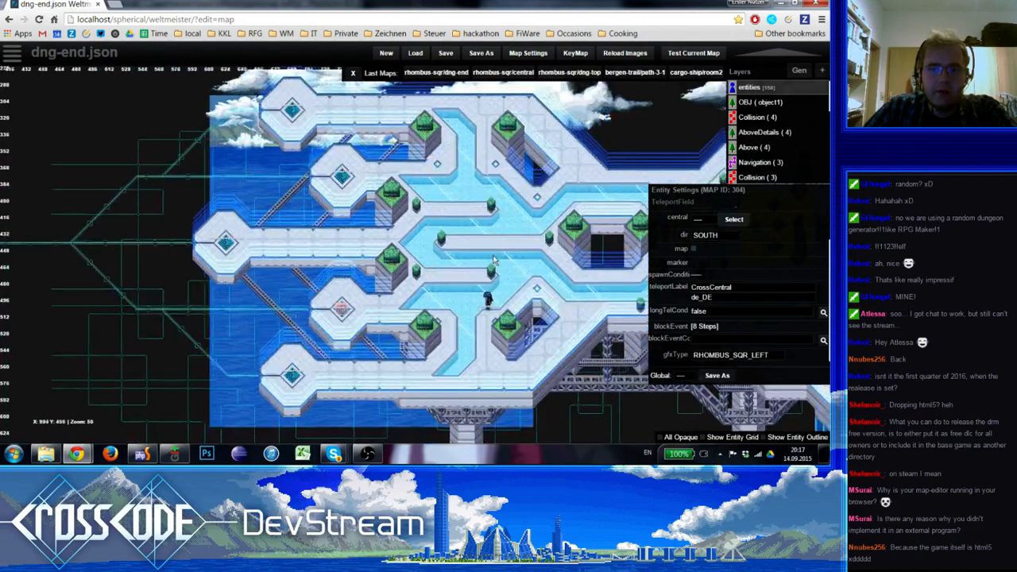
scroll(364, 240, up, 1)
right_drag(363, 240, 272, 252)
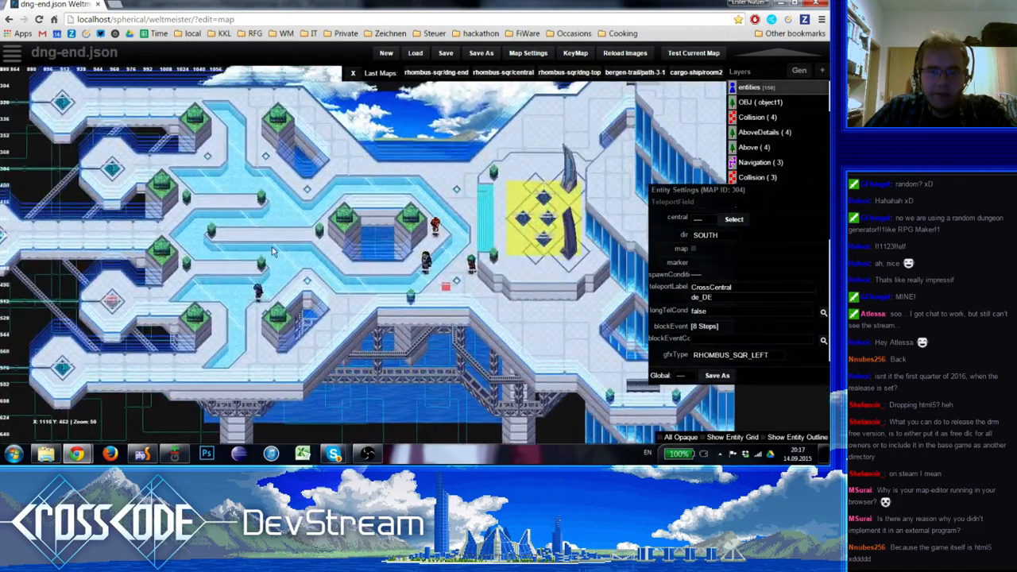
Test the current dng-end map in the game, start Story mode and skip the opening cutscene
right_drag(448, 291, 466, 282)
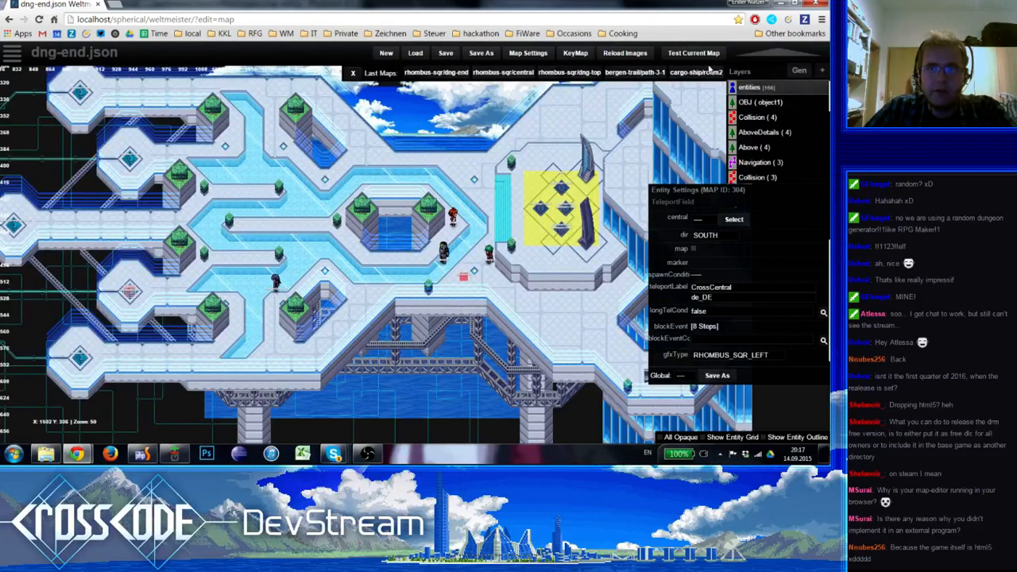
click(682, 55)
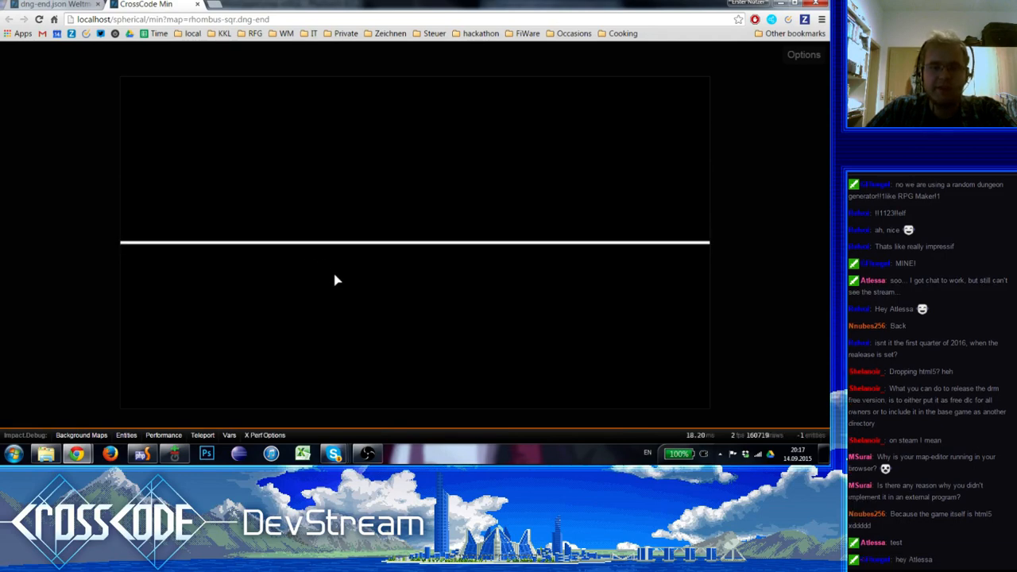
click(335, 280)
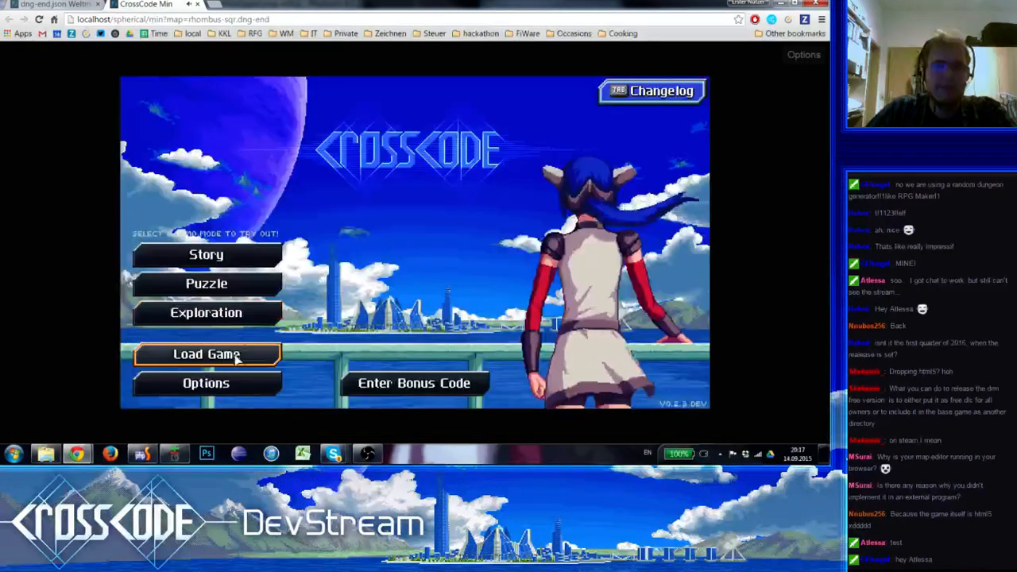
click(232, 254)
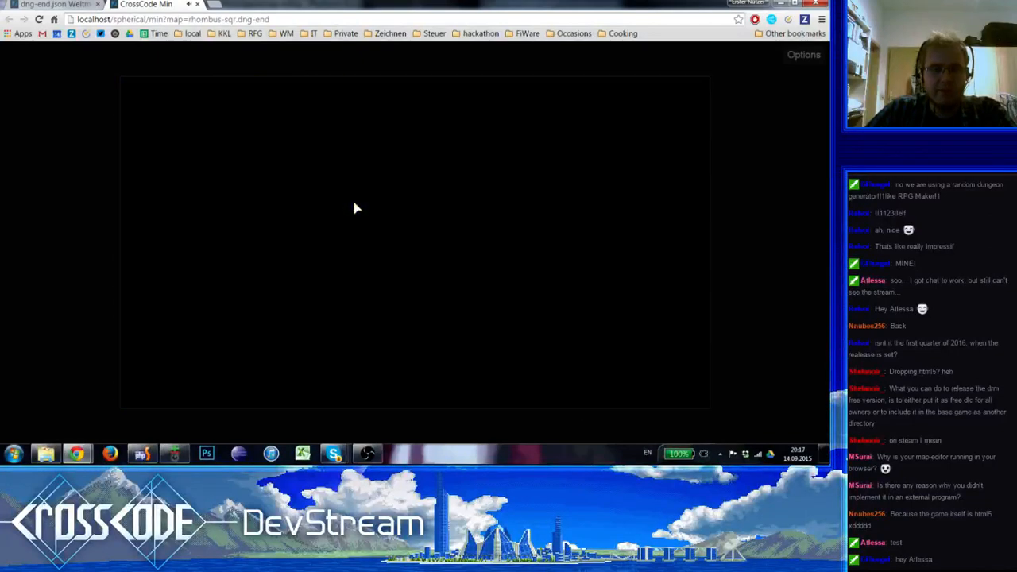
key(space)
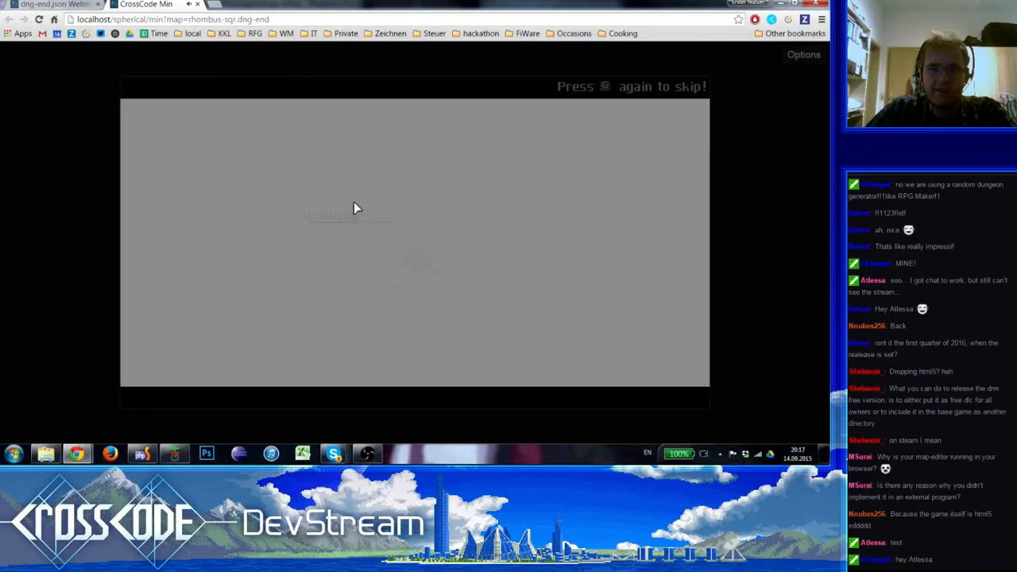
key(space)
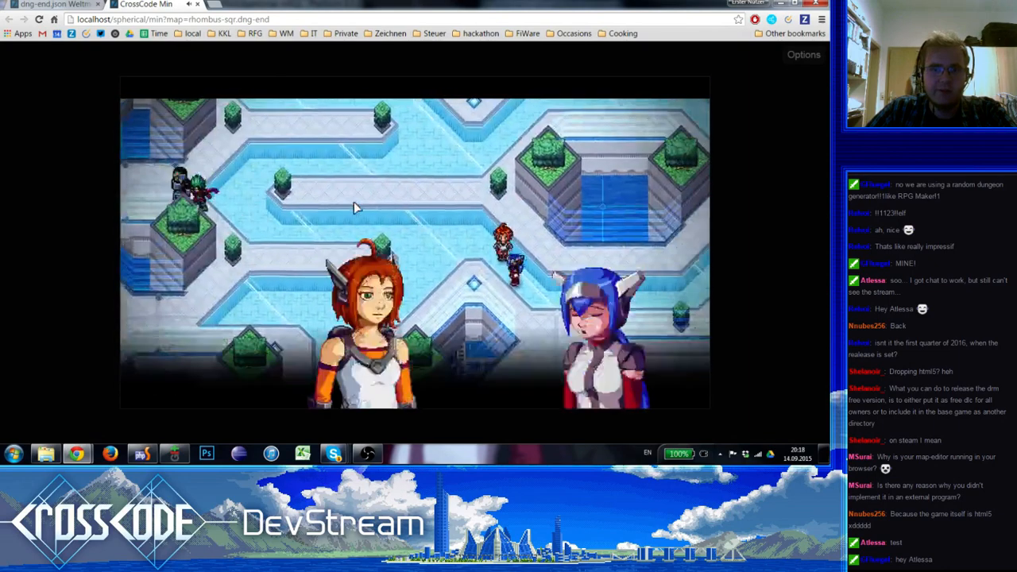
Open the game's save list, browse the slots down to slot 12, and return to the running game
key(a)
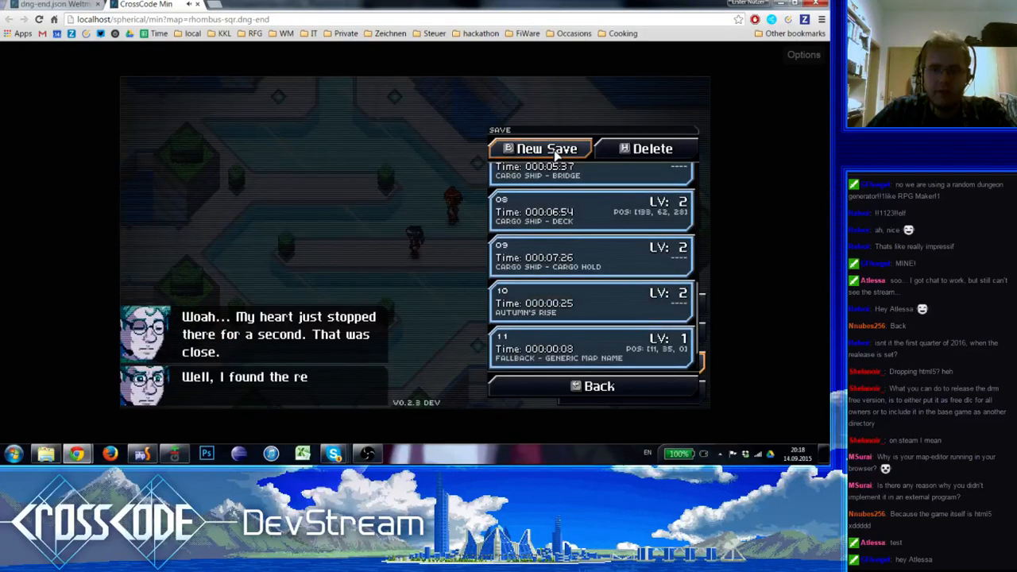
click(554, 156)
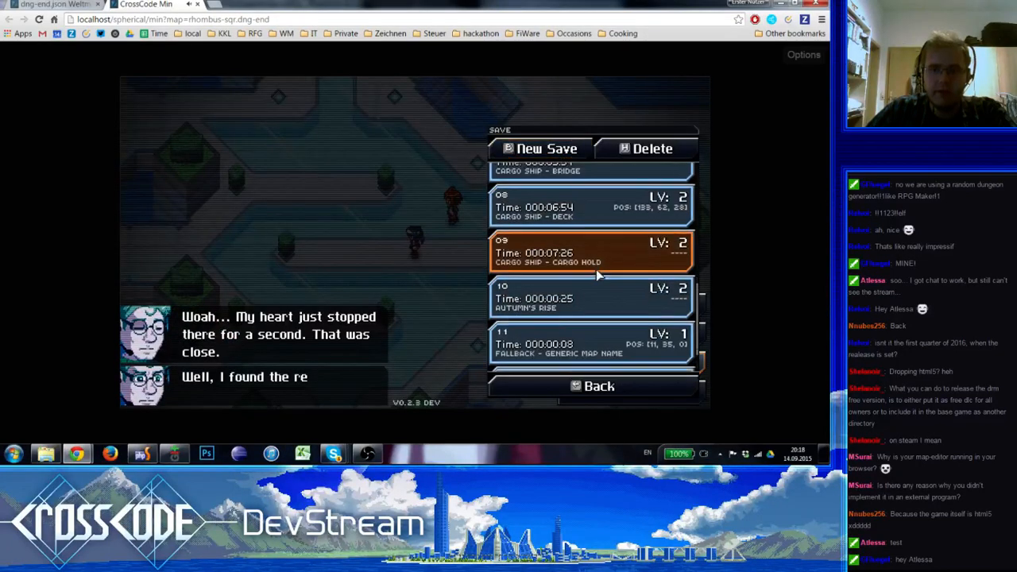
scroll(597, 270, down, 1)
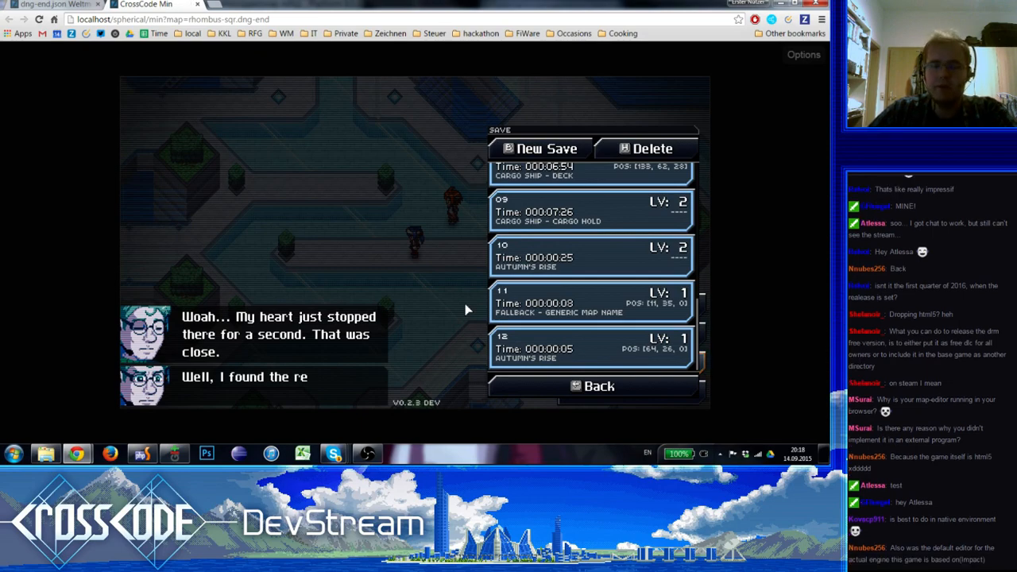
key(Escape)
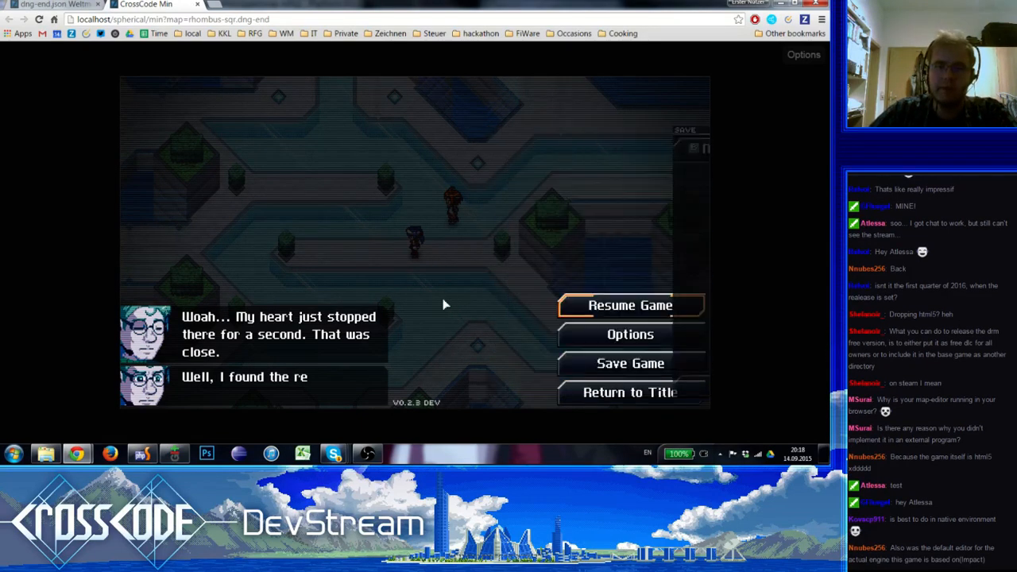
key(Escape)
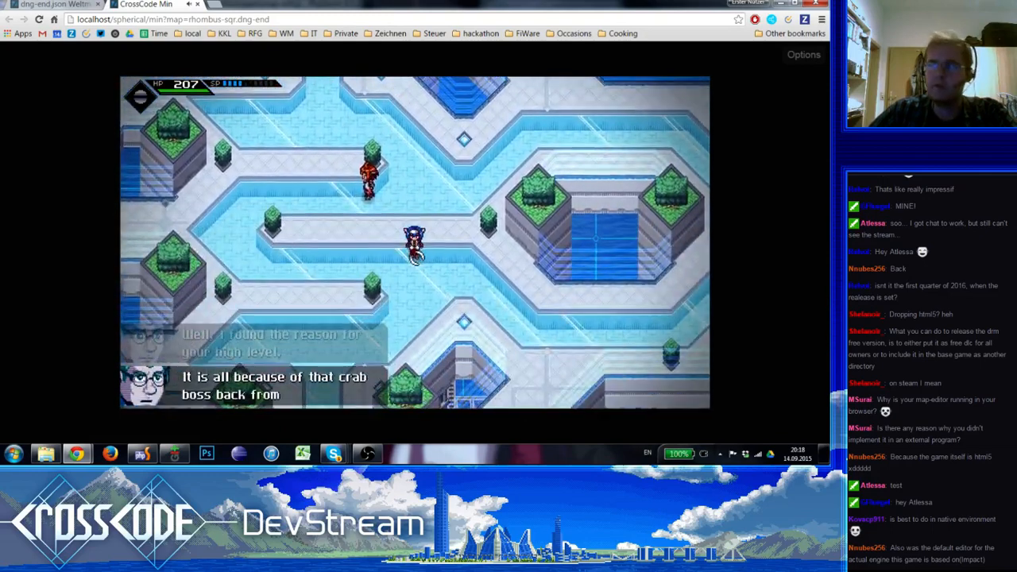
Walk the character west along the middle walkway between the water channels, beside the hedges
key(s)
key(w)
key(a)
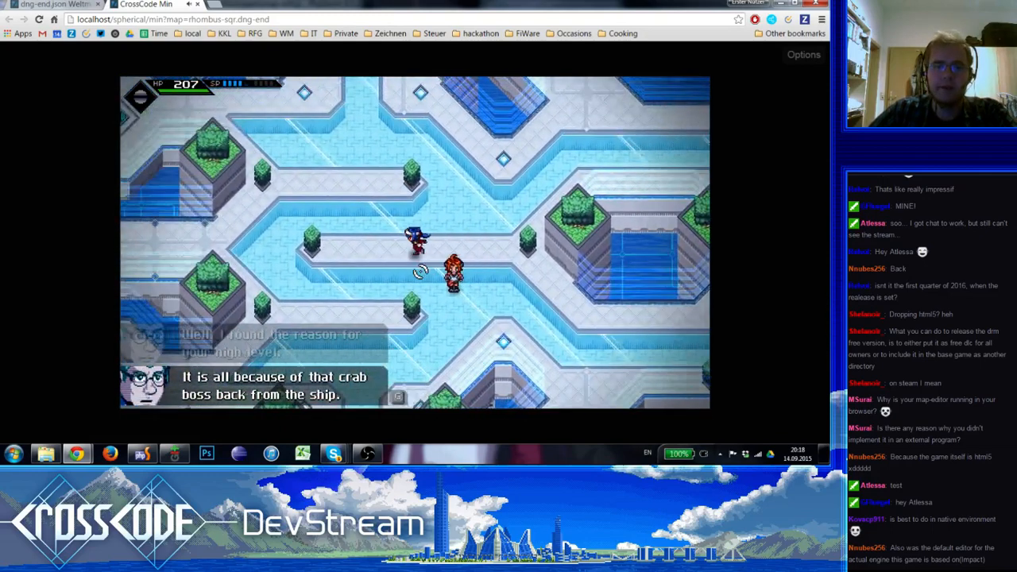
key(a)
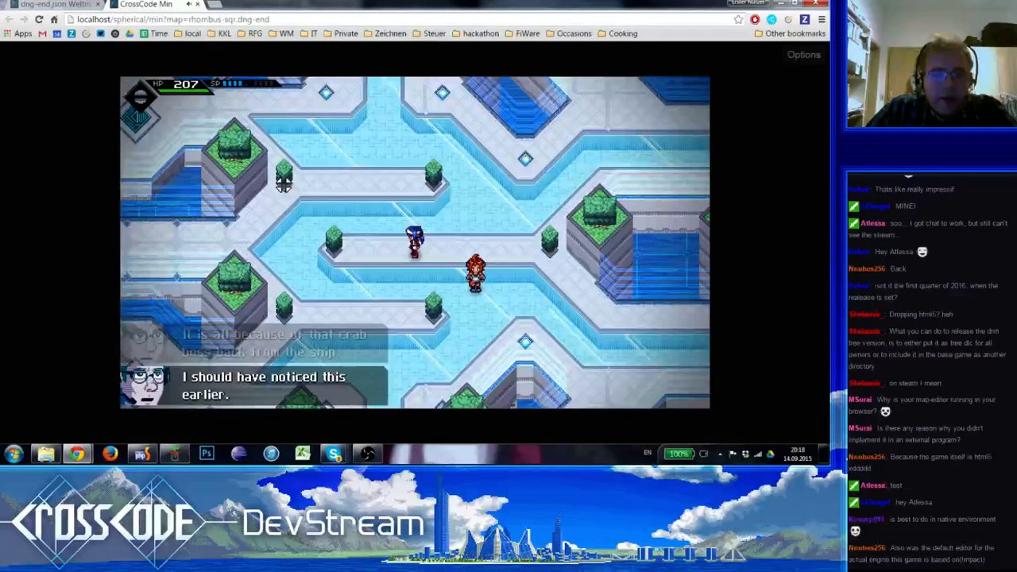
click(84, 5)
click(132, 5)
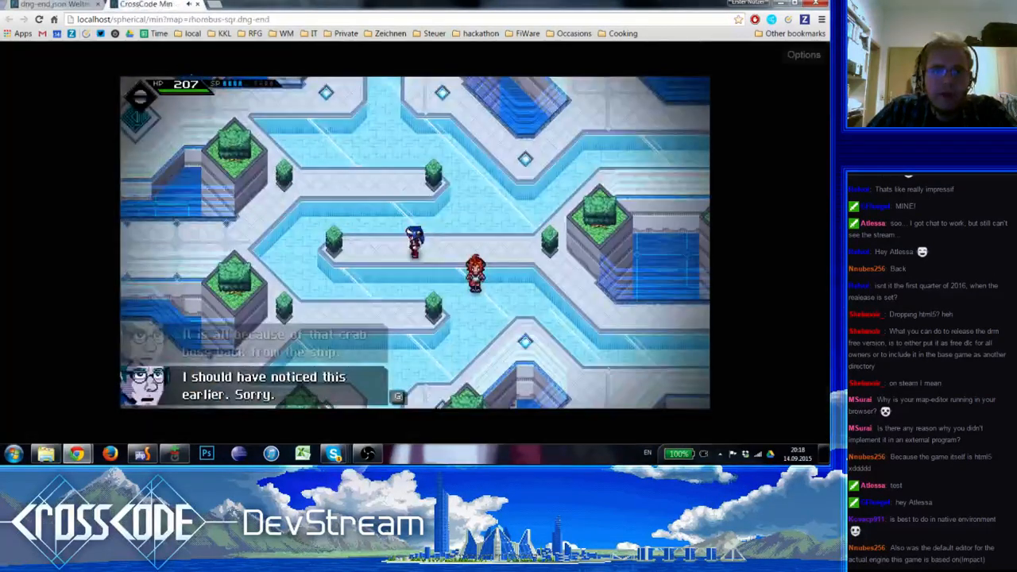
key(a)
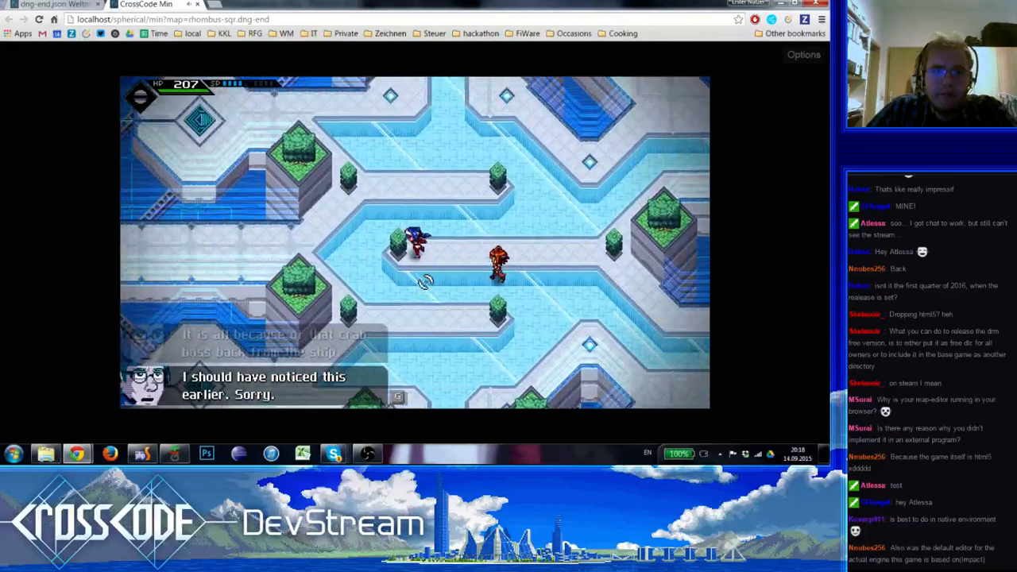
Take the teleporter on the second-lowest octagonal platform and walk east past the glass building in the central area
key(a)
key(w)
key(d)
key(s)
key(a)
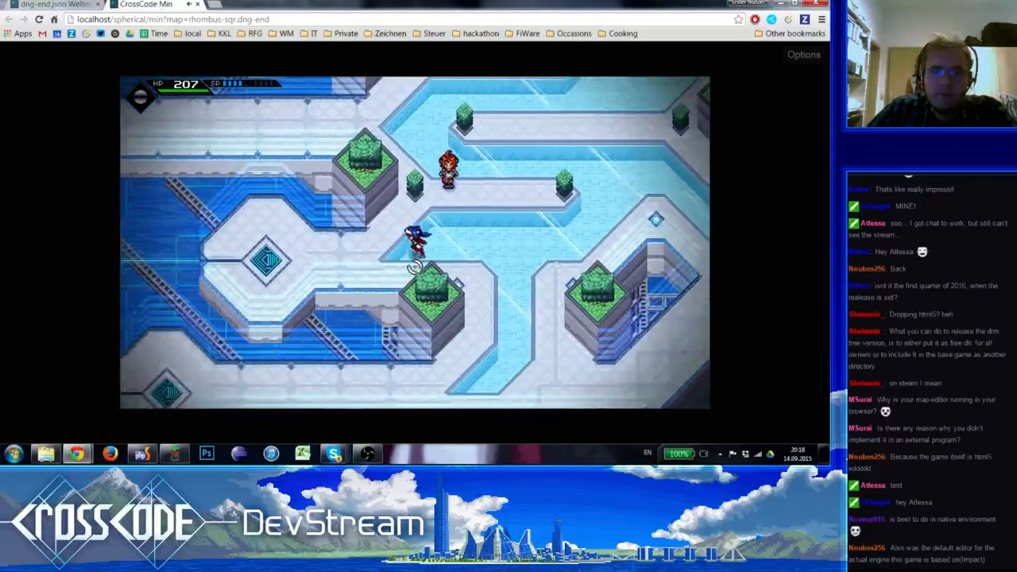
key(a)
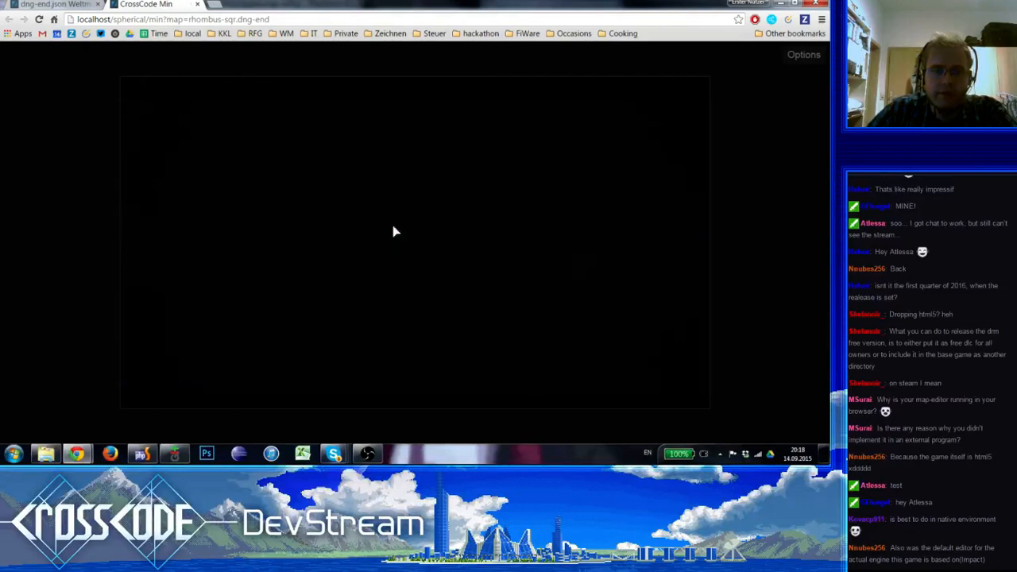
key(d)
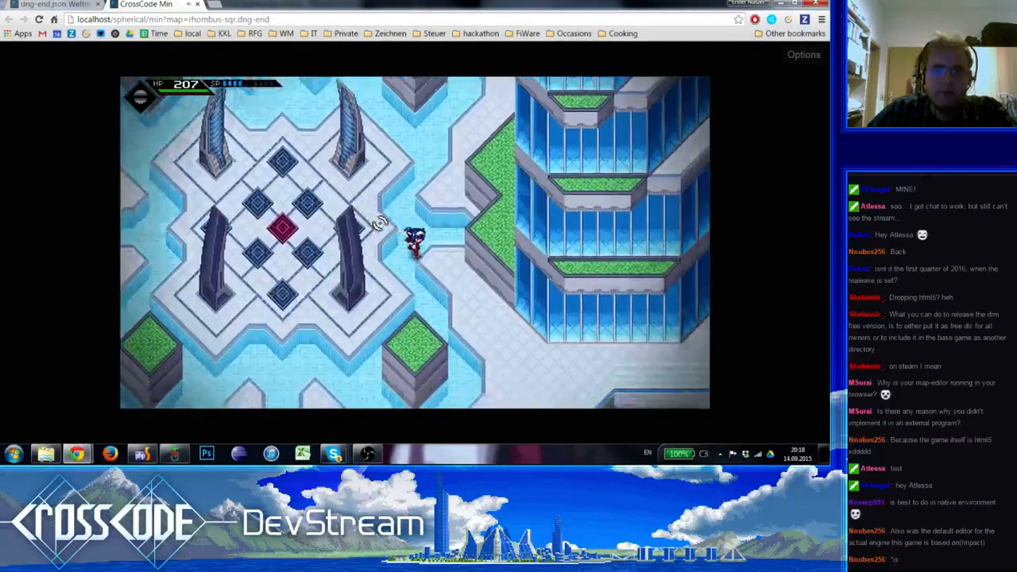
key(s)
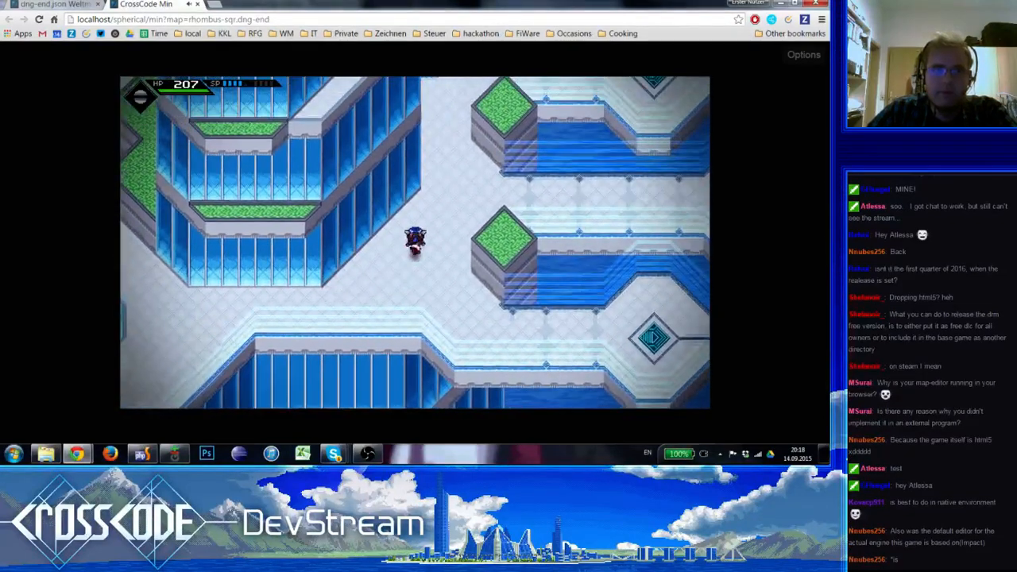
Switch back to the Weltmeister editor, open the teleporter's blockEvent, and inspect the first player DO ACTION step
key(ctrl+Tab)
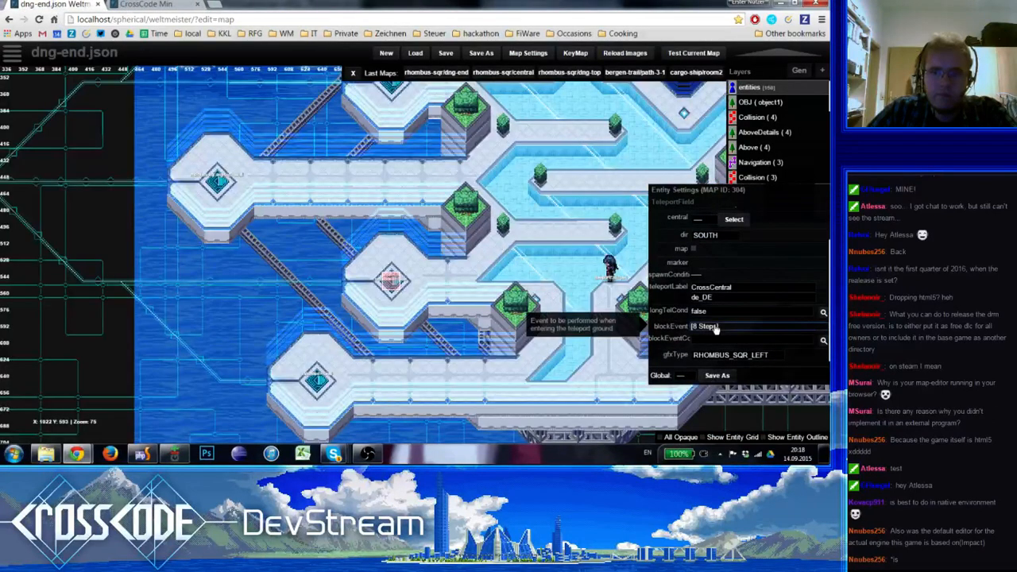
click(716, 328)
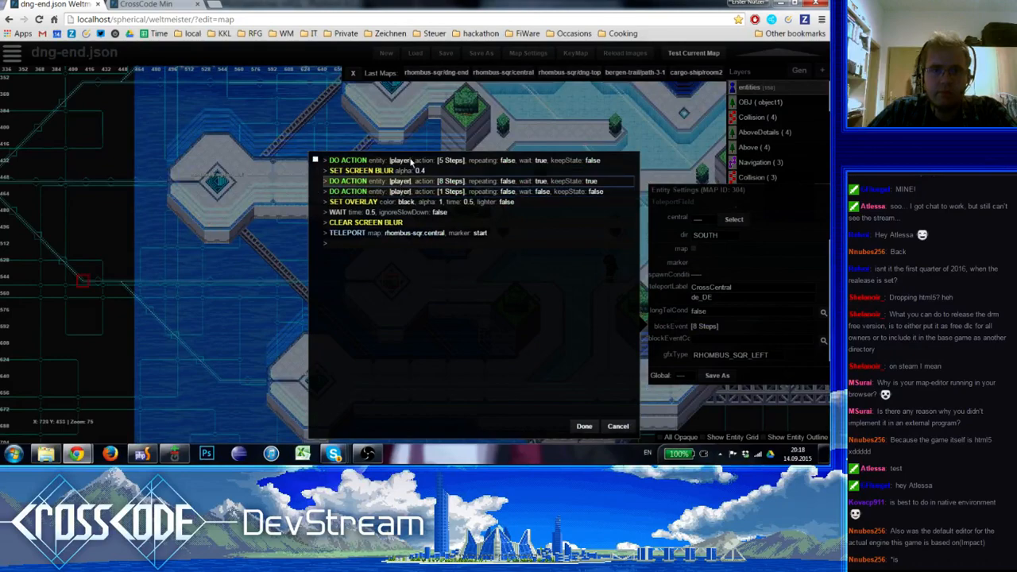
click(412, 161)
click(183, 159)
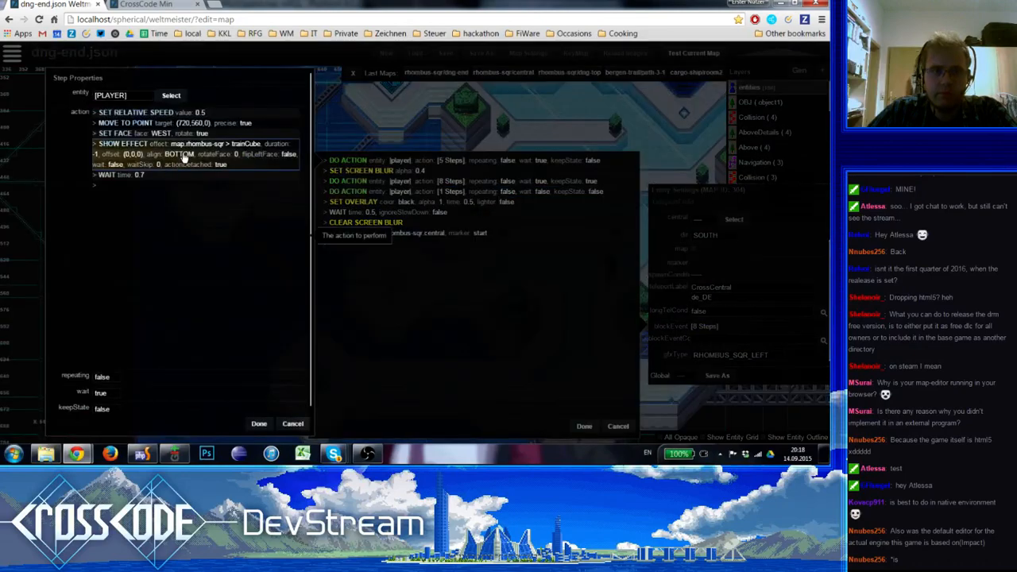
click(324, 229)
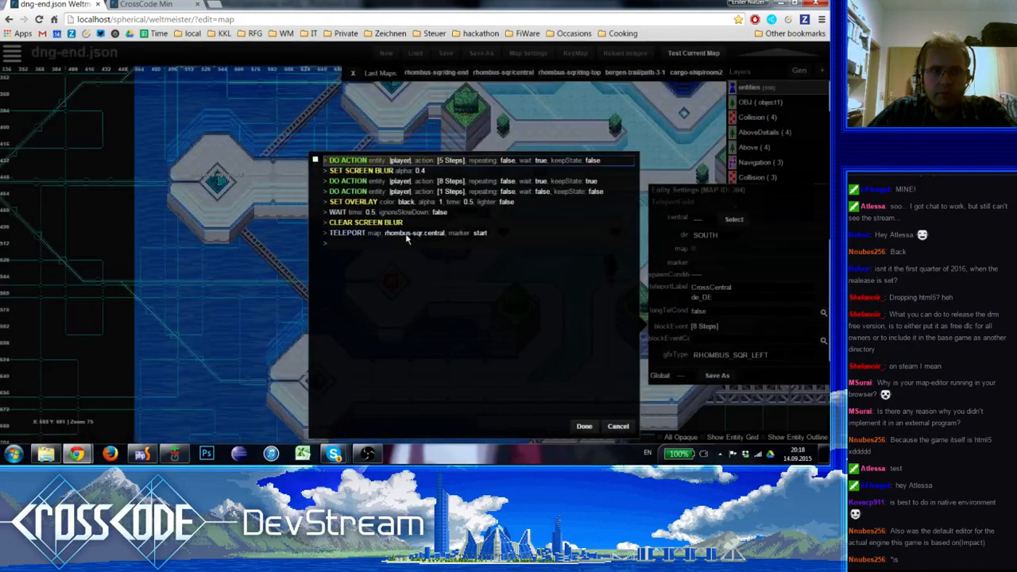
Open the 8-step player DO ACTION and inspect the target settings of its first MOVE TO POINT
double_click(404, 182)
click(159, 188)
key(Return)
click(163, 200)
double_click(165, 199)
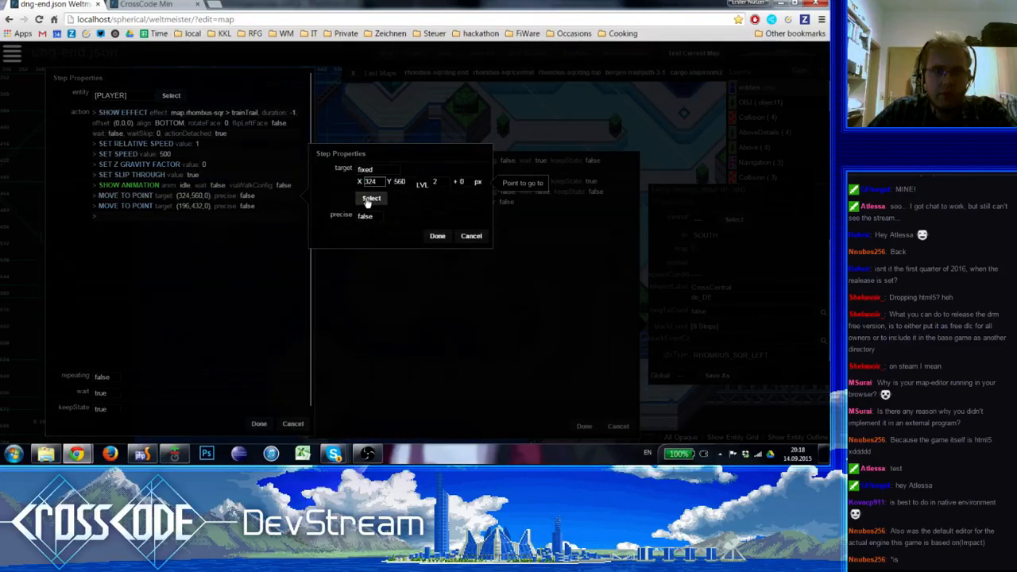
click(185, 201)
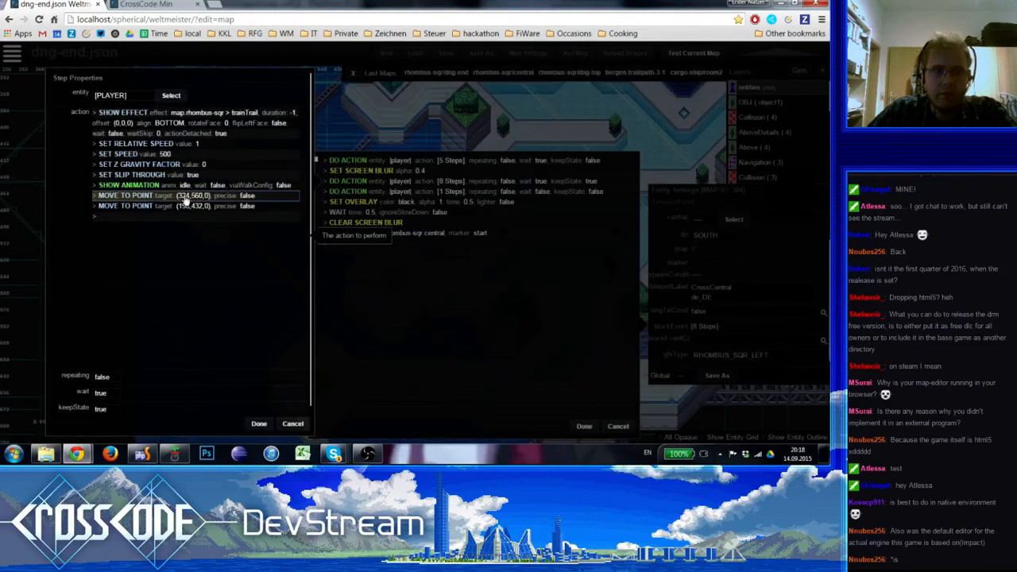
Examine the last MOVE TO POINT target on the map west of the platforms, and close the event dialogs without saving
click(182, 208)
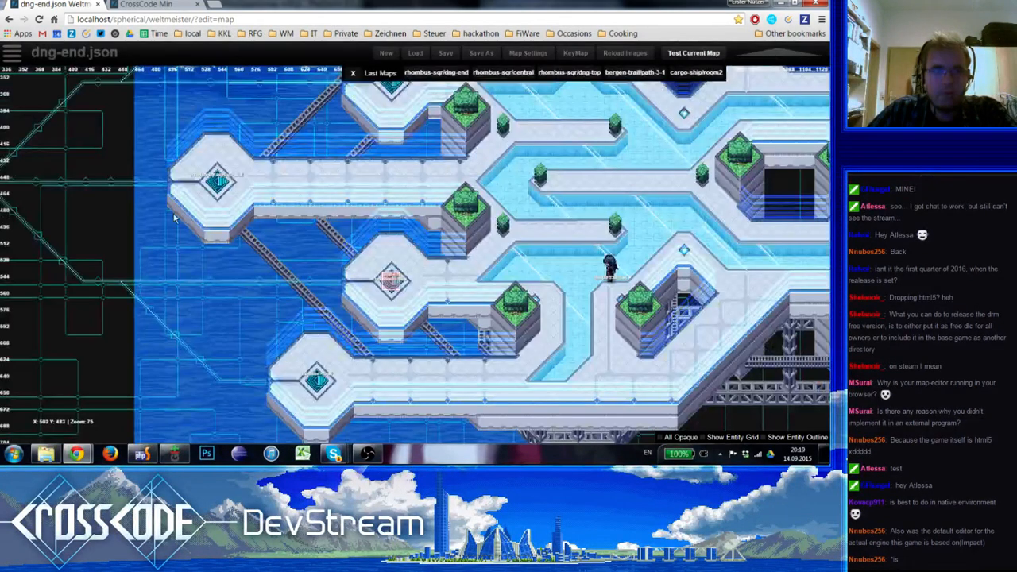
right_drag(176, 219, 400, 206)
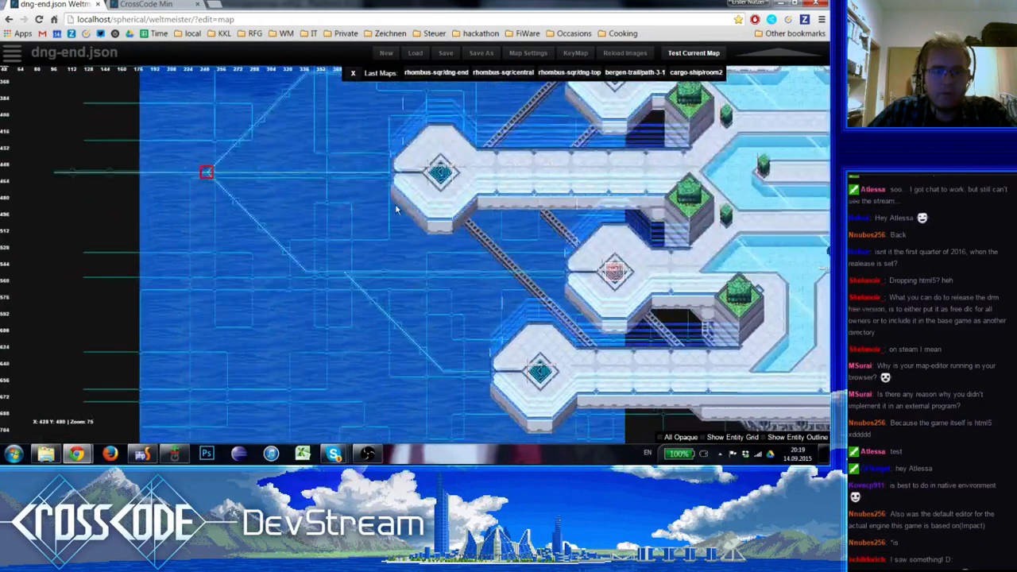
click(293, 205)
click(293, 205)
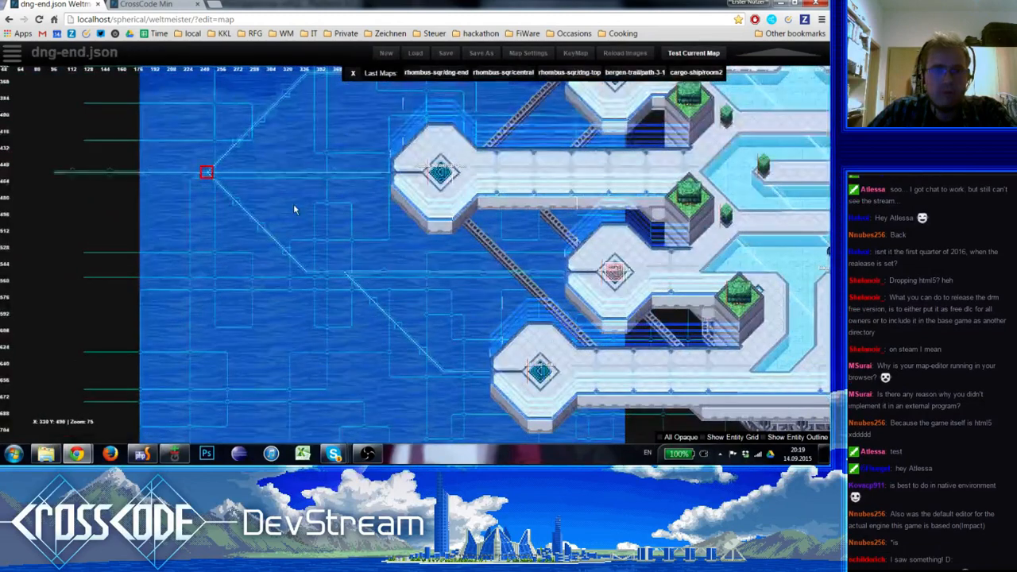
right_drag(320, 222, 342, 236)
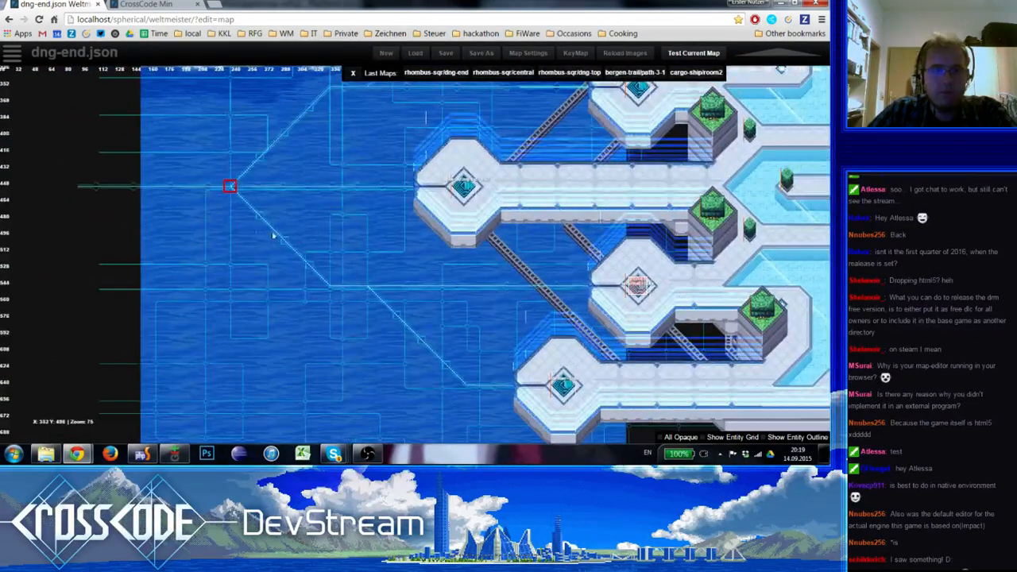
click(248, 232)
click(249, 232)
click(281, 266)
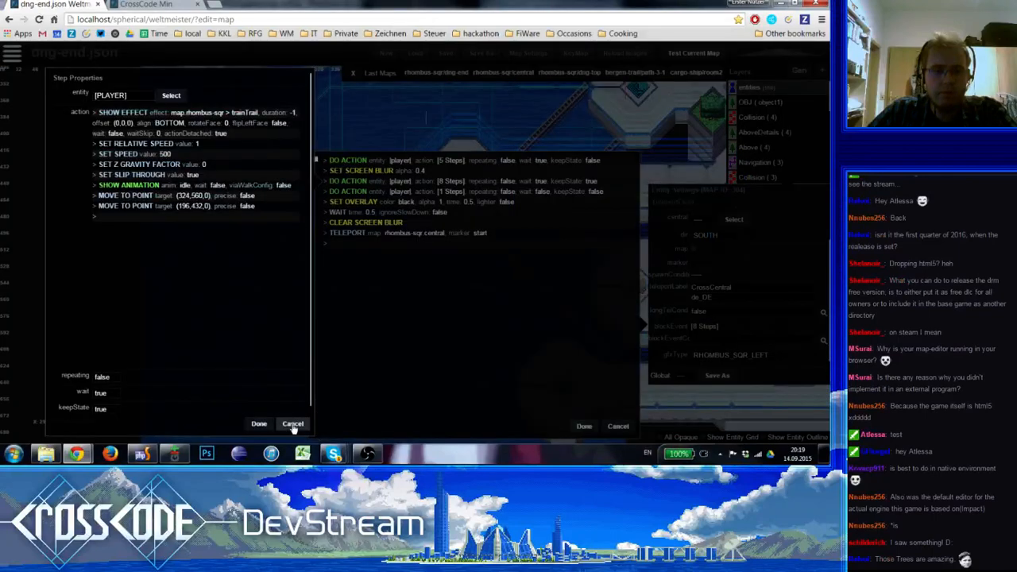
click(293, 424)
click(618, 426)
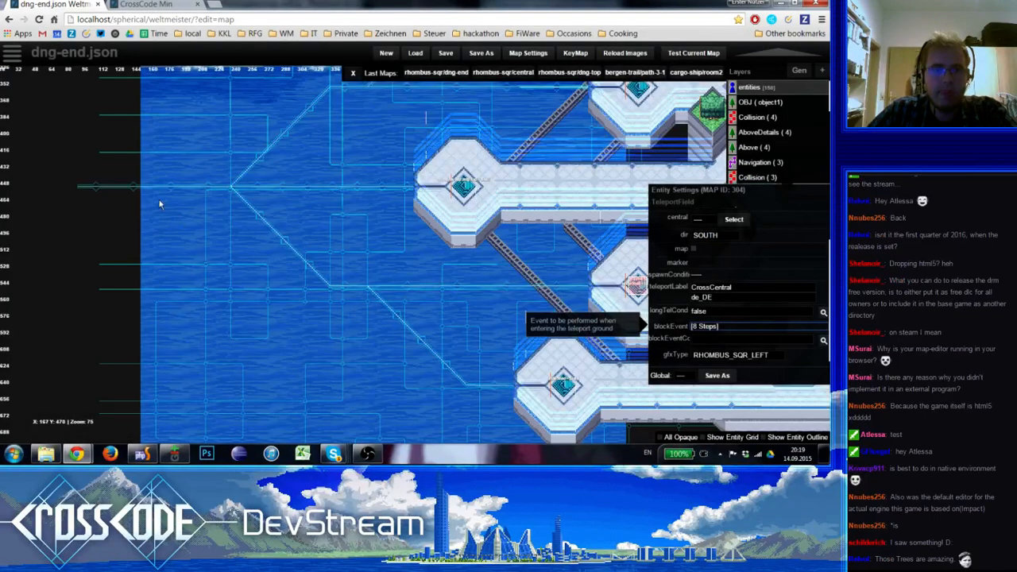
Draw two parallel horizontal circuit lines on the level 2 Ground layer, above and below the existing line west of the platforms
key(2)
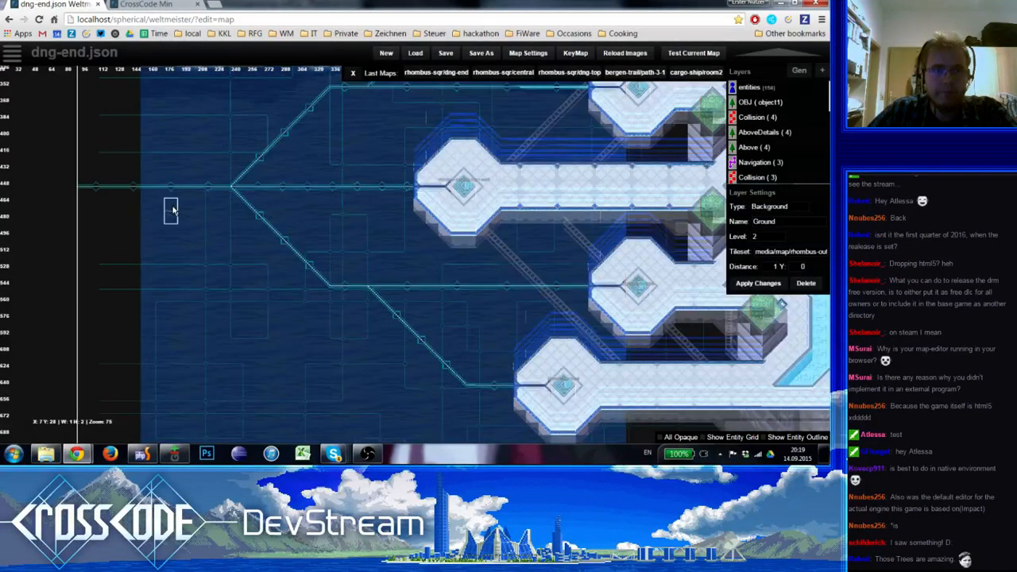
click(173, 209)
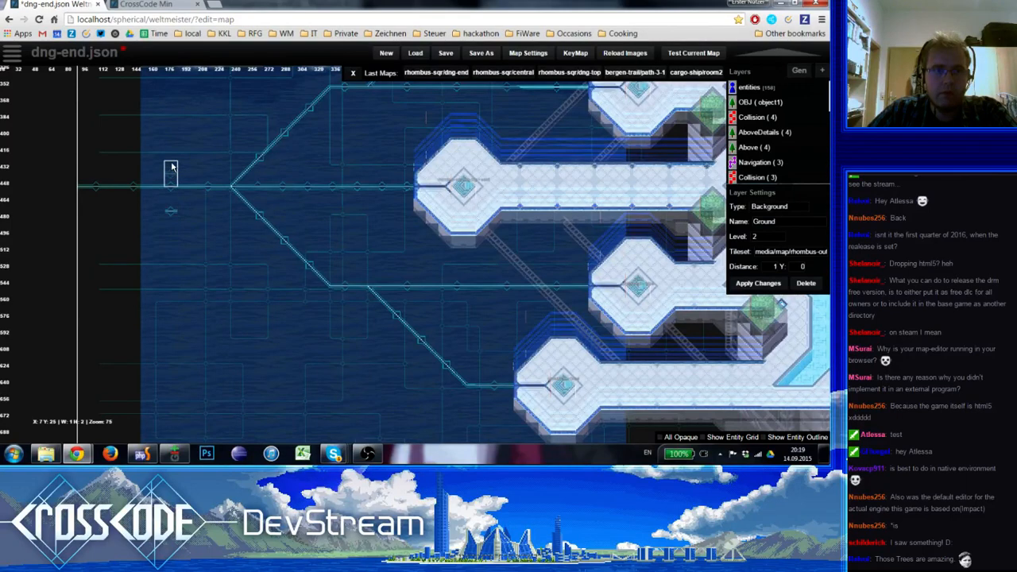
click(172, 163)
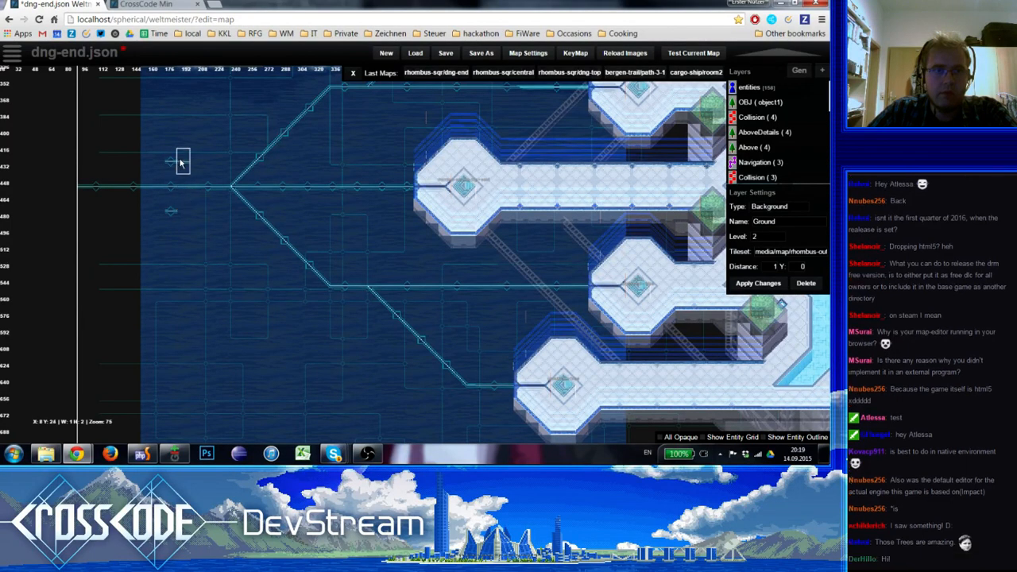
drag(189, 162, 233, 164)
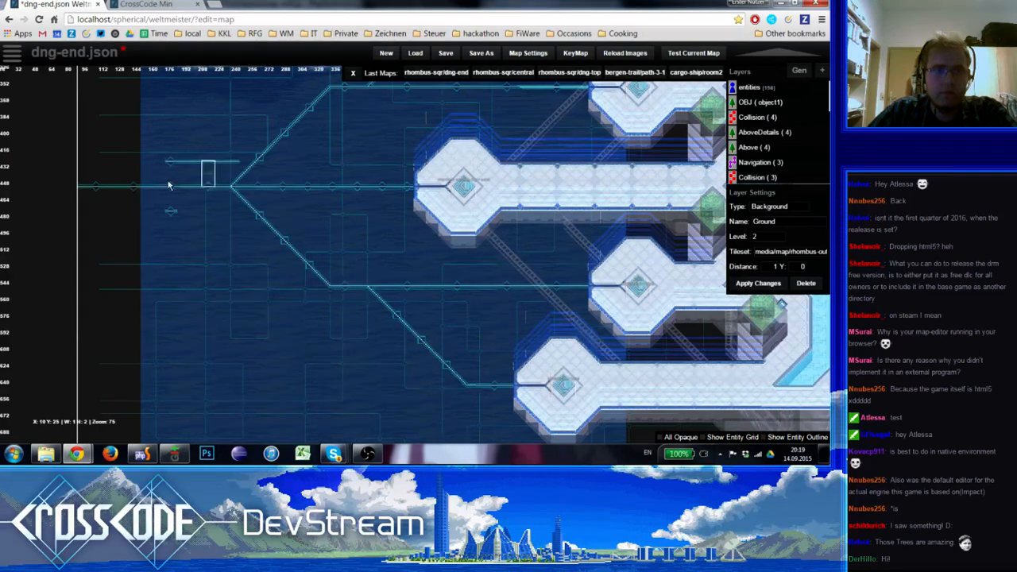
mouse_move(177, 211)
mouse_down()
mouse_move(226, 212)
mouse_move(196, 222)
mouse_move(196, 207)
mouse_move(80, 211)
mouse_up()
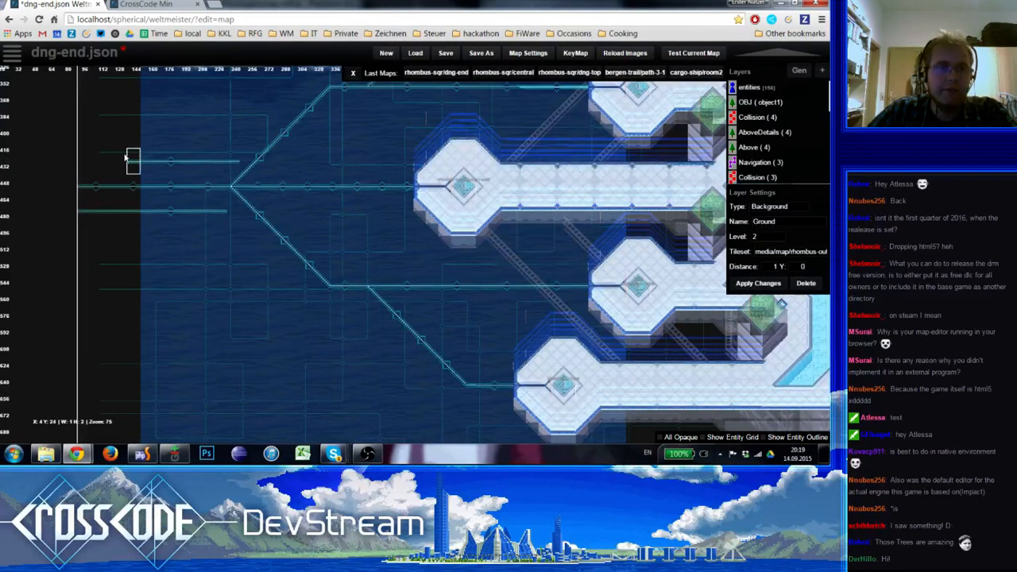
drag(132, 159, 85, 157)
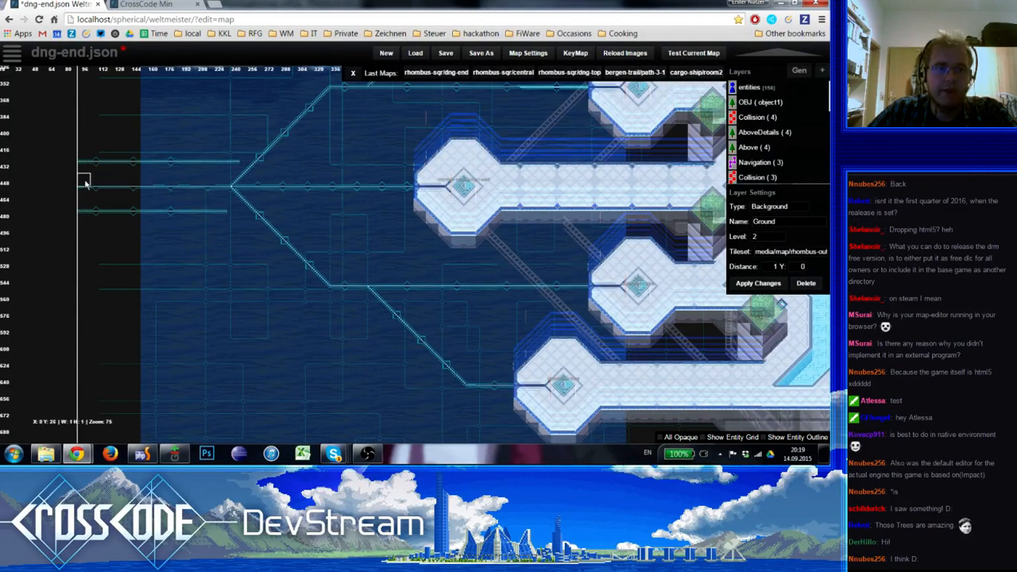
Erase the middle circuit line west of the fork, and join the upper line to the fork's upper diagonal
drag(86, 183, 211, 187)
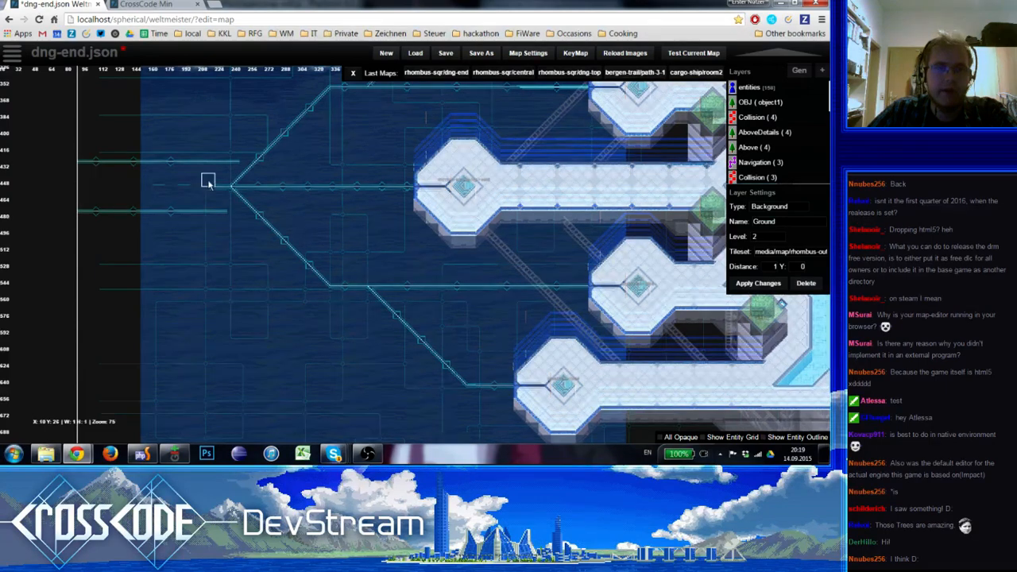
right_drag(311, 209, 280, 221)
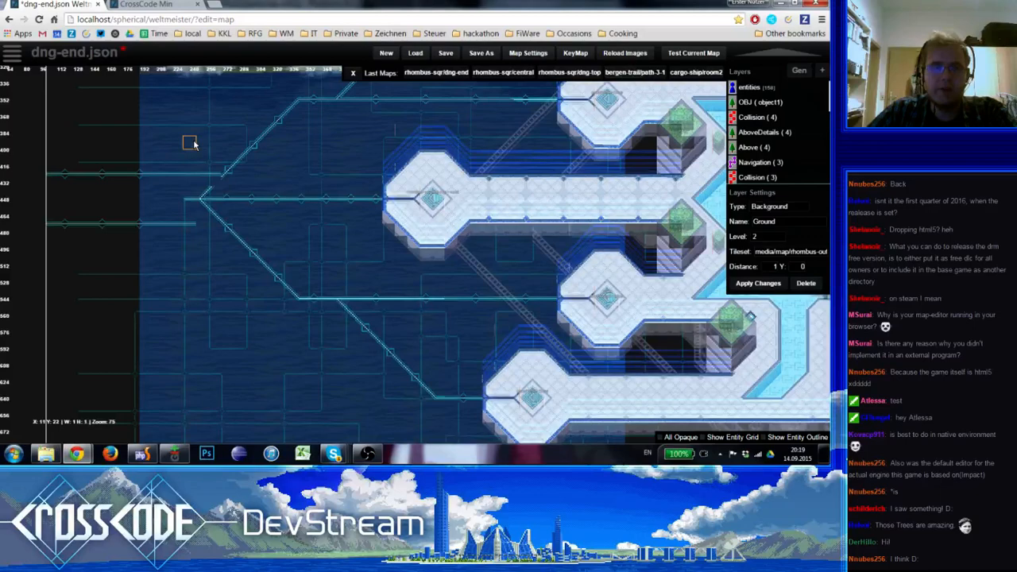
key(space)
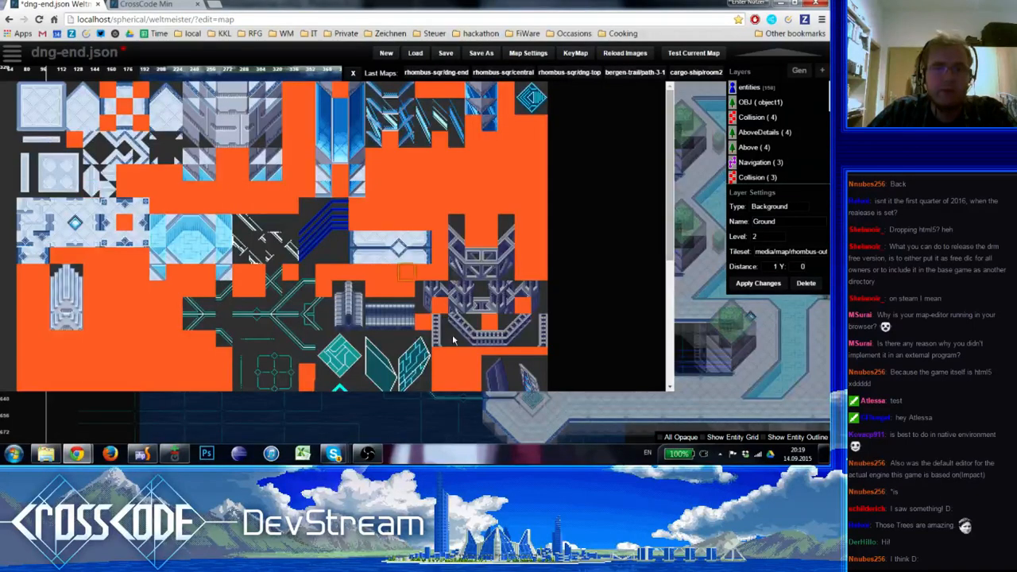
click(277, 311)
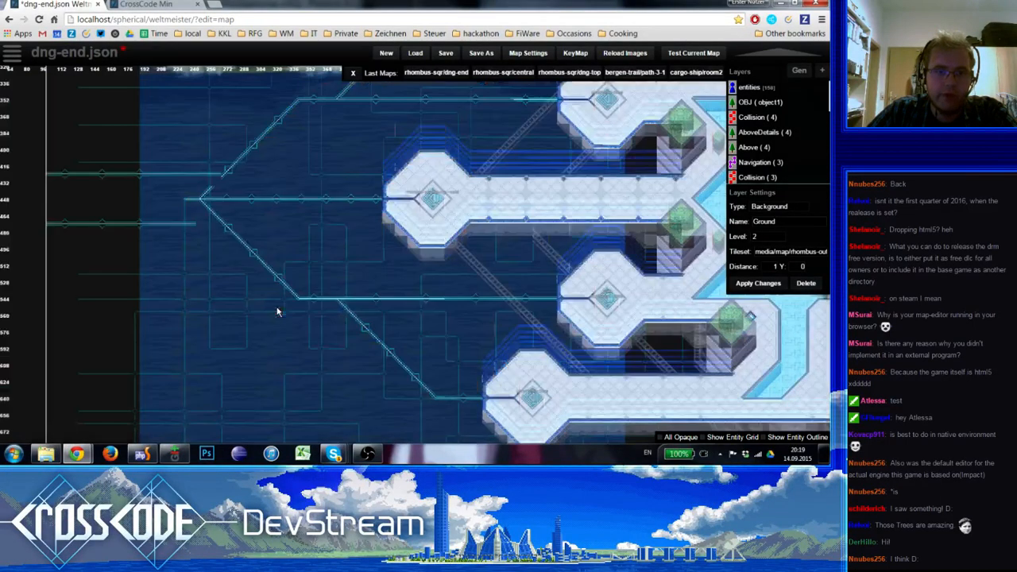
key(space)
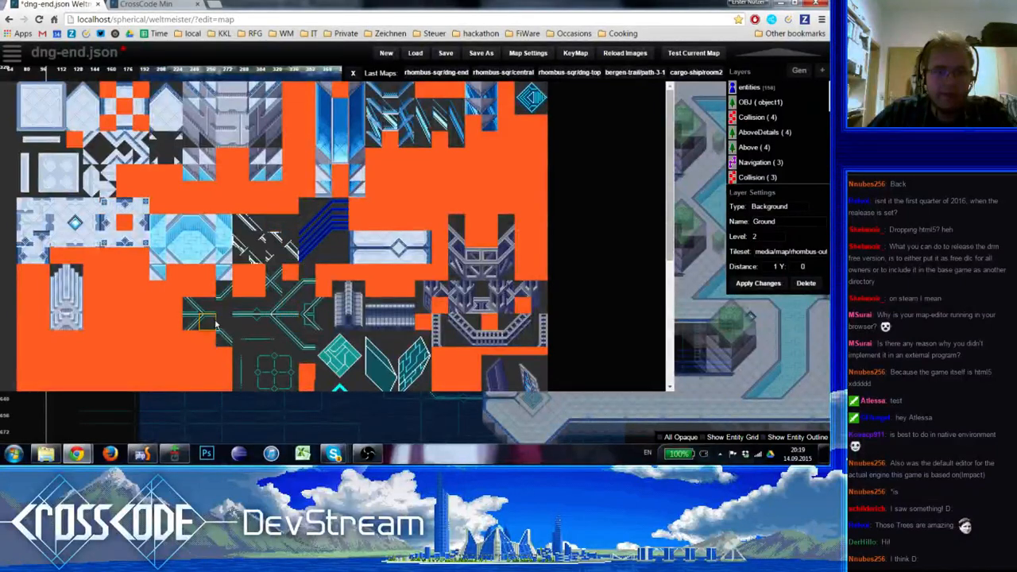
click(238, 322)
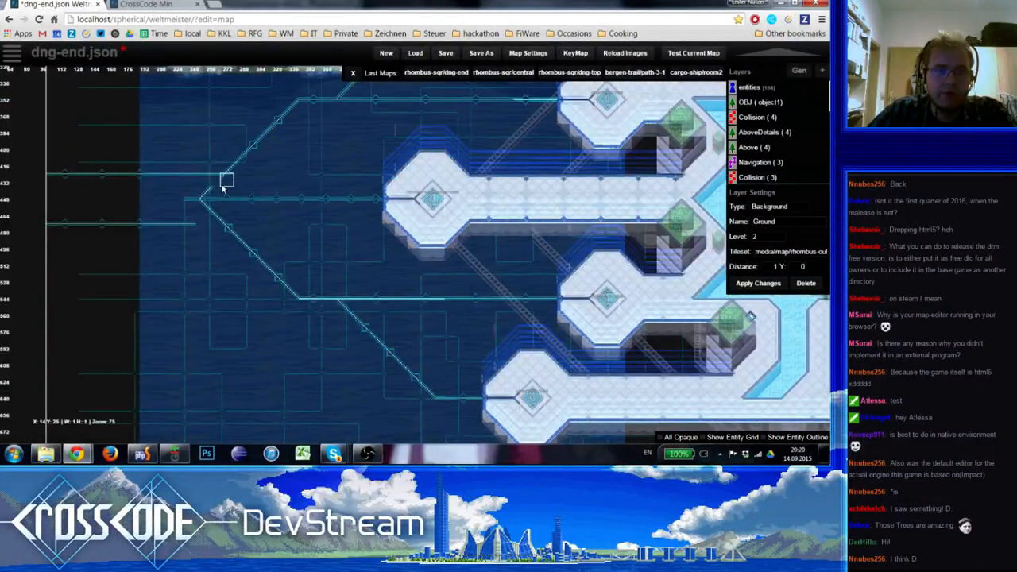
key(space)
click(247, 209)
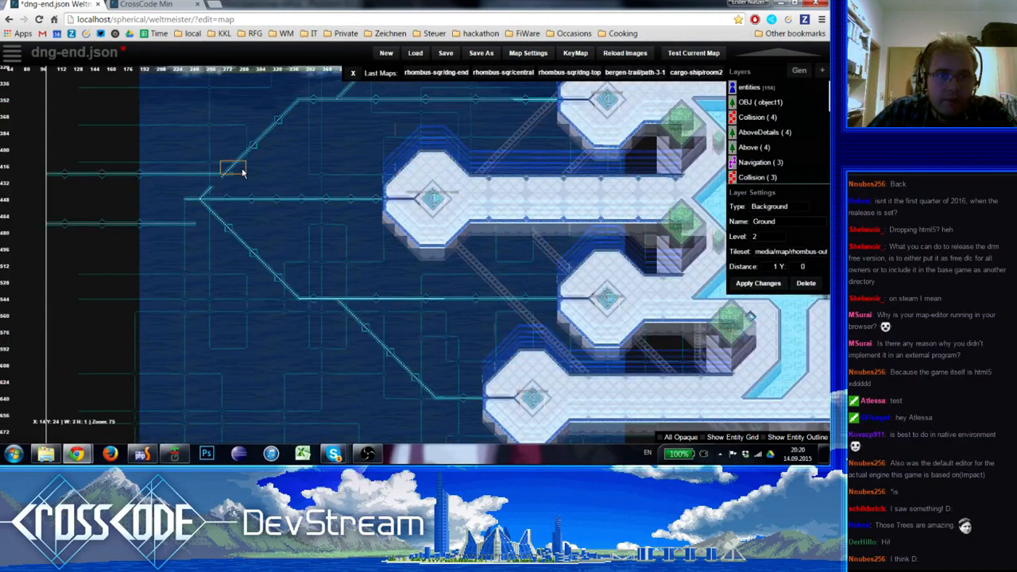
shift+drag(243, 172, 243, 172)
right_drag(208, 190, 184, 197)
Extend the upper circuit line eastward past its crossing with the fork's upper diagonal
key(space)
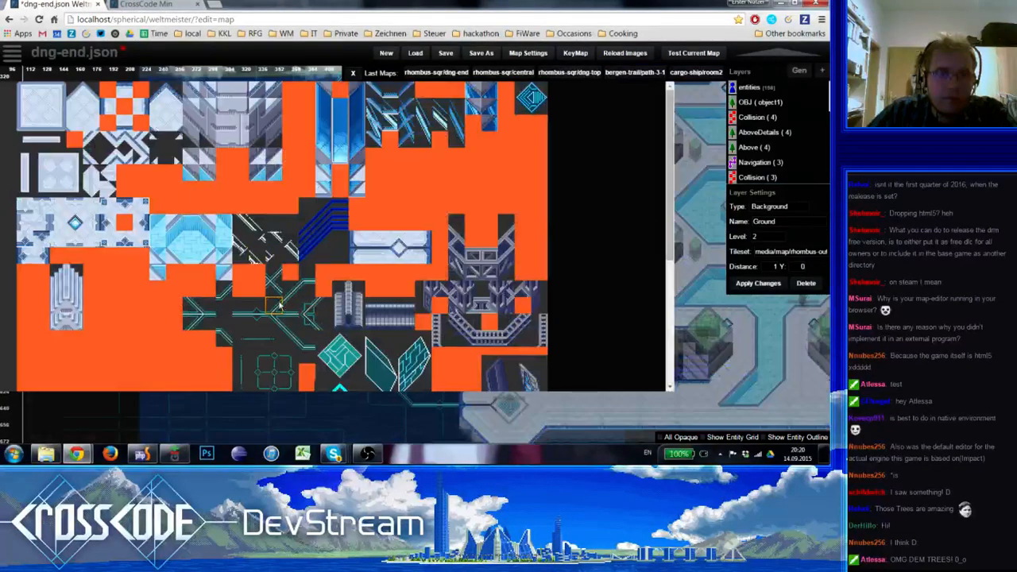
click(292, 307)
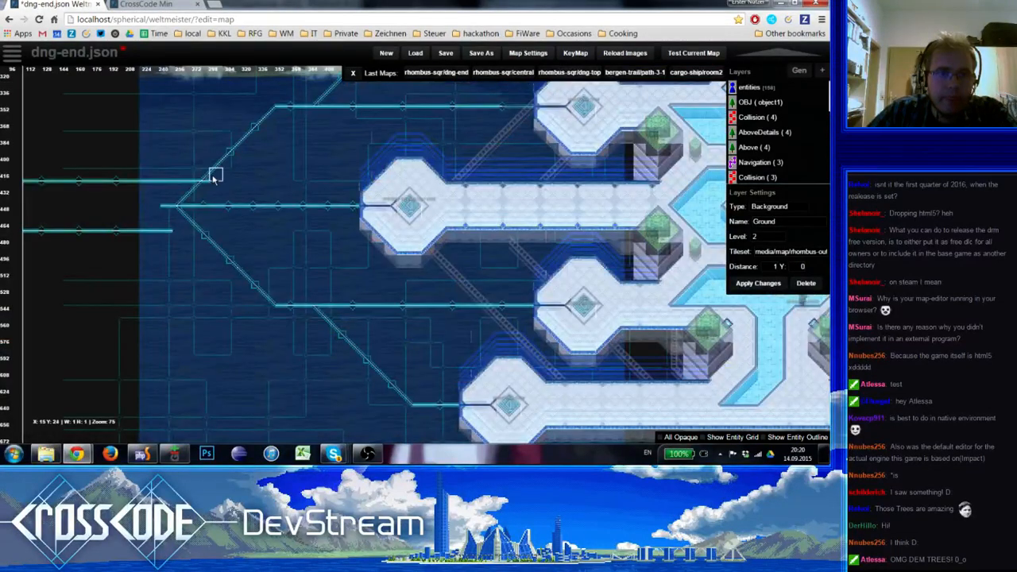
click(221, 193)
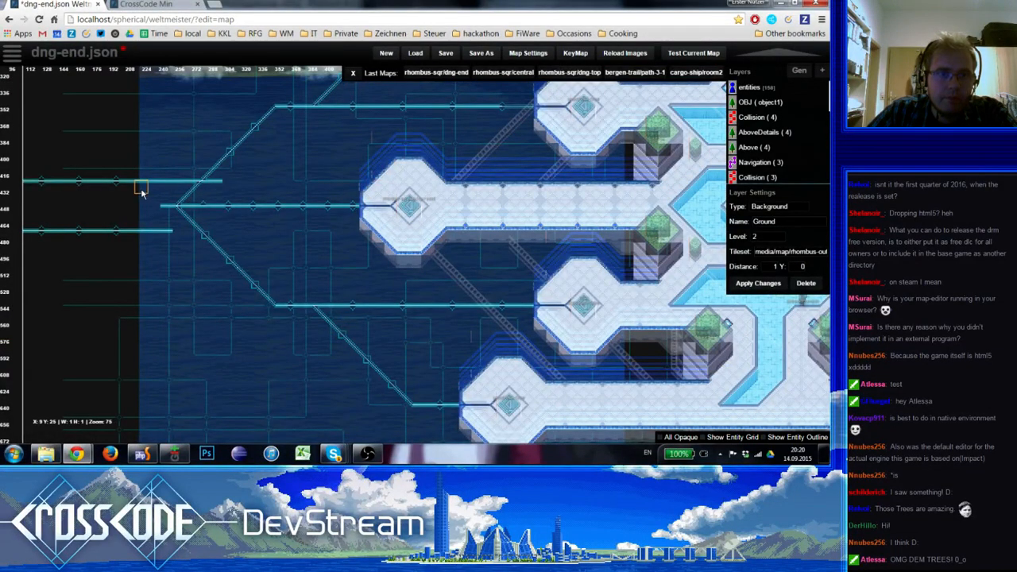
click(238, 181)
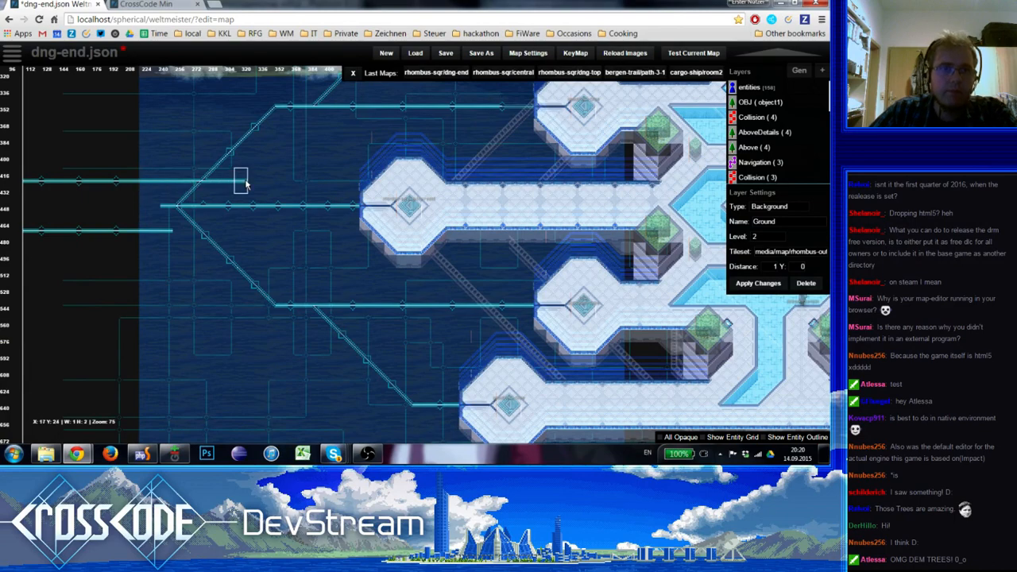
Place a merging junction on the middle line before the nearest platform, and connect the upper line to it with a diagonal corner
key(space)
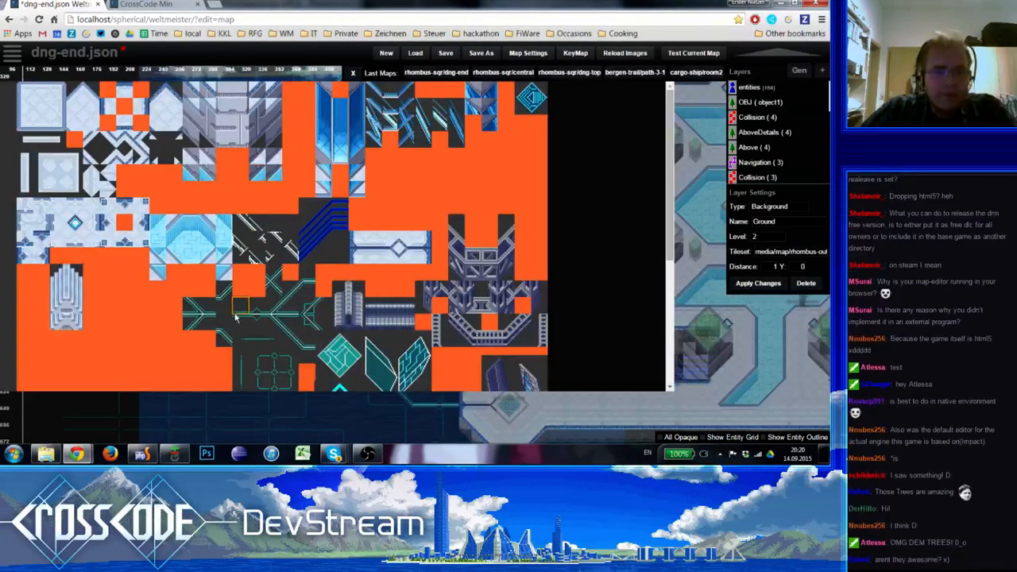
click(209, 319)
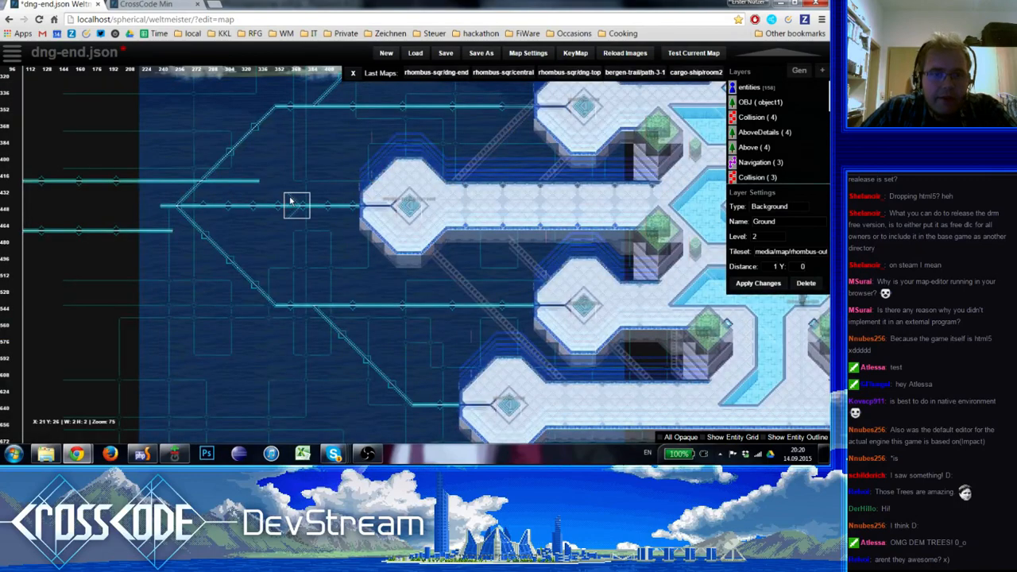
key(space)
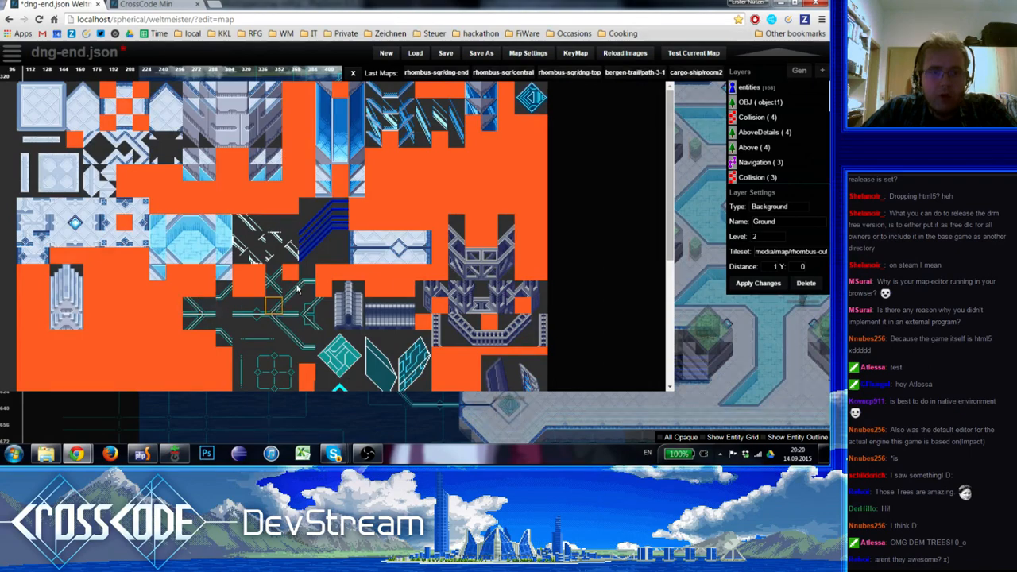
click(224, 340)
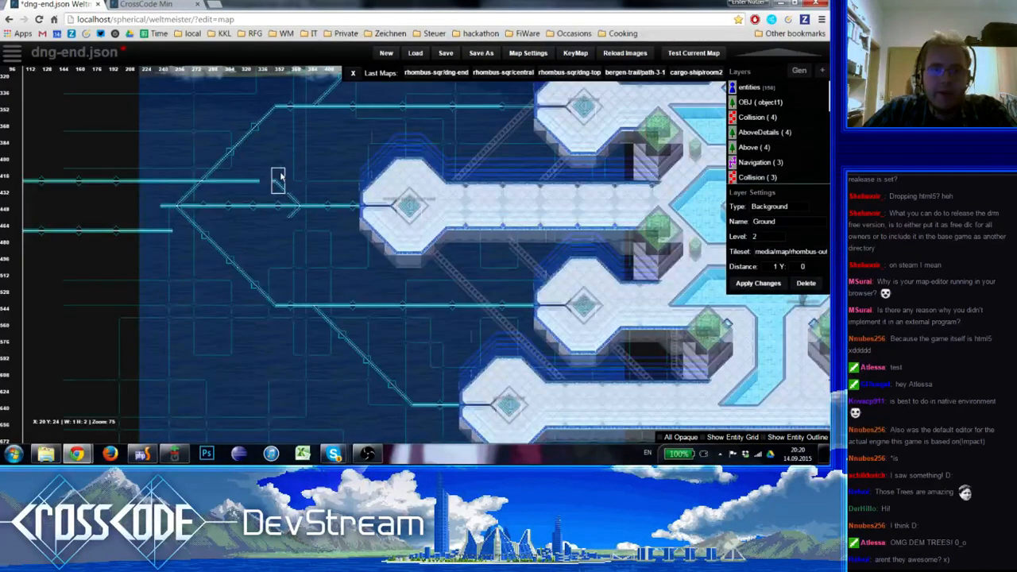
key(space)
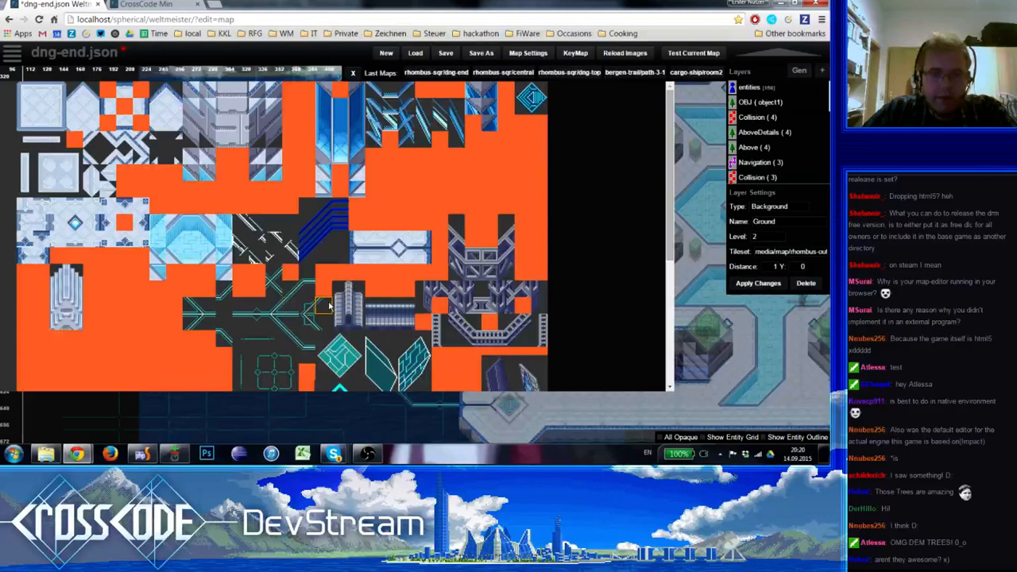
click(317, 324)
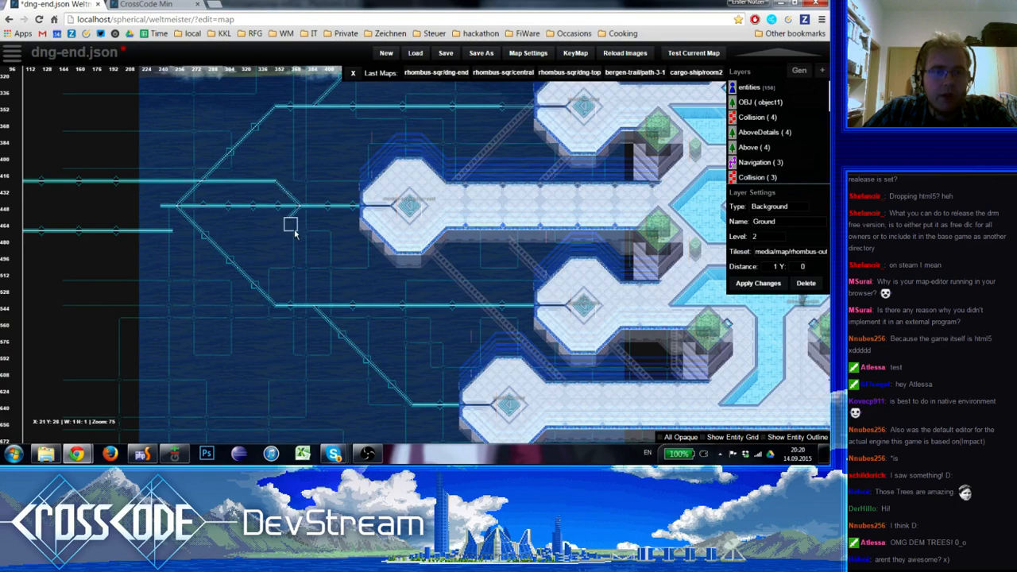
Complete the merging junction's lower diagonal branch with matching circuit tiles, down to the height of the lower line
key(space)
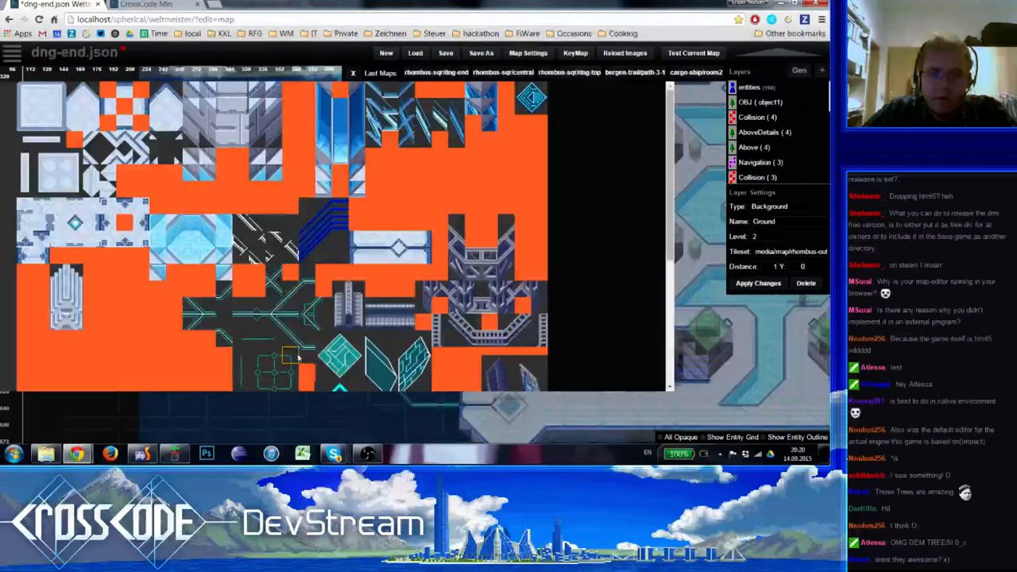
click(281, 288)
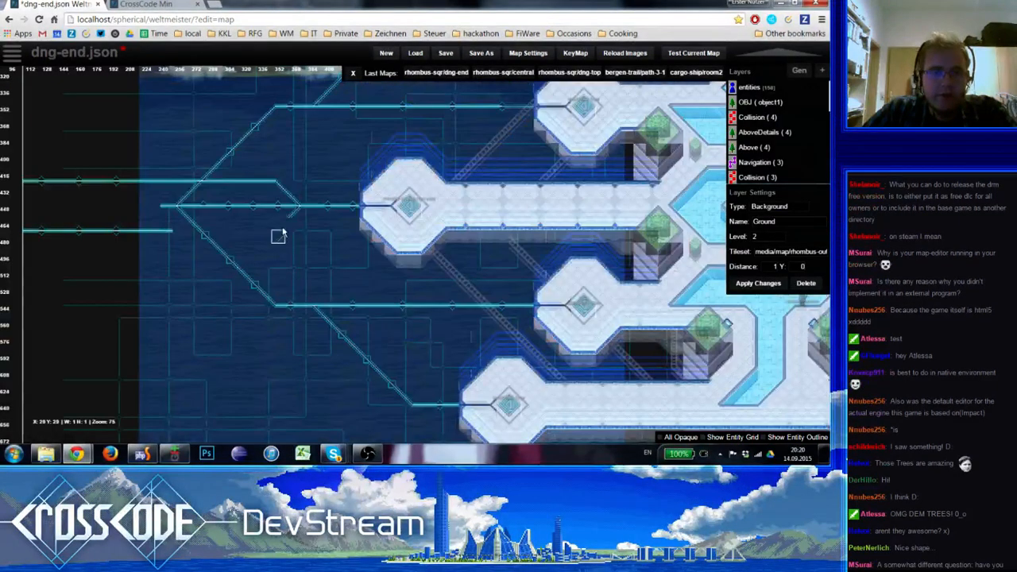
key(space)
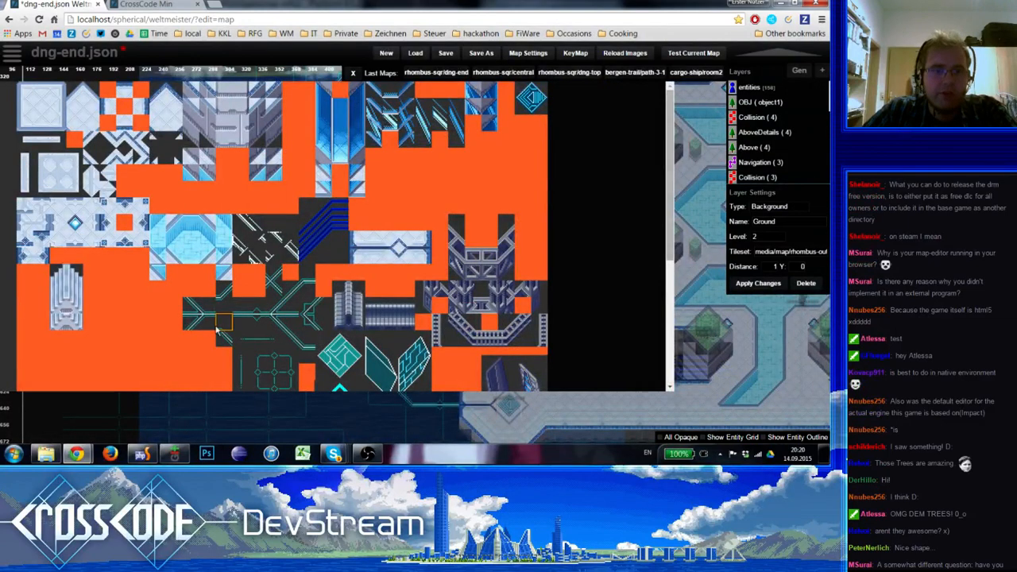
click(310, 336)
key(space)
click(325, 305)
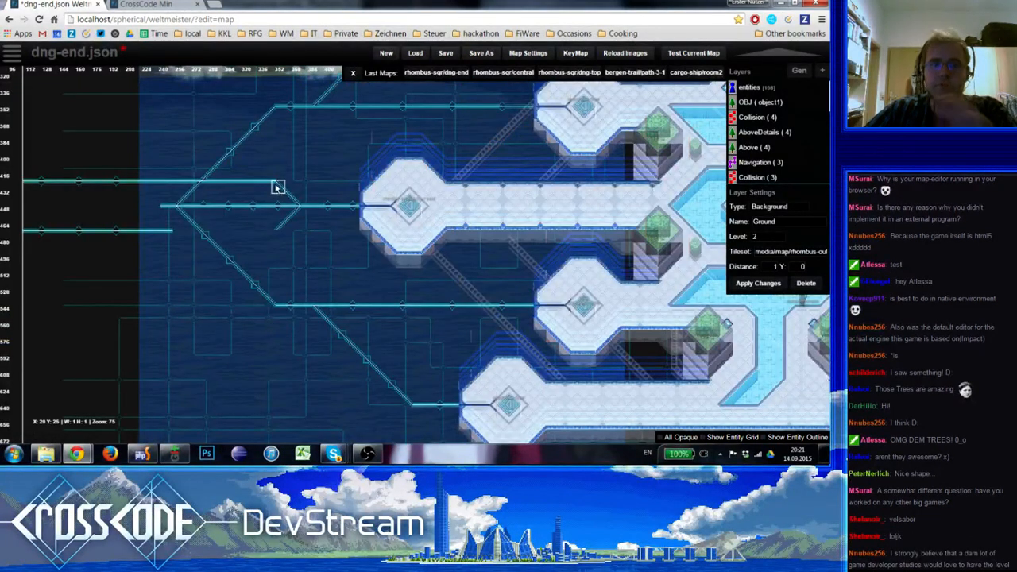
Draw the lower circuit line from the junction's lower branch westward to the fork's lower diagonal
shift+drag(266, 186, 265, 175)
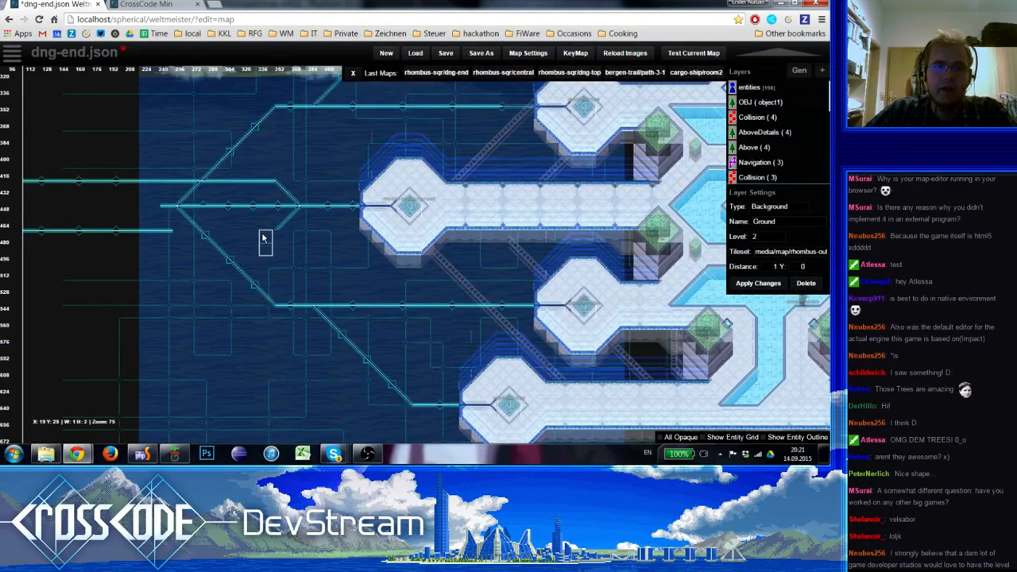
key(space)
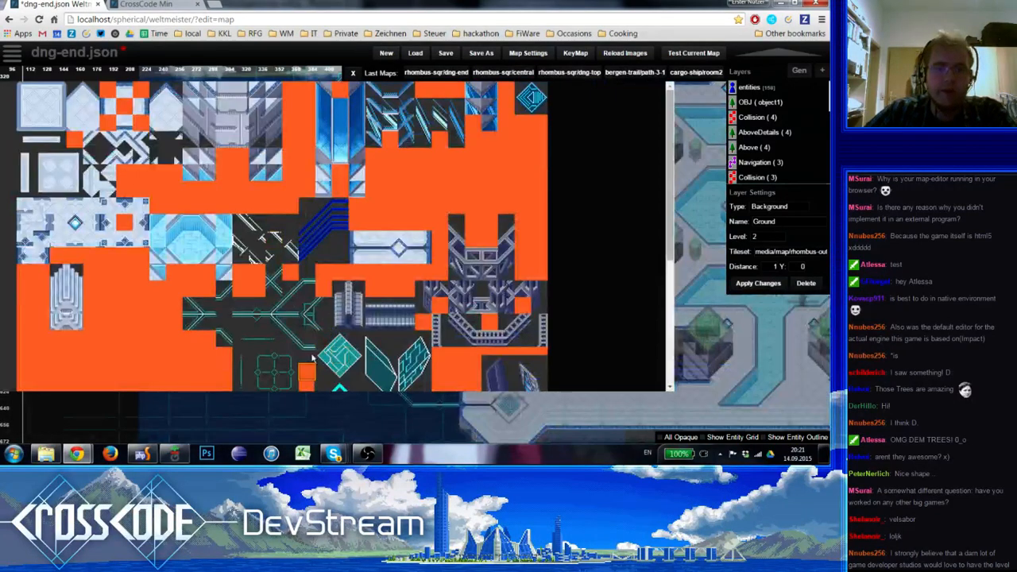
click(221, 302)
shift+click(265, 275)
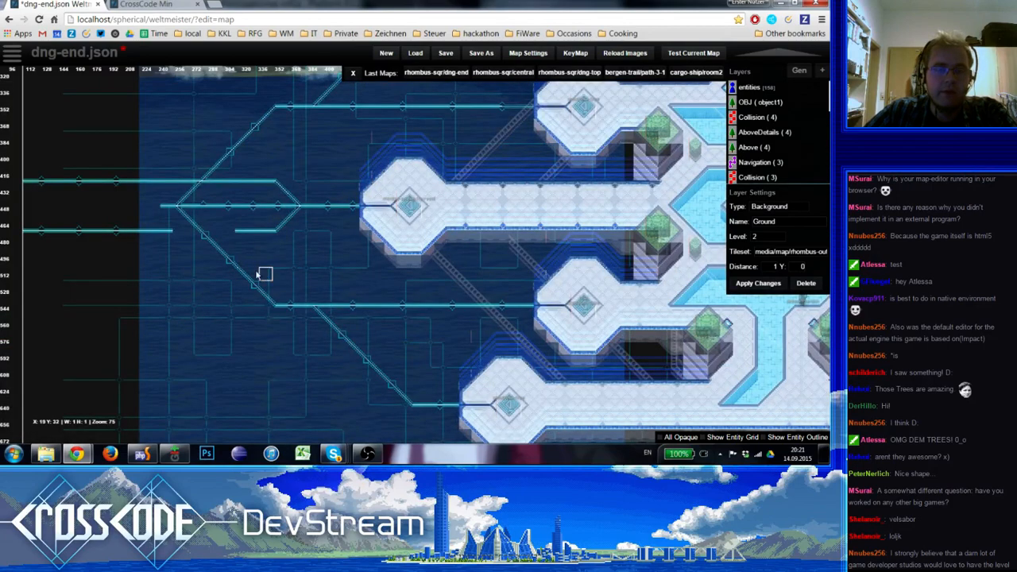
right_drag(251, 272, 268, 273)
mouse_move(272, 229)
shift+mouse_down()
mouse_move(252, 232)
mouse_move(257, 243)
shift+mouse_up()
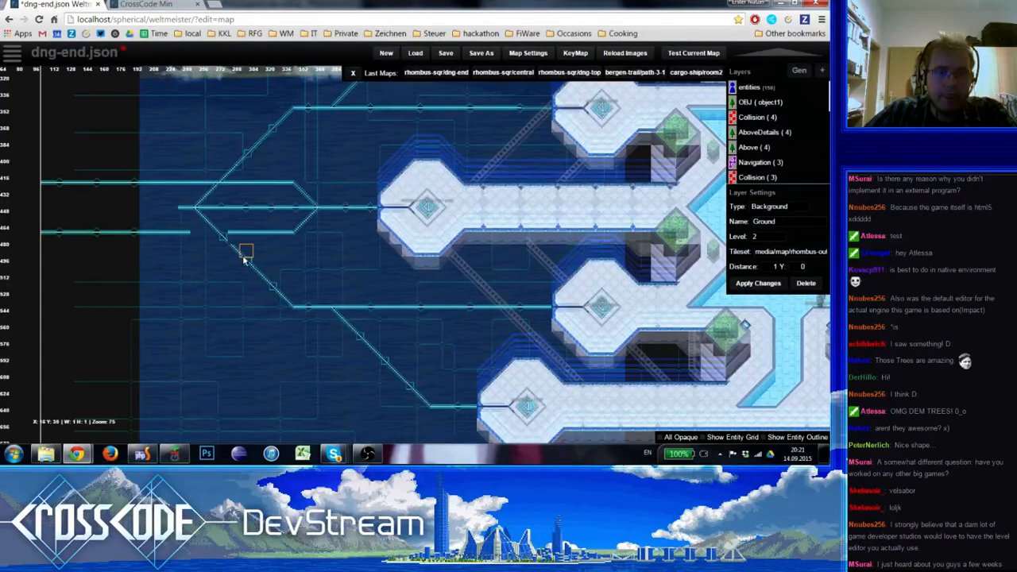
Redraw the fork's lower diagonal without the node near the lower line, and extend it northwest past the fork's origin
key(space)
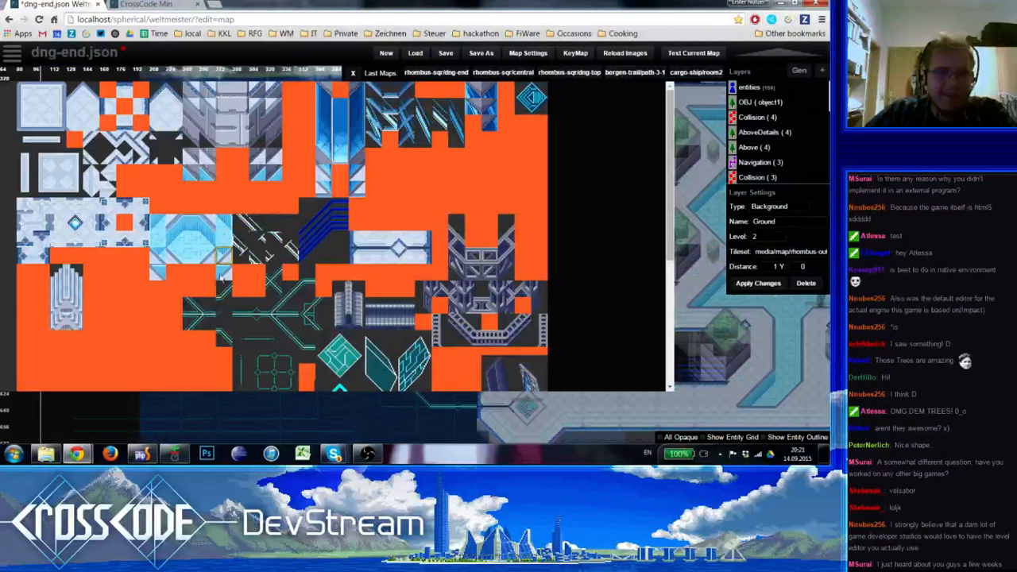
click(283, 324)
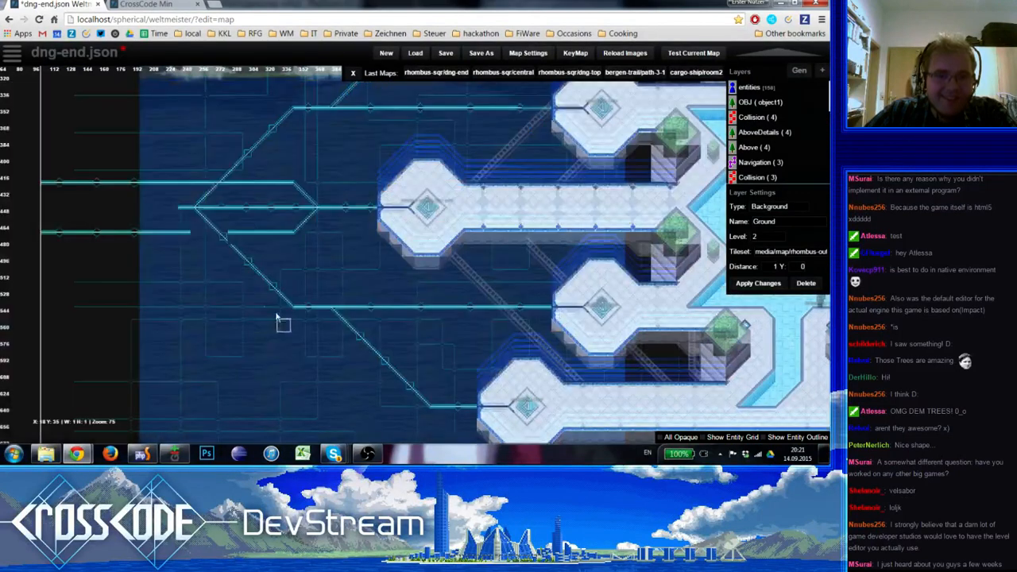
key(space)
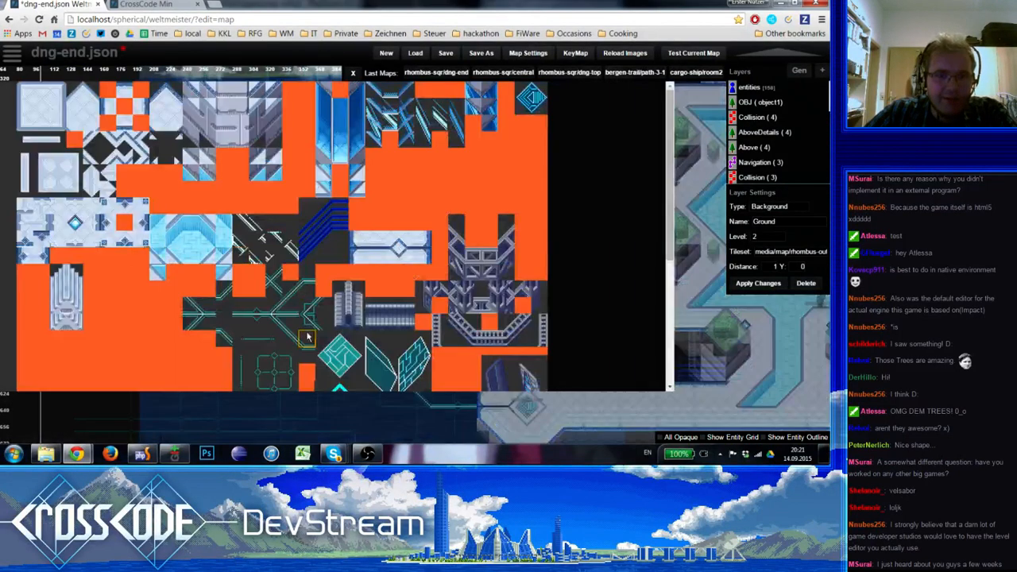
click(286, 324)
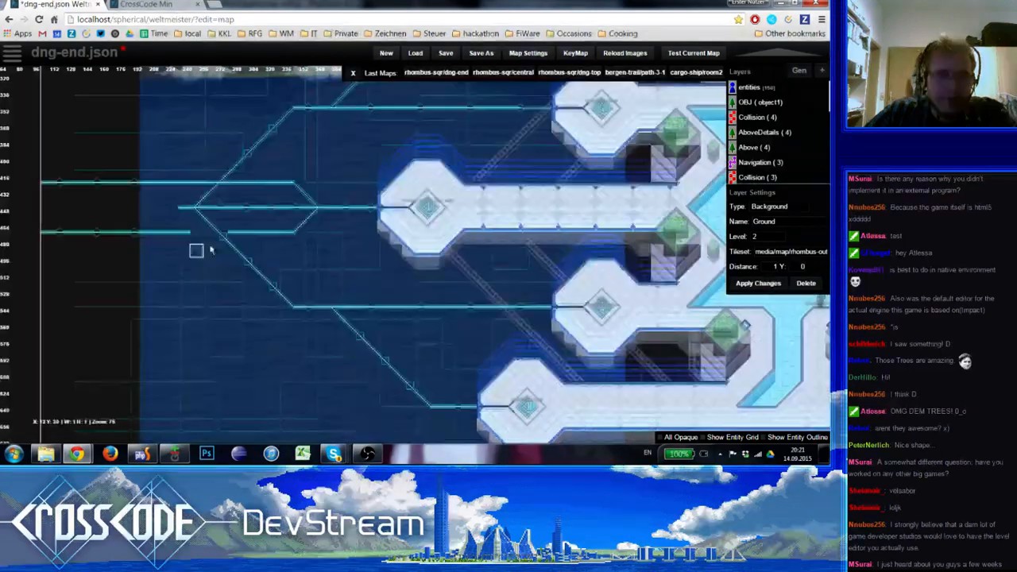
key(space)
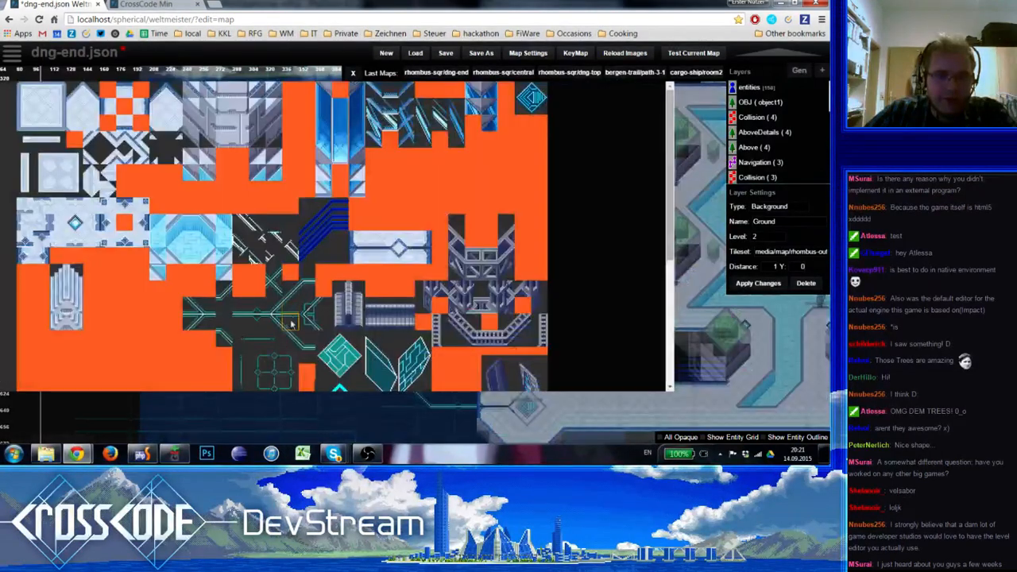
click(203, 306)
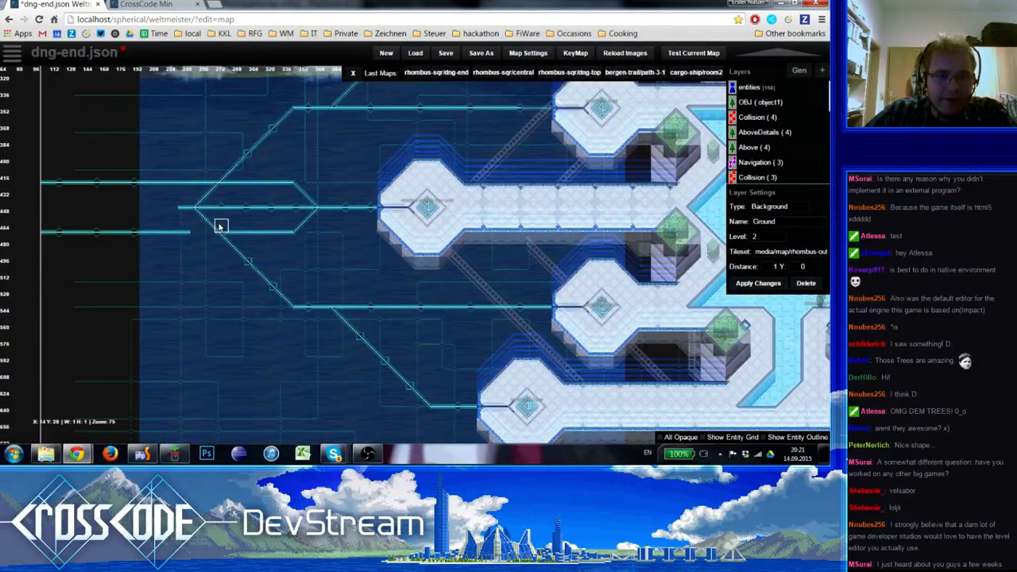
key(space)
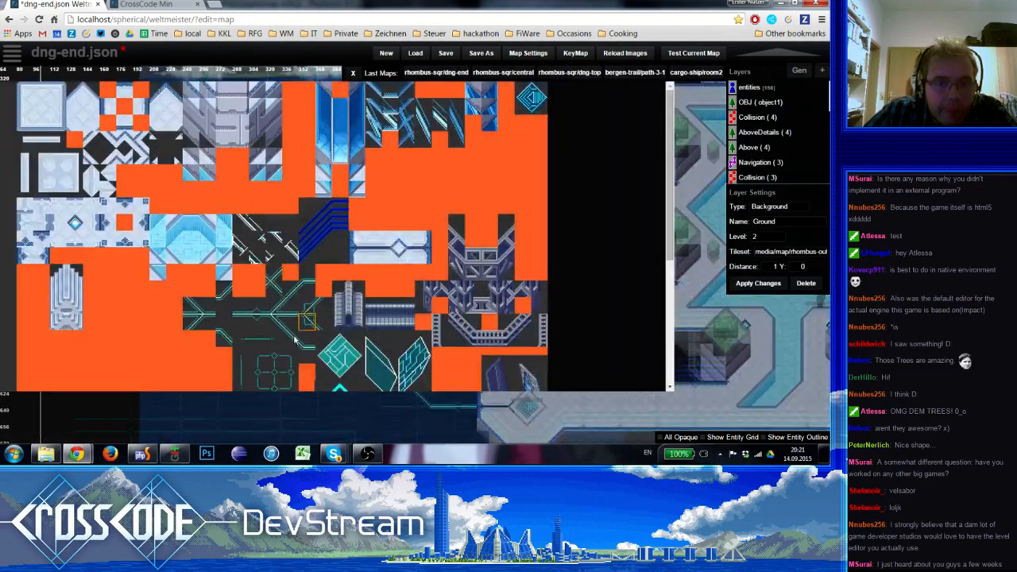
click(272, 278)
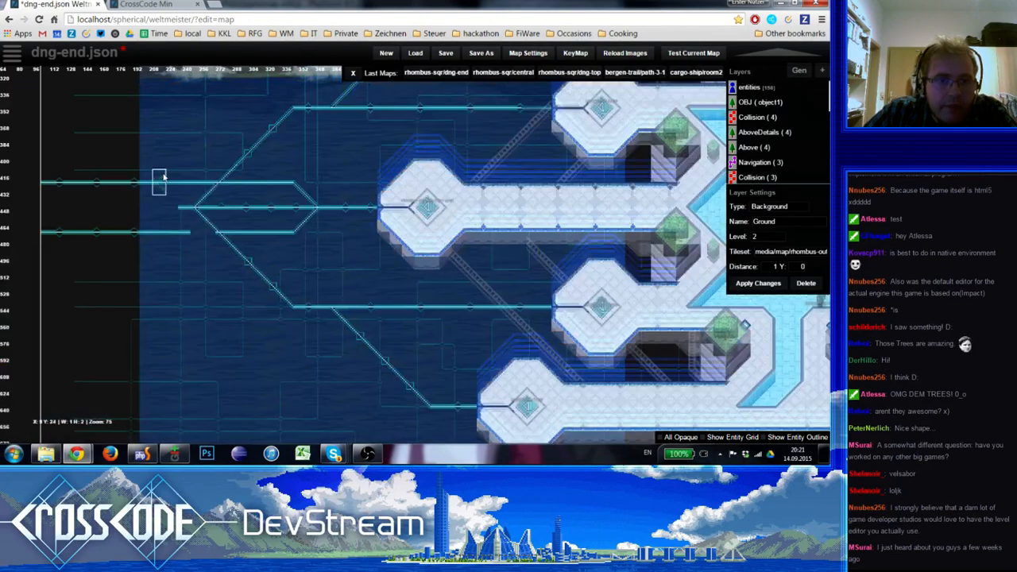
key(space)
click(211, 222)
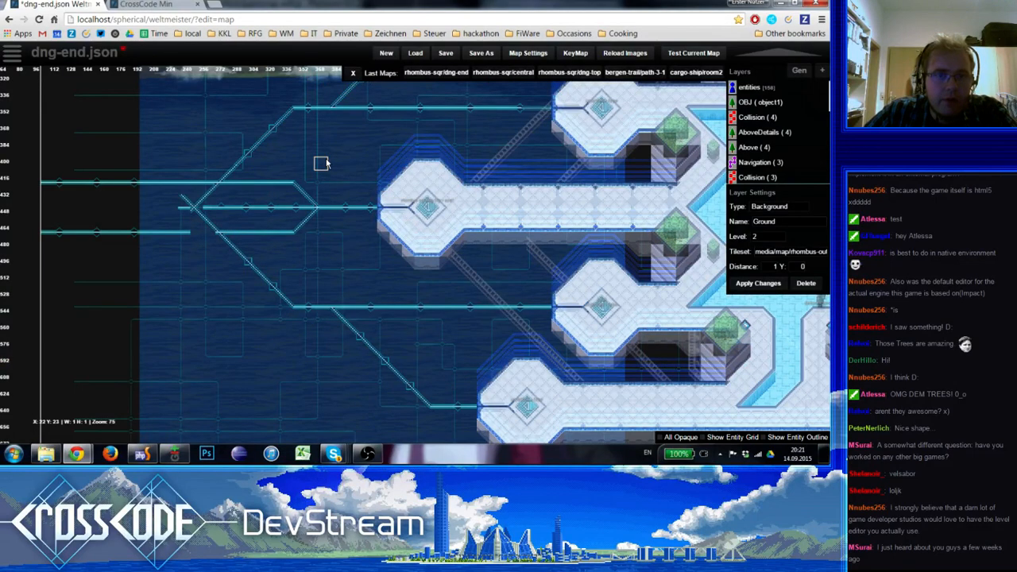
Rework the merging junction's west side so that only the upper and lower diagonals lead into it
key(space)
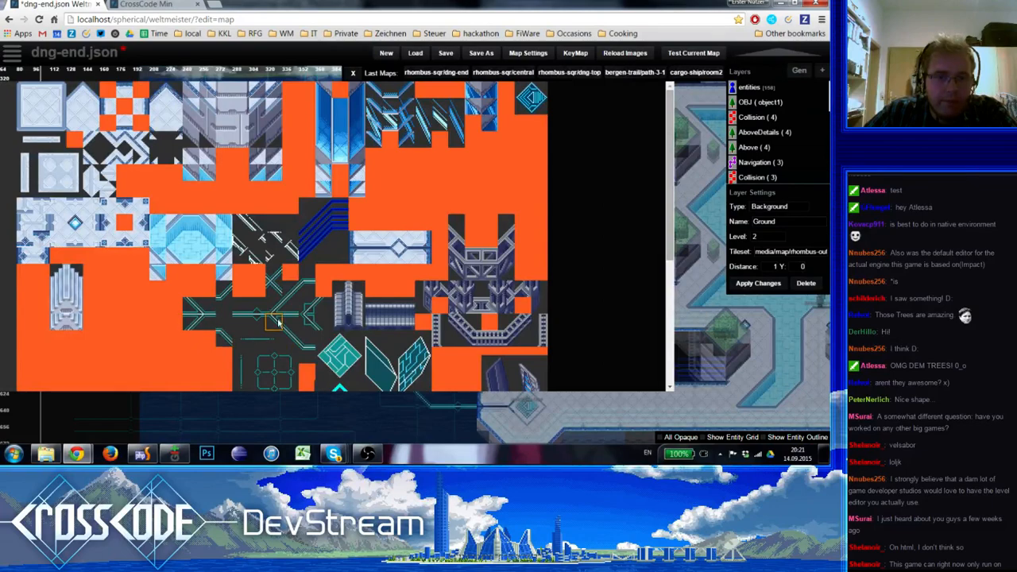
click(226, 339)
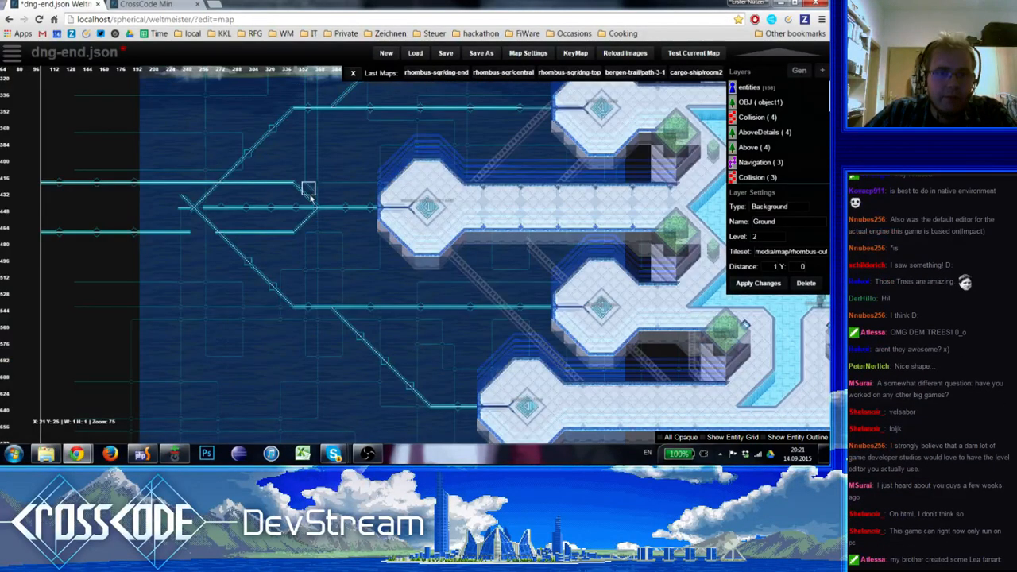
key(space)
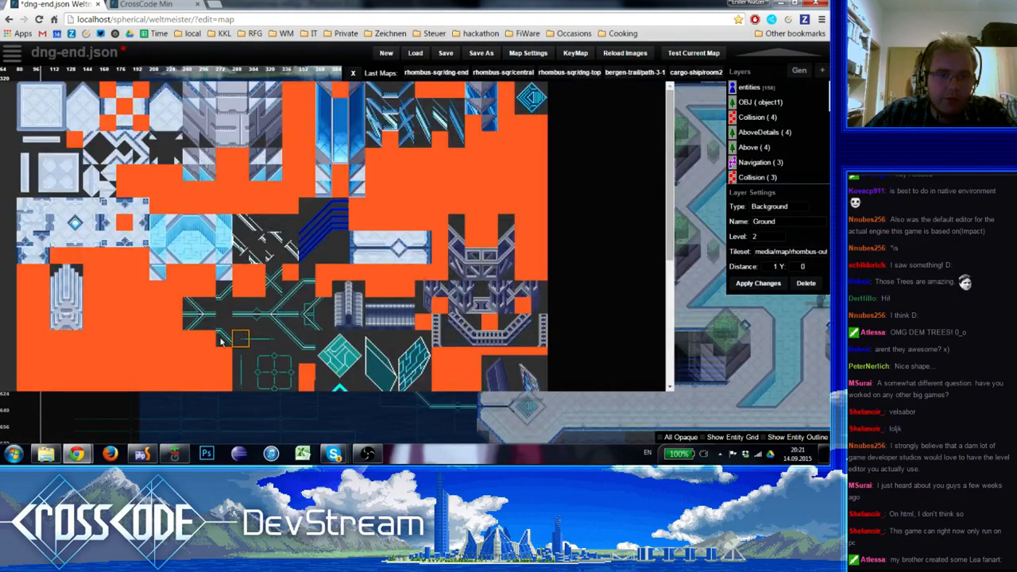
click(299, 344)
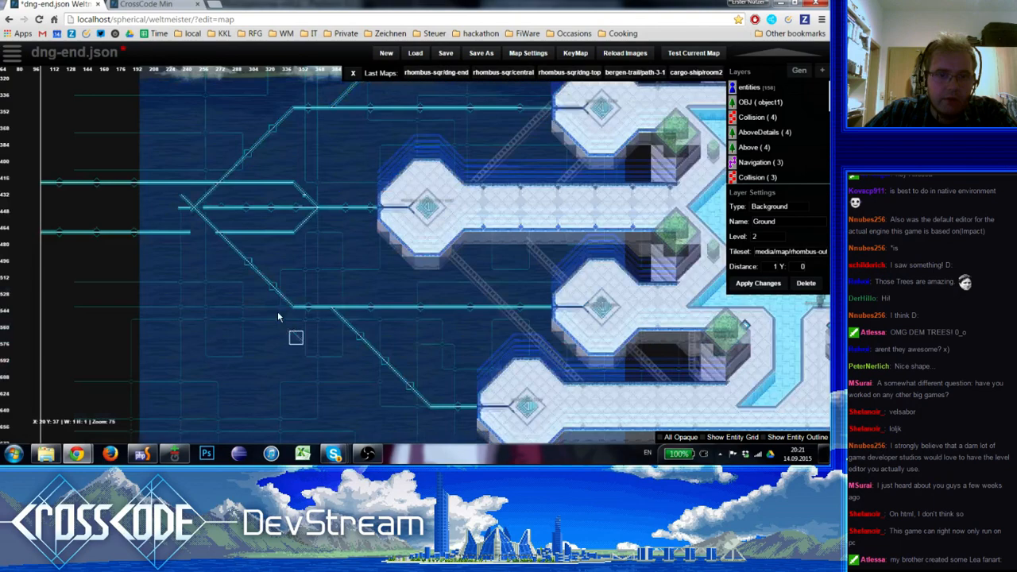
key(space)
click(296, 294)
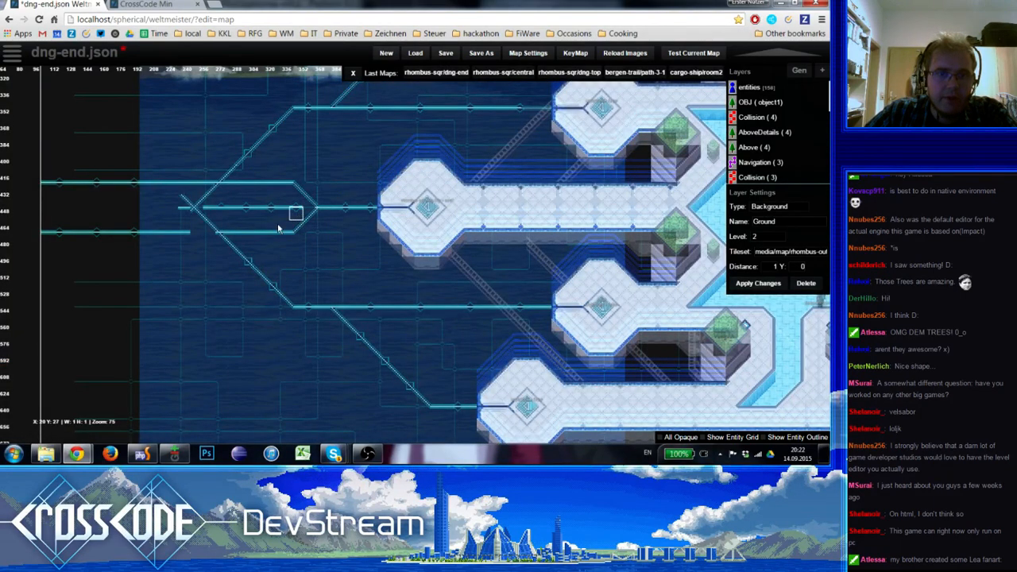
key(space)
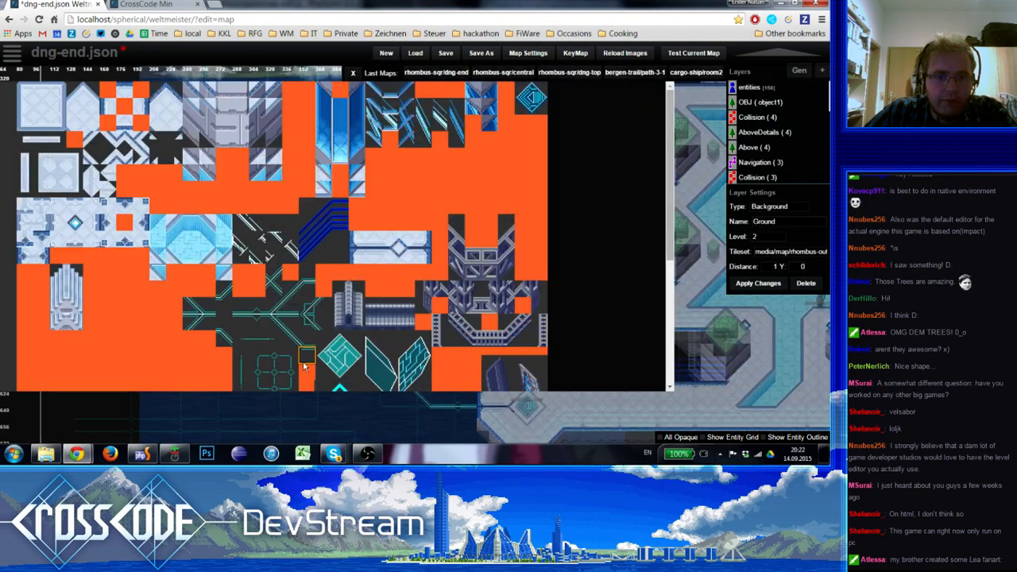
click(291, 291)
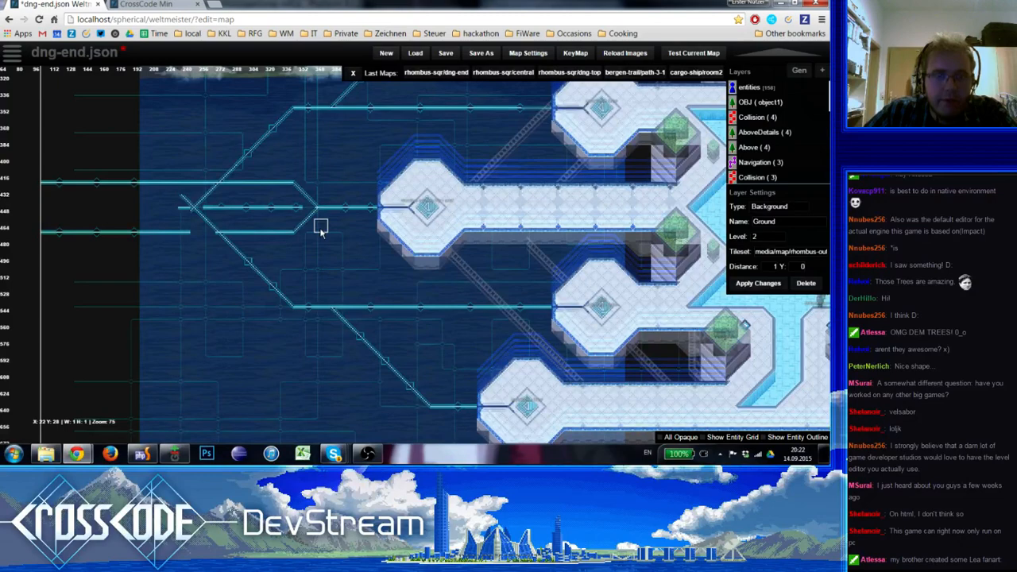
key(space)
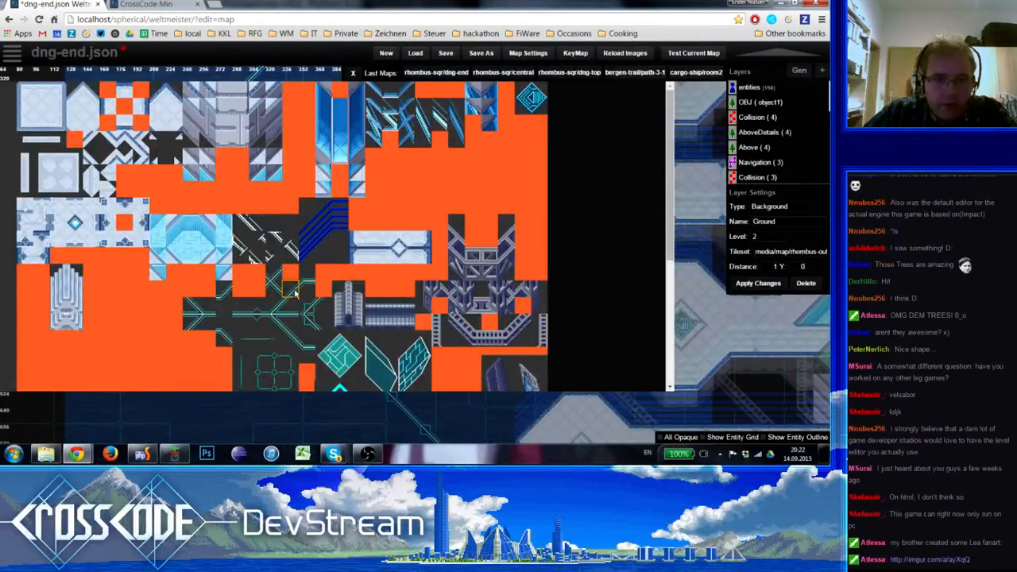
click(291, 326)
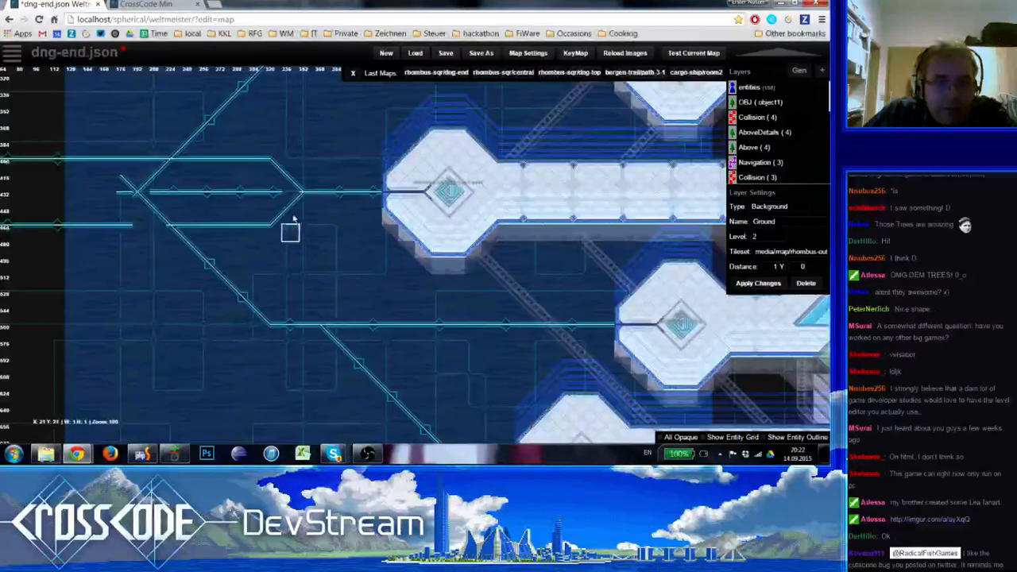
Erase the middle circuit line between the diagonal crossing and the merging junction, including the stub at the crossing
key(space)
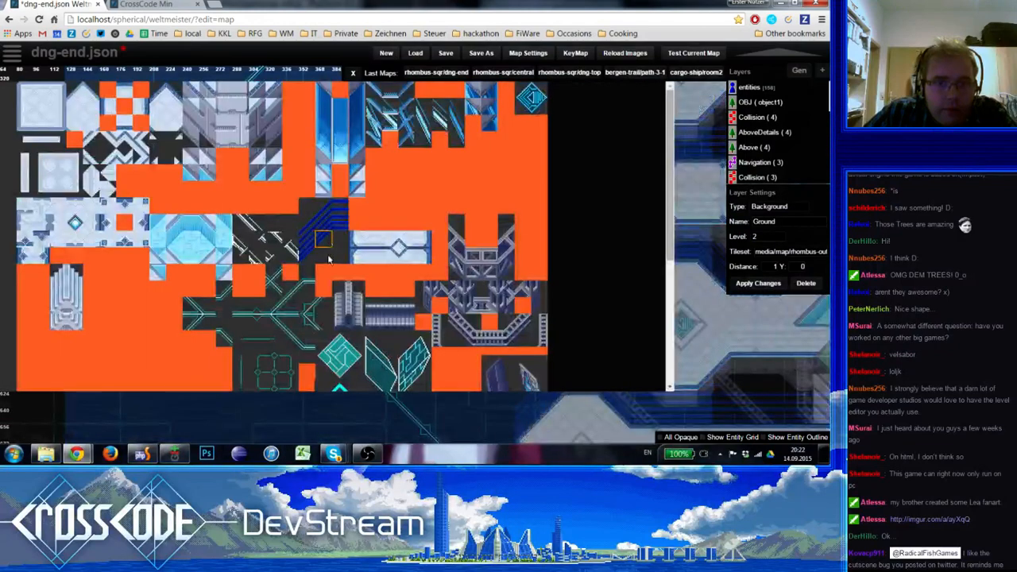
click(208, 308)
key(space)
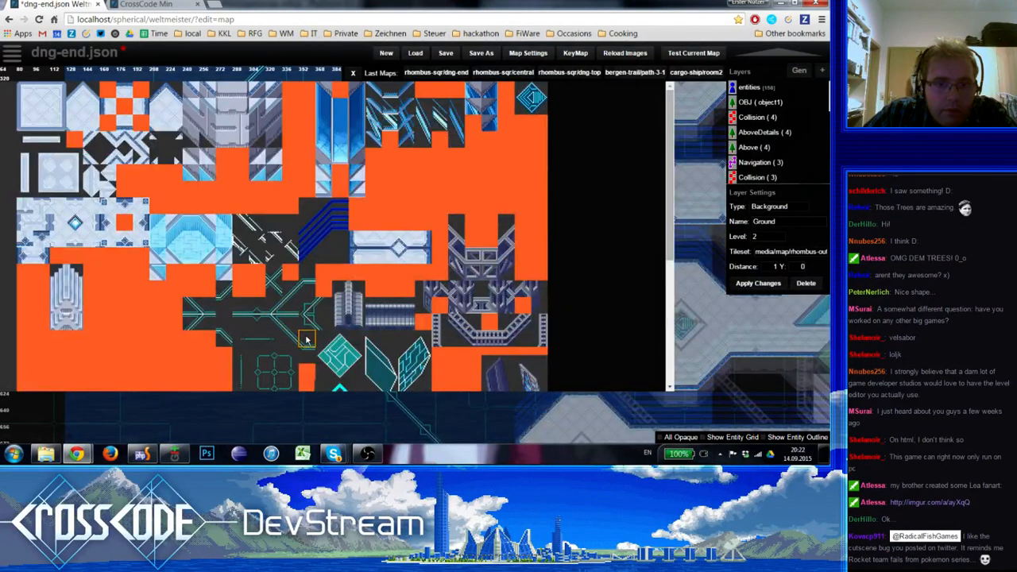
click(307, 339)
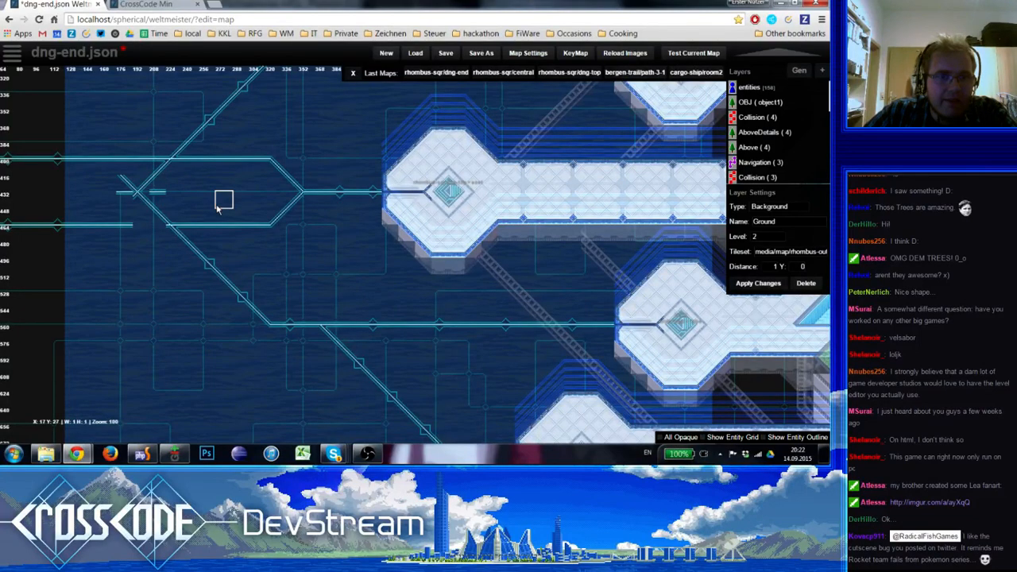
key(space)
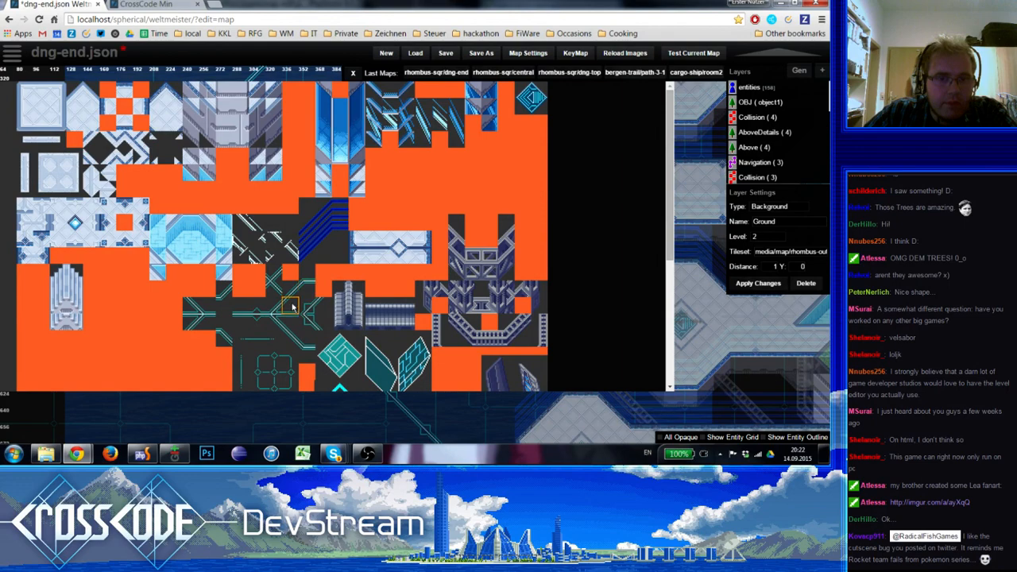
key(space)
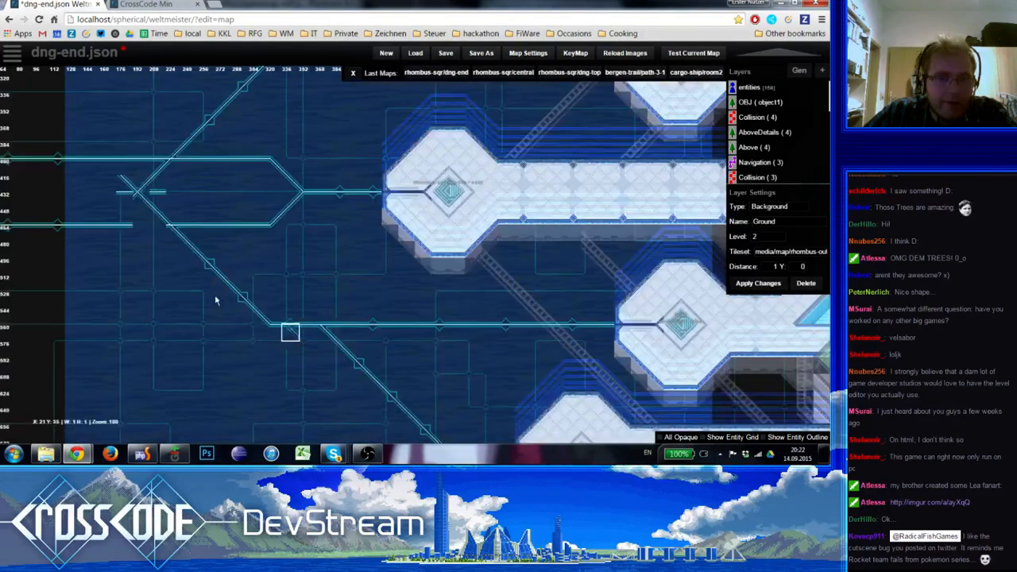
key(space)
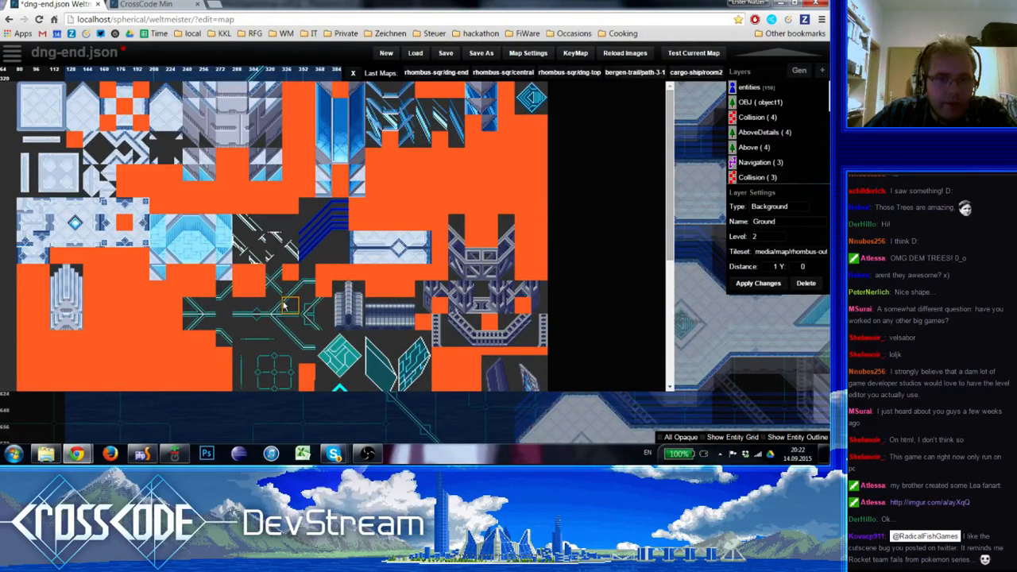
click(316, 305)
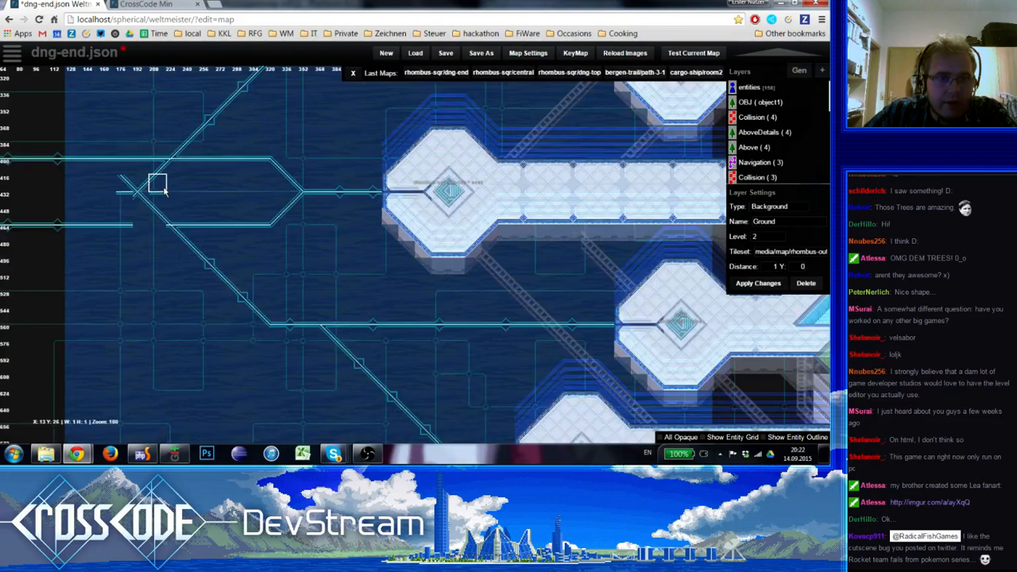
key(space)
click(327, 324)
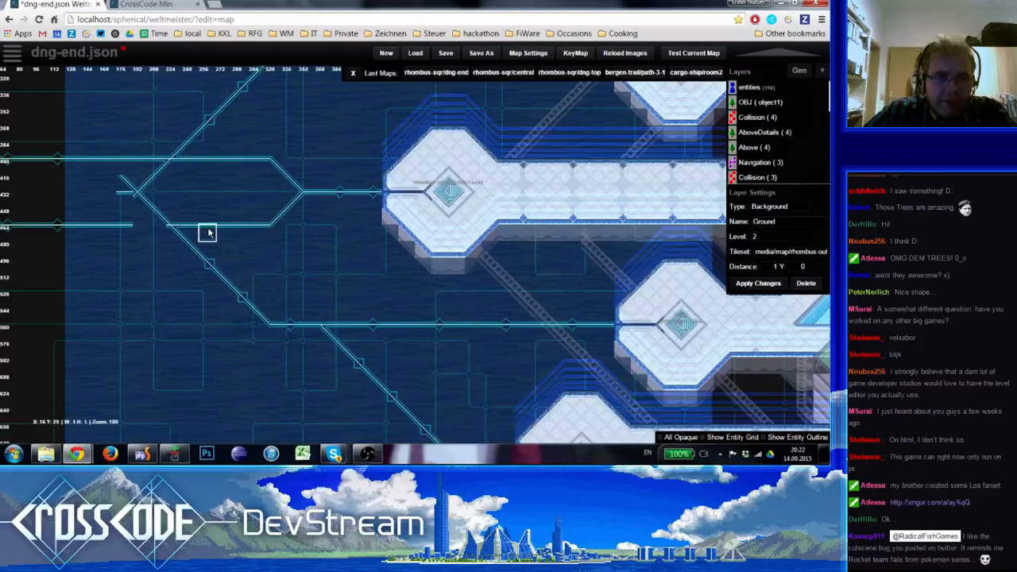
Close the gap in the lower circuit line where it crosses the fork's lower diagonal
key(space)
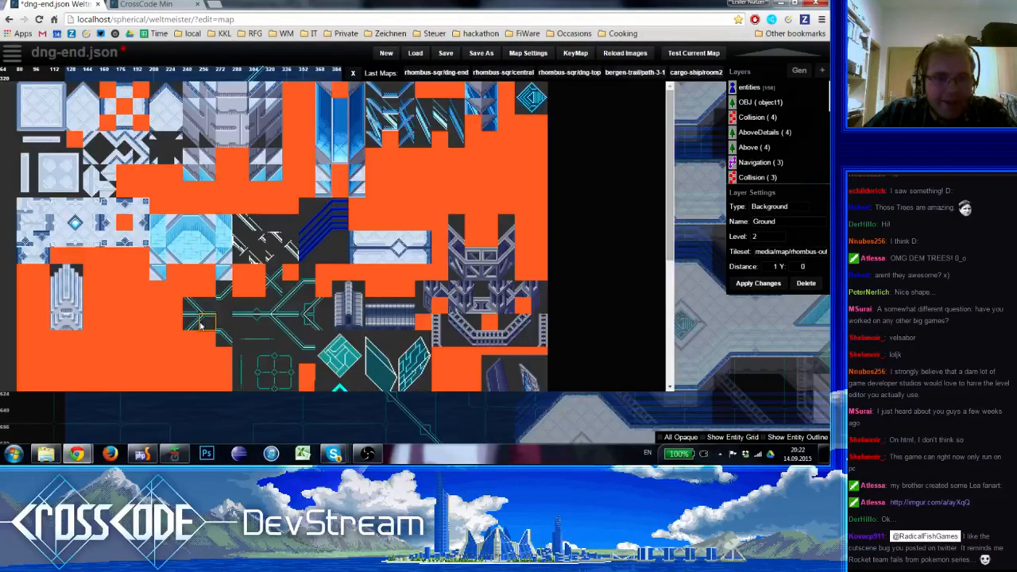
click(306, 385)
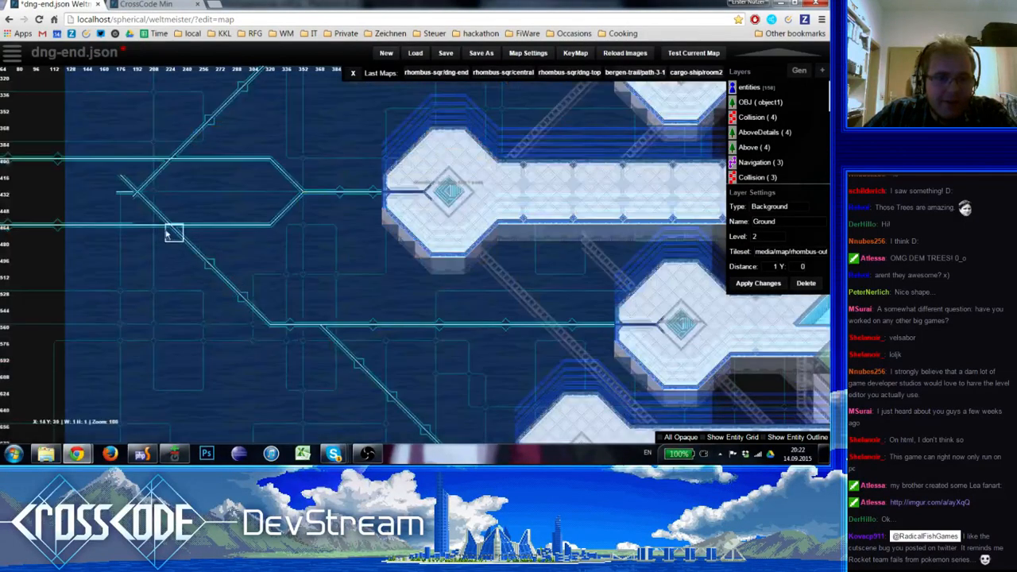
key(space)
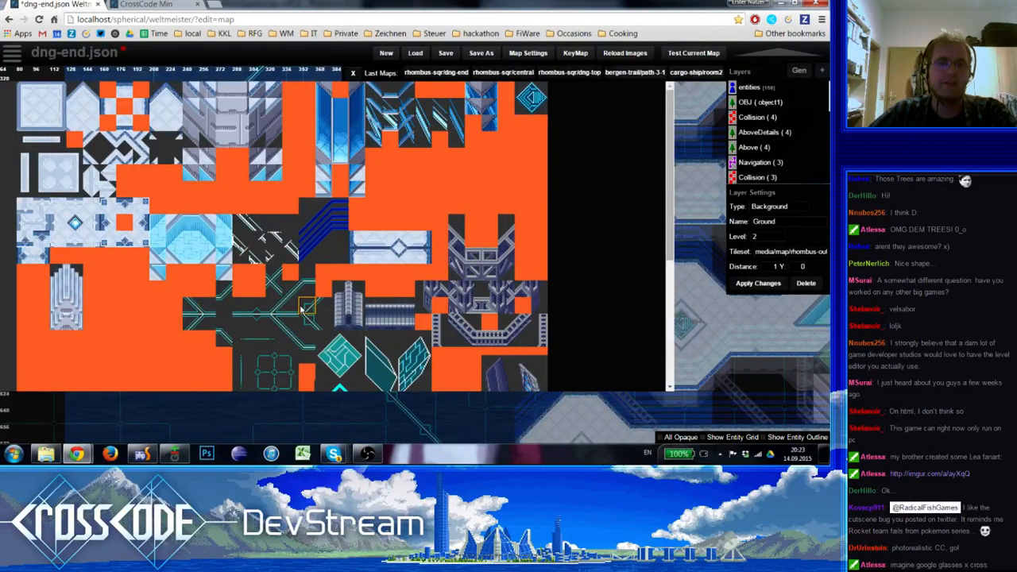
click(308, 341)
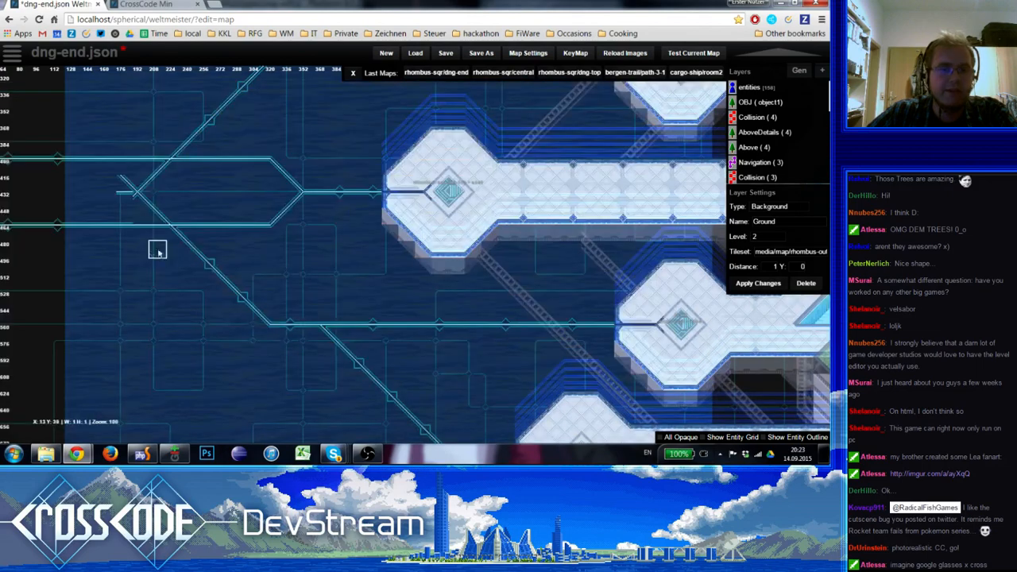
Replace the horizontal stub west of the diagonal crossing with a diagonal tile that continues the upper branch southwest
key(space)
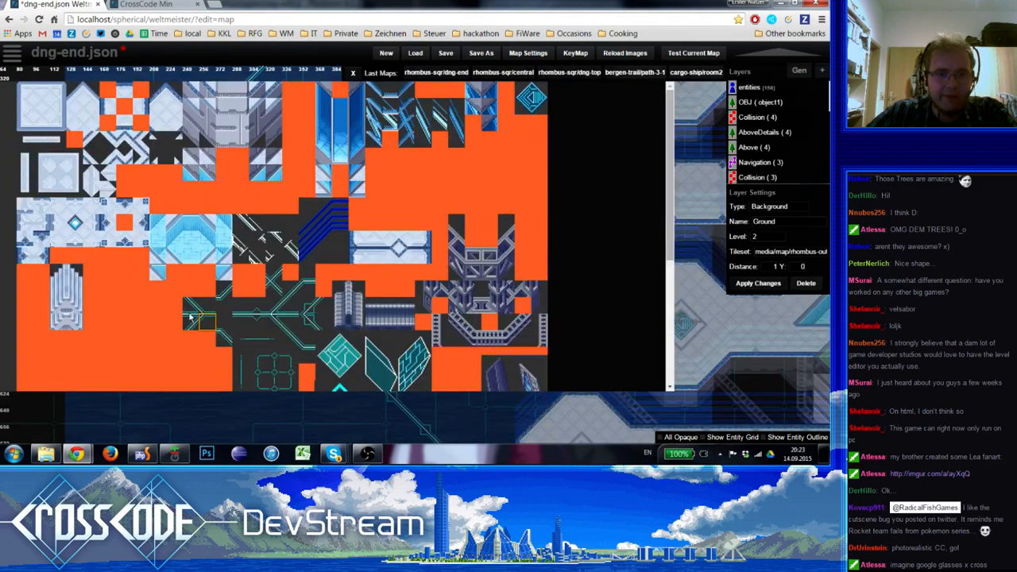
click(190, 318)
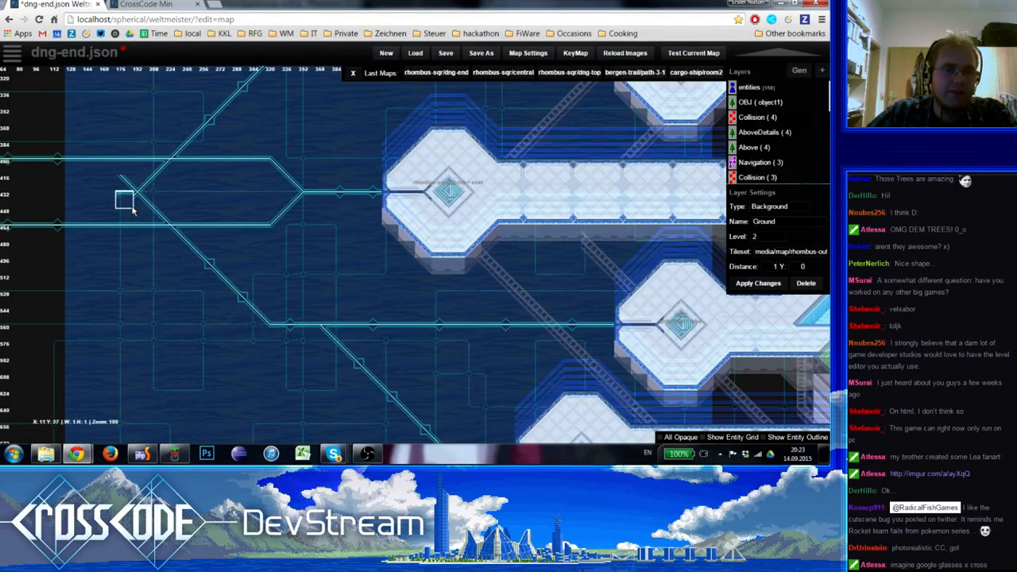
key(space)
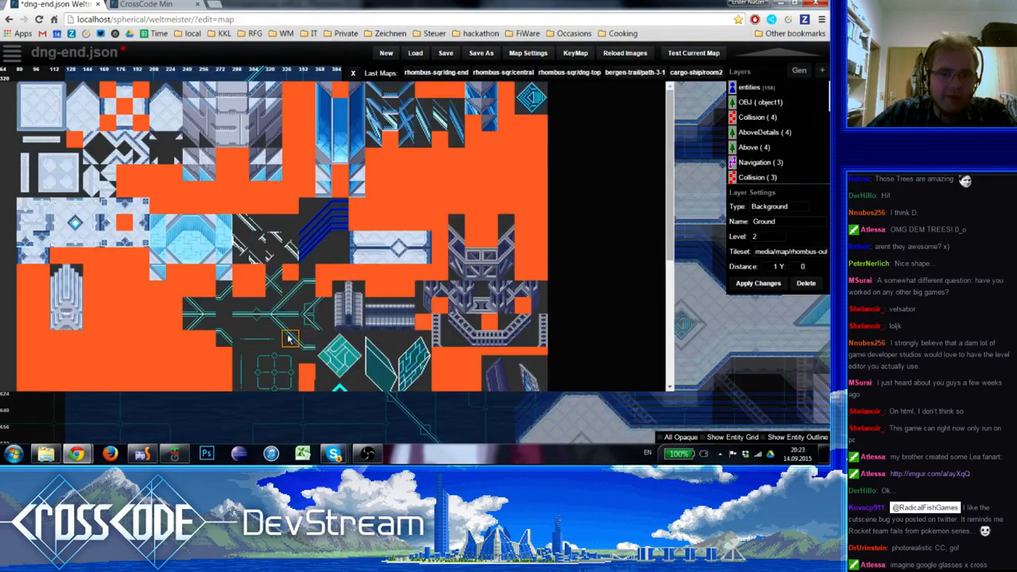
click(295, 293)
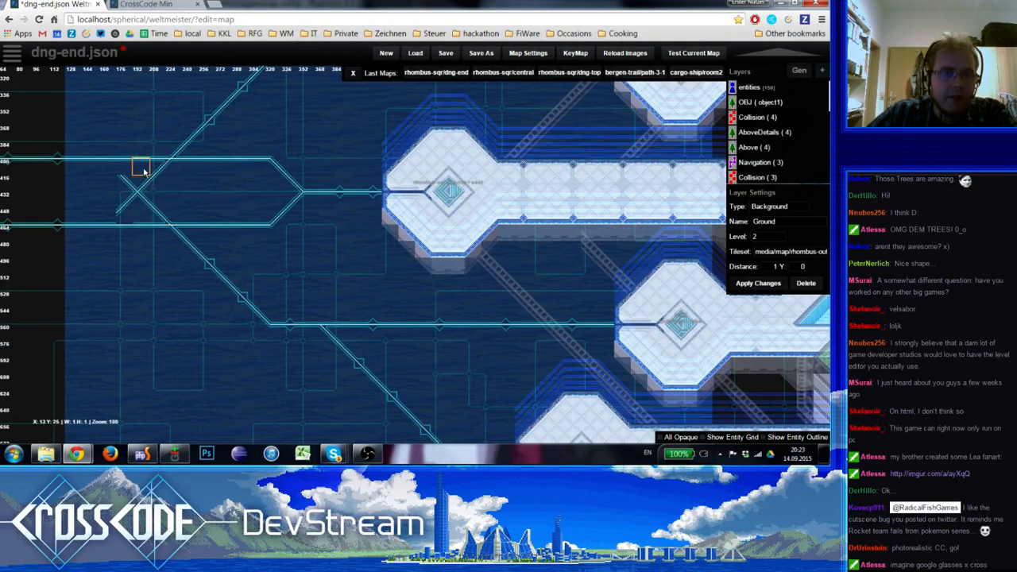
right_drag(213, 174, 313, 191)
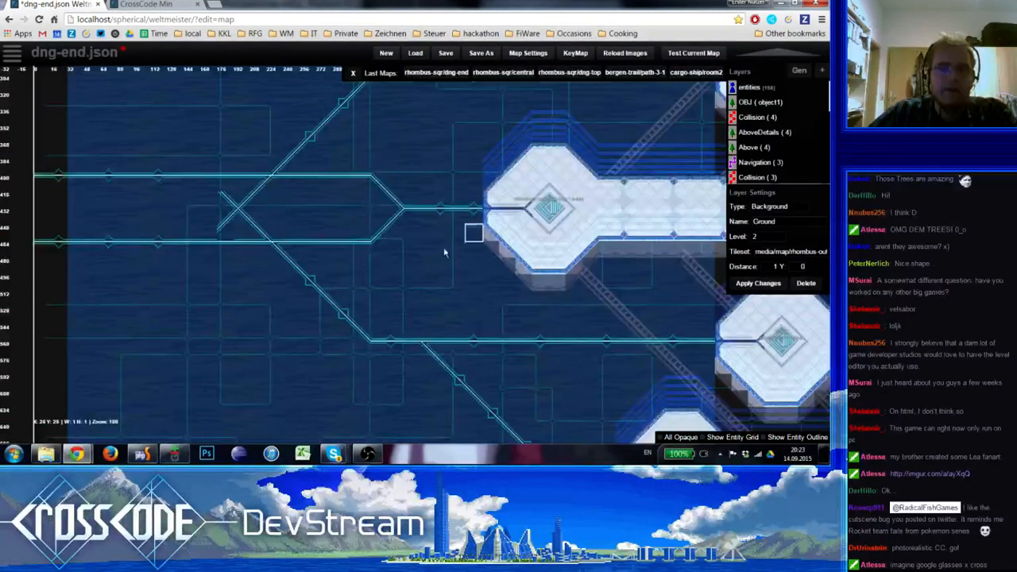
right_drag(441, 182, 350, 129)
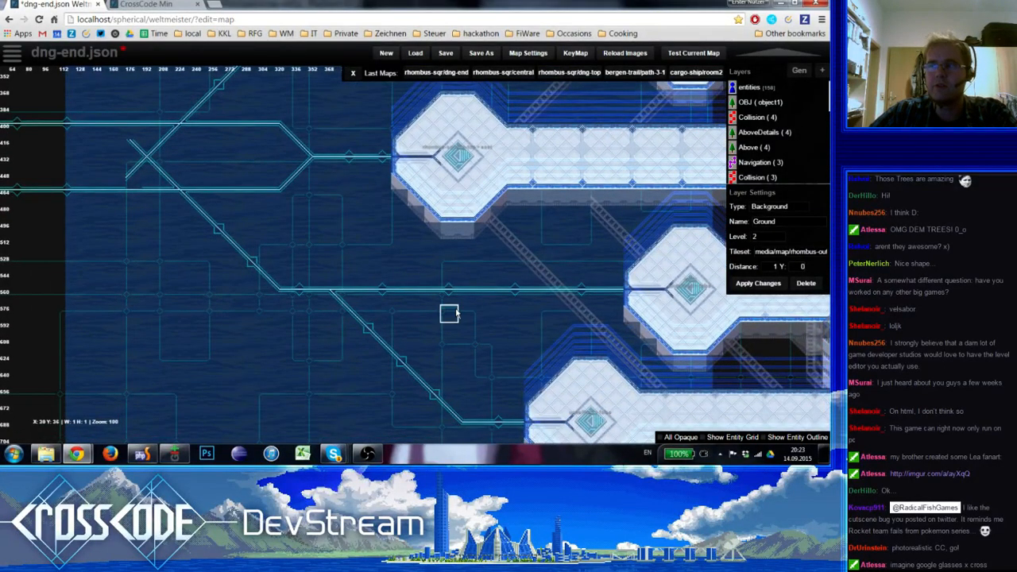
right_drag(450, 314, 402, 352)
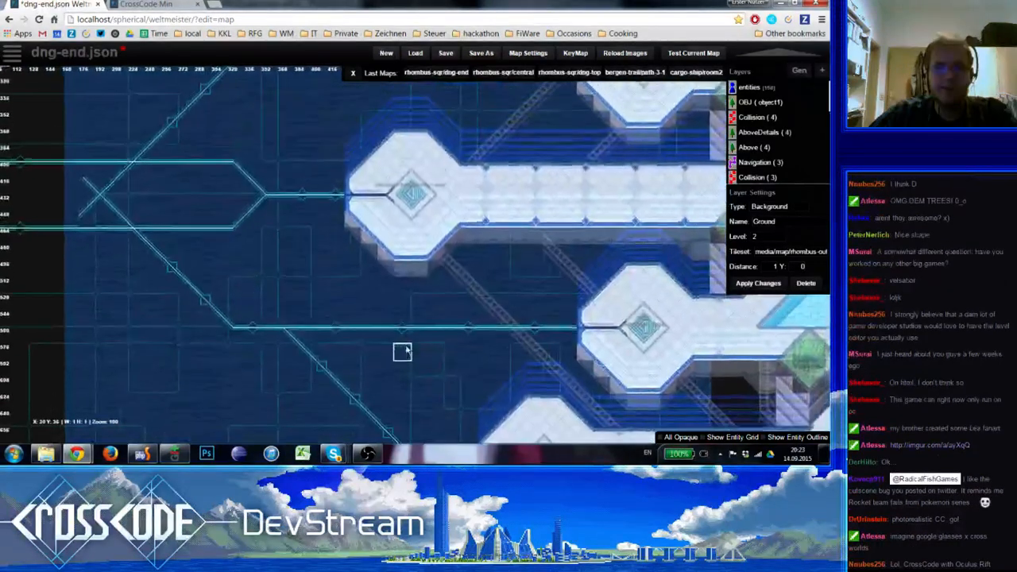
right_drag(484, 352, 445, 311)
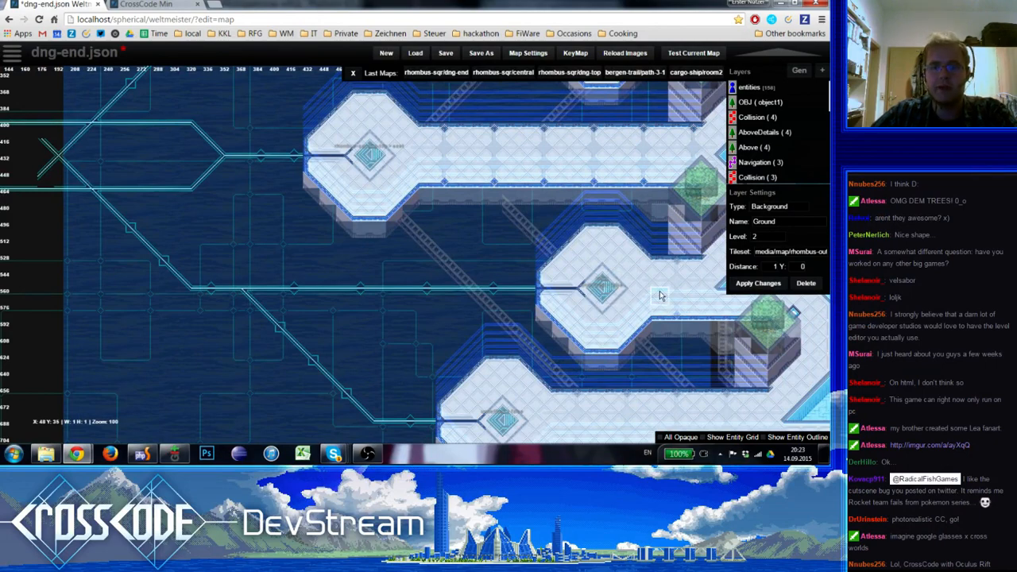
mouse_move(241, 302)
right_down()
mouse_move(489, 382)
mouse_move(368, 299)
mouse_move(320, 282)
right_up()
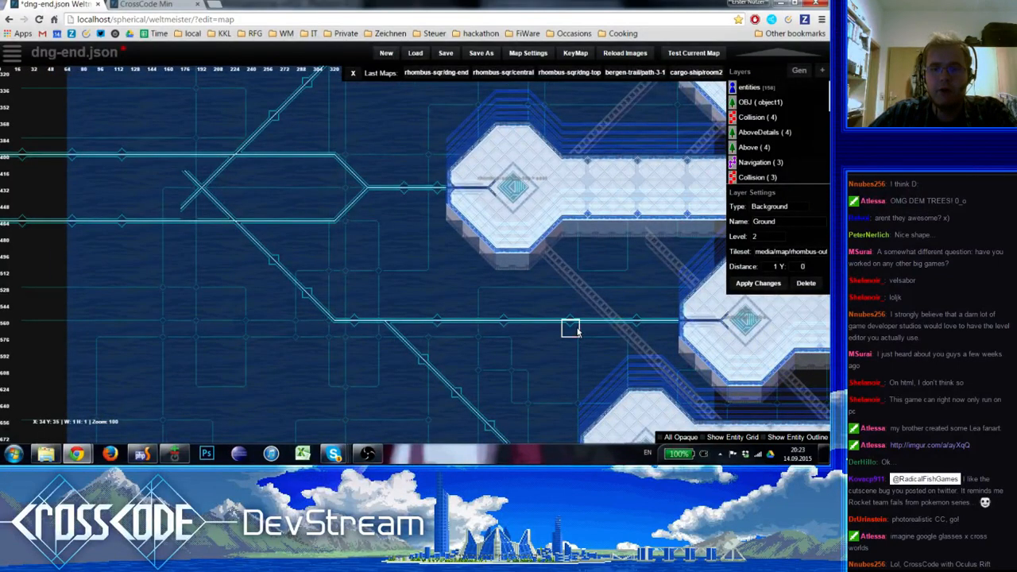
right_drag(300, 286, 344, 296)
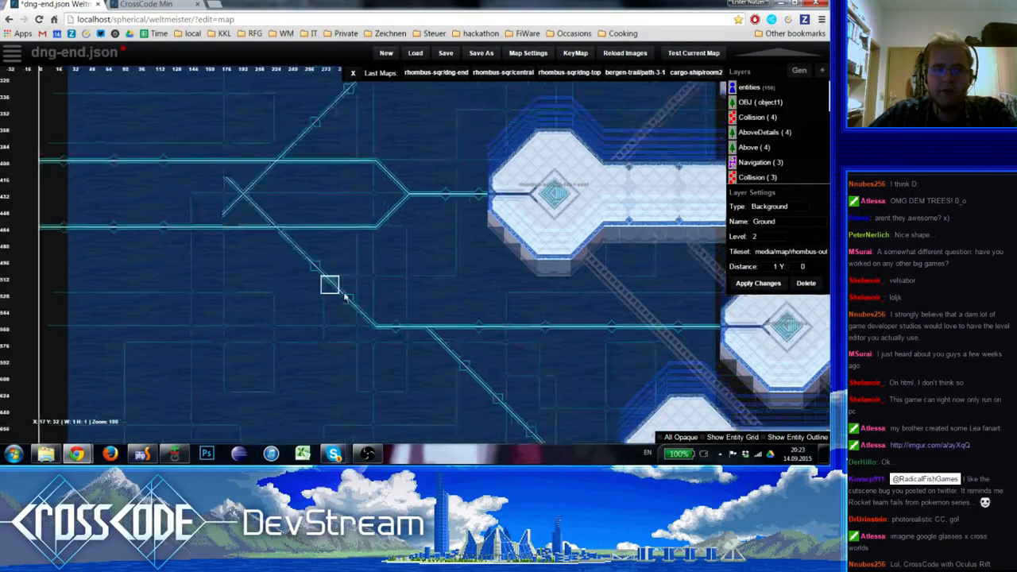
right_drag(244, 296, 213, 269)
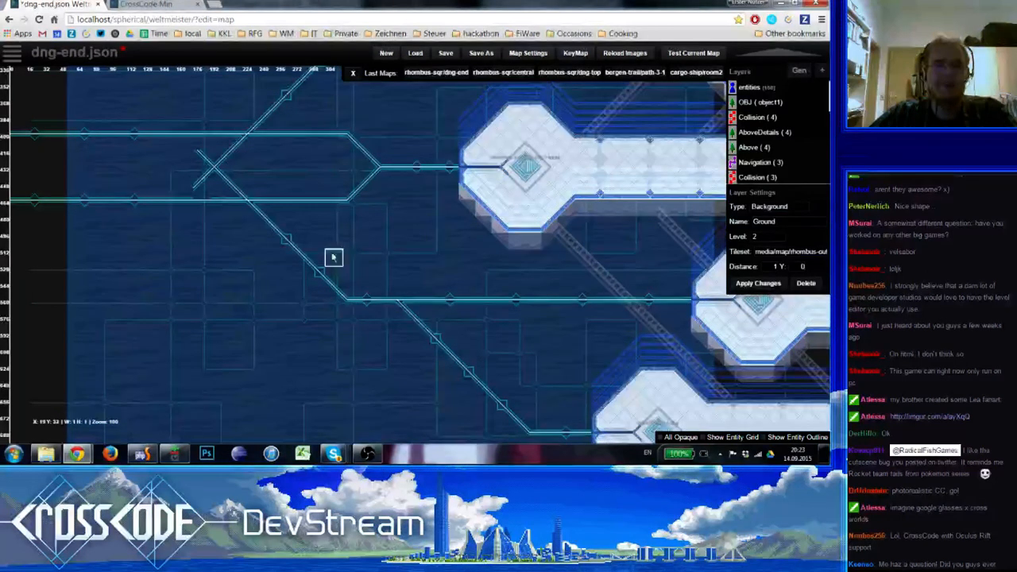
scroll(351, 302, up, 2)
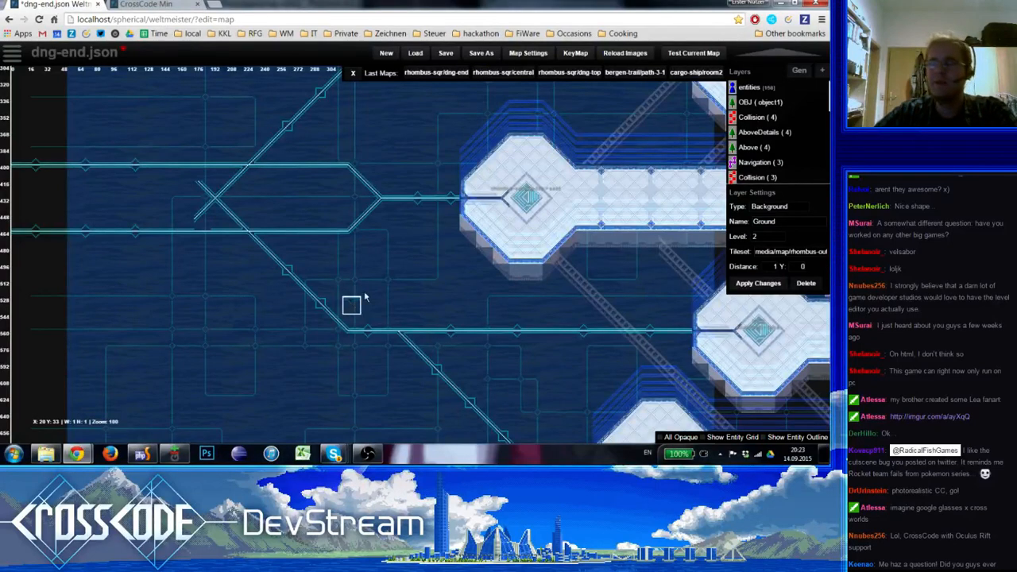
scroll(375, 303, right, 2)
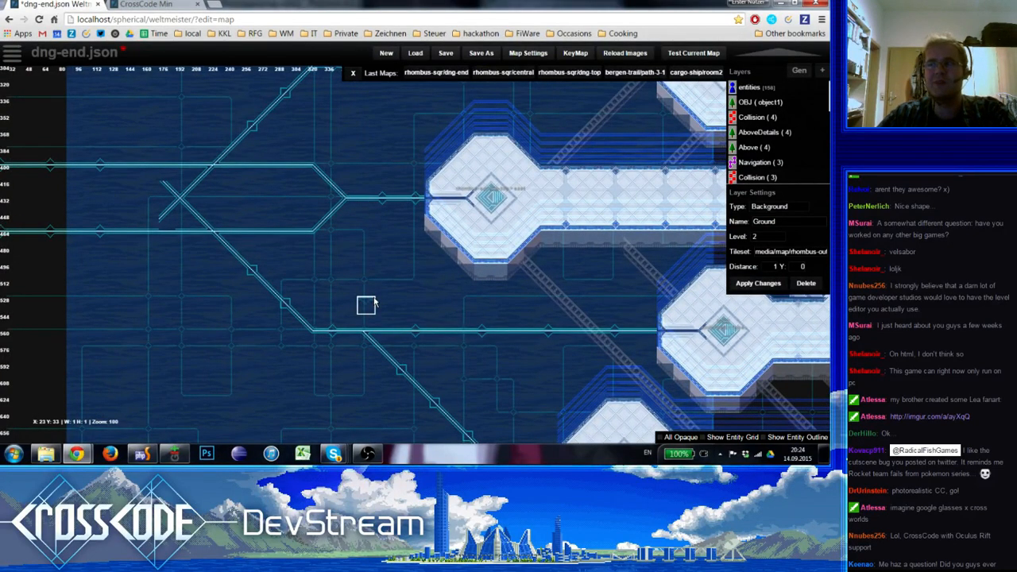
scroll(182, 254, left, 2)
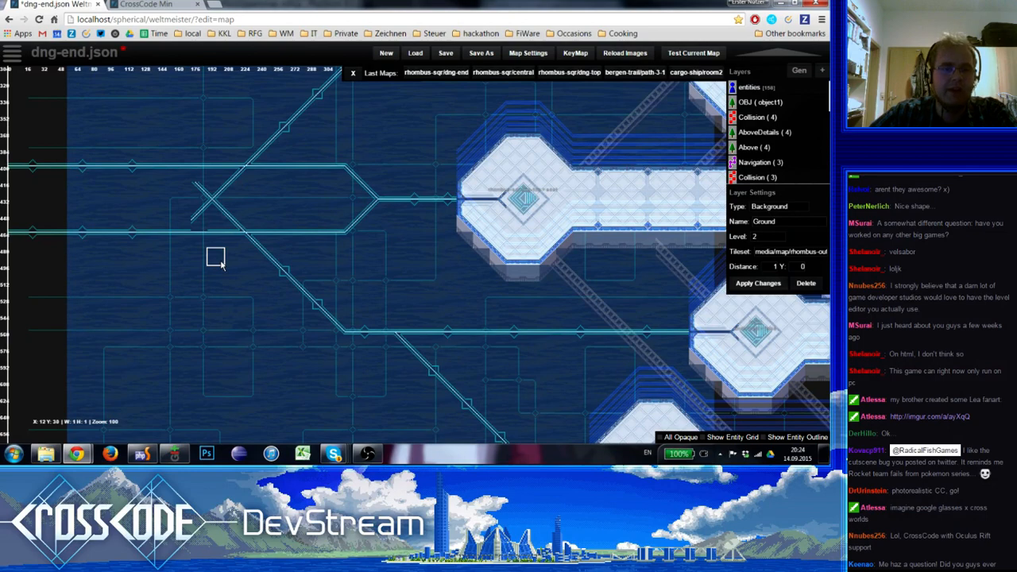
Extend both western arms of the diagonal crossing with diagonal tiles so they join the upper and lower horizontal circuit lines
key(space)
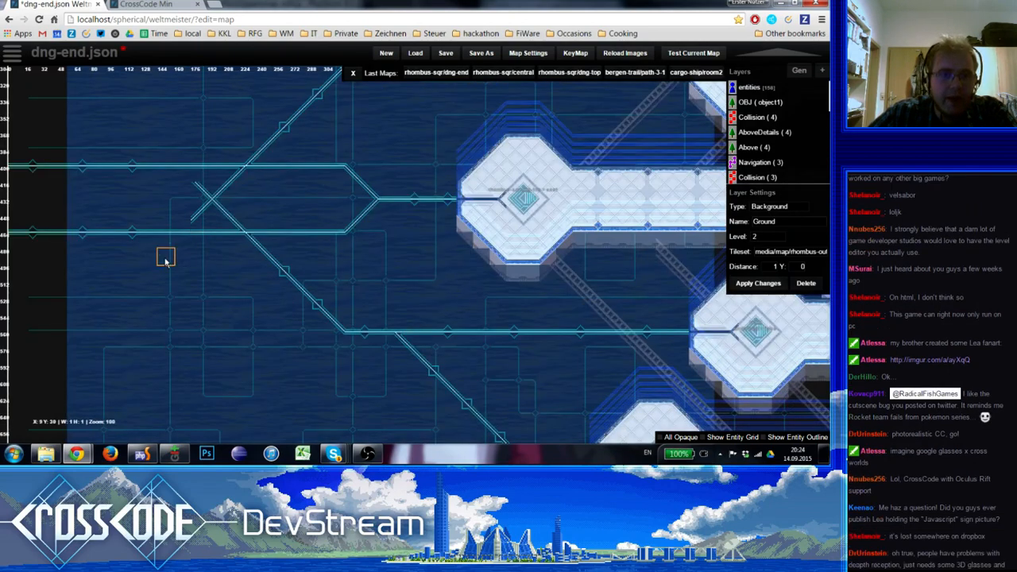
key(space)
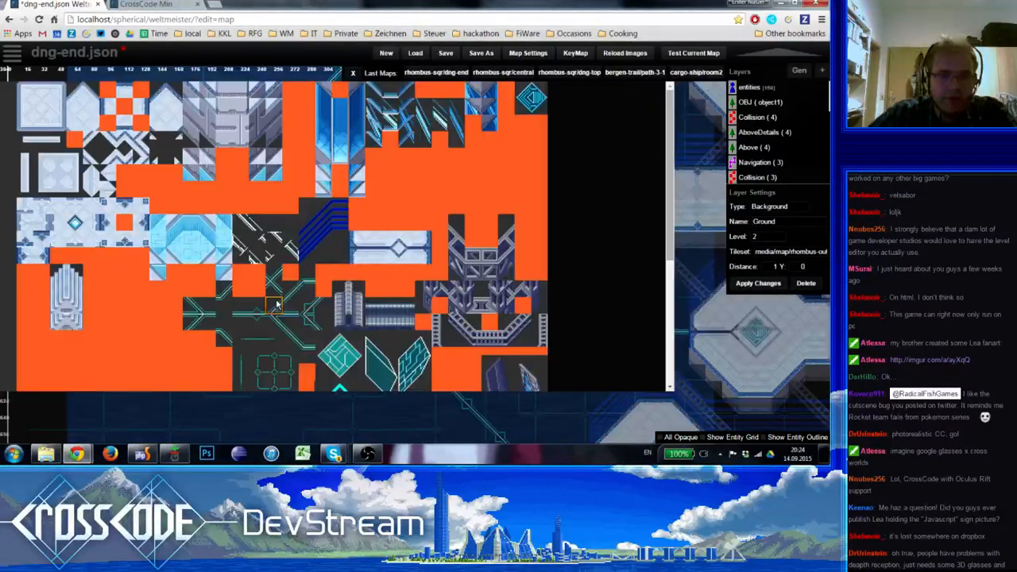
click(277, 305)
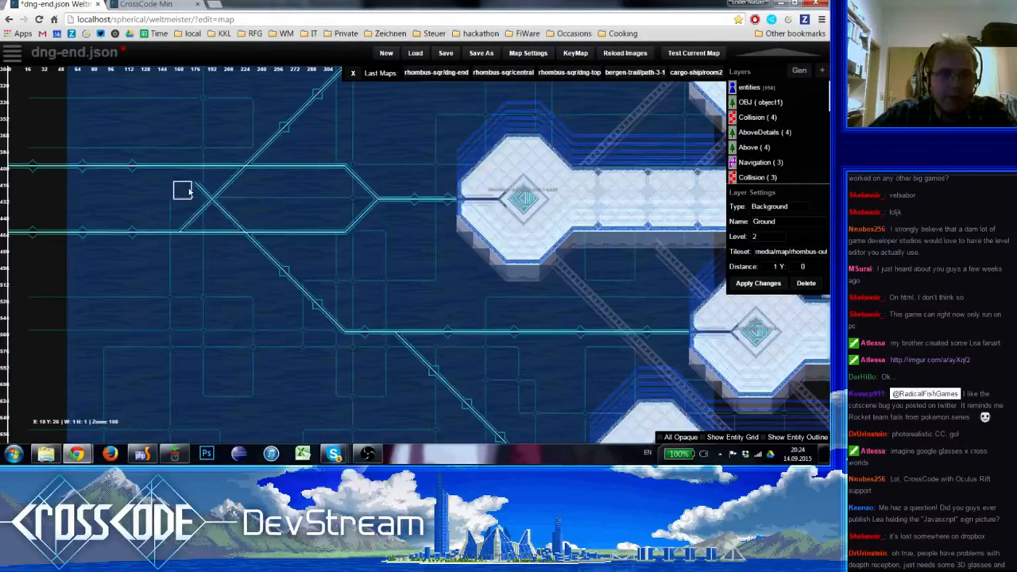
key(space)
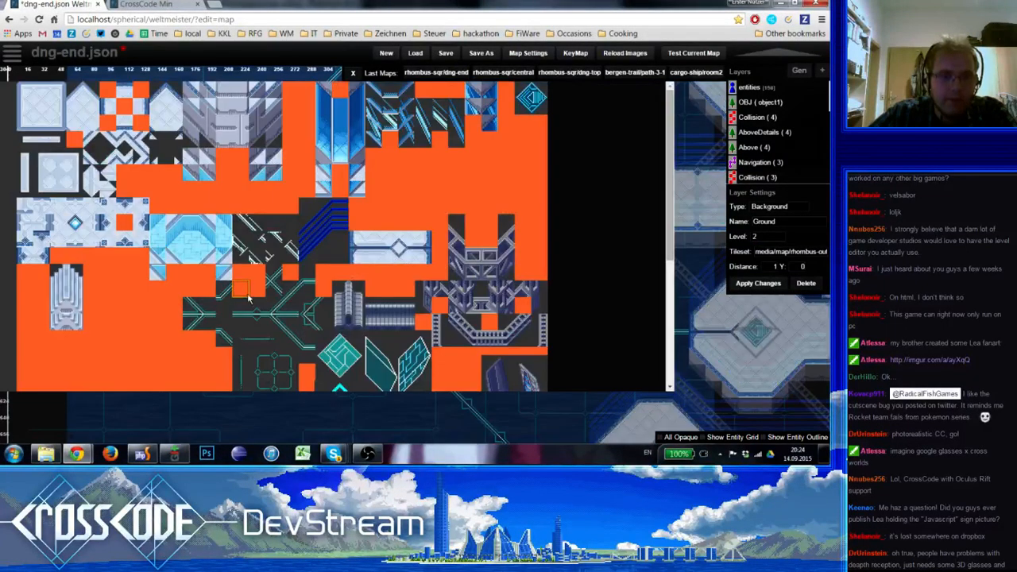
click(296, 312)
key(space)
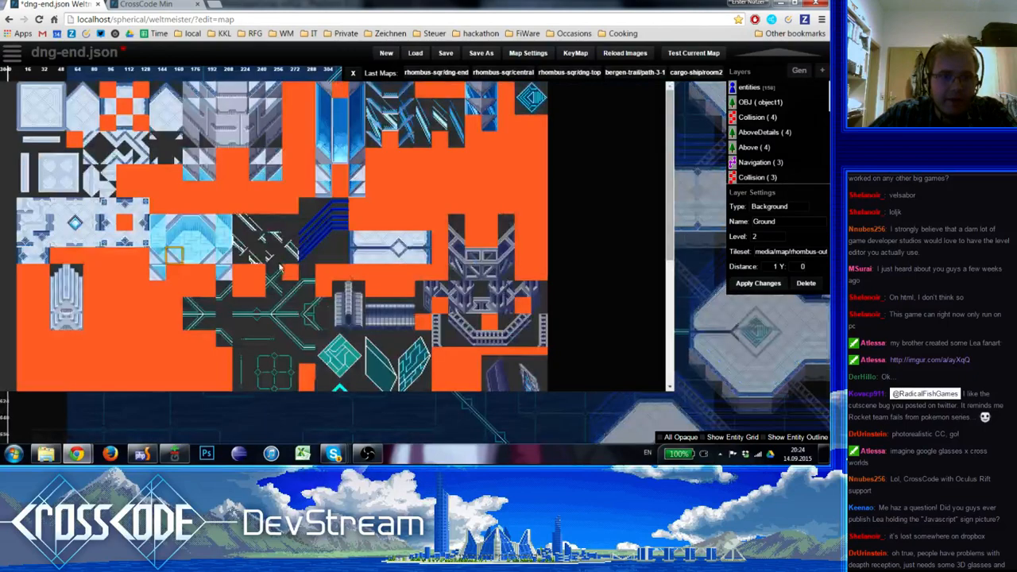
click(279, 269)
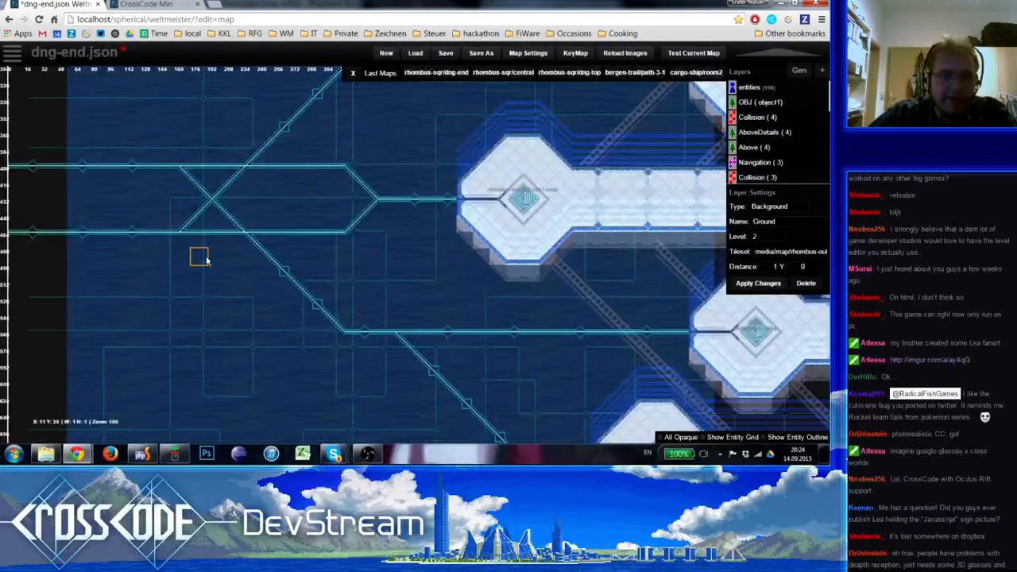
Copy the diamond nodes from the western circuit lines onto the upper and lower lines between the crossing and the merging junction
right_drag(323, 292, 333, 268)
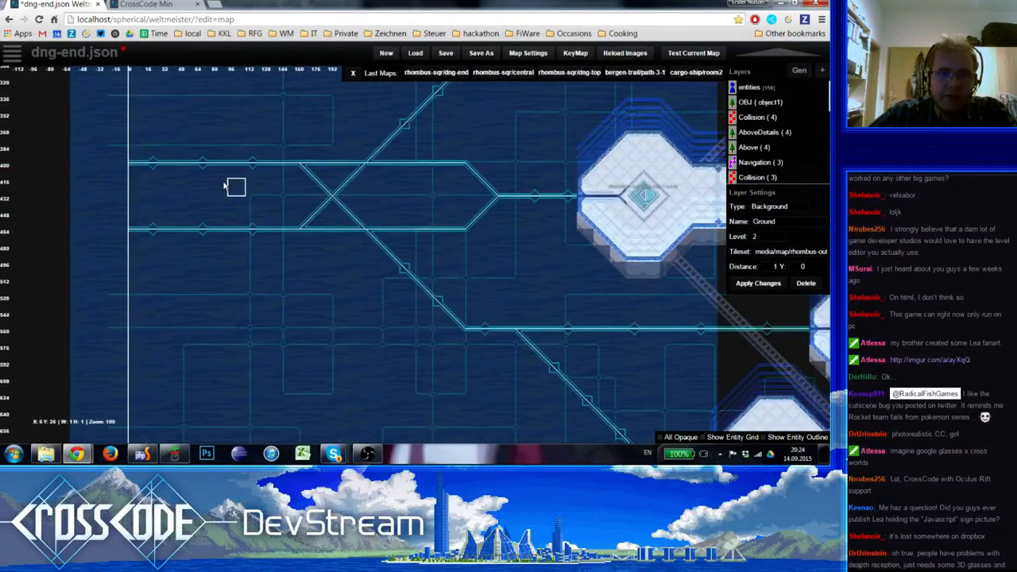
shift+drag(251, 161, 261, 170)
click(409, 155)
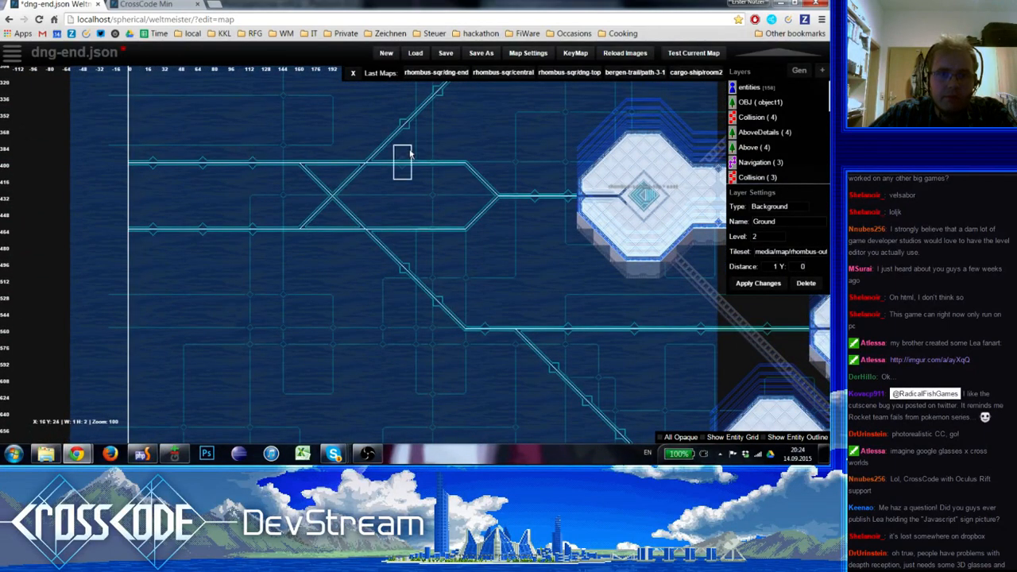
shift+click(451, 224)
scroll(452, 226, down, 3)
mouse_move(468, 333)
right_down()
mouse_move(348, 271)
mouse_move(389, 301)
right_up()
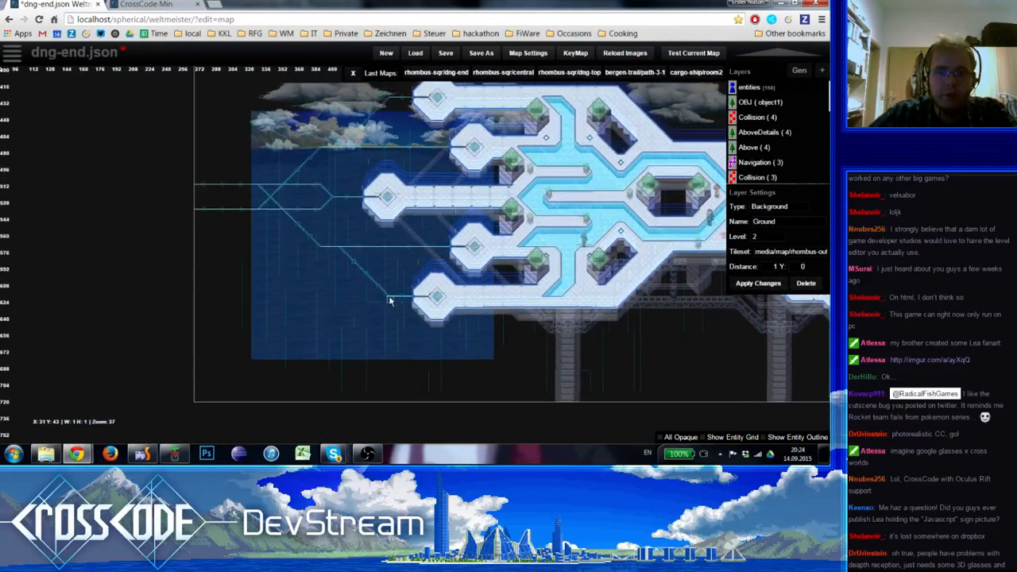
Switch to the running CrossCode game, return to the title screen and load a saved game
click(121, 4)
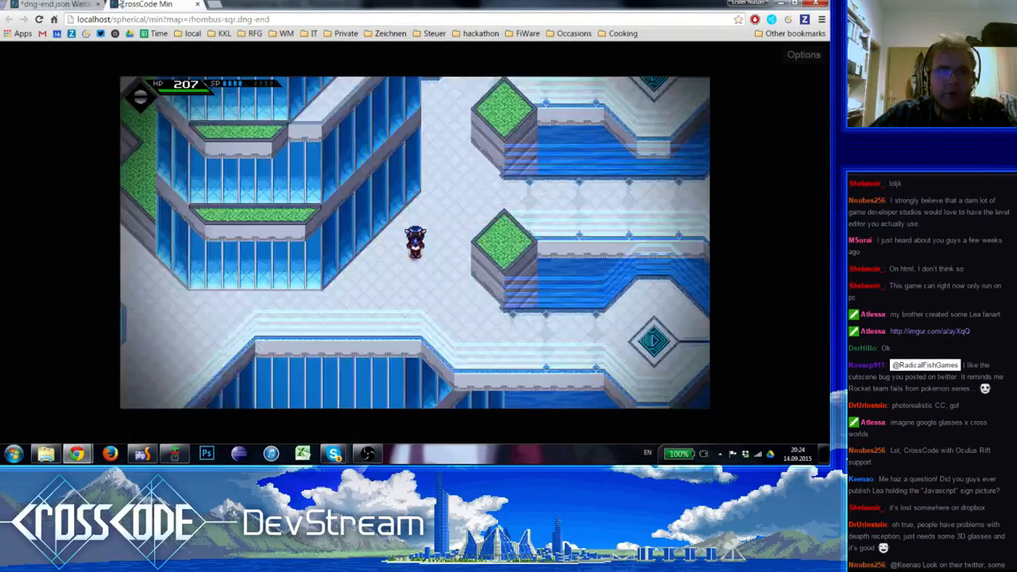
key(Escape)
key(Escape)
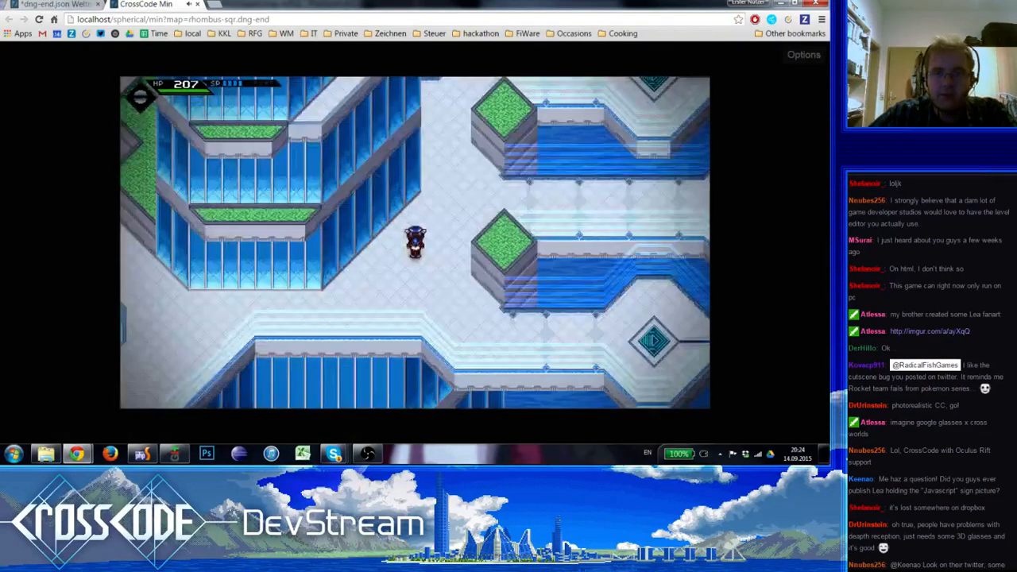
key(Escape)
click(625, 395)
click(399, 252)
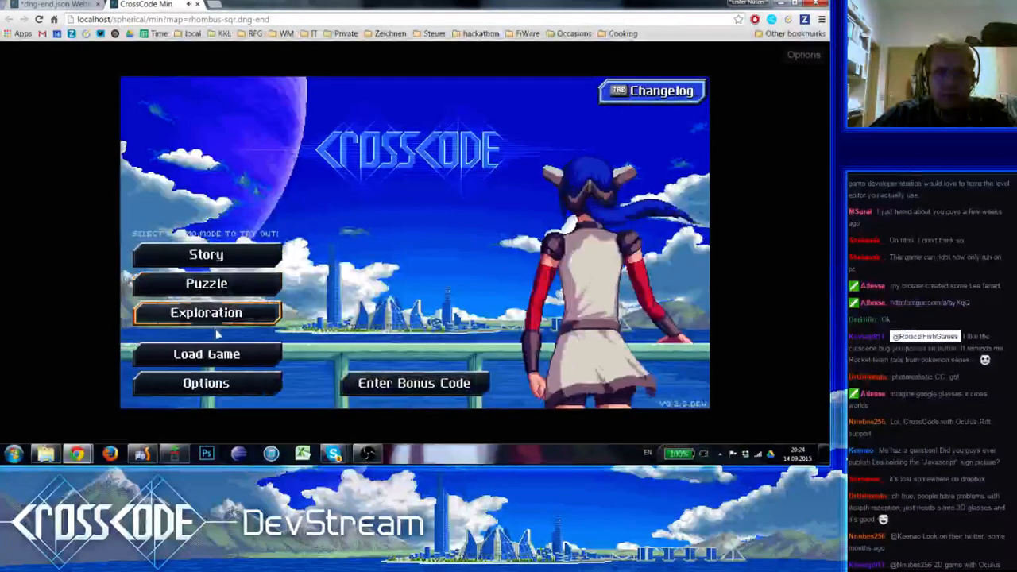
click(223, 353)
click(623, 348)
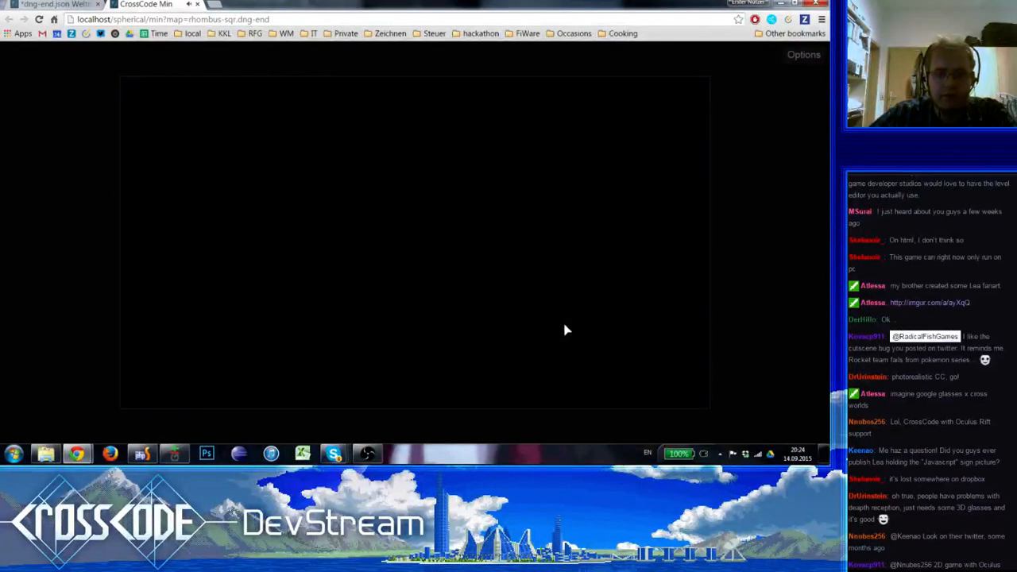
Walk the character around the water basin and west along the middle walkway to inspect the circuit lines beyond the platforms
key(a)
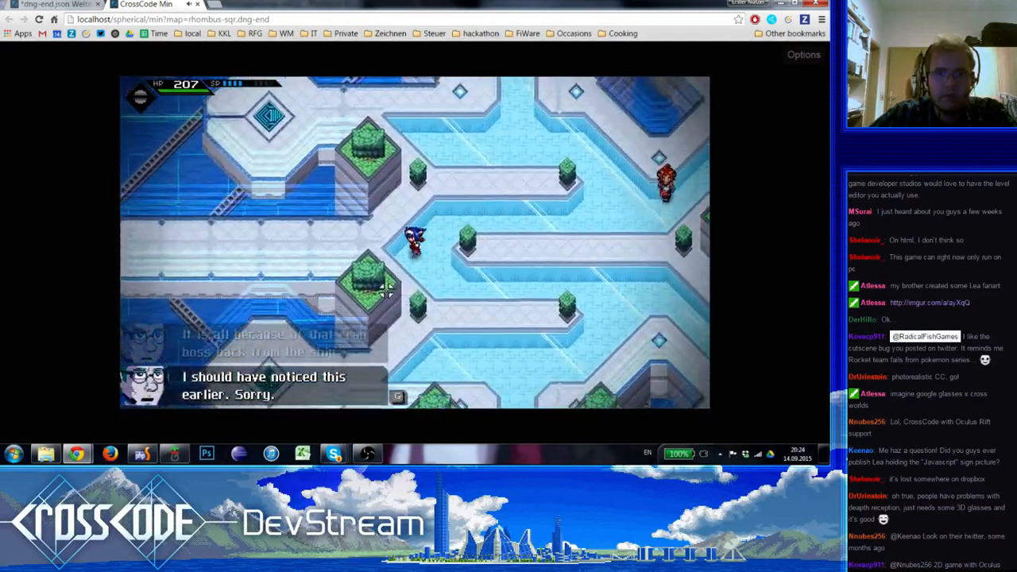
key(d)
key(w)
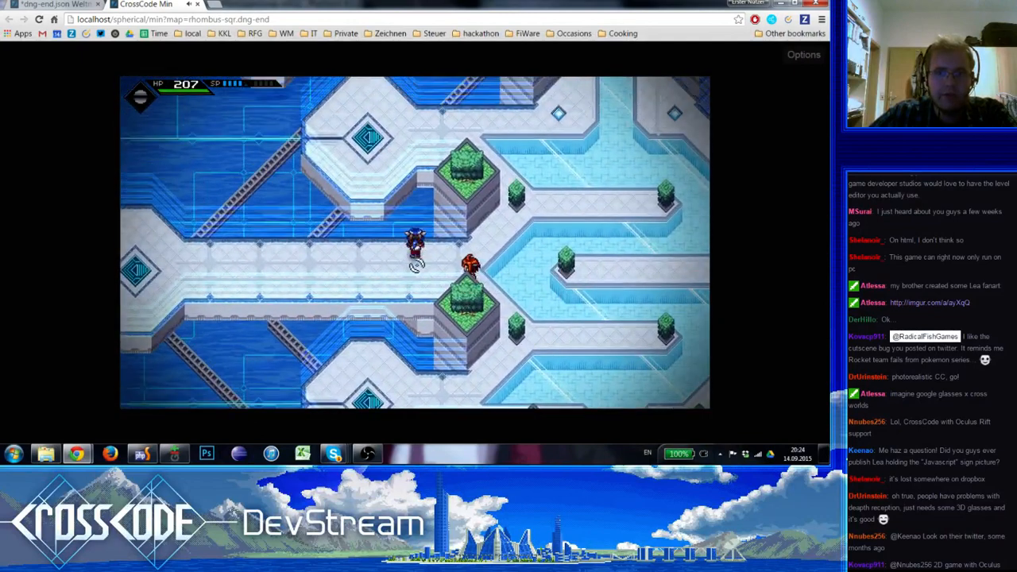
key(d)
key(w)
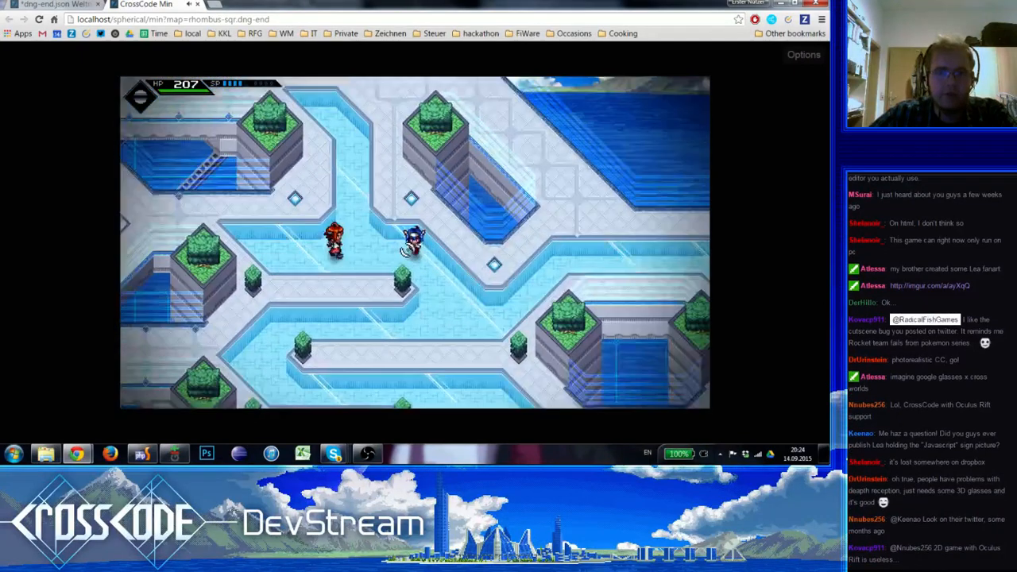
key(s)
key(a)
key(w)
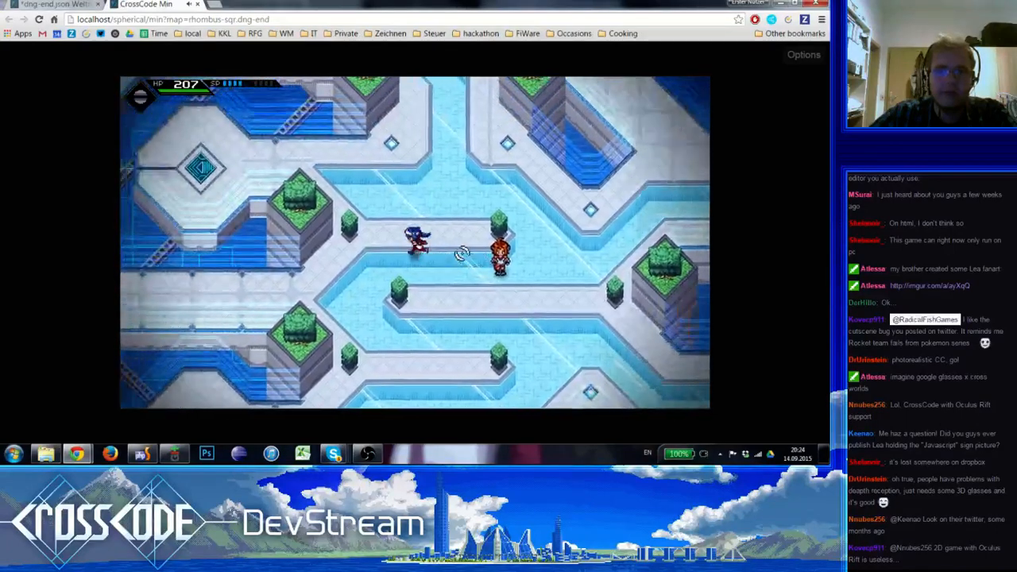
key(s)
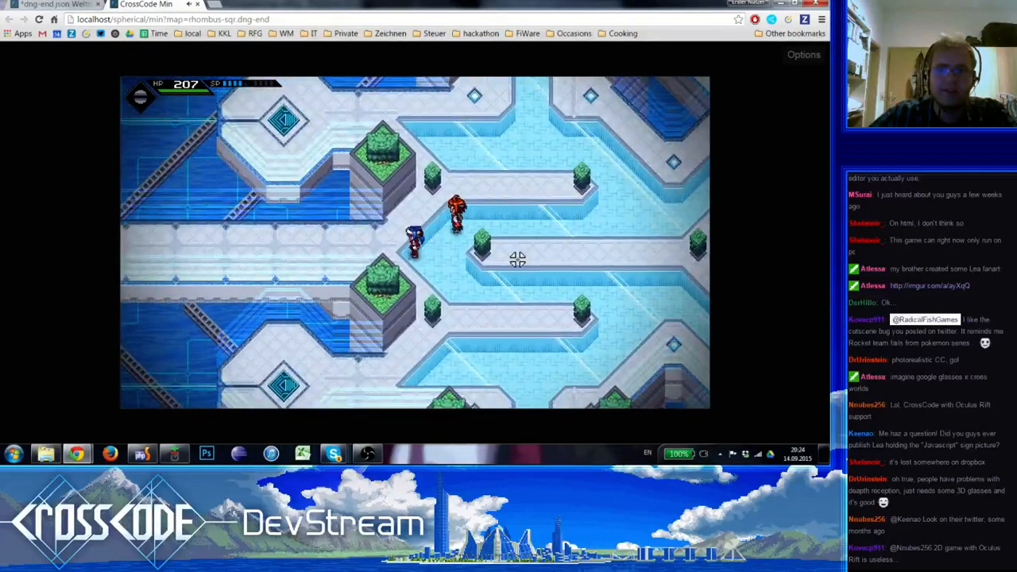
key(a)
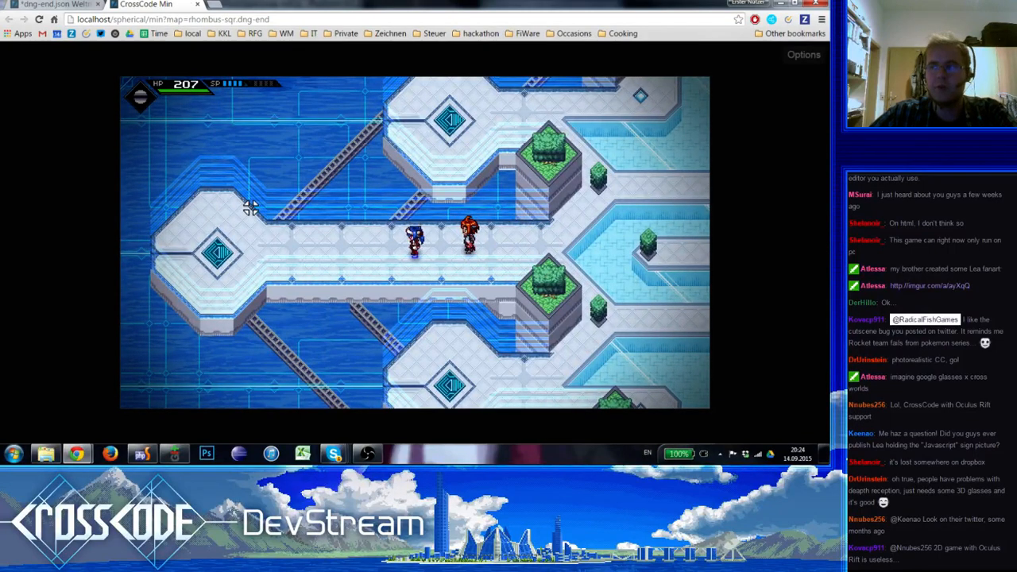
key(a)
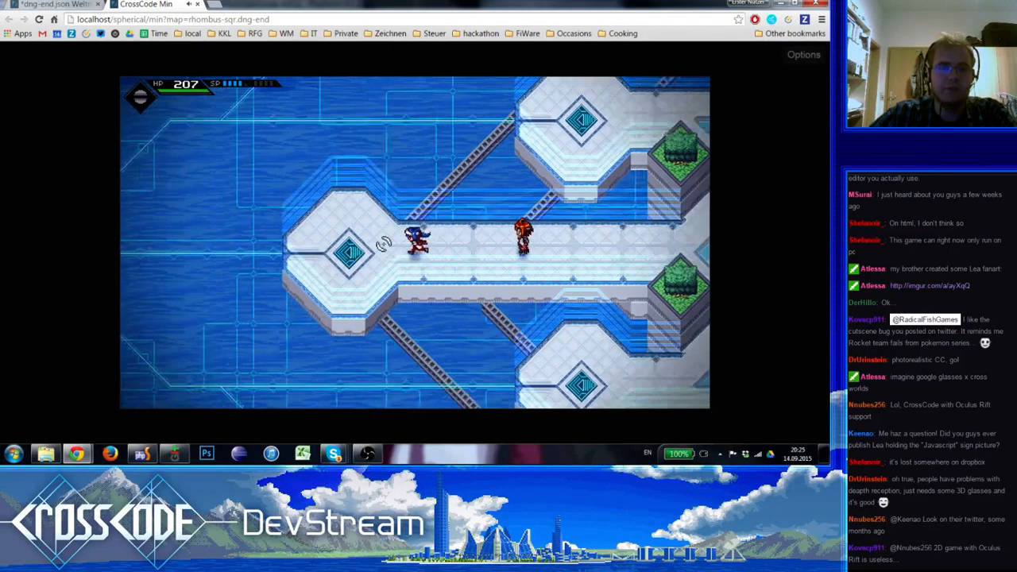
Walk to the teleporter platform south of the middle walkway and teleport to CrossCentral
key(d)
key(s)
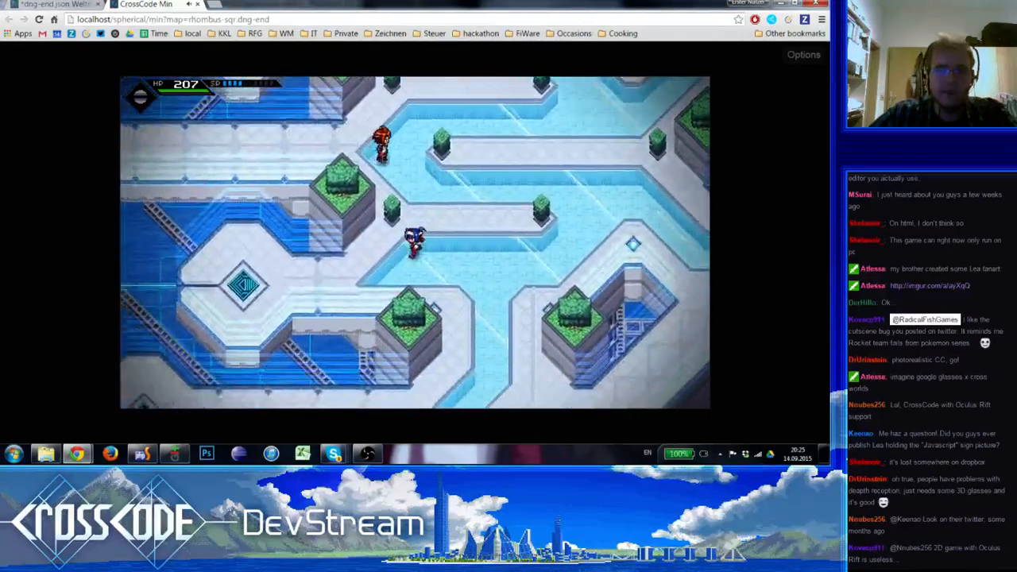
key(a)
key(d)
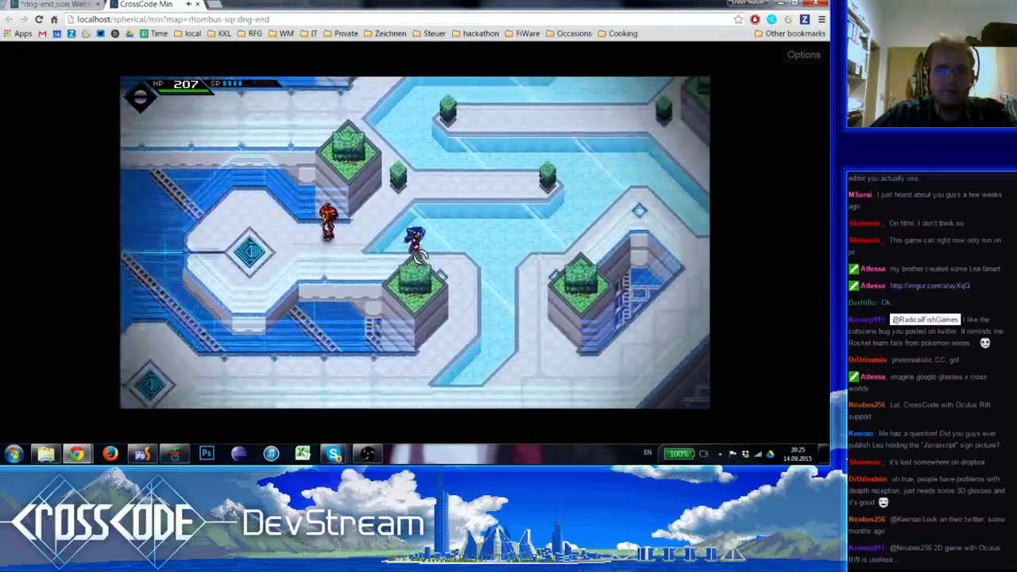
key(w)
key(s)
key(a)
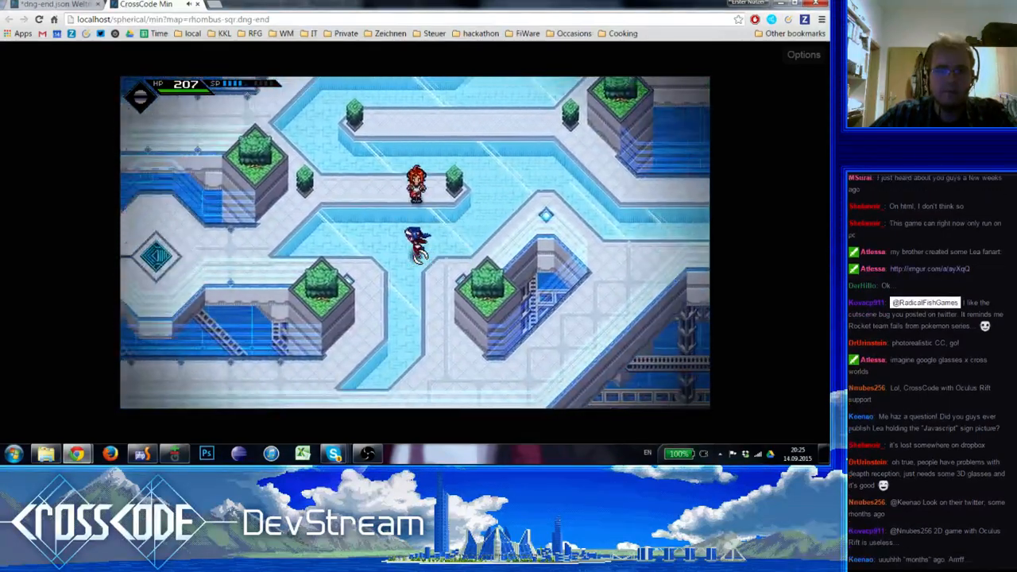
key(a)
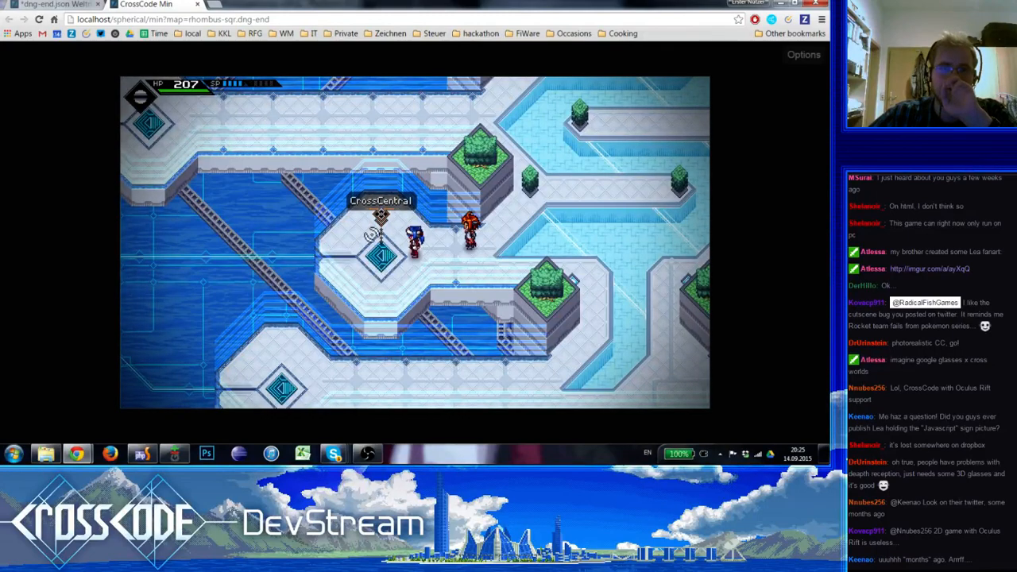
click(377, 228)
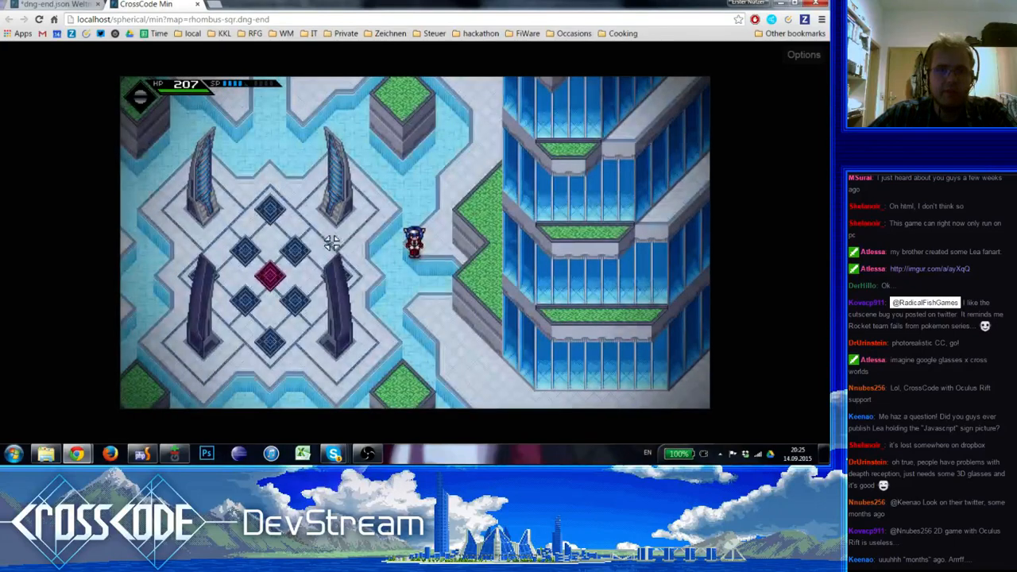
Switch back to the map editor and save the dng-end.json map with its reworked circuit lines
key(ctrl+Tab)
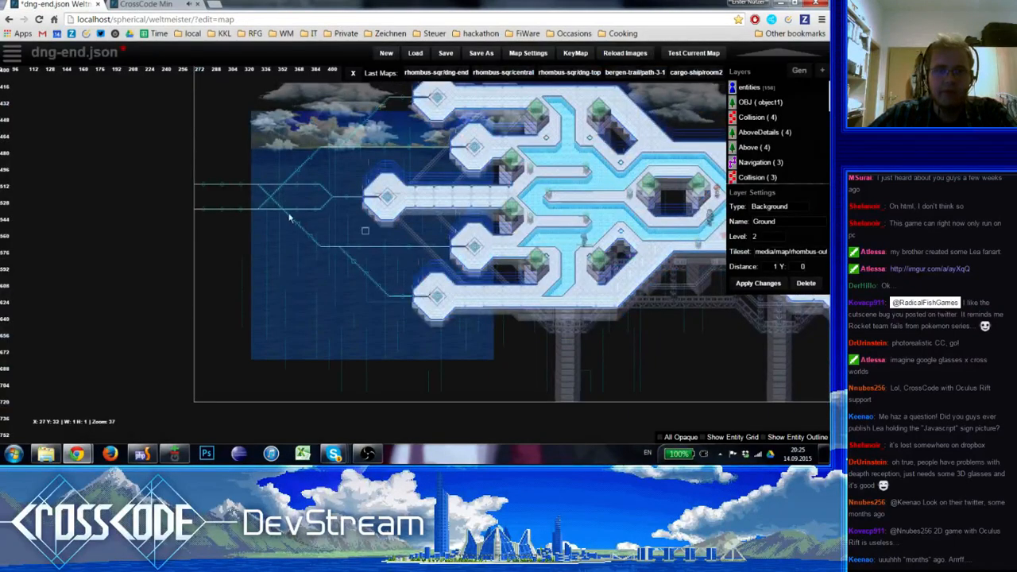
scroll(215, 178, up, 2)
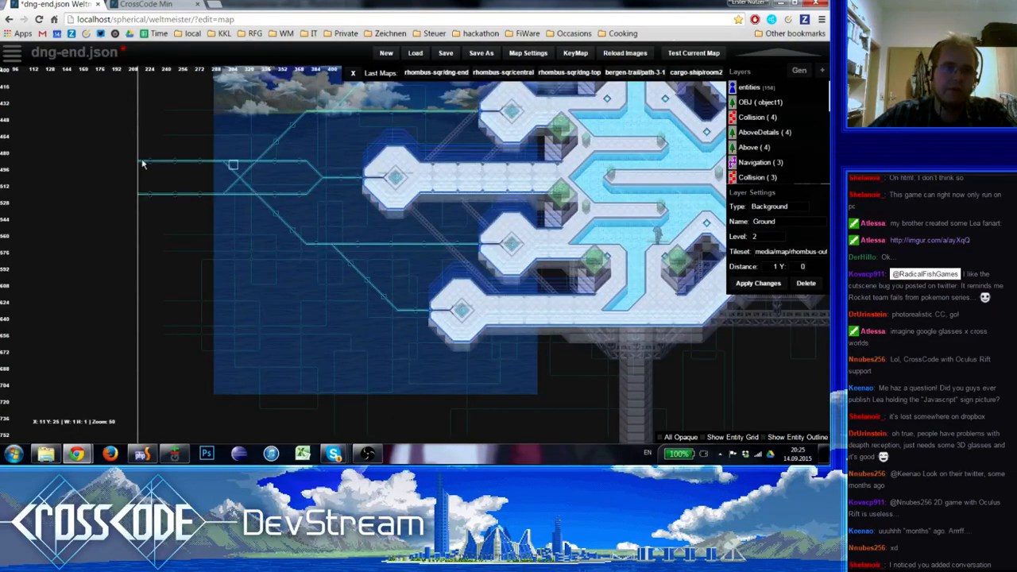
click(446, 54)
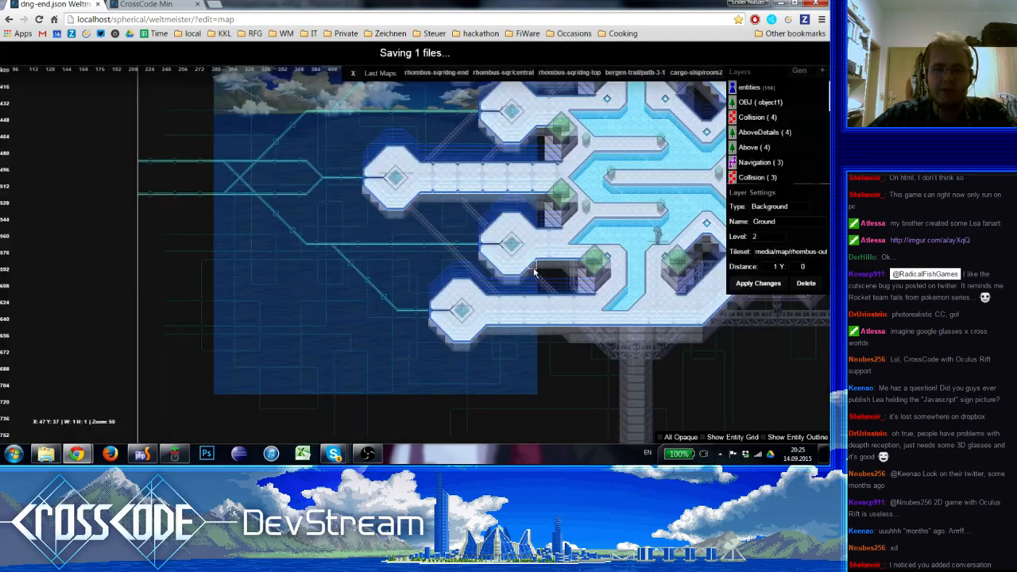
Delete both Move to Point steps from the second player action in the blockEvent of the teleporter south of the middle walkway
scroll(525, 268, up, 1)
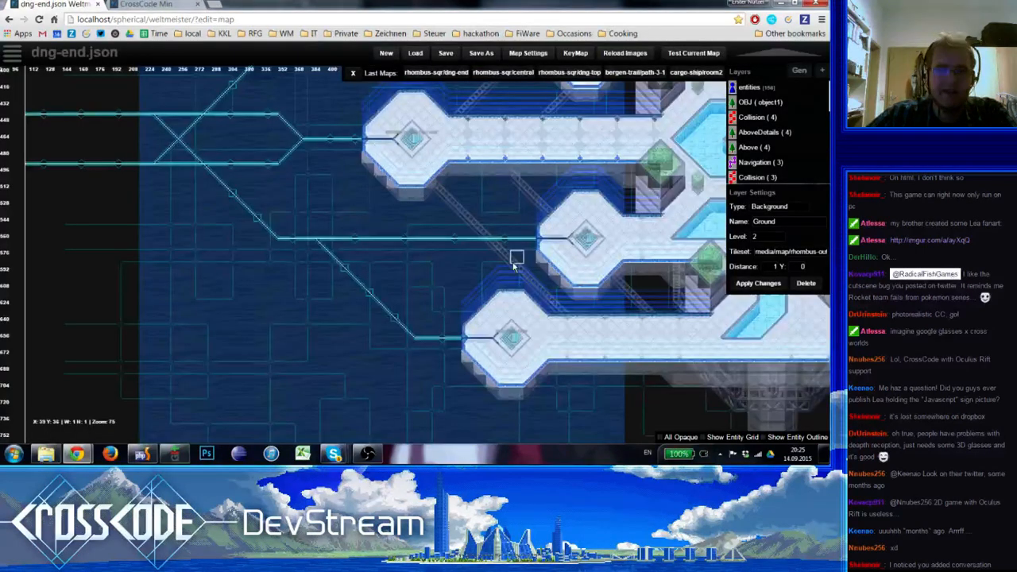
click(586, 239)
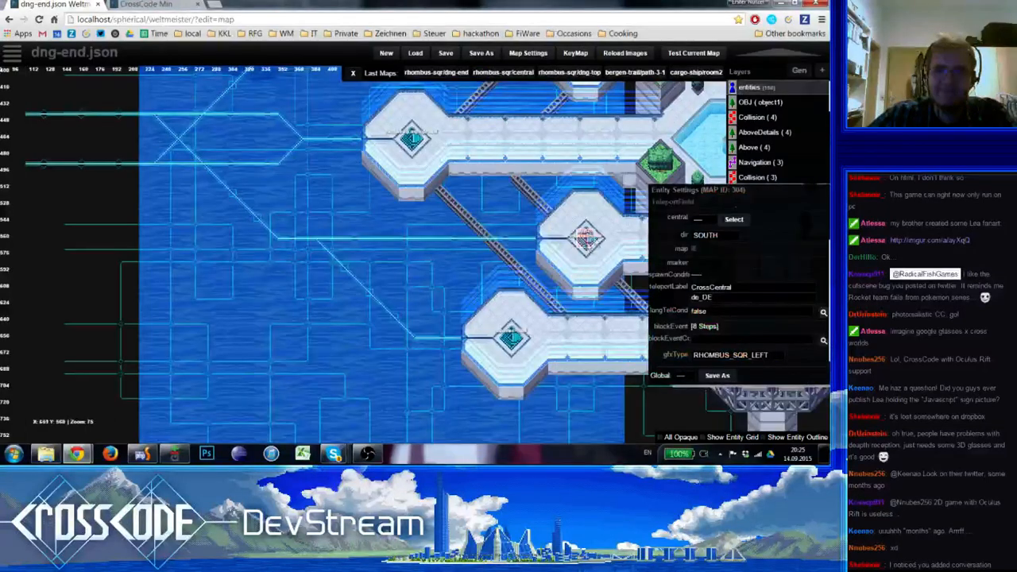
click(705, 326)
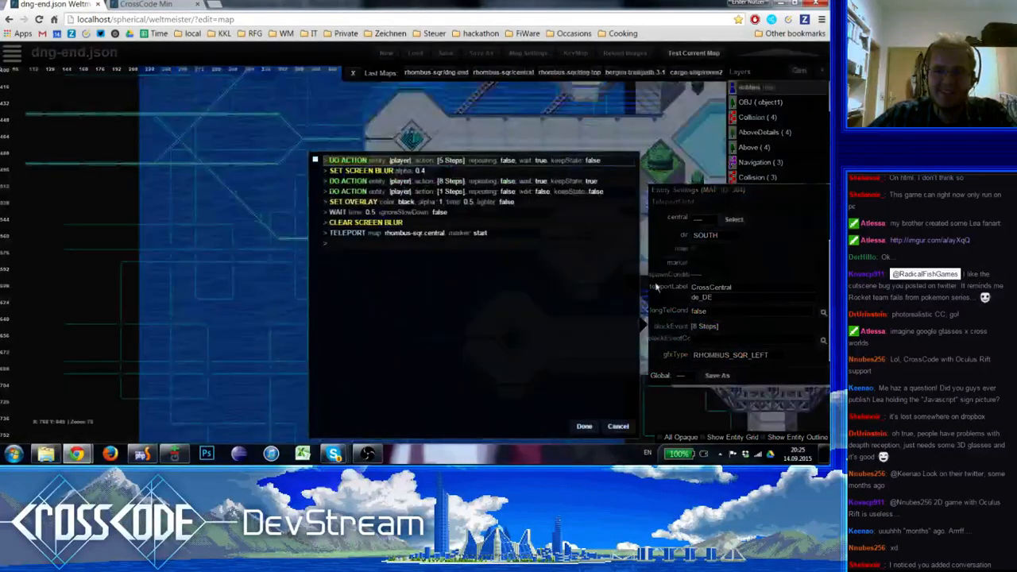
double_click(420, 180)
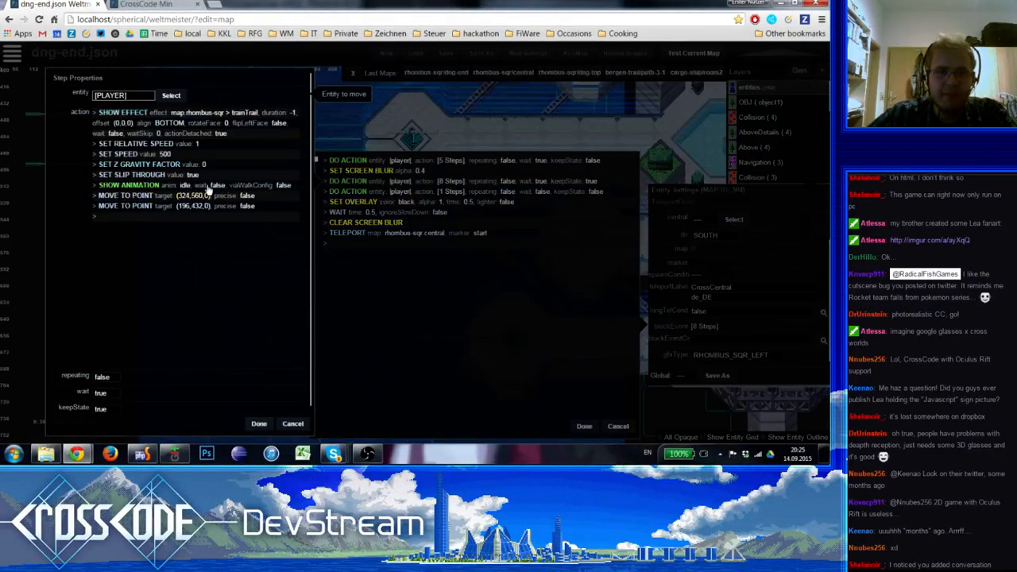
click(207, 195)
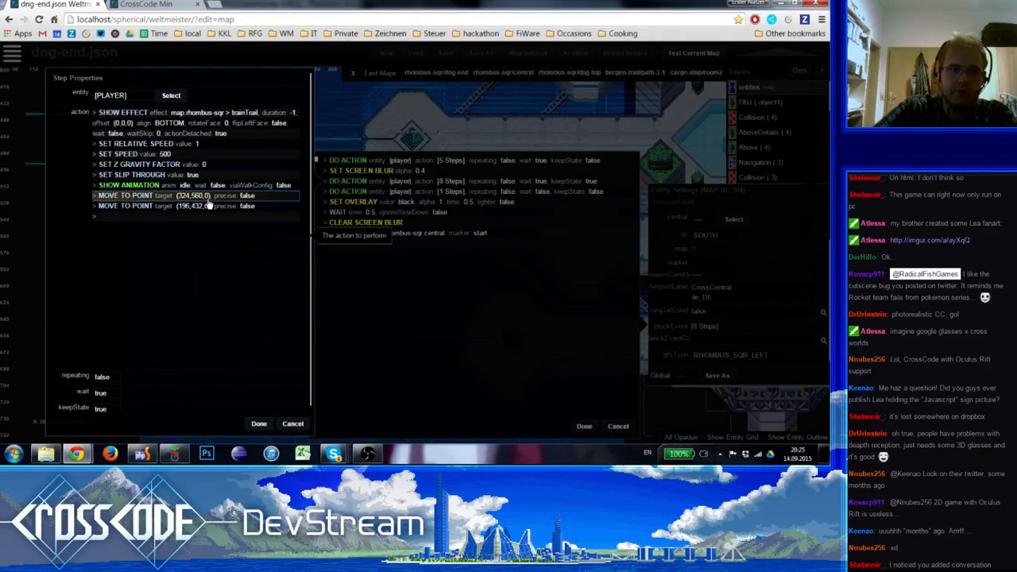
key(Delete)
key(Delete)
Add an Interpolate Position step to the player action, targeting X 324, Y 592 on level 3 at the southern circuit line's bend
double_click(208, 201)
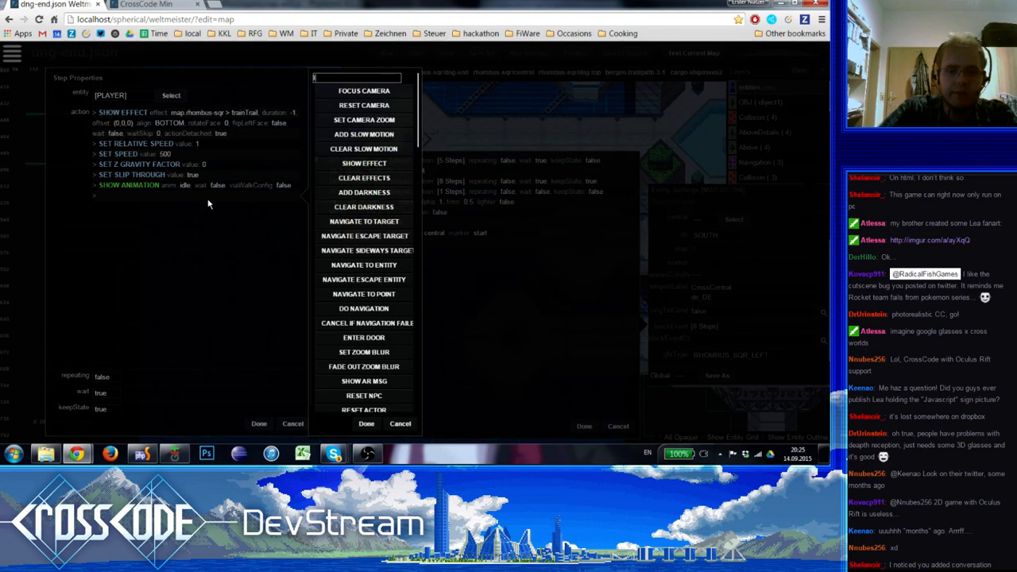
text(inter)
click(378, 93)
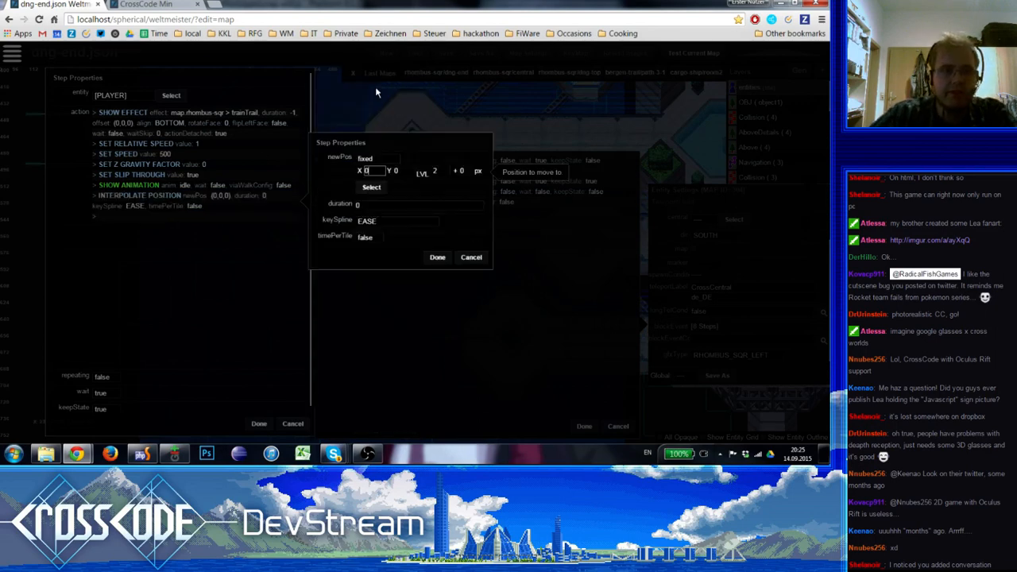
click(437, 171)
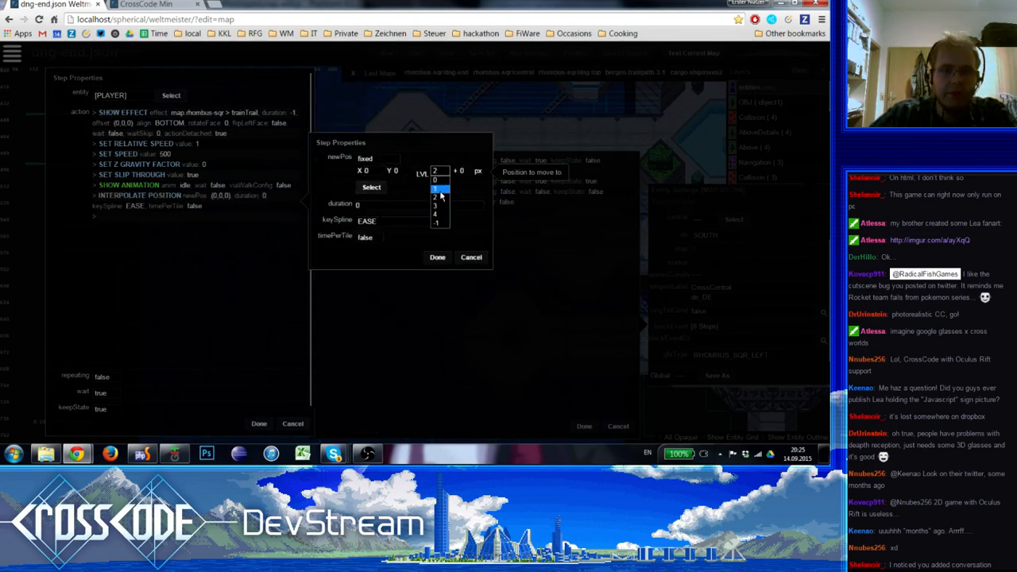
click(440, 208)
click(371, 187)
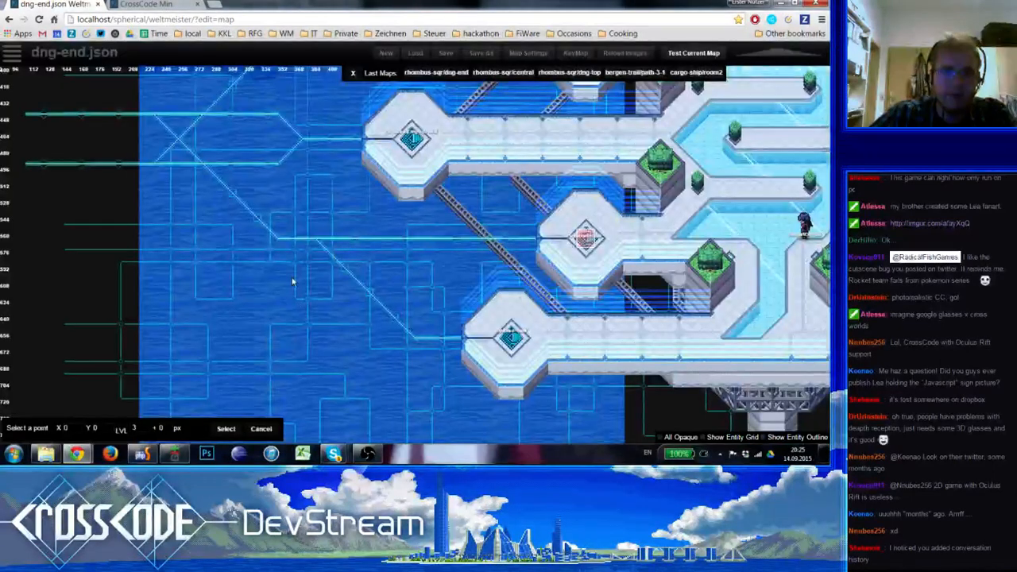
click(277, 240)
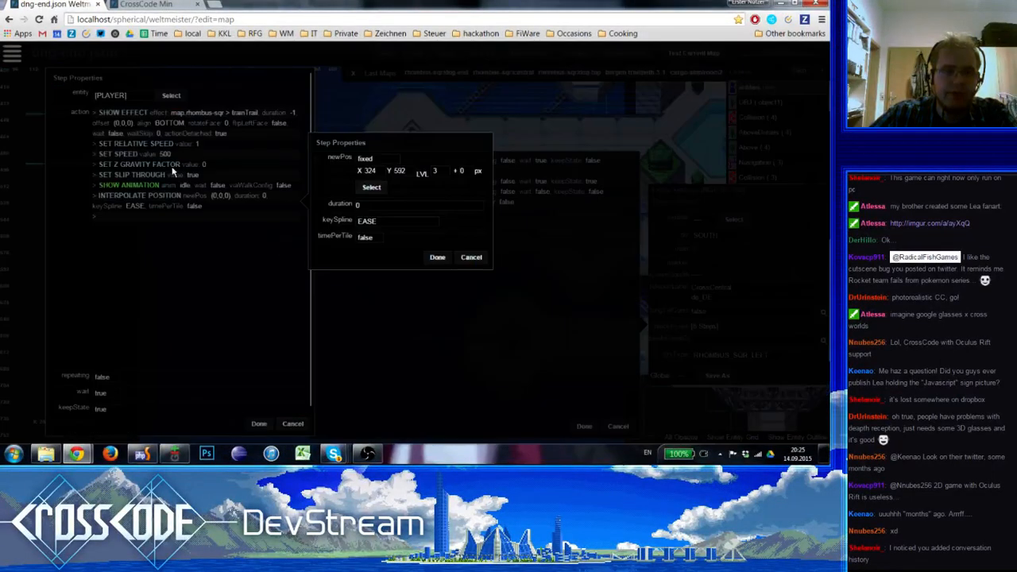
Set the Interpolate Position step's duration to 0.03, keySpline to LINEAR and timePerTile to true
click(390, 206)
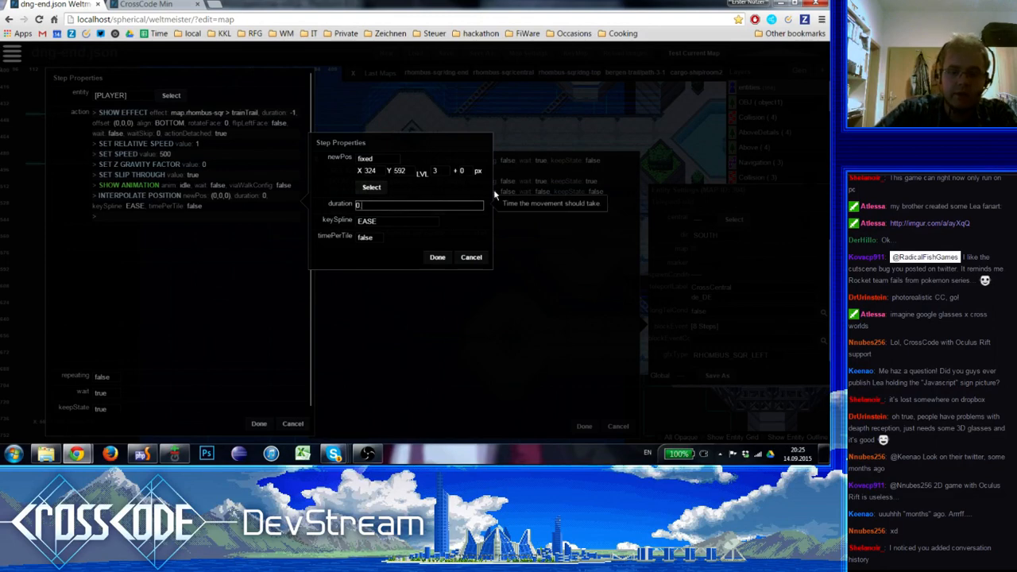
text(.05)
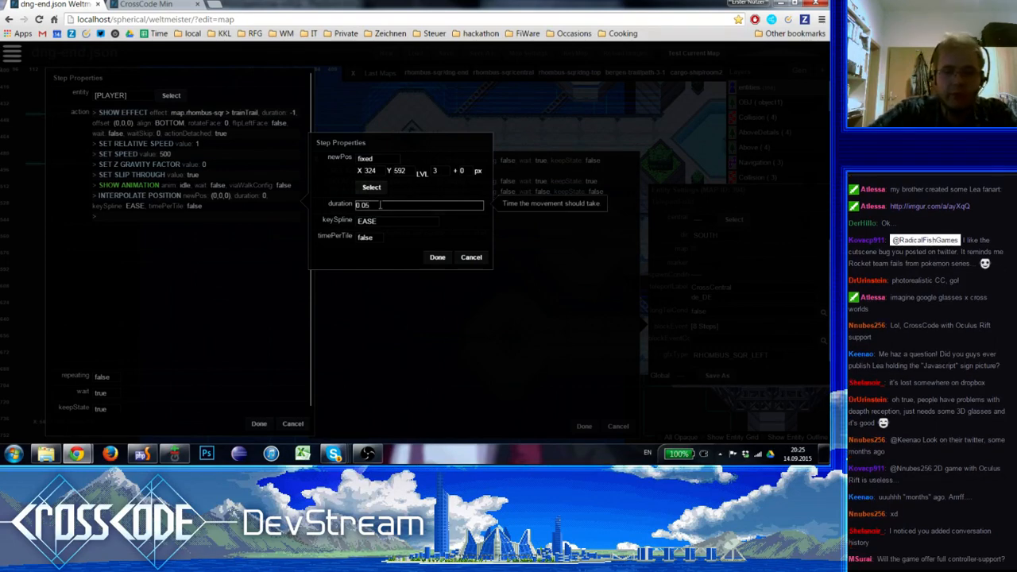
key(BackSpace)
text(3)
click(385, 222)
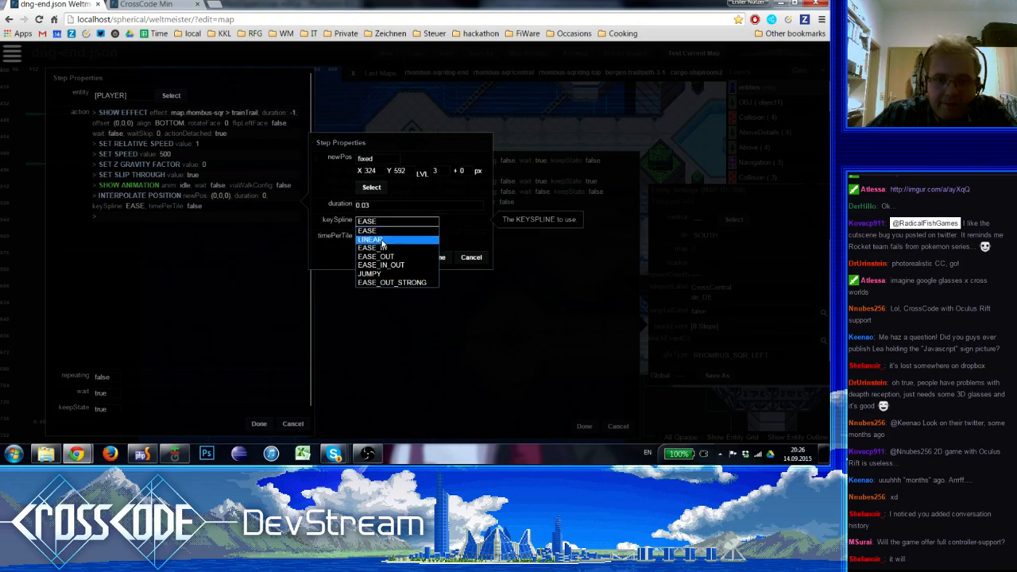
click(372, 239)
click(366, 238)
click(367, 251)
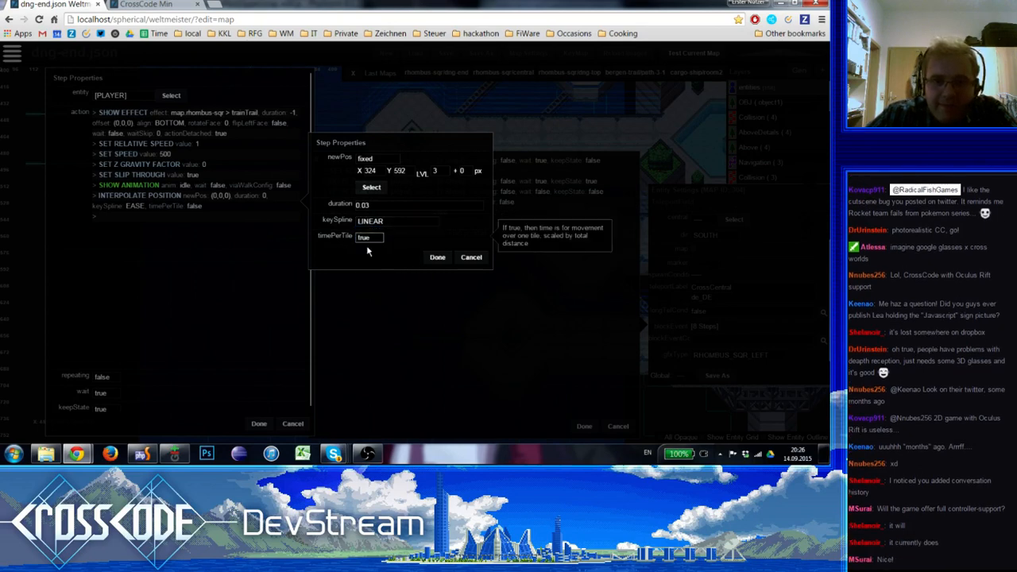
click(440, 261)
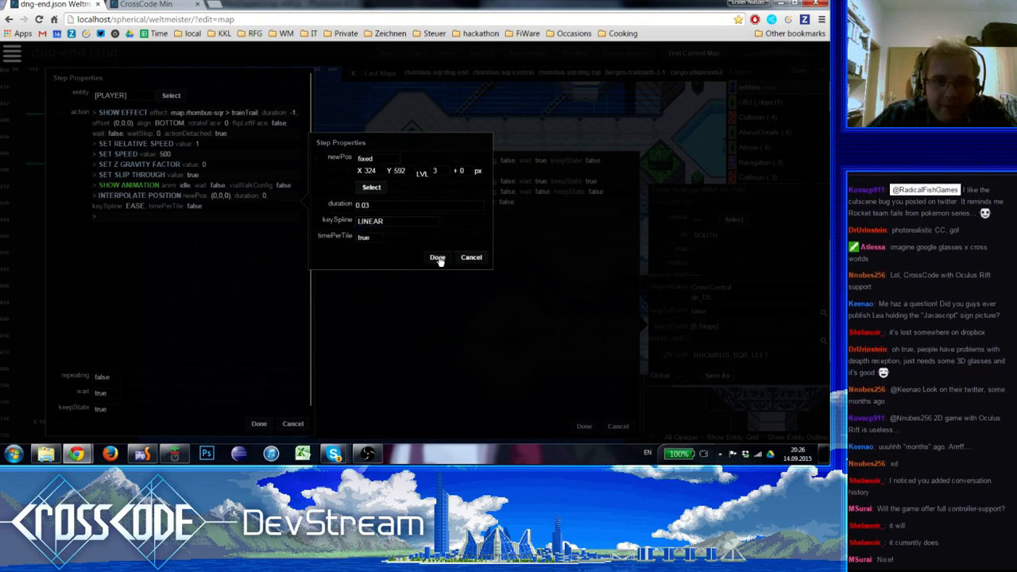
click(439, 261)
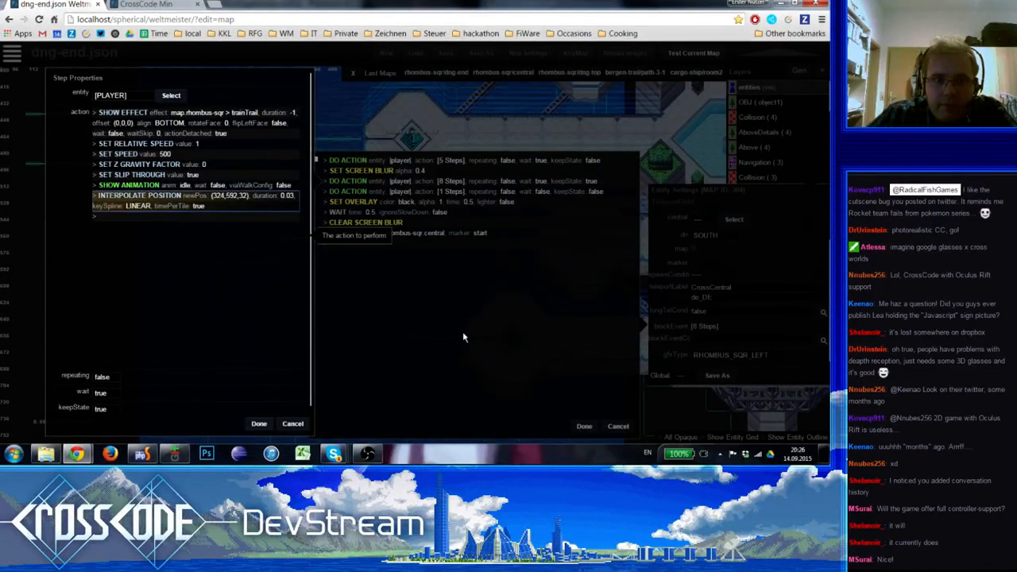
Apply the edited player action and teleporter event, and save the map
click(259, 423)
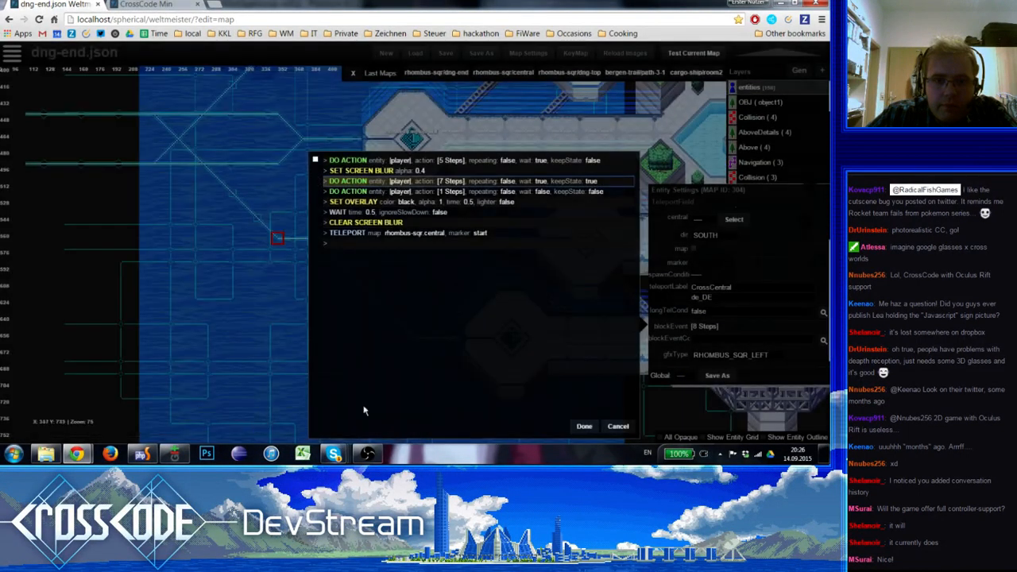
click(587, 428)
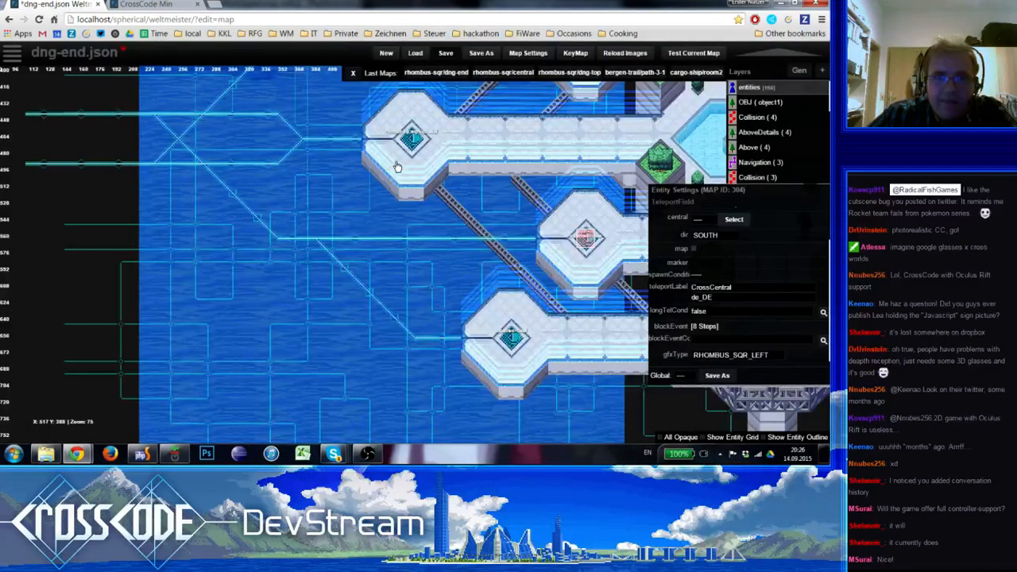
key(ctrl+s)
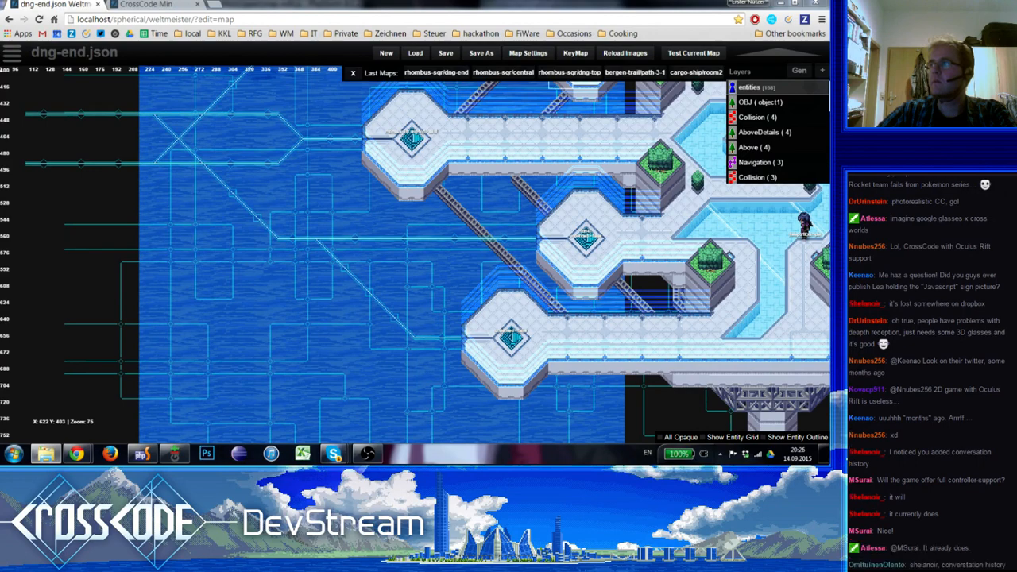
Examine the lea-javascript.png picture up close and as a whole, and close the image viewer
scroll(478, 204, up, 5)
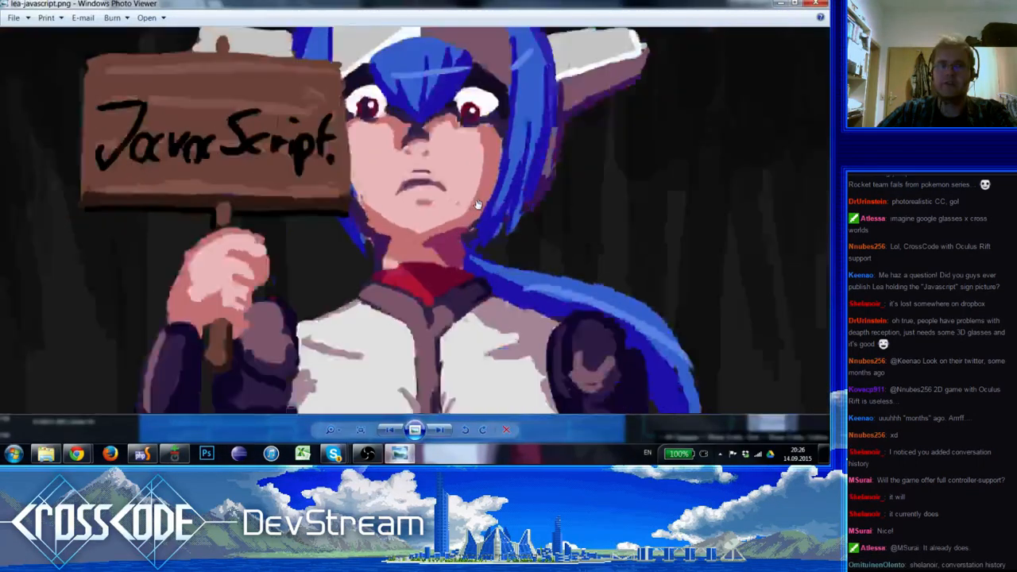
scroll(478, 204, down, 4)
scroll(477, 204, up, 4)
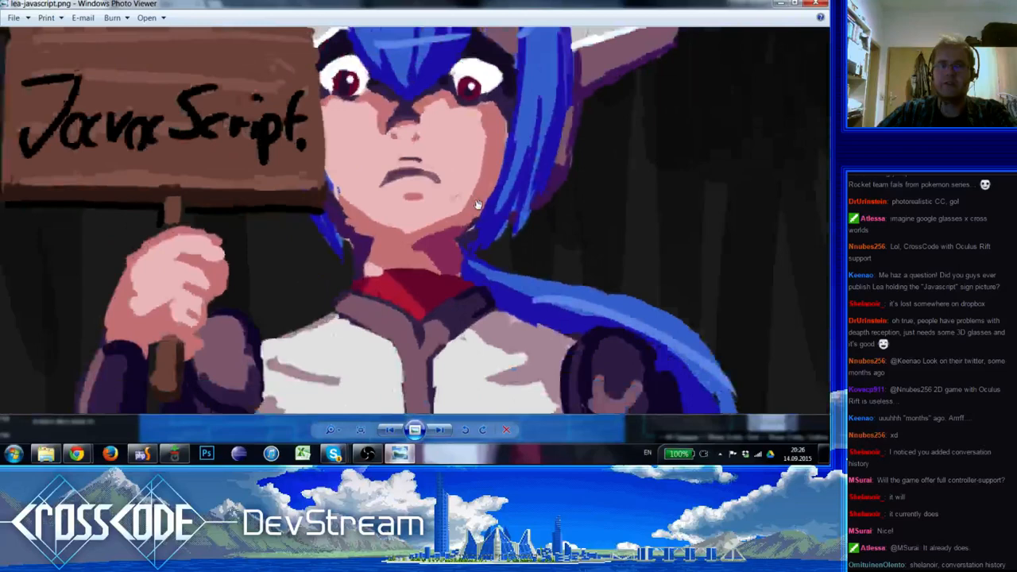
scroll(478, 204, down, 4)
scroll(477, 205, up, 1)
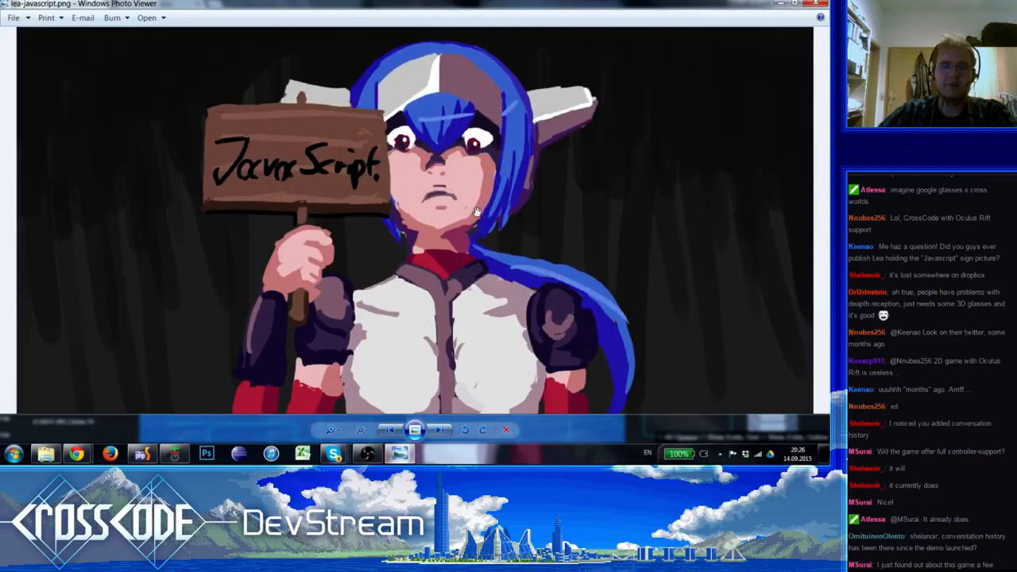
drag(478, 204, 470, 194)
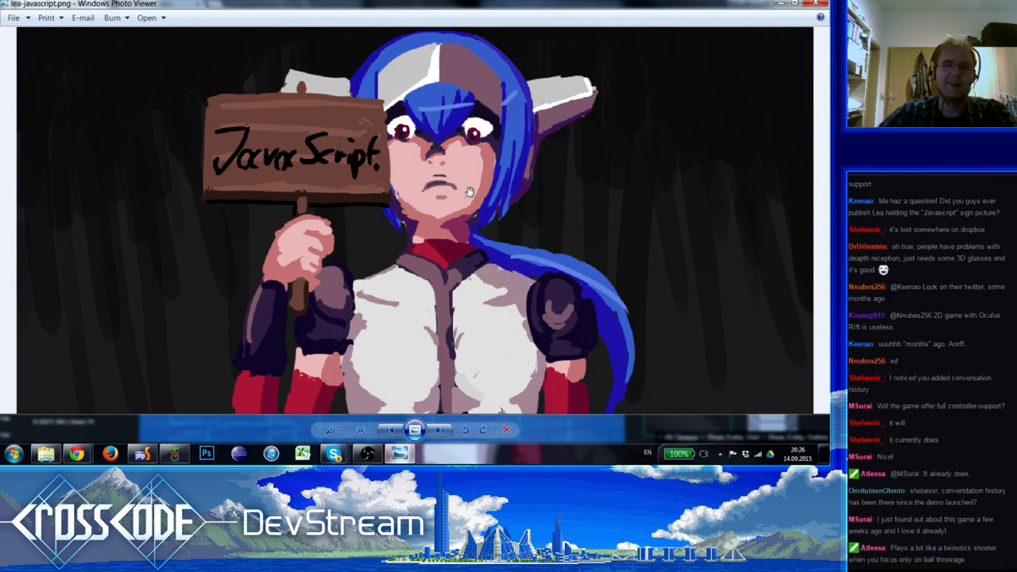
scroll(470, 191, down, 2)
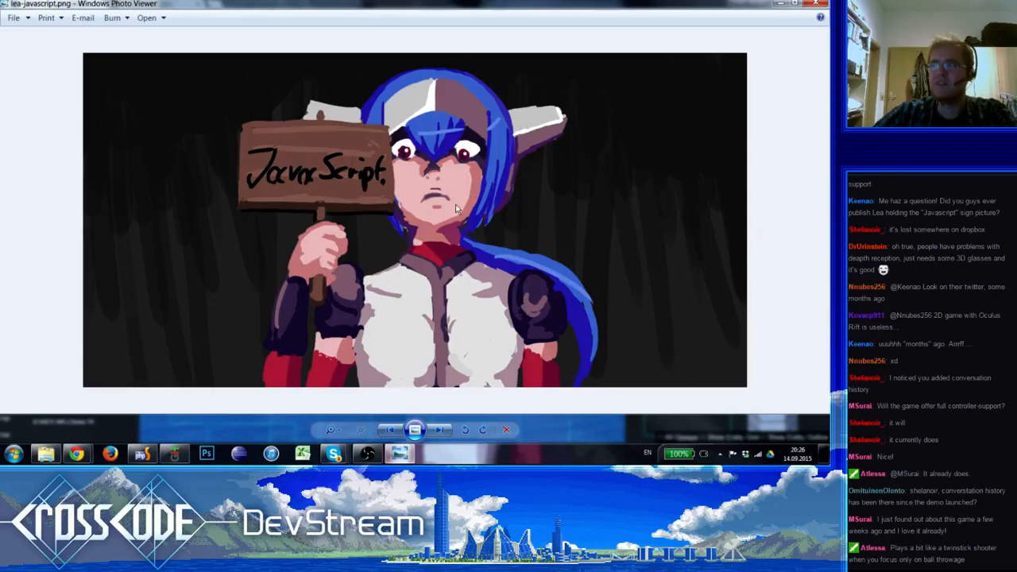
click(822, 4)
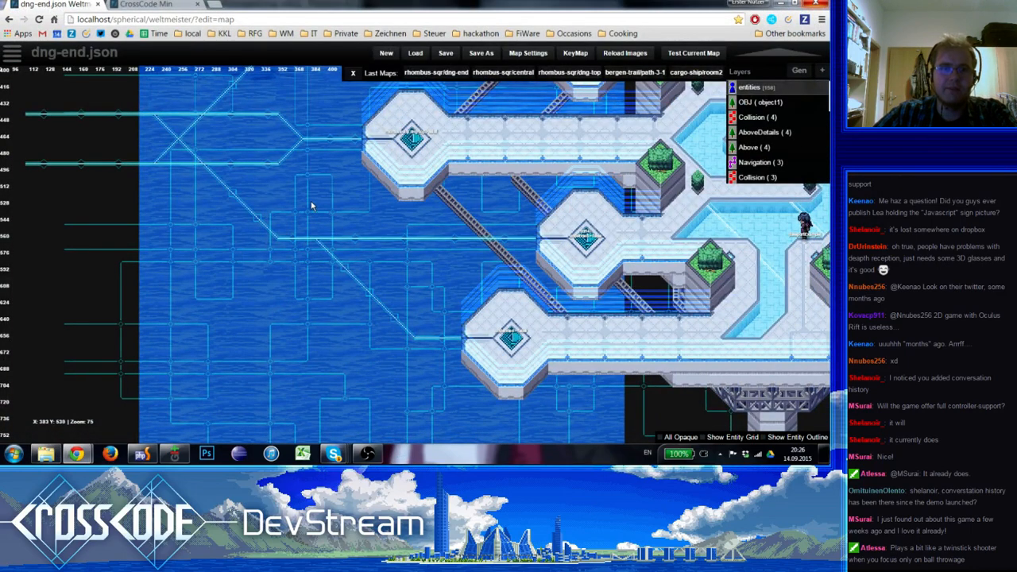
Place square nodes on the two short diagonal circuit lines just west of the crossing on the Ground layer
right_drag(312, 206, 136, 215)
key(2)
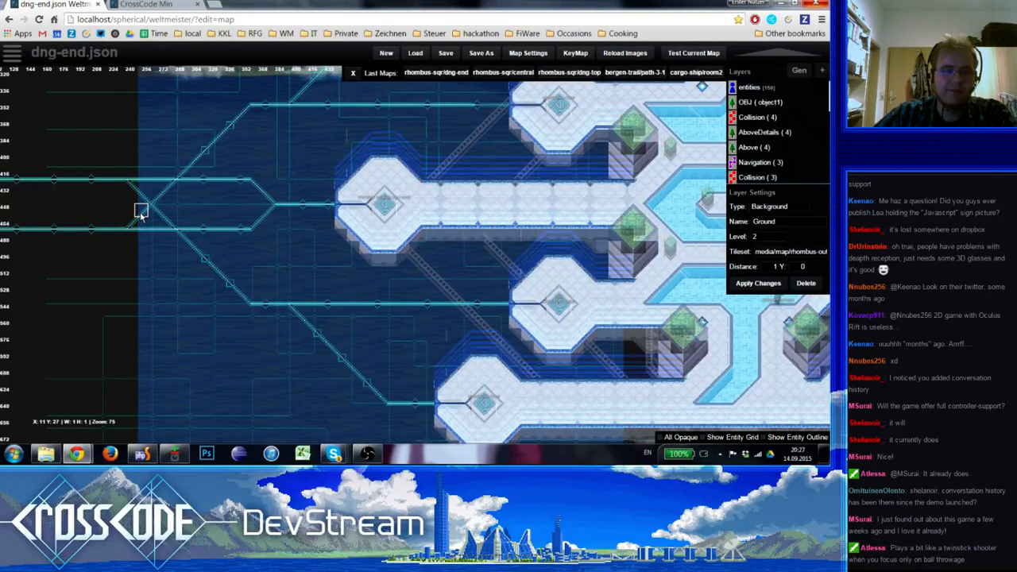
key(space)
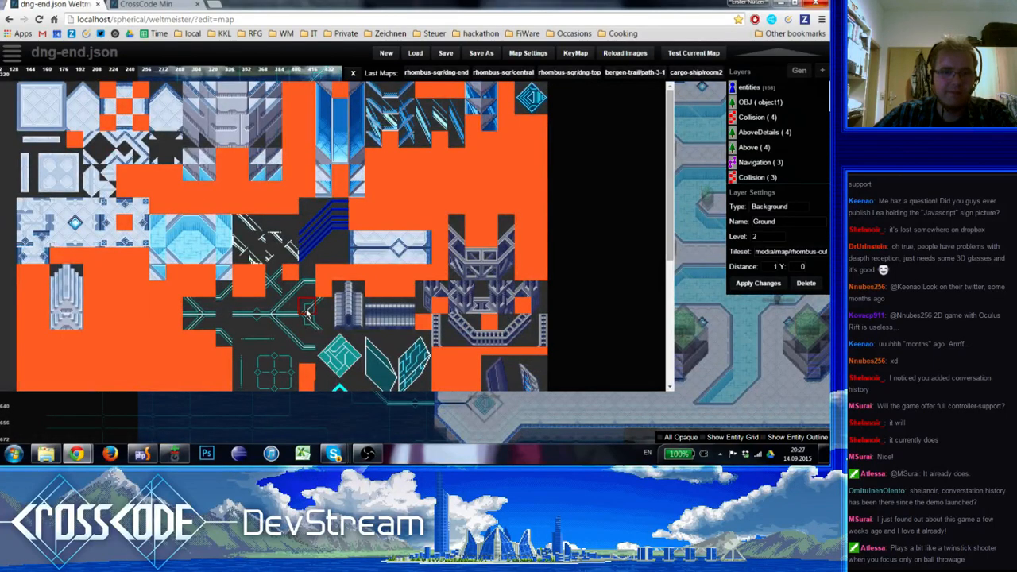
click(335, 350)
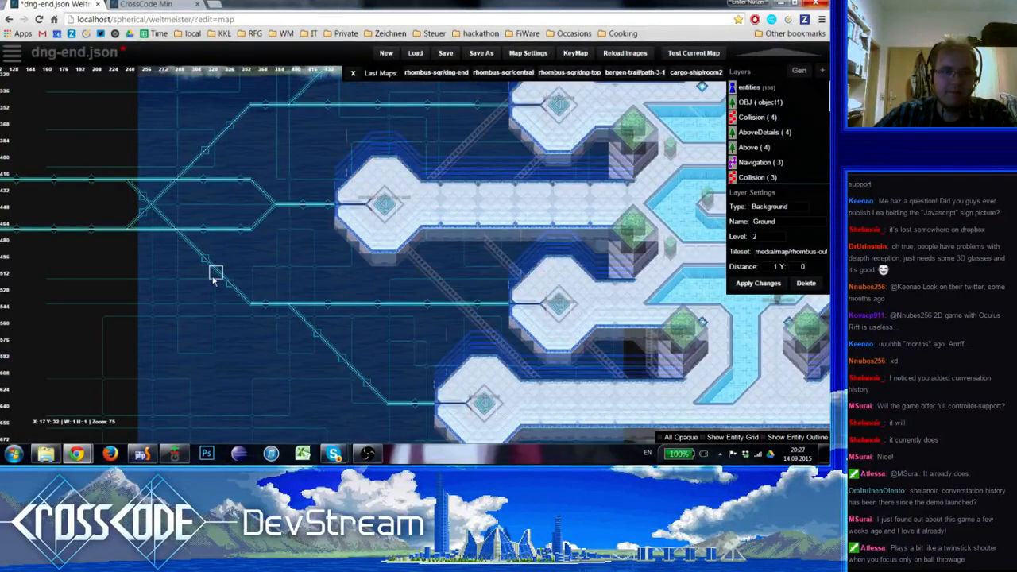
right_drag(211, 273, 273, 294)
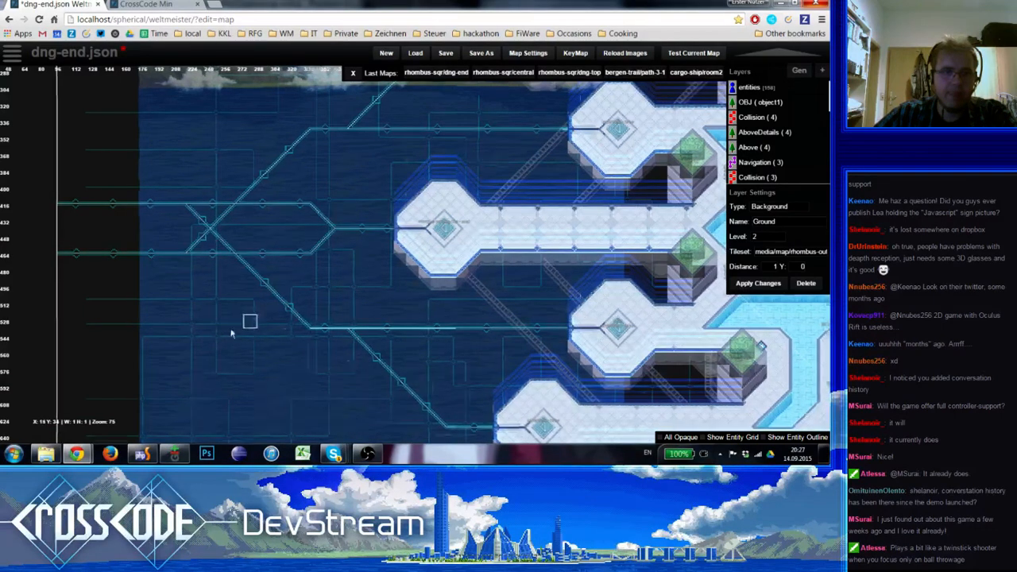
right_drag(231, 334, 258, 353)
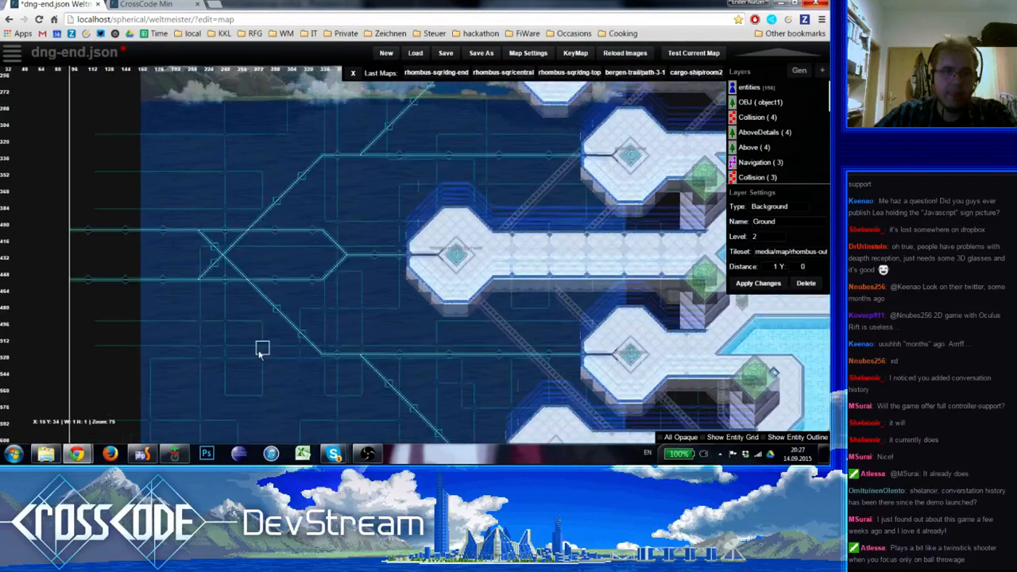
mouse_move(164, 285)
shift+mouse_down()
mouse_move(107, 232)
mouse_move(79, 222)
shift+mouse_up()
click(129, 255)
shift+click(212, 312)
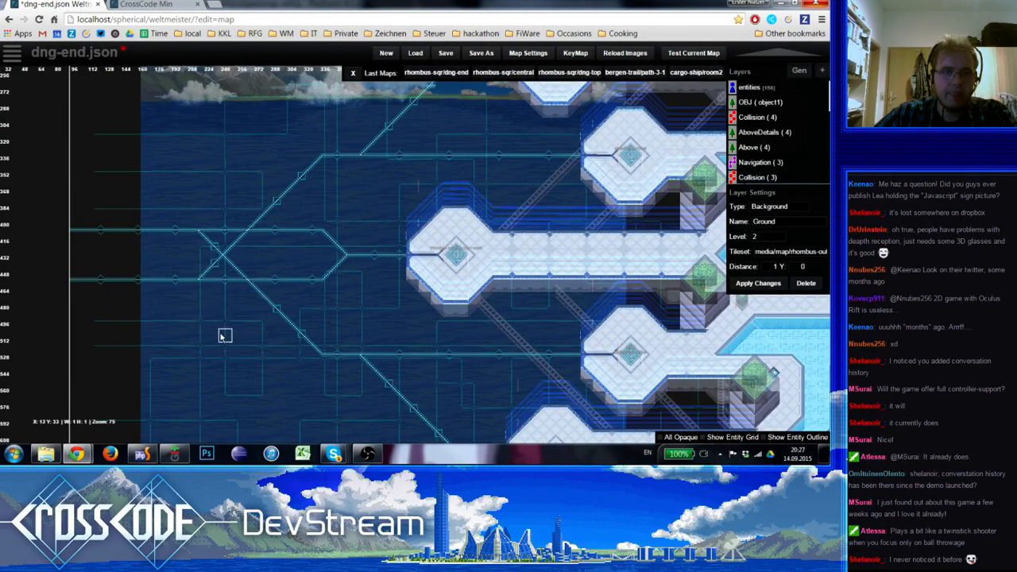
right_drag(225, 336, 163, 329)
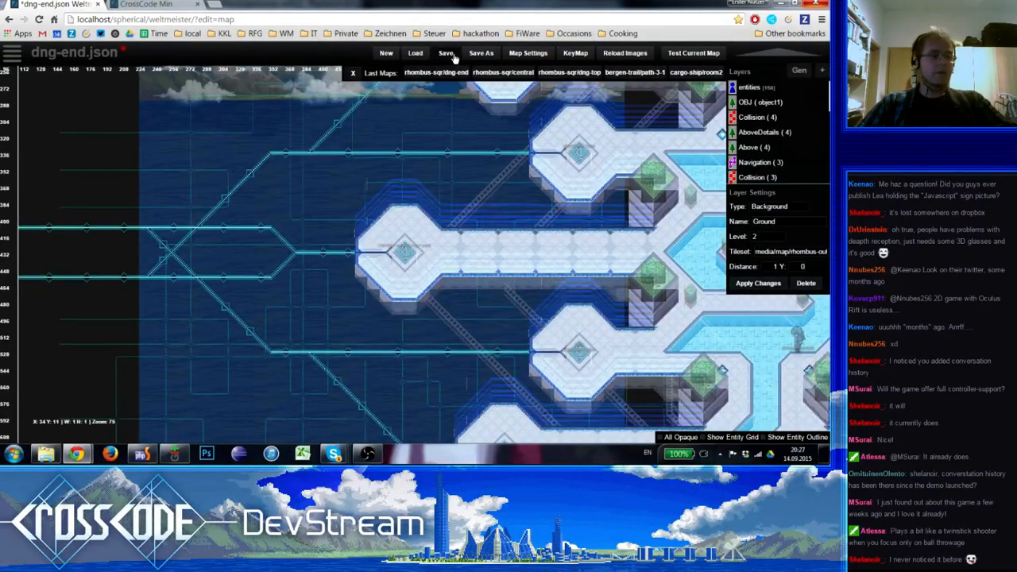
Save the dng-end map with the newly placed nodes
click(453, 57)
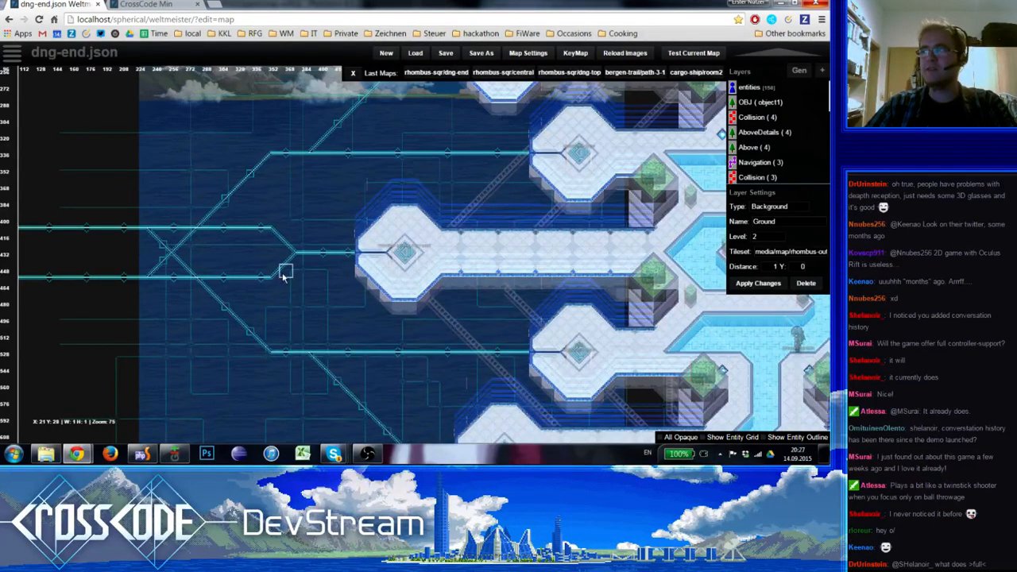
Try to move the northern diagonal circuit line about three tiles west, onto the bend of the line below it
right_drag(273, 209, 290, 280)
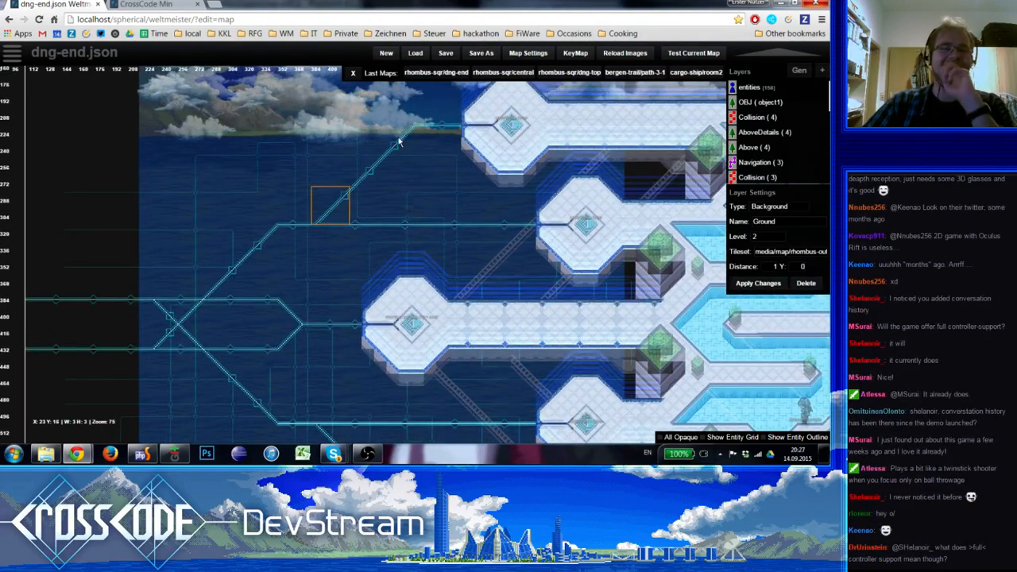
shift+drag(399, 142, 458, 96)
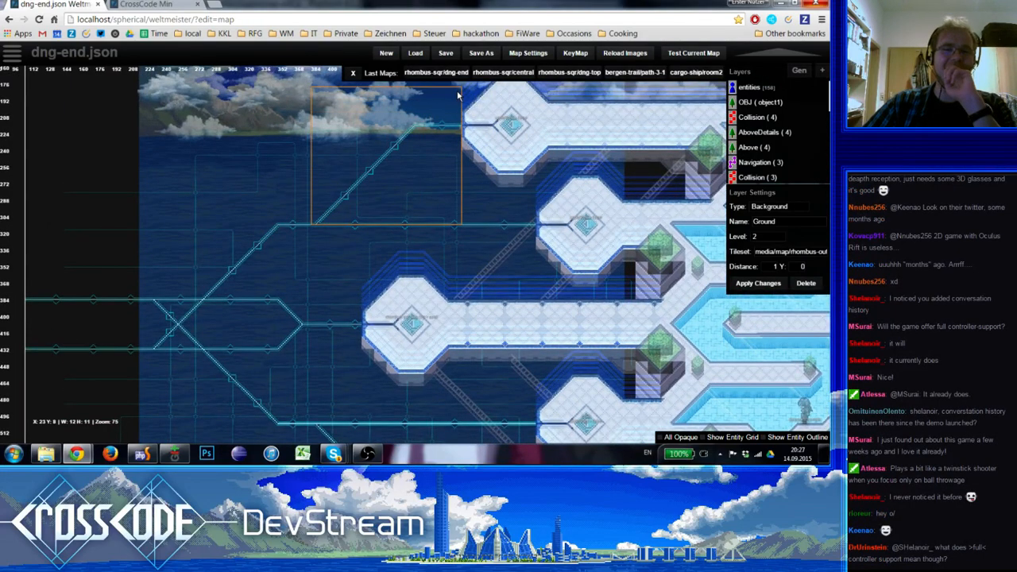
shift+drag(436, 212, 340, 129)
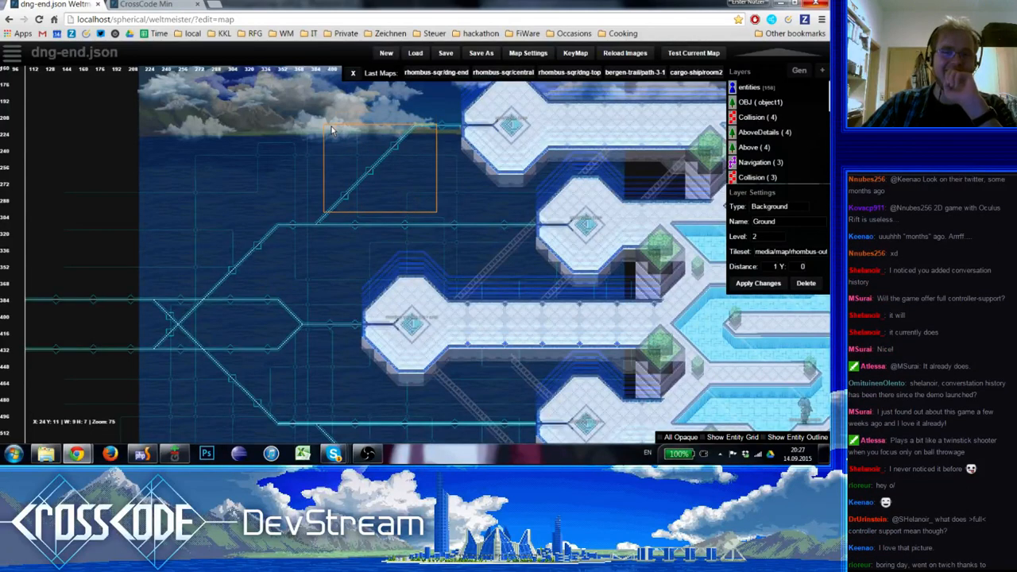
click(355, 177)
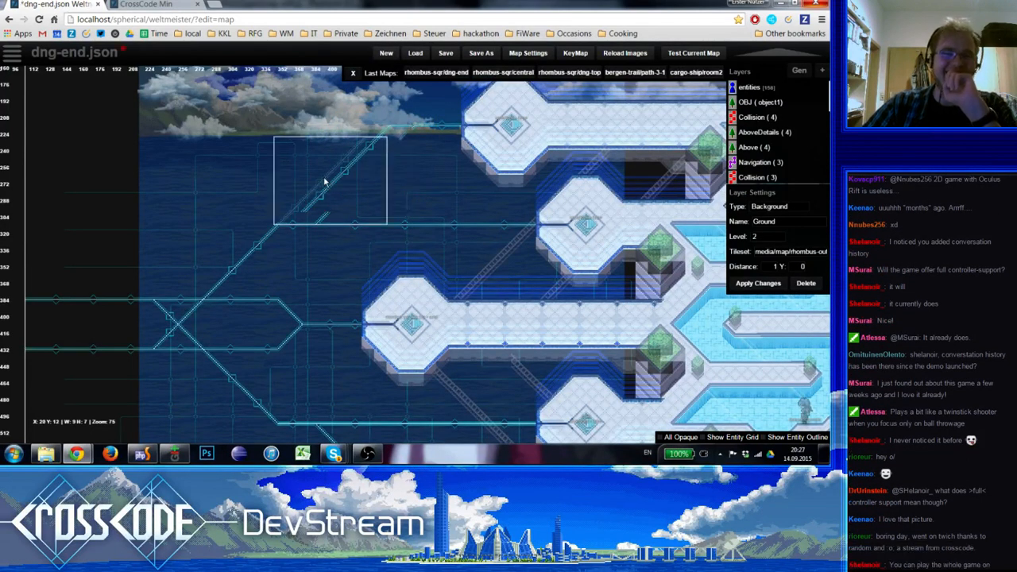
click(324, 172)
shift+click(306, 205)
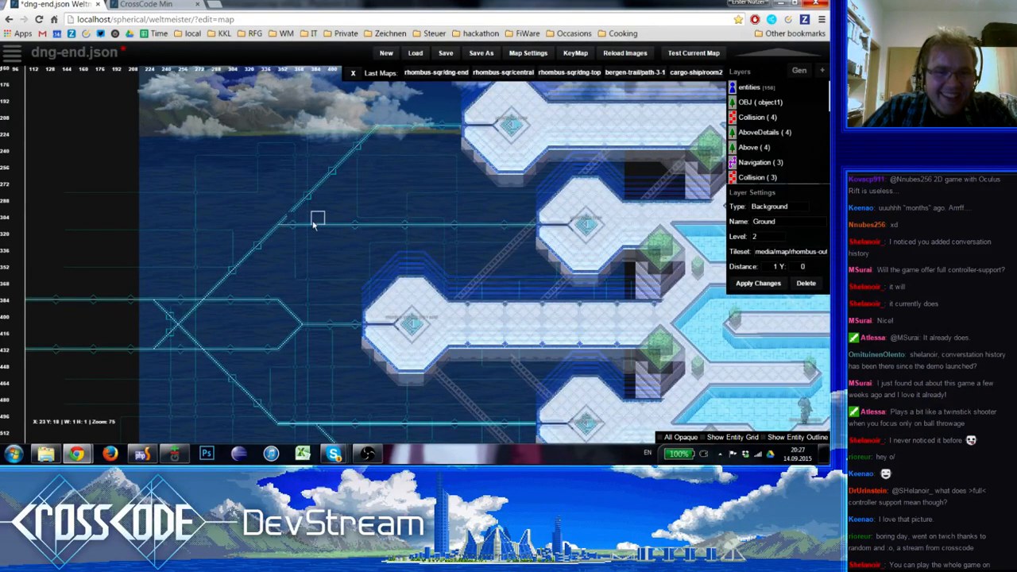
Try to patch the junction of the northern diagonal and the horizontal circuit line with matching tiles from the Ground tileset
key(space)
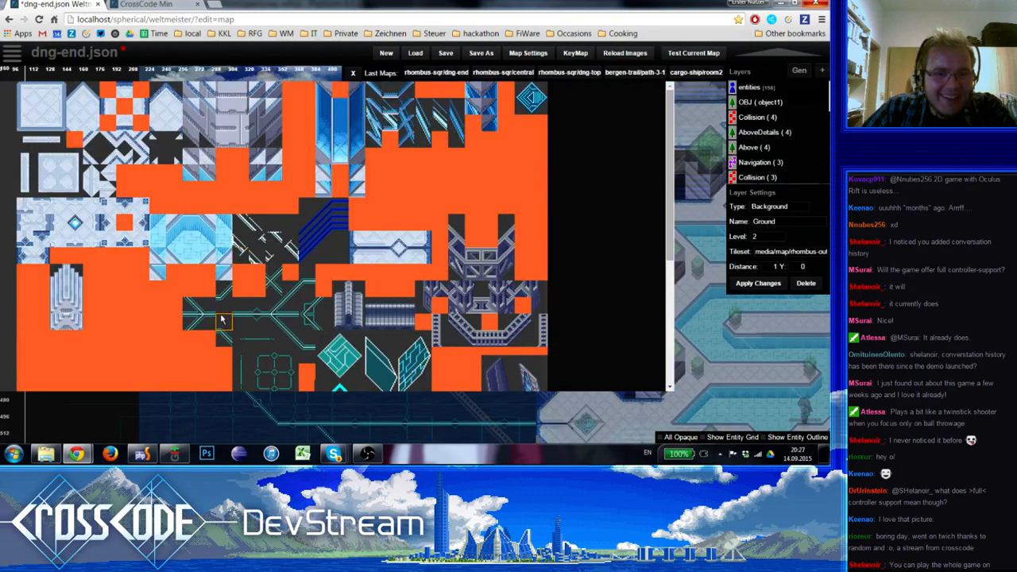
click(277, 306)
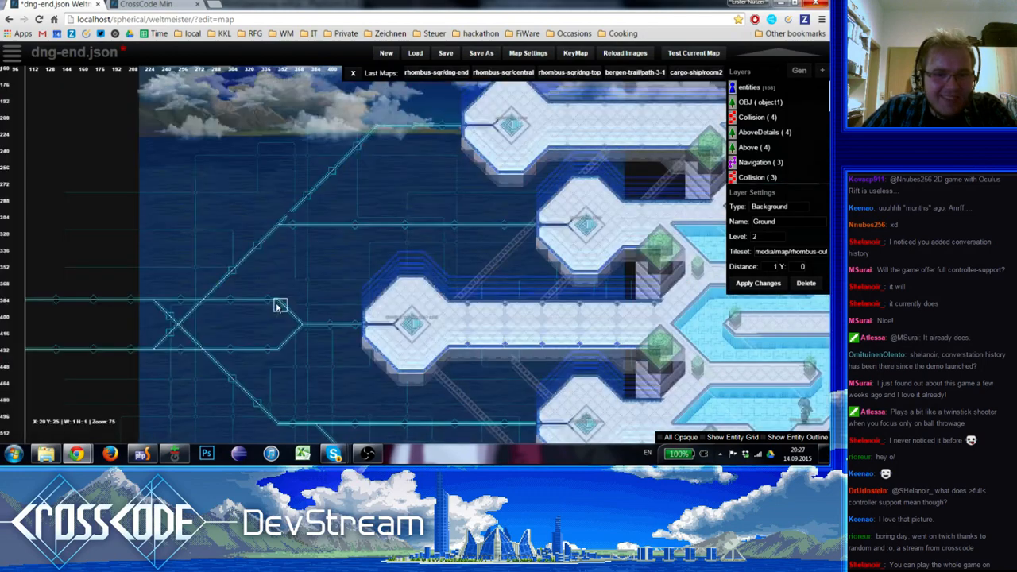
key(space)
click(271, 306)
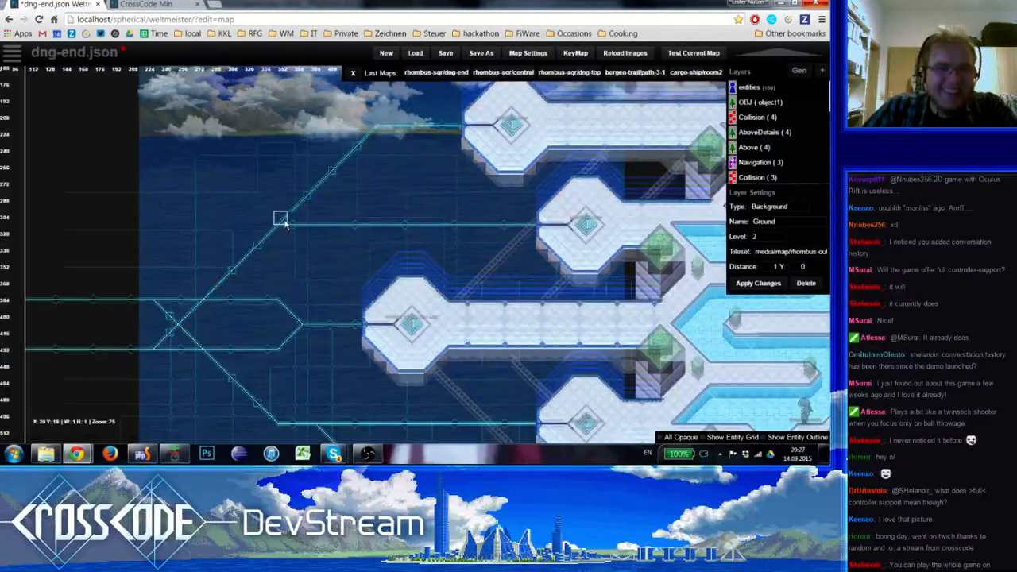
key(space)
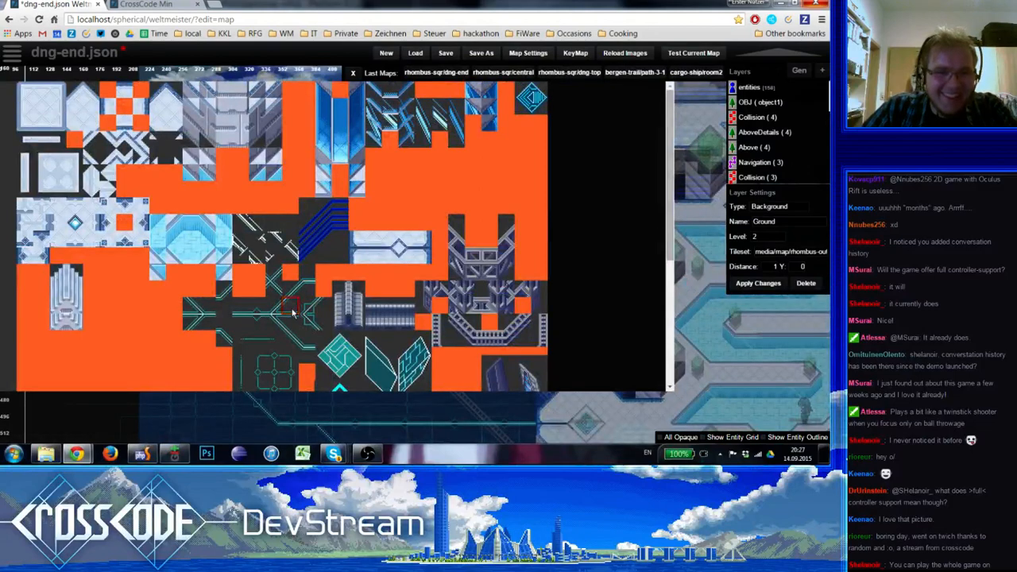
click(292, 312)
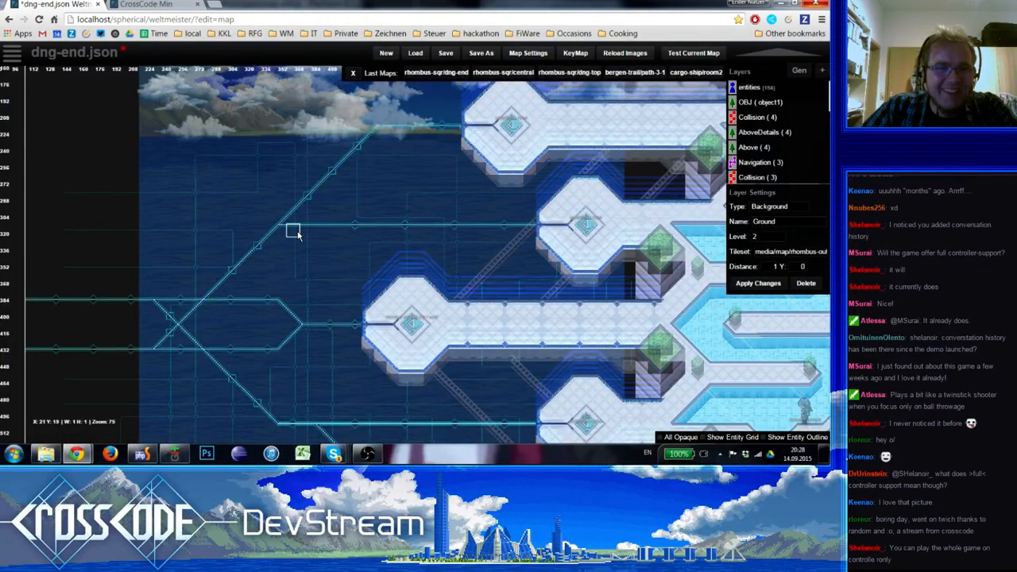
scroll(298, 231, up, 1)
key(space)
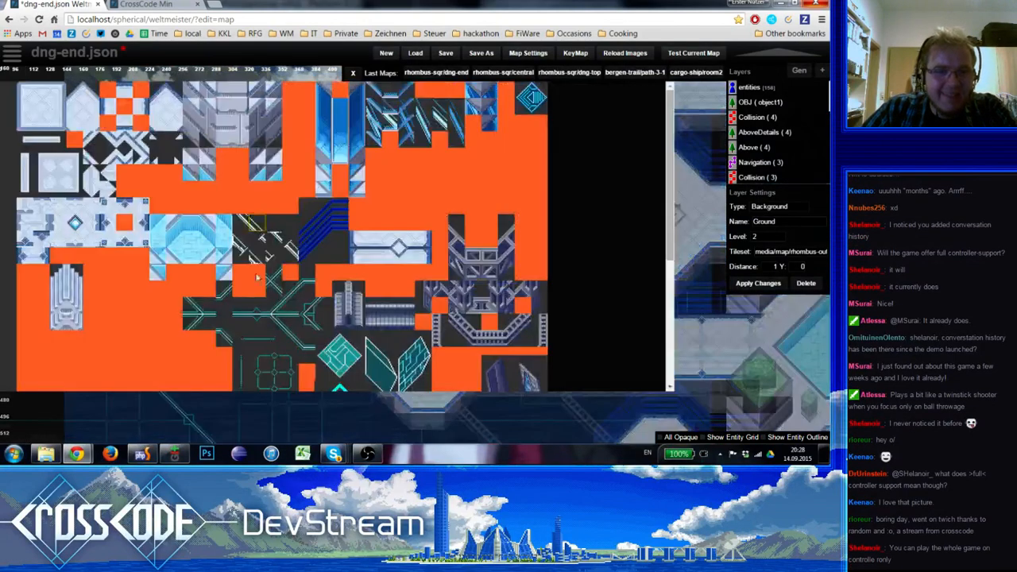
click(277, 347)
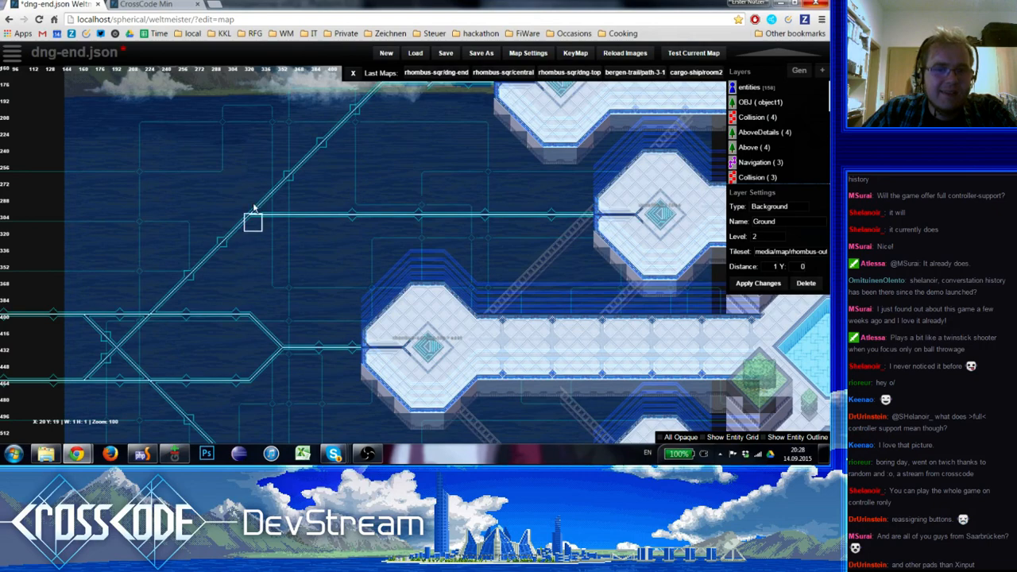
key(space)
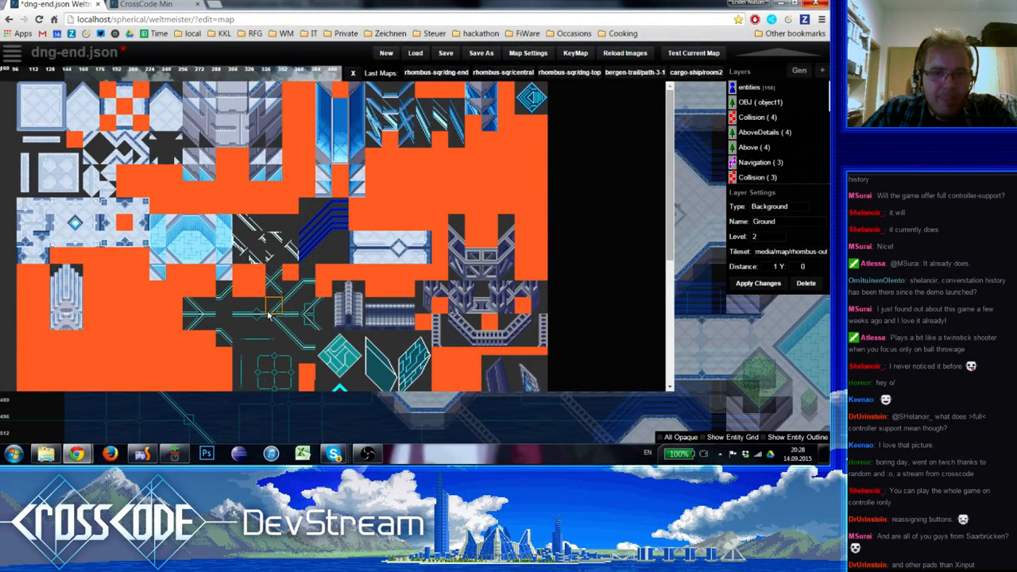
click(228, 296)
key(space)
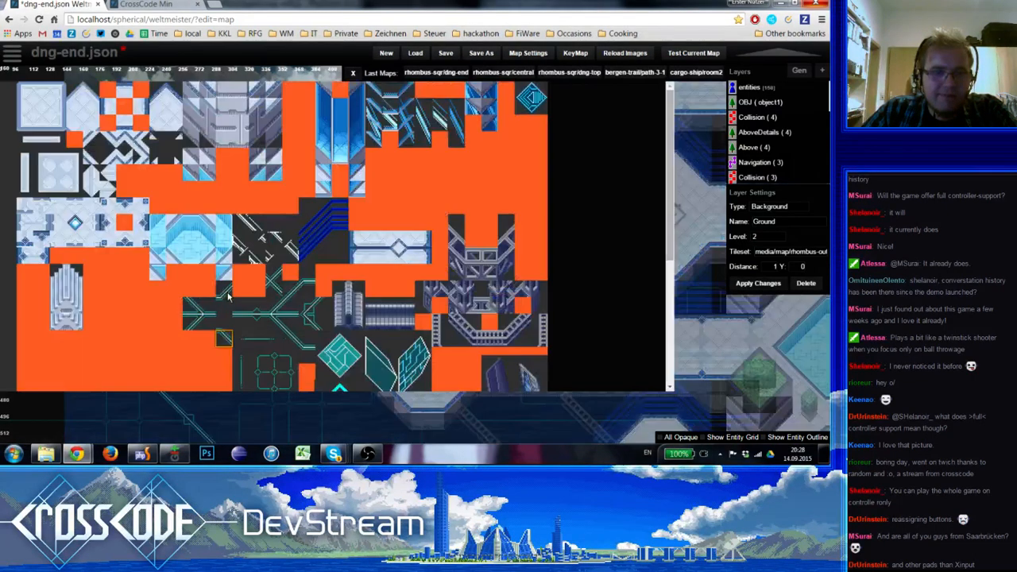
click(228, 296)
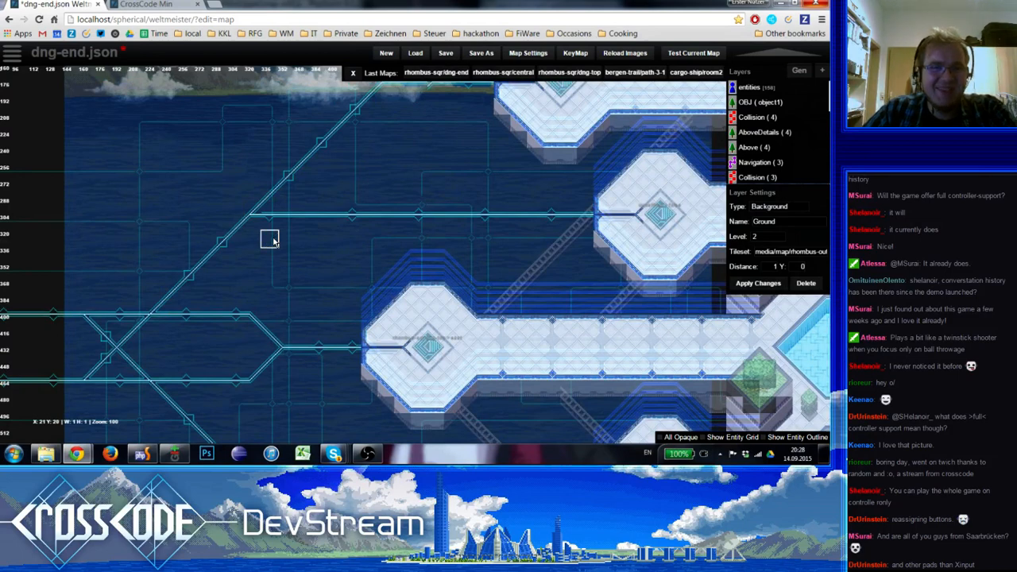
Undo the northern diagonal's shift and the junction patches
key(ctrl+z)
key(ctrl+z)
key(ctrl+z)
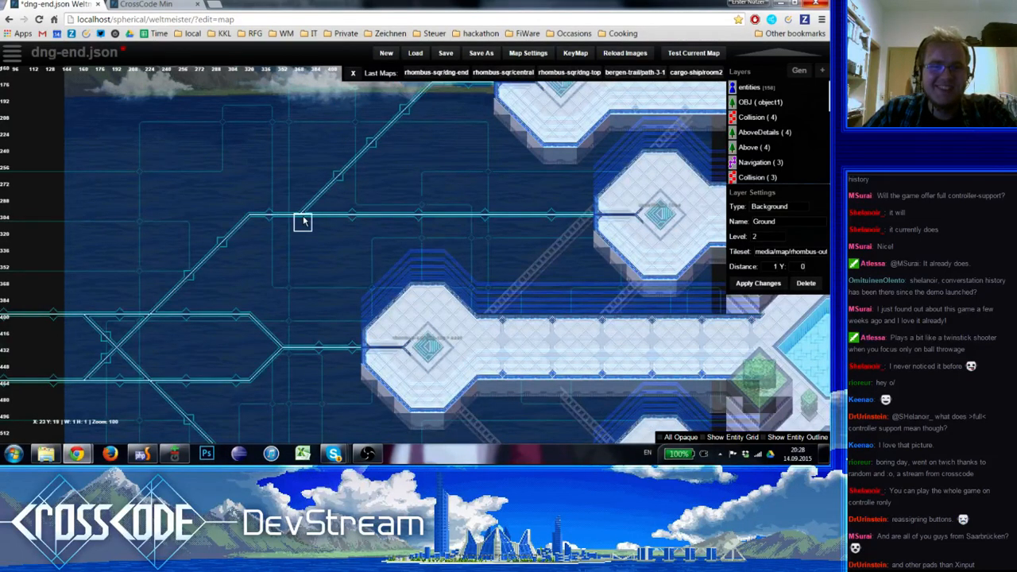
Move the northern diagonal circuit line, including its upper end, one tile west on the Ground layer
mouse_move(284, 222)
shift+mouse_down()
mouse_move(421, 114)
mouse_move(432, 89)
shift+mouse_up()
click(341, 161)
shift+click(286, 213)
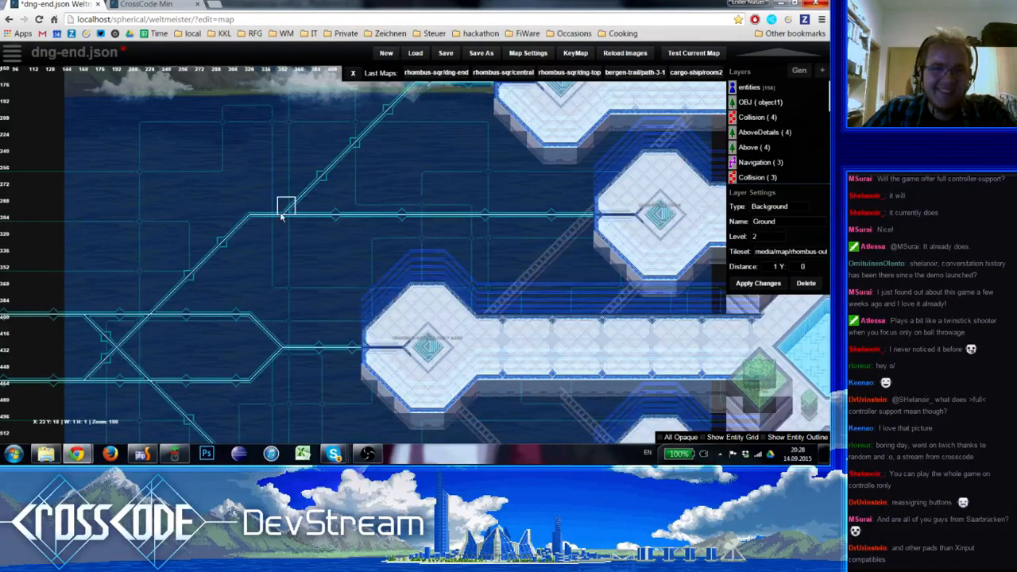
shift+drag(290, 212, 290, 212)
right_drag(290, 212, 434, 80)
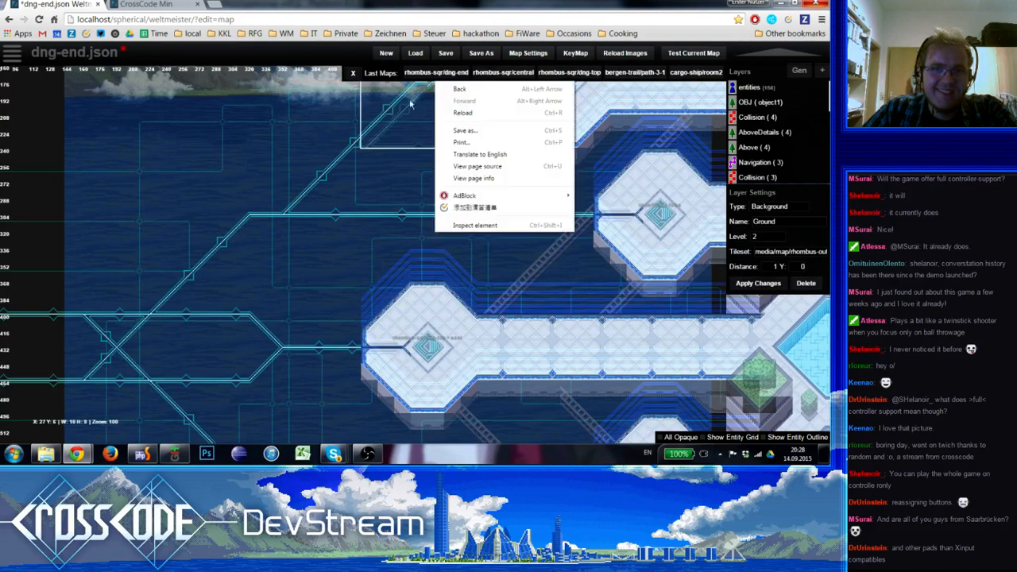
click(310, 134)
middle_drag(304, 235, 289, 271)
right_drag(260, 263, 260, 264)
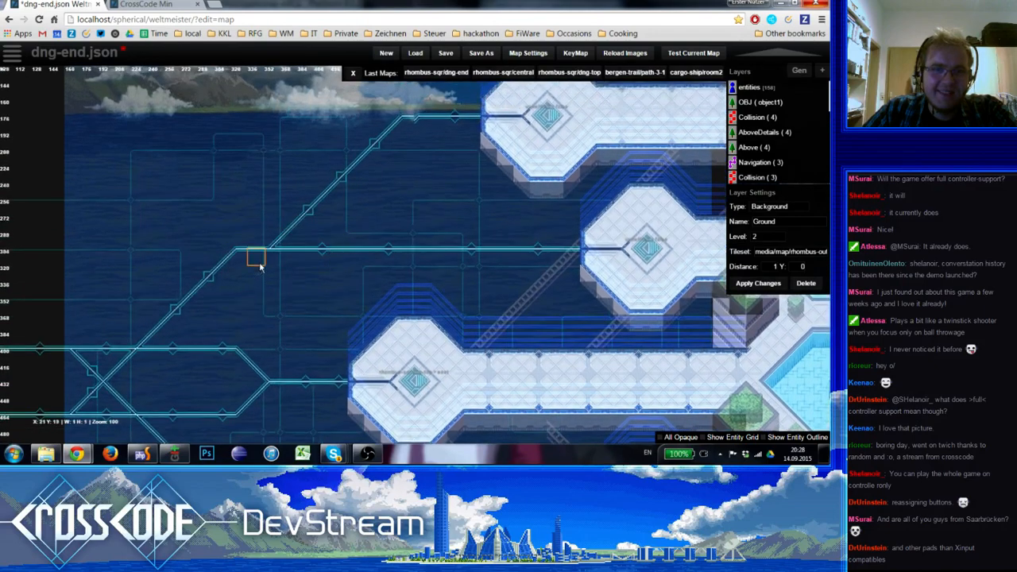
middle_drag(260, 263, 281, 266)
Tidy the node tiles on the short horizontal circuit line leading to the northernmost platform
right_drag(448, 116, 448, 128)
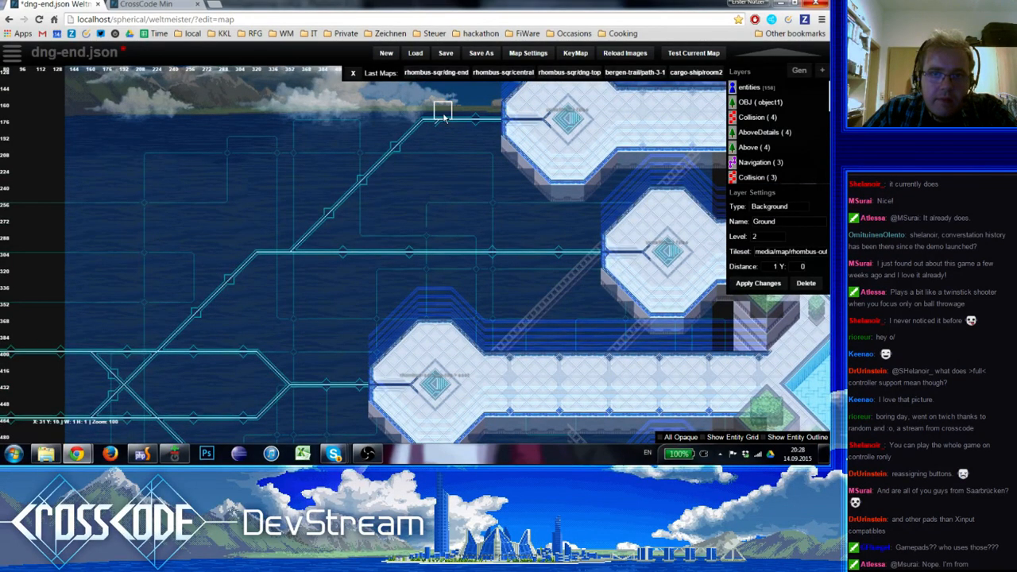
right_drag(476, 111, 475, 126)
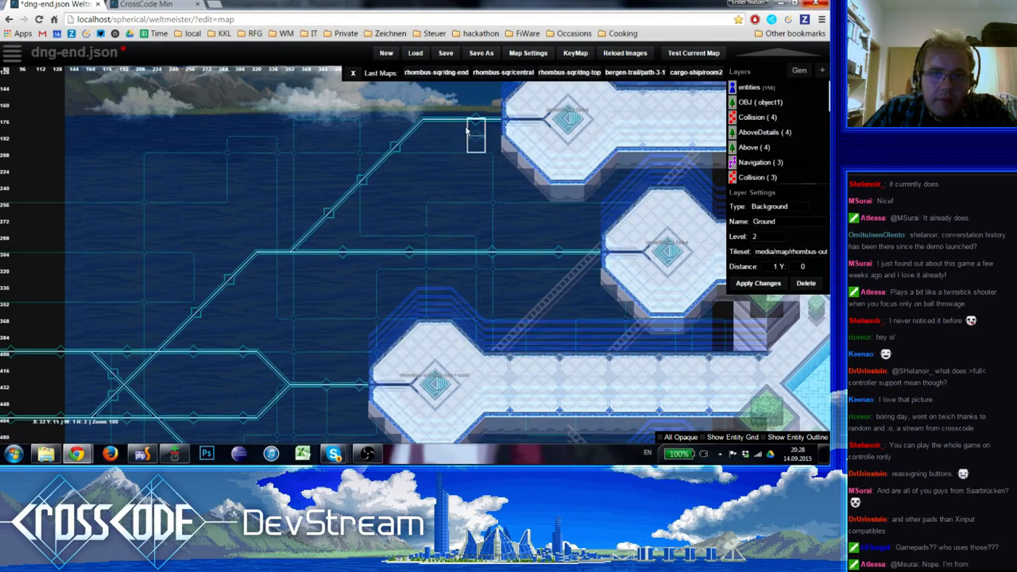
right_click(460, 143)
scroll(447, 164, down, 1)
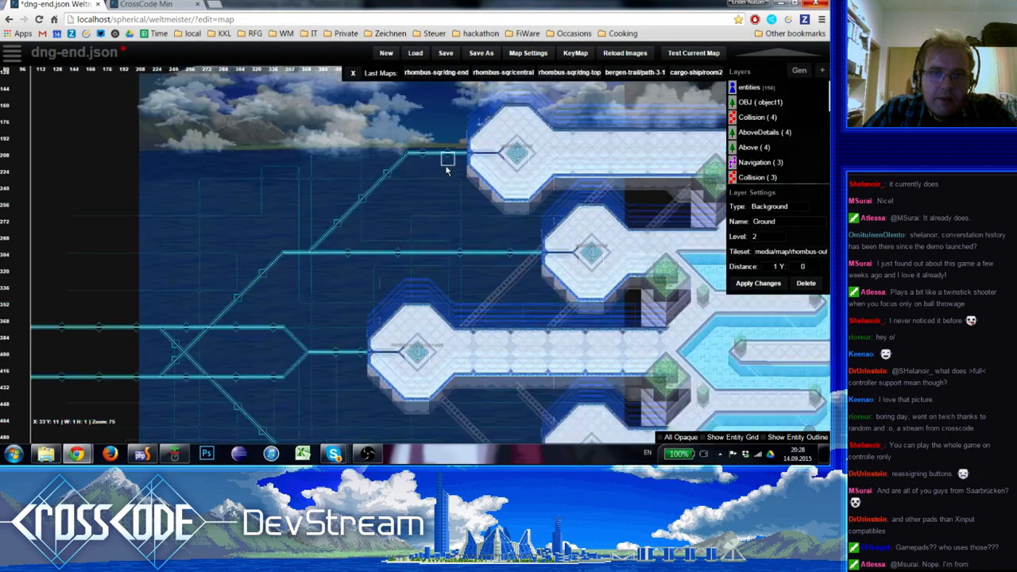
Move the southern diagonal circuit line one tile west on the Ground layer to mirror the northern one
mouse_move(326, 263)
middle_down()
mouse_move(341, 192)
mouse_move(341, 234)
mouse_move(298, 133)
middle_up()
mouse_move(284, 312)
right_down()
mouse_move(370, 422)
mouse_move(391, 422)
right_up()
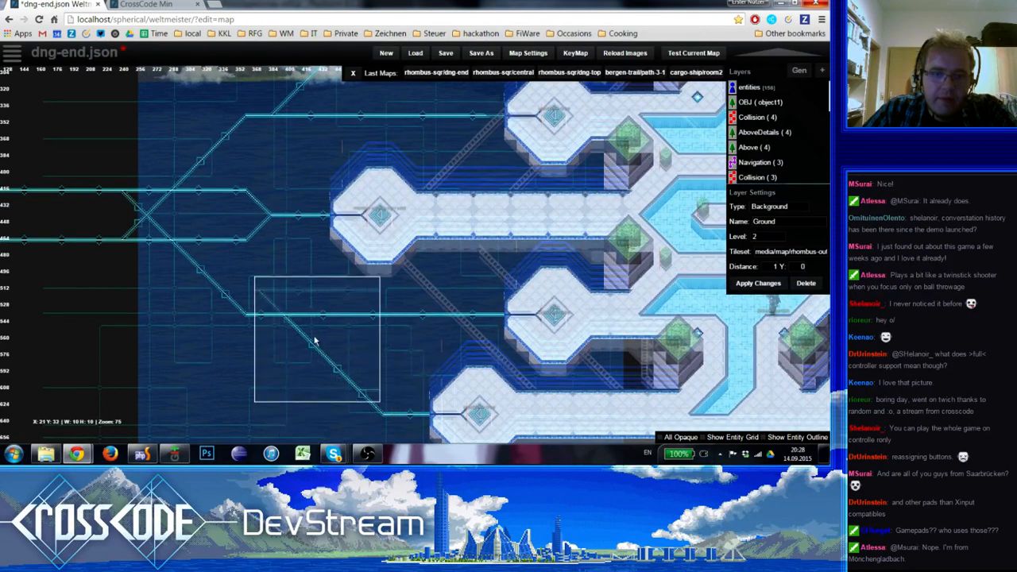
click(323, 365)
right_click(306, 331)
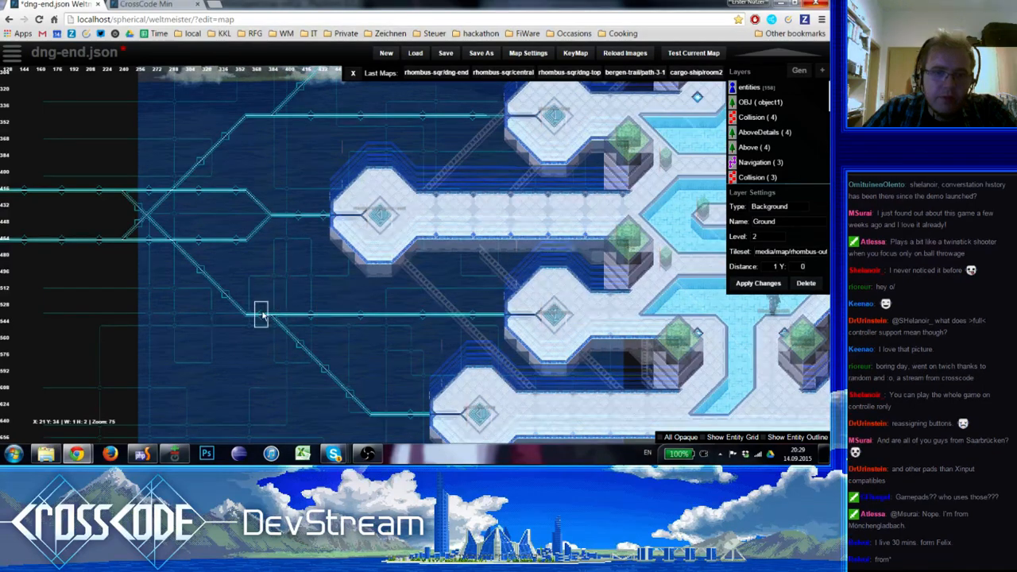
right_drag(312, 398, 261, 461)
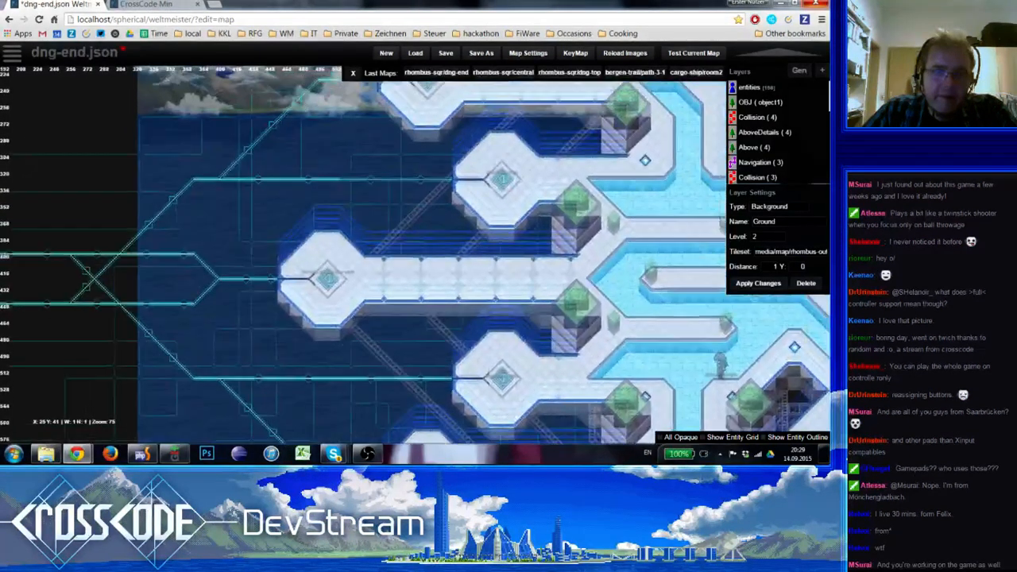
right_drag(271, 357, 259, 424)
Look over the reworked northern and southern circuit lines beside the western platforms, and save the map
shift+drag(312, 164, 350, 139)
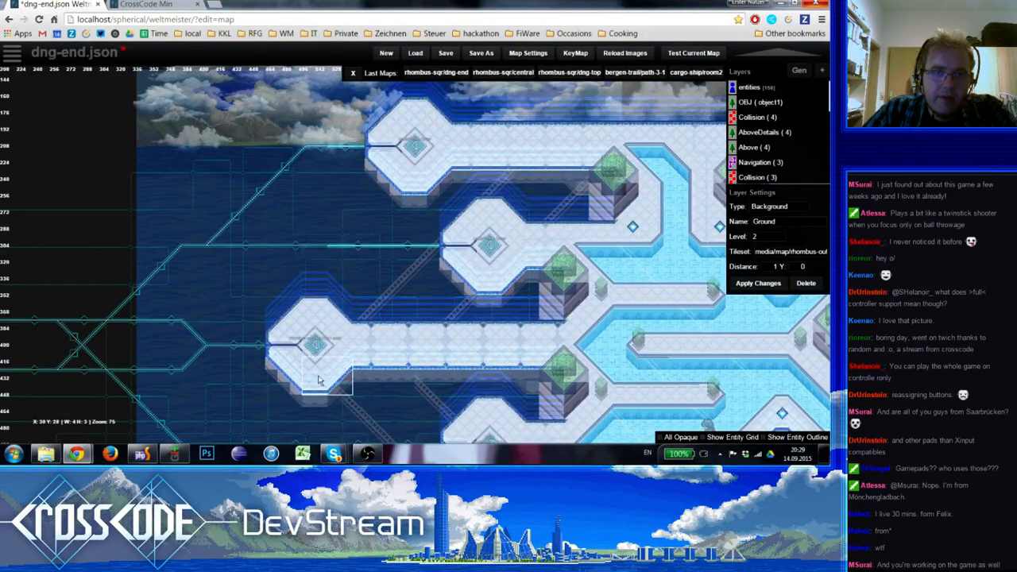
right_drag(321, 380, 284, 123)
shift+click(273, 225)
right_drag(272, 224, 352, 363)
mouse_move(250, 302)
right_down()
mouse_move(290, 348)
mouse_move(281, 355)
right_up()
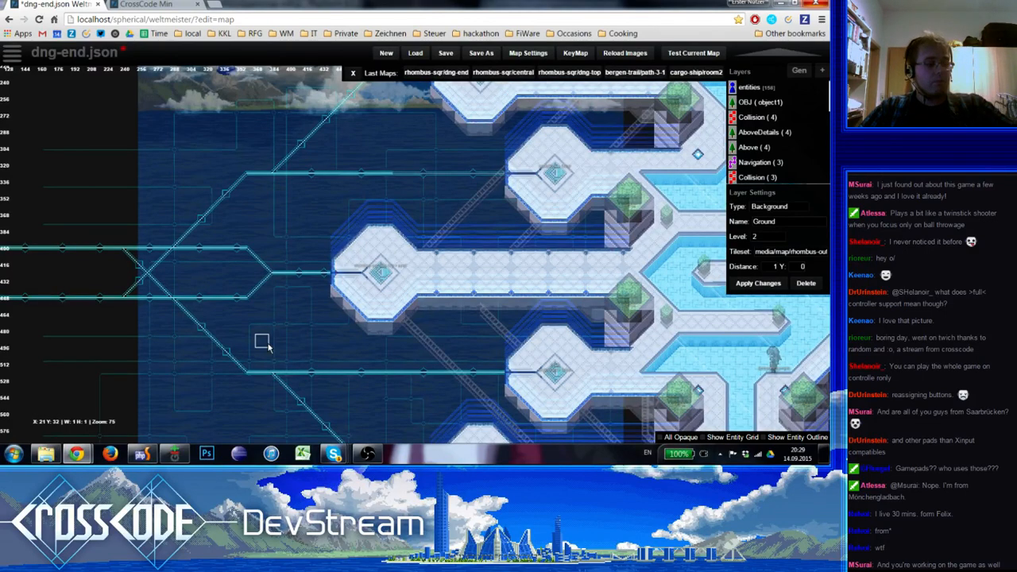
scroll(380, 270, up, 1)
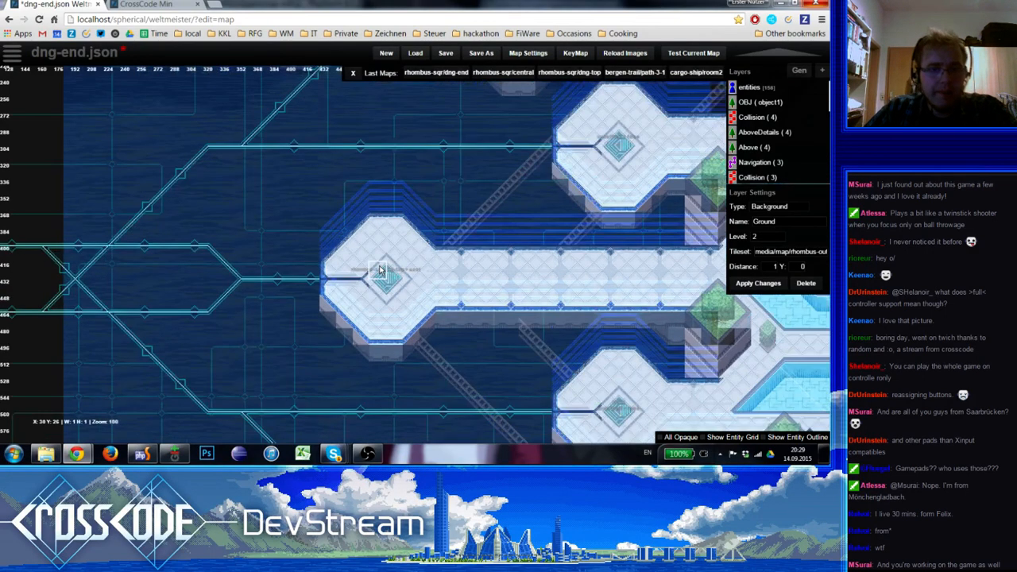
scroll(322, 284, down, 2)
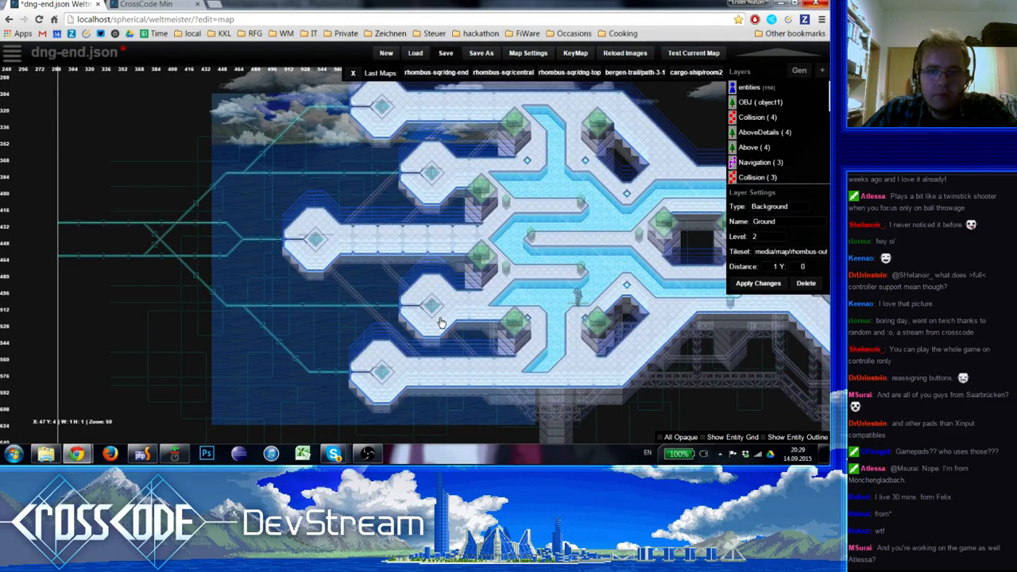
Duplicate the Interpolate Position step in the 7-step player action of the CrossCentral teleporter's block event
scroll(441, 322, up, 2)
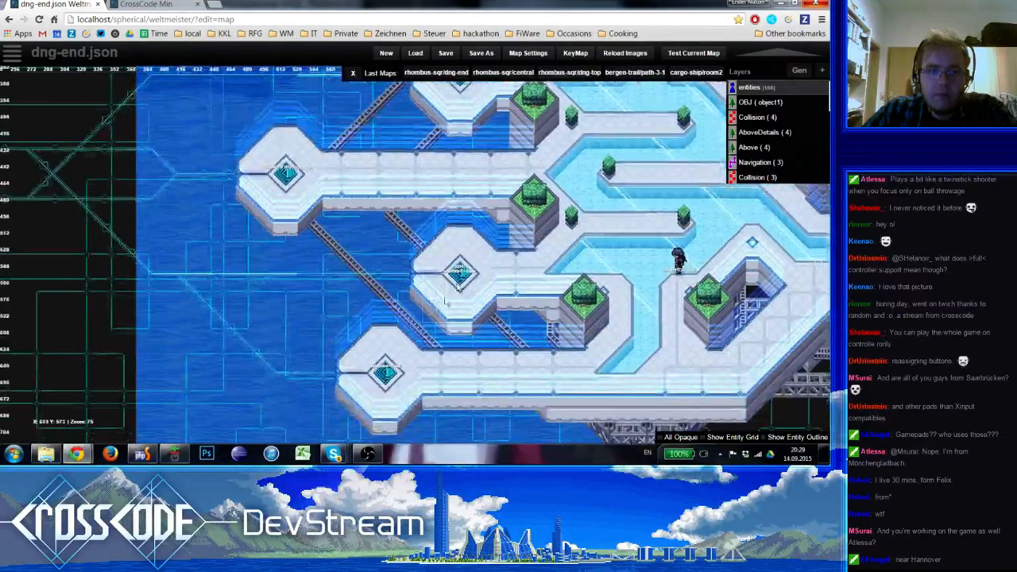
click(460, 273)
click(706, 327)
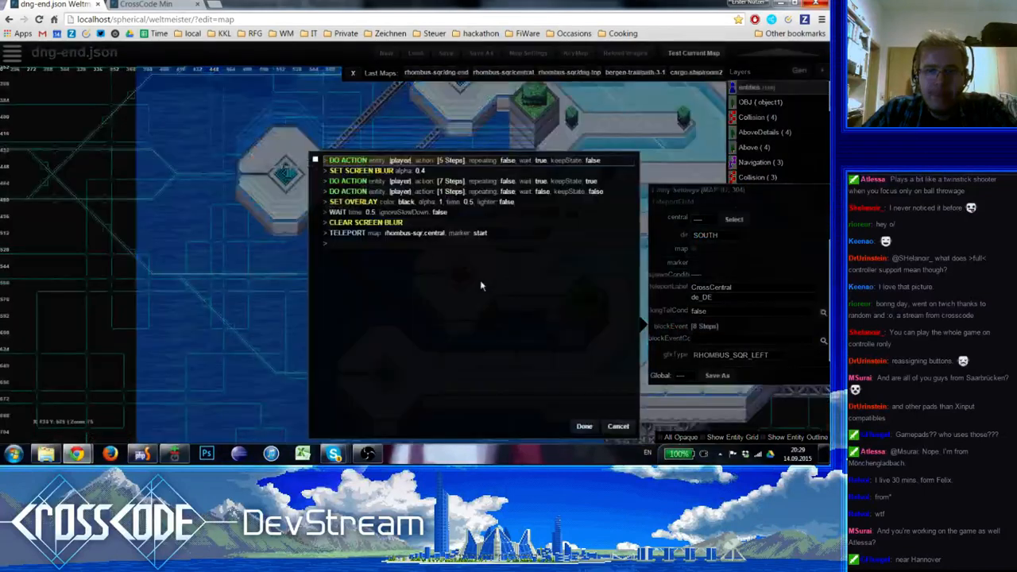
click(385, 188)
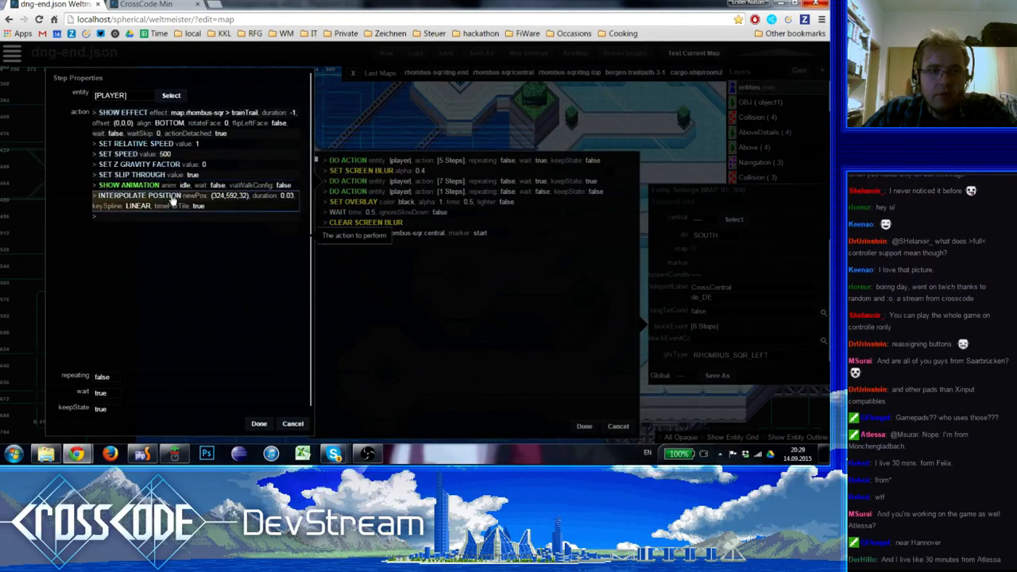
key(ctrl+v)
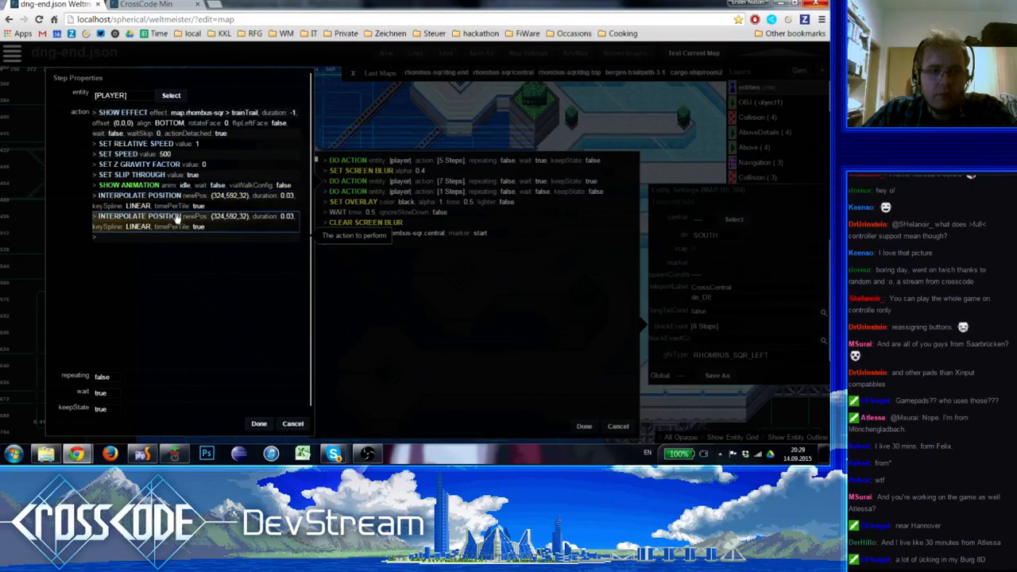
Set the duplicated Interpolate Position step's new position to X 168, Y 432 on level 3 and apply the player action
click(178, 218)
click(372, 209)
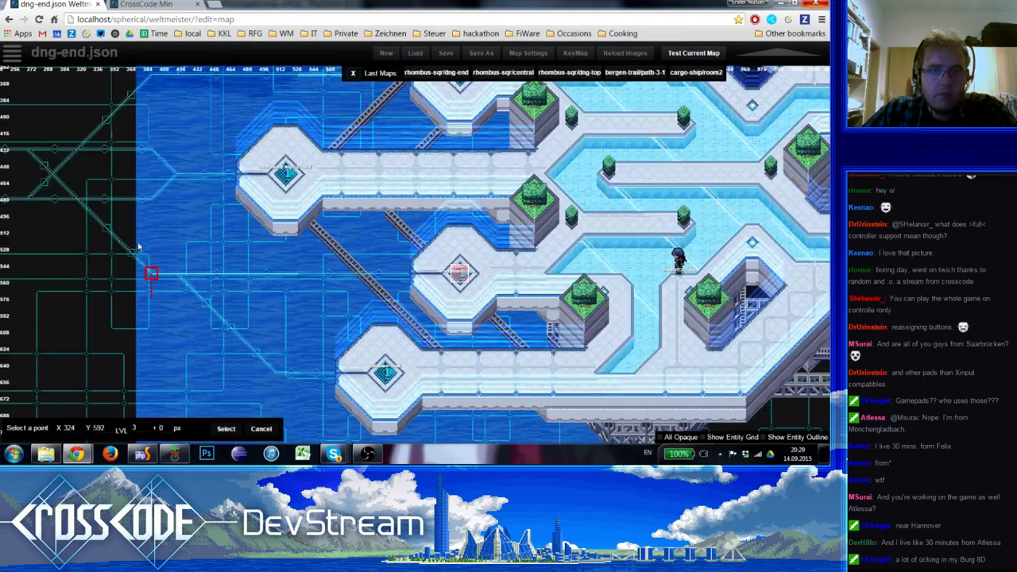
scroll(143, 253, up, 2)
click(119, 158)
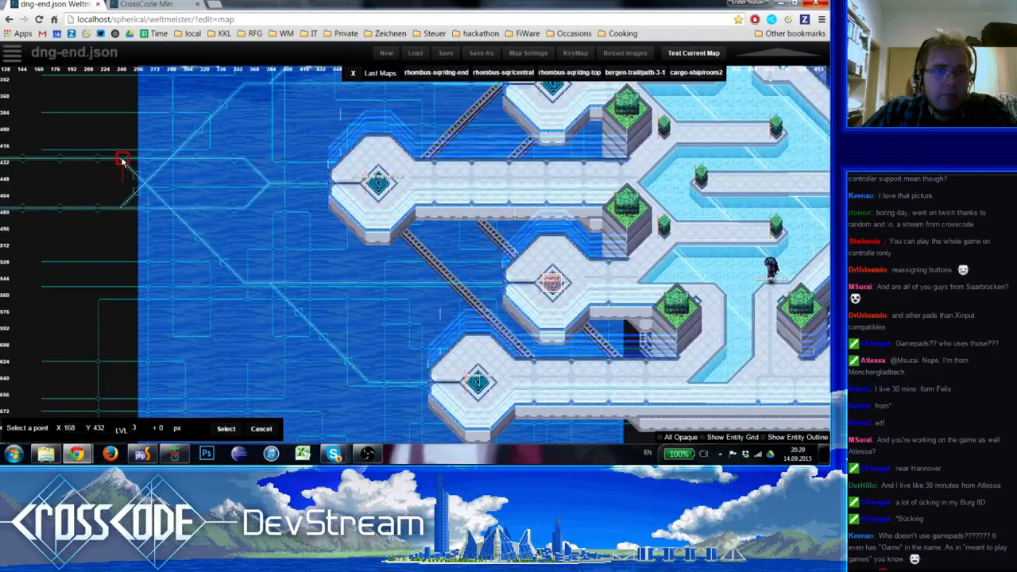
click(135, 177)
click(441, 279)
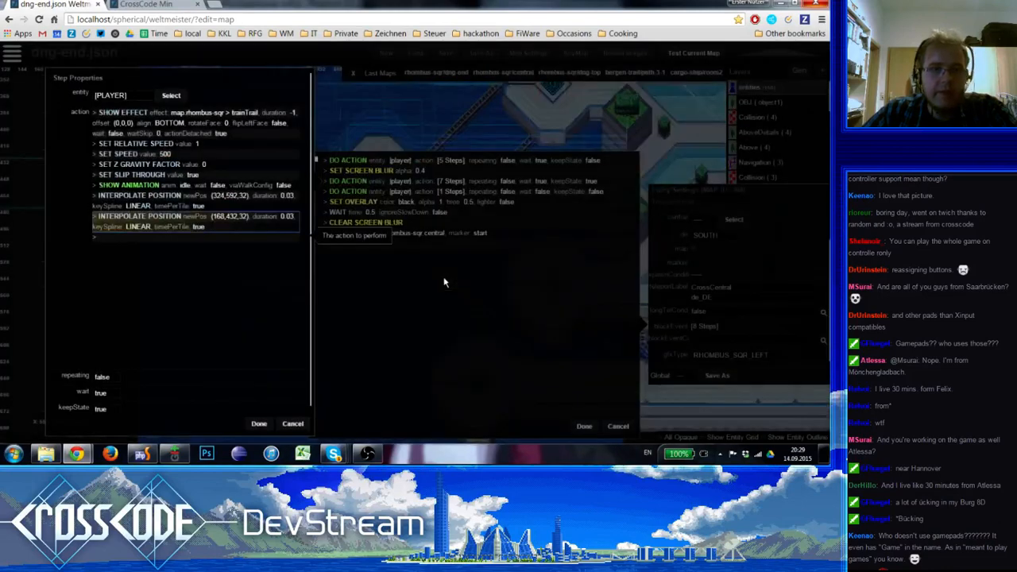
click(256, 425)
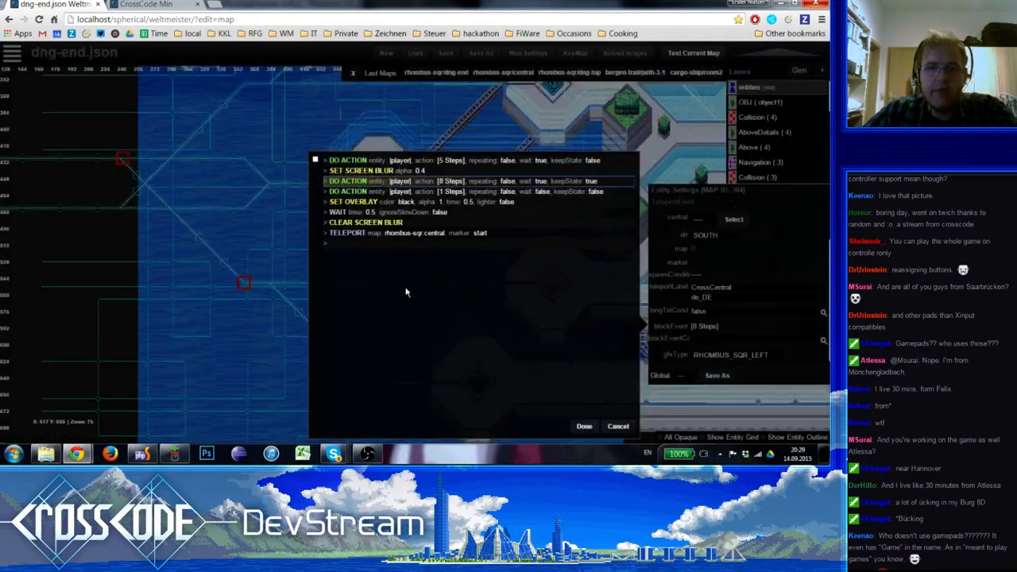
Inspect the target settings of the Move To Point step in the one-step player action
double_click(441, 191)
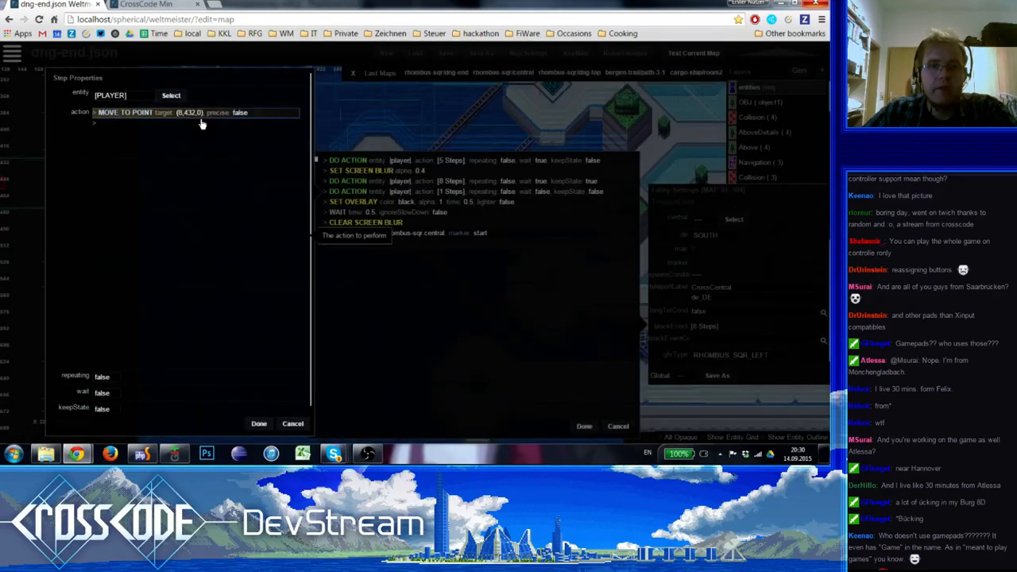
click(202, 124)
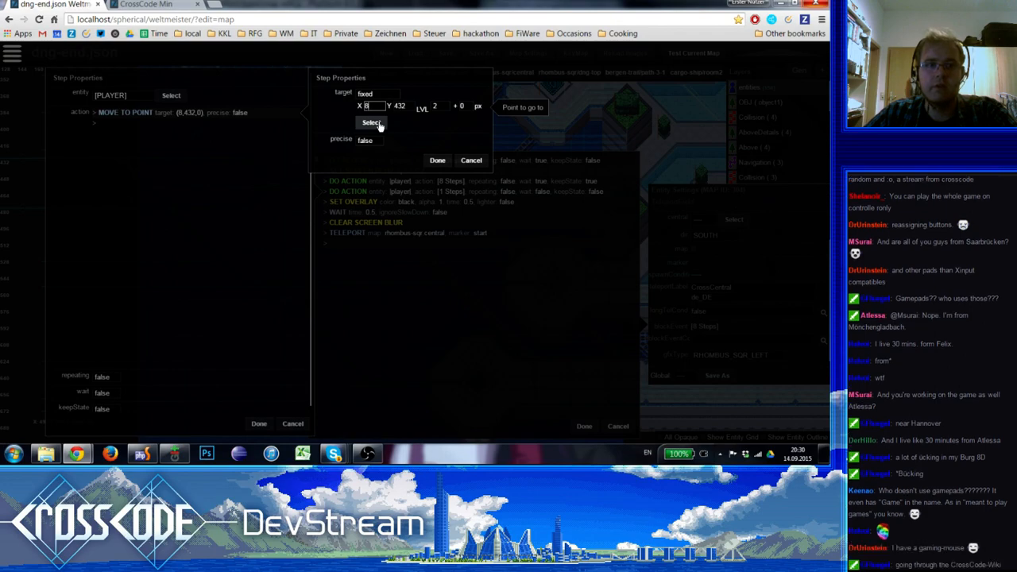
click(379, 123)
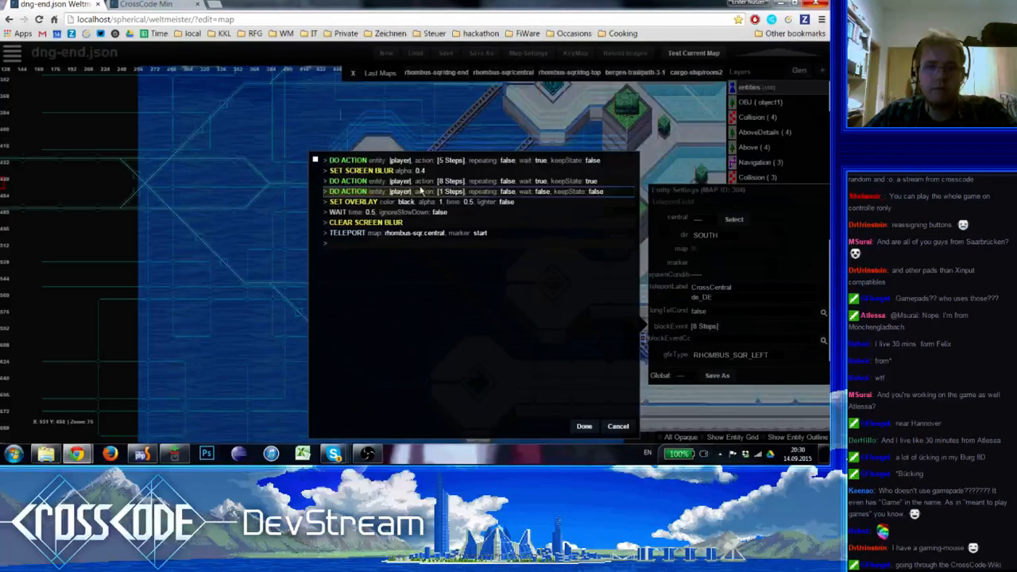
Set the first Interpolate Position step in the 8-step player action to level 2 with new position X 324, Y 560
click(418, 184)
click(156, 199)
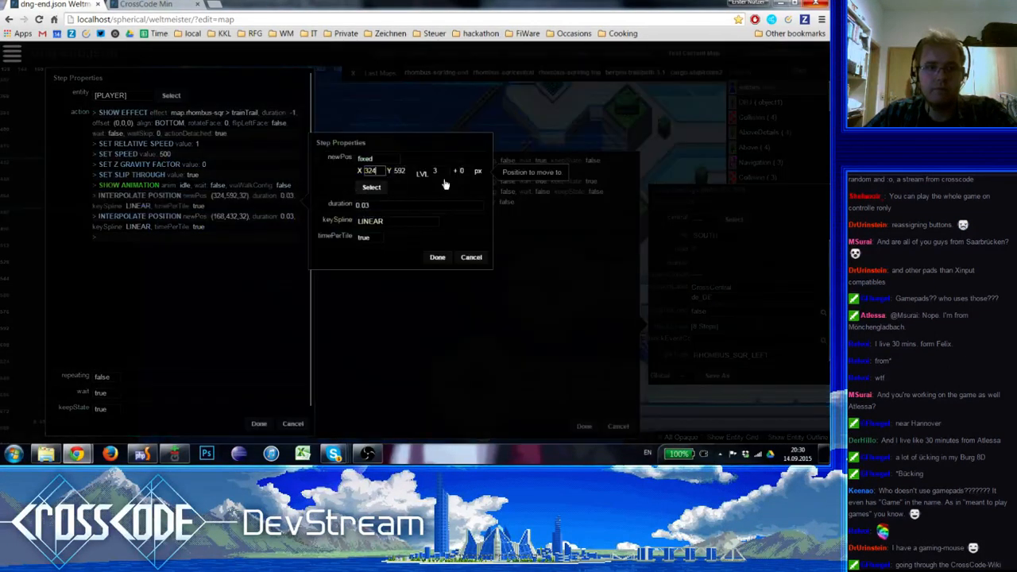
click(441, 171)
click(441, 189)
click(360, 188)
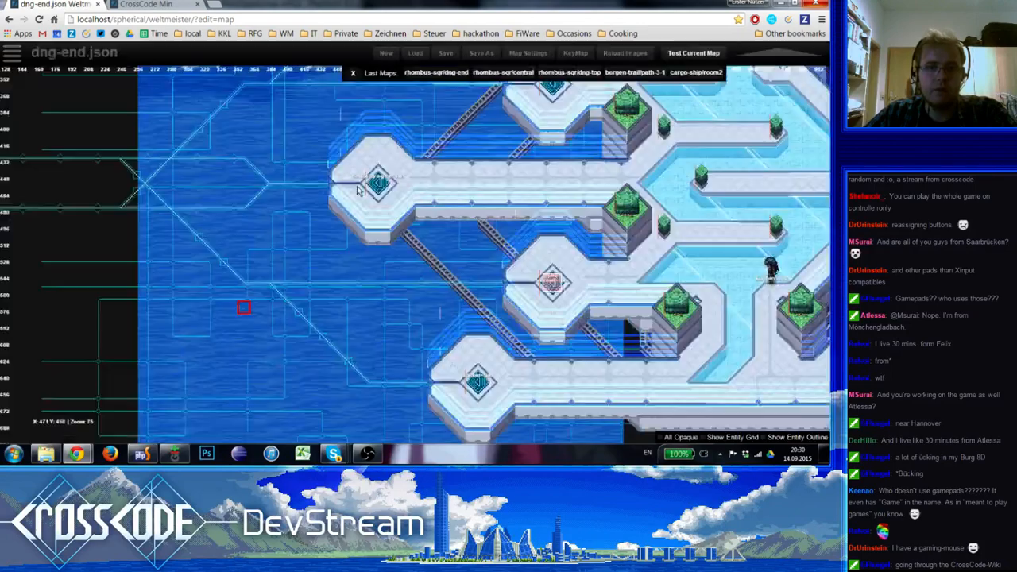
click(244, 283)
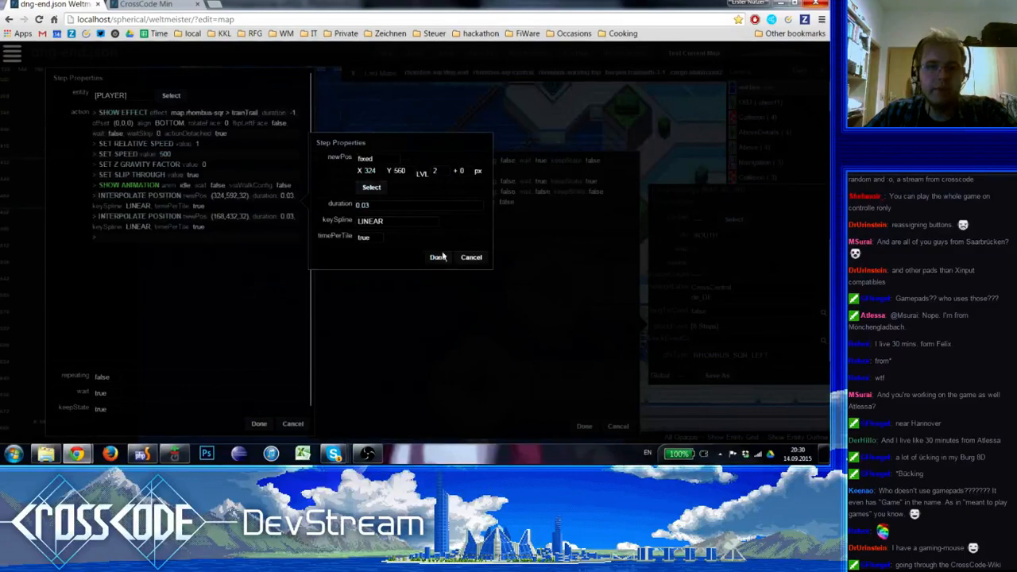
click(439, 257)
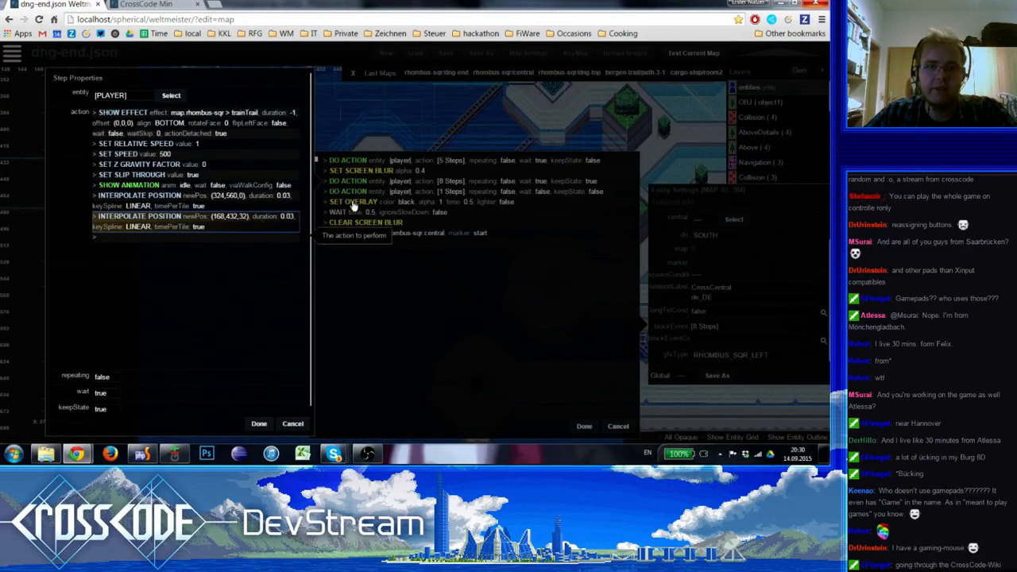
Set the second Interpolate Position step's new position to X 168, Y 400 on level 2 and apply the player action
key(Return)
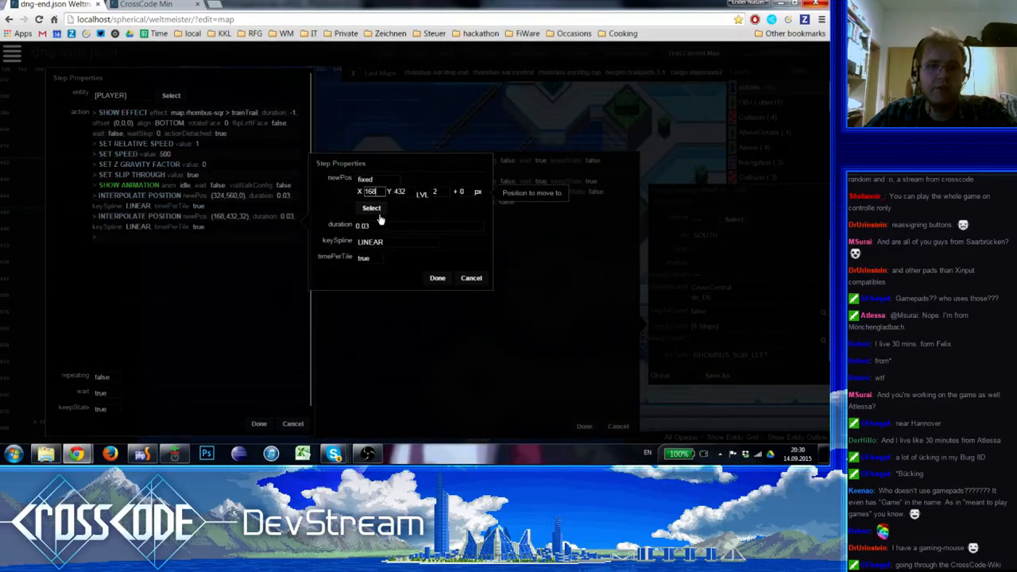
click(378, 213)
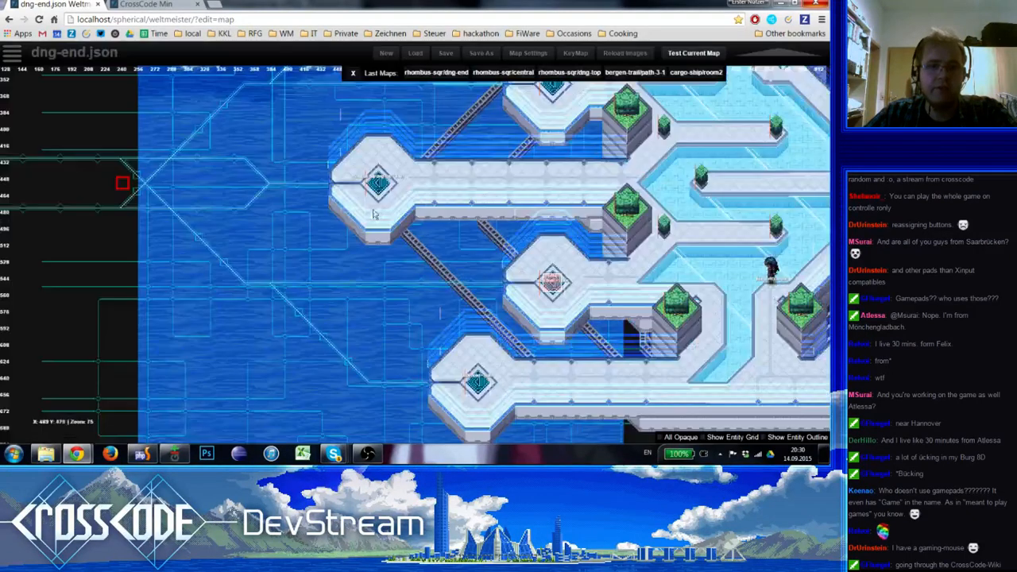
click(124, 160)
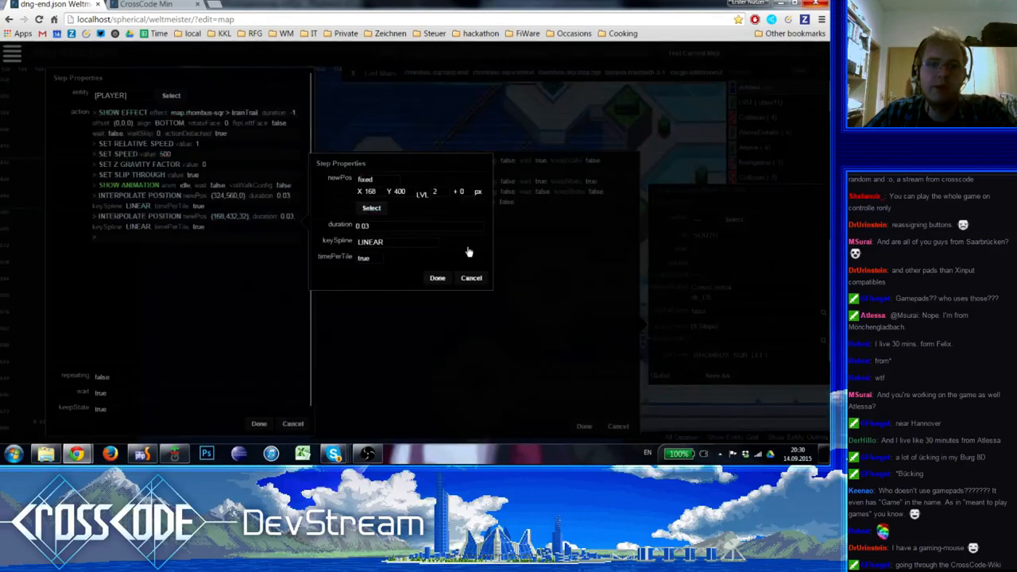
click(438, 281)
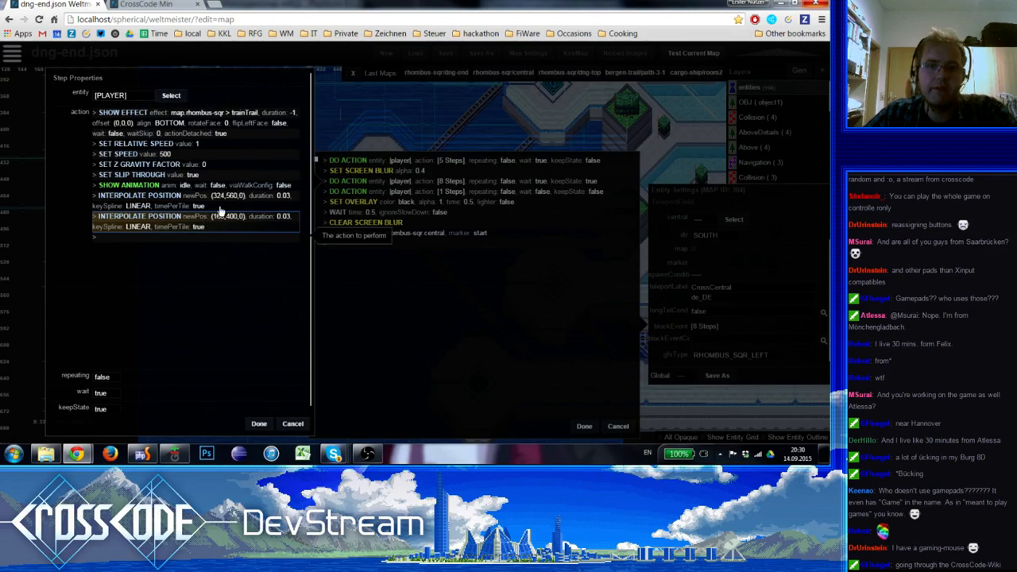
click(259, 424)
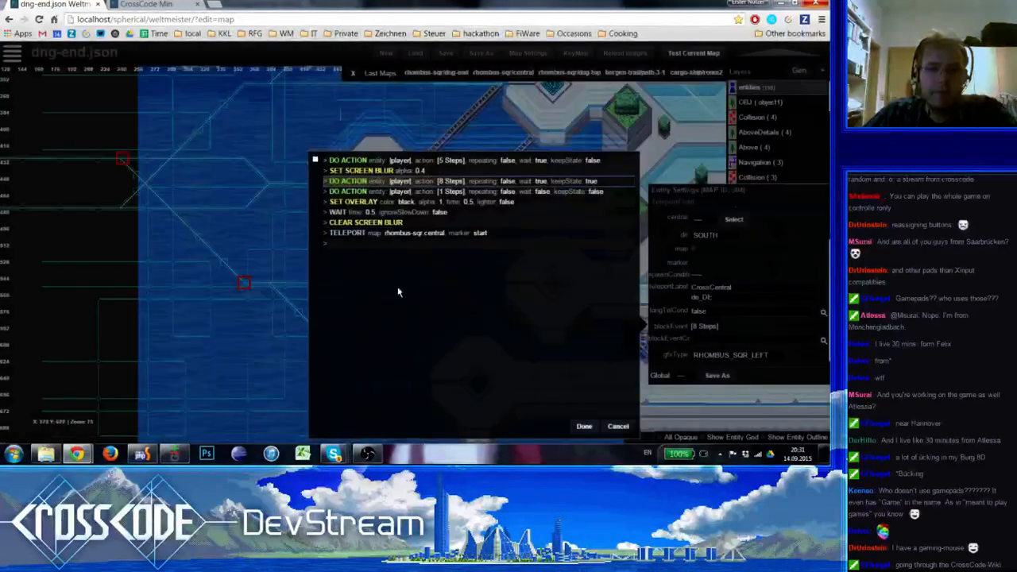
Replace the Move To Point step in the one-step player action with a pasted copy of the Interpolate Position step
double_click(437, 193)
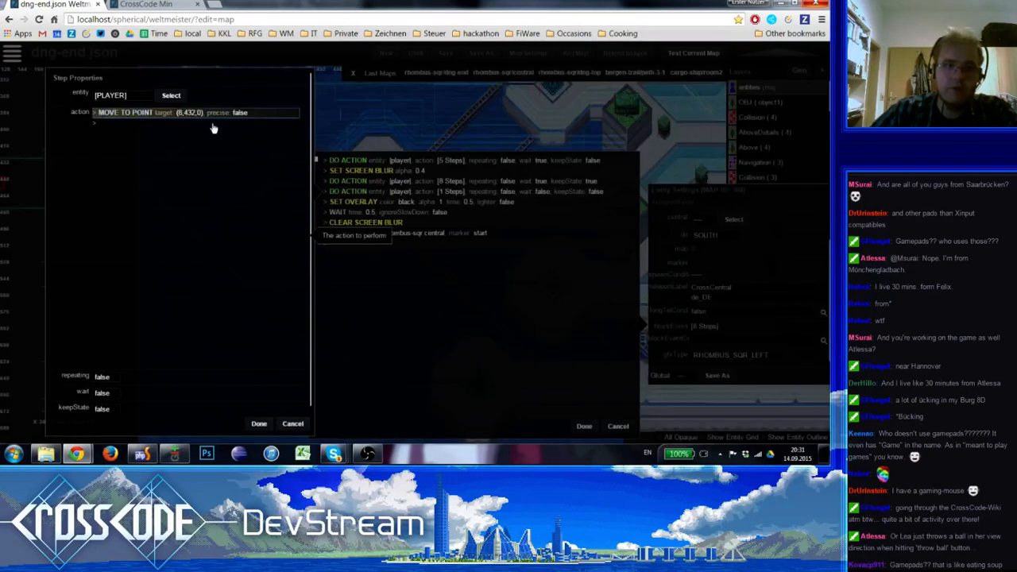
key(ctrl+v)
key(Delete)
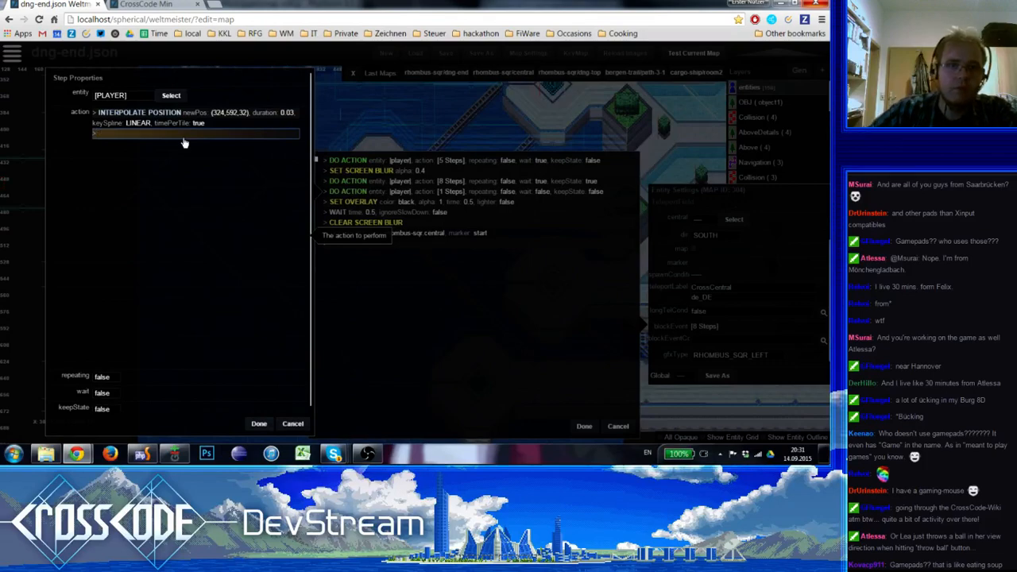
Set the pasted step's position to the upper horizontal circuit line's west end, about X 0, Y 400 on level 2, and save the map
double_click(183, 117)
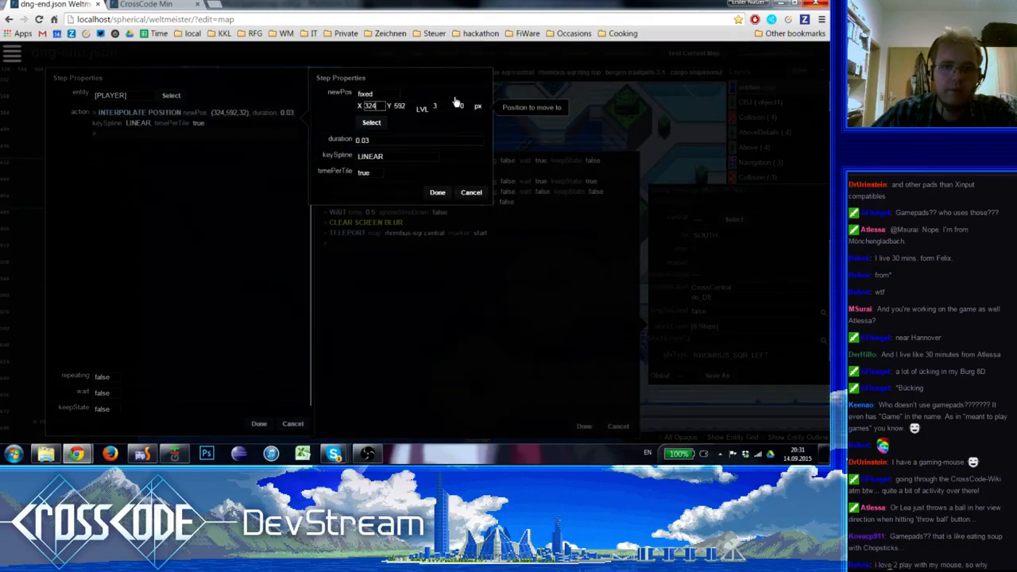
click(438, 106)
click(440, 130)
click(374, 124)
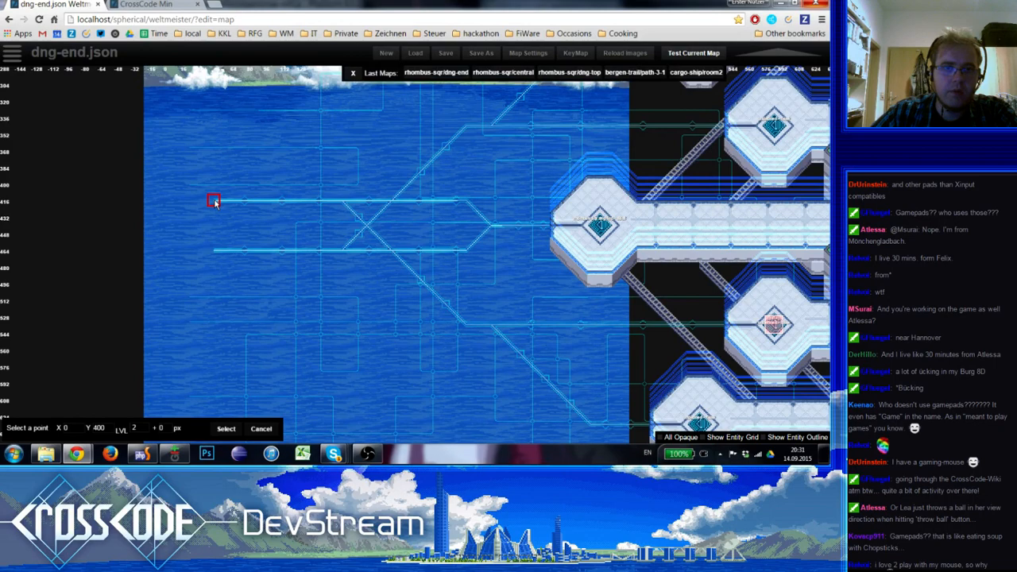
click(214, 201)
click(259, 425)
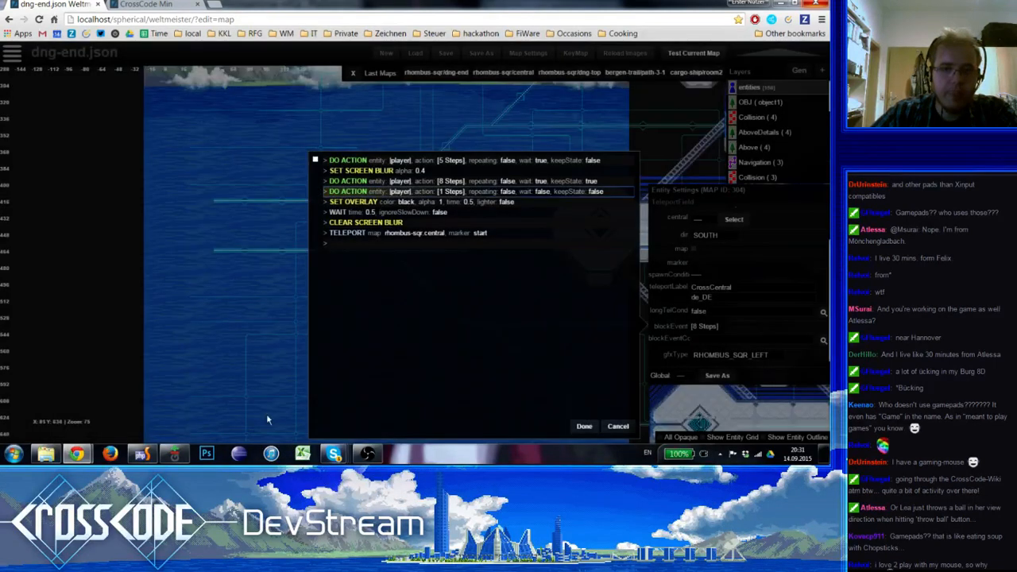
click(584, 426)
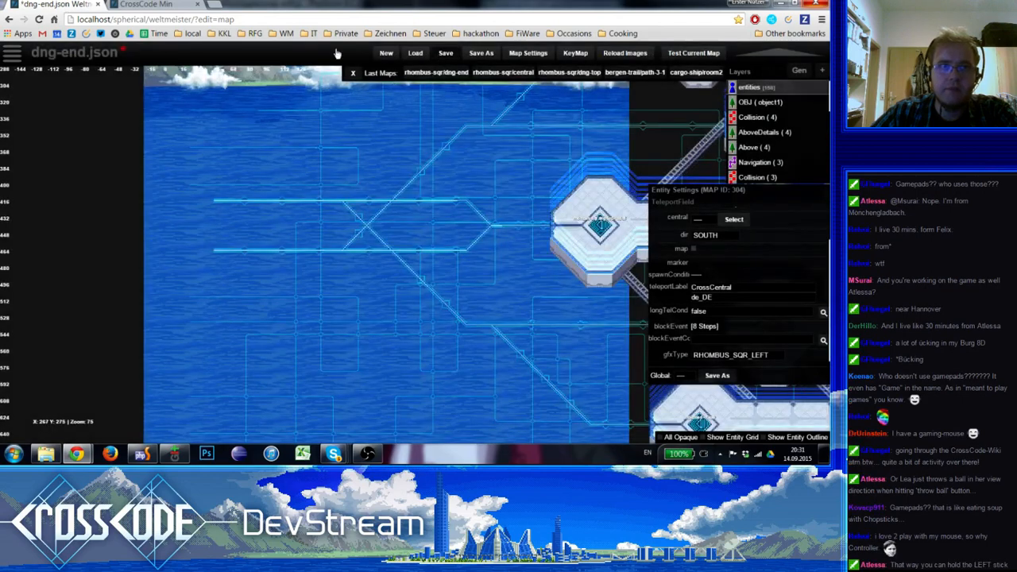
key(ctrl+s)
Switch to the running game, reload it and load the saved game in slot 12
click(142, 5)
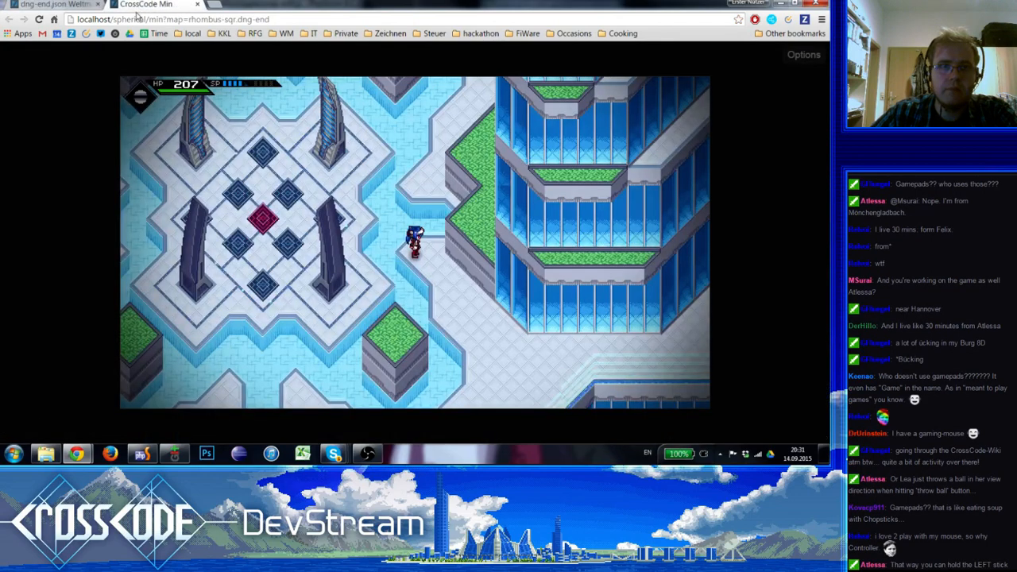
click(38, 19)
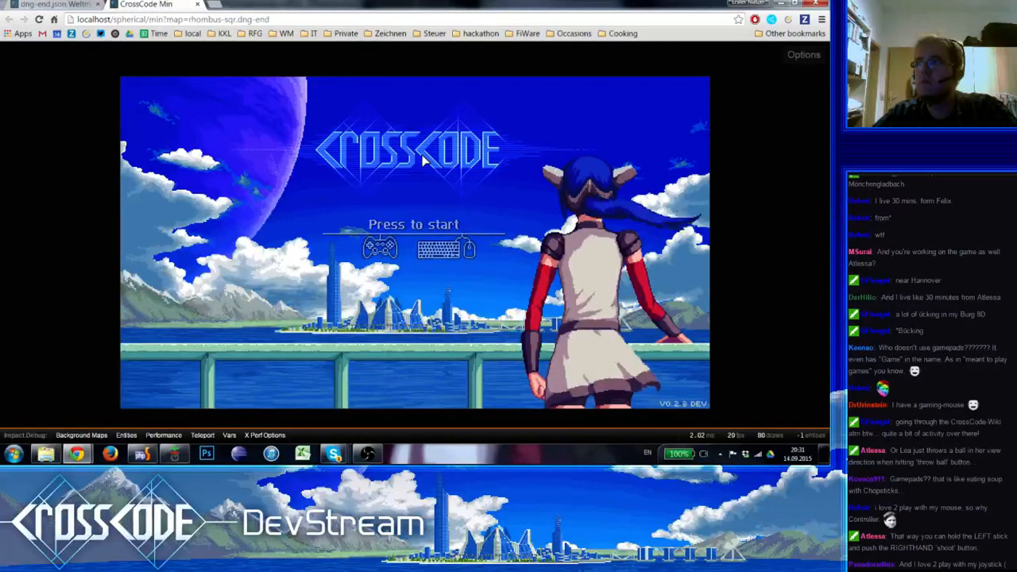
click(425, 162)
click(224, 362)
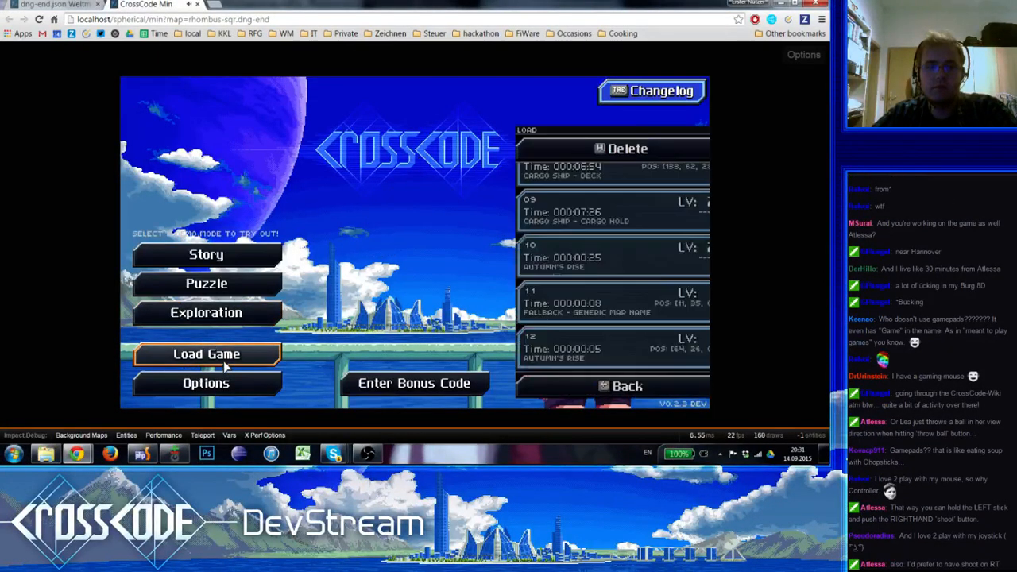
click(583, 355)
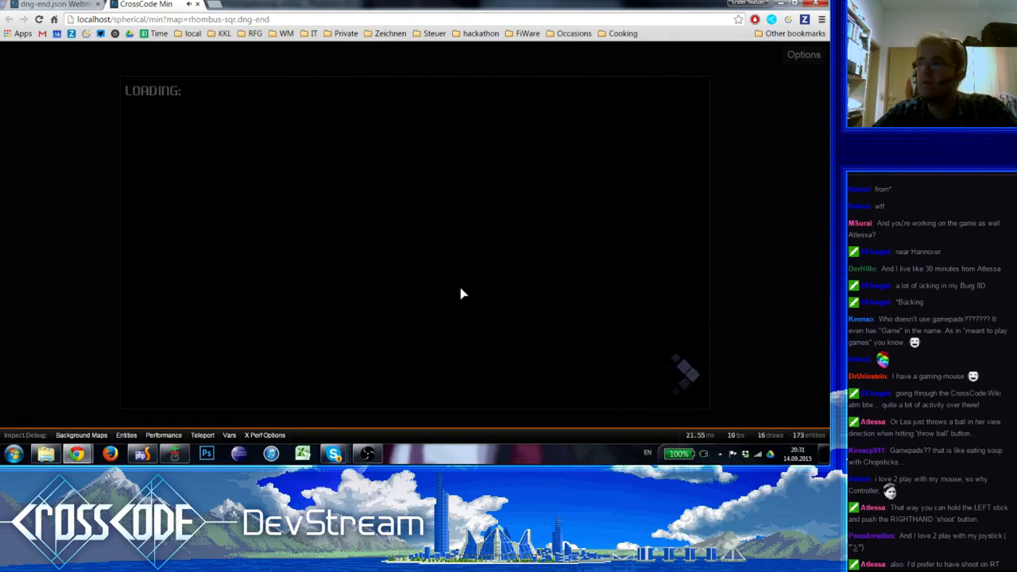
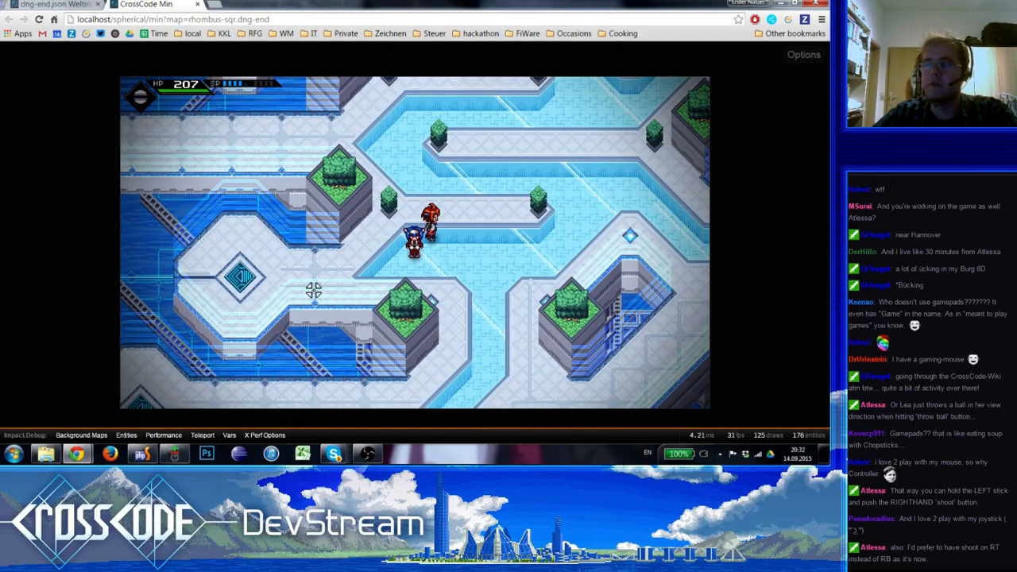
Walk the player onto the CrossCentral teleporter in the running game and watch the travel sequence
key(a)
key(s)
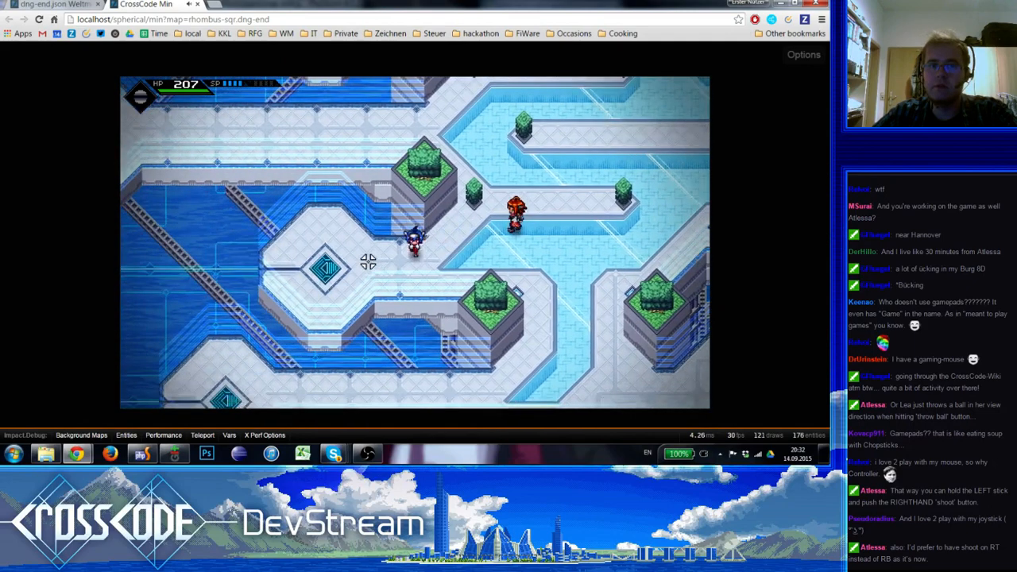
key(a)
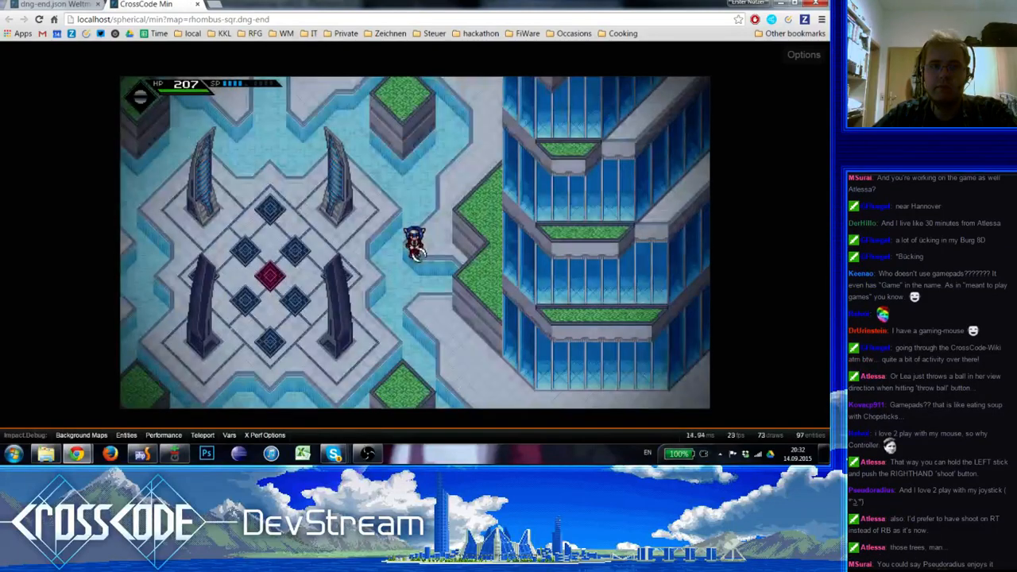
Return to the map editor and inspect the settings of the off4 teleport field and the westernmost teleport field
key(ctrl+Tab)
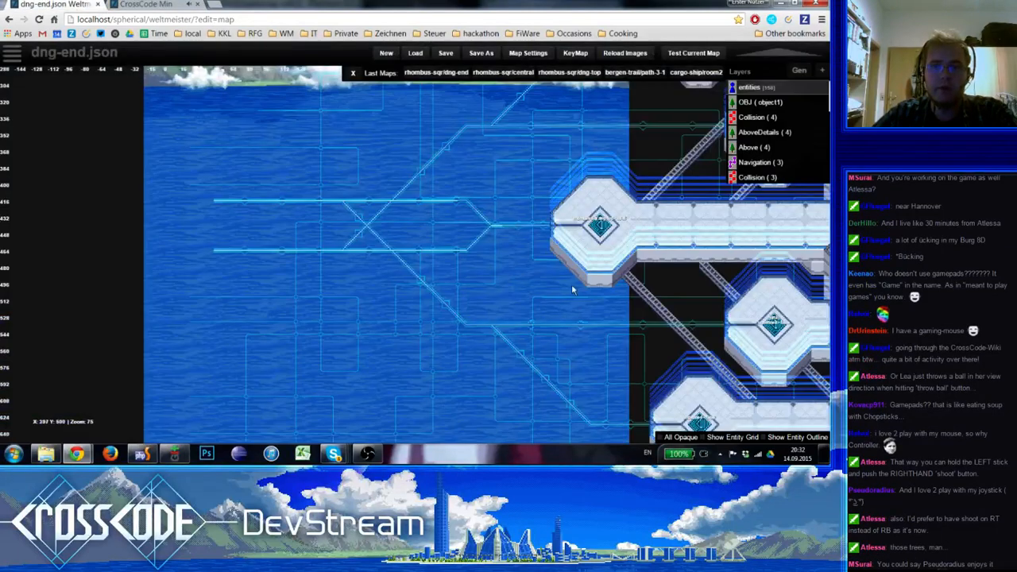
right_drag(571, 285, 198, 267)
click(442, 307)
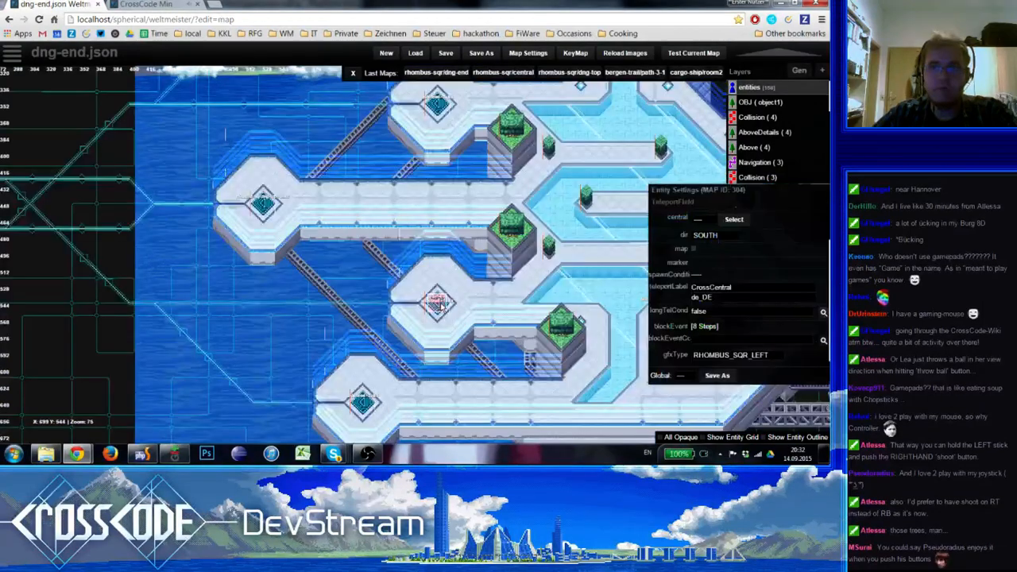
scroll(699, 246, up, 1)
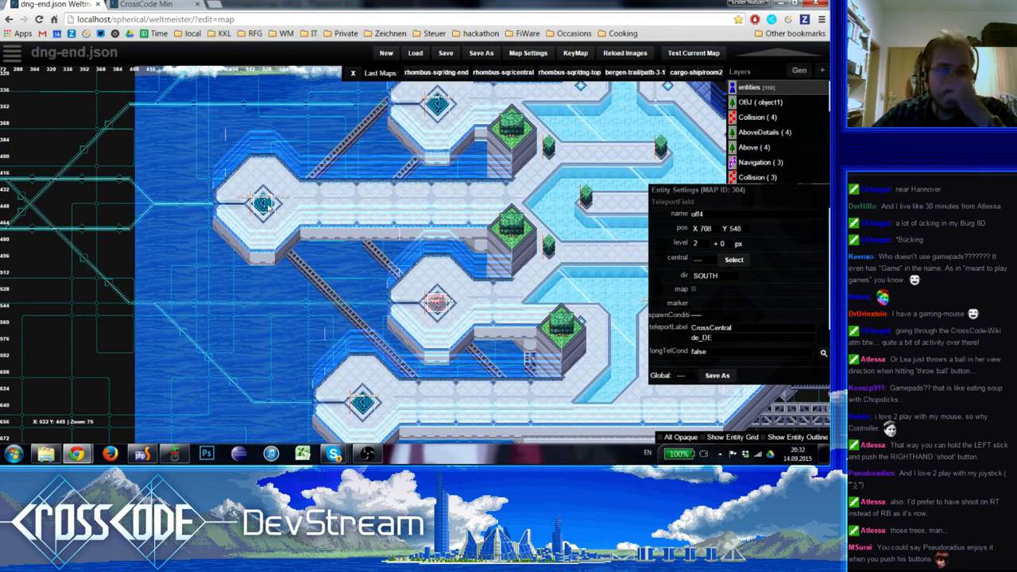
click(263, 203)
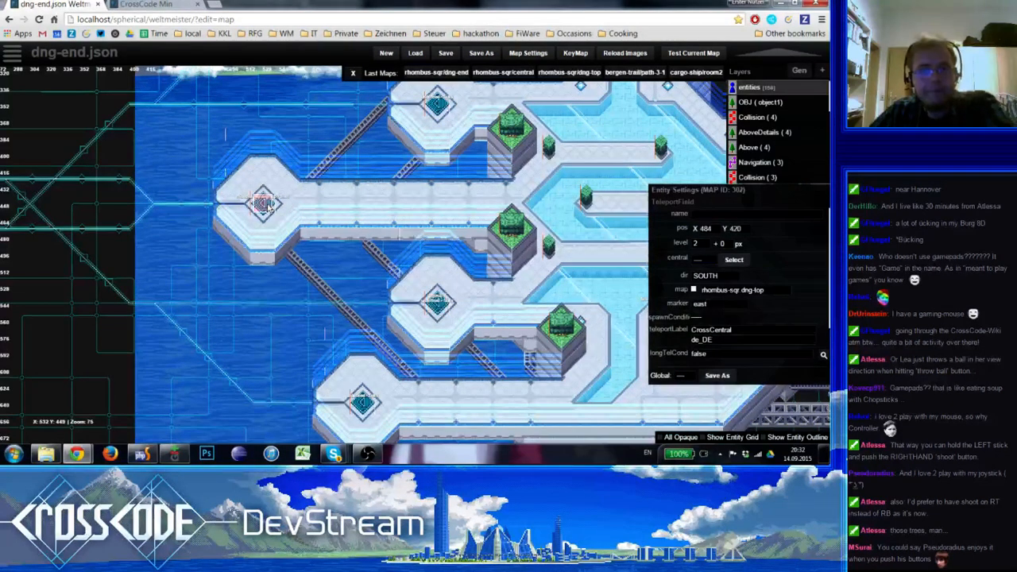
Replace the southernmost platform's teleport field with a copy of the off4 teleport field at X 612, Y 676
right_drag(372, 340, 347, 236)
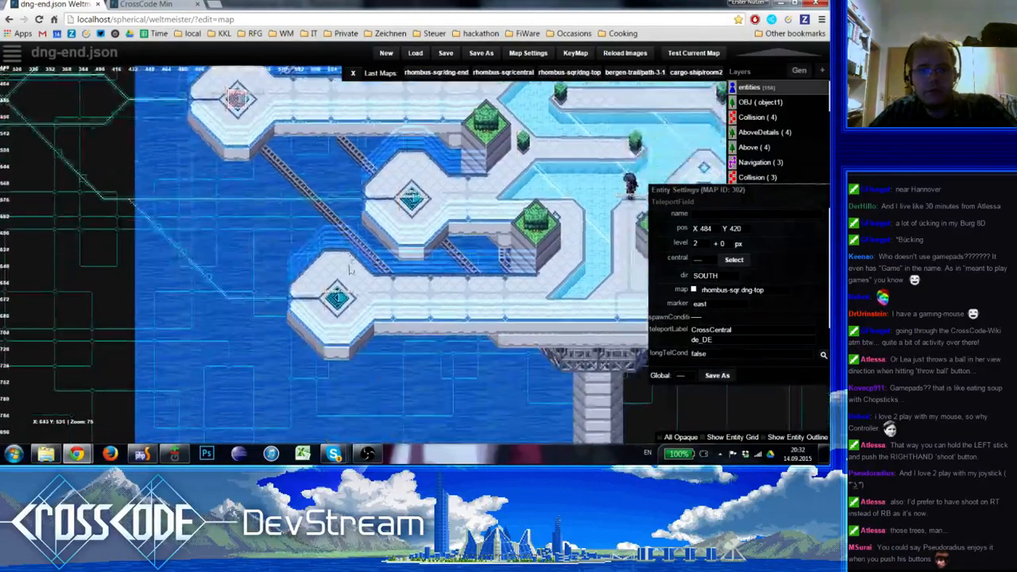
click(338, 298)
key(Delete)
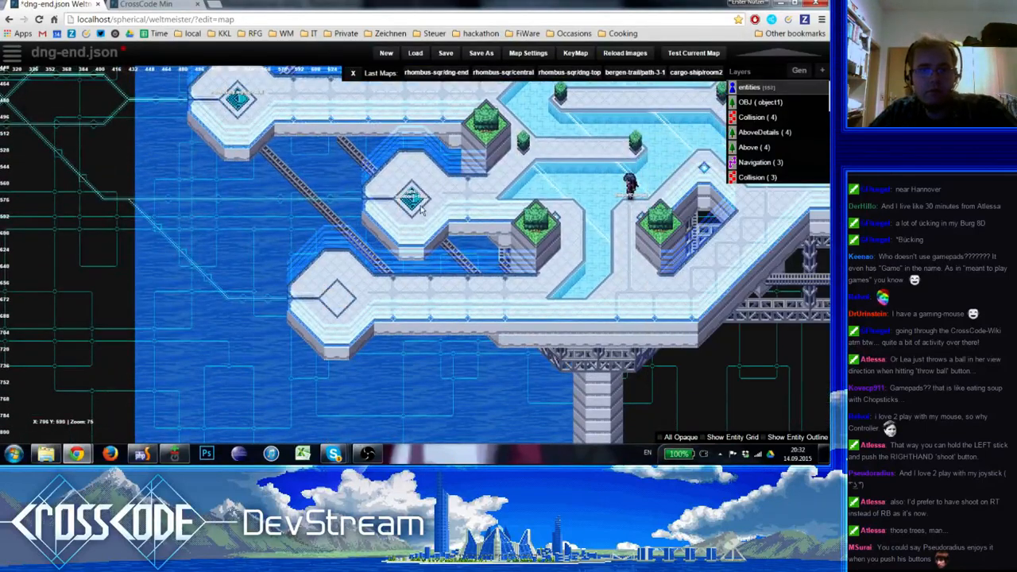
key(c)
drag(416, 205, 342, 302)
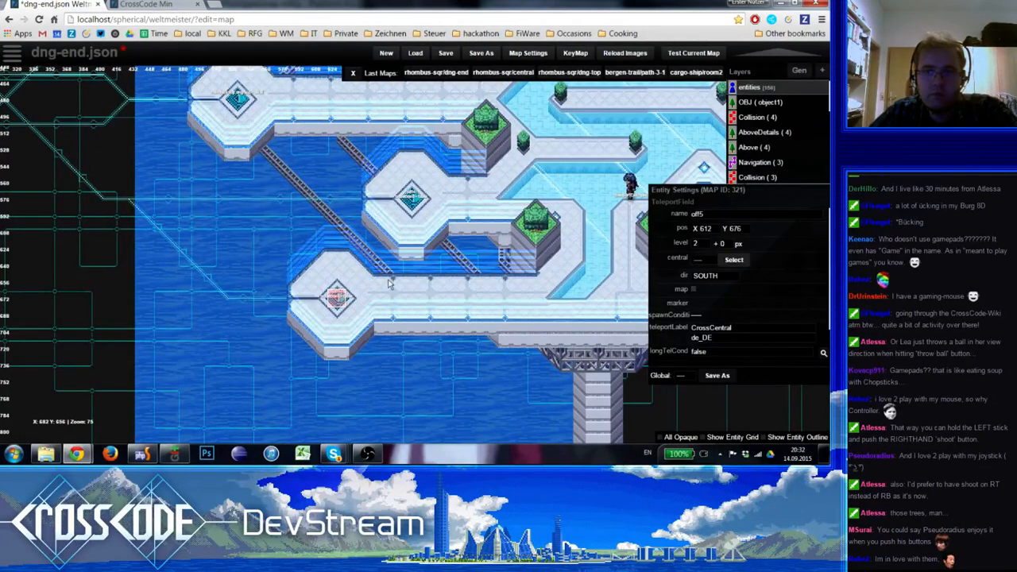
click(731, 215)
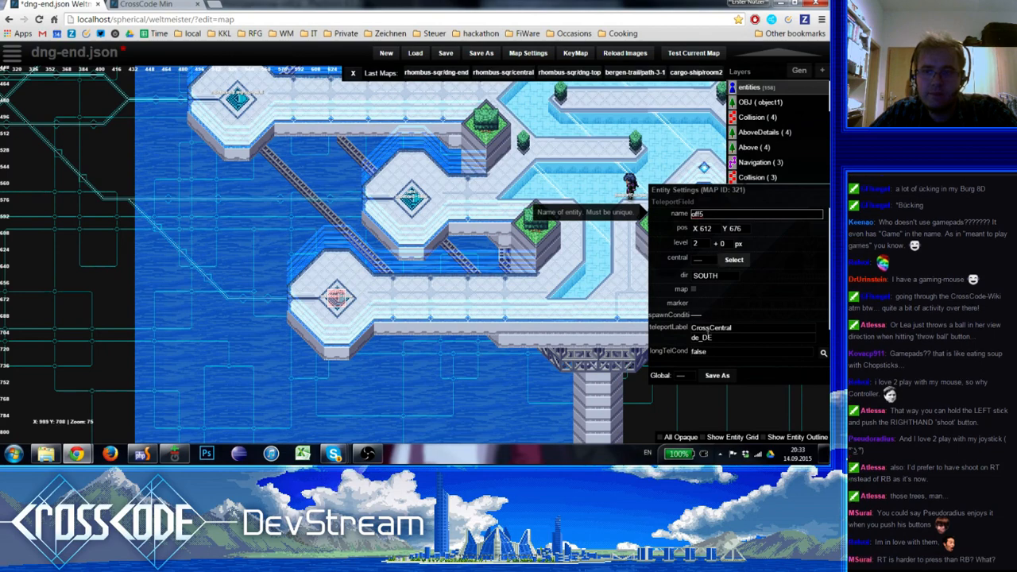
In the copy's block event, duplicate the multi-step player action's first Interpolate Position step and set its position to X 484, Y 688 on level 2
scroll(708, 334, down, 1)
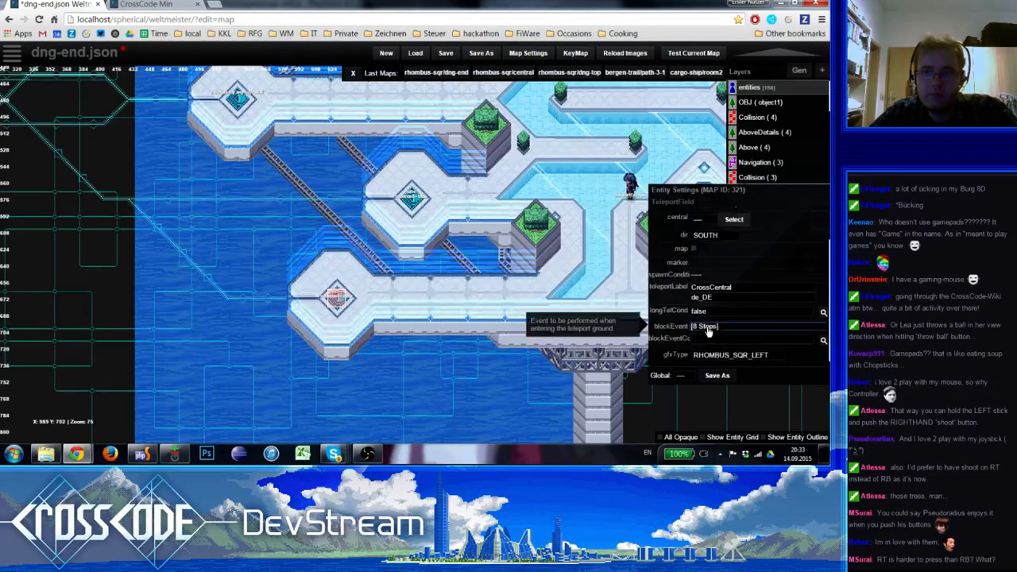
click(708, 329)
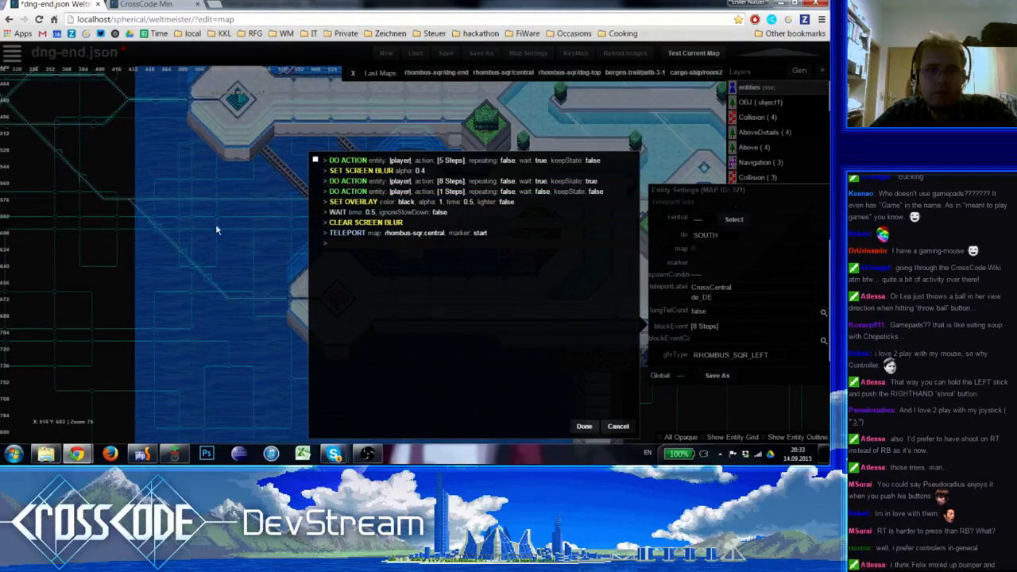
click(371, 182)
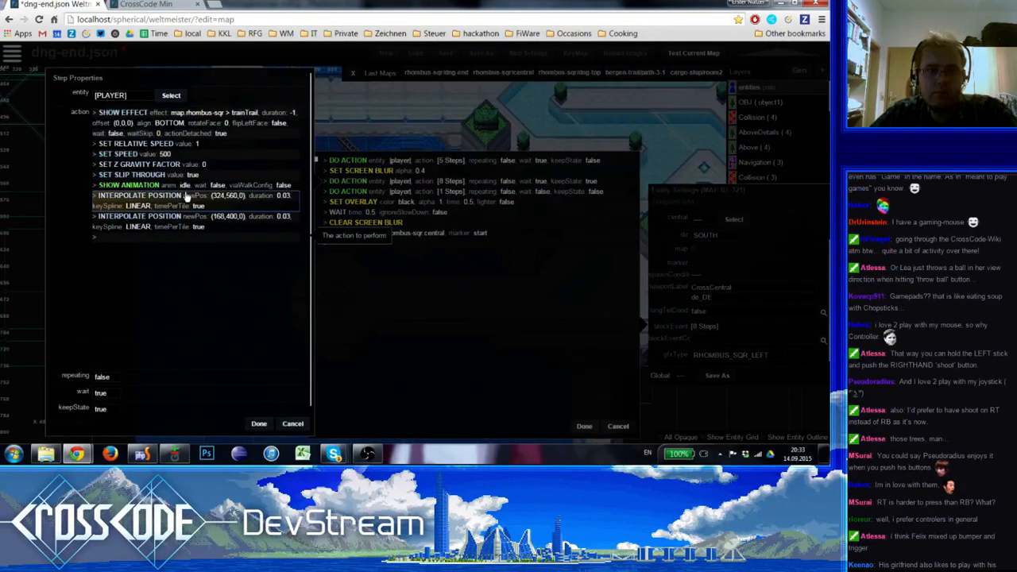
click(199, 201)
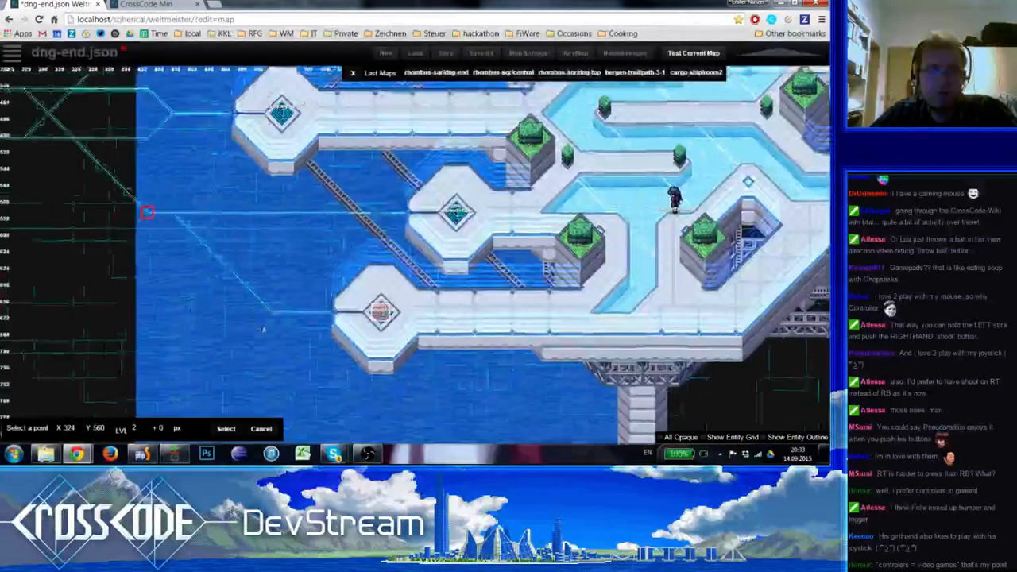
click(296, 327)
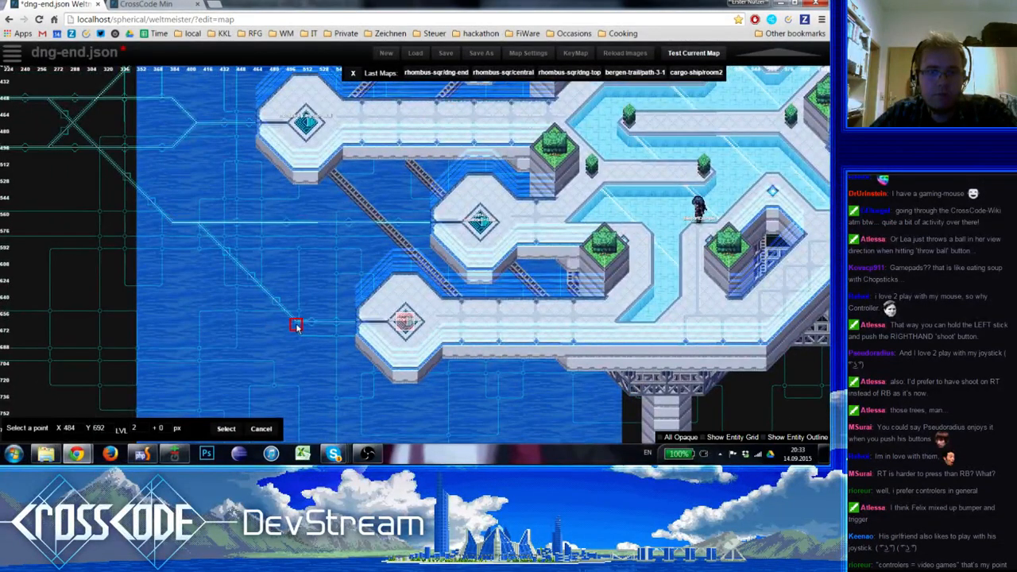
click(296, 324)
click(227, 429)
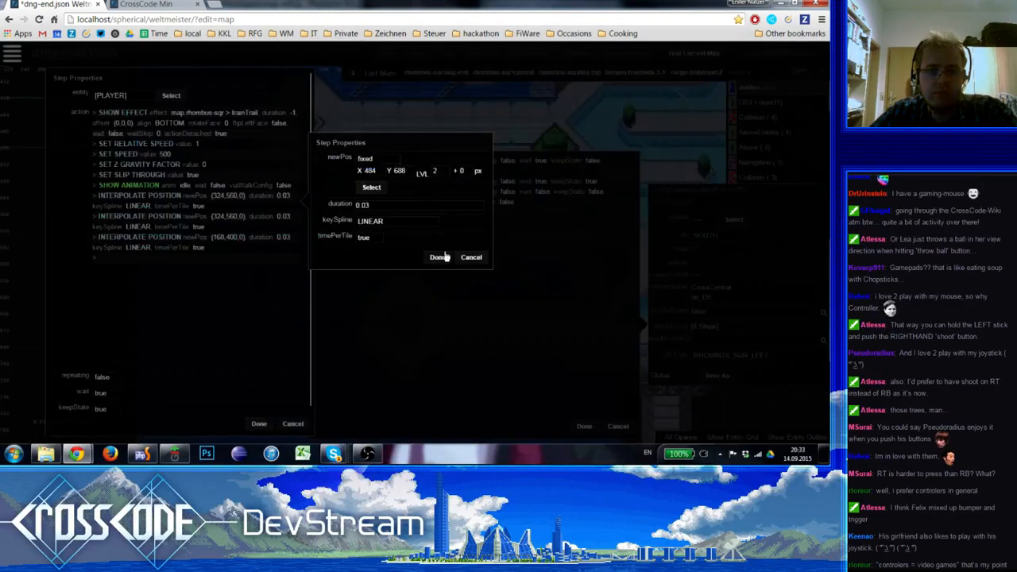
click(445, 261)
Duplicate the edited Interpolate Position step and set the copy's position to X 360, Y 560 on level 2
key(ctrl+c)
key(ctrl+v)
double_click(182, 222)
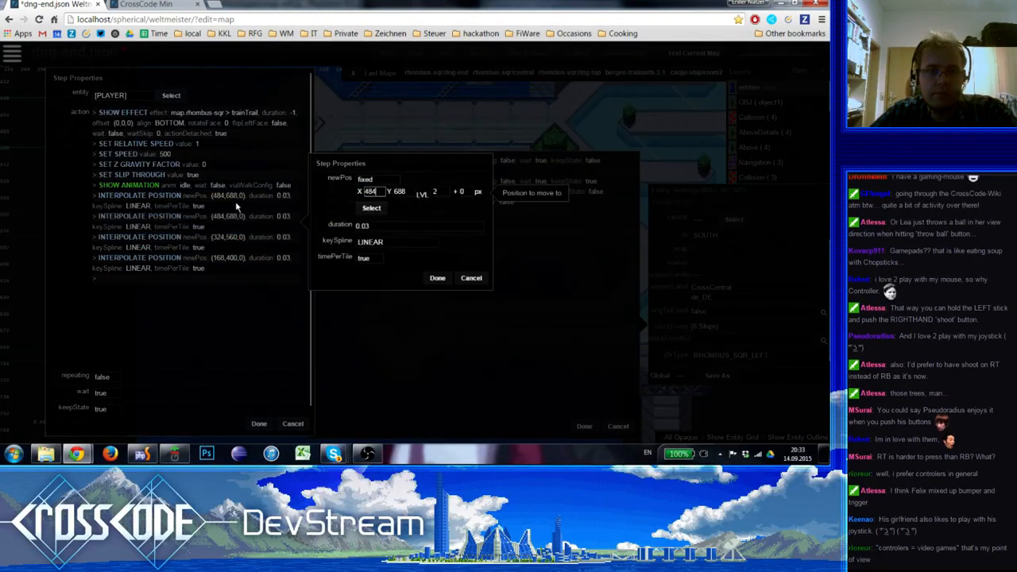
click(372, 208)
click(197, 224)
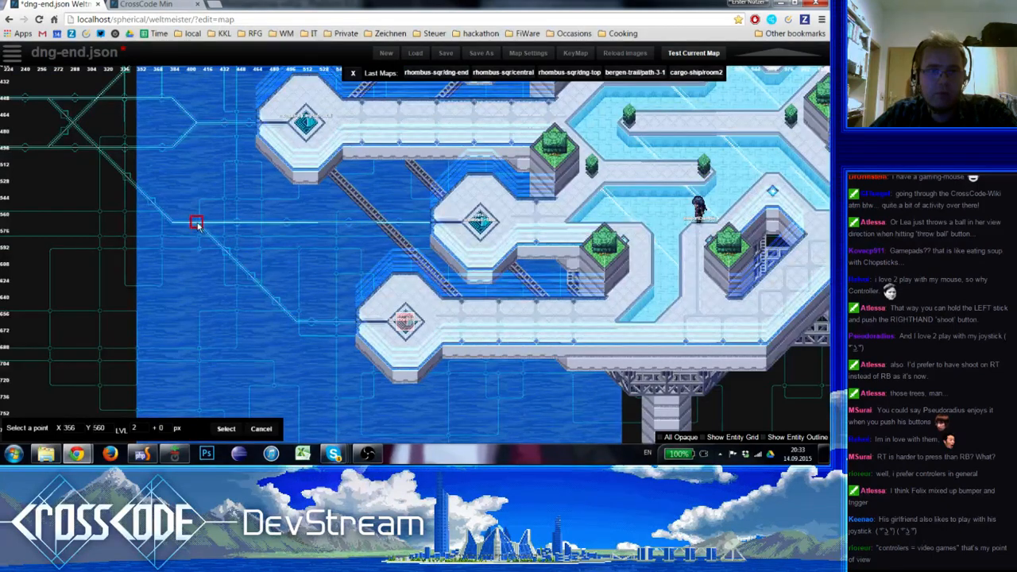
click(199, 223)
key(Return)
key(Return)
Check the last two Interpolate Position steps' points on the map, keep them, and apply the player action
double_click(220, 249)
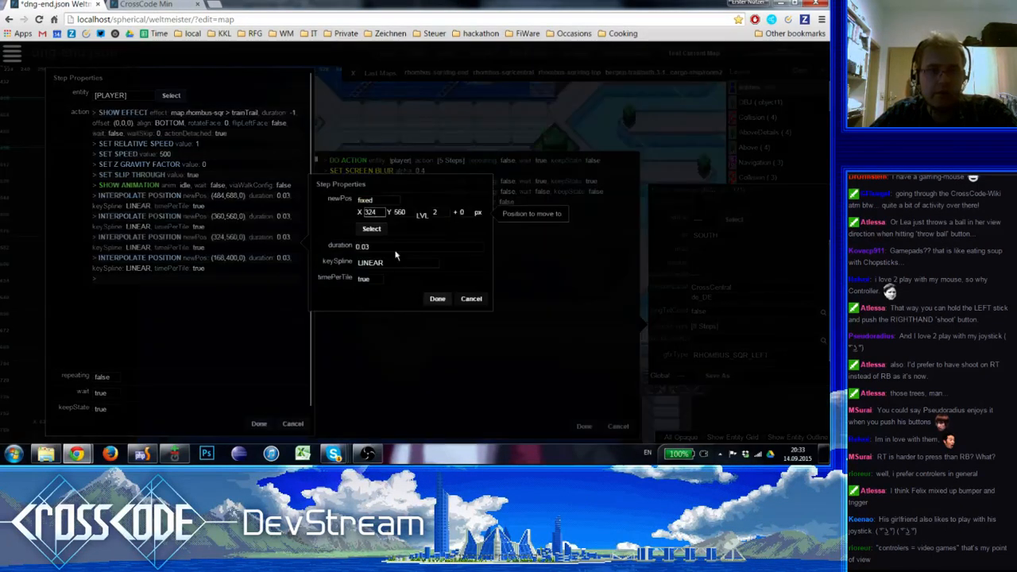
click(371, 228)
key(Return)
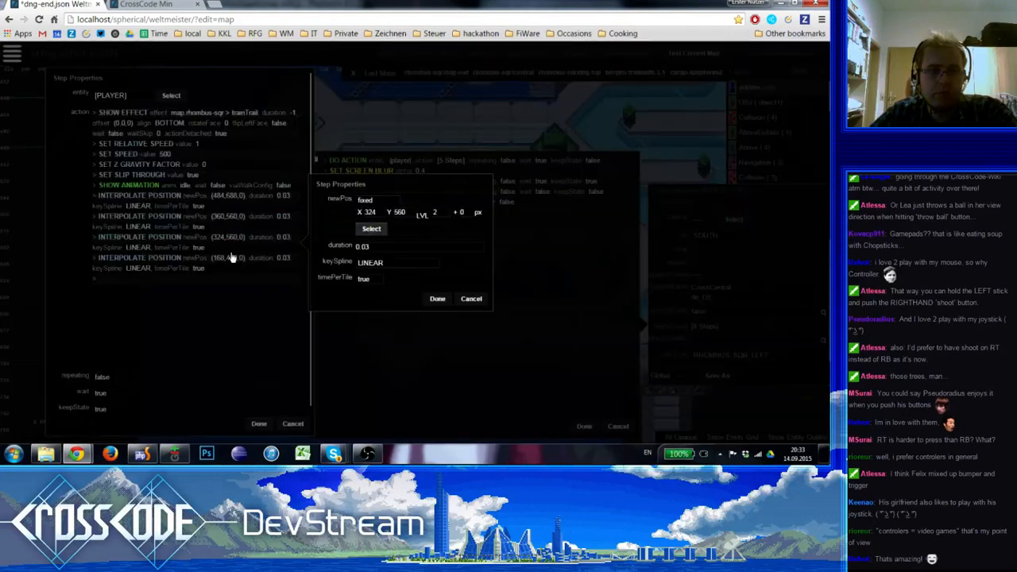
key(Return)
double_click(231, 257)
click(382, 251)
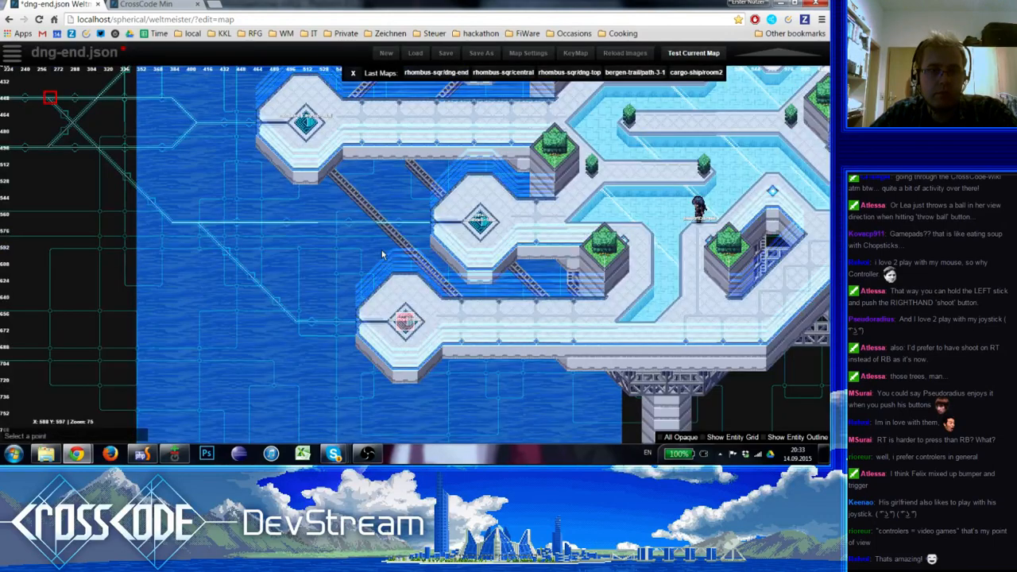
key(Return)
click(440, 322)
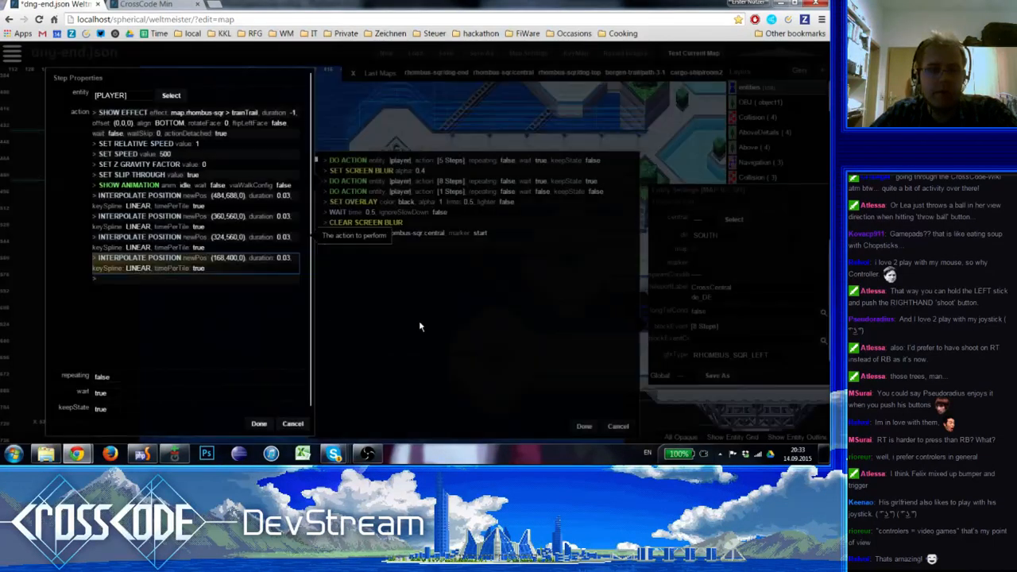
click(236, 248)
click(236, 265)
click(261, 424)
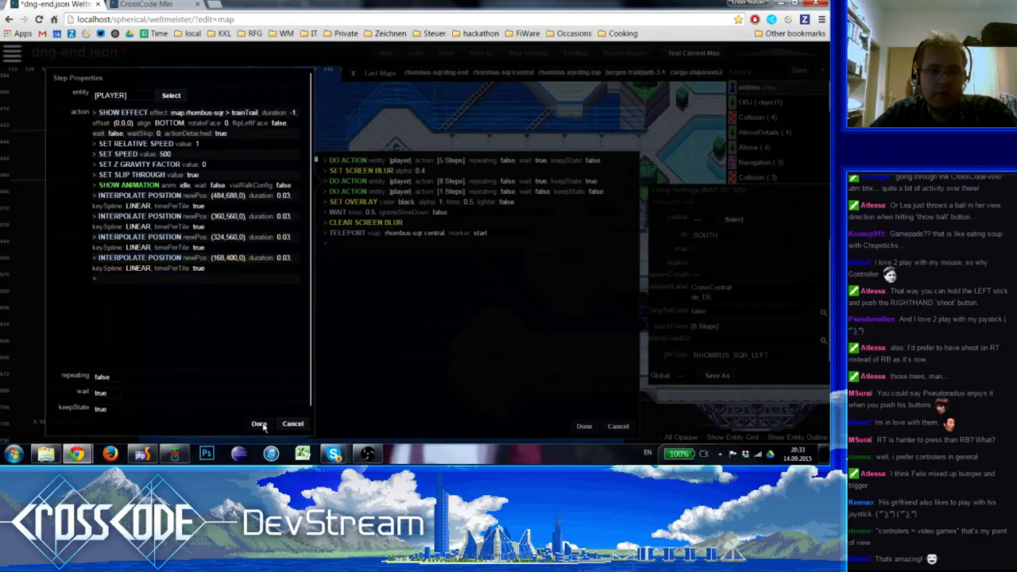
Check the target point of the one-step player action's Interpolate Position step on the map and apply the block event
double_click(437, 193)
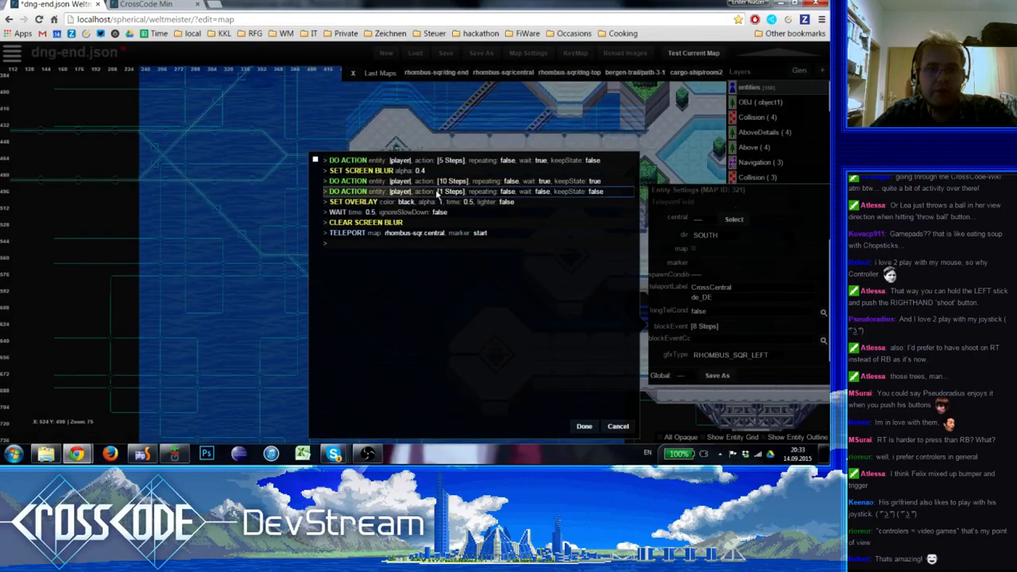
double_click(152, 114)
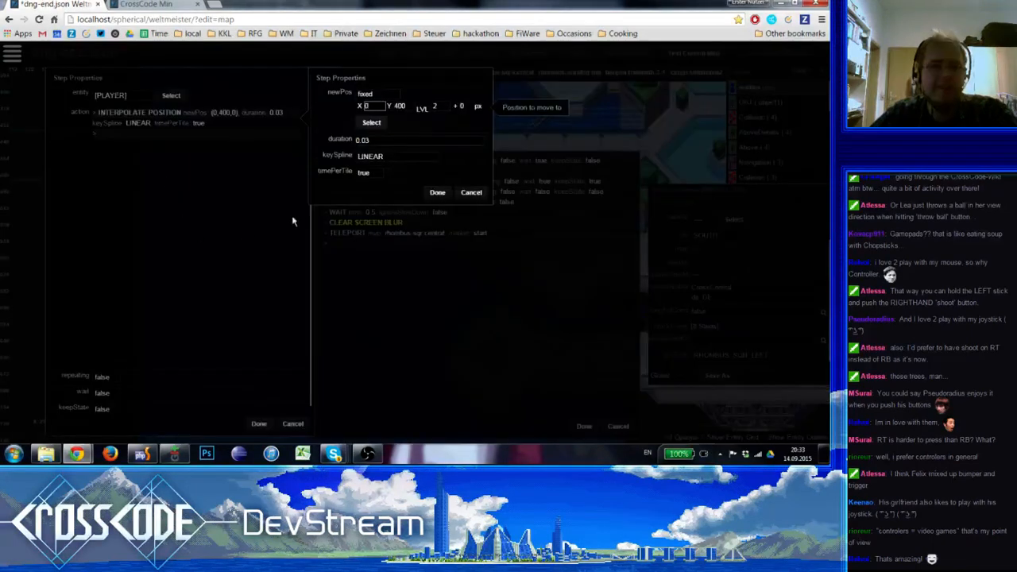
key(Escape)
right_drag(199, 205, 325, 223)
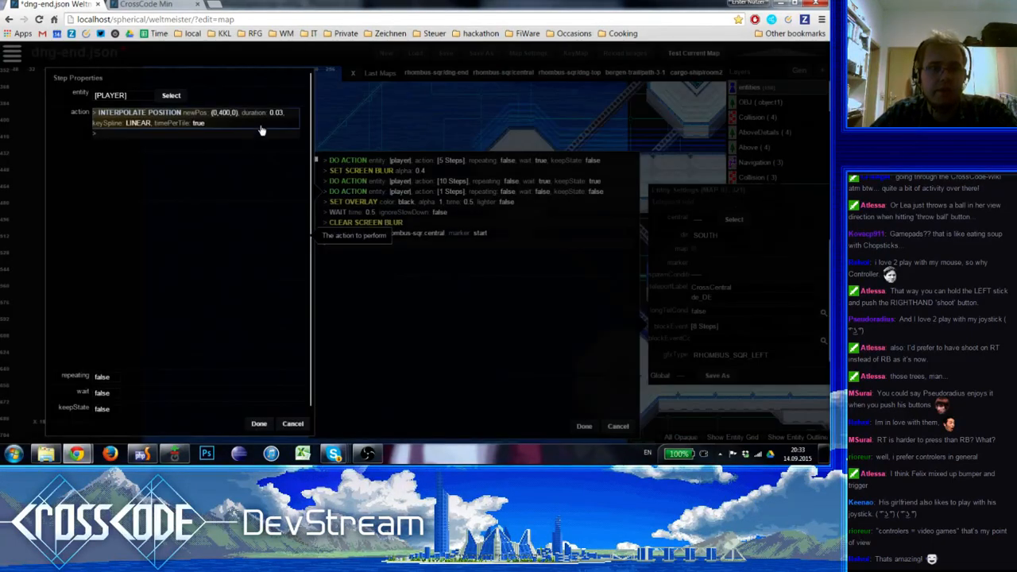
double_click(261, 127)
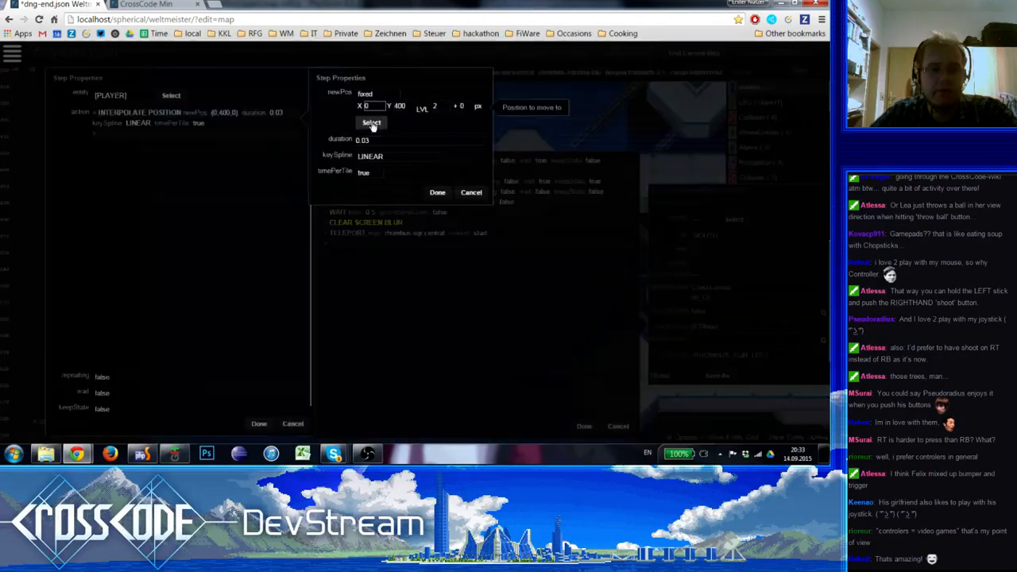
click(372, 123)
click(256, 204)
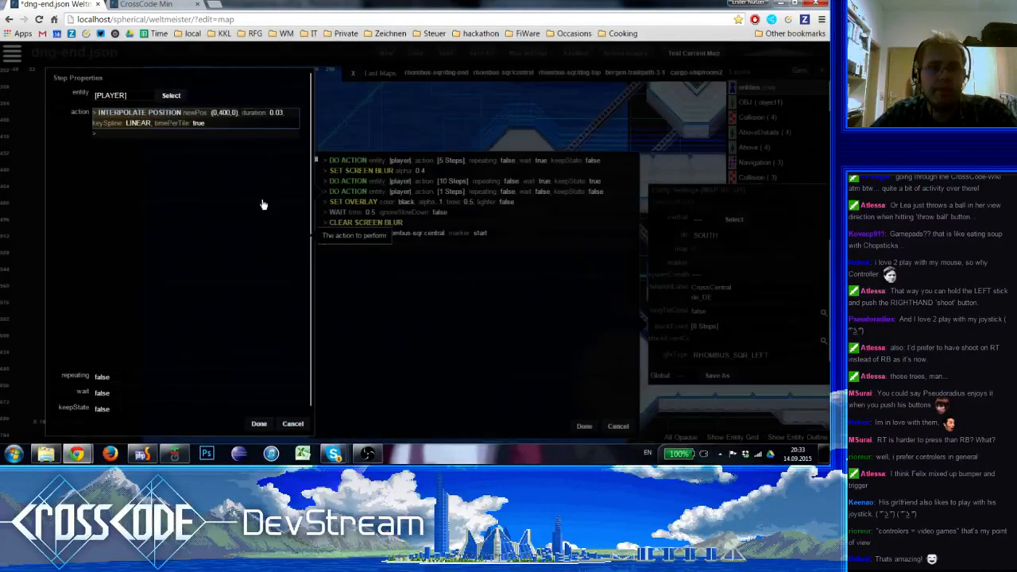
click(259, 423)
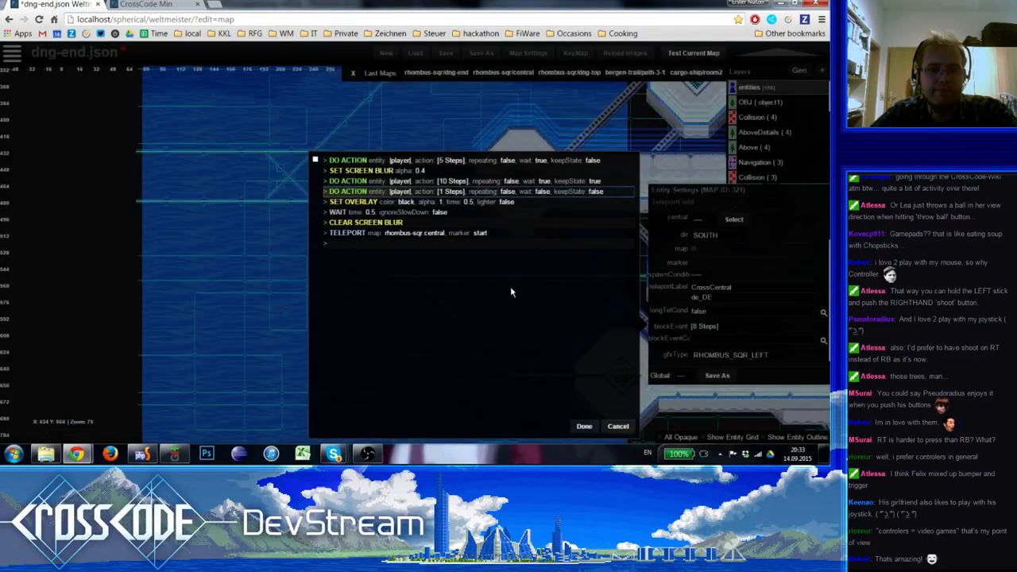
click(584, 427)
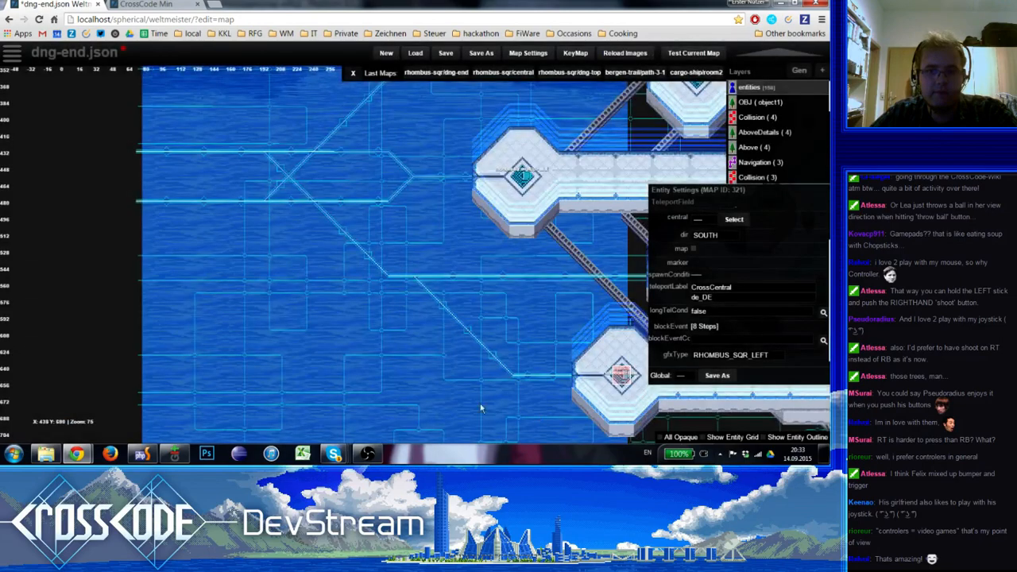
Replace the westernmost platform's teleport field with a copy of the southernmost one at X 484, Y 420
right_drag(481, 407, 202, 391)
click(384, 319)
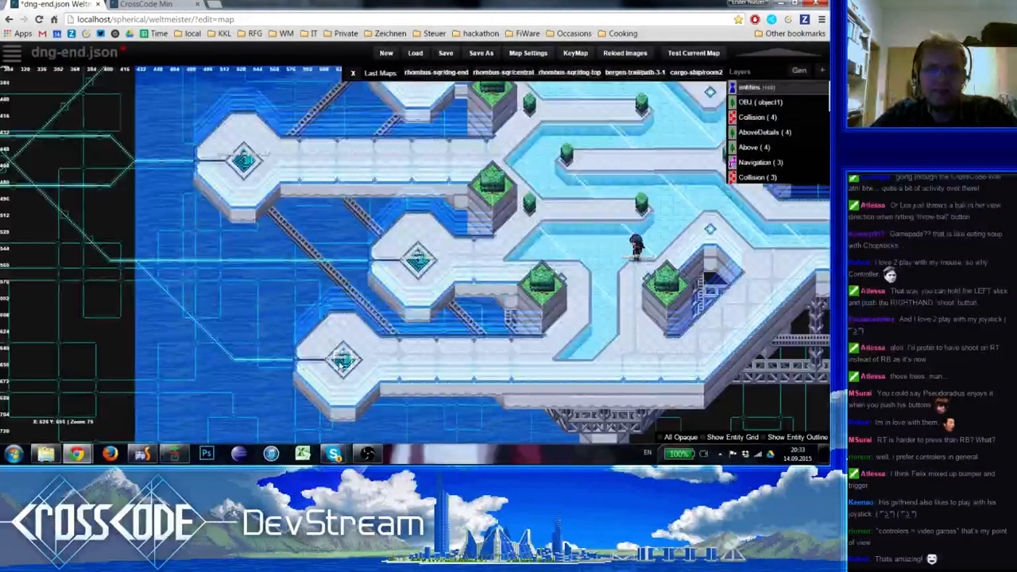
click(338, 364)
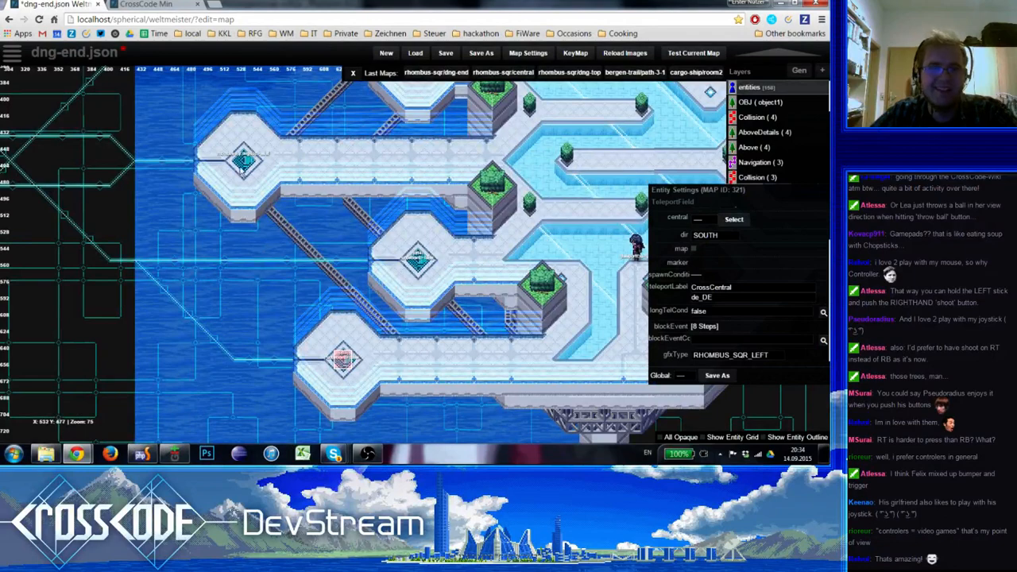
click(242, 163)
key(Delete)
key(ctrl+v)
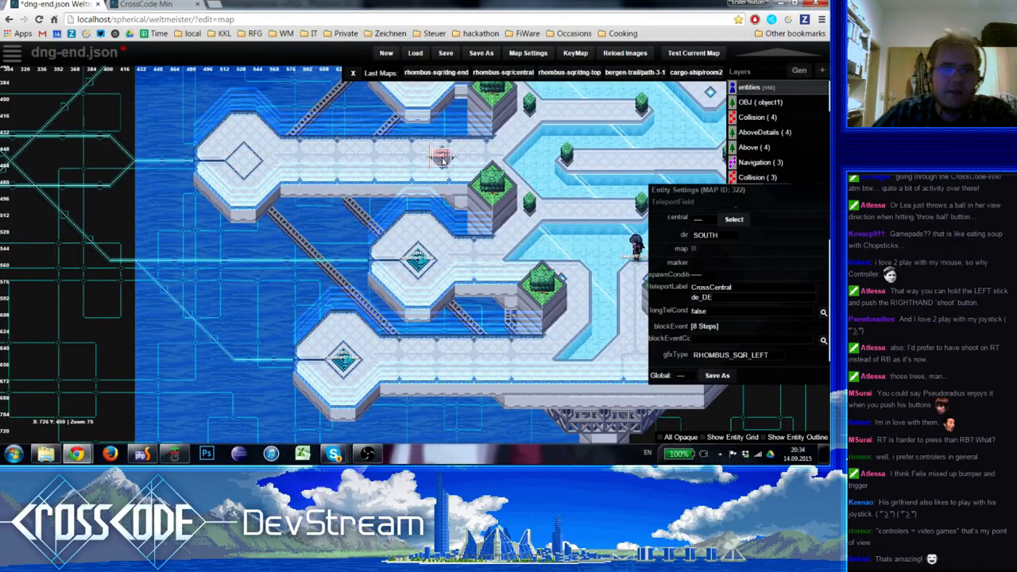
drag(444, 163, 227, 170)
Rename the westernmost platform's new teleport field as off3
scroll(707, 231, up, 1)
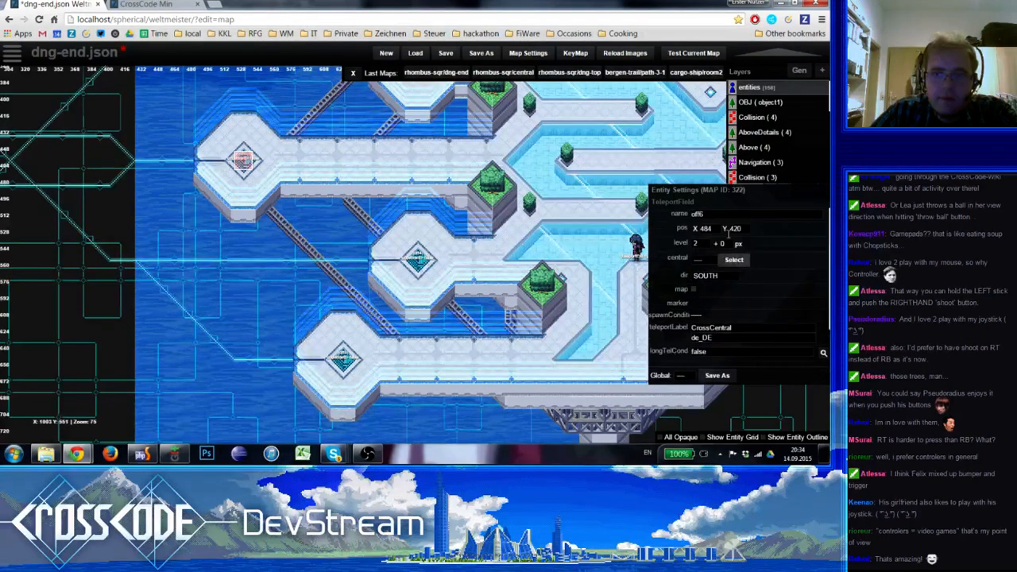
click(724, 213)
key(BackSpace)
text(3)
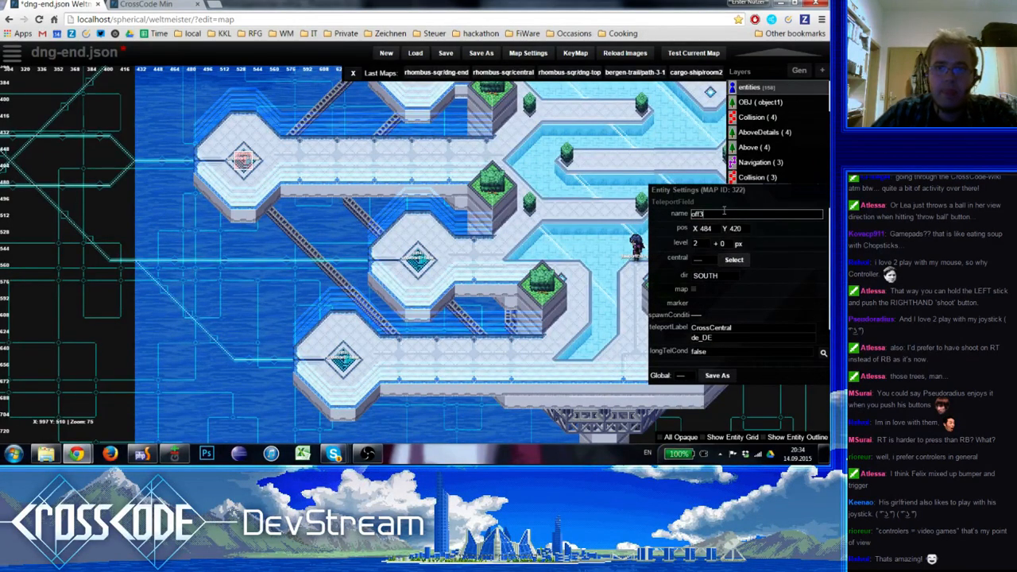
In off3's block event, set the ten-step player action's first Interpolate Position step to the circuit line bend at X 356, Y 432
right_drag(270, 232, 261, 261)
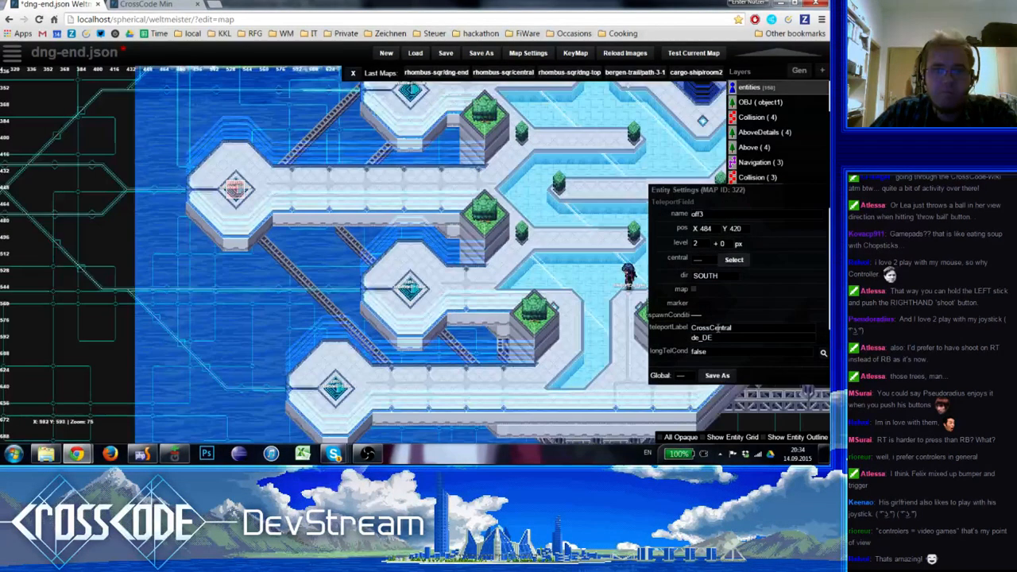
scroll(717, 287, down, 1)
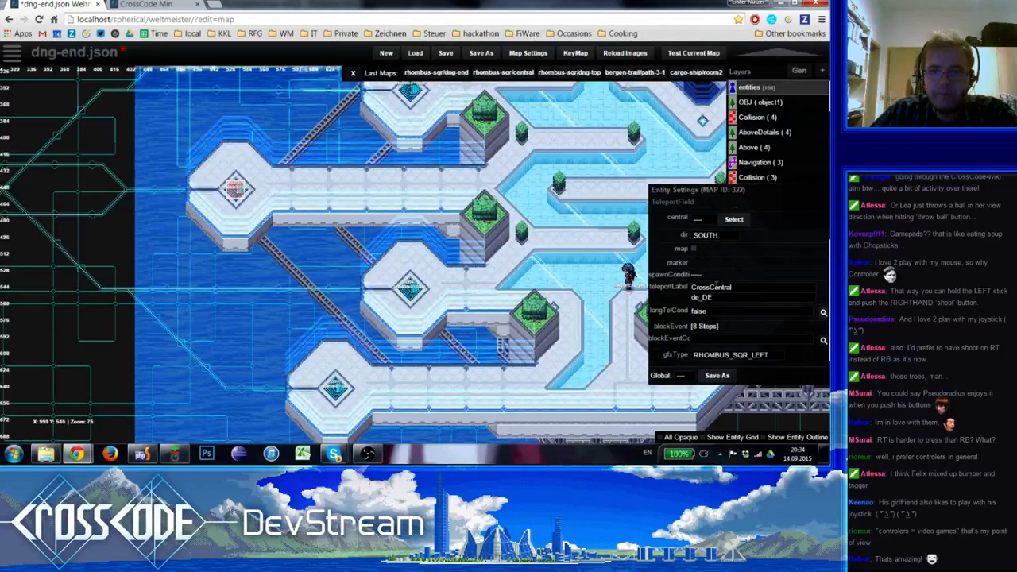
click(706, 327)
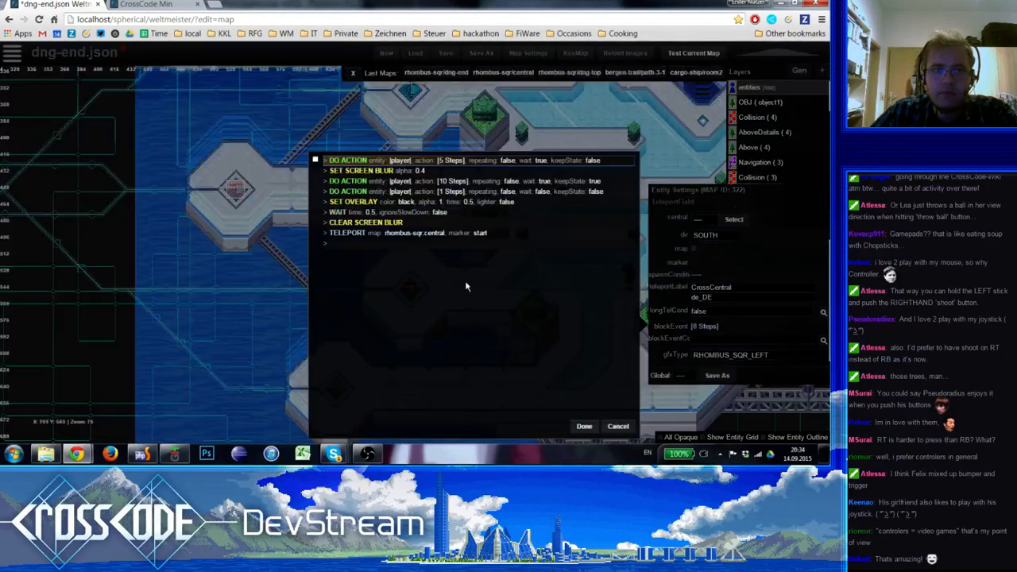
click(402, 182)
click(178, 202)
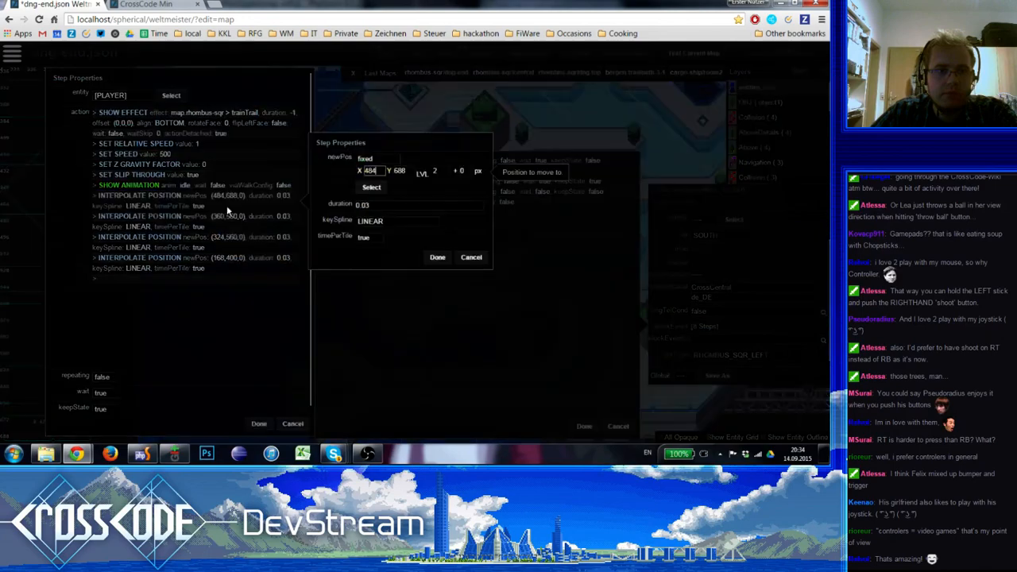
click(371, 186)
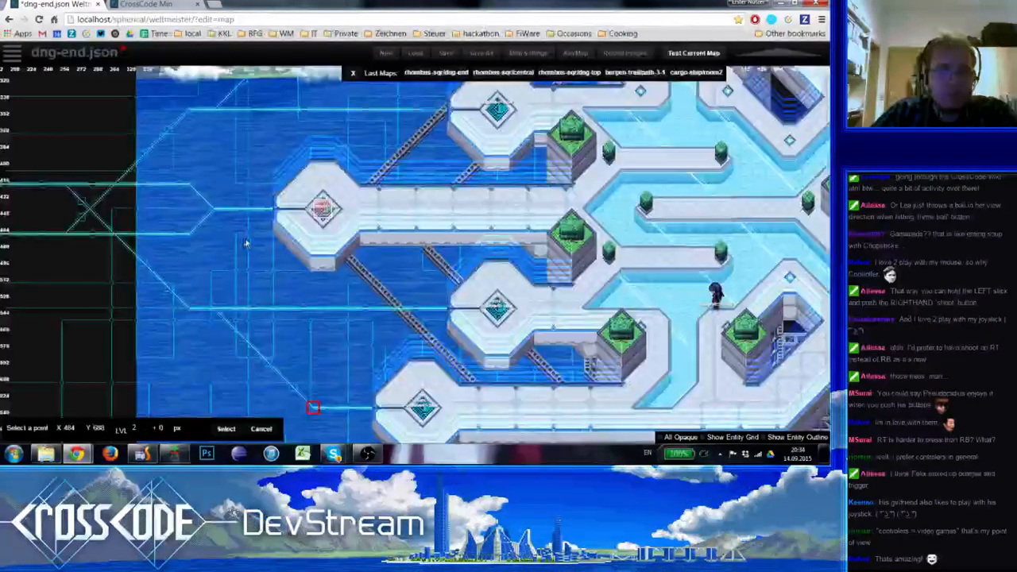
click(213, 209)
click(440, 256)
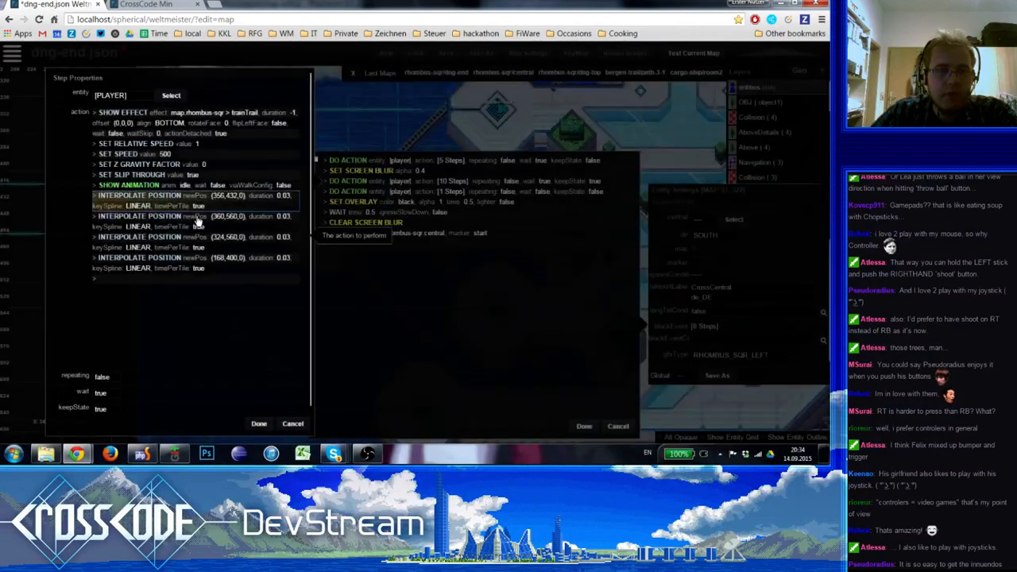
Duplicate the first Interpolate Position step and set the copy's position to X 328, Y 400 on the upper circuit line
key(ctrl+c)
key(ctrl+v)
key(Return)
click(377, 210)
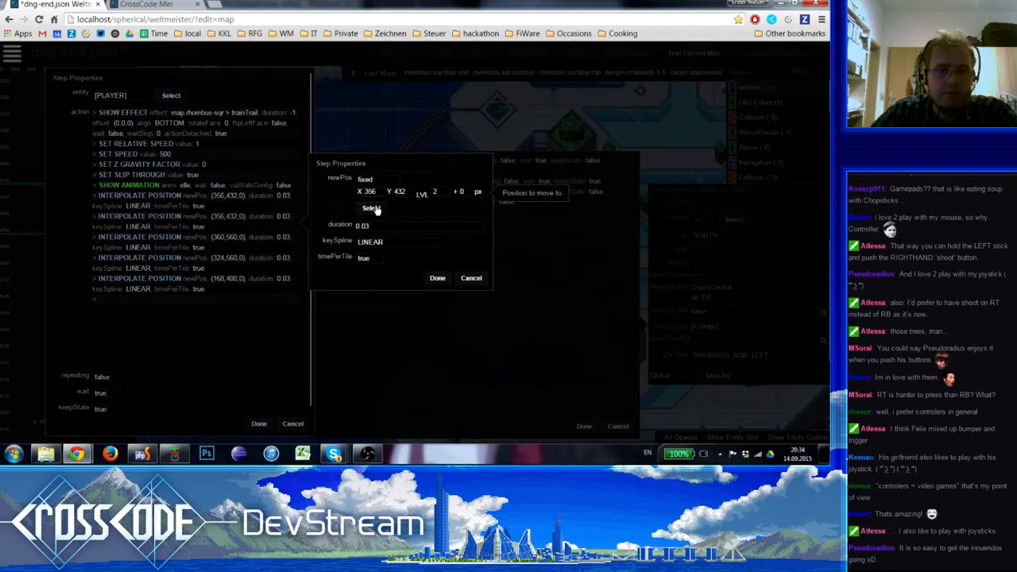
right_drag(226, 255, 294, 265)
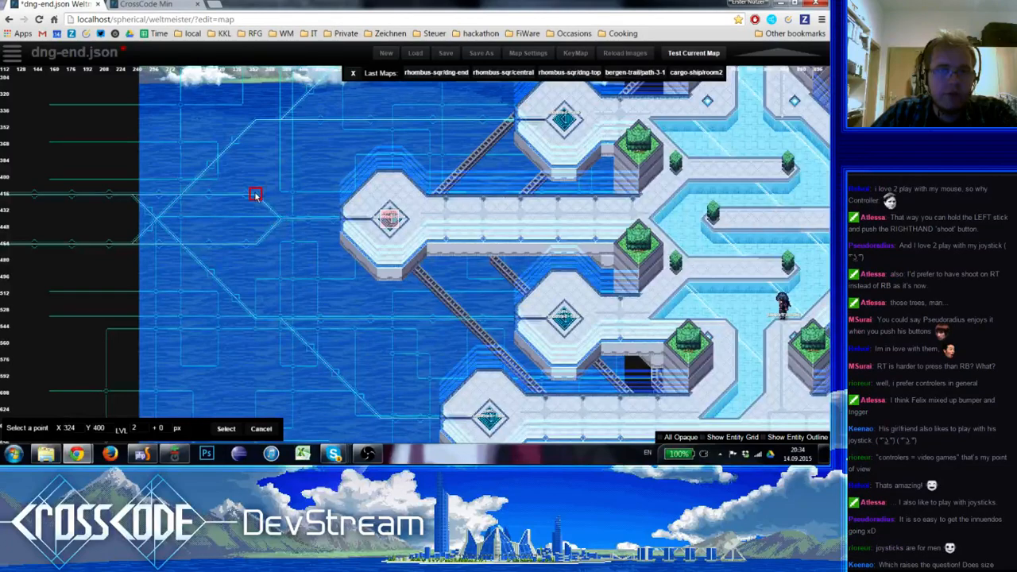
click(255, 195)
click(437, 278)
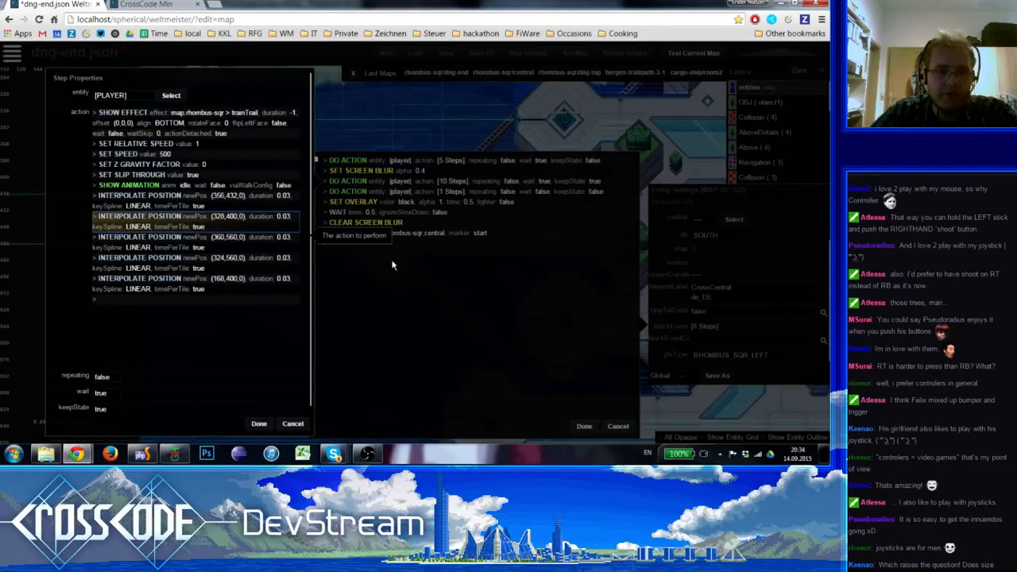
Delete every Interpolate Position step that follows the second one in the player action
key(ctrl+v)
key(Return)
click(438, 297)
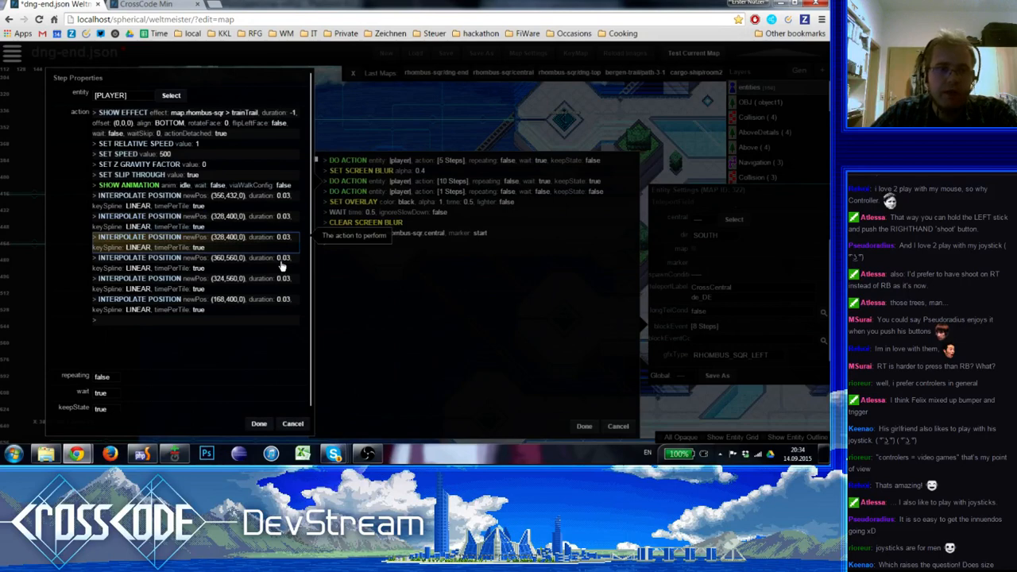
key(Delete)
key(Delete)
key(Delete)
key(Delete)
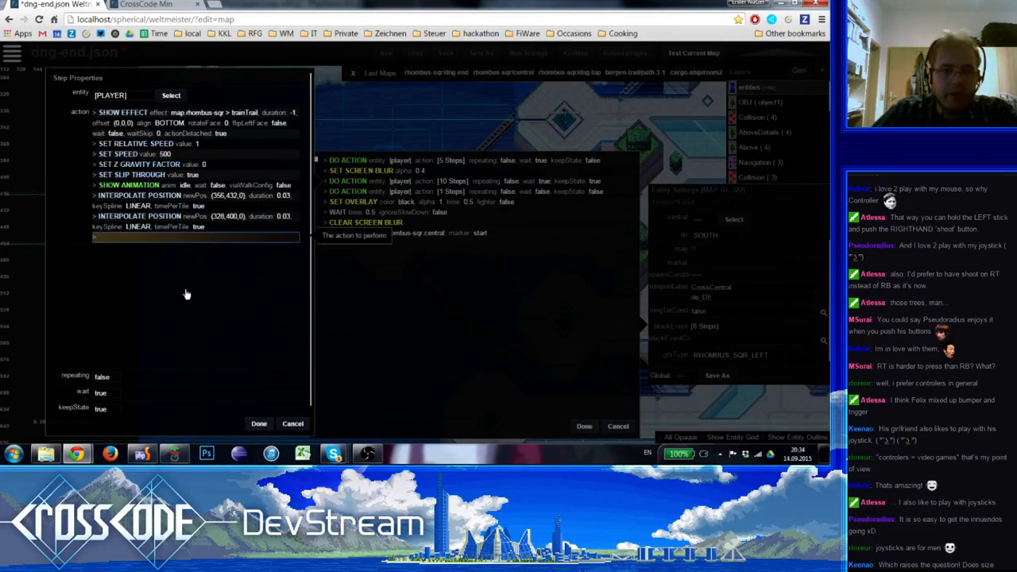
Duplicate the second Interpolate Position step, set the copy's position to X 168, Y 400, and apply the player action
click(181, 222)
key(ctrl+c)
key(ctrl+v)
key(Return)
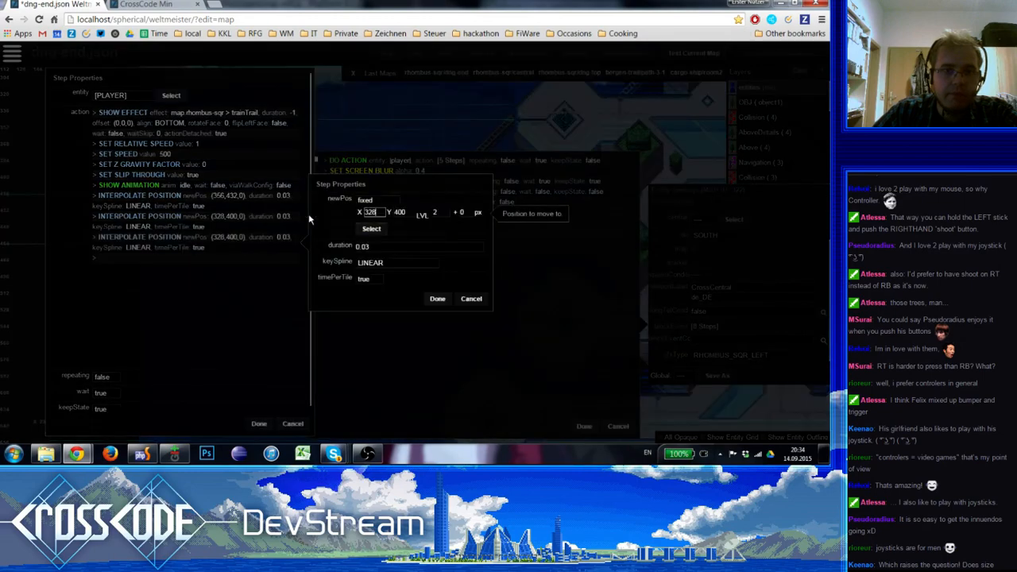
click(374, 231)
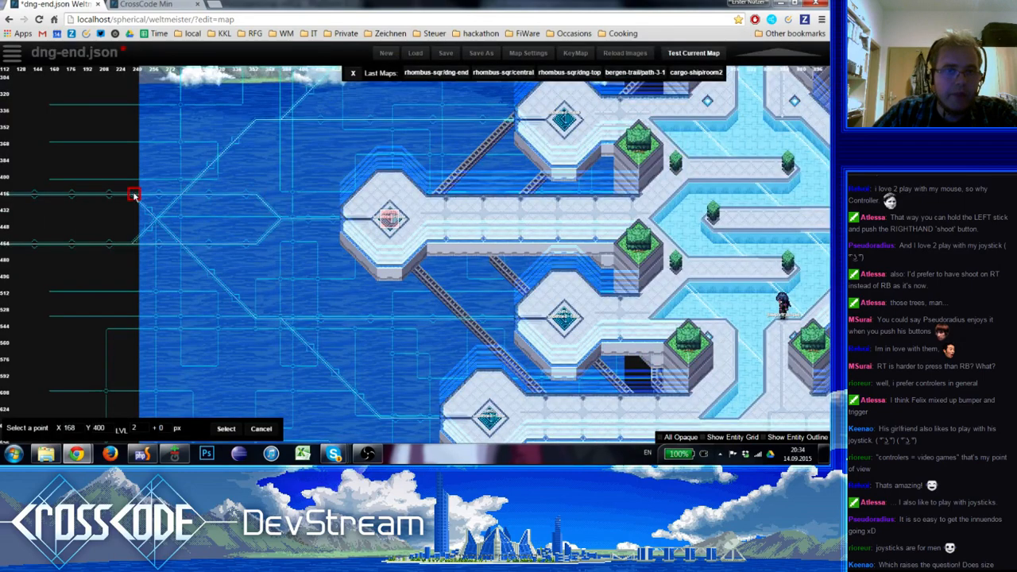
click(134, 195)
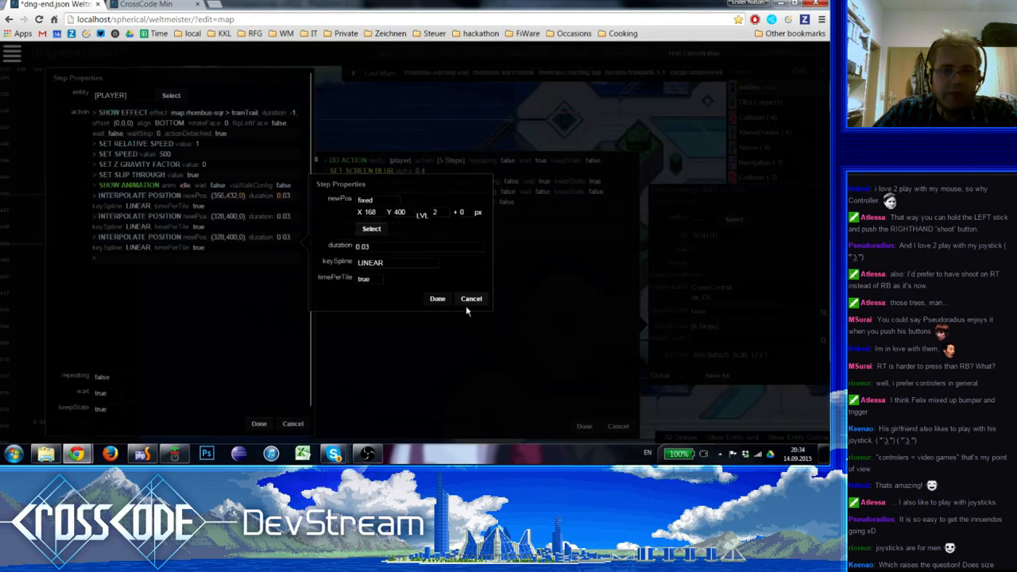
click(438, 300)
click(259, 424)
Check the one-step player action's Interpolate Position point on the map, keep it, and apply off3's block event
click(423, 196)
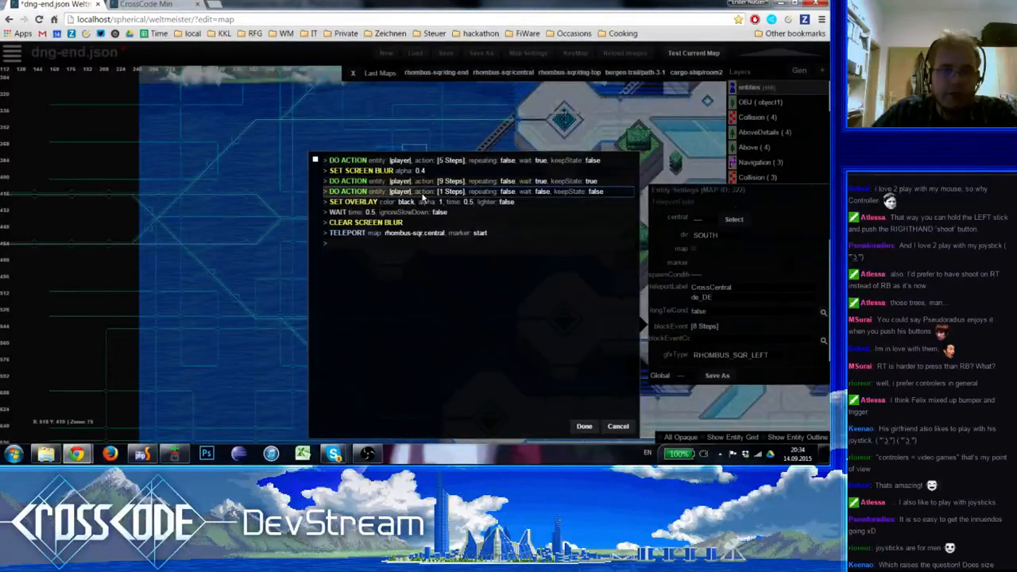
click(423, 199)
double_click(195, 117)
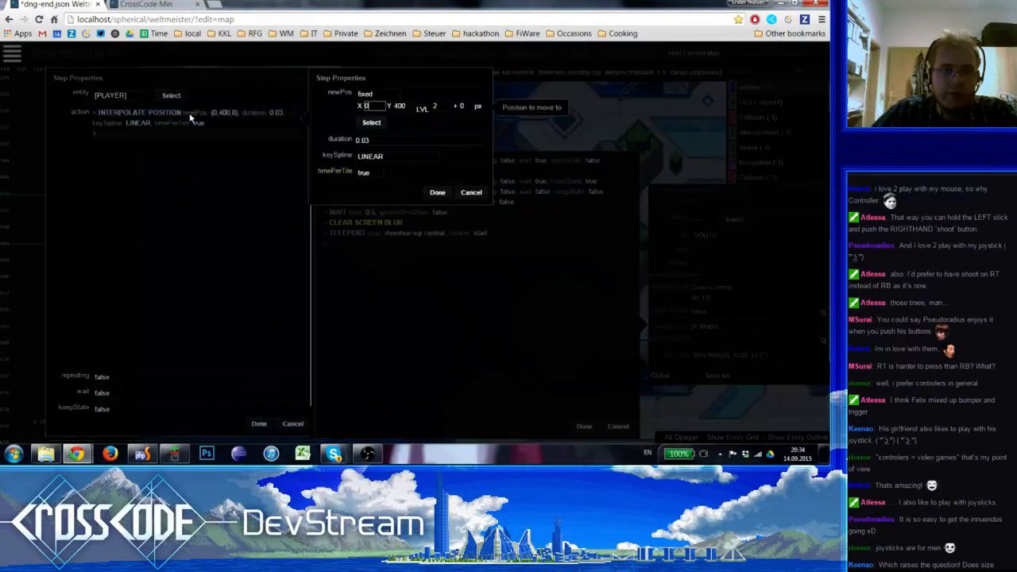
click(439, 193)
key(Escape)
right_drag(156, 267, 265, 275)
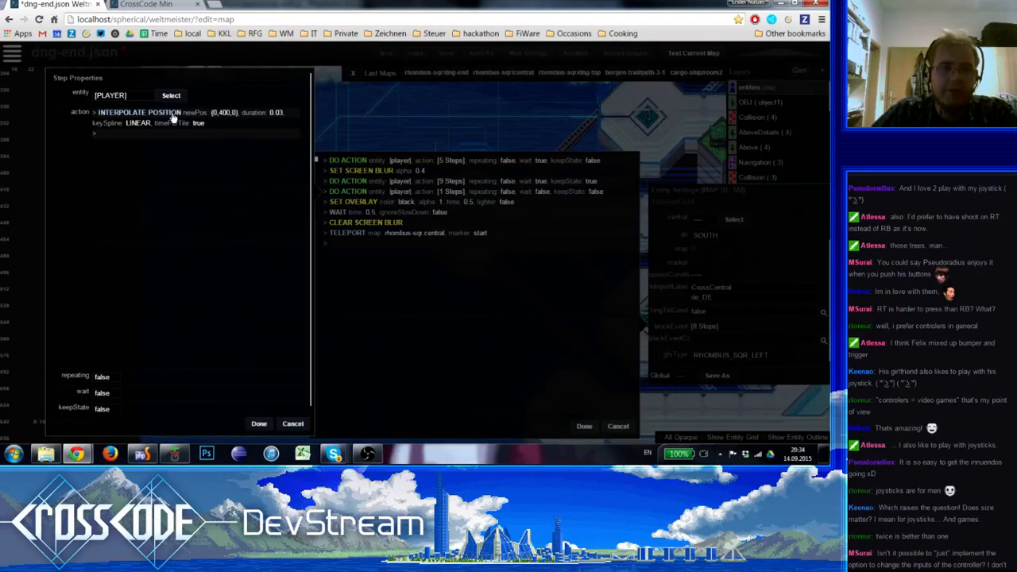
click(173, 117)
key(Escape)
double_click(173, 116)
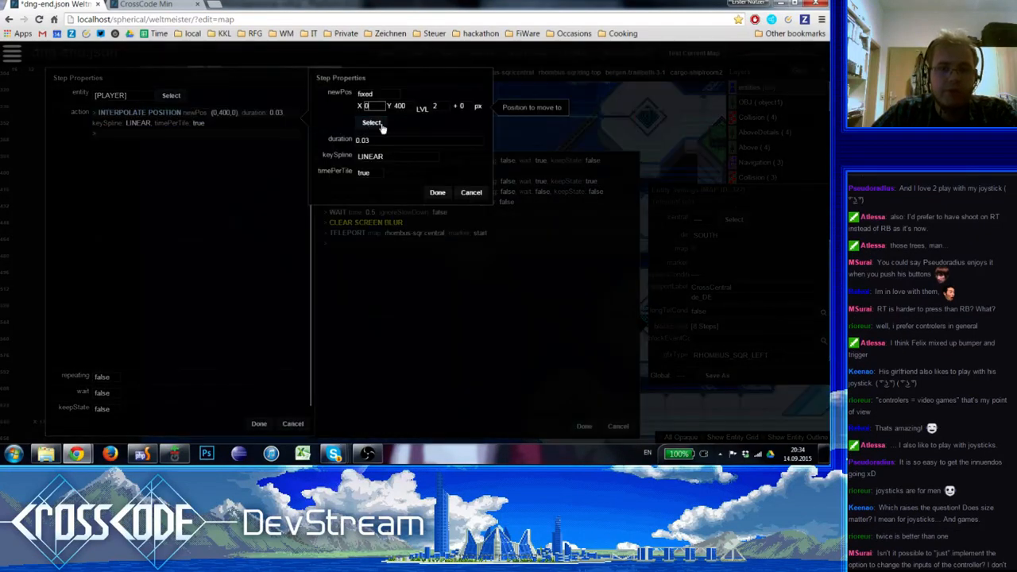
click(372, 124)
key(Escape)
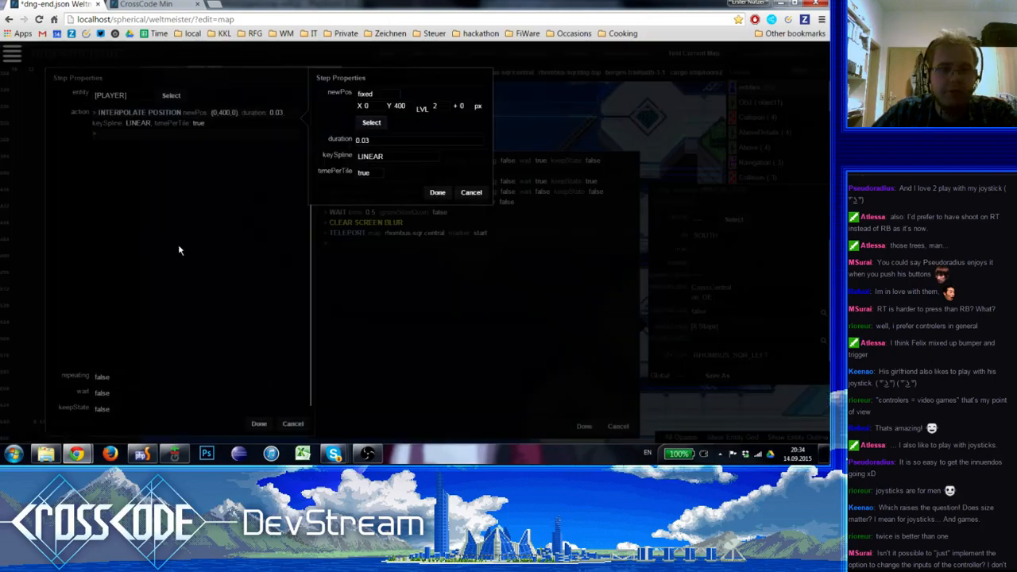
key(Escape)
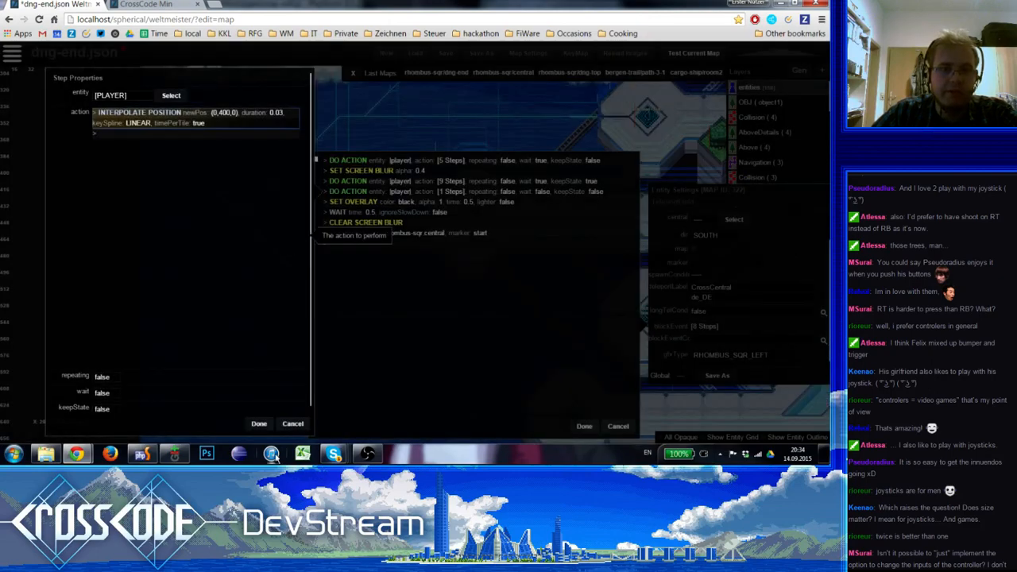
click(262, 425)
click(442, 236)
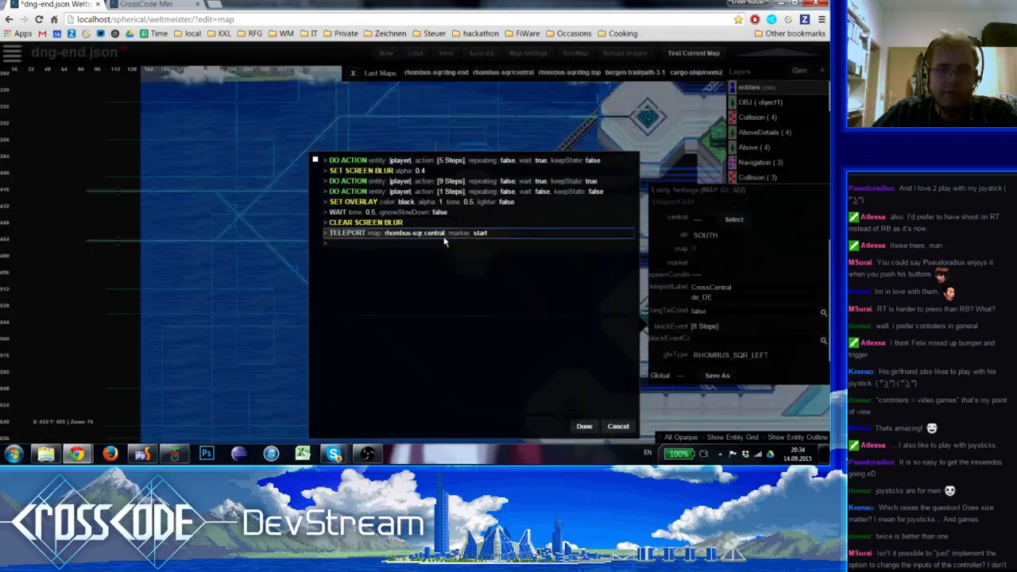
click(586, 430)
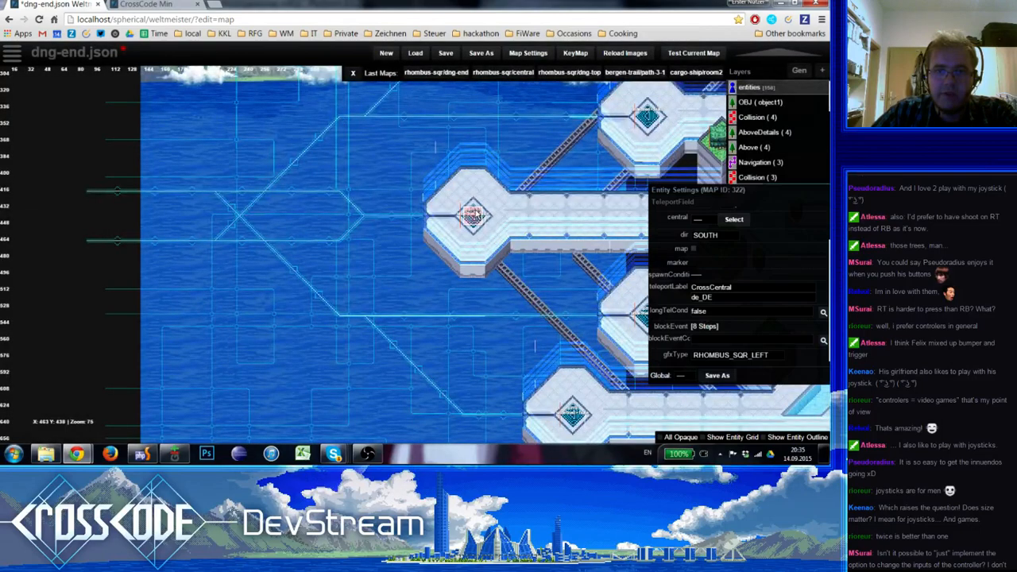
Set the Move To Point target in off3's five-step player action to X 496, Y 432 and apply the block event
click(706, 326)
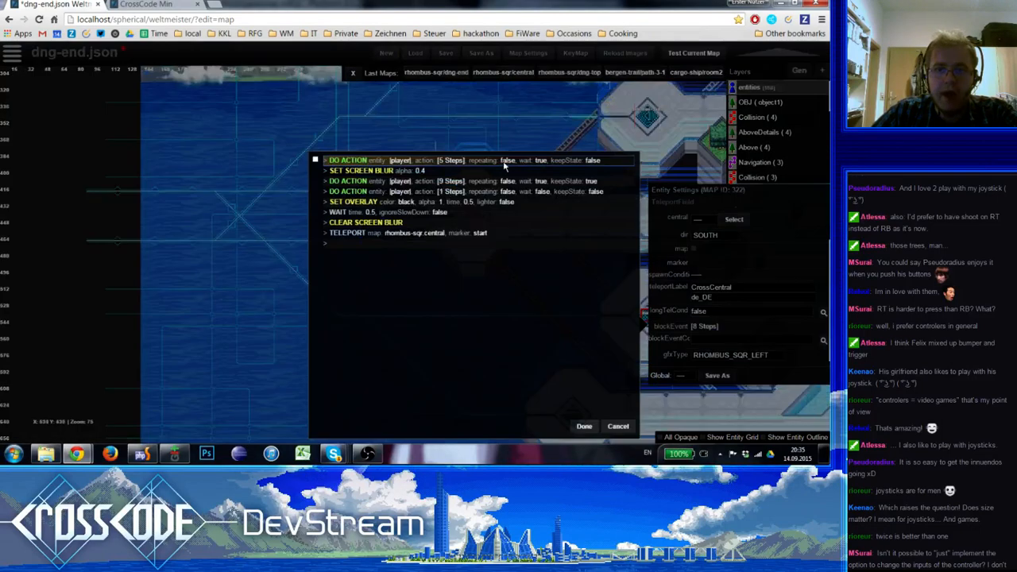
click(413, 162)
click(191, 125)
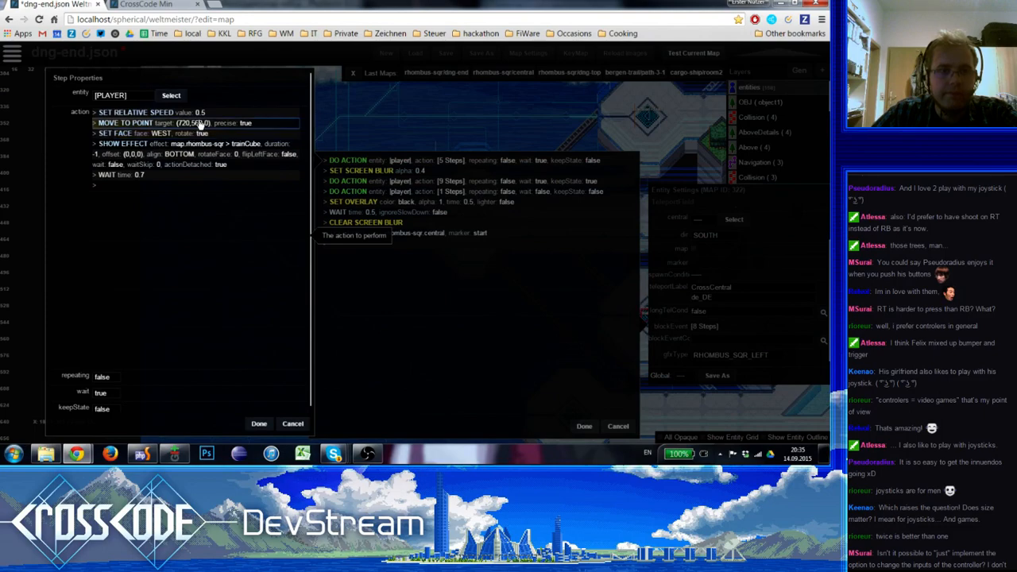
click(201, 125)
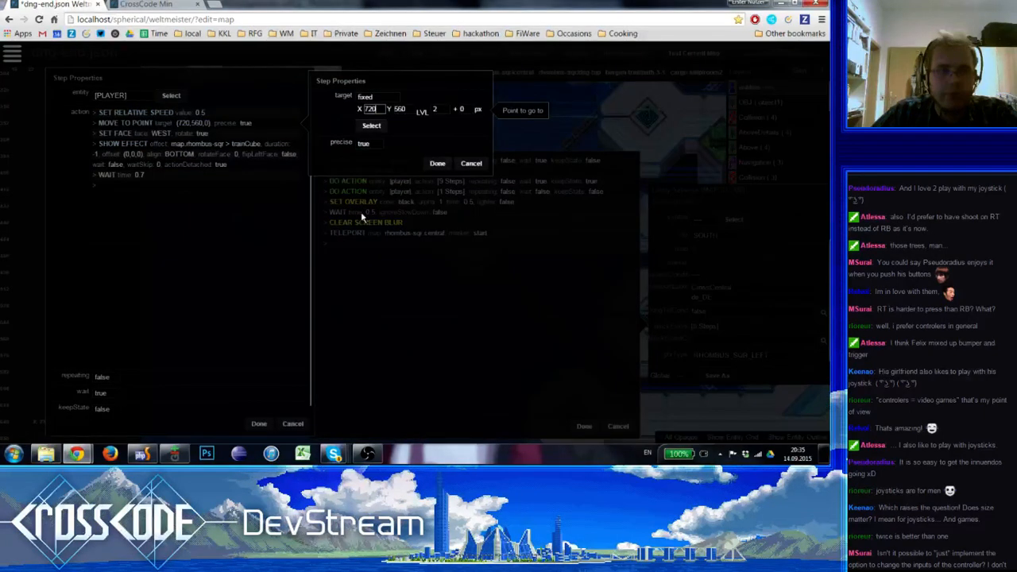
click(371, 126)
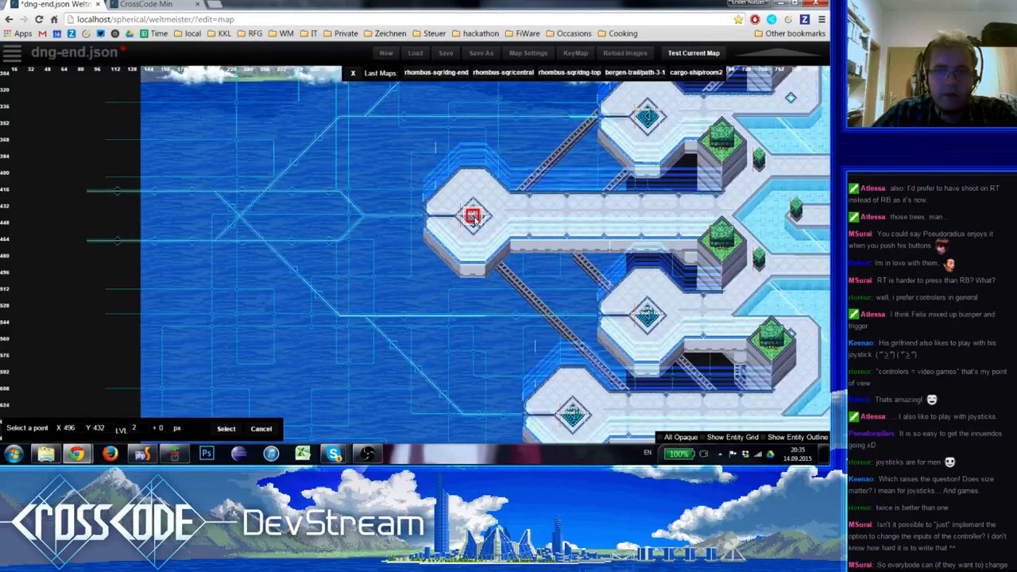
click(474, 217)
click(433, 164)
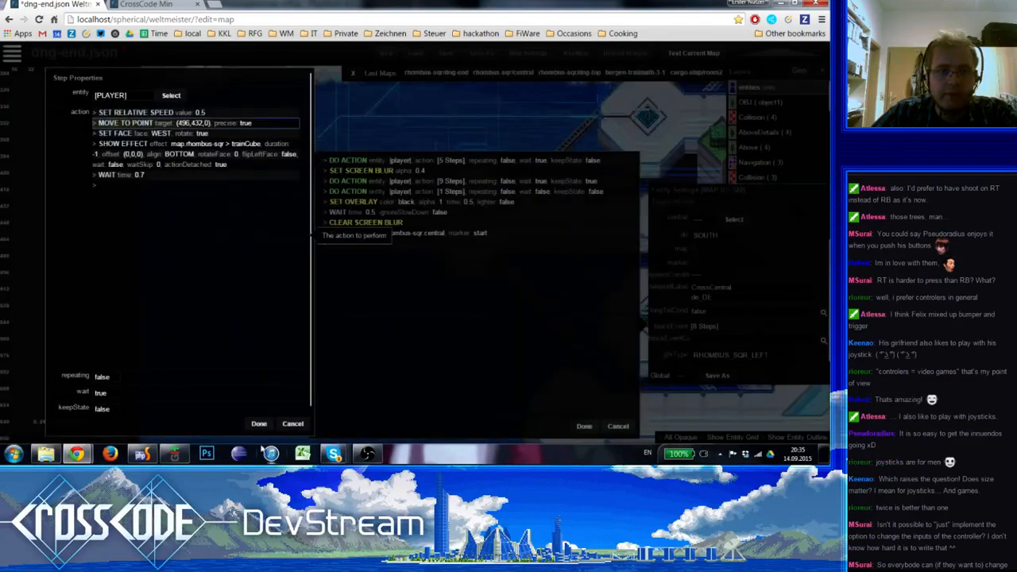
click(259, 424)
click(584, 427)
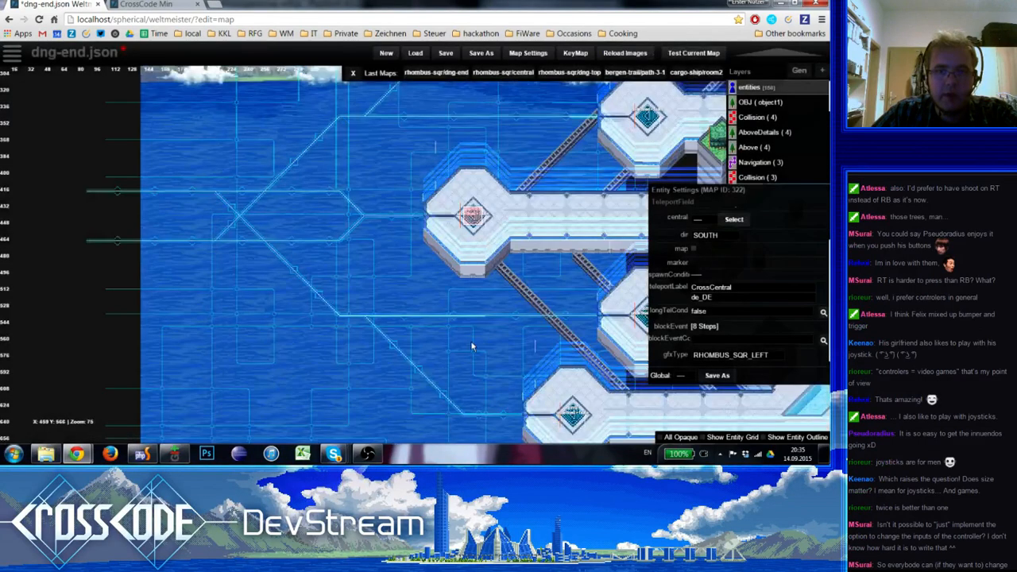
For the southernmost platform's teleport field, set the Move To Point target in the five-step player action to X 624, Y 688
right_drag(490, 362, 353, 264)
click(434, 314)
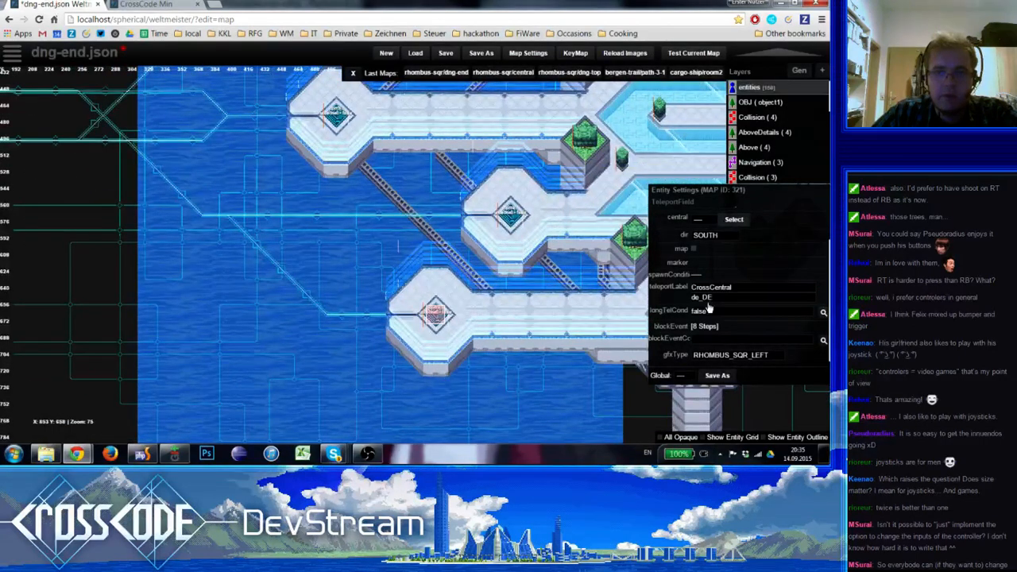
click(704, 326)
click(421, 161)
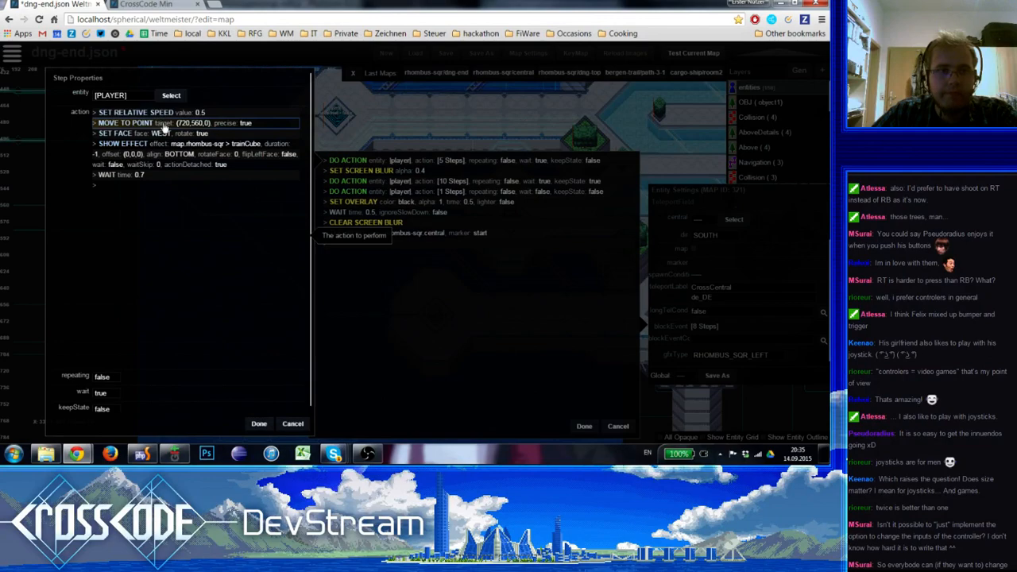
click(165, 125)
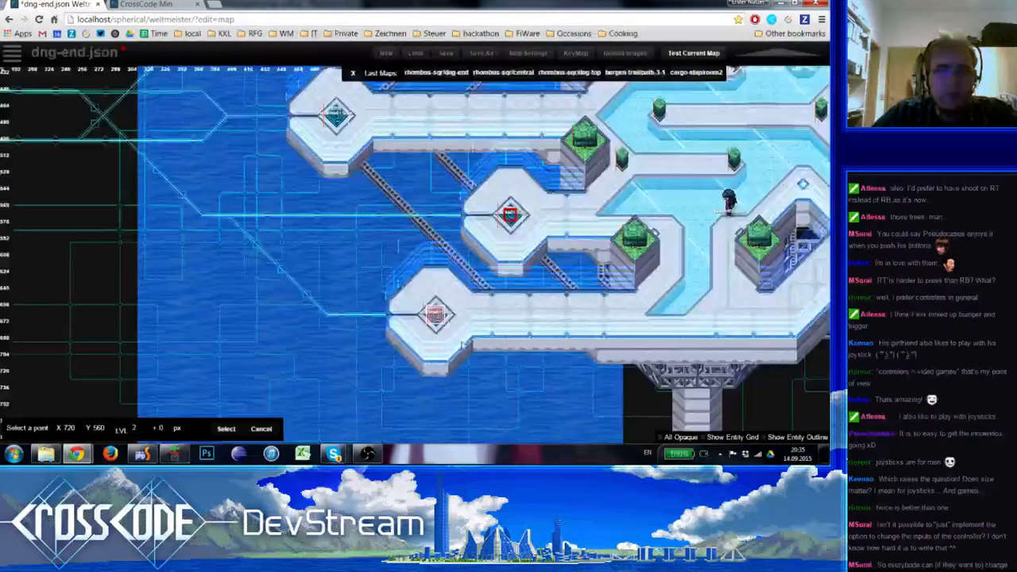
click(436, 316)
click(442, 165)
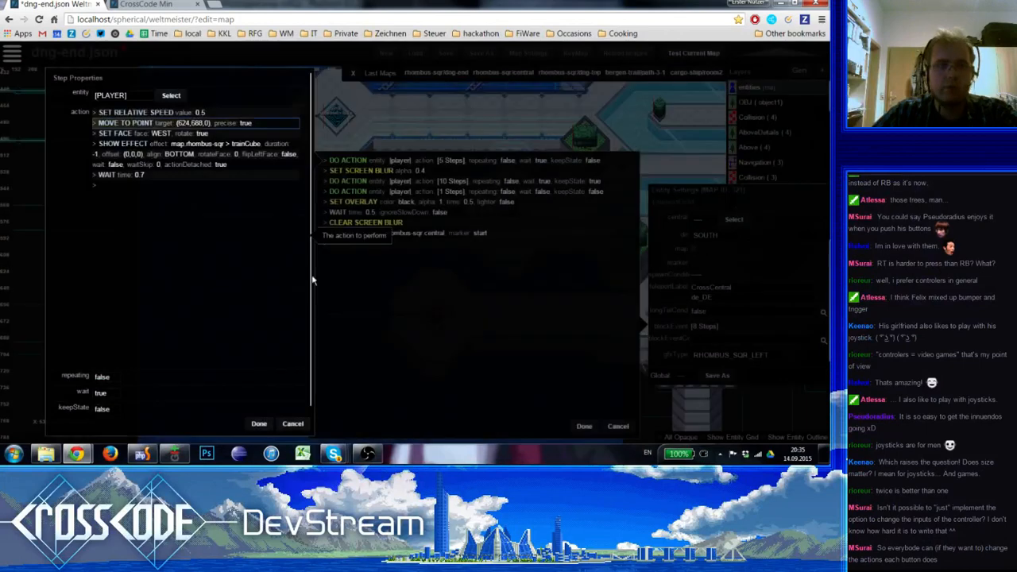
click(258, 424)
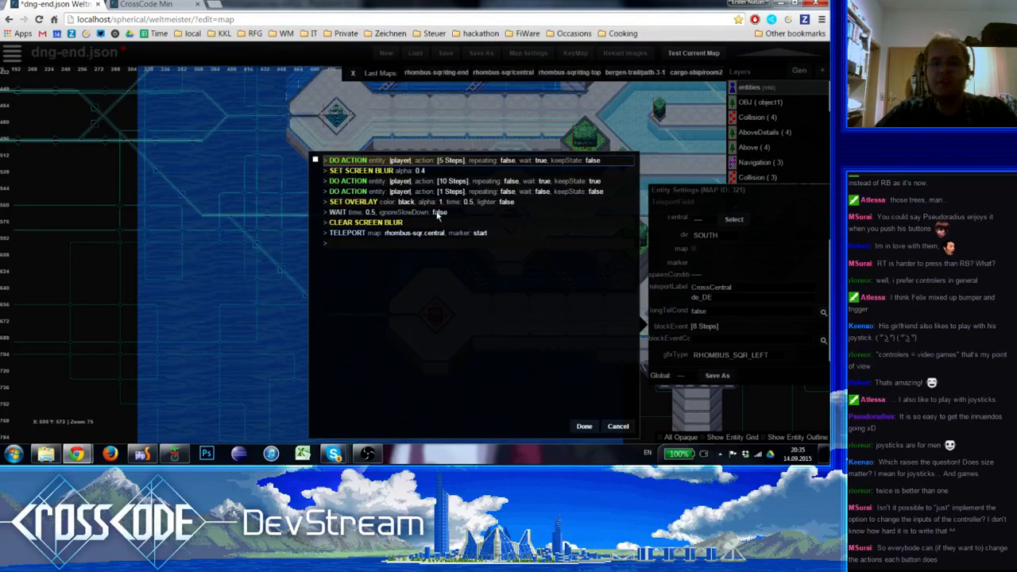
Check the last Interpolate Position point of the ten-step player action on the map, keep it, and apply the player action and block event
click(456, 185)
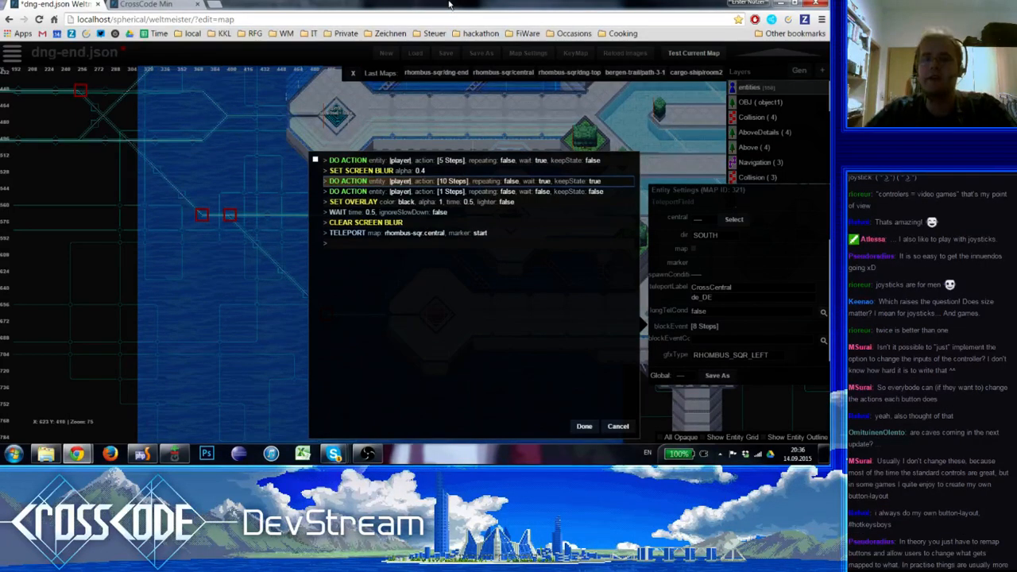
click(452, 181)
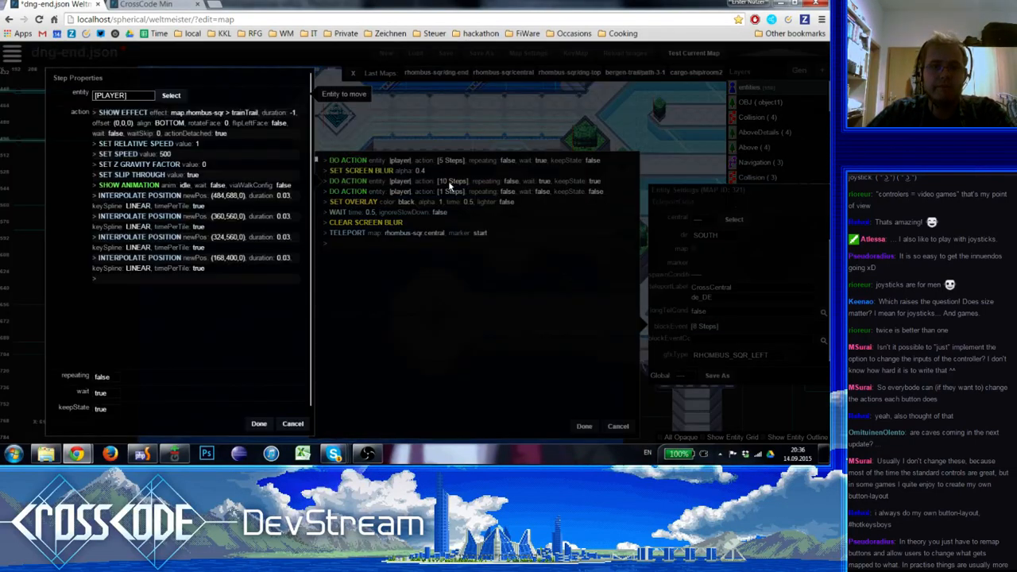
click(163, 260)
click(377, 253)
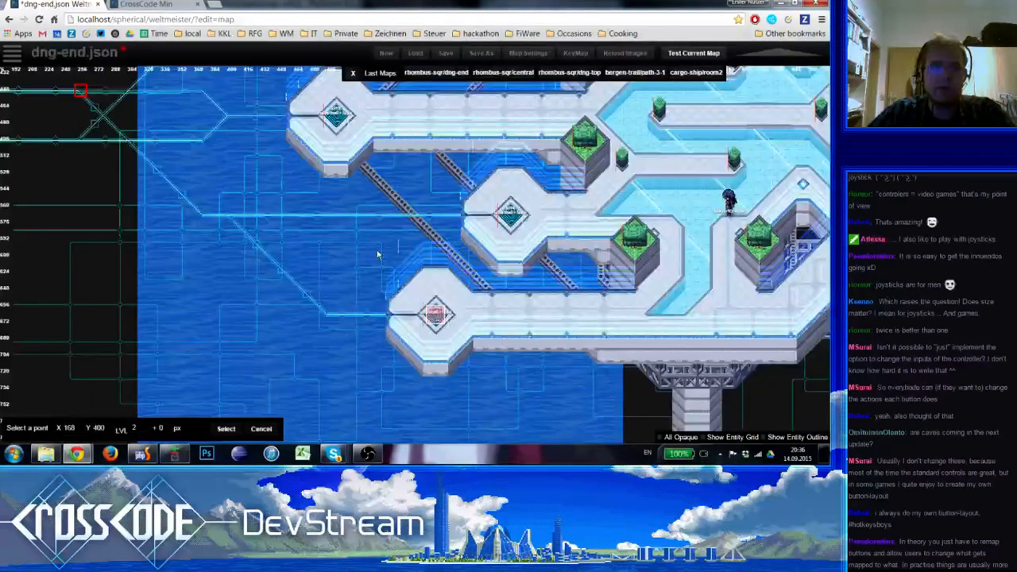
key(Escape)
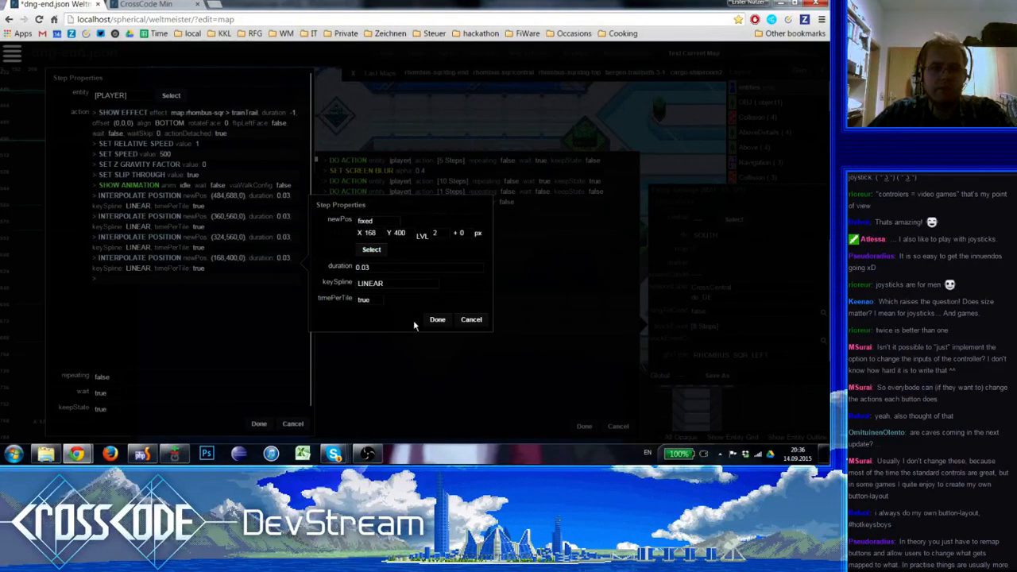
key(Escape)
click(260, 424)
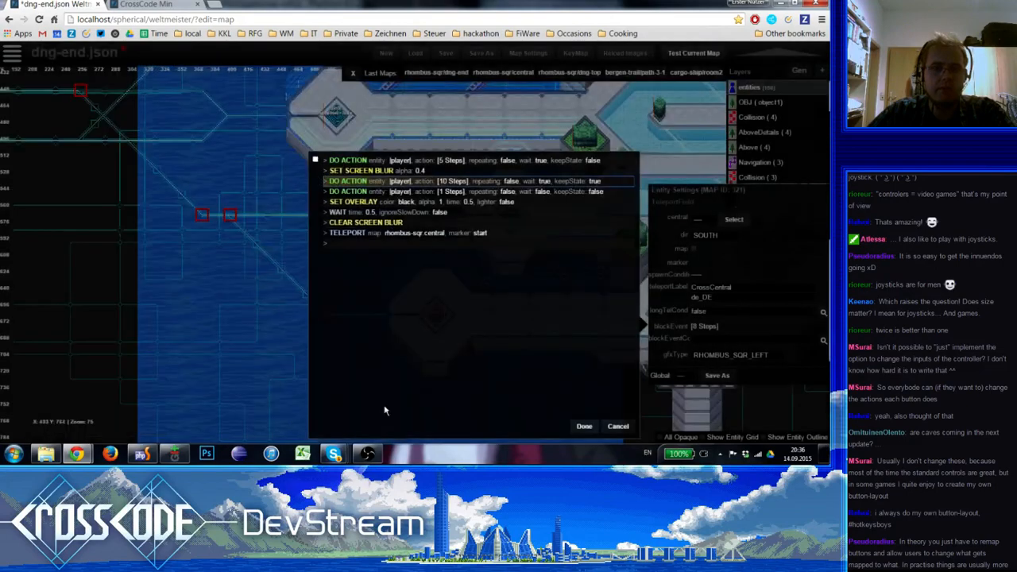
click(584, 426)
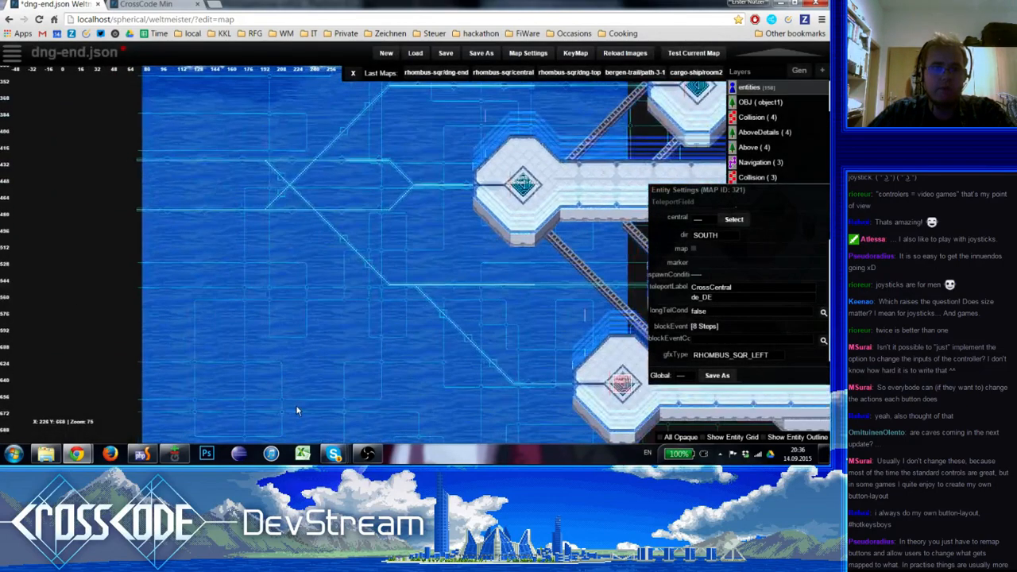
Check the southernmost teleport field's one-step Interpolate Position point on the map and close its block event, keeping the point
click(686, 327)
double_click(436, 184)
key(Escape)
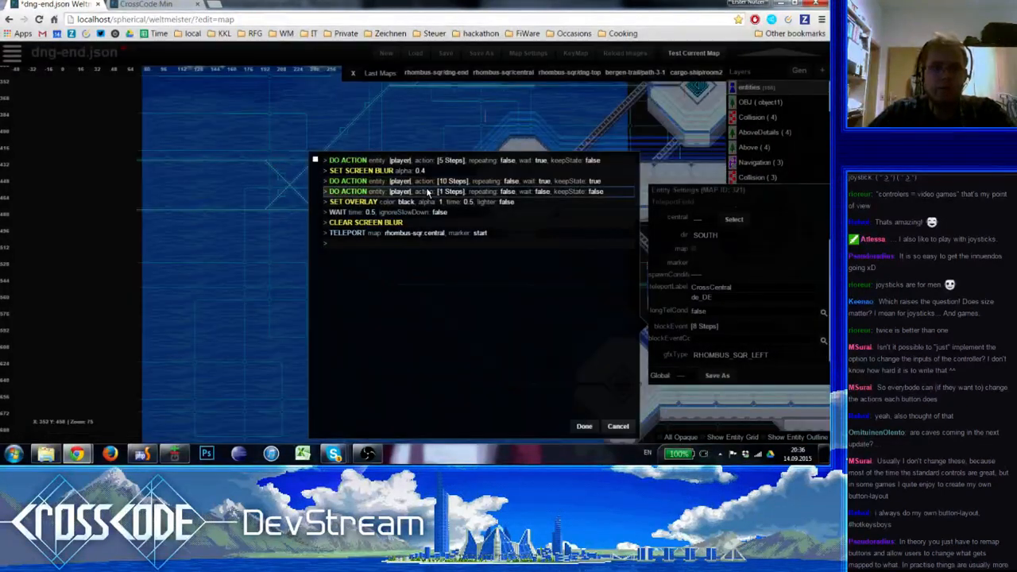
double_click(428, 193)
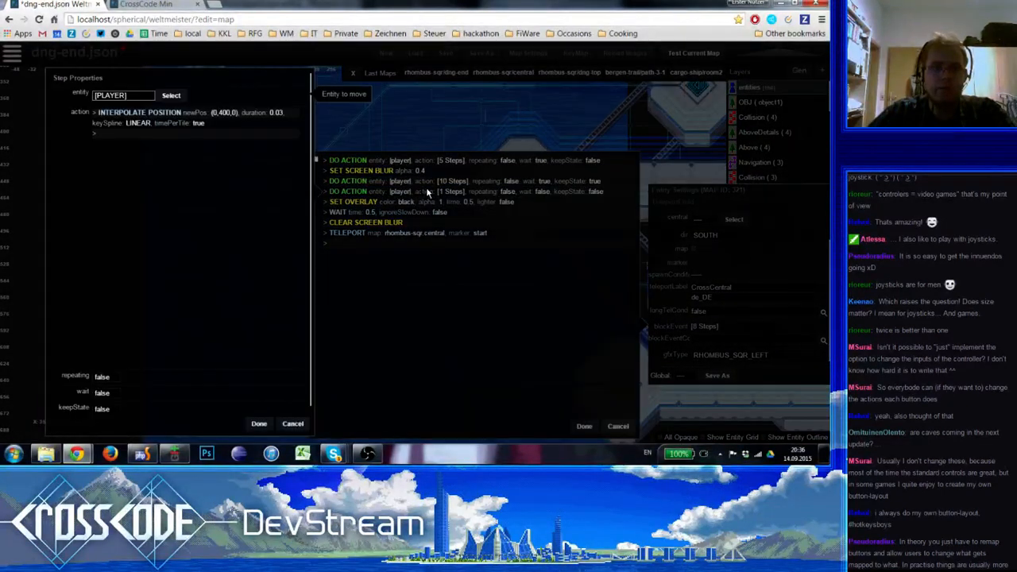
double_click(173, 120)
click(372, 126)
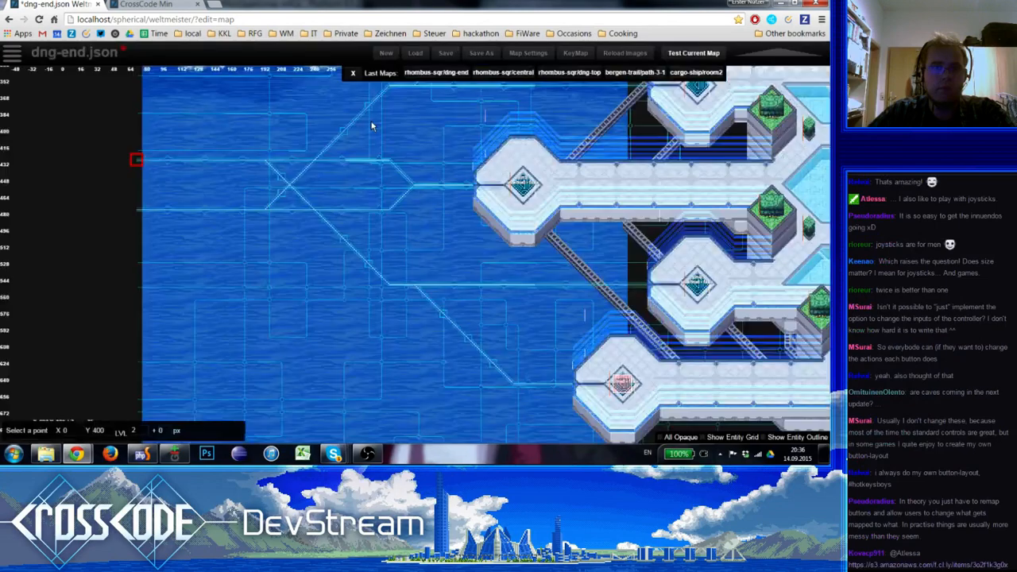
key(Escape)
key(Escape)
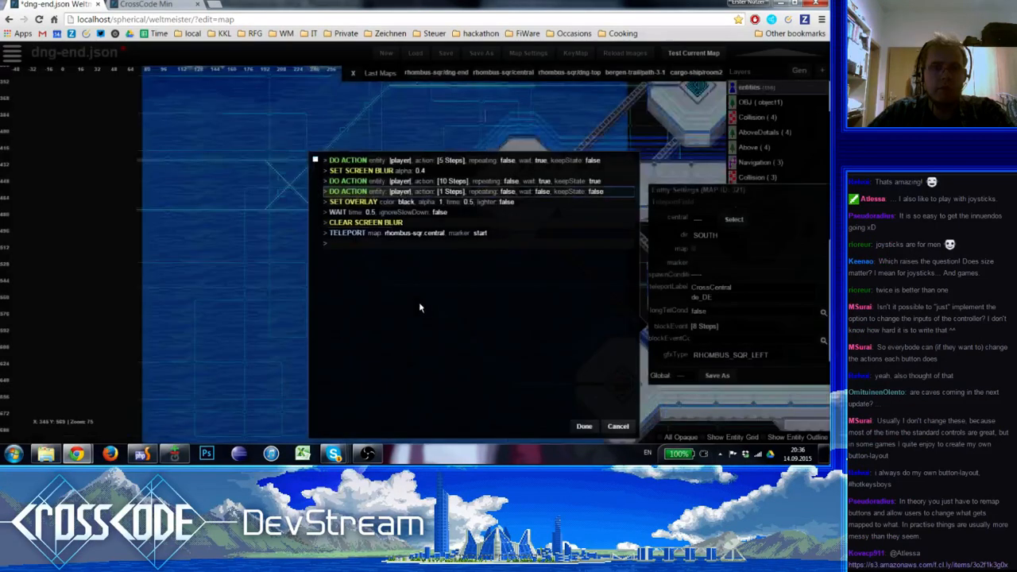
click(584, 427)
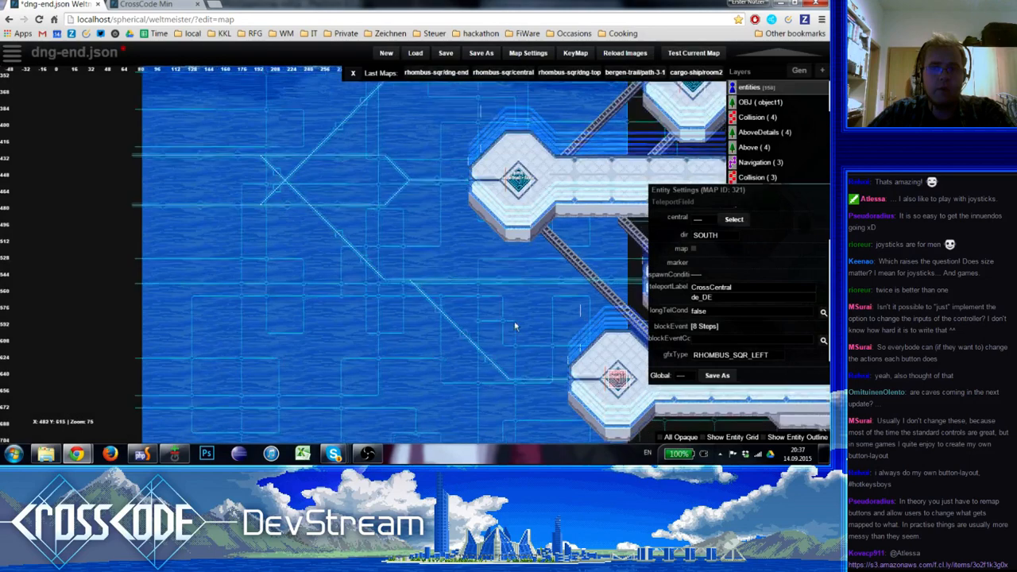
View the route points of the nine-step player action in off3's block event on the map for comparison
right_drag(559, 347, 316, 362)
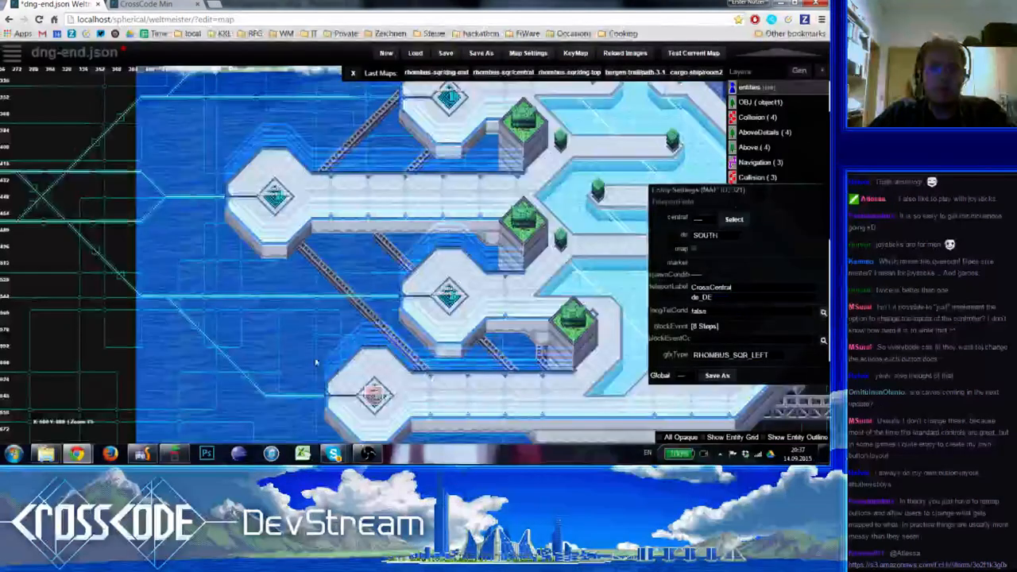
click(274, 197)
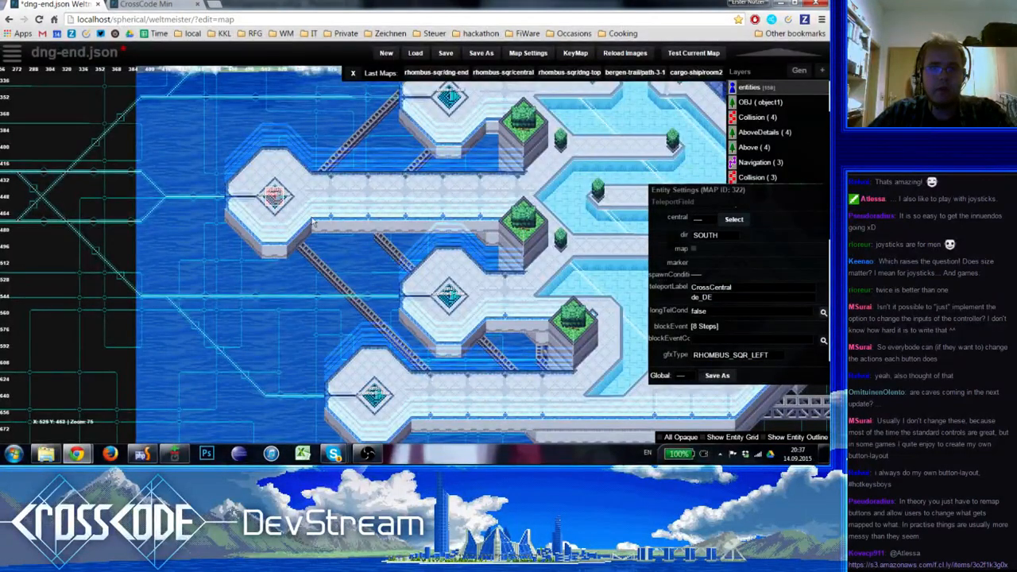
click(707, 327)
click(378, 184)
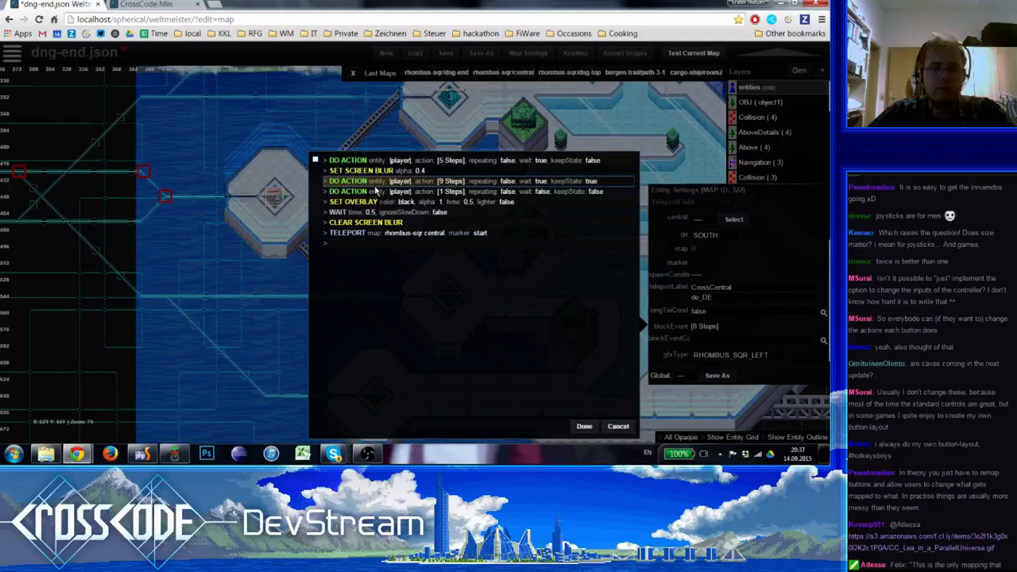
key(Escape)
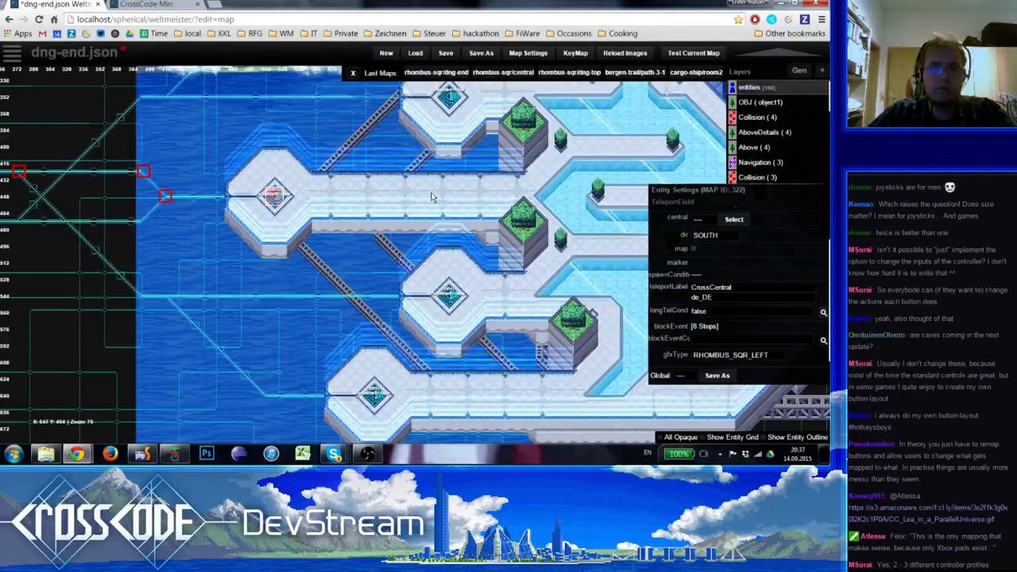
Select the off2 teleport field and place it on the diamond marking of the platform northeast of off3, at X 708, Y 292
scroll(437, 198, up, 3)
click(427, 165)
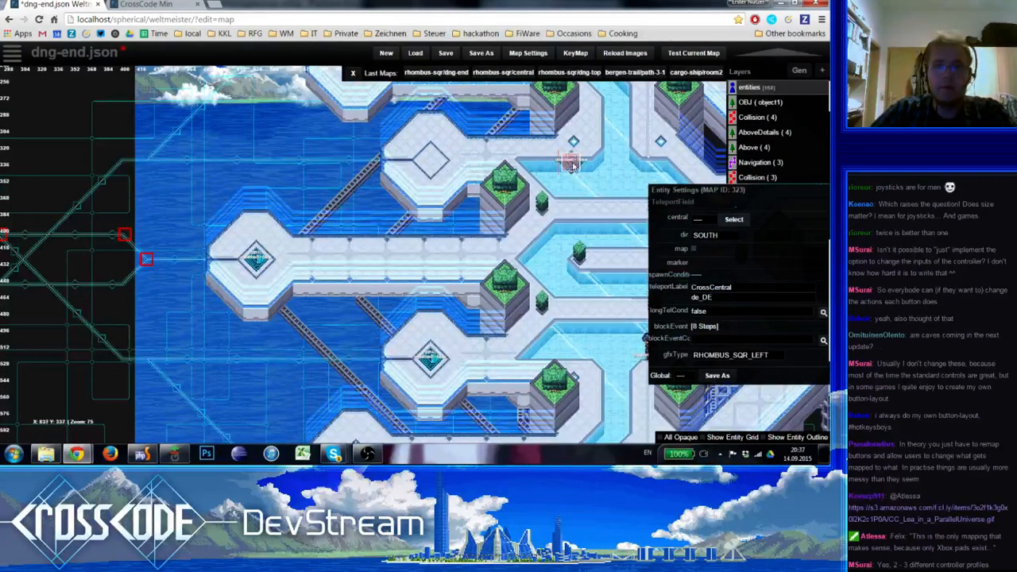
click(430, 164)
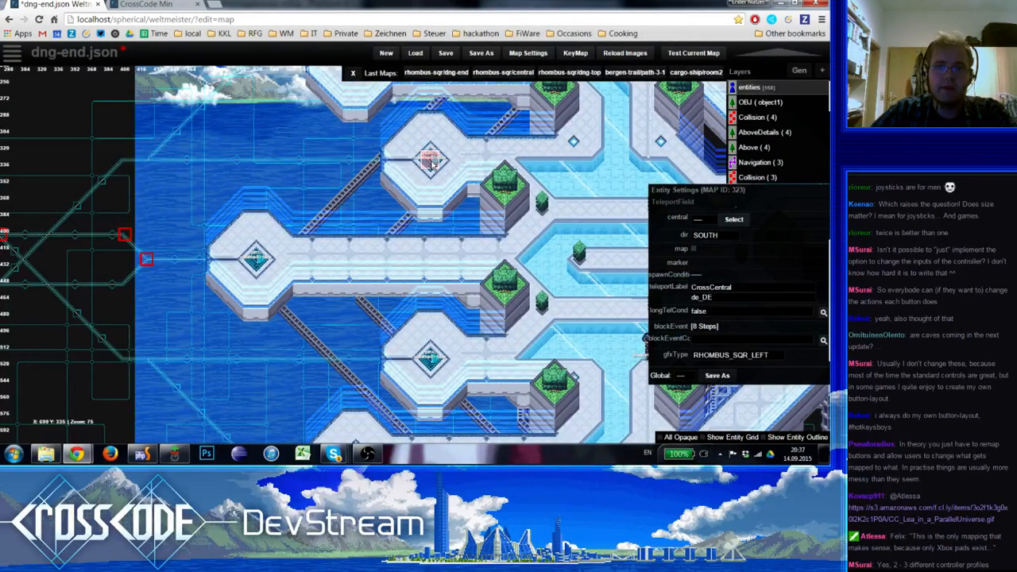
scroll(717, 297, up, 1)
click(718, 215)
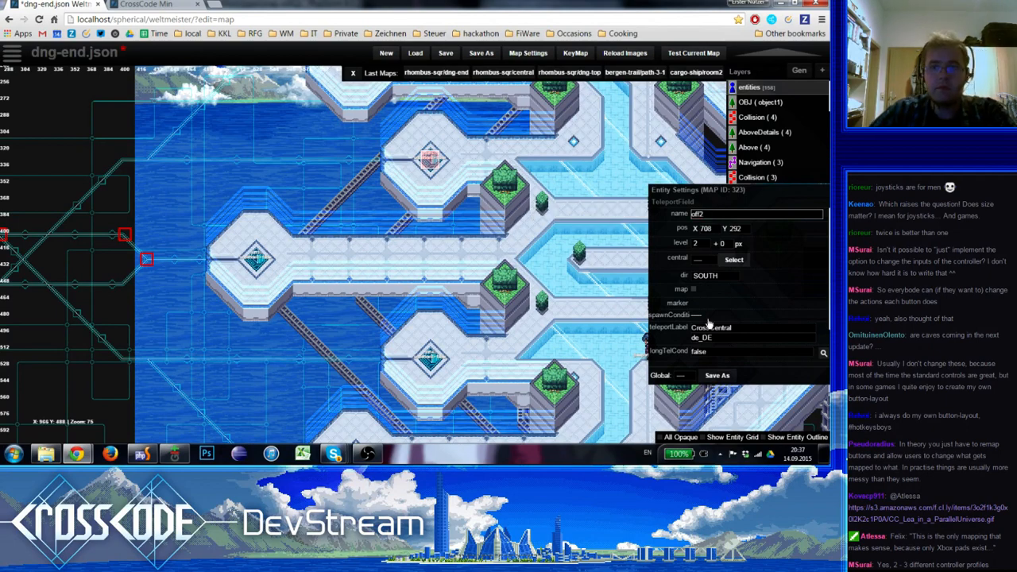
scroll(703, 322, down, 1)
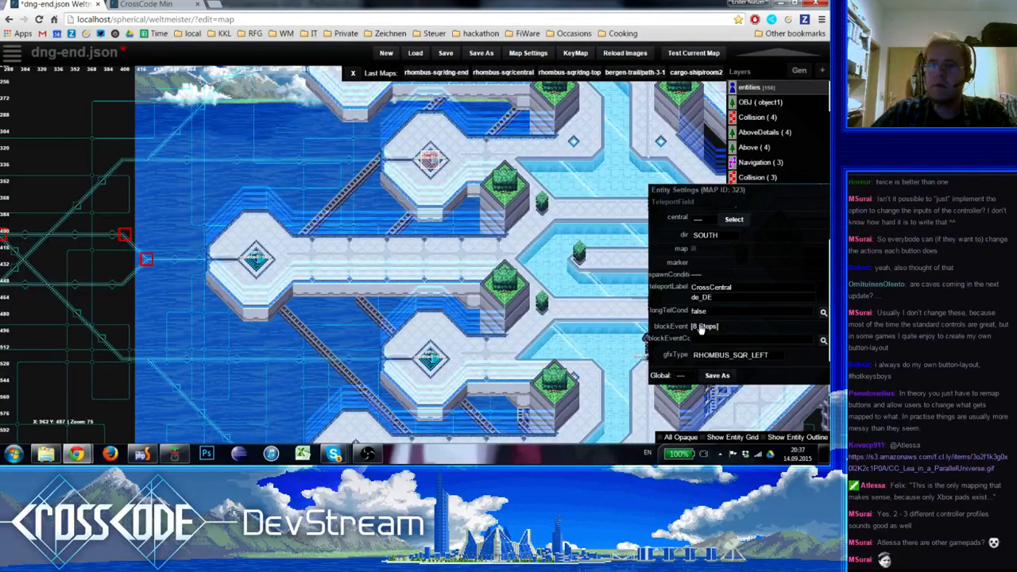
In off2's nine-step player action, set the first Interpolate Position to X 324, Y 304 on the circuit line
click(704, 325)
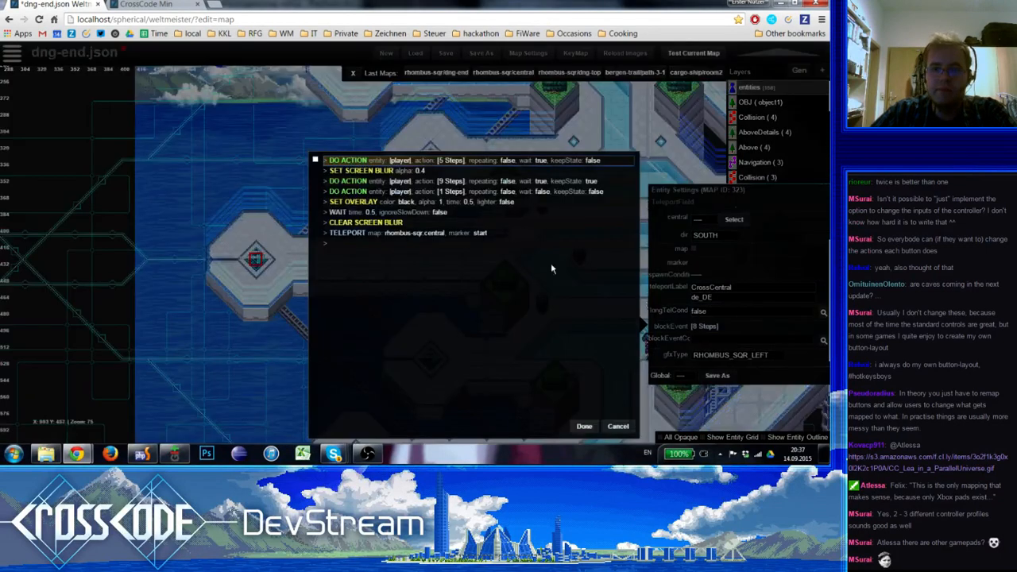
click(429, 182)
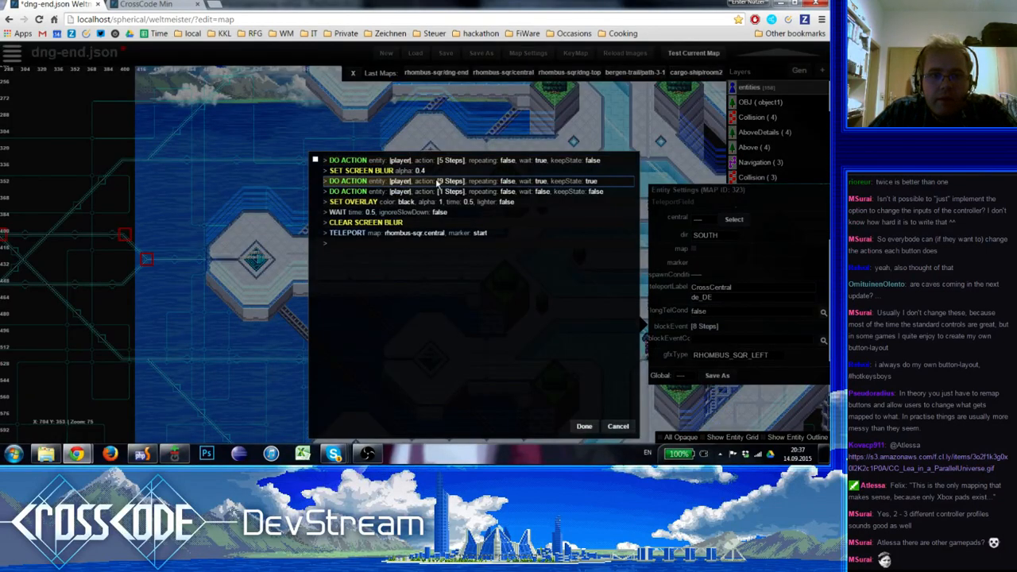
click(437, 181)
click(170, 199)
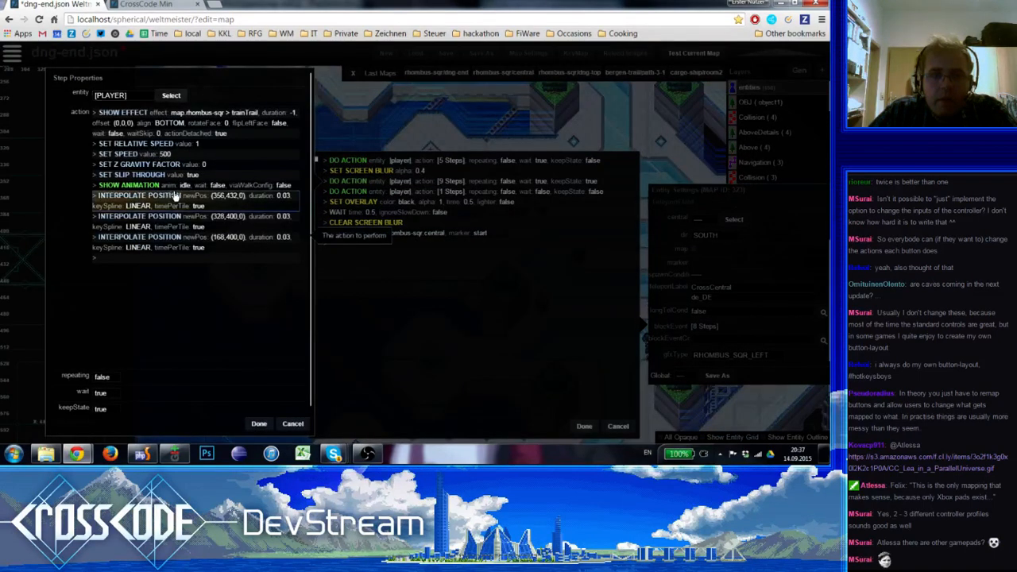
click(203, 201)
click(371, 186)
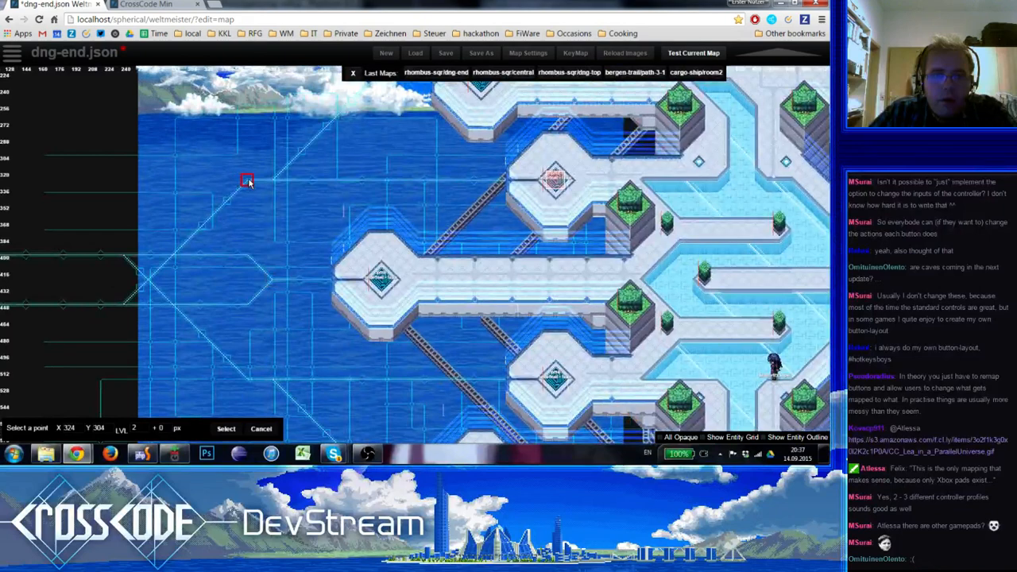
click(247, 182)
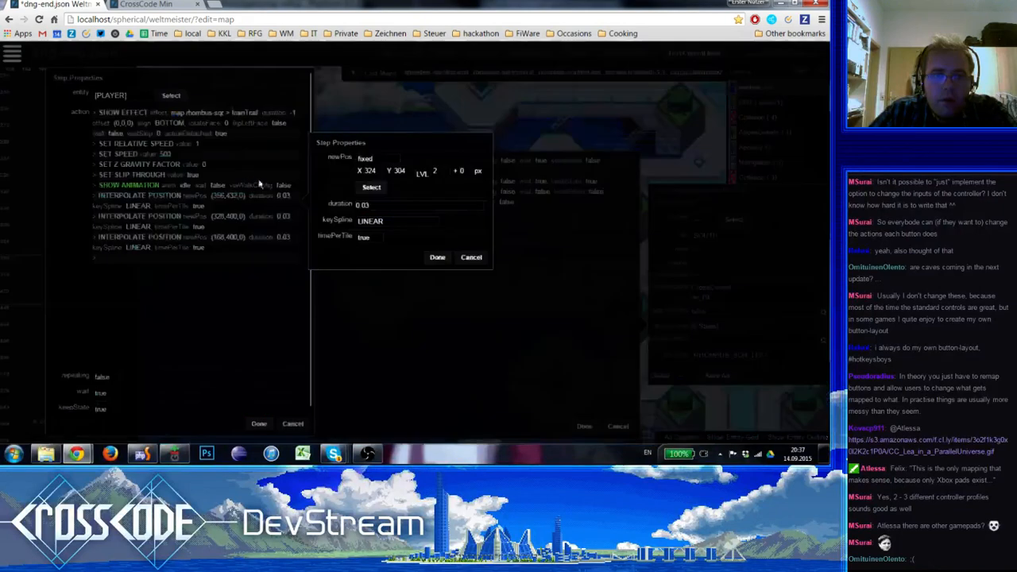
click(433, 259)
Set the second Interpolate Position in off2's player action to X 232, Y 400
click(197, 221)
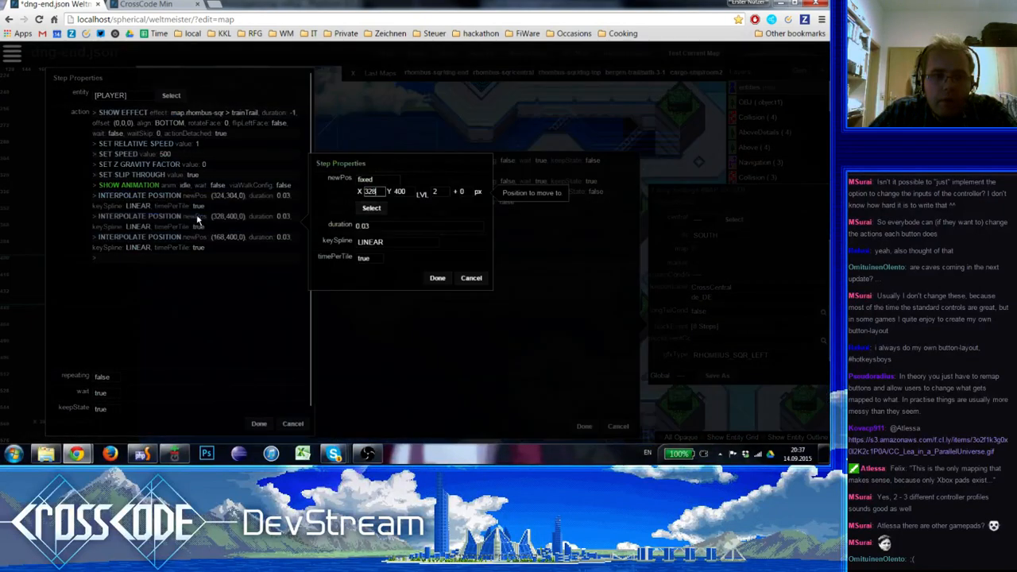
click(371, 208)
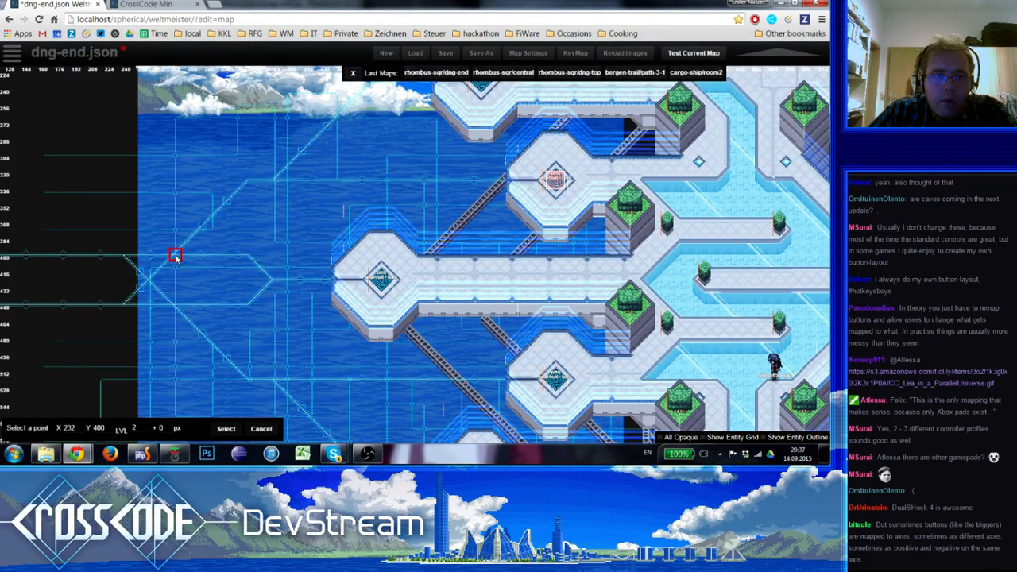
click(176, 257)
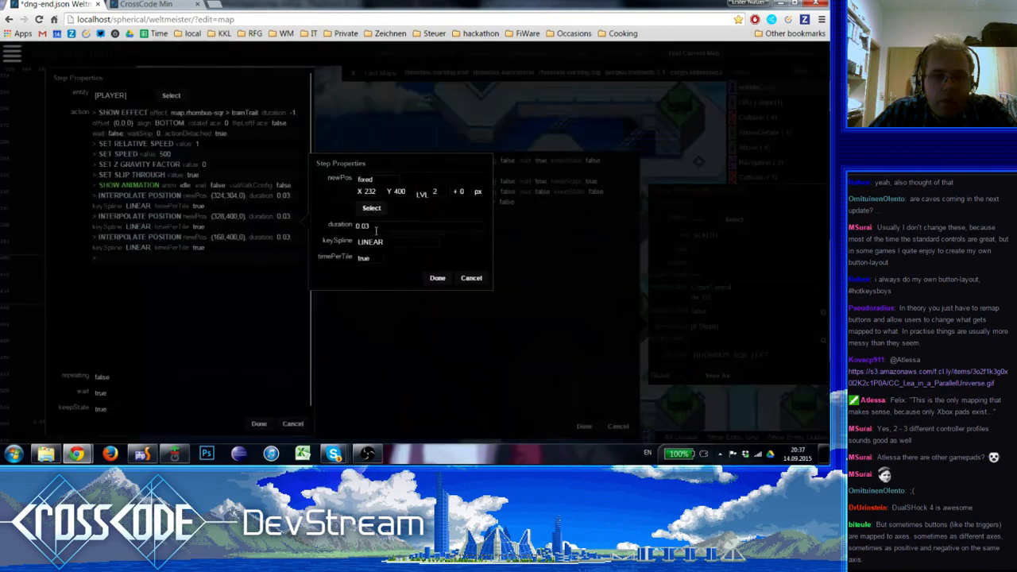
click(437, 279)
Pick X 168, Y 400 on the map for the third Interpolate Position and apply the nine-step player action
double_click(213, 244)
click(367, 228)
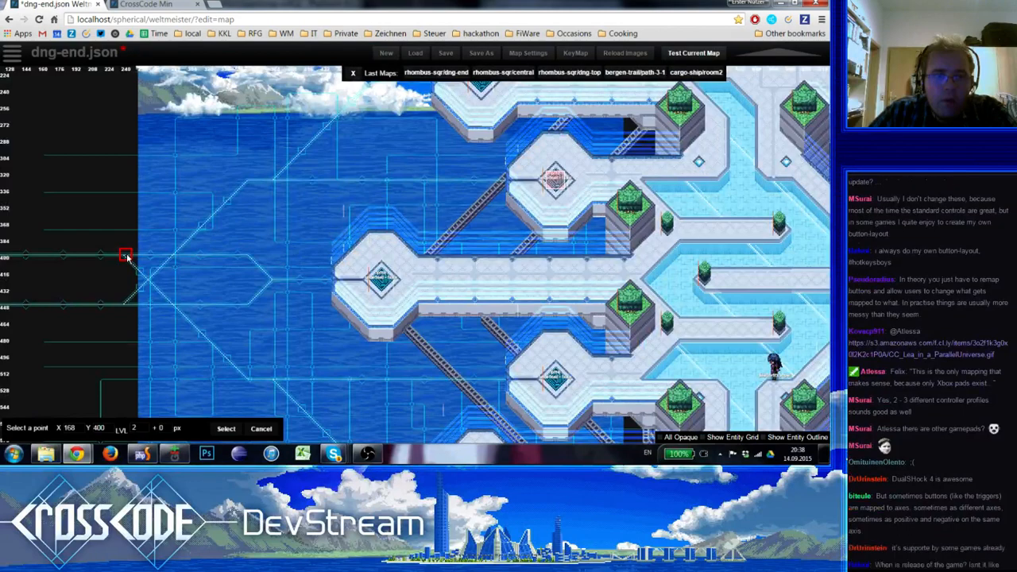
click(126, 257)
click(429, 300)
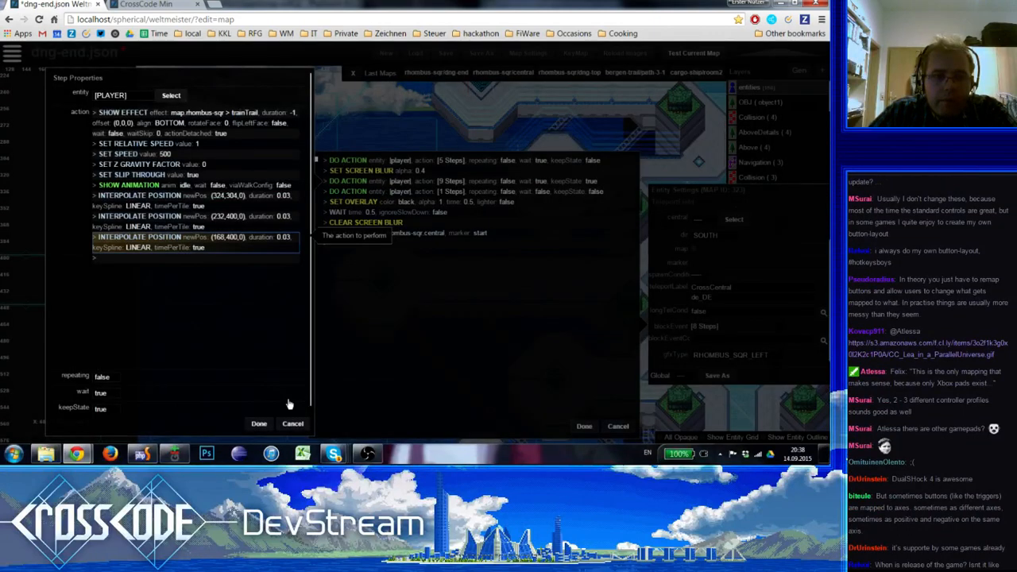
click(255, 426)
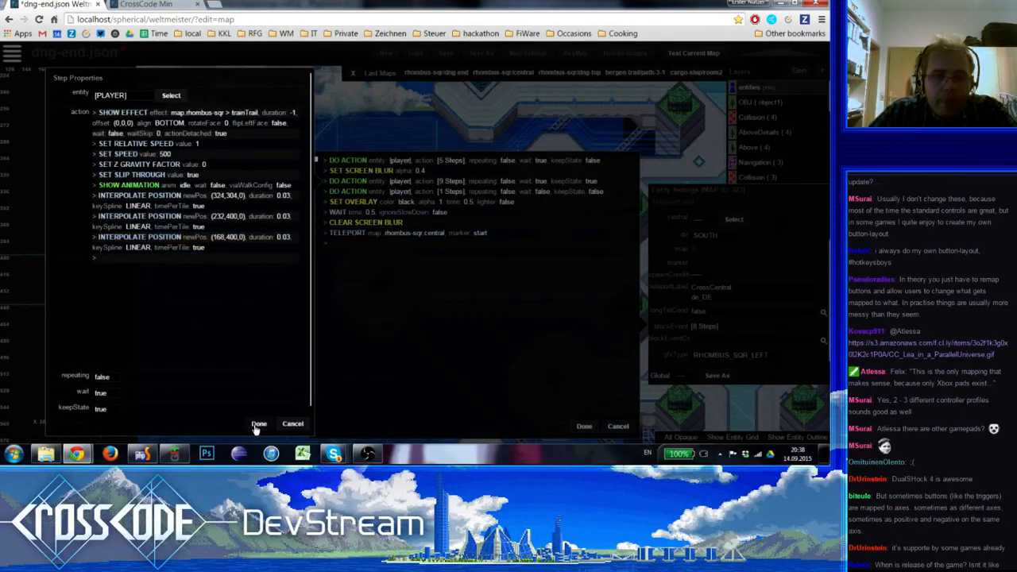
Pick X 0, Y 400 on the map for the Interpolate Position in off2's one-step player action and apply the action
double_click(374, 192)
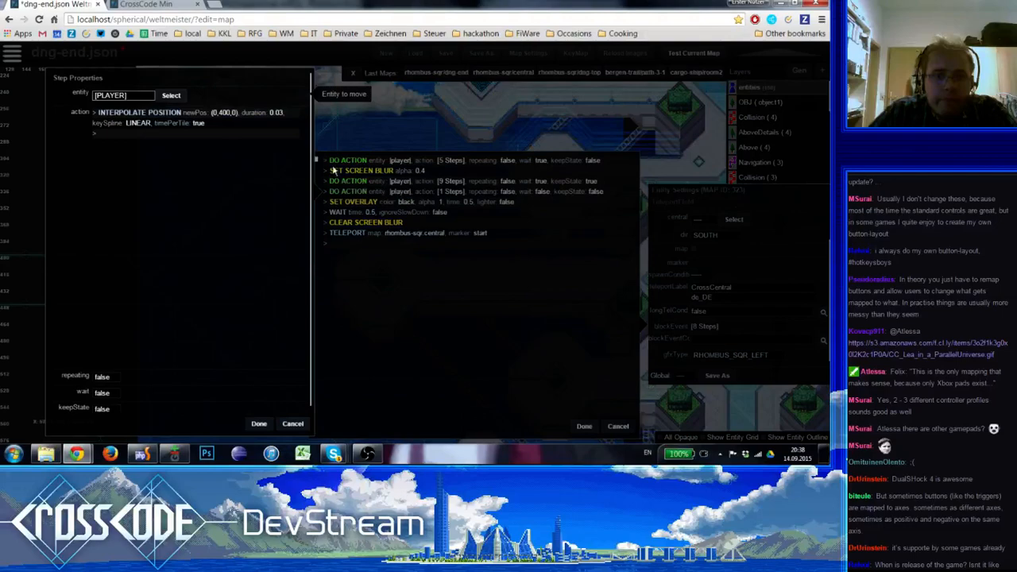
double_click(200, 126)
click(383, 126)
right_drag(202, 238, 307, 228)
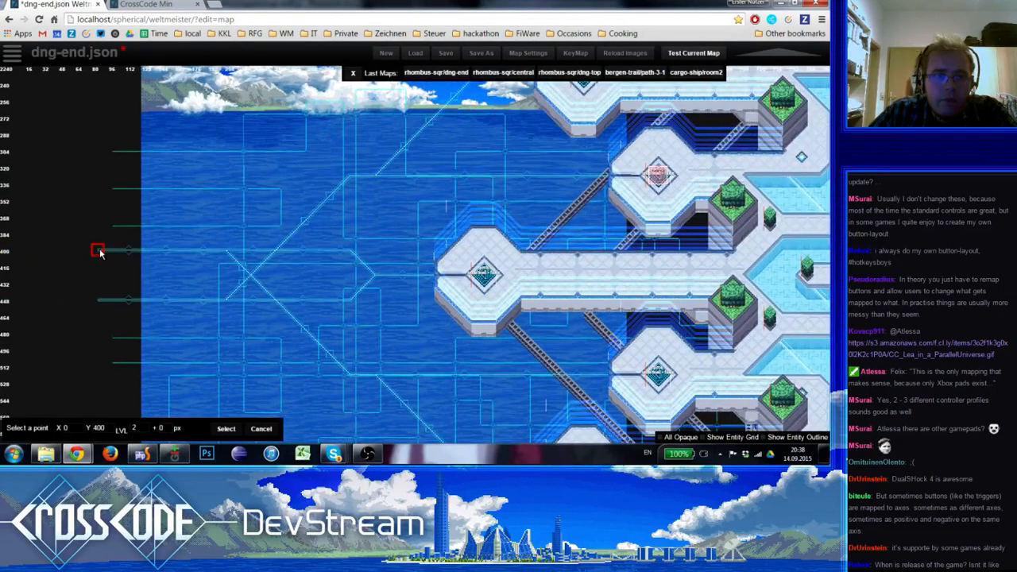
click(100, 253)
click(378, 123)
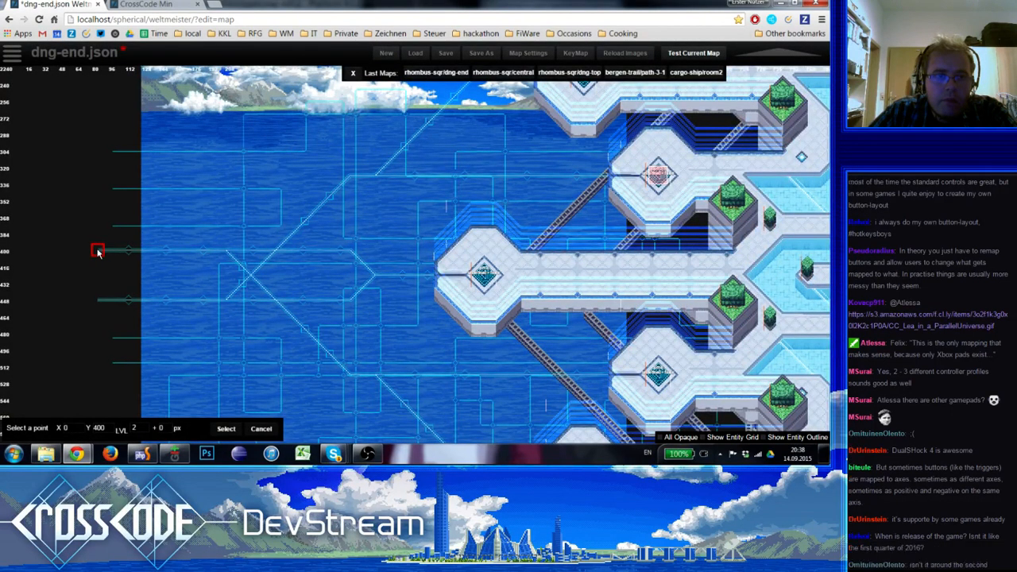
click(97, 253)
click(437, 192)
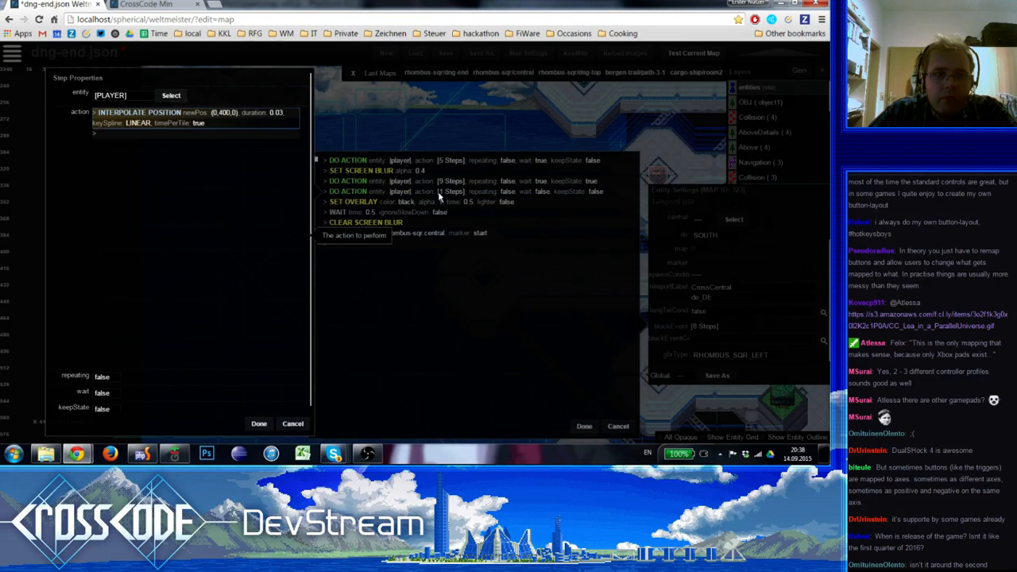
click(259, 423)
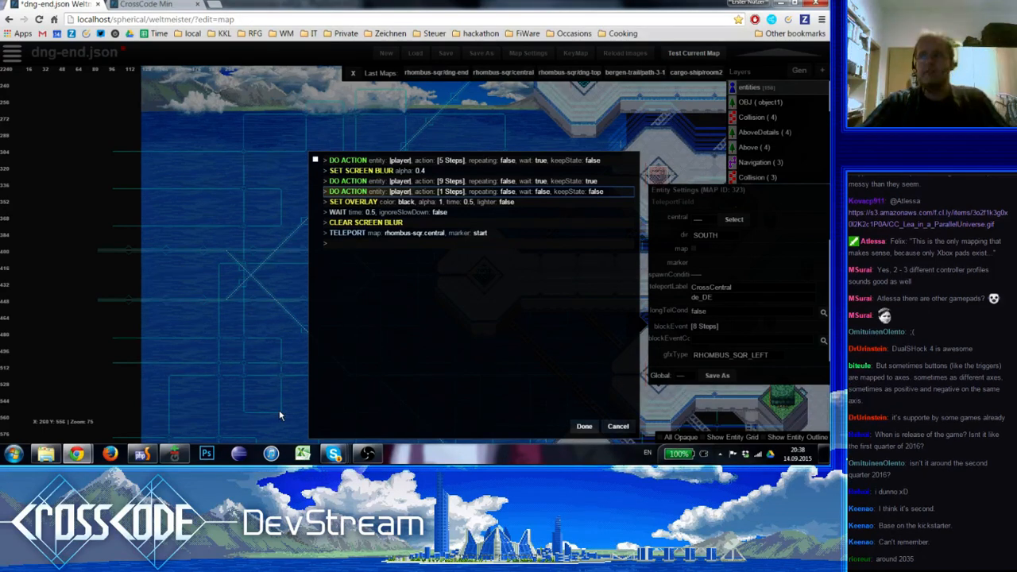
Check the map positions in off2's nine-step and one-step player actions and apply the block event
click(383, 182)
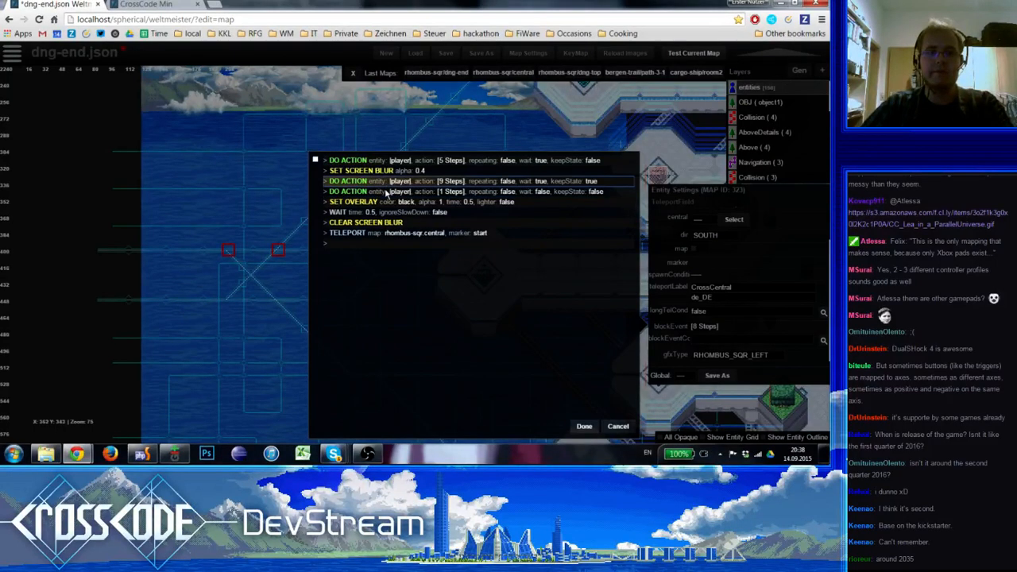
double_click(386, 188)
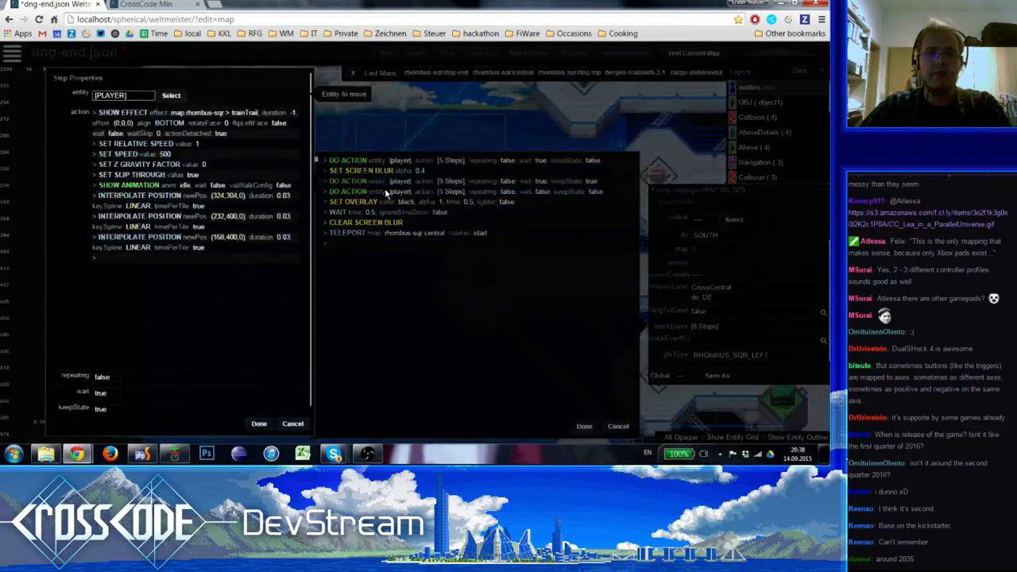
key(Escape)
click(387, 193)
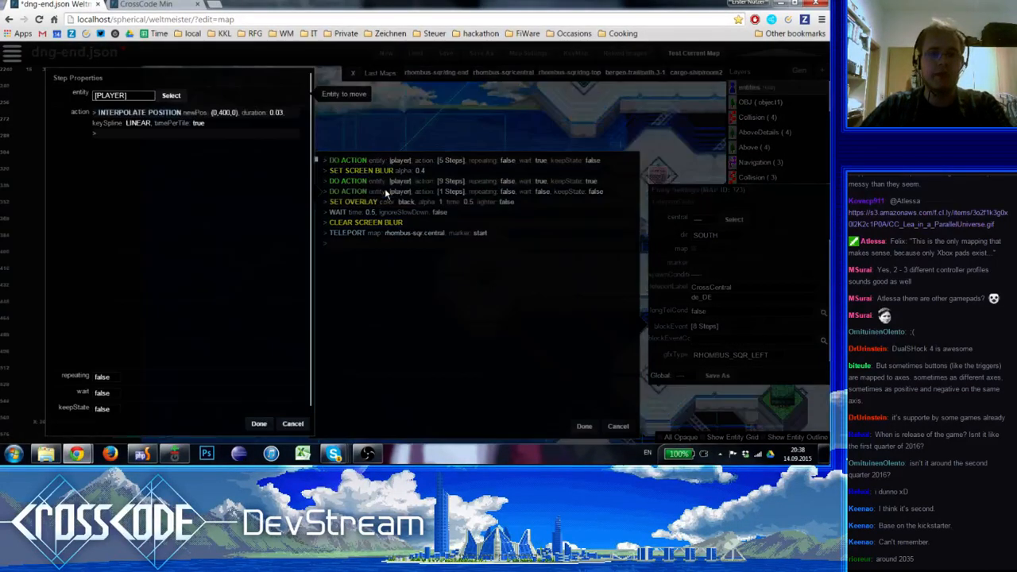
click(168, 120)
click(371, 123)
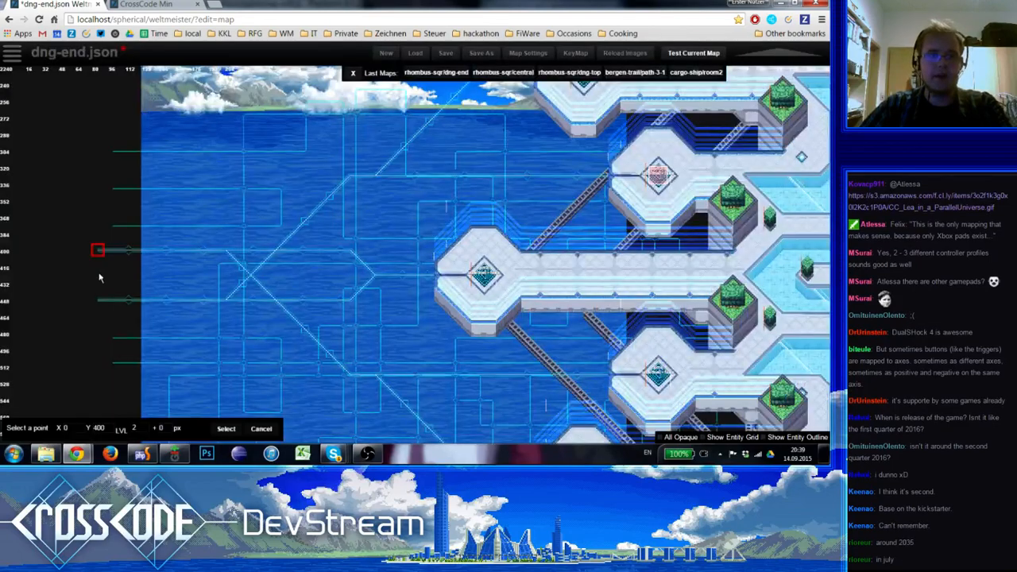
key(Escape)
key(Escape)
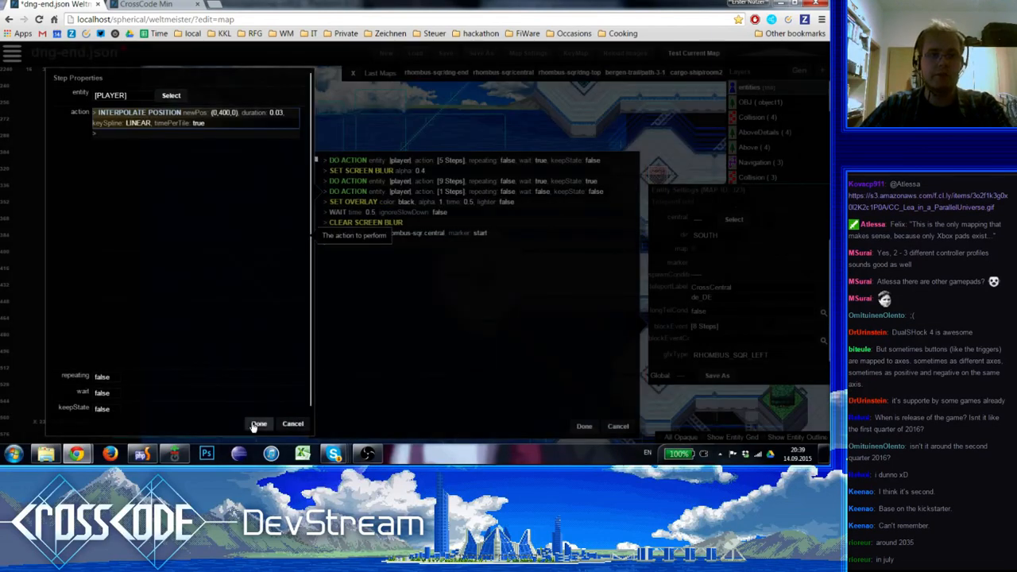
click(254, 425)
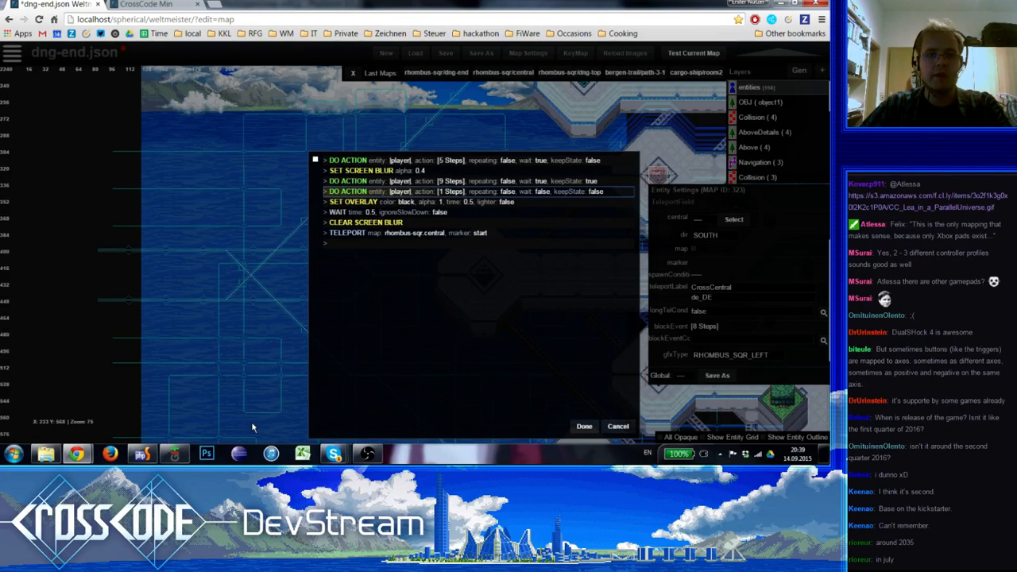
click(582, 427)
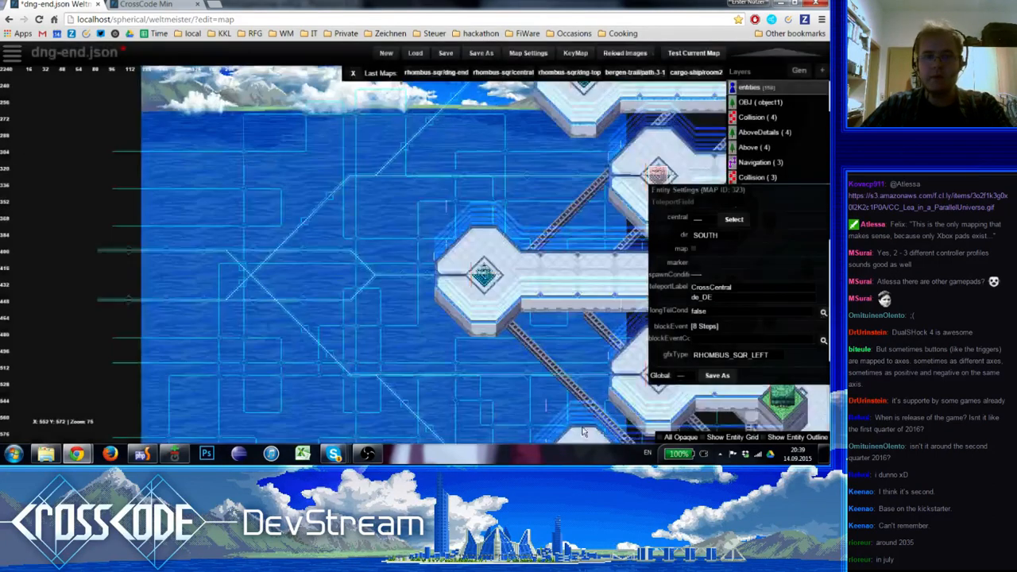
Replace the teleport field on the platform above off2 with a copy of off2 at X 612, Y 164, named off1
right_drag(450, 196, 298, 296)
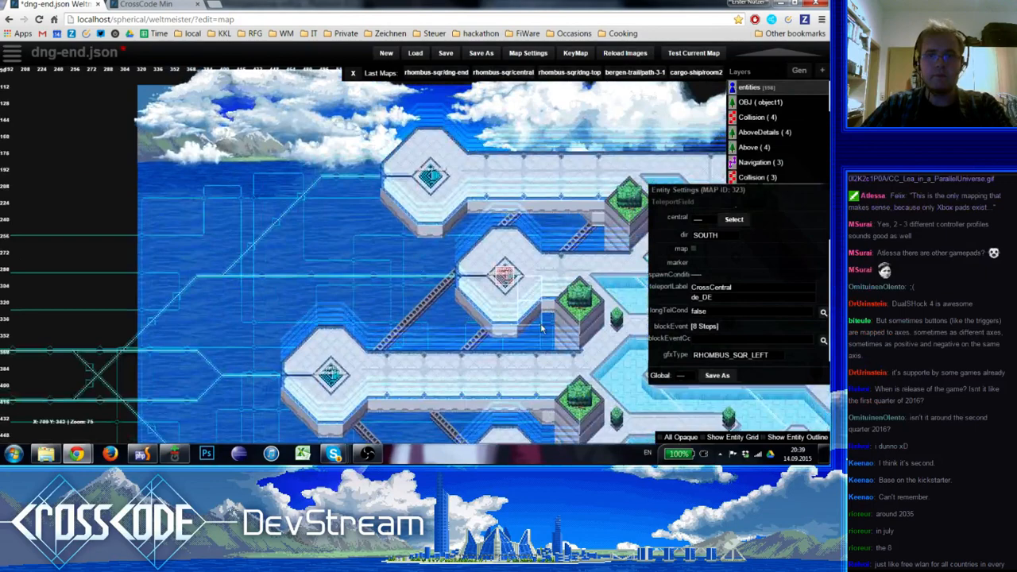
click(504, 276)
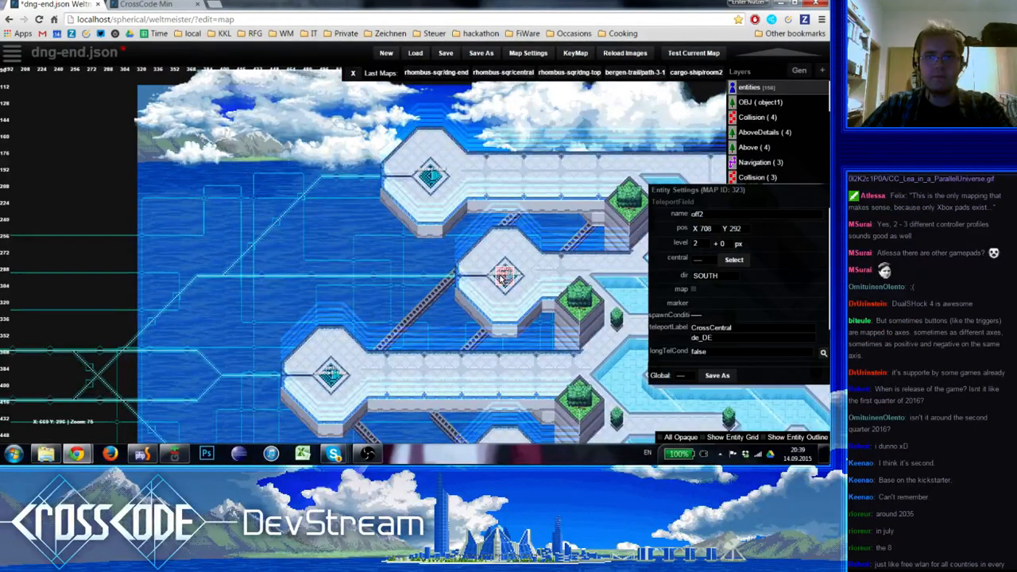
click(430, 177)
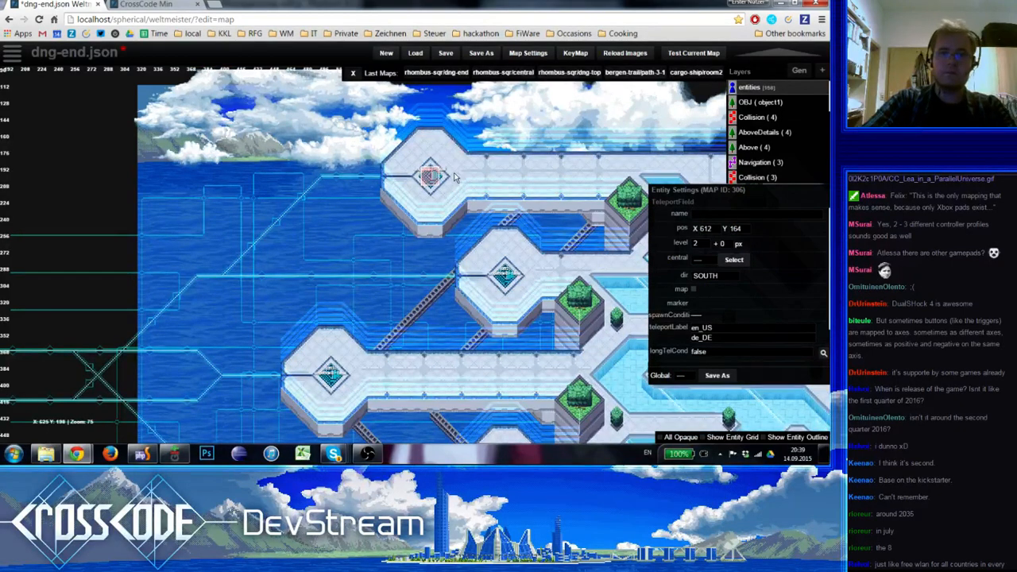
click(454, 178)
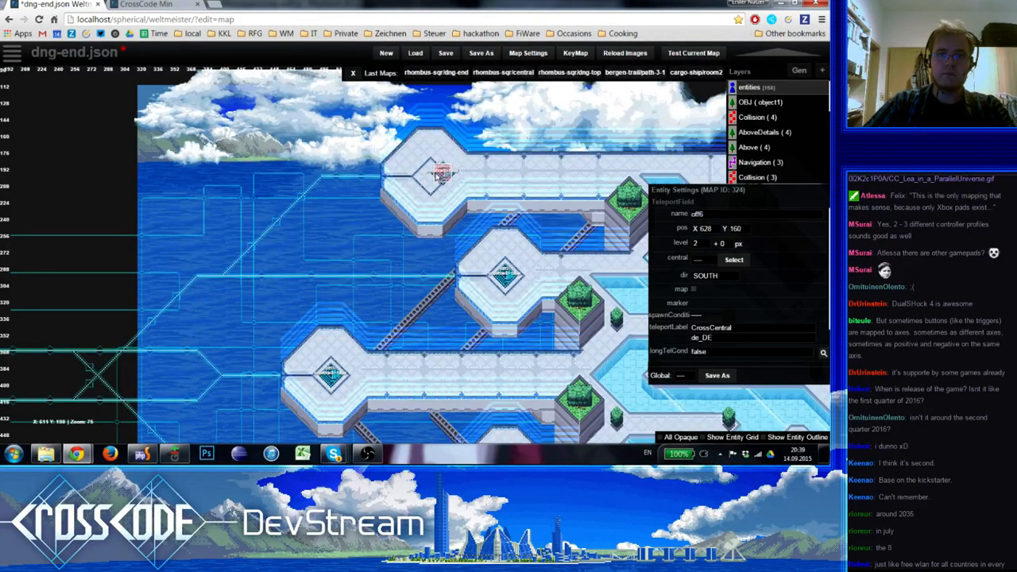
click(714, 215)
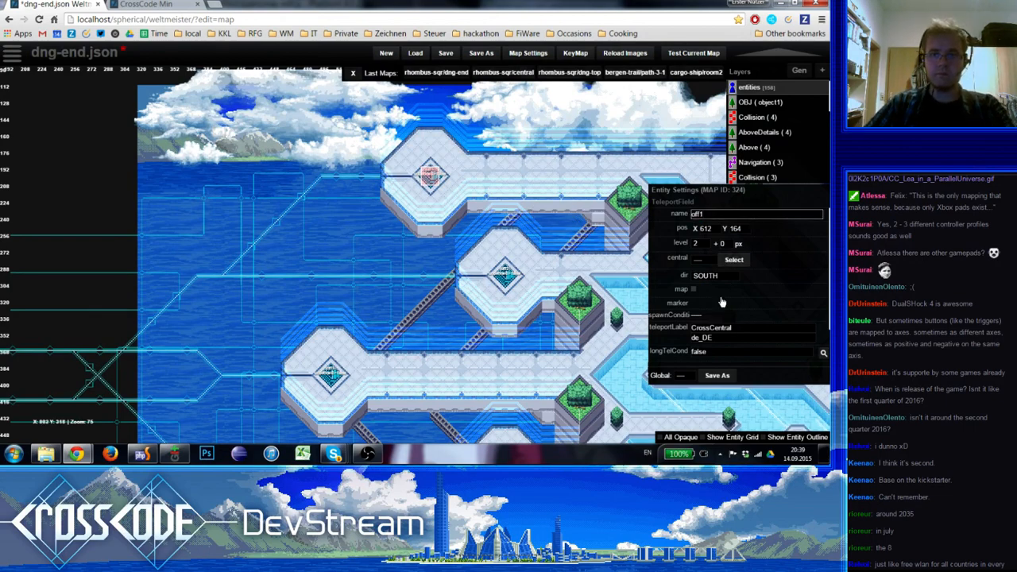
In the nine-step player action of off1's block event, set the first Interpolate Position to X 484, Y 176 on the circuit line
scroll(722, 326, down, 1)
click(707, 326)
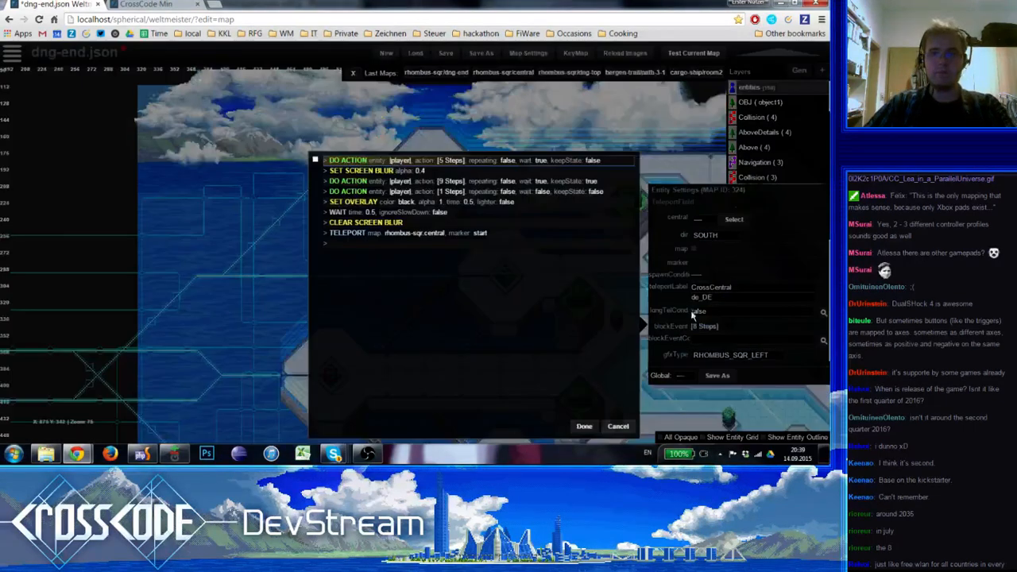
click(349, 181)
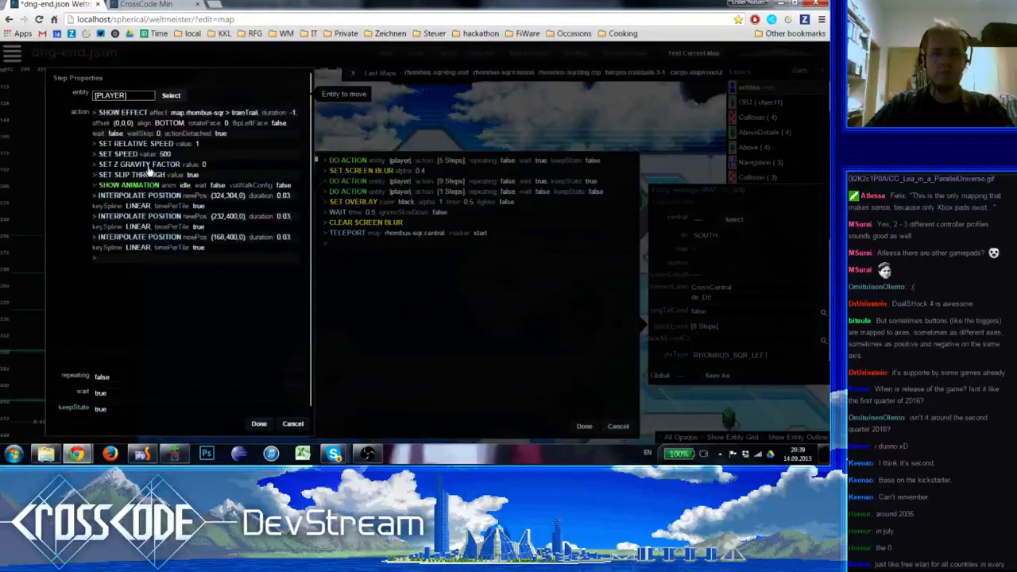
click(172, 200)
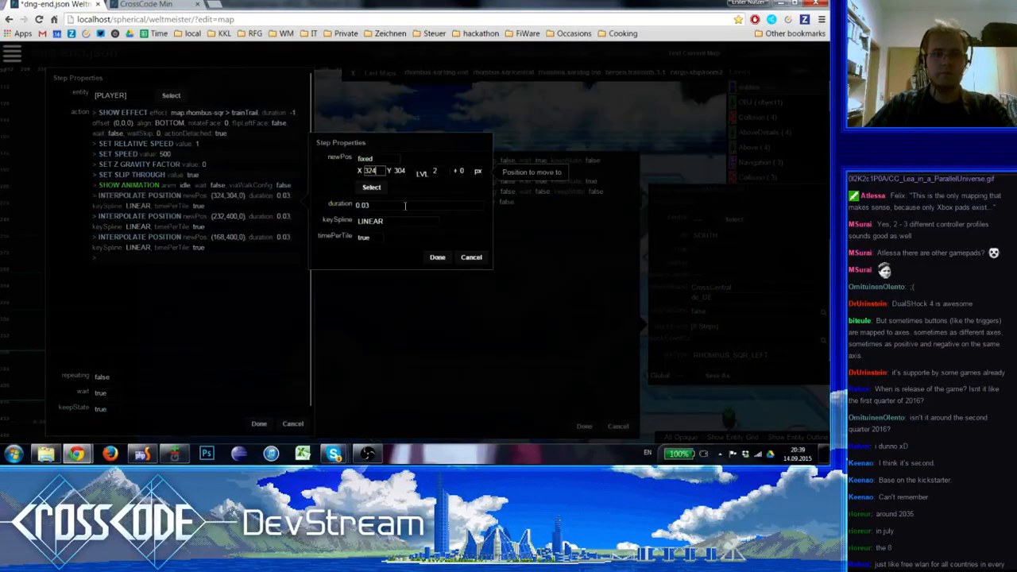
click(374, 190)
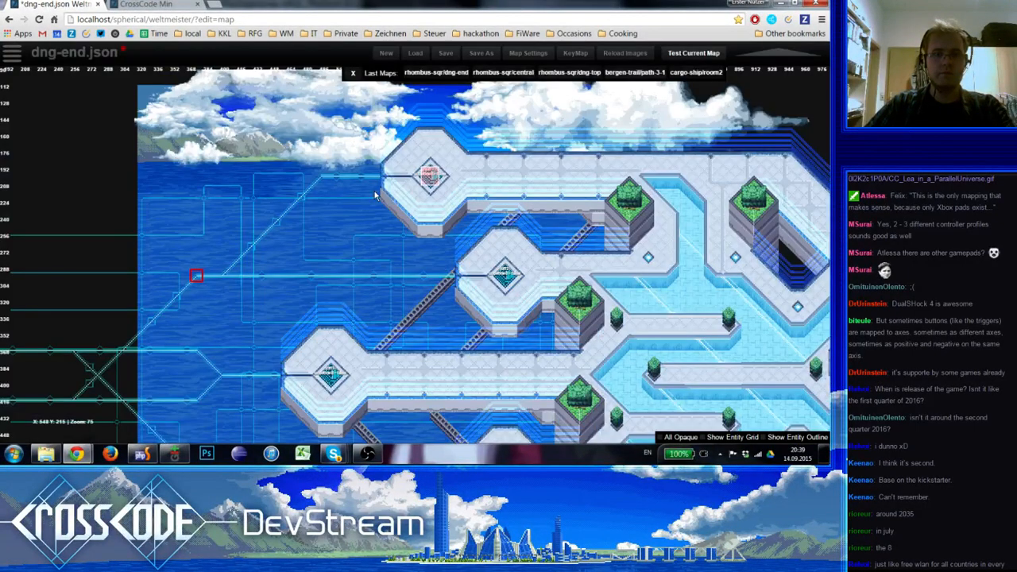
click(324, 177)
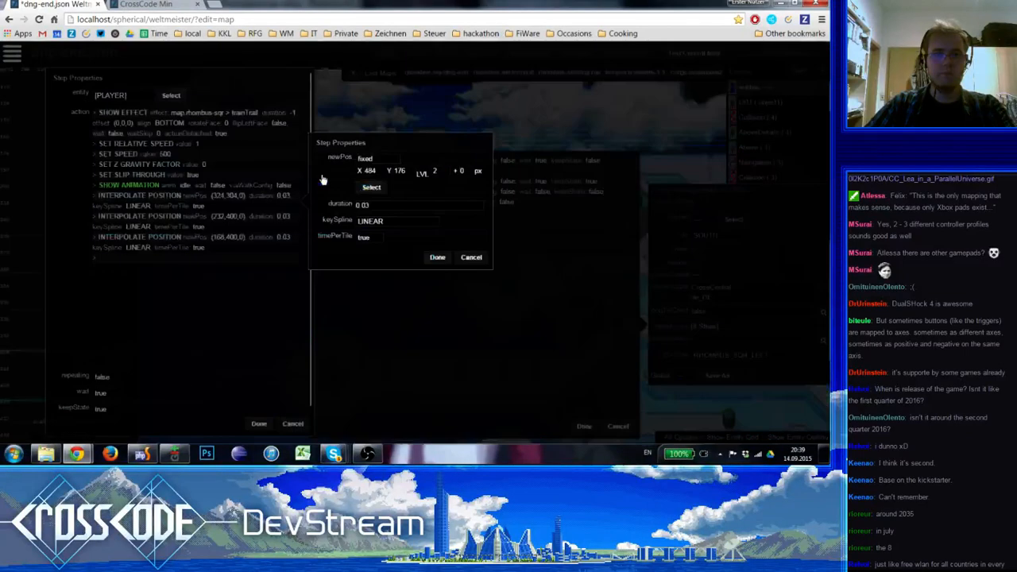
click(436, 258)
Set the second Interpolate Position in off1's player action to X 360, Y 304 where the diagonal meets the horizontal circuit line
click(148, 220)
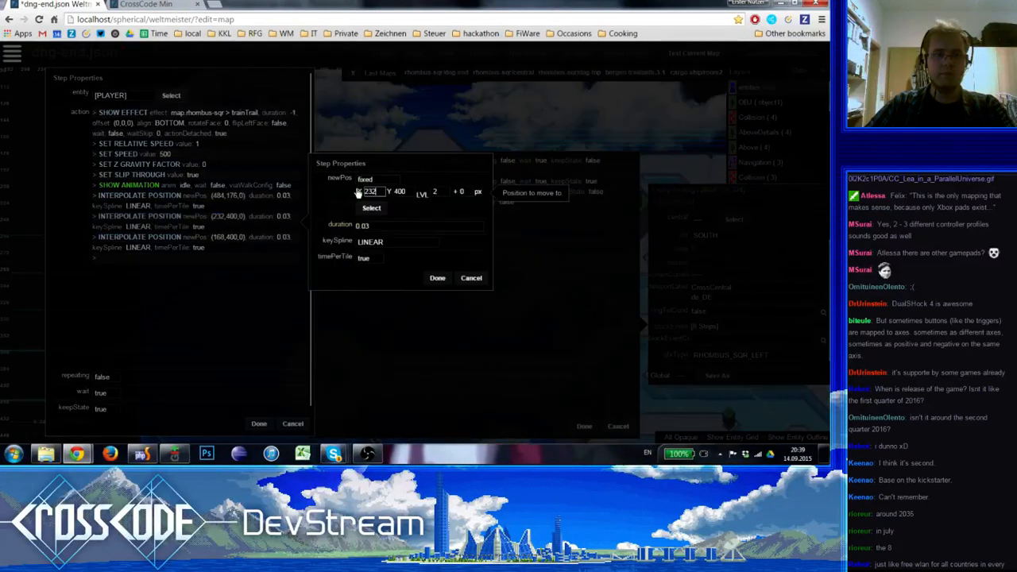
click(374, 192)
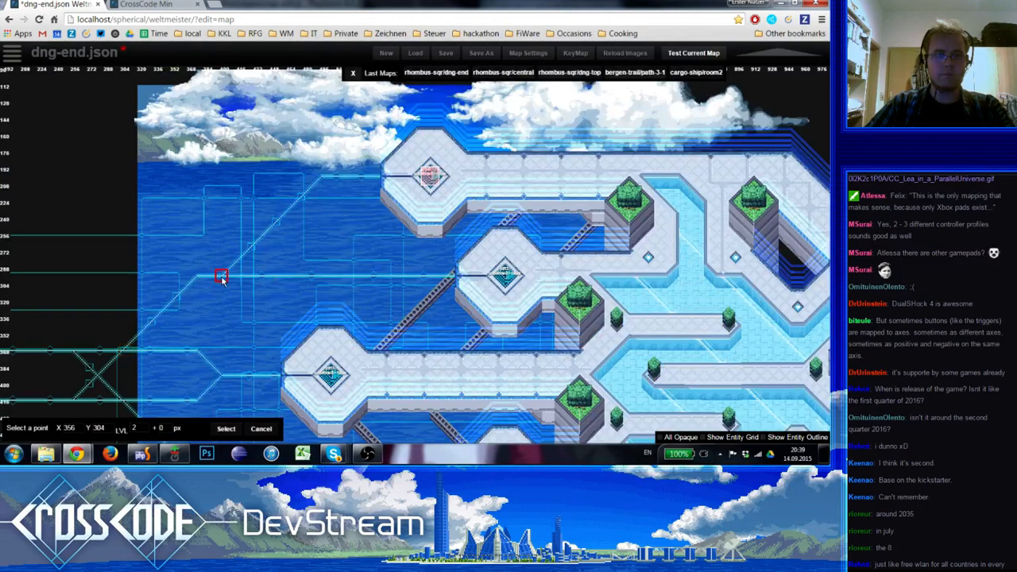
click(224, 277)
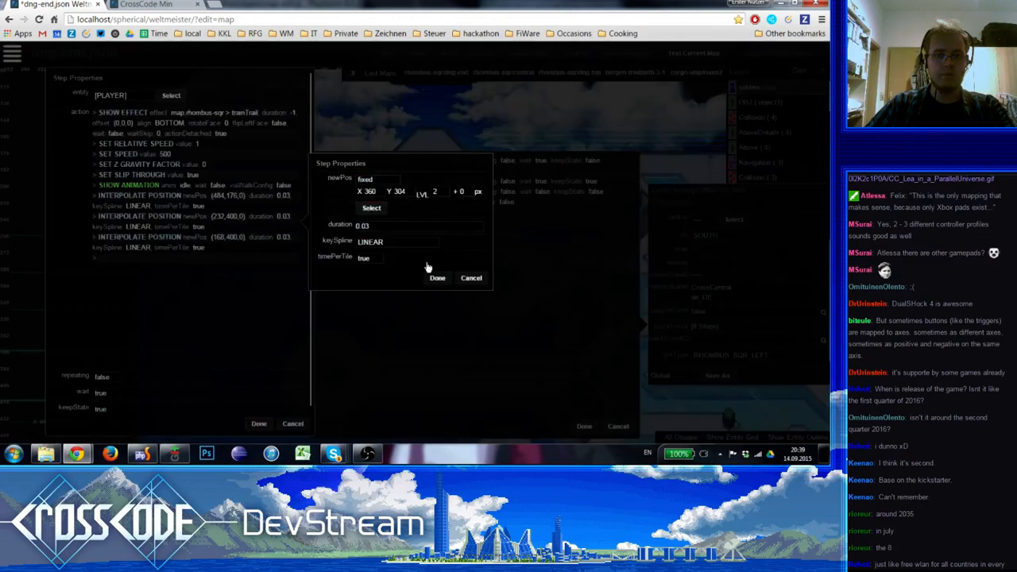
click(433, 273)
Duplicate the second Interpolate Position and place the copy at X 328, Y 304 on the map
click(197, 252)
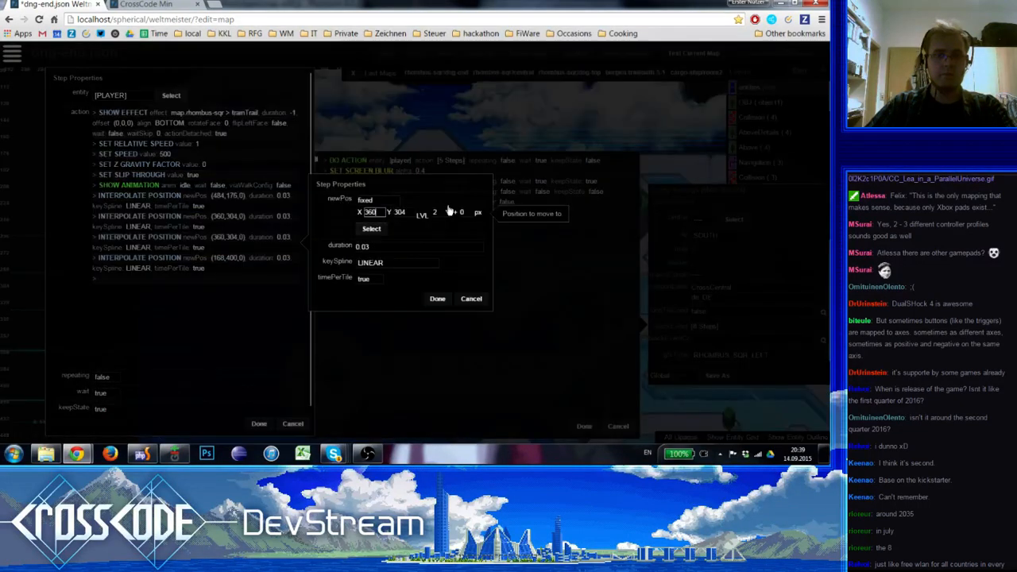
click(371, 232)
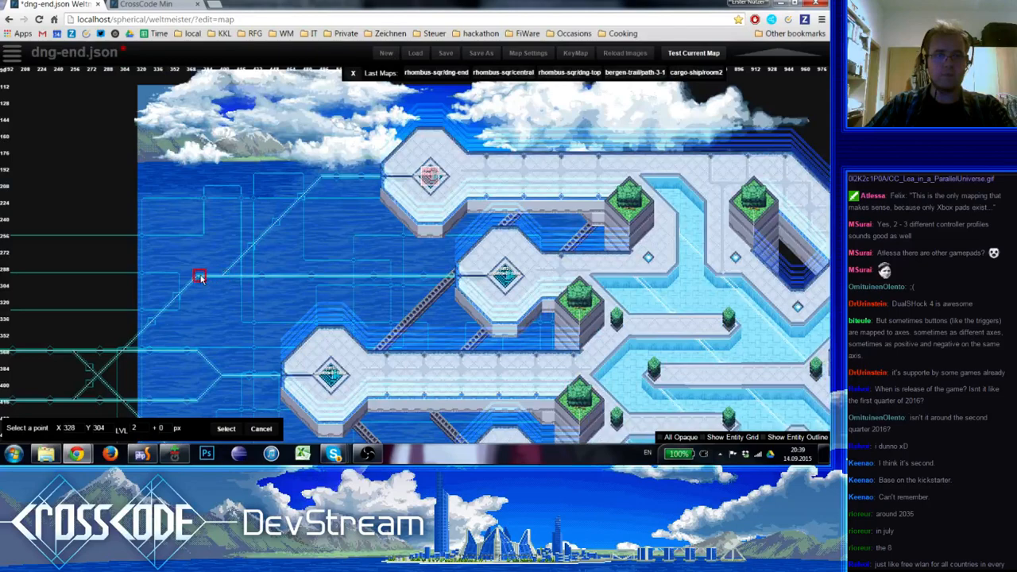
click(200, 277)
click(435, 296)
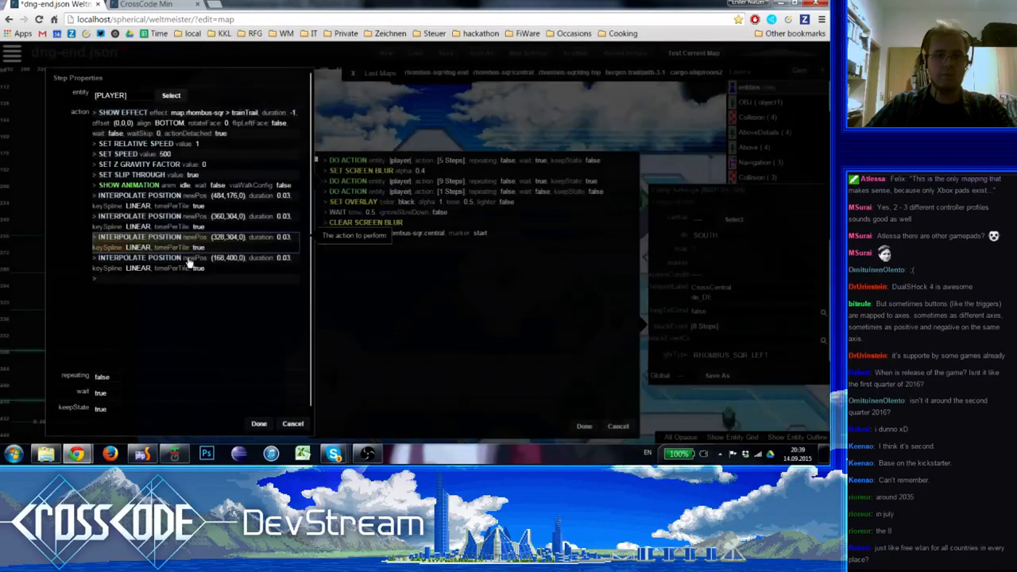
Duplicate the third Interpolate Position and place this fourth one at X 228, Y 400 on the circuit line
click(189, 263)
click(372, 232)
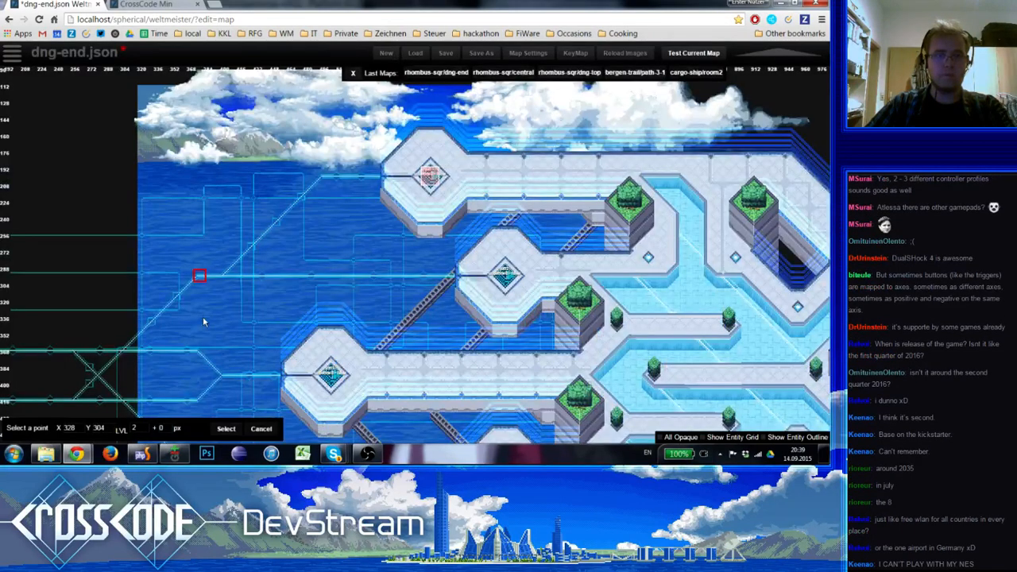
scroll(277, 272, up, 1)
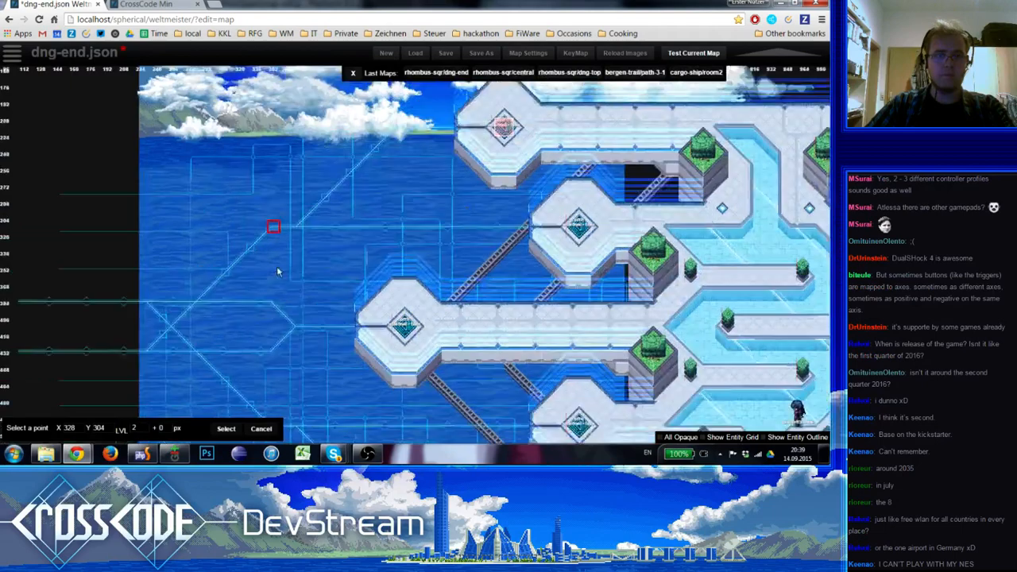
click(197, 303)
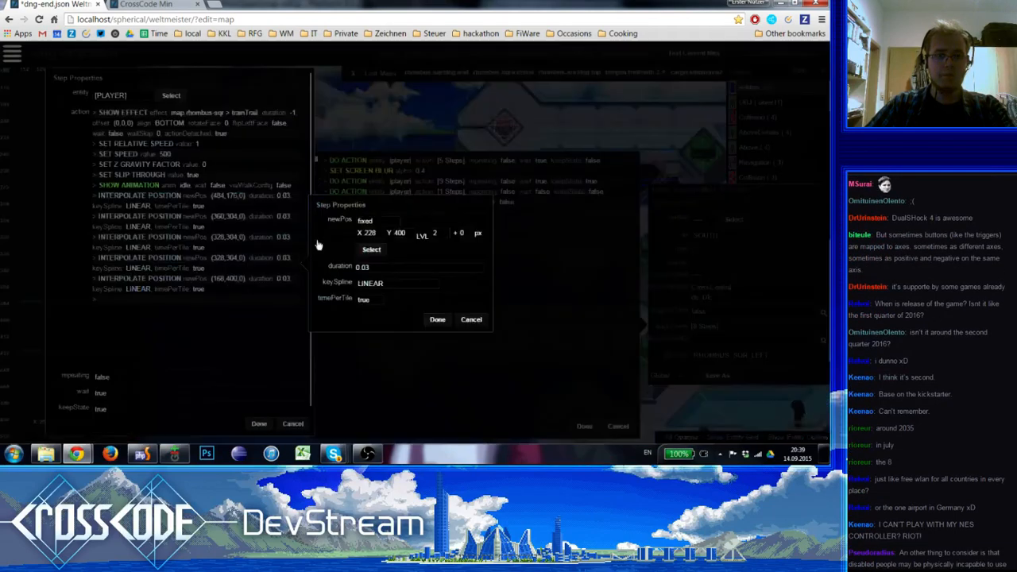
Correct the third Interpolate Position in off1's player action to X 324, Y 304 at the circuit line's bend
click(372, 249)
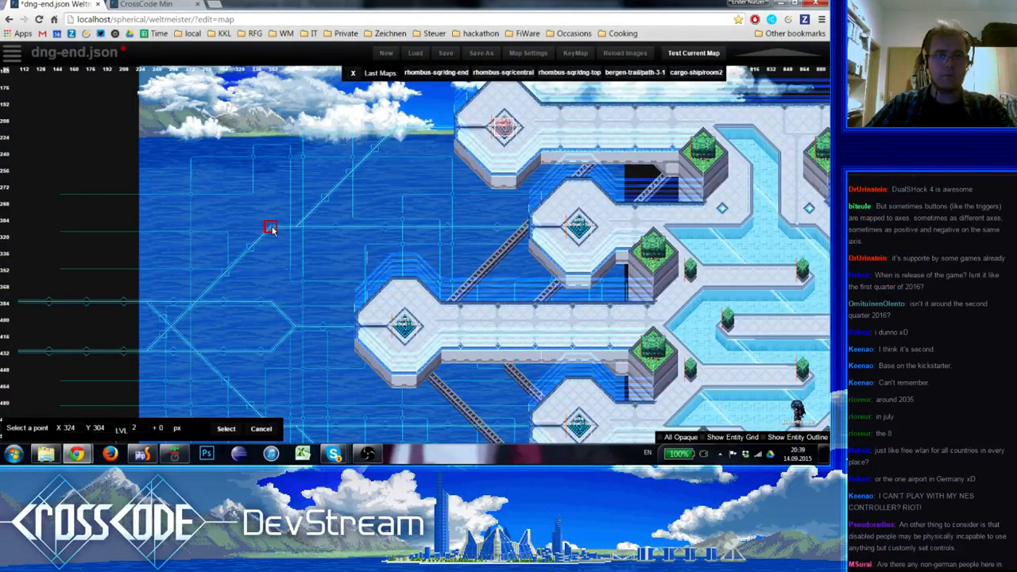
click(270, 228)
click(435, 298)
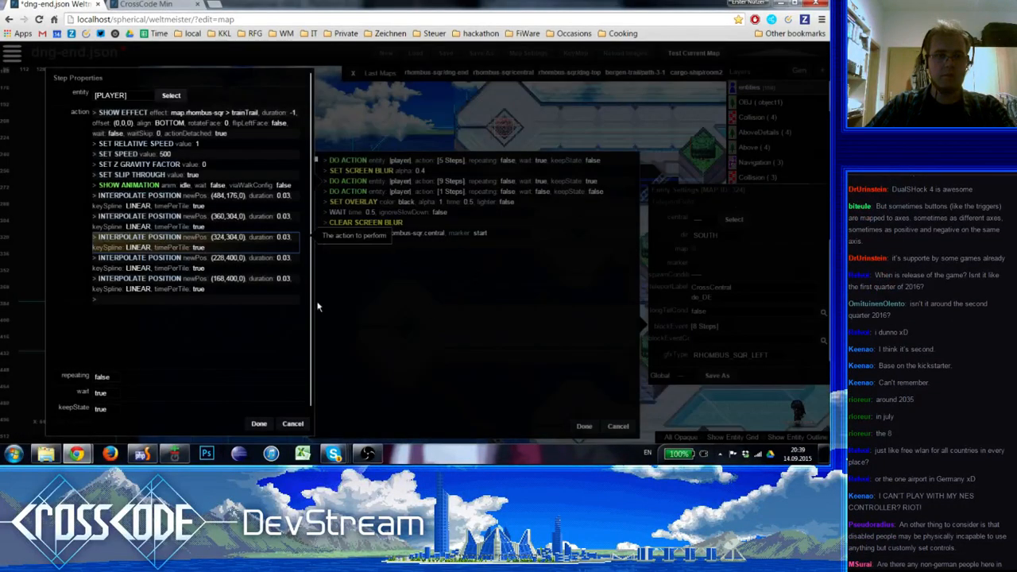
Pick X 168, Y 400 on the map for the fifth Interpolate Position and apply off1's player action
double_click(195, 278)
click(370, 272)
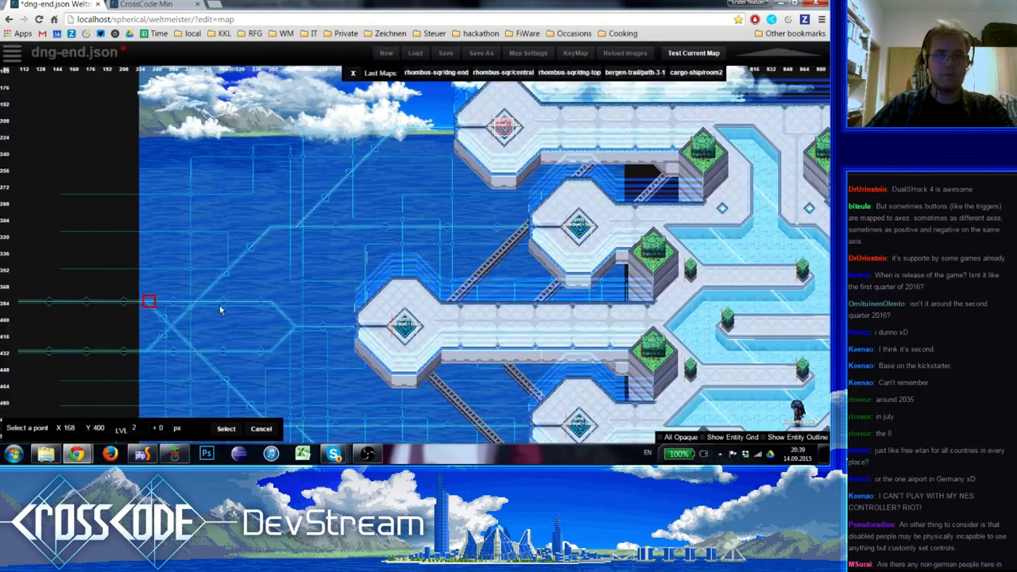
click(145, 302)
click(369, 271)
click(148, 302)
click(428, 341)
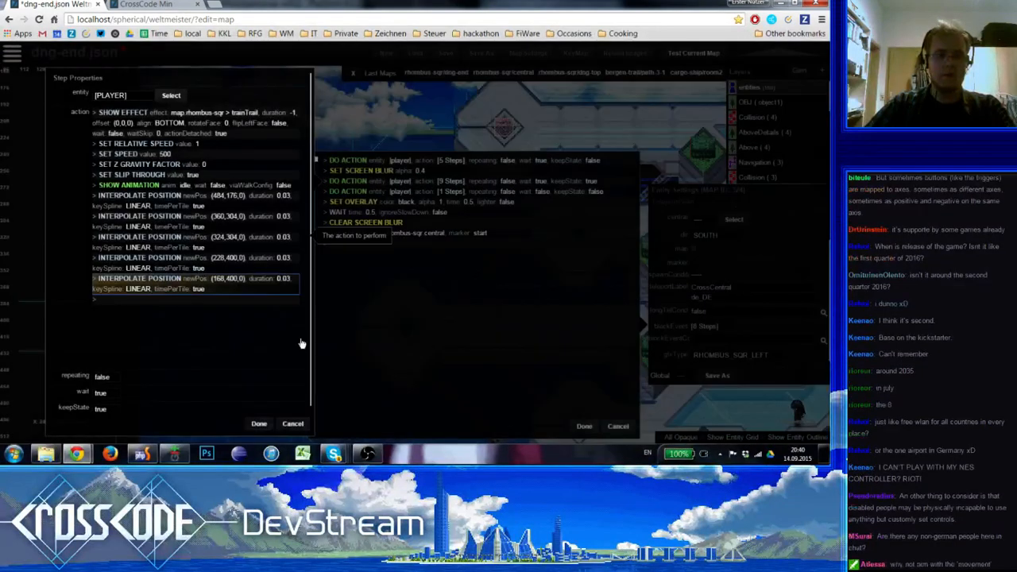
click(261, 424)
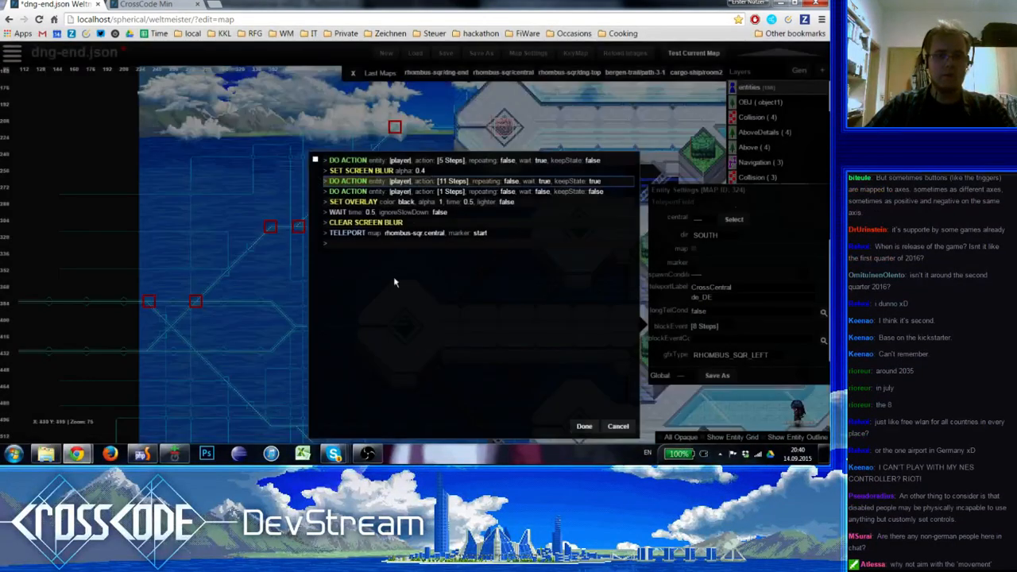
Check the Interpolate Position in off1's one-step player action on the map and confirm it at X 0, Y 400
click(412, 193)
click(163, 117)
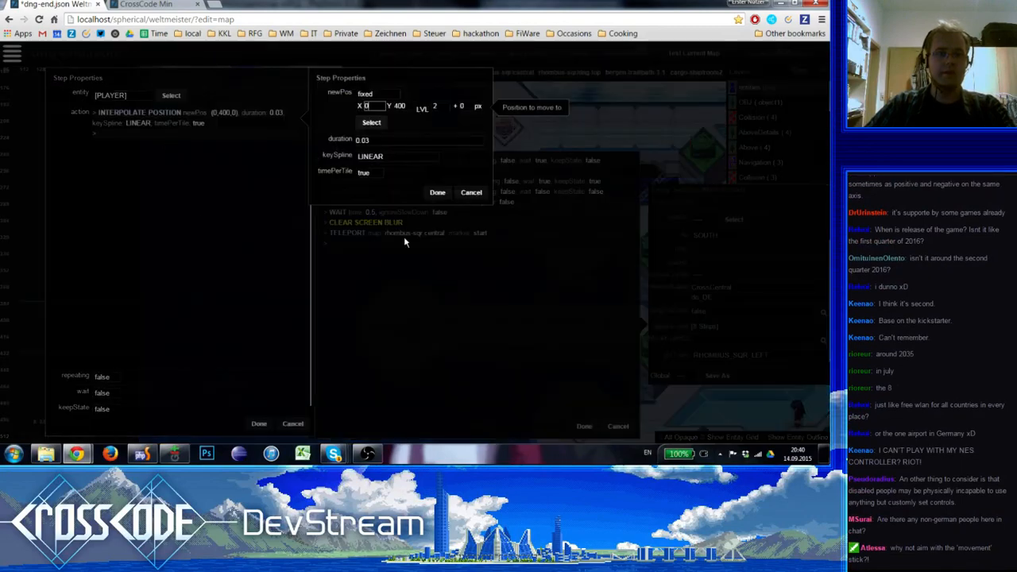
click(372, 123)
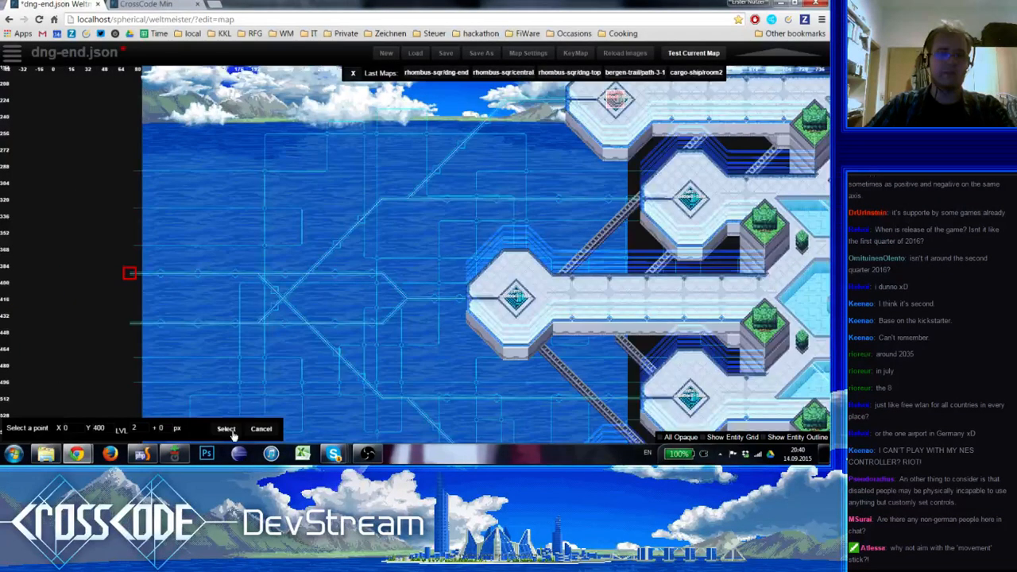
click(231, 430)
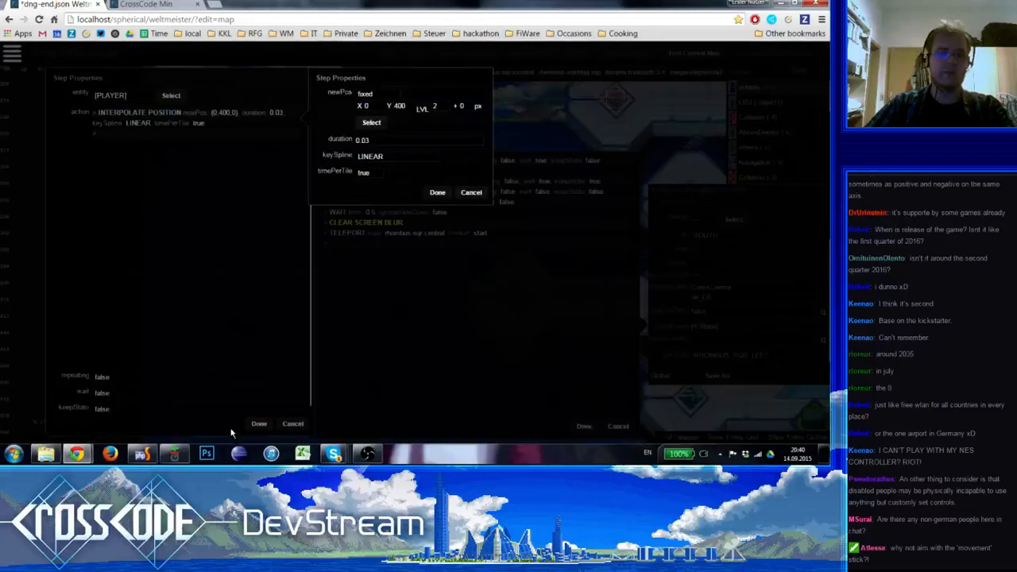
click(440, 194)
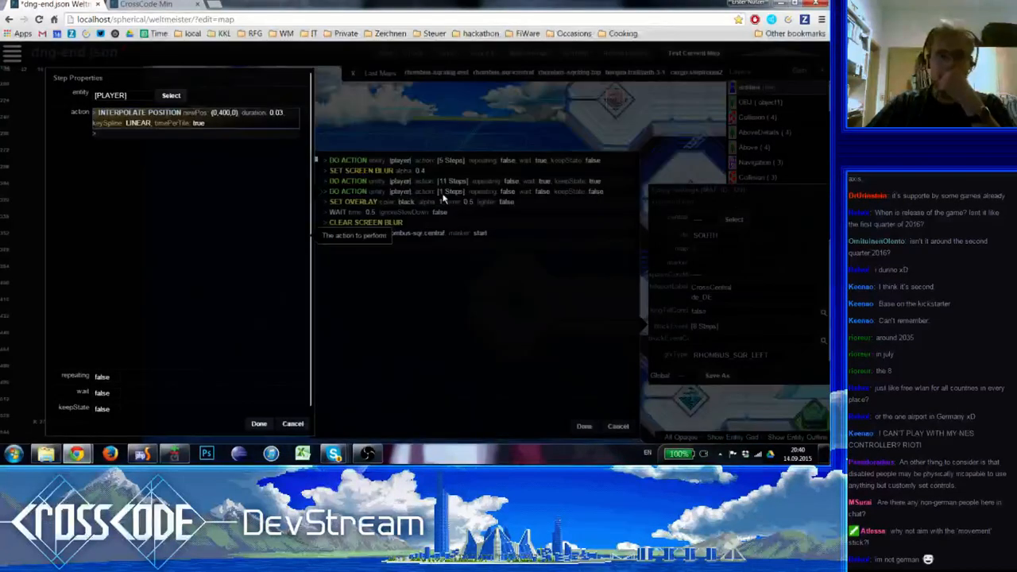
Set the Move To Point target in the topmost field's first player action to X 624, Y 176 and apply its block event
click(258, 424)
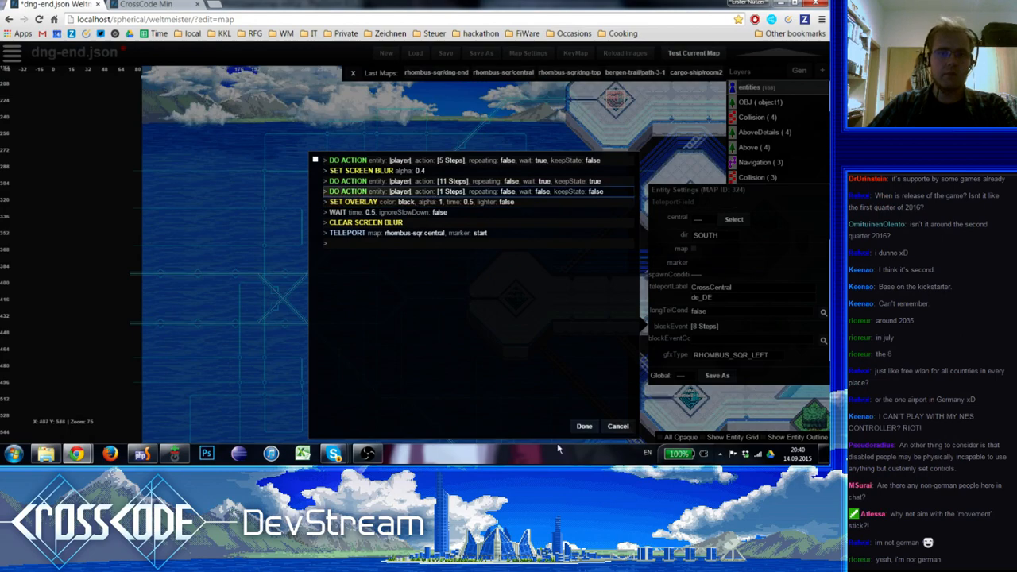
click(437, 162)
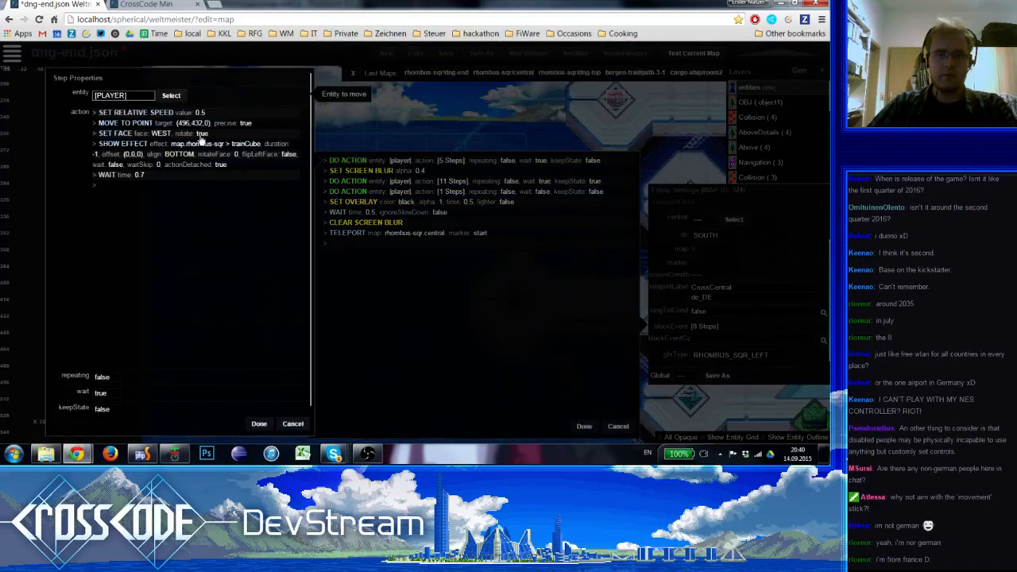
click(163, 123)
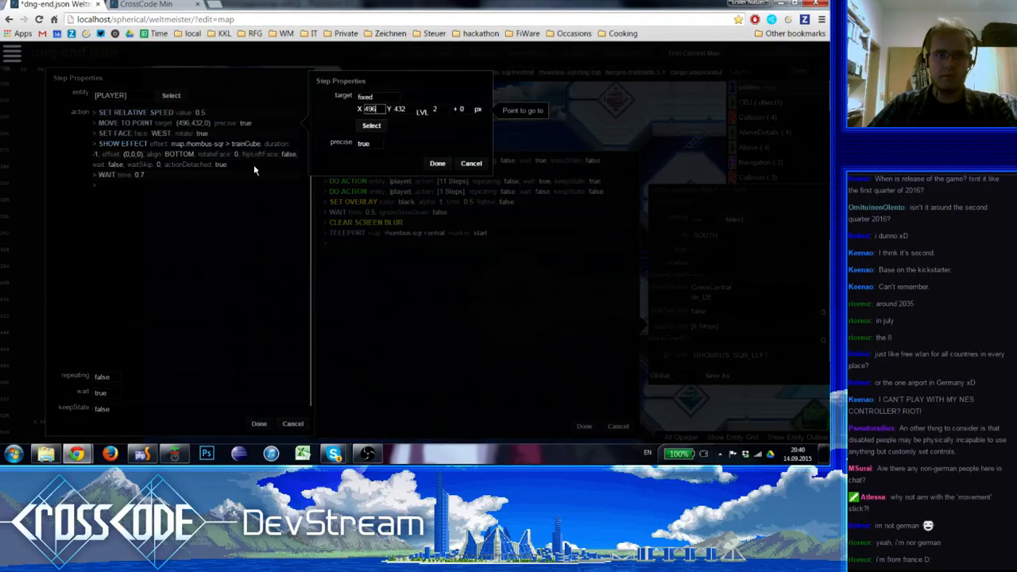
click(371, 125)
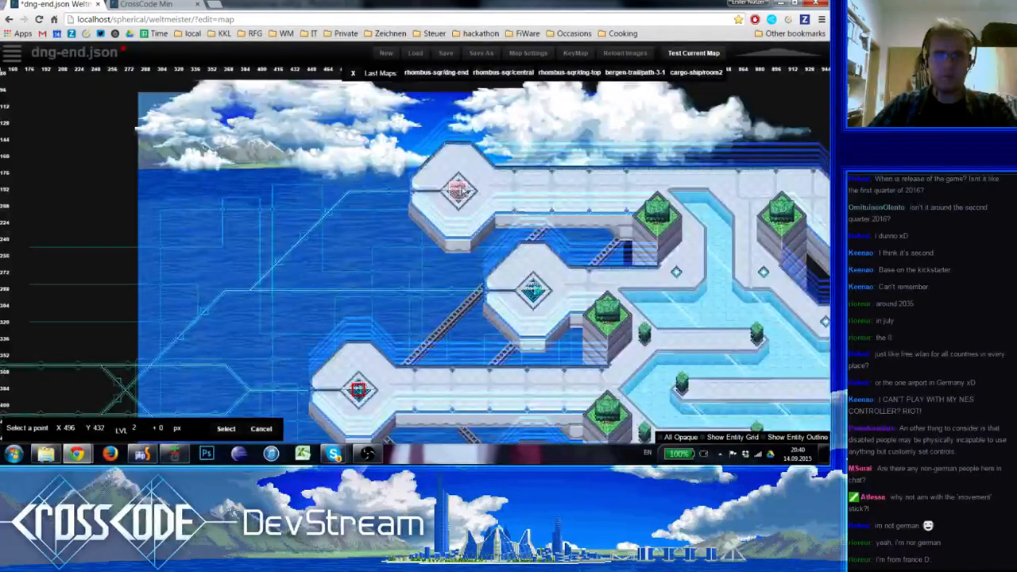
click(460, 189)
click(459, 193)
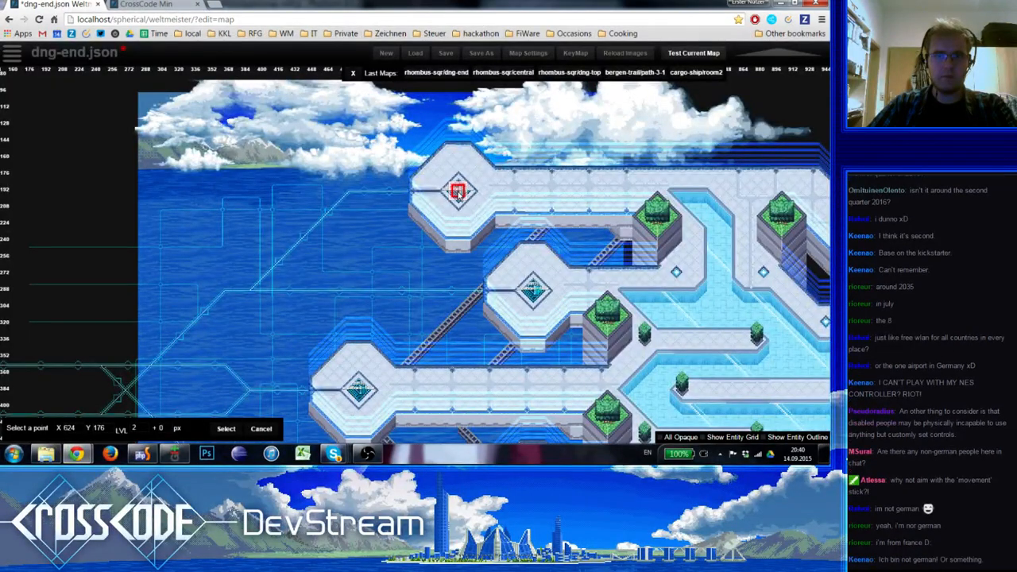
key(Return)
click(436, 165)
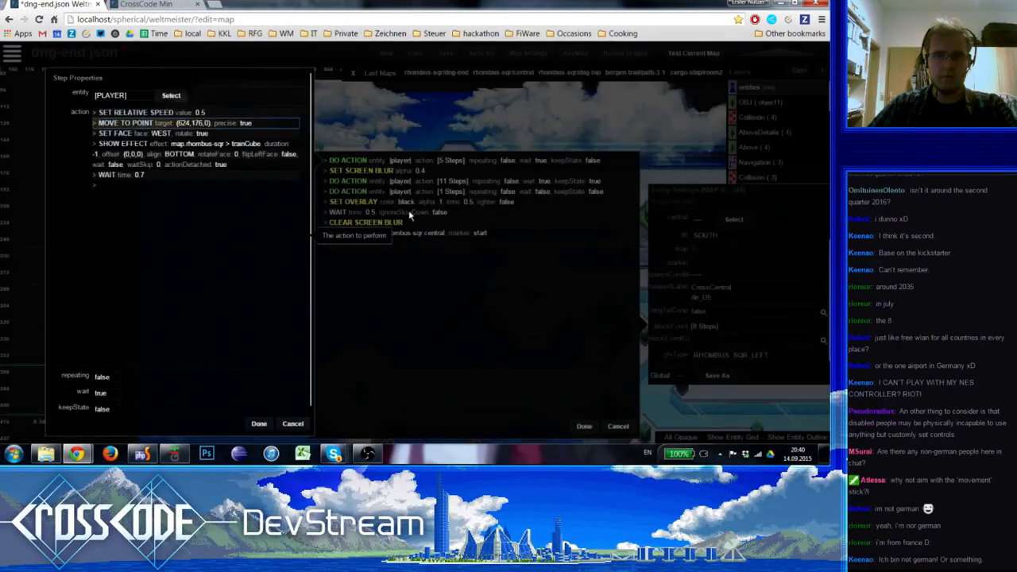
click(261, 424)
click(585, 426)
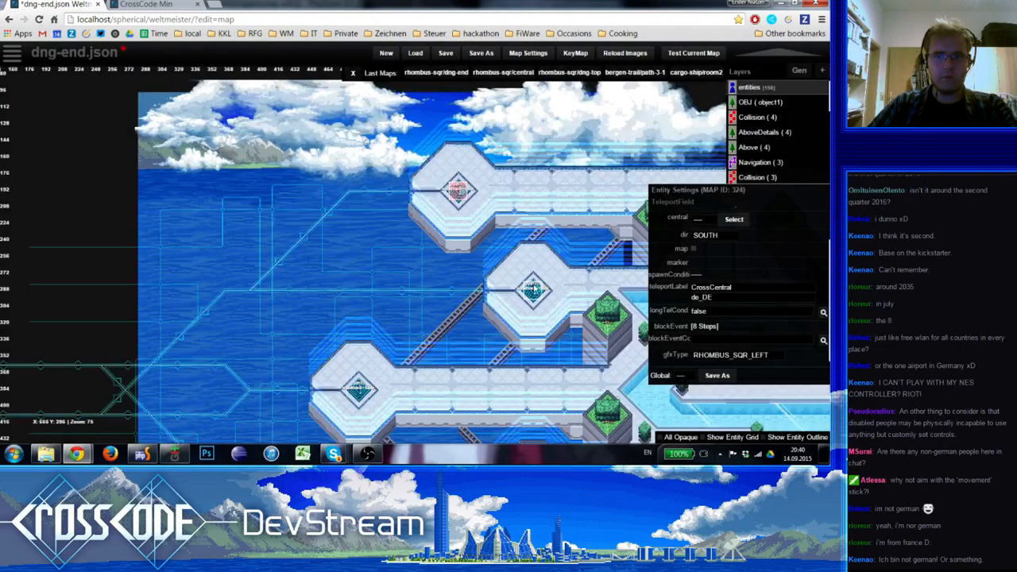
For the second teleport field from the top, set the Move To Point target in its first player action to X 720, Y 304
click(540, 292)
click(703, 326)
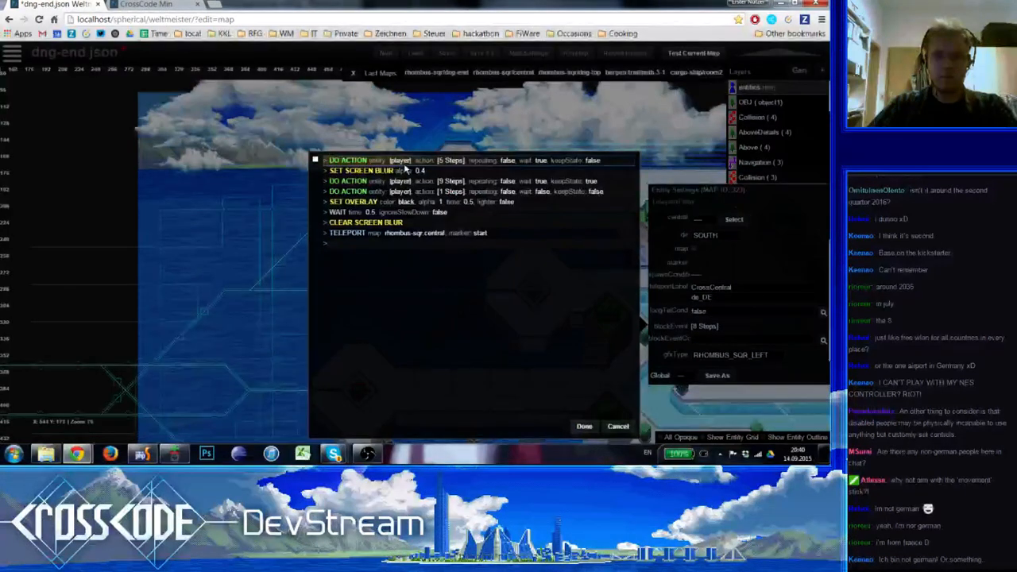
click(421, 159)
click(175, 124)
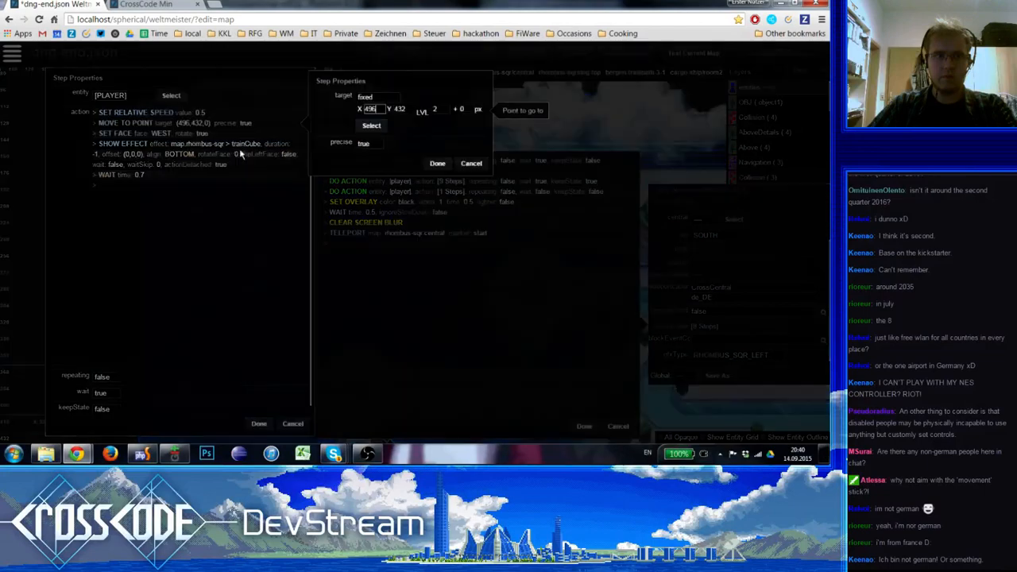
click(368, 127)
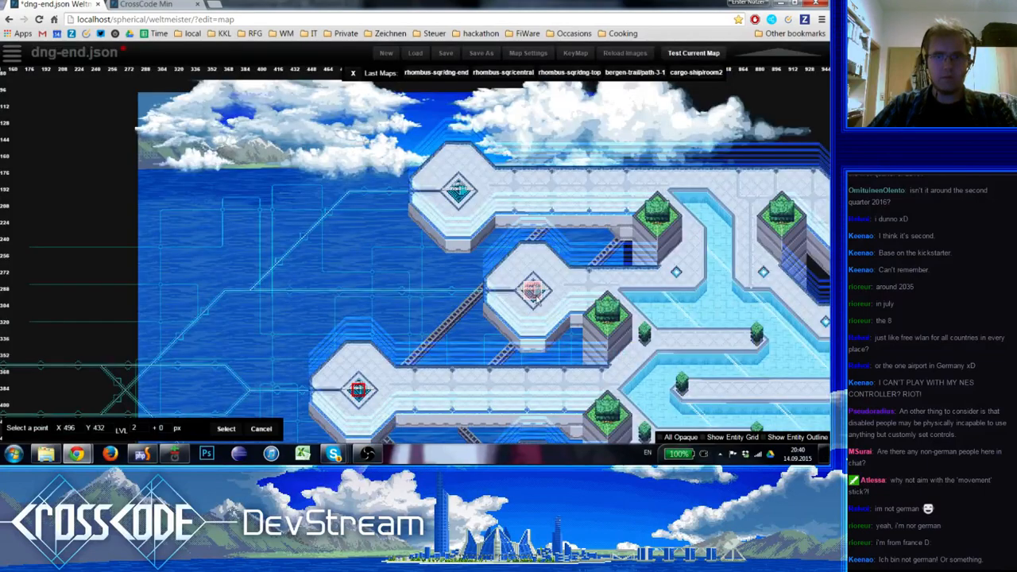
click(537, 294)
click(534, 294)
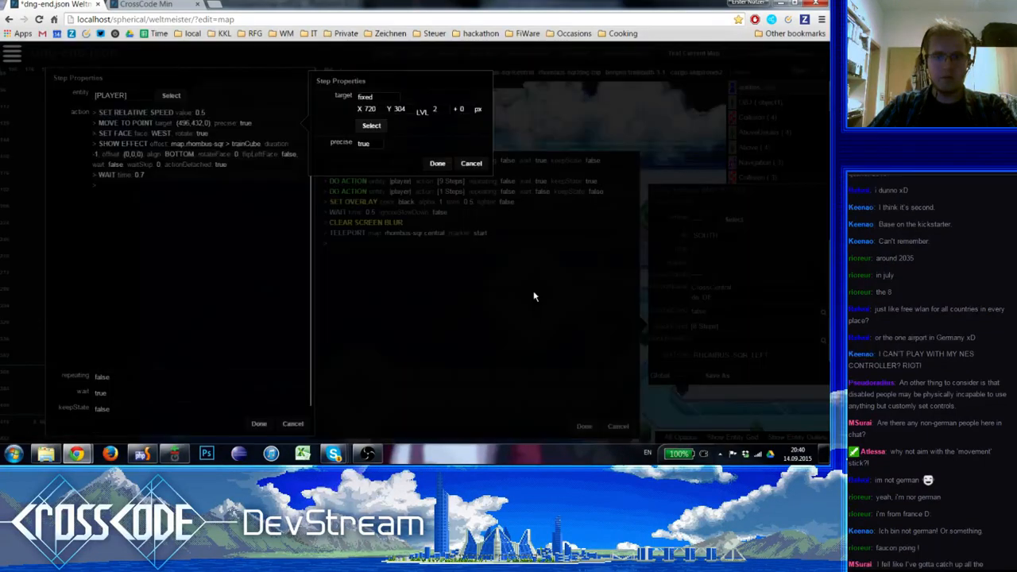
click(438, 164)
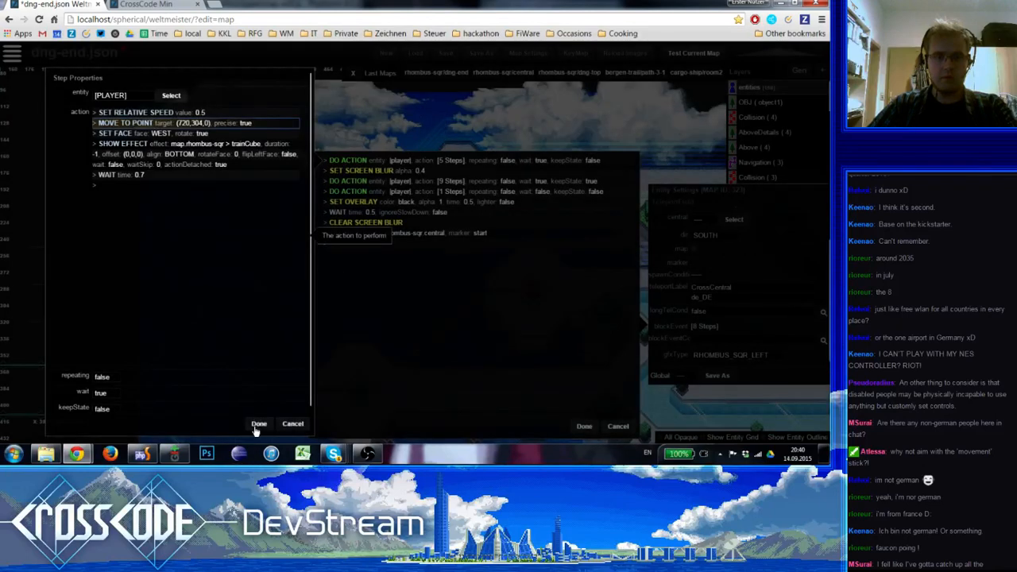
click(259, 425)
Check the first Interpolate Position of the same field's nine-step player action on the map and close the block event
click(459, 177)
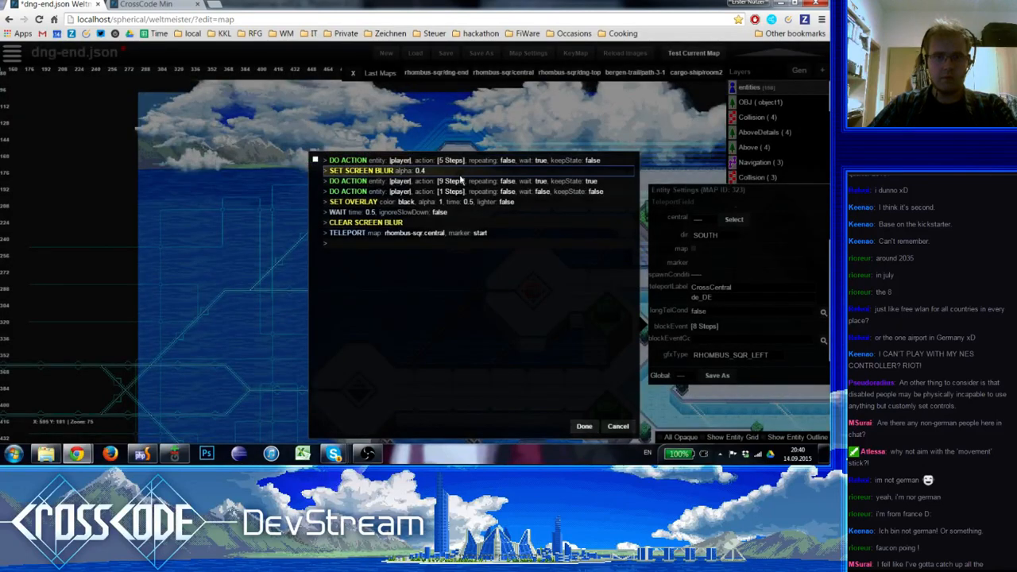
click(466, 182)
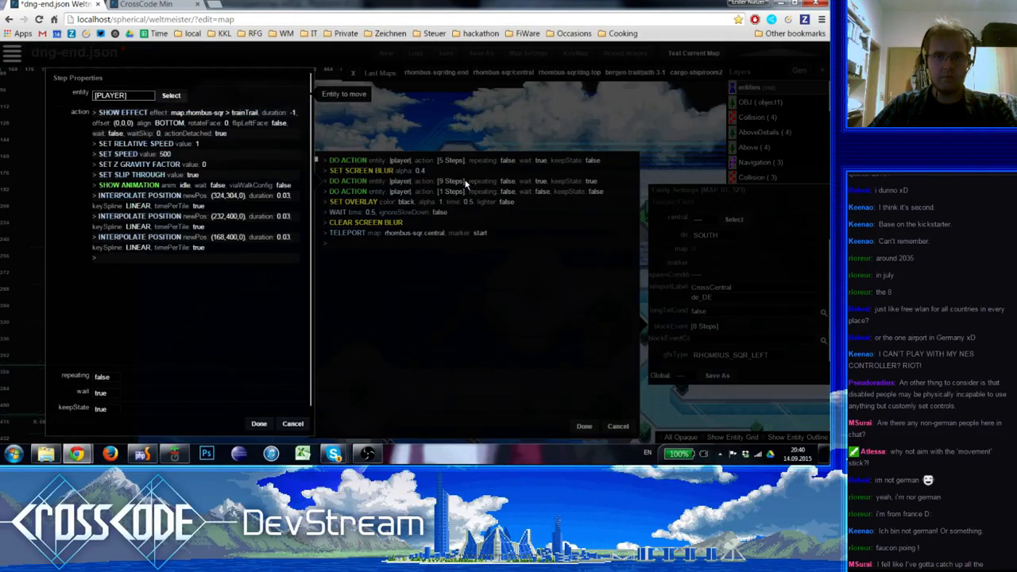
click(194, 199)
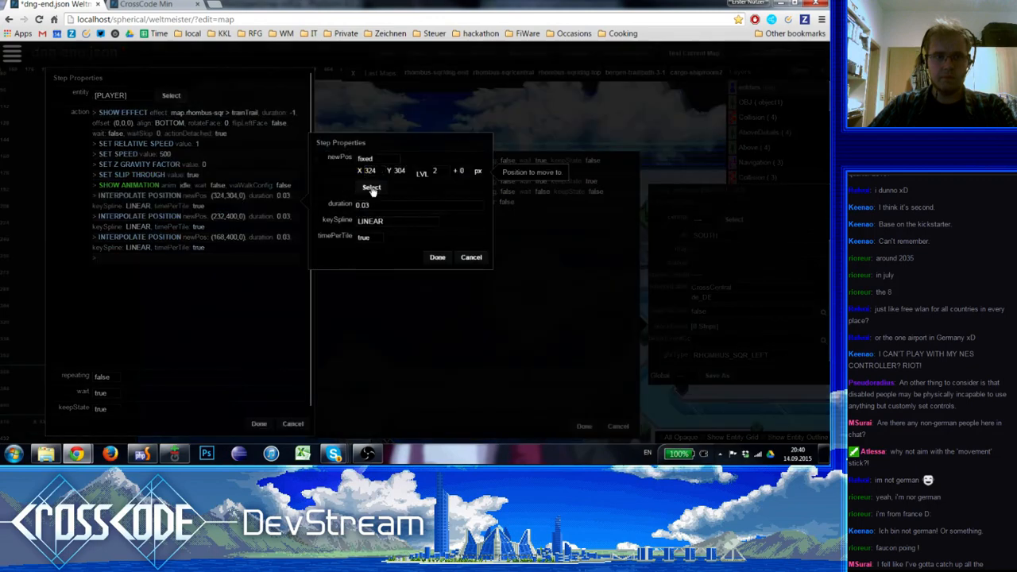
click(373, 192)
key(Escape)
key(Escape)
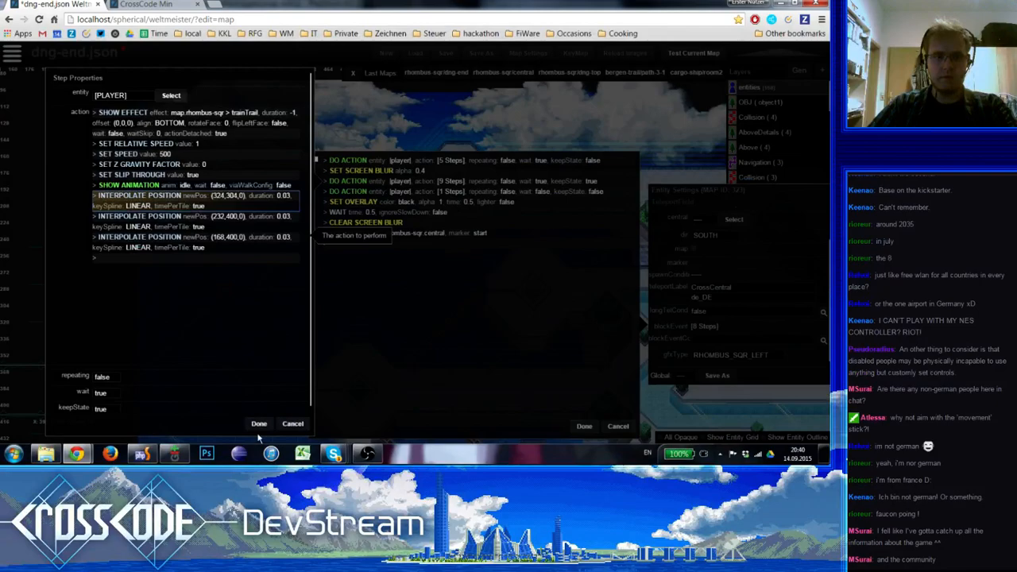
key(Escape)
key(Escape)
Save the dng-end.json map
right_drag(378, 292, 539, 208)
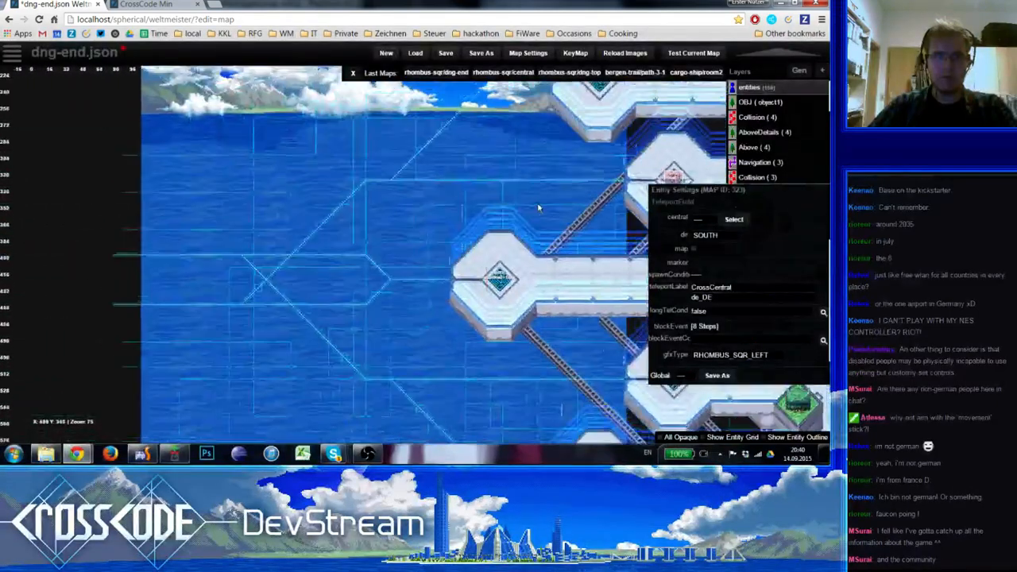
scroll(244, 227, down, 1)
scroll(363, 295, down, 1)
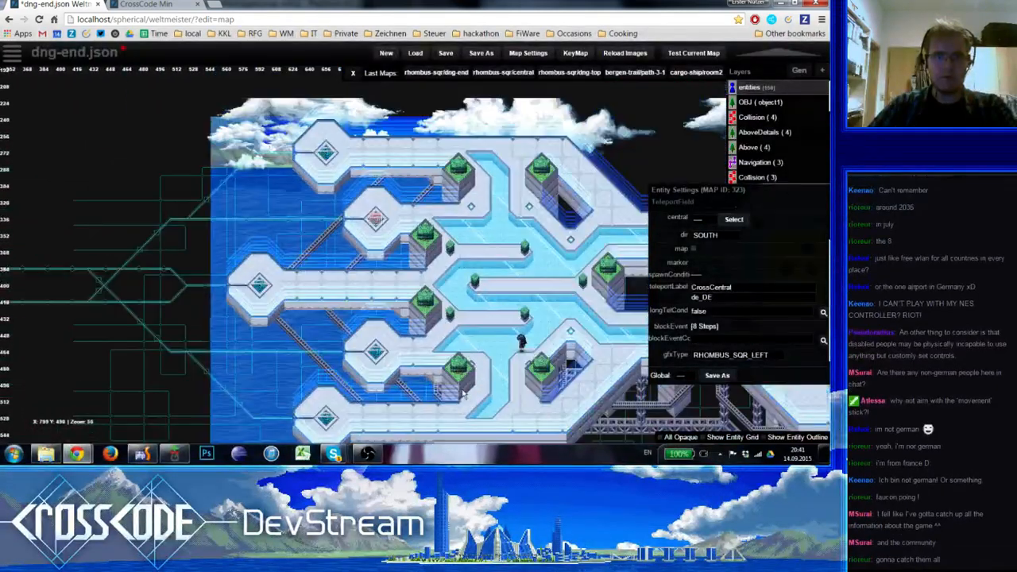
right_drag(421, 389, 413, 308)
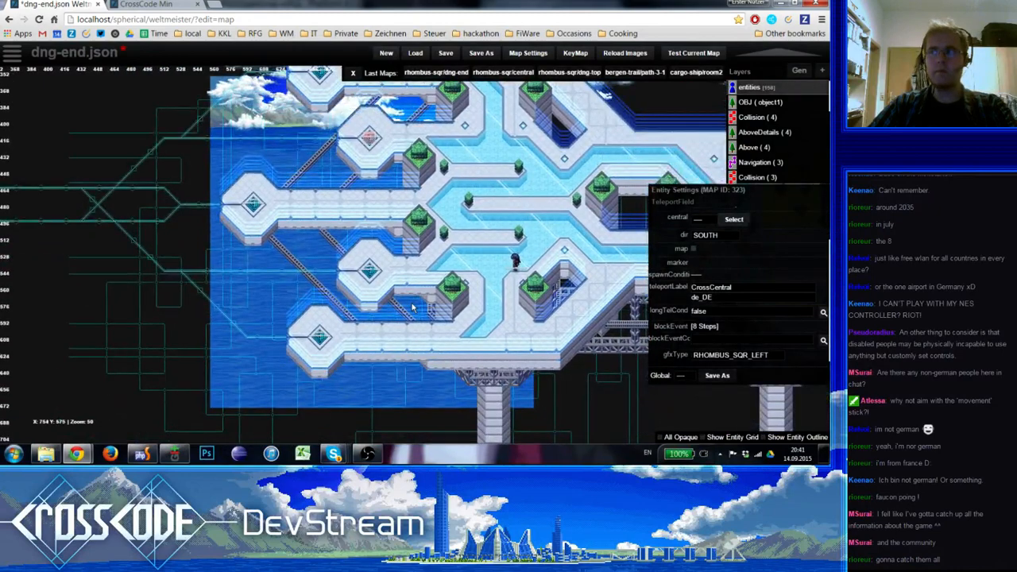
click(446, 53)
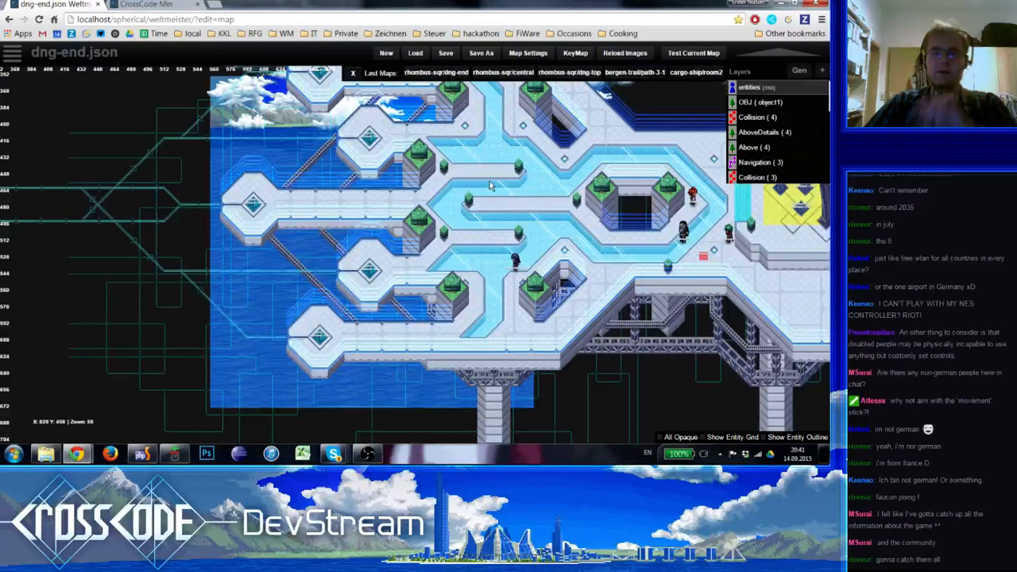
Launch a test of the current map, reload the game page and skip the intro to the title screen
right_drag(490, 166, 410, 142)
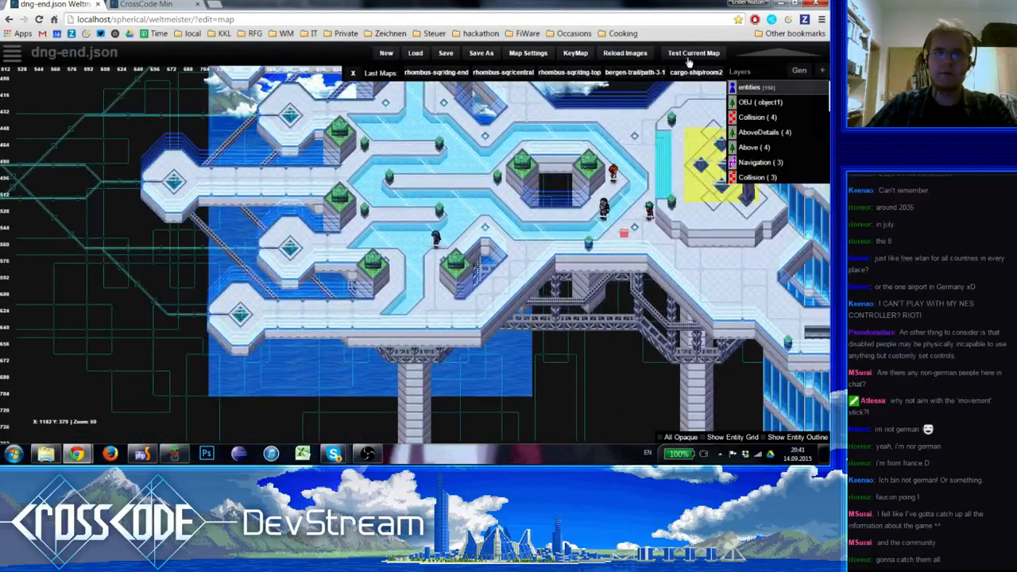
click(690, 54)
click(38, 19)
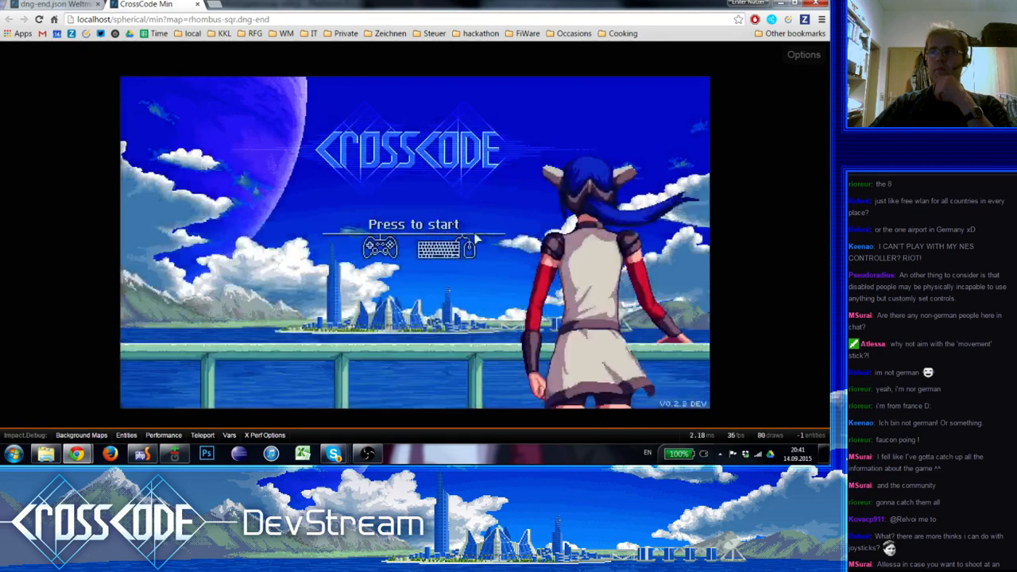
click(475, 238)
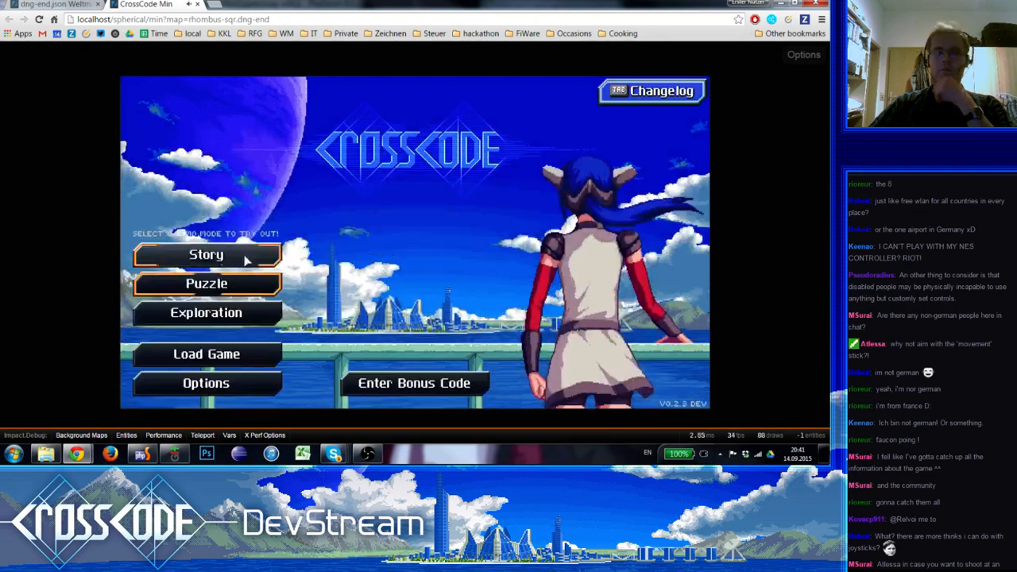
click(245, 257)
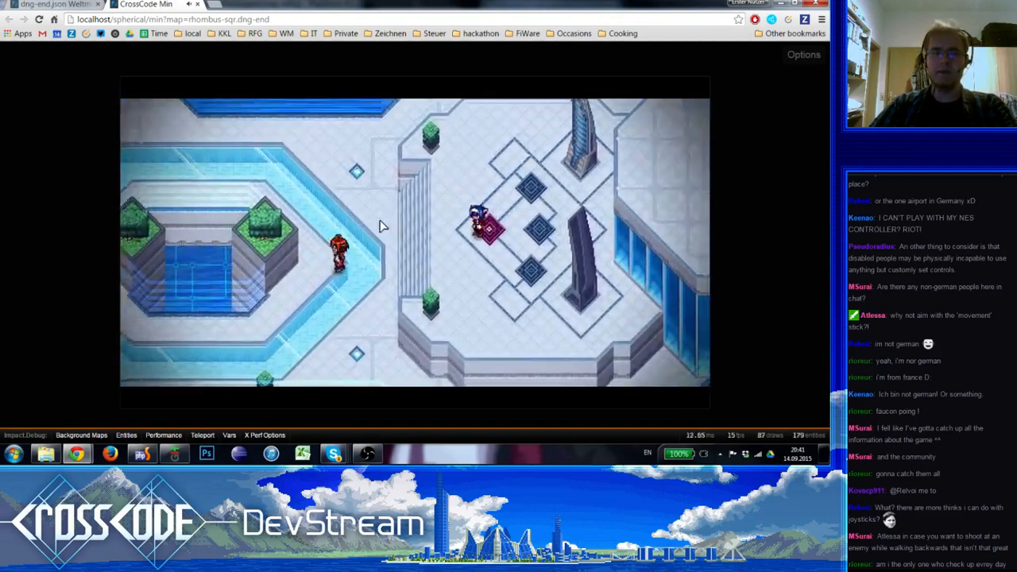
key(Escape)
click(630, 393)
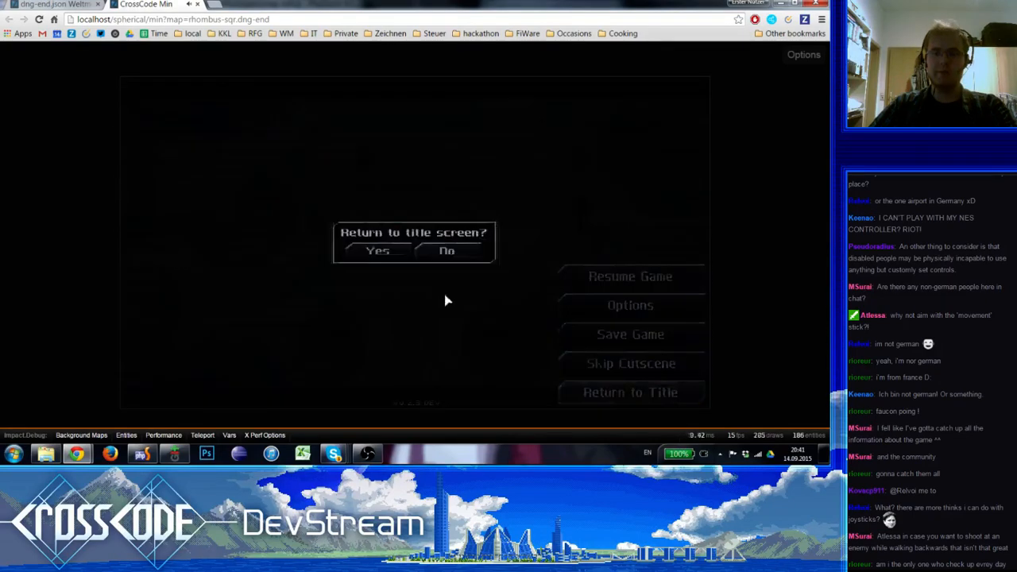
click(380, 255)
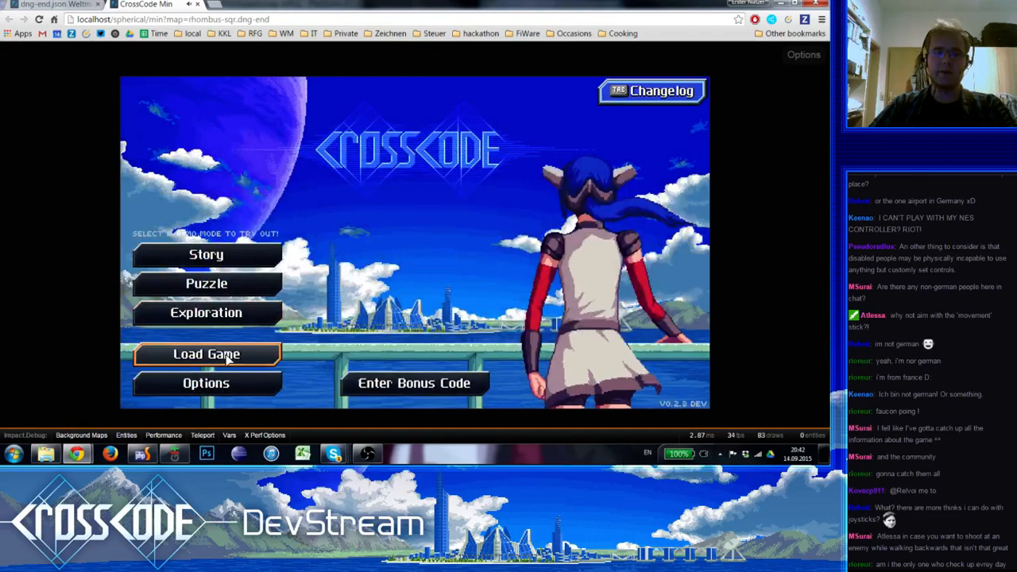
Load save slot 12 and run the character onto the lowest teleport field to test its travel to the central map
click(229, 358)
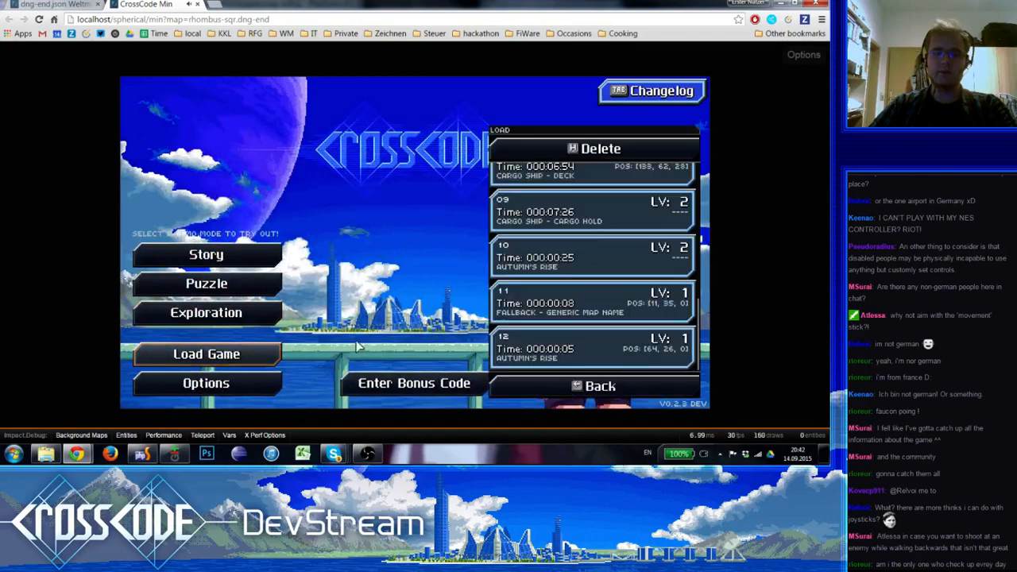
click(600, 345)
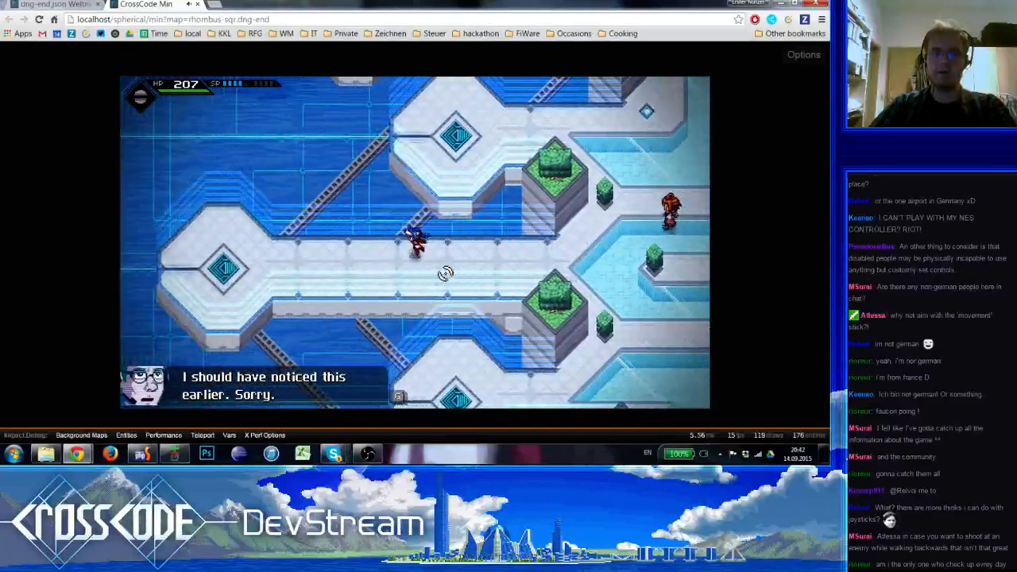
key(d)
key(s)
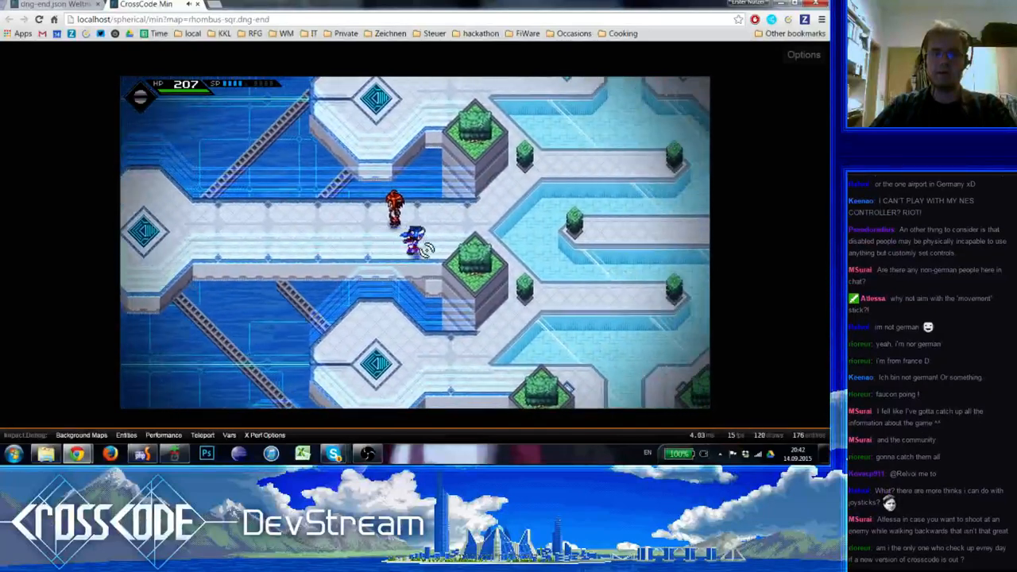
key(d)
key(s)
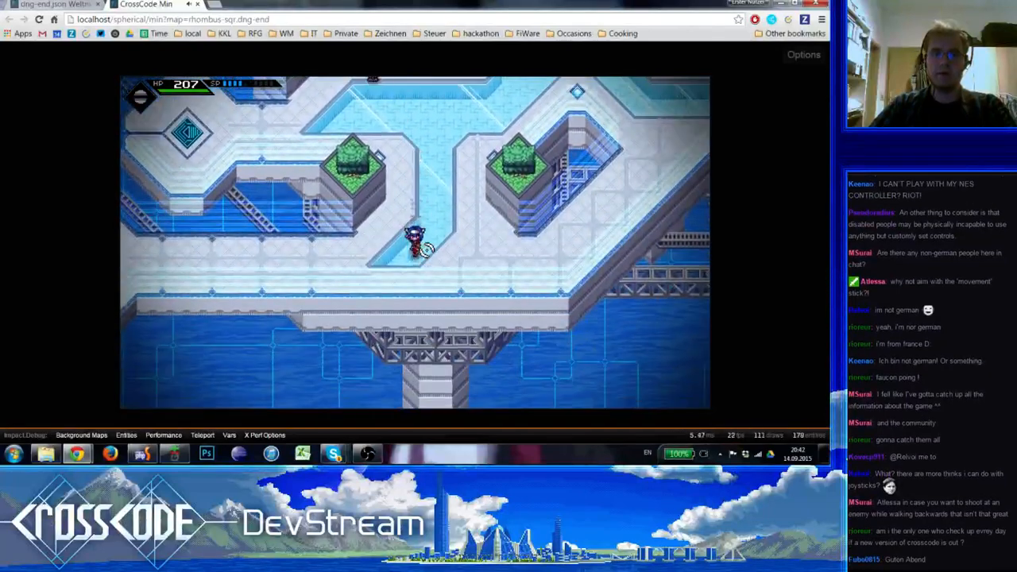
key(a)
key(a)
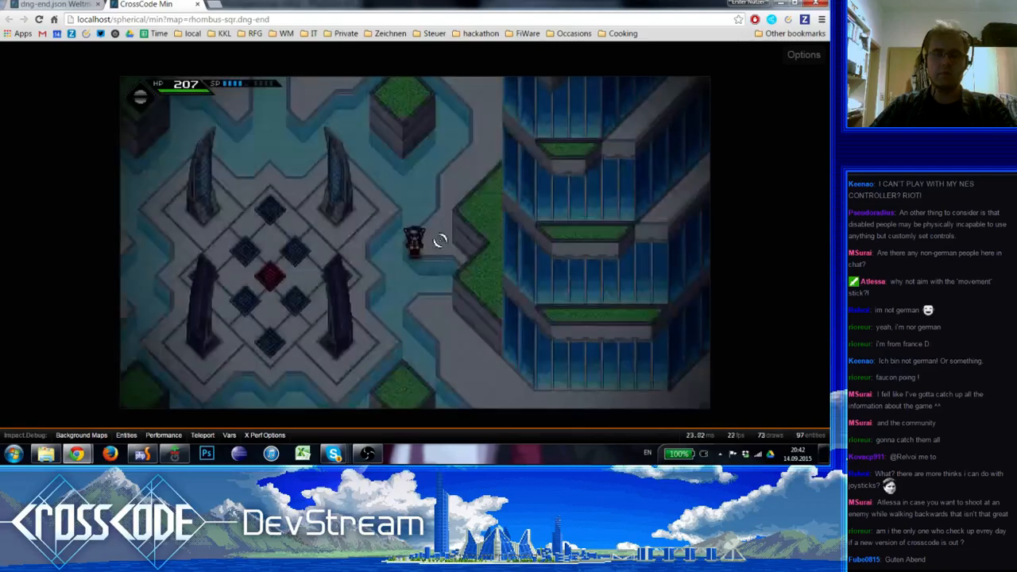
key(s)
key(d)
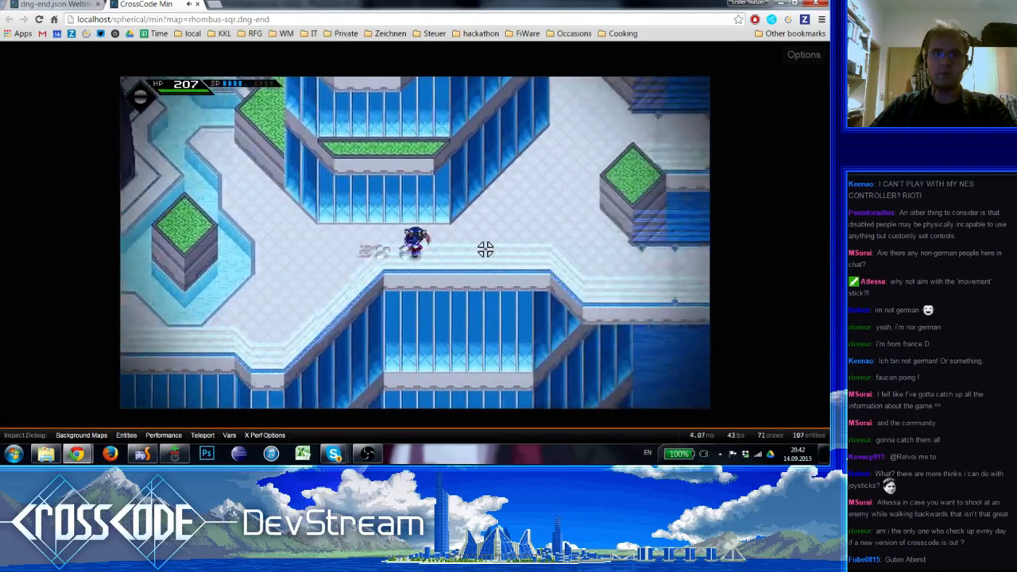
key(w)
Switch back to the map editor and set the teleport marker in the lowest teleport field's block event to newcomerEntrance
click(82, 4)
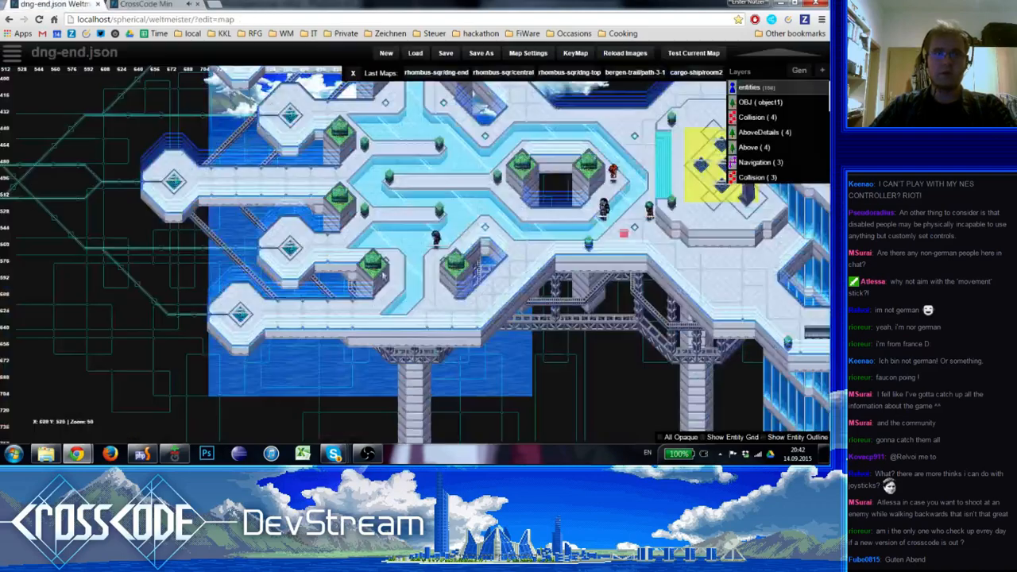
click(238, 318)
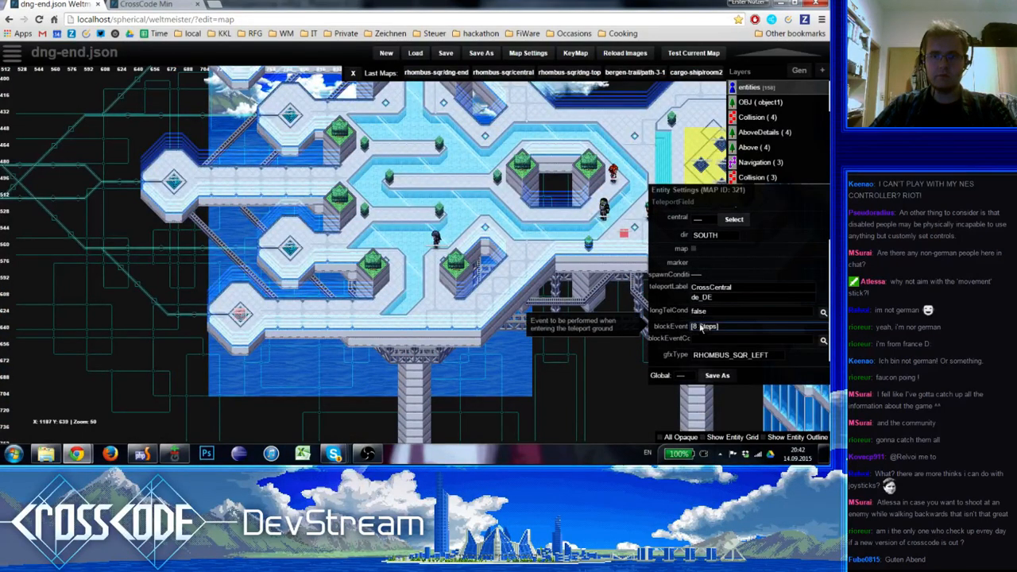
click(704, 327)
double_click(405, 233)
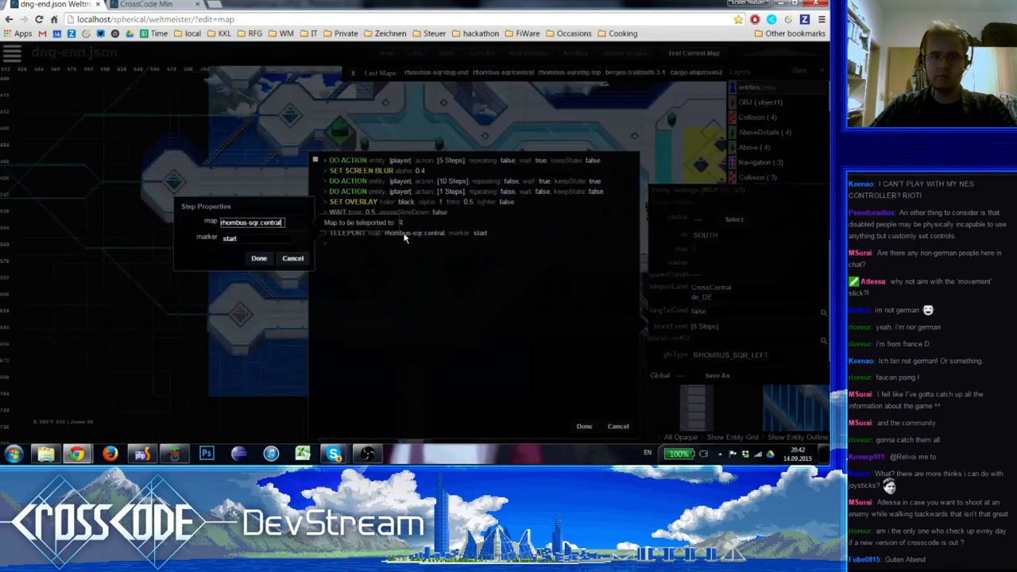
click(235, 239)
click(231, 248)
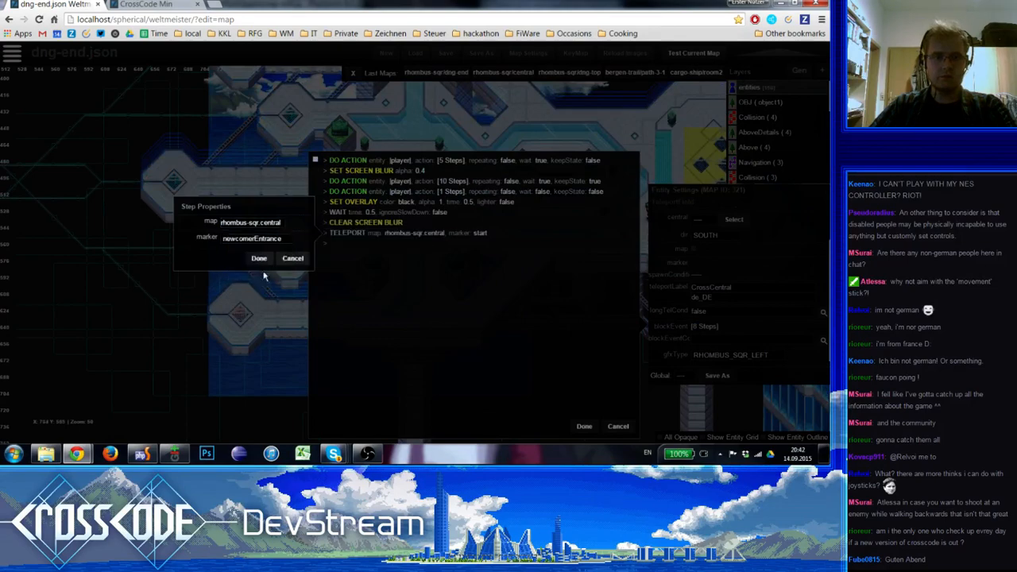
click(257, 258)
click(584, 426)
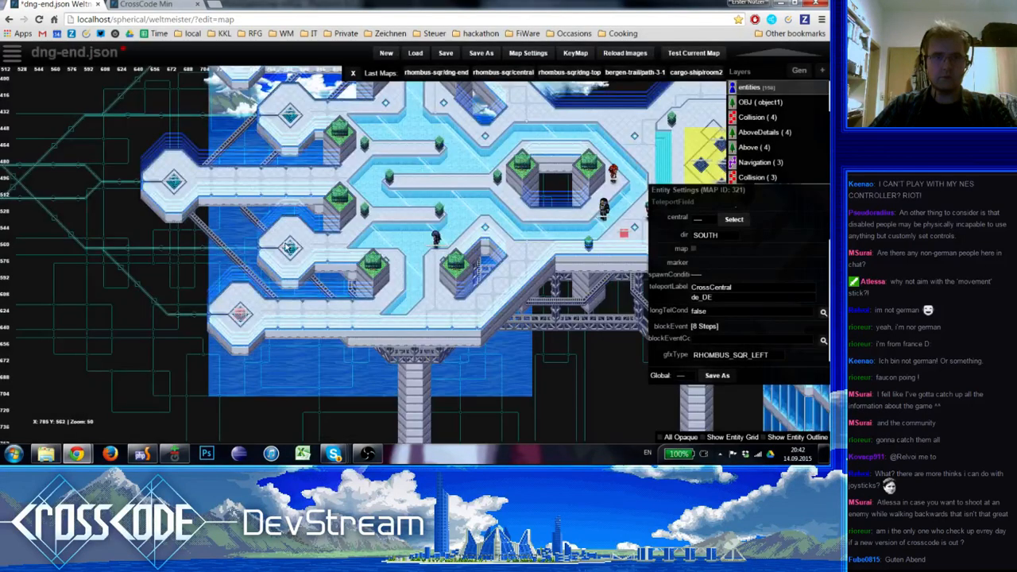
Set the marker of the Teleport step in the second-lowest teleport field's block event to newcomerEntrance
click(290, 248)
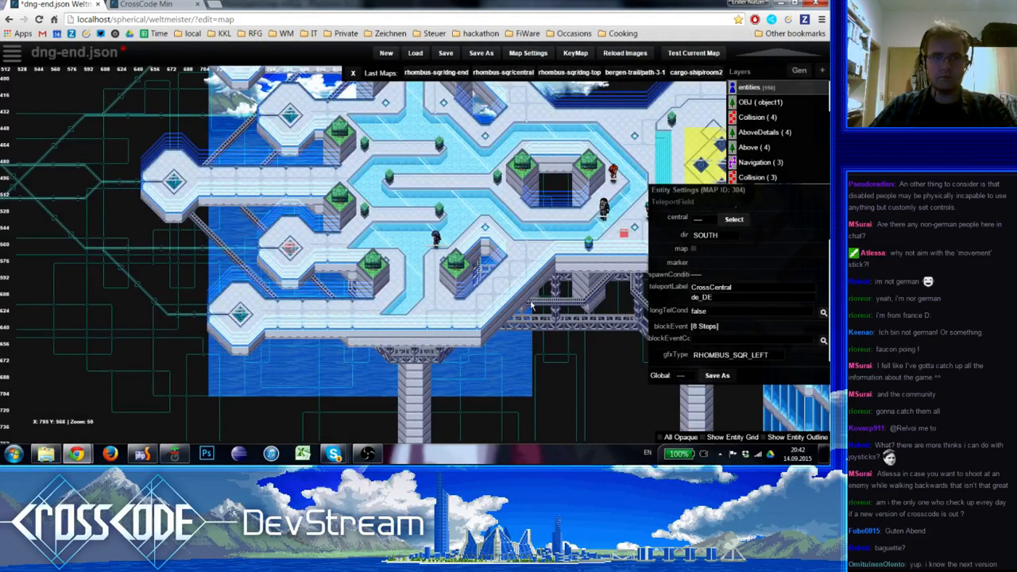
click(704, 326)
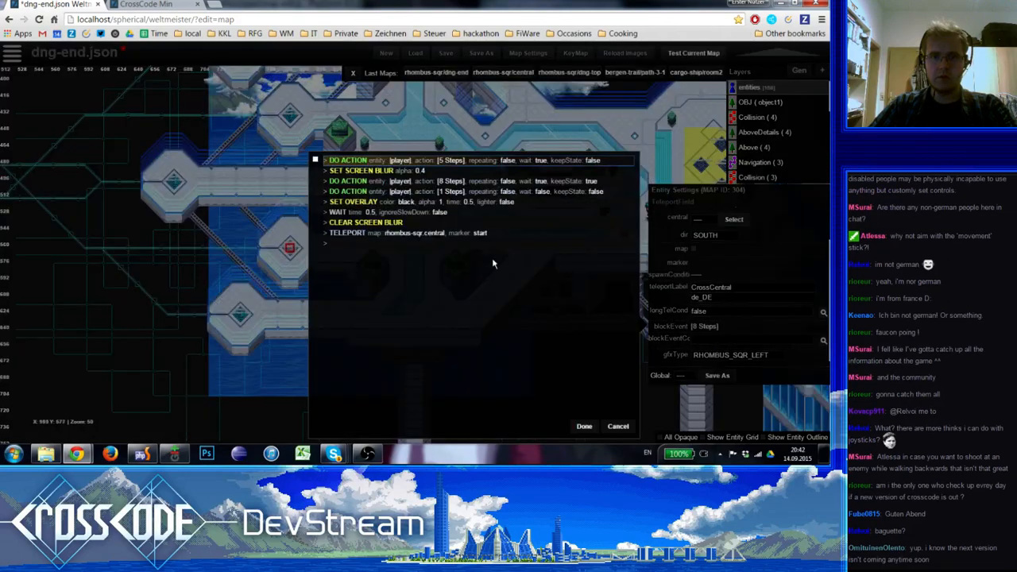
double_click(405, 234)
click(256, 240)
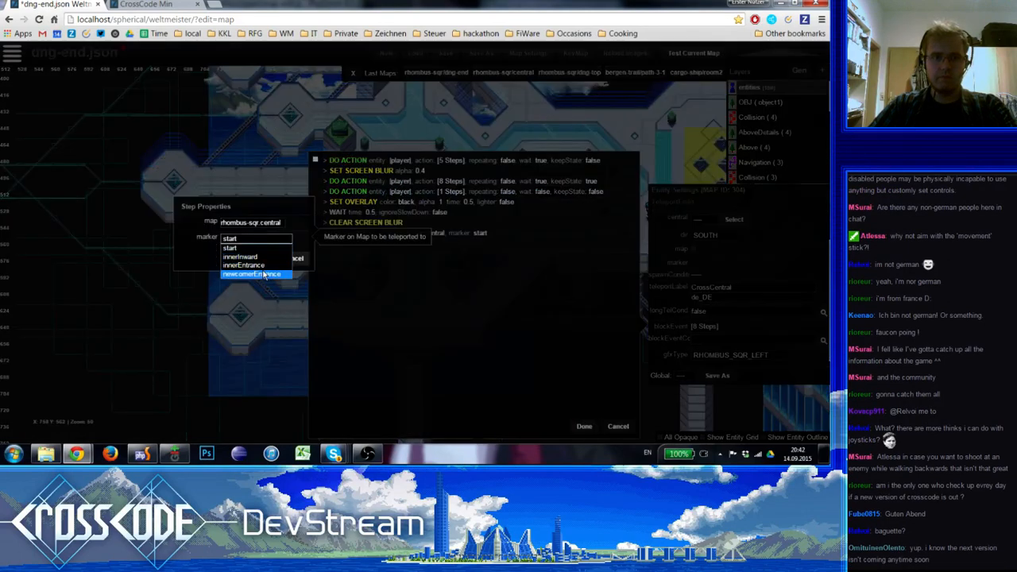
click(262, 274)
click(259, 258)
click(585, 427)
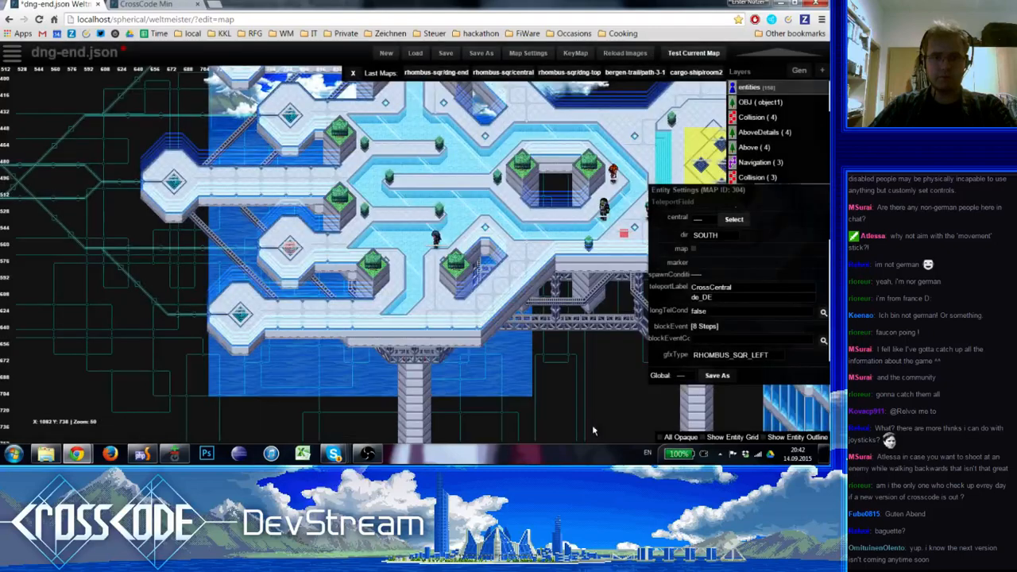
Set the marker of the Teleport step in the middle teleport field's block event to newcomerEntrance
click(713, 329)
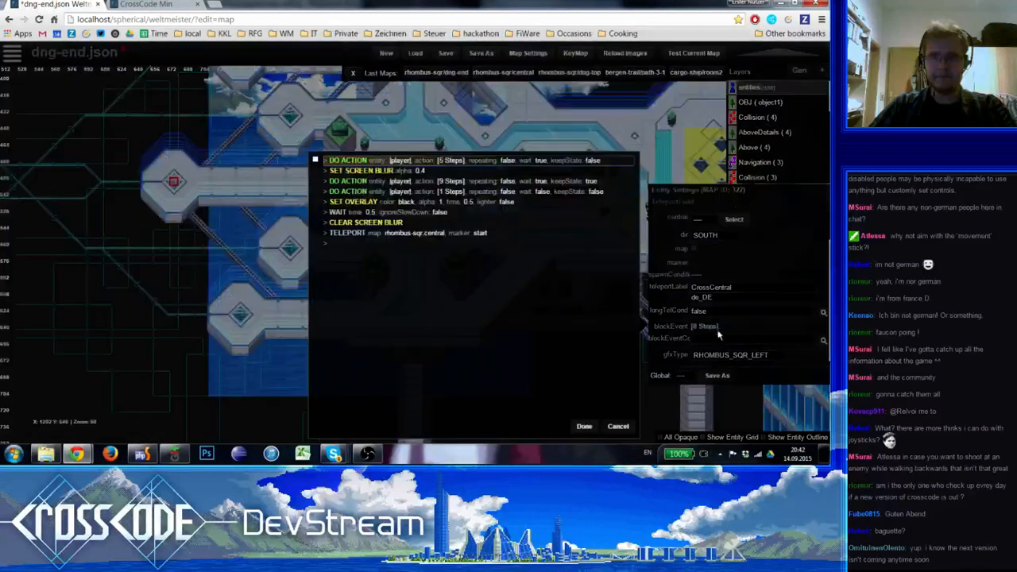
click(366, 233)
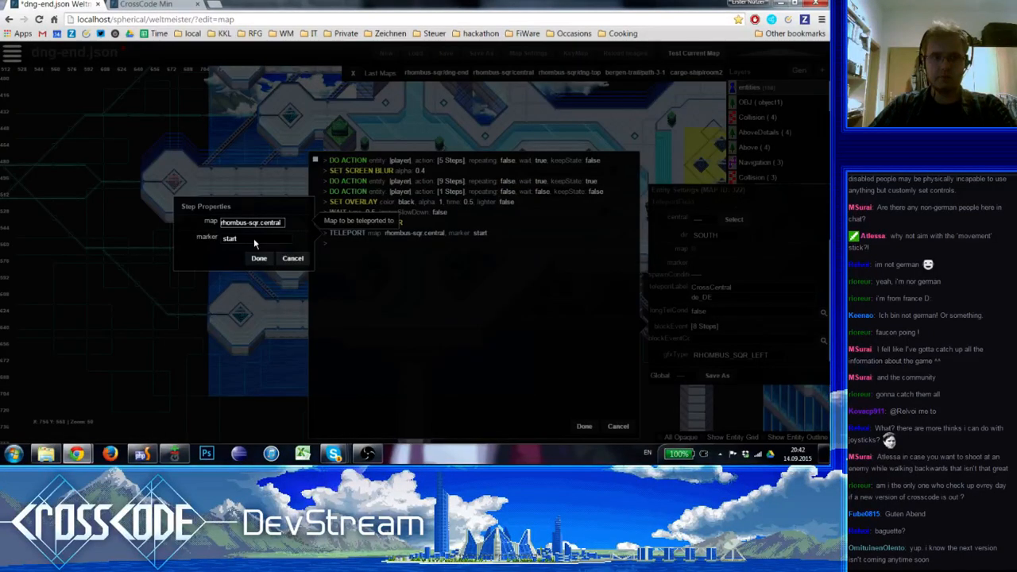
click(257, 240)
click(263, 275)
click(258, 259)
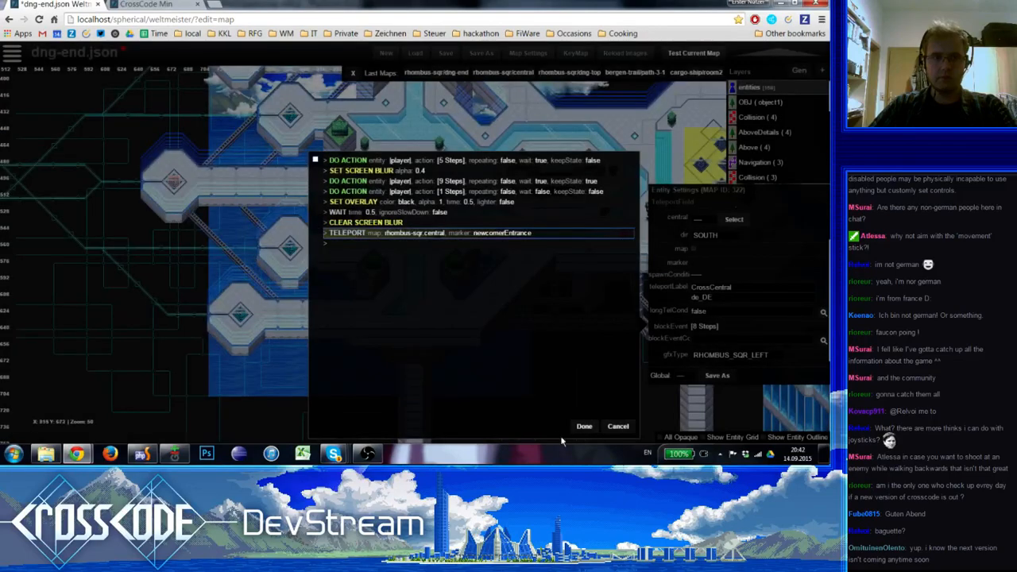
click(584, 426)
Set the marker of the Teleport step in the second-highest teleport field's block event to newcomerEntrance
click(290, 119)
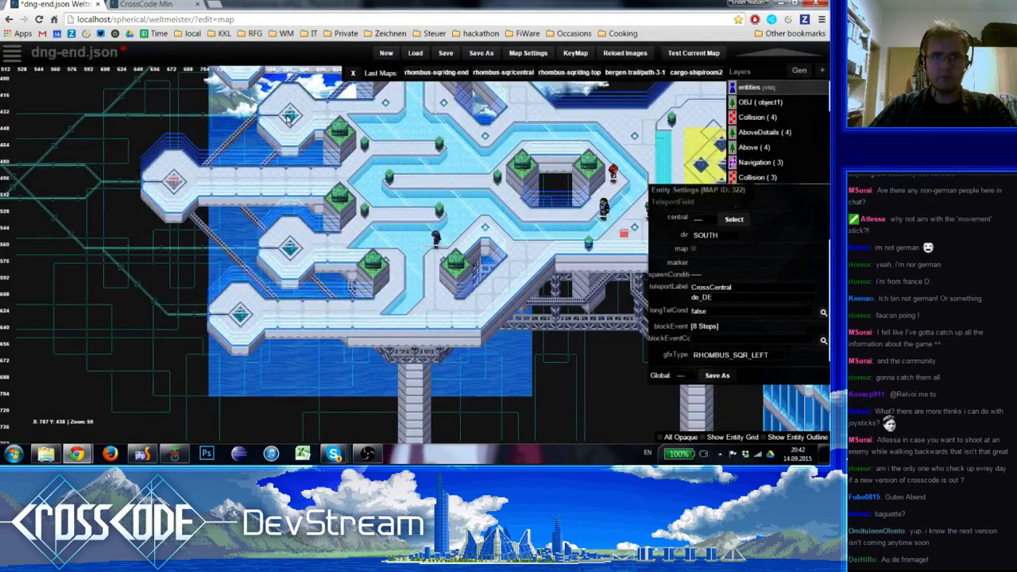
click(721, 328)
click(346, 231)
click(259, 241)
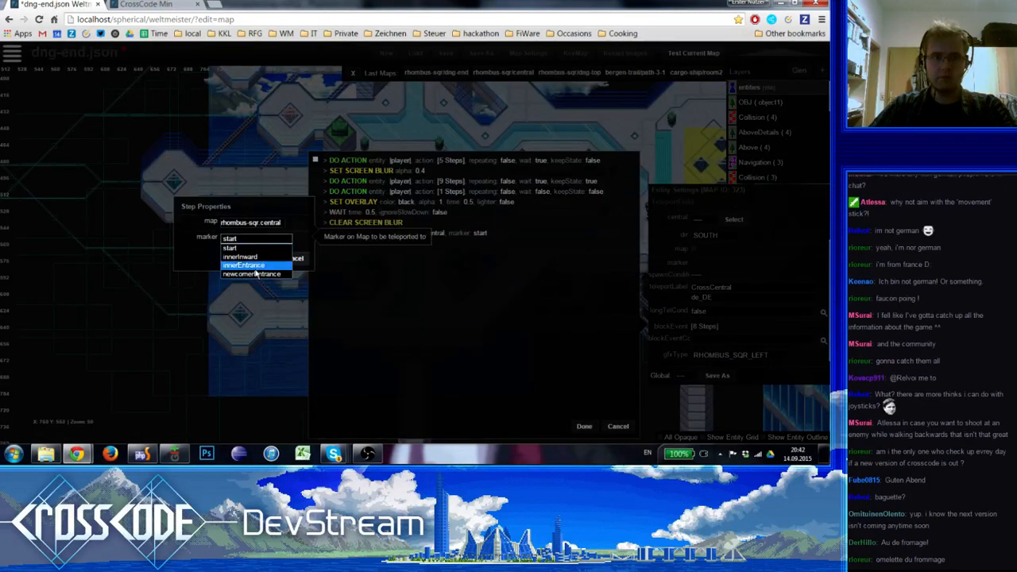
click(253, 273)
click(259, 259)
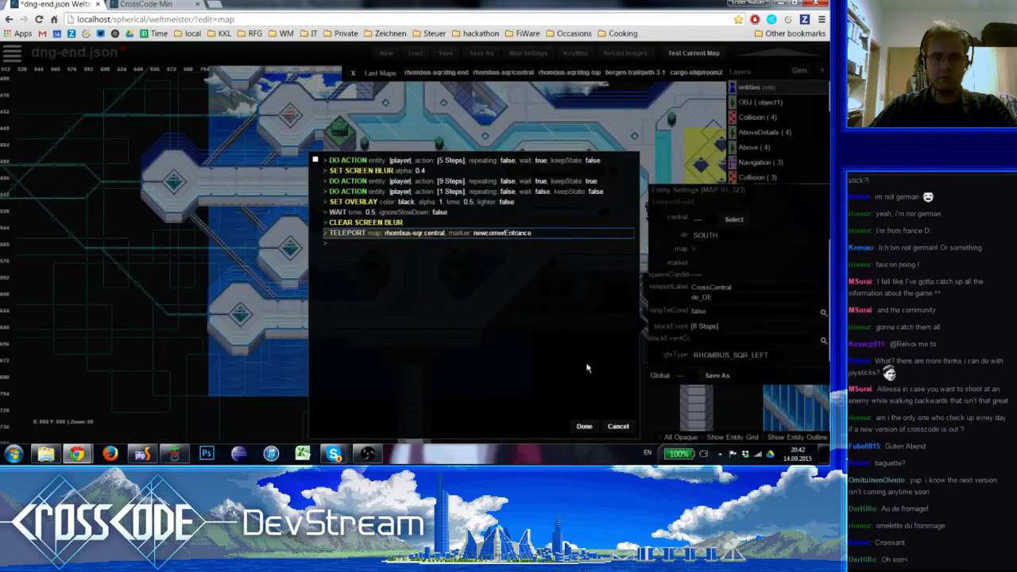
click(585, 427)
Set the marker of the Teleport step in the topmost teleport field's block event to newcomerEntrance
scroll(467, 247, up, 2)
scroll(467, 247, up, 2)
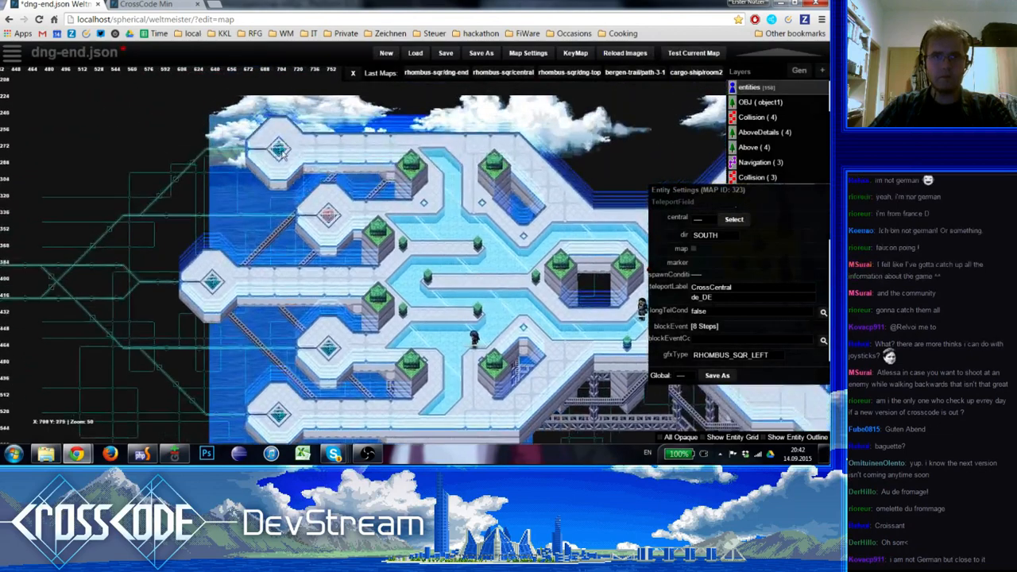
click(280, 151)
click(703, 328)
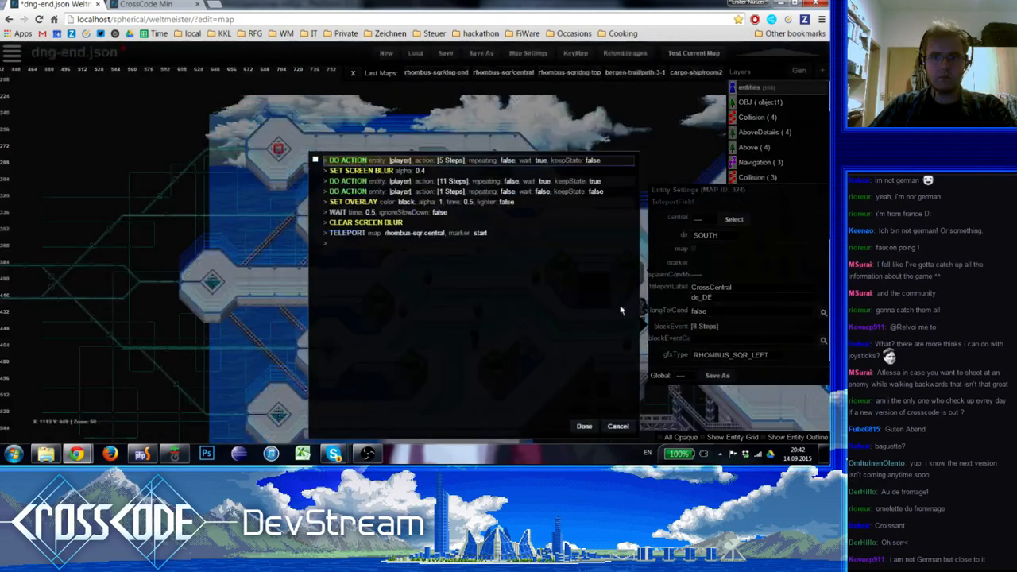
click(427, 237)
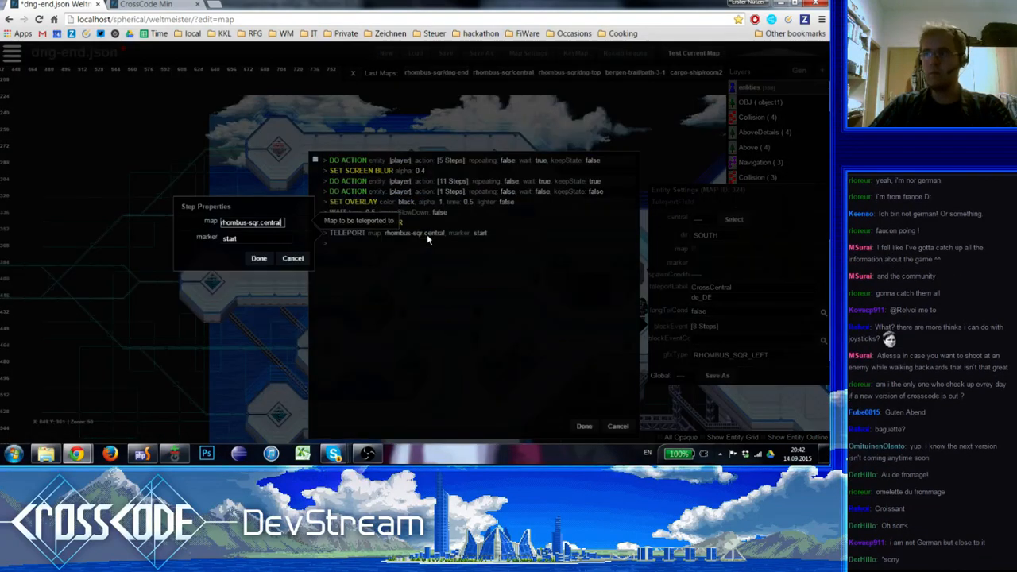
click(271, 237)
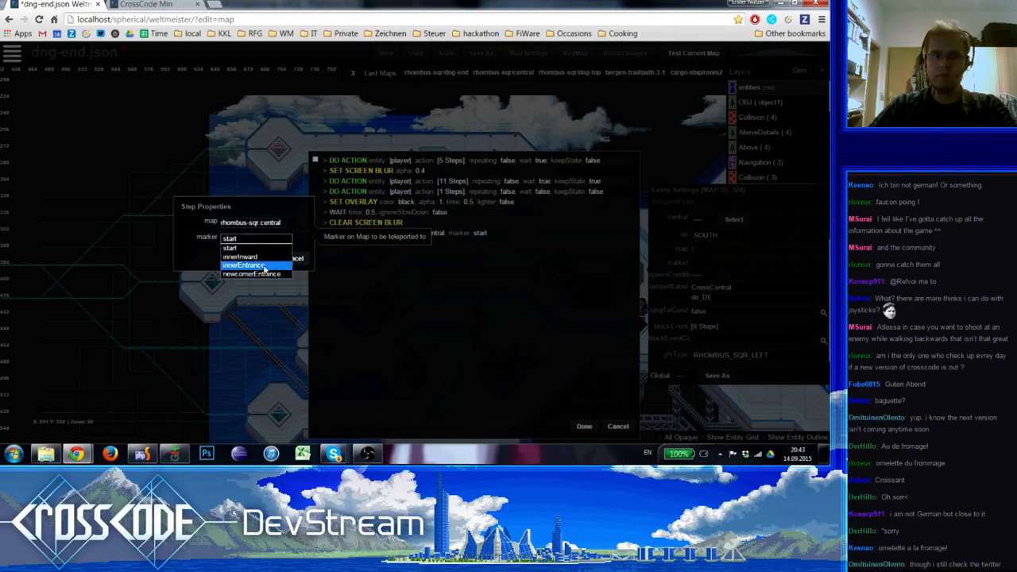
click(262, 266)
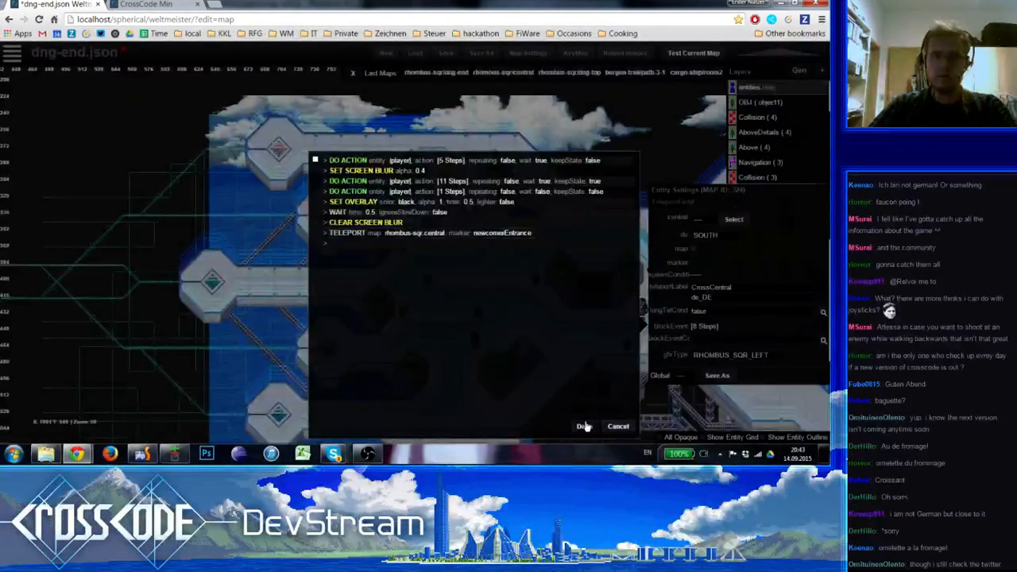
click(584, 426)
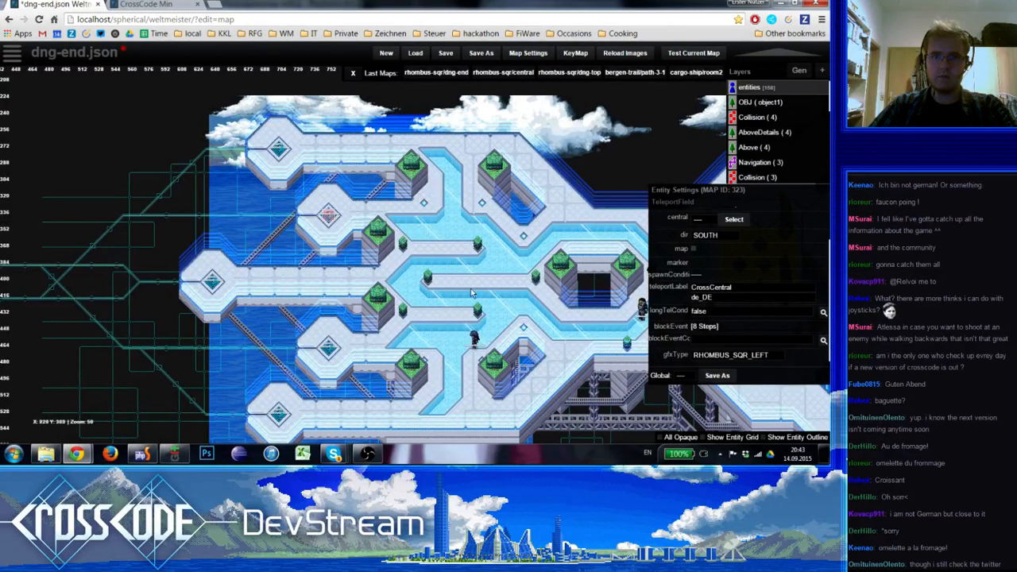
Save the dng-end.json map, then reload the game page and enter the game for another test
click(445, 54)
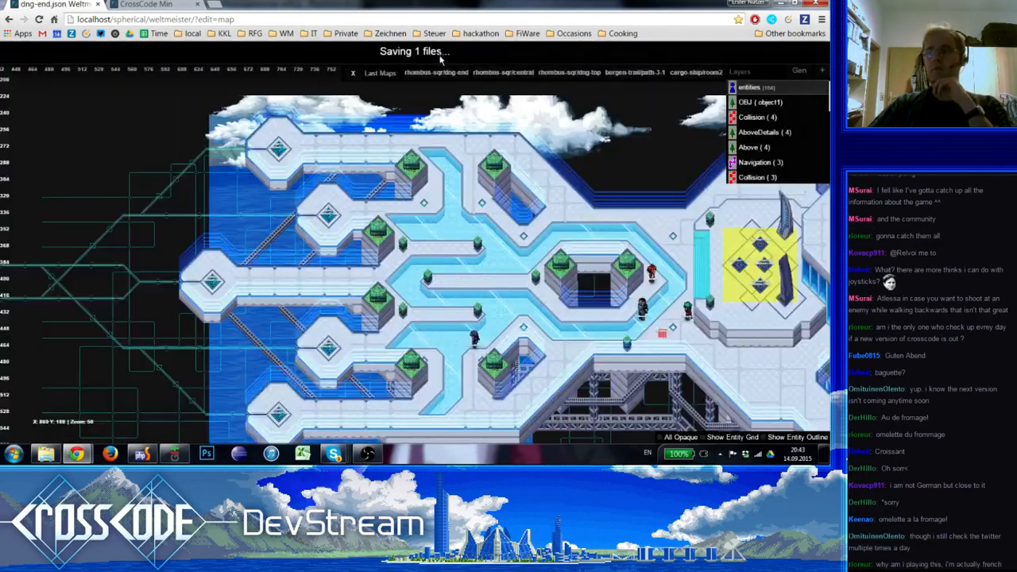
click(113, 4)
click(40, 19)
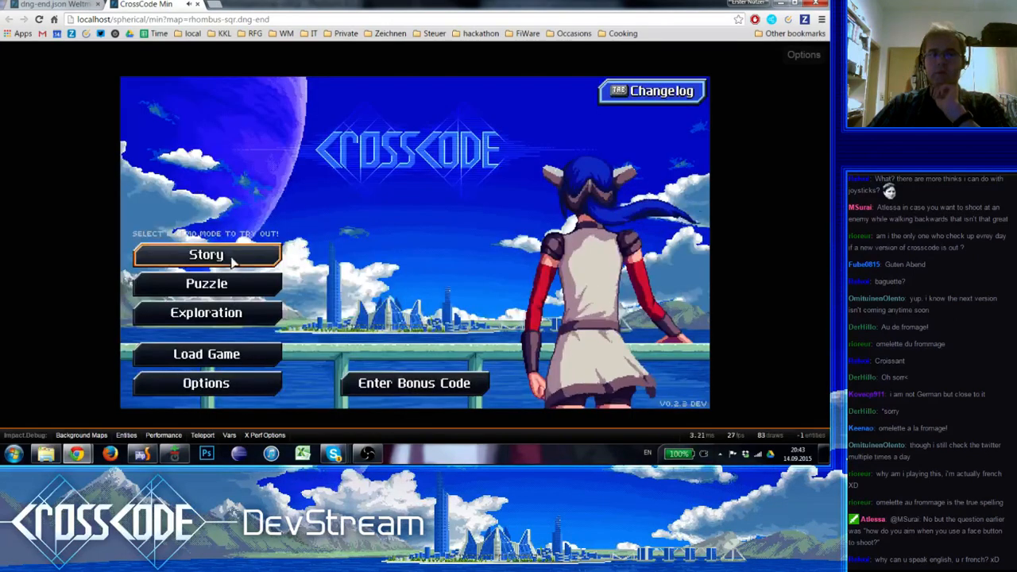
click(248, 253)
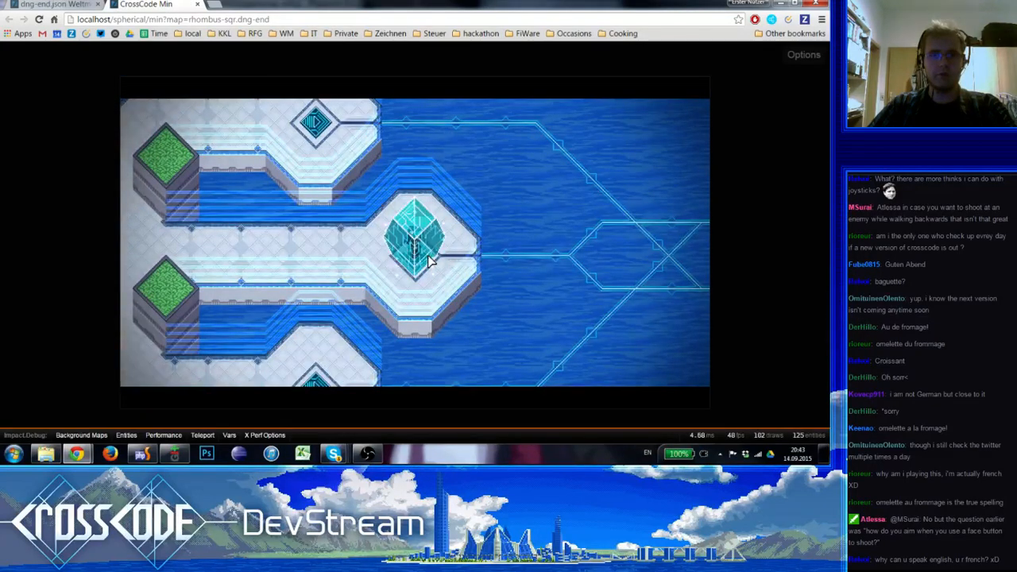
Travel back through the Newcomer's Bridge field and run onto the middle CrossCentral field to test its travel
click(430, 263)
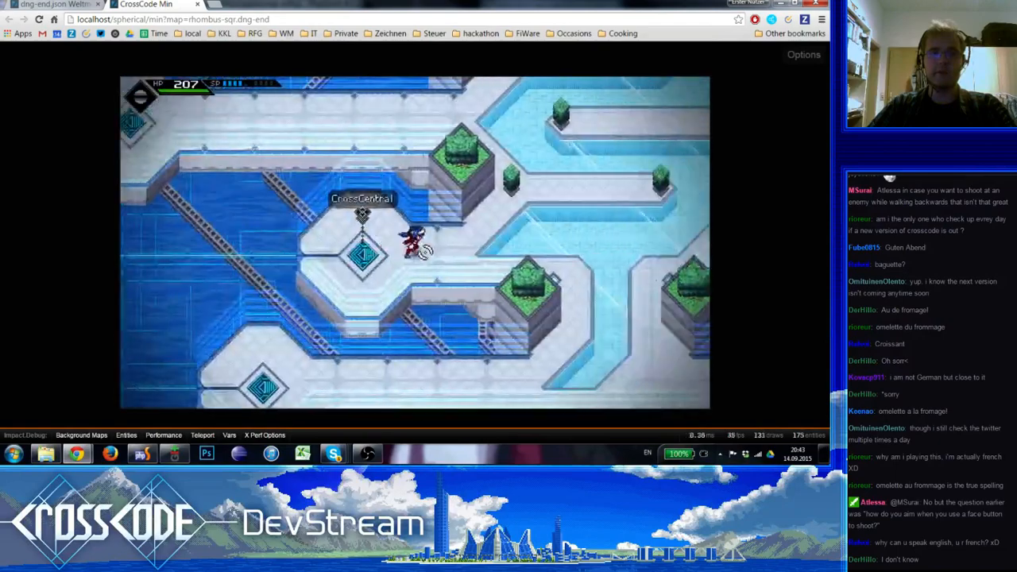
key(w)
key(d)
key(a)
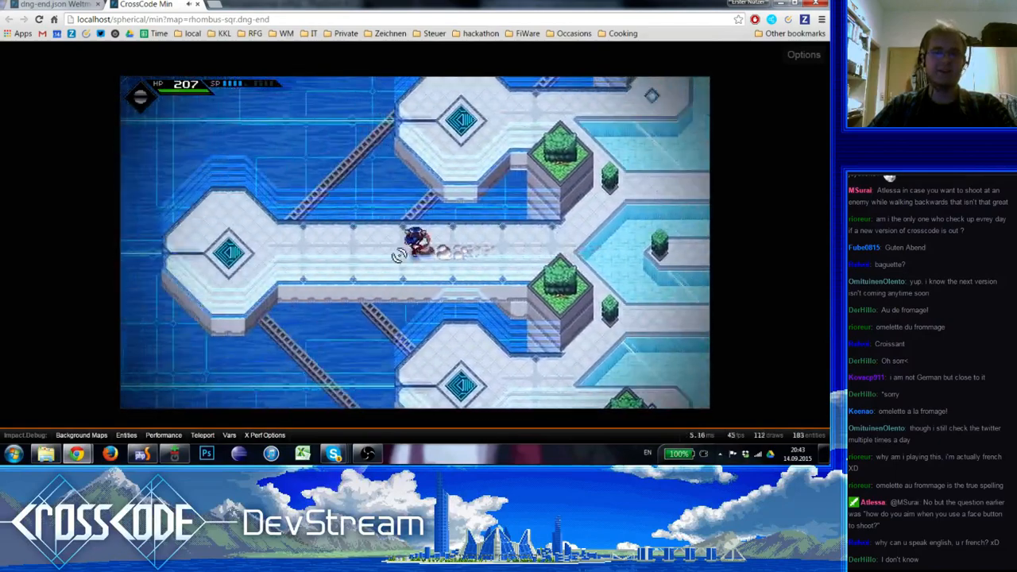
click(397, 255)
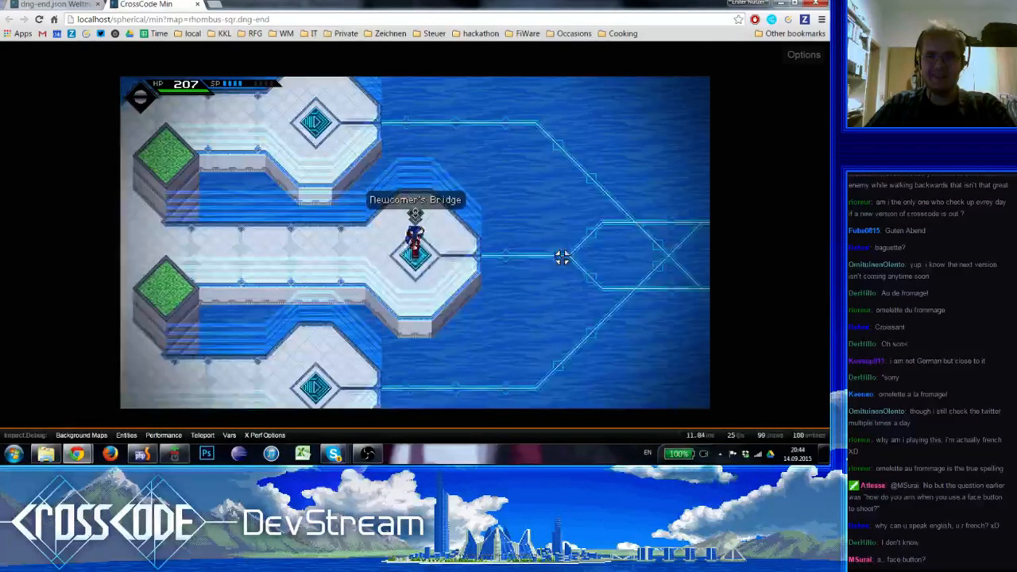
Return from the central map and run onto the second-highest CrossCentral field to test its travel
click(449, 253)
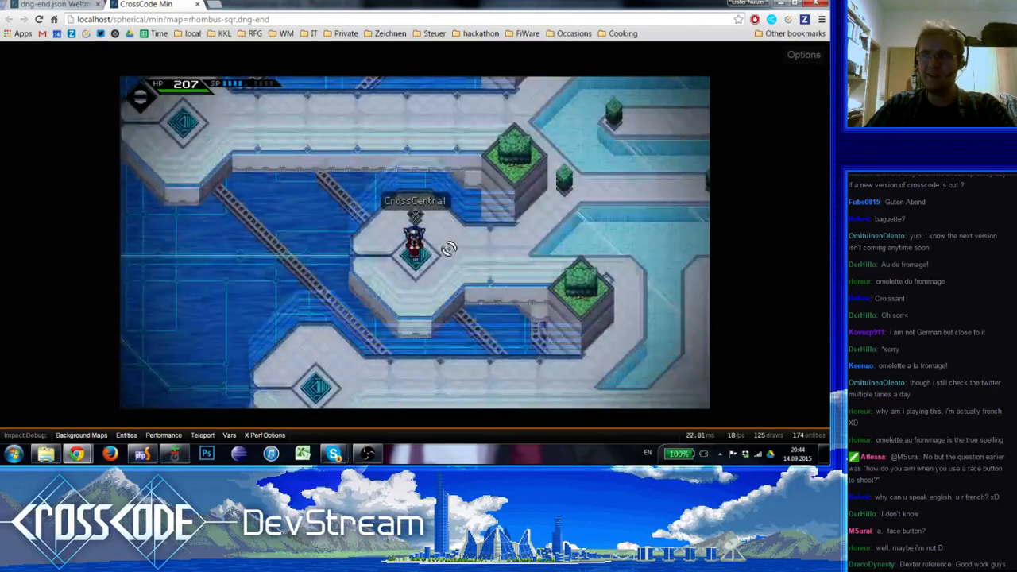
key(d)
key(w)
key(a)
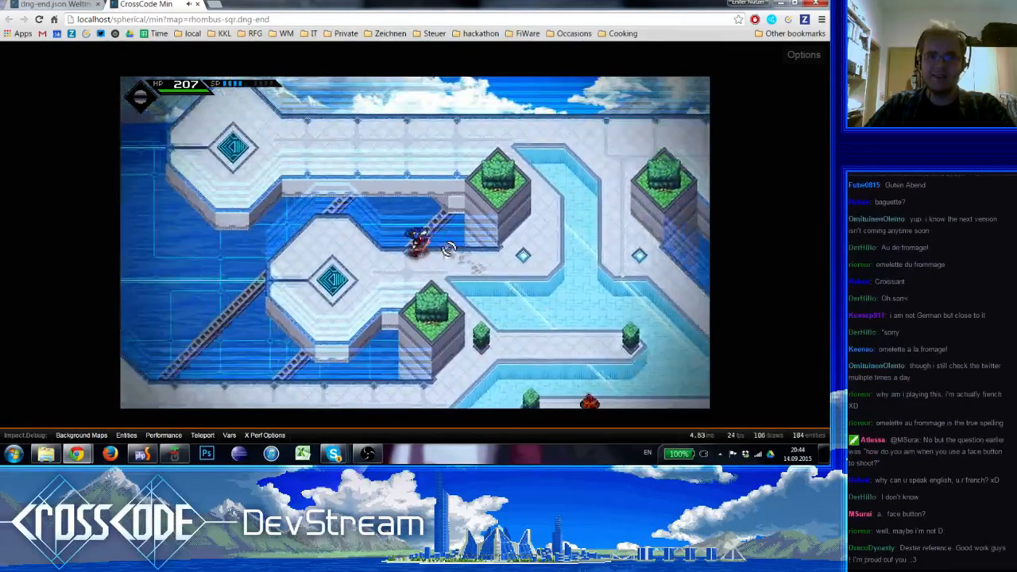
key(s)
click(419, 250)
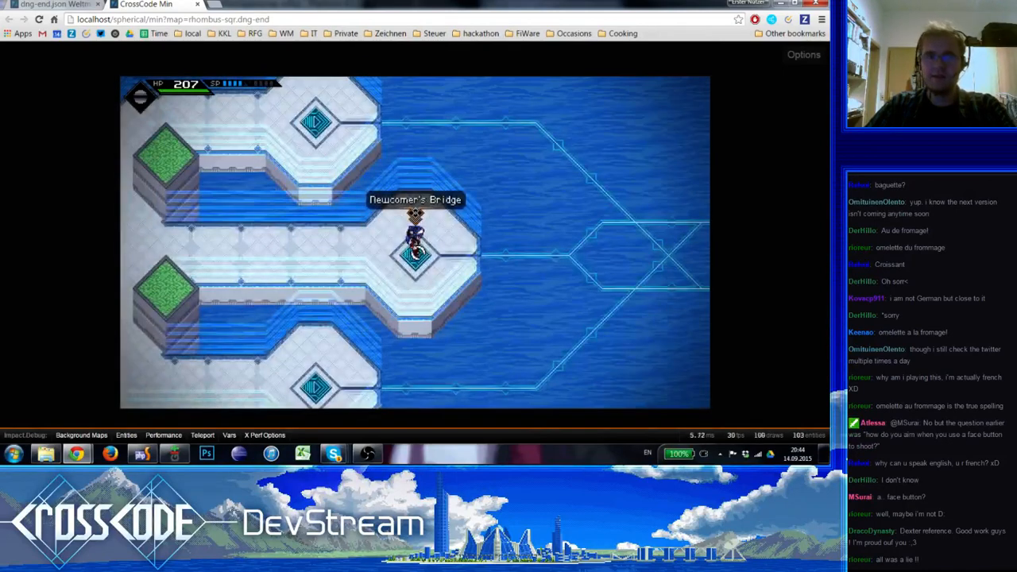
key(a)
Return to the bridge map, test another CrossCentral field's travel, and step off and back onto the Newcomer's Bridge field
click(429, 259)
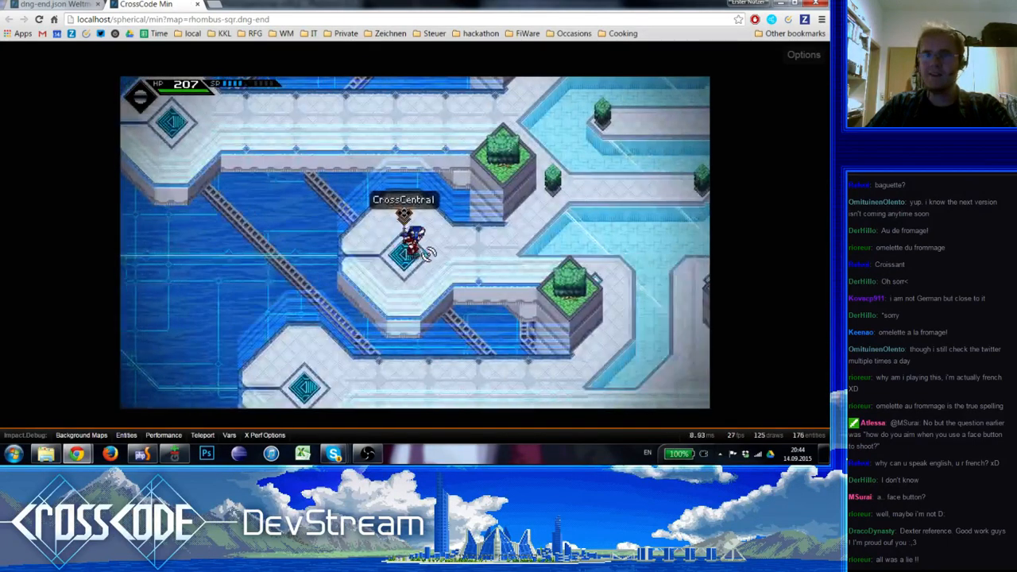
key(d)
key(w)
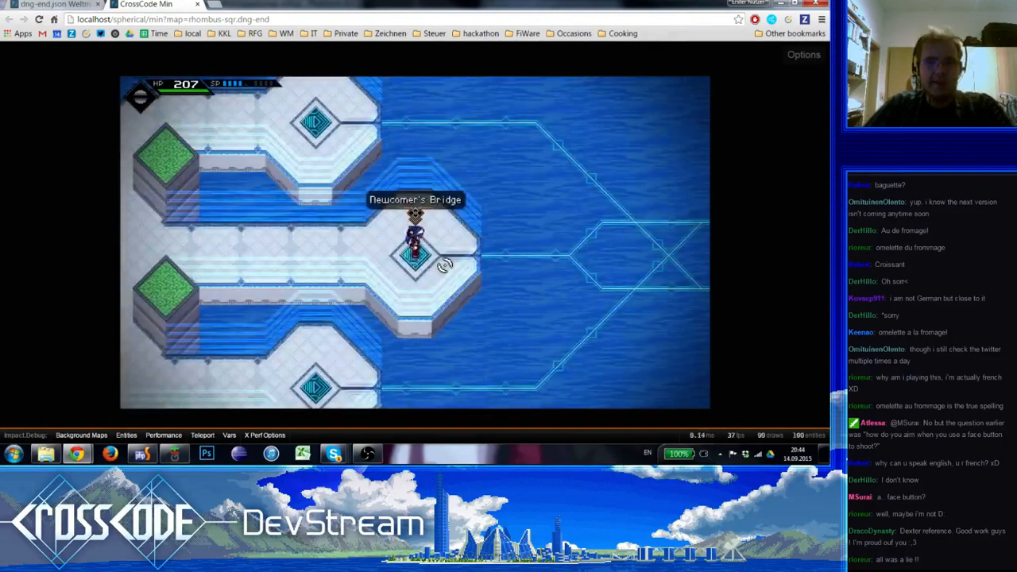
click(424, 255)
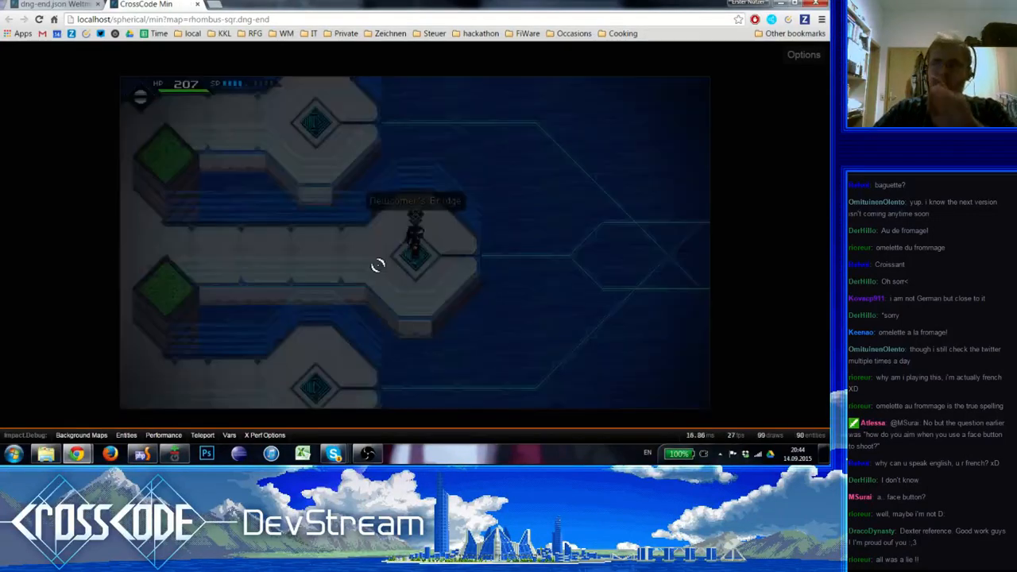
key(a)
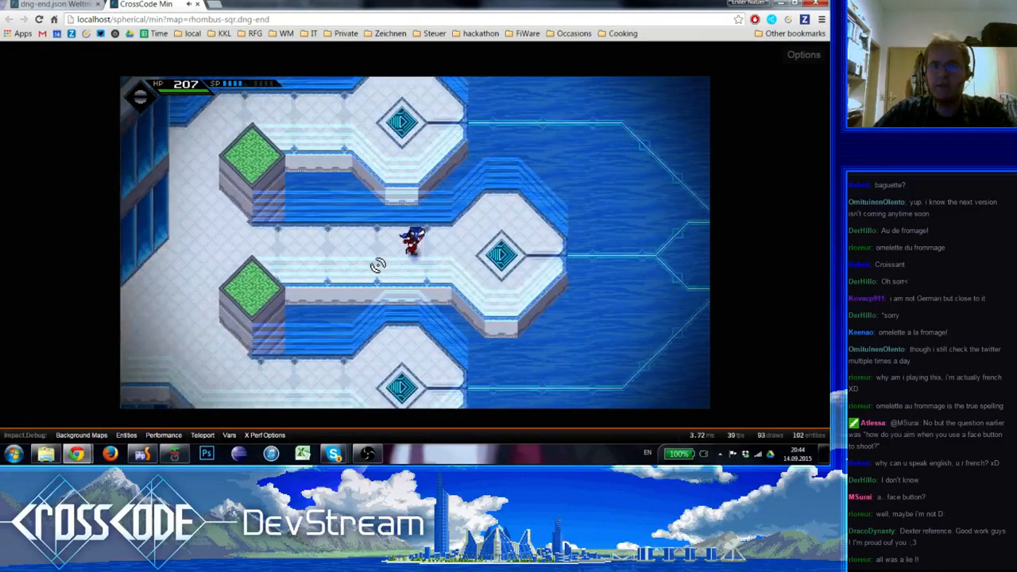
key(d)
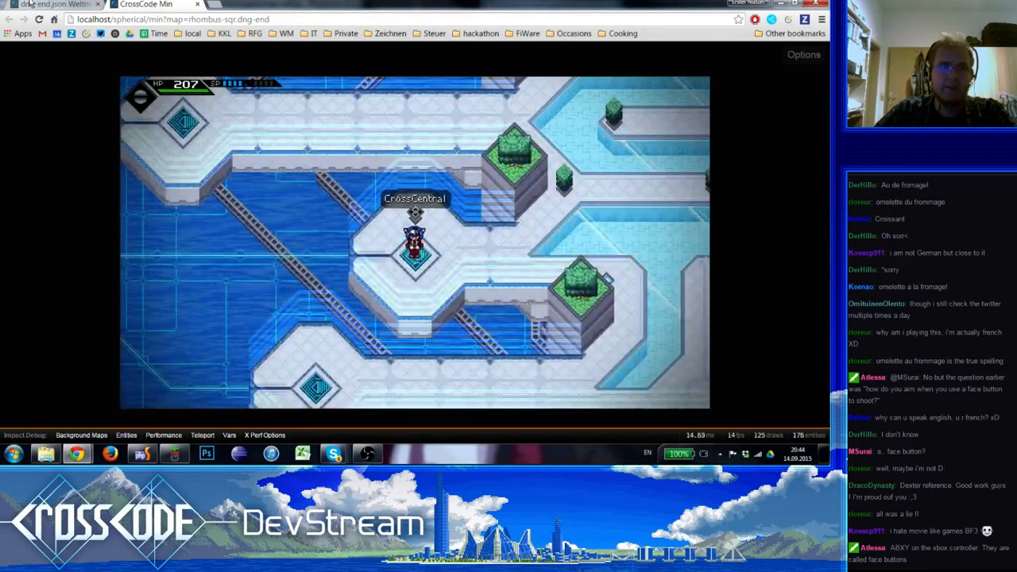
Set the direction of the CrossCentral teleport fields in dng-end.json to EAST, save the map and return to the running game
click(32, 3)
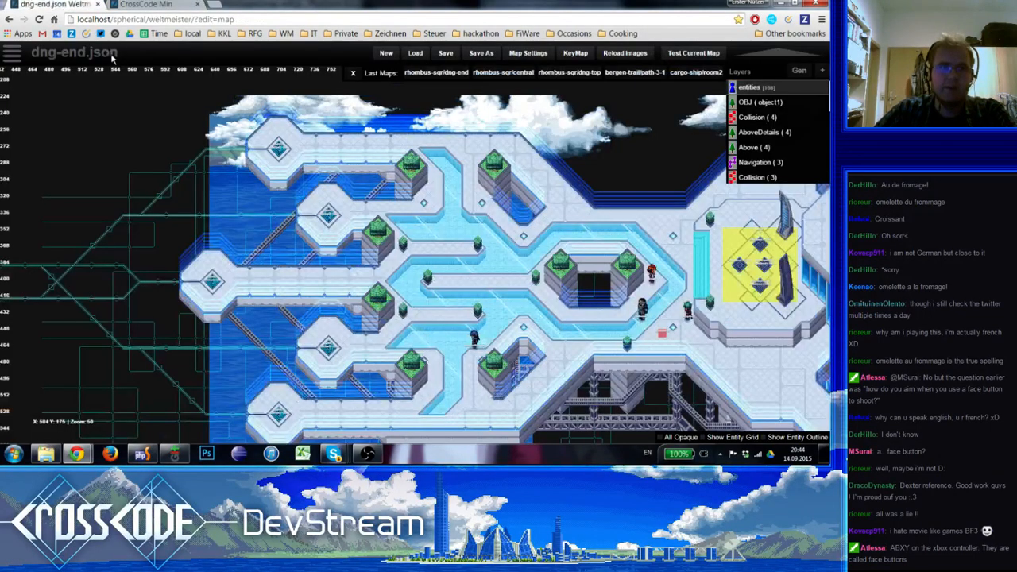
click(710, 280)
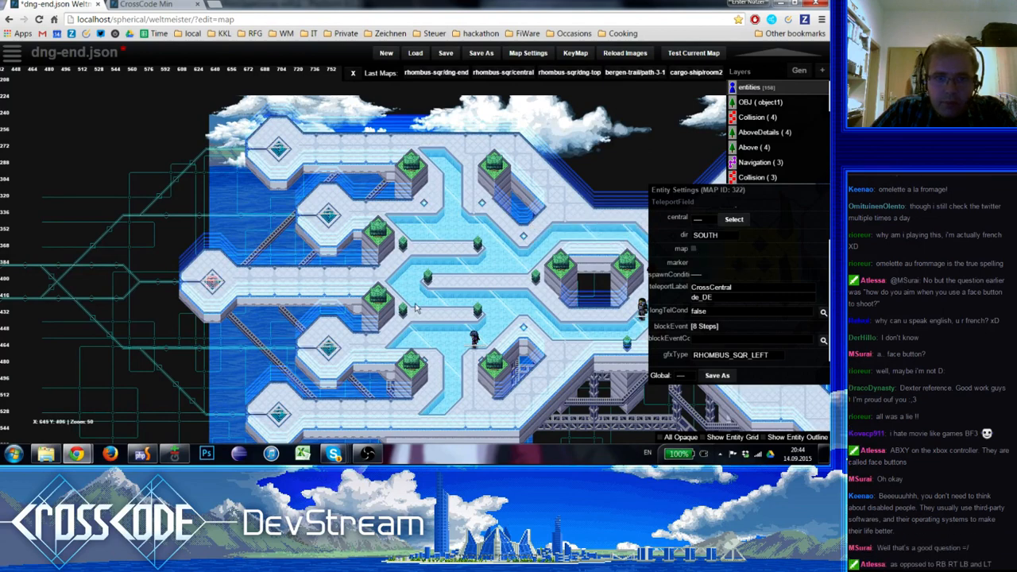
click(711, 235)
click(700, 260)
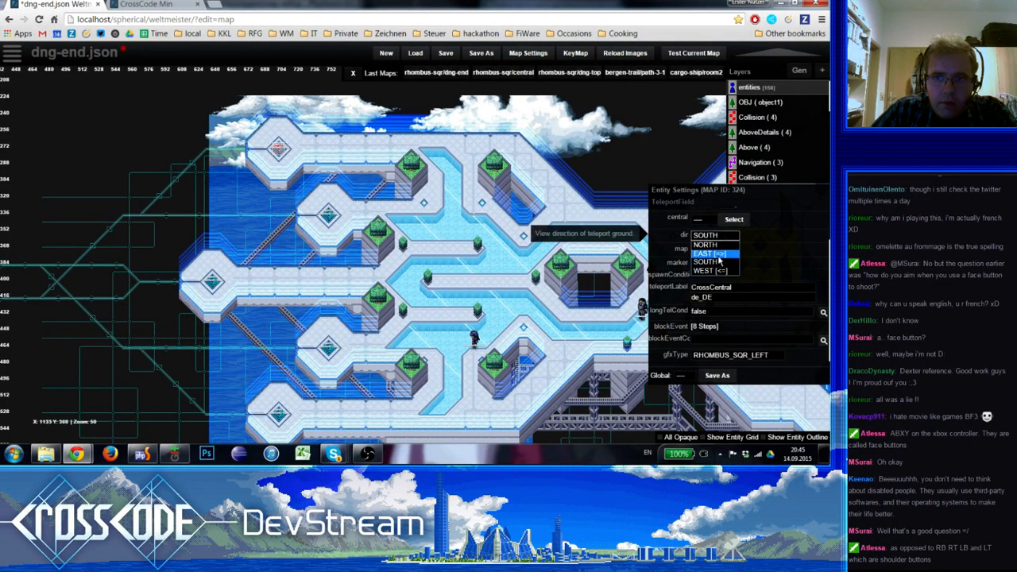
click(446, 54)
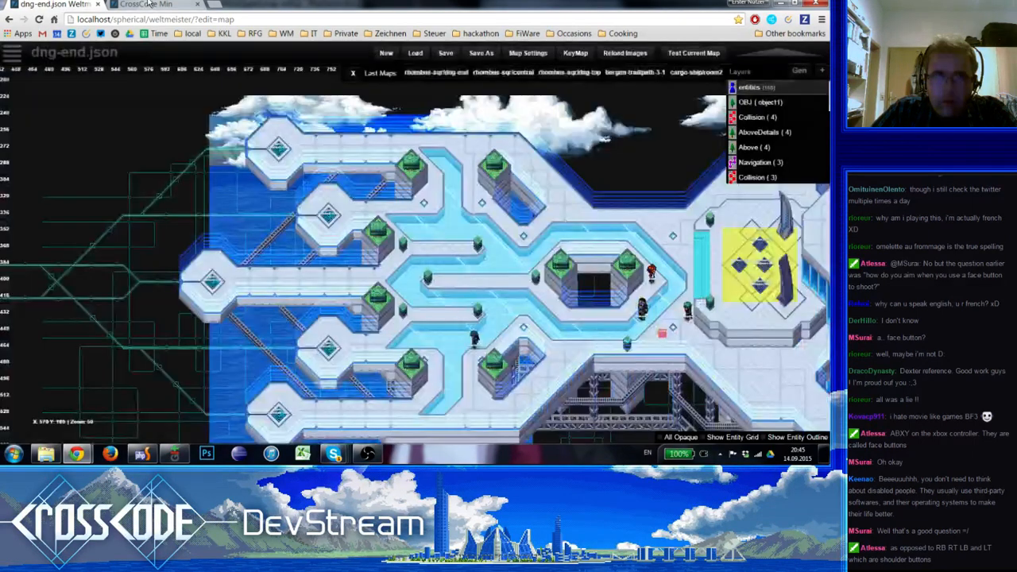
click(143, 4)
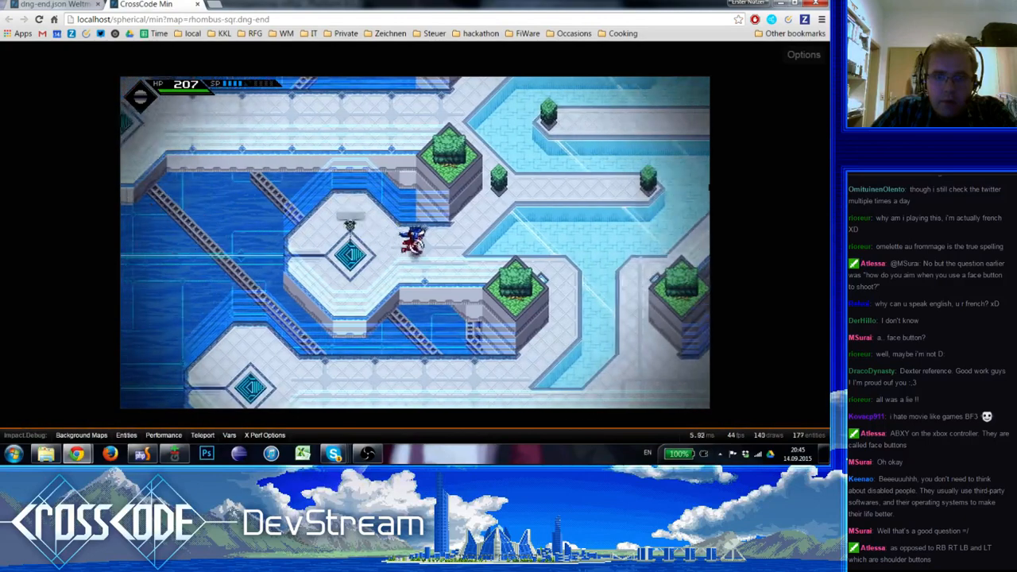
Travel back and forth between the middle-right CrossCentral field and the central map's Newcomer's Bridge field to test both directions
key(a)
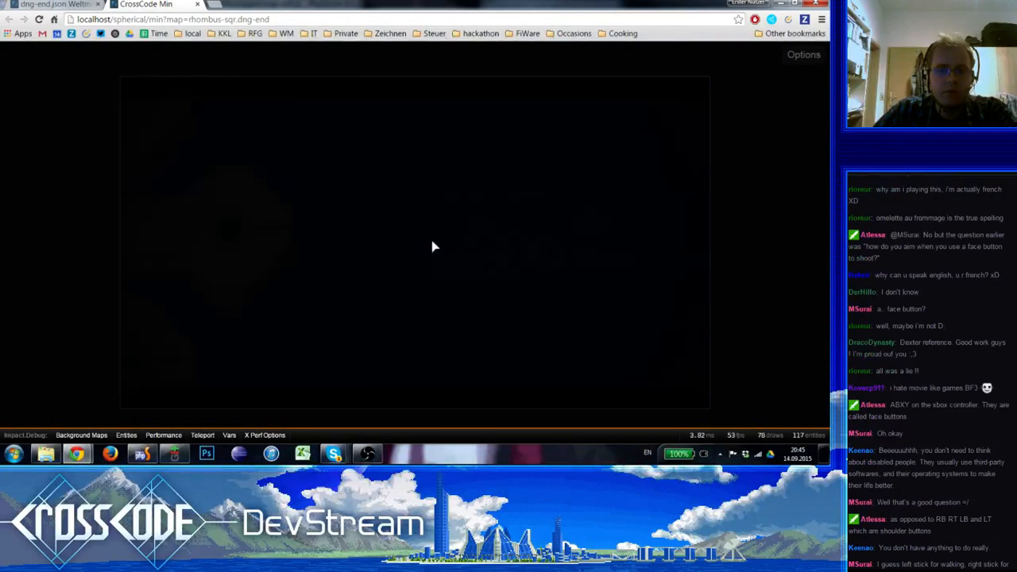
key(d)
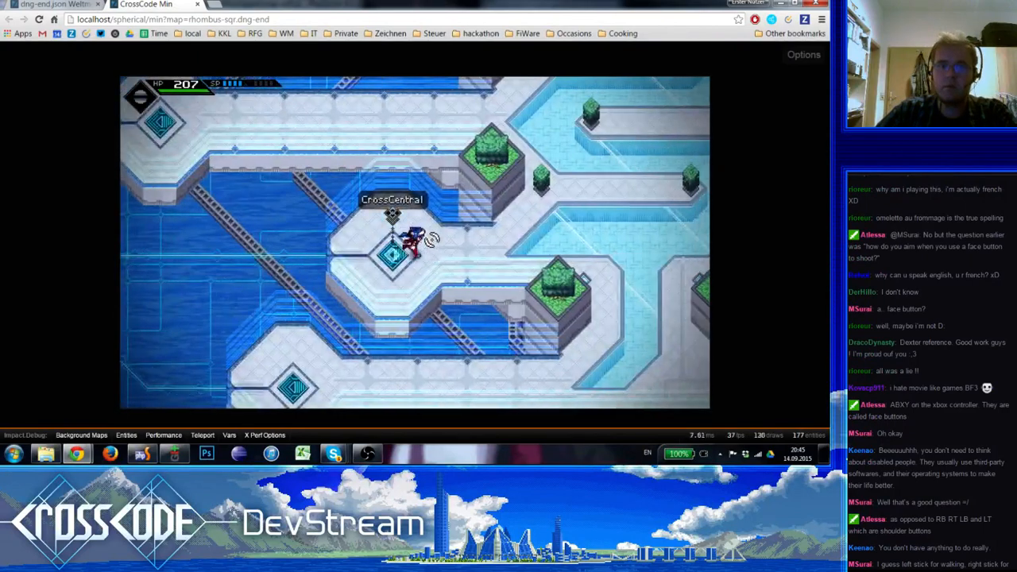
key(a)
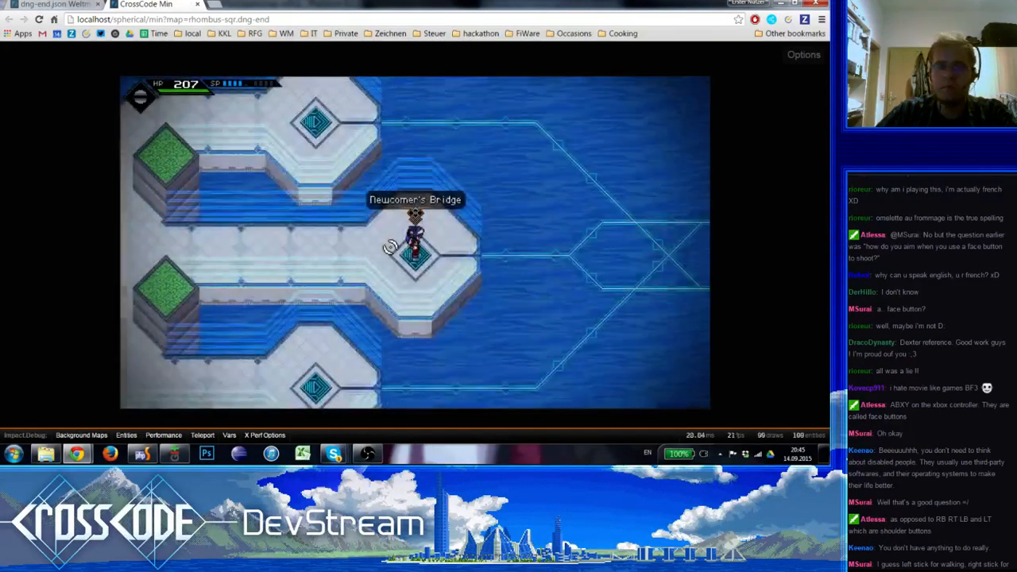
key(a)
key(d)
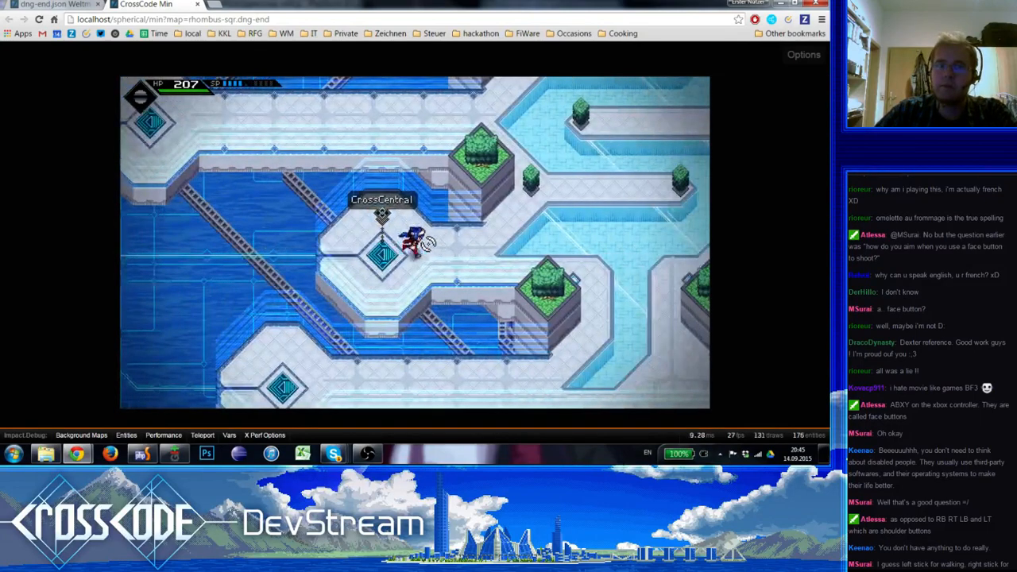
Run to the remaining CrossCentral fields along the upper and lower edges of the bridge map and test their travel
key(d)
key(w)
key(a)
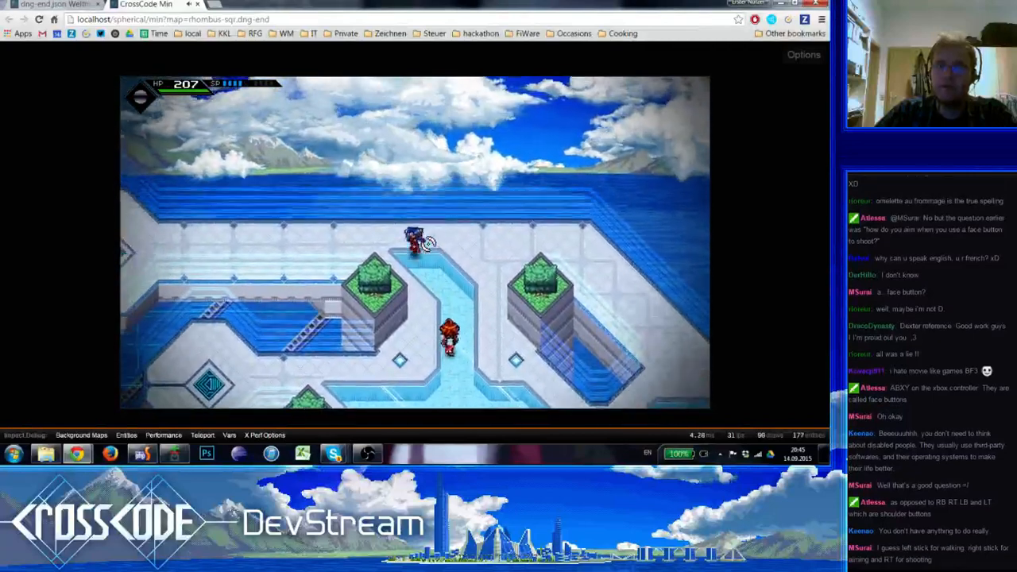
key(a)
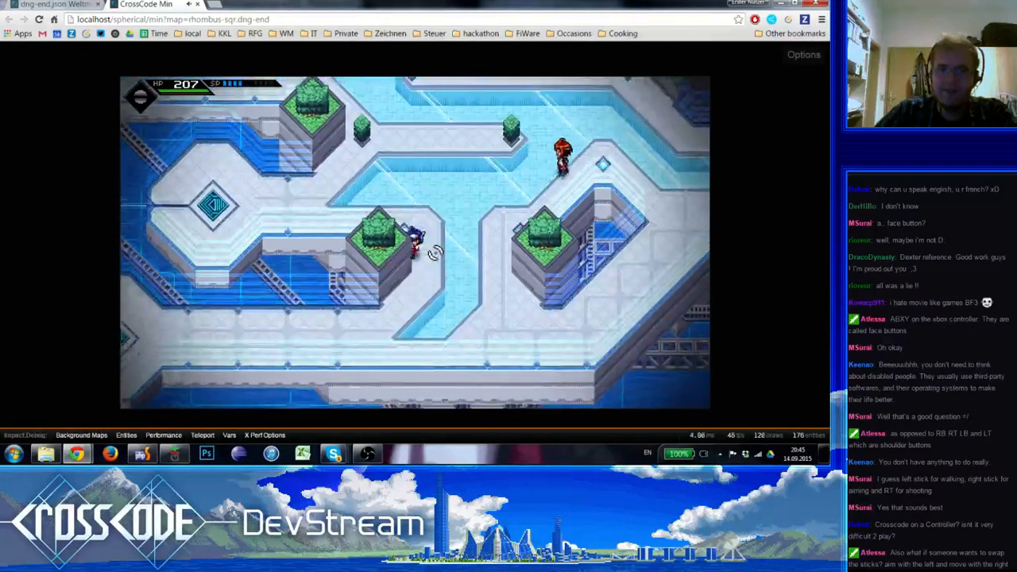
key(s)
key(a)
key(a)
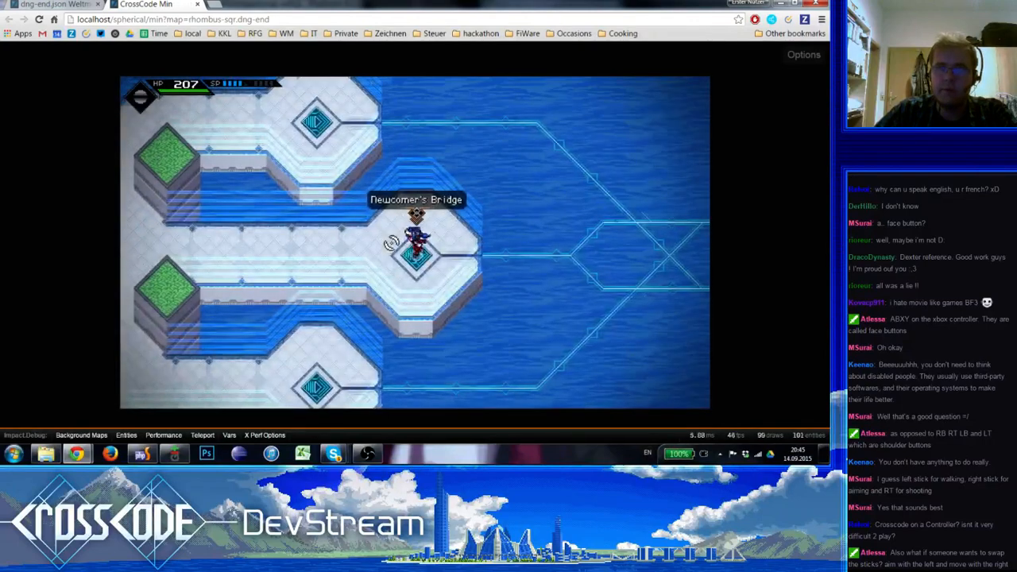
Run from the Newcomer's Bridge arrival field across the central map to the red teleport field in the middle of the plaza
key(a)
key(a)
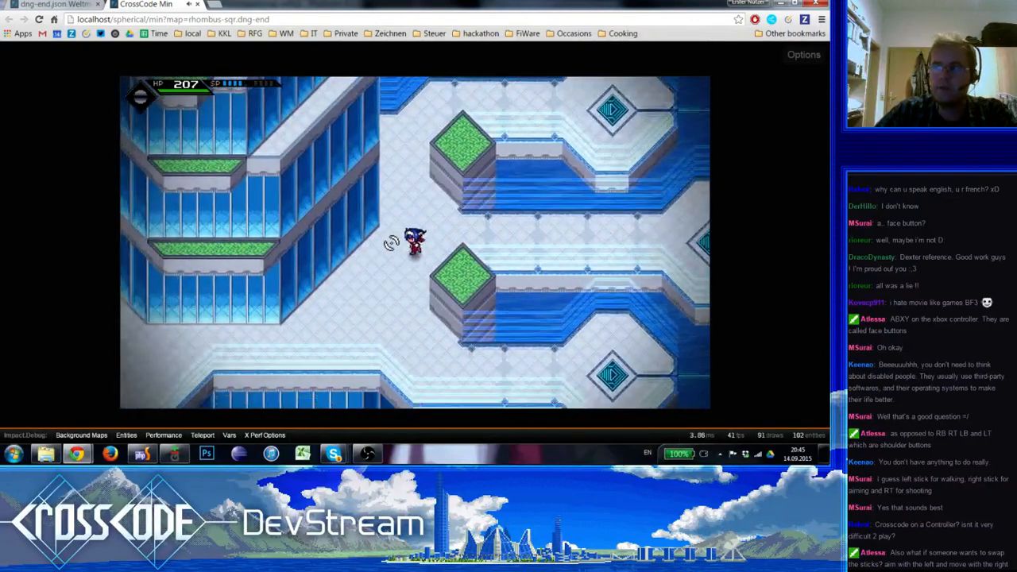
key(a)
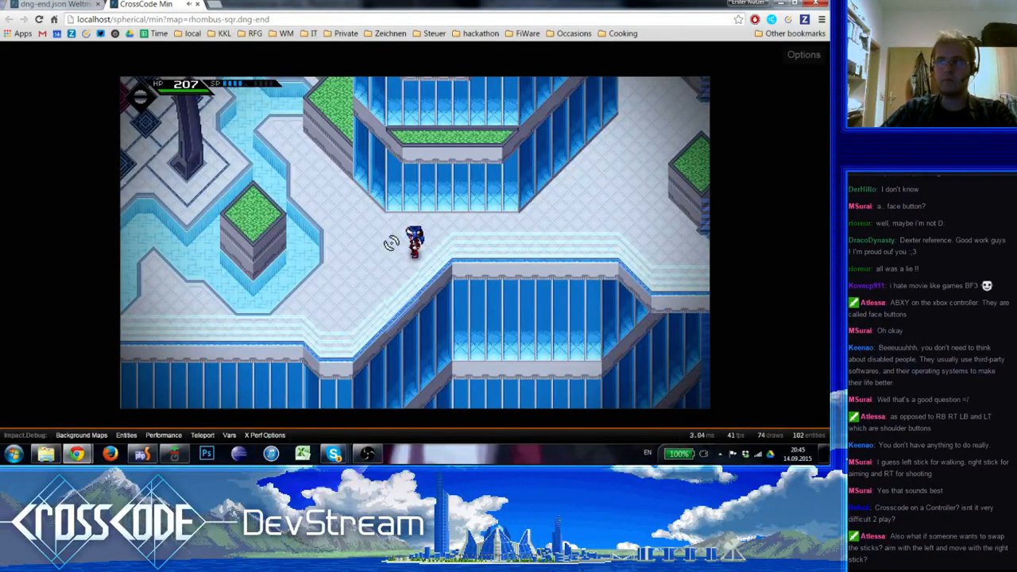
key(w)
key(a)
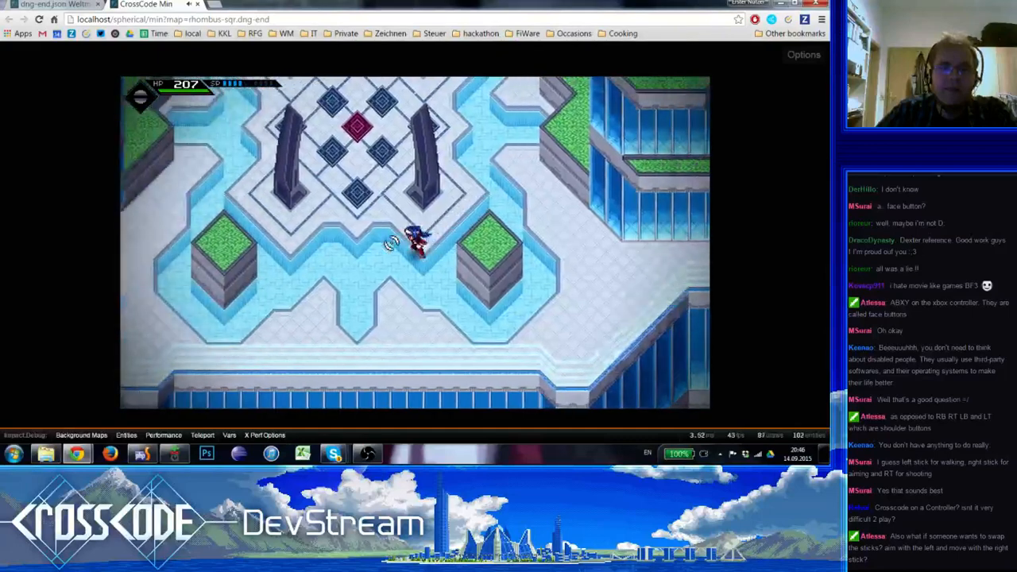
key(w)
key(d)
key(s)
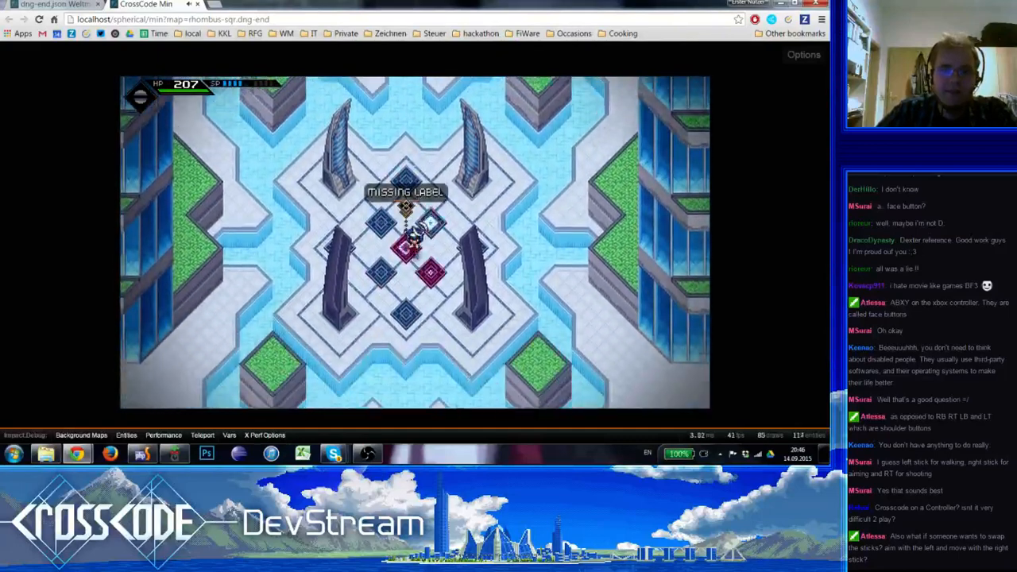
Run around the central plaza and repeatedly step on and off its red teleport field to check the field's label
key(w)
key(s)
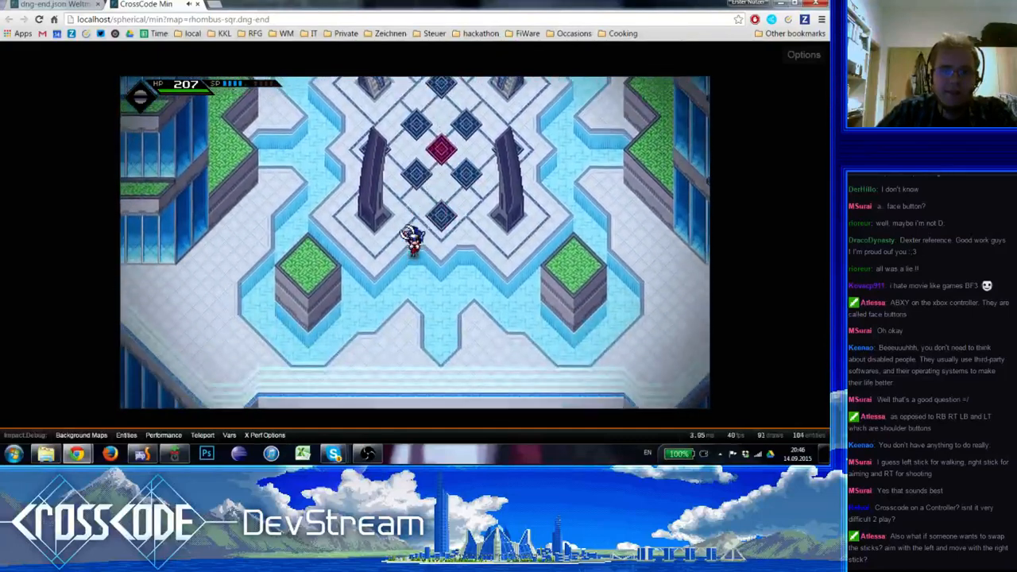
key(w)
key(a)
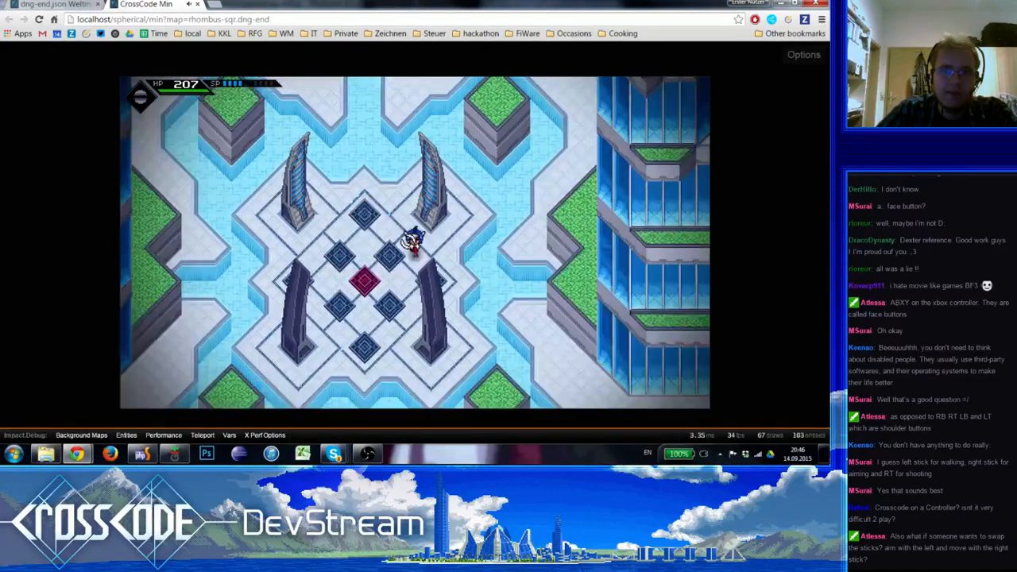
key(a)
key(w)
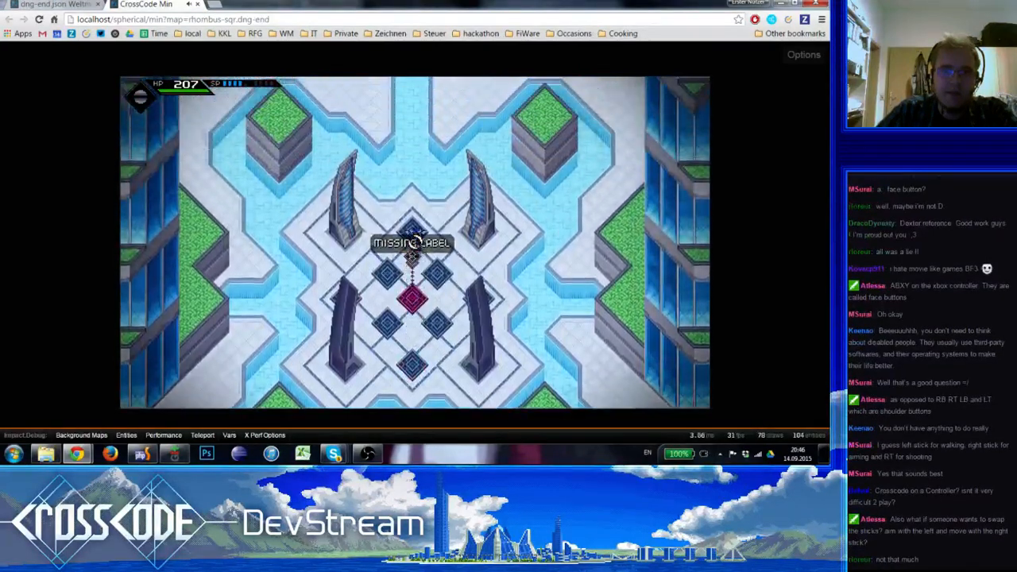
key(s)
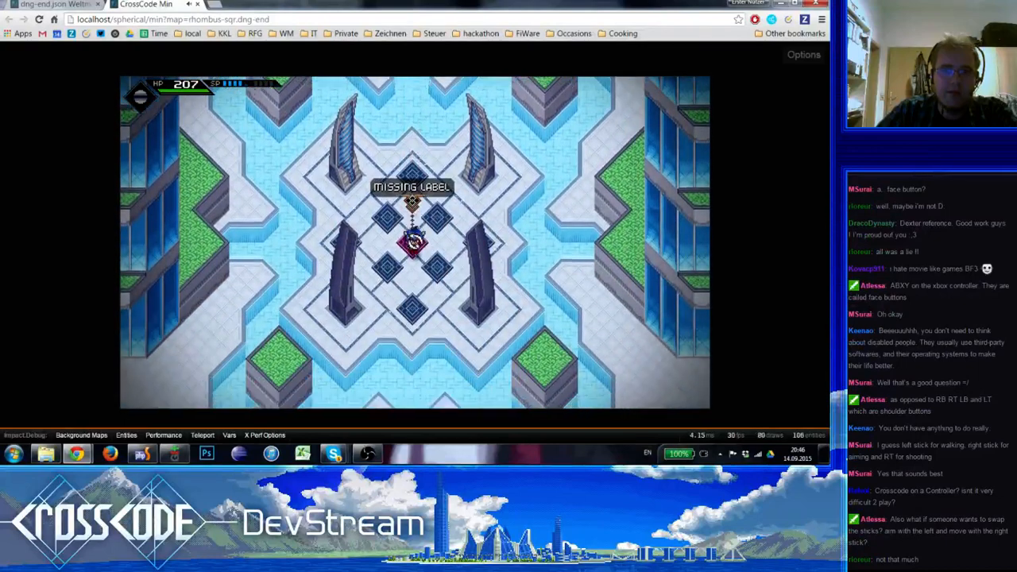
key(w)
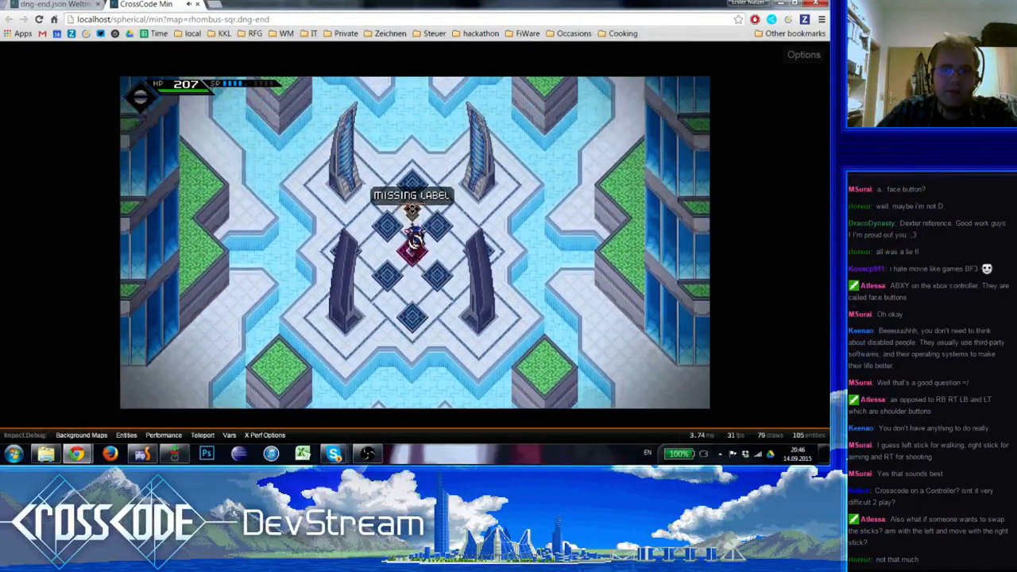
key(s)
key(w)
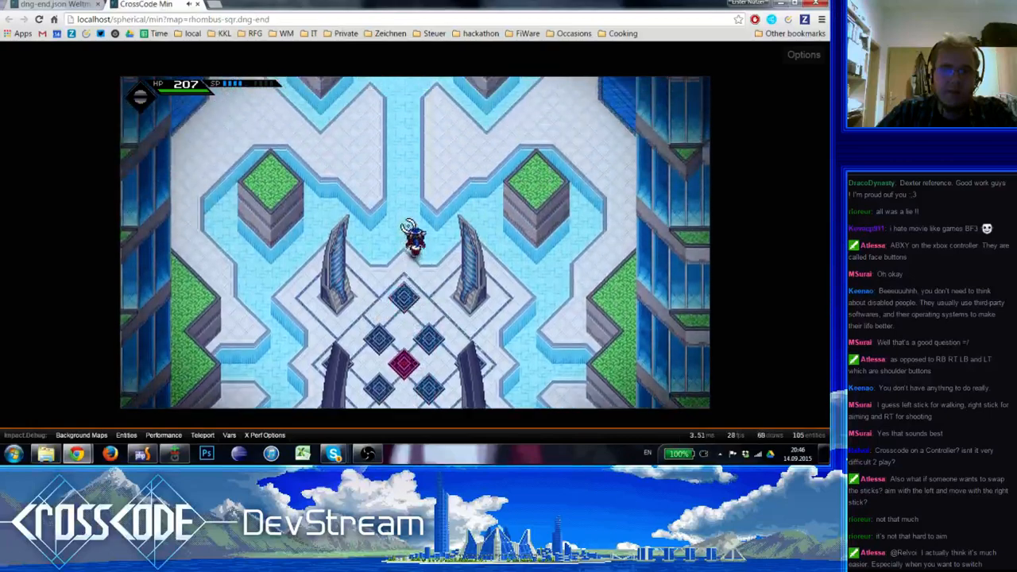
Open central.json in the map editor and check the settings of the middle and lower Newcomer's Bridge teleport fields
click(59, 4)
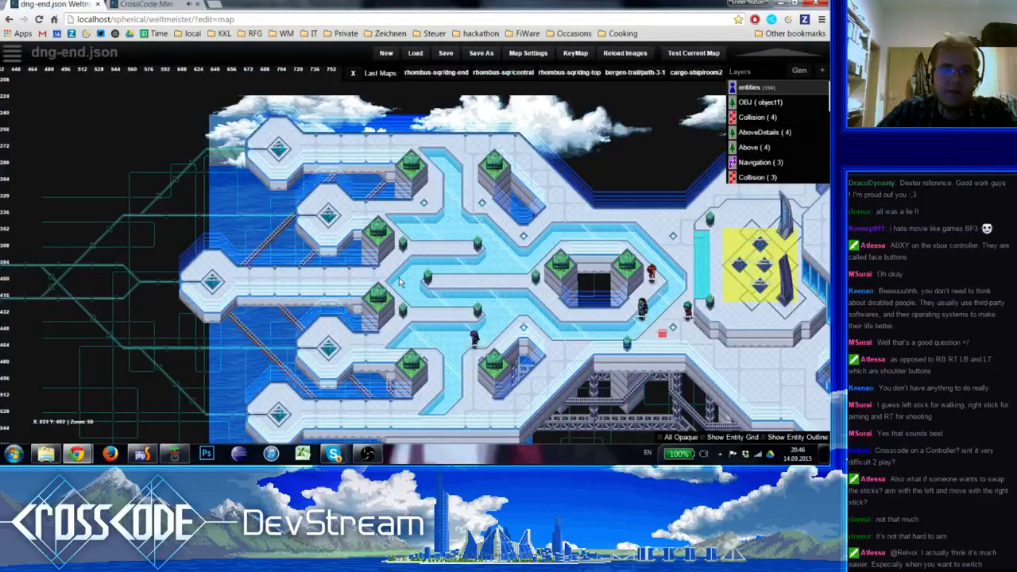
click(11, 53)
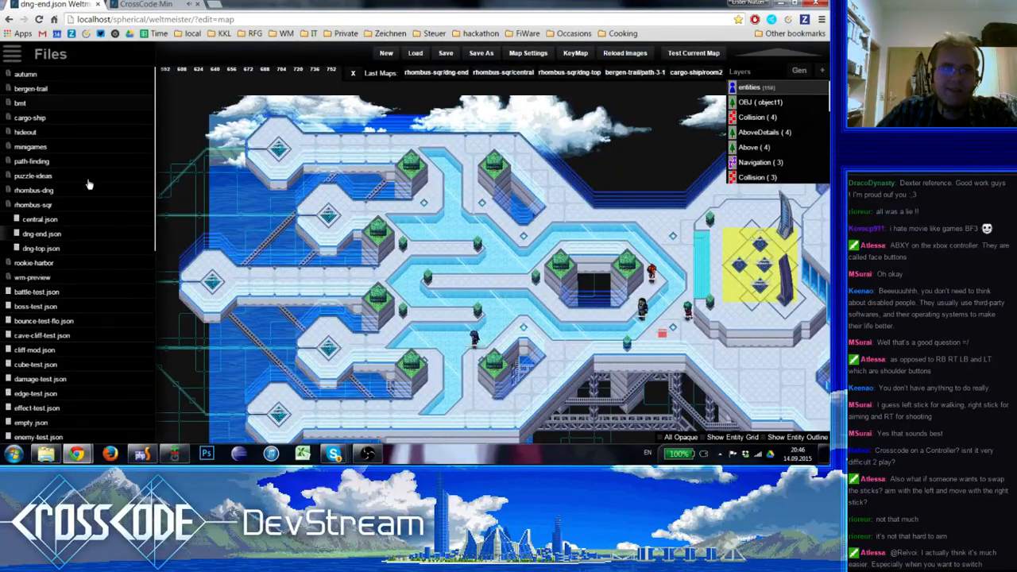
click(40, 220)
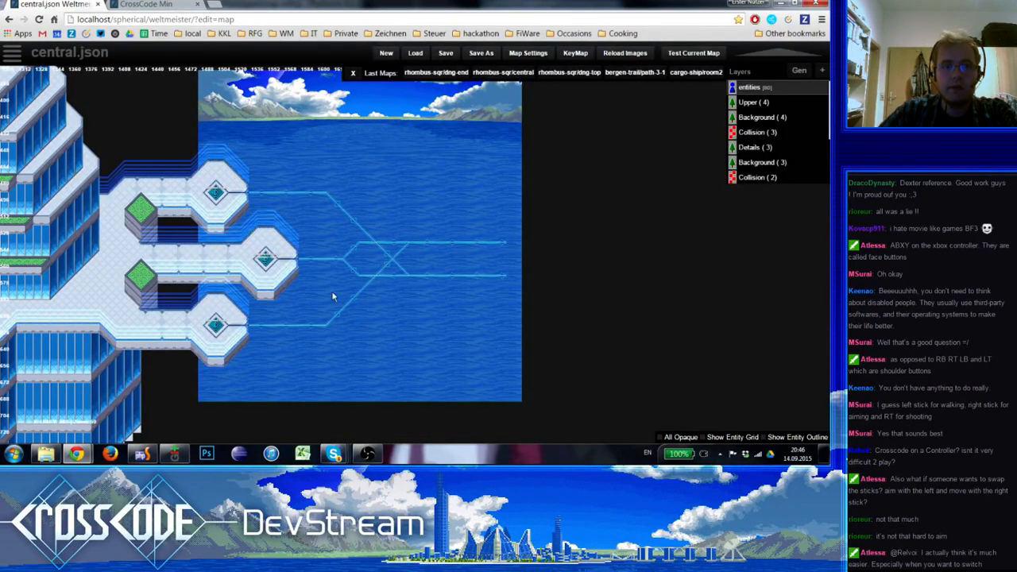
right_drag(381, 263, 703, 155)
right_drag(372, 290, 149, 355)
click(302, 224)
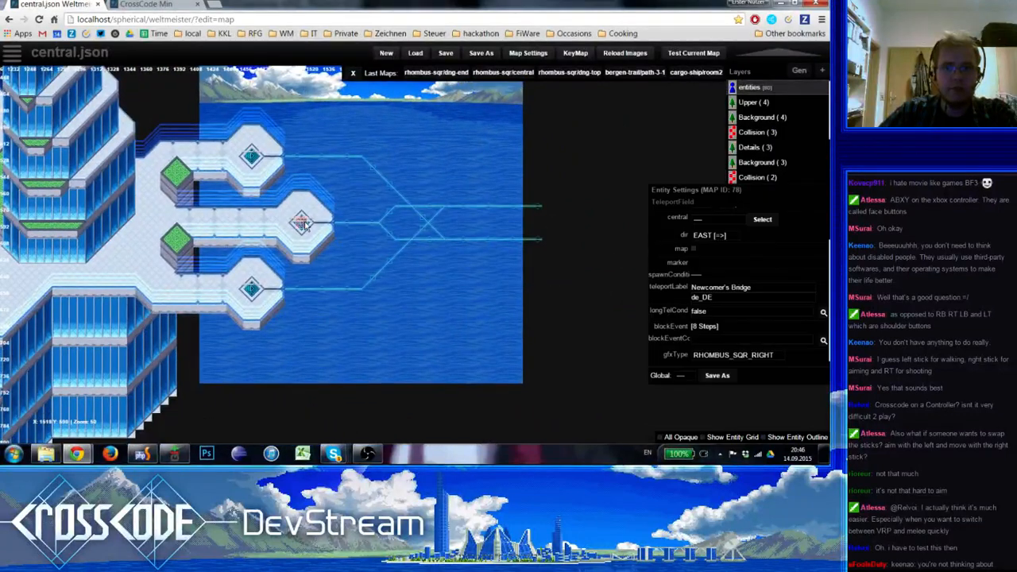
click(251, 290)
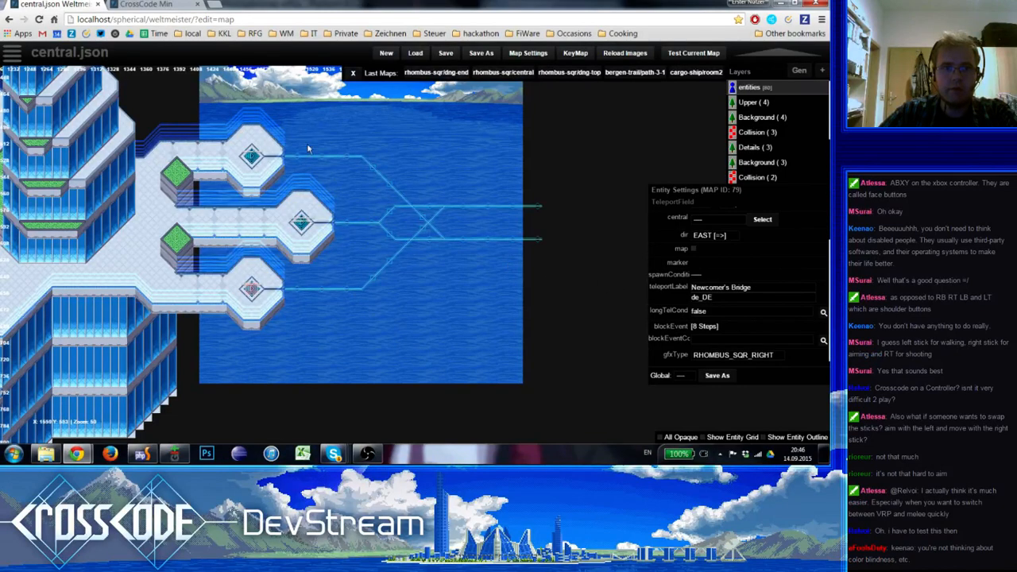
Go back to the game, run to the central map's uppermost Newcomer's Bridge field and test its travel
click(151, 5)
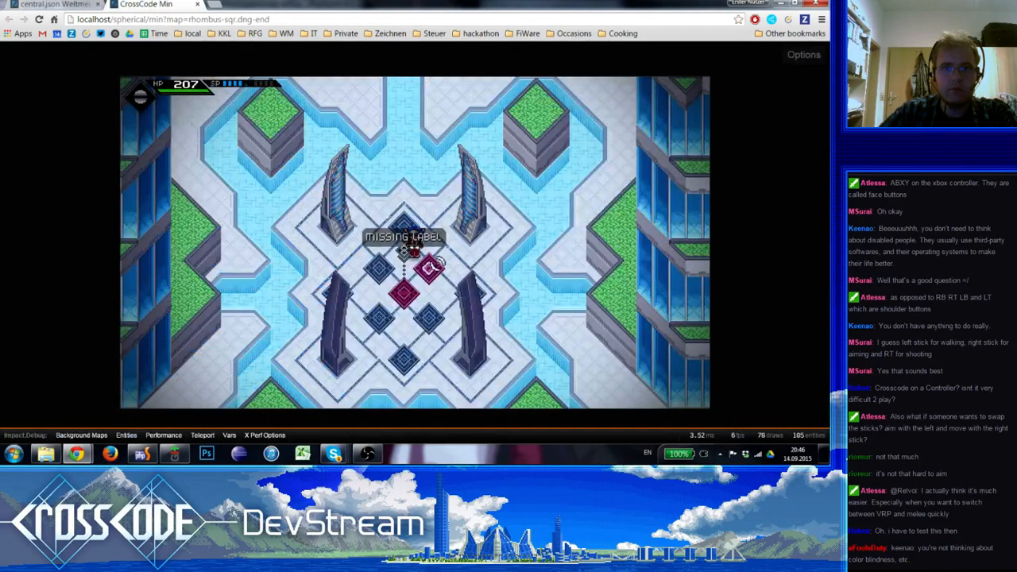
key(s)
key(d)
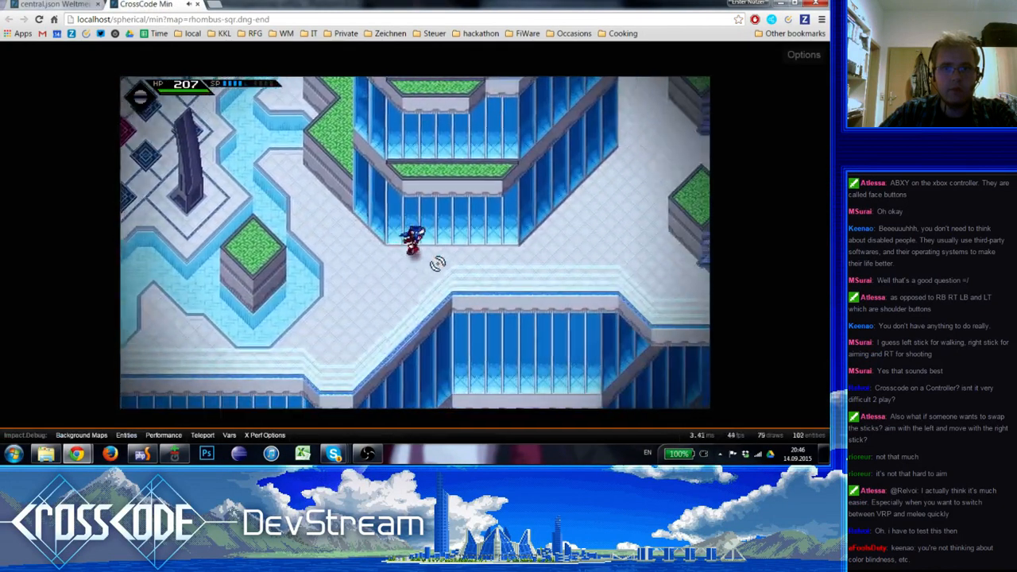
key(w)
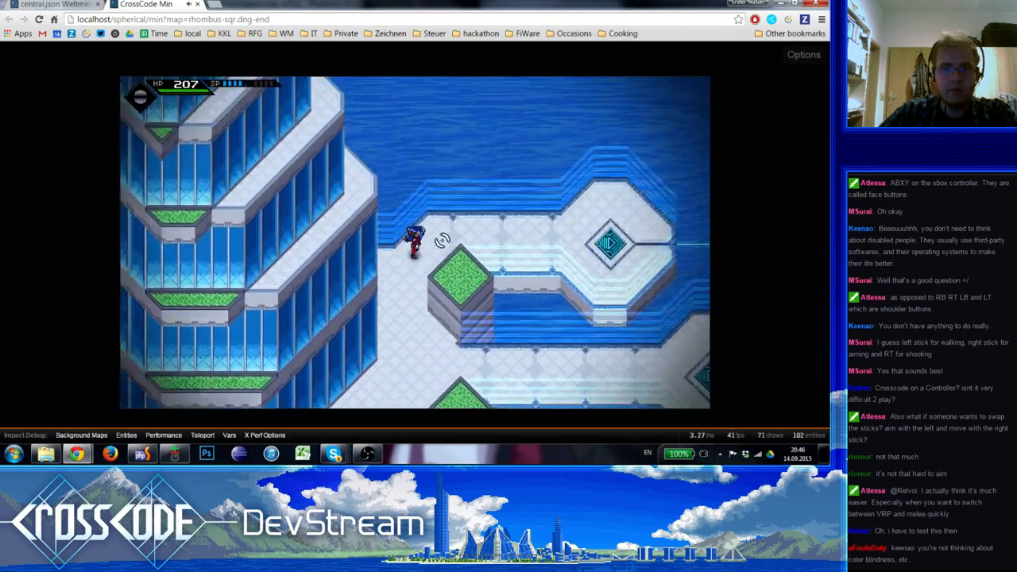
key(d)
click(427, 248)
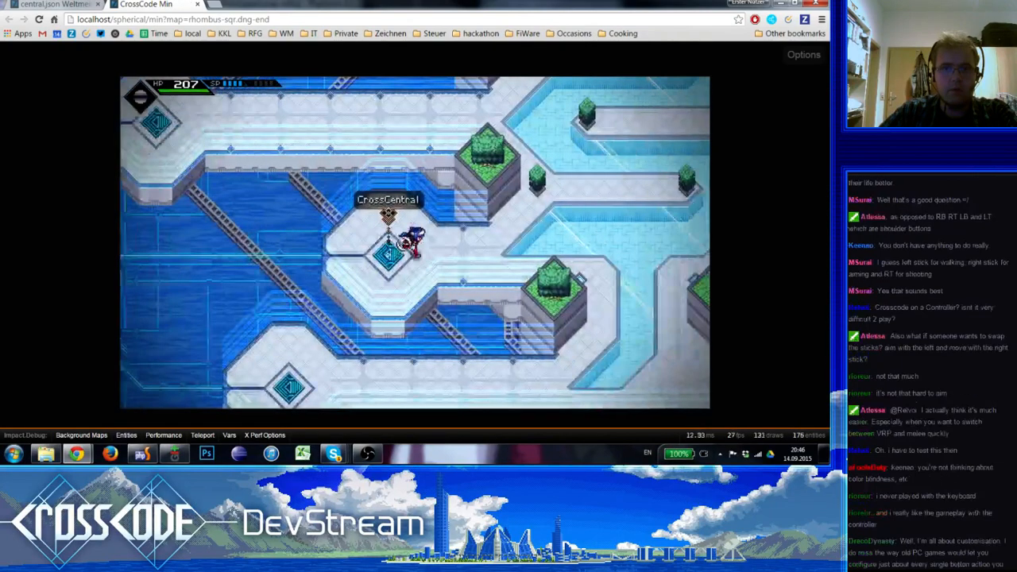
Return to the central map, test the lowest Newcomer's Bridge field's travel and step off the arrival field
click(422, 242)
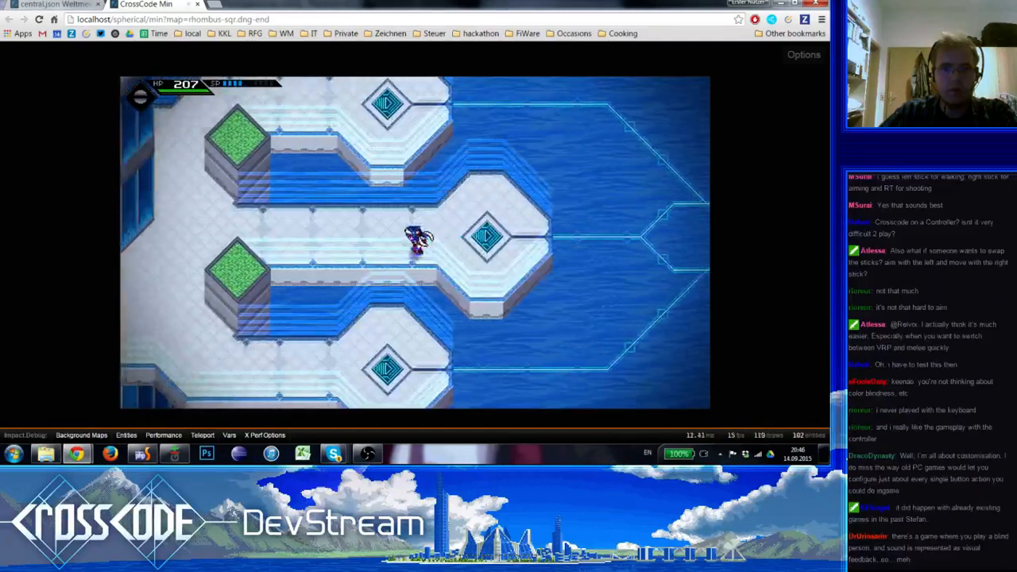
key(s)
key(d)
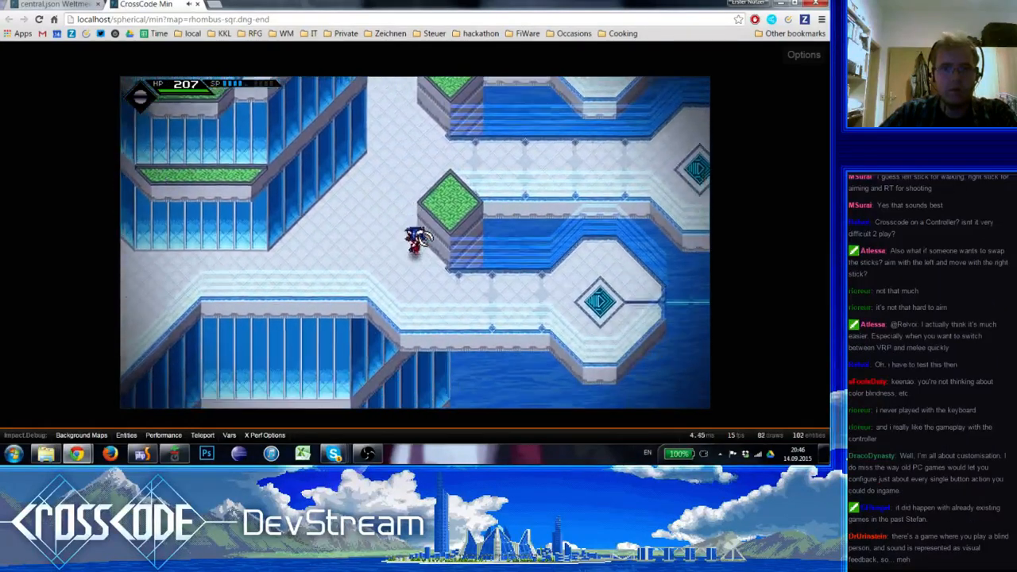
key(d)
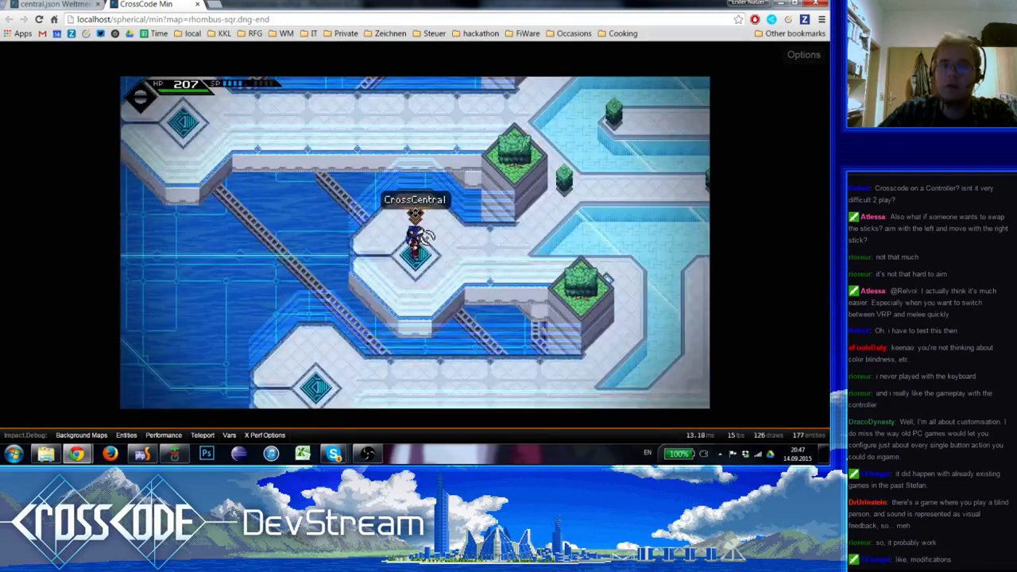
key(d)
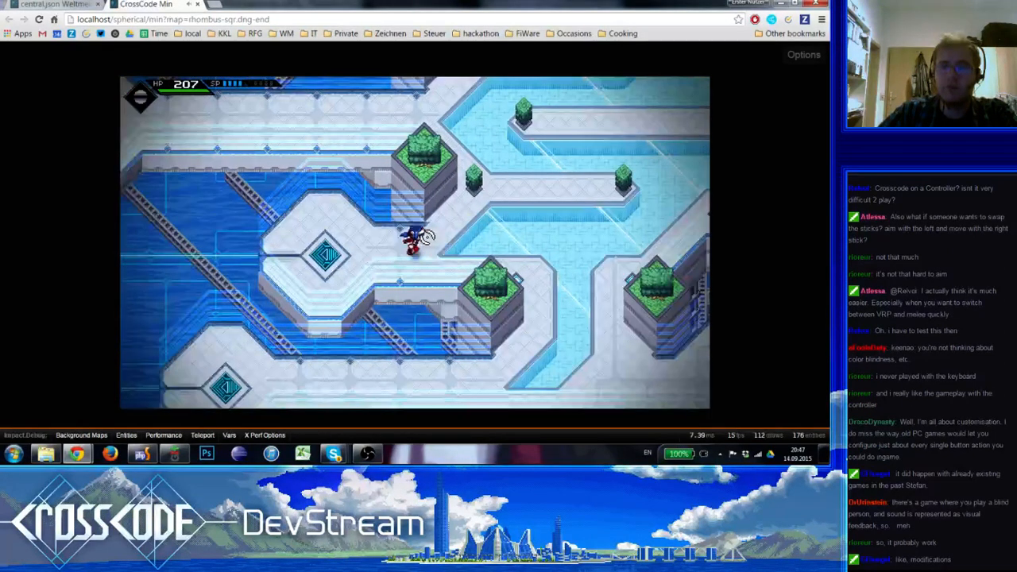
Run along the bridge map's walkways and step onto the middle teleport field leading to CrossCentral
key(d)
key(s)
key(a)
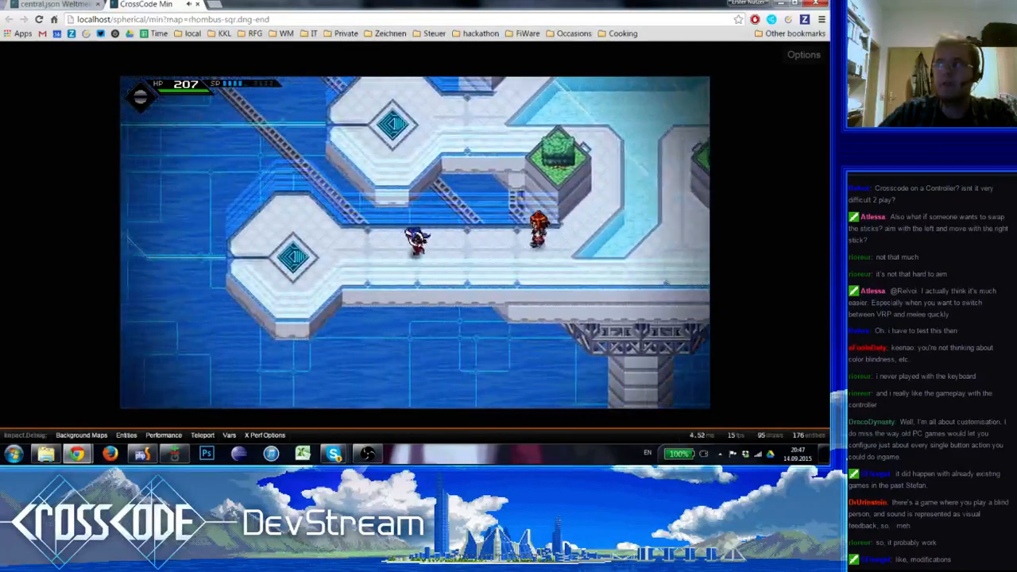
key(a)
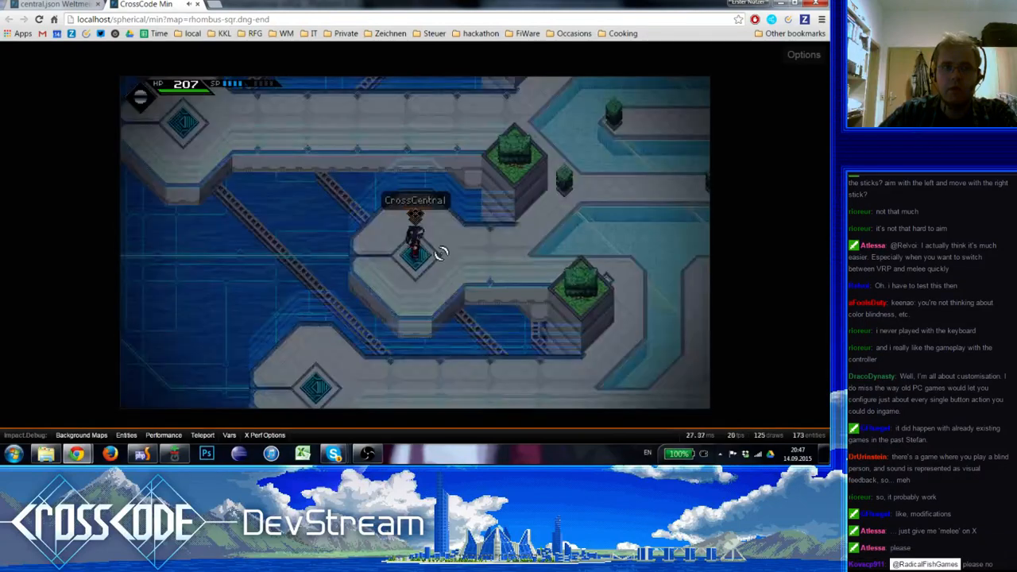
Check the SET FACE settings in the first player action of the middle Newcomer's Bridge field's block event in the map editor
key(ctrl+Tab)
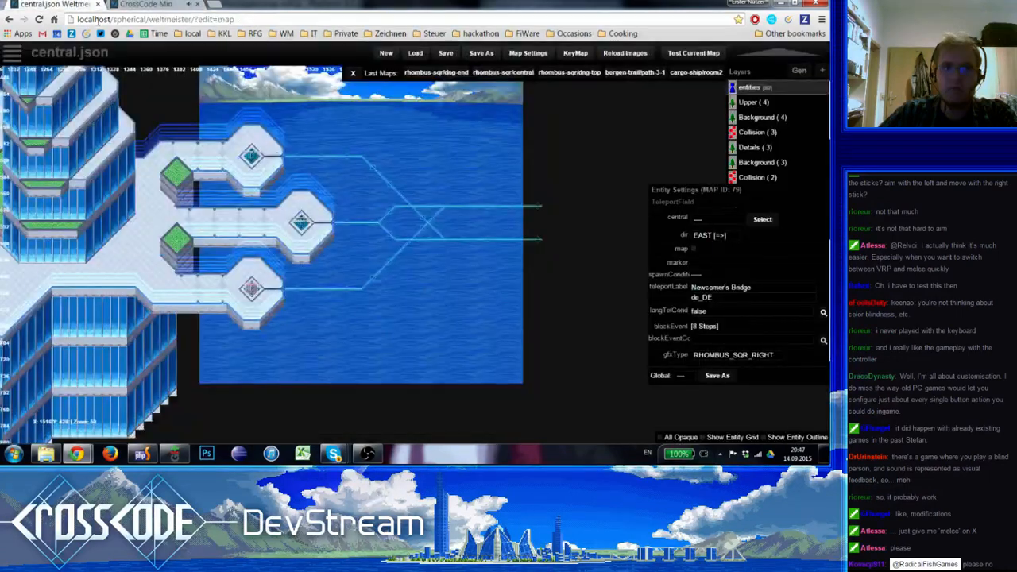
click(704, 326)
double_click(380, 183)
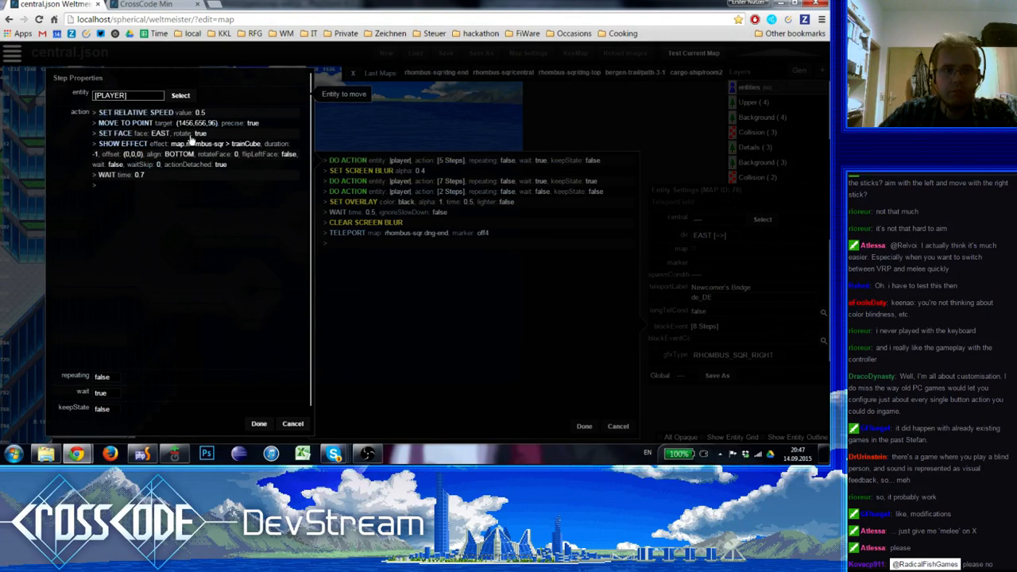
double_click(196, 135)
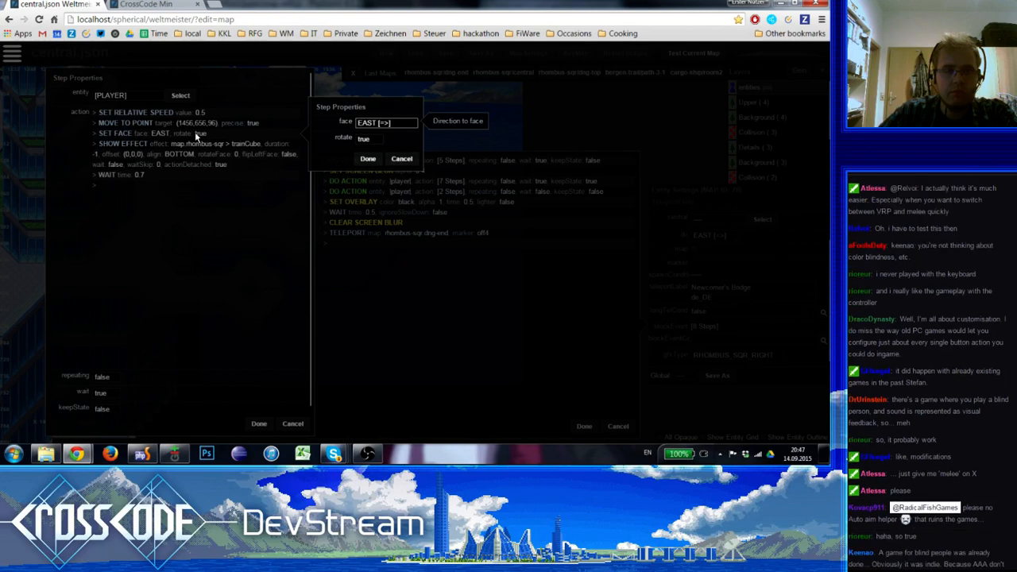
key(Escape)
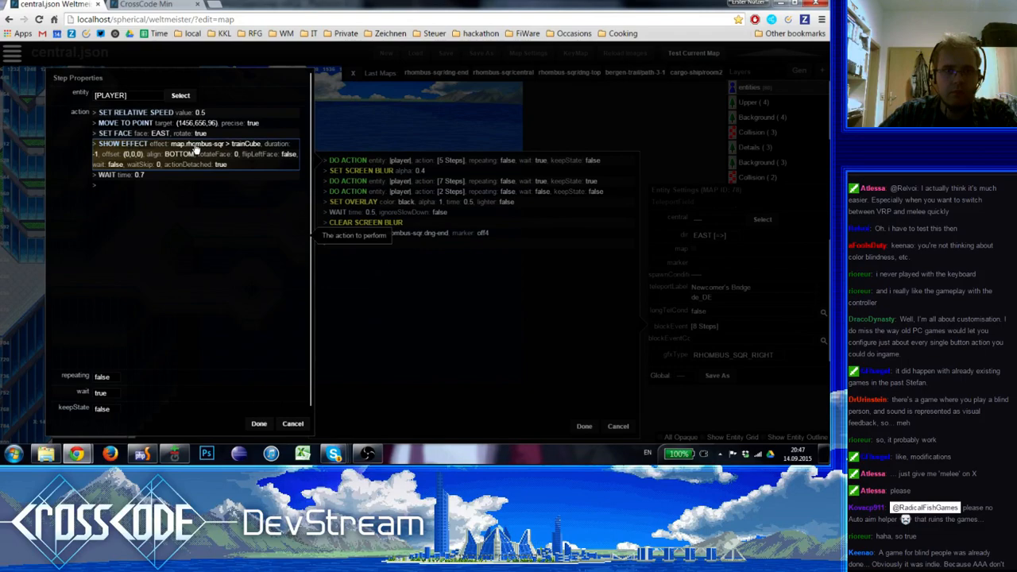
key(Escape)
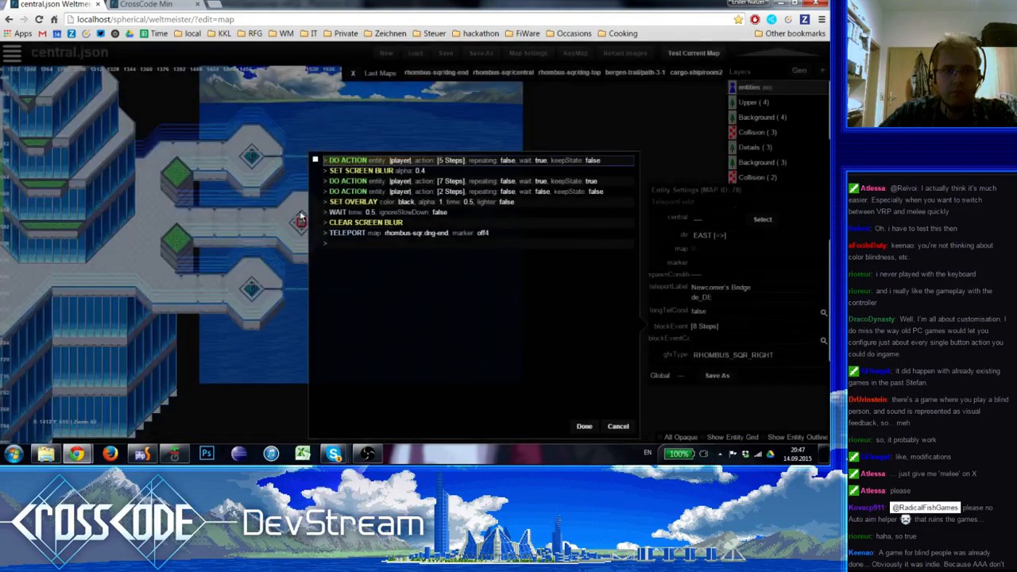
key(Escape)
Watch the travel in the game and re-examine the first player action of the middle field's block event in the editor
click(146, 4)
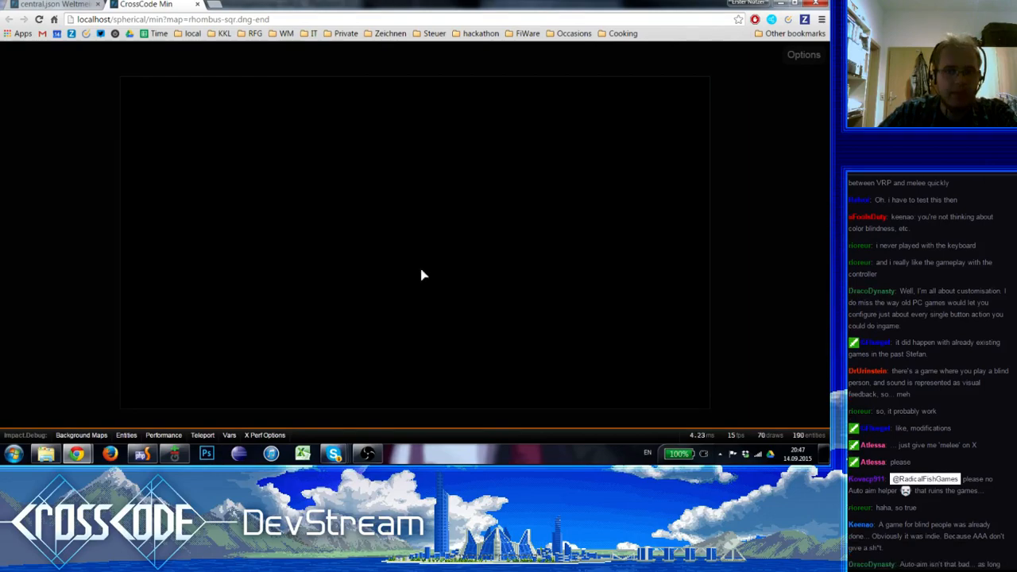
key(ctrl+Tab)
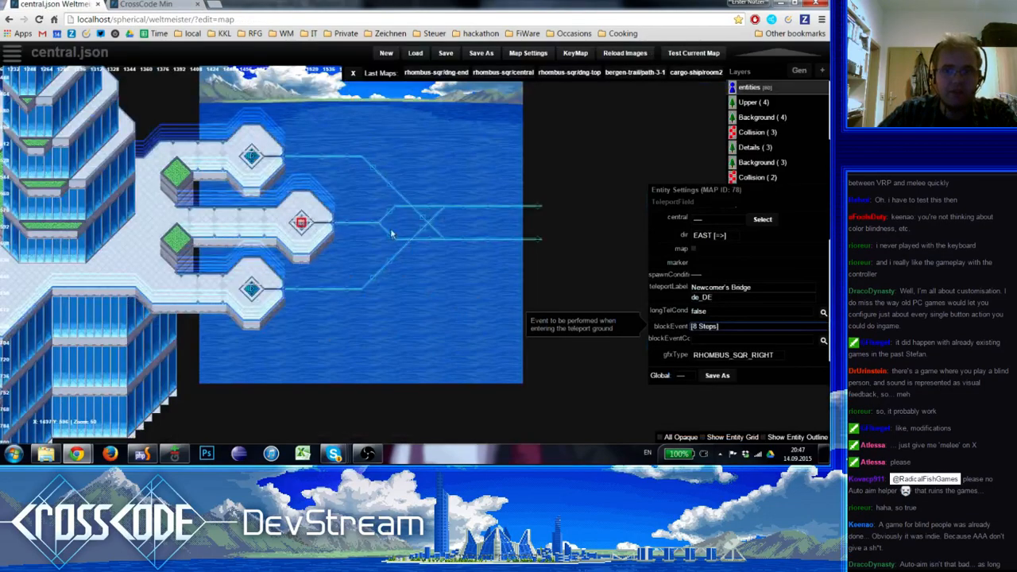
click(688, 327)
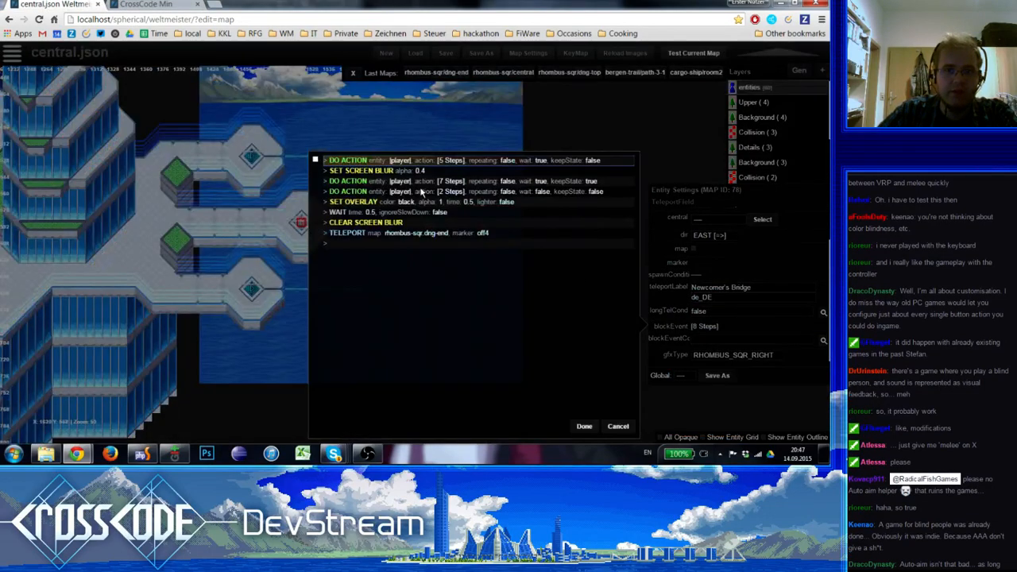
click(431, 162)
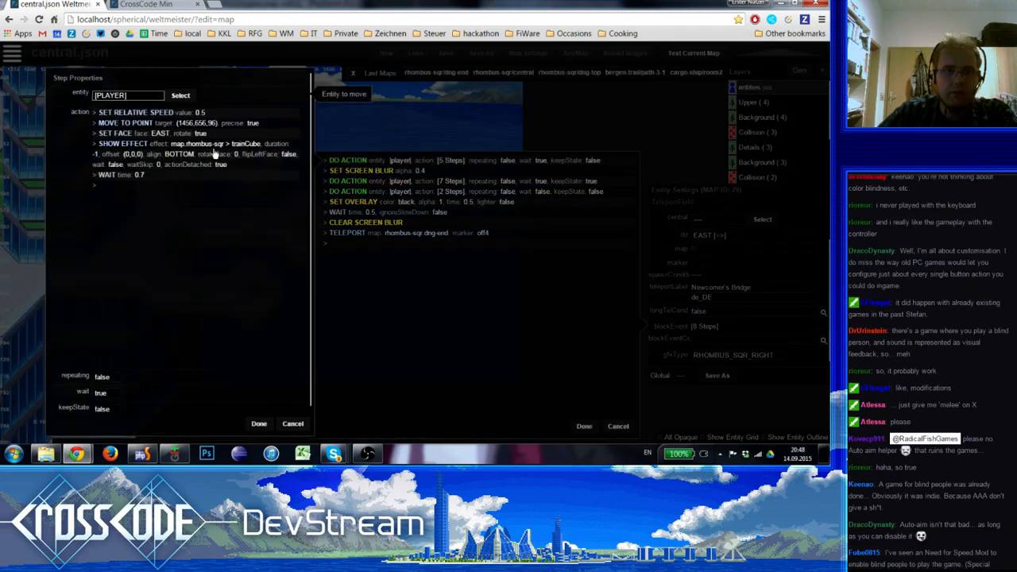
click(184, 135)
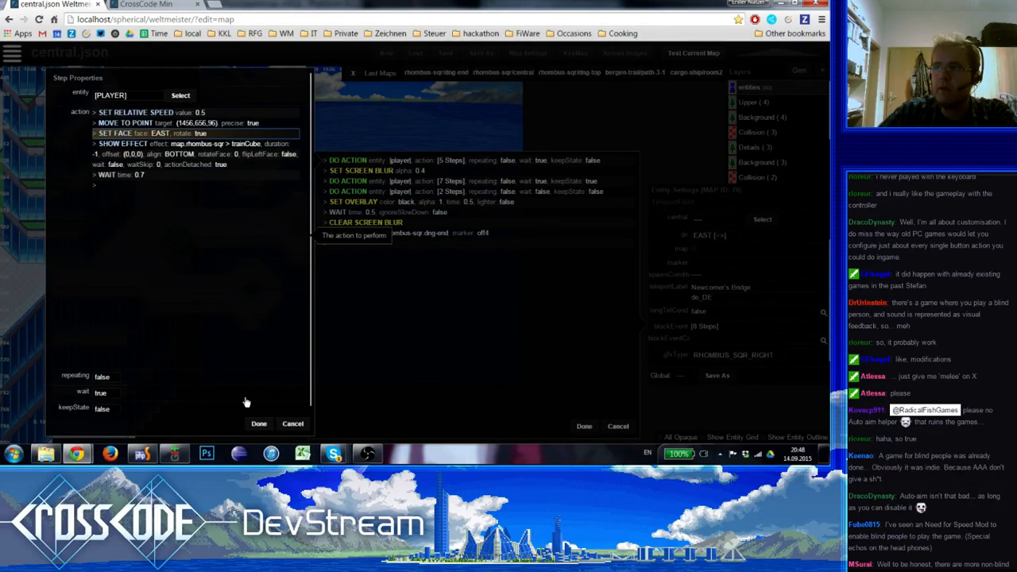
click(259, 424)
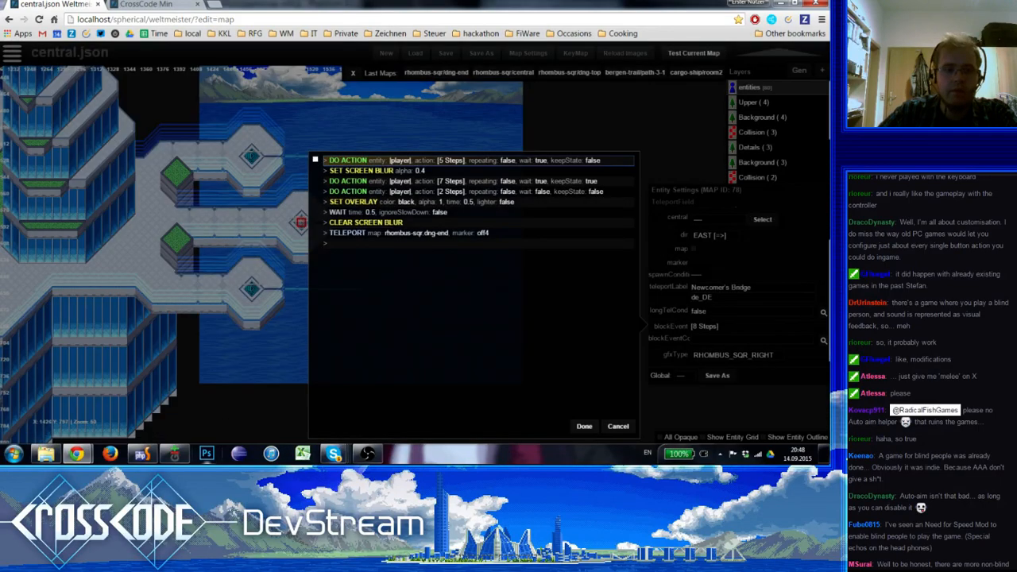
Switch to PhpStorm and look through the Marker editor code in map-edit.js
click(142, 455)
click(459, 209)
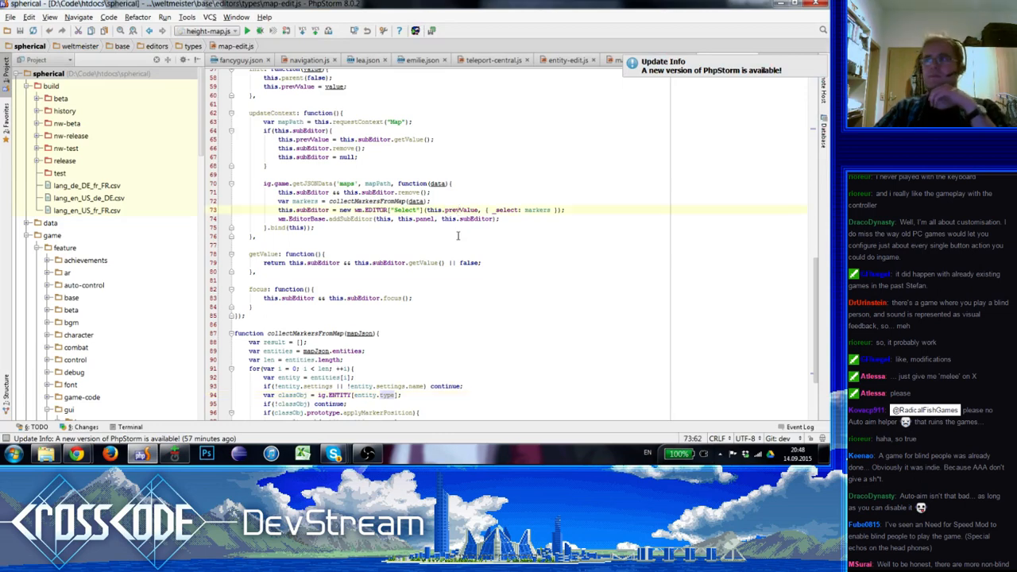
click(461, 229)
scroll(460, 229, up, 2)
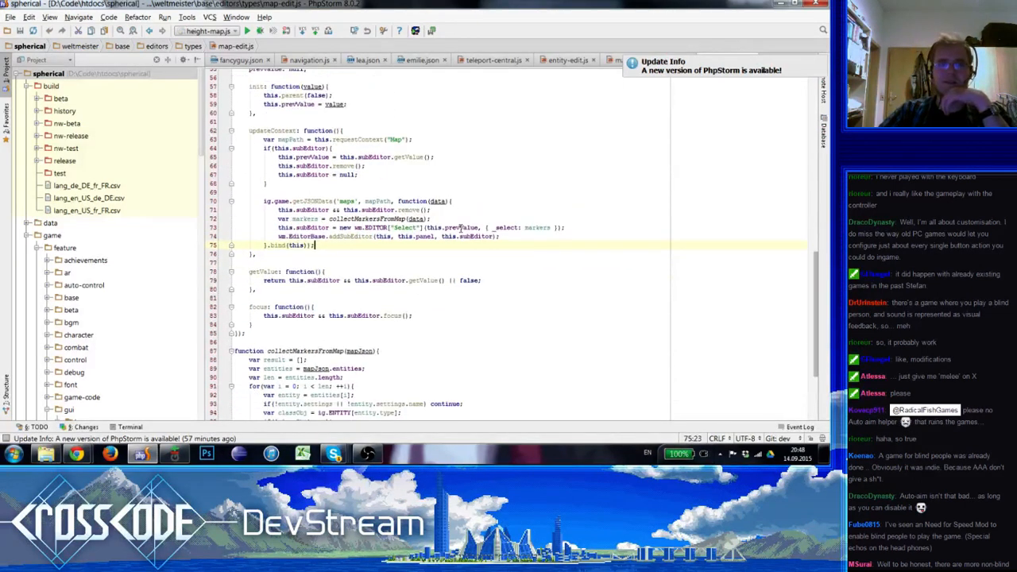
scroll(460, 229, up, 2)
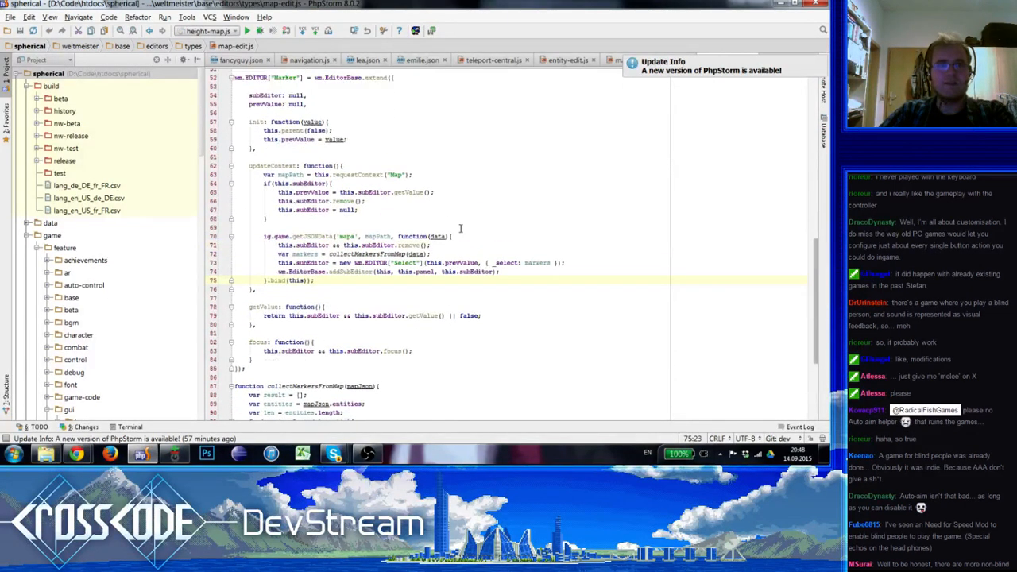
scroll(460, 229, up, 2)
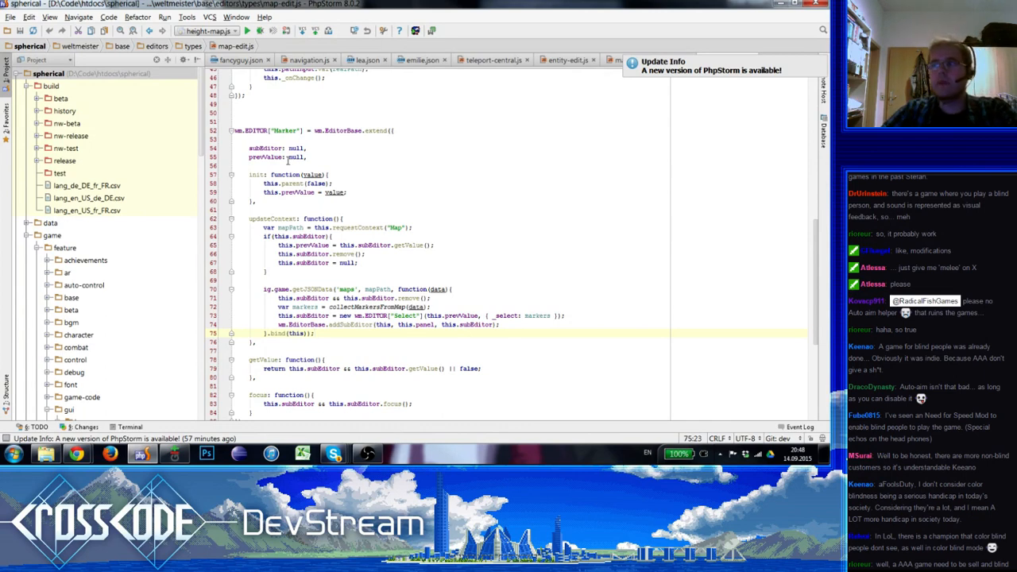
click(445, 174)
scroll(445, 175, up, 3)
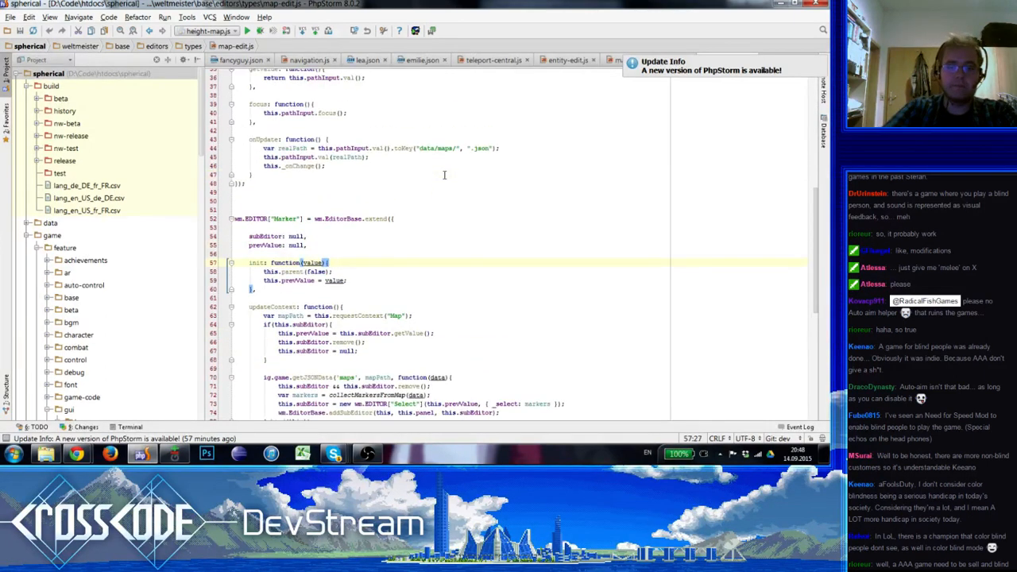
key(ctrl+shift+n)
text(action)
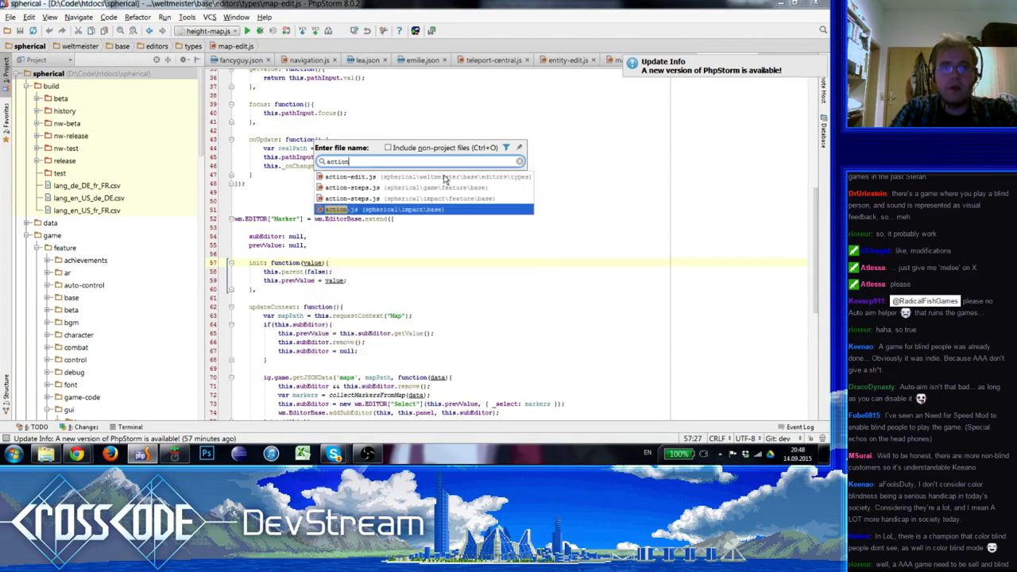
text(-)
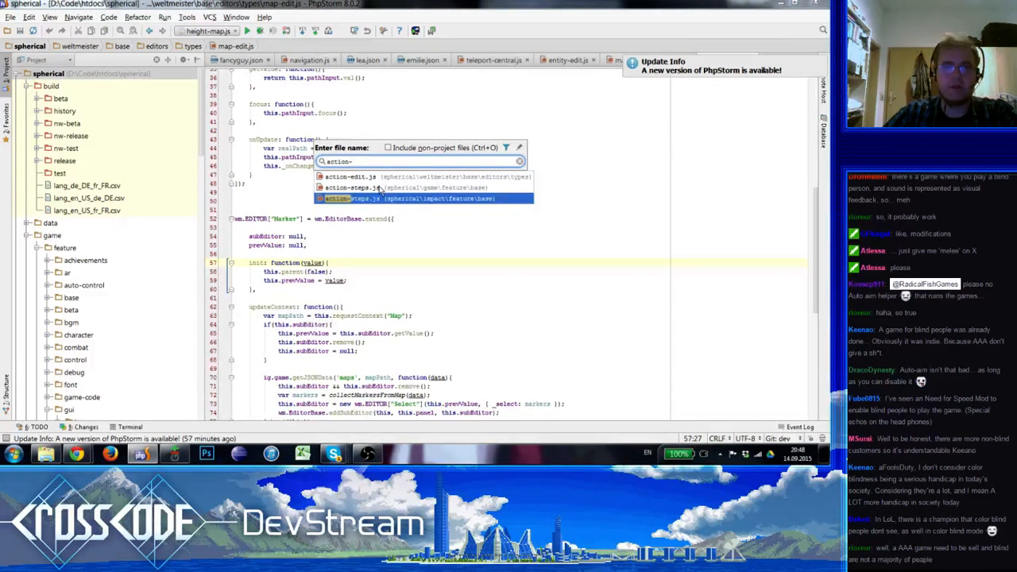
key(Down)
key(Down)
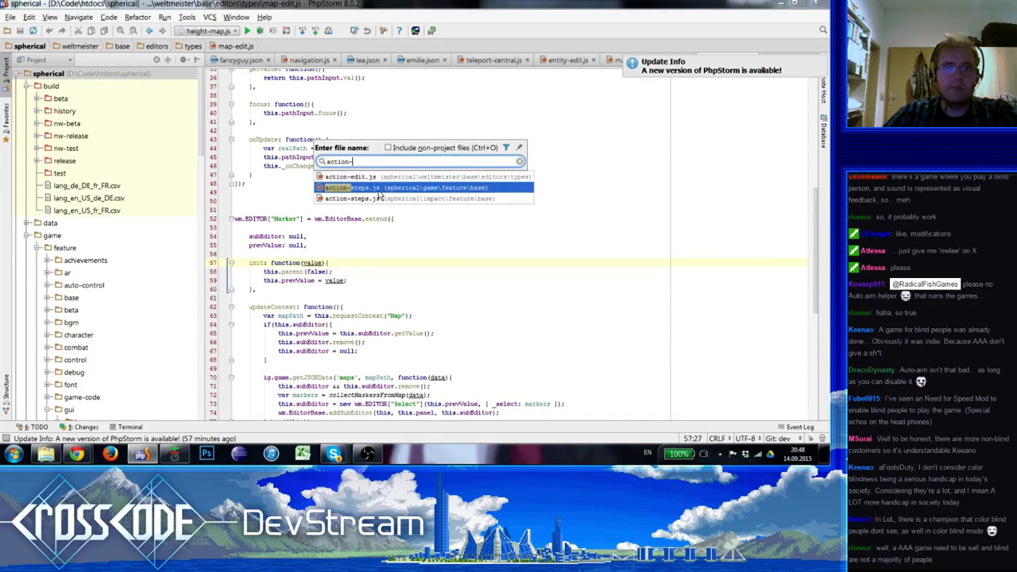
click(379, 204)
click(372, 179)
Find the project files starting with "action-" and open action-steps.js from spherical\impact\feature\base
key(ctrl+shift+n)
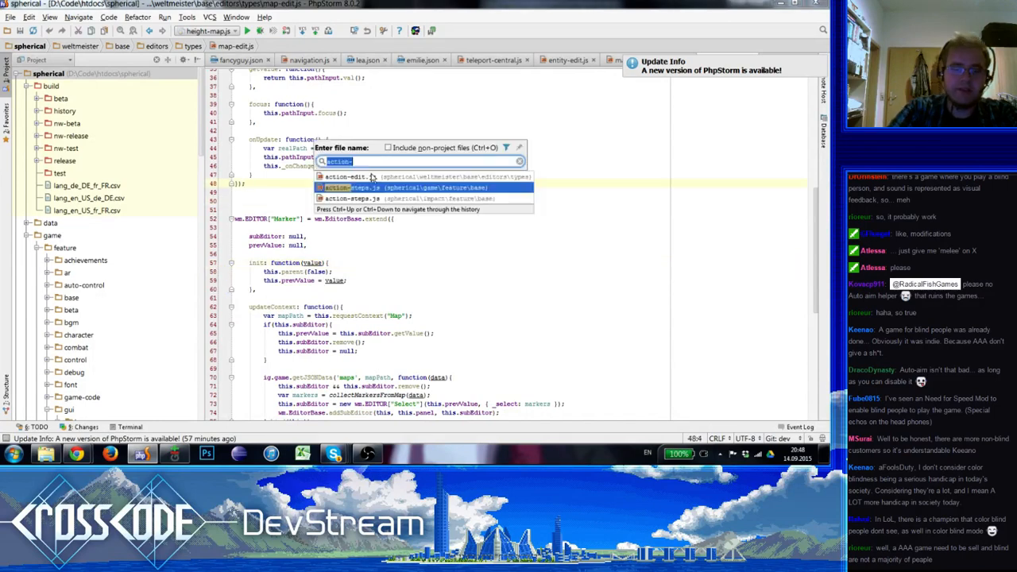
text(action-s)
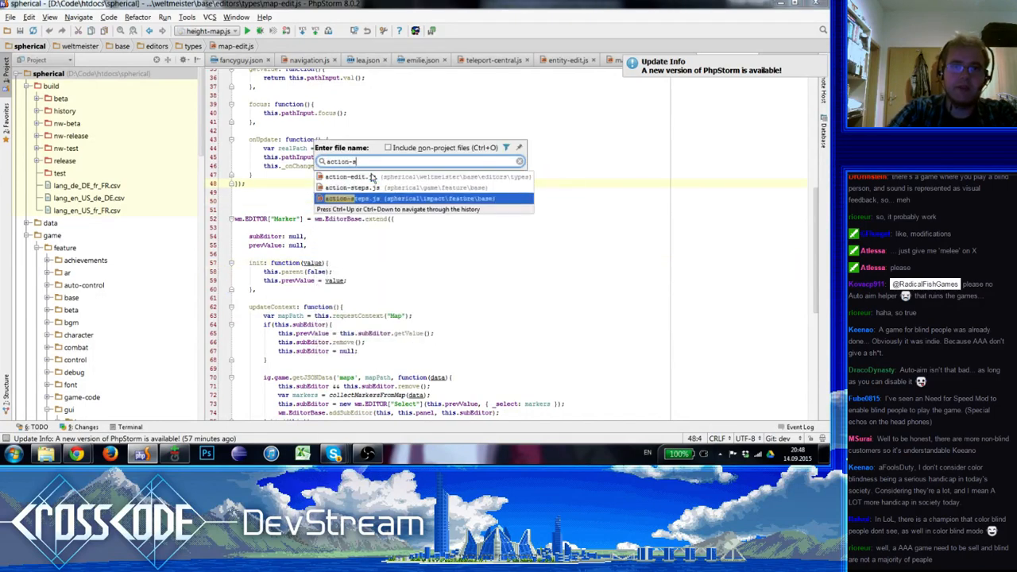
key(BackSpace)
text(edit)
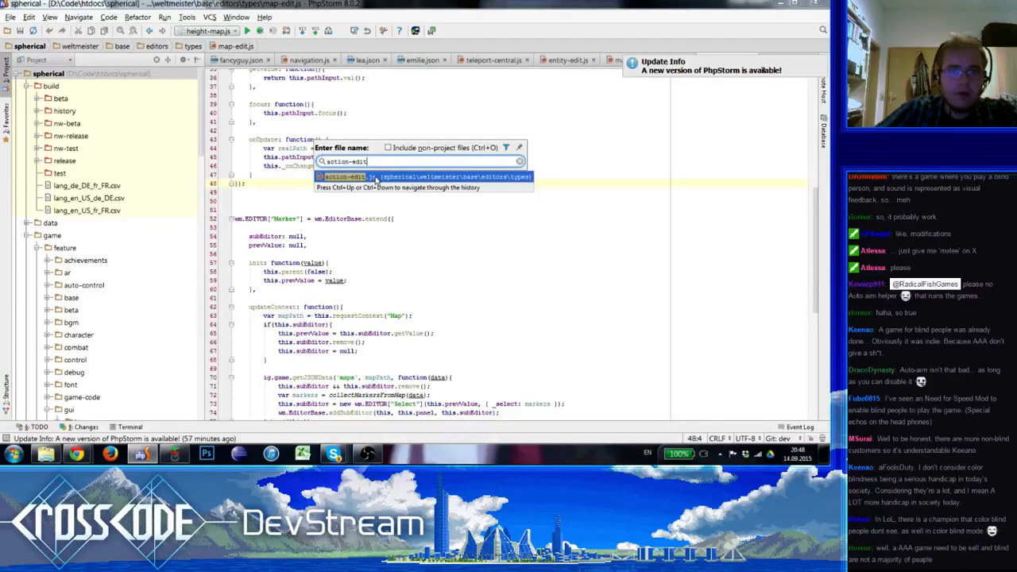
key(BackSpace)
key(BackSpace)
key(BackSpace)
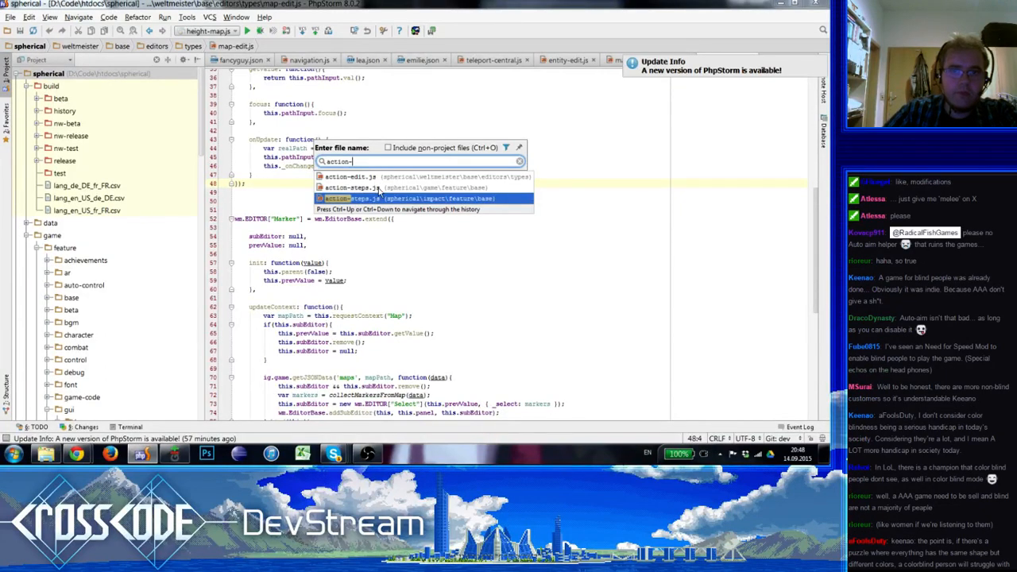
click(389, 200)
Search action-steps.js for "FACE" and examine how the SET_FACE step rotates the entity
key(ctrl+f)
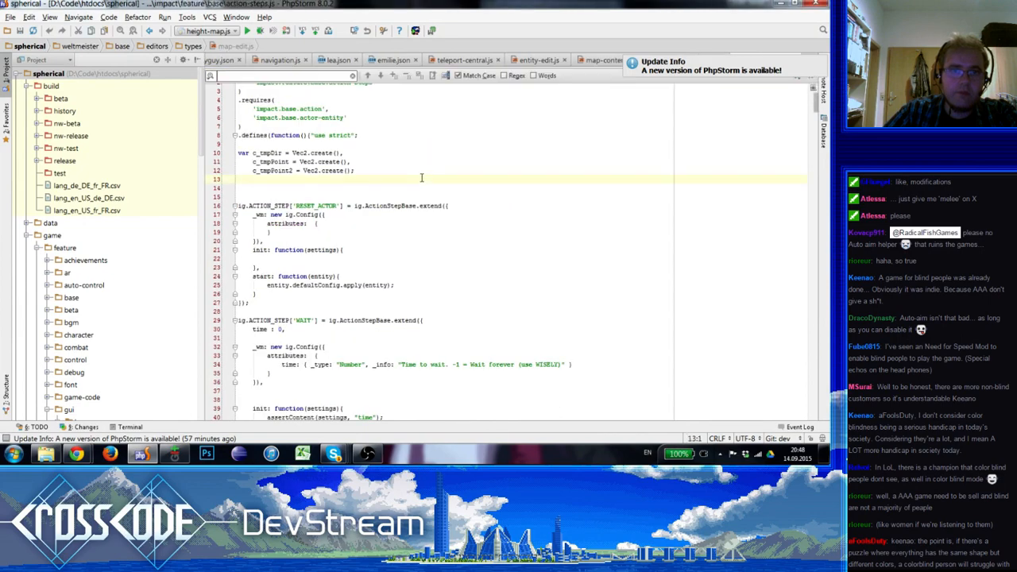
text(FACE)
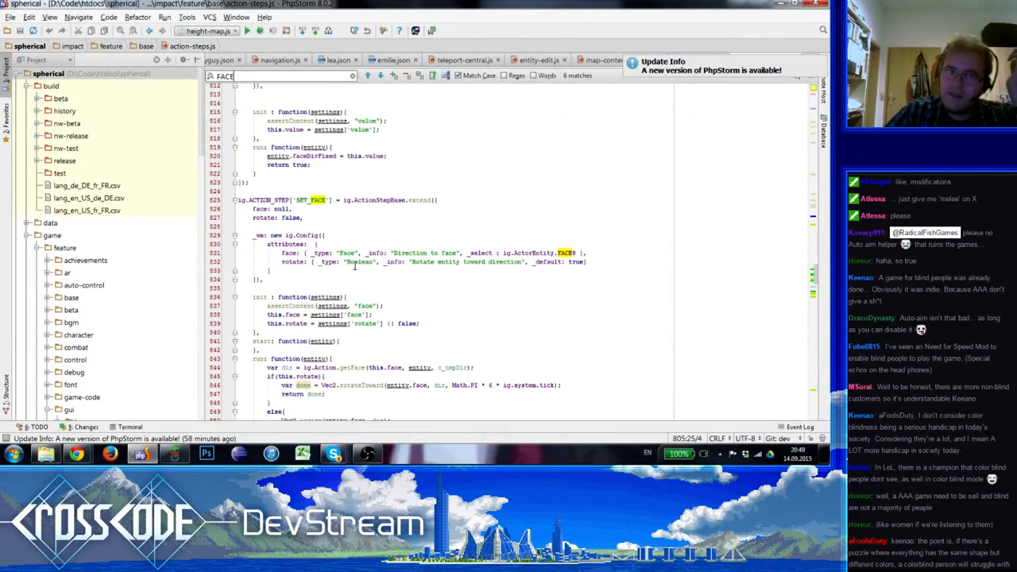
scroll(355, 266, down, 3)
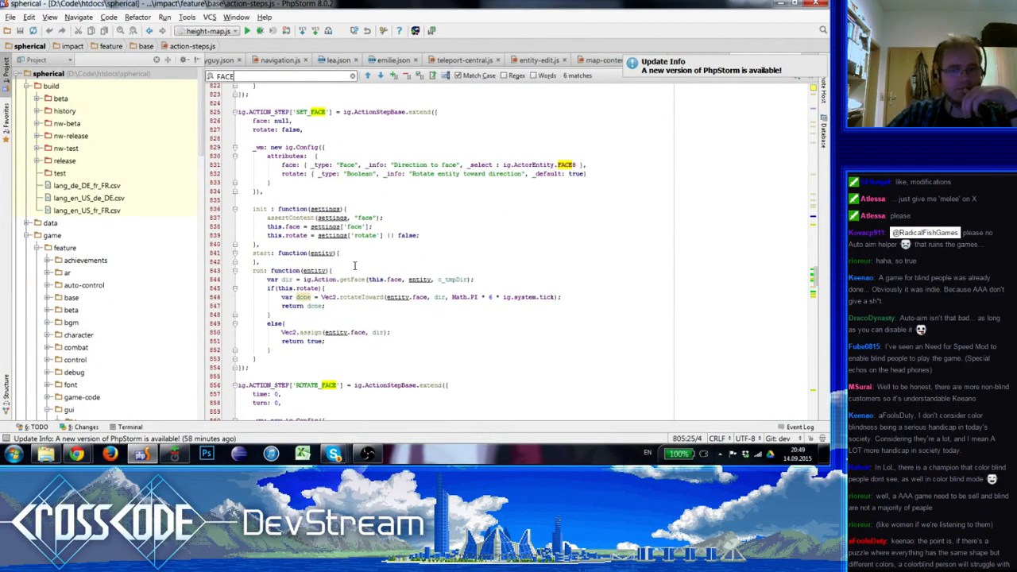
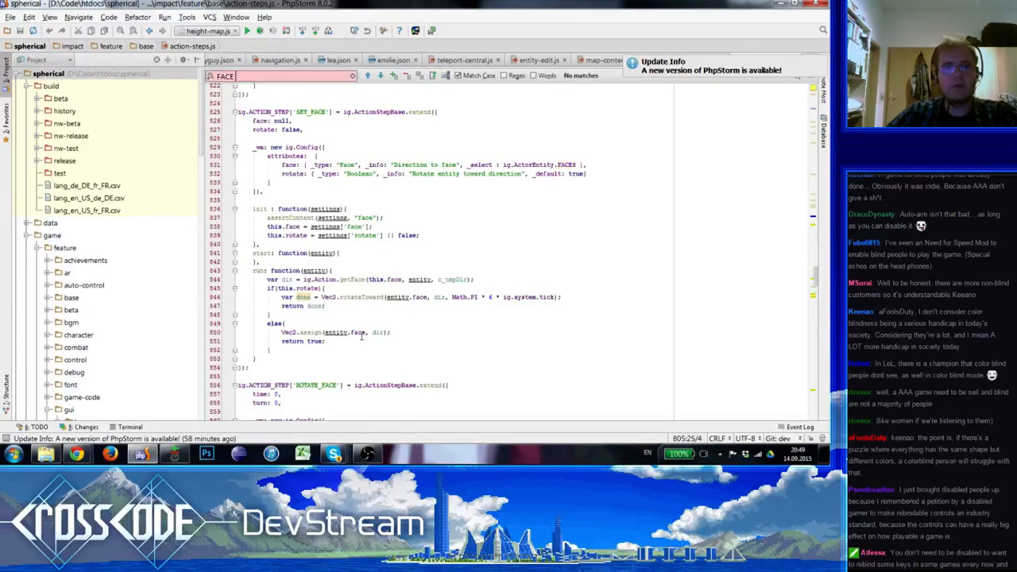
Switch to the CrossCode game in the browser and watch the travel through the CrossCentral teleport field on the bridge
key(alt+Tab)
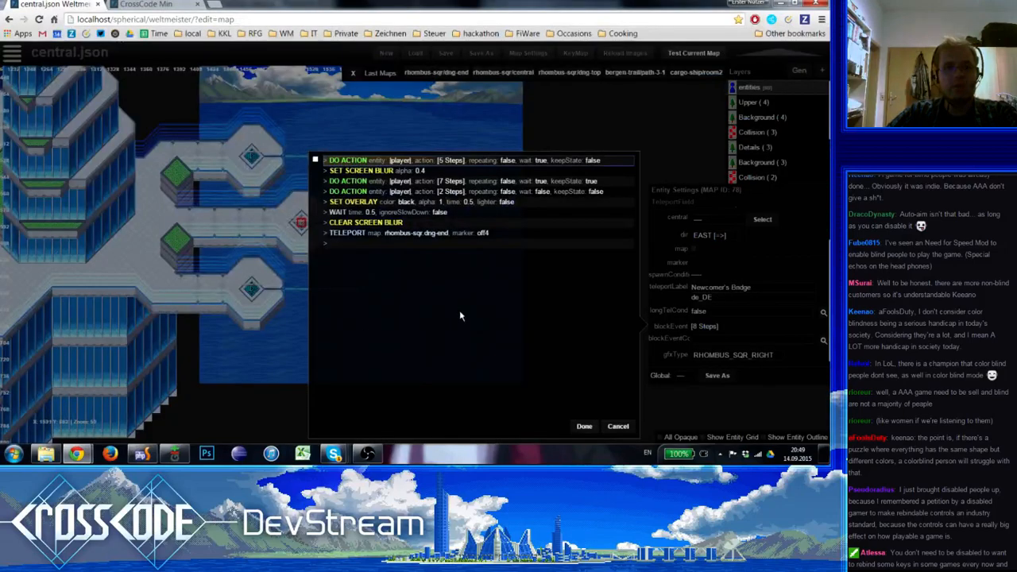
click(140, 4)
click(432, 273)
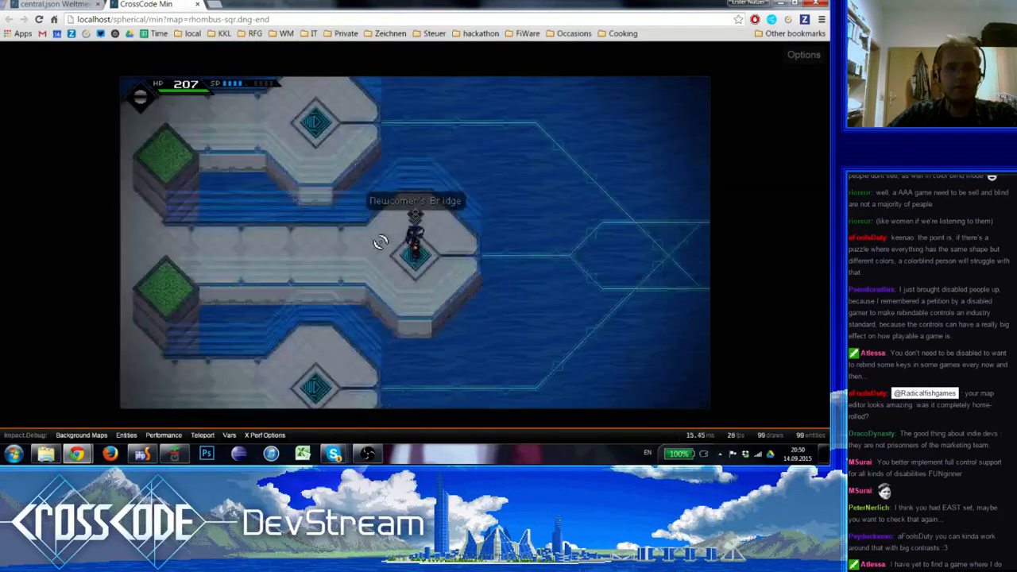
key(d)
click(401, 252)
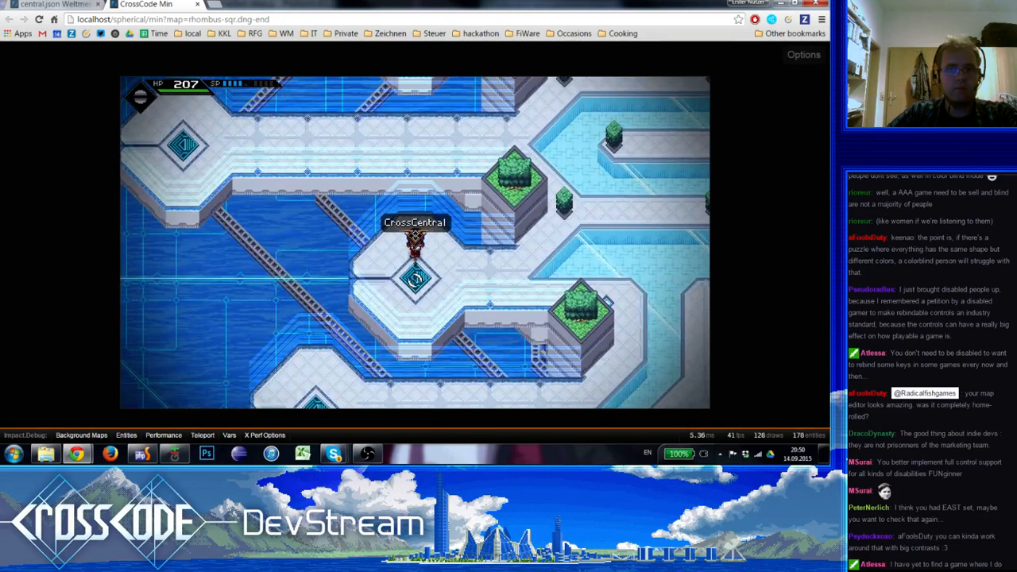
click(415, 277)
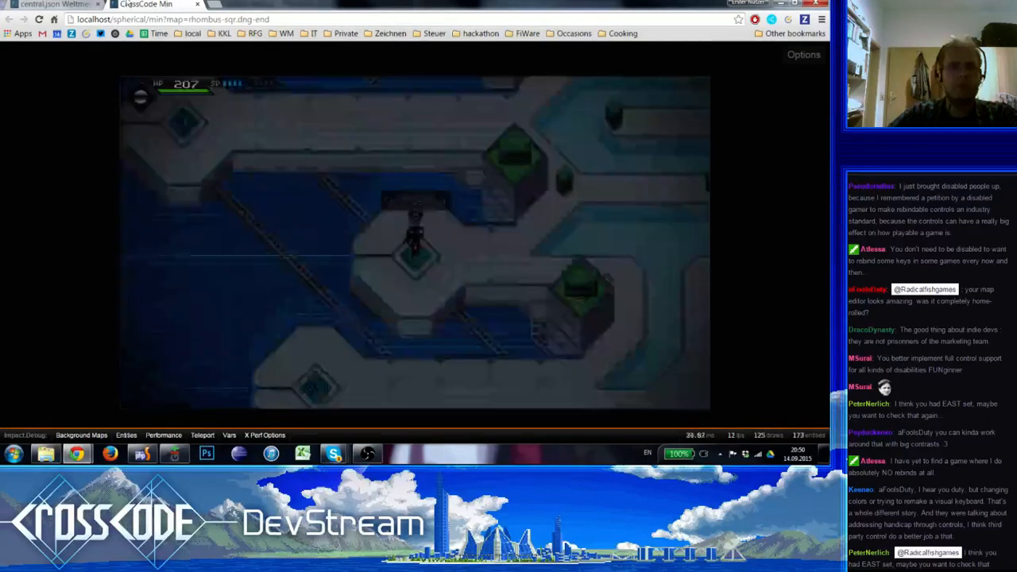
Return to the map editor, accept the block event's step list, and look over central.json between the plaza and the eastern teleport platforms
key(ctrl+Tab)
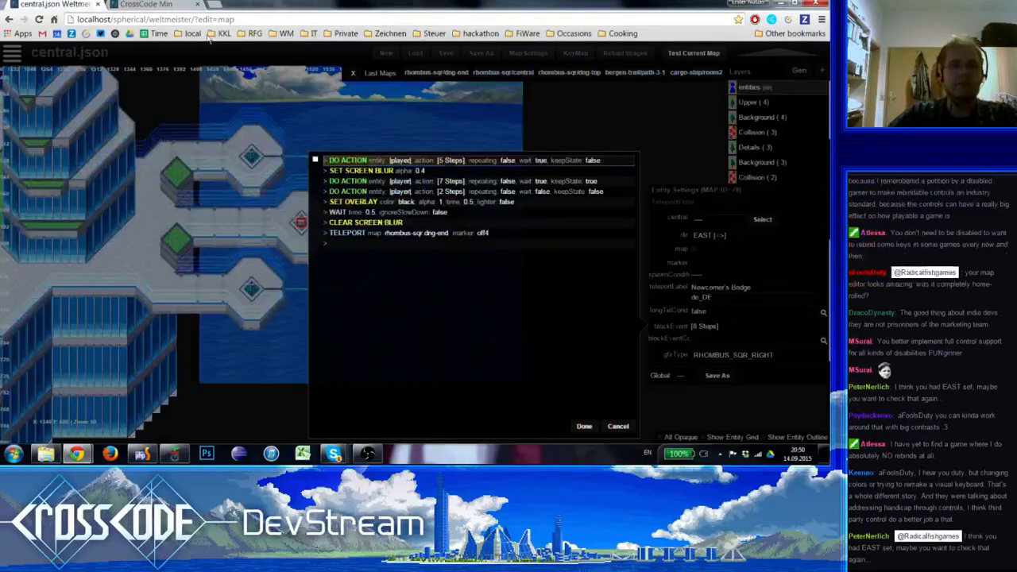
click(585, 426)
right_drag(373, 378, 580, 306)
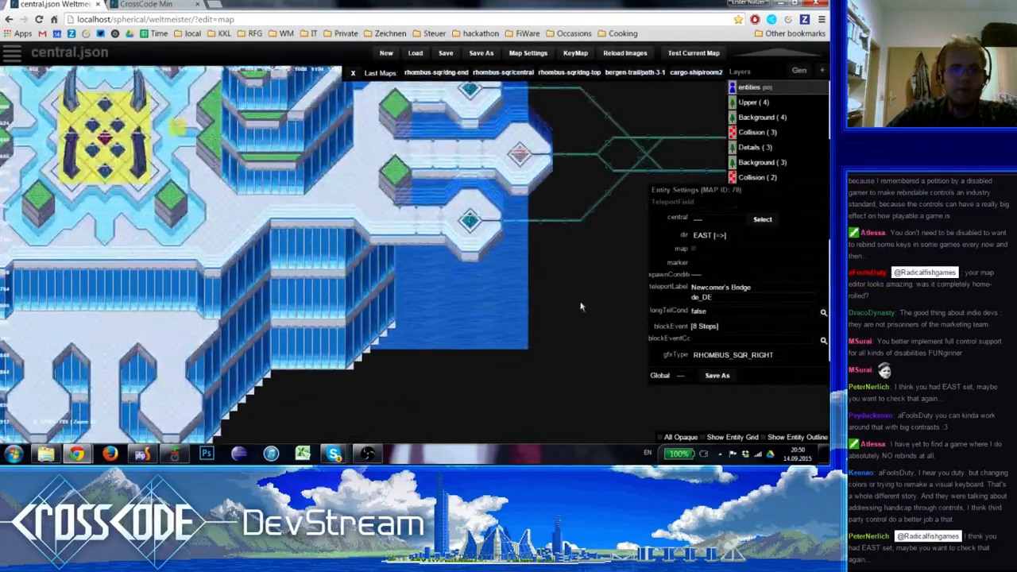
right_drag(148, 310, 396, 374)
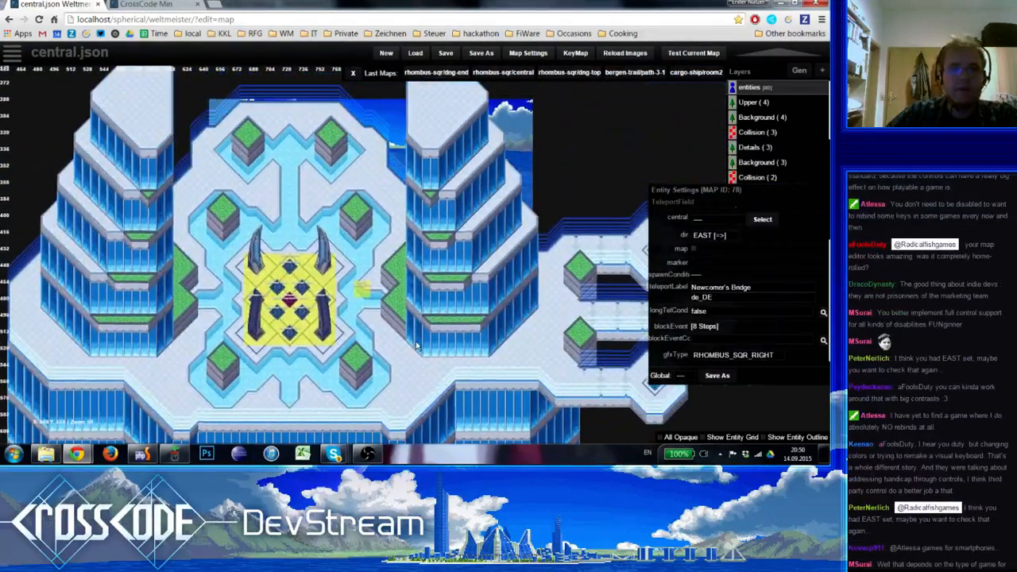
right_drag(387, 308, 266, 197)
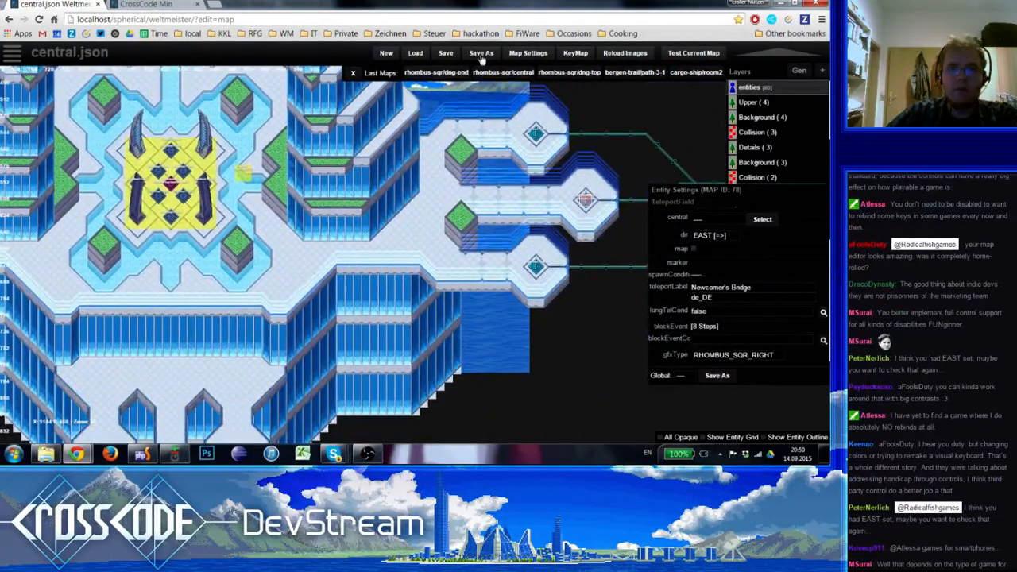
right_drag(294, 259, 198, 295)
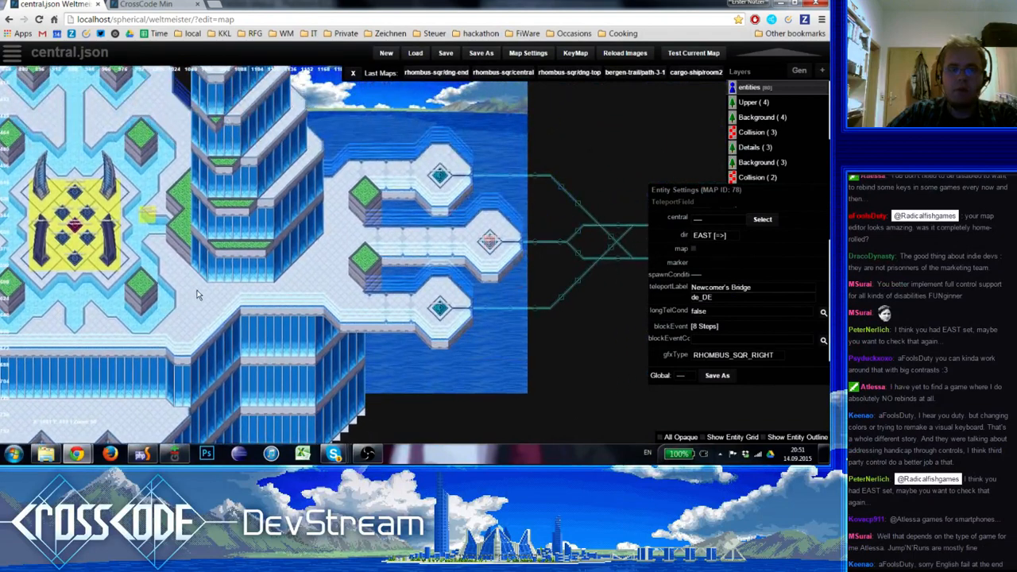
right_drag(387, 380, 456, 364)
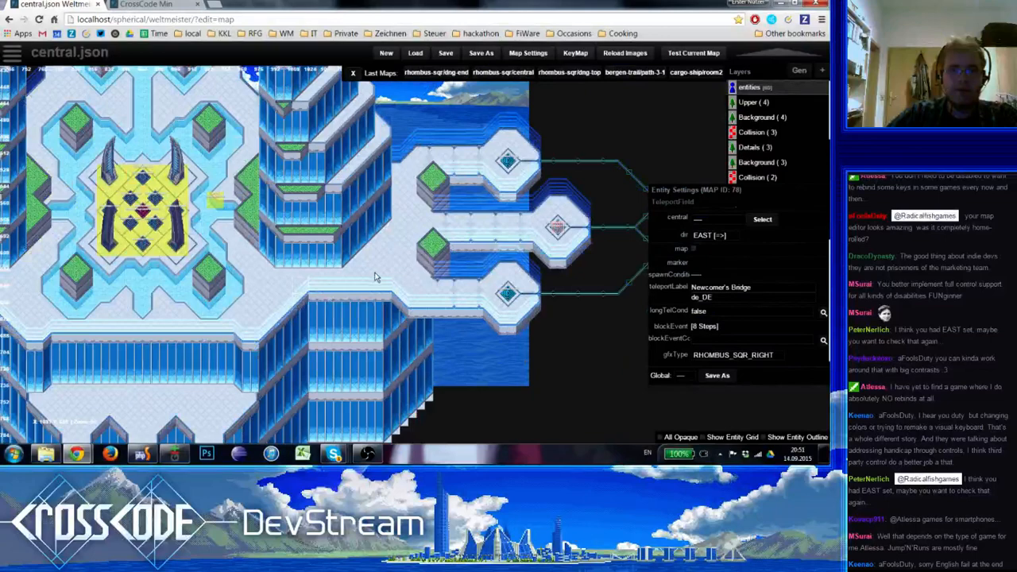
On the Details (3) layer, paint evenly spaced pairs of white dashes along the middle eastern walkway
scroll(375, 273, up, 1)
right_drag(384, 247, 231, 268)
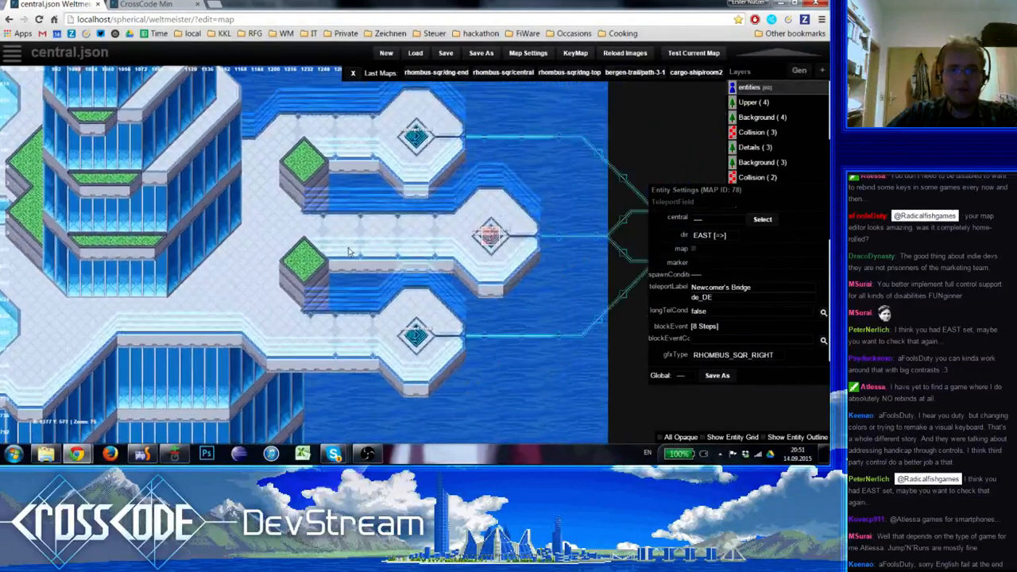
scroll(348, 252, up, 1)
key(6)
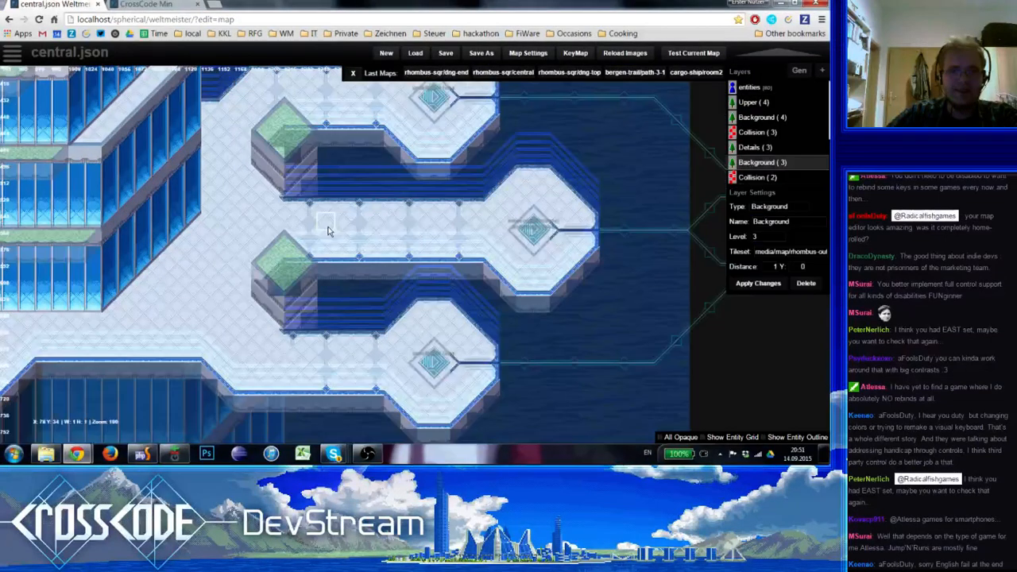
key(5)
key(space)
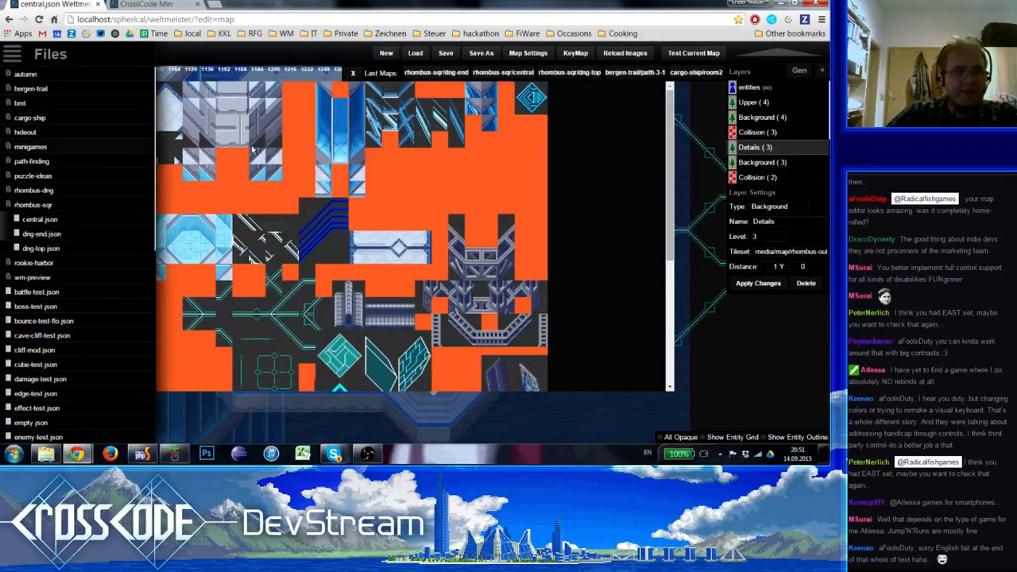
click(49, 140)
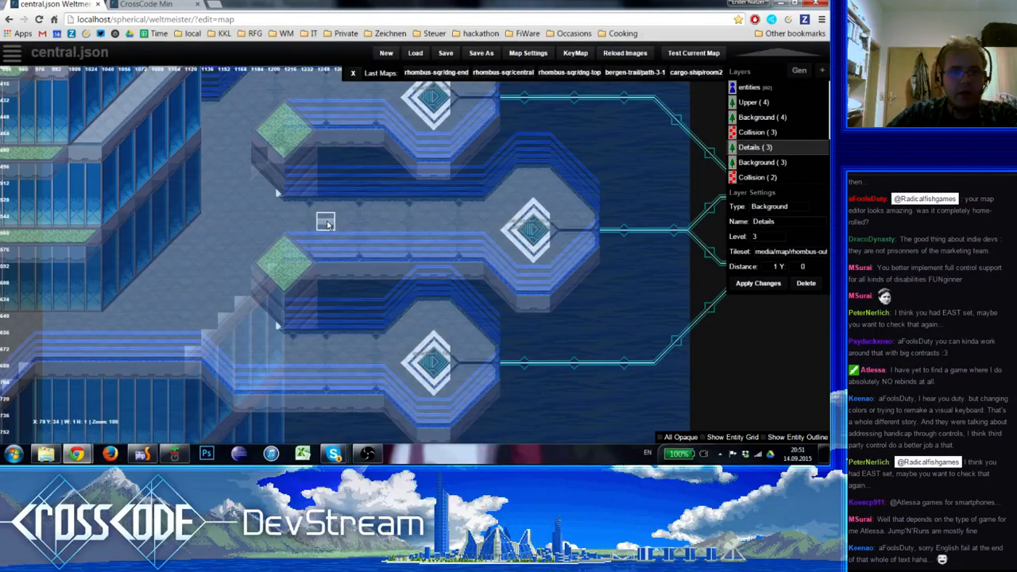
drag(326, 221, 330, 240)
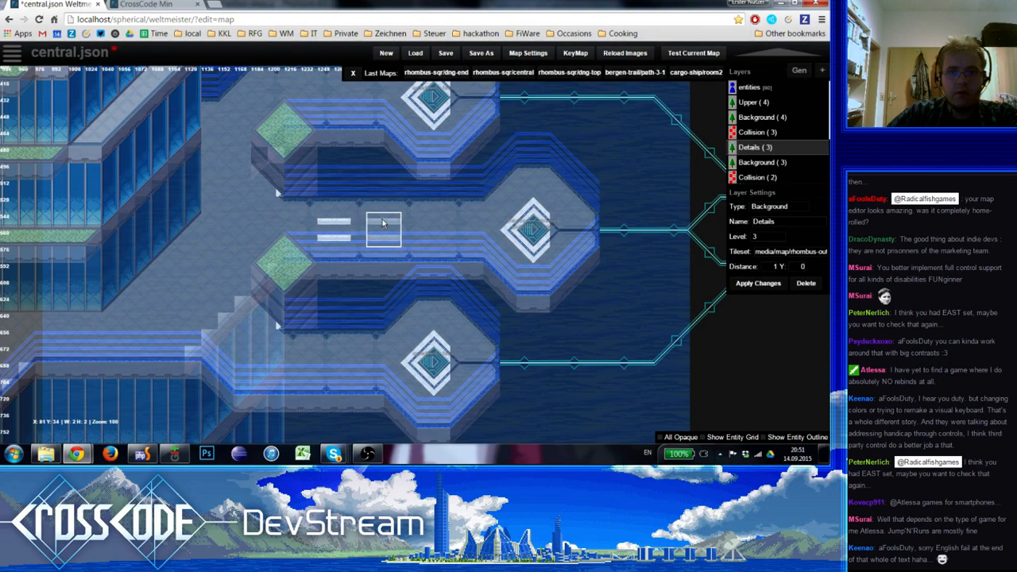
drag(383, 222, 435, 223)
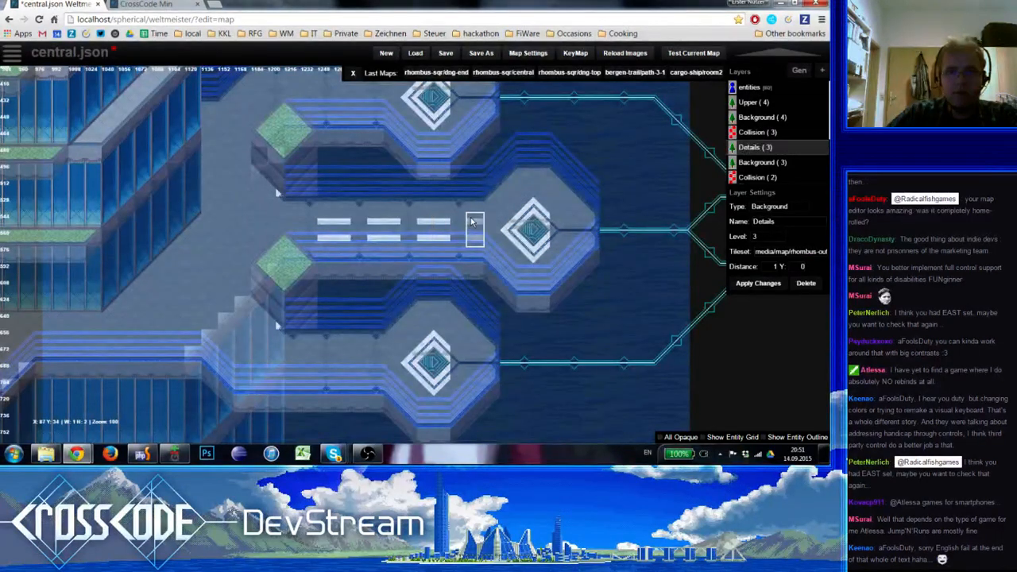
Finish the middle walkway's stripes with an arrowhead before the teleport field and another pair of dashes at the western start
key(space)
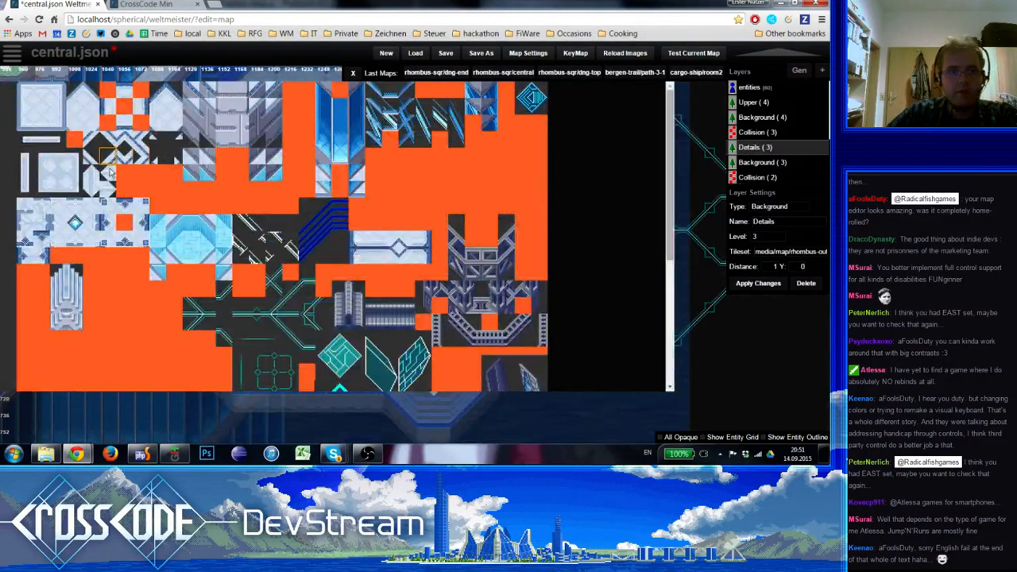
click(119, 194)
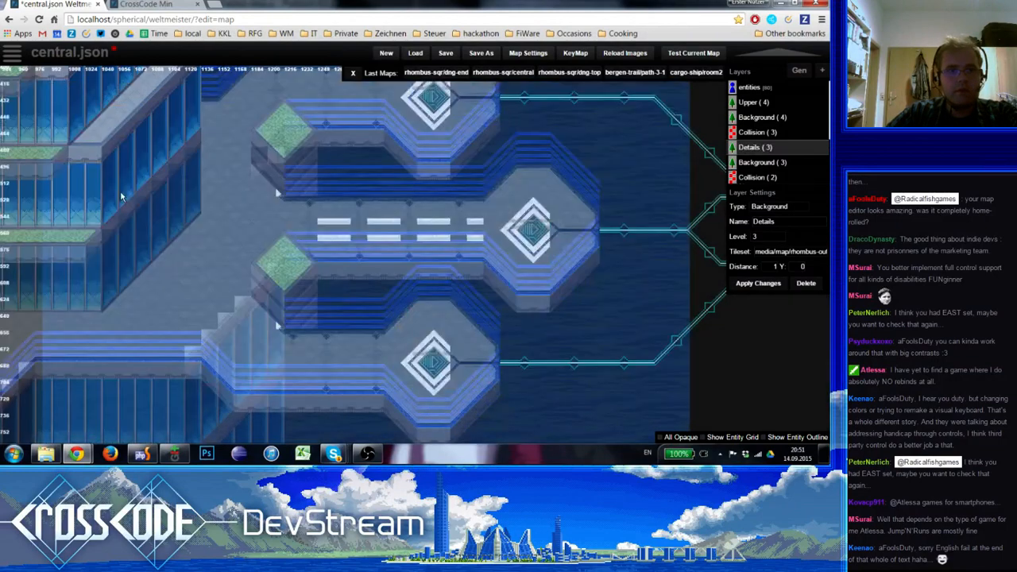
click(285, 229)
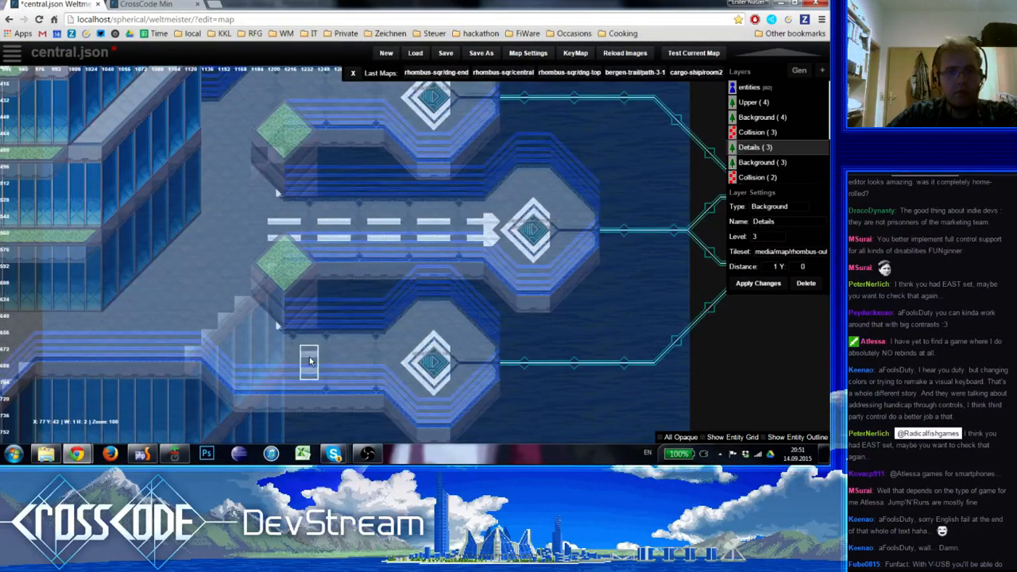
On the Background (3) layer, shift the edge ornaments of the southern walkway one tile west using copied floor sections
shift+click(310, 361)
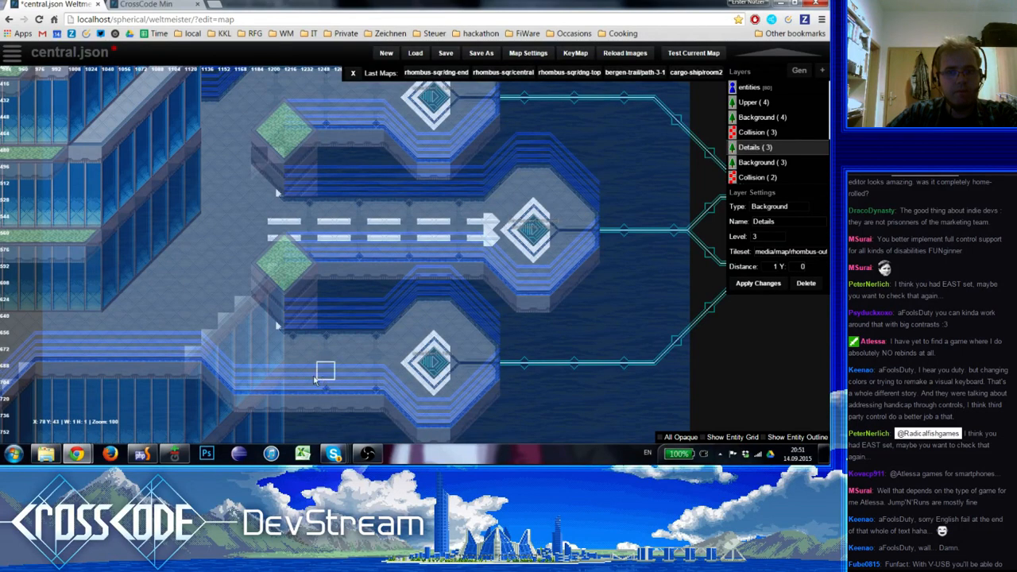
key(Down)
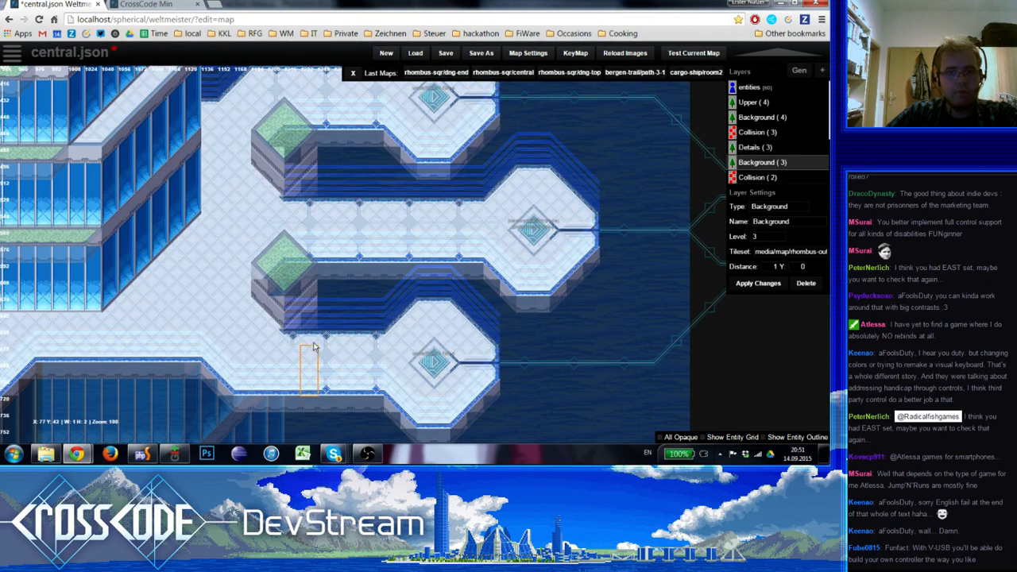
shift+drag(314, 342, 313, 343)
click(295, 354)
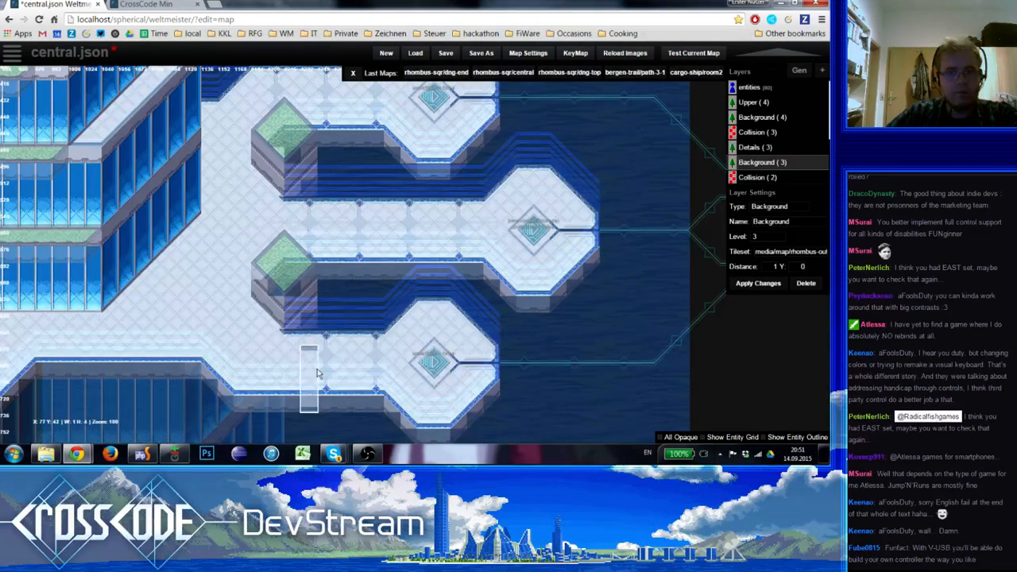
shift+drag(323, 386, 375, 335)
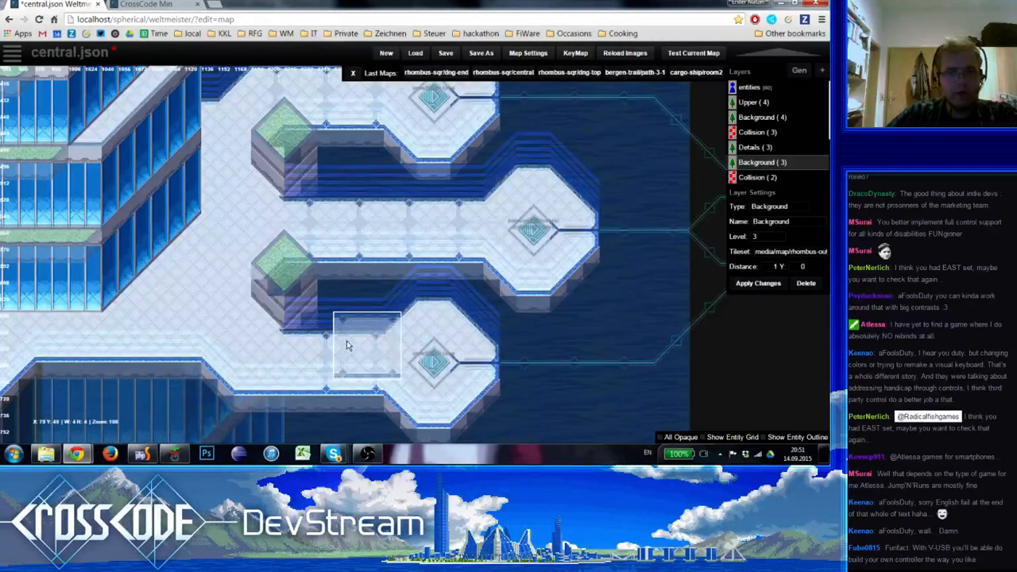
click(314, 355)
shift+drag(342, 387, 344, 338)
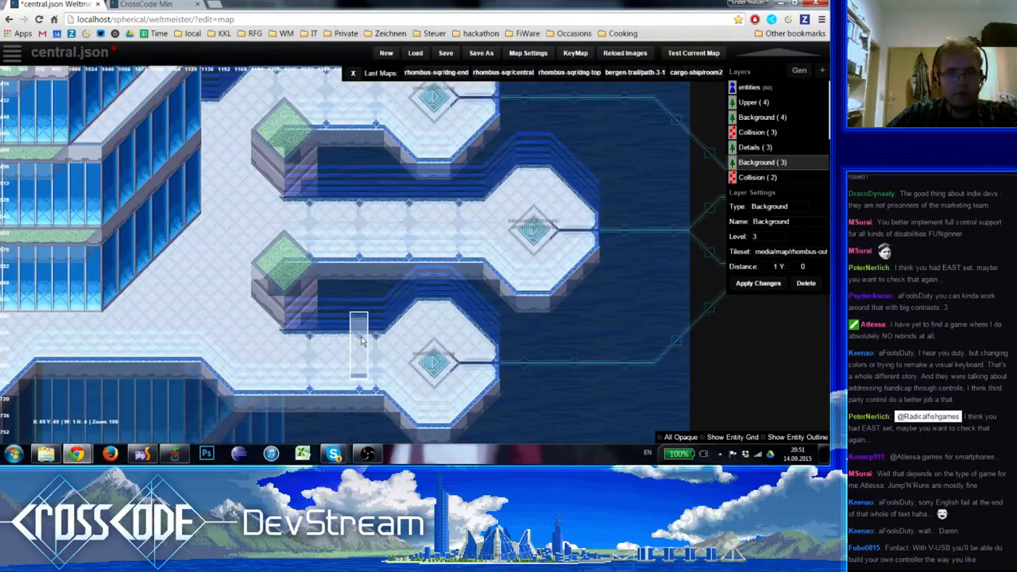
Copy the southern walkway's floor section onto the northern walkway so their edge ornaments line up
mouse_move(384, 395)
shift+mouse_down()
mouse_move(316, 363)
mouse_move(285, 329)
shift+mouse_up()
scroll(355, 233, up, 3)
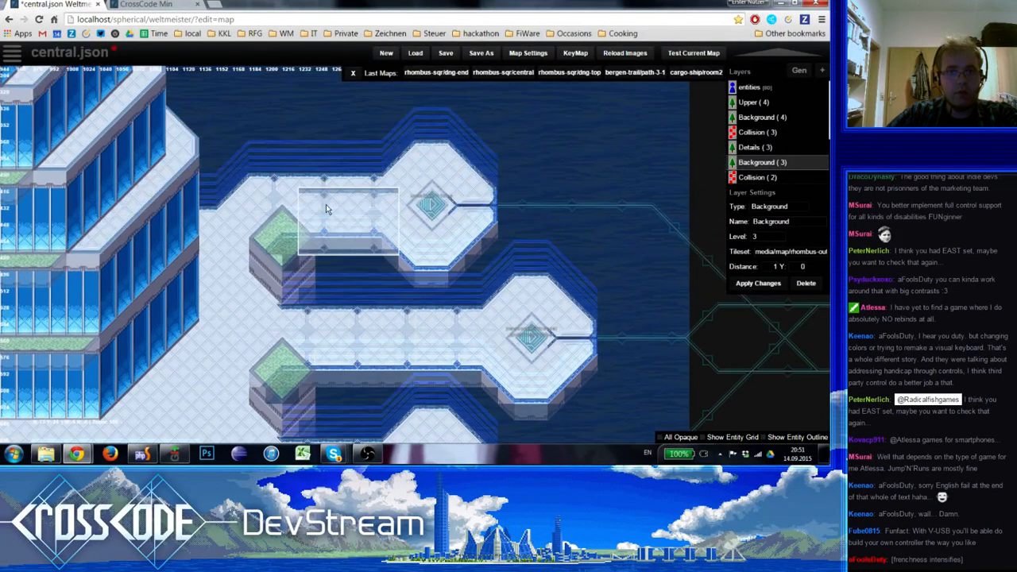
shift+click(244, 214)
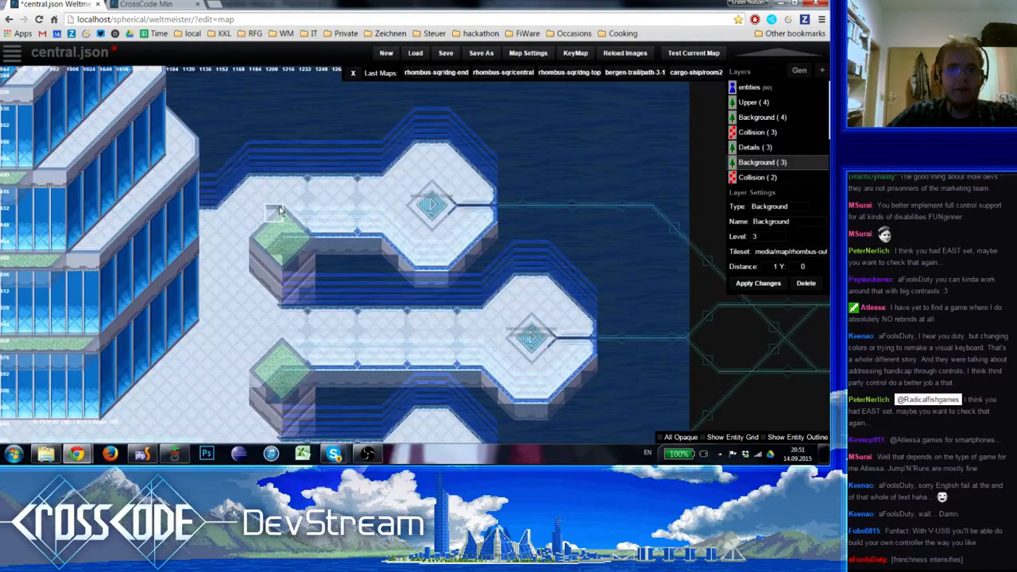
On the Details (3) layer, copy the middle walkway's dashes and arrowhead onto the northern walkway up to its teleport field
scroll(382, 286, down, 3)
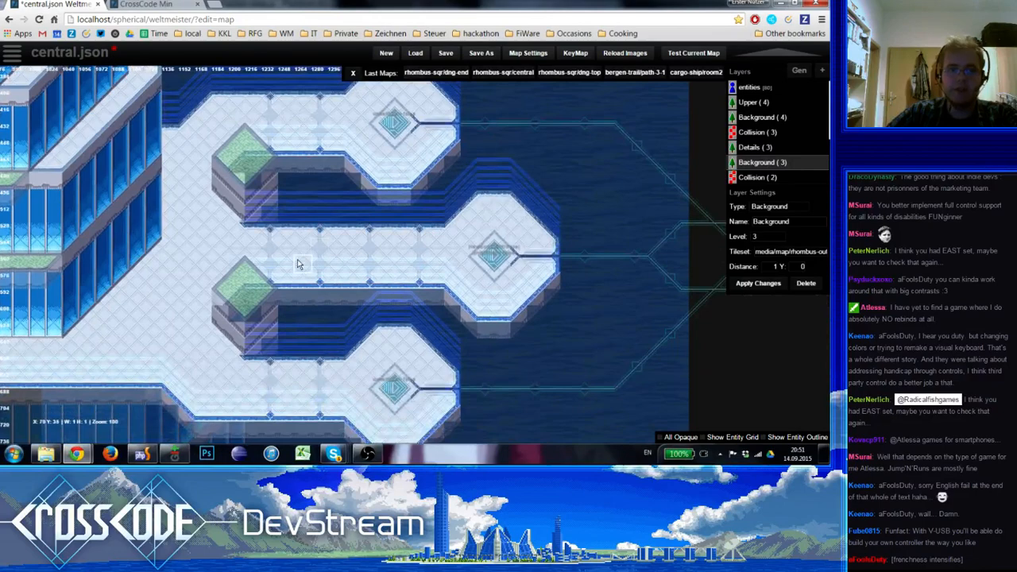
key(Up)
shift+drag(299, 264, 289, 248)
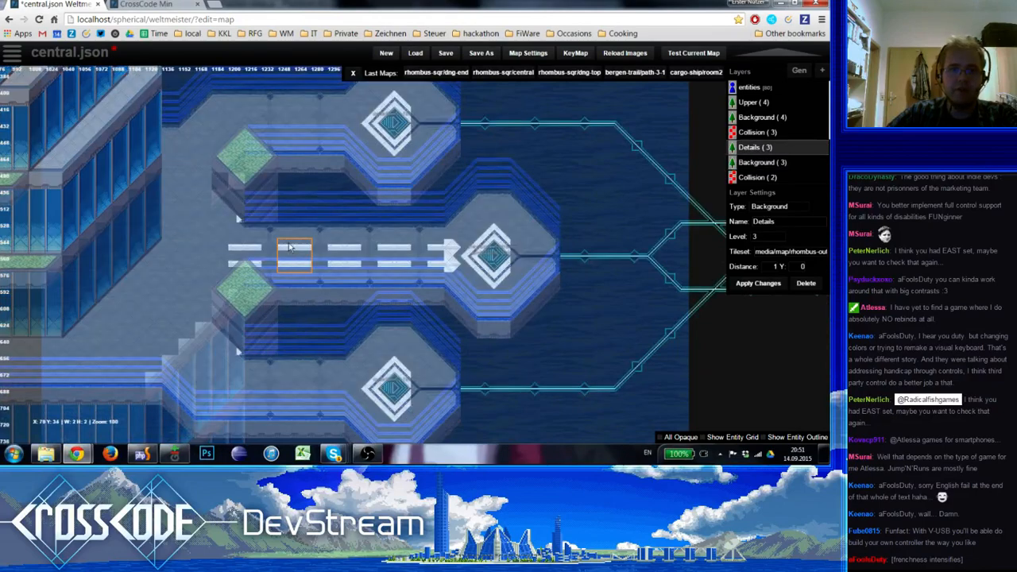
click(296, 119)
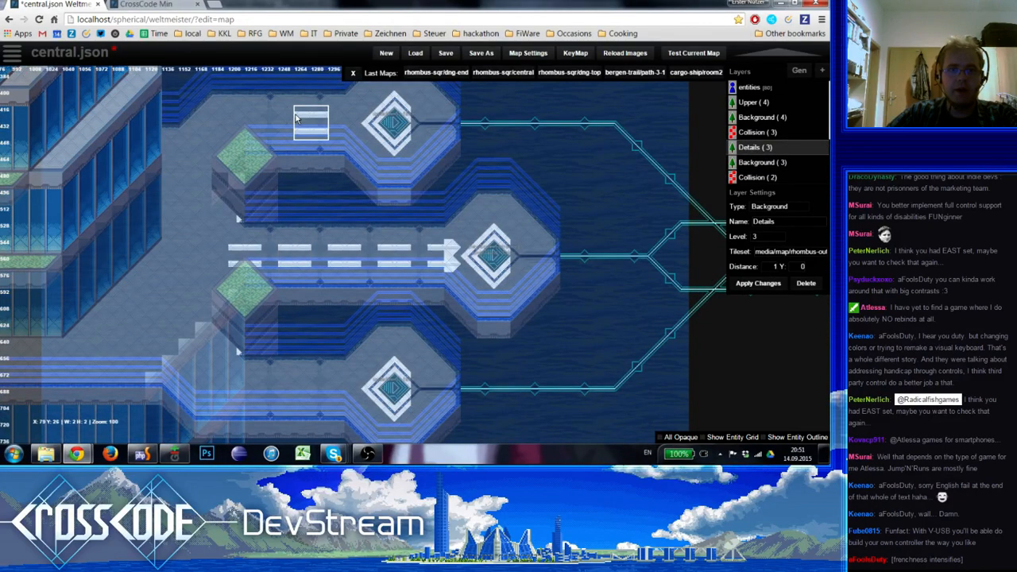
click(231, 120)
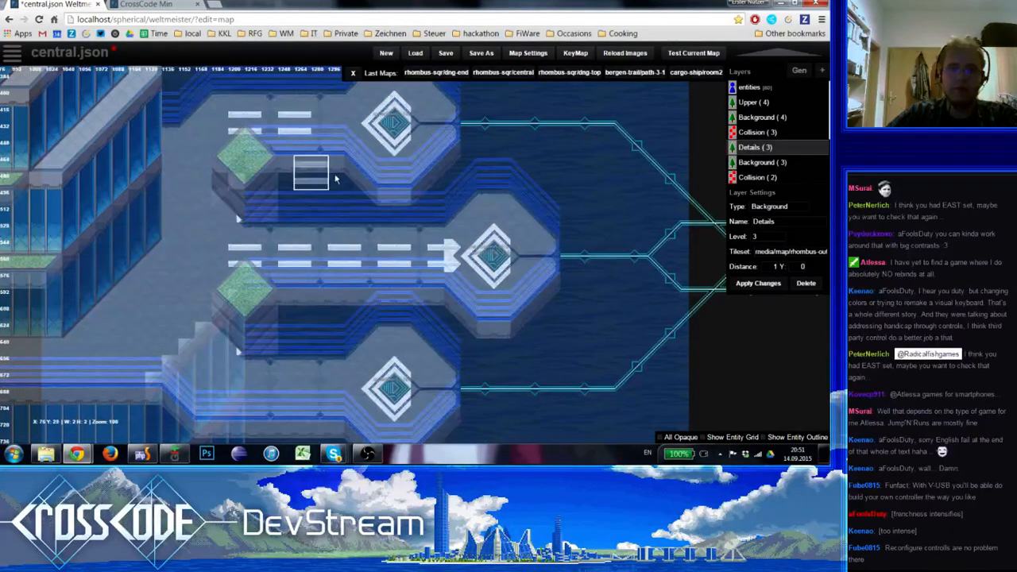
click(450, 251)
click(337, 124)
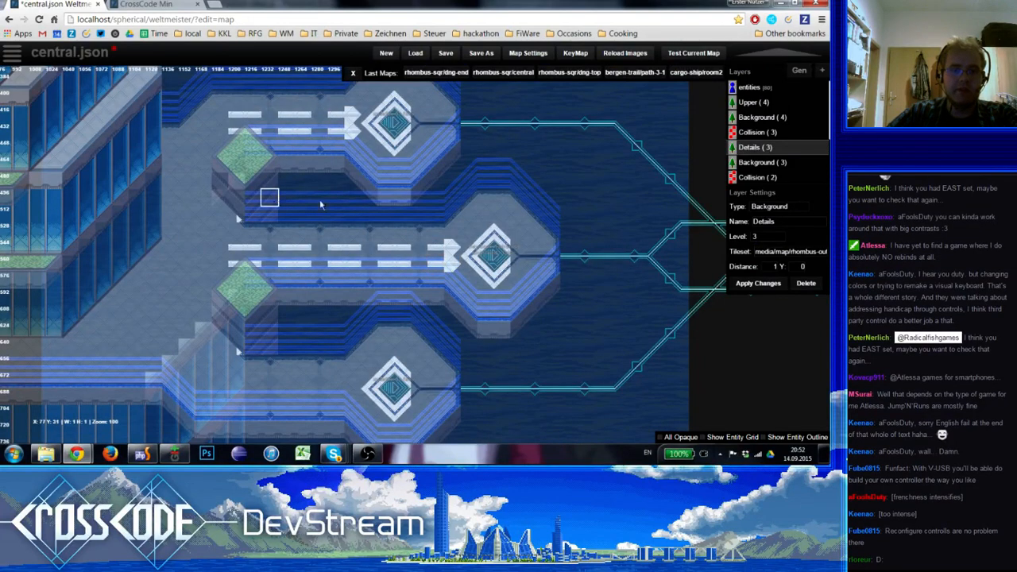
Extend the northern walkway's stripes west to a corner and run a white stripe south from it past the green diamond
right_drag(321, 205, 416, 230)
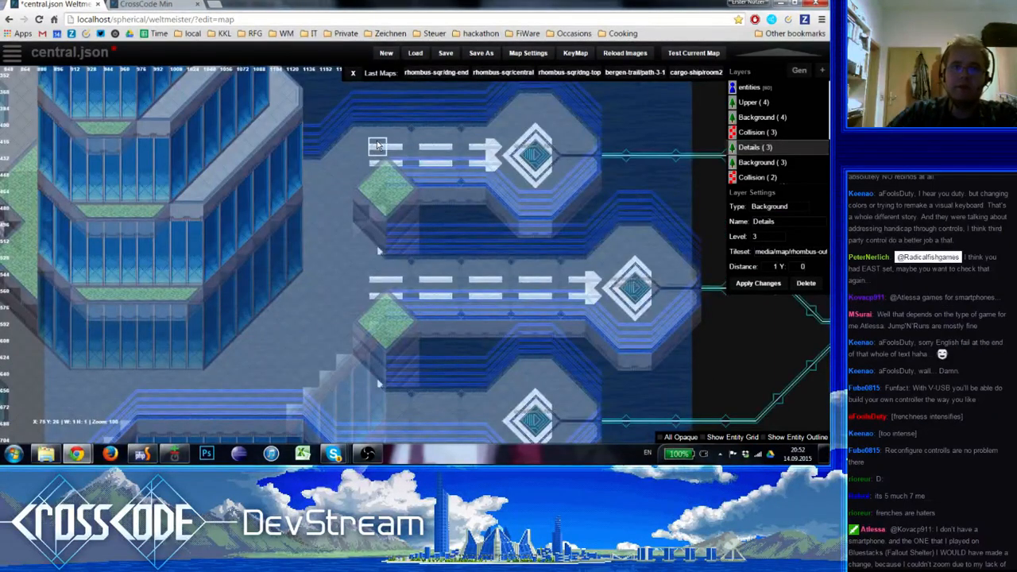
key(space)
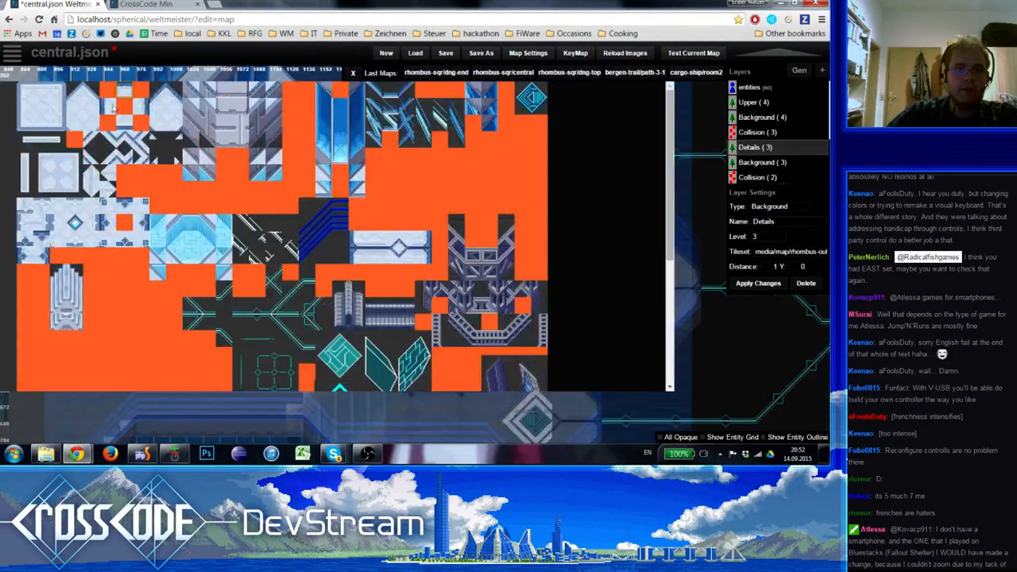
click(46, 164)
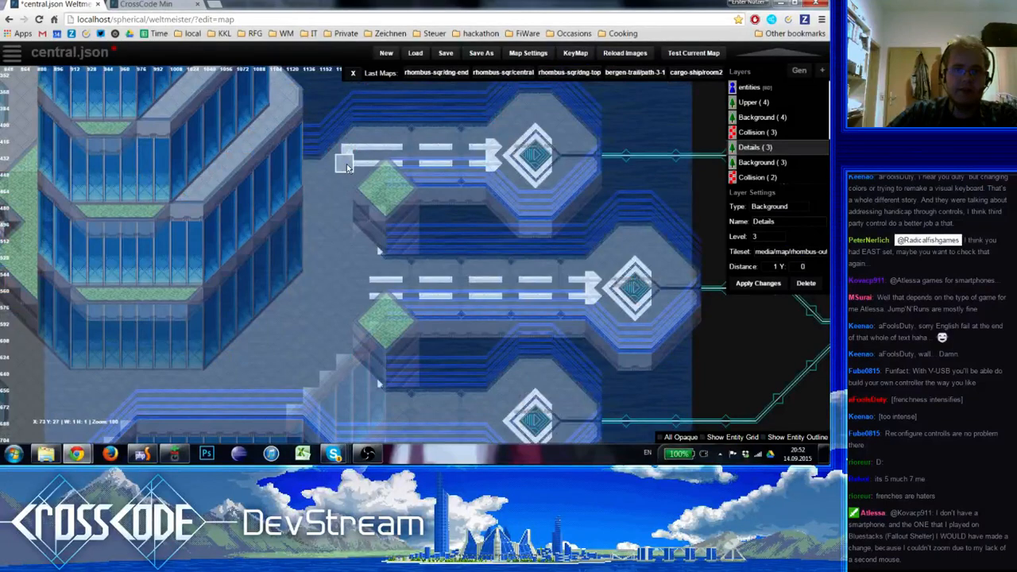
key(space)
click(45, 177)
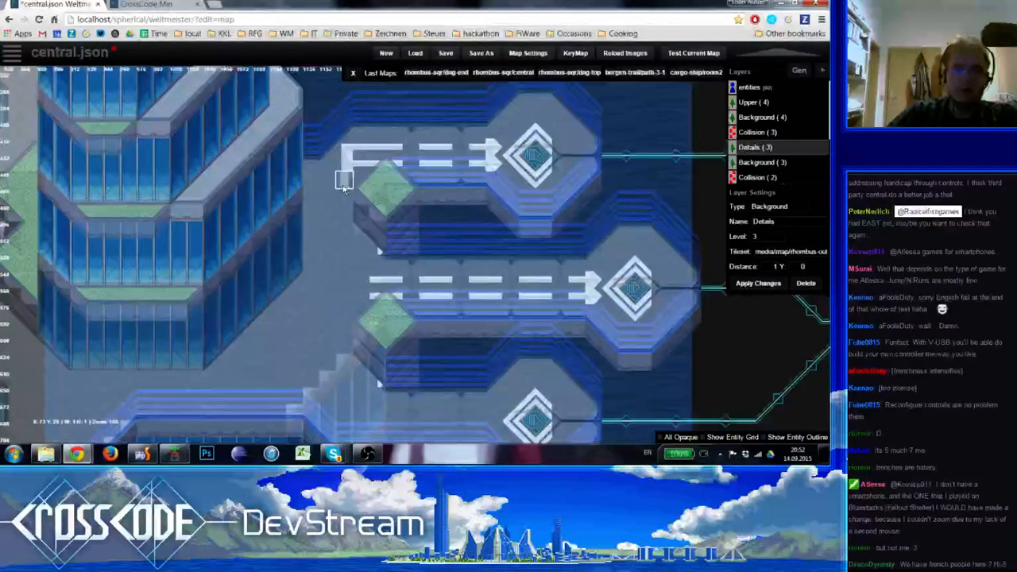
drag(343, 185, 343, 197)
key(space)
click(74, 192)
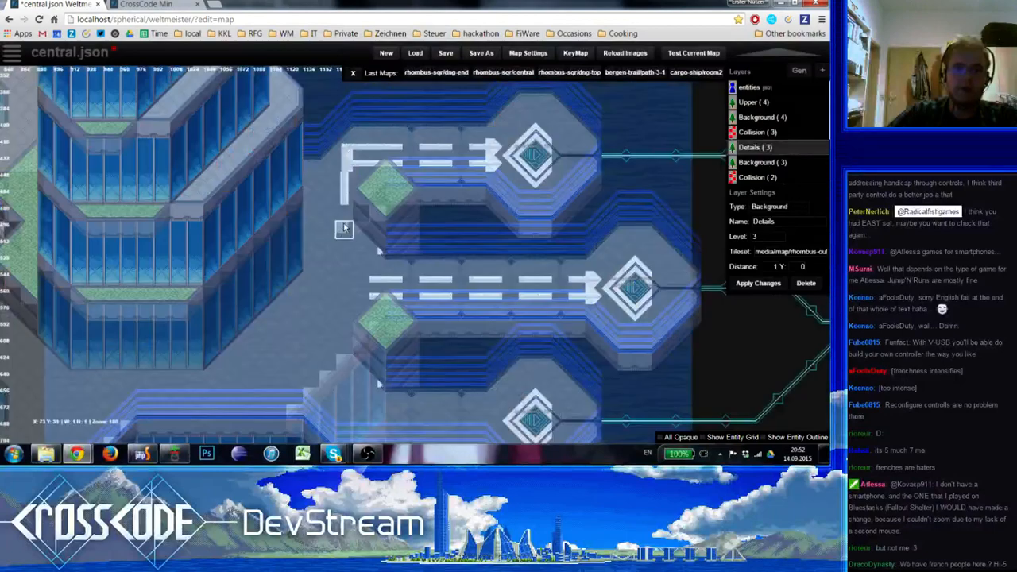
click(343, 210)
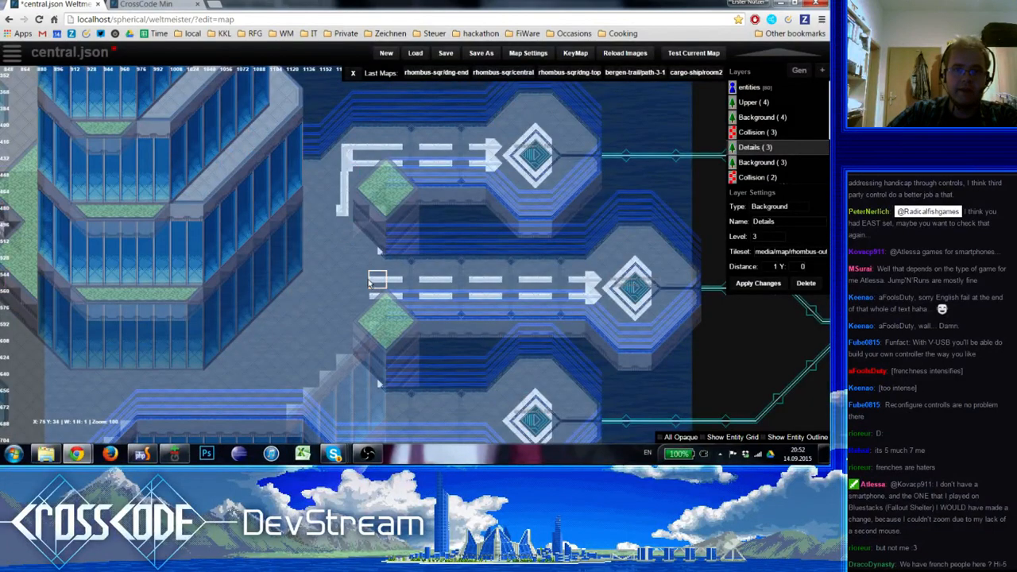
Extend the middle walkway's upper stripe west and continue the vertical stripe, shifted one tile west, down to it
drag(363, 283, 347, 282)
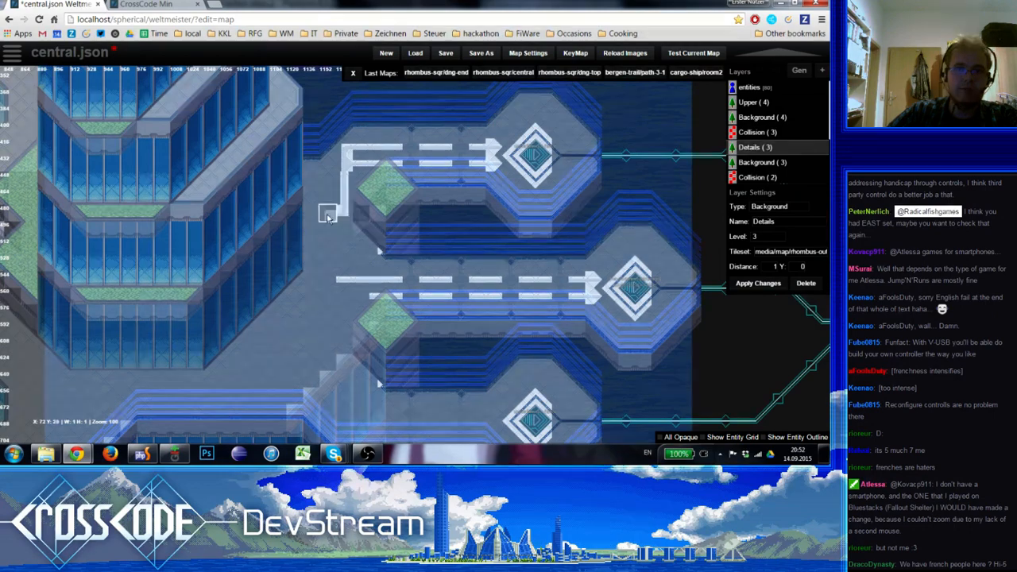
click(330, 217)
shift+click(344, 198)
drag(328, 231, 328, 272)
shift+click(357, 282)
mouse_move(330, 313)
right_down()
mouse_move(321, 284)
mouse_move(335, 224)
mouse_move(345, 280)
right_up()
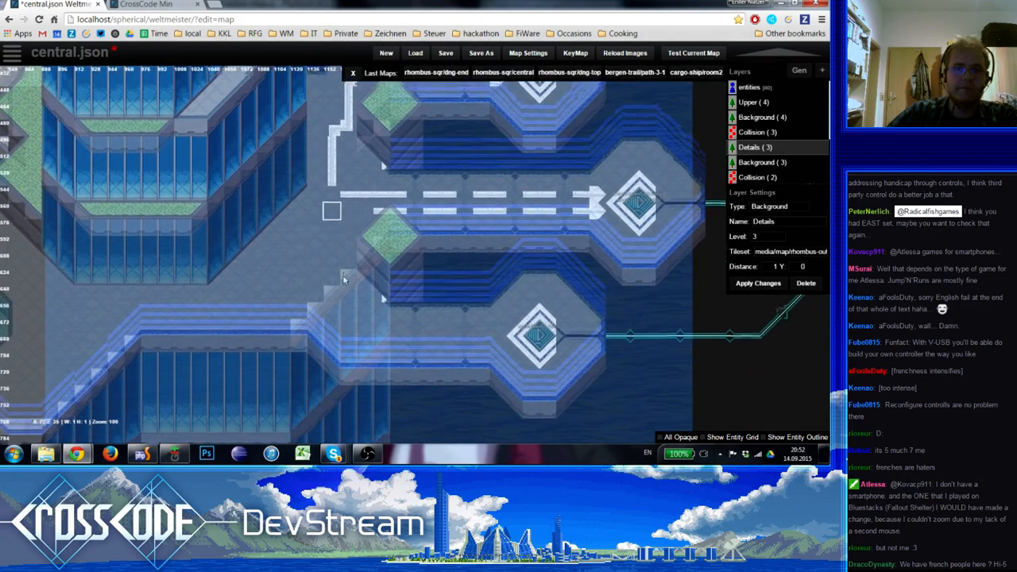
Join the vertical stripe to both middle walkway stripes with junction tiles, and add a second junction column two tiles east
key(space)
click(70, 169)
click(336, 252)
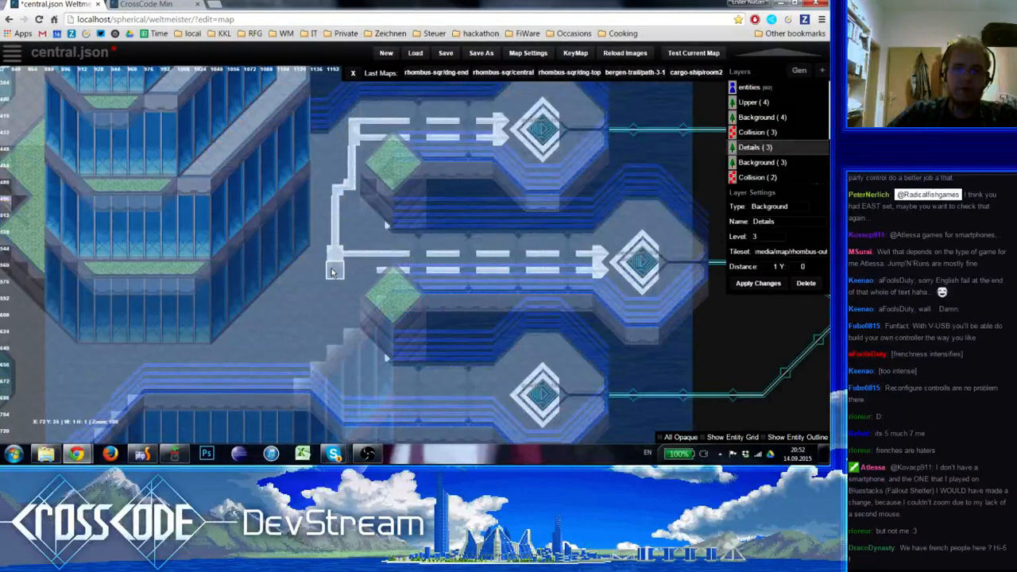
click(334, 270)
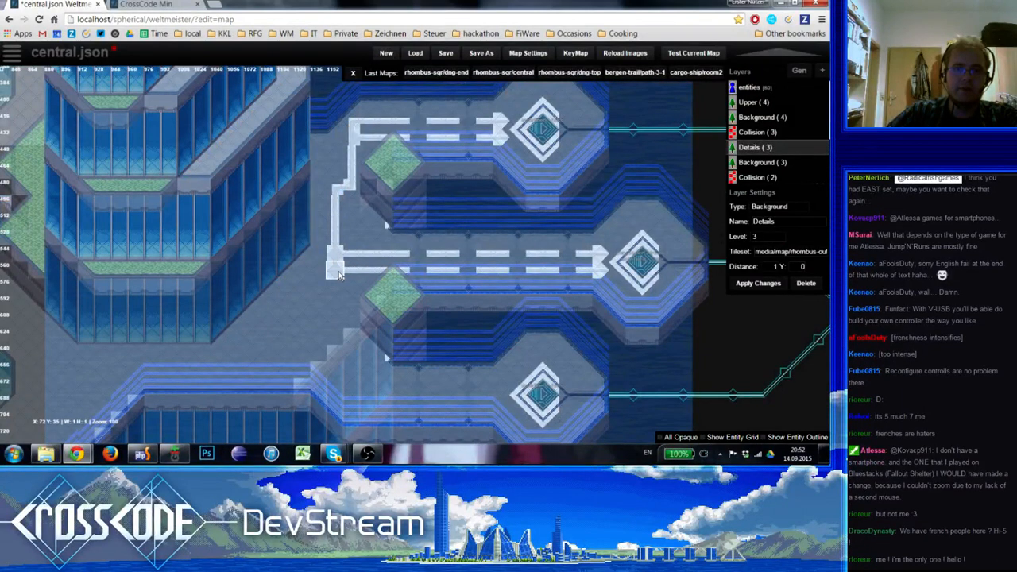
click(369, 252)
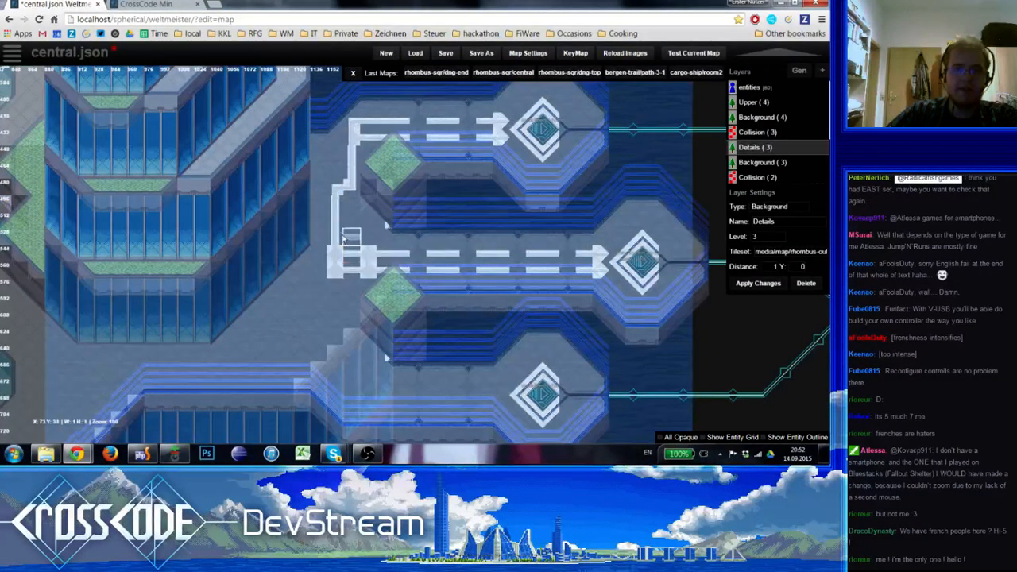
shift+click(336, 236)
click(368, 236)
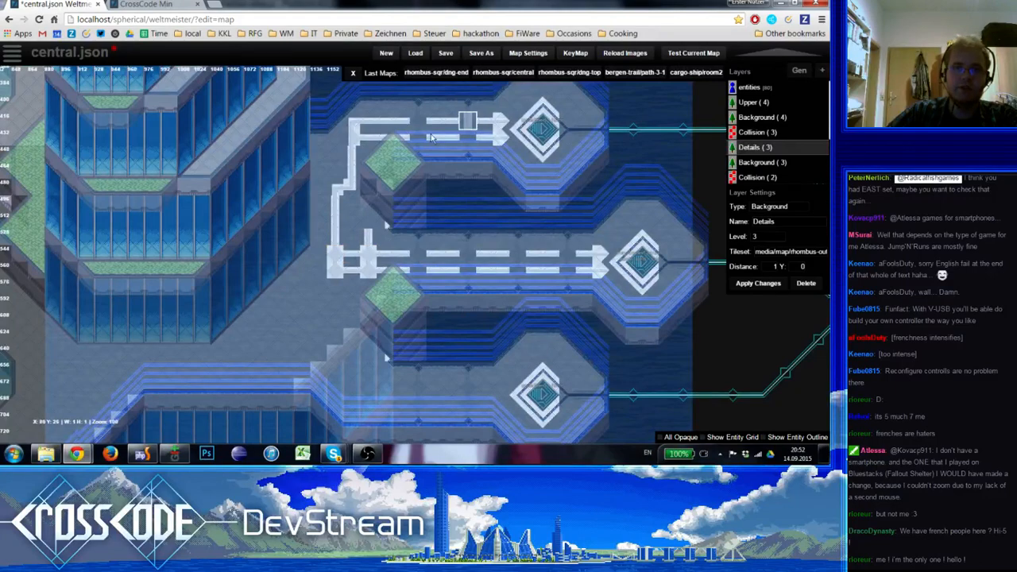
Close the stripes above the middle walkway's junctions into a small square loop with corner and junction tiles
key(space)
click(81, 159)
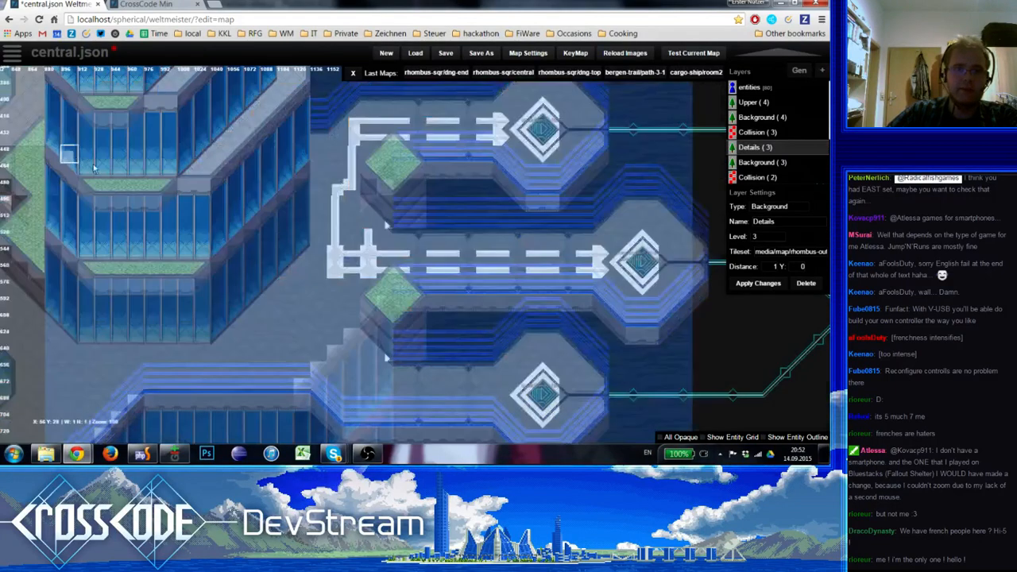
click(370, 223)
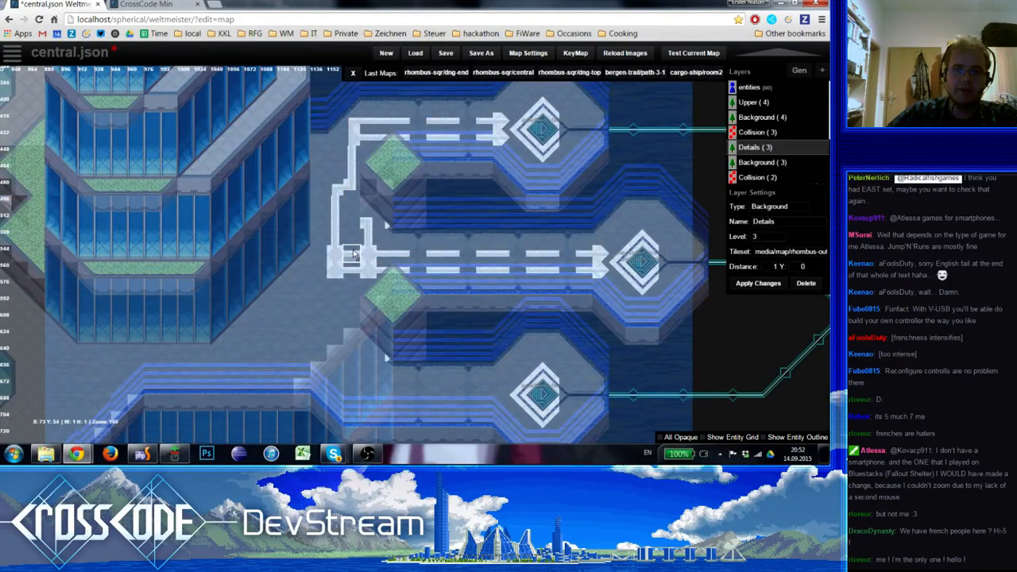
key(space)
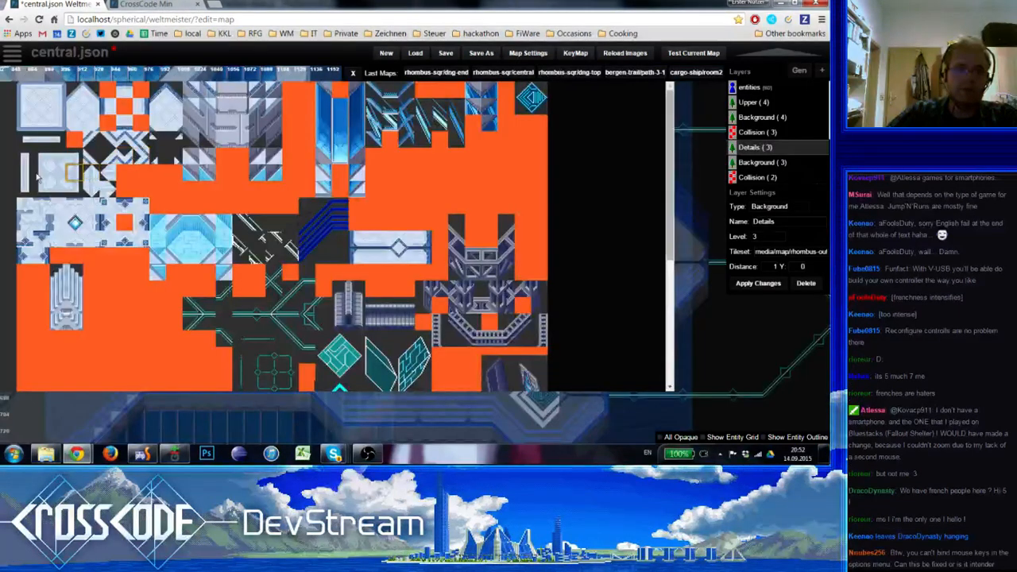
click(55, 179)
key(space)
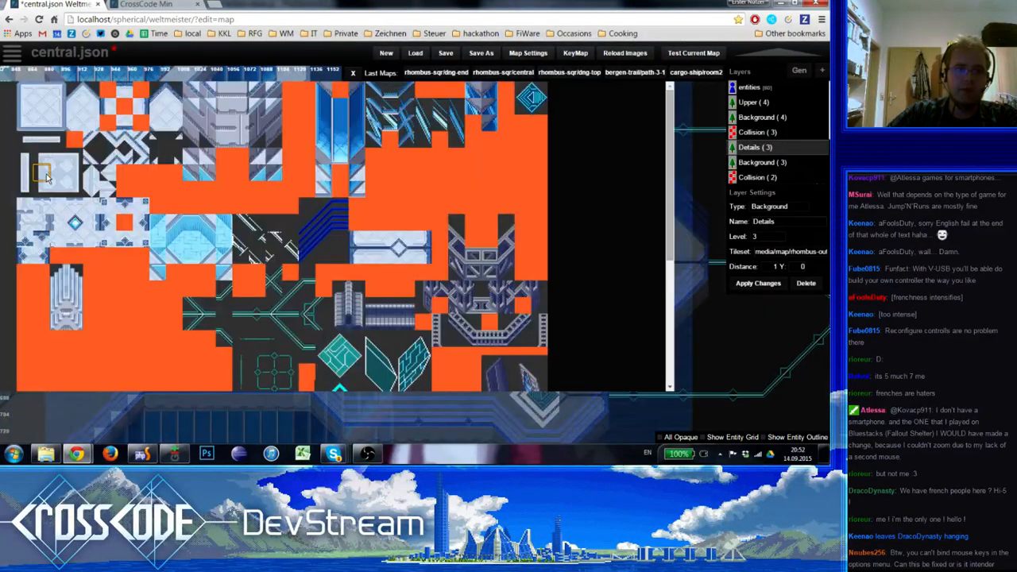
click(53, 178)
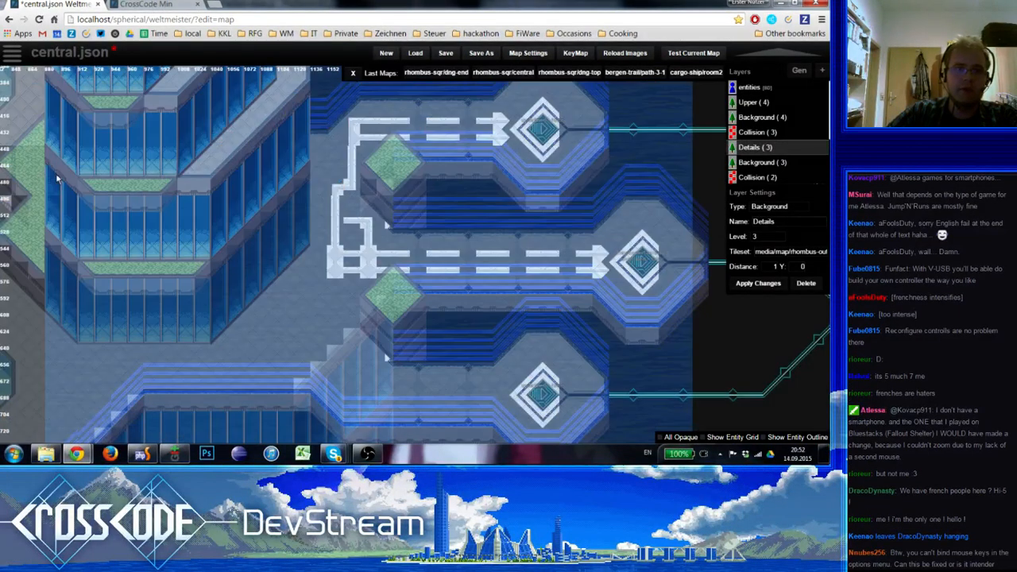
click(338, 221)
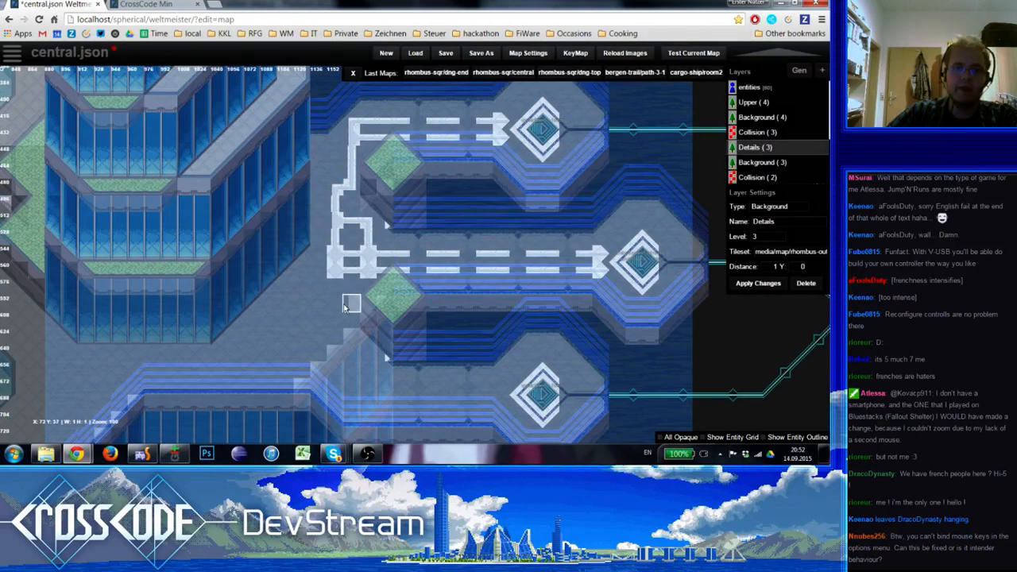
Start a matching loop below the middle walkway's junctions with a vertical stripe piece and a lower corner
right_drag(344, 306, 352, 236)
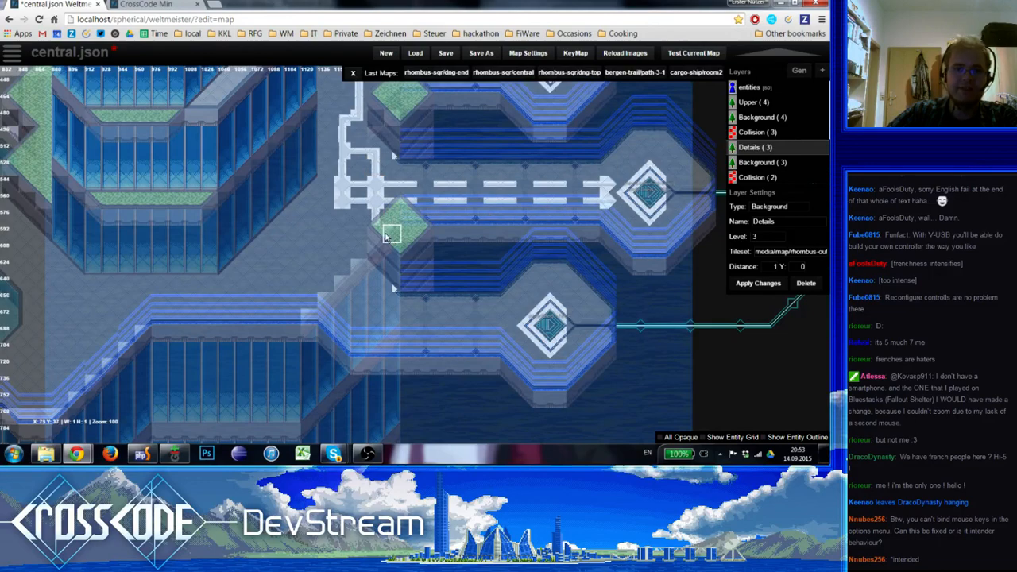
key(space)
click(78, 187)
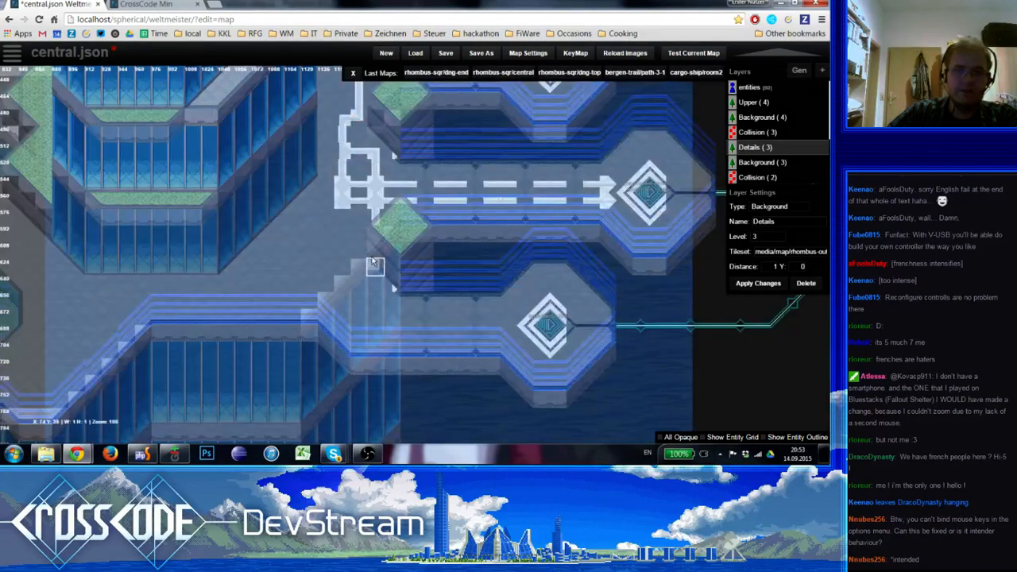
click(382, 235)
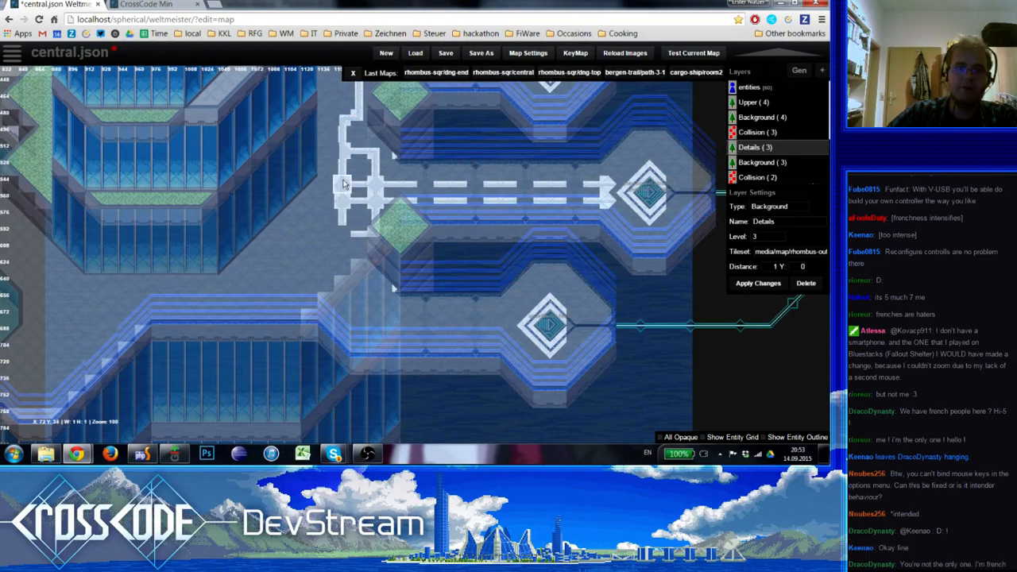
key(space)
click(47, 179)
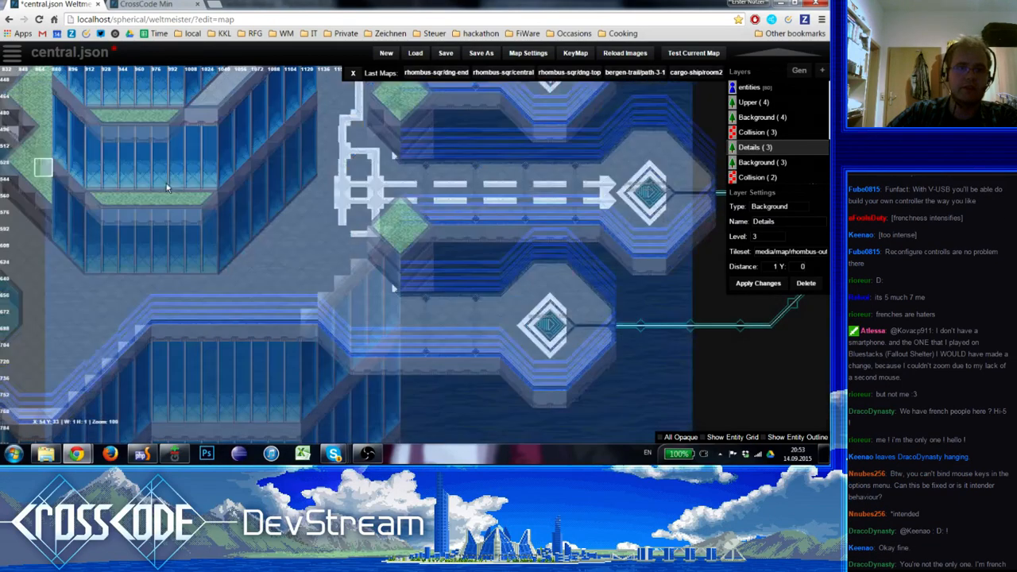
right_drag(348, 177, 343, 290)
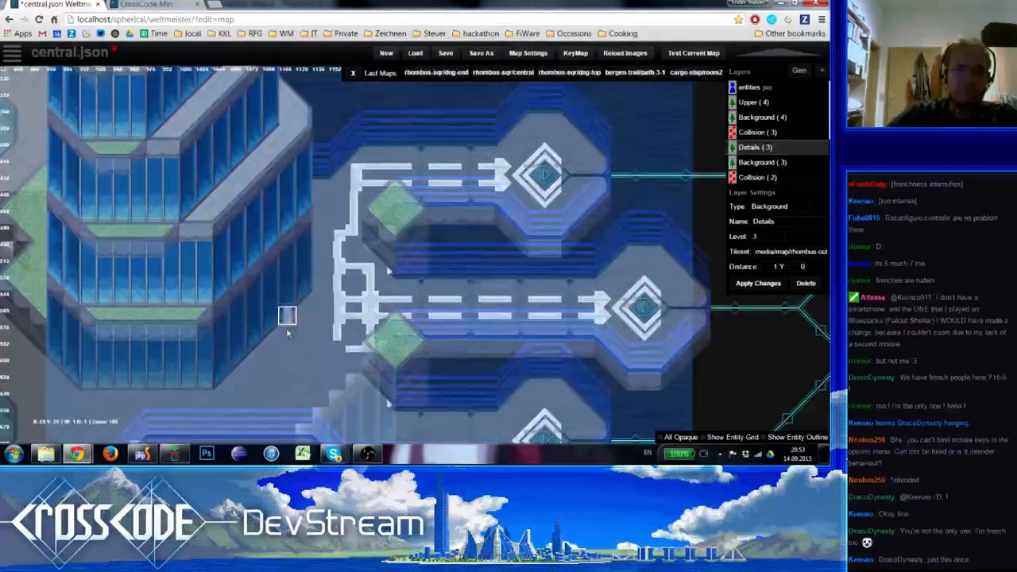
Build a small square stripe loop on the vertical stripe west of the northern green diamond
key(space)
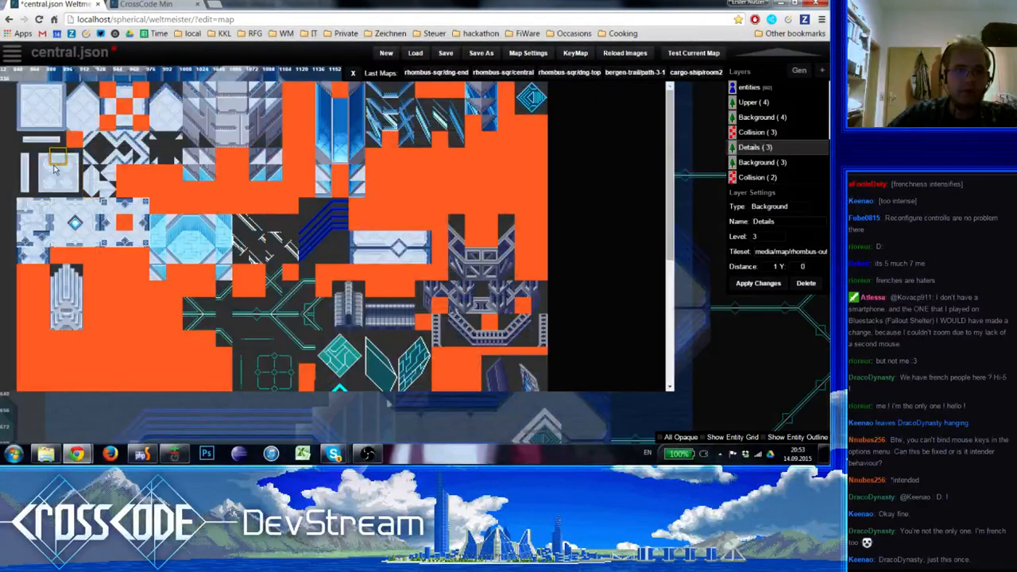
click(78, 177)
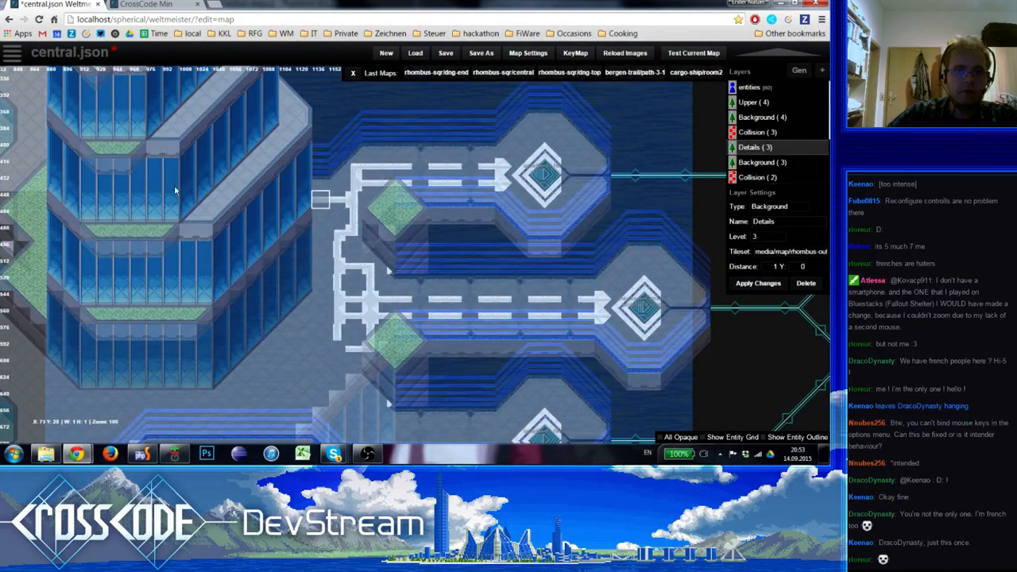
key(space)
click(41, 156)
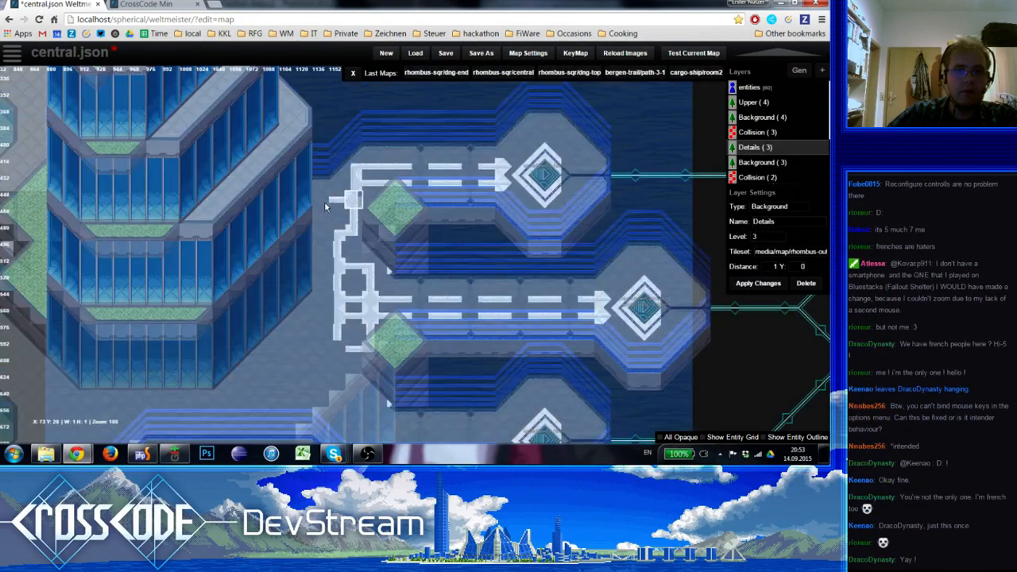
key(space)
click(35, 172)
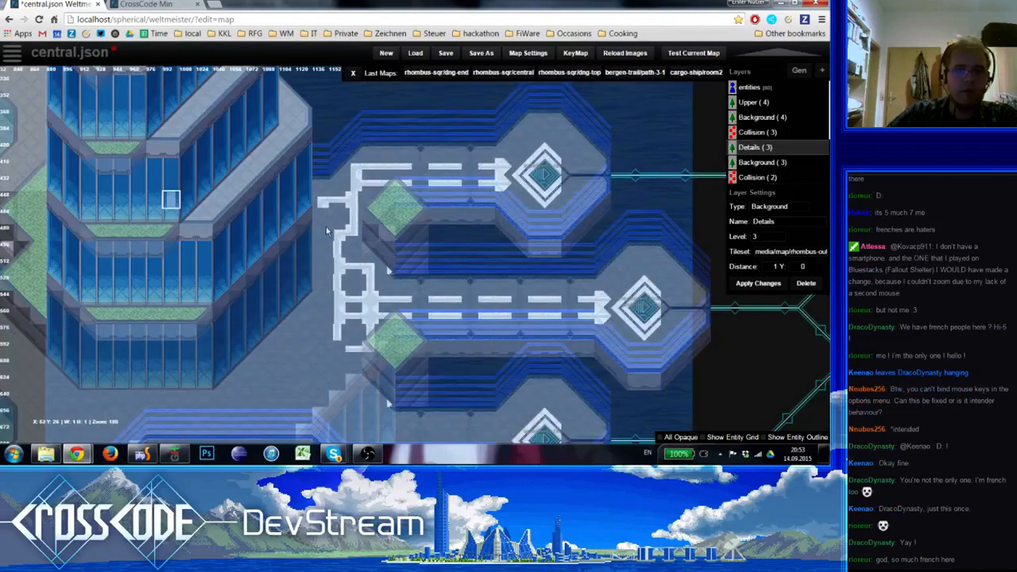
key(space)
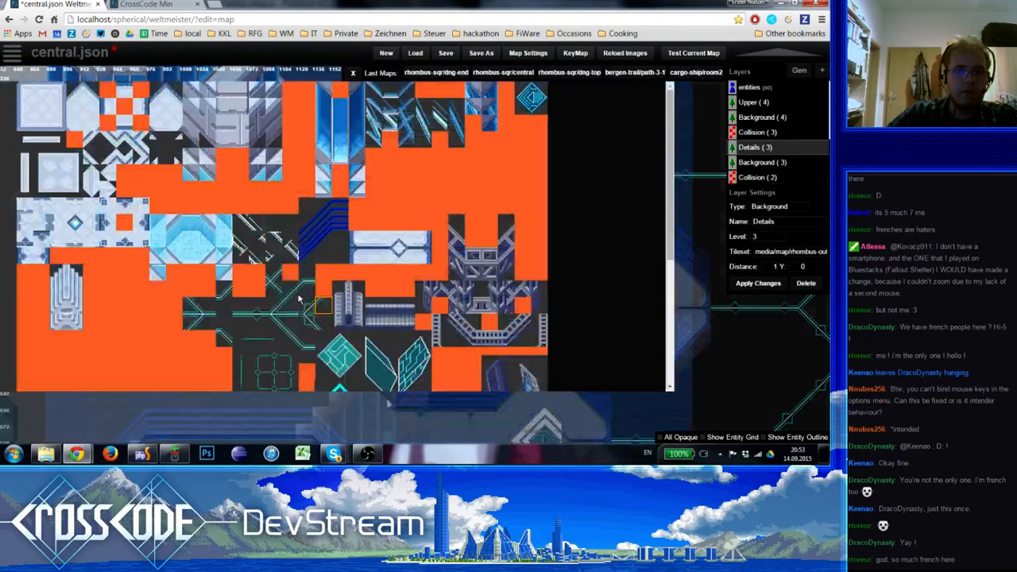
click(298, 298)
key(space)
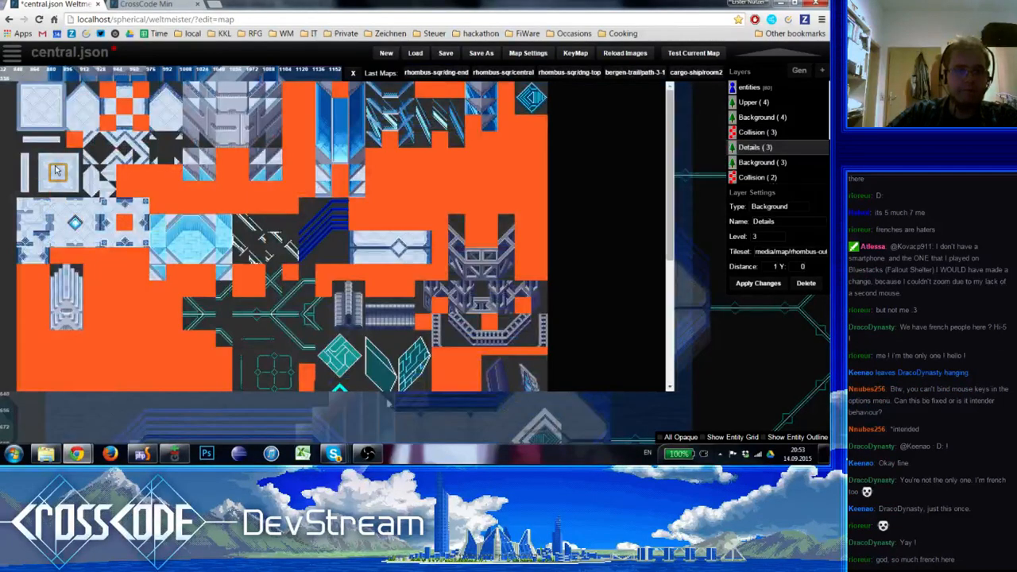
click(55, 165)
key(space)
click(236, 199)
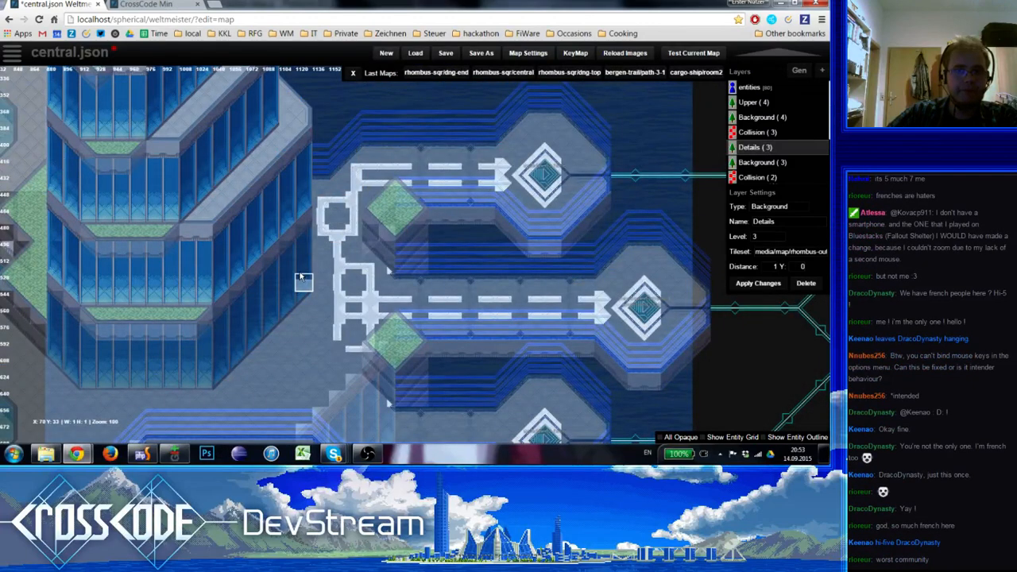
Complete the square loop below the middle walkway's junctions and extend the vertical stripe south from it, ending in a junction tile
mouse_move(301, 277)
right_down()
mouse_move(310, 203)
mouse_move(310, 213)
right_up()
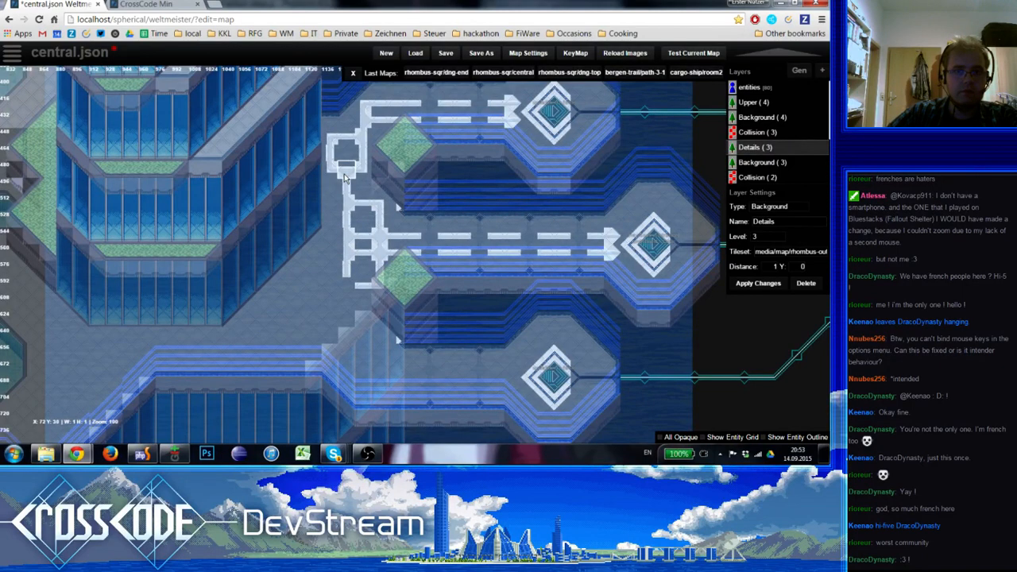
key(space)
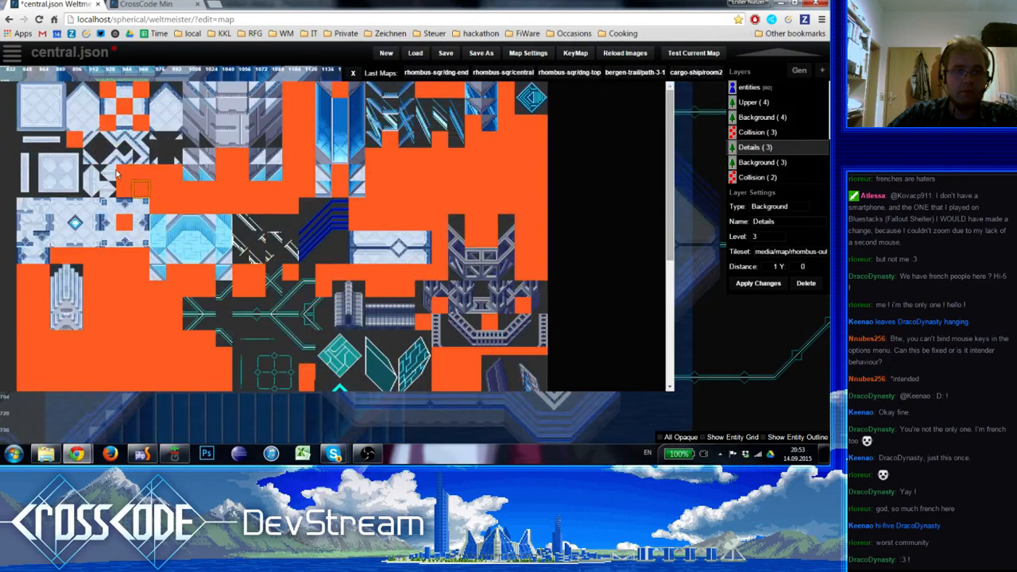
click(58, 173)
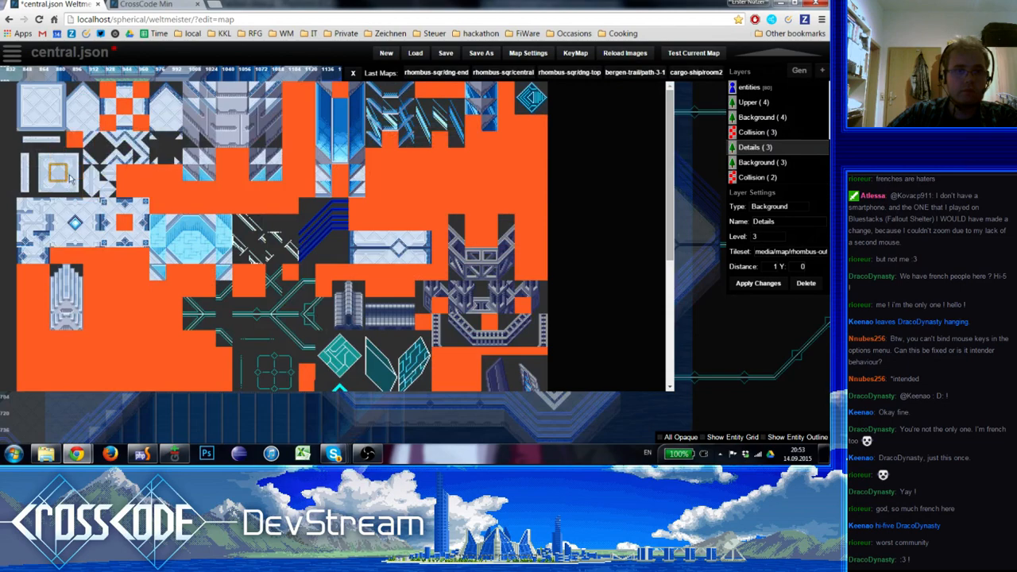
click(50, 182)
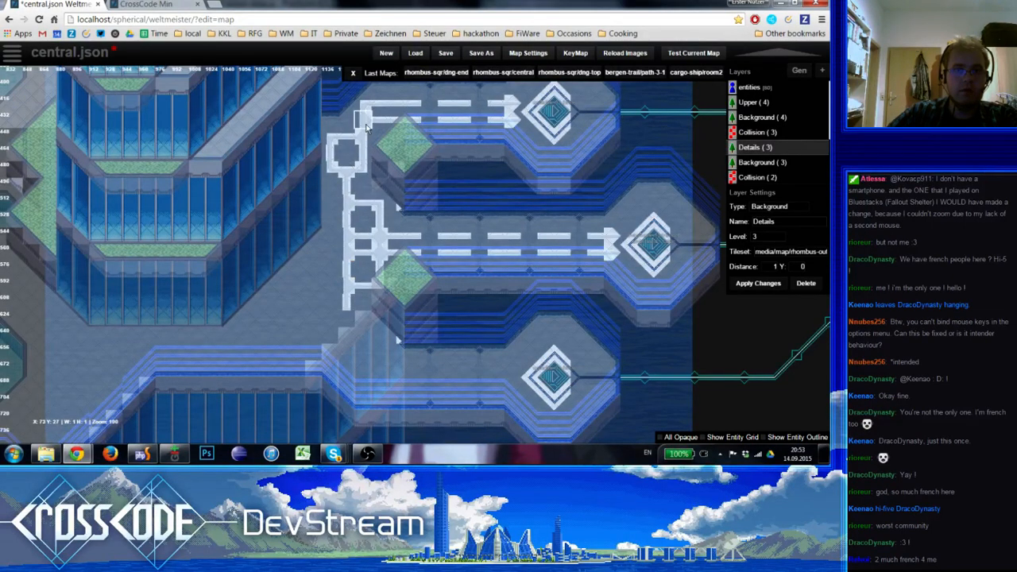
key(space)
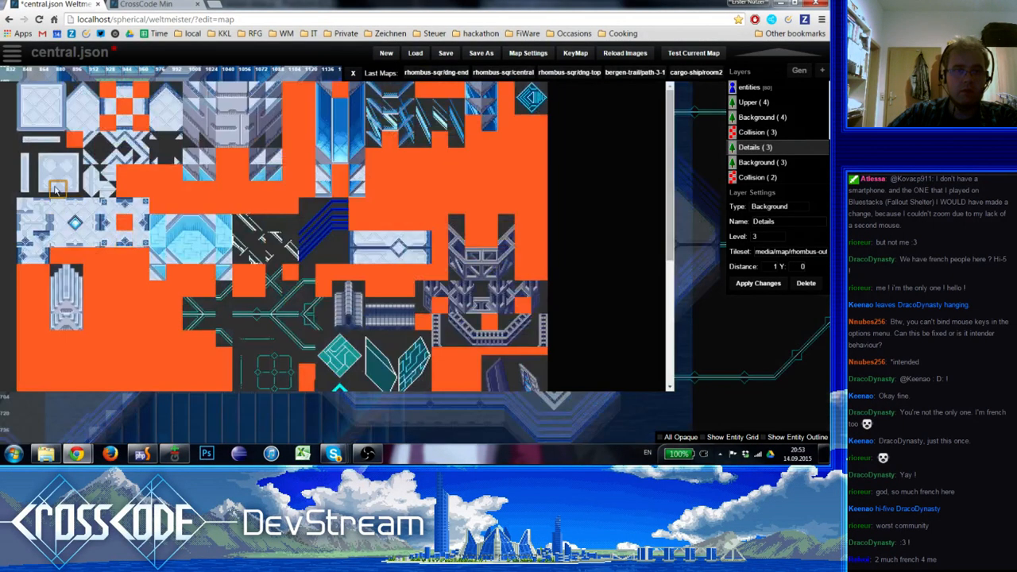
click(57, 188)
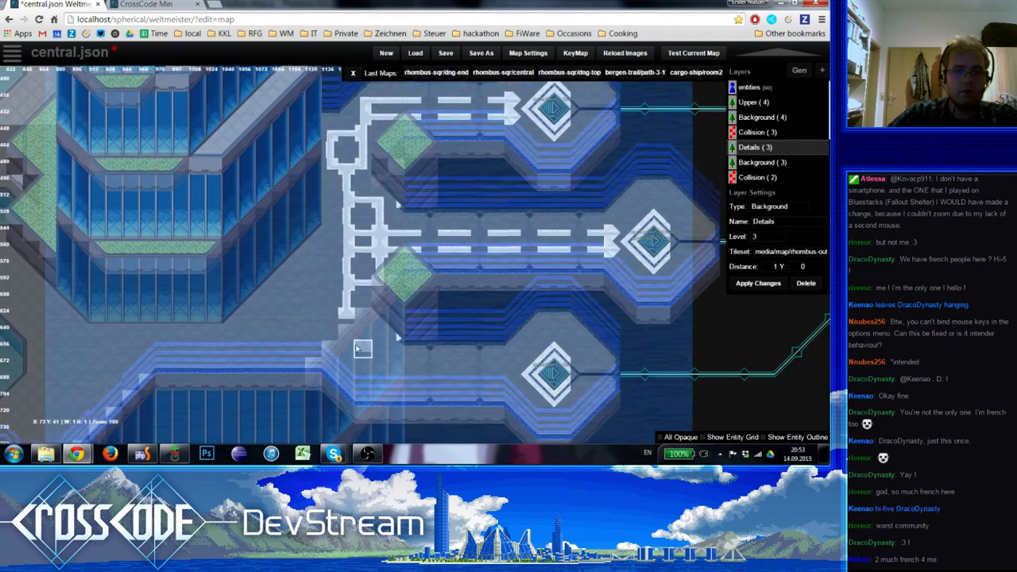
Build a small square stripe loop at the southern end of the vertical stripe from corner, side and junction tiles
right_drag(356, 358, 340, 336)
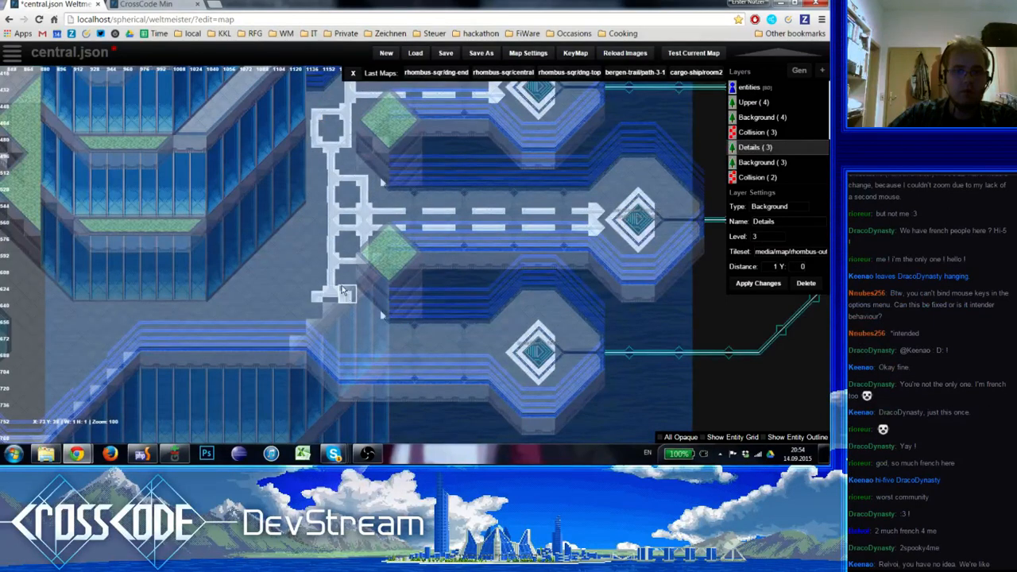
shift+click(314, 145)
click(314, 311)
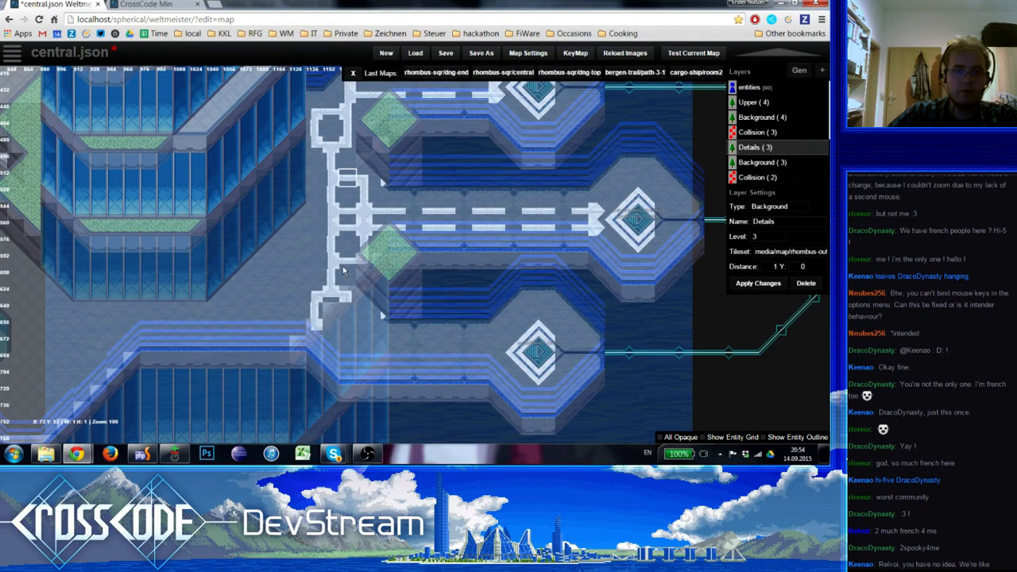
click(331, 324)
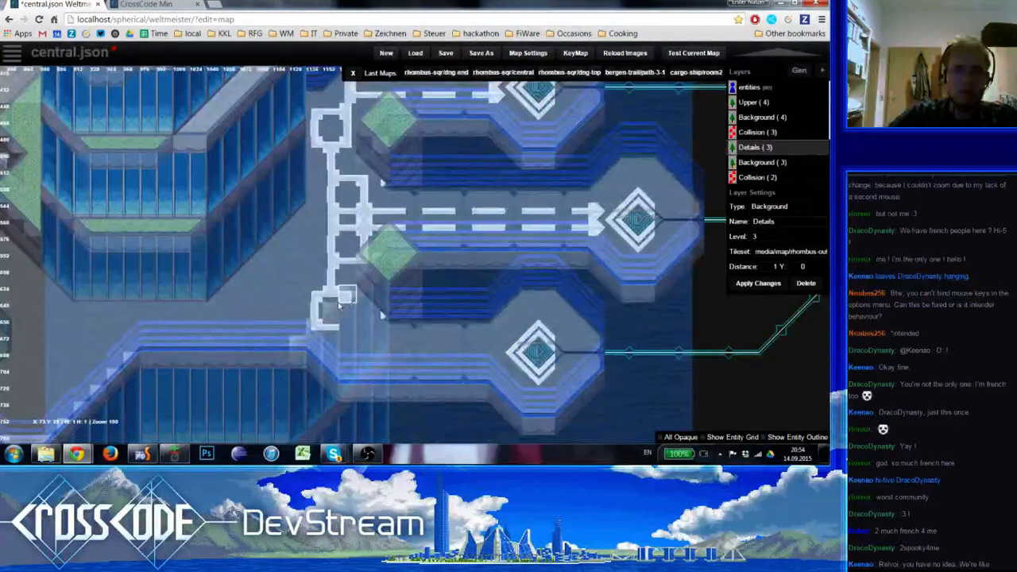
shift+click(314, 310)
click(347, 311)
shift+click(348, 111)
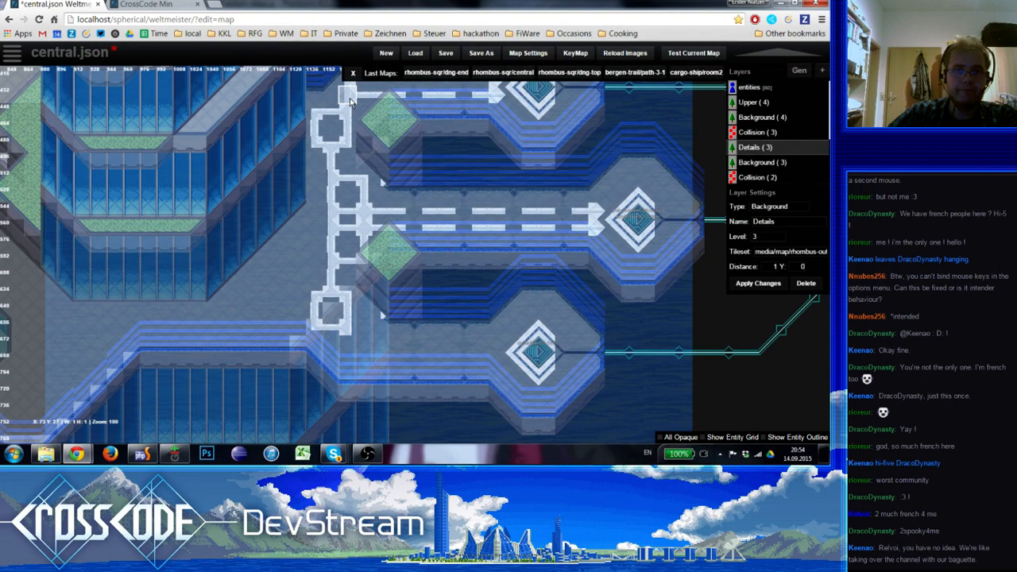
Lead the stripe from the loop's southeast corner down to the southern walkway and lay two dashed horizontal stripes along it
click(348, 342)
right_drag(363, 311, 335, 304)
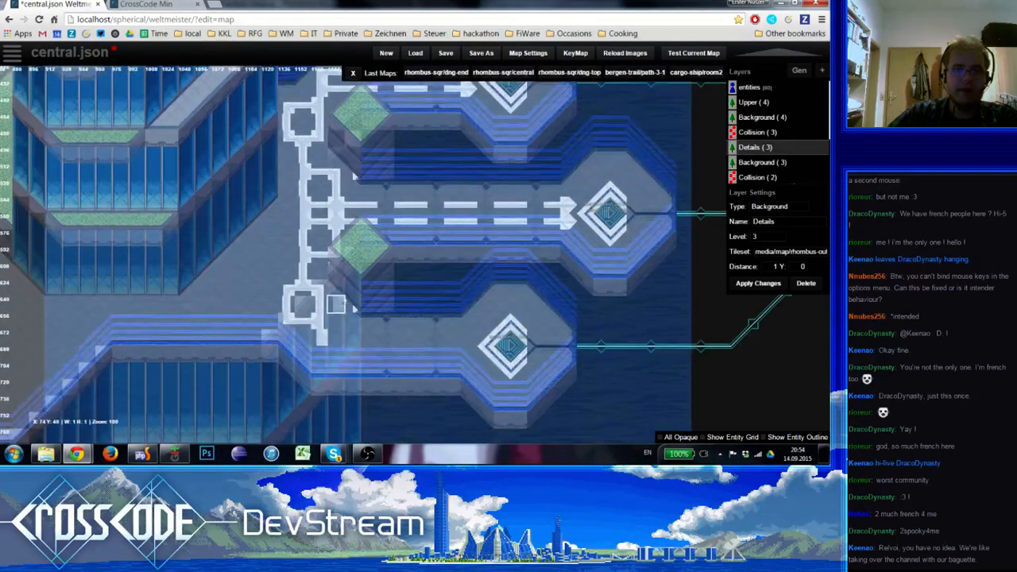
shift+click(291, 320)
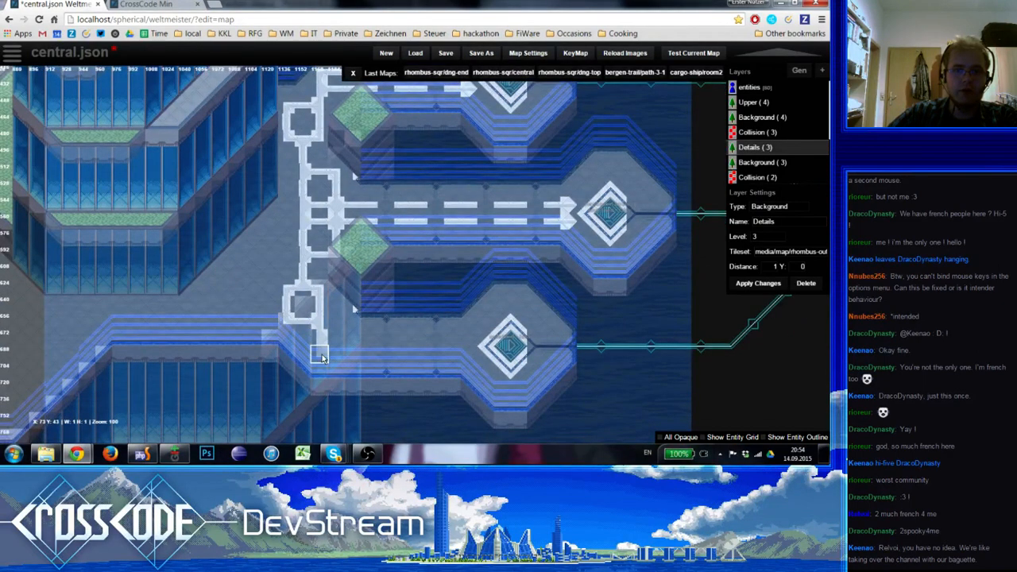
click(337, 354)
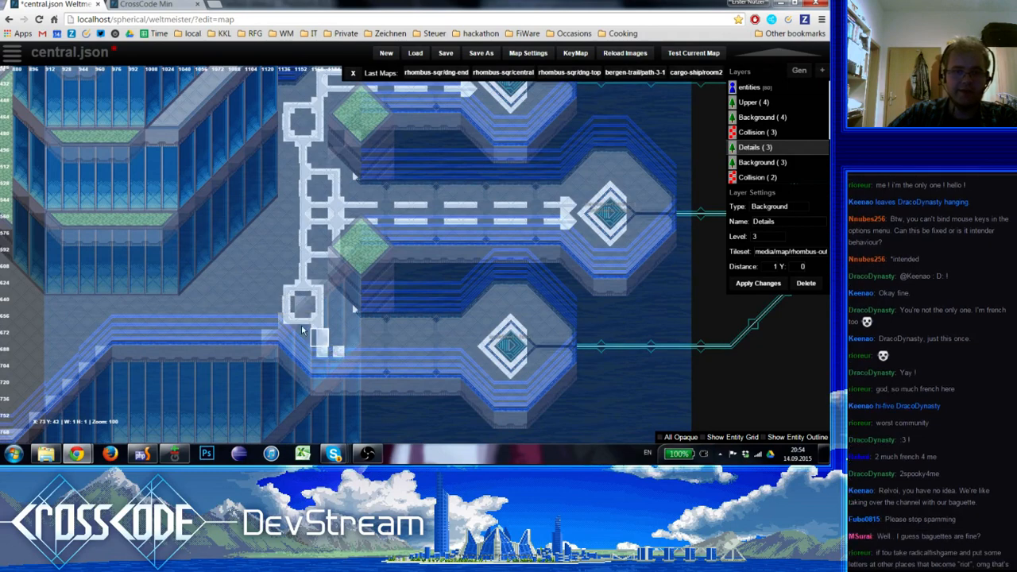
mouse_move(343, 339)
mouse_down()
mouse_move(343, 355)
mouse_move(370, 343)
mouse_move(355, 343)
mouse_move(413, 343)
mouse_up()
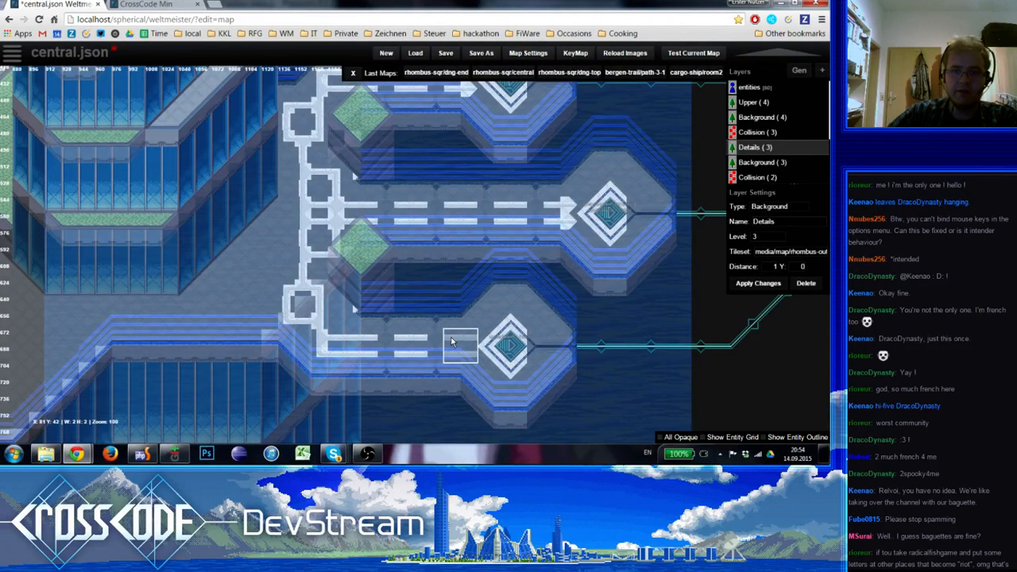
Finish the southern walkway's stripes with a last dash and the arrow tip copied from the middle walkway
click(451, 338)
right_drag(567, 205, 568, 222)
click(469, 338)
right_click(483, 303)
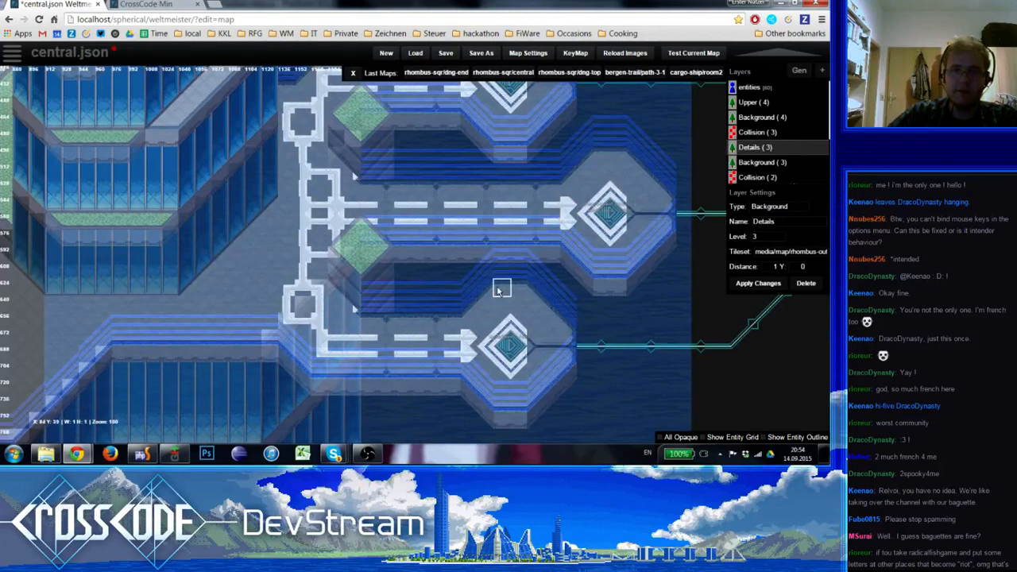
Add a junction to the vertical stripe above the southern loop on the Details layer and run a horizontal stripe west from it
mouse_move(499, 291)
middle_down()
mouse_move(436, 355)
mouse_move(479, 282)
mouse_move(450, 359)
middle_up()
key(0)
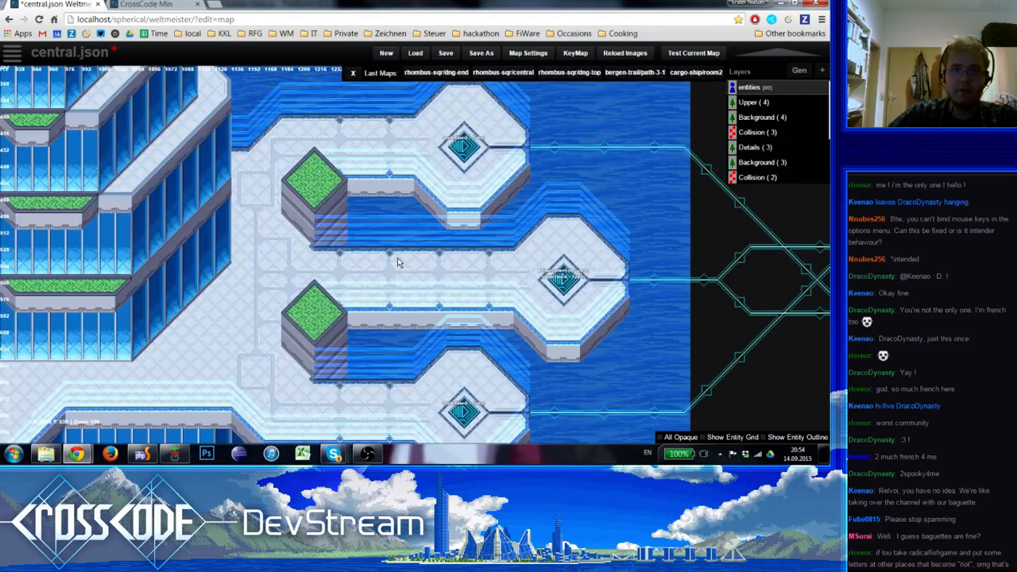
scroll(390, 259, down, 1)
middle_drag(288, 259, 439, 173)
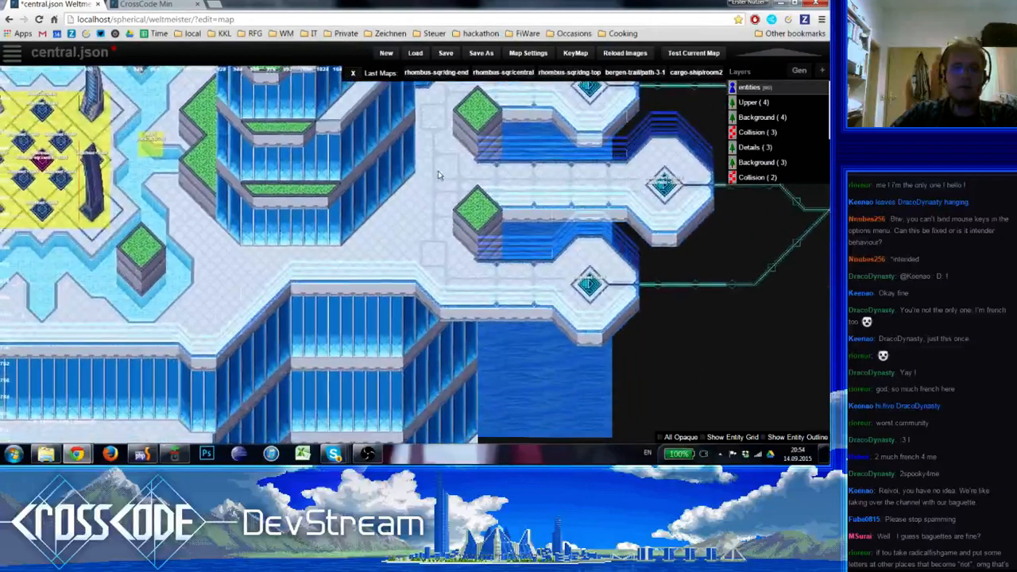
scroll(451, 253, up, 1)
key(4)
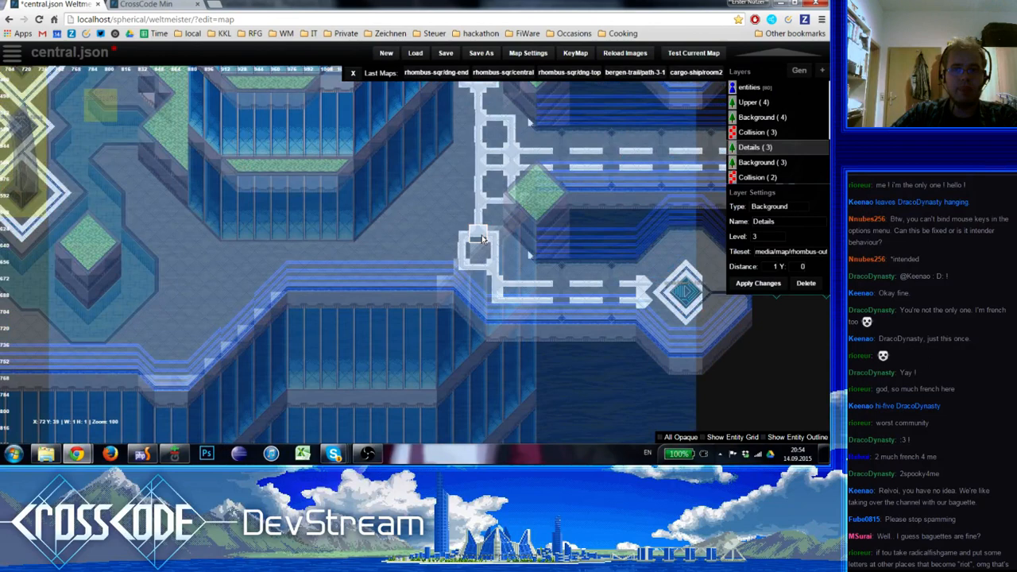
click(480, 204)
right_click(495, 205)
drag(461, 204, 422, 204)
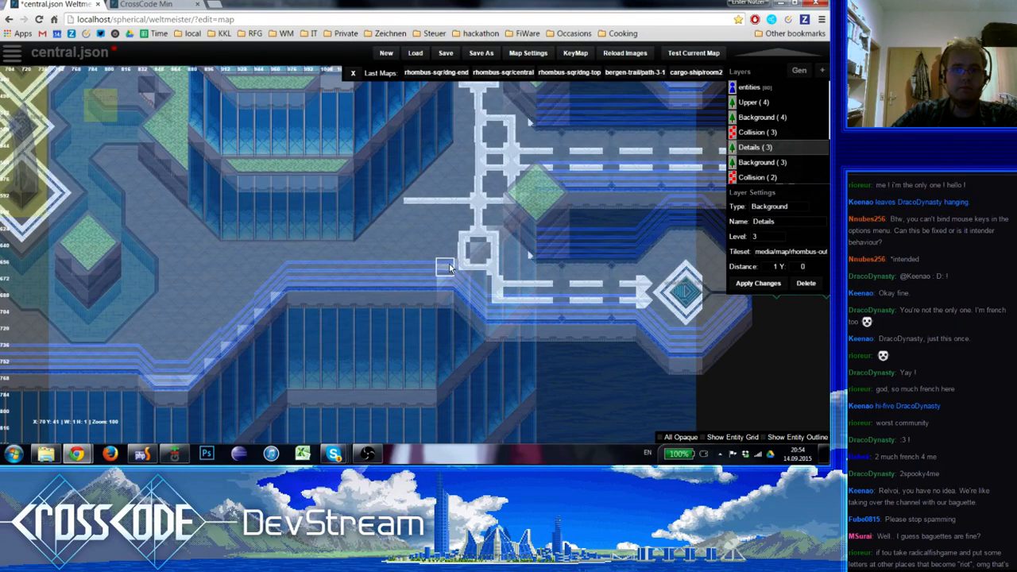
Turn the new stripe's west end south with a corner and vertical pieces, and join it to the southern loop along the walkway edge
key(space)
click(60, 191)
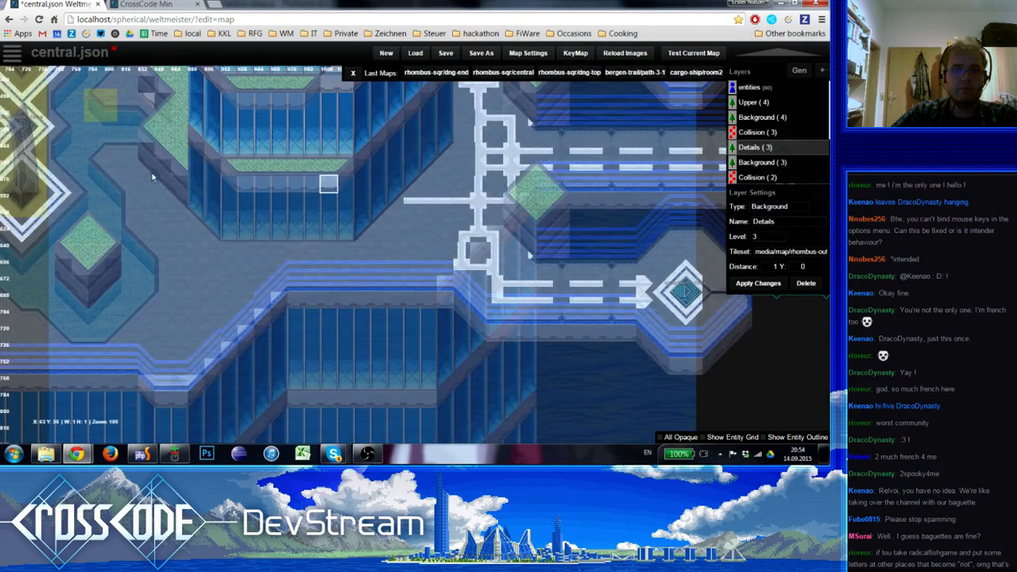
key(space)
click(36, 160)
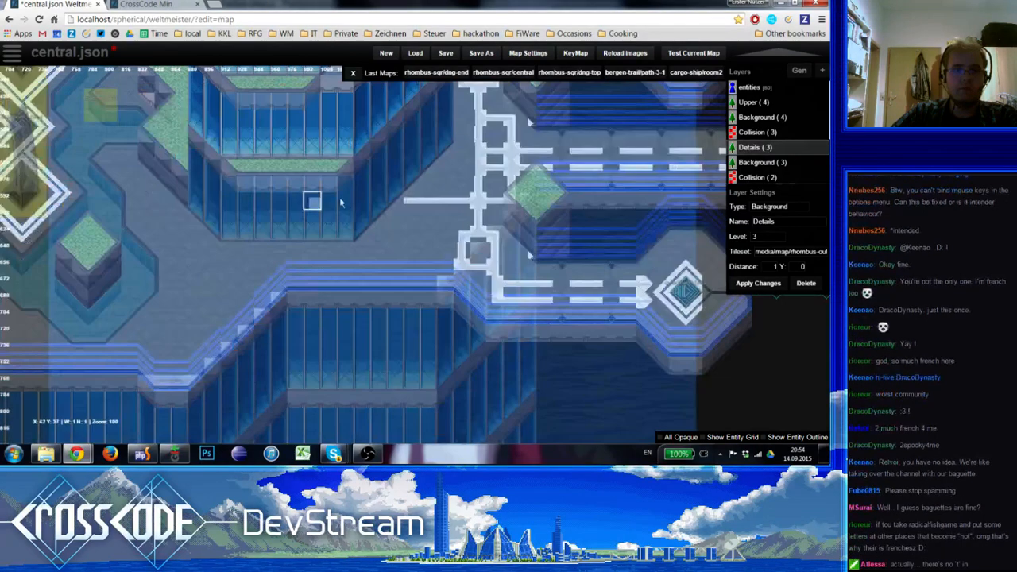
key(space)
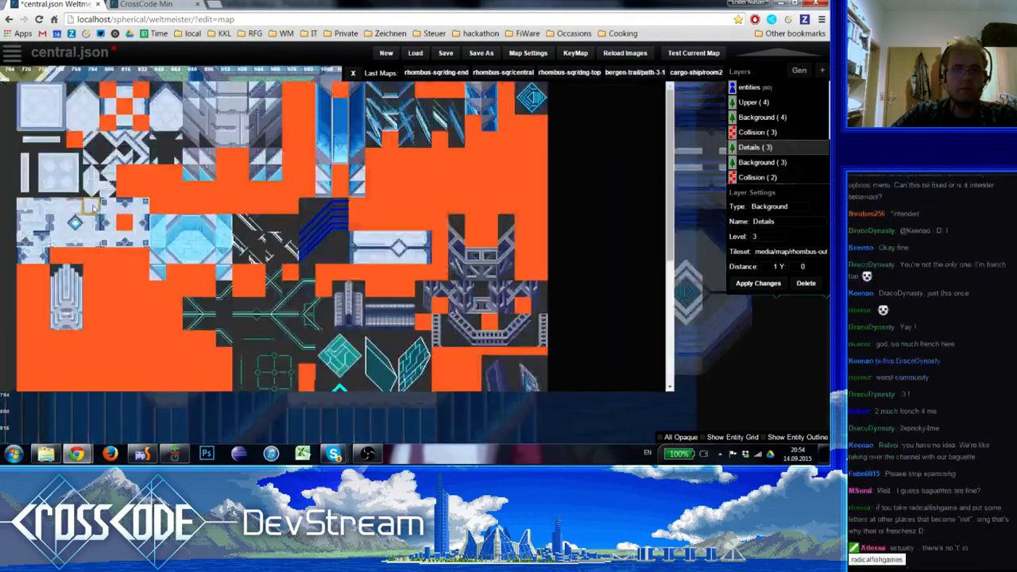
click(32, 173)
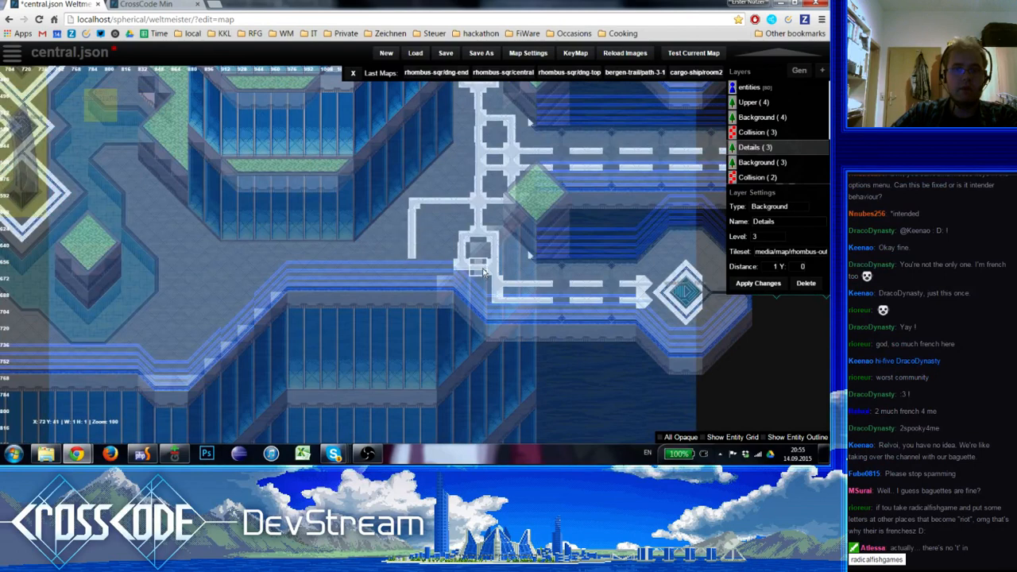
drag(444, 267, 417, 268)
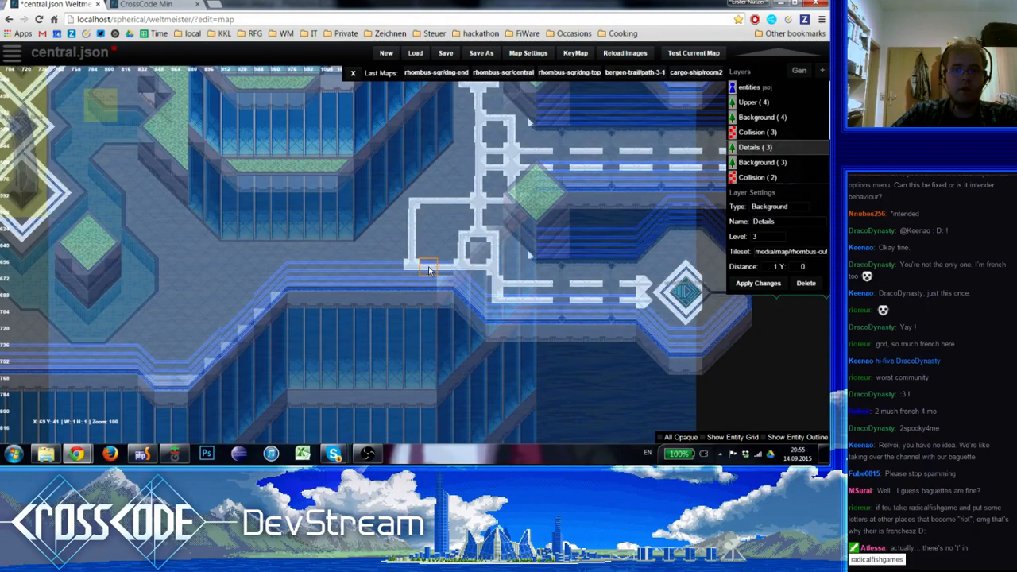
Extend the horizontal edge stripe west from the new frame's lower corner toward the diagonal stairs
drag(396, 269, 328, 267)
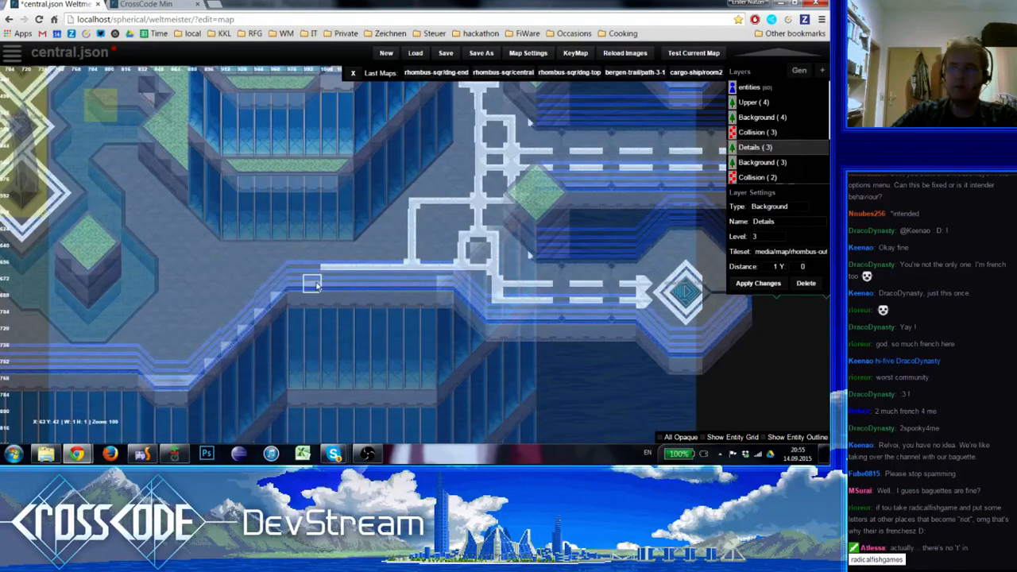
mouse_move(301, 320)
right_down()
mouse_move(380, 314)
mouse_move(369, 322)
right_up()
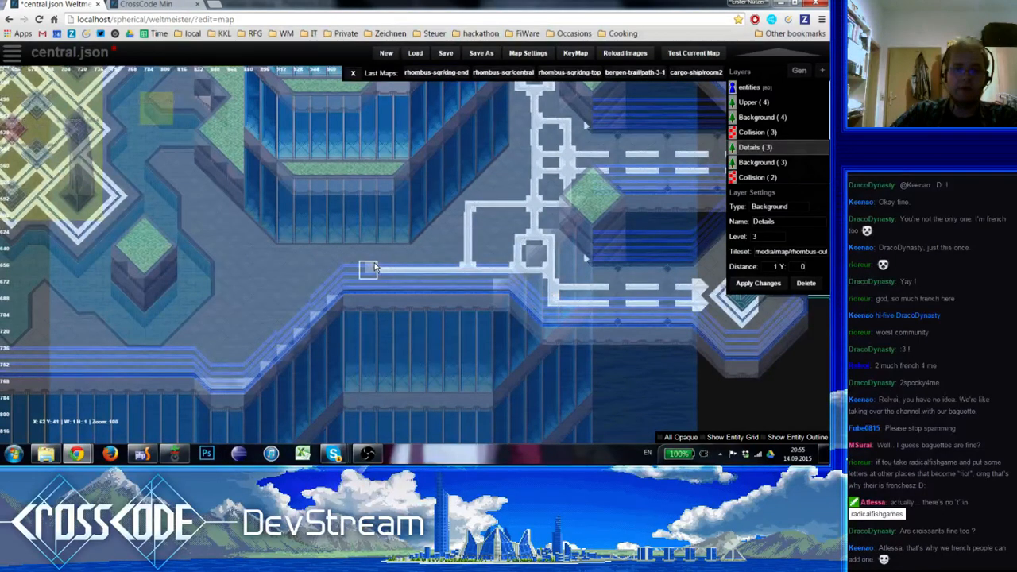
mouse_move(422, 235)
right_down()
mouse_move(310, 353)
mouse_move(283, 228)
mouse_move(400, 228)
right_up()
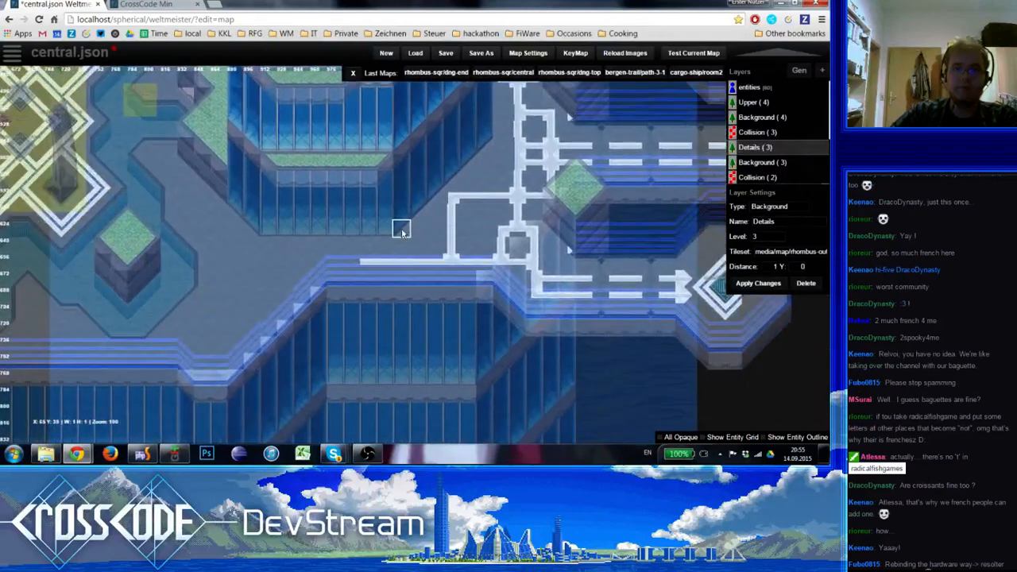
Build a small square loop inside the northwest corner of the large stripe frame west of the vertical stripe
right_drag(462, 212, 397, 258)
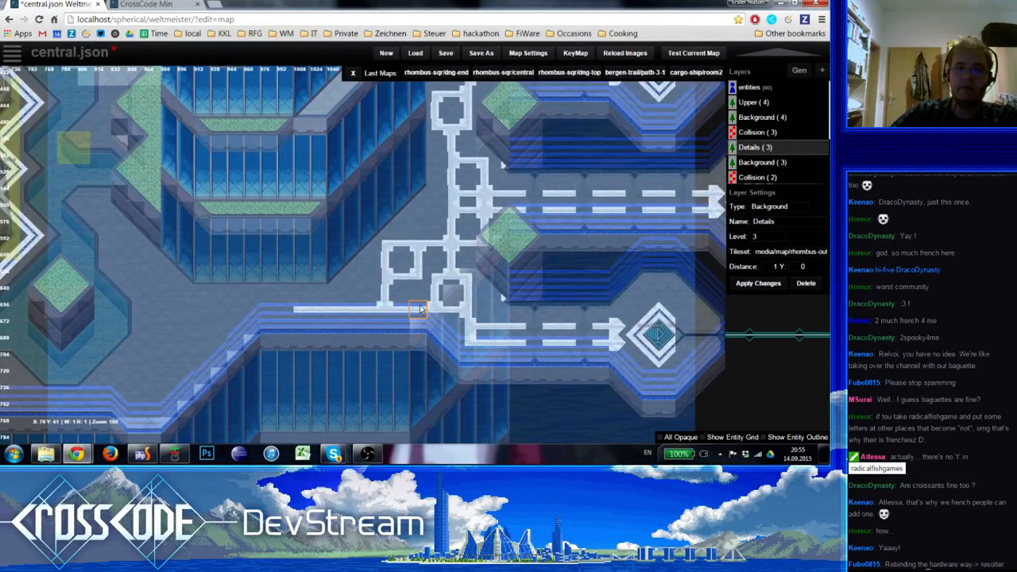
shift+drag(388, 248, 387, 247)
shift+click(386, 247)
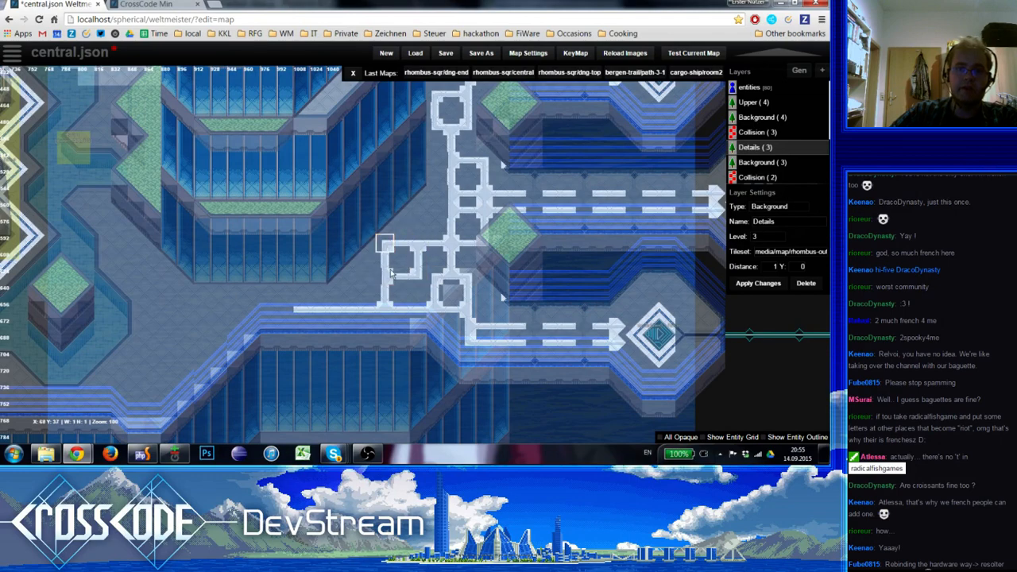
Lengthen the edge stripe two more tiles west to the bend of the walkway
shift+click(302, 310)
click(285, 311)
click(269, 311)
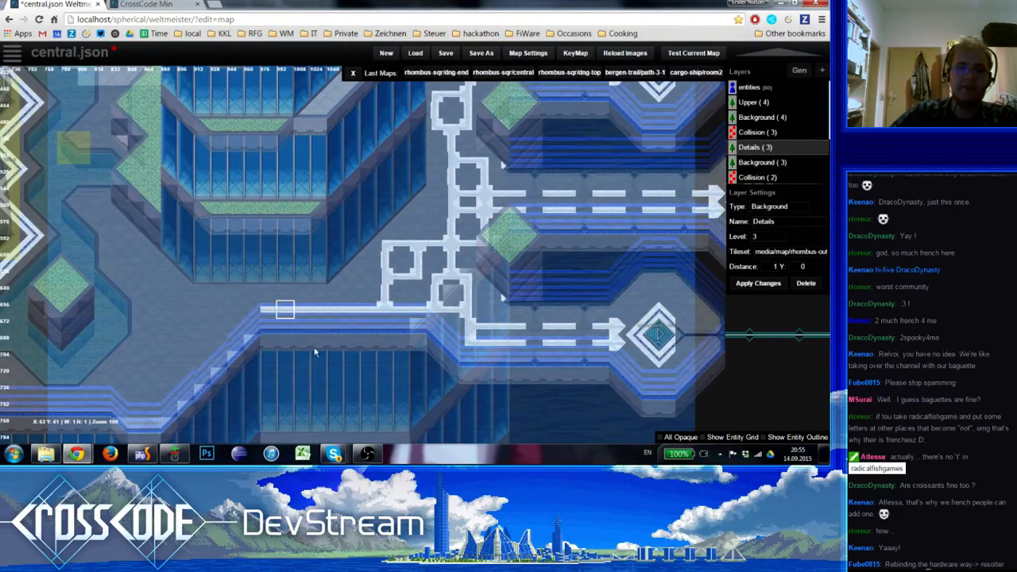
Copy the diamond edge ornament from the southern walkway to below the edge stripe's west end on the Background (3) layer
right_drag(315, 352, 362, 288)
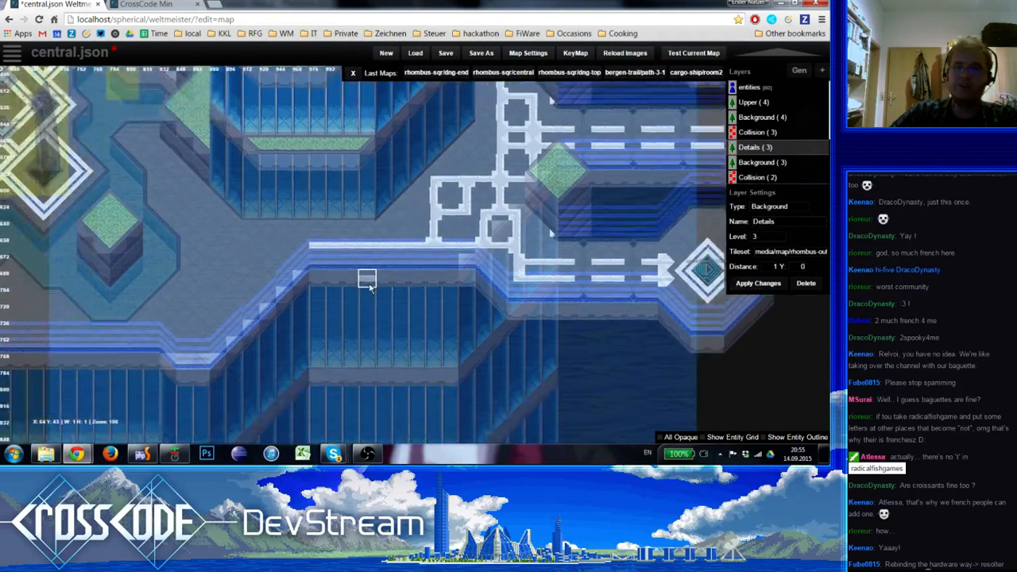
key(Down)
shift+click(587, 294)
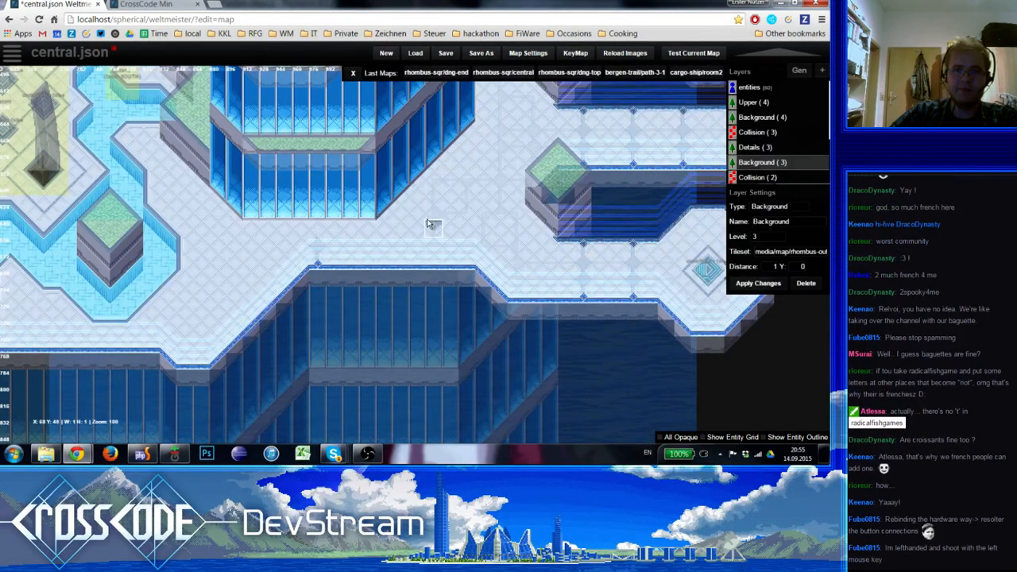
Add an upright stripe stub at the edge stripe's west end and another three tiles east on the Details layer
key(Up)
click(317, 225)
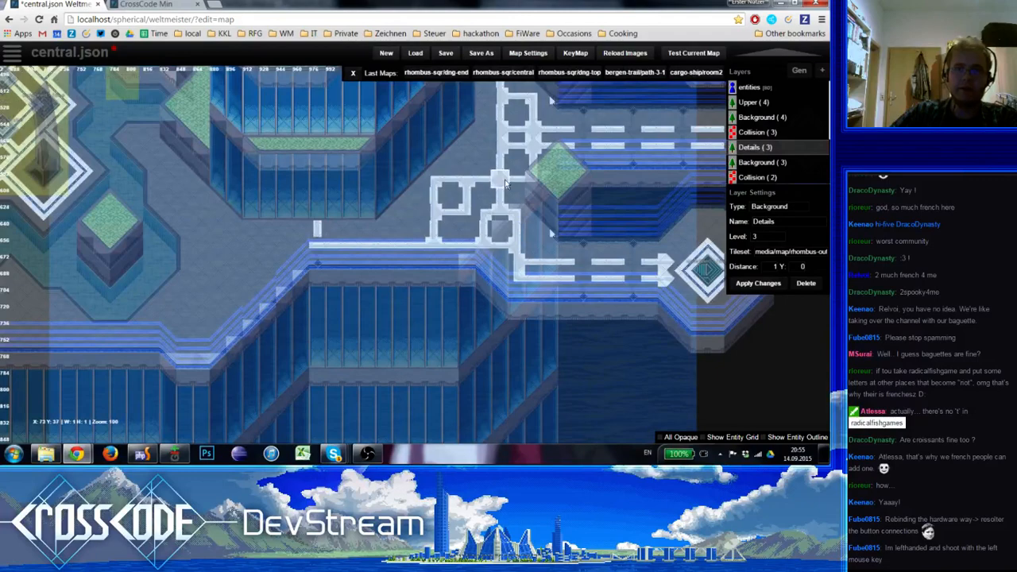
click(367, 246)
click(361, 232)
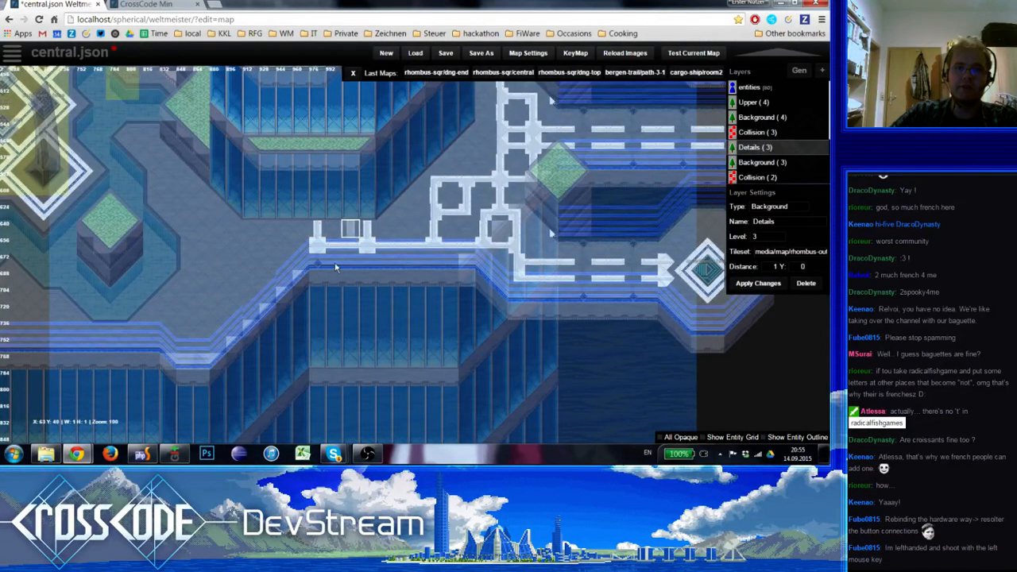
Place a diamond edge ornament below the edge stripe's eastern stub on Background (3) and extend the stripe west to a new upright crossing on Details
key(Down)
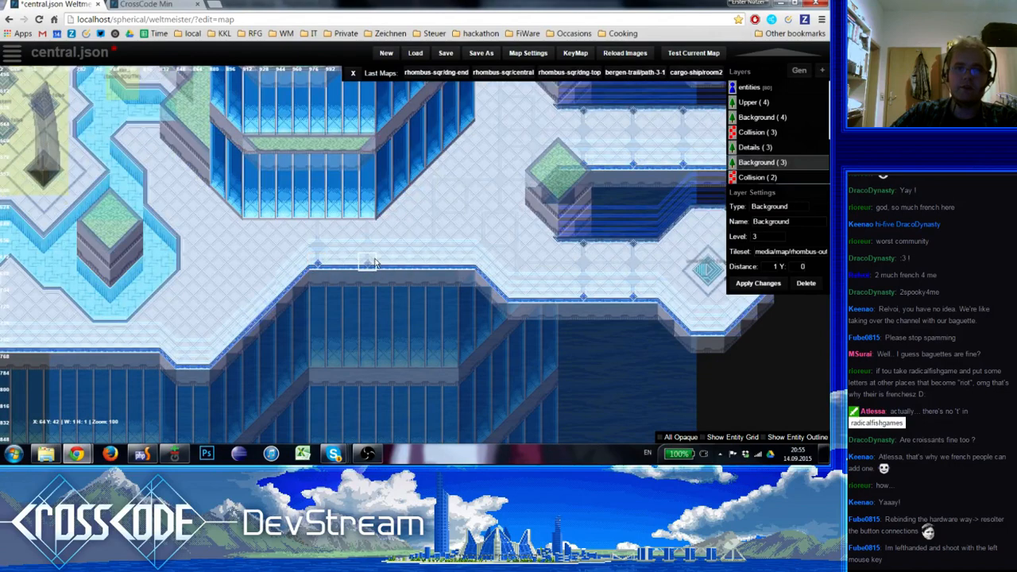
key(1)
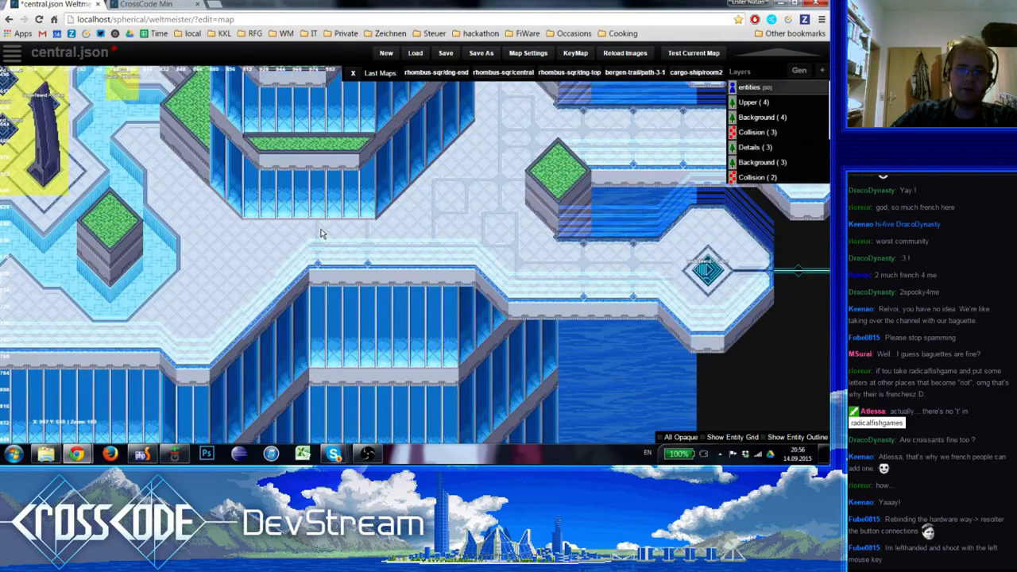
key(5)
drag(252, 236, 253, 246)
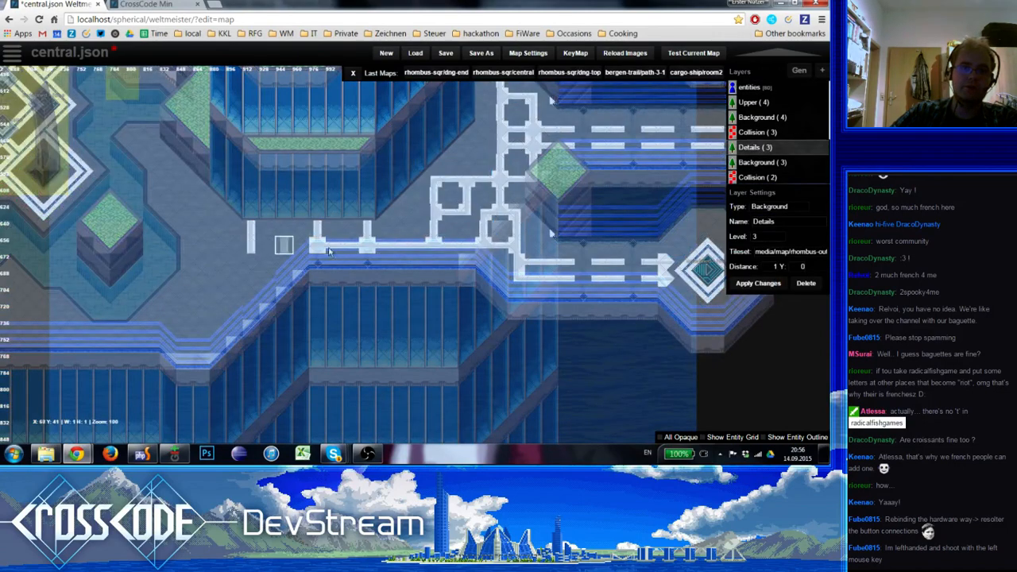
click(248, 250)
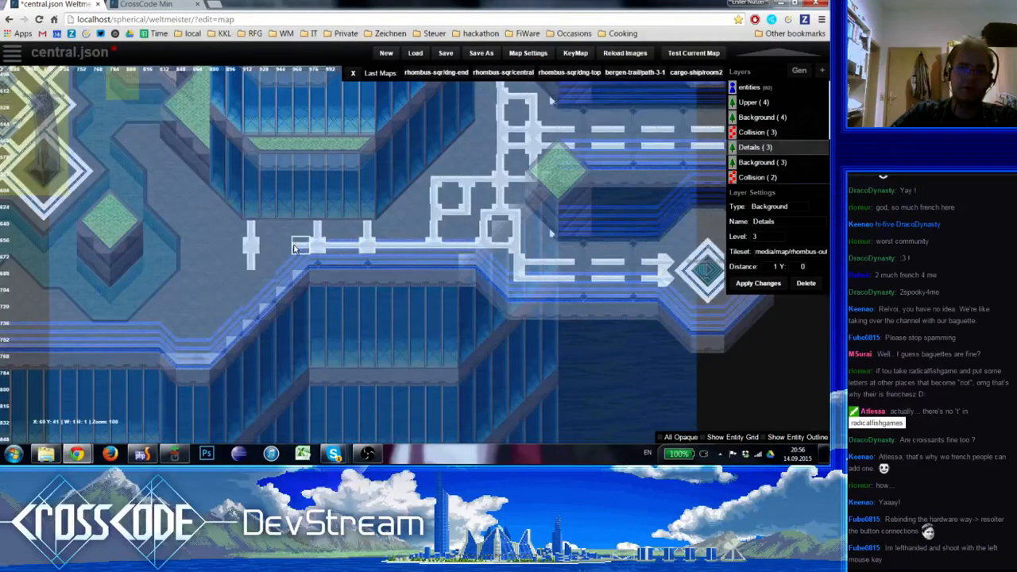
drag(294, 250, 269, 248)
right_drag(298, 293, 329, 256)
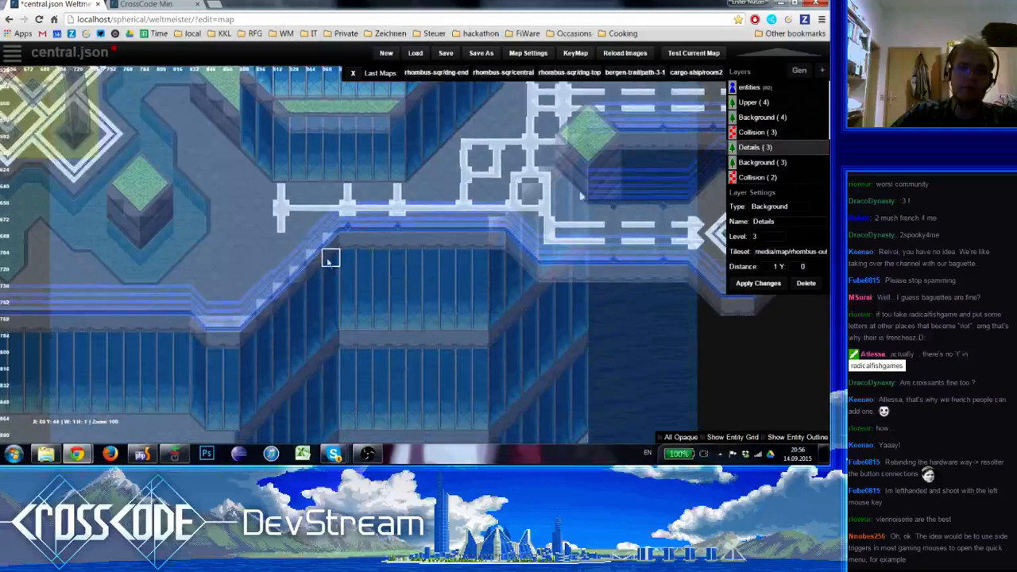
Lengthen the edge stripe three more tiles west to a new junction with a short end piece on its west side
shift+click(287, 227)
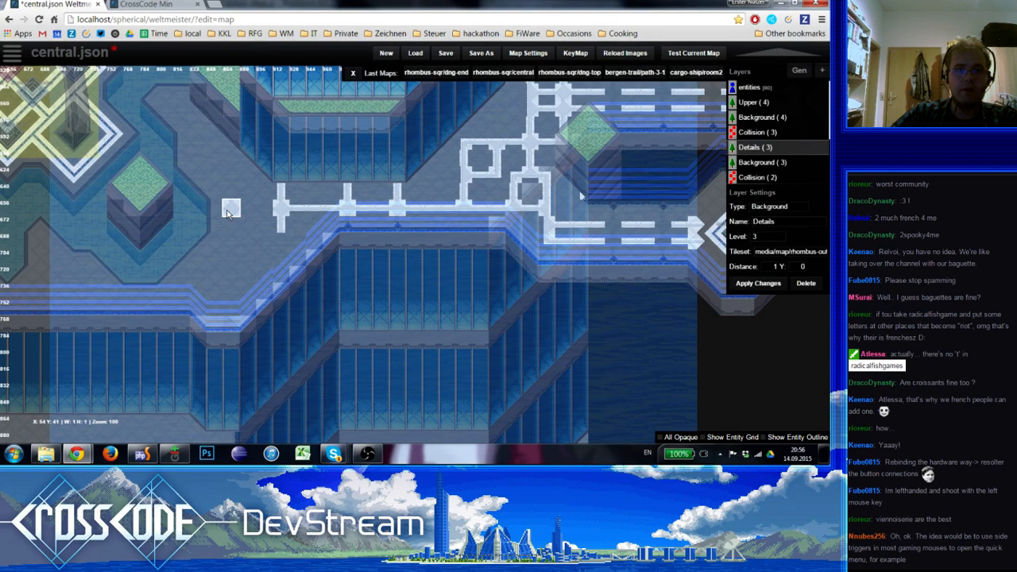
right_drag(229, 213, 352, 300)
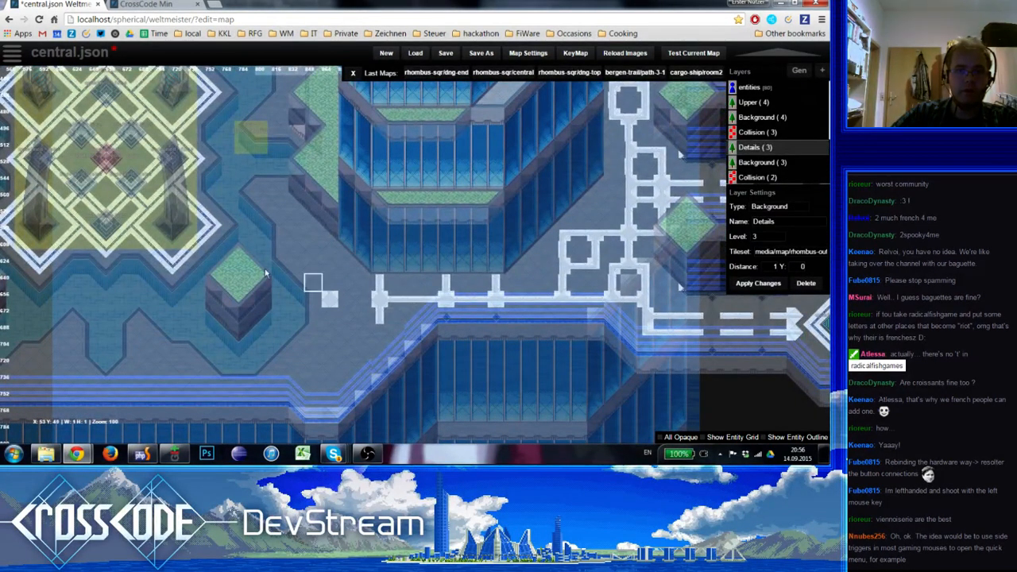
key(space)
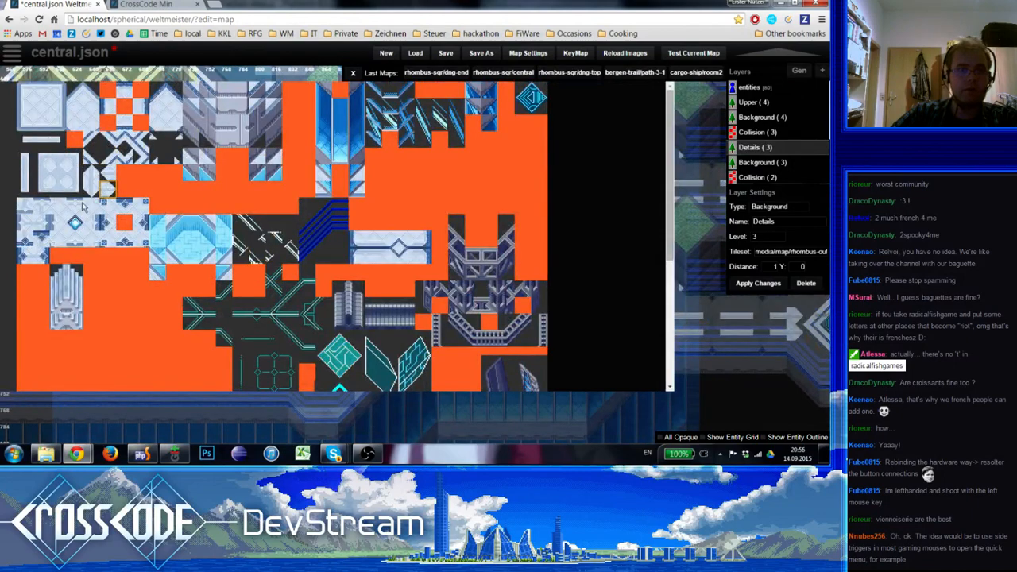
click(41, 222)
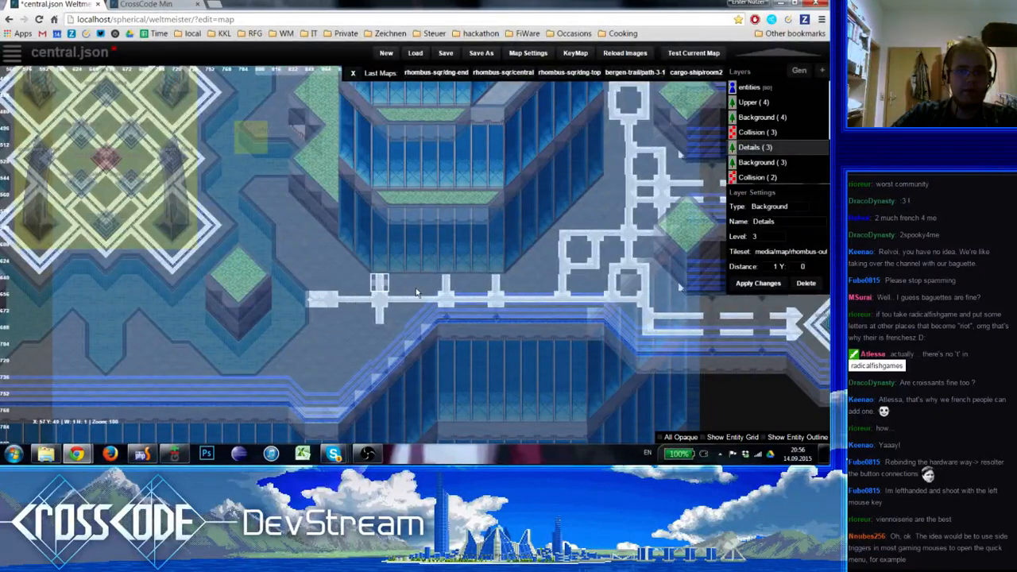
Run a branch from the western junction three tiles north and three tiles west, ending in a cap beside the green block
drag(330, 284, 330, 266)
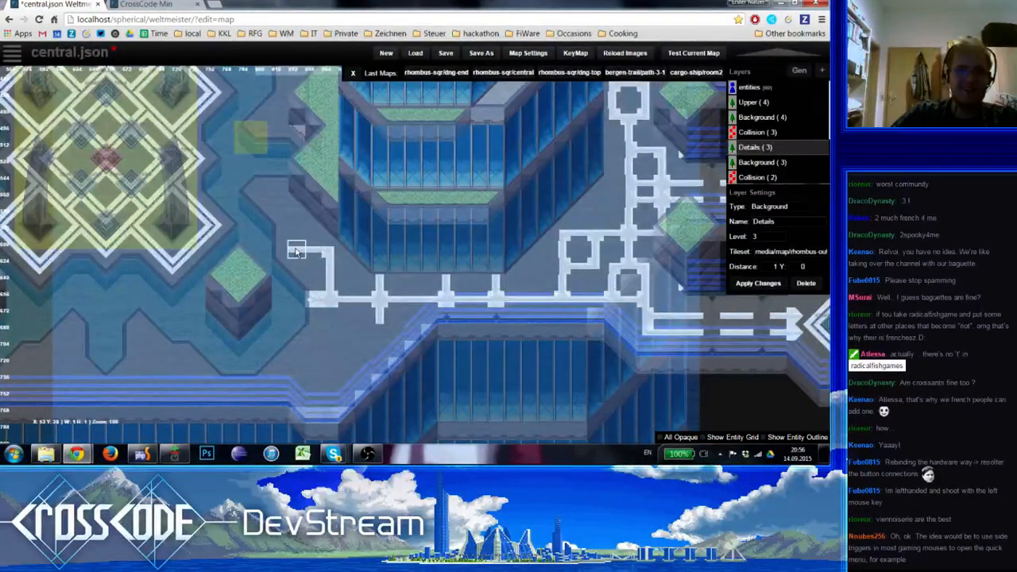
key(space)
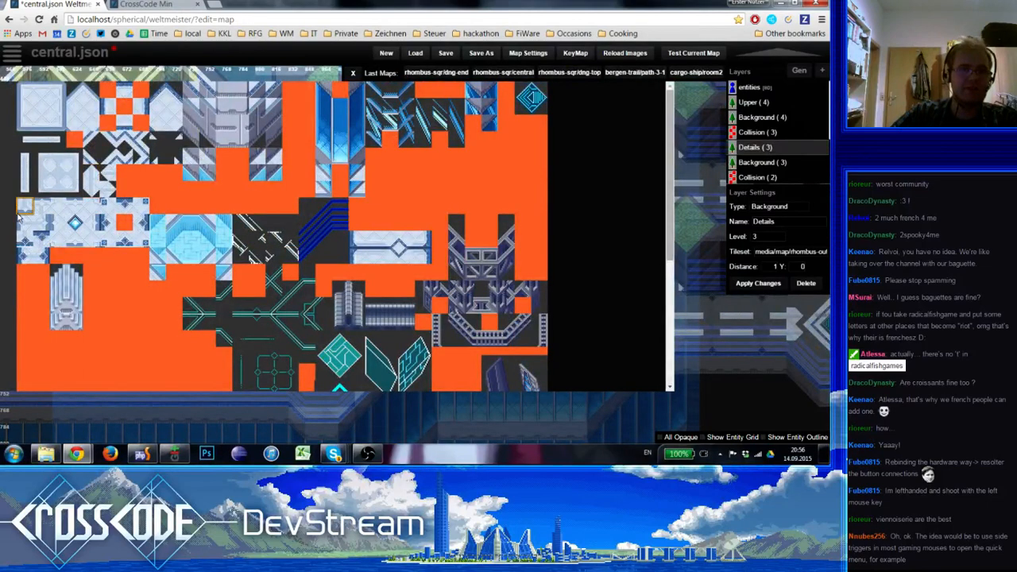
click(24, 220)
click(279, 250)
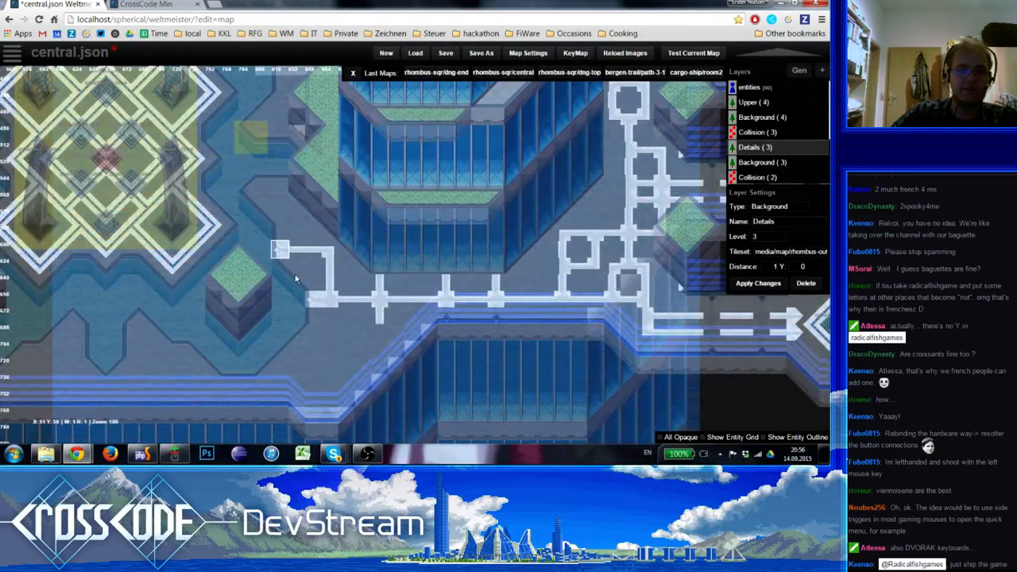
key(0)
right_drag(337, 360, 291, 273)
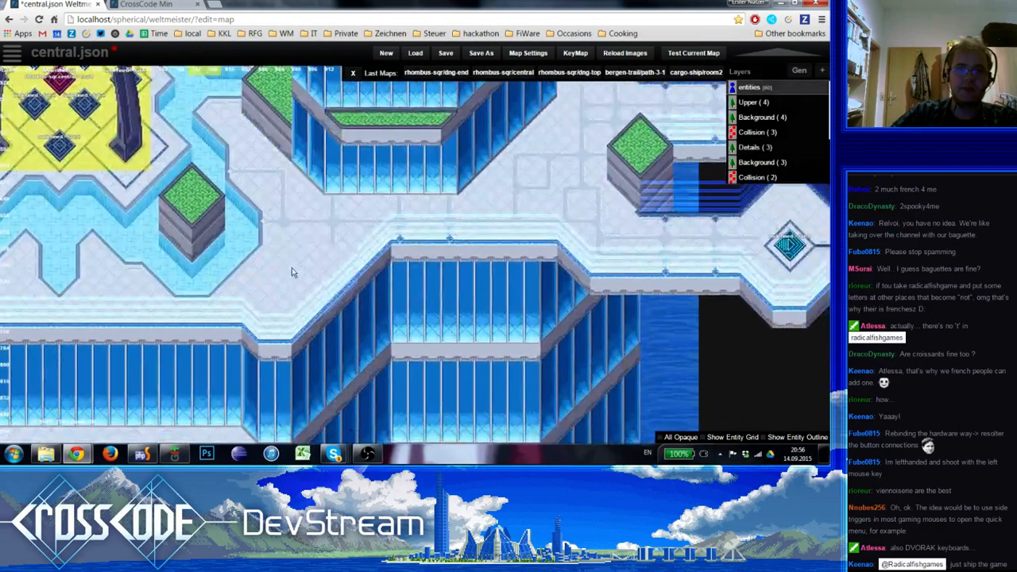
Build a square stripe loop below the edge stripe between its two westernmost crossings
key(4)
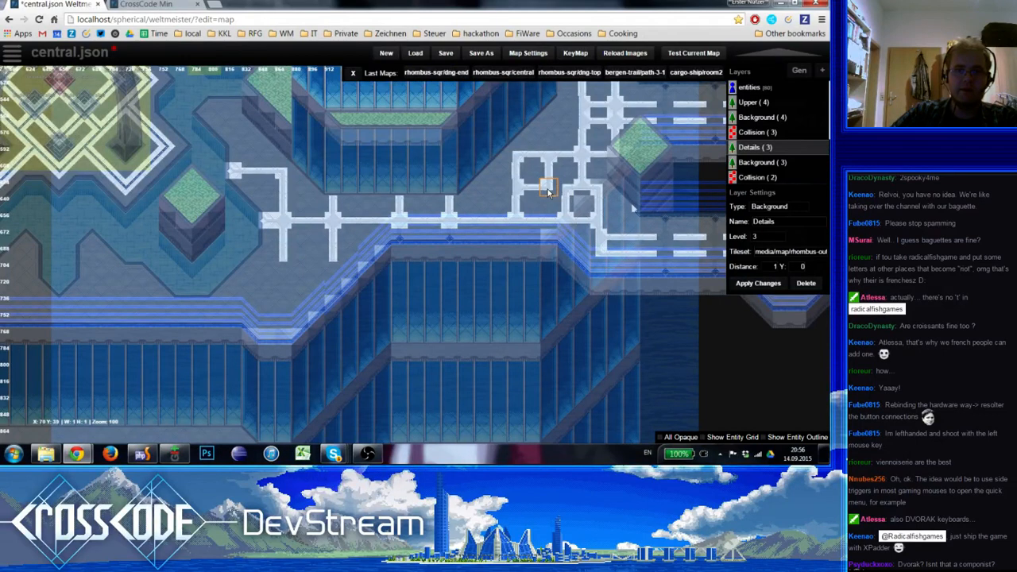
click(318, 258)
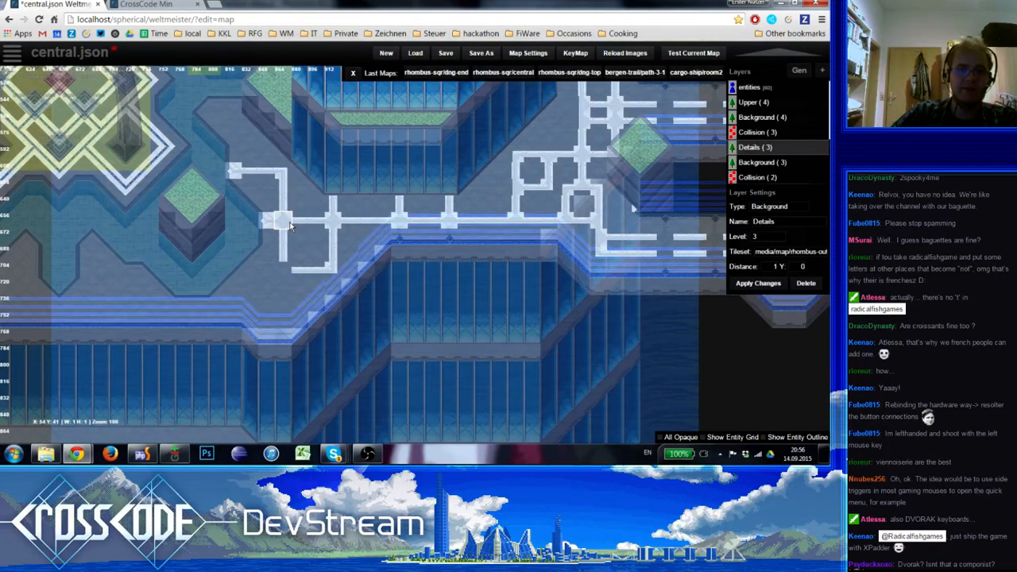
key(space)
click(410, 190)
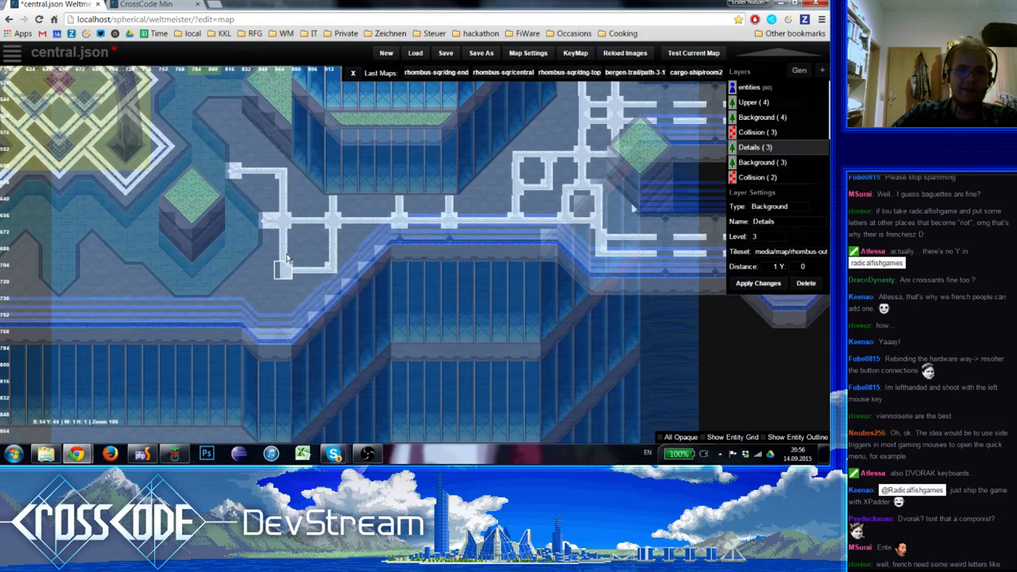
Continue the upright stripe south from the loop's southwest corner to the walkway edge and finish it with a diamond edge ornament
drag(288, 258, 287, 323)
key(space)
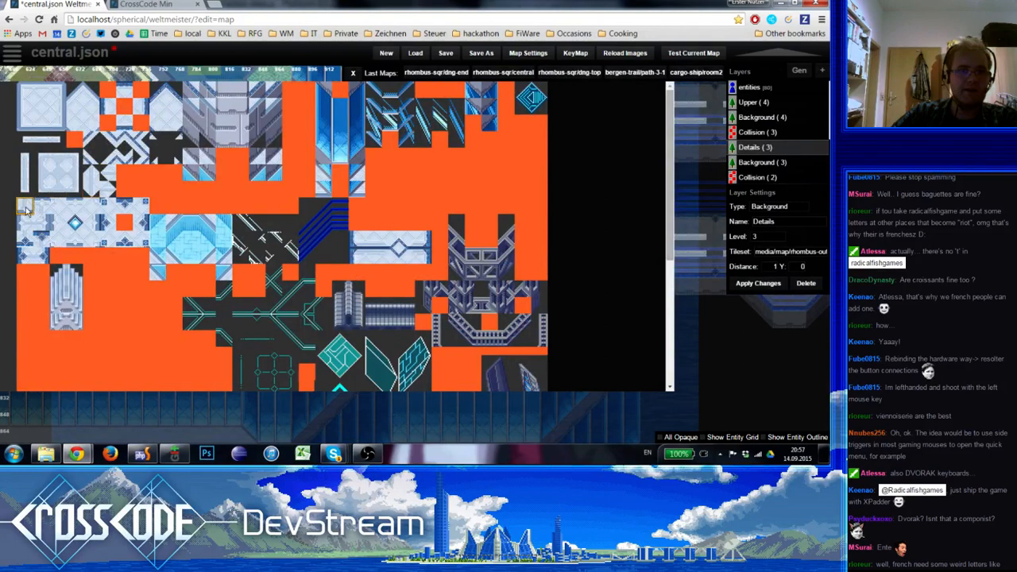
click(26, 251)
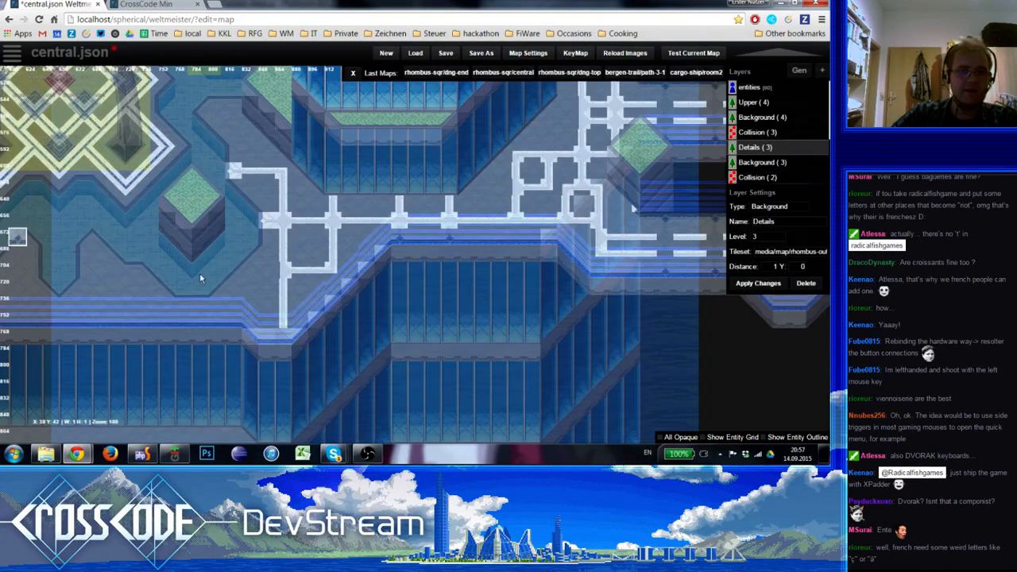
key(e)
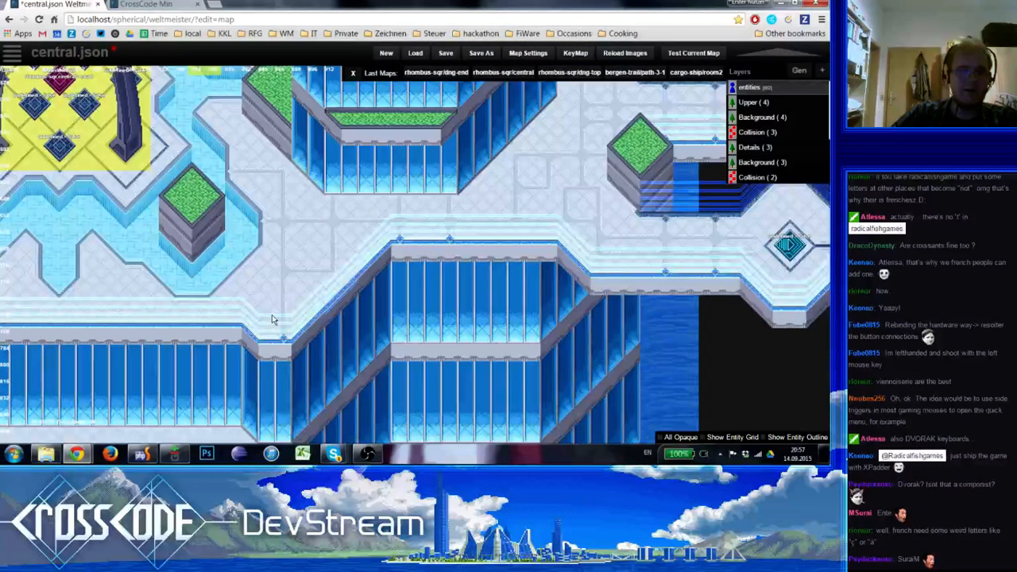
scroll(272, 316, down, 1)
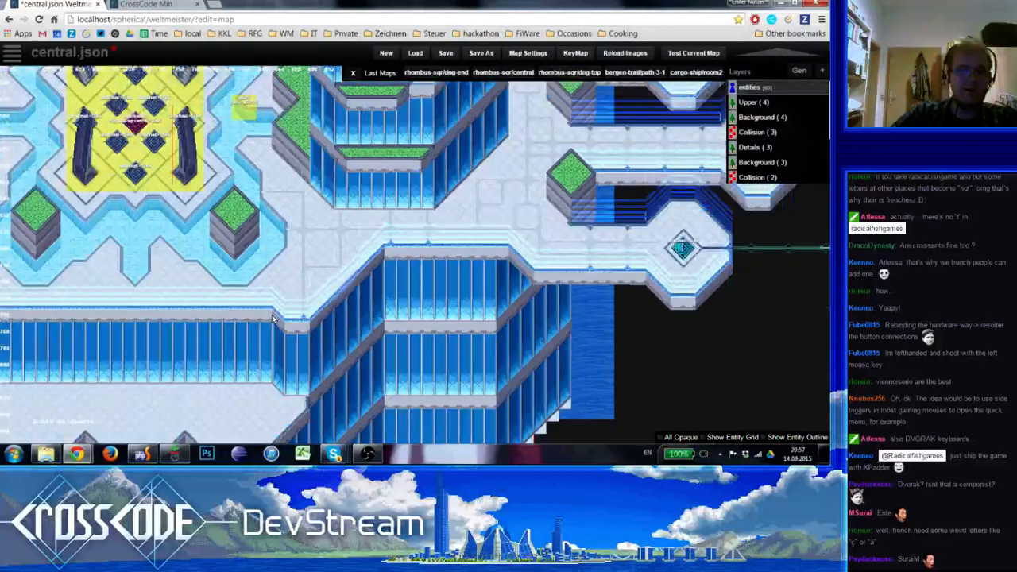
scroll(272, 319, up, 1)
scroll(272, 318, down, 1)
scroll(271, 319, up, 1)
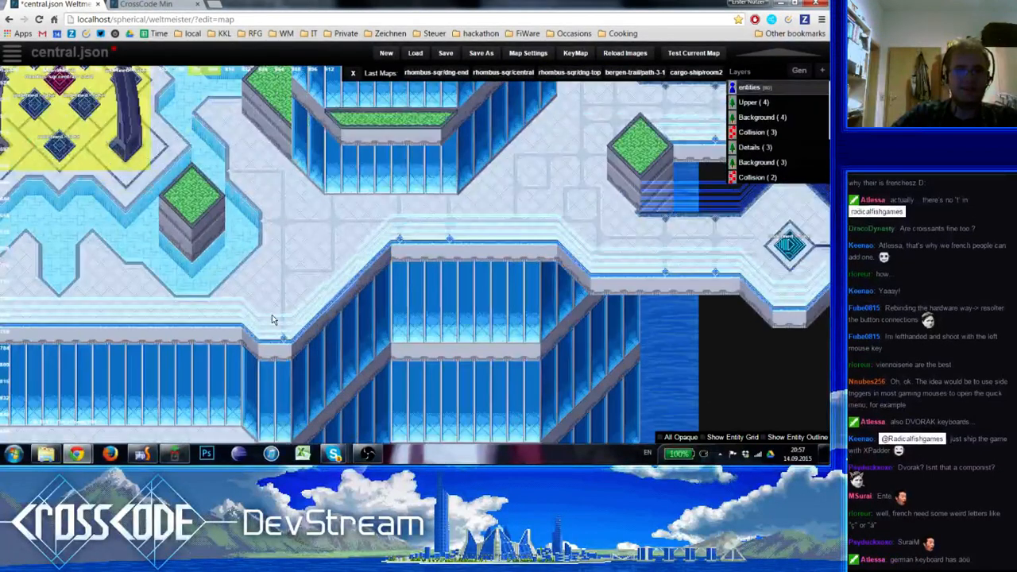
Add a branch west of the upright stripe's south end, turning it down at a corner into a copied diamond ornament end piece
right_drag(237, 328, 286, 299)
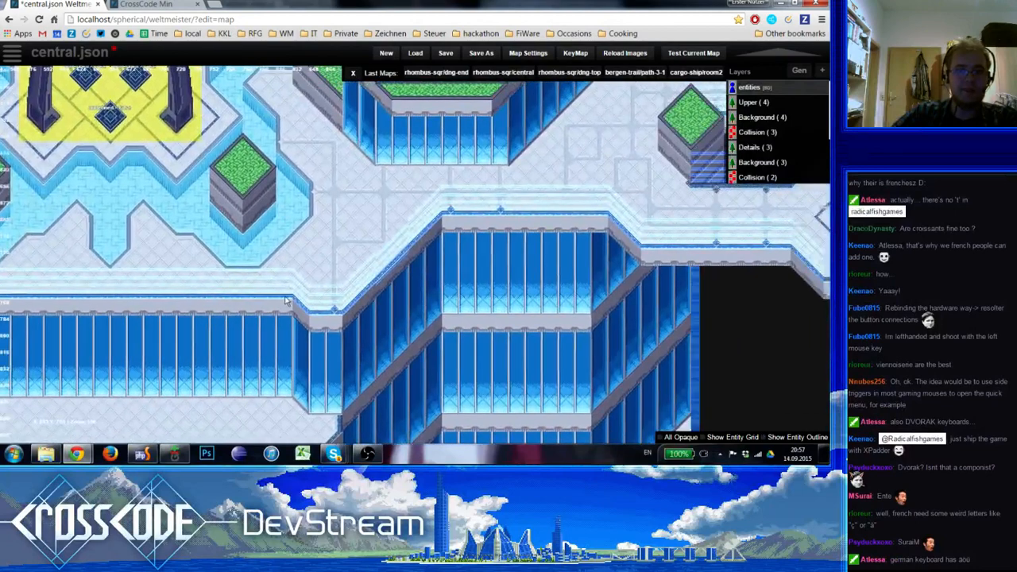
right_drag(286, 300, 256, 301)
key(5)
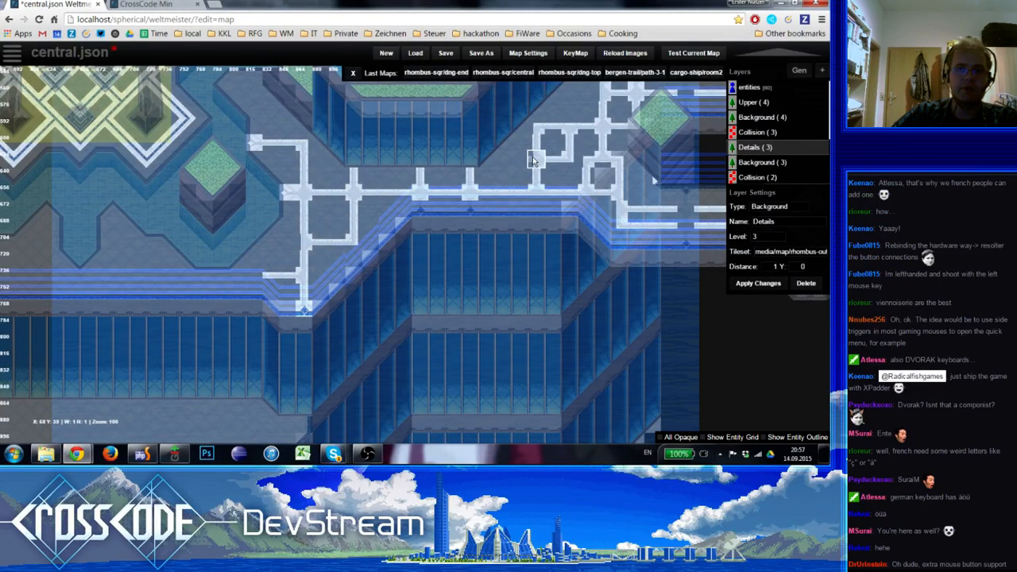
shift+click(537, 128)
click(256, 278)
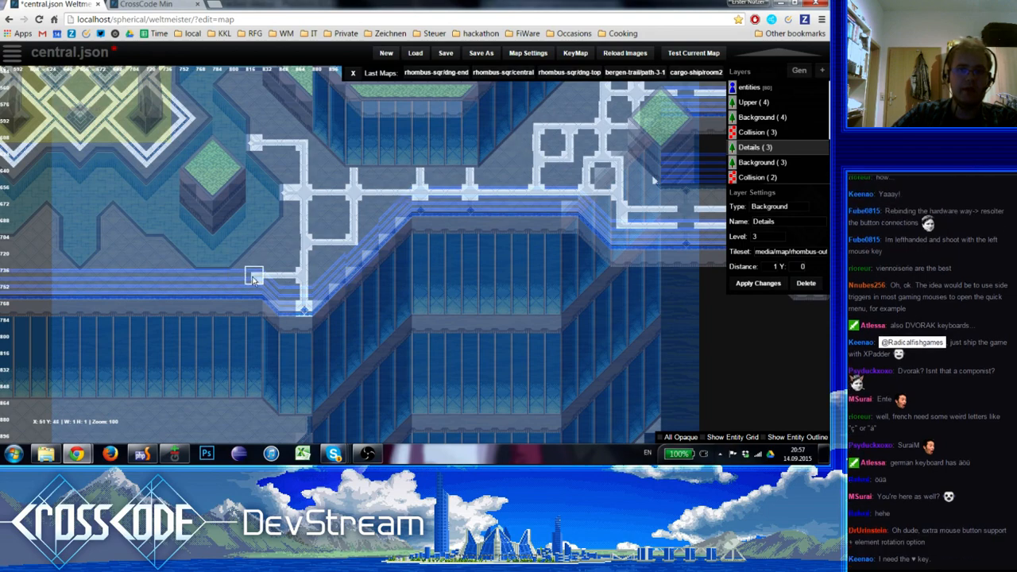
shift+click(304, 309)
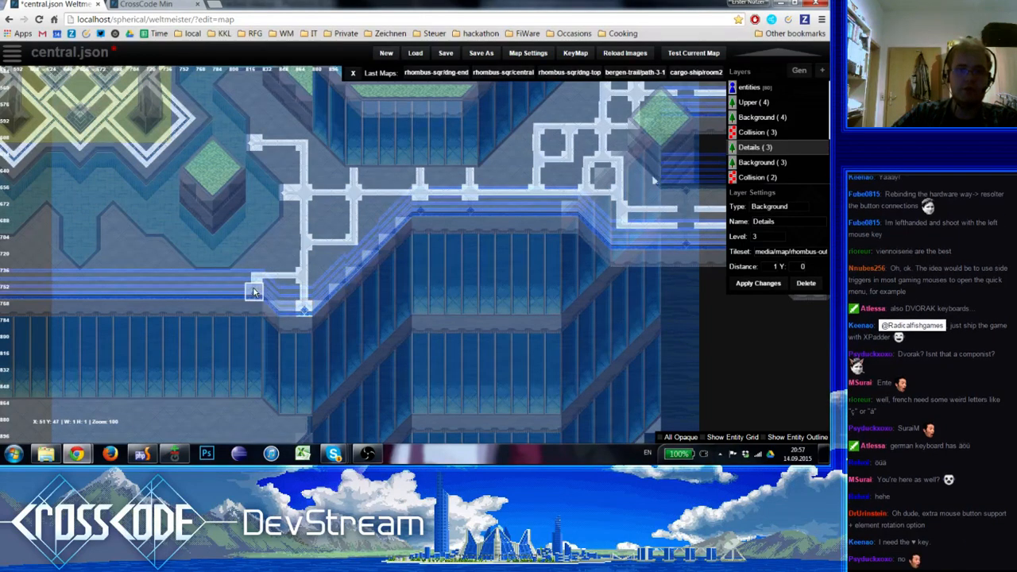
click(254, 293)
key(e)
scroll(245, 331, down, 1)
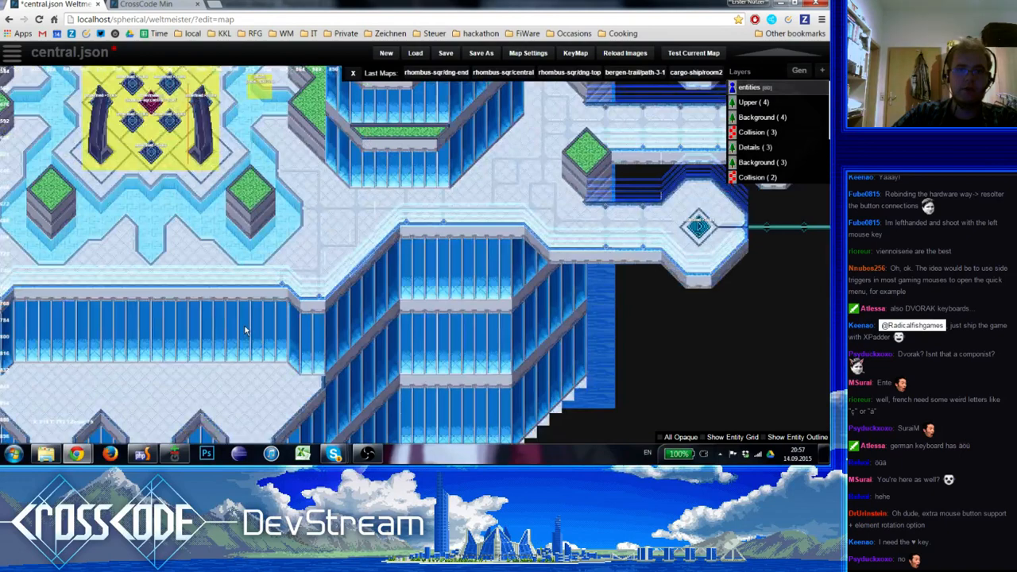
scroll(245, 330, up, 1)
Build a small square stripe loop west of the upright stripe, between the large loop's bottom line and the southern branch
key(5)
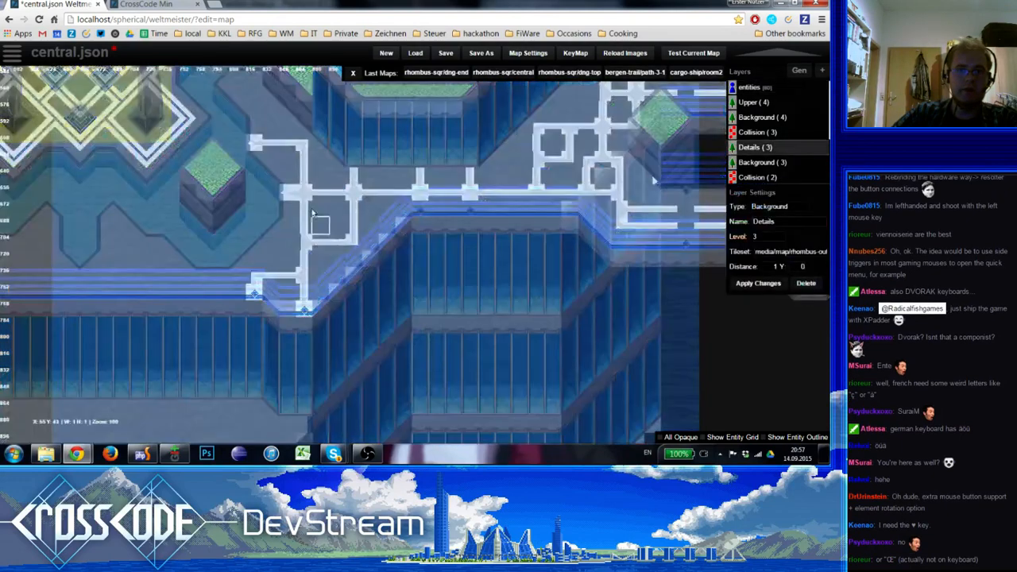
shift+click(304, 198)
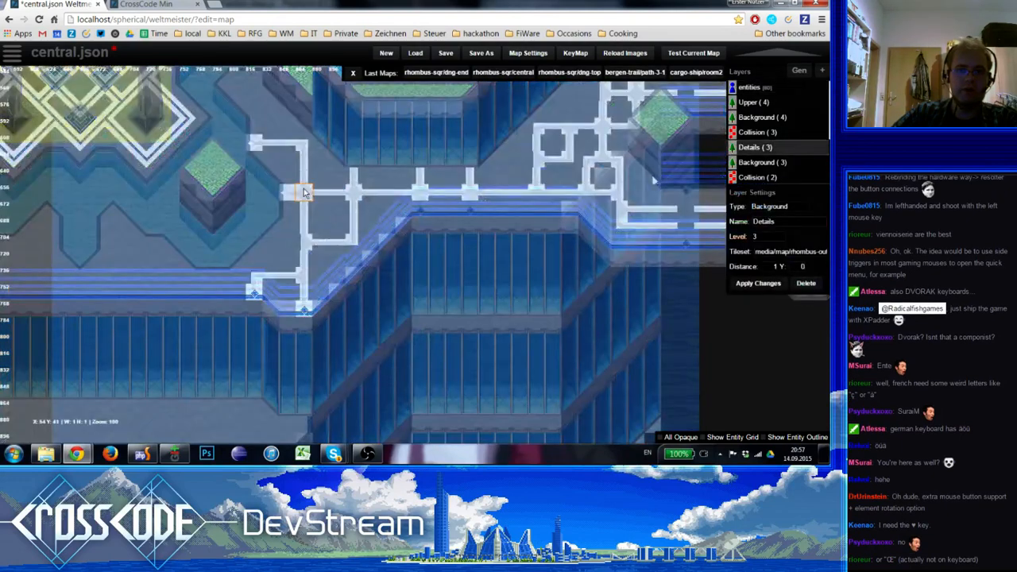
click(286, 242)
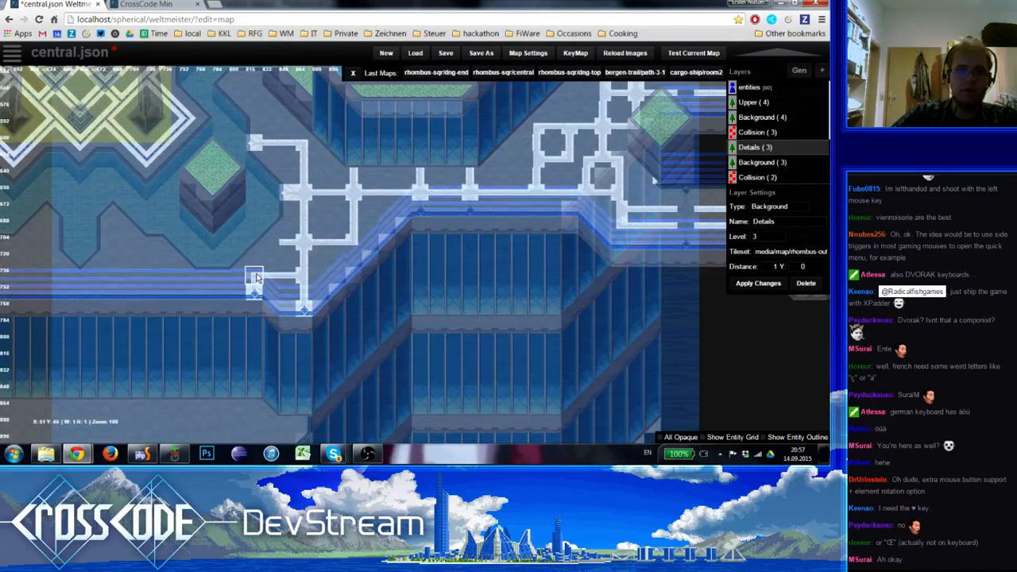
shift+click(255, 276)
click(271, 243)
shift+click(304, 260)
click(272, 259)
shift+click(288, 276)
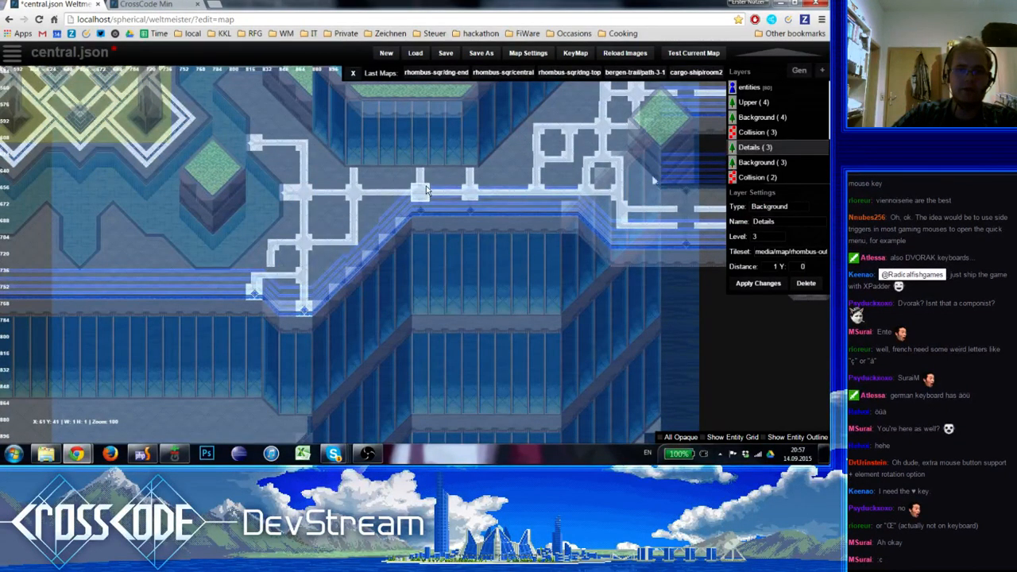
click(276, 275)
Examine the stripe decoration along the southern walkway with all layers fully shown, both up close and from farther out
key(0)
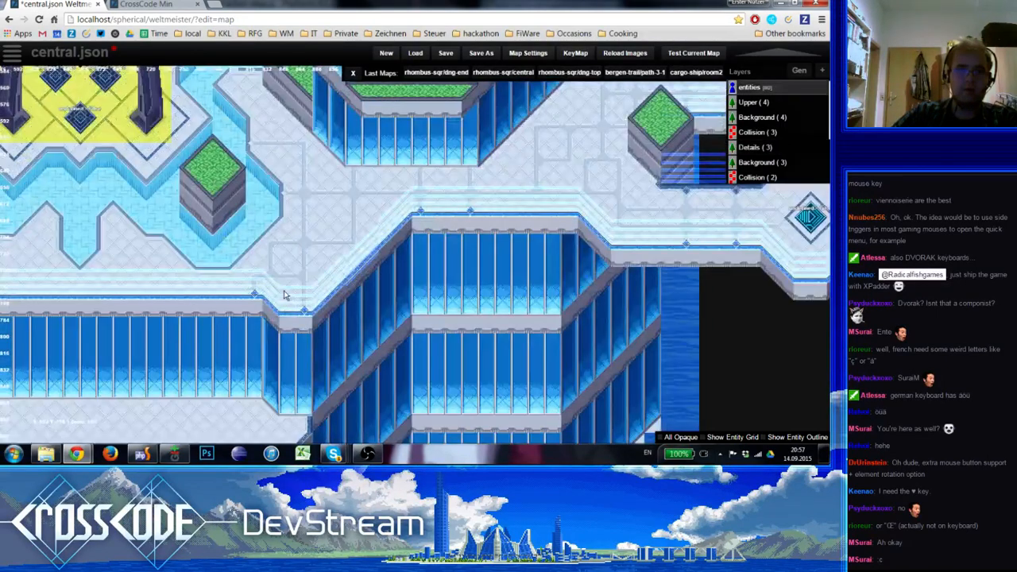
scroll(284, 294, down, 3)
scroll(300, 282, up, 2)
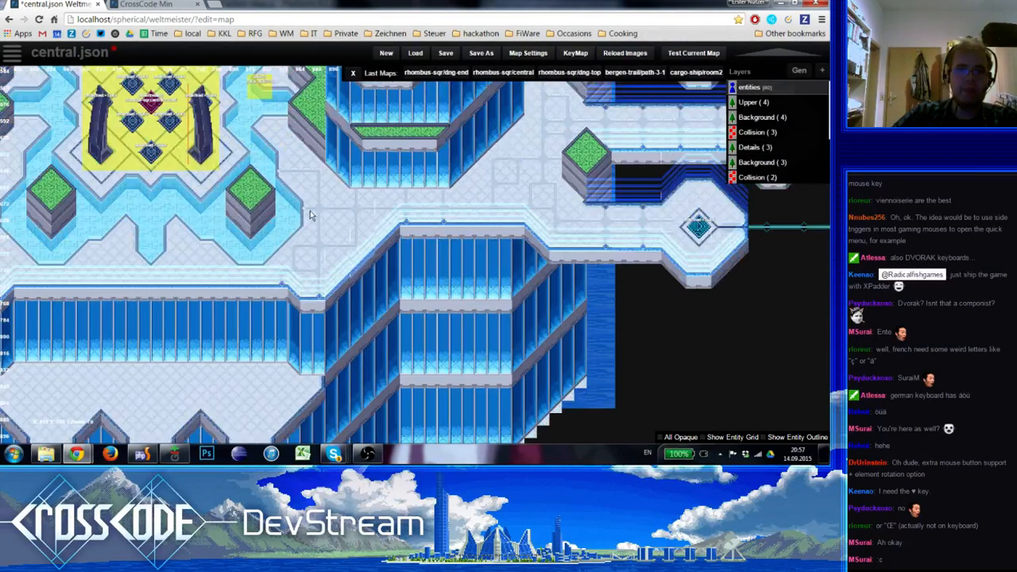
scroll(310, 210, up, 1)
key(4)
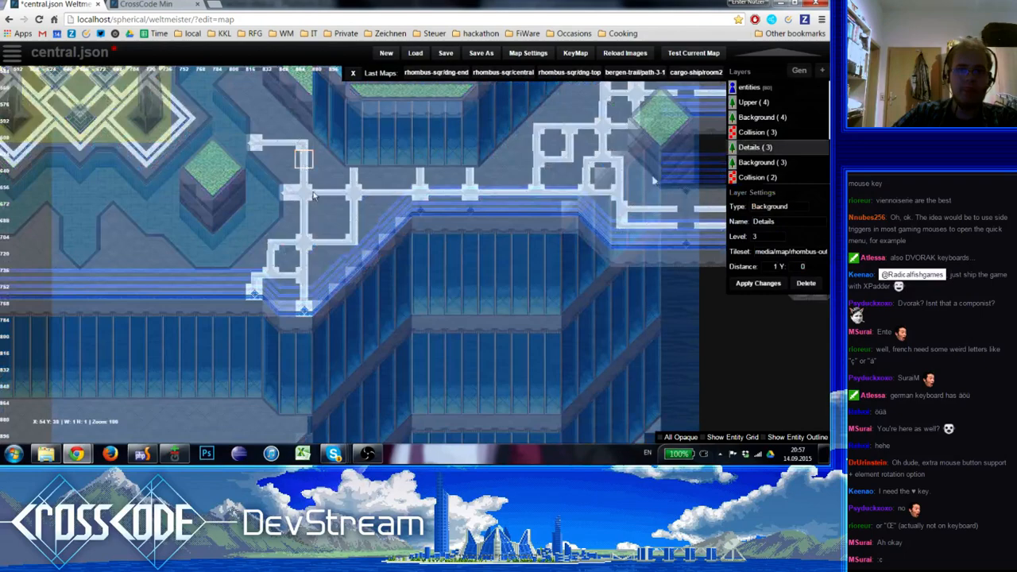
key(0)
scroll(311, 244, down, 2)
scroll(312, 243, up, 2)
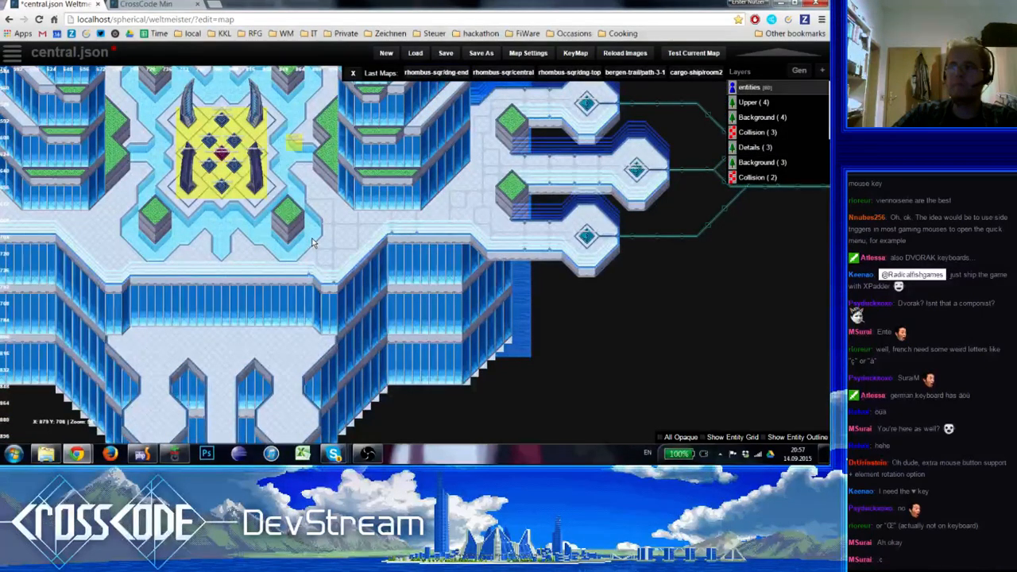
scroll(313, 242, up, 1)
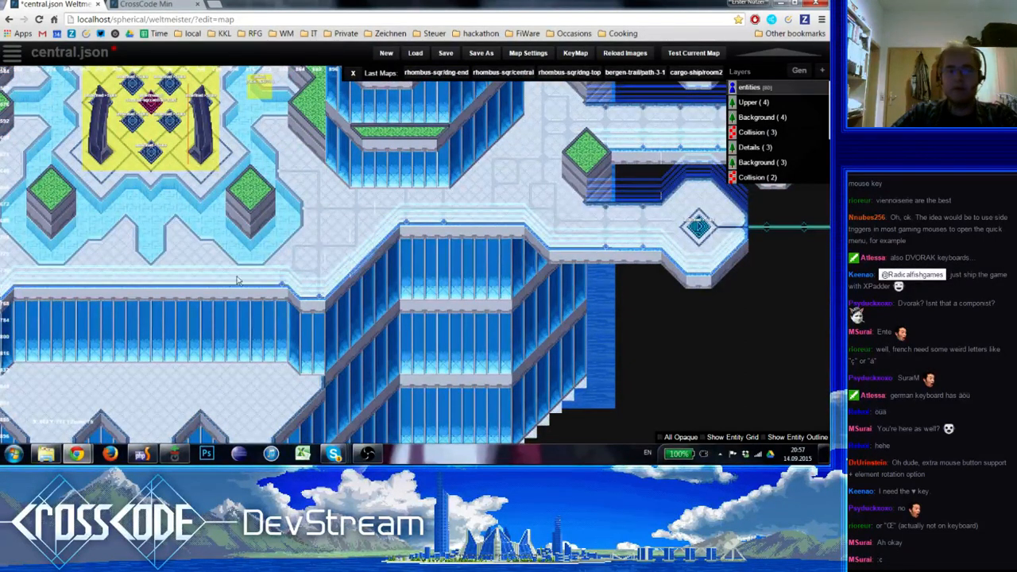
scroll(243, 236, up, 2)
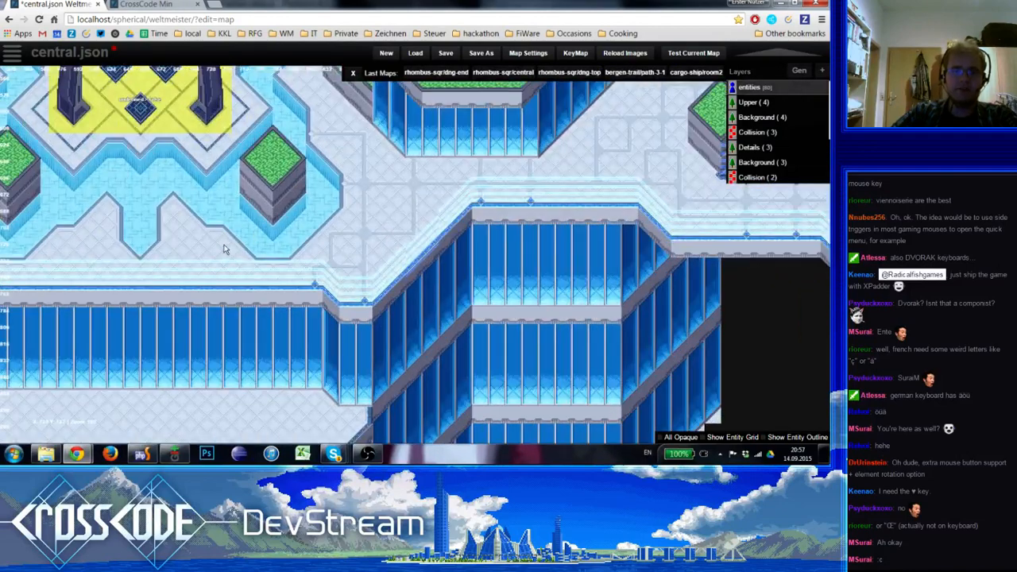
Move the southern branch's diamond end piece one tile west on the Details layer and fill the gap with straight stripe
right_drag(224, 249, 231, 218)
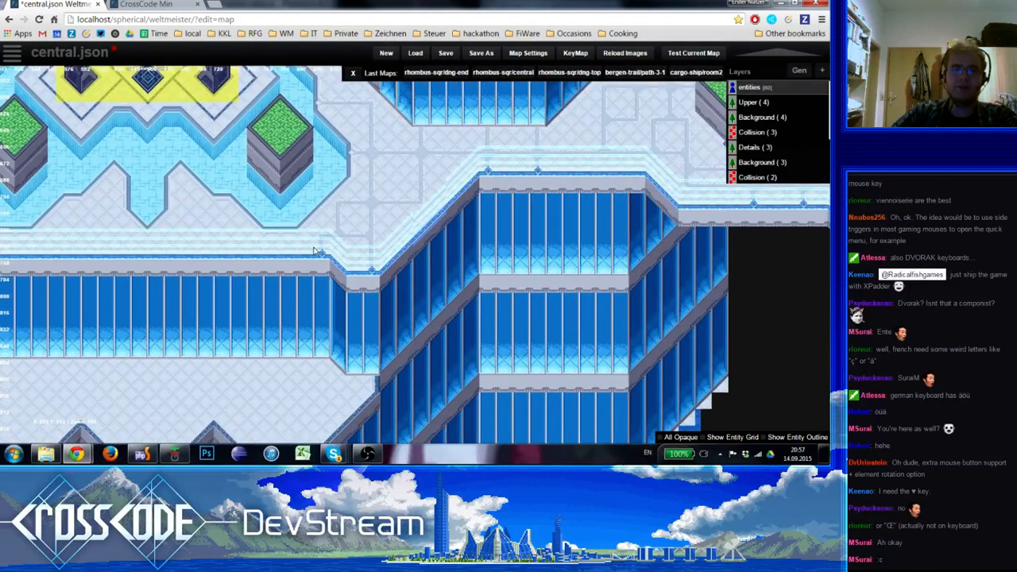
click(744, 147)
shift+drag(323, 251, 321, 236)
click(309, 237)
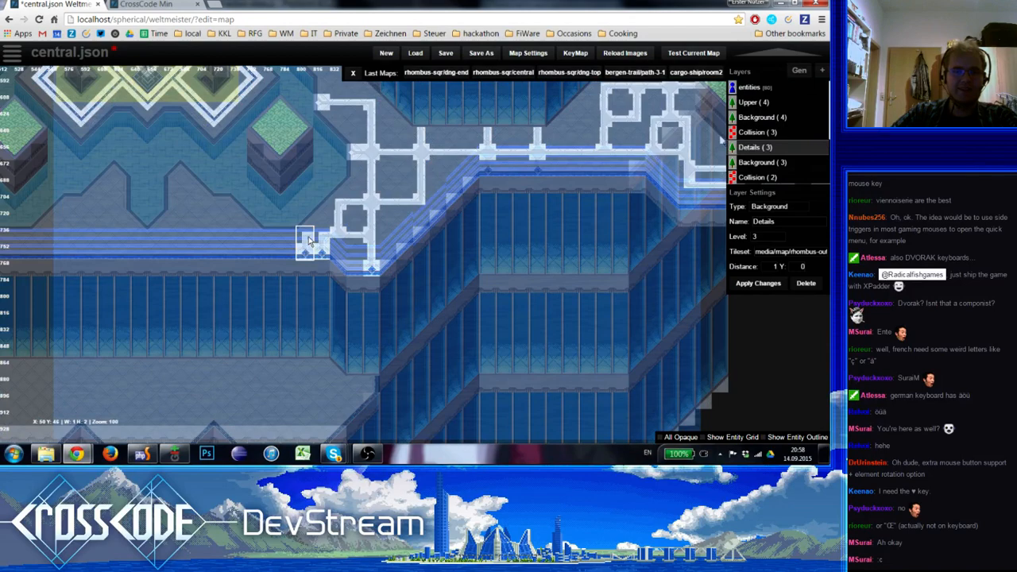
shift+click(306, 204)
shift+click(355, 236)
click(323, 237)
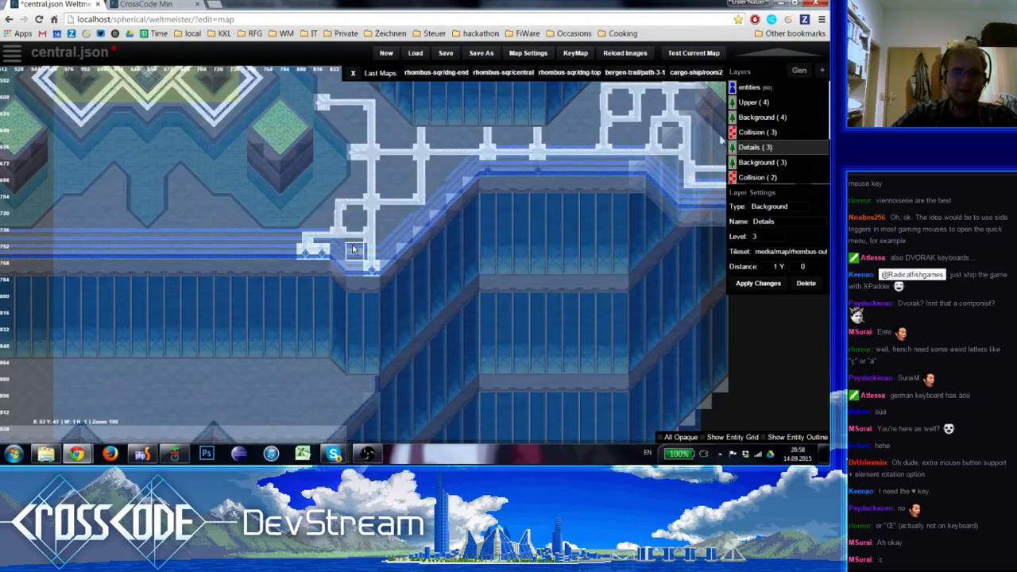
key(0)
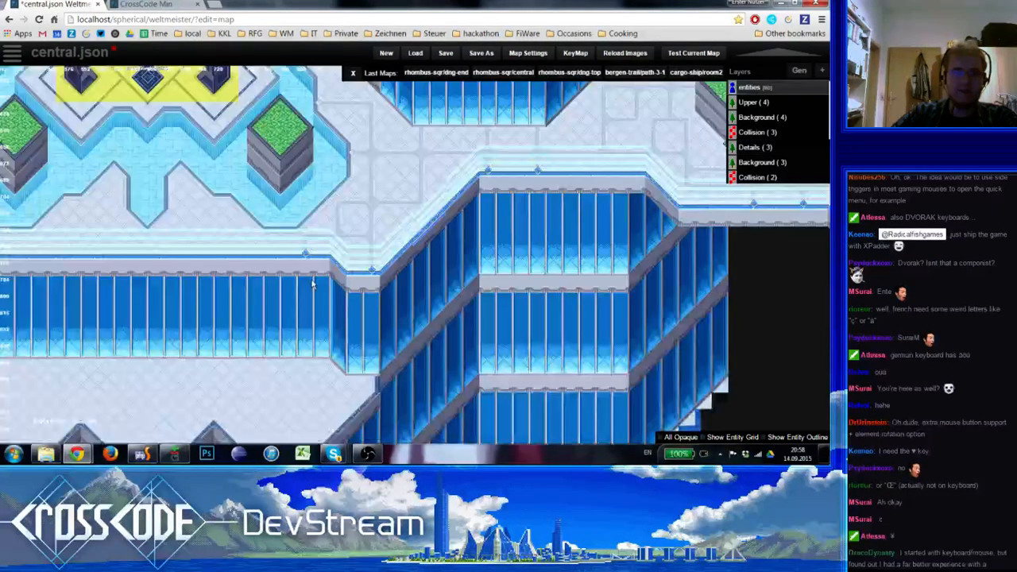
Remove the two short stubs east of the upright stripe beside the middle walkway's dashed lines, leaving a plain vertical stripe
scroll(316, 278, down, 1)
scroll(314, 282, up, 1)
scroll(312, 284, down, 1)
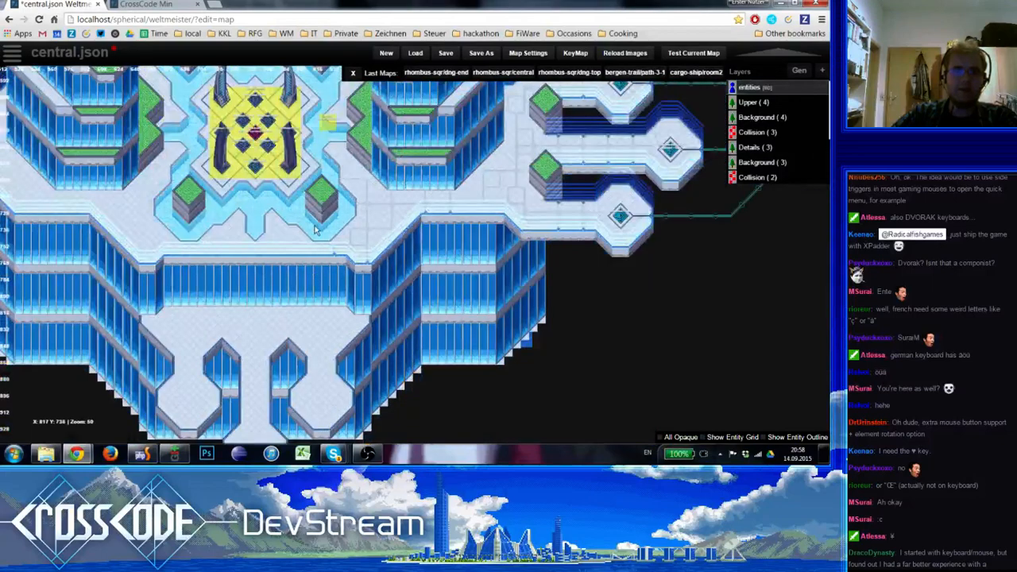
right_drag(314, 226, 338, 277)
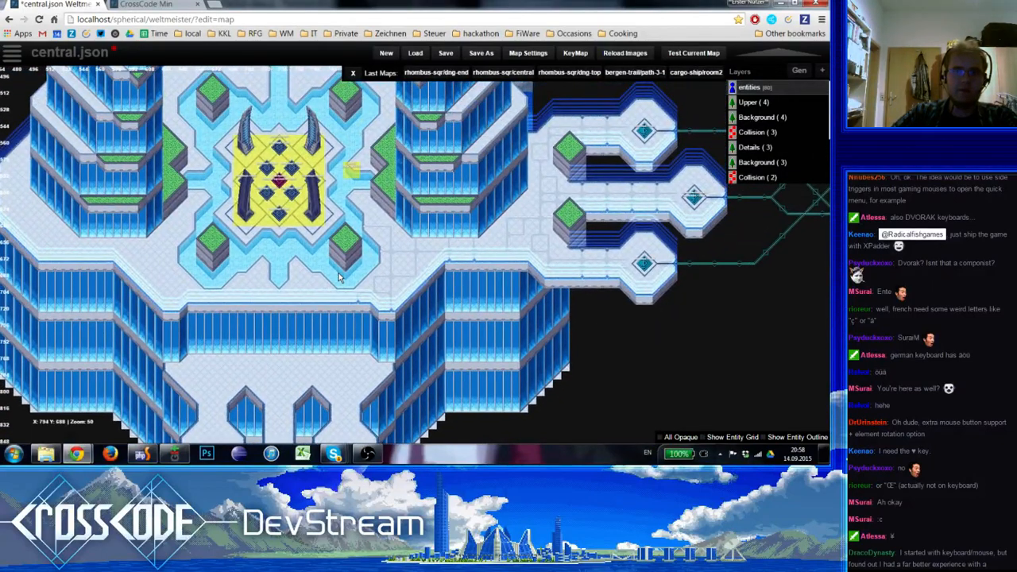
scroll(338, 277, up, 3)
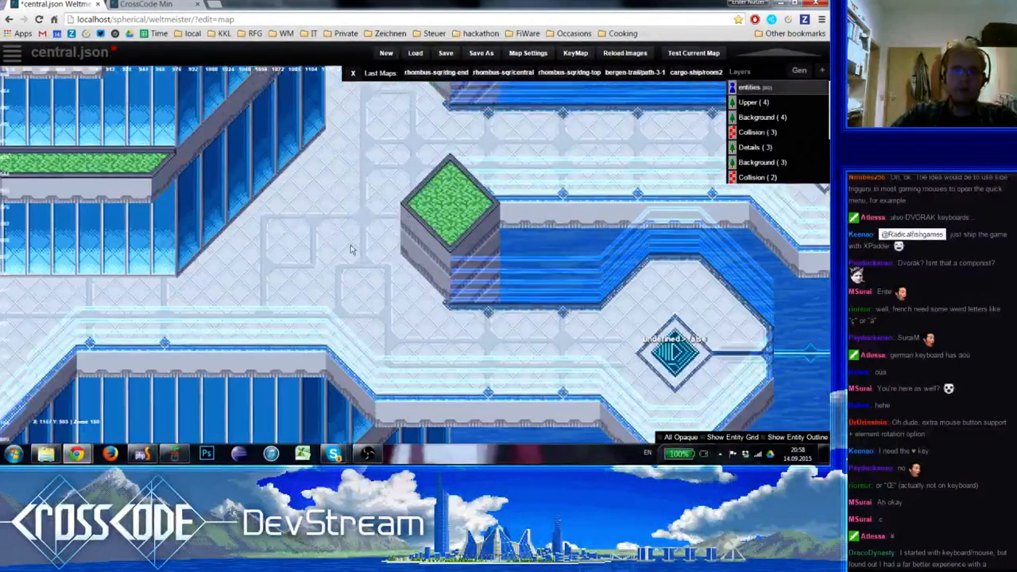
right_drag(387, 177, 325, 232)
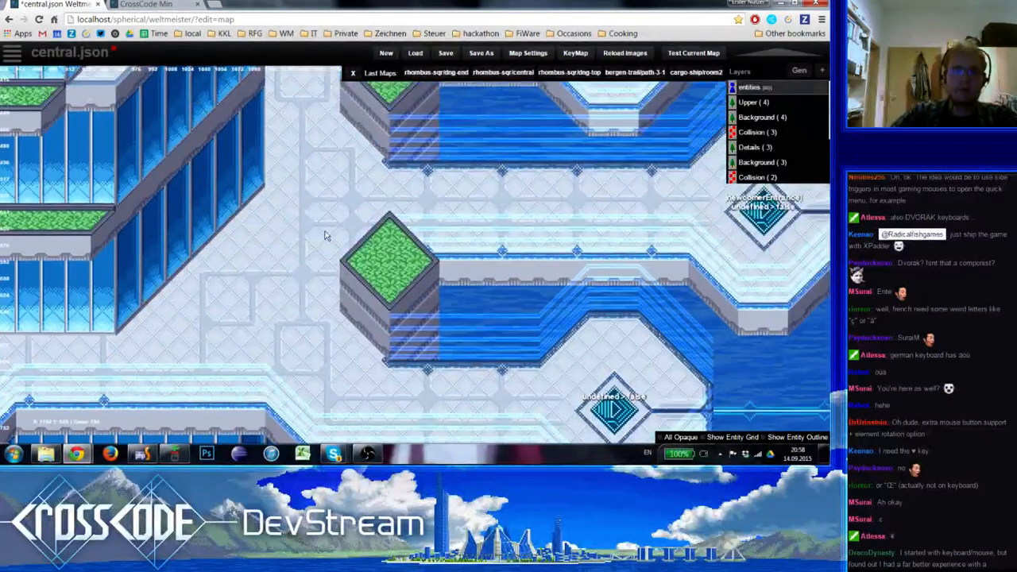
key(5)
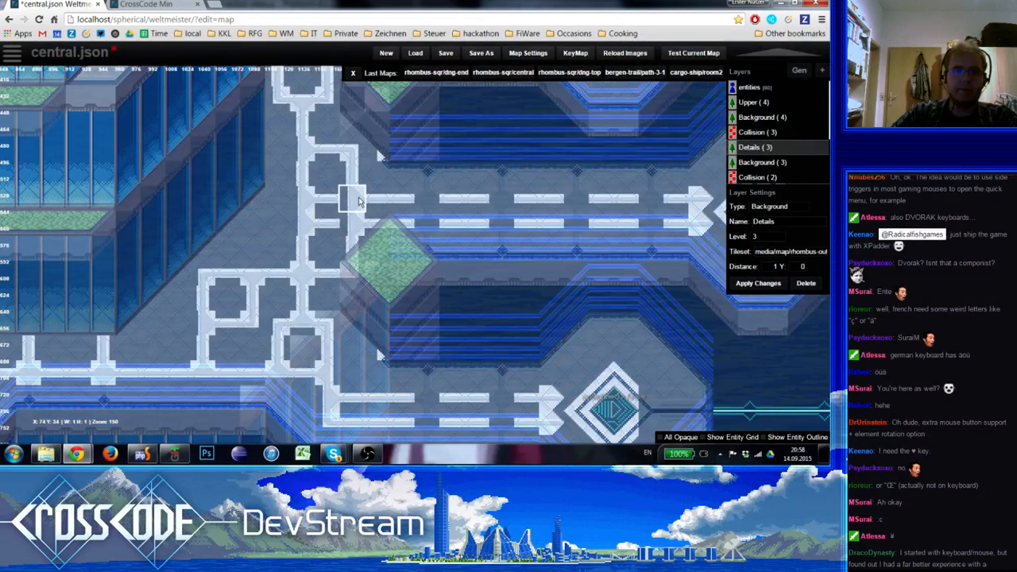
shift+click(308, 249)
drag(307, 226, 307, 201)
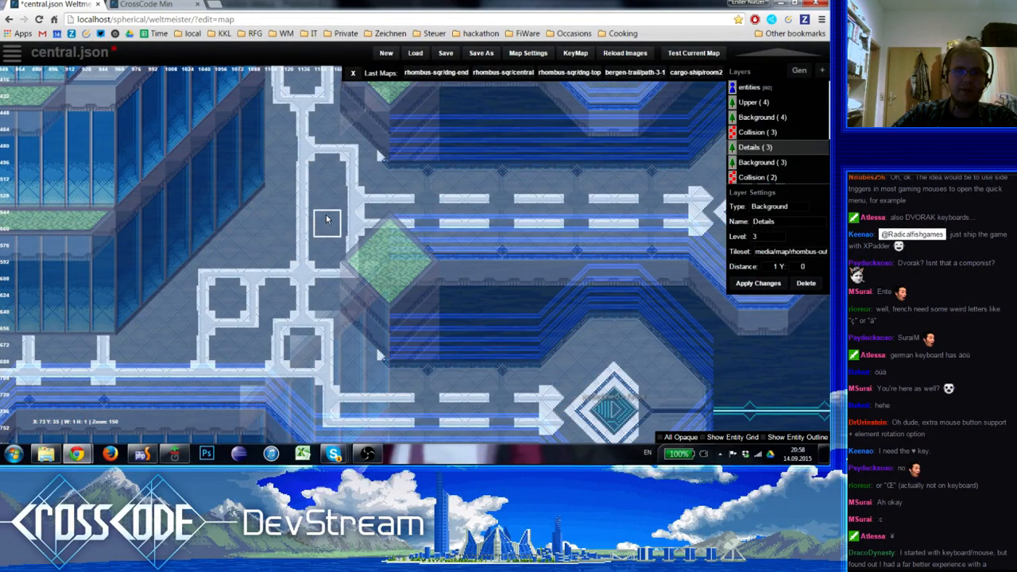
Start a mirrored stripe pattern on the southwest walkway with an upright stub, a line running east and a junction near the planter
scroll(326, 221, down, 2)
right_drag(171, 330, 422, 210)
right_drag(261, 256, 447, 375)
scroll(357, 260, down, 1)
key(0)
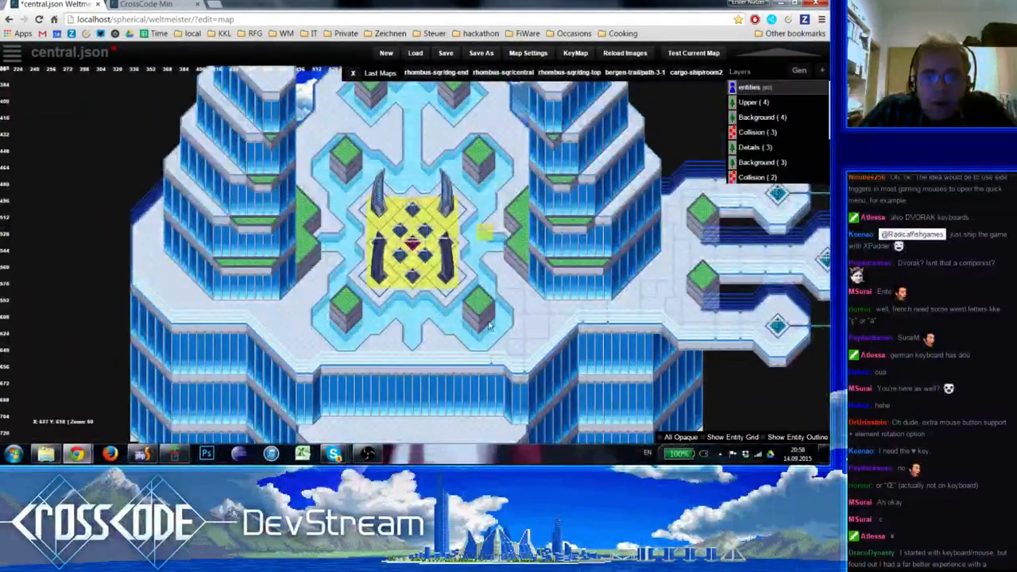
scroll(447, 374, up, 1)
key(4)
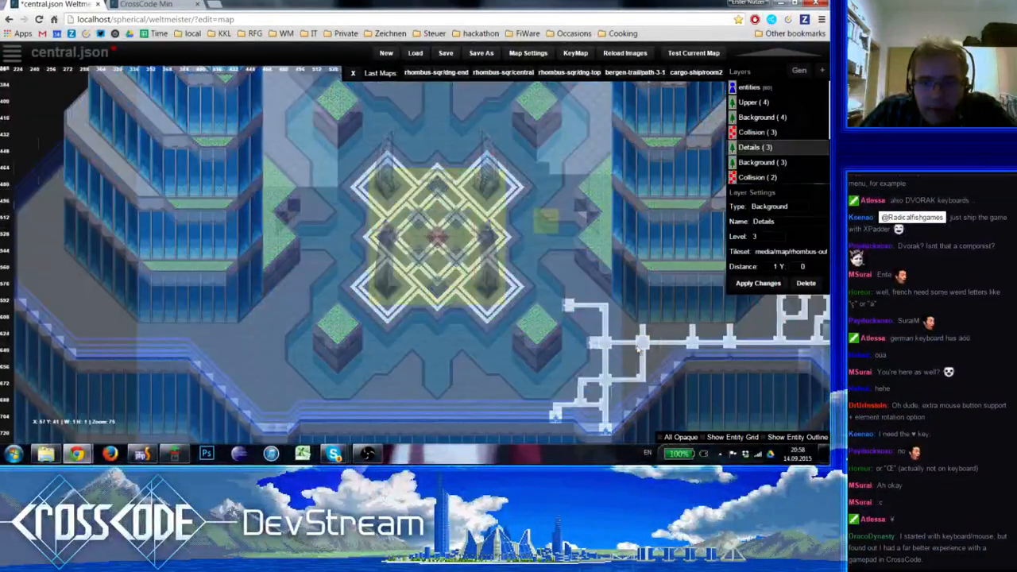
click(231, 342)
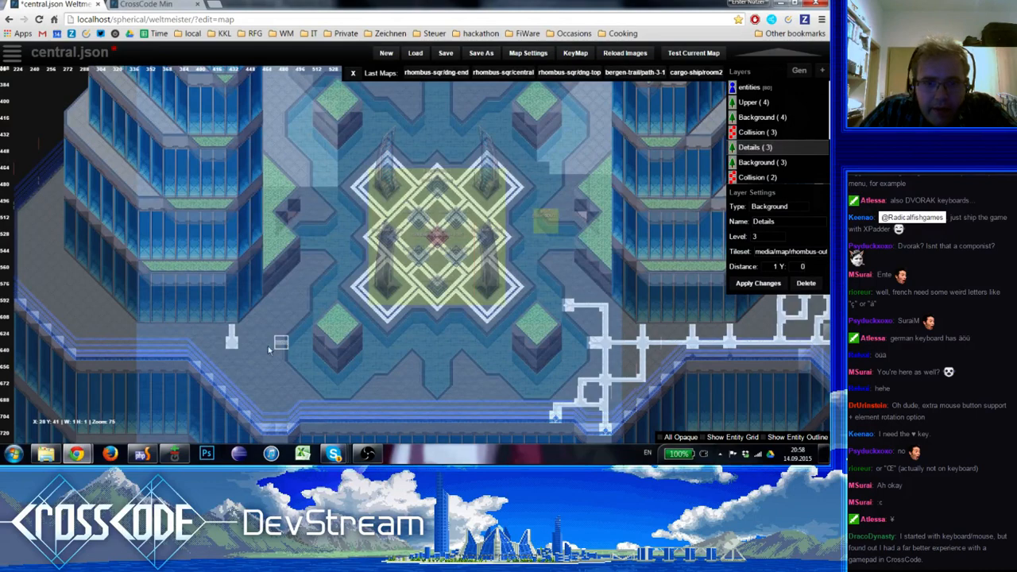
click(250, 348)
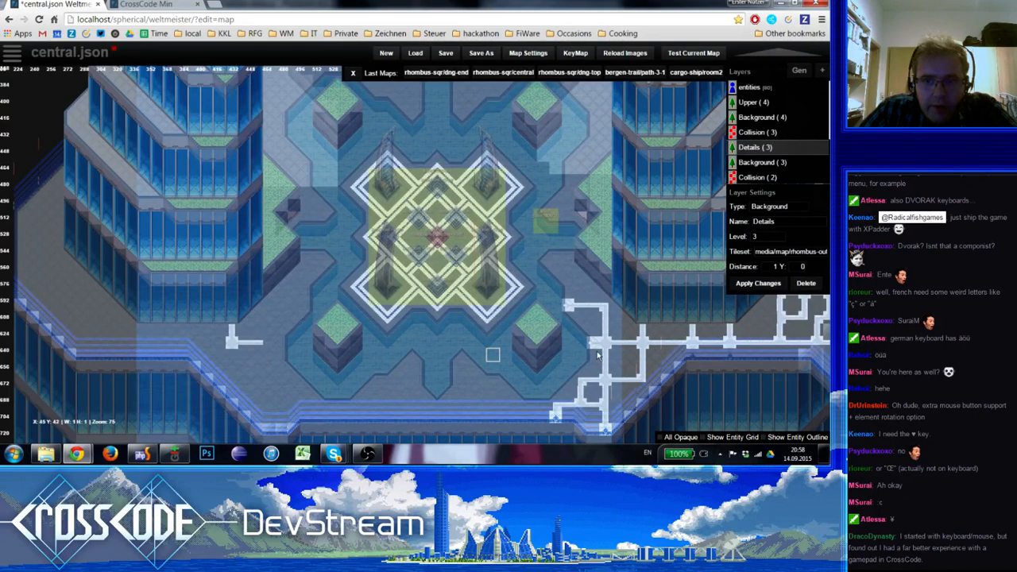
click(271, 347)
key(space)
click(44, 221)
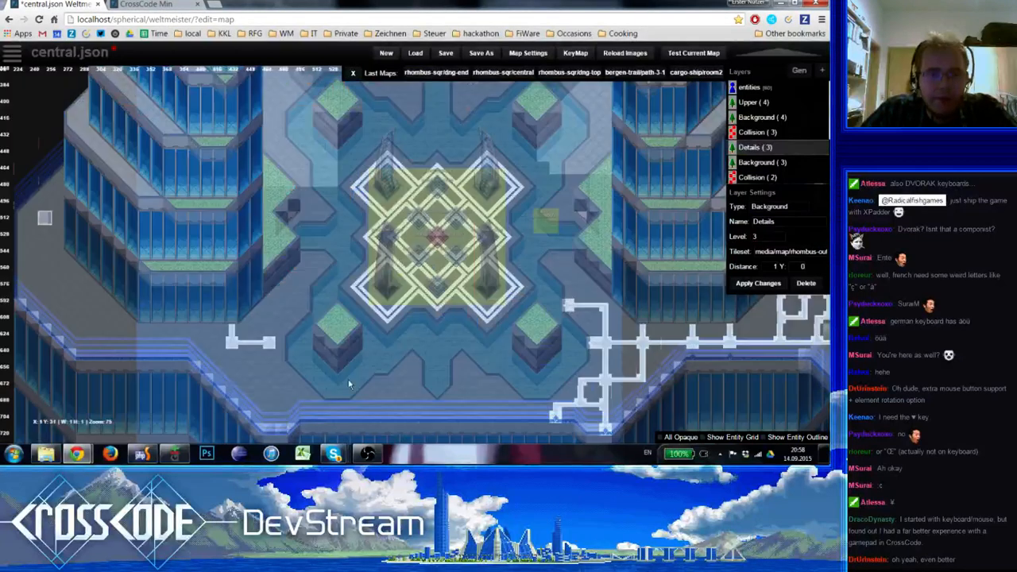
click(280, 347)
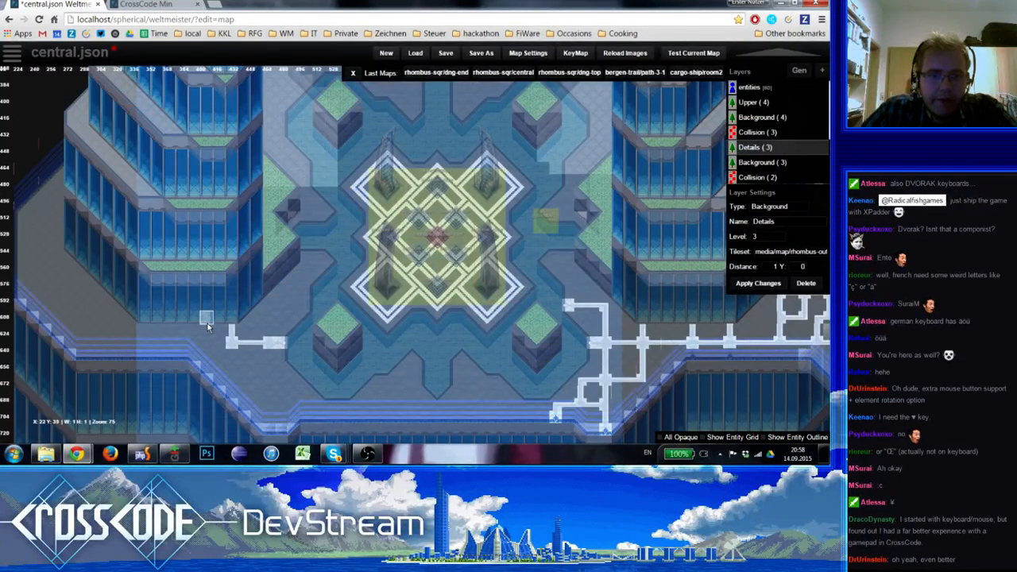
Run a stripe north from the southwest junction and turn it east at a corner into an end piece above the planter
click(269, 319)
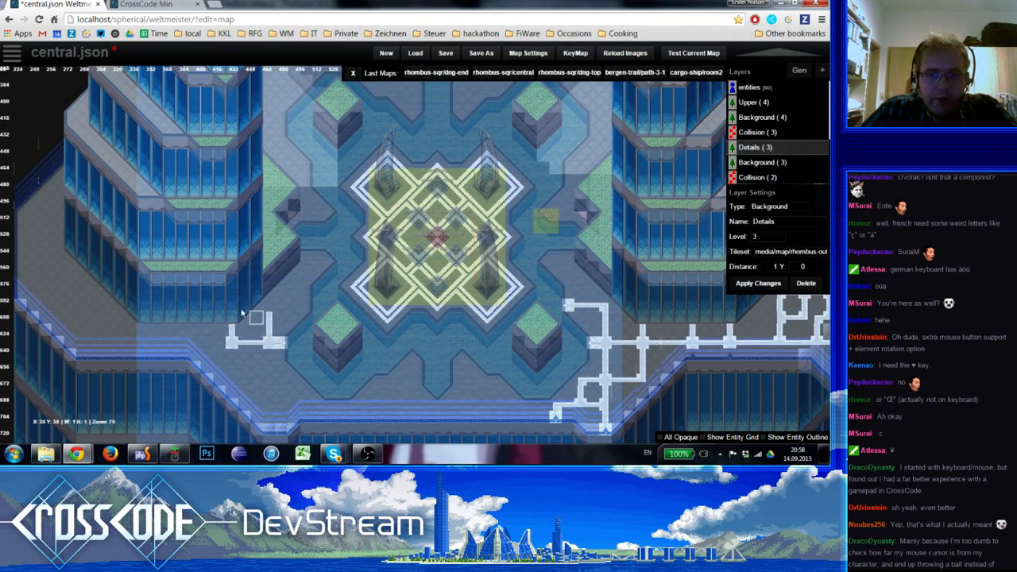
key(space)
click(38, 157)
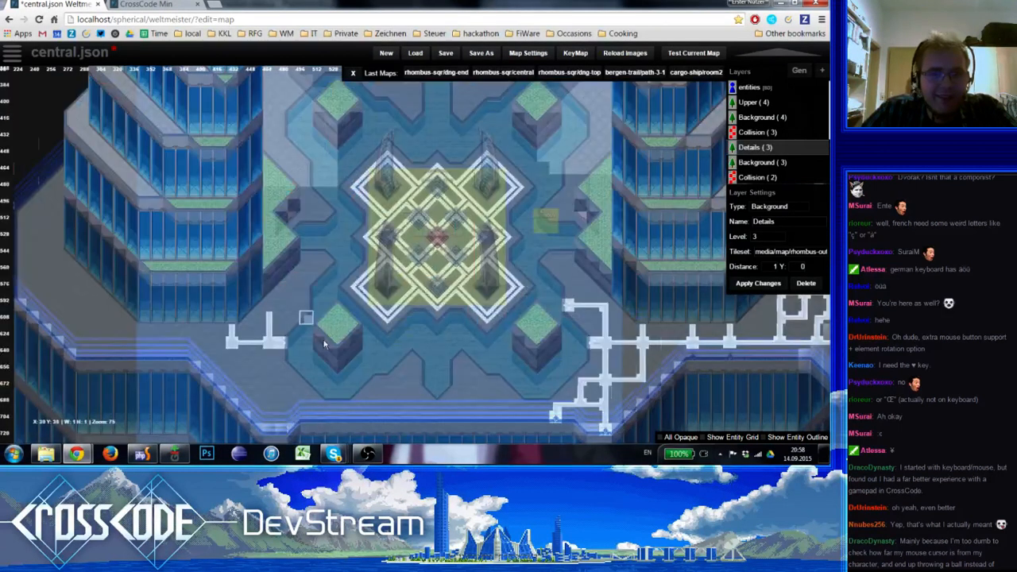
key(space)
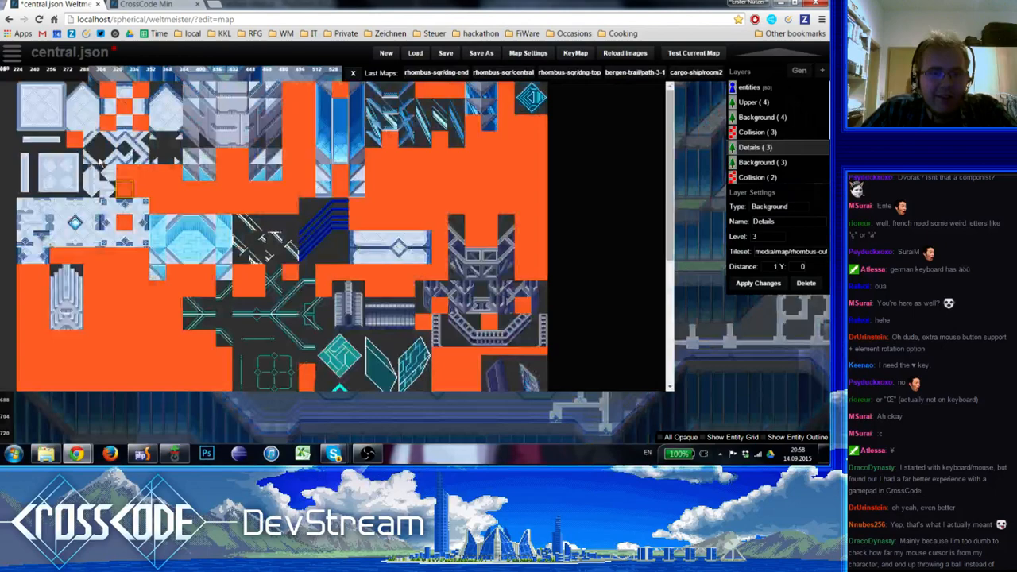
click(43, 140)
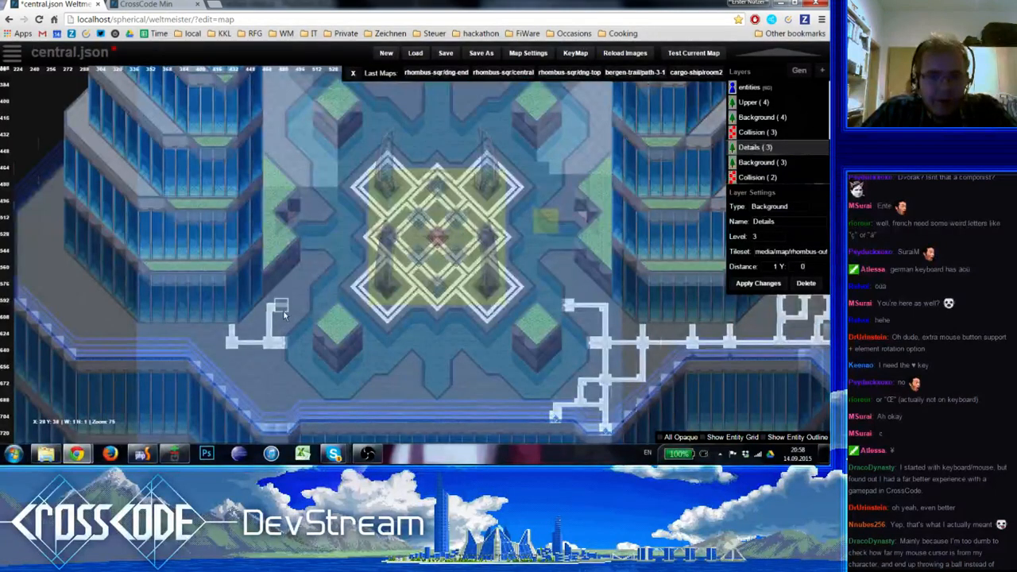
key(space)
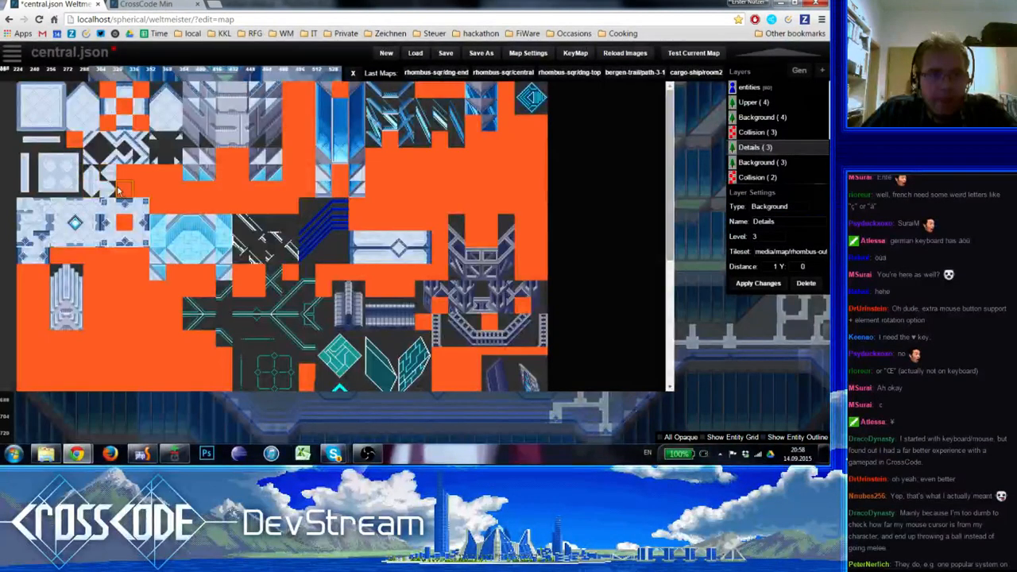
click(48, 216)
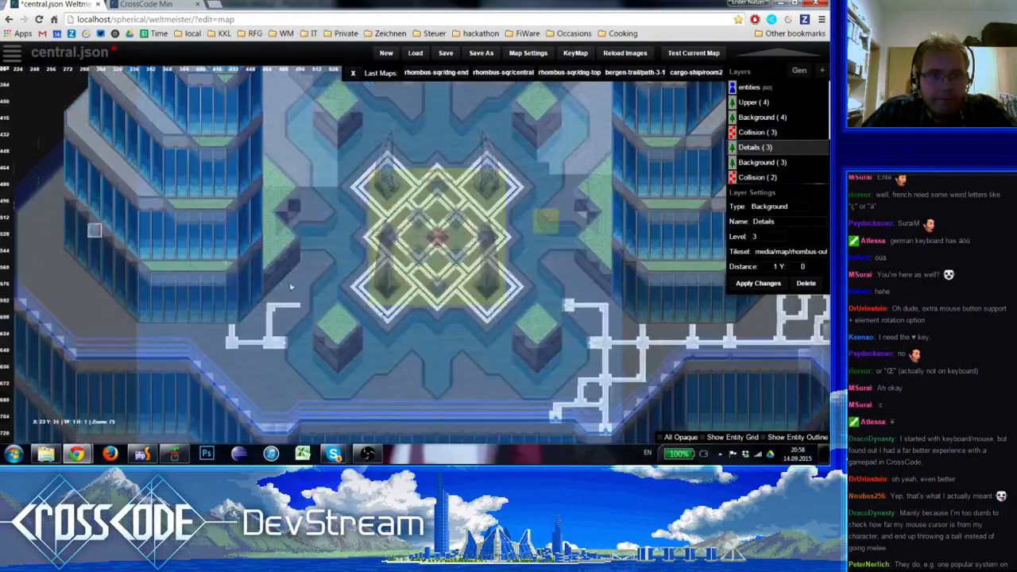
click(303, 310)
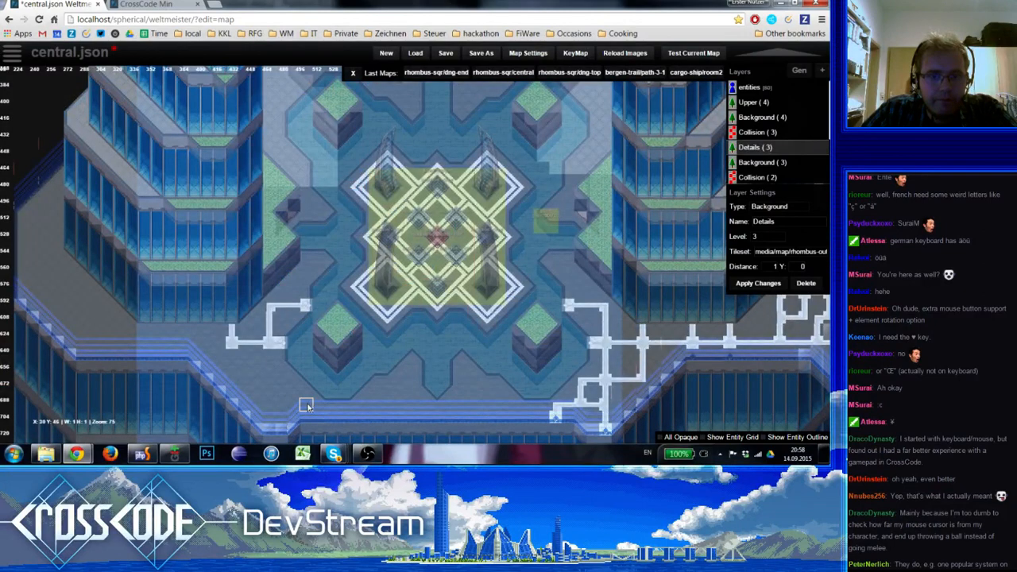
Continue the stripe south from the junction and close a large rectangular loop on its west side
right_drag(304, 409, 298, 374)
drag(261, 274, 263, 334)
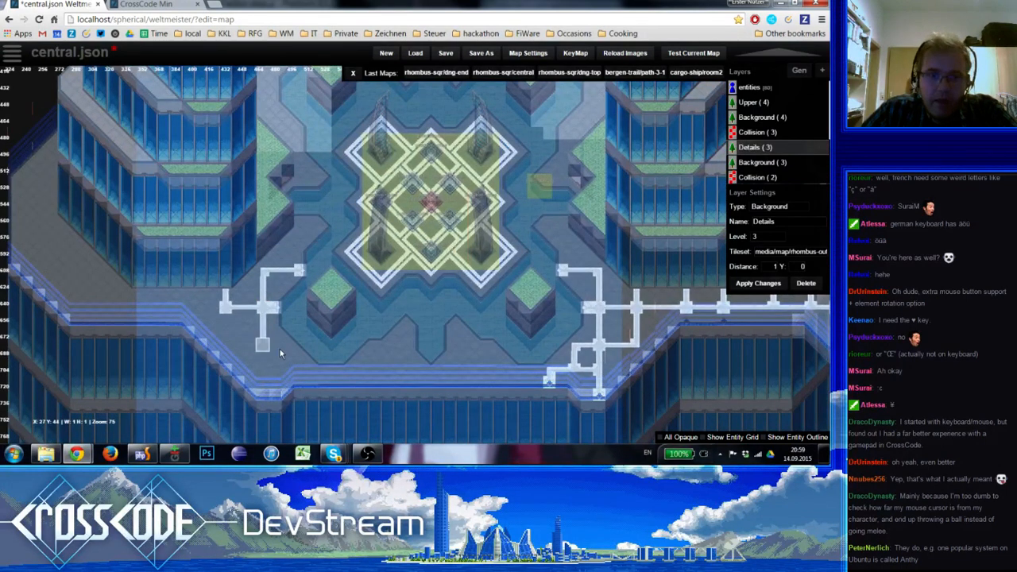
click(237, 325)
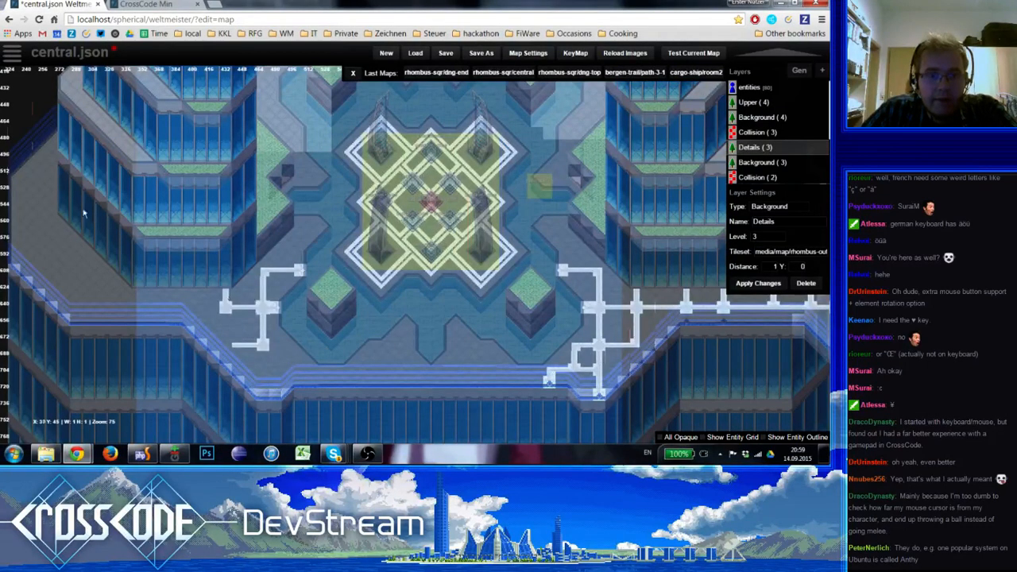
key(space)
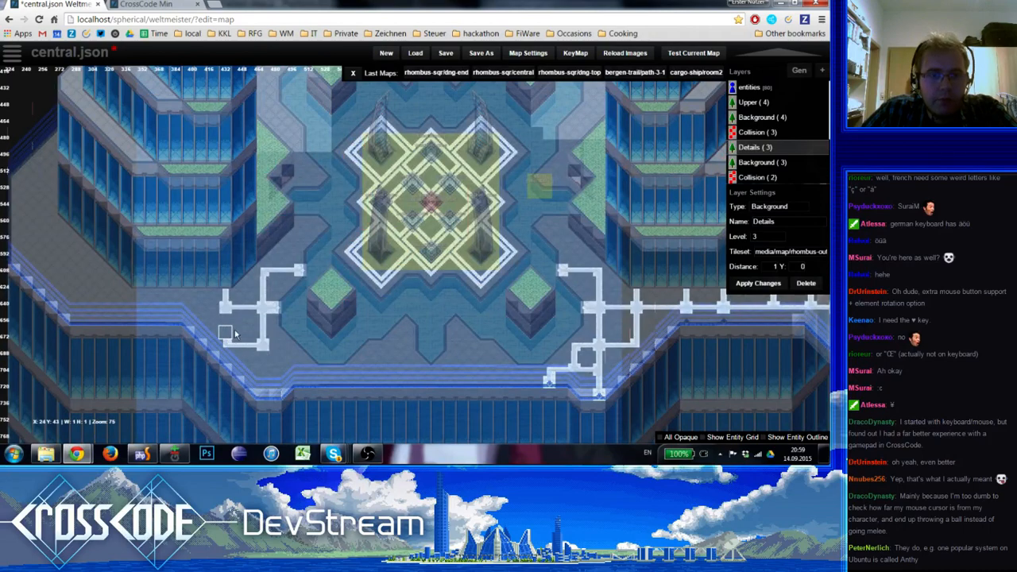
click(232, 334)
right_drag(228, 326, 204, 288)
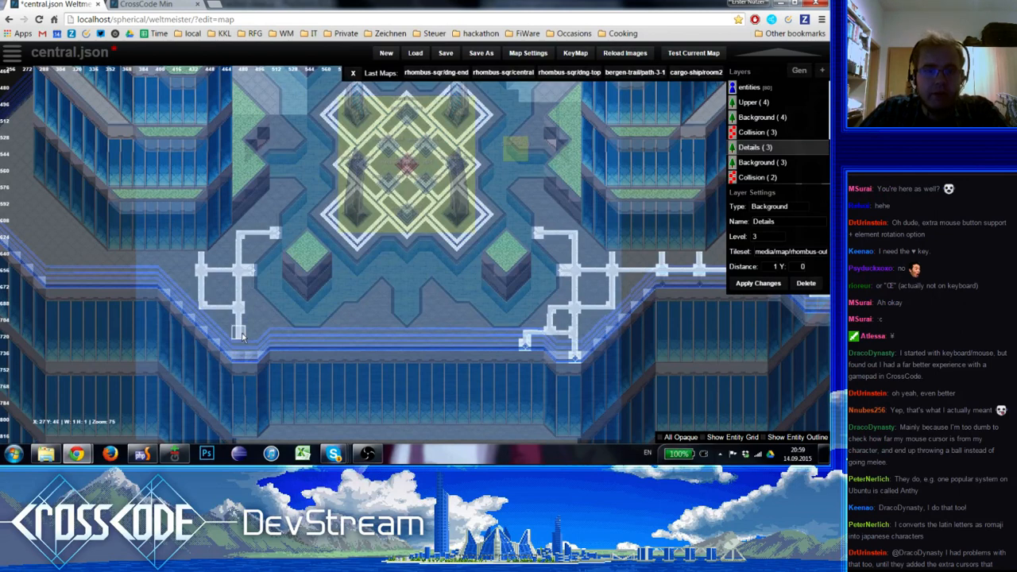
Extend the upright stripe south from the loop's southeast corner to the walkway edge and finish it with a diamond ornament
drag(242, 335, 247, 309)
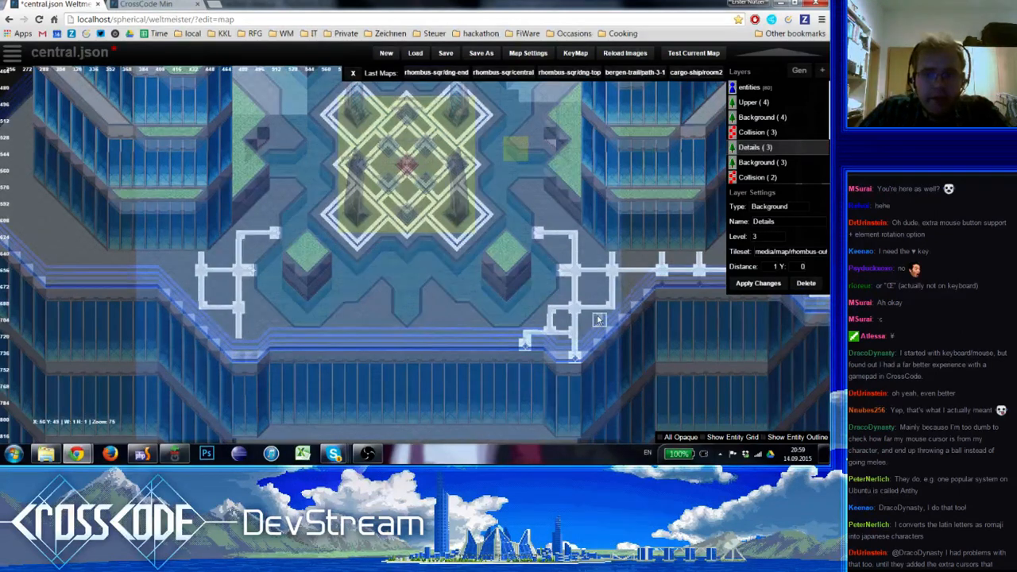
key(space)
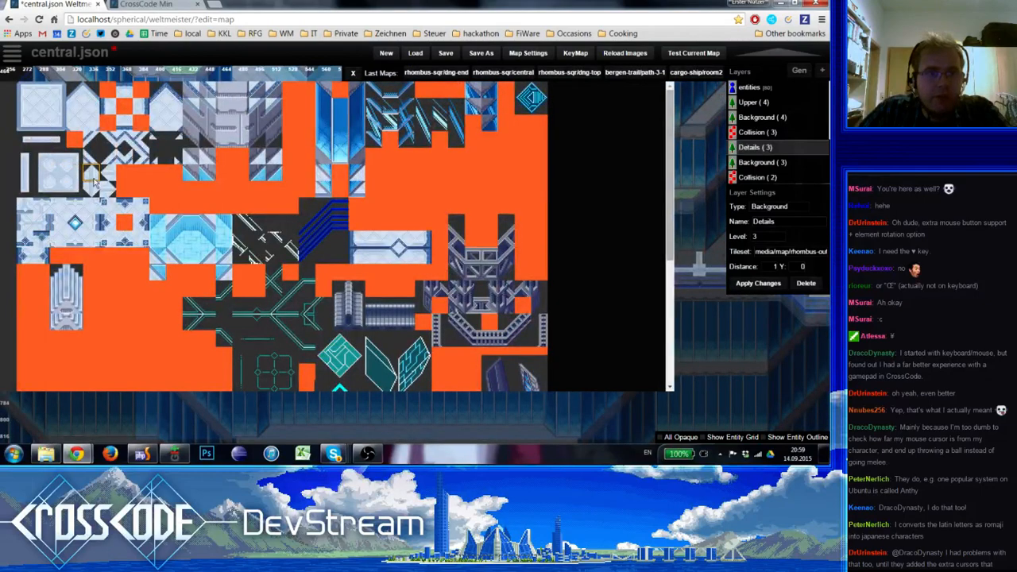
click(40, 169)
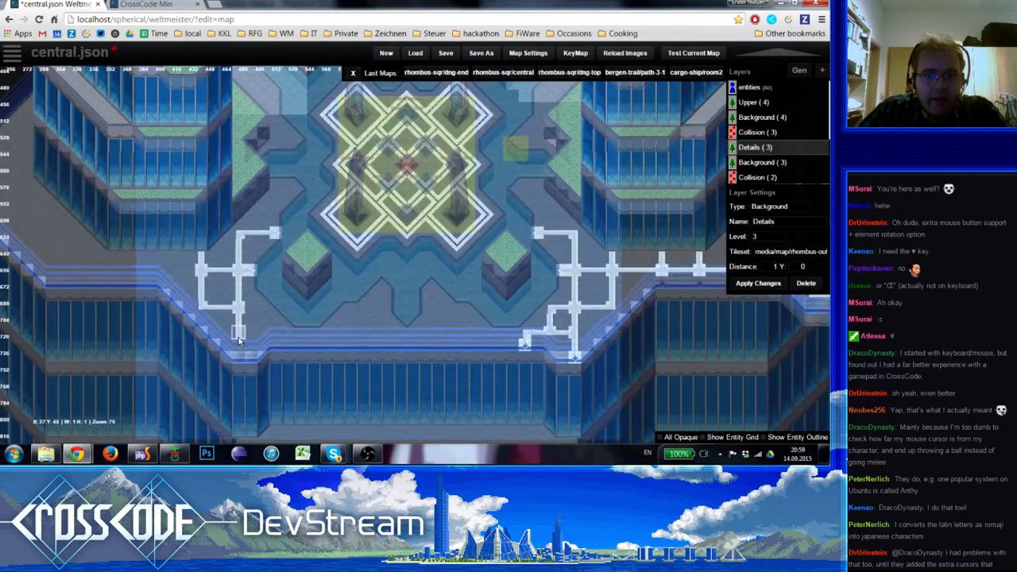
drag(239, 326, 239, 350)
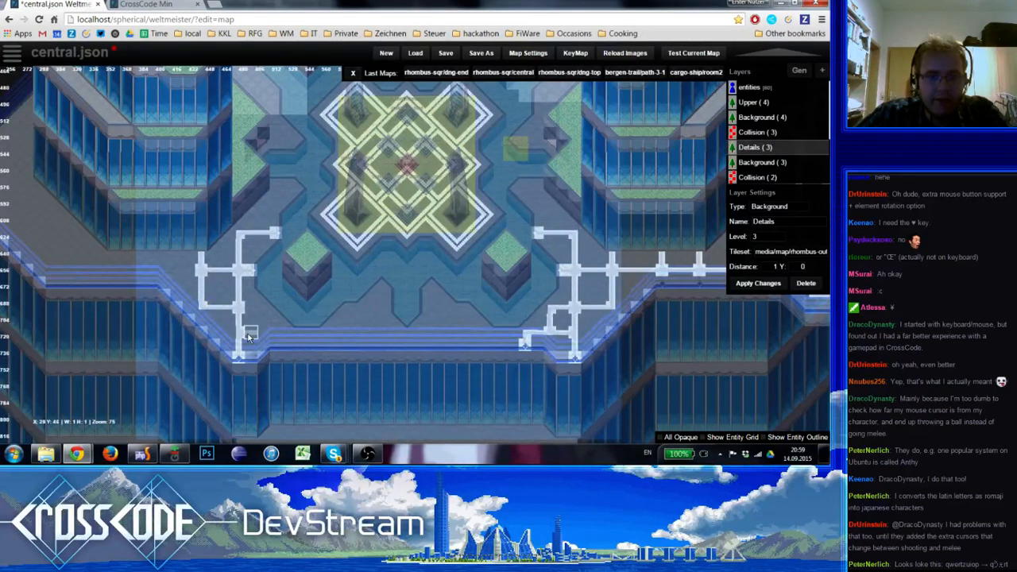
Add an eastward branch near the stripe's south end with a diamond end piece, and enclose a small square loop above it
click(275, 334)
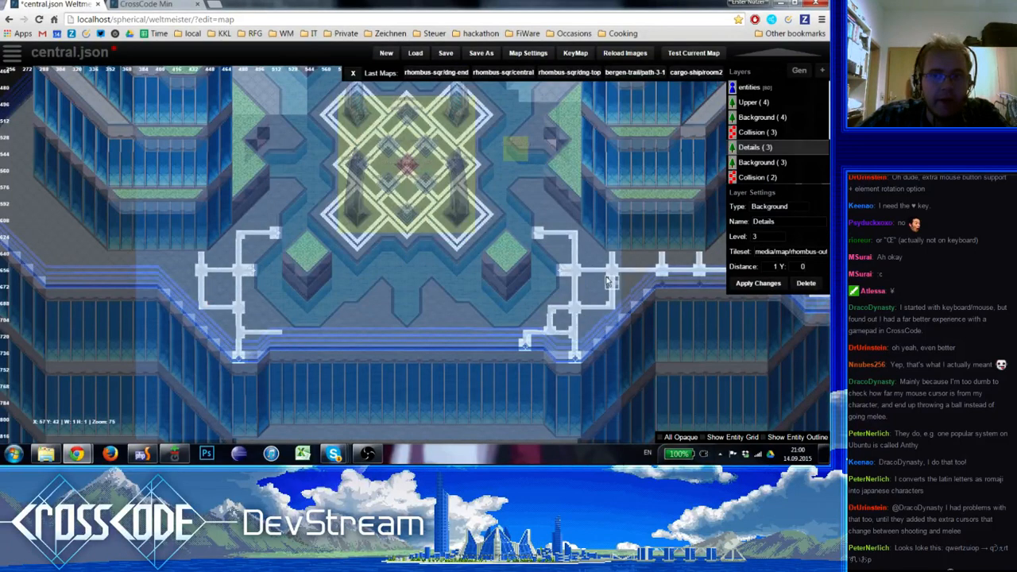
click(285, 335)
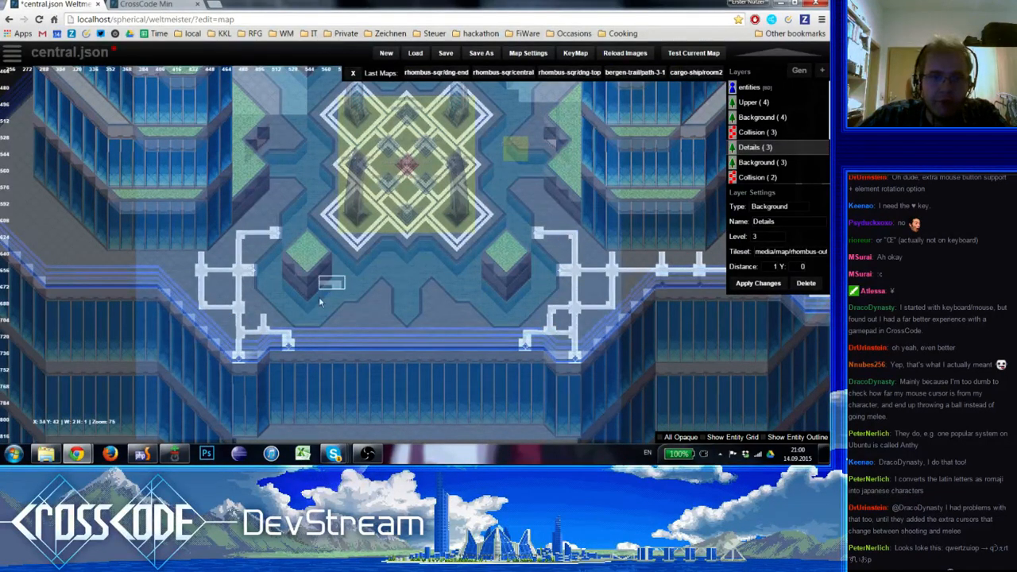
click(263, 316)
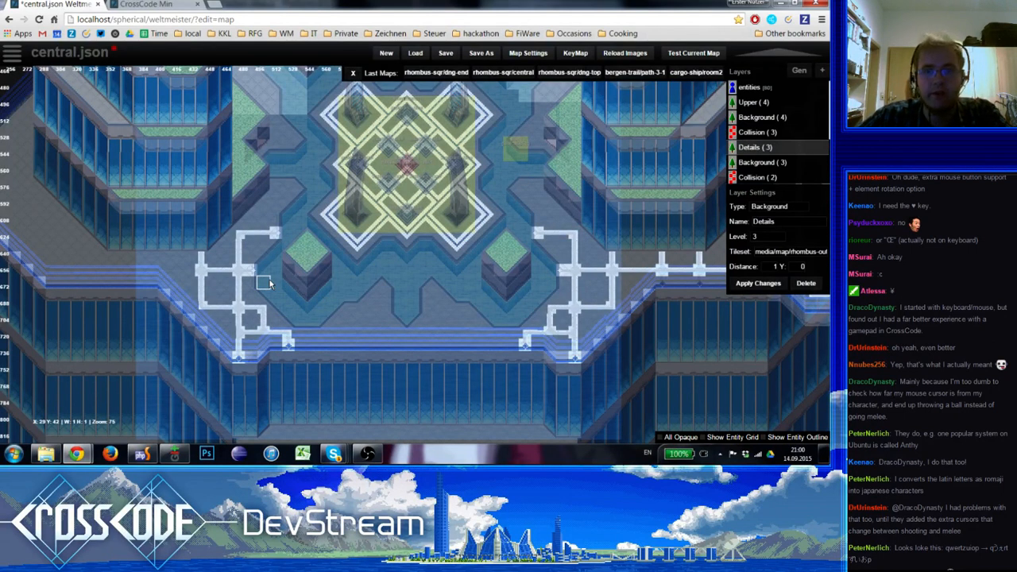
right_drag(234, 312, 236, 337)
Rearrange the upright stubs along the southeastern horizontal stripe, adding one near the large loop and shifting its eastern neighbour one tile east
right_drag(359, 312, 212, 309)
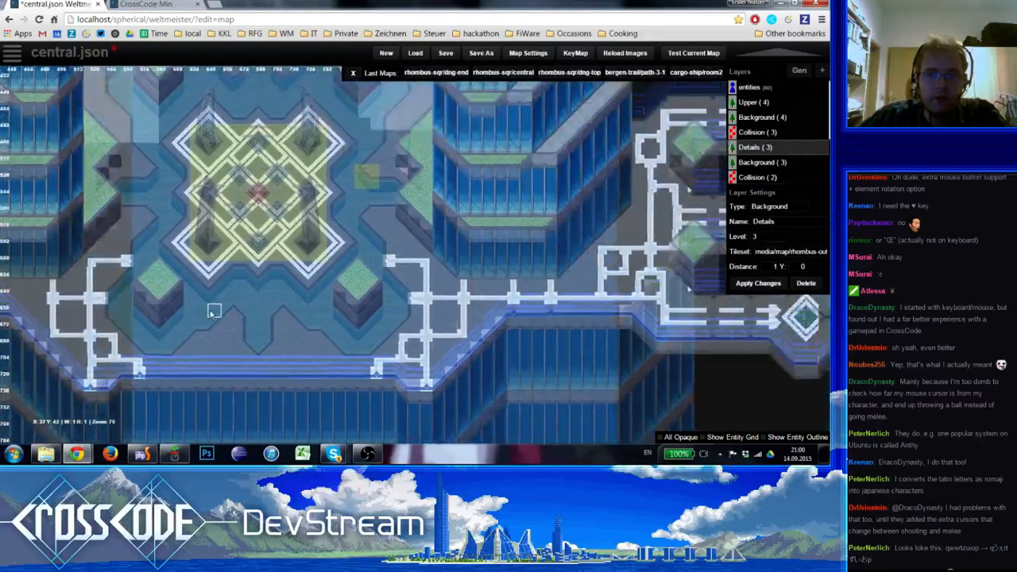
click(514, 288)
shift+click(504, 290)
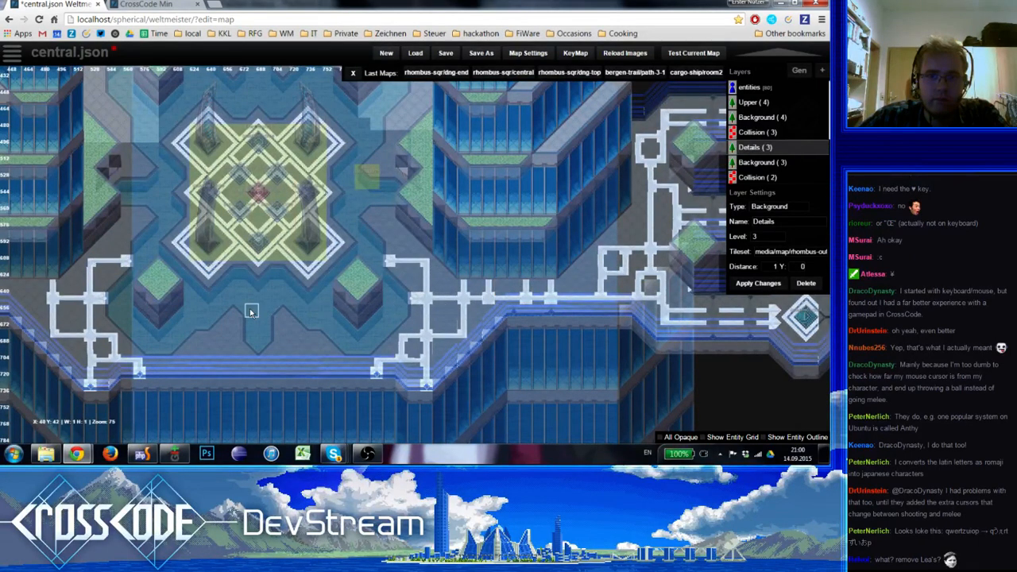
Extend the horizontal guide stripe west from the southwestern large loop and add two upright stubs along it
right_drag(251, 310, 522, 308)
shift+click(347, 299)
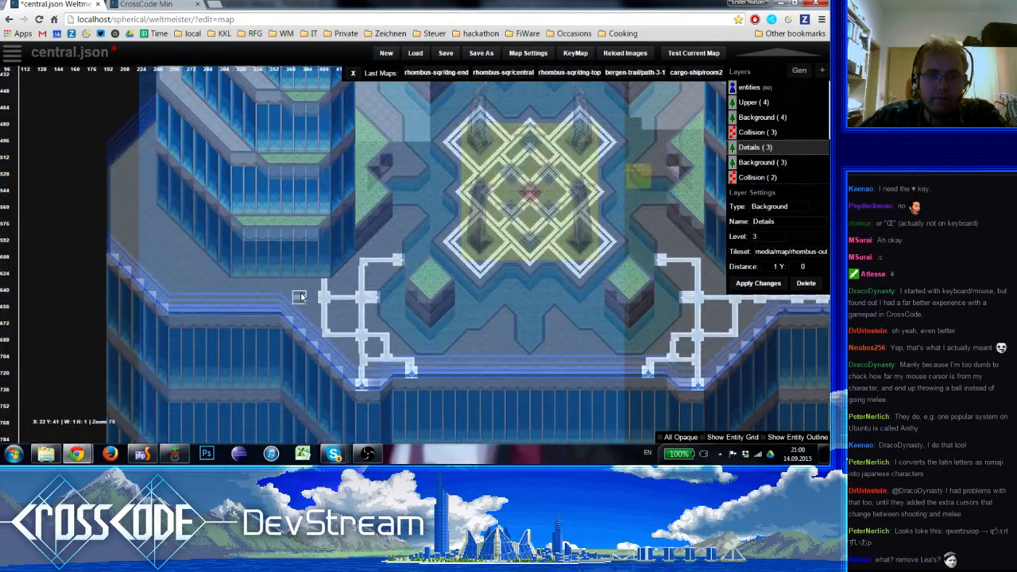
drag(312, 297, 287, 297)
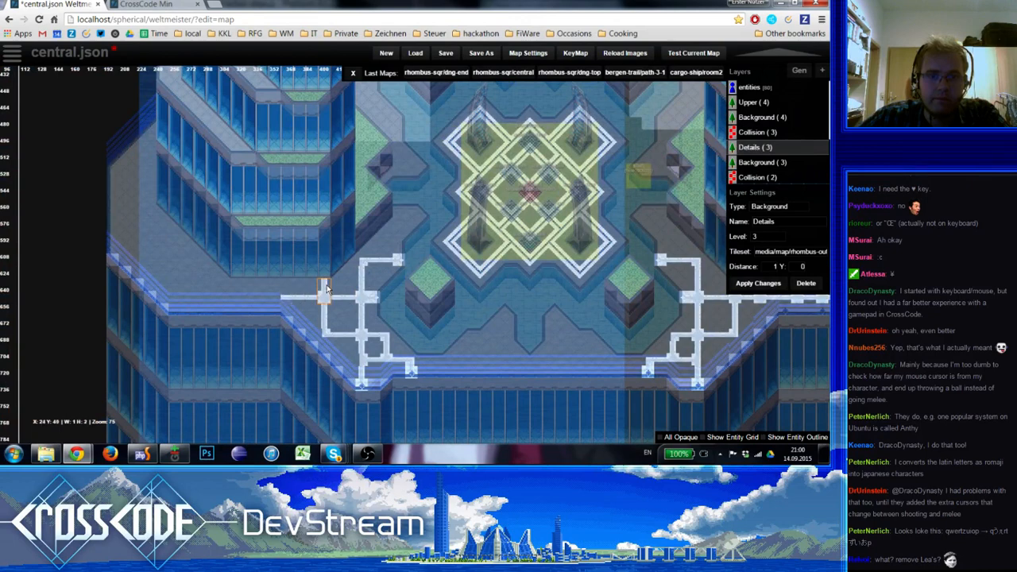
click(300, 292)
click(260, 292)
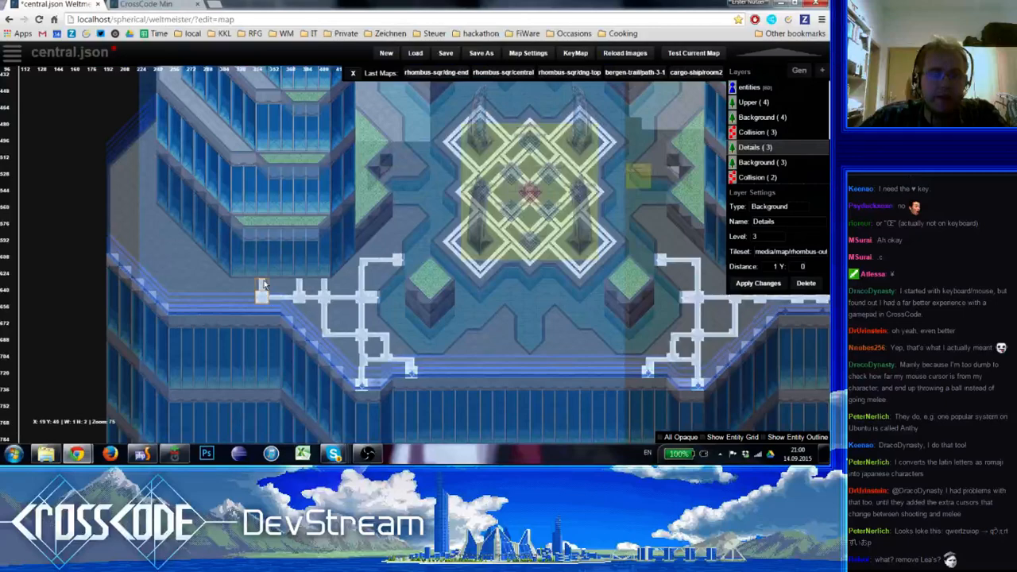
drag(249, 298, 237, 298)
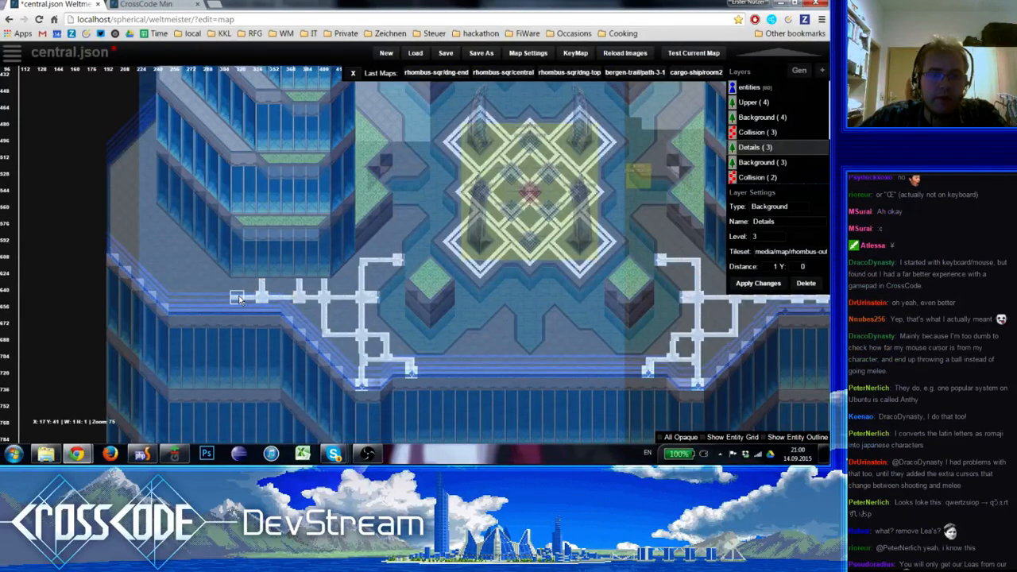
Continue the stripe further west to the walkway bend and turn it north with a short upright
right_drag(347, 324, 309, 337)
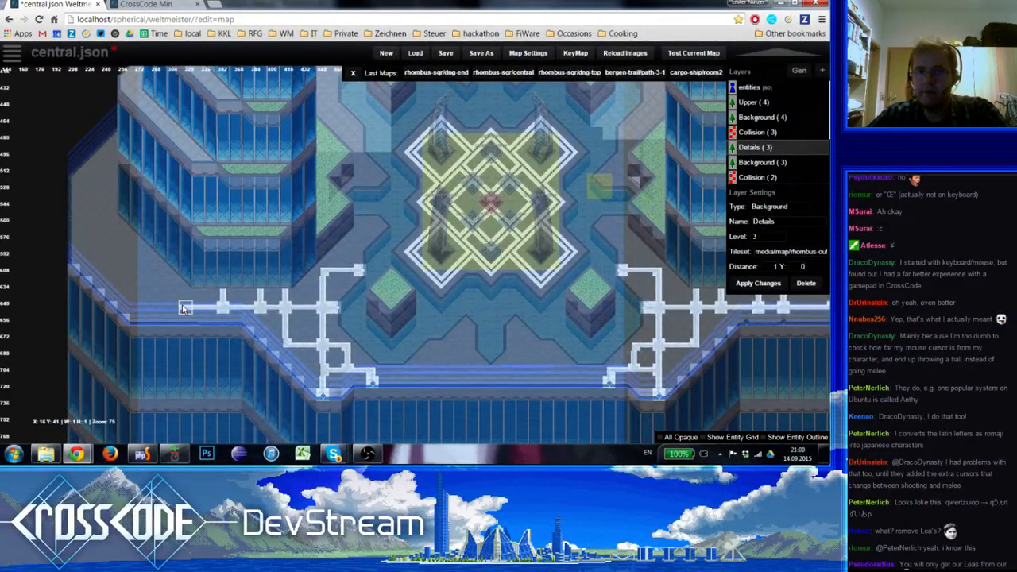
right_drag(207, 332, 123, 390)
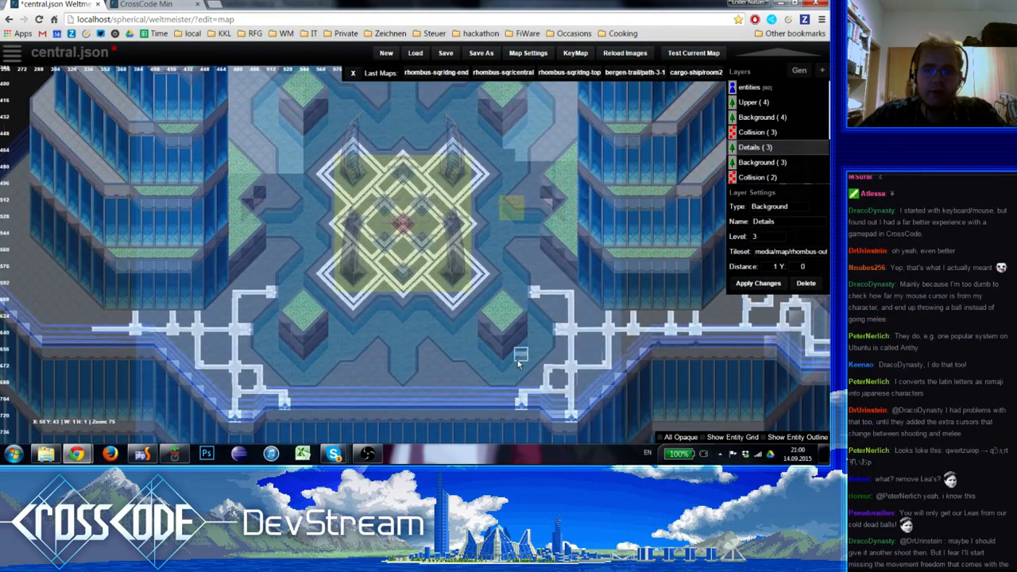
right_drag(401, 362, 370, 356)
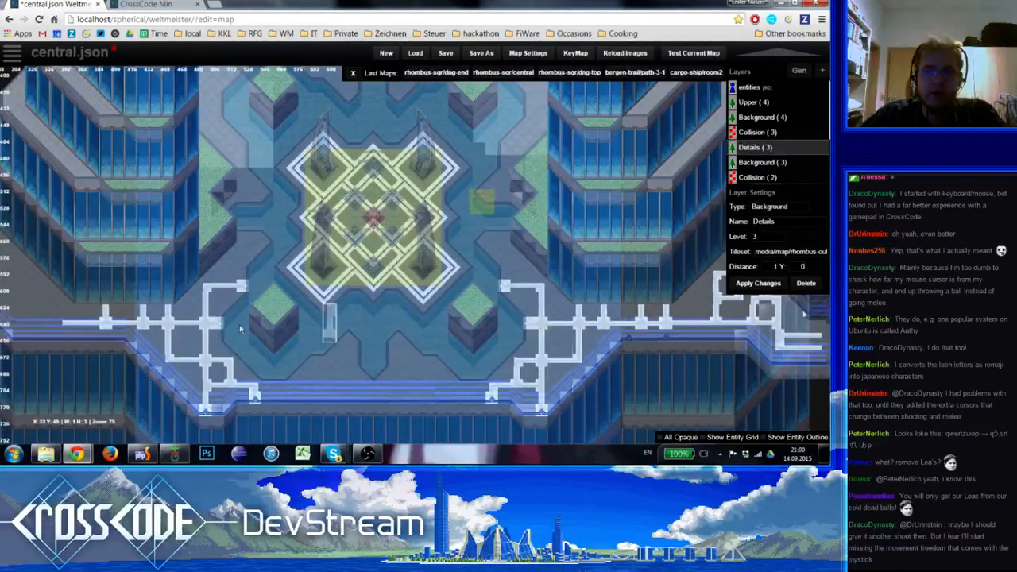
right_drag(218, 320, 383, 337)
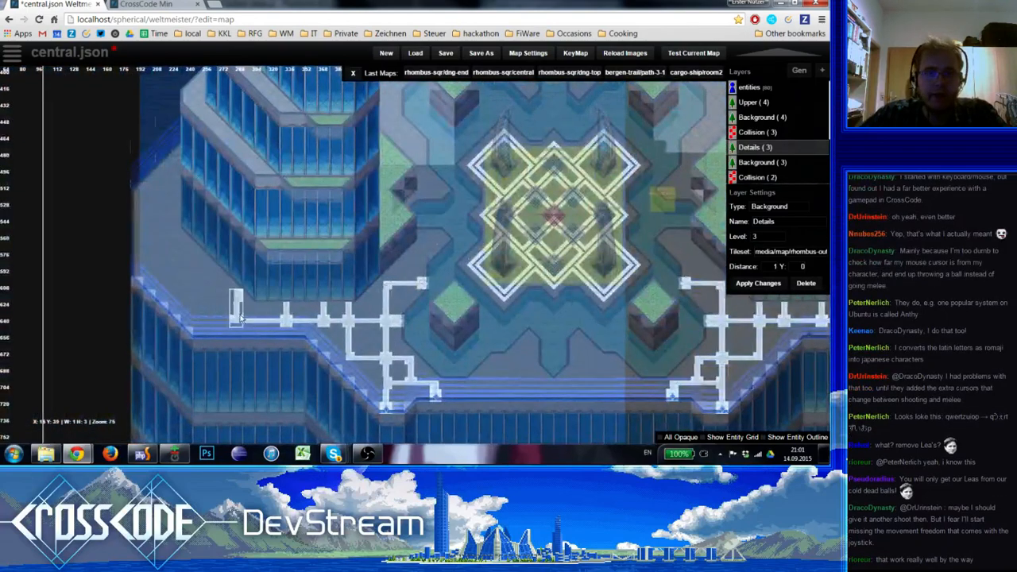
right_drag(275, 311, 227, 310)
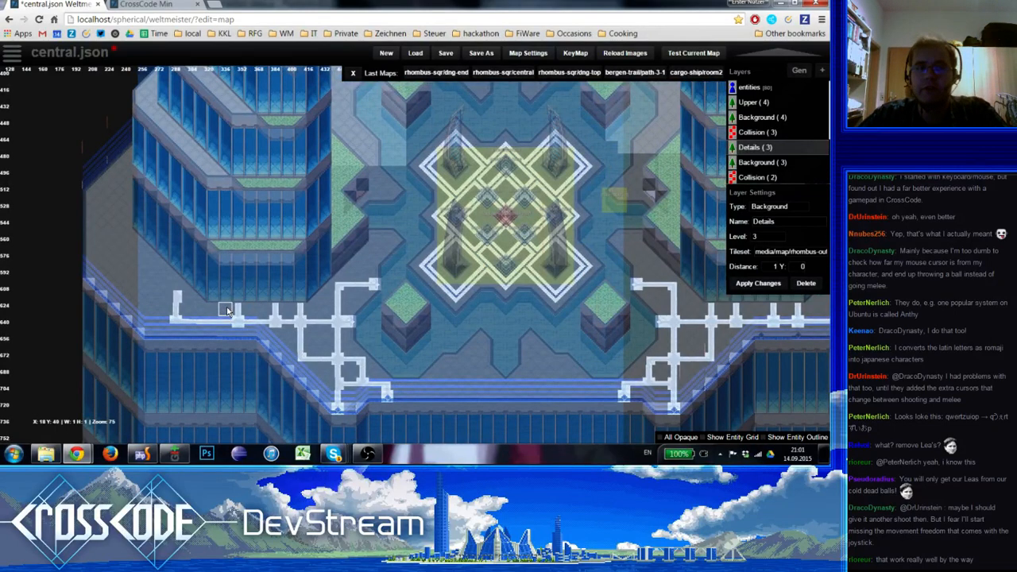
Shift the stripe's western corner one tile further west and lengthen its upright to the north
right_drag(463, 368, 531, 318)
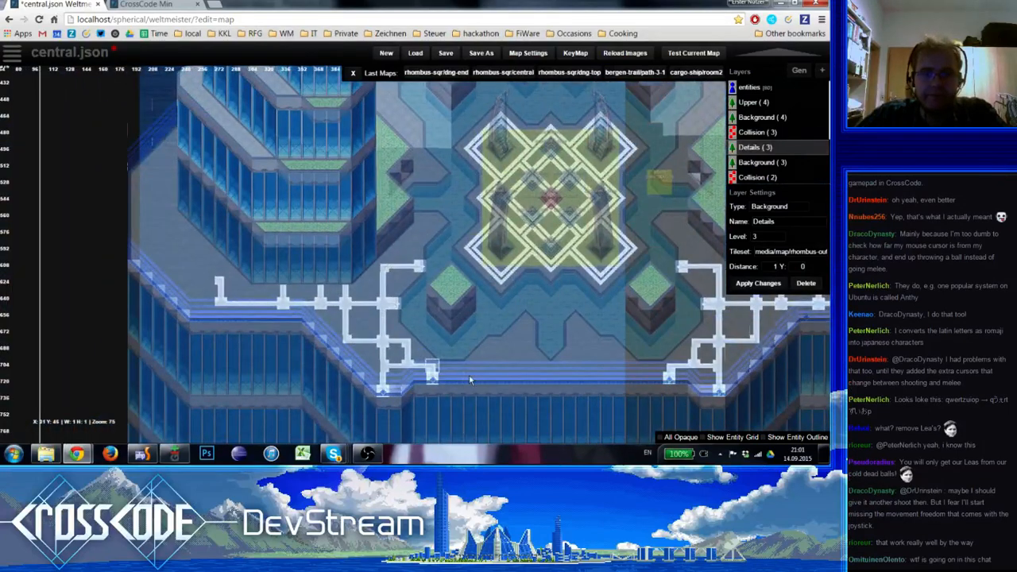
right_drag(468, 380, 292, 343)
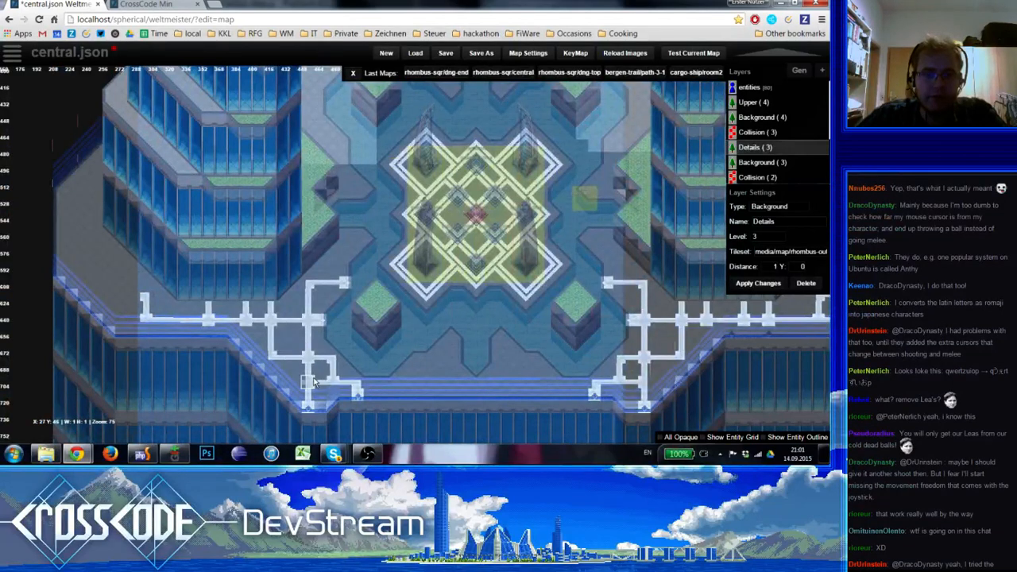
key(space)
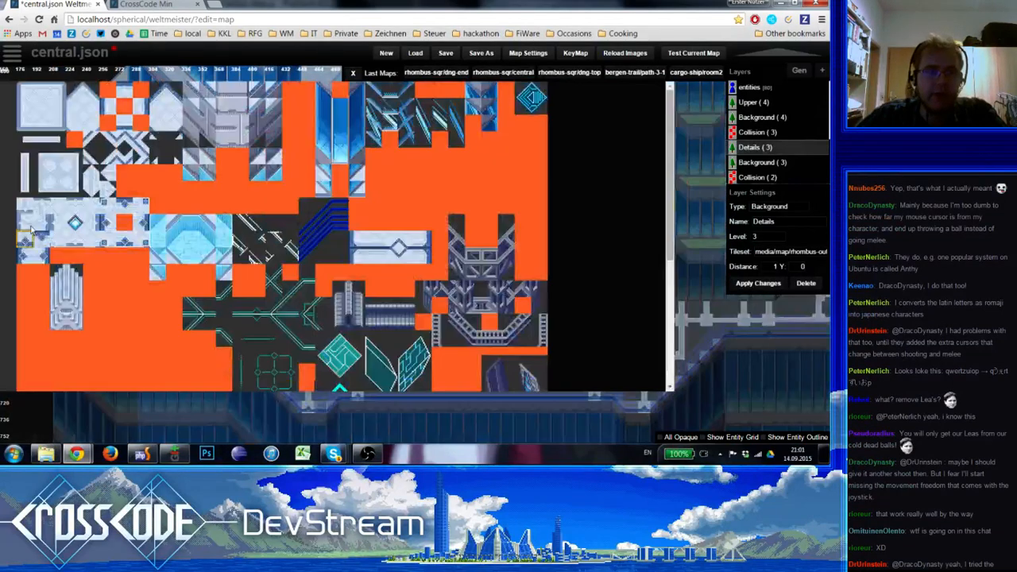
click(49, 173)
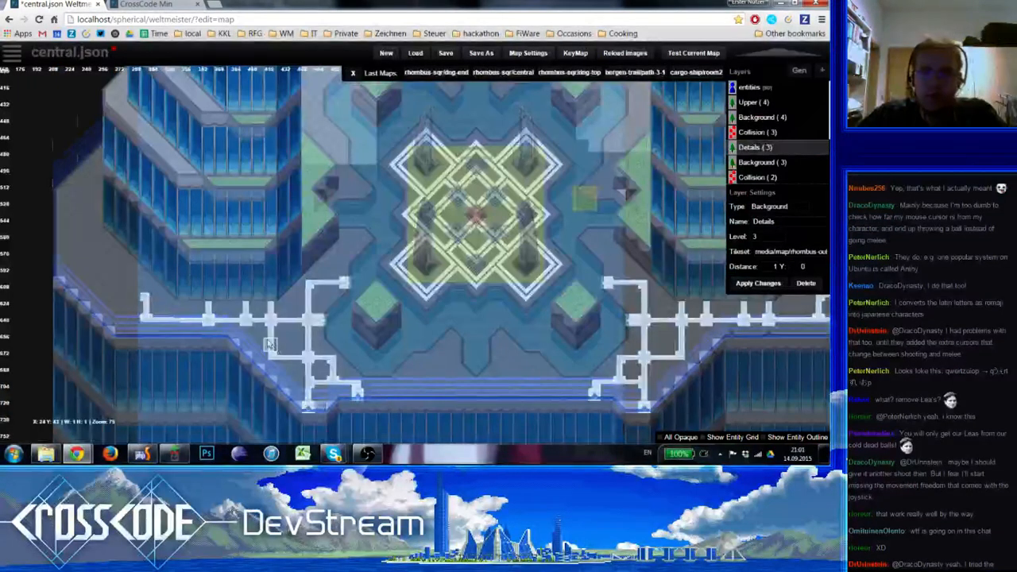
right_drag(264, 344, 278, 364)
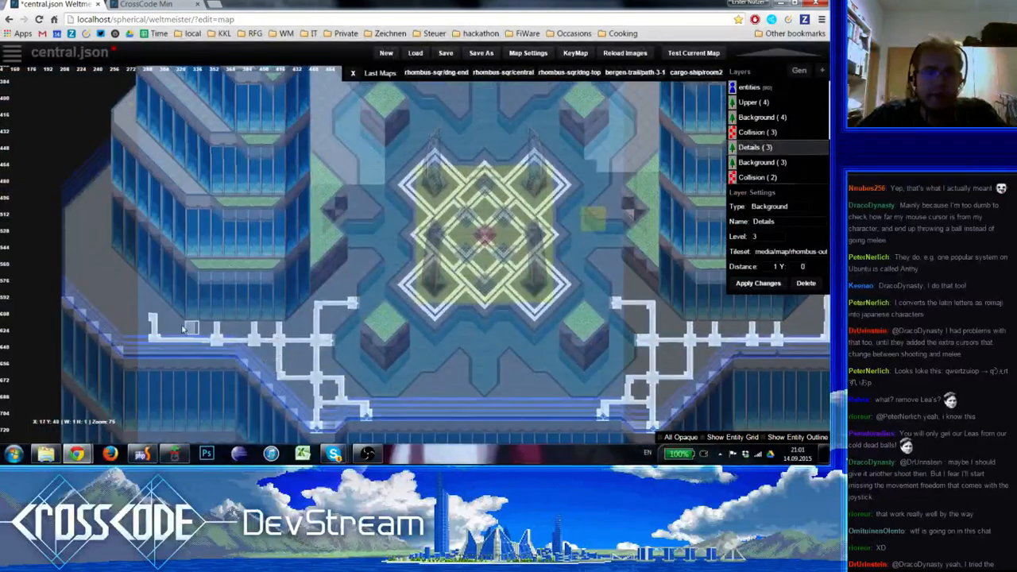
shift+drag(152, 317, 169, 342)
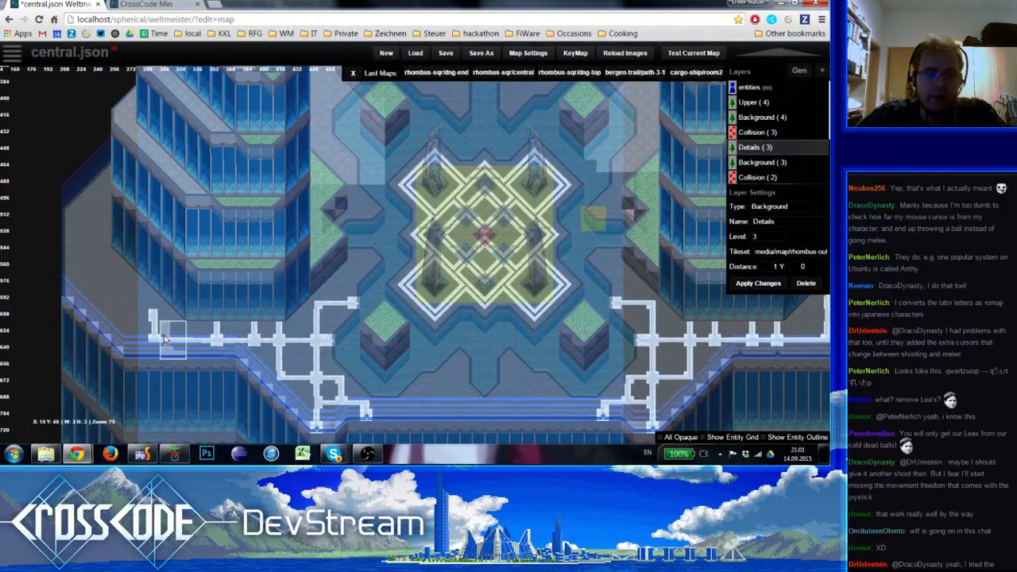
click(145, 319)
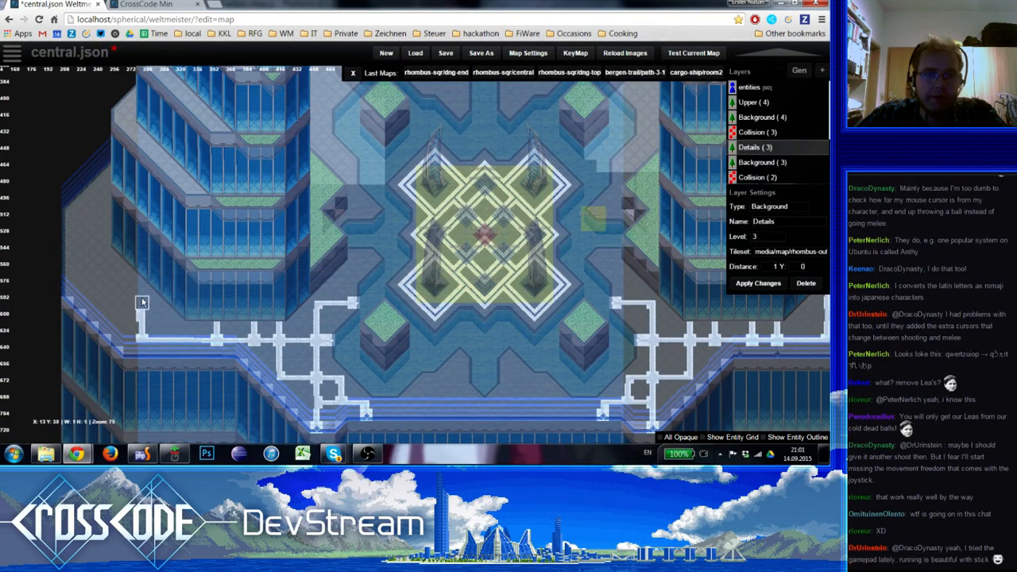
Add another upright stub to the southwestern horizontal stripe, two tiles west of the westernmost one
right_drag(189, 332, 116, 331)
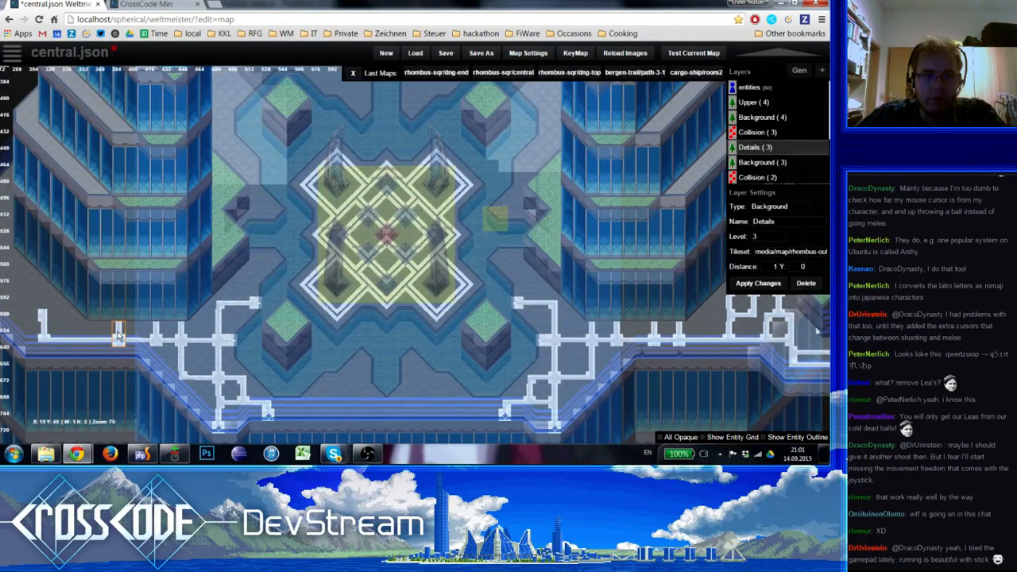
click(119, 336)
click(94, 337)
shift+click(95, 341)
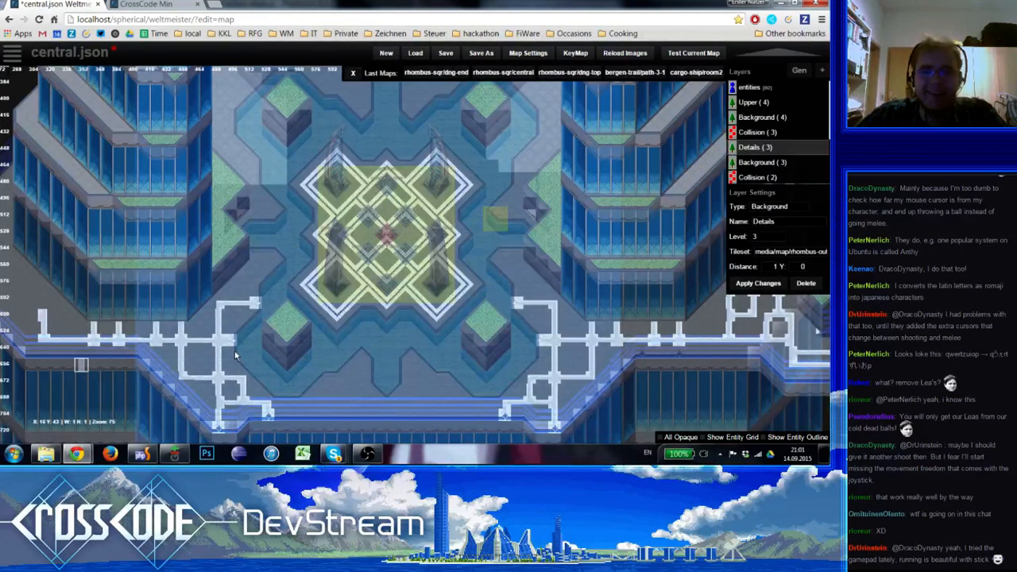
Add a westward branch from the western upright and close a small square loop beside the stripe's corner
mouse_move(421, 365)
right_down()
mouse_move(348, 359)
mouse_move(517, 369)
right_up()
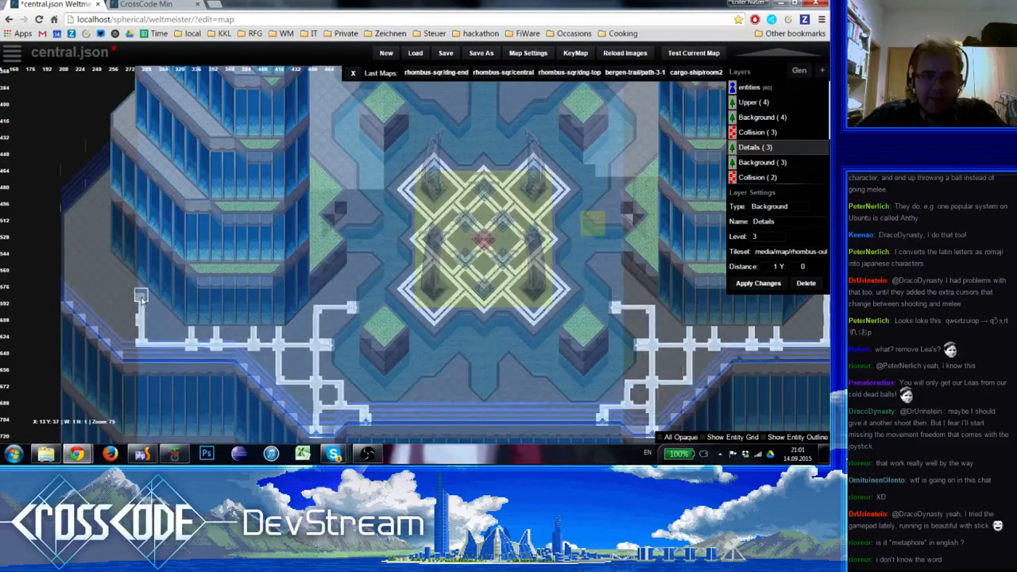
right_drag(278, 374, 87, 370)
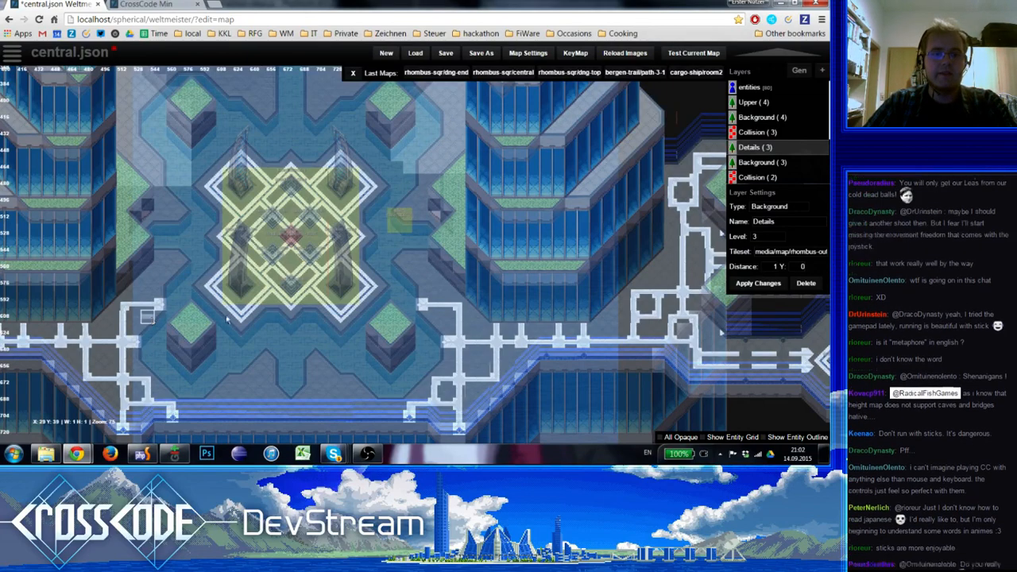
right_drag(150, 318, 398, 307)
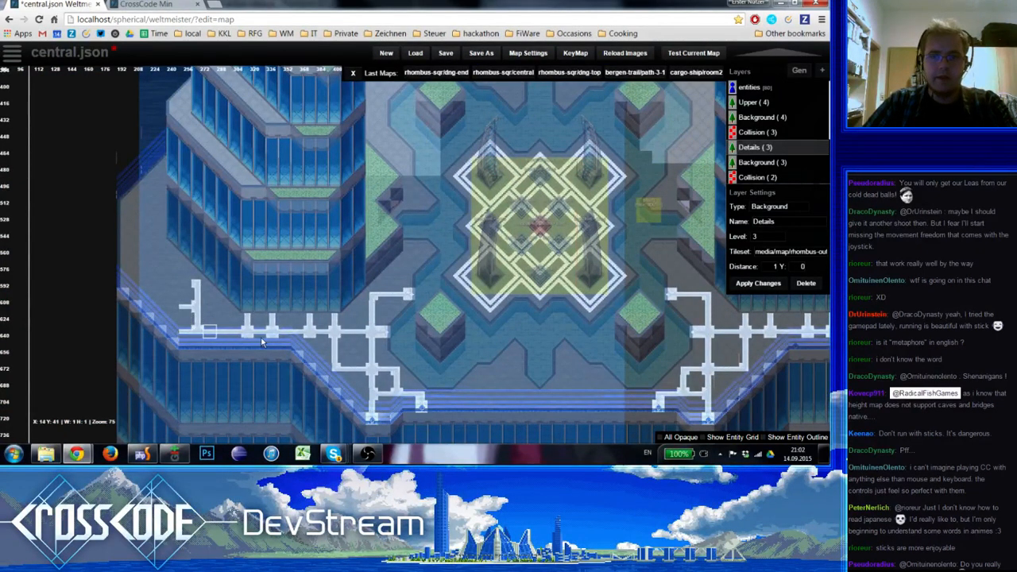
right_drag(190, 321, 11, 294)
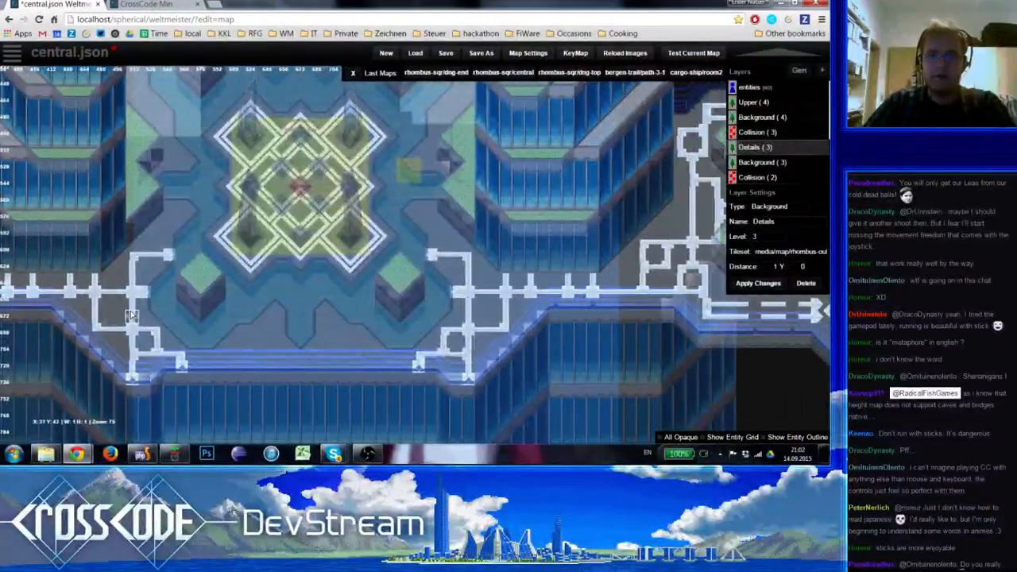
right_drag(130, 316, 444, 338)
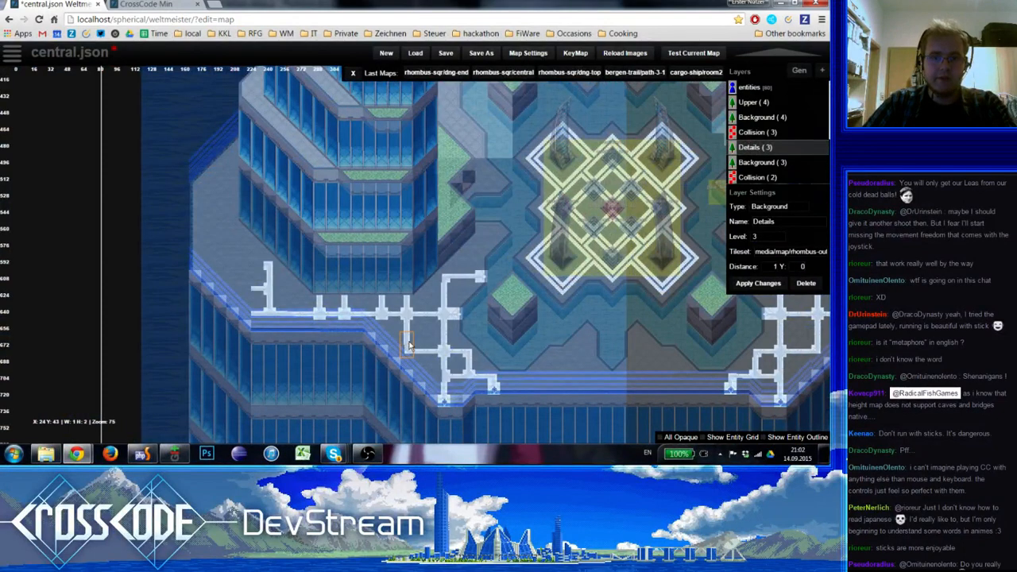
right_drag(390, 353, 125, 330)
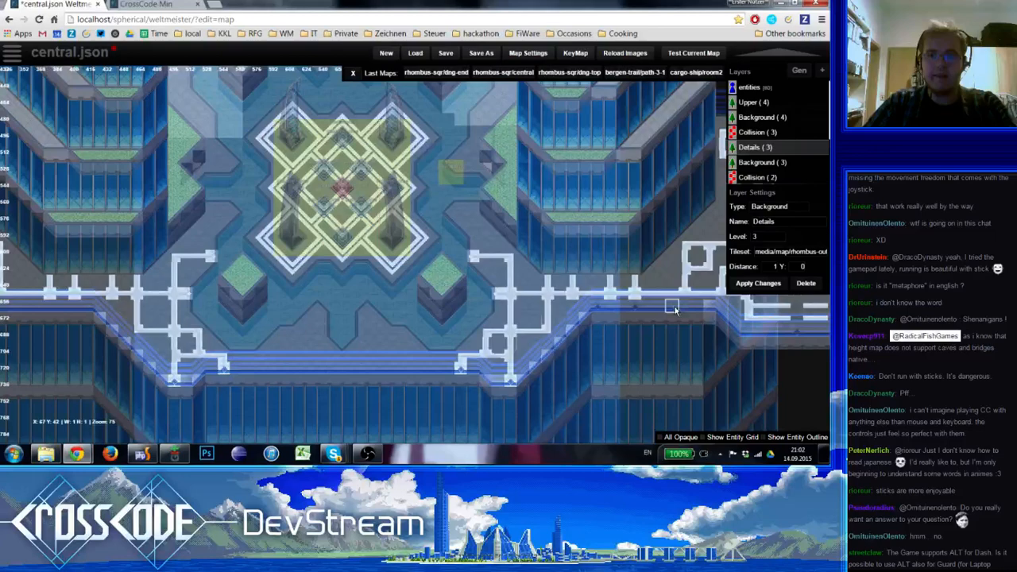
right_drag(673, 309, 445, 300)
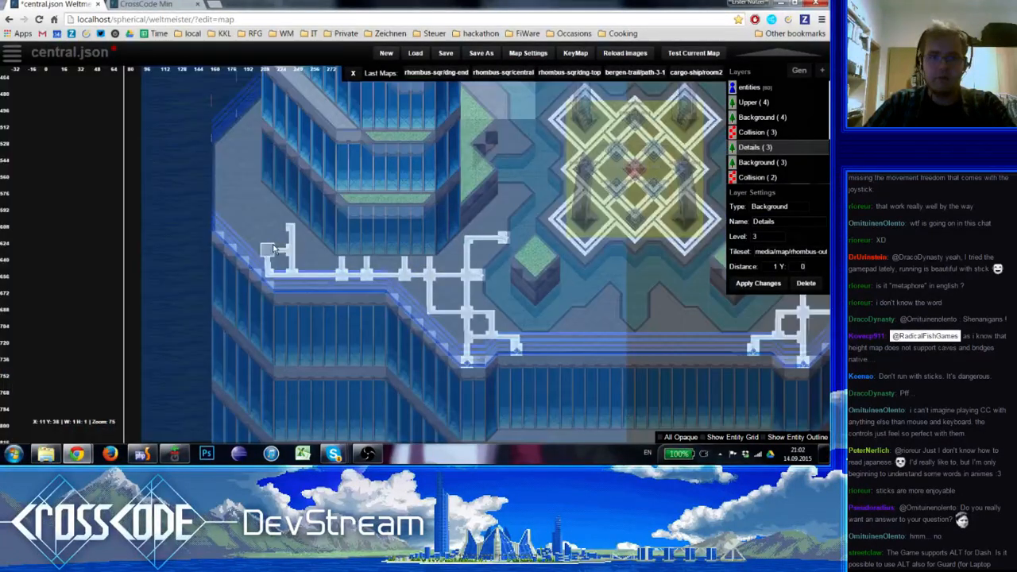
Branch the stripe further west from the small loop and enclose two adjoining square loops above it
shift+drag(267, 262, 280, 277)
click(251, 244)
shift+click(264, 240)
mouse_move(267, 237)
right_down()
mouse_move(68, 324)
mouse_move(390, 340)
right_up()
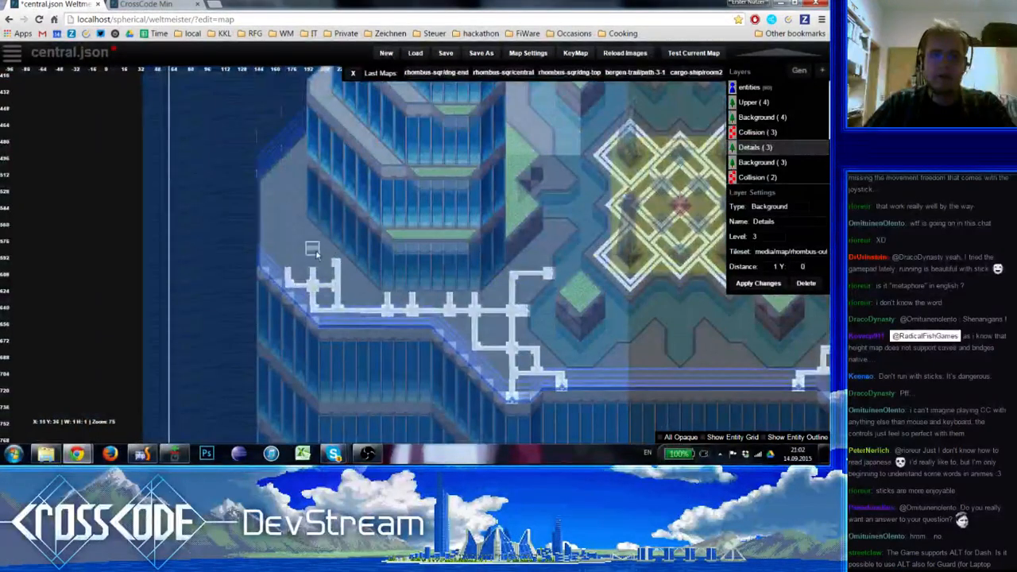
click(329, 262)
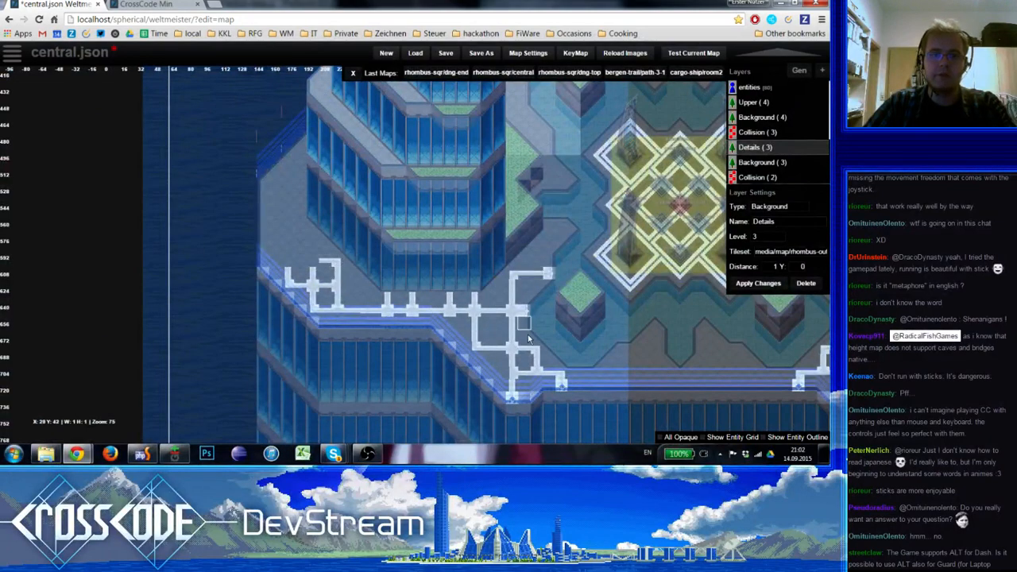
mouse_move(490, 338)
right_down()
mouse_move(280, 318)
mouse_move(219, 334)
mouse_move(646, 310)
right_up()
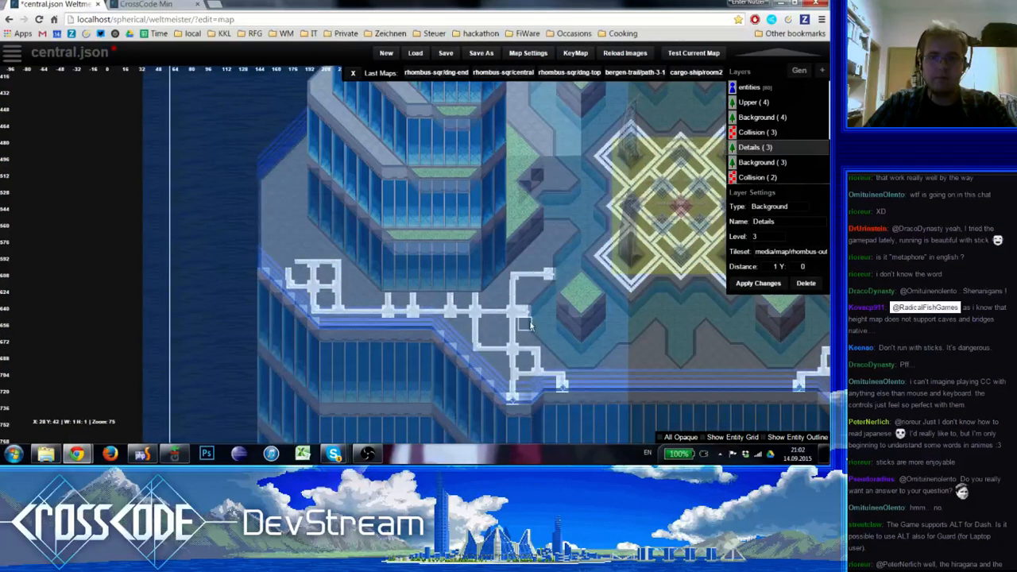
Extend an upright stripe north from the west side of the adjoining square loops using the vertical stripe tile
key(space)
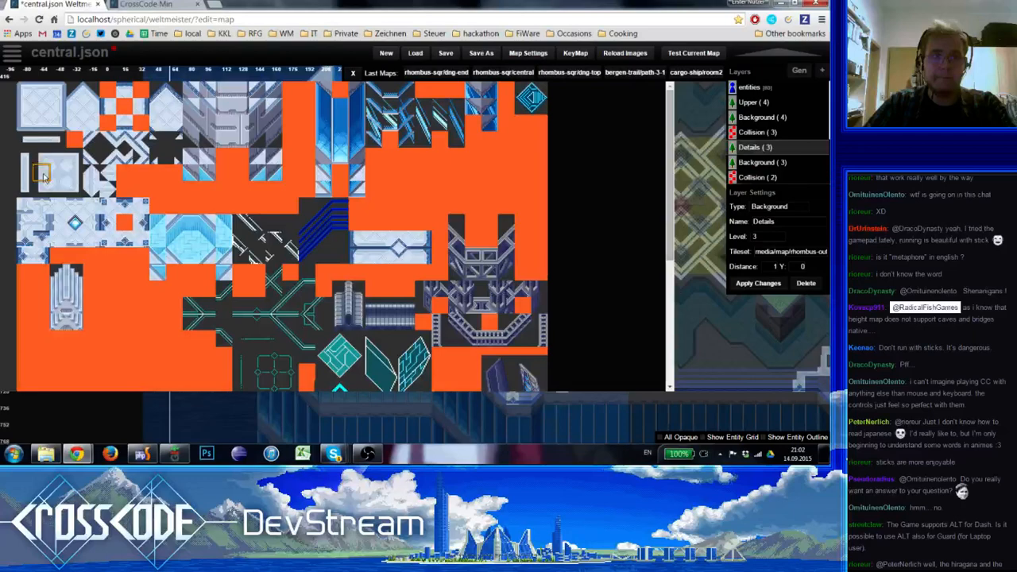
click(44, 175)
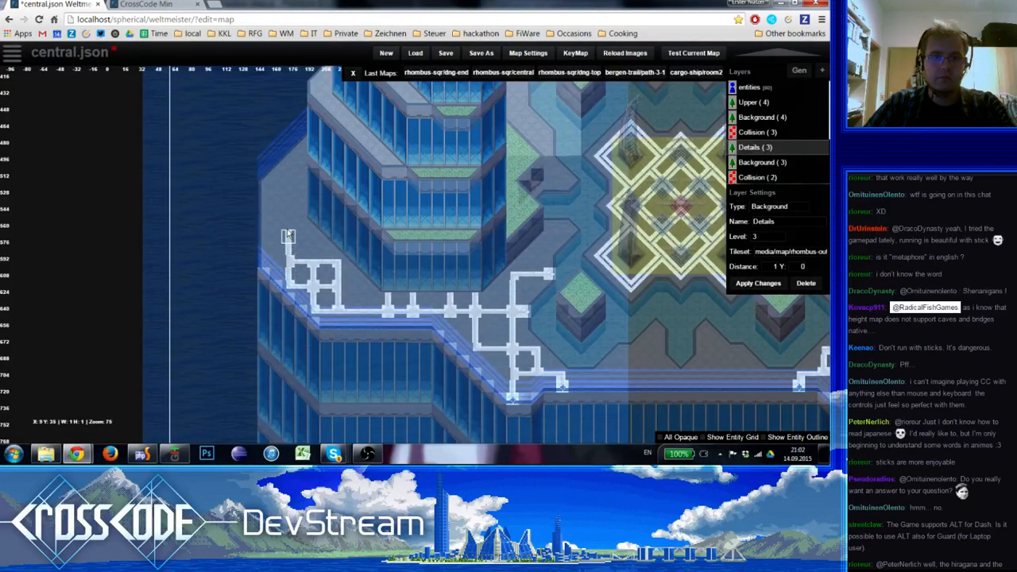
drag(287, 231, 291, 226)
Compare the southwestern stripes with their eastern counterpart and touch up the tiles of the adjoining square loops
right_drag(415, 291, 305, 282)
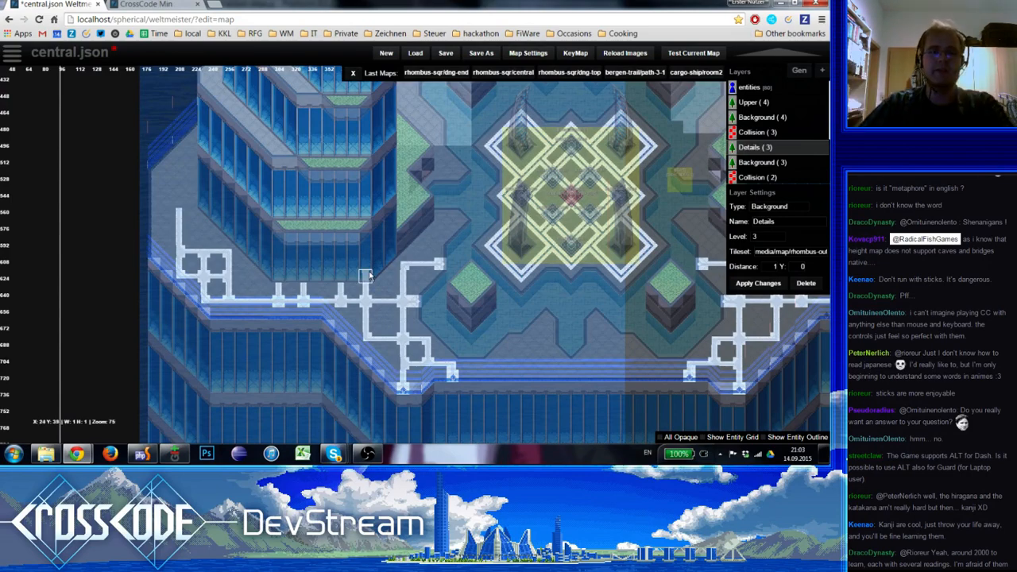
right_drag(392, 300, 102, 330)
right_drag(72, 326, 436, 329)
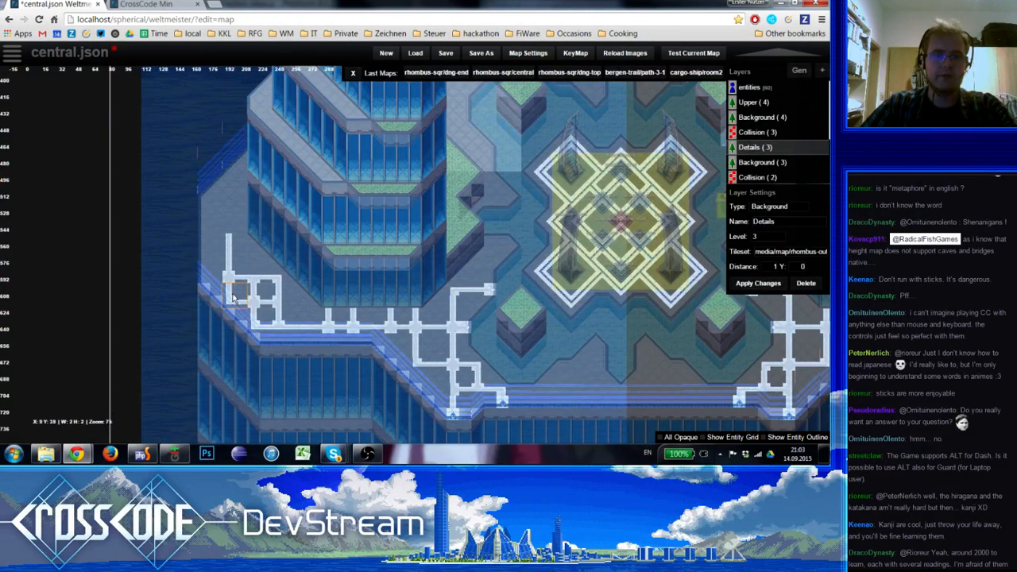
shift+drag(238, 299, 230, 292)
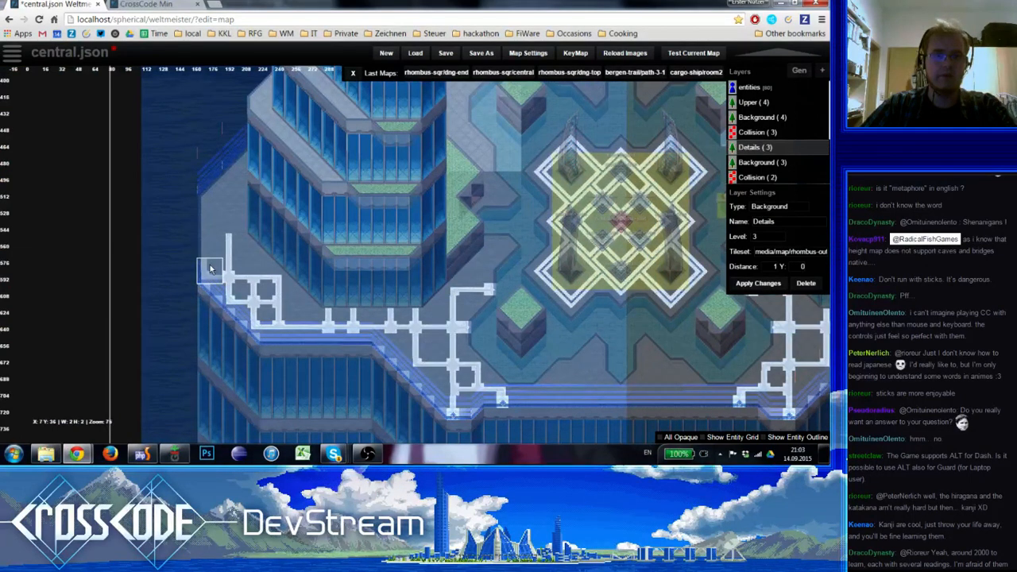
shift+click(270, 305)
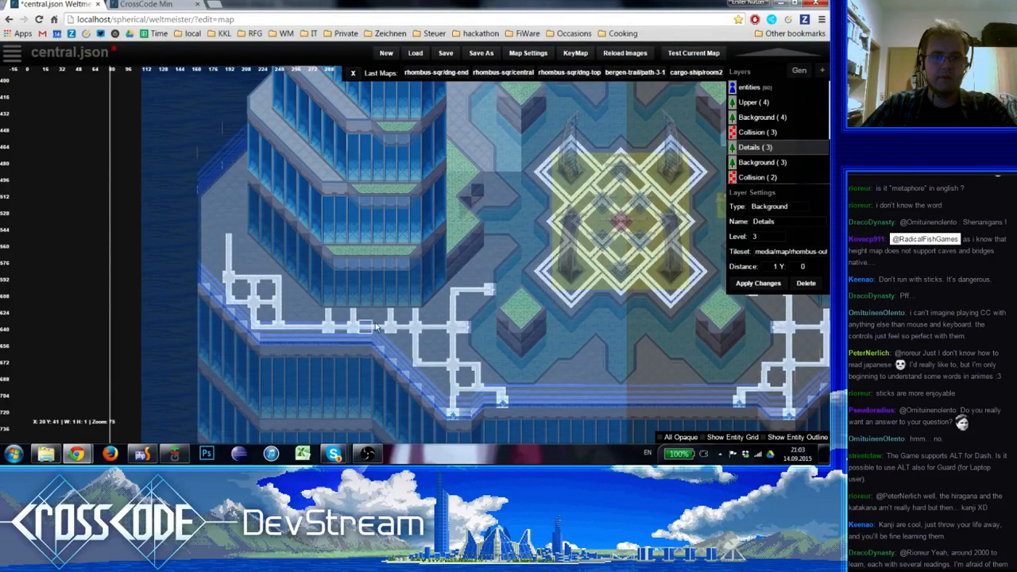
right_drag(670, 204, 622, 193)
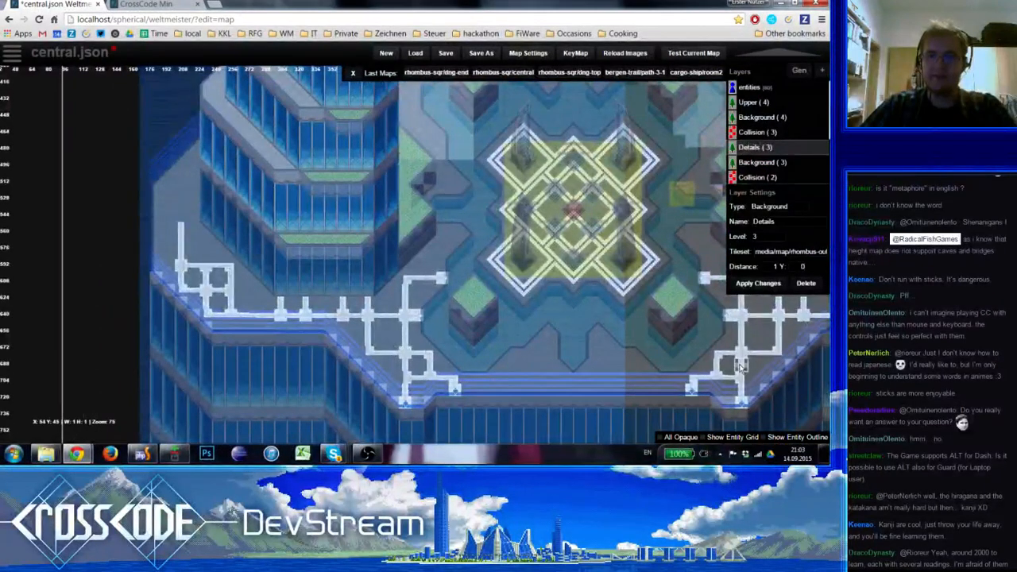
Extend the southwestern walkway's westernmost upright stripe further north and add two short eastward branches at its upper end
right_drag(742, 368, 585, 392)
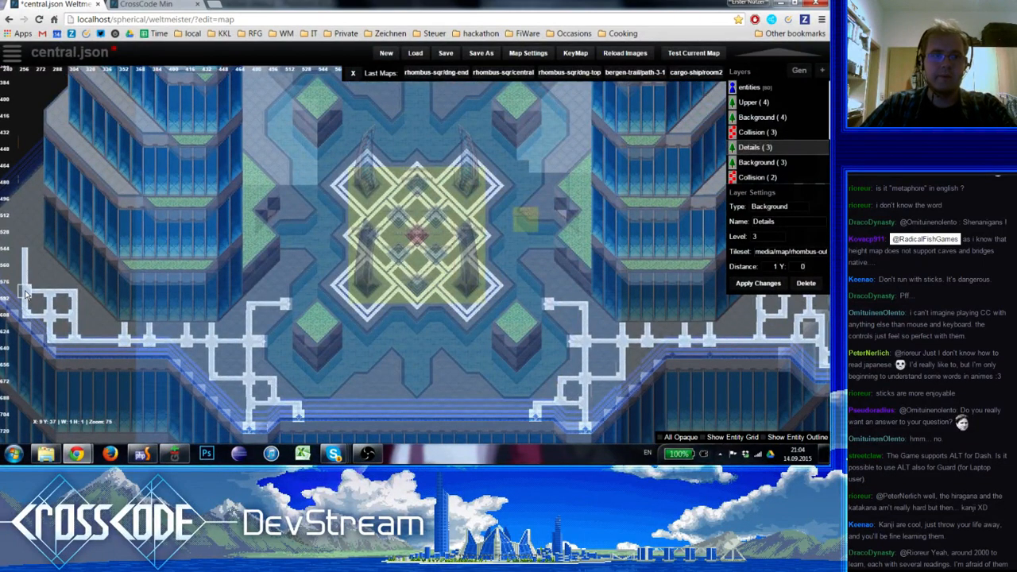
drag(25, 269, 24, 212)
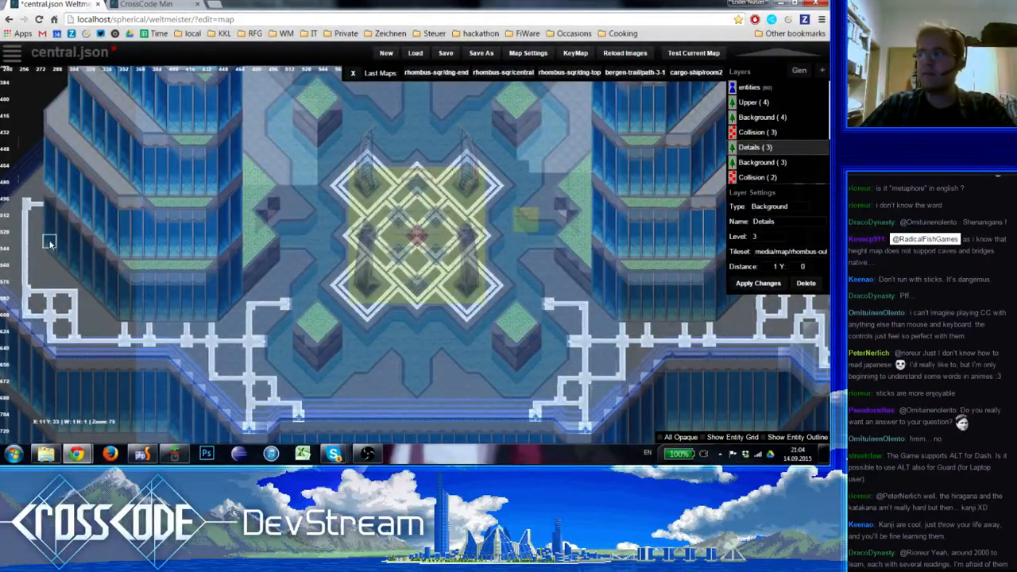
right_drag(52, 242, 97, 229)
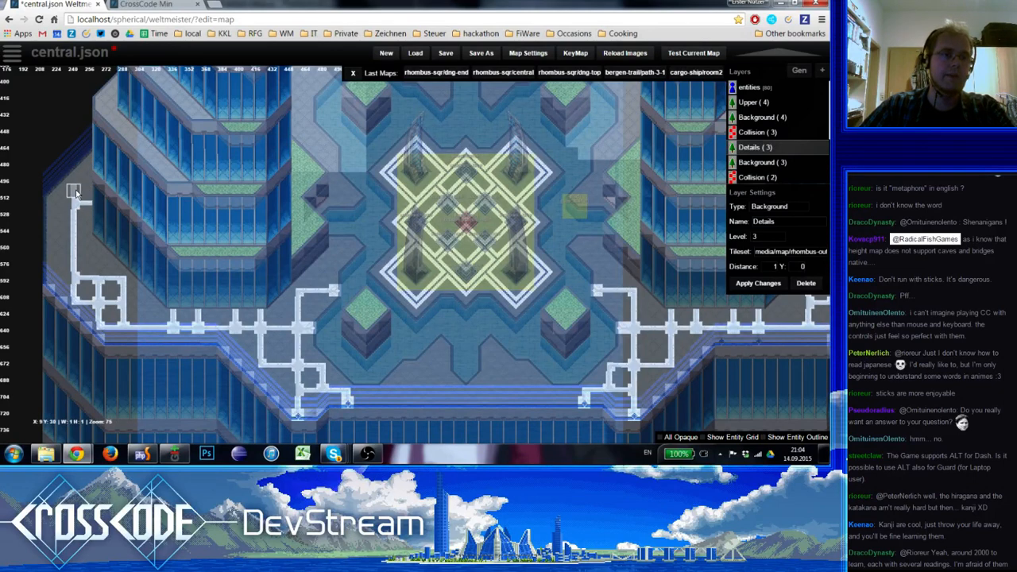
click(75, 195)
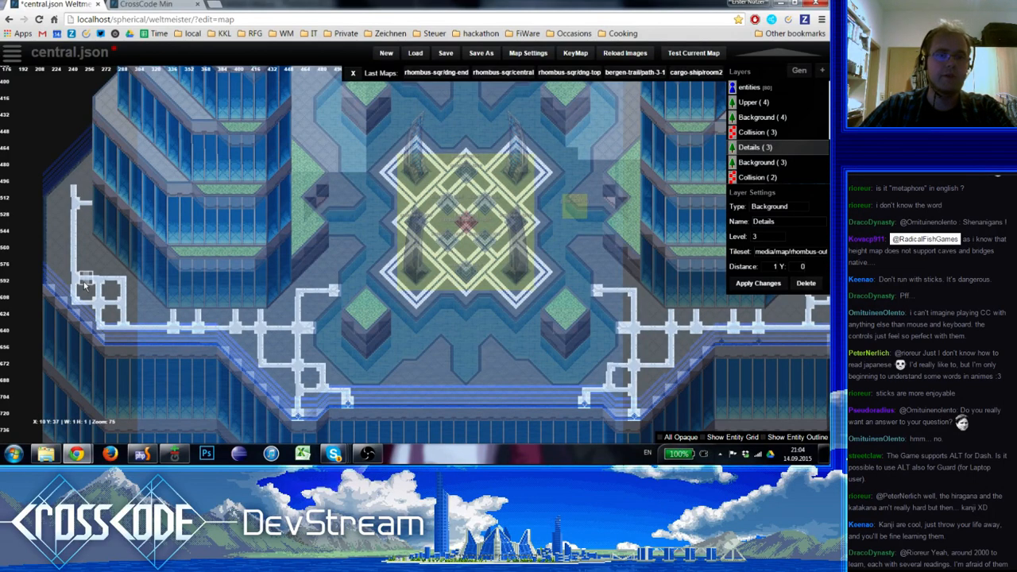
click(76, 182)
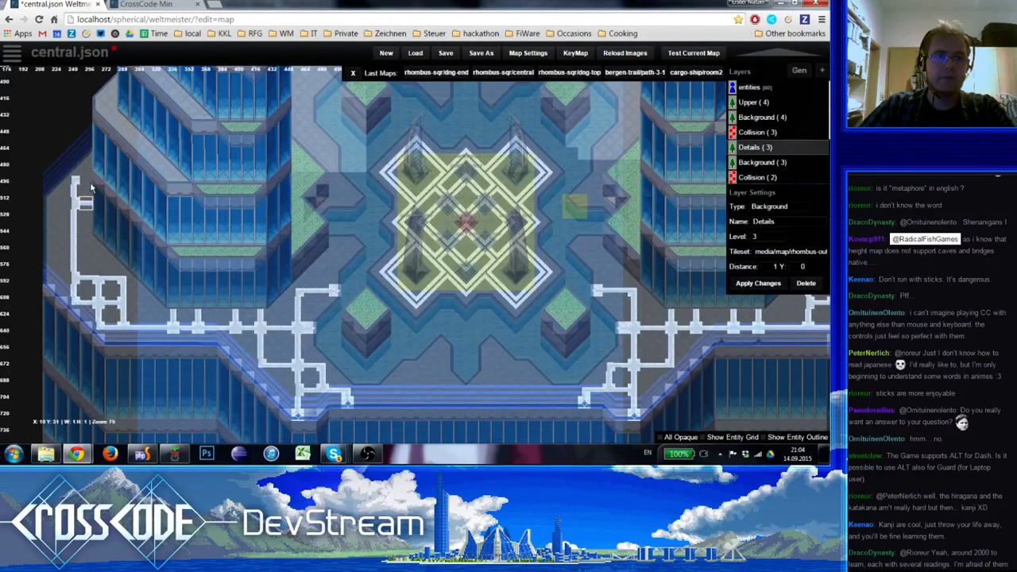
click(89, 181)
mouse_move(163, 252)
right_down()
mouse_move(143, 253)
mouse_move(155, 251)
right_up()
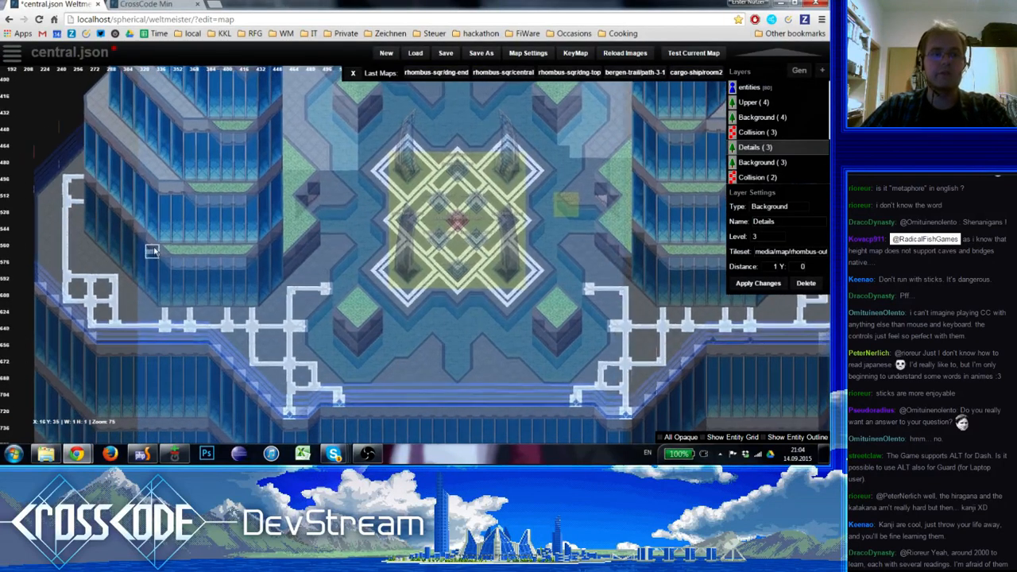
Branch the upright stripe west beside the square loops and level with the lower eastward branch, finishing both branches with end tiles
click(66, 276)
key(space)
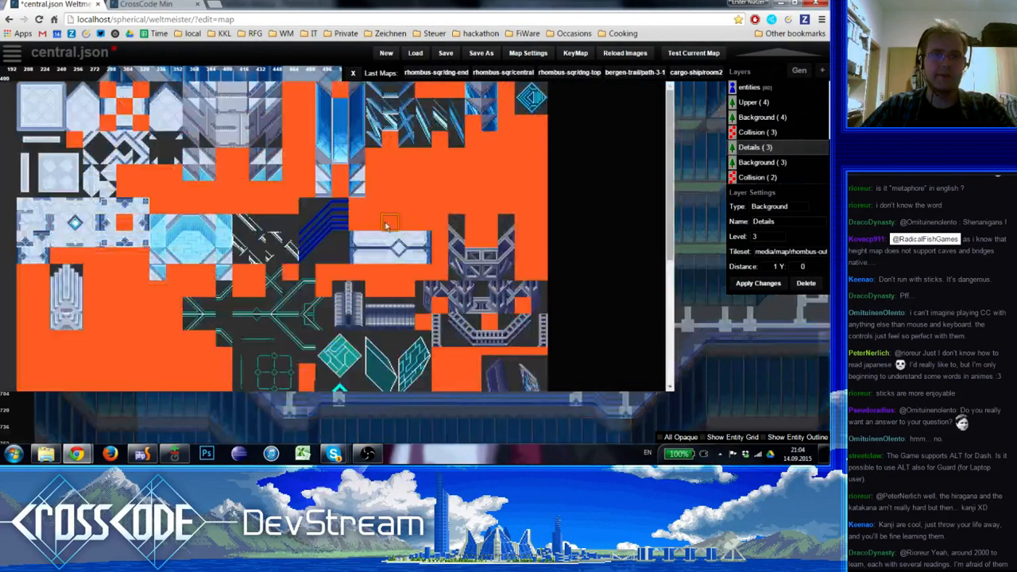
click(24, 256)
click(42, 203)
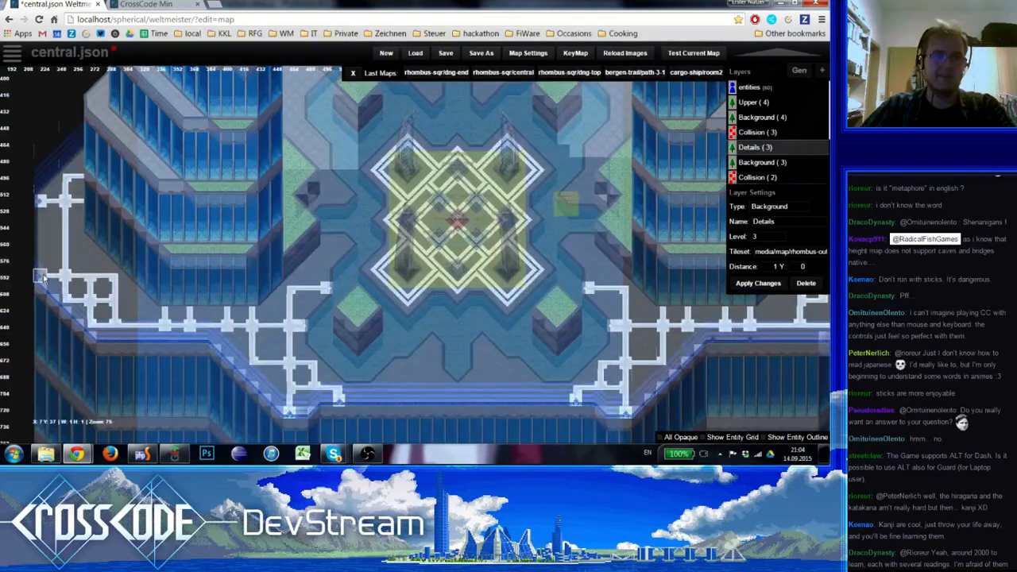
click(42, 276)
Review the southern walkway stripes and the central plaza at full opacity with the entities layer active
scroll(136, 291, down, 1)
scroll(198, 329, up, 1)
key(1)
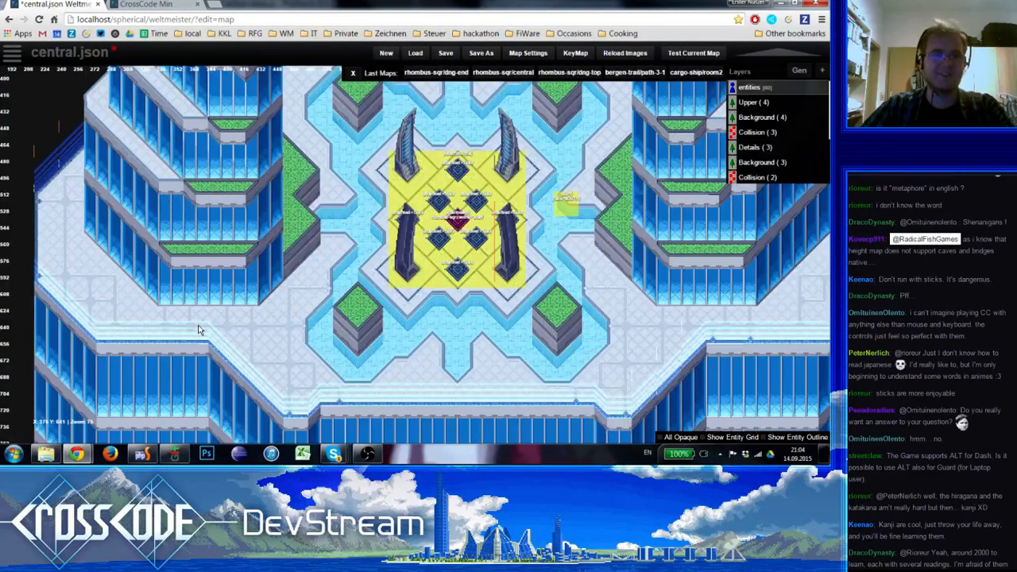
scroll(198, 330, down, 1)
scroll(200, 331, up, 1)
mouse_move(514, 396)
right_down()
mouse_move(220, 386)
mouse_move(567, 414)
mouse_move(557, 402)
mouse_move(202, 406)
mouse_move(530, 390)
mouse_move(515, 389)
right_up()
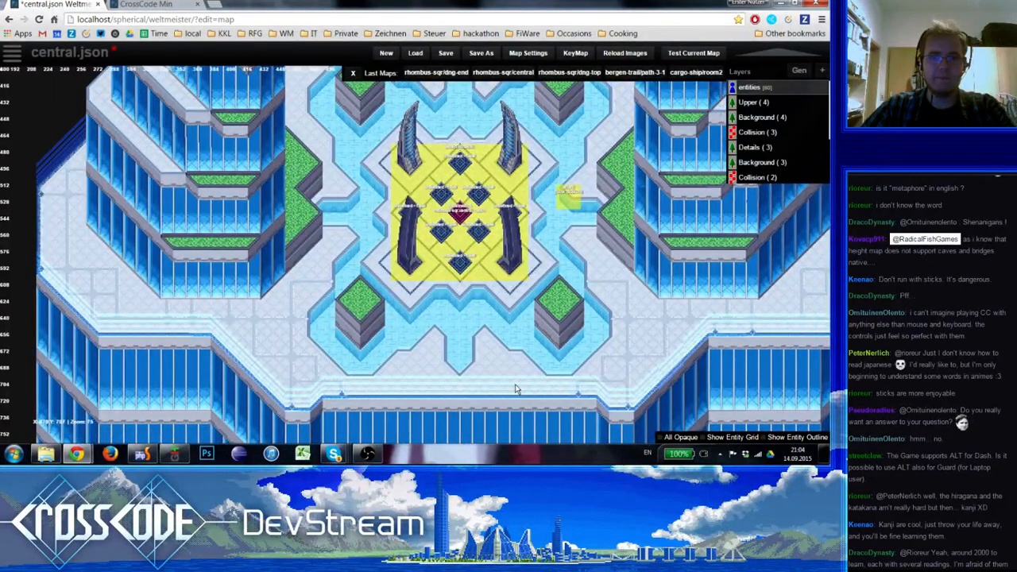
right_drag(510, 389, 451, 402)
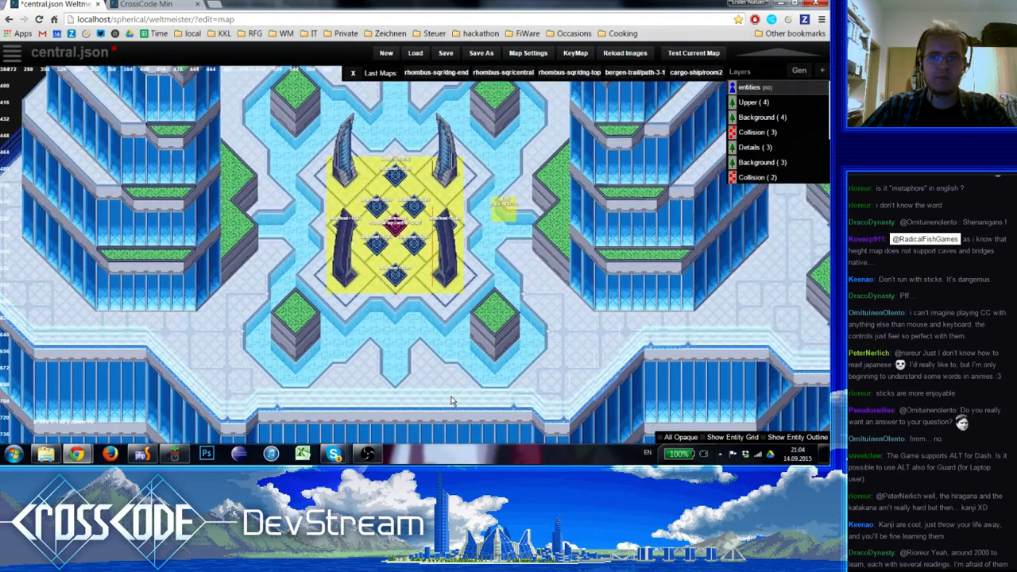
right_drag(452, 399, 406, 444)
right_drag(386, 201, 396, 221)
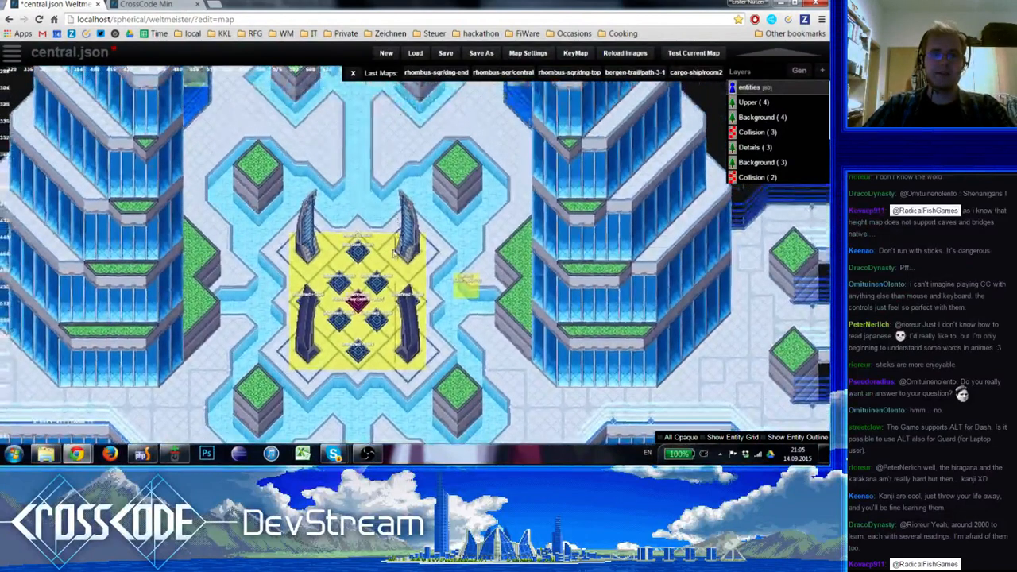
On the level 3 Details layer, shift the pair of stripe end tiles flanking the northern water channel one row north
key(5)
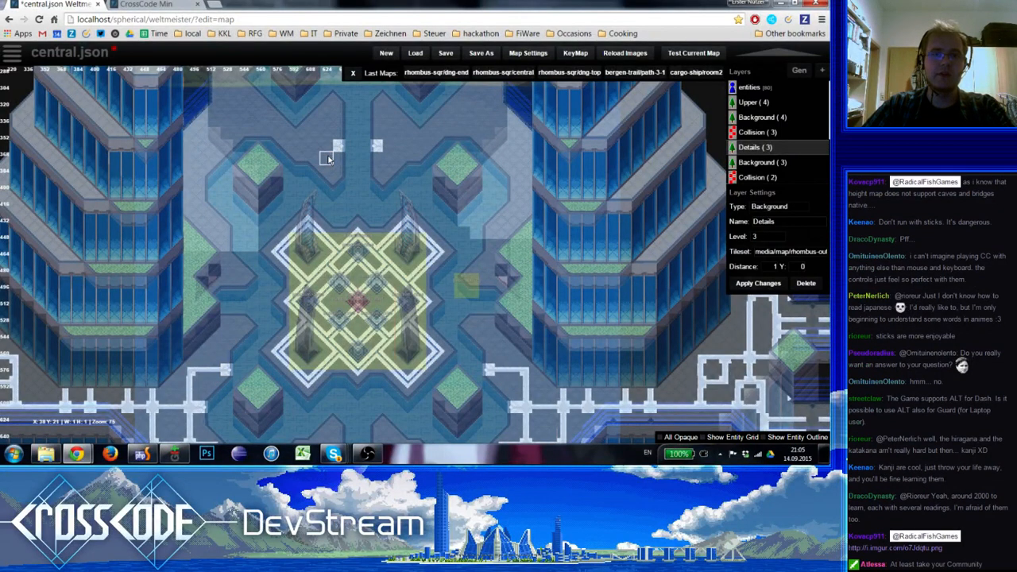
right_drag(327, 162, 342, 228)
key(1)
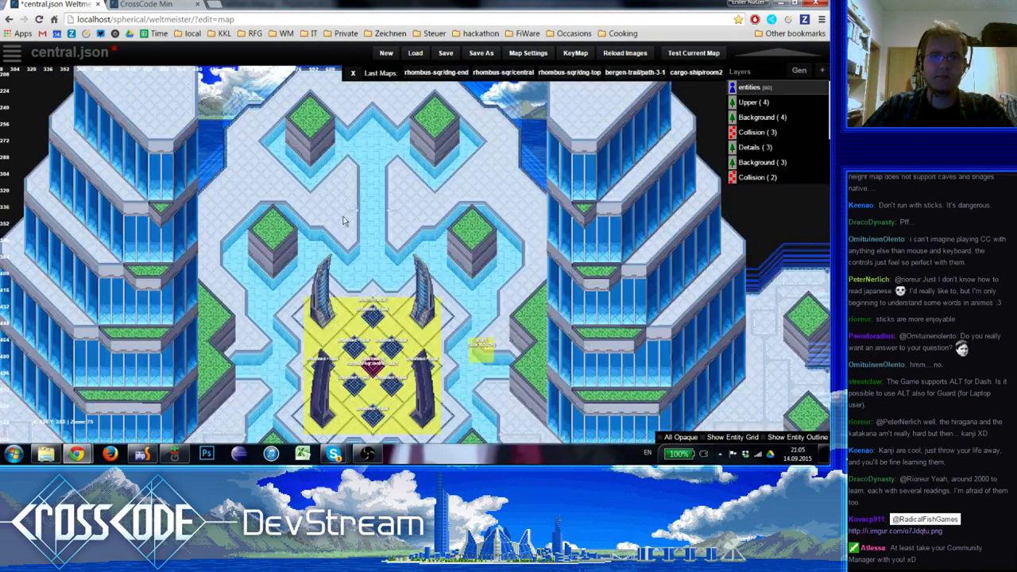
key(6)
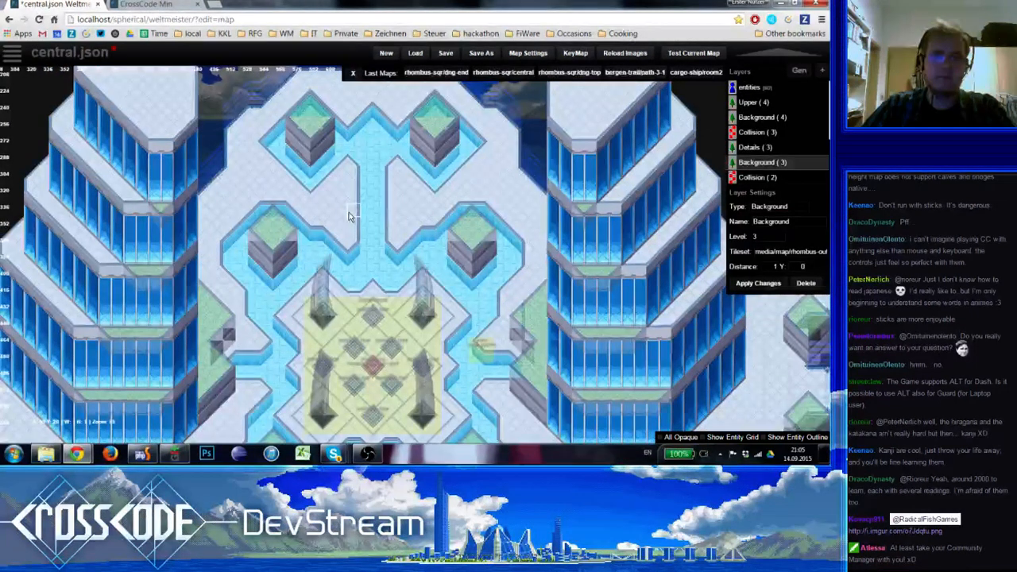
key(5)
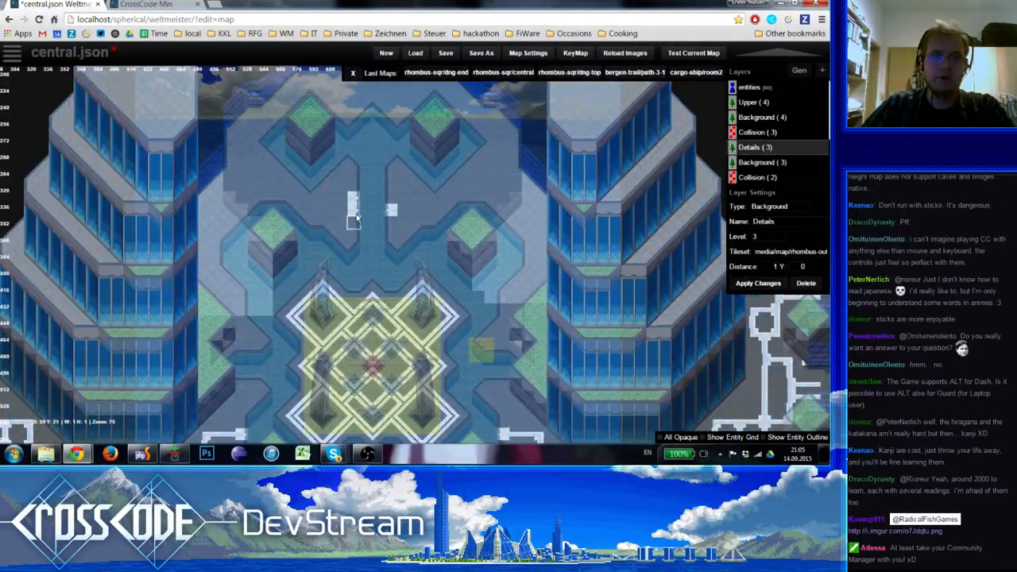
click(389, 200)
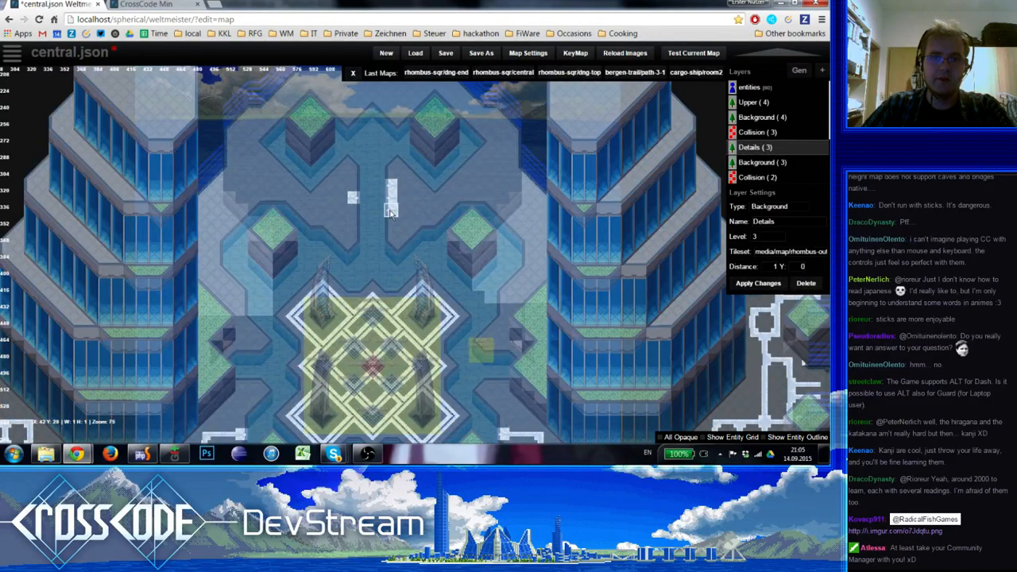
shift+click(389, 189)
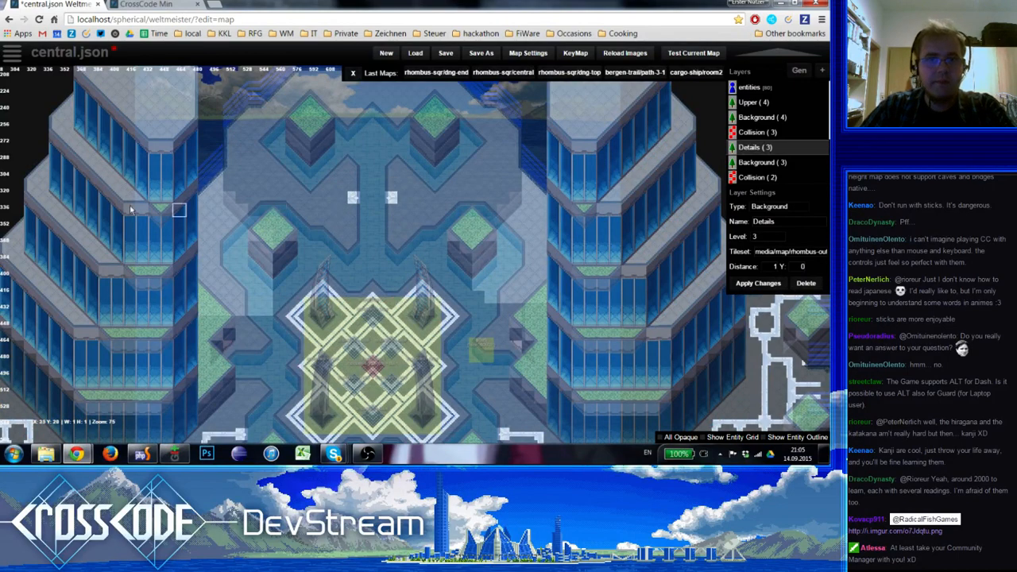
Run a horizontal stripe west from the channel's western end tile and turn it south into a short upright with an end tile
key(space)
click(42, 141)
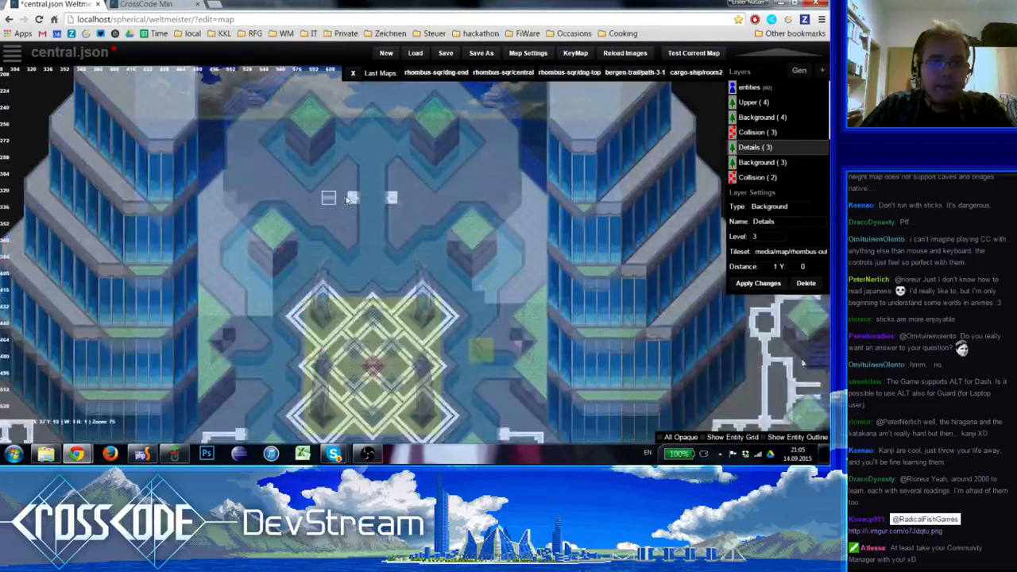
click(331, 200)
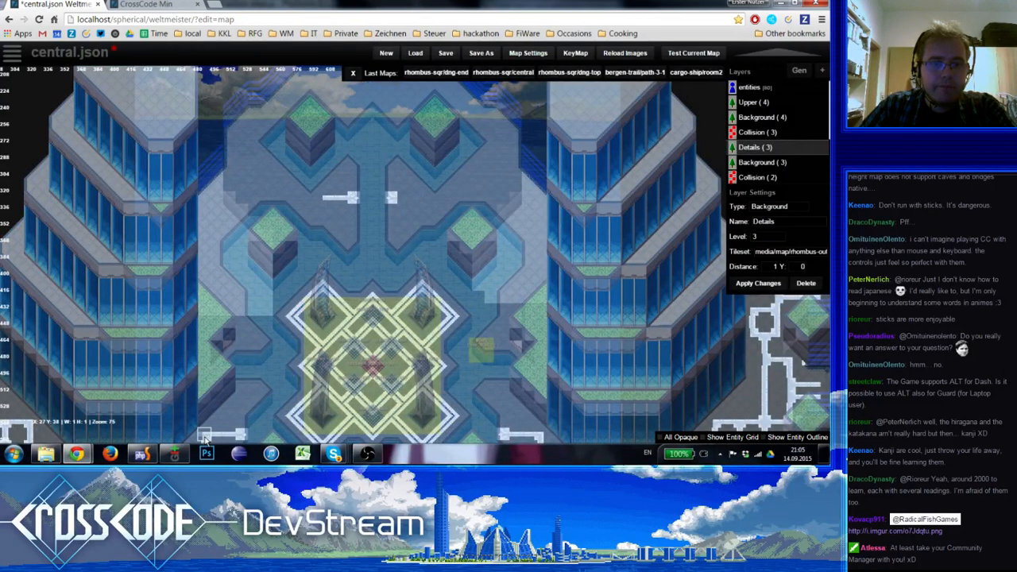
key(space)
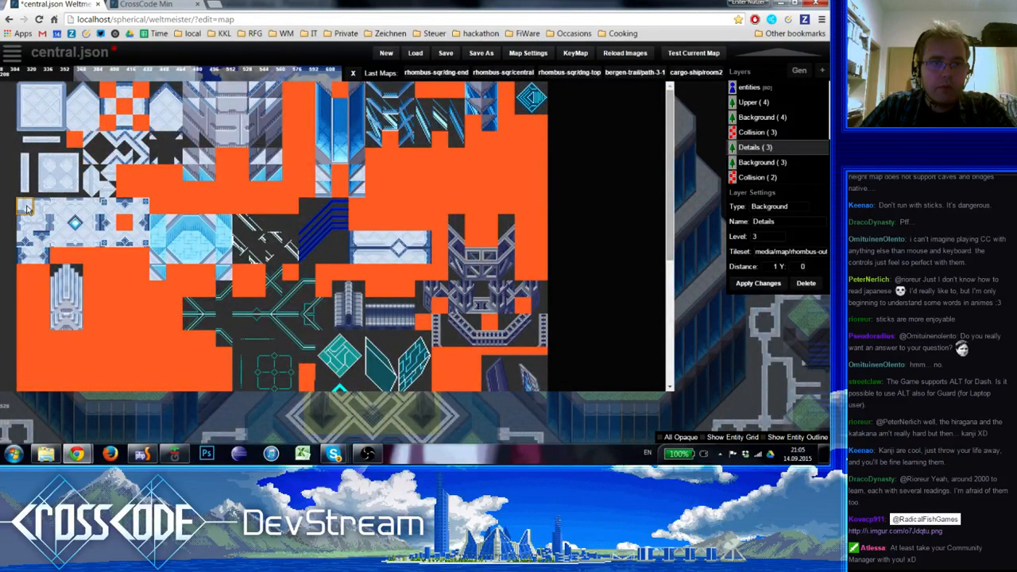
click(26, 208)
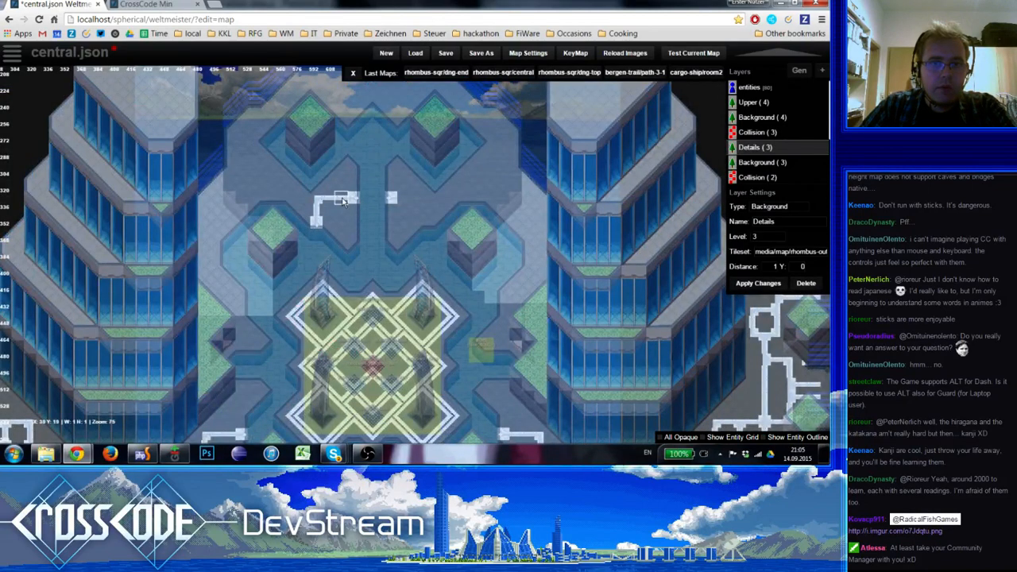
Close a small square loop inside the corner of the new stripe west of the northern channel
key(space)
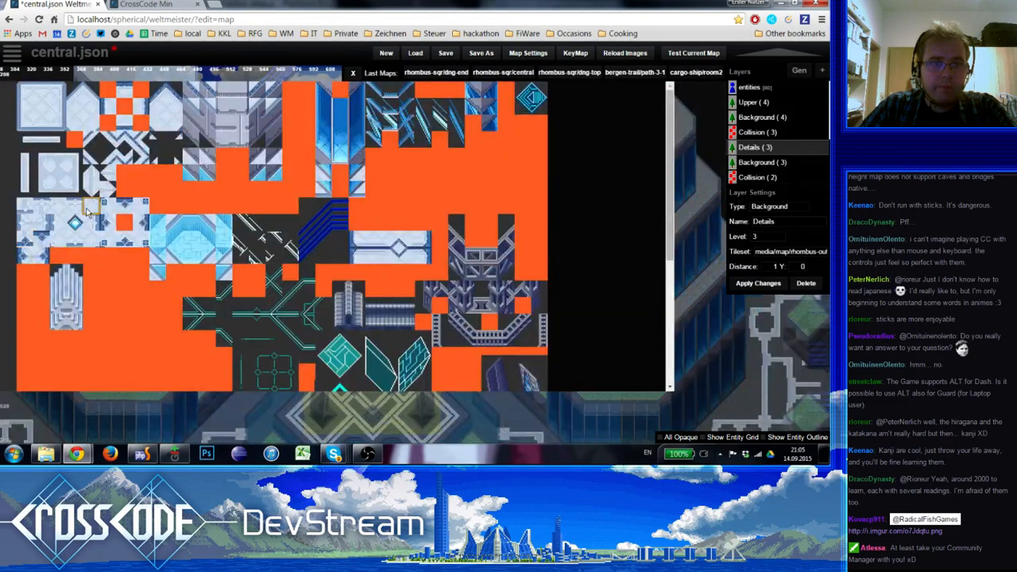
click(57, 173)
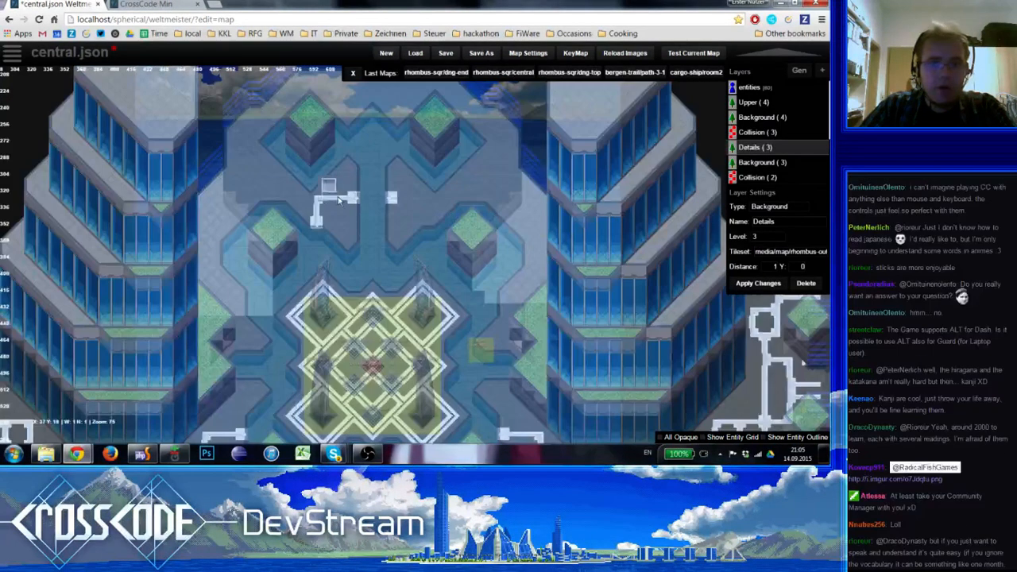
key(space)
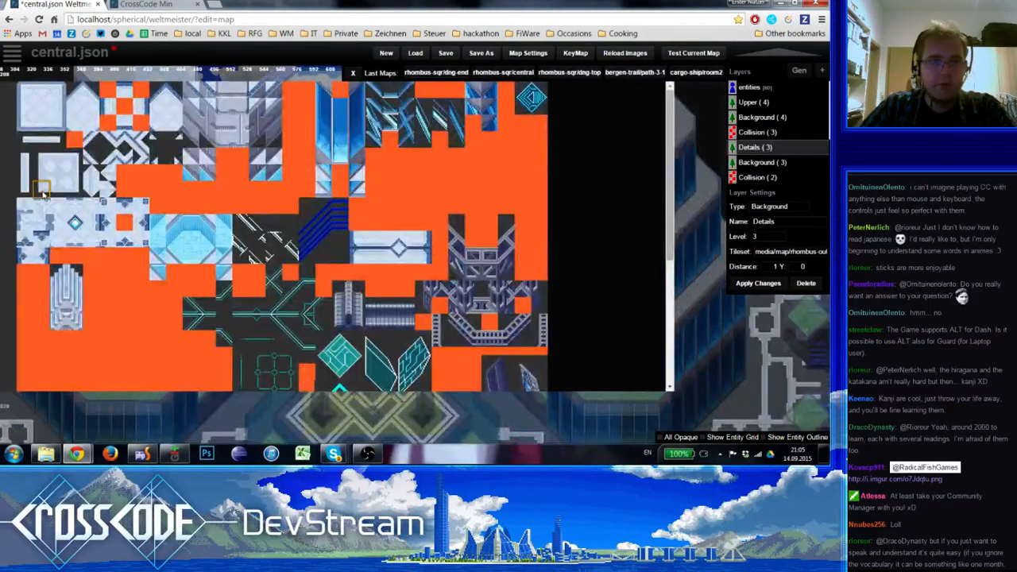
click(32, 174)
key(space)
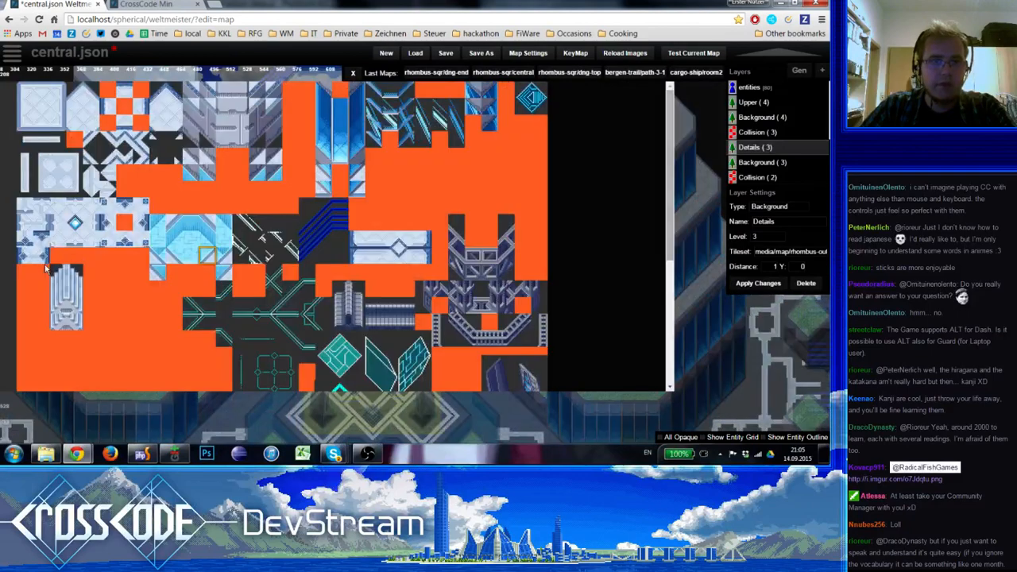
click(341, 227)
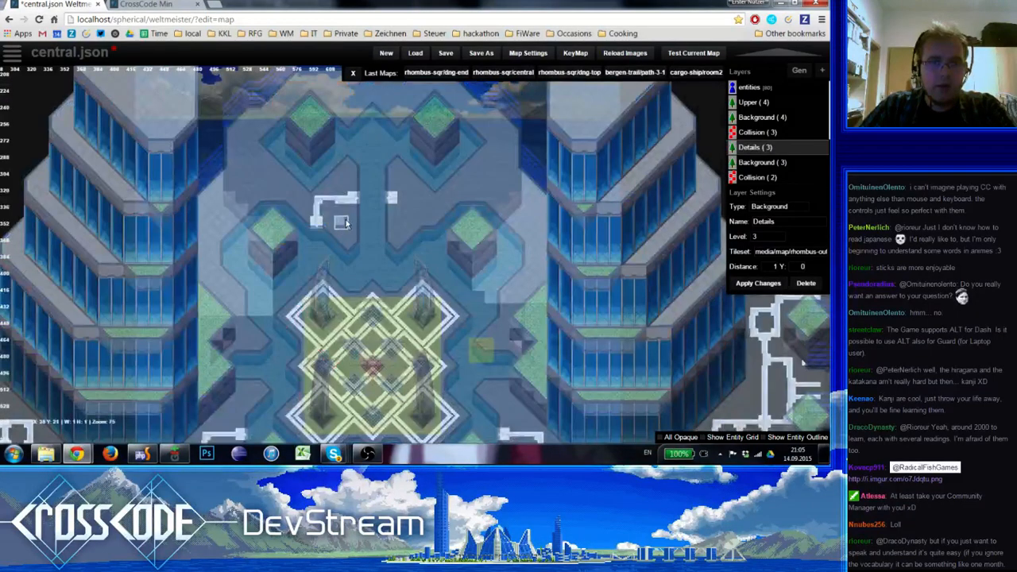
key(space)
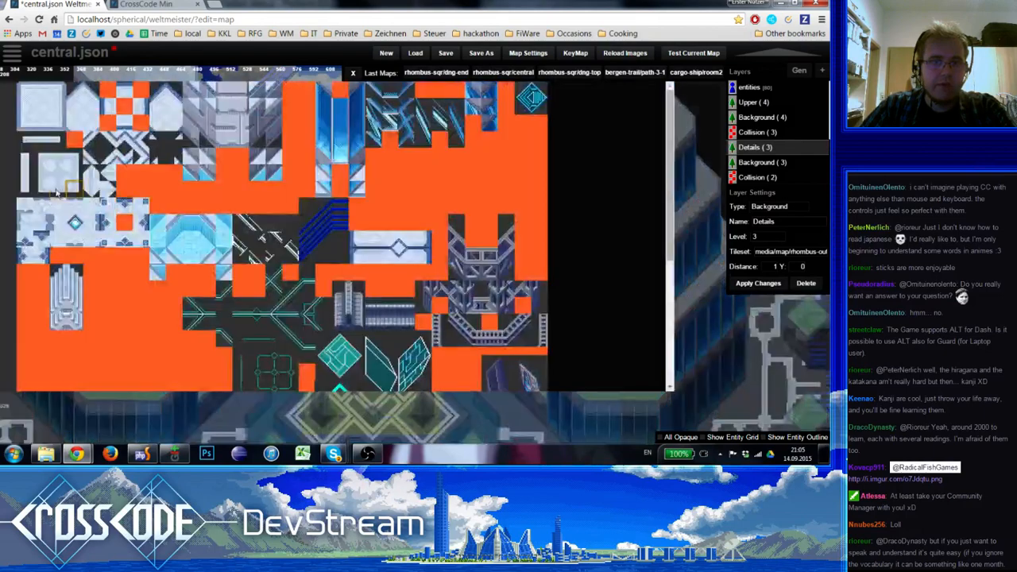
click(36, 178)
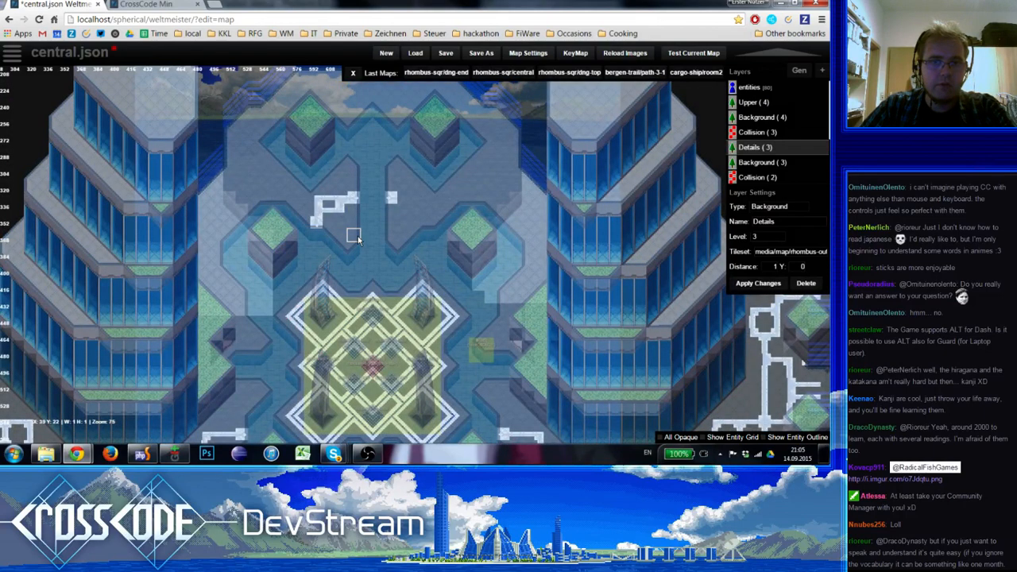
Move the western channel-side end tile one row north and link it to the square loop with a stepped stripe
key(space)
click(42, 173)
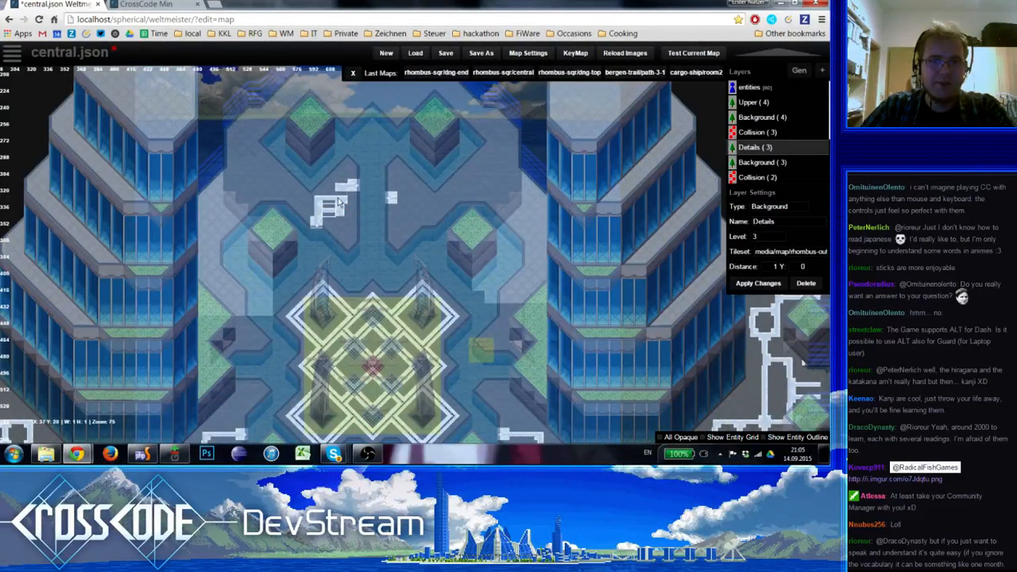
key(space)
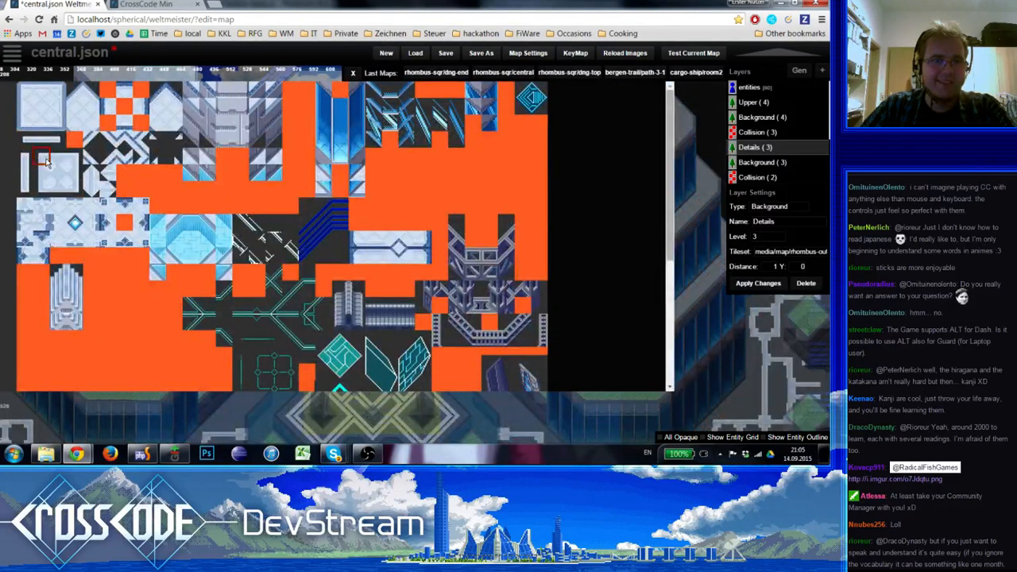
click(40, 159)
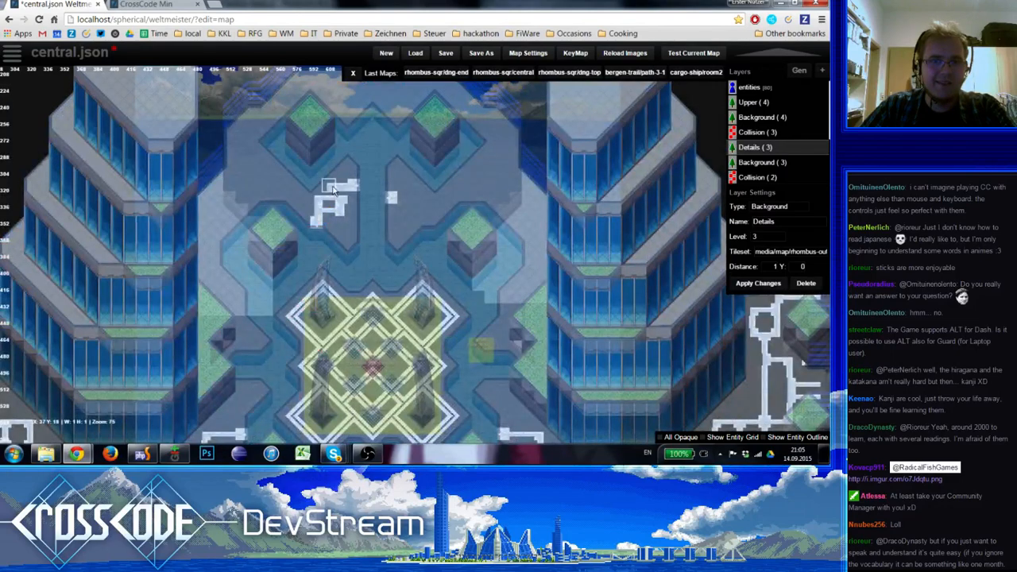
click(340, 200)
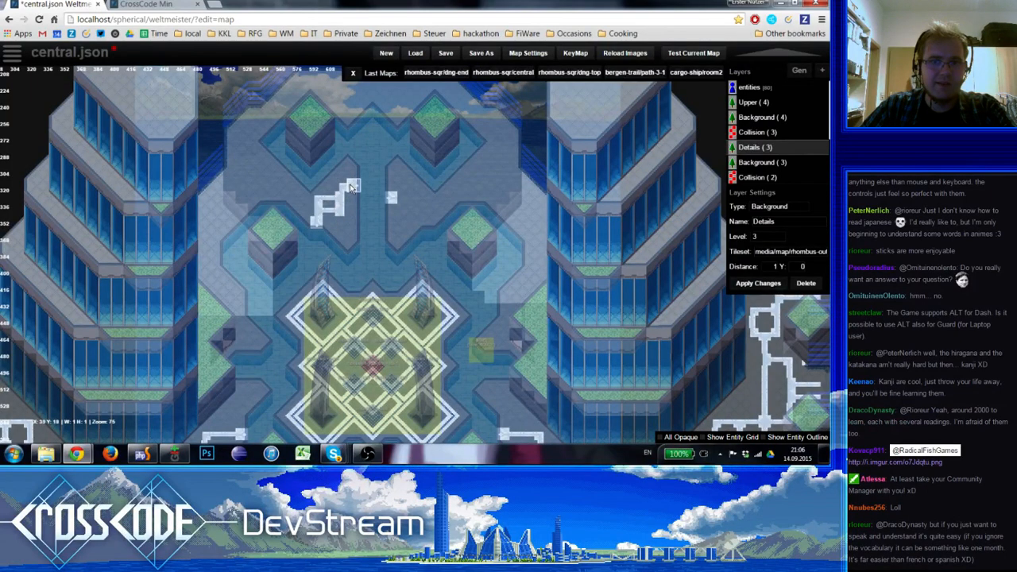
Extend the stepped stripe west of the northern channel into a rounded bracket with a second end tile at its southern end
key(space)
key(space)
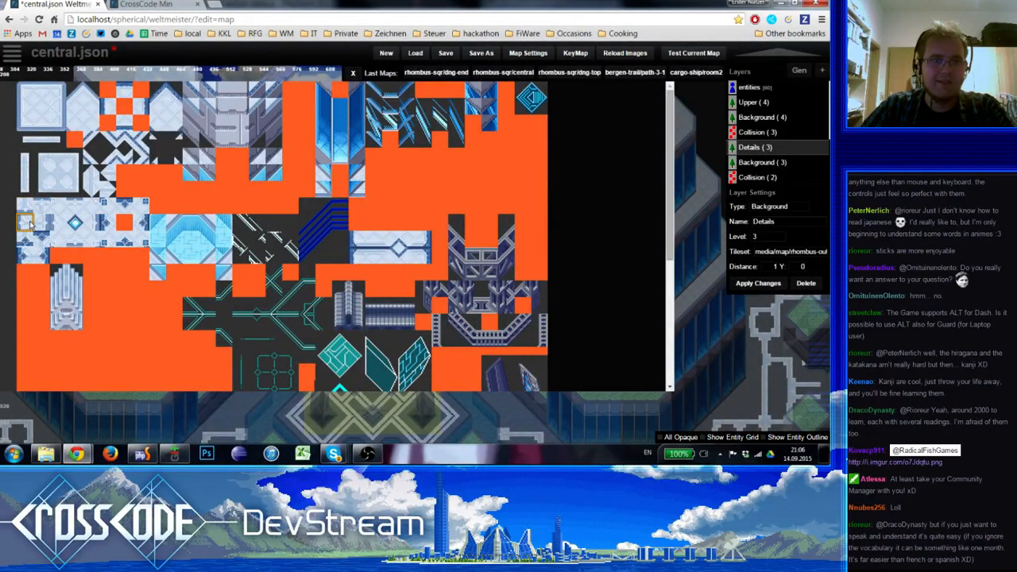
click(30, 224)
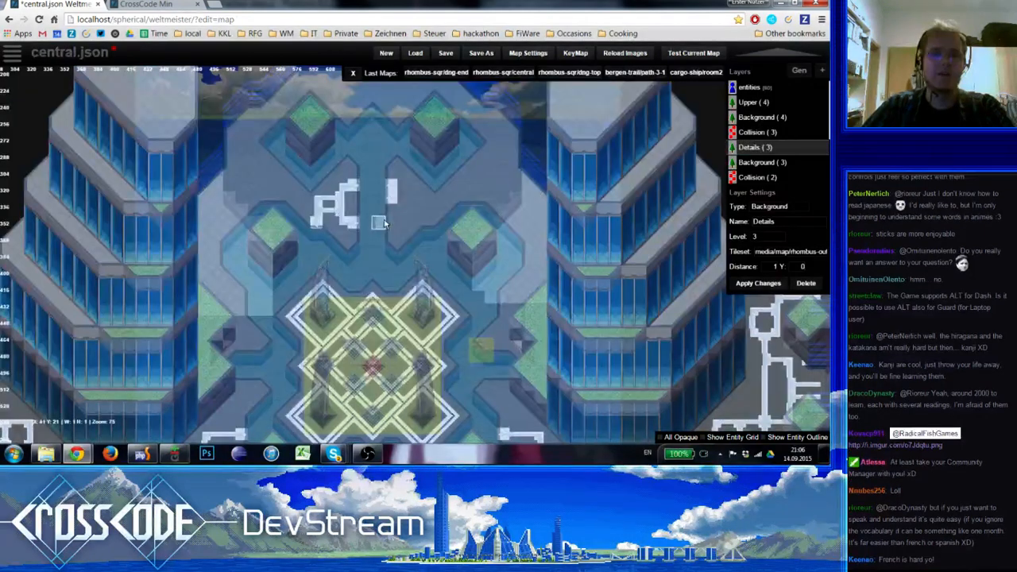
Place a matching pair of stripe end tiles on the northern channel's eastern side, leaving the two rows between them empty
drag(391, 222, 394, 201)
click(393, 211)
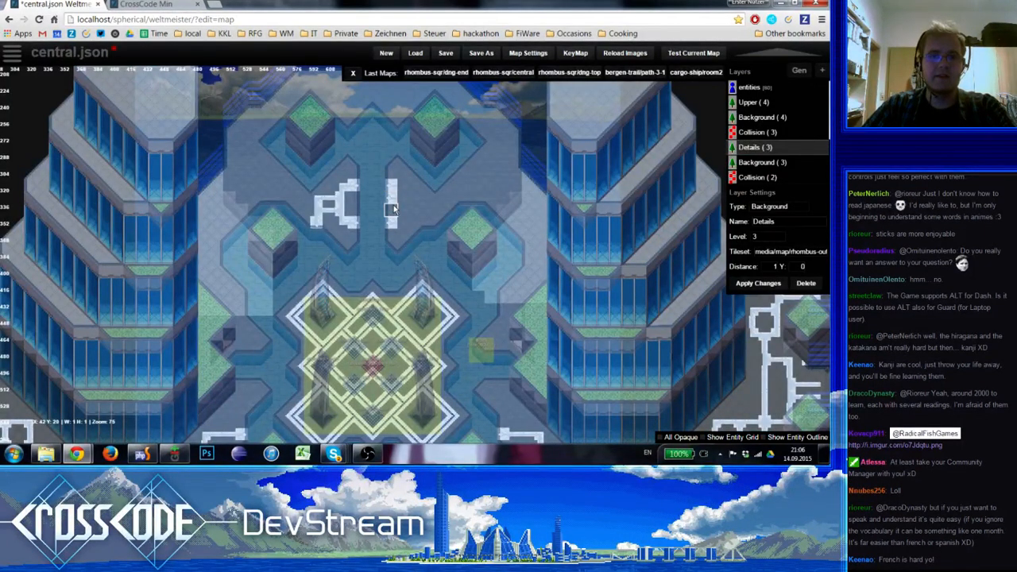
click(393, 200)
Join the two end tiles east of the northern channel with a rounded bracket stripe bulging east, mirroring the western one
key(space)
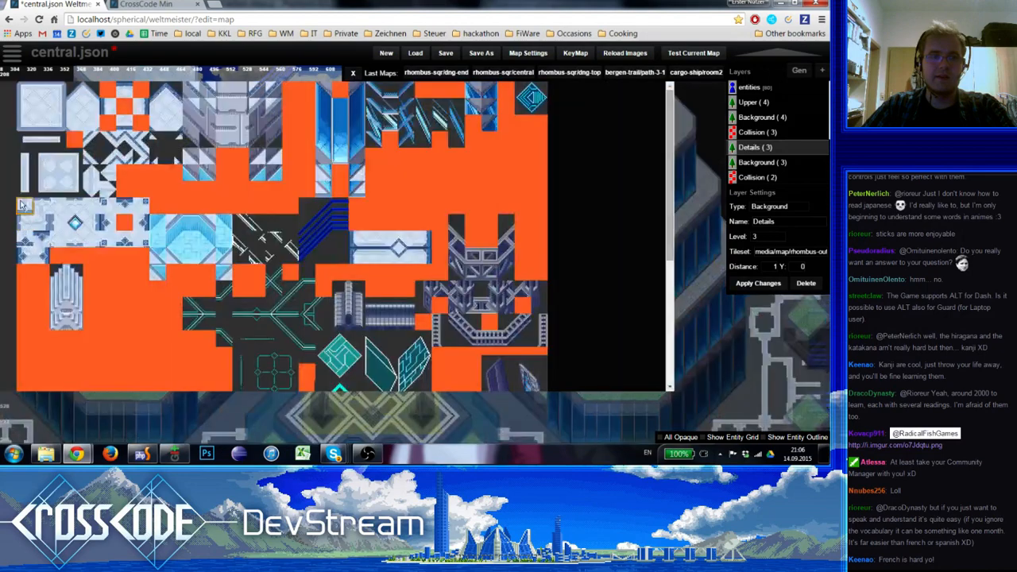
click(73, 189)
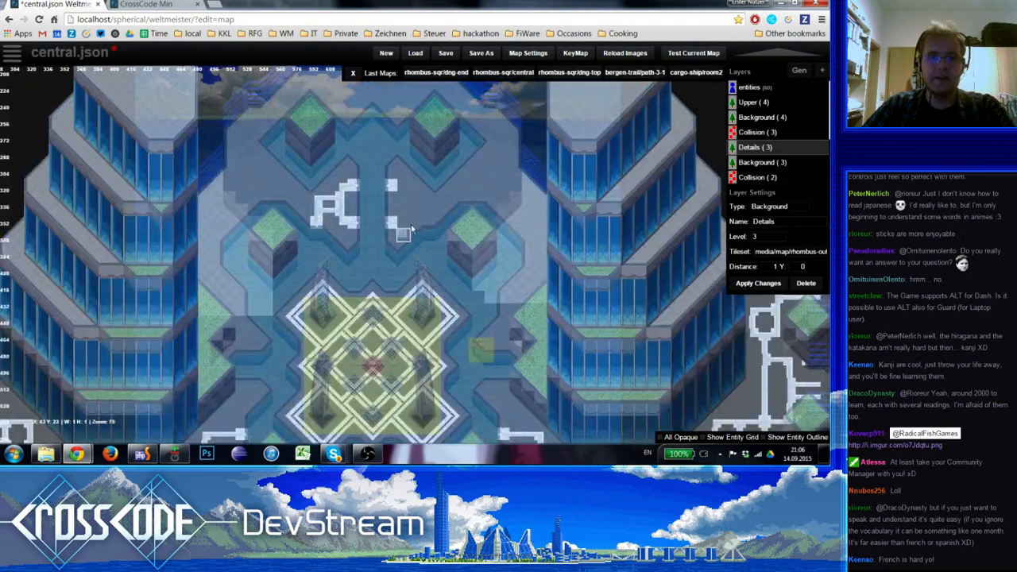
key(space)
click(78, 157)
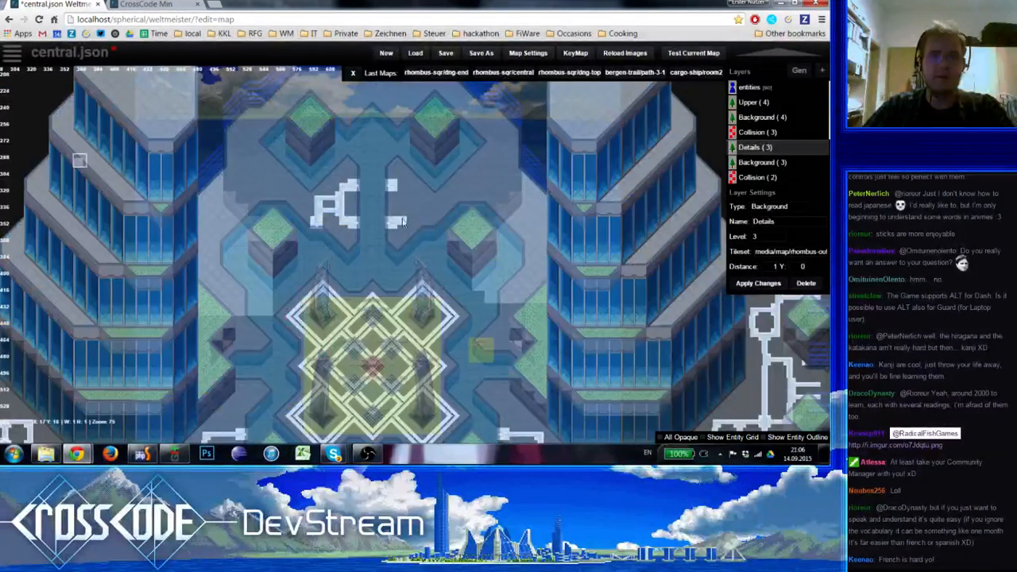
click(411, 216)
key(space)
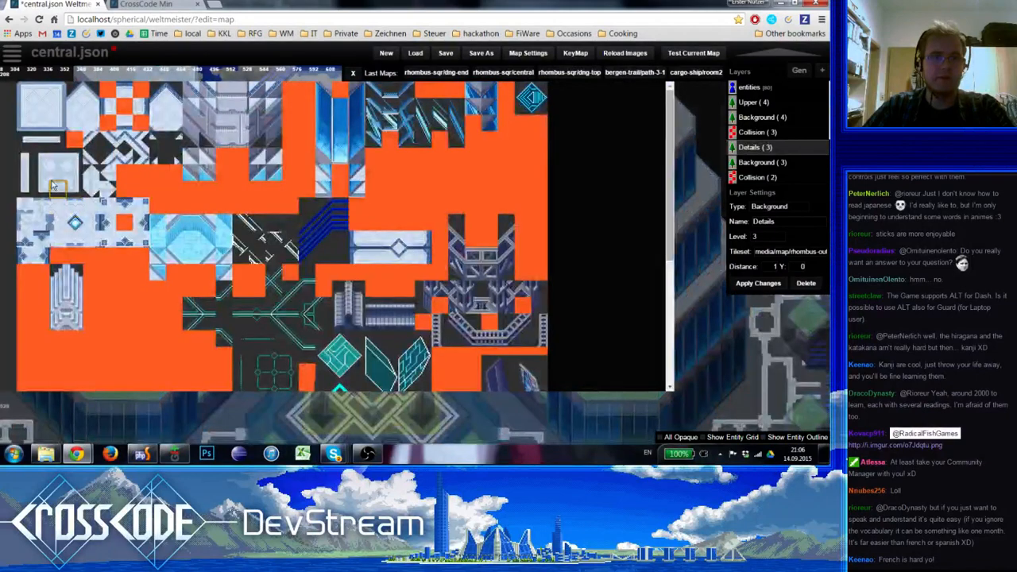
click(56, 173)
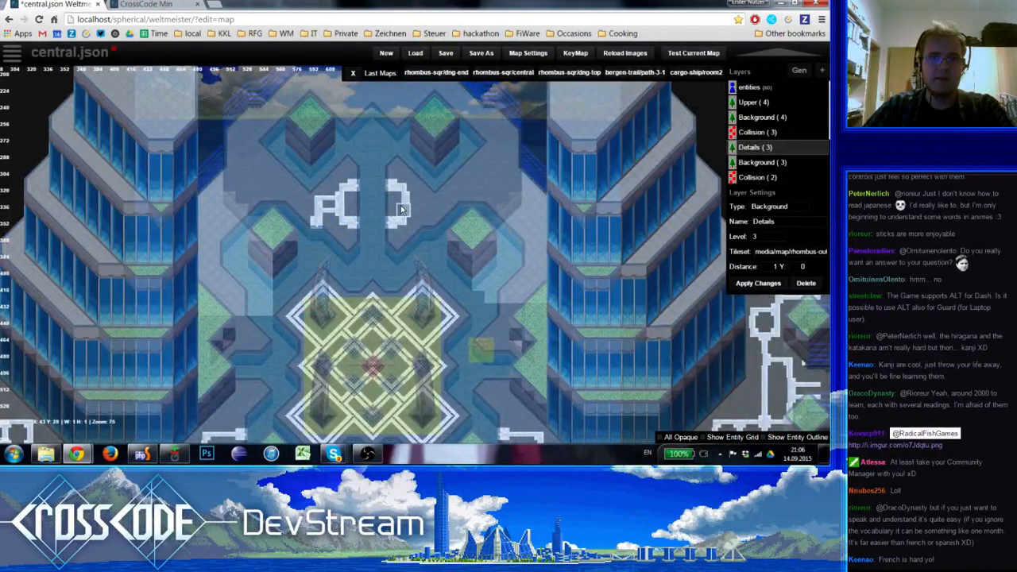
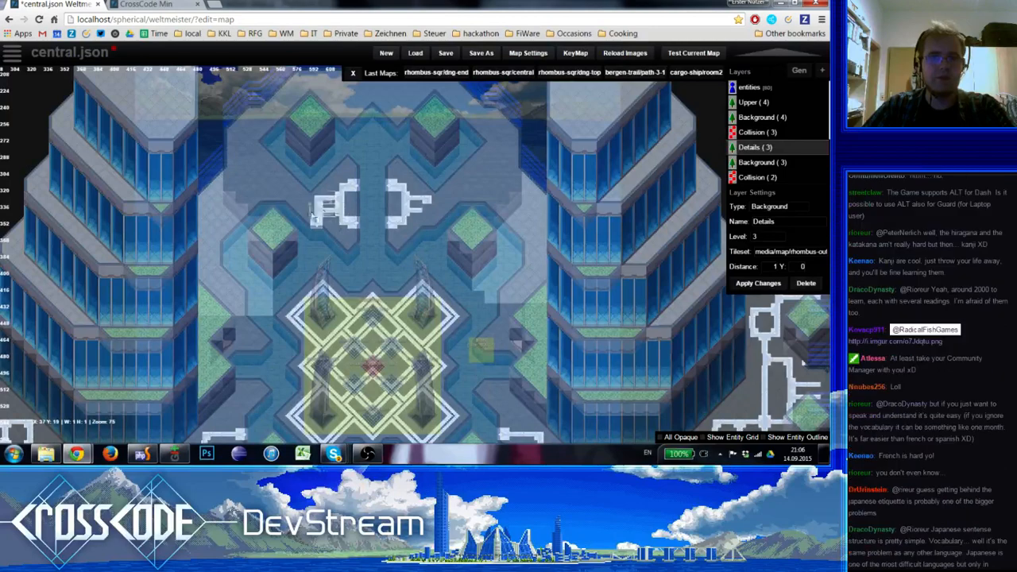
Complete the white floor ornament east of the central water channel on the Details layer and preview all map layers
key(space)
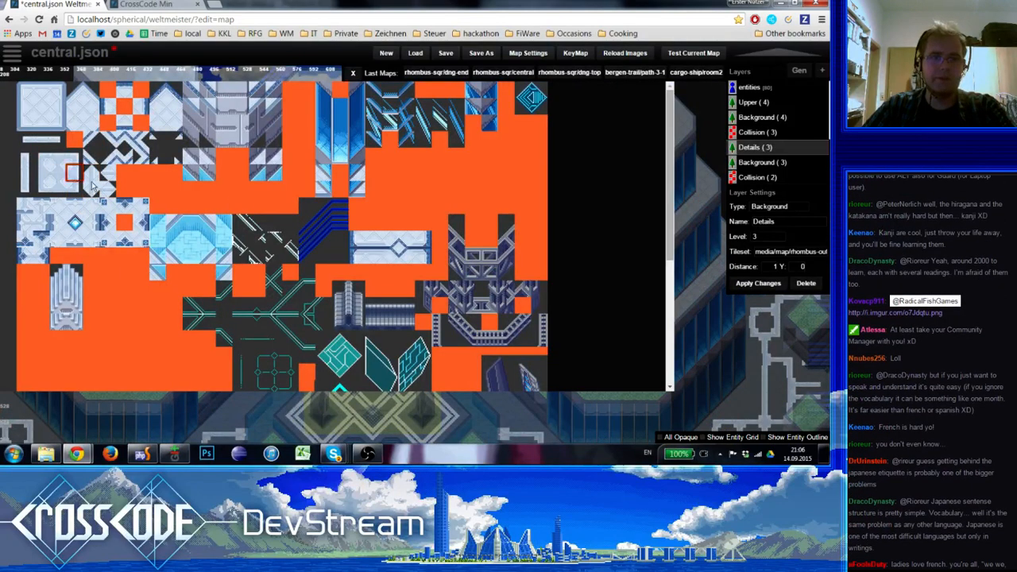
click(73, 173)
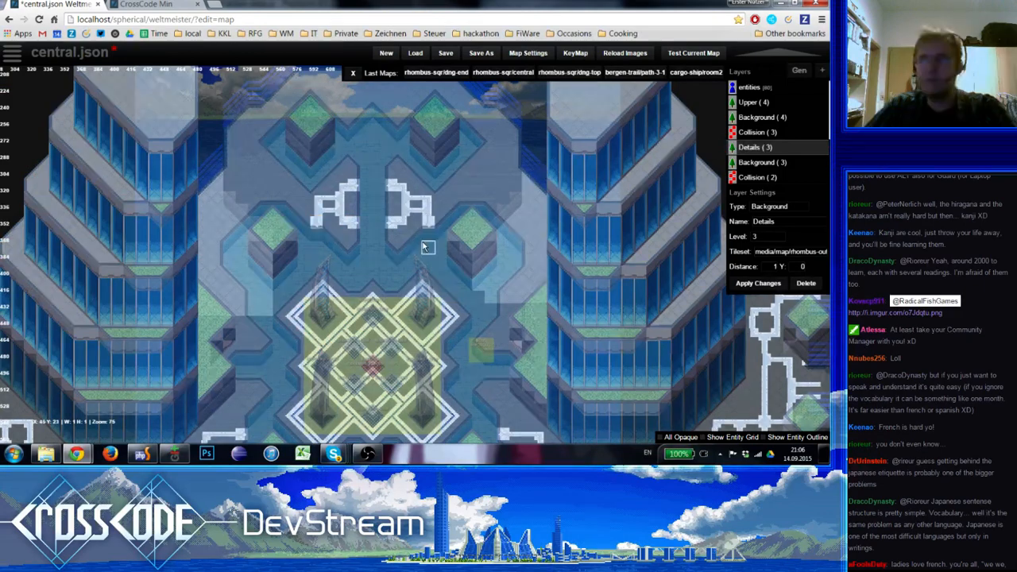
key(0)
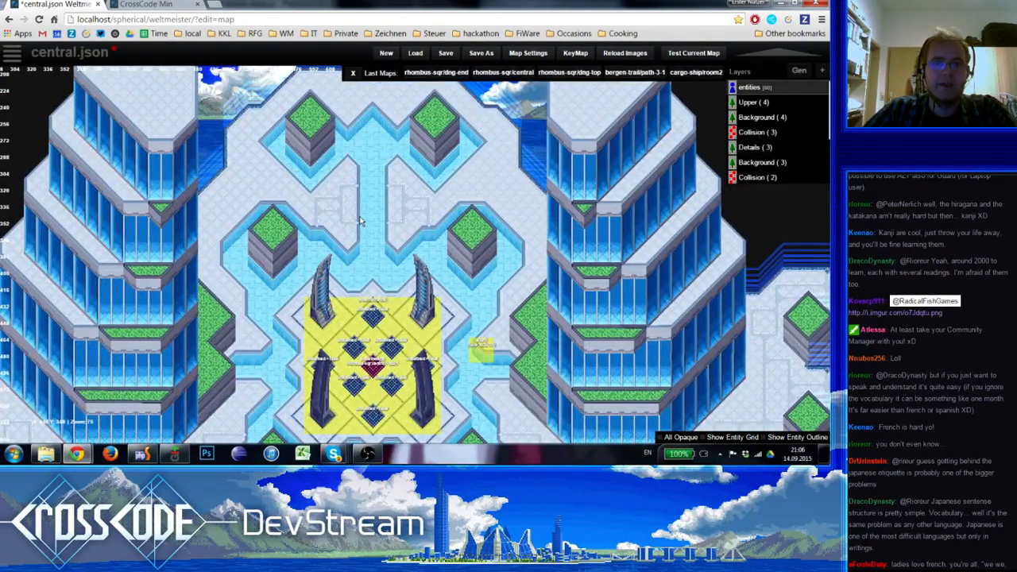
On the Details layer, paint an angular white line from the lower-left planter up and across to the plaza's west edge, capped with an end tile
key(3)
key(3)
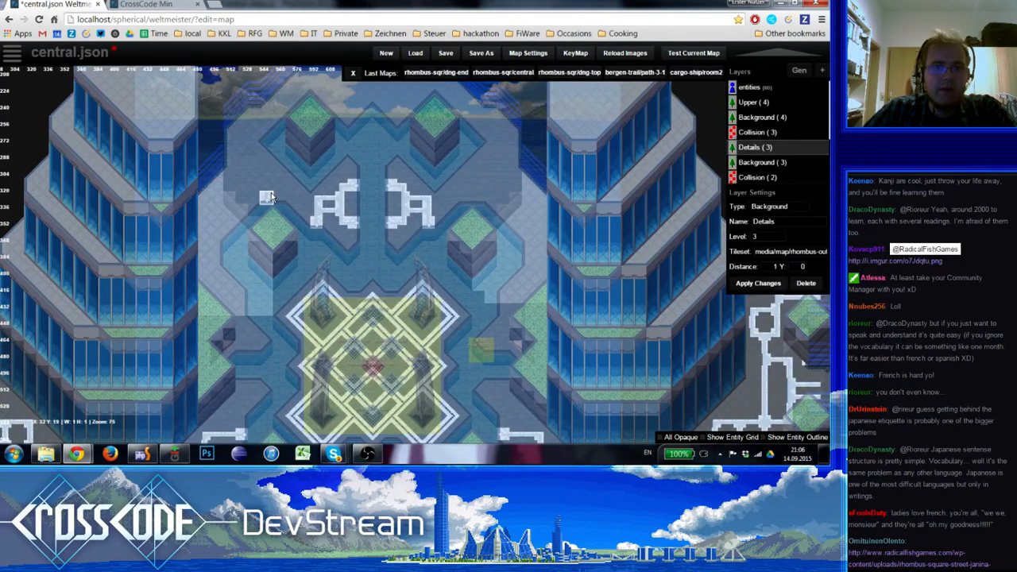
key(space)
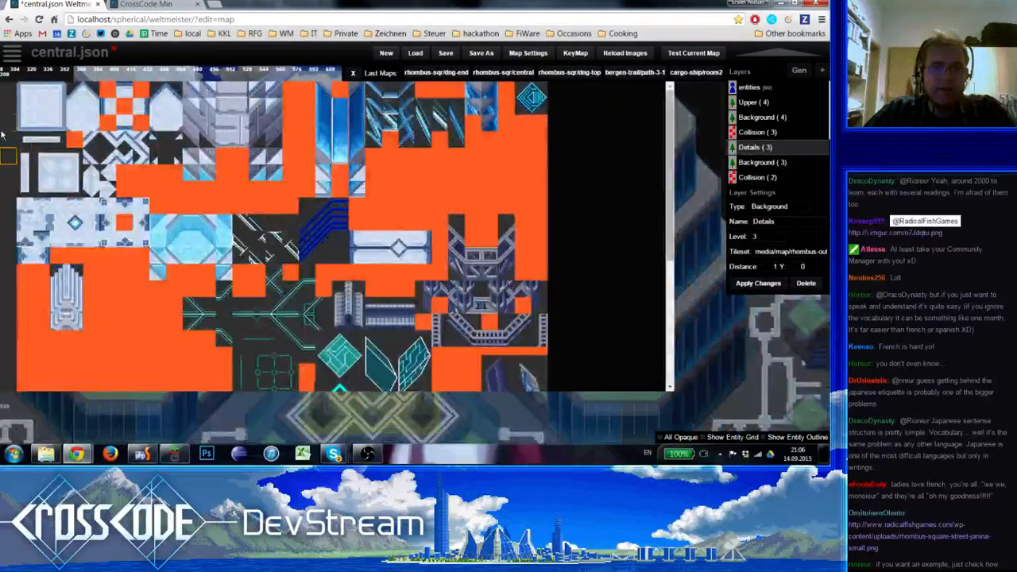
click(26, 172)
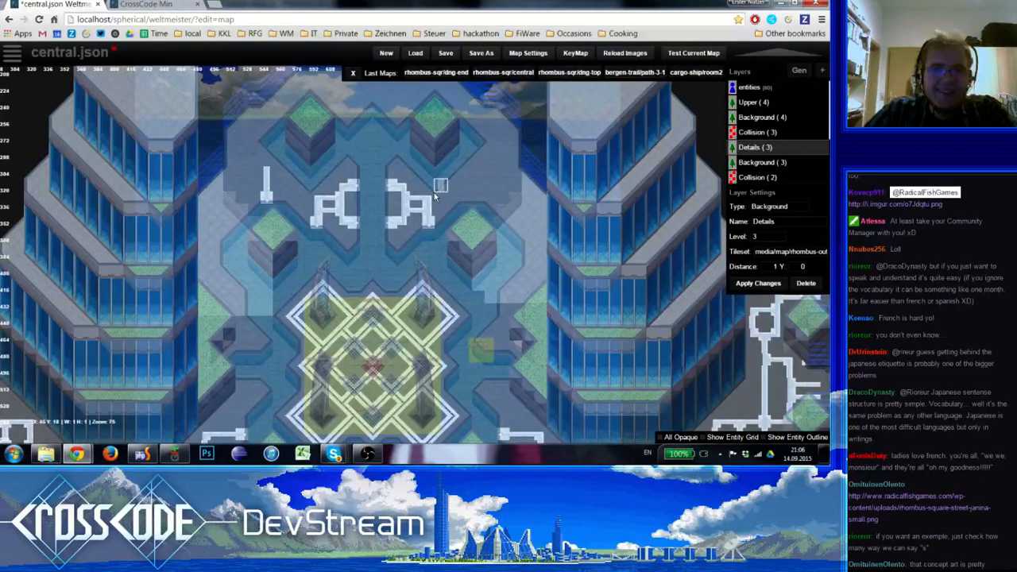
click(269, 160)
click(253, 162)
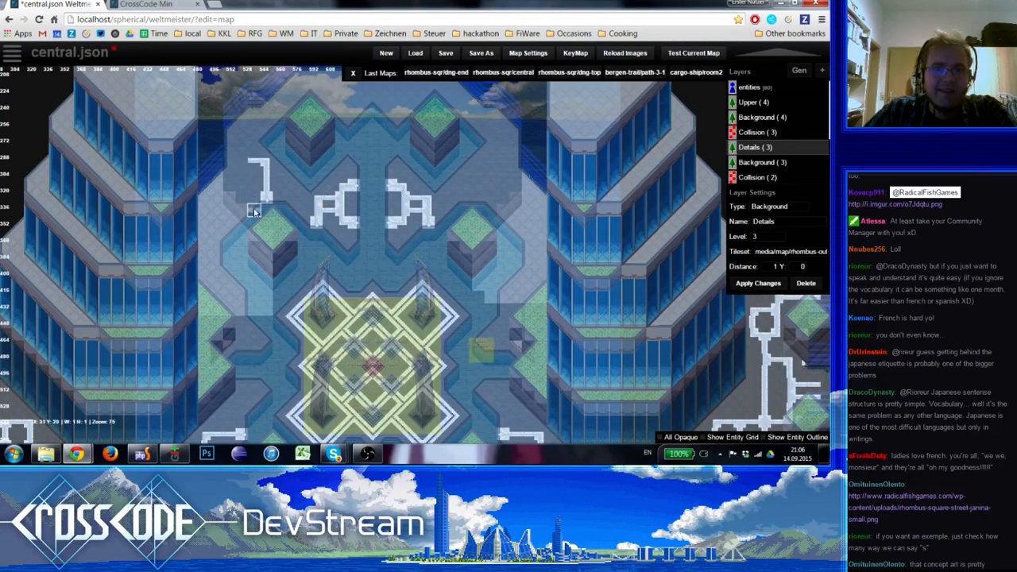
click(264, 200)
click(239, 162)
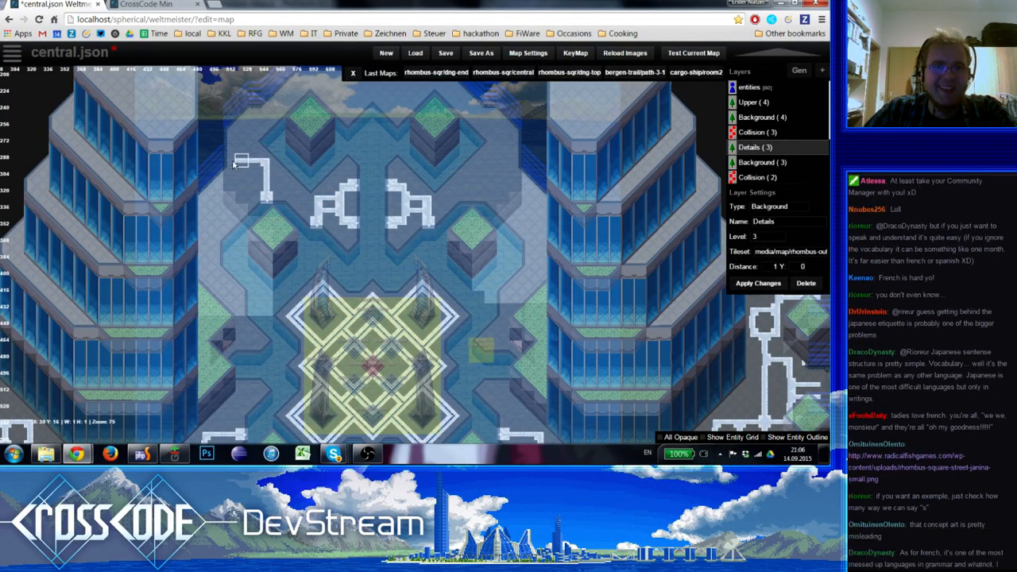
click(229, 162)
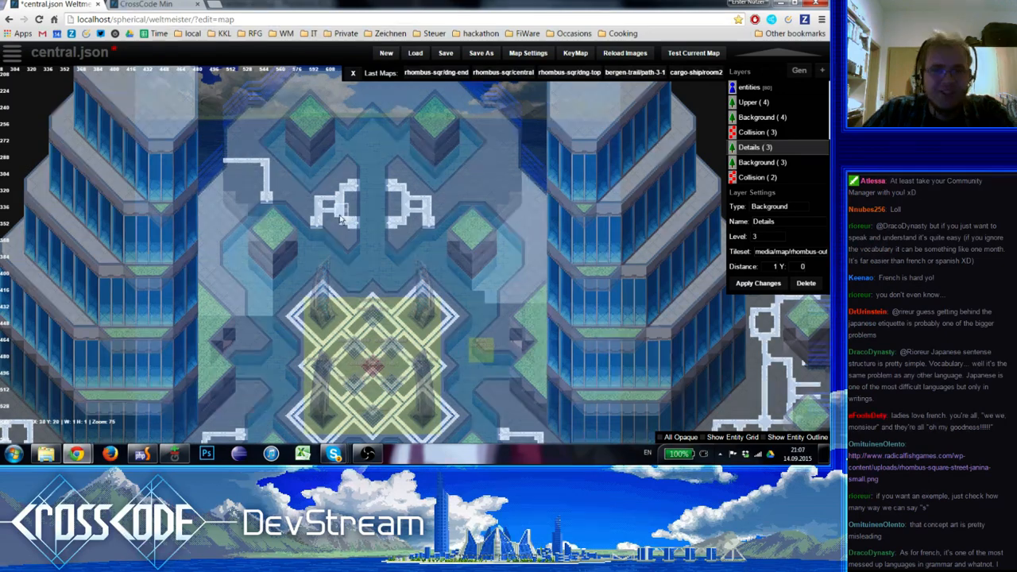
key(space)
click(22, 253)
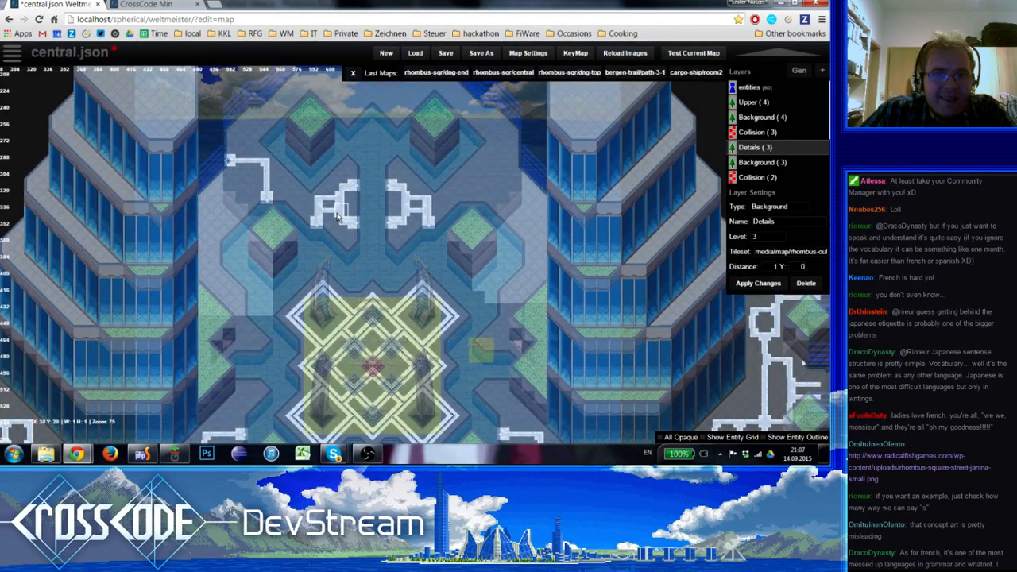
Branch a vertical white line from the west line up to the plaza's upper-left corner, cap its end, and preview the map
key(space)
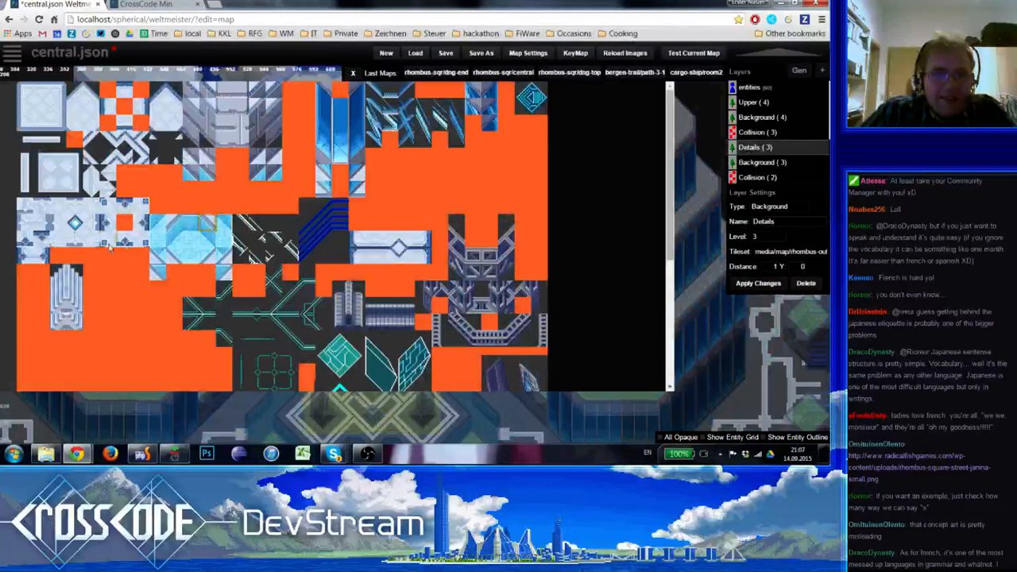
click(58, 191)
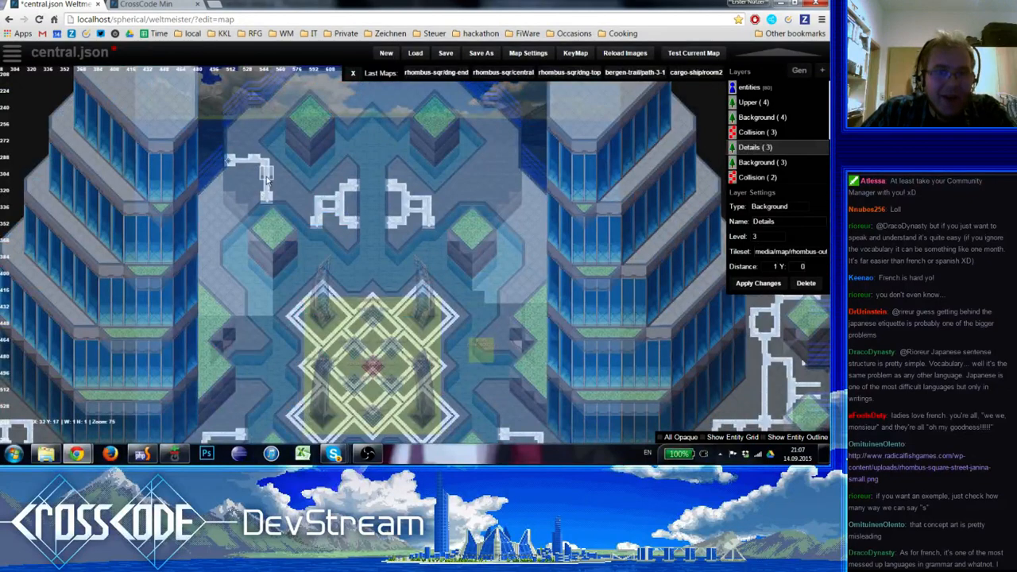
drag(256, 142, 252, 120)
key(space)
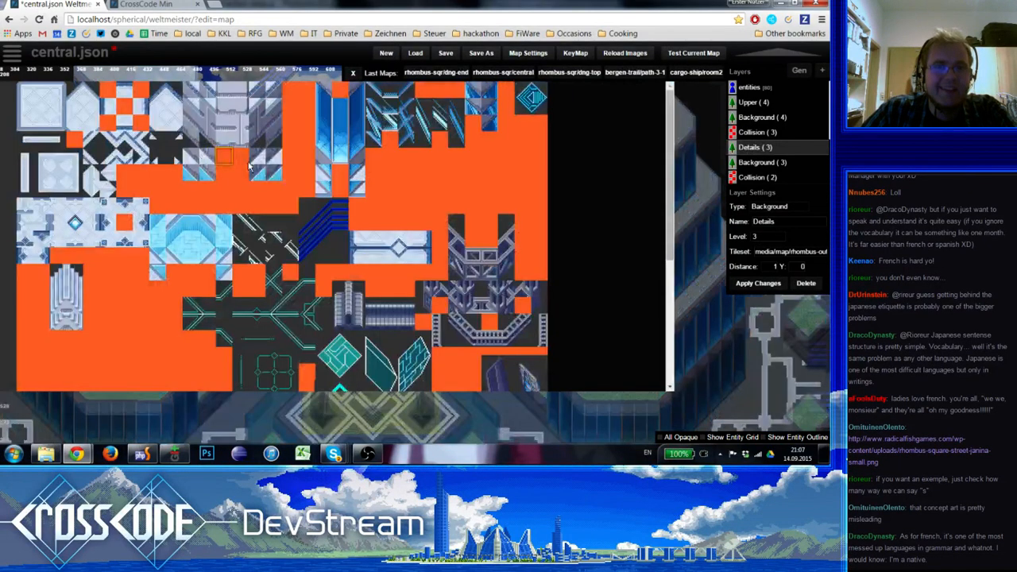
click(37, 248)
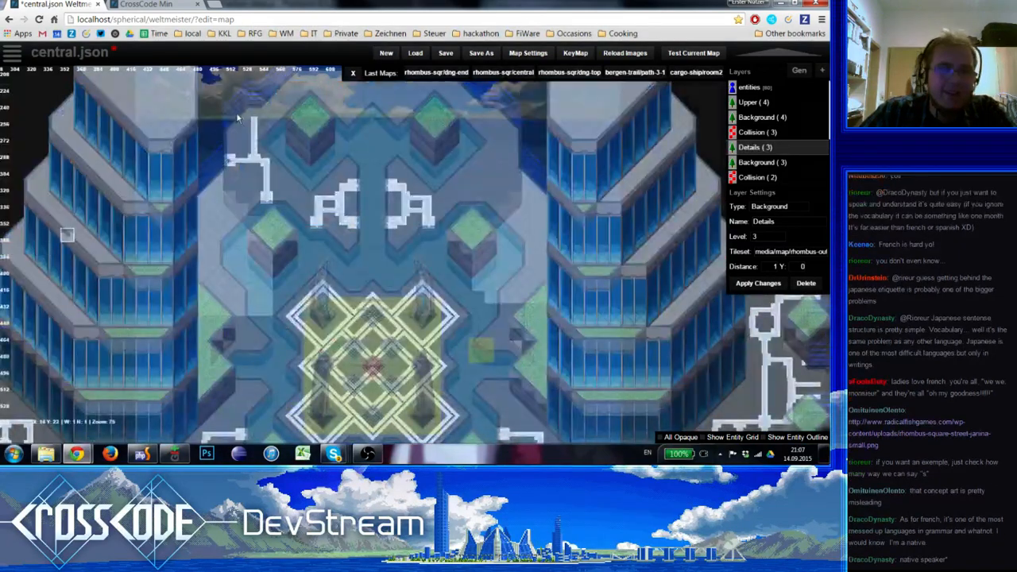
click(252, 119)
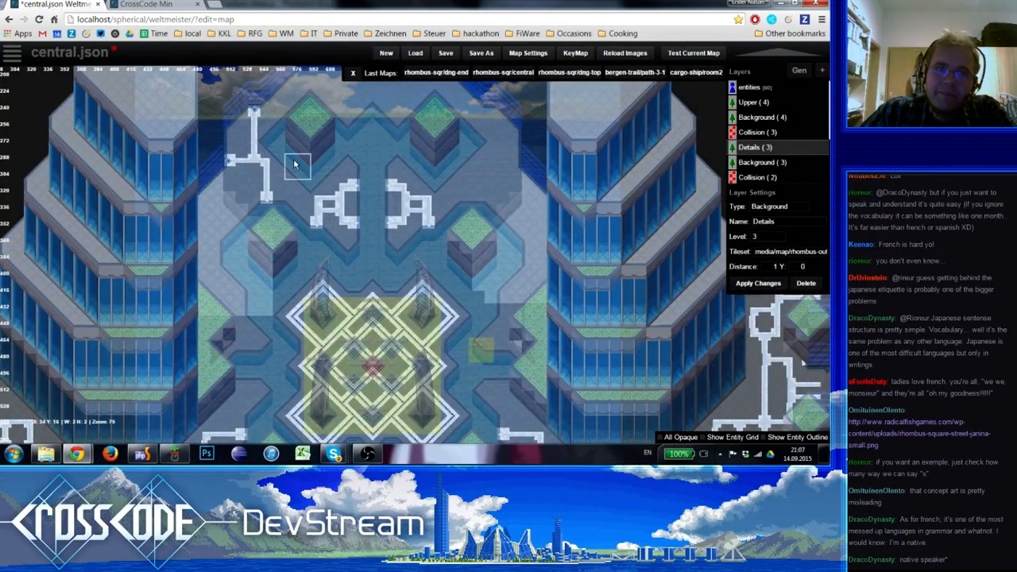
right_drag(294, 160, 296, 178)
key(1)
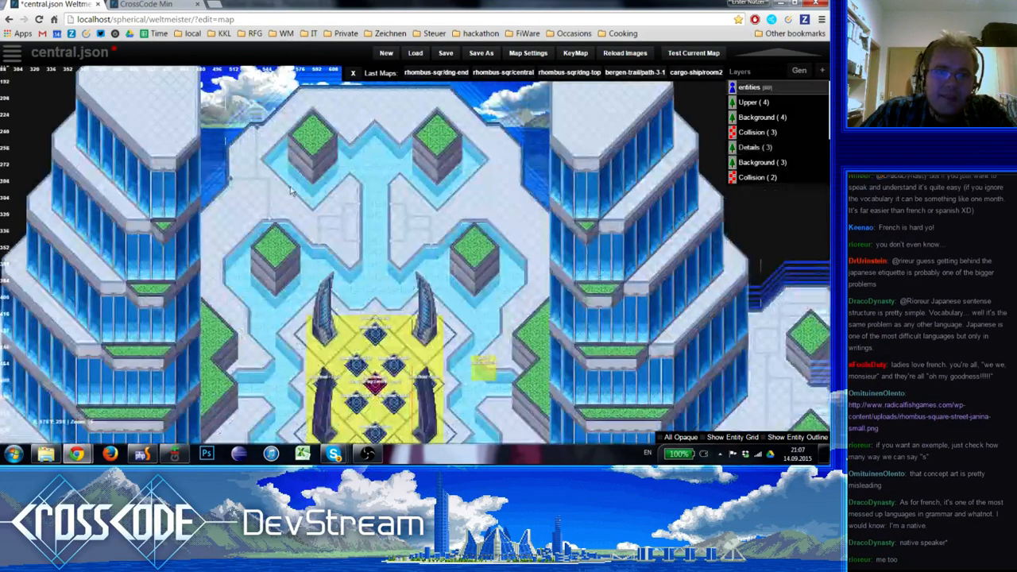
Shift the lower part of the upper-left vertical branch one tile to the west and erase its old segment on the Details layer
scroll(290, 186, up, 2)
right_drag(232, 149, 290, 238)
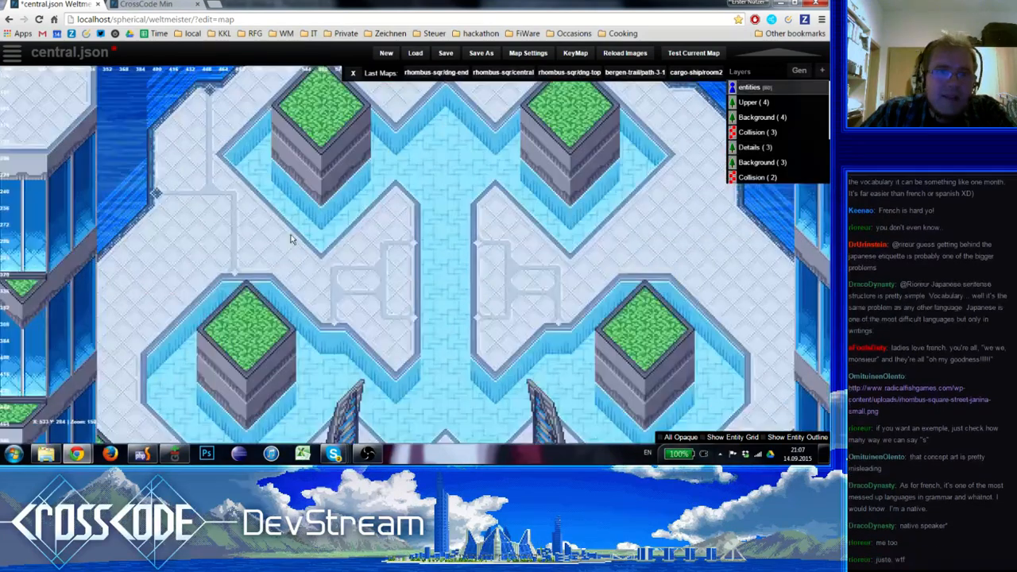
scroll(250, 200, down, 1)
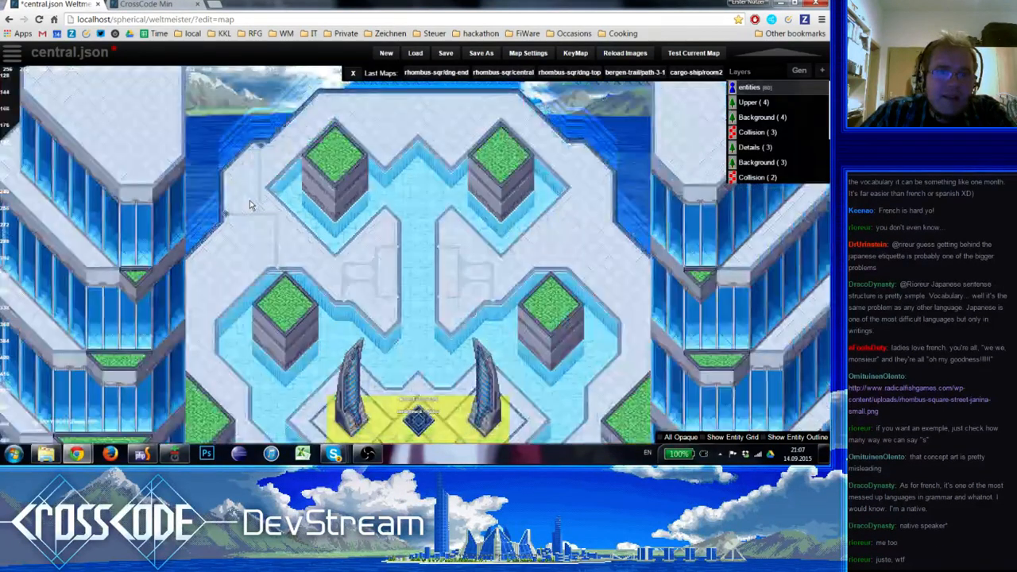
scroll(319, 266, down, 1)
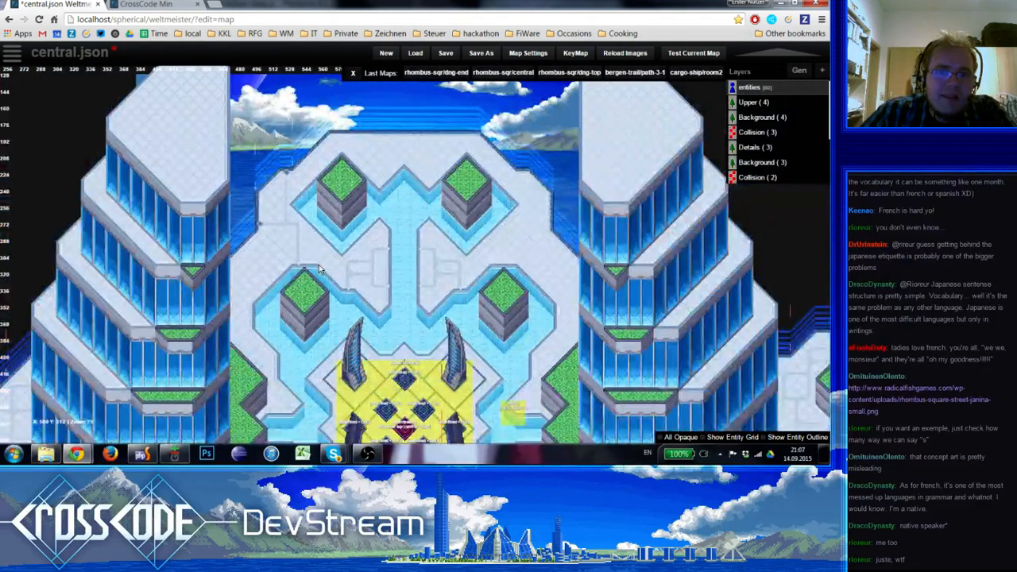
scroll(357, 276, up, 1)
key(5)
shift+drag(262, 213, 260, 180)
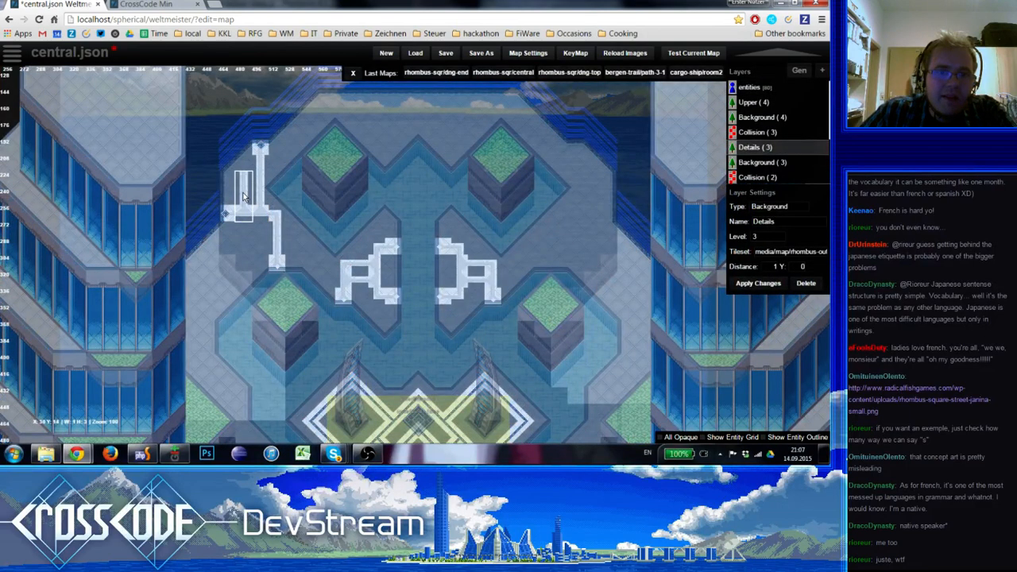
click(243, 196)
shift+click(361, 265)
click(261, 212)
shift+click(279, 186)
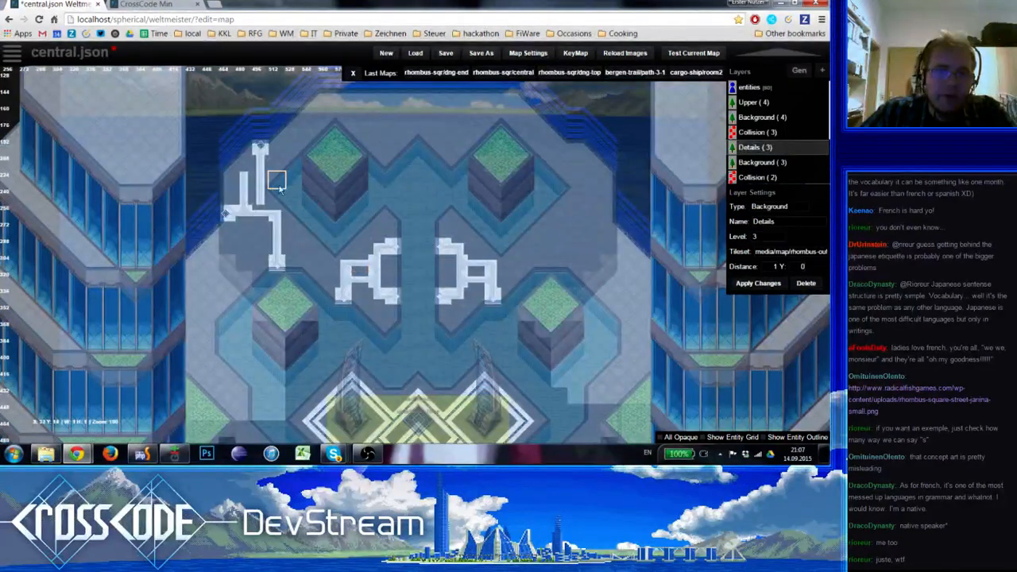
drag(262, 183, 263, 196)
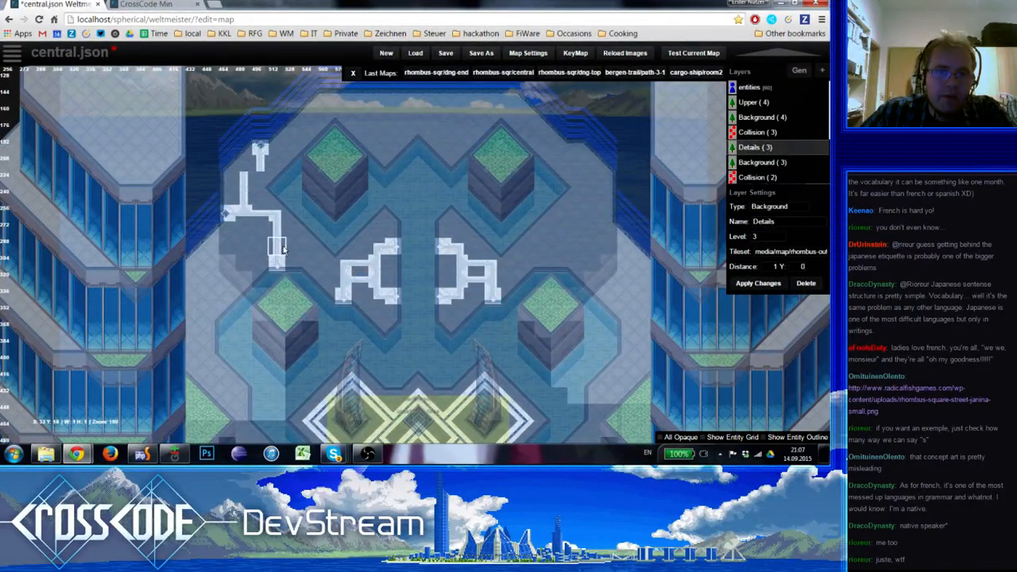
click(246, 166)
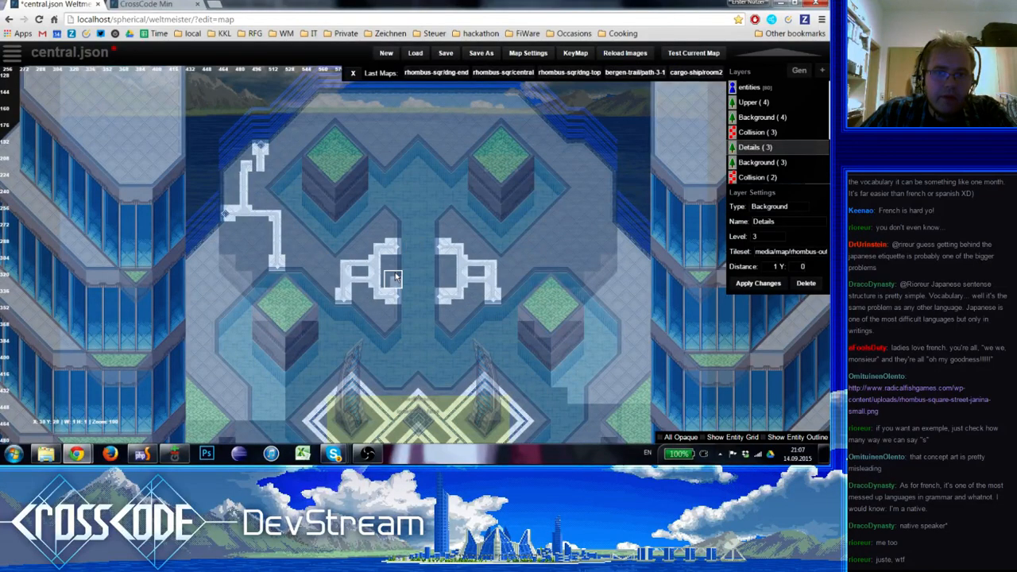
Place a corner tile joining the shifted branch to its capped upper end, and preview the full map
key(space)
click(77, 177)
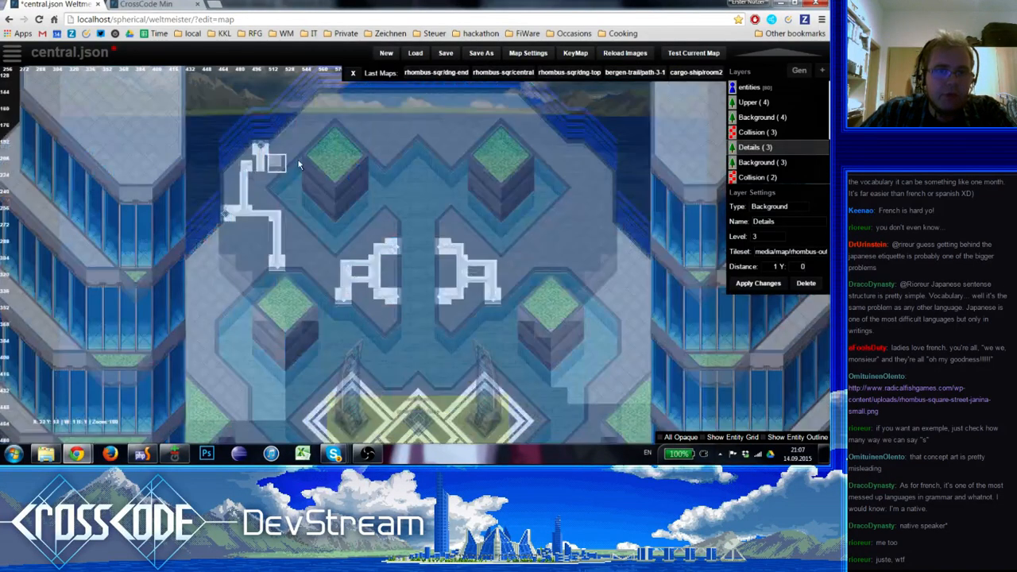
click(267, 165)
key(1)
right_drag(362, 256, 333, 255)
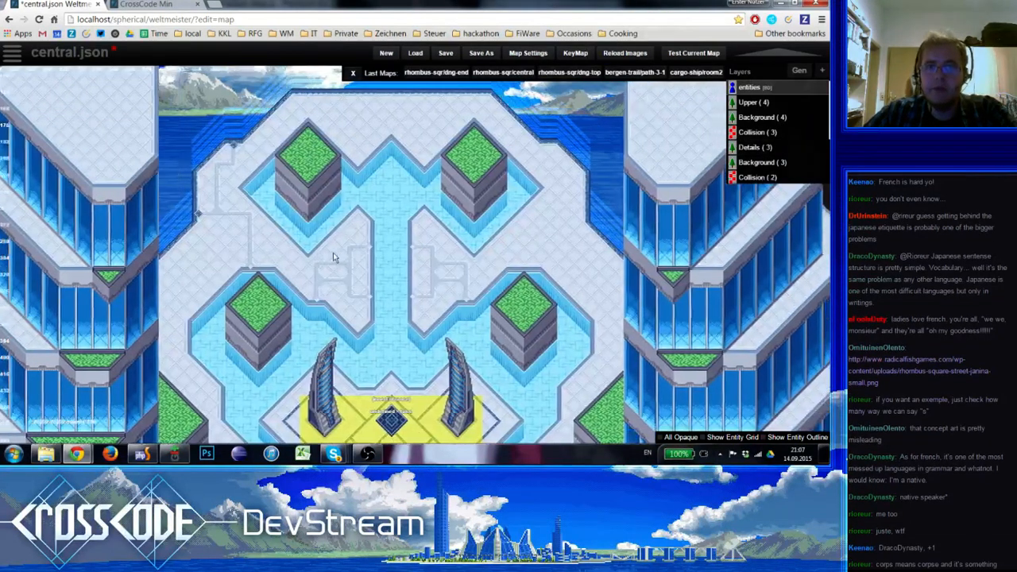
Mirror the stepped white line on the plaza's east side, from the upper-right corner down to an end tile at the east edge
key(5)
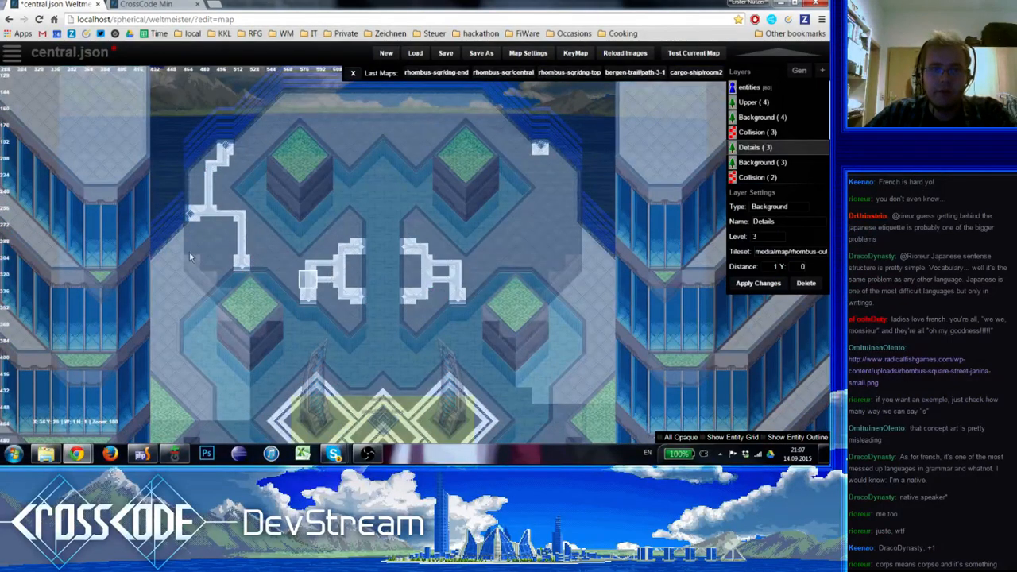
key(space)
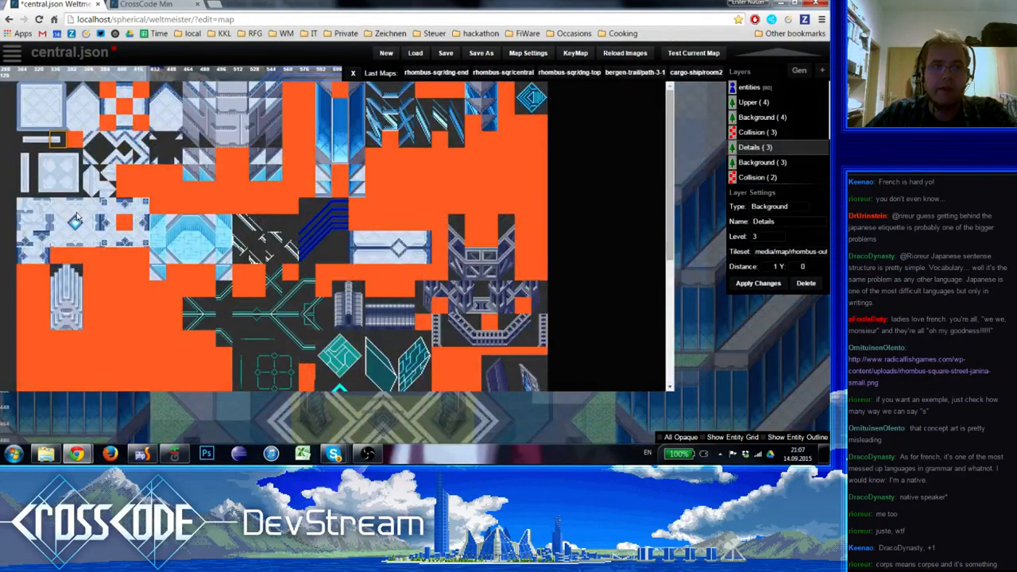
click(43, 189)
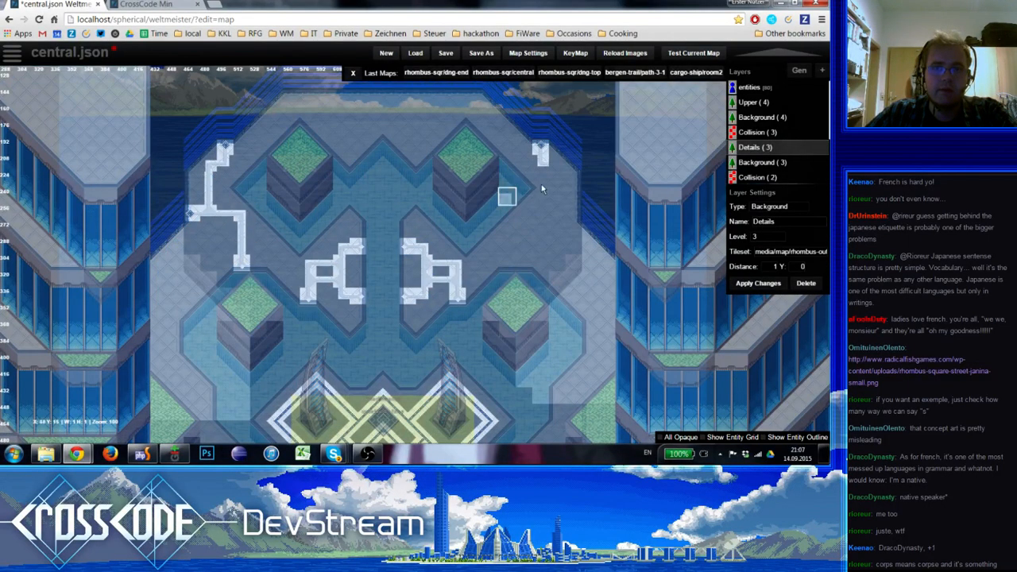
click(561, 169)
click(558, 183)
click(547, 200)
click(558, 200)
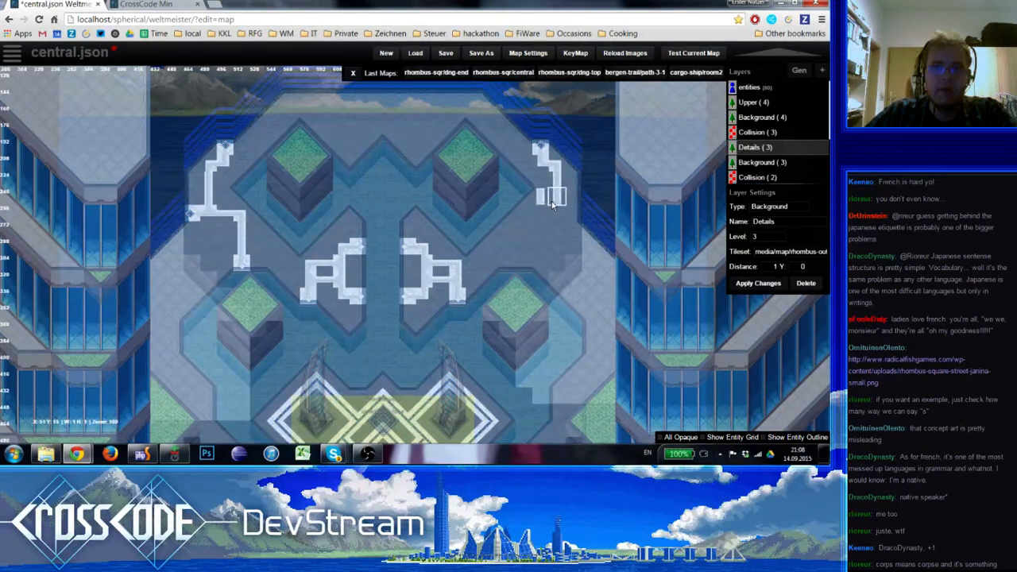
right_click(543, 231)
click(543, 199)
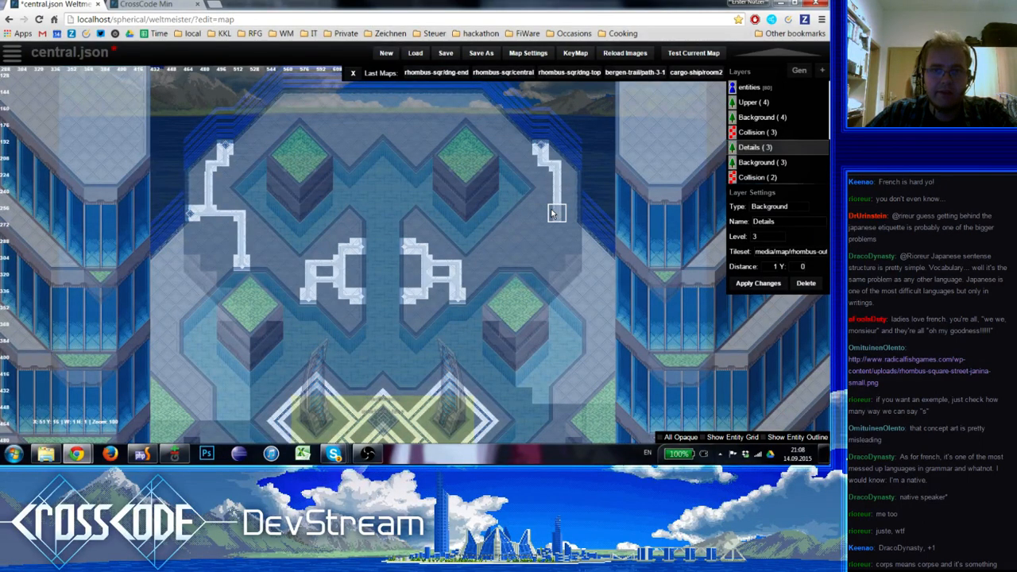
key(space)
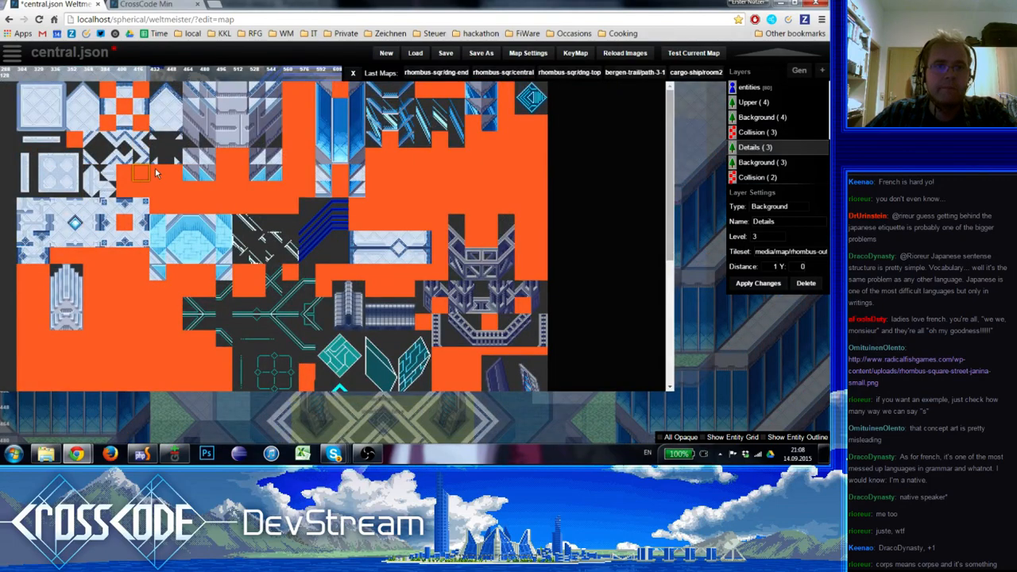
click(139, 224)
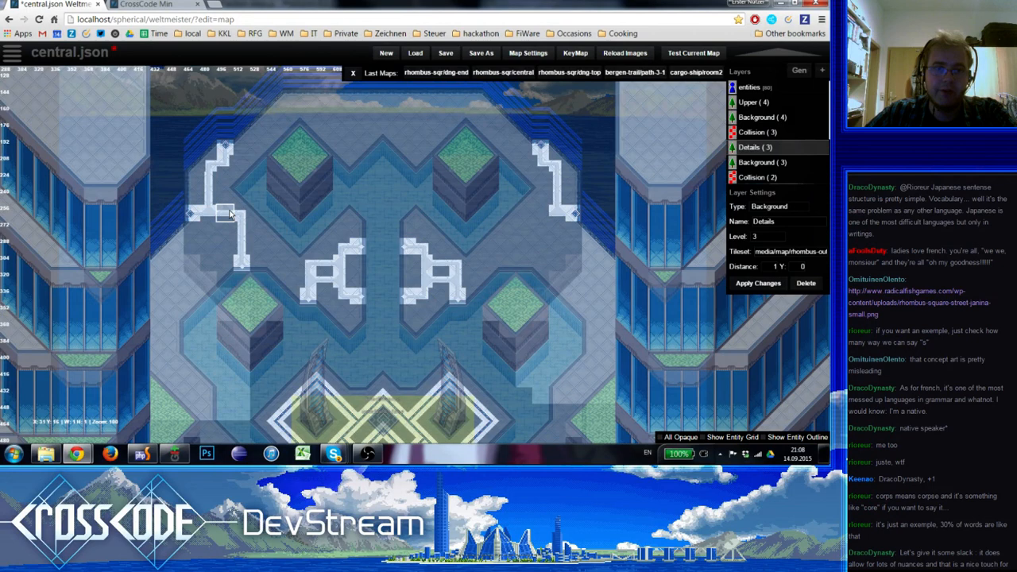
Mirror the inner branch from the east edge junction inward and down to a capped end, and preview the map
click(522, 215)
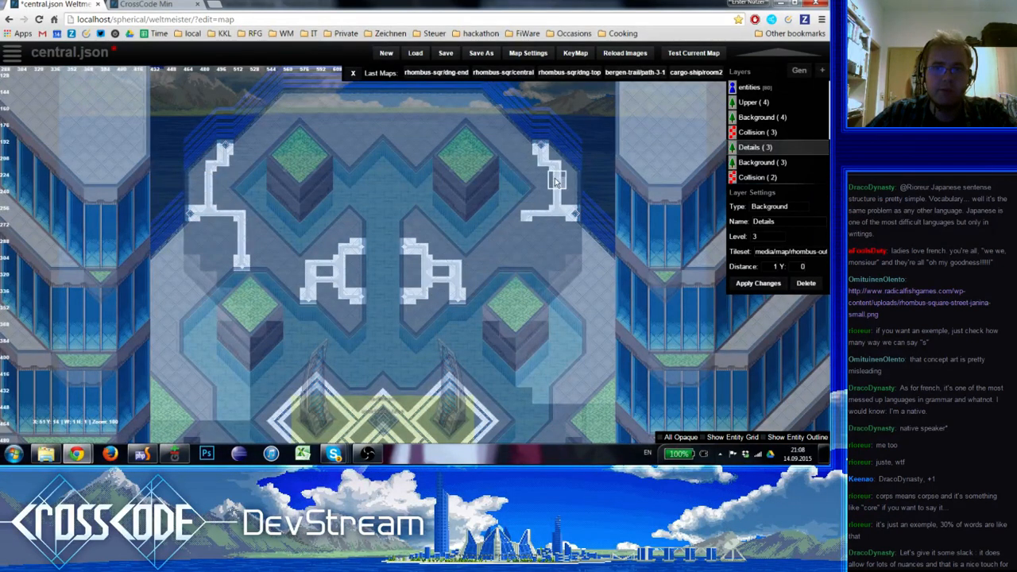
shift+click(556, 181)
click(523, 232)
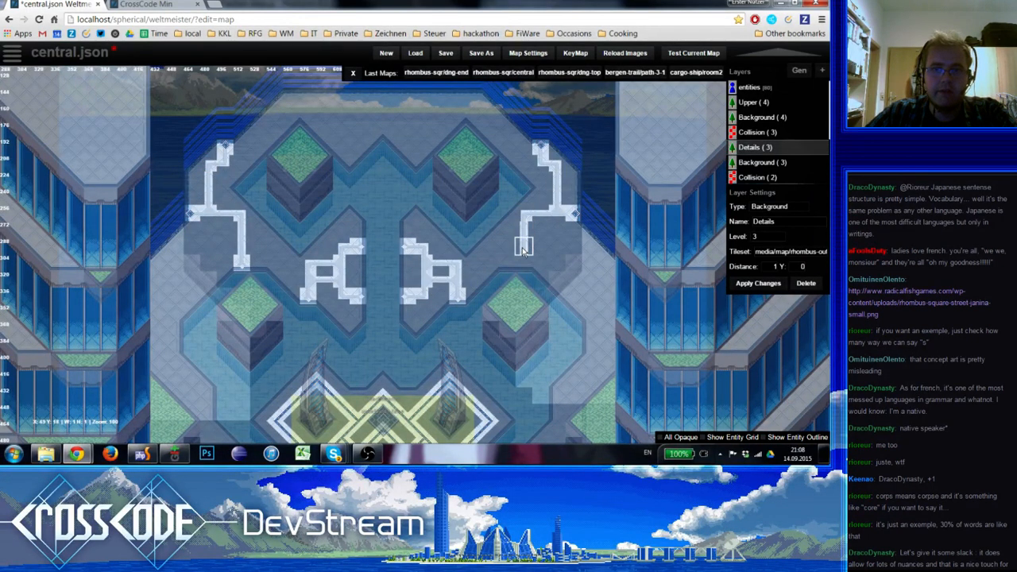
shift+click(242, 268)
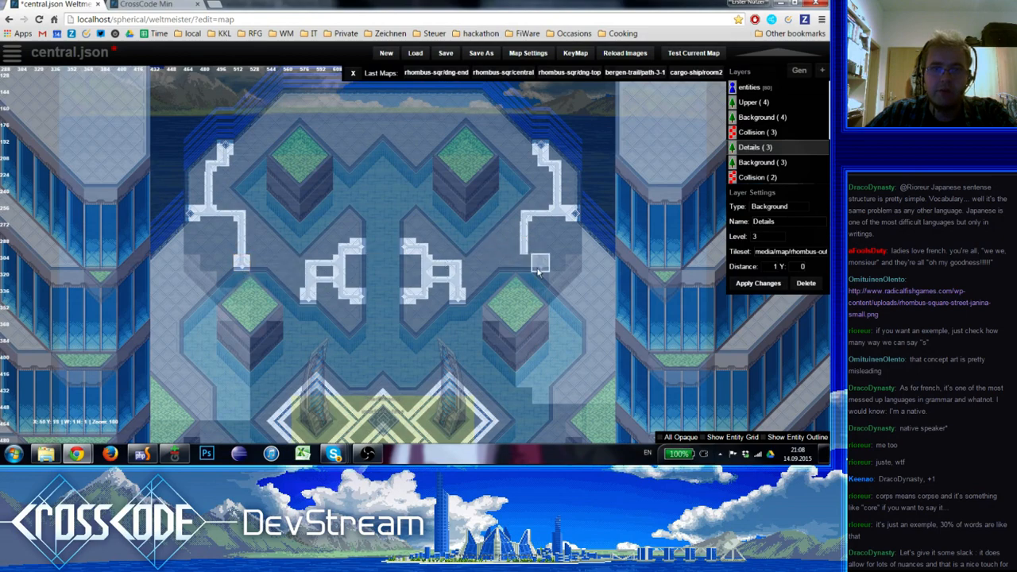
click(523, 261)
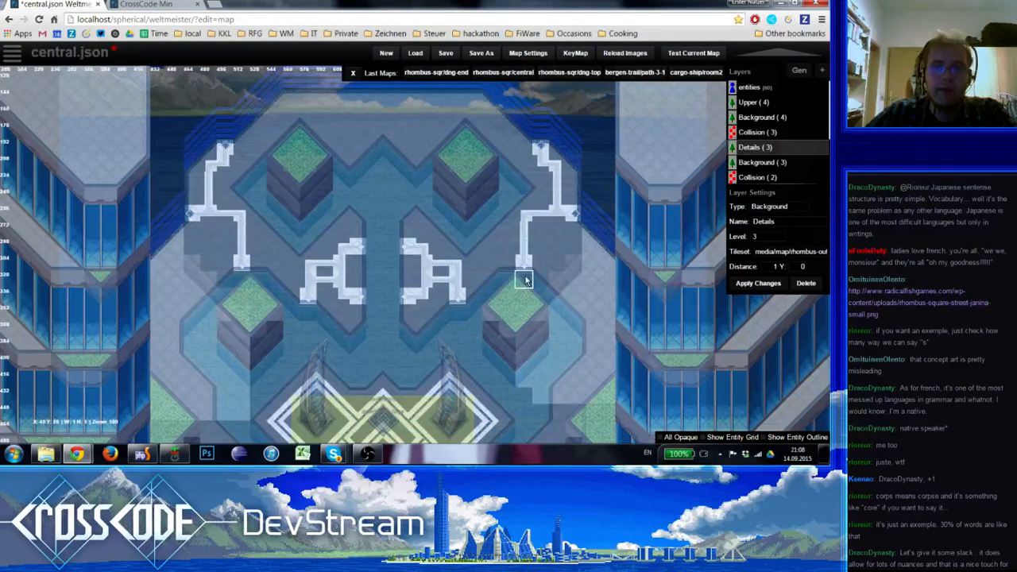
key(1)
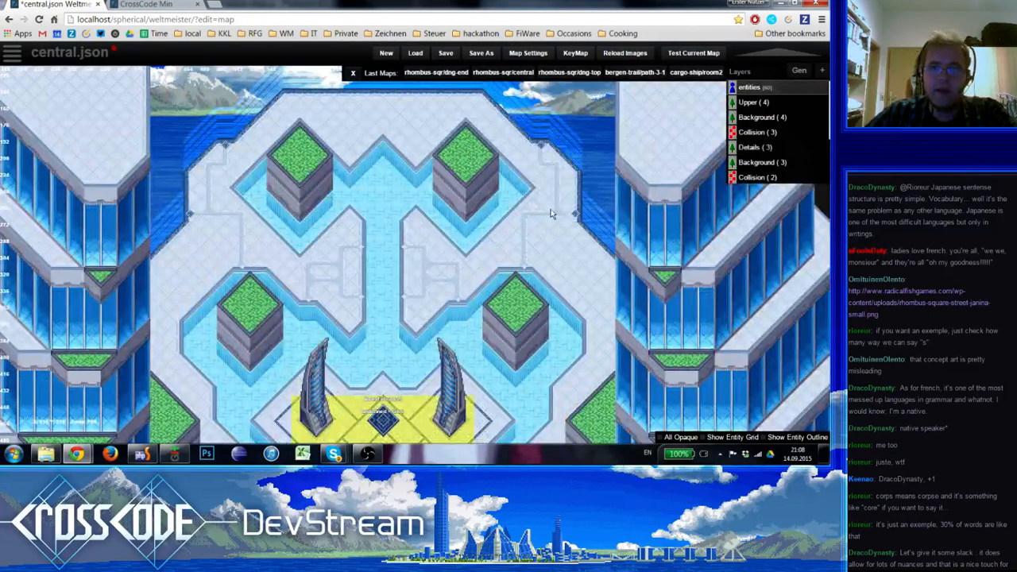
key(5)
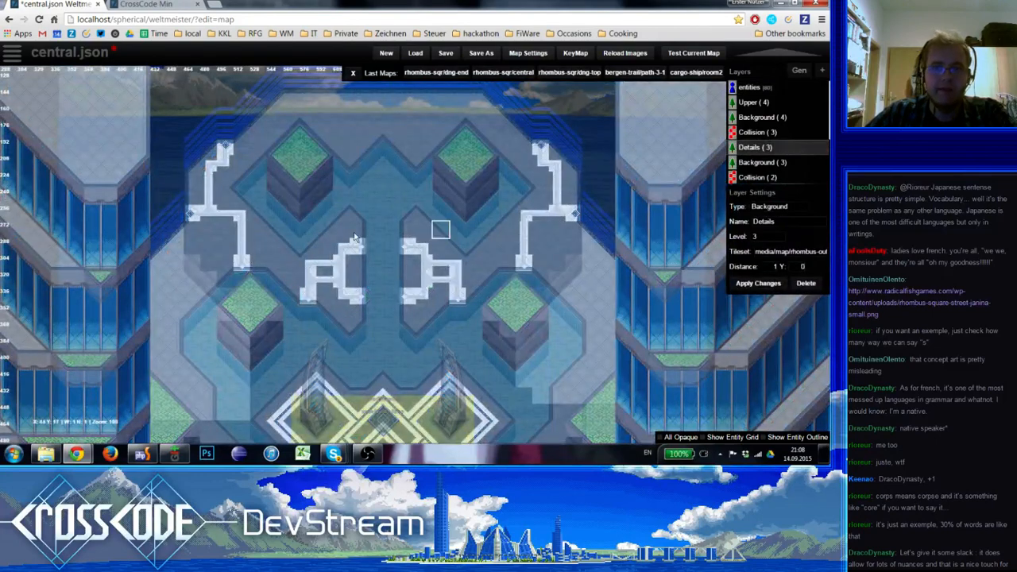
key(space)
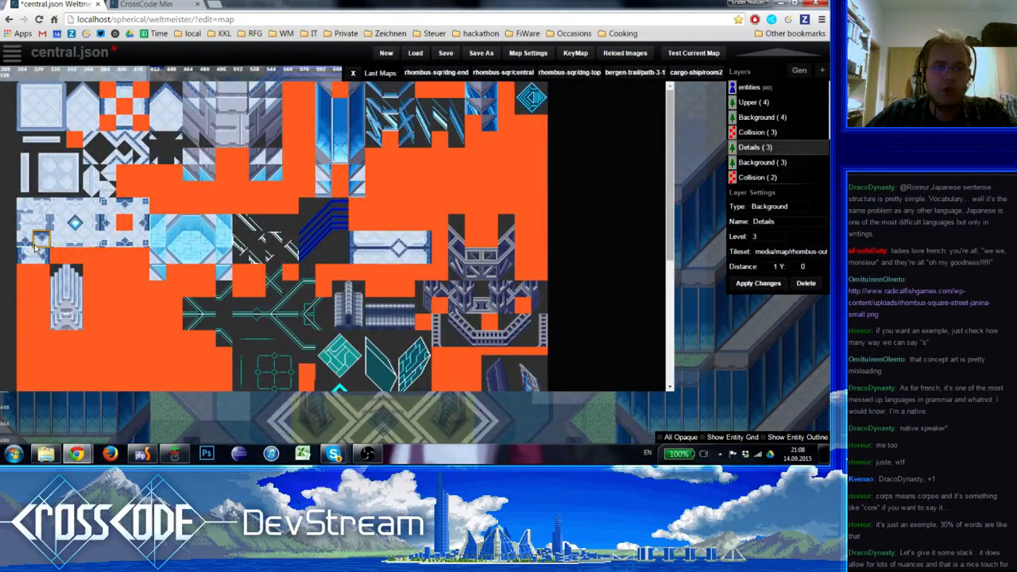
click(35, 261)
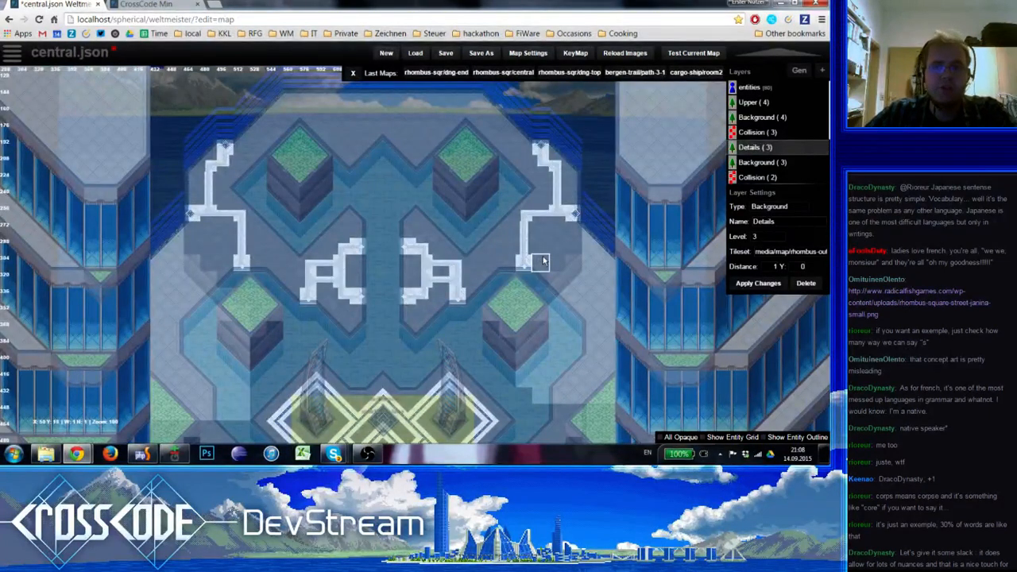
key(e)
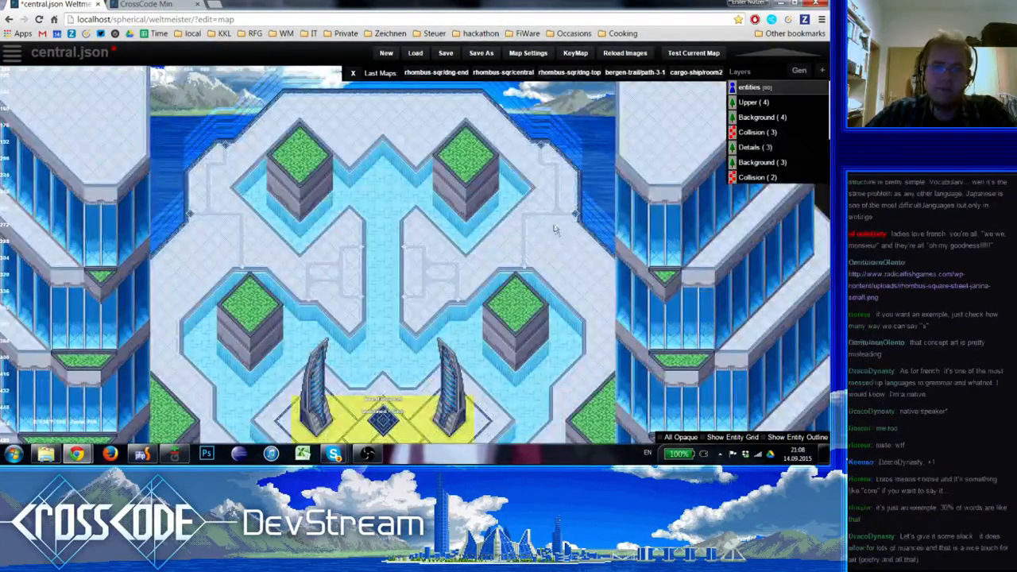
right_drag(561, 240, 554, 225)
key(e)
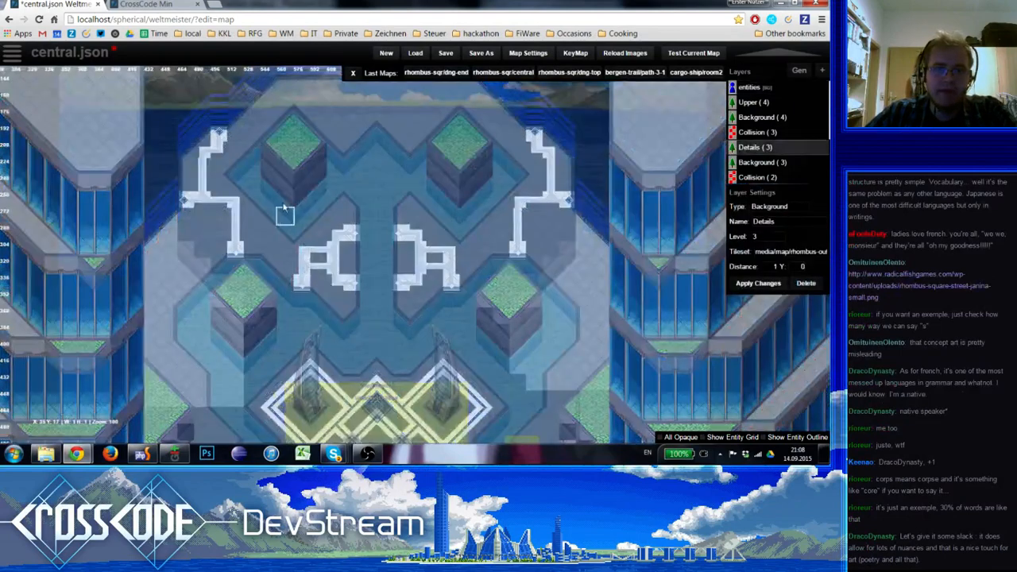
Draw a white line down from the west junction and join it to the inner branch, closing a square on the Details layer
key(space)
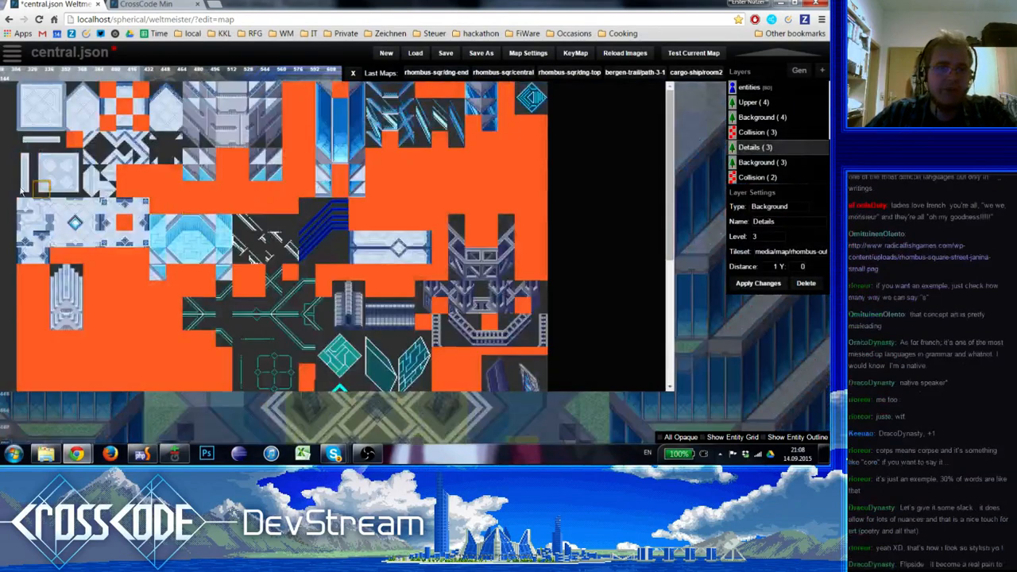
click(35, 187)
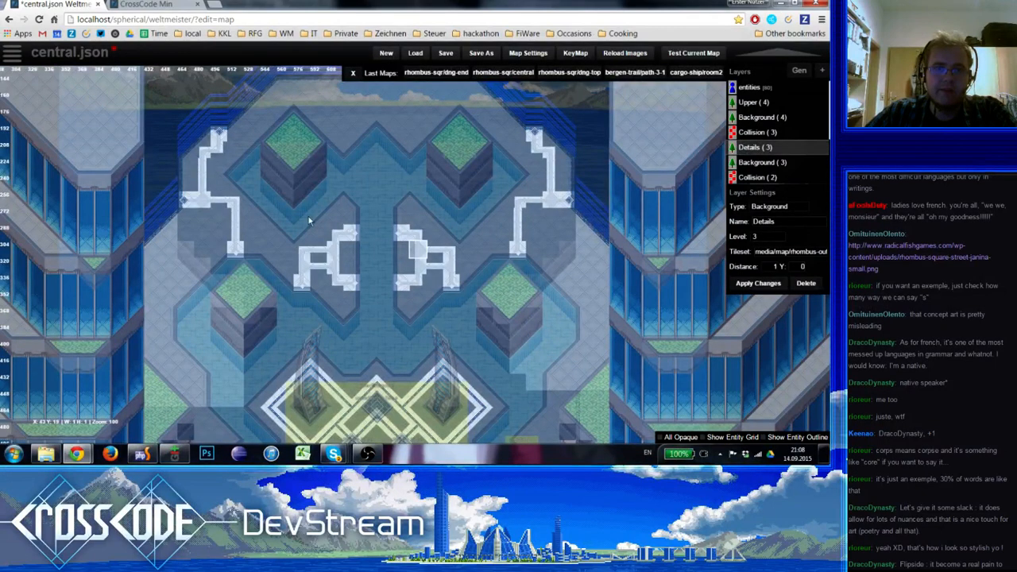
key(space)
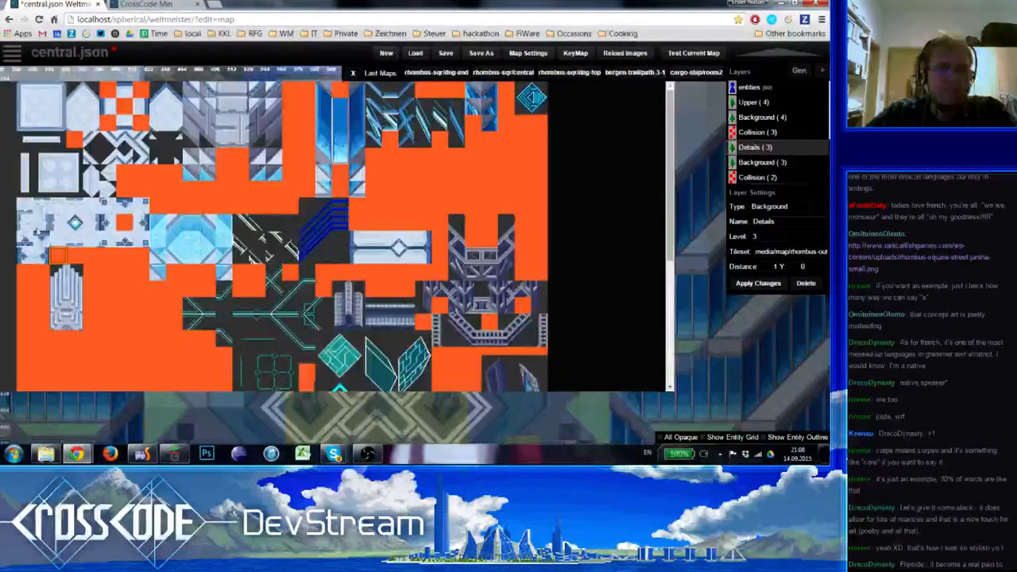
click(67, 168)
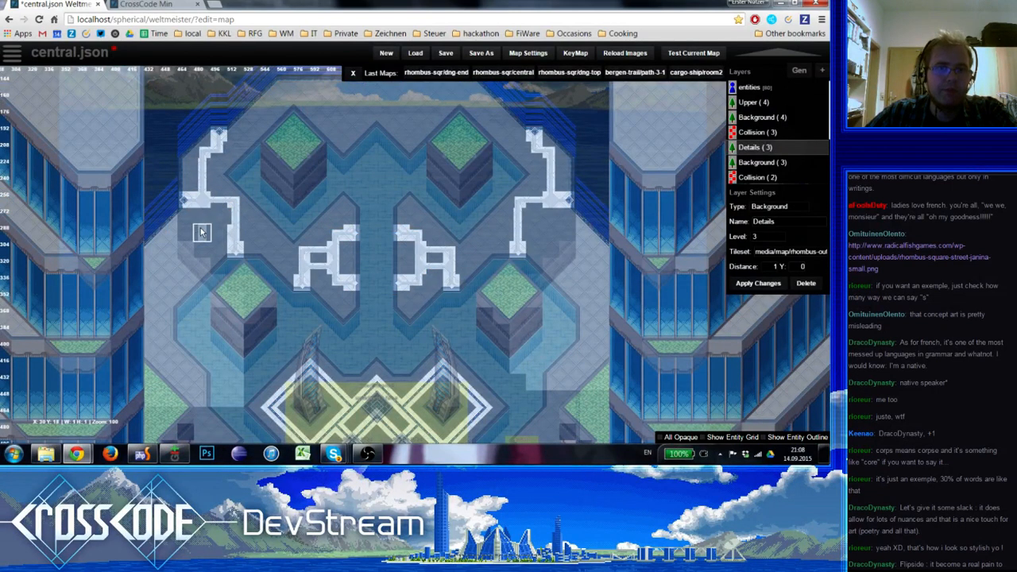
drag(202, 231, 202, 224)
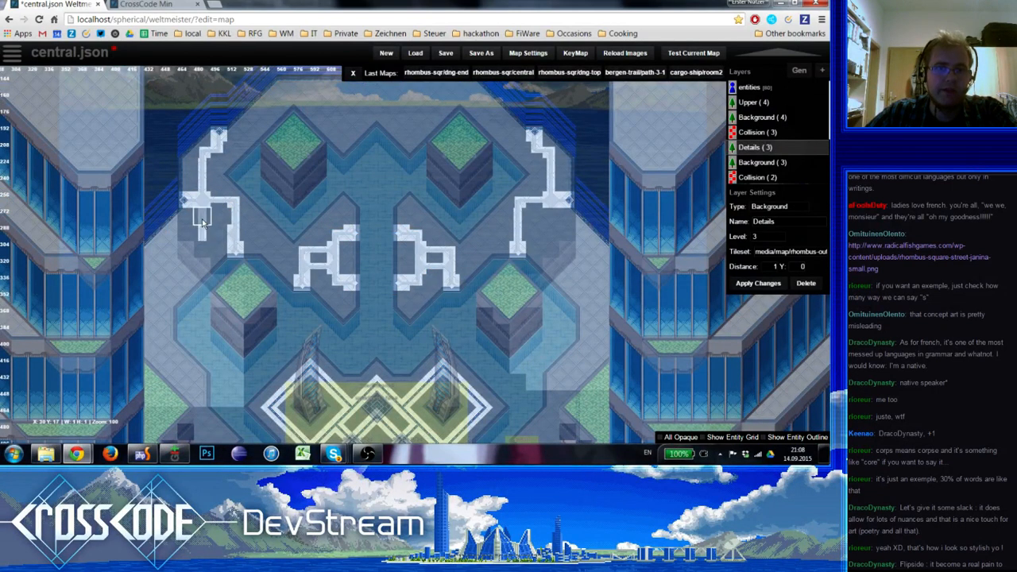
click(201, 223)
drag(199, 228, 201, 211)
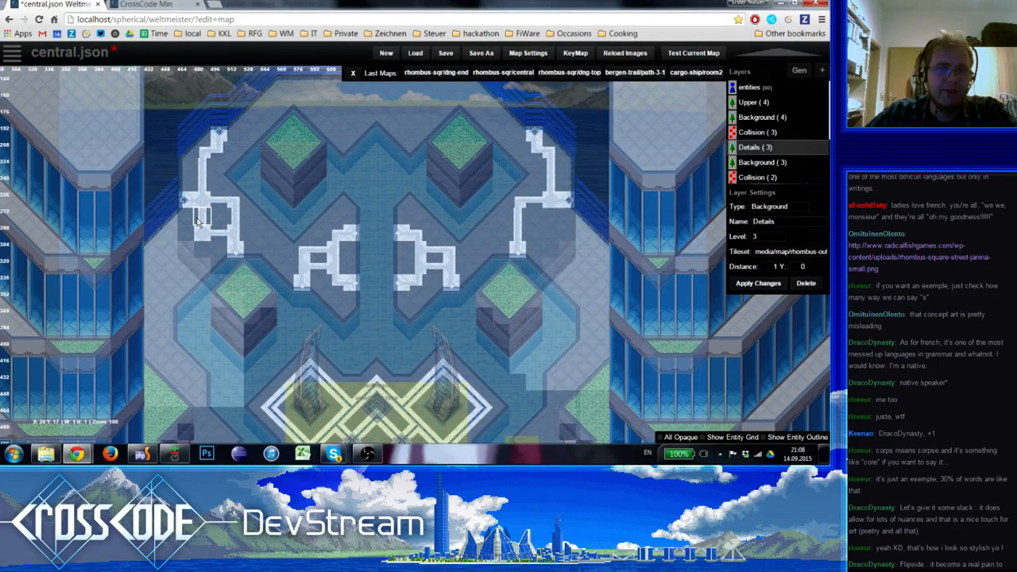
Add a second square outline diagonally below and west of the first one, linked to it by a crossing tile
drag(201, 249, 180, 231)
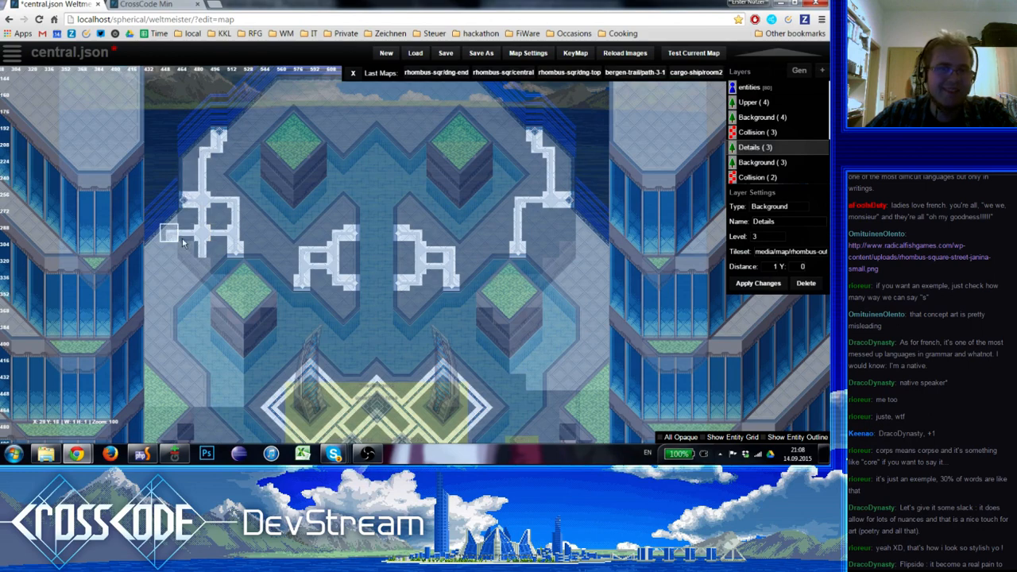
click(183, 241)
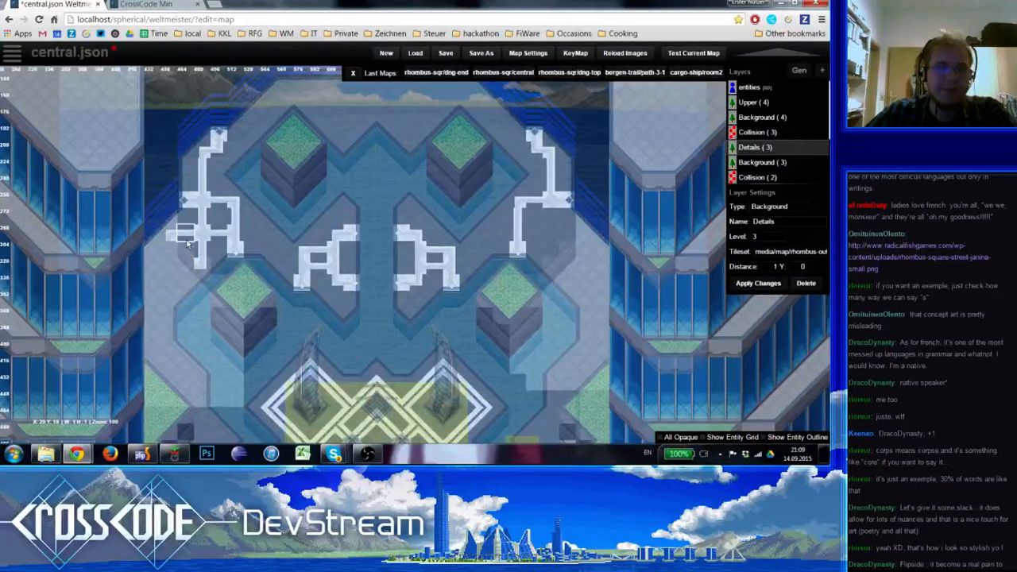
click(186, 266)
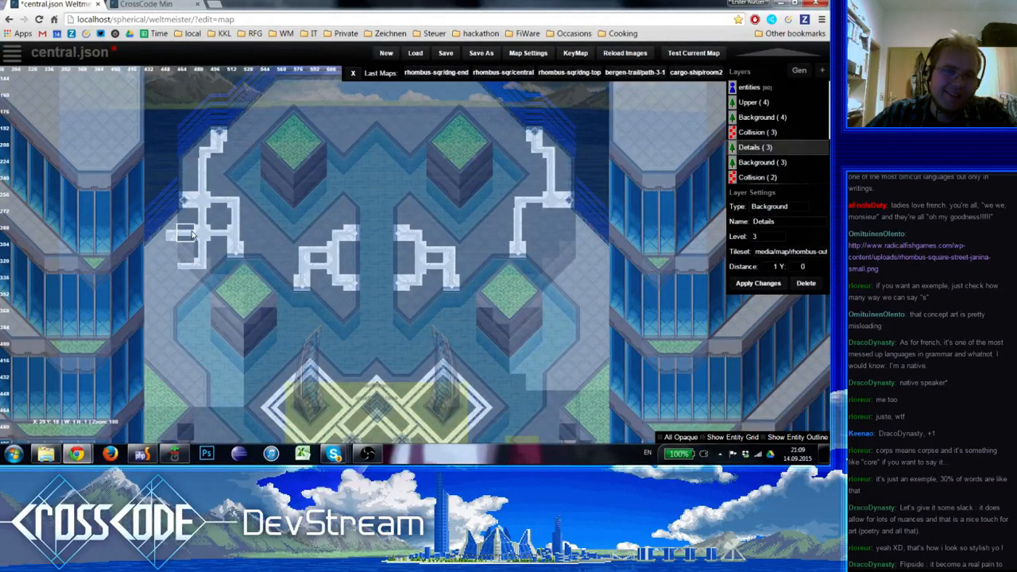
click(173, 261)
click(174, 249)
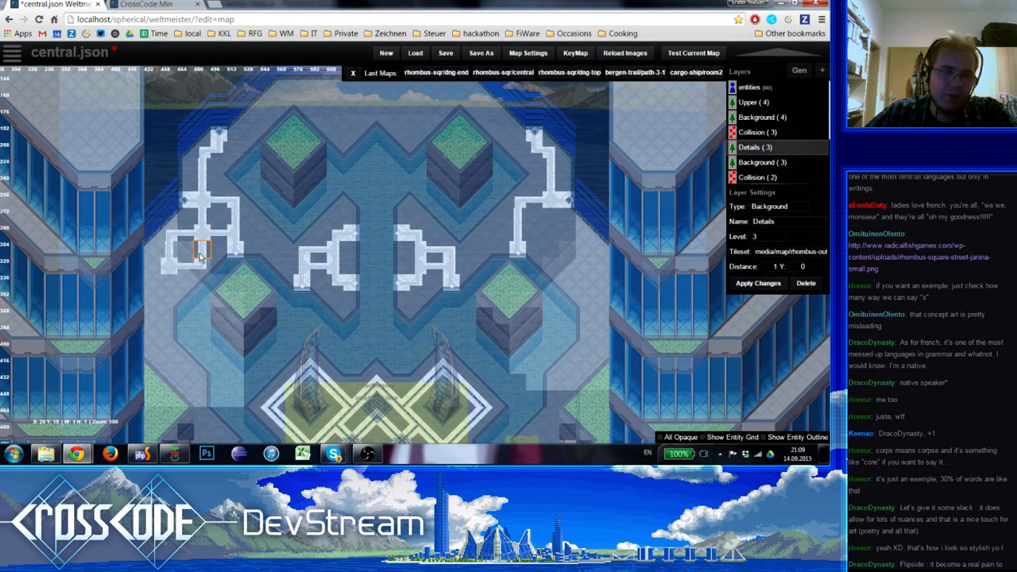
click(200, 255)
Extend the line down from the second square's lower-left corner and out to the west edge, and preview the plaza
click(170, 284)
click(169, 296)
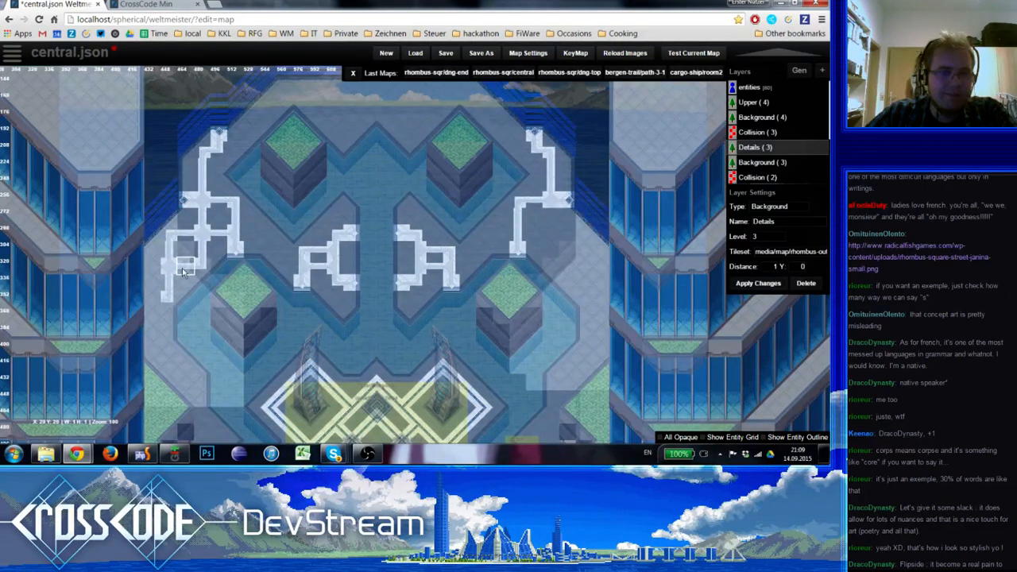
click(153, 270)
key(1)
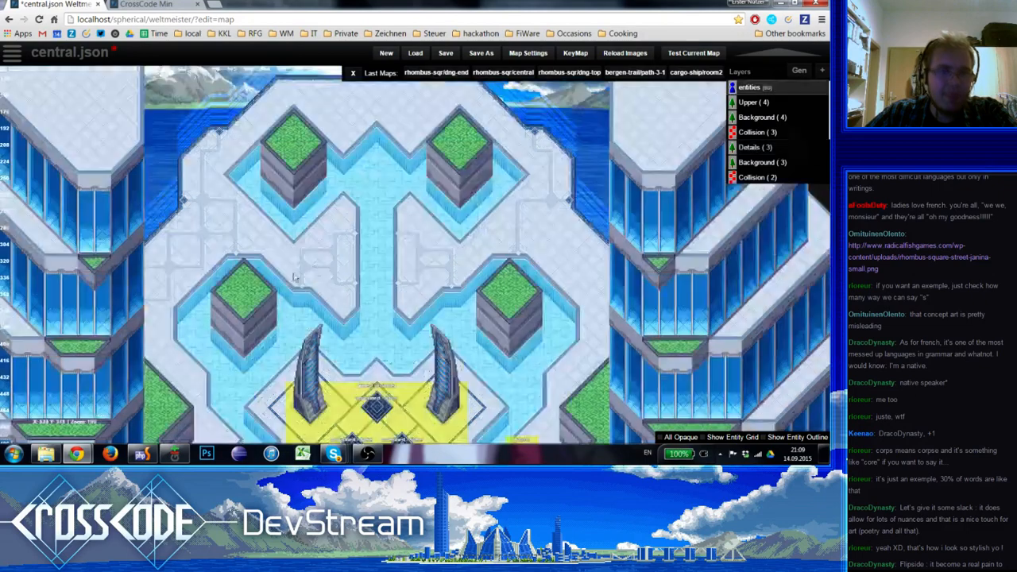
right_drag(330, 310, 316, 87)
mouse_move(213, 300)
right_down()
mouse_move(203, 164)
mouse_move(235, 199)
mouse_move(214, 204)
mouse_move(195, 304)
right_up()
right_drag(290, 227, 237, 272)
key(5)
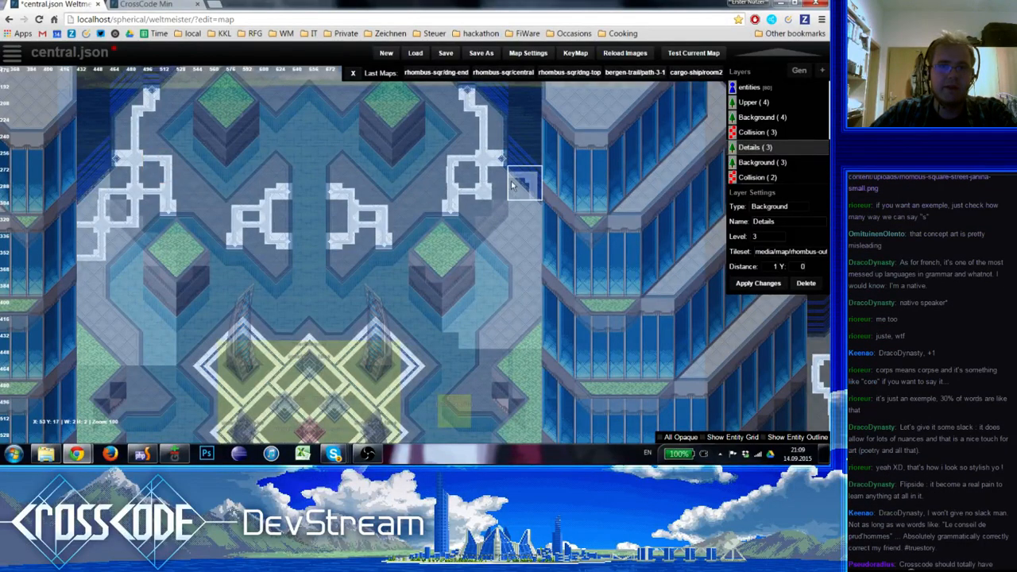
Mirror the second square outline and its extension to the plaza edge on the east side, and preview the map
click(138, 179)
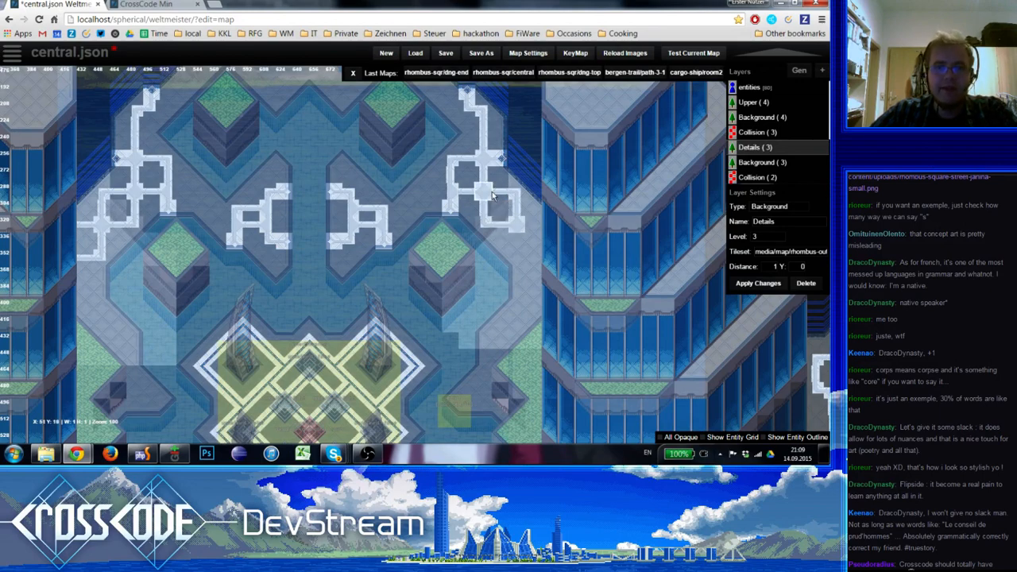
shift+drag(515, 211, 506, 202)
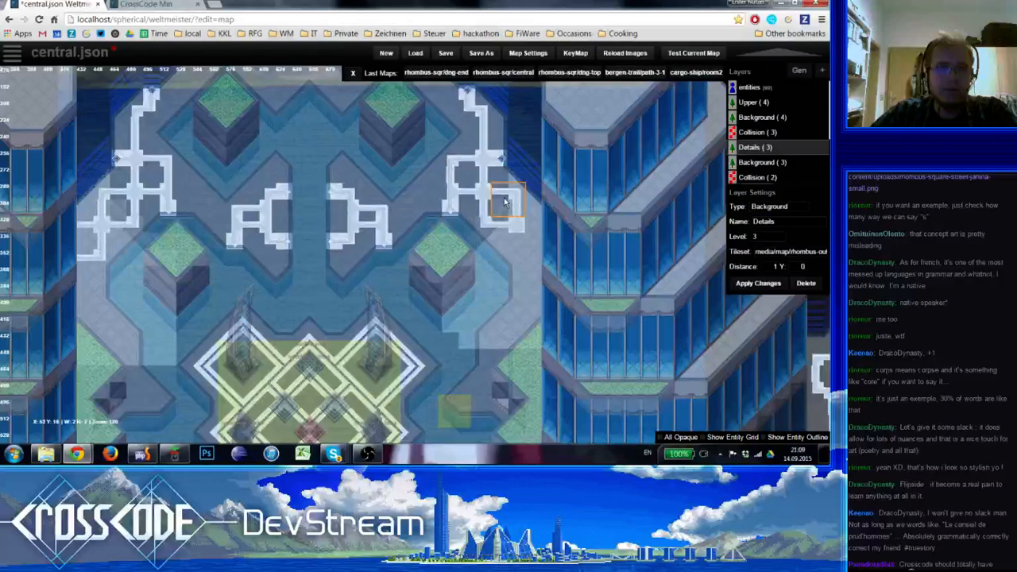
key(0)
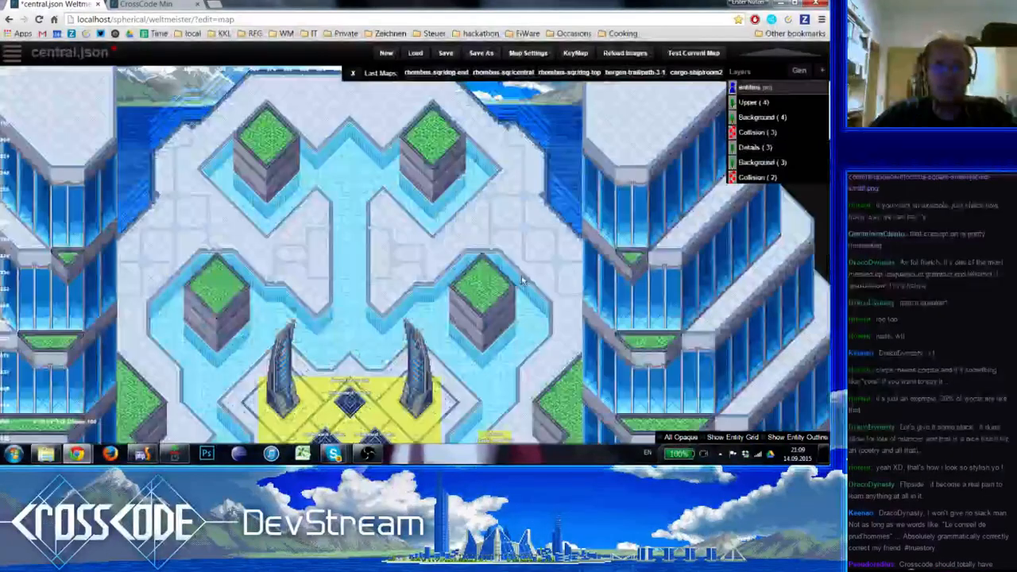
key(4)
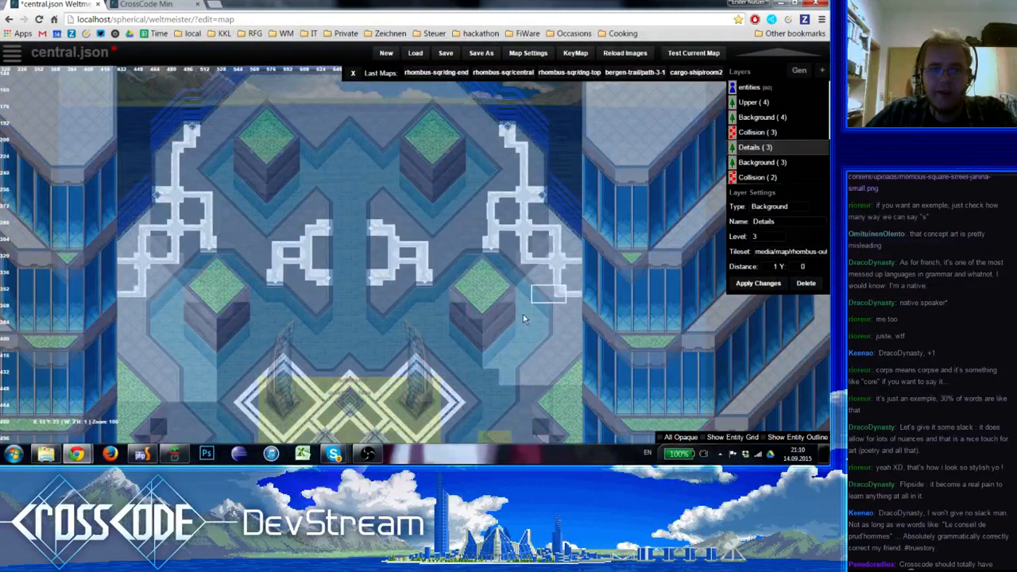
Draw a stepped white line from the west edge down along the plaza's lower-left grass area, and preview the map
right_drag(539, 305, 553, 249)
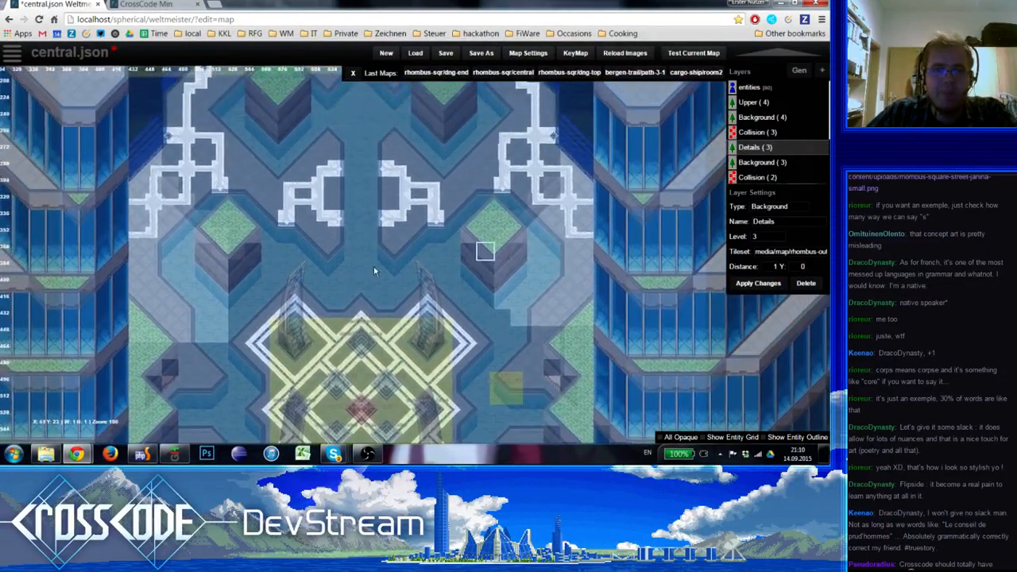
click(157, 282)
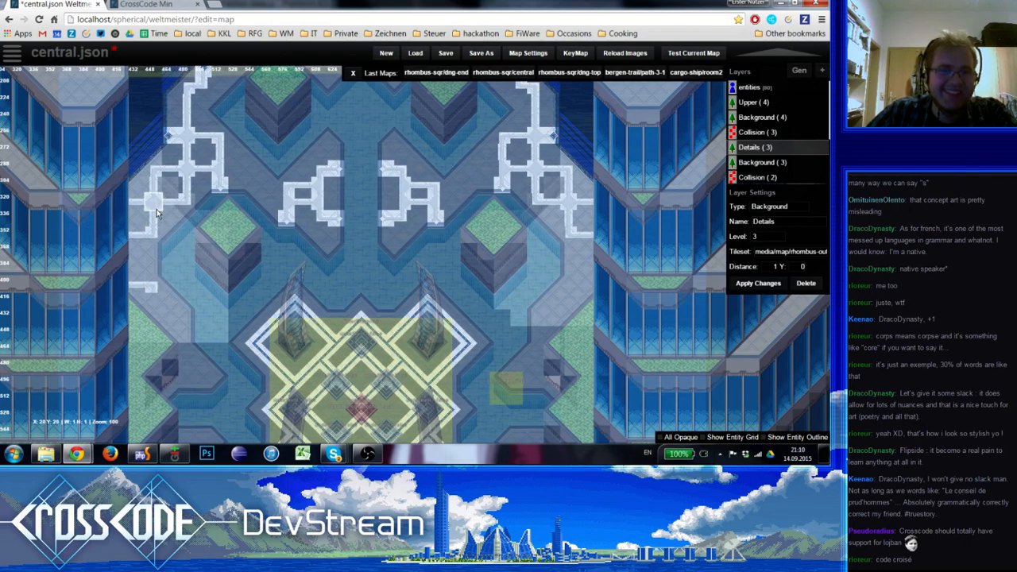
click(161, 316)
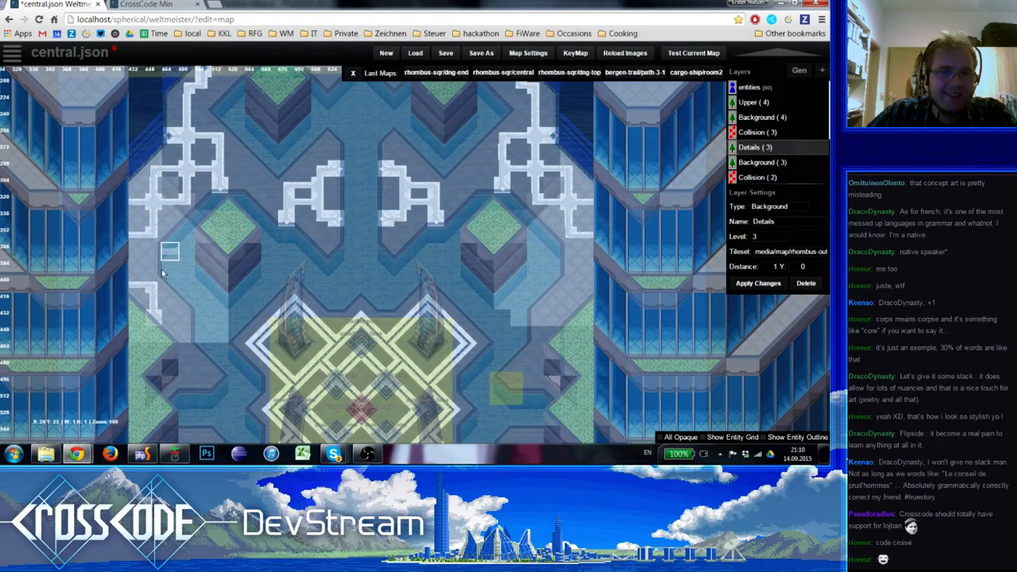
click(184, 317)
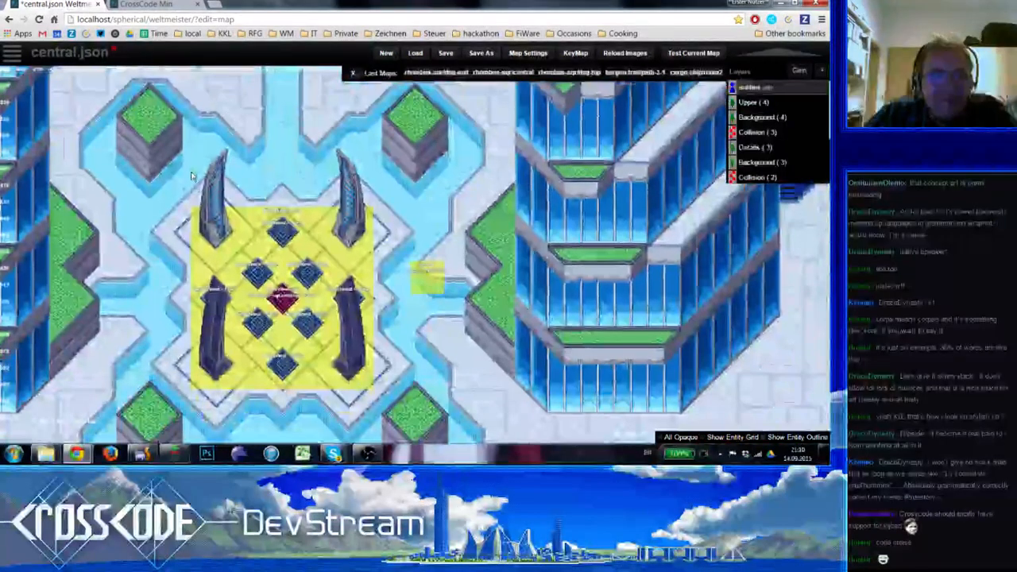
right_drag(190, 176, 155, 229)
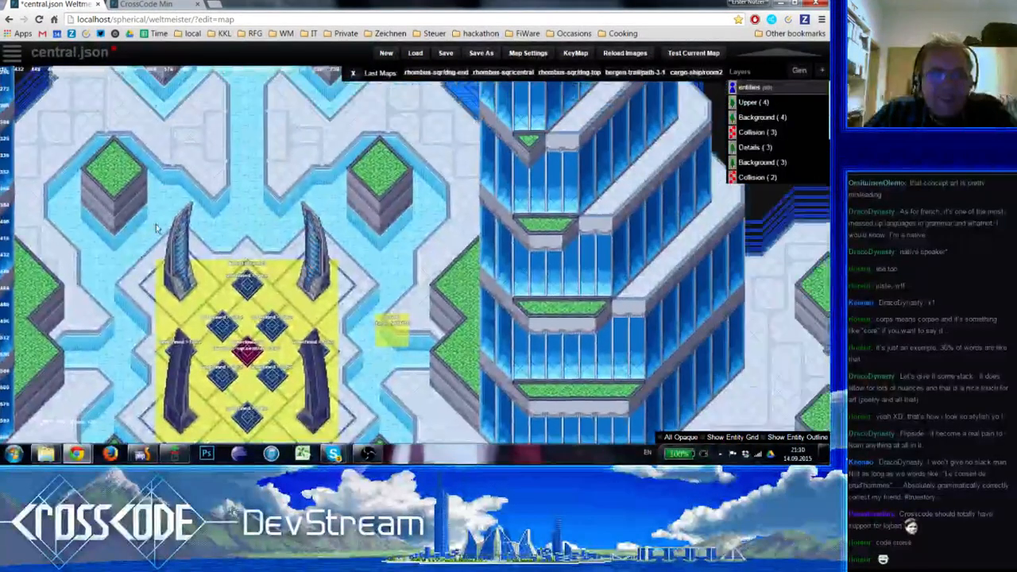
right_drag(397, 198, 463, 182)
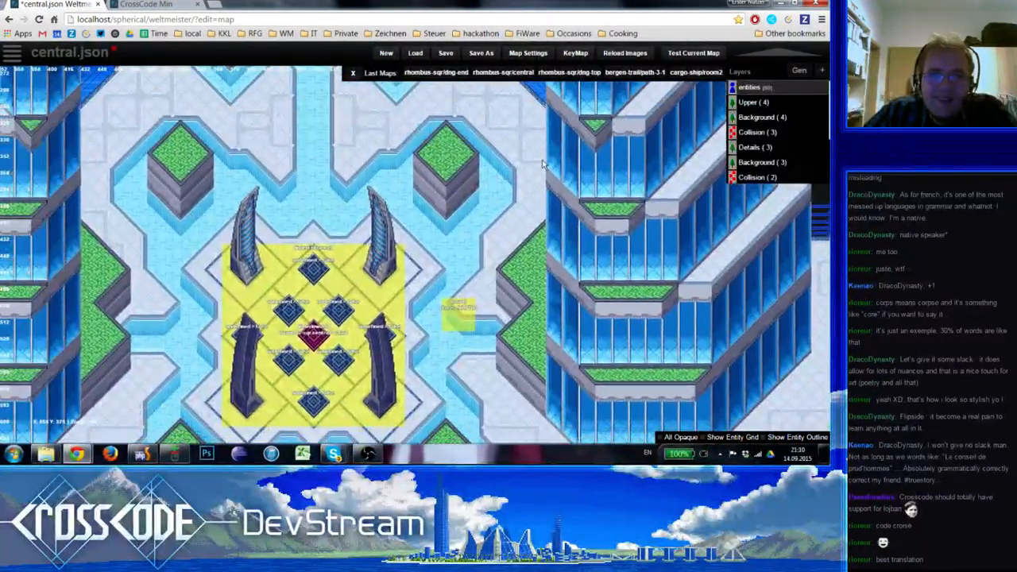
Complete the mirrored stepped white line along the grass area on the plaza's east side of the Details layer, and preview the map
click(753, 148)
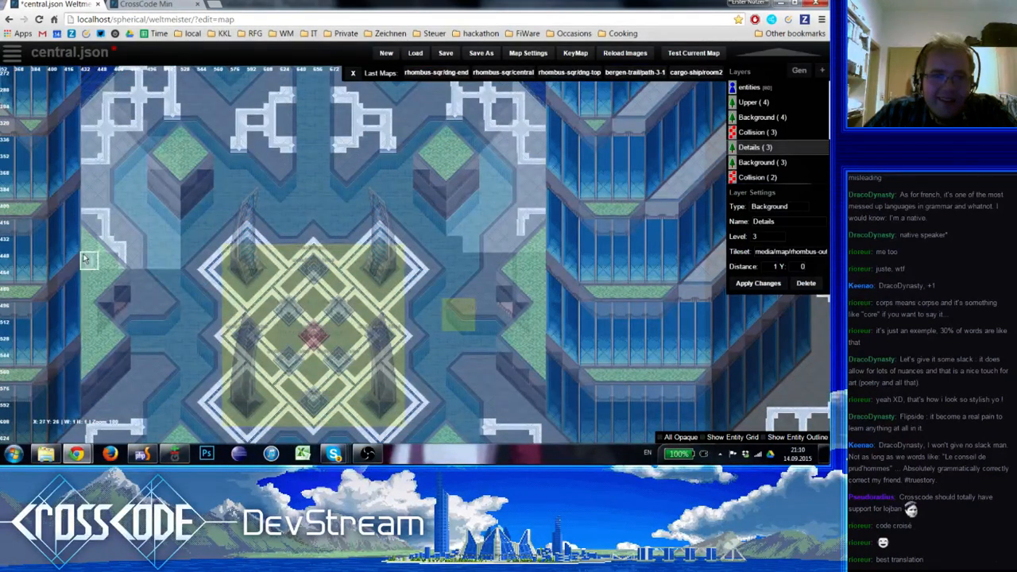
click(505, 241)
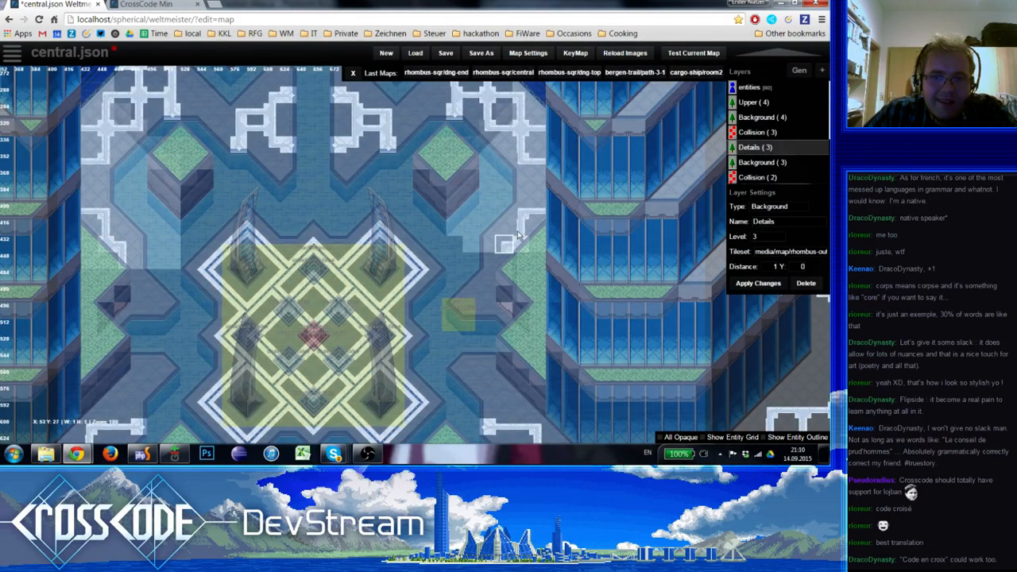
right_click(522, 230)
key(1)
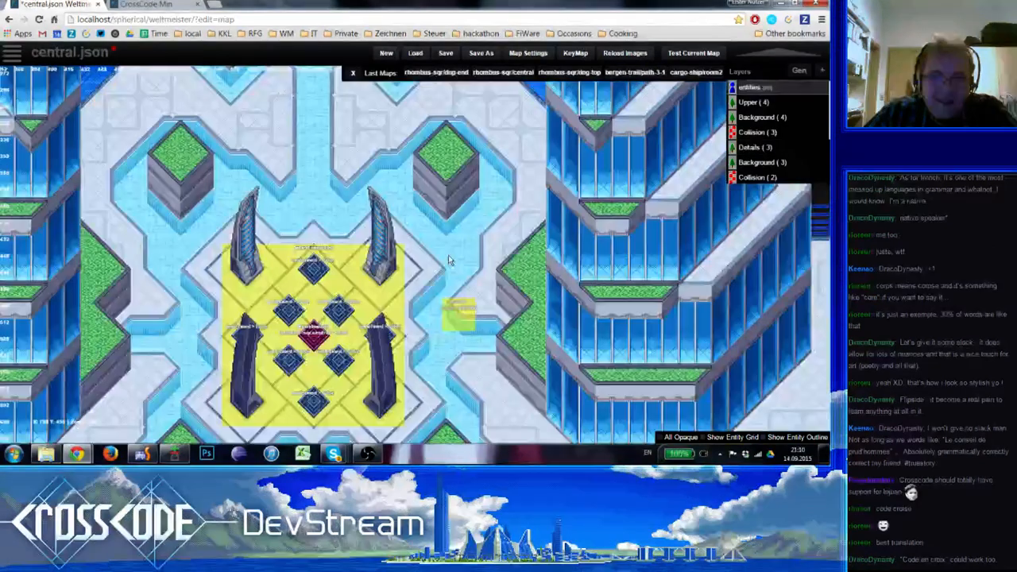
Place four edge connector tiles along the plaza's northern edge in the Details layer, two side by side at the centre and one on either side
scroll(449, 259, down, 1)
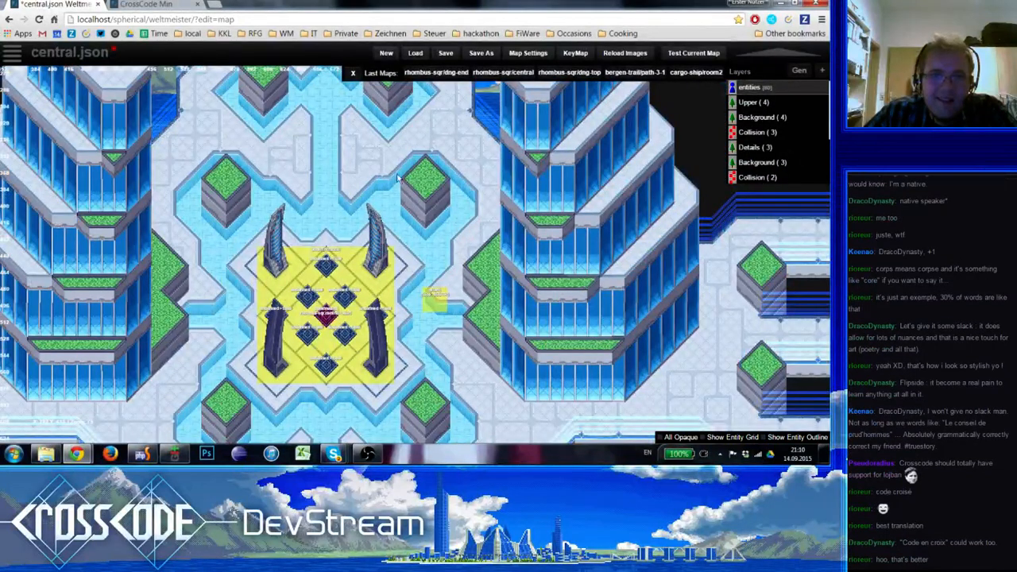
right_drag(382, 152, 342, 296)
scroll(257, 270, up, 1)
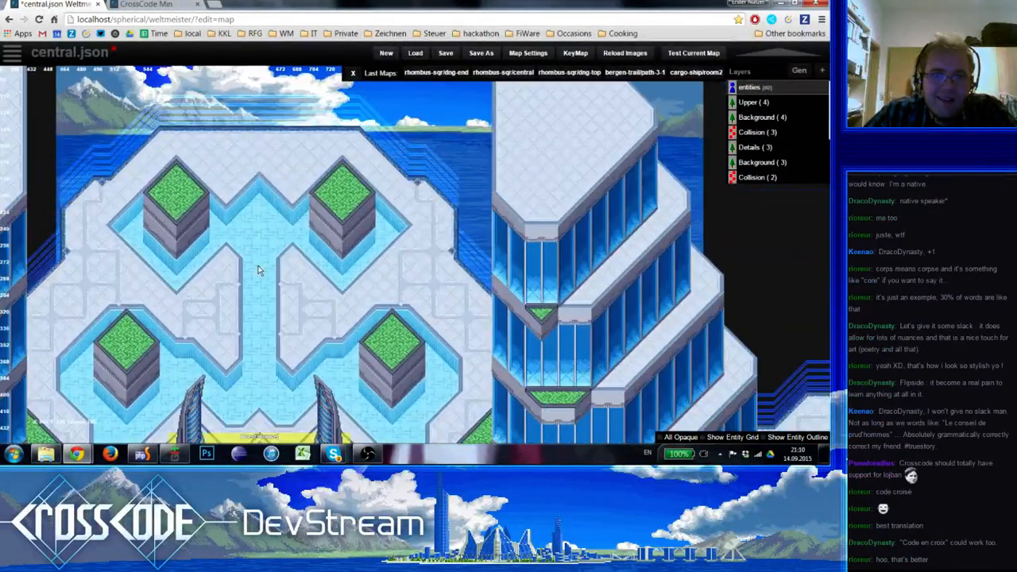
key(5)
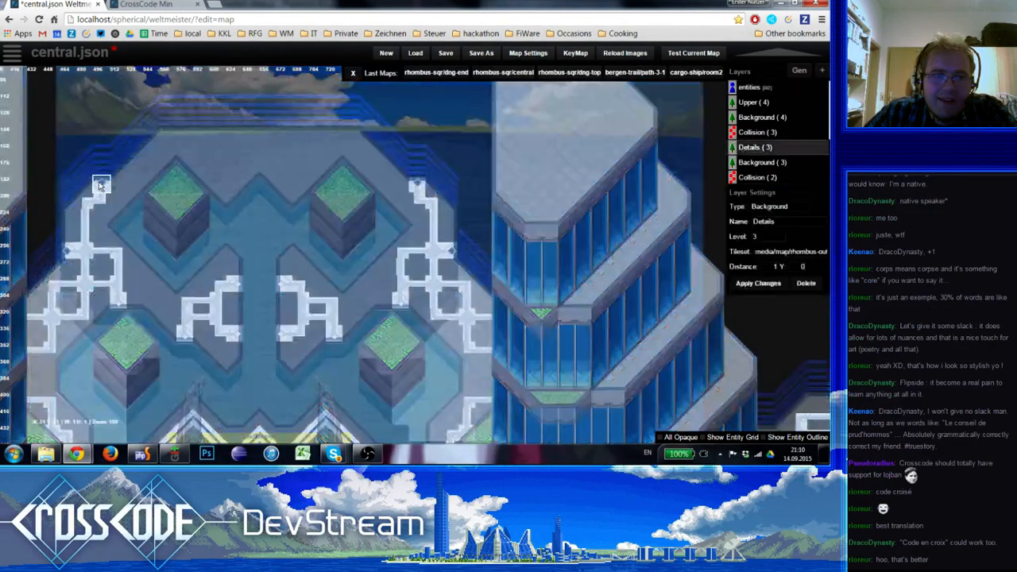
click(200, 137)
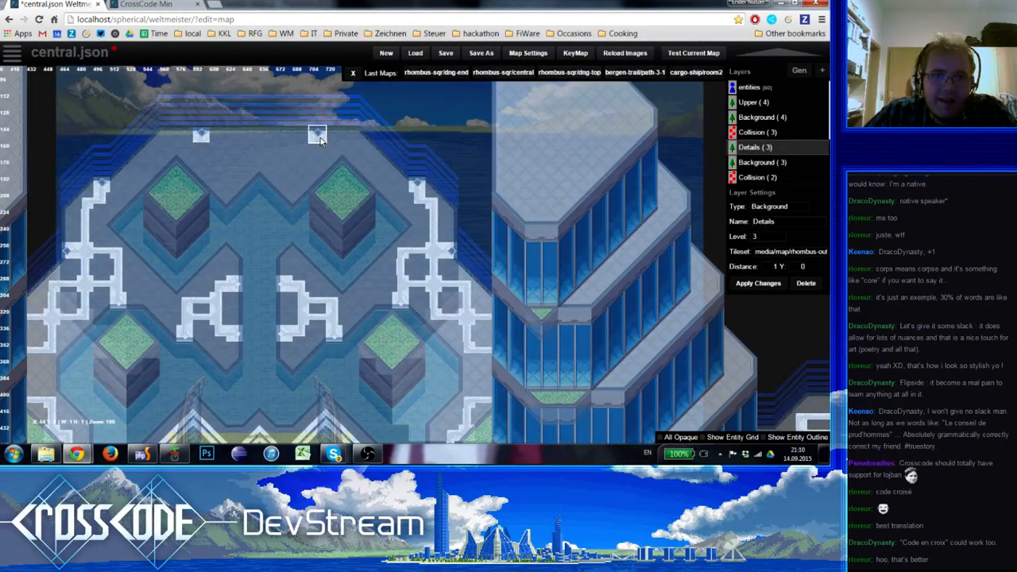
click(252, 137)
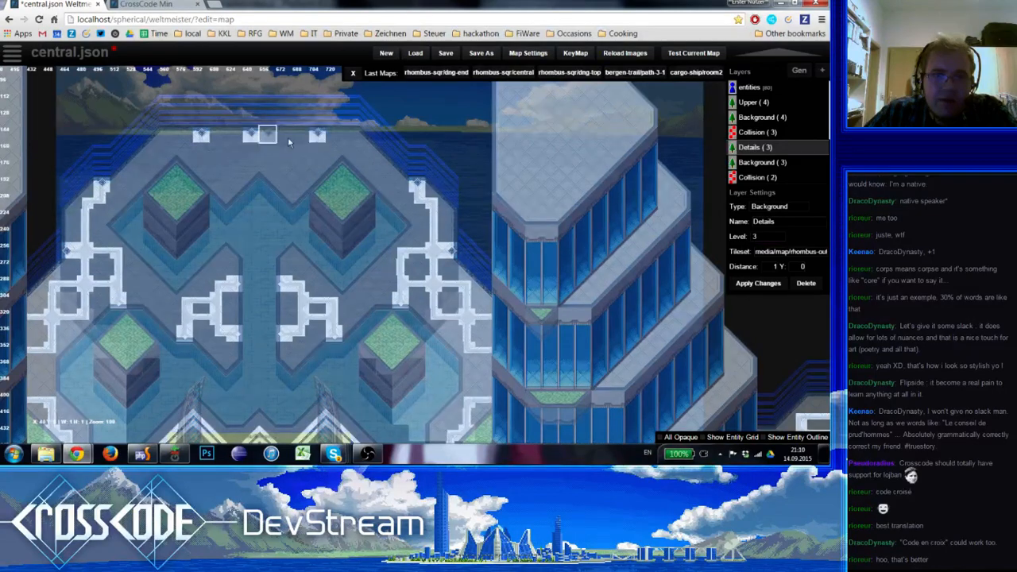
click(267, 138)
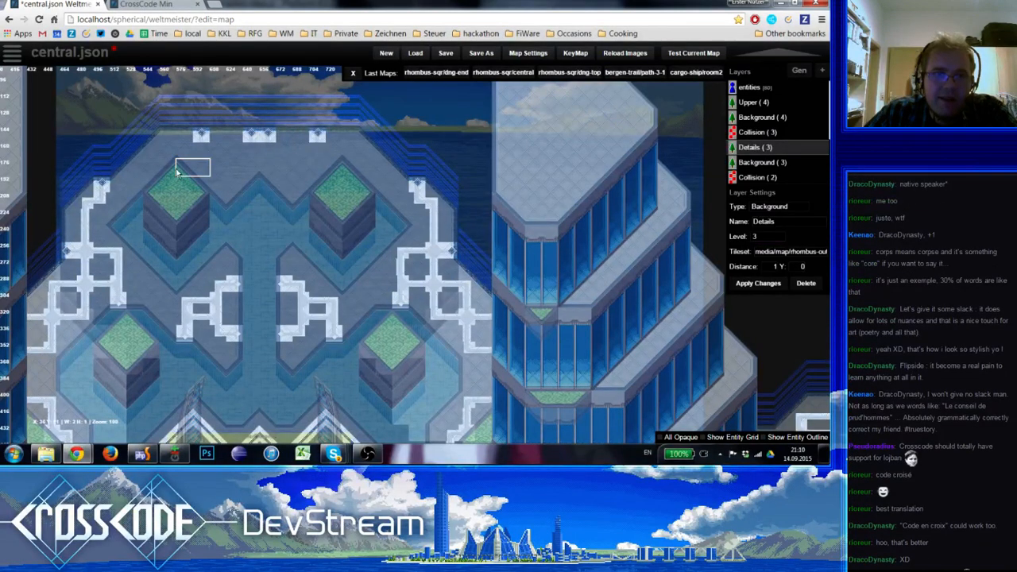
Extend the four north-edge connectors downward with vertical line tiles and add a corner tile below the westernmost one
key(space)
click(39, 192)
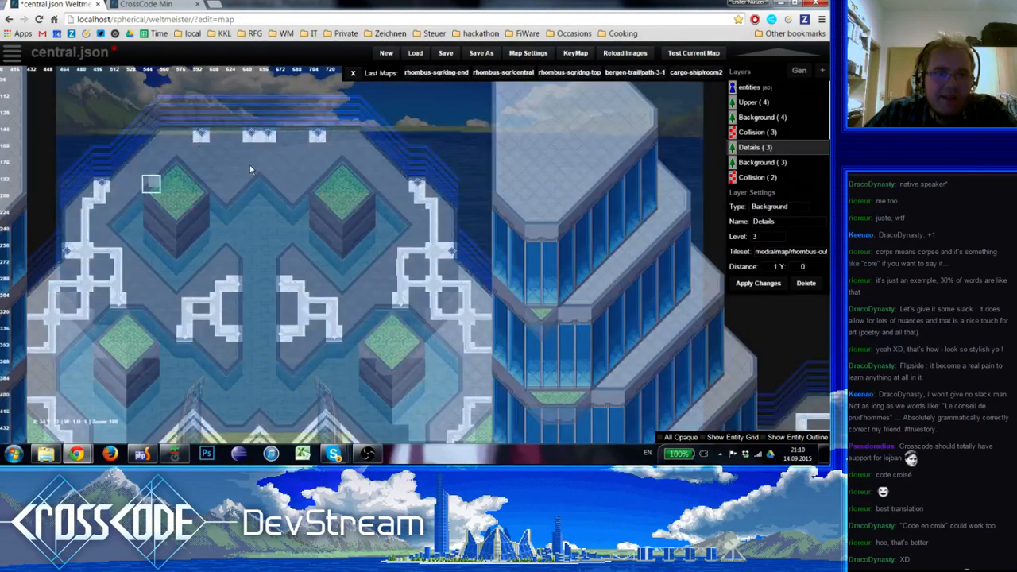
click(204, 156)
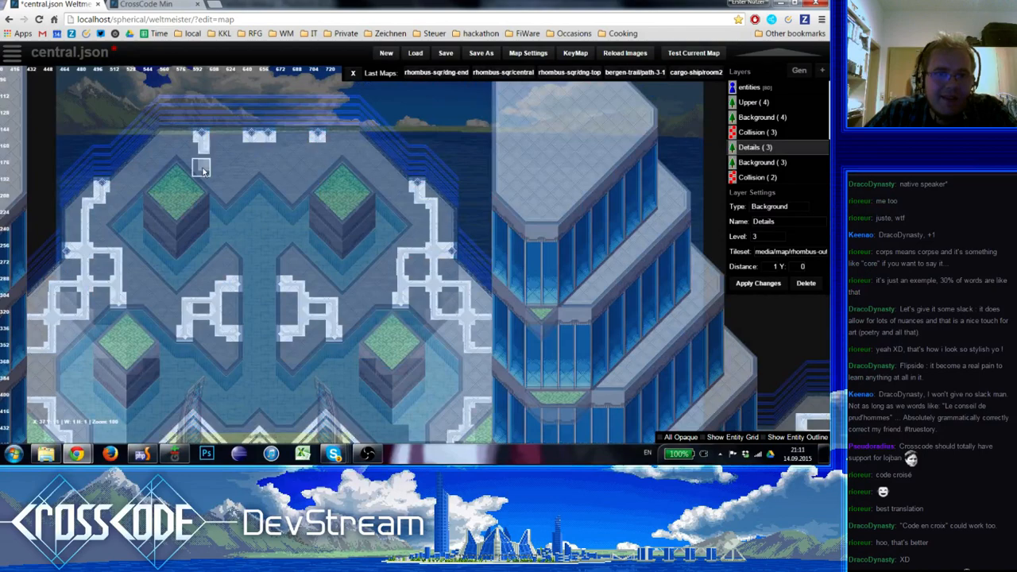
key(space)
click(19, 170)
click(204, 168)
click(253, 153)
click(268, 152)
click(317, 139)
key(ctrl+z)
click(316, 152)
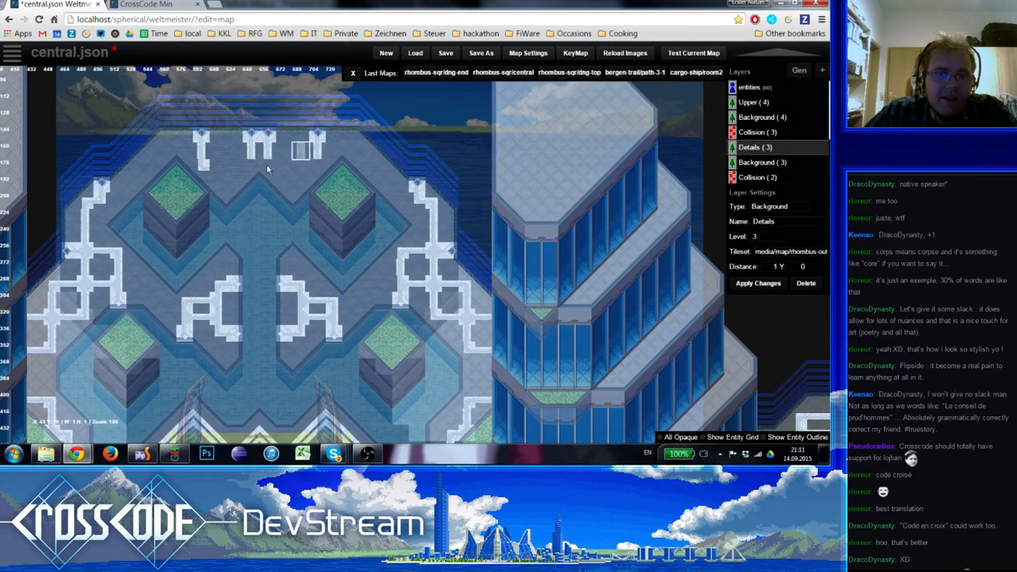
Add the east corner and centre junctions, join all four verticals with a horizontal white line, and preview the plaza
key(space)
click(75, 191)
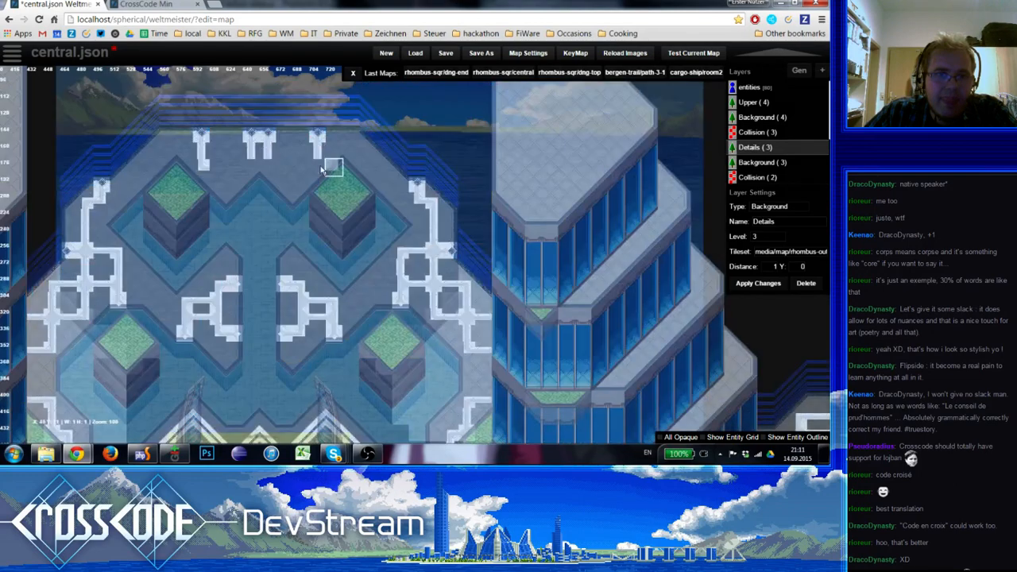
key(space)
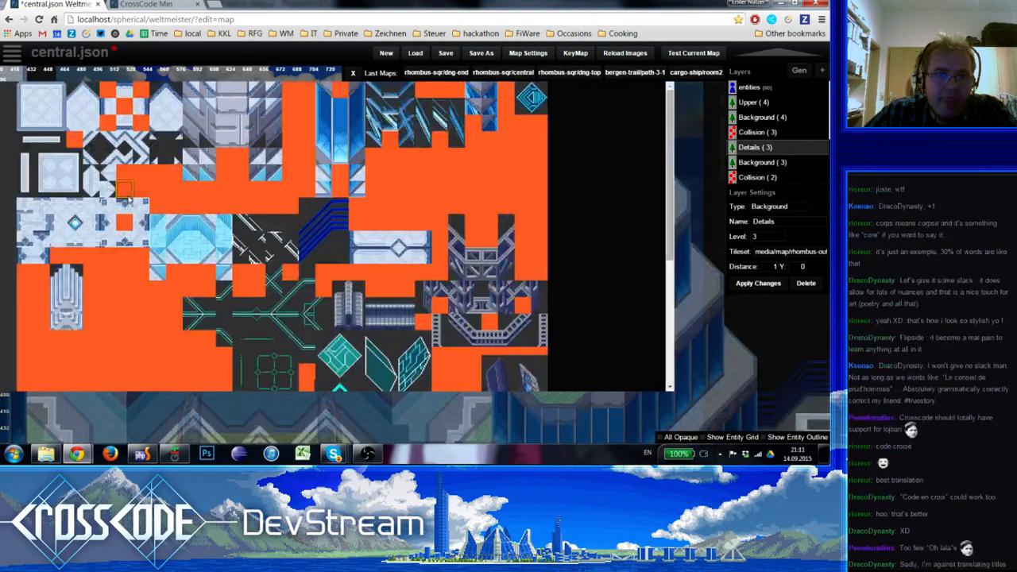
click(125, 194)
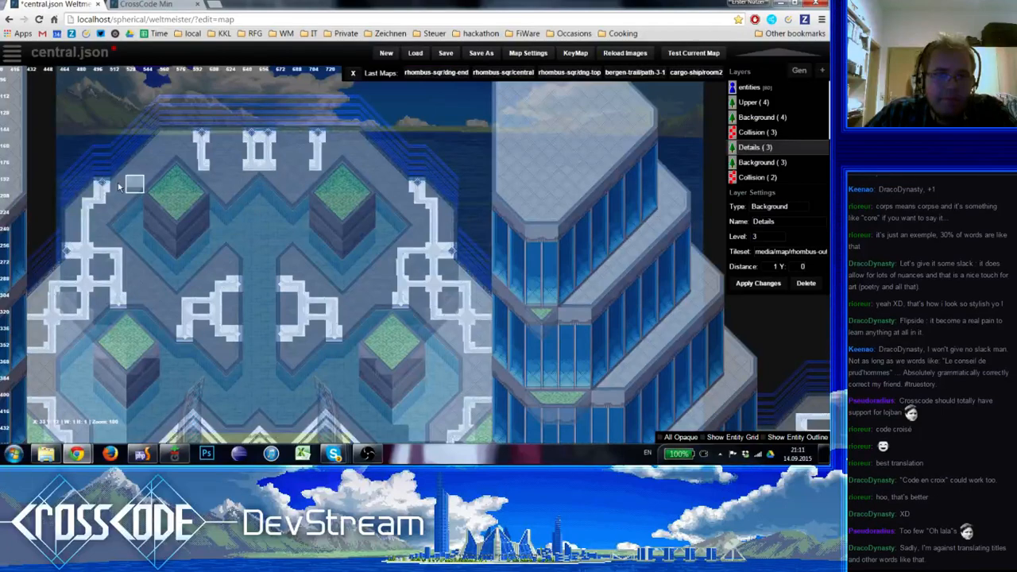
key(space)
click(47, 139)
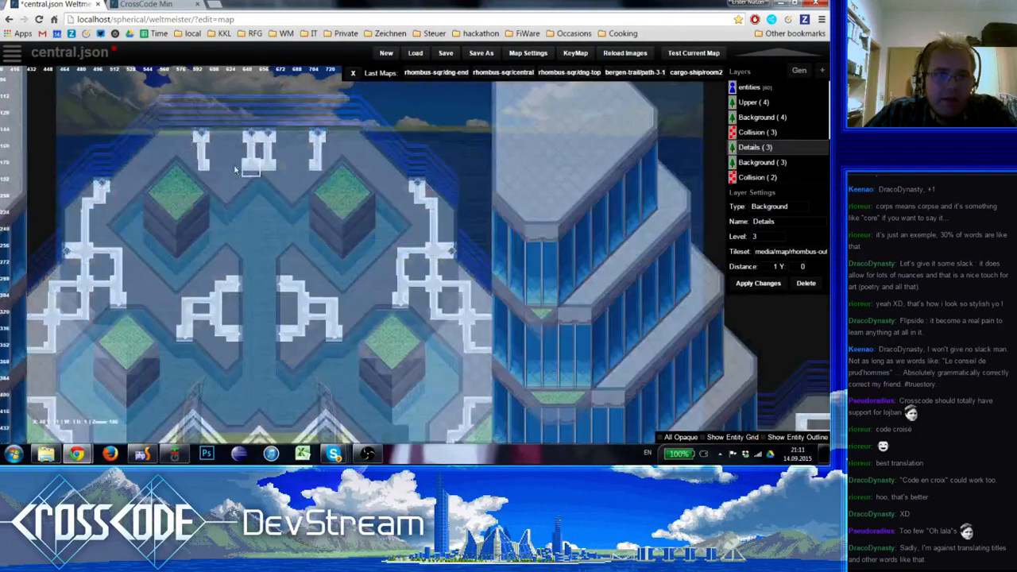
click(224, 166)
drag(225, 166, 300, 169)
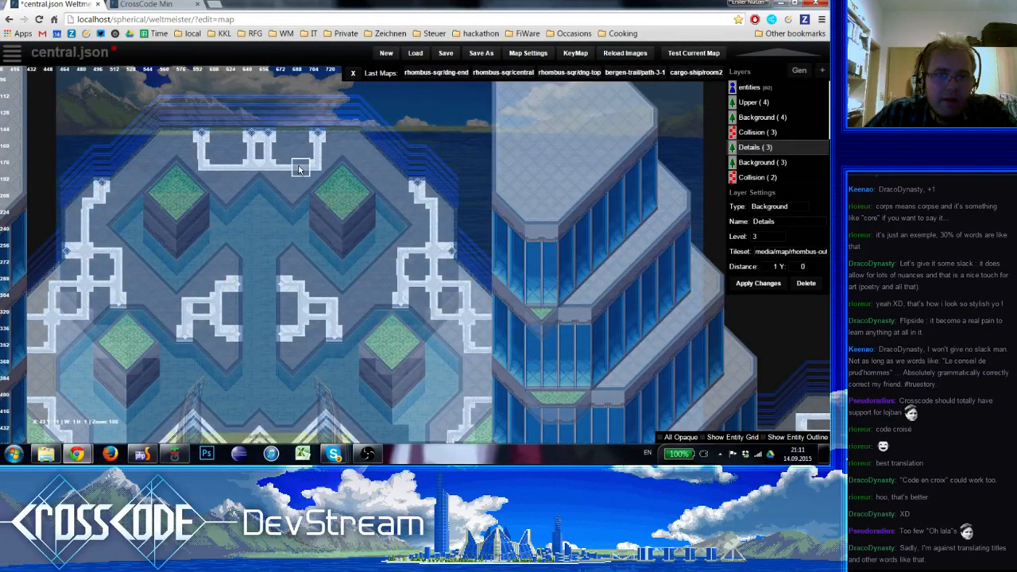
key(e)
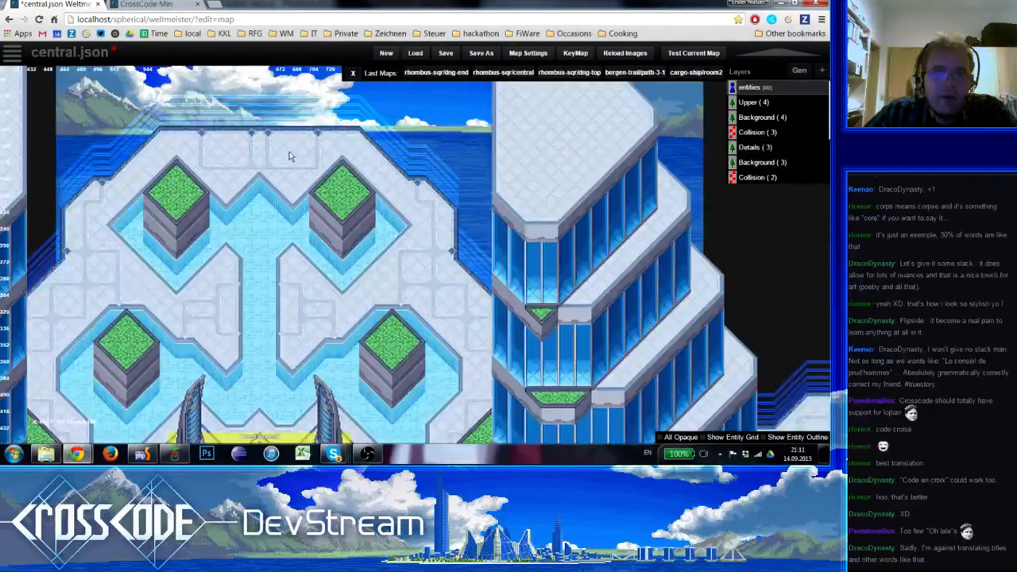
scroll(177, 203, down, 2)
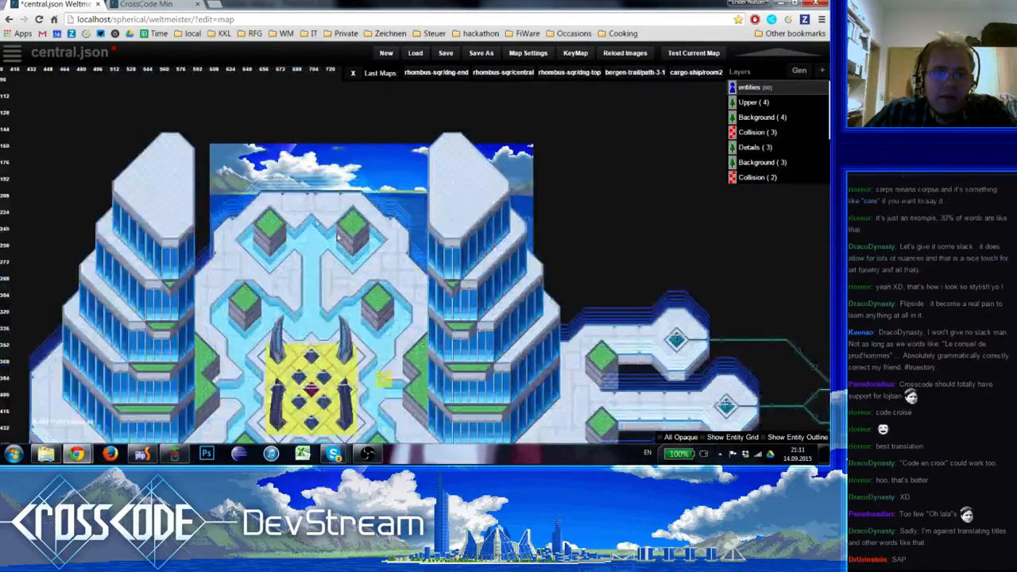
scroll(323, 258, up, 2)
Add an outer edge connector at each end of the north ornament, link both to it with horizontal pieces, and preview the map
key(e)
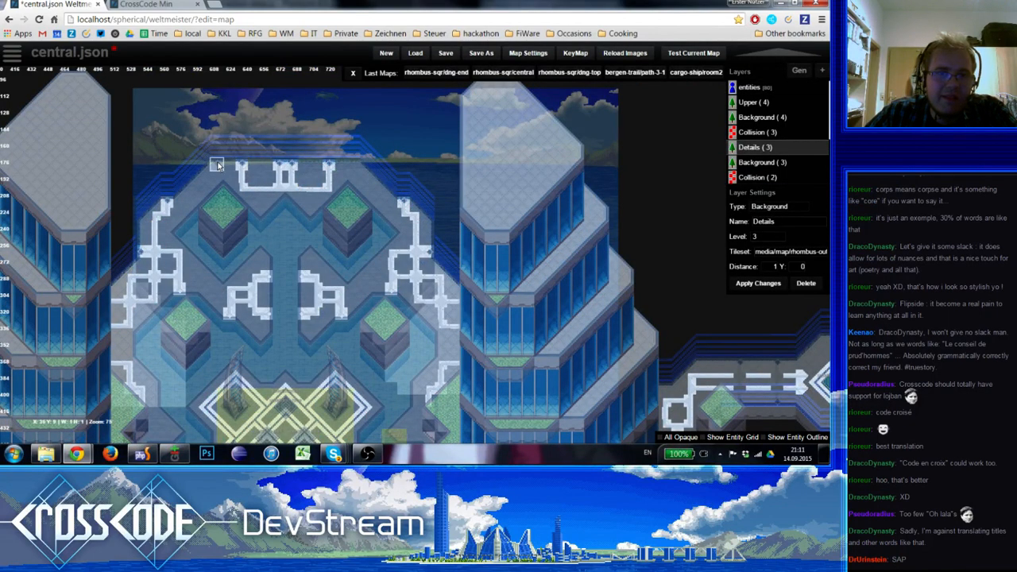
key(space)
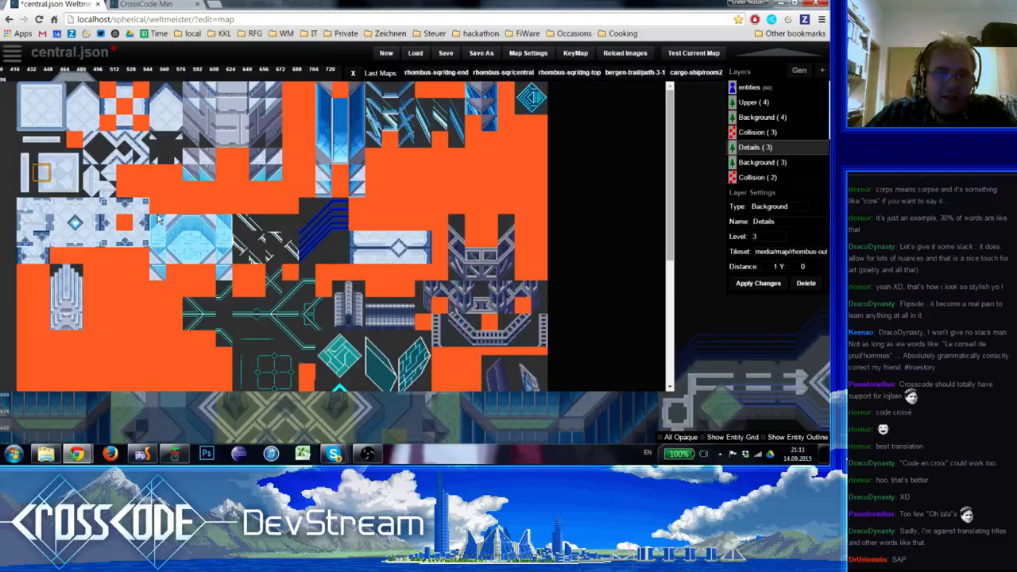
click(157, 219)
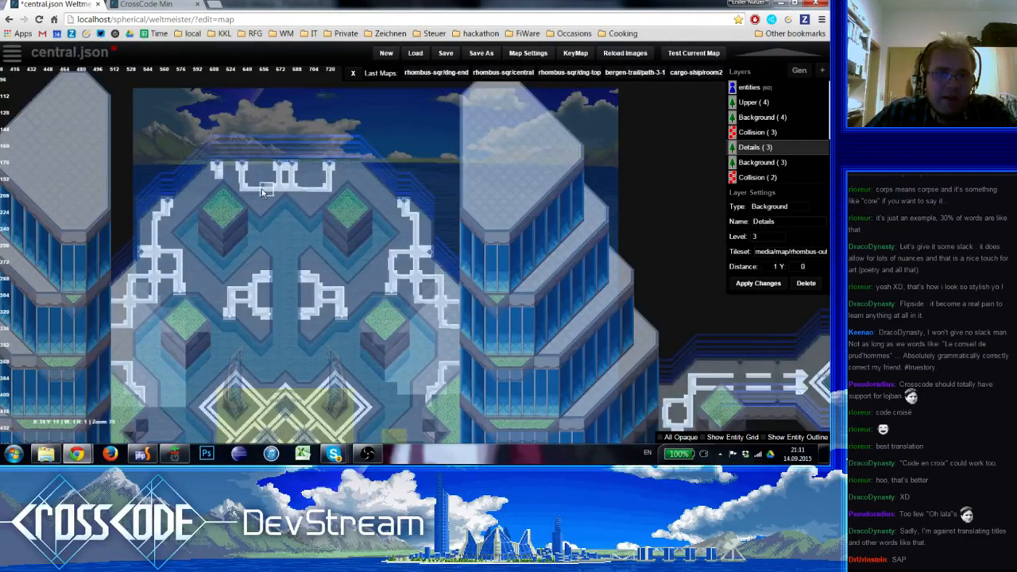
key(space)
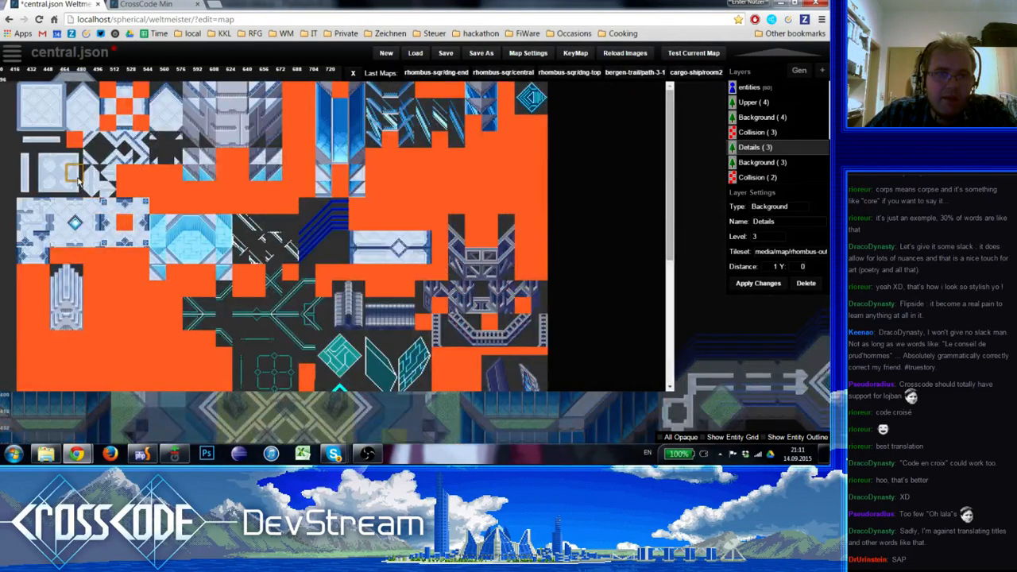
click(77, 179)
key(space)
click(40, 176)
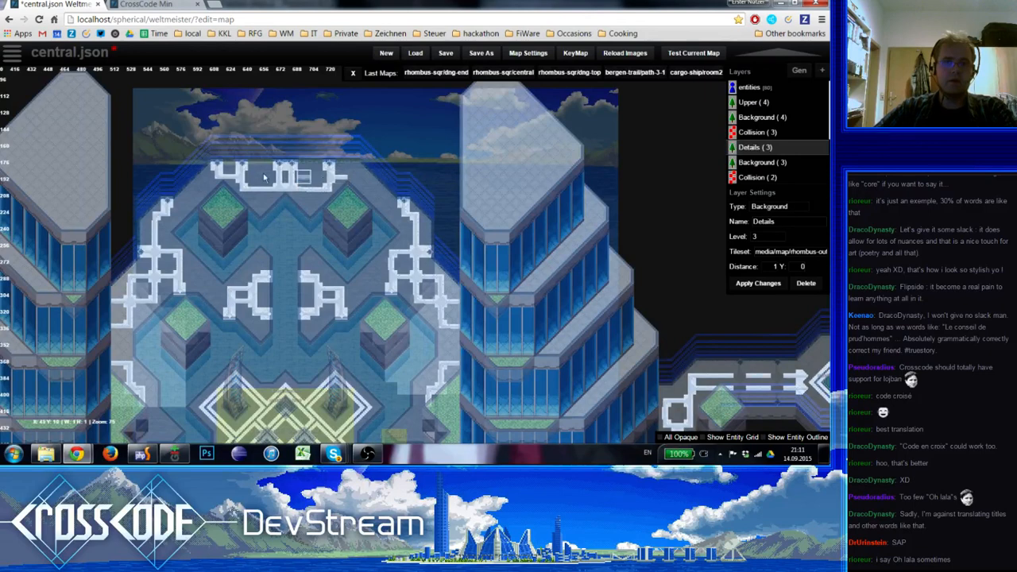
click(352, 168)
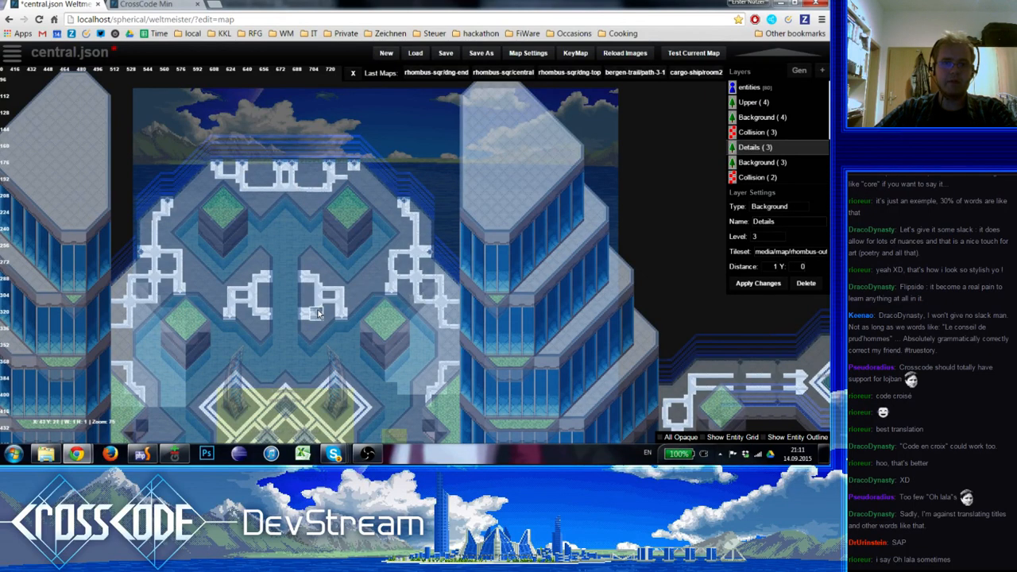
key(1)
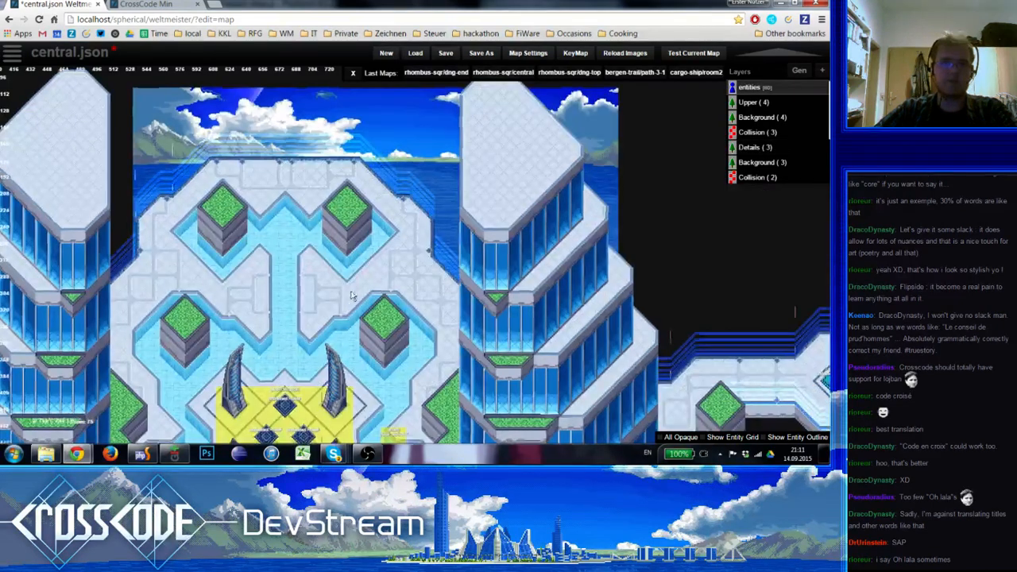
On the Details layer, start a south-edge ornament west of centre with an edge connector, a corner above it and a horizontal line eastward
right_drag(358, 294, 388, 42)
right_drag(310, 269, 348, 103)
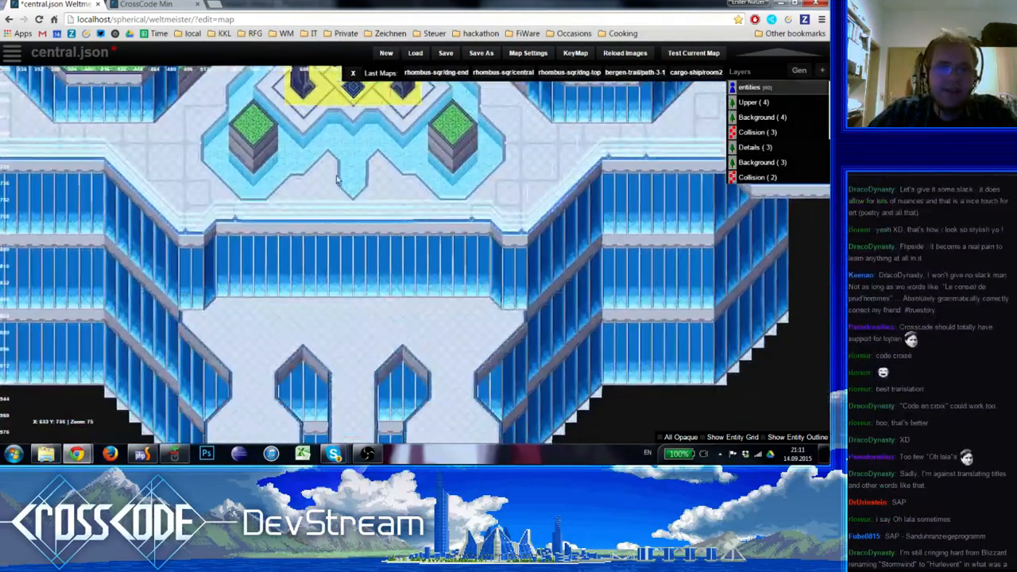
key(6)
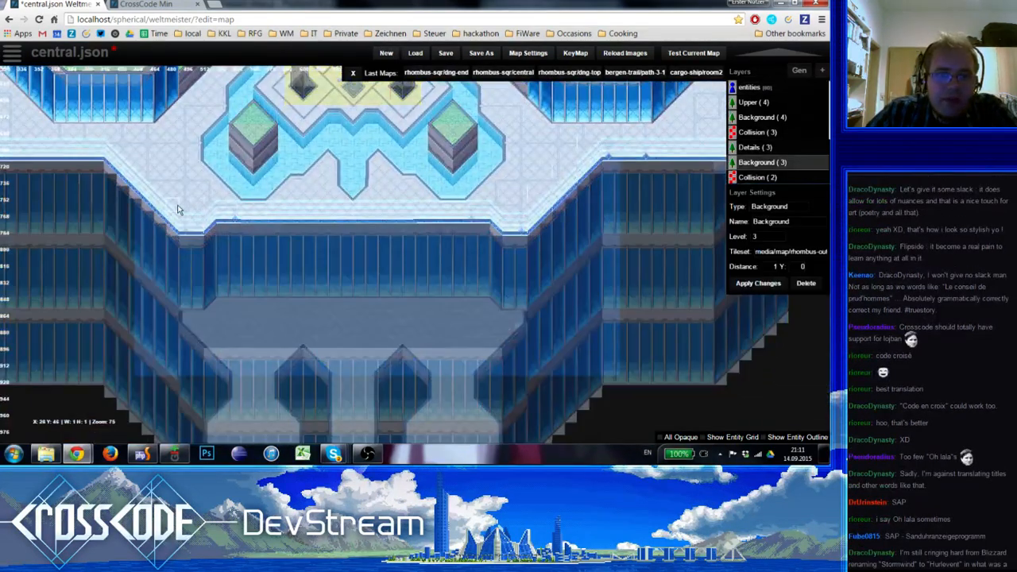
key(5)
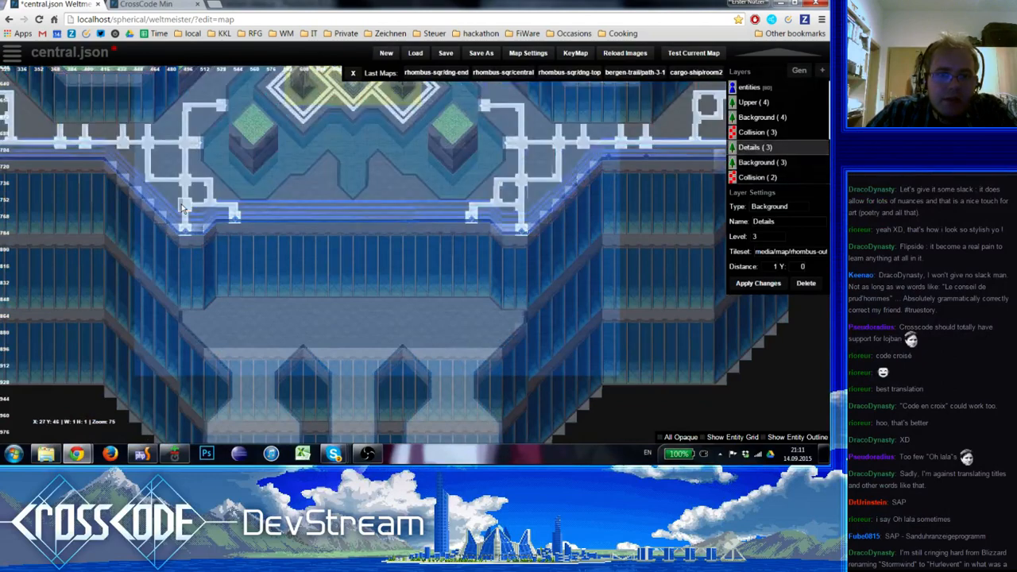
key(ctrl+z)
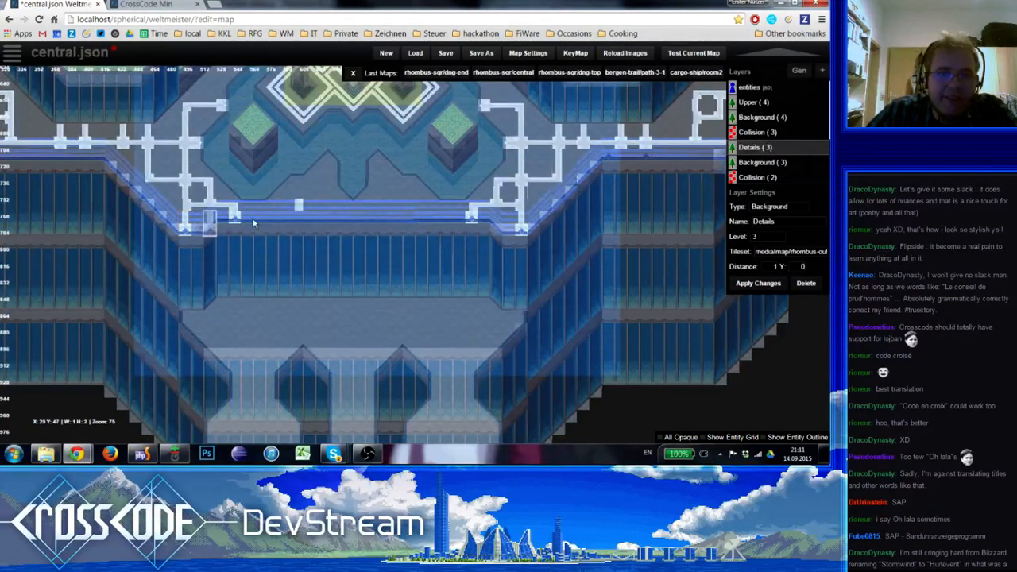
click(284, 211)
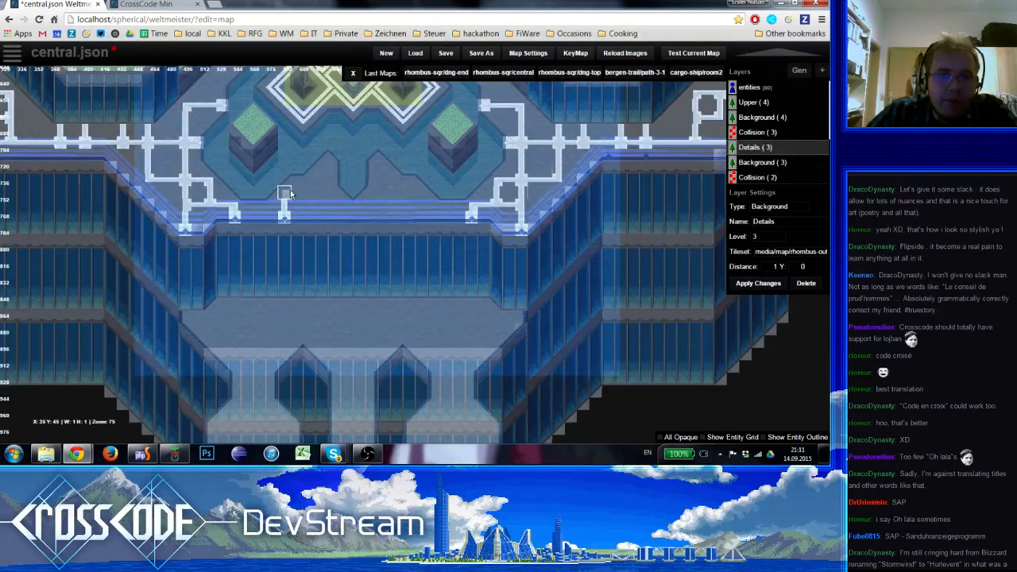
click(288, 191)
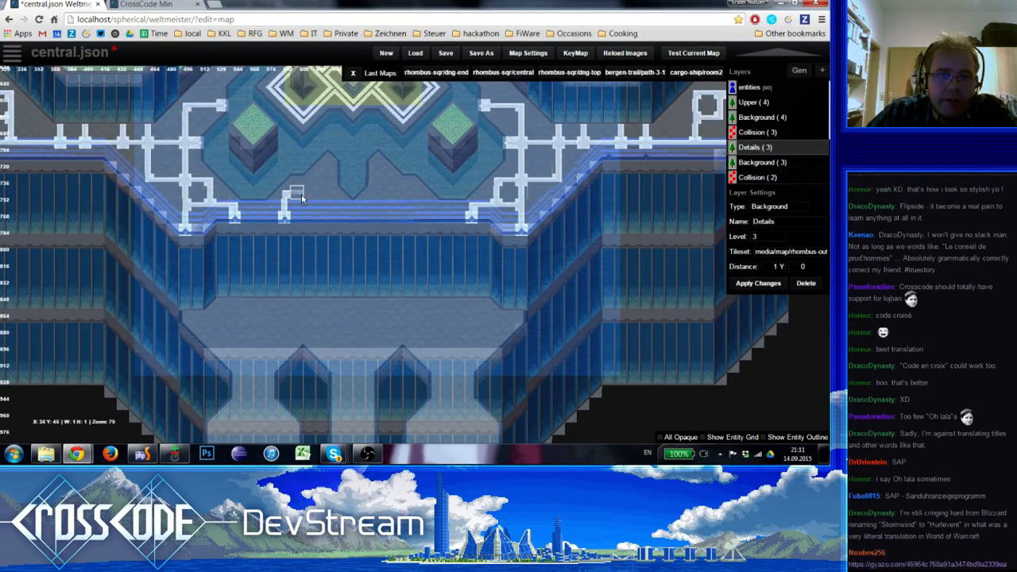
click(306, 194)
click(322, 194)
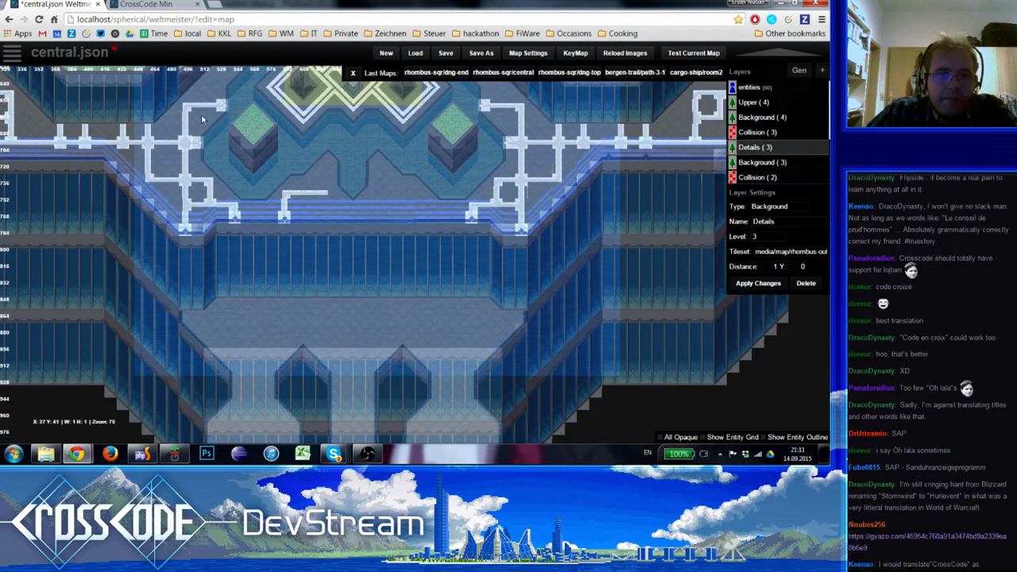
Close the line into a bracket with a second corner and edge connector, and copy the bracket to the east of the south edge's centre
right_drag(230, 165, 489, 257)
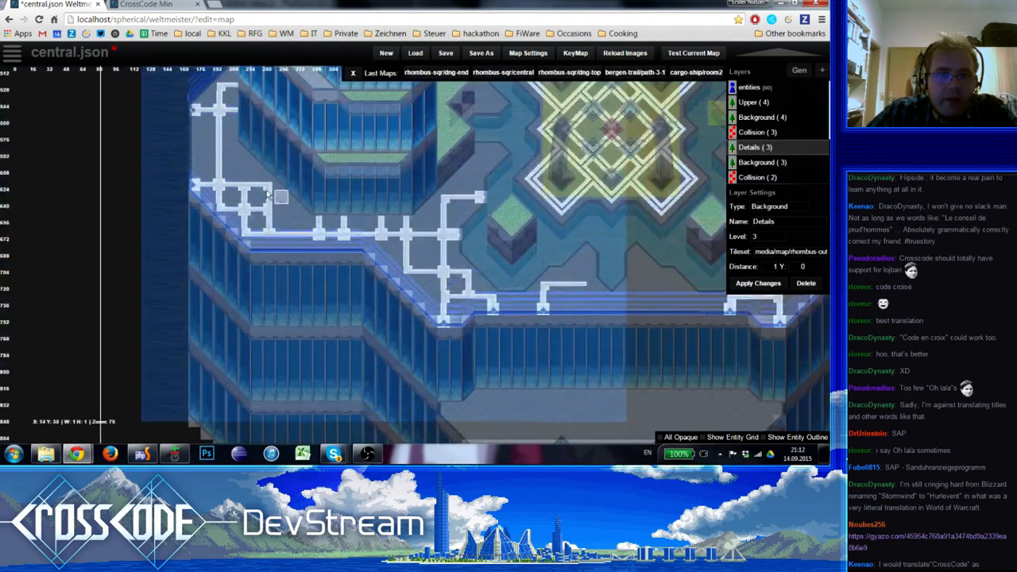
right_drag(586, 289, 440, 259)
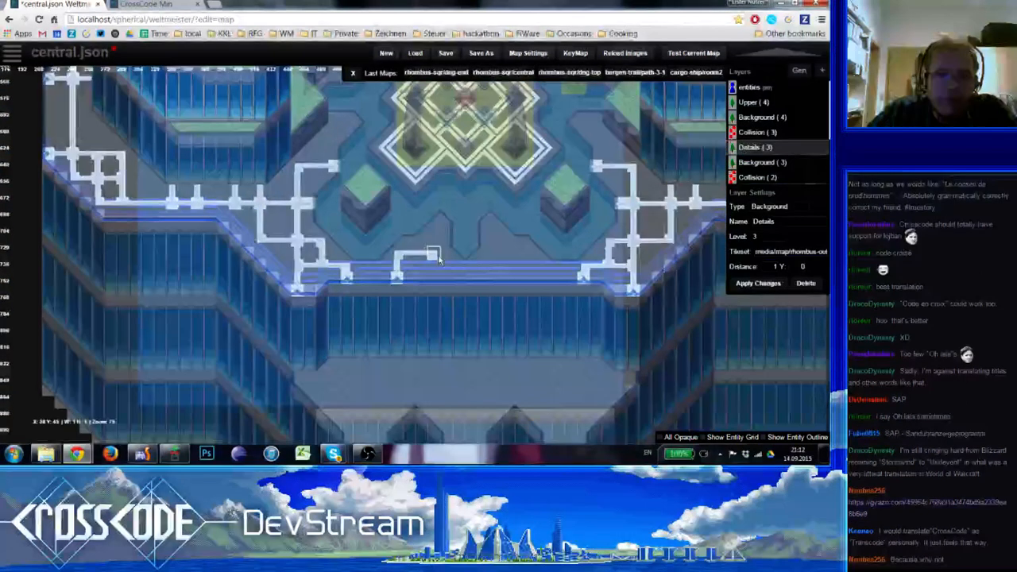
mouse_move(437, 258)
mouse_down()
mouse_move(399, 277)
mouse_move(409, 264)
mouse_move(397, 253)
mouse_up()
click(435, 277)
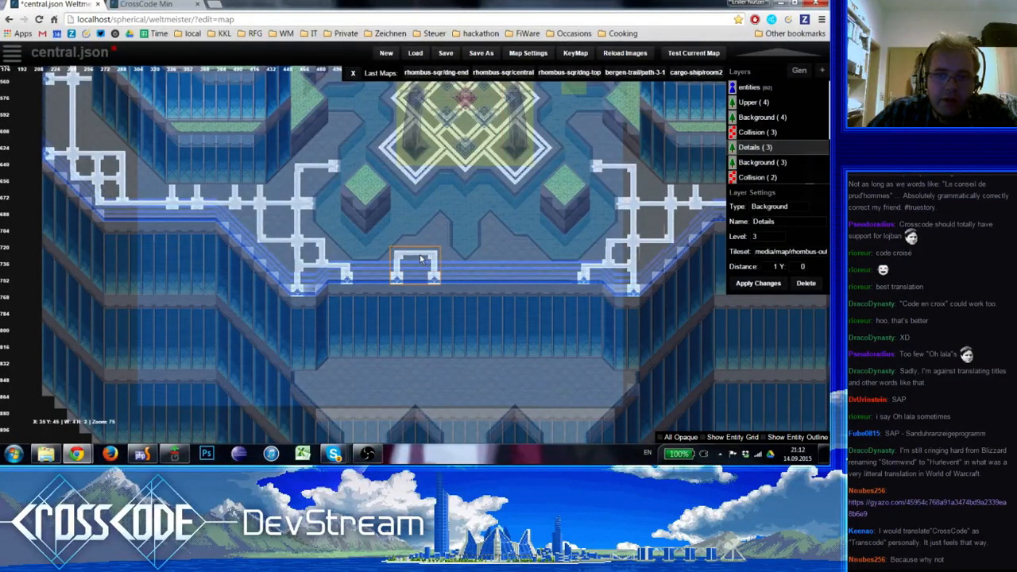
click(502, 269)
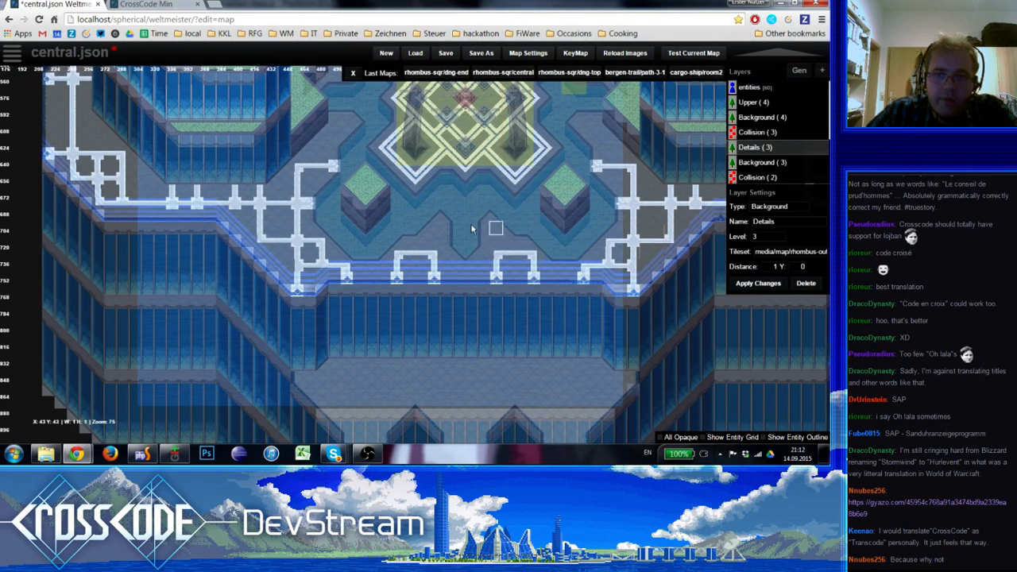
Open the Gyazo image linked in the chat, then return to the map editor
right_drag(471, 229, 314, 193)
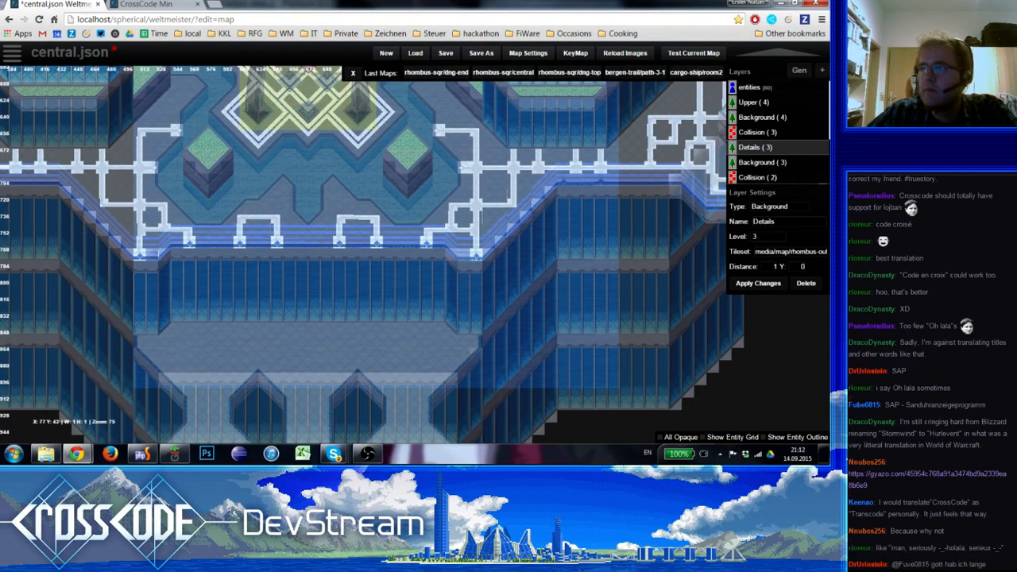
click(926, 473)
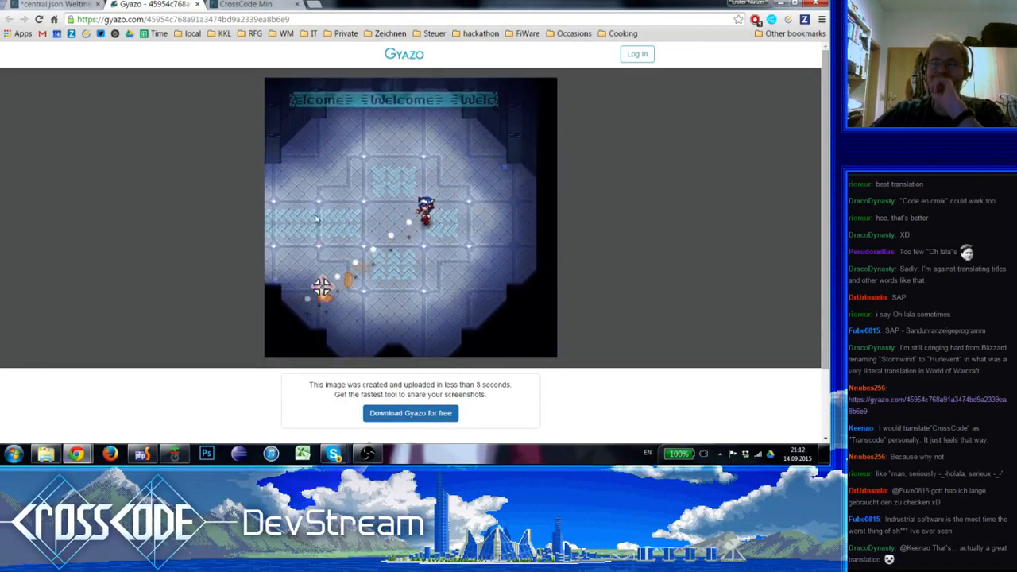
click(280, 4)
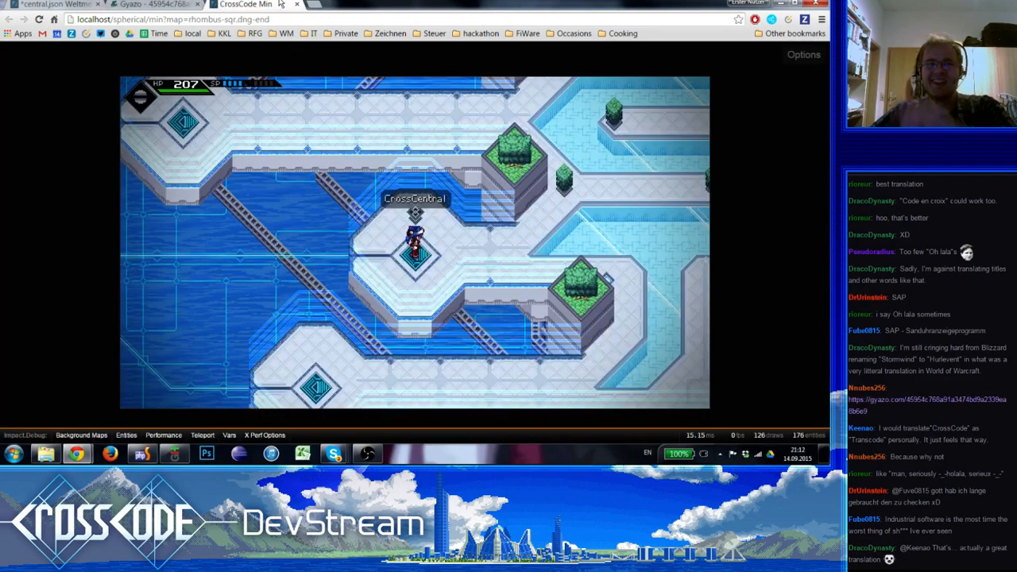
key(ctrl+Tab)
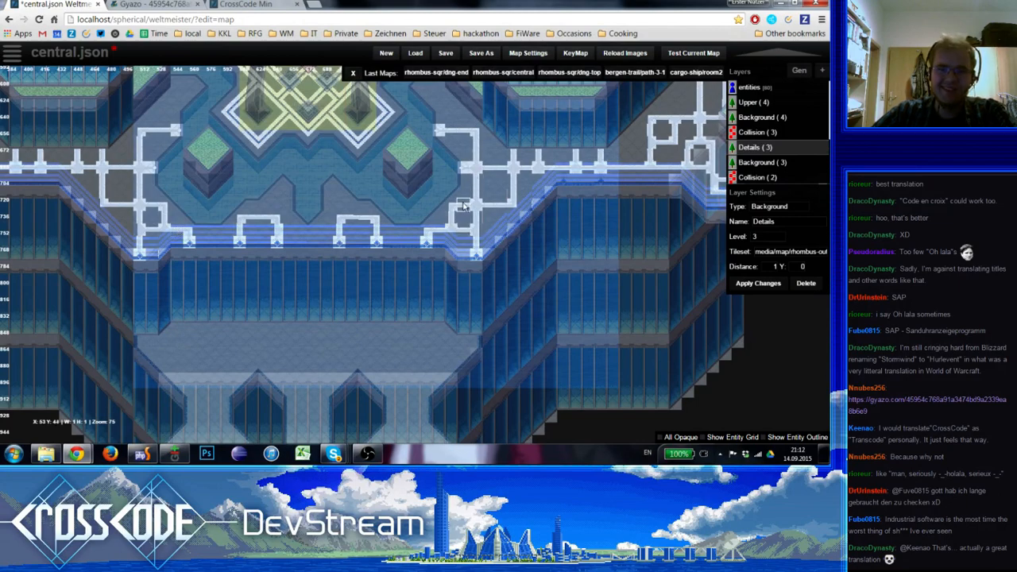
Compare the plaza's northern and southern ornaments and preview the whole map for symmetry
scroll(400, 284, down, 1)
scroll(166, 309, up, 1)
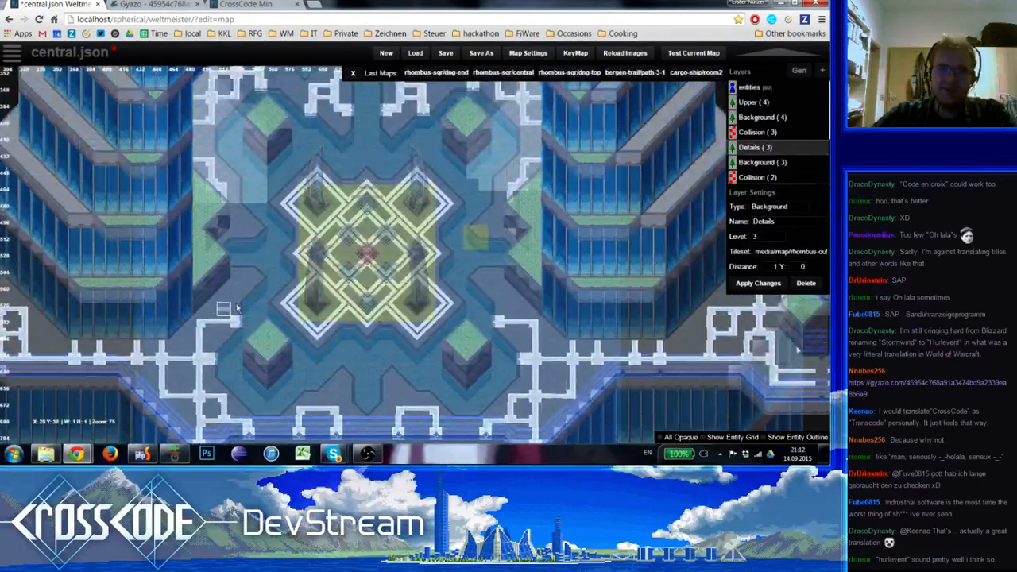
right_drag(269, 282, 269, 310)
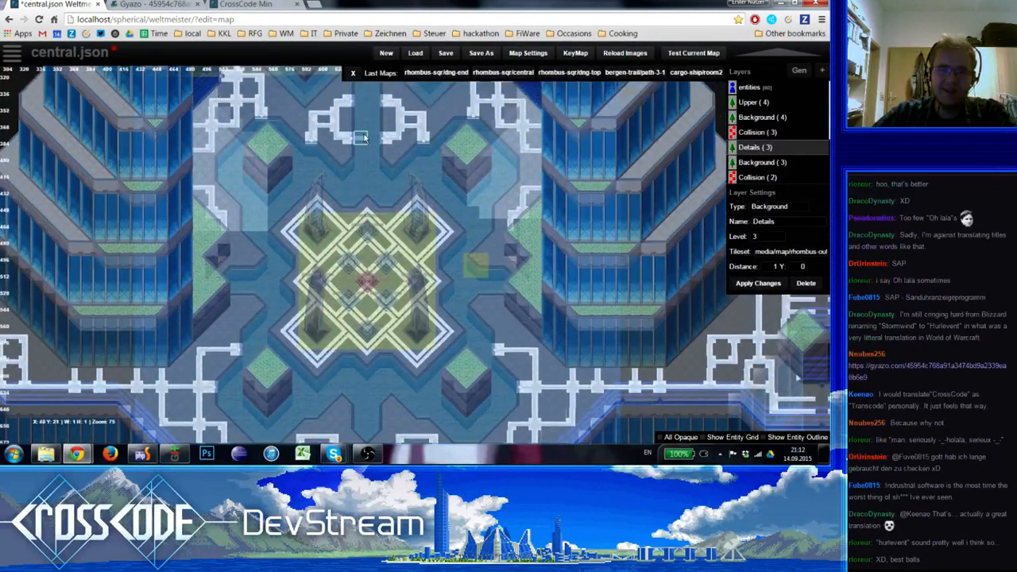
right_drag(373, 321, 318, 110)
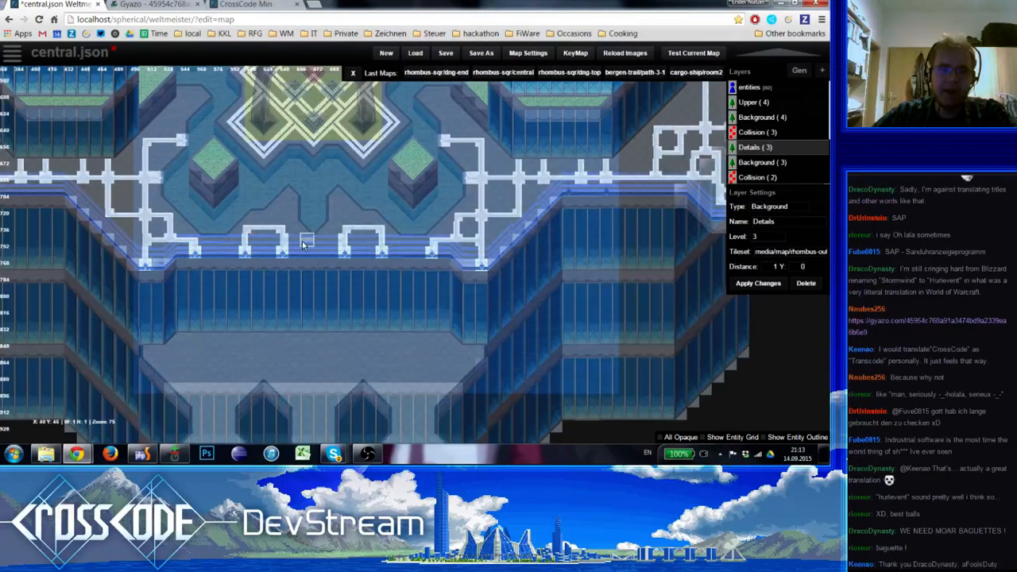
key(e)
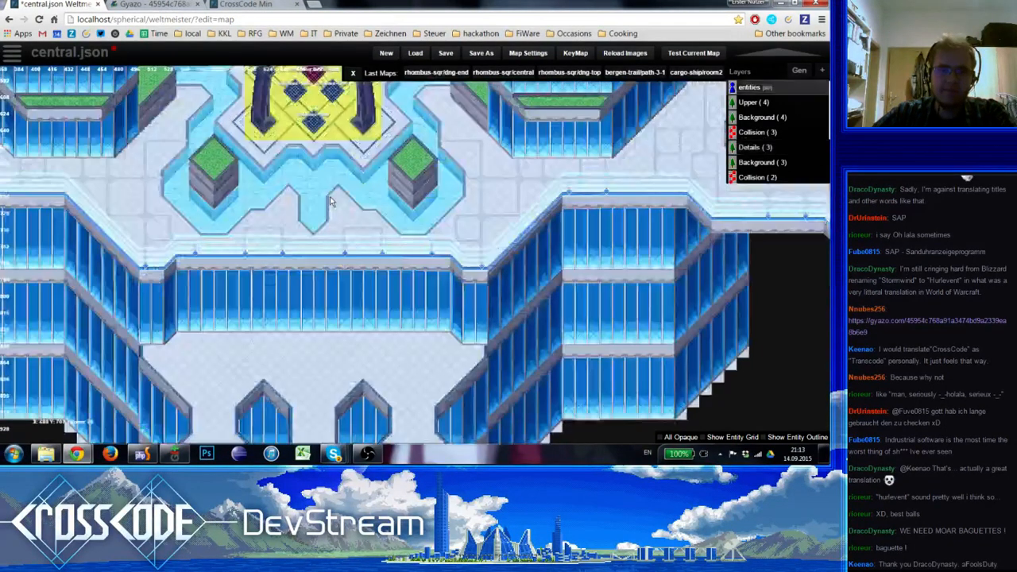
scroll(330, 196, down, 3)
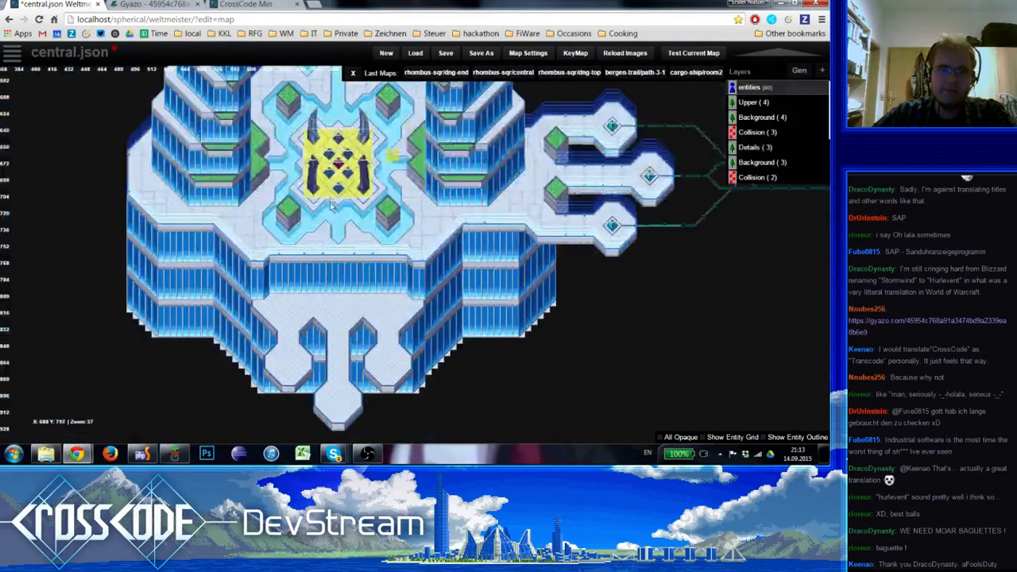
scroll(323, 315, up, 1)
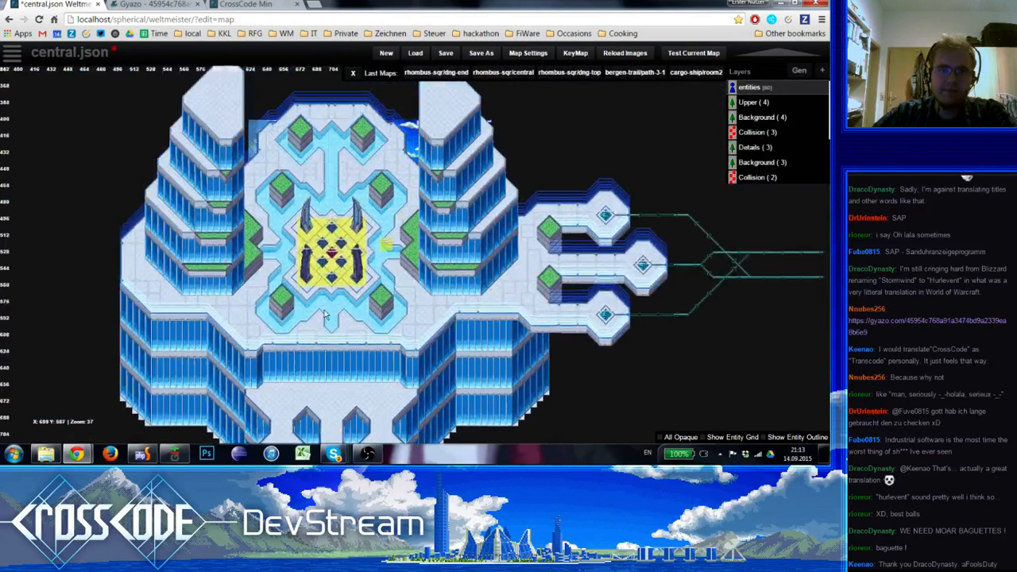
scroll(324, 315, up, 3)
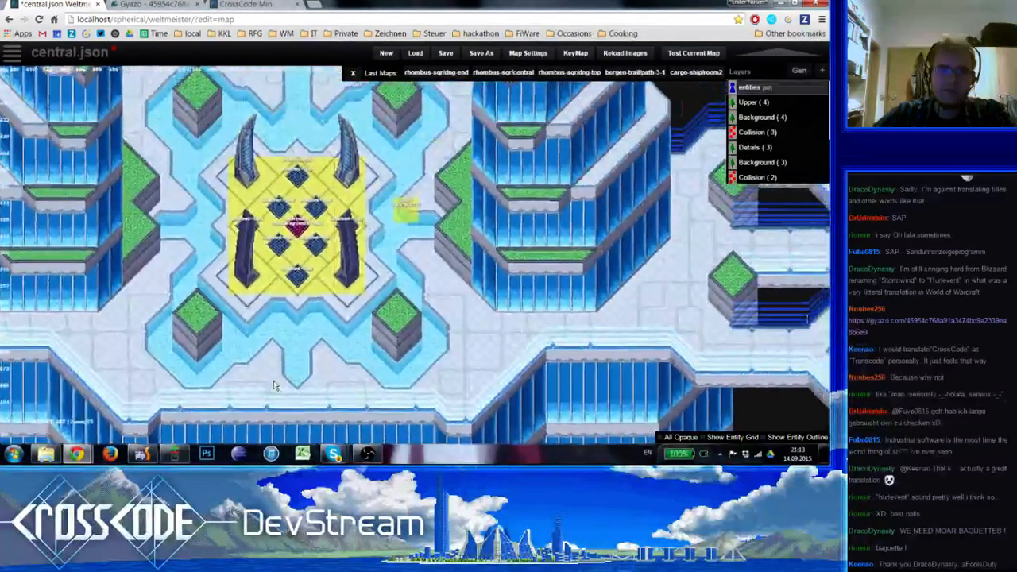
Join the two south-edge brackets with a horizontal line on the Details layer and top each with a junction and a connector end
key(5)
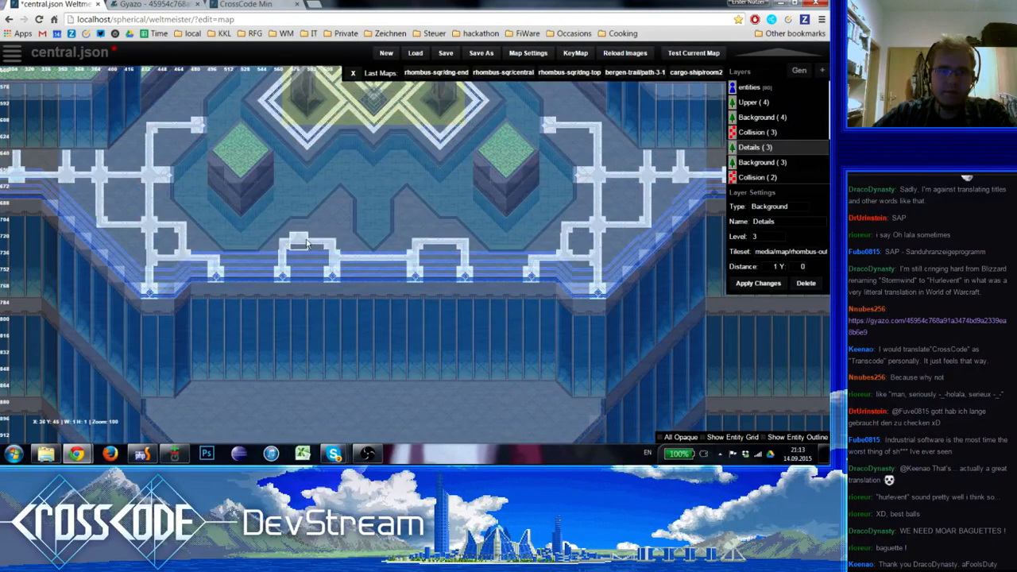
key(space)
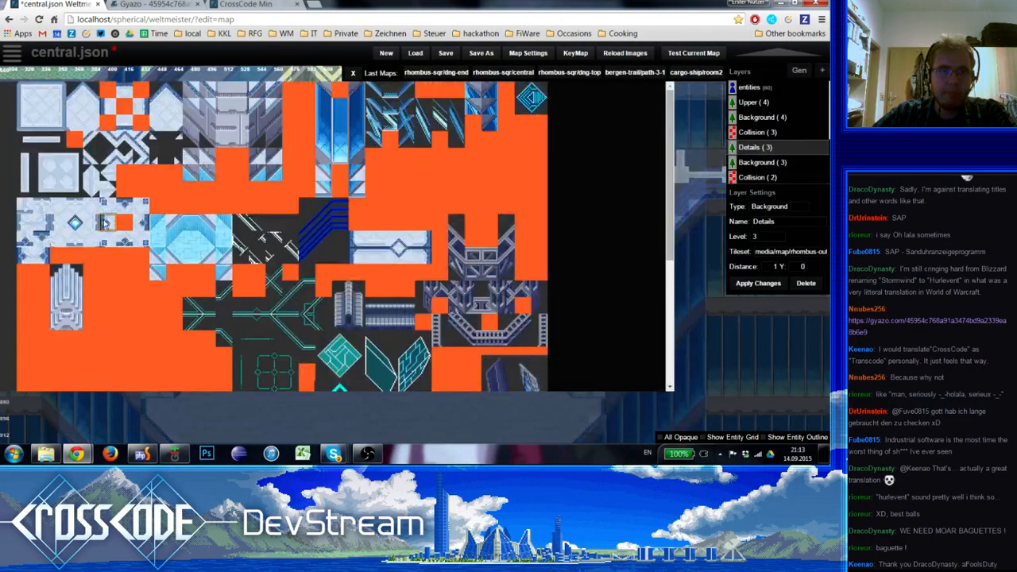
click(40, 212)
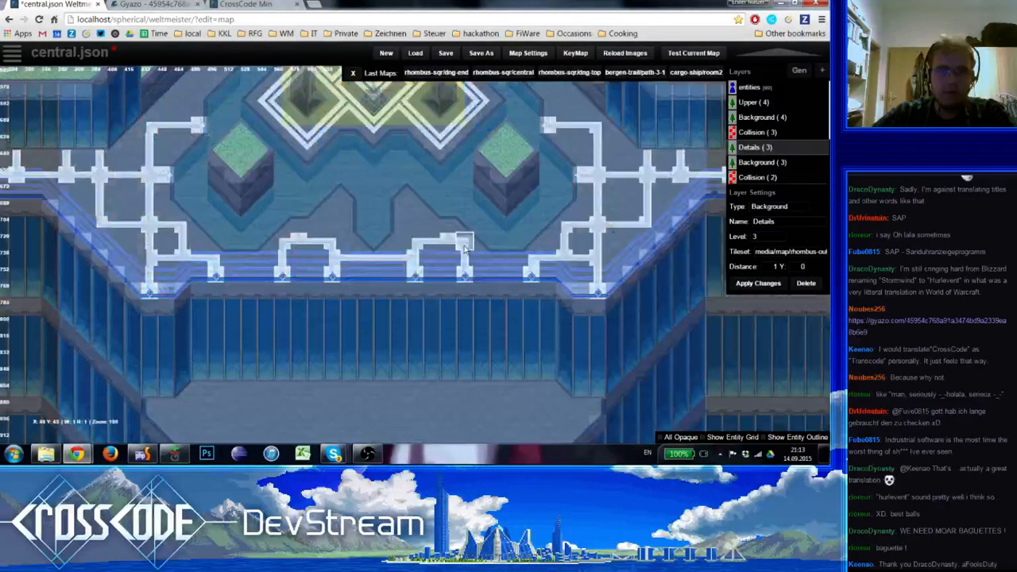
click(449, 229)
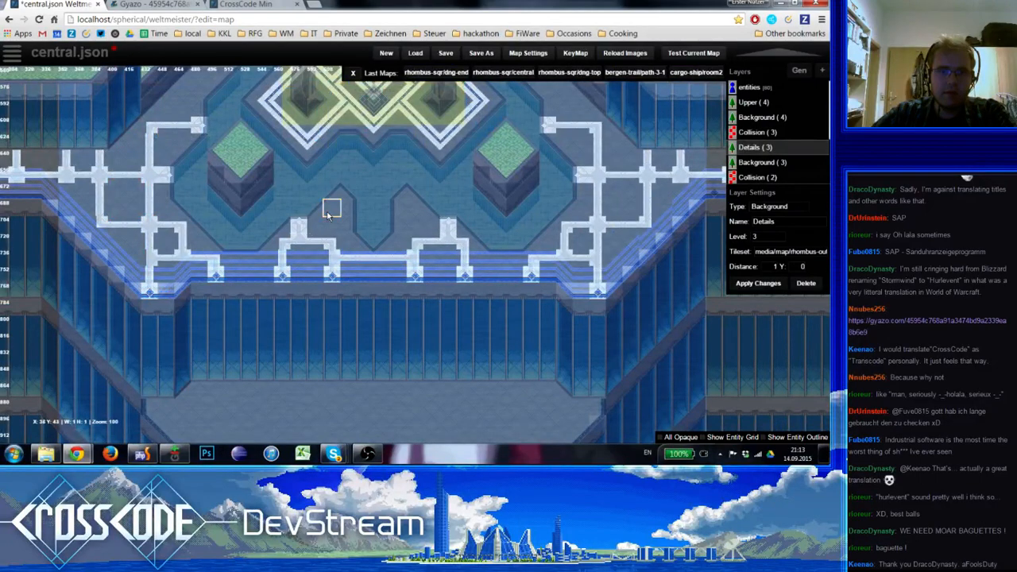
Preview the finished southern ornament in the full map and save the map
scroll(402, 232, down, 5)
right_drag(331, 252, 286, 250)
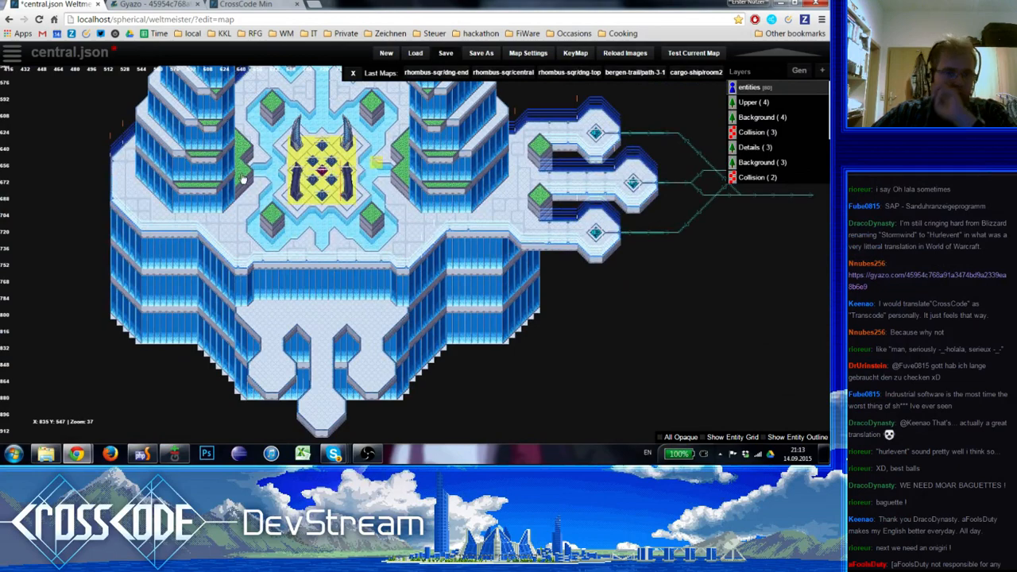
key(ctrl+s)
Add a Prop entity on the plaza floor just west of the southeast planter
scroll(255, 191, up, 5)
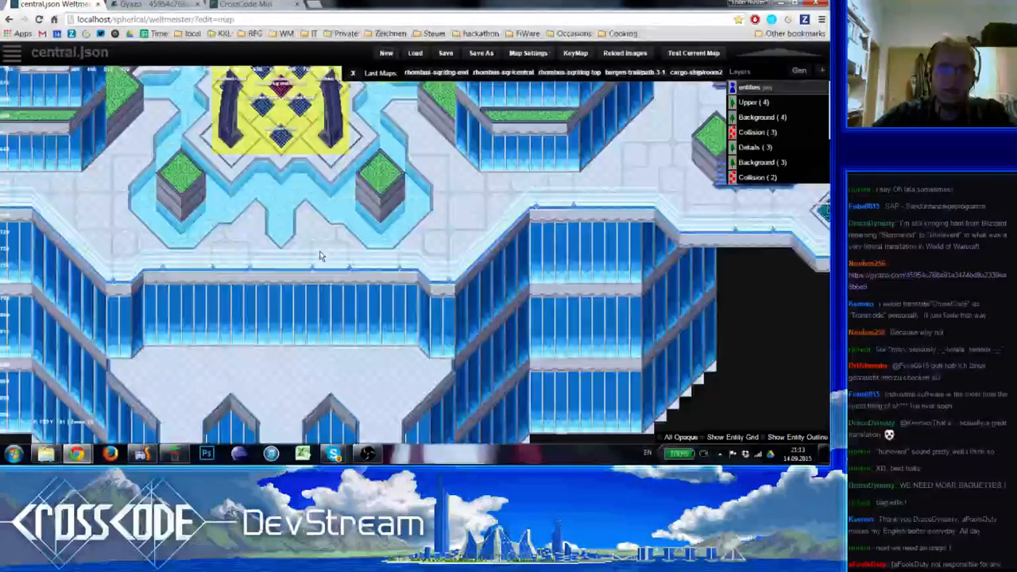
right_drag(312, 225, 240, 284)
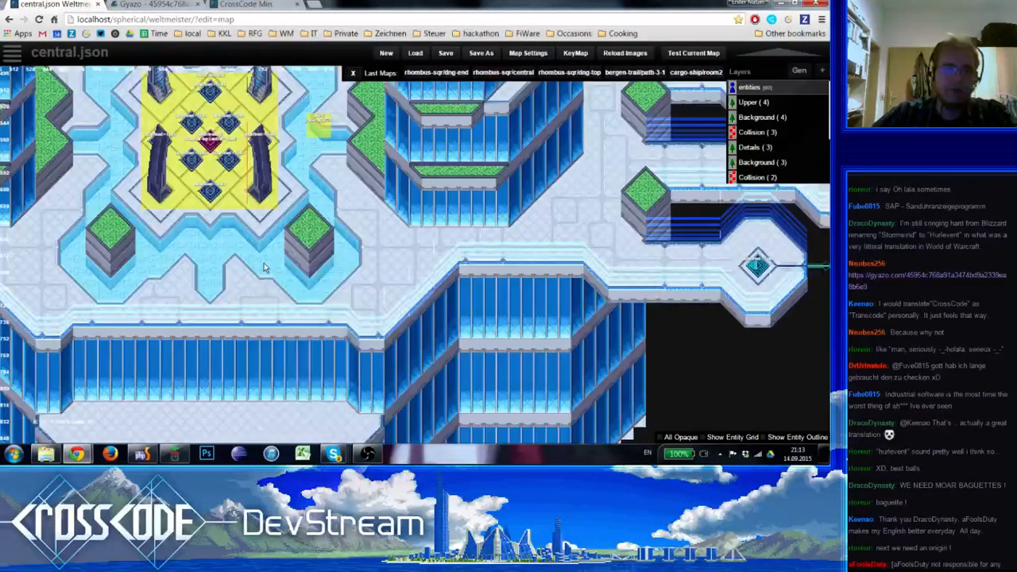
key(space)
text(Prop)
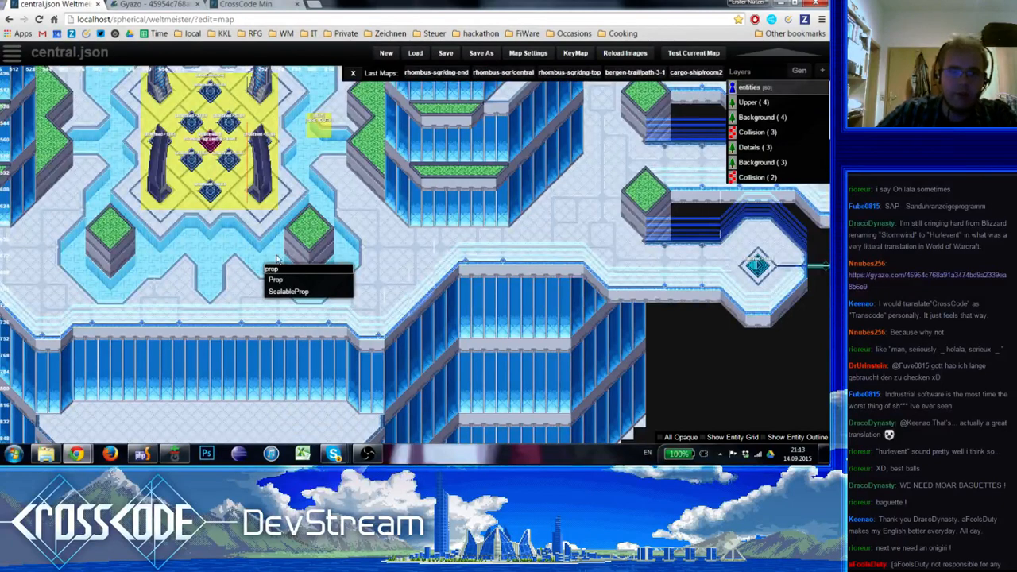
click(276, 280)
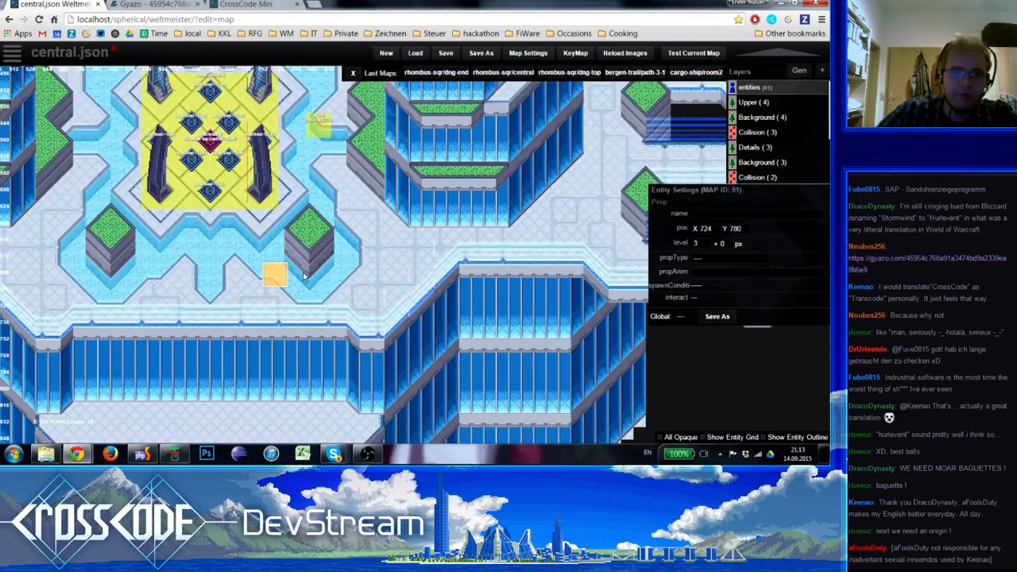
Set the prop's type to rhombus-sqr plant1 and move it west to X 680, Y 776, beside the central water channel
click(699, 257)
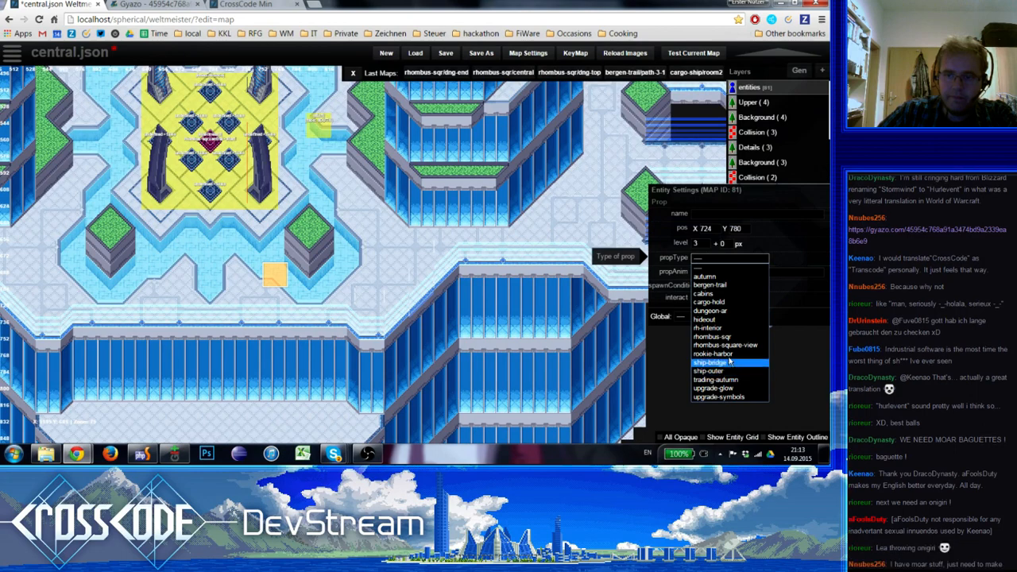
click(713, 336)
click(725, 270)
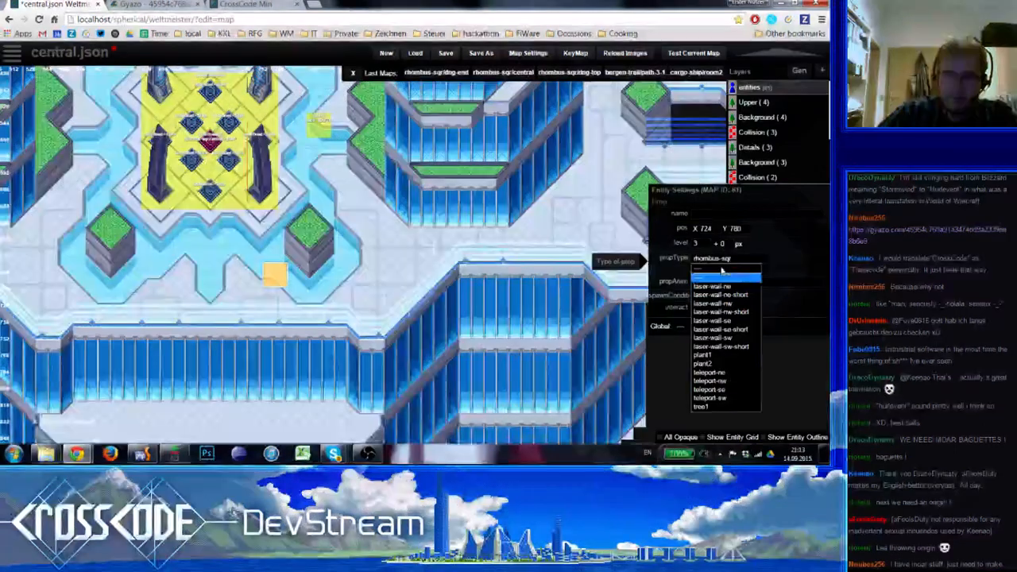
click(728, 359)
click(283, 288)
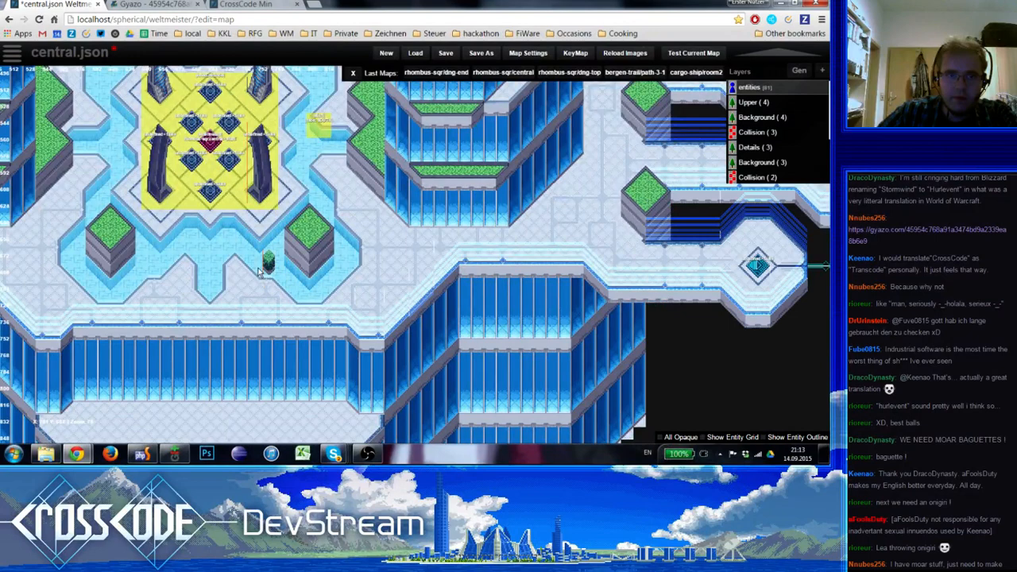
drag(265, 271, 235, 271)
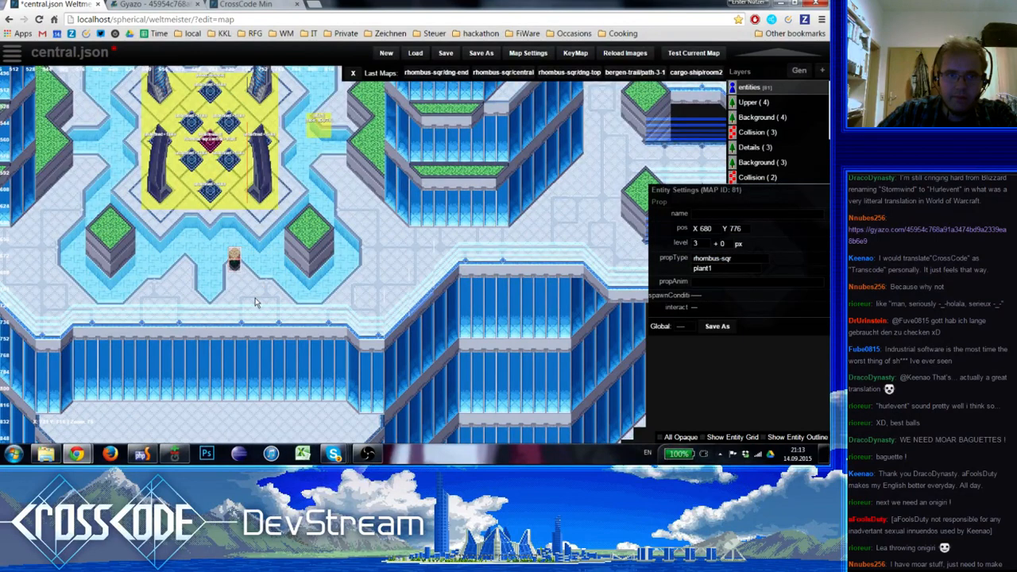
Duplicate the plant prop to the west side of the southern water channel, at X 616, Y 776
right_drag(275, 298, 449, 300)
key(ctrl+v)
drag(380, 283, 368, 269)
click(348, 241)
right_drag(386, 238, 400, 289)
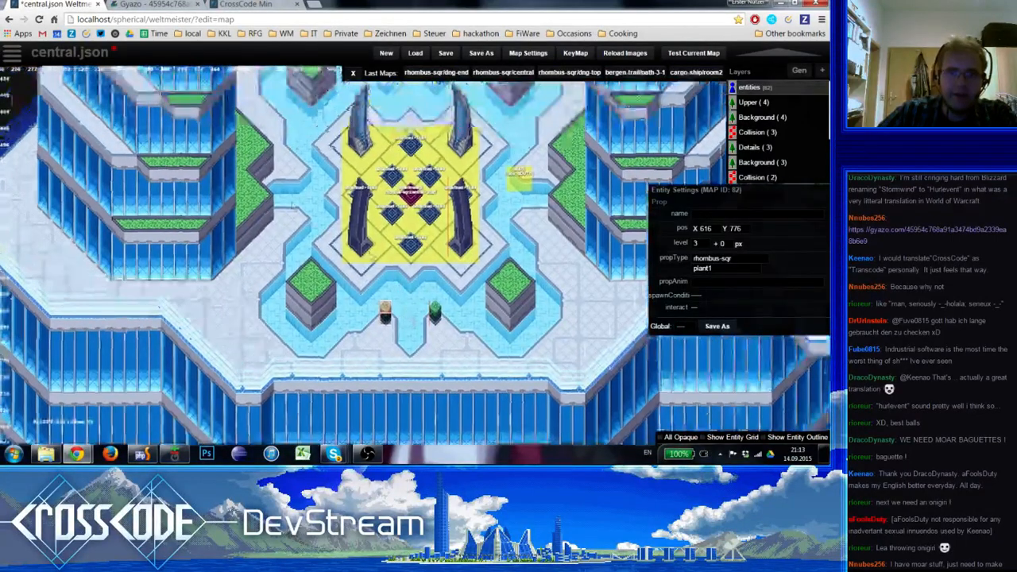
Add two plant prop copies flanking the west water channel, at X 504, Y 648 and X 504, Y 584
key(ctrl+v)
drag(292, 207, 301, 222)
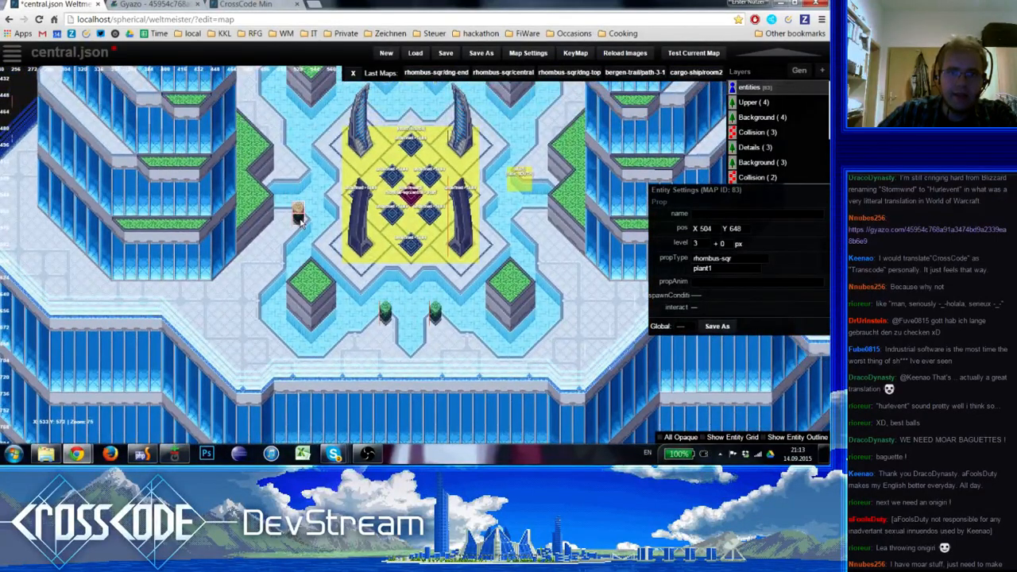
key(ctrl+v)
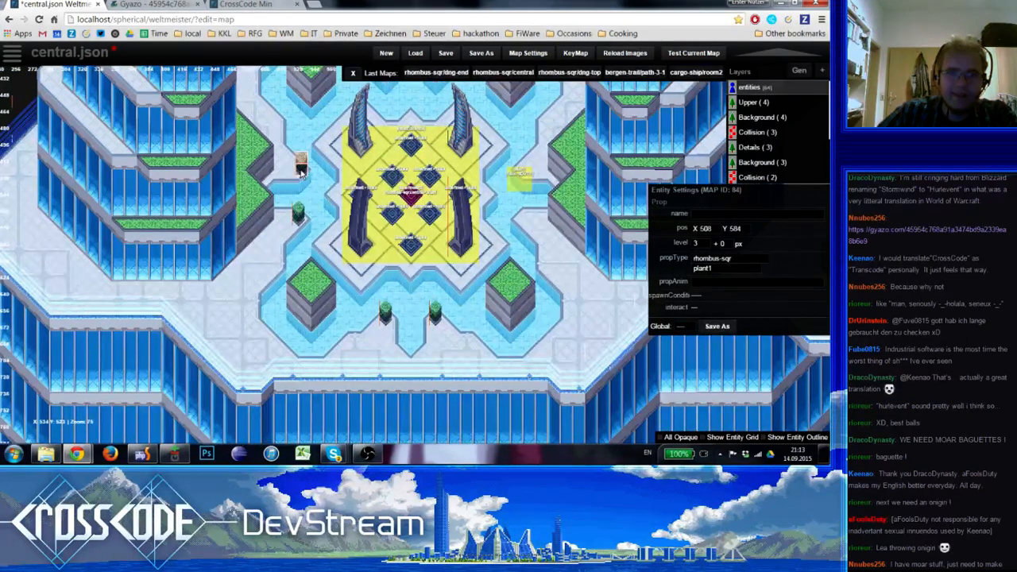
click(316, 201)
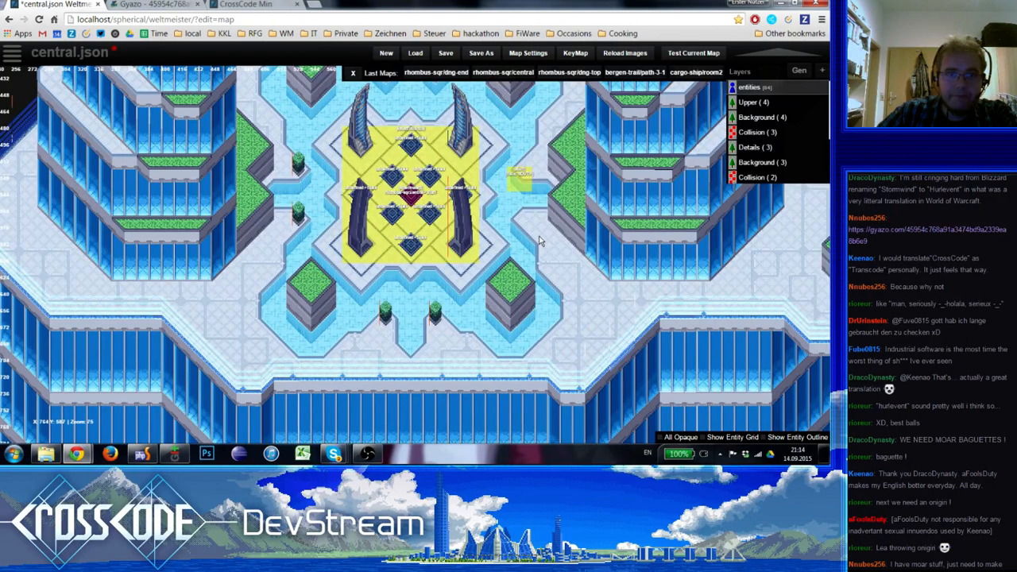
right_drag(537, 236, 446, 279)
click(210, 215)
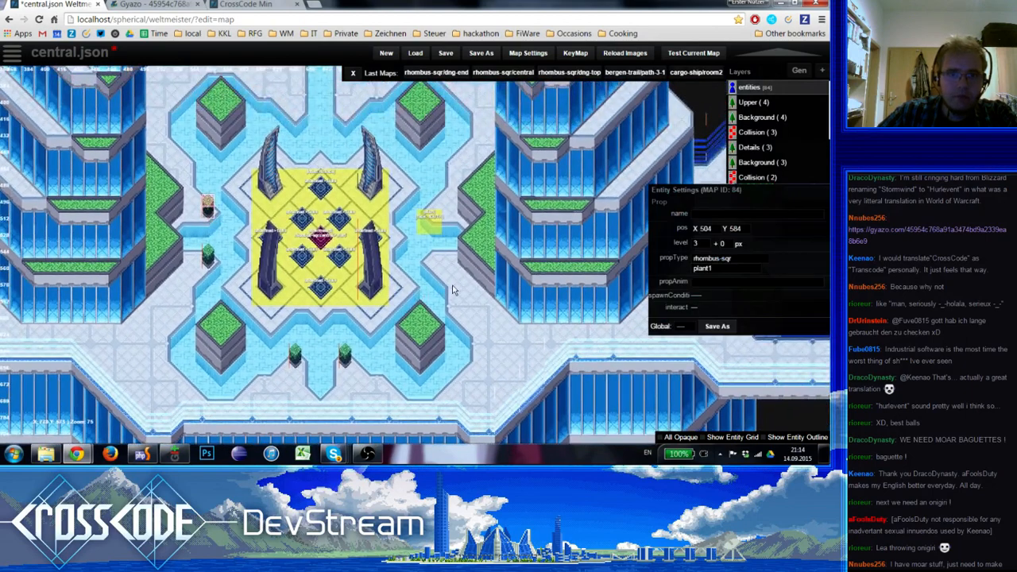
Add plant prop copies on both sides of the east water channel, the northern one at X 792, Y 584, and shift the small yellow entity slightly west
key(ctrl+v)
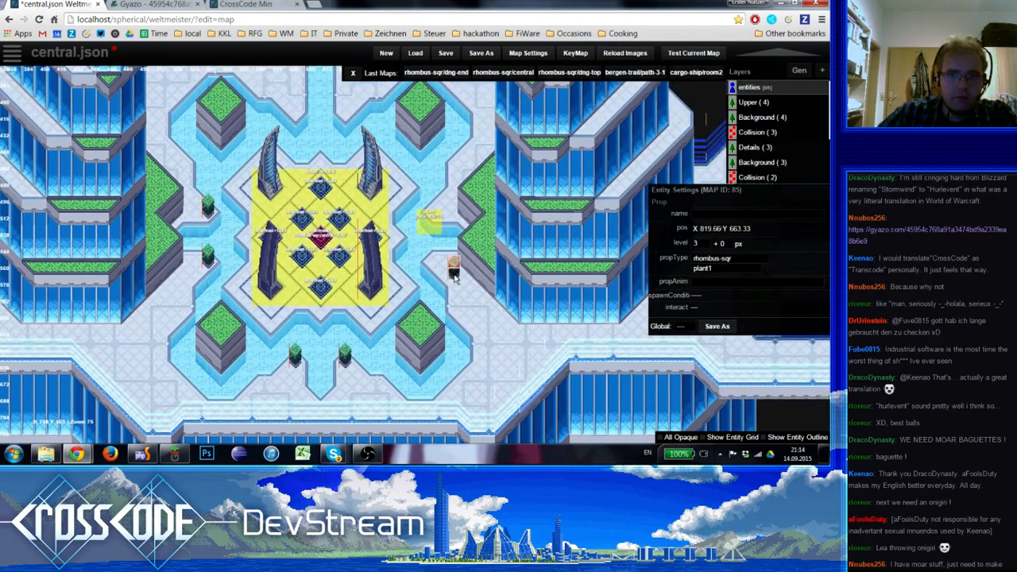
drag(455, 277, 433, 263)
mouse_move(437, 232)
mouse_down()
mouse_move(423, 243)
mouse_move(439, 222)
mouse_move(430, 211)
mouse_up()
click(435, 263)
key(ctrl+v)
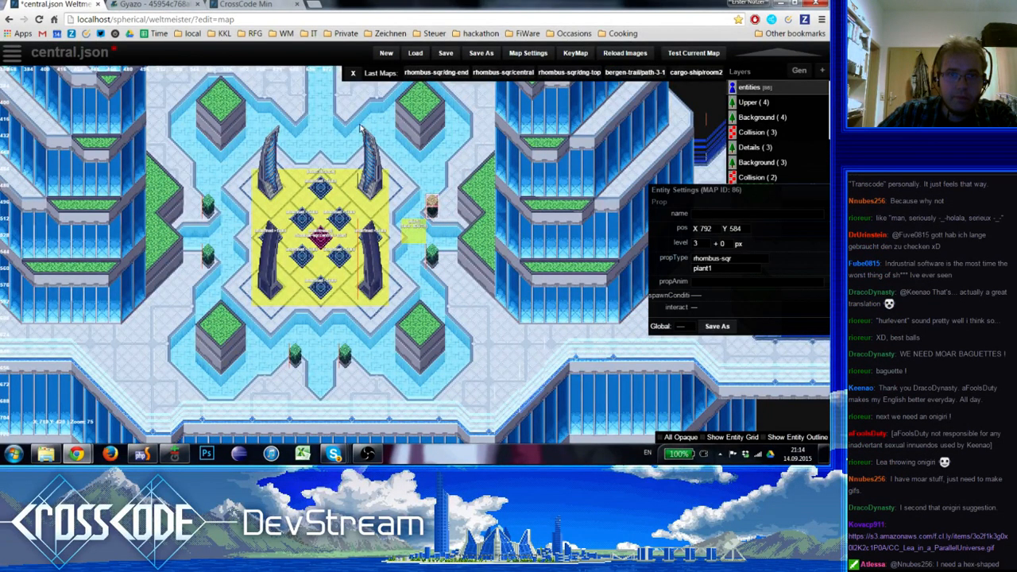
Add two plant prop copies flanking the south end of the northern water channel, mirroring the southern pair
key(ctrl+v)
drag(360, 127, 294, 117)
key(ctrl+v)
click(316, 127)
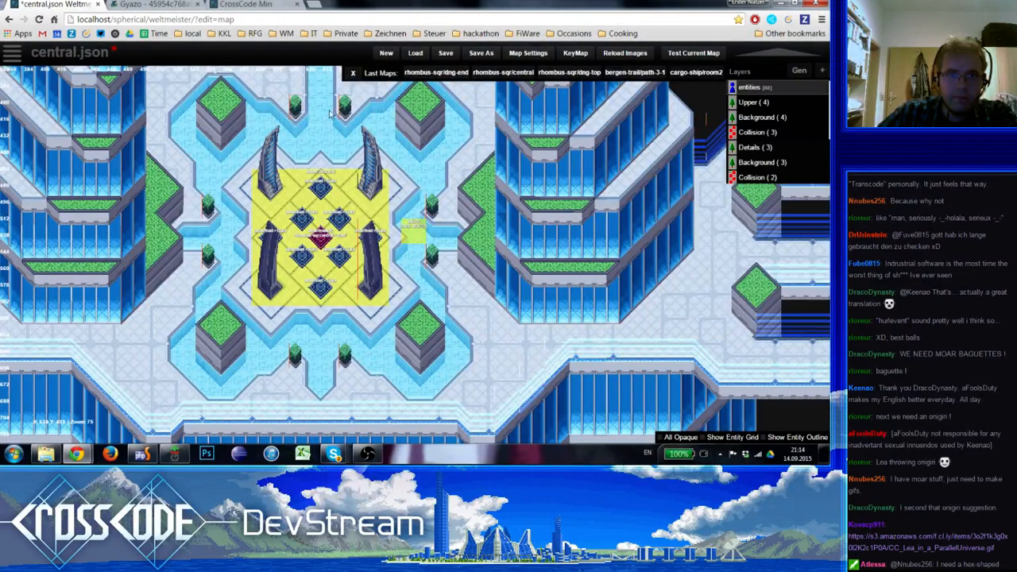
Add two plant prop copies flanking the upper part of the northern channel, the western one at X 616, Y 360
right_drag(330, 113, 366, 209)
click(329, 202)
right_drag(345, 143, 350, 166)
key(c)
mouse_move(350, 165)
mouse_down()
mouse_move(337, 153)
mouse_move(387, 149)
mouse_up()
key(c)
click(375, 170)
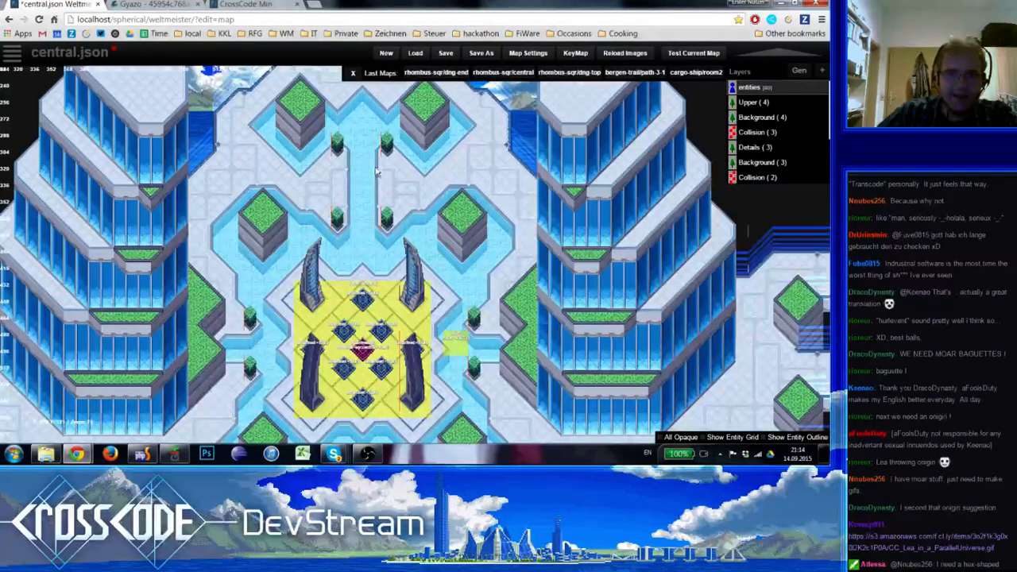
right_drag(363, 158, 383, 168)
click(339, 243)
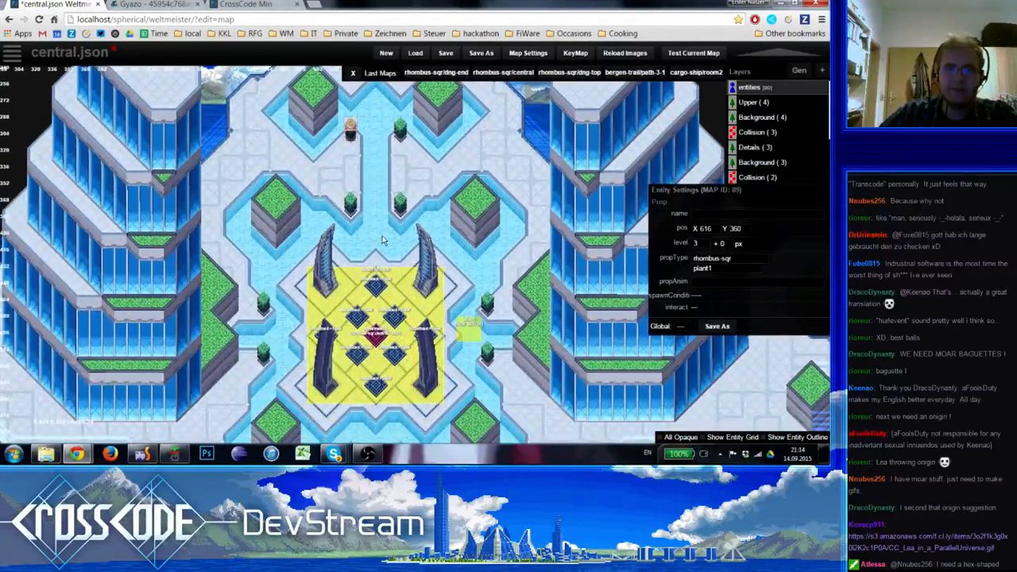
Add two more plant prop copies at the plaza's north edge, between the two northernmost planters and in line with the pairs below
right_drag(384, 234, 377, 320)
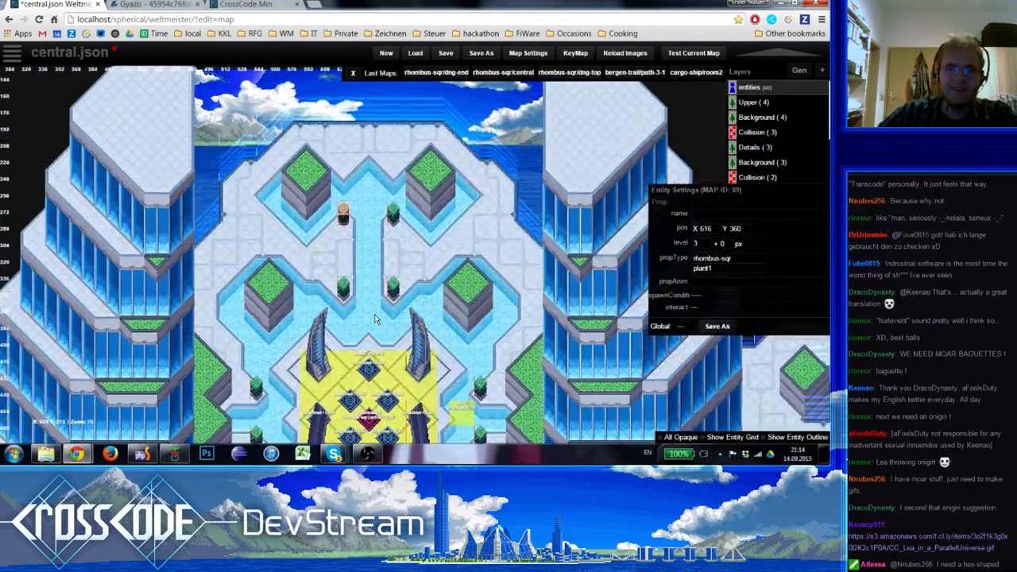
key(c)
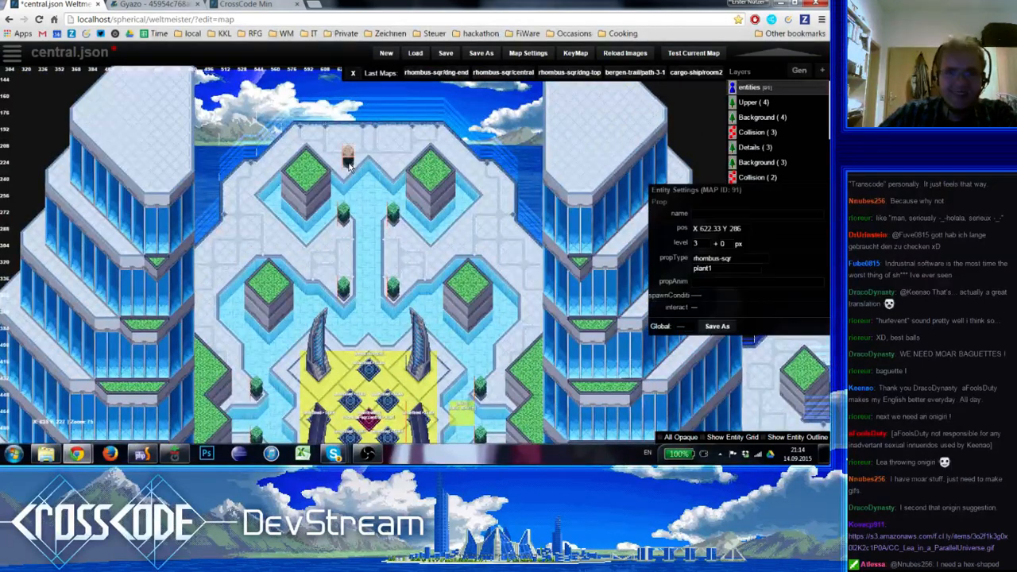
drag(345, 164, 345, 168)
key(c)
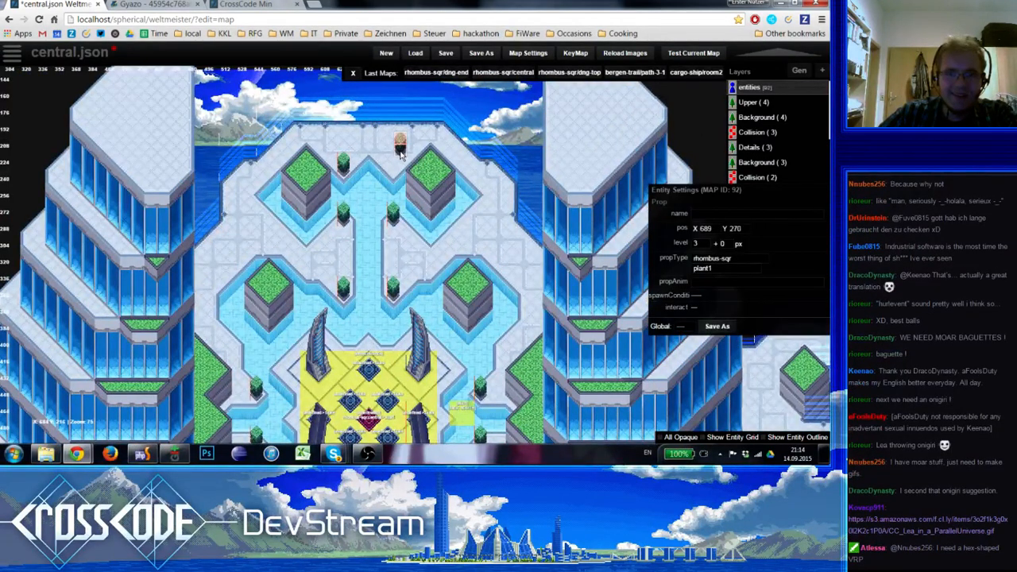
drag(400, 151, 394, 172)
click(388, 203)
Close the browser tab with the CC_Lea_in_a_ParallelUniverse GIF and save the map
right_drag(380, 257, 390, 66)
right_drag(550, 302, 544, 347)
scroll(544, 345, down, 3)
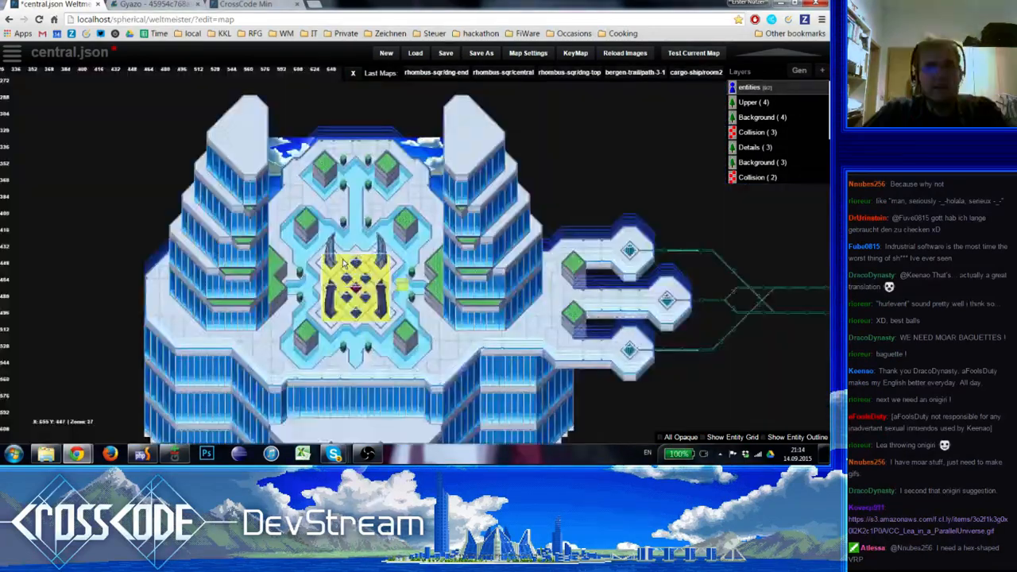
scroll(381, 330, up, 1)
right_drag(248, 325, 249, 291)
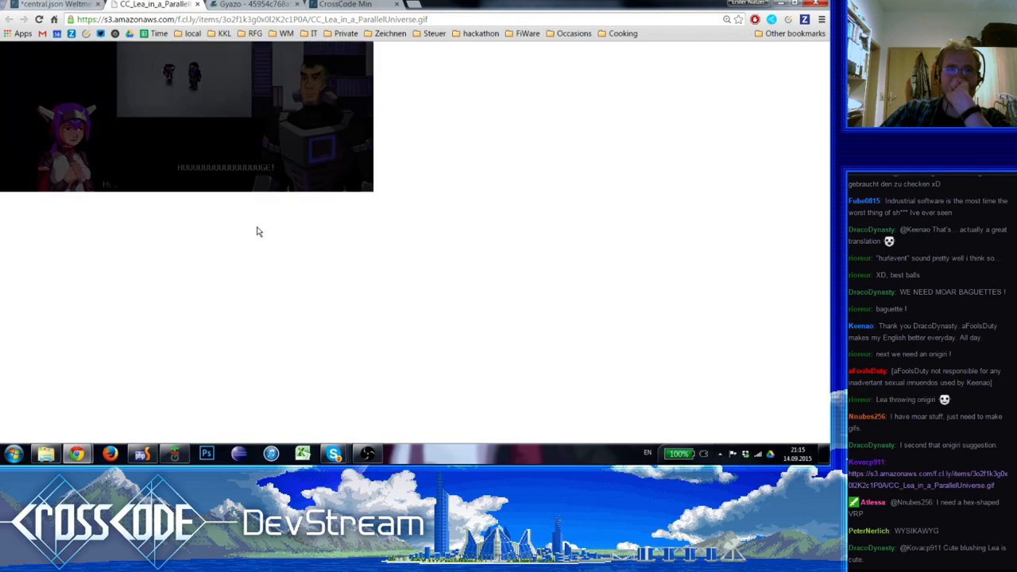
click(52, 5)
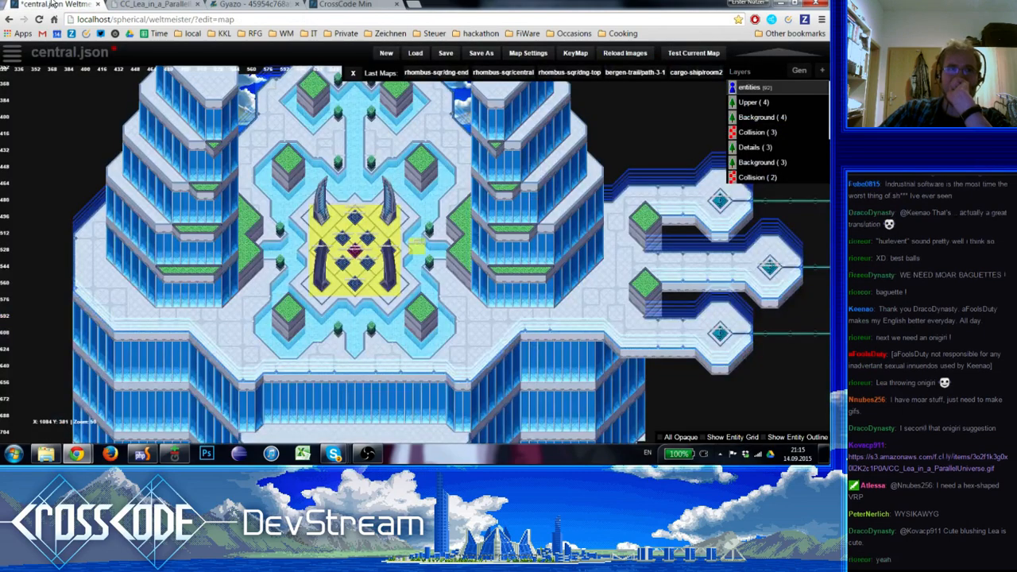
click(187, 5)
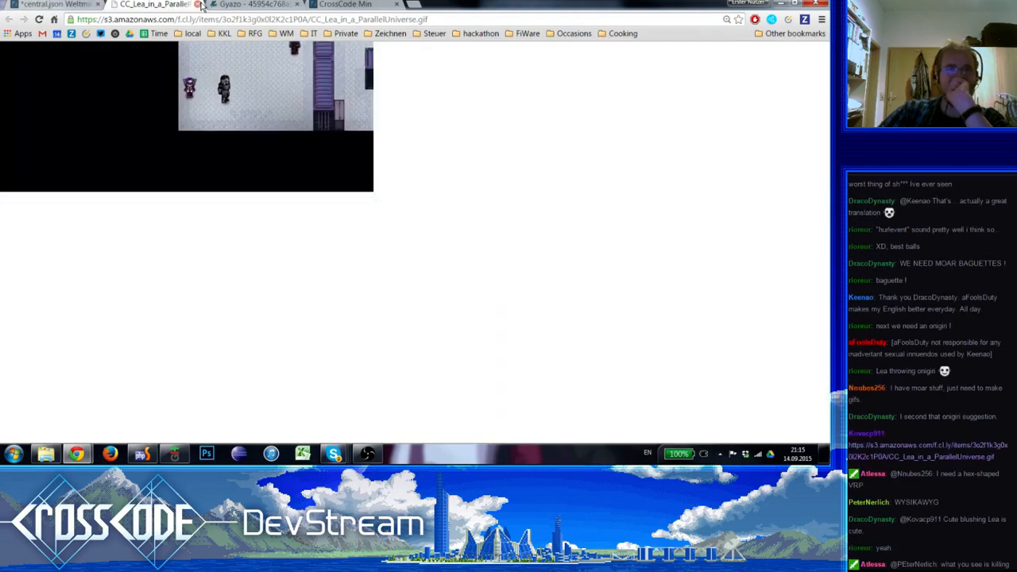
click(200, 5)
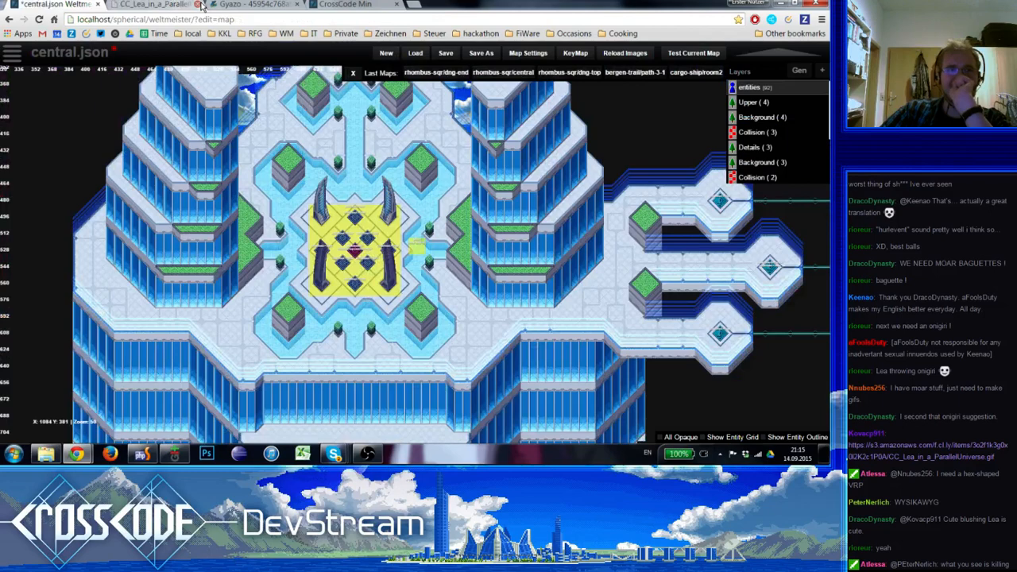
click(201, 5)
click(446, 57)
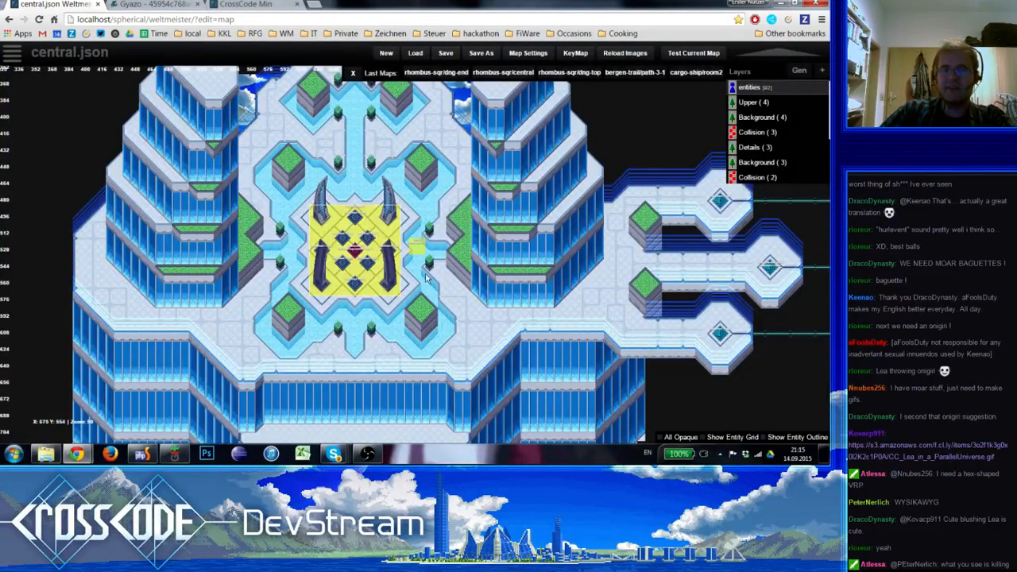
Examine the whole building from the northern plaza to the southern edge, checking the plant symmetry and the Details layer ornaments
scroll(481, 326, up, 2)
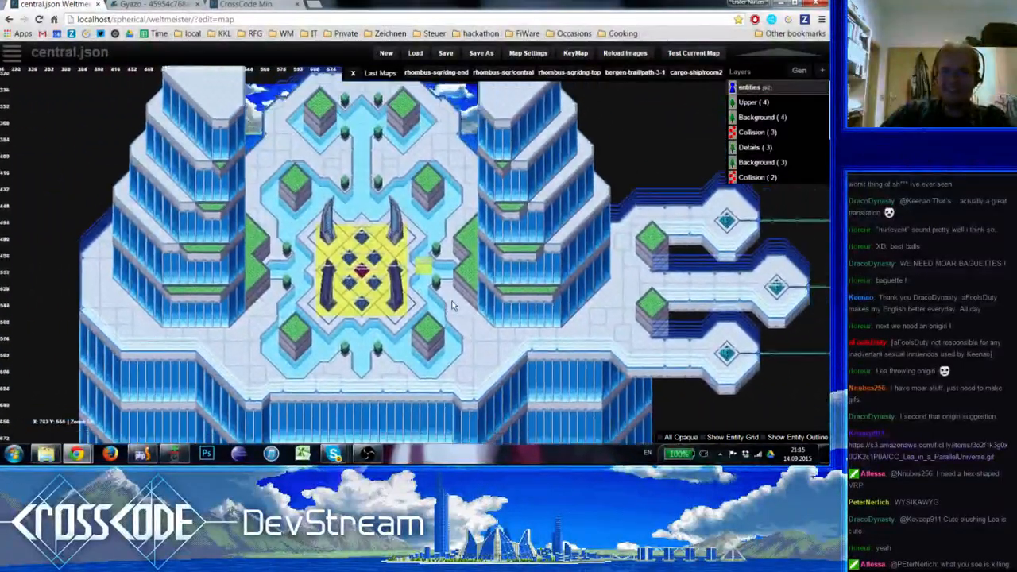
scroll(452, 301, up, 1)
right_drag(452, 301, 616, 233)
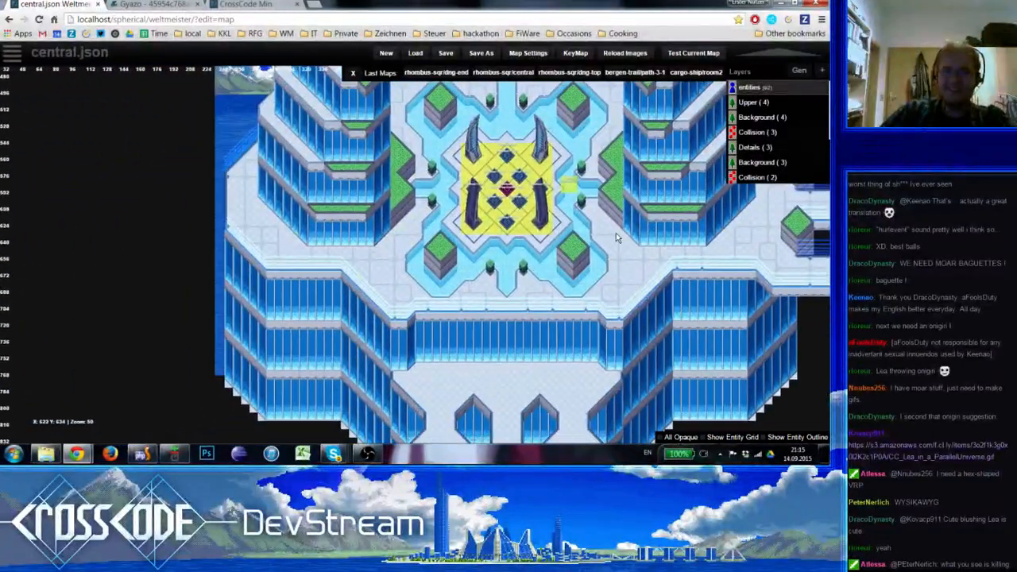
scroll(236, 221, up, 1)
key(5)
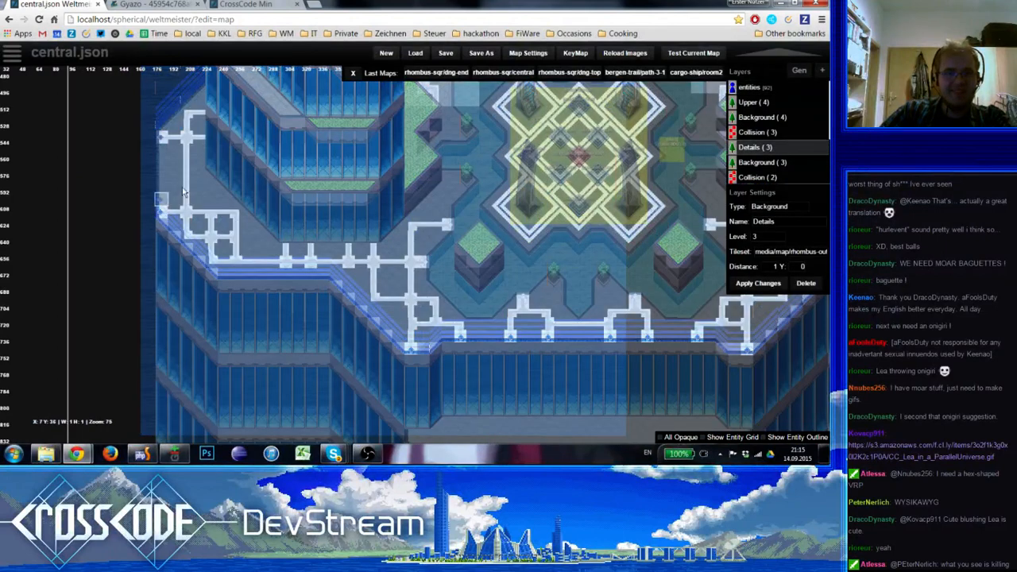
key(0)
right_drag(426, 225, 204, 377)
right_drag(578, 439, 470, 339)
scroll(470, 334, down, 1)
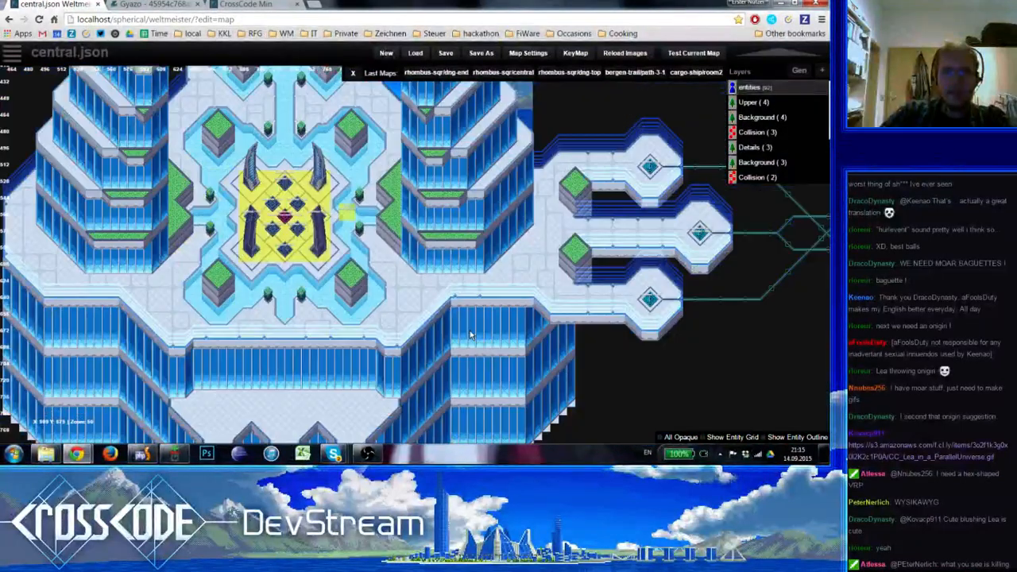
right_drag(50, 276, 201, 294)
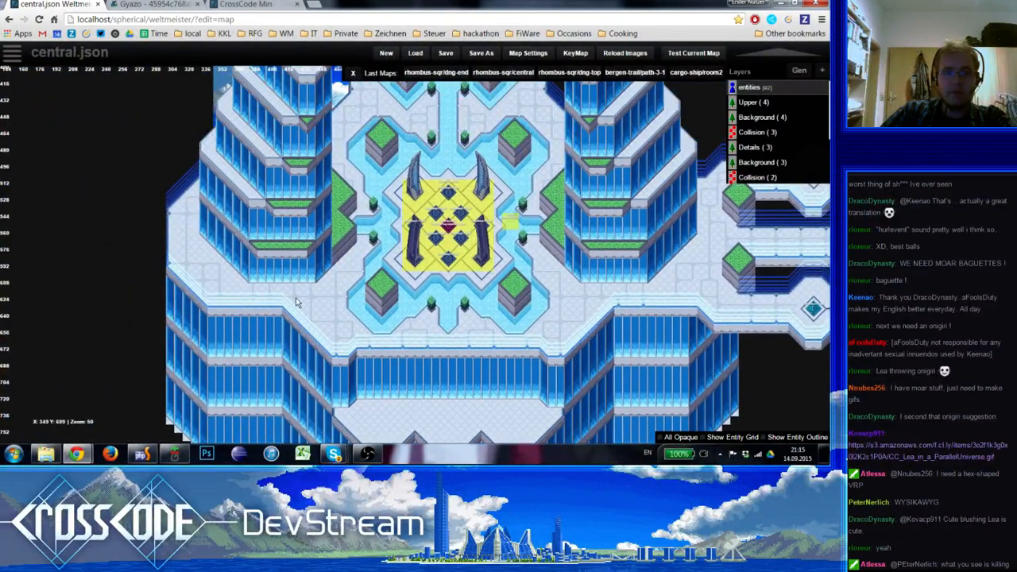
scroll(304, 303, down, 1)
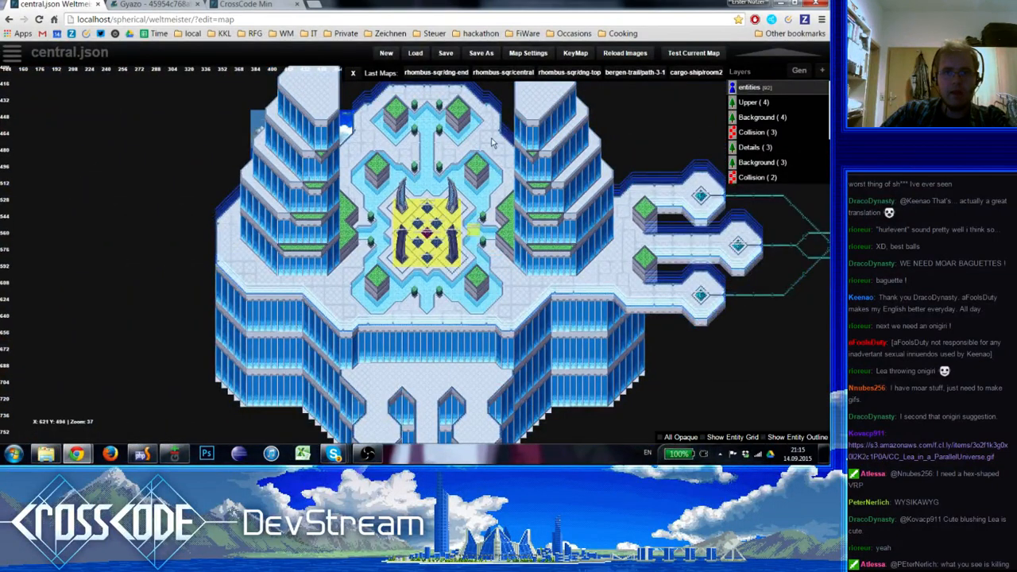
right_drag(492, 162, 475, 317)
scroll(457, 291, up, 1)
scroll(455, 288, down, 1)
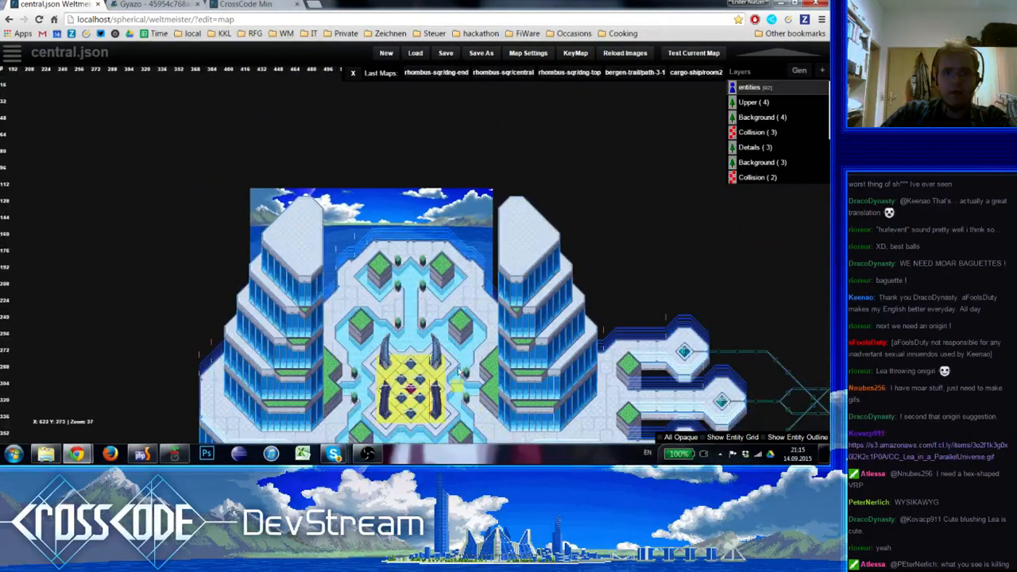
right_drag(581, 417, 536, 260)
scroll(537, 257, up, 1)
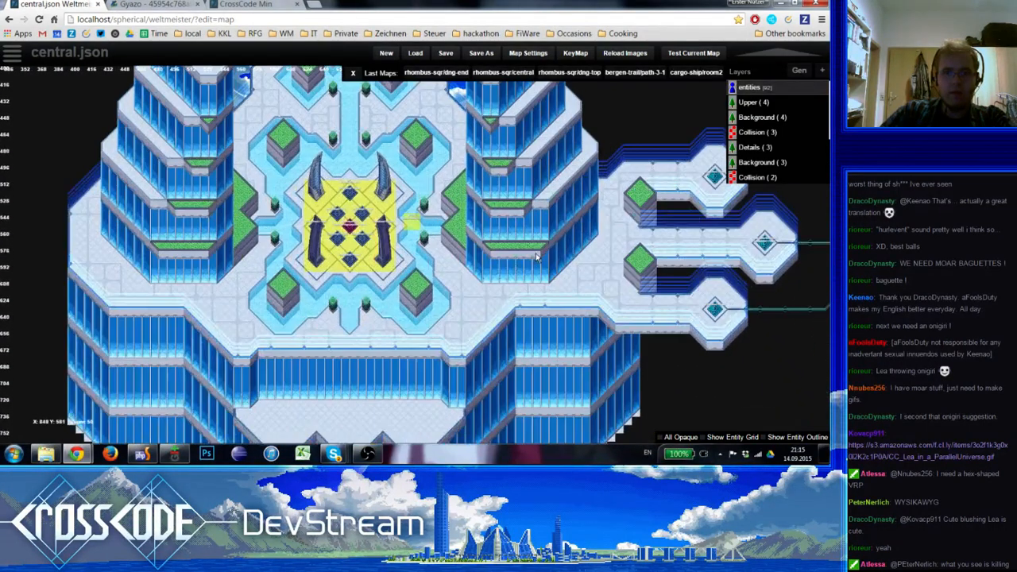
Align the plant prop south of the east water channel to X 792, Y 648
click(426, 242)
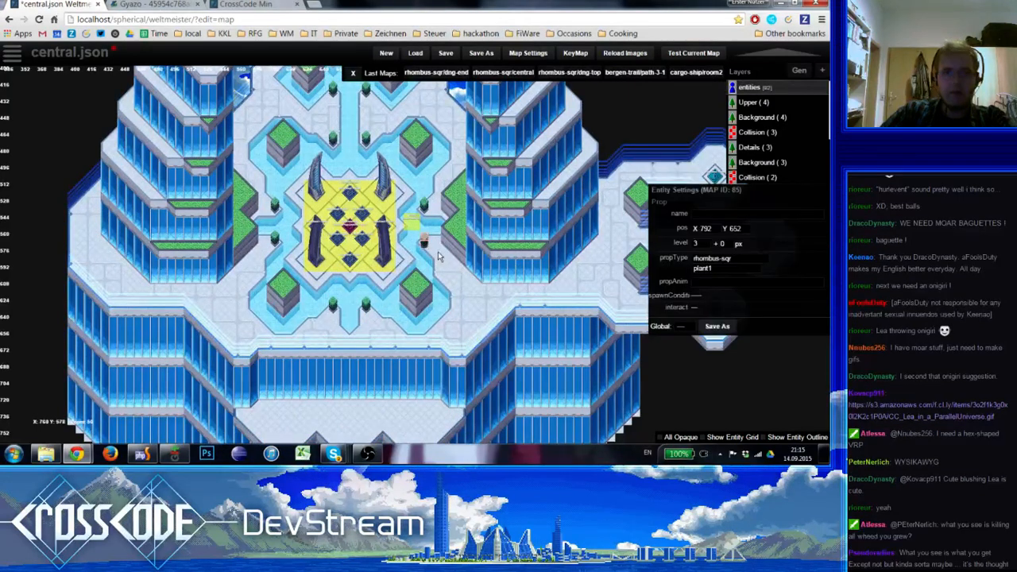
scroll(438, 256, down, 1)
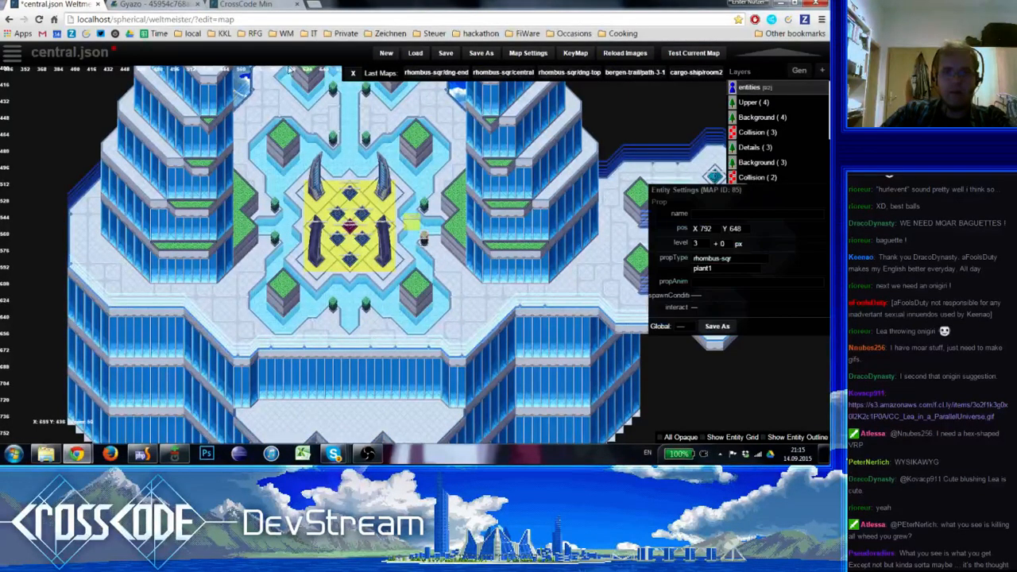
View the Gyazo screenshot and the shared Lea GIF in the browser, and close the GIF to return to the map editor
click(261, 4)
click(159, 4)
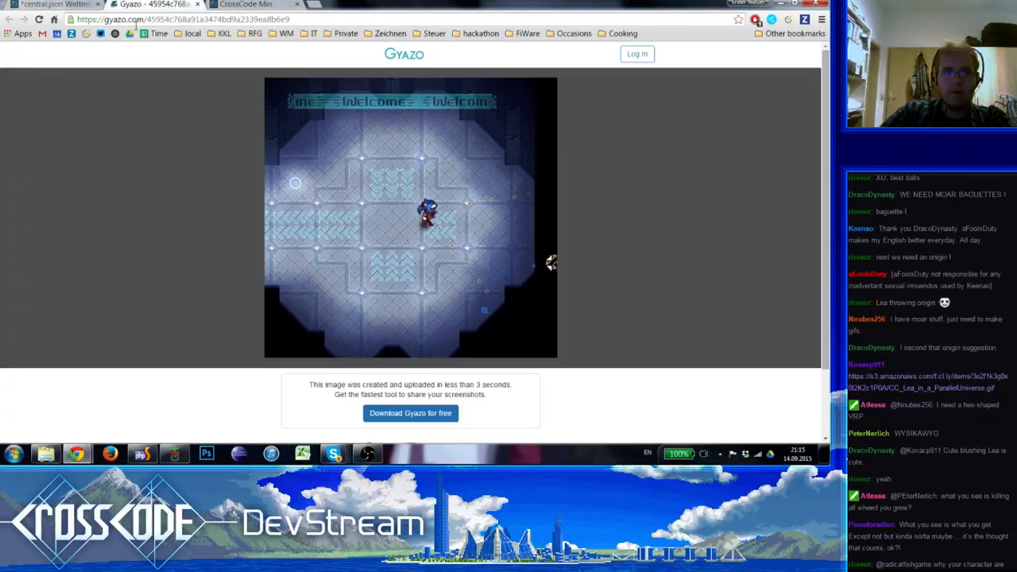
click(51, 4)
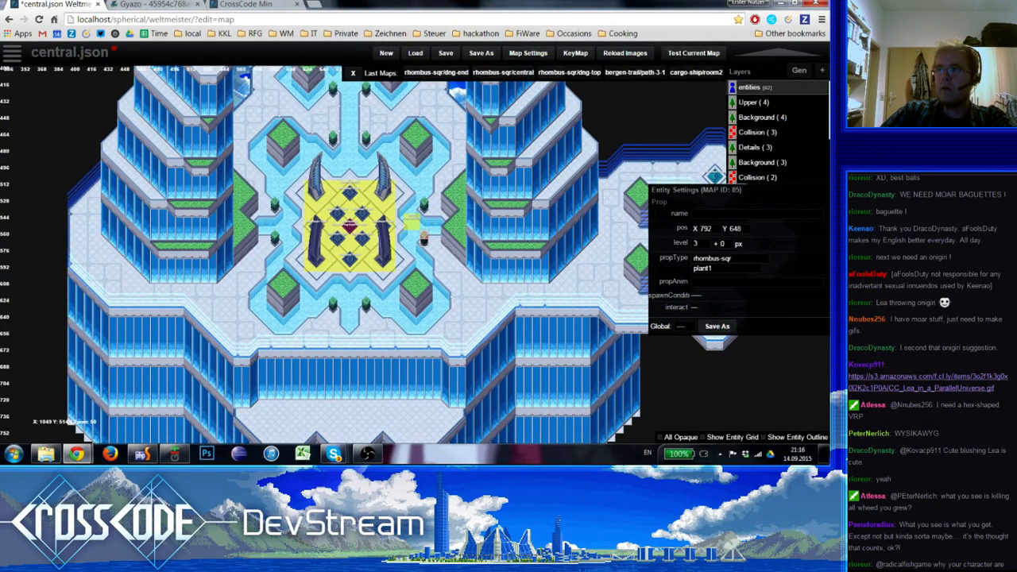
click(926, 382)
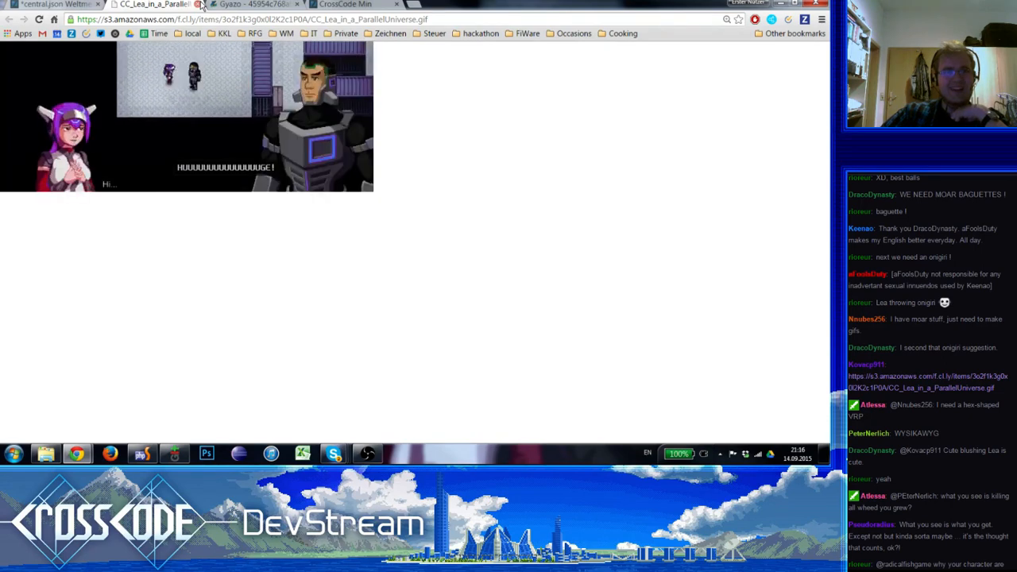
click(199, 4)
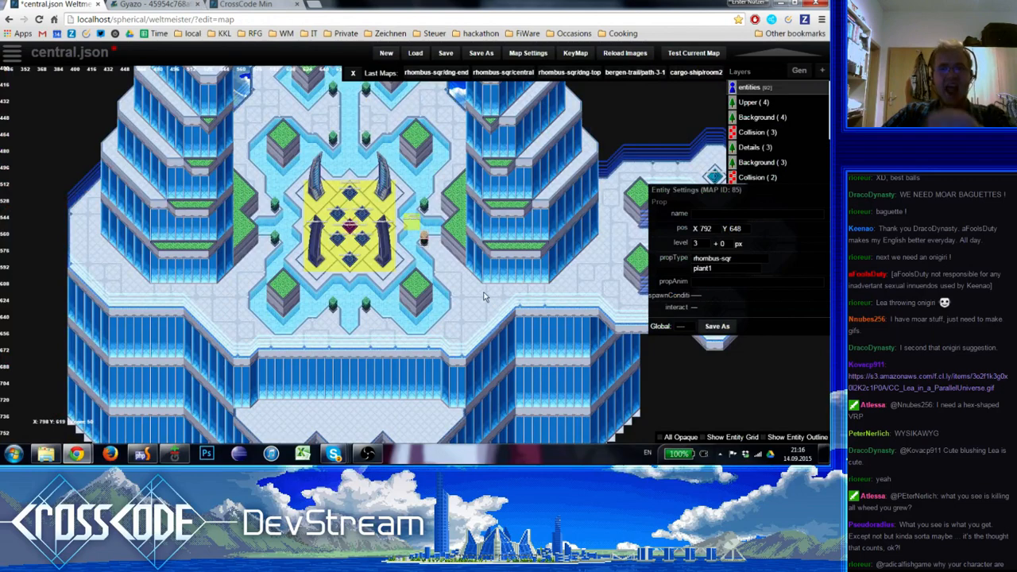
Paste a copy of the plant1 prop at the east tower's southwest corner, X 880, Y 720
scroll(484, 297, up, 1)
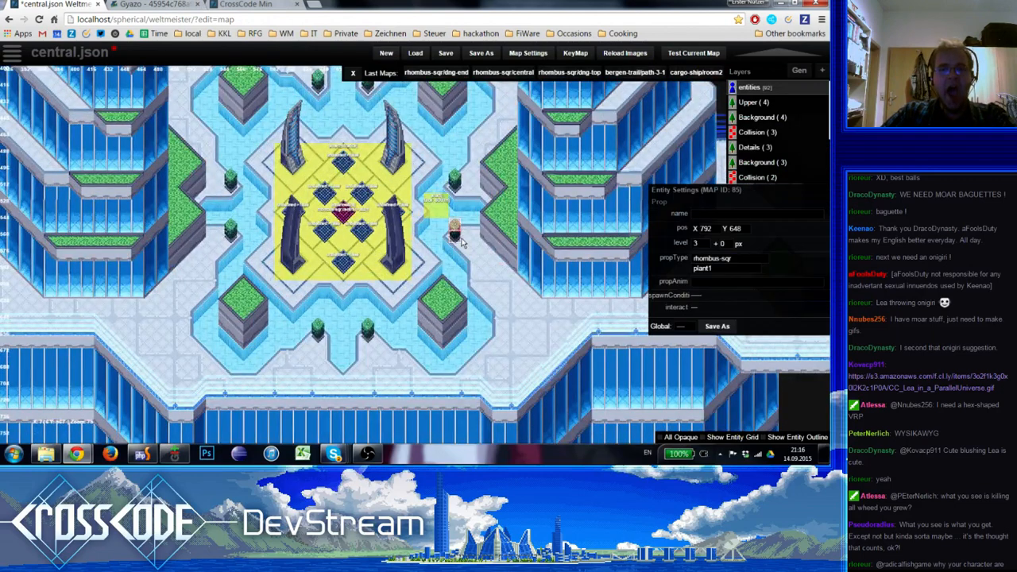
right_drag(537, 320, 285, 379)
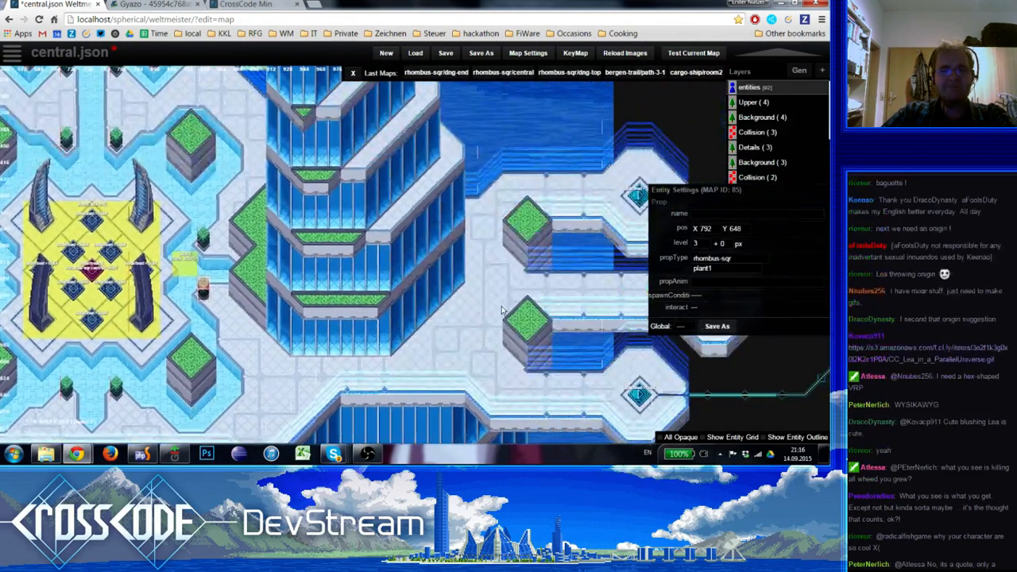
key(ctrl+v)
drag(476, 328, 473, 278)
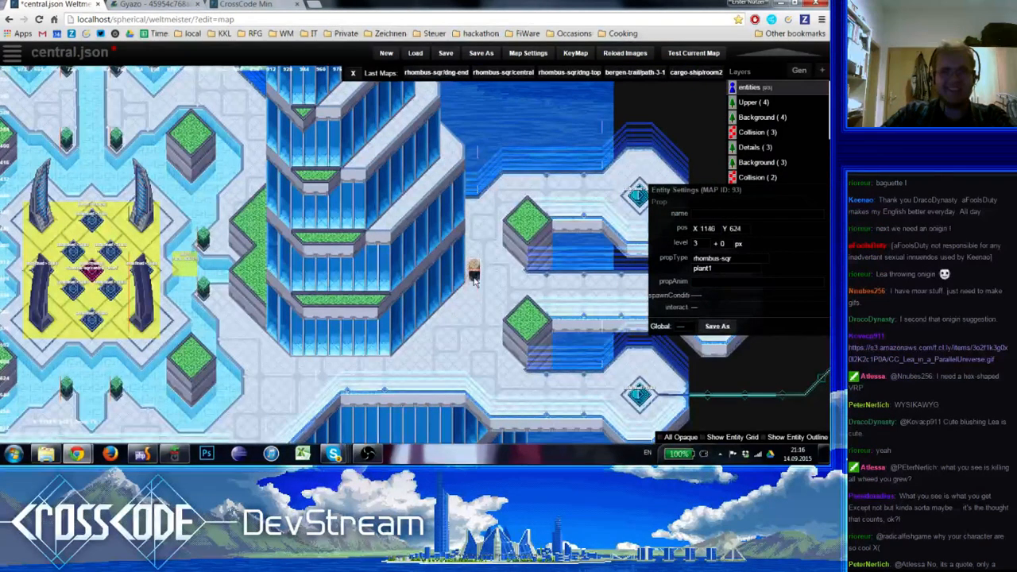
right_drag(473, 293, 366, 302)
drag(368, 294, 288, 379)
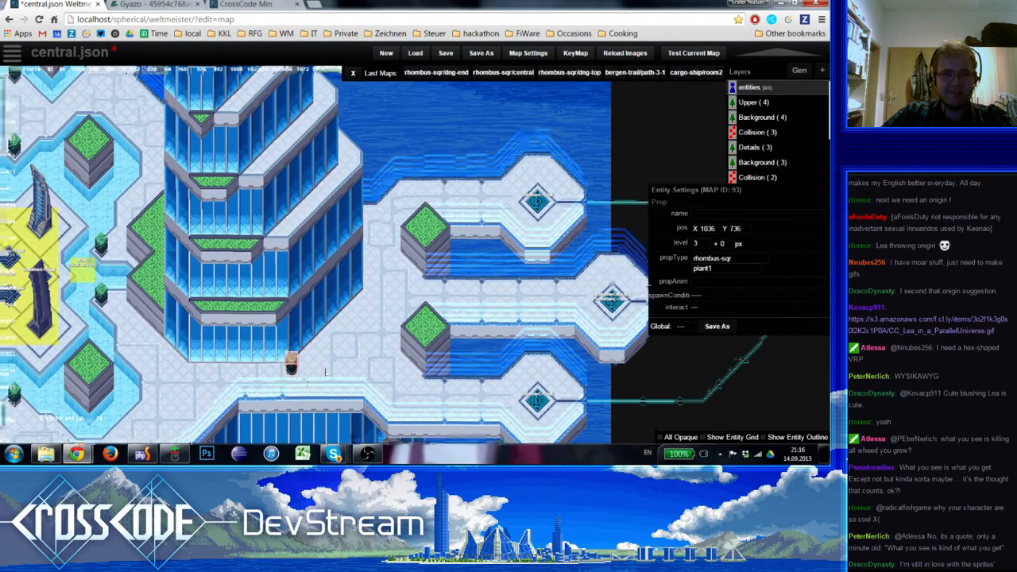
right_drag(325, 371, 420, 332)
drag(414, 318, 292, 309)
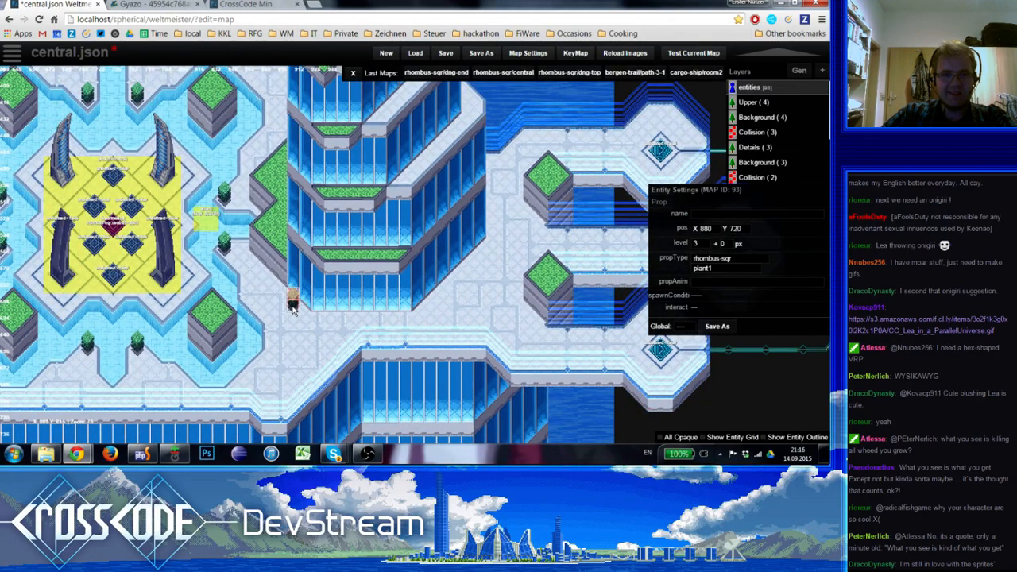
Duplicate the plant prop and place the copy at the east tower's southeast corner, level with the first one
click(297, 323)
click(293, 309)
key(c)
drag(457, 315, 430, 309)
click(443, 325)
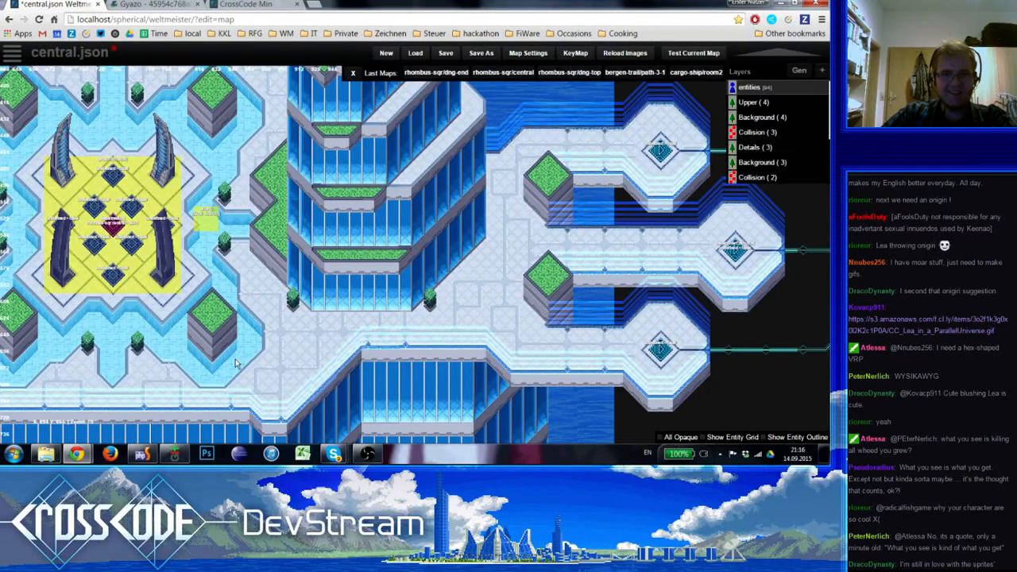
Place another plant copy at the west tower's southeast corner, X 416, Y 720
right_drag(237, 364, 538, 363)
click(593, 299)
key(c)
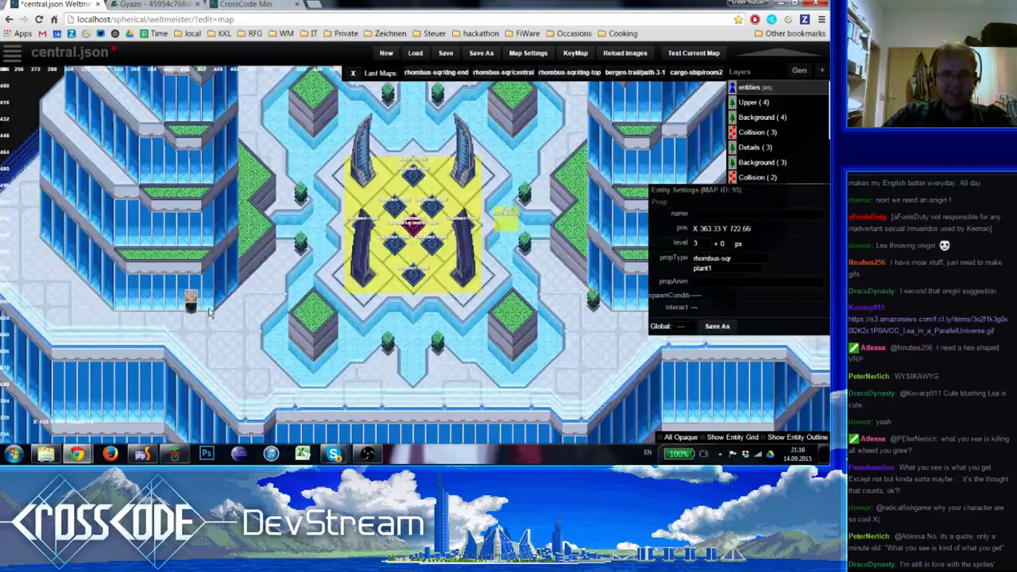
drag(209, 312, 249, 308)
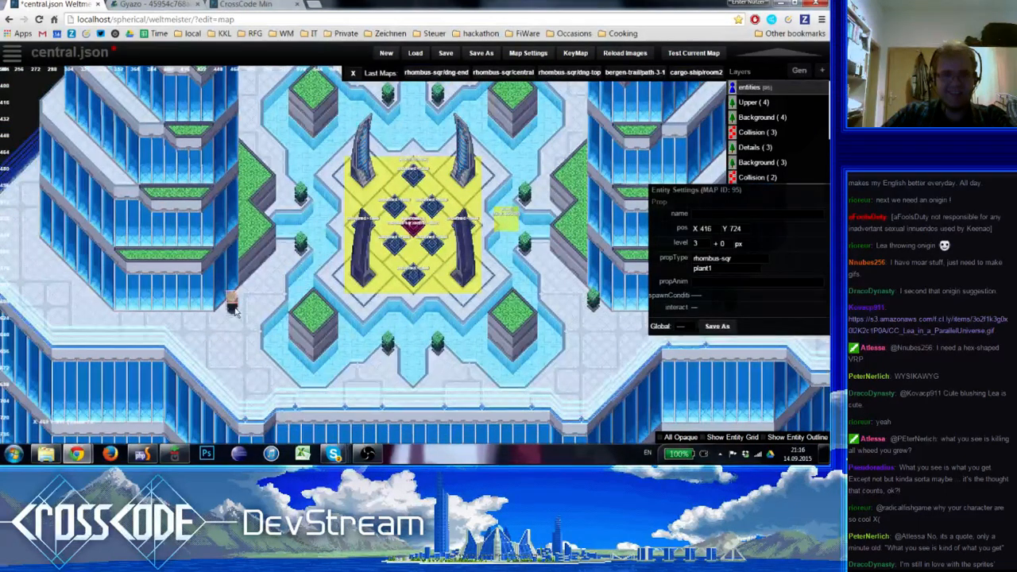
Duplicate the plant to the west tower's southwest corner and align it with the corner of the facade
key(c)
drag(107, 315, 97, 307)
click(162, 327)
right_drag(225, 332, 252, 295)
click(93, 268)
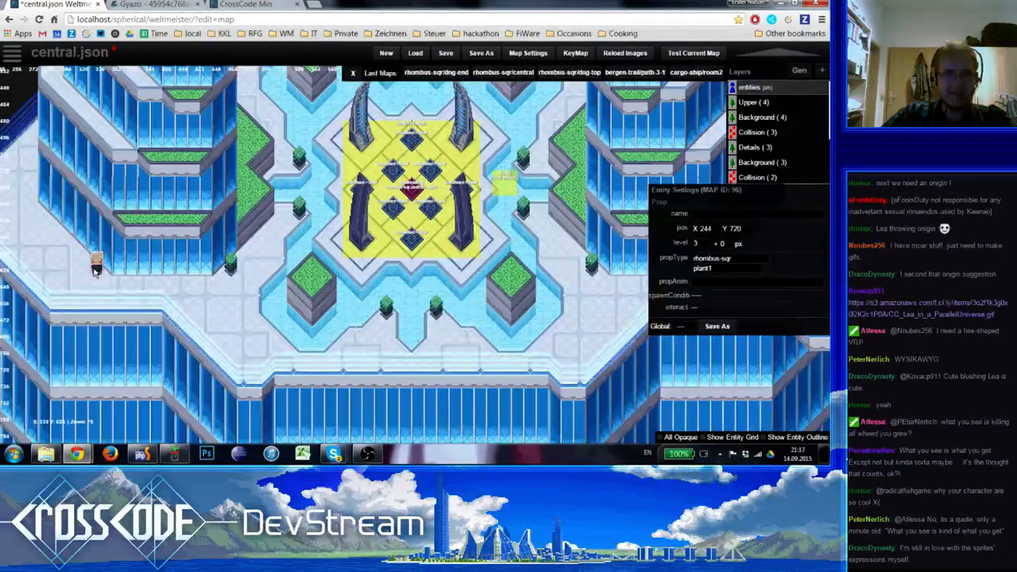
click(90, 283)
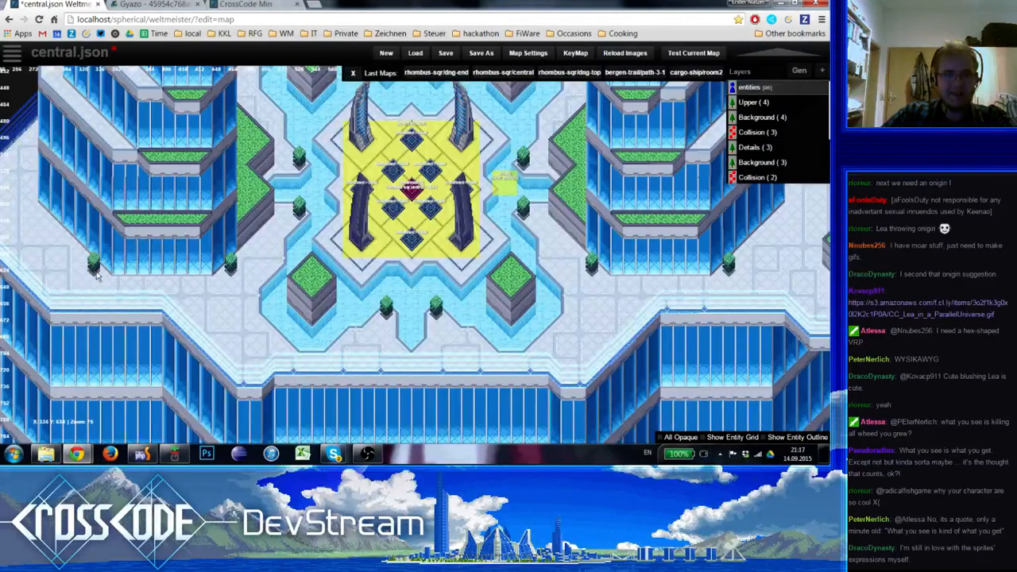
Place plant copies beside the towers' outer edges, at X 176, Y 656 in the west and X 1128, Y 648 in the east
click(53, 233)
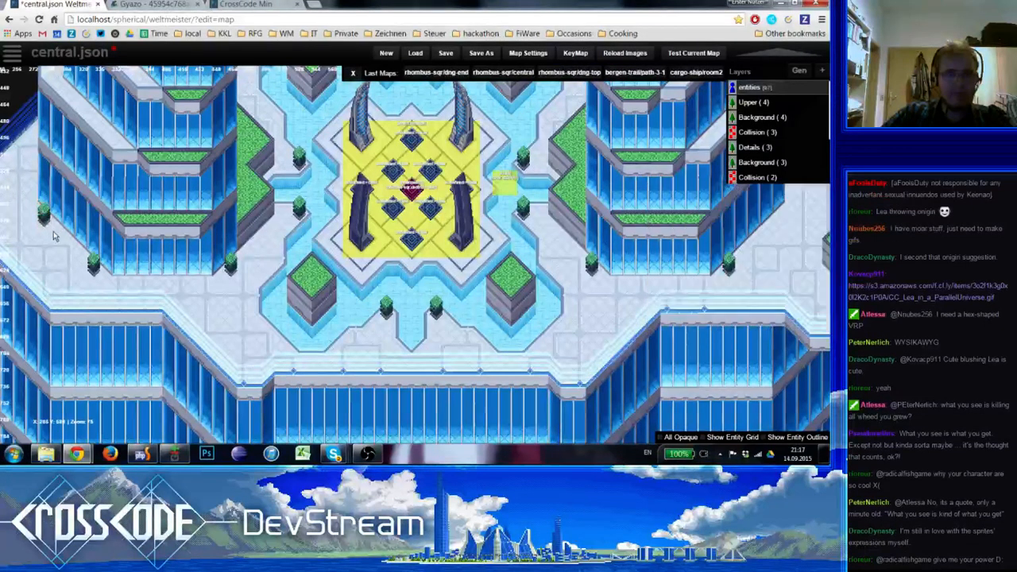
click(46, 222)
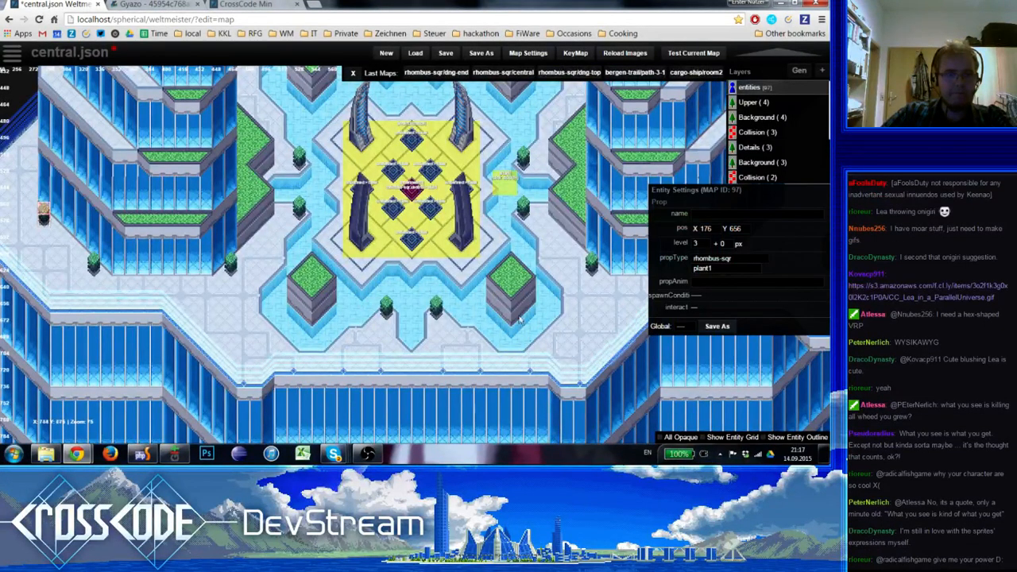
right_drag(518, 316, 281, 320)
key(ctrl+v)
drag(539, 260, 549, 217)
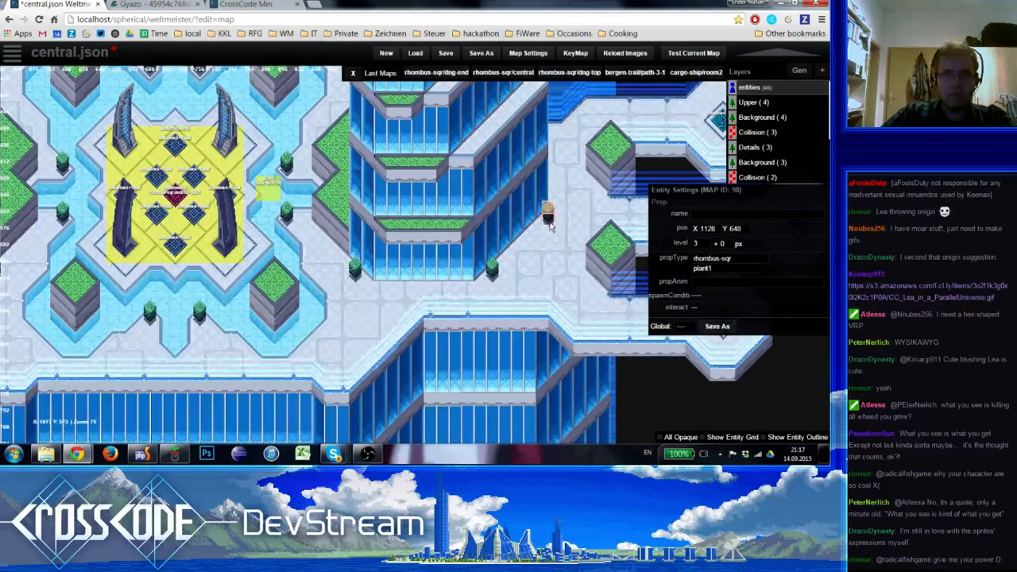
click(555, 240)
Nudge the plant at the east tower's outer edge slightly southwest, closer to the facade
right_drag(559, 248, 474, 328)
scroll(474, 327, down, 1)
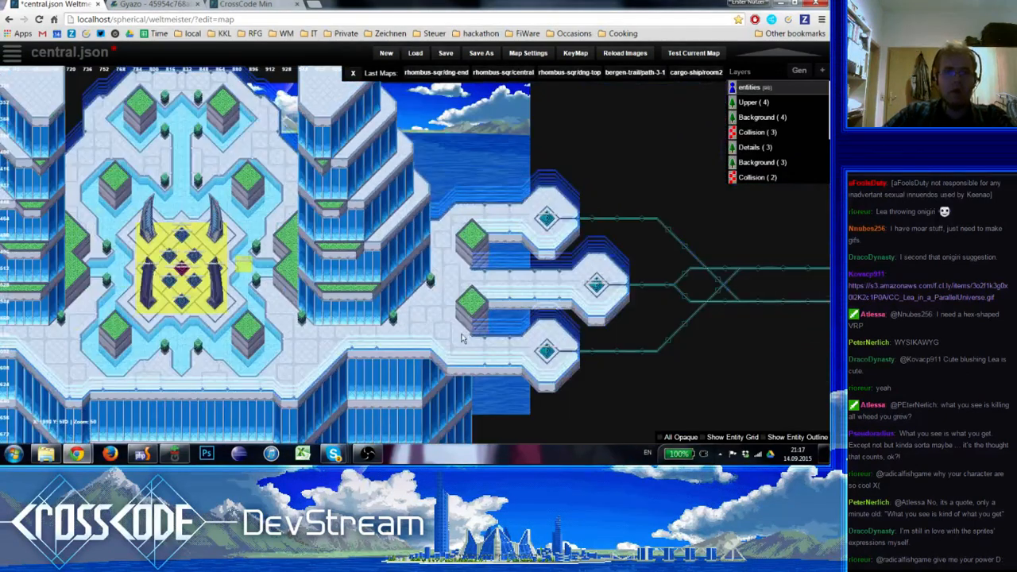
scroll(475, 326, up, 3)
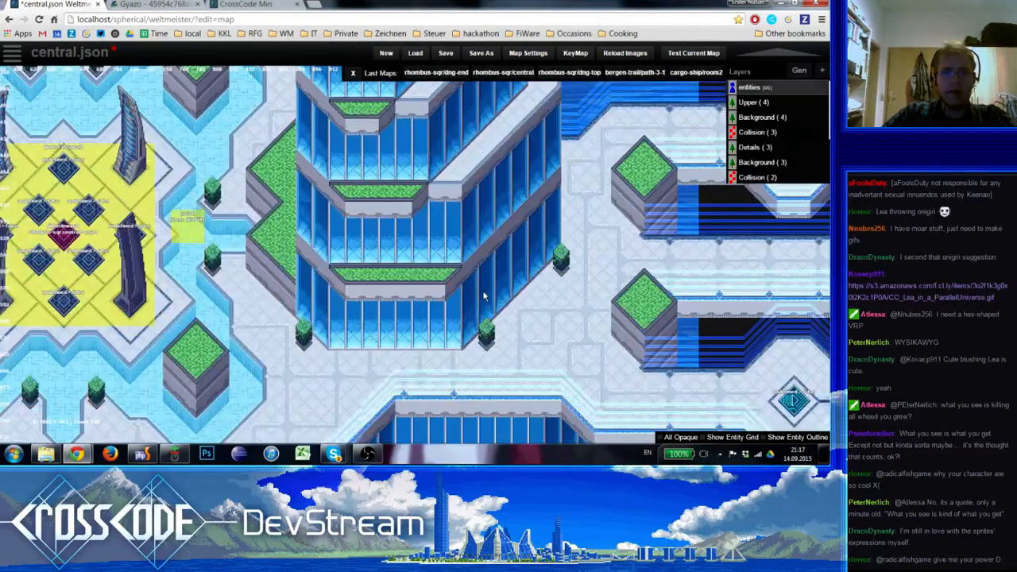
click(555, 275)
click(525, 325)
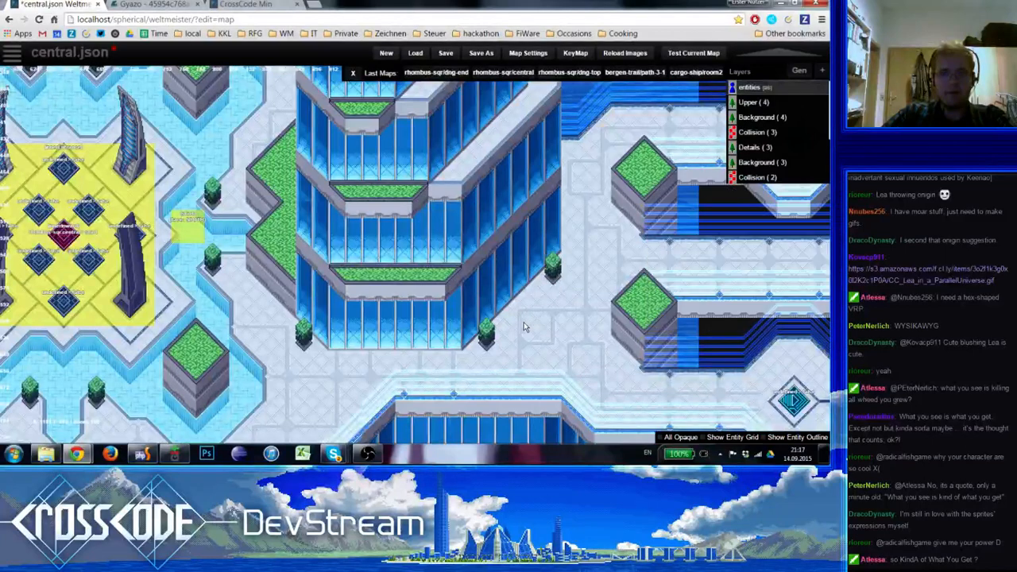
Check the new plants around both towers for symmetry and save the map
right_drag(525, 326, 825, 258)
right_drag(216, 388, 134, 342)
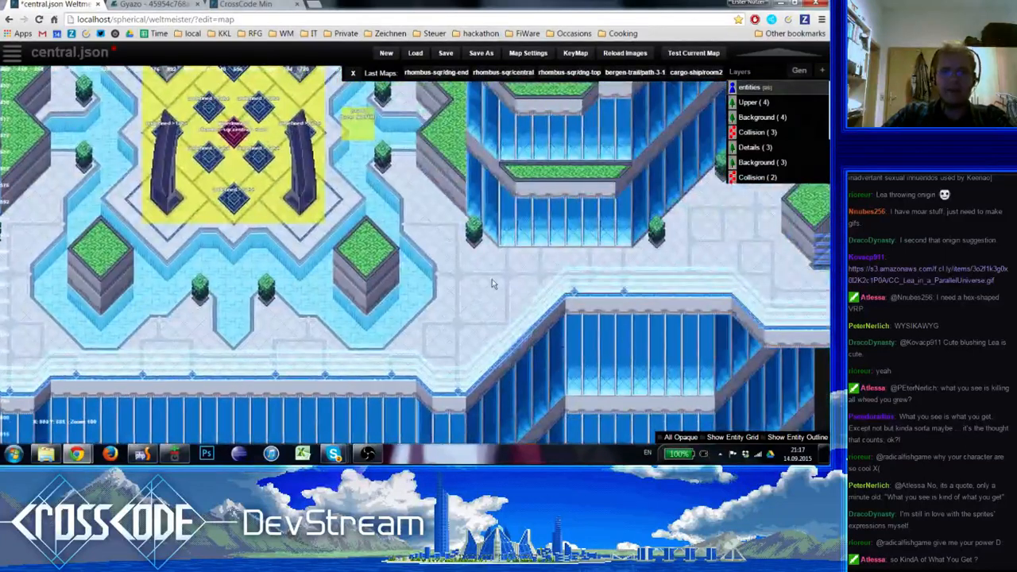
right_drag(490, 278, 381, 387)
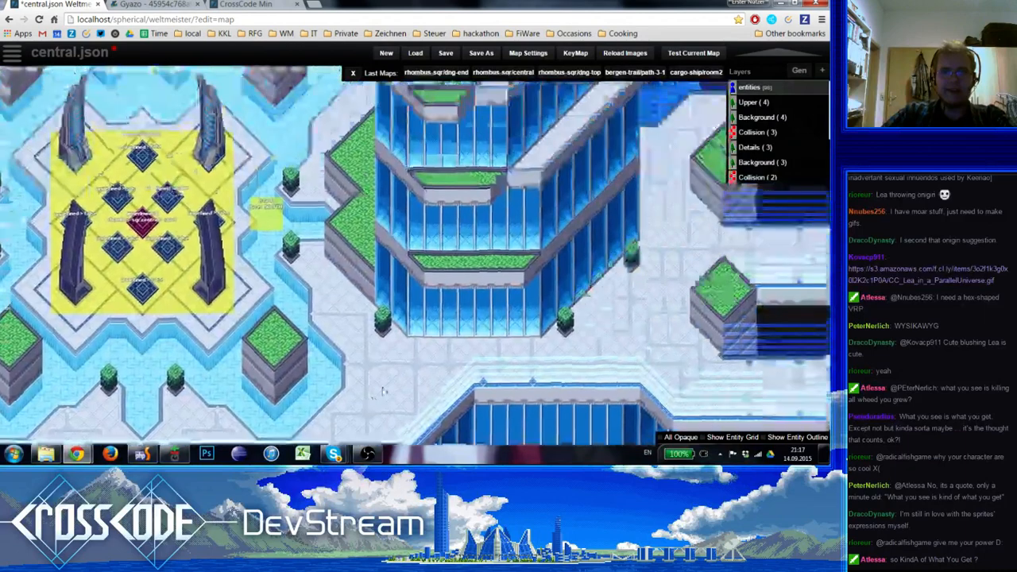
scroll(334, 362, down, 1)
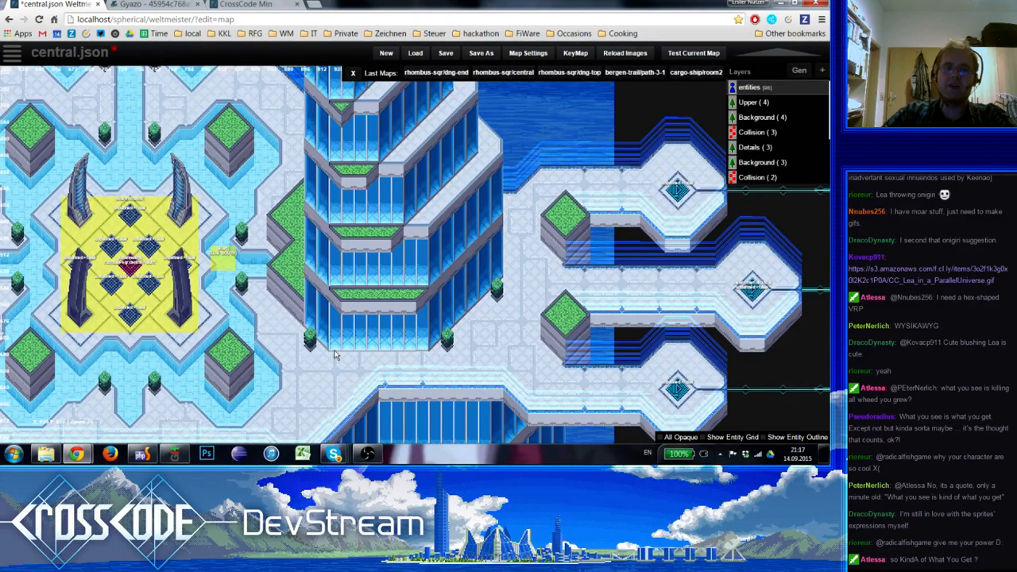
right_drag(335, 356, 487, 461)
right_drag(319, 181, 341, 178)
scroll(361, 203, up, 1)
scroll(382, 255, down, 2)
right_drag(413, 283, 331, 224)
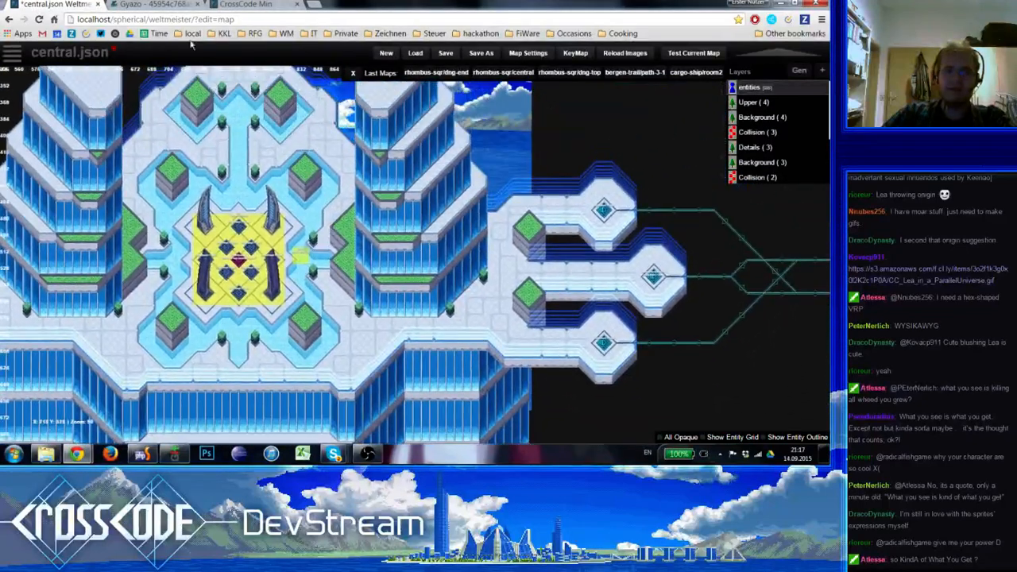
click(446, 54)
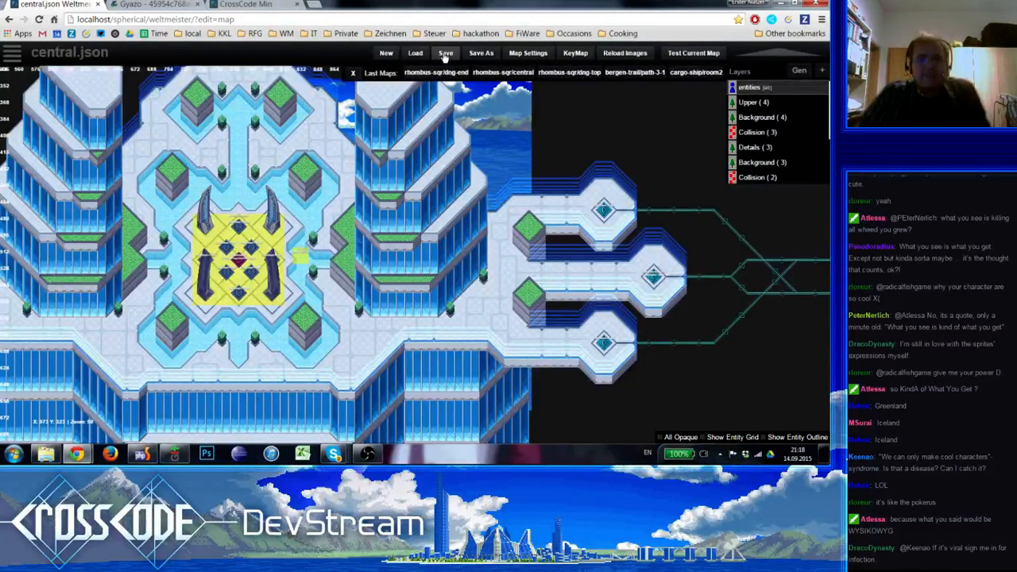
Examine the plaza, both towers and the eastern platforms to judge the overall plant arrangement
right_drag(248, 139, 338, 170)
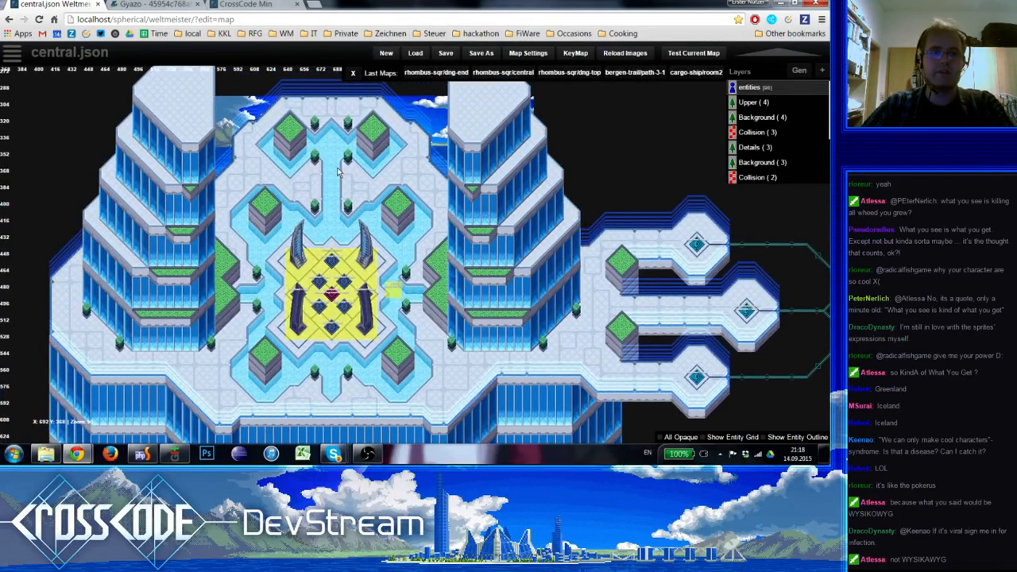
right_drag(335, 193, 327, 165)
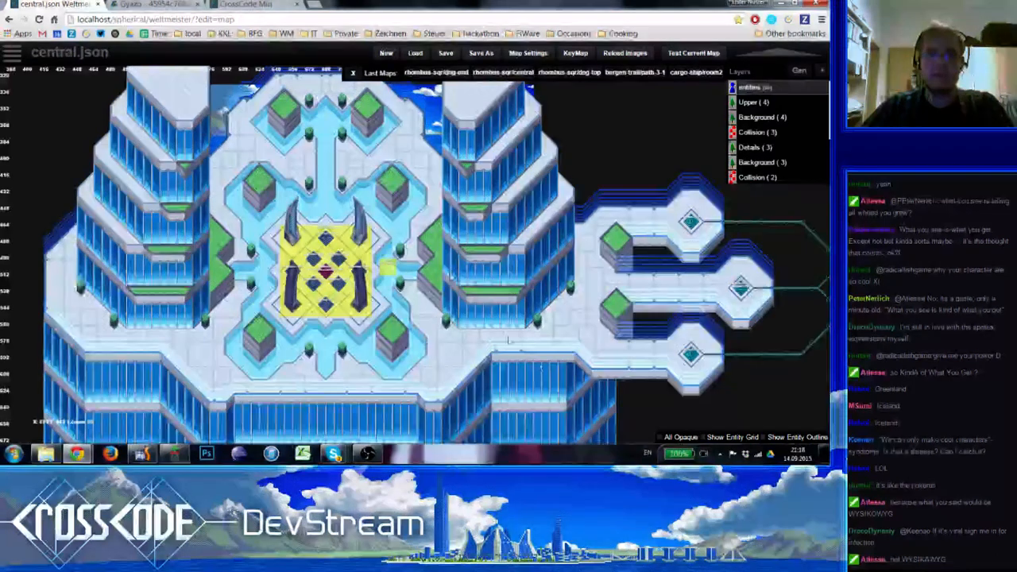
right_drag(554, 347, 431, 288)
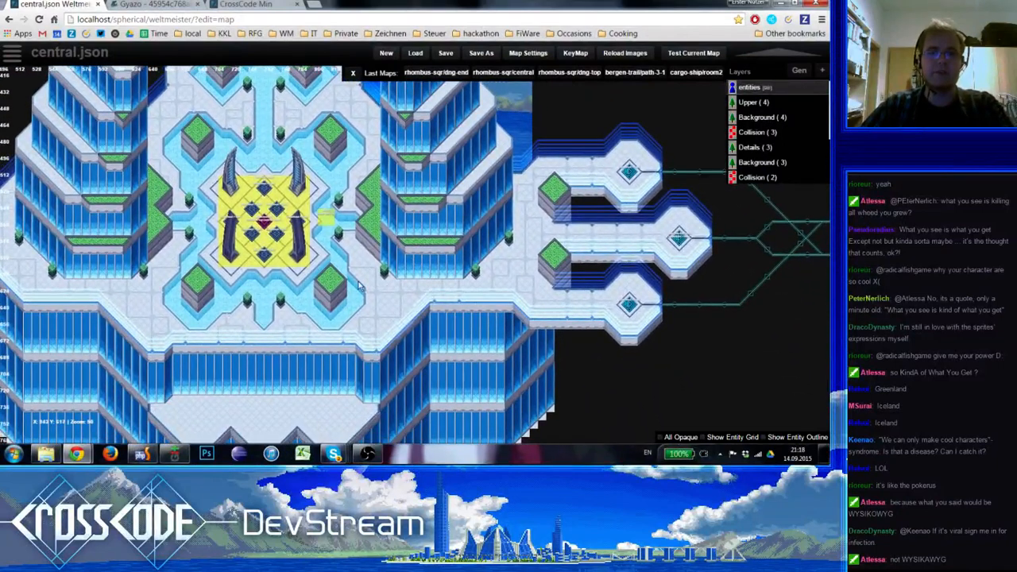
scroll(457, 284, up, 1)
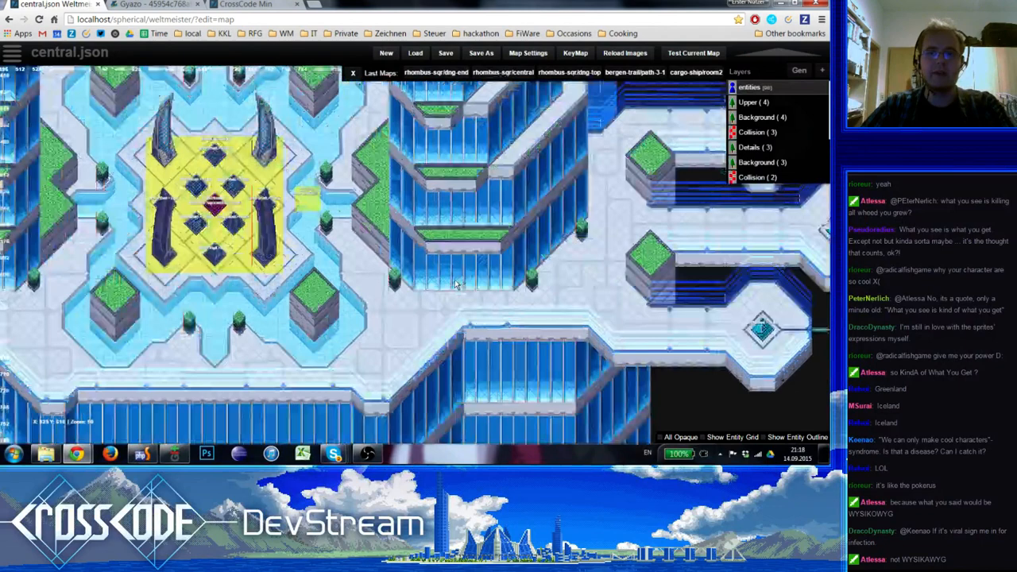
scroll(381, 284, down, 1)
scroll(377, 284, up, 1)
key(2)
key(1)
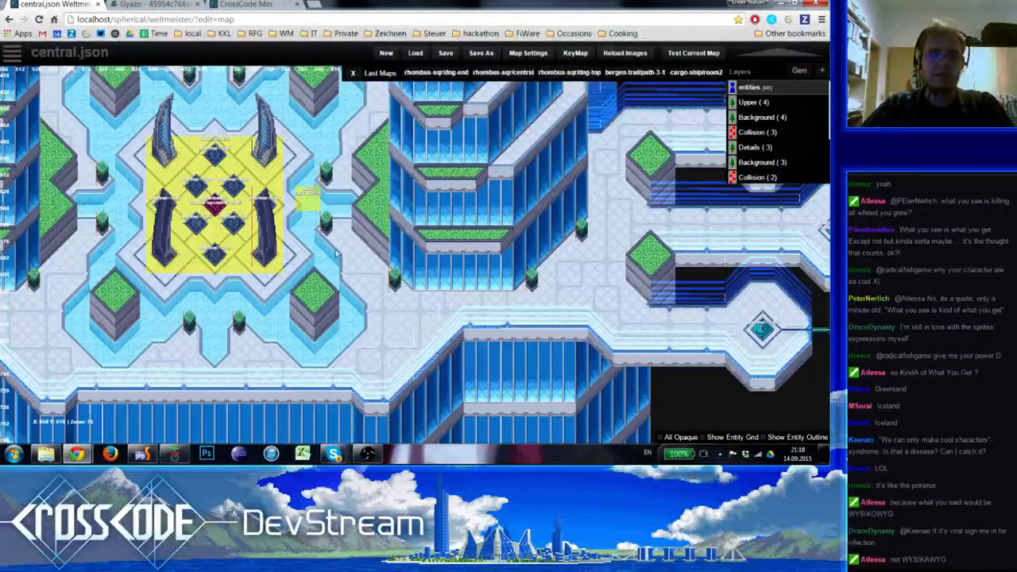
right_drag(290, 165, 341, 295)
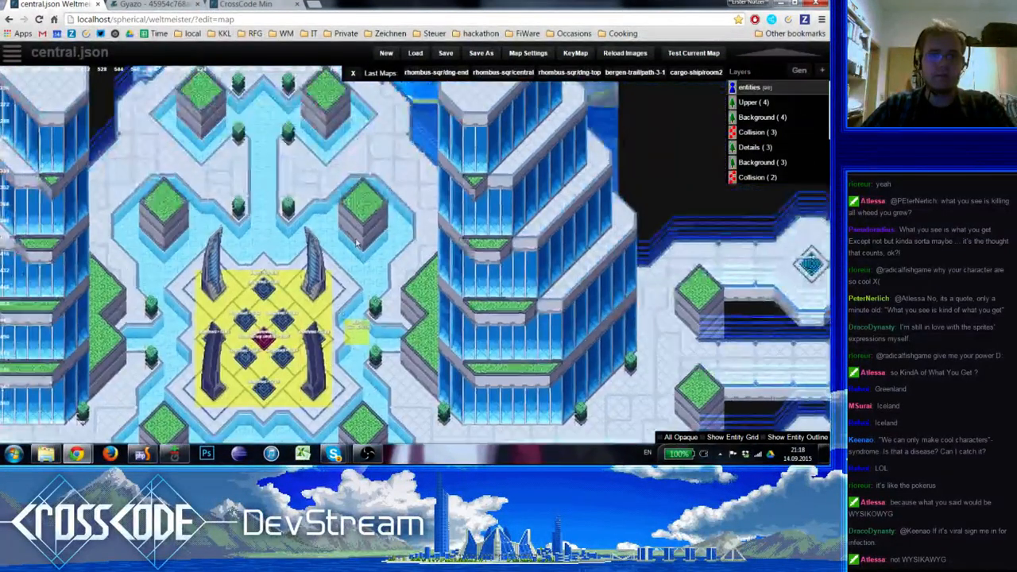
Inspect the Upper, Collision (3), Details and Background (3) layers across the plaza, and return to the entities layer
key(3)
key(4)
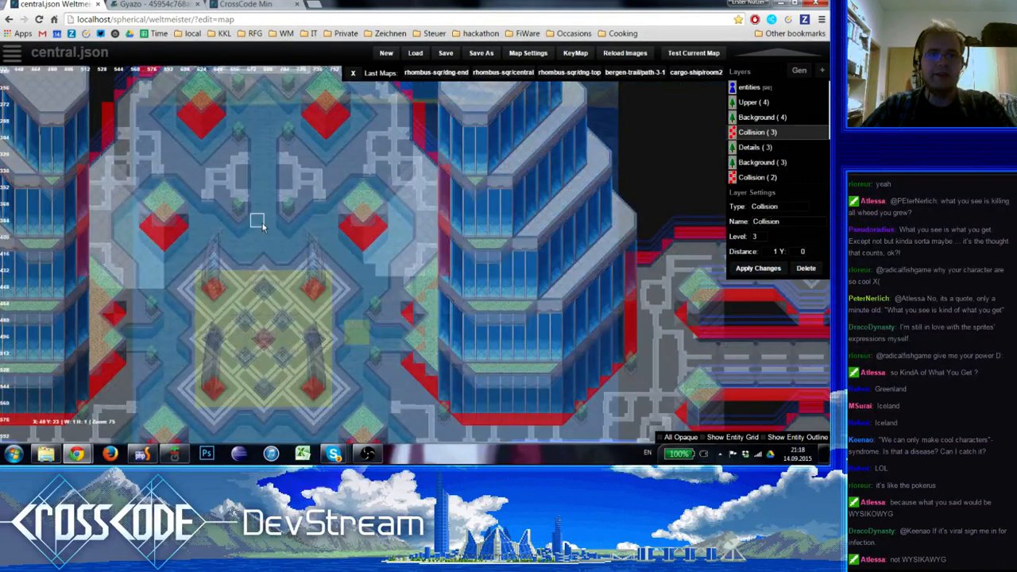
key(3)
key(2)
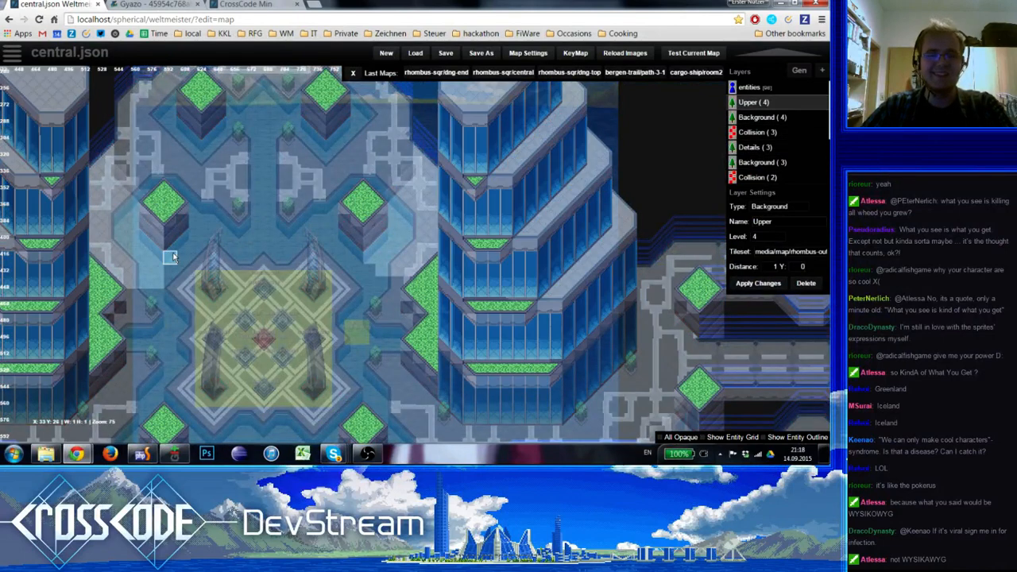
key(1)
right_drag(410, 395, 403, 227)
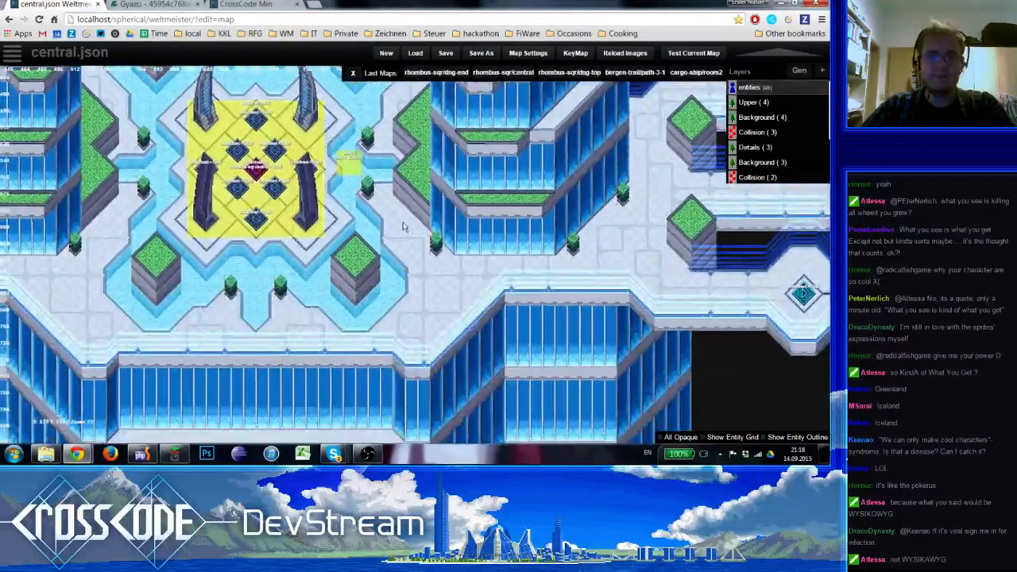
key(6)
scroll(356, 266, down, 1)
right_drag(358, 267, 350, 270)
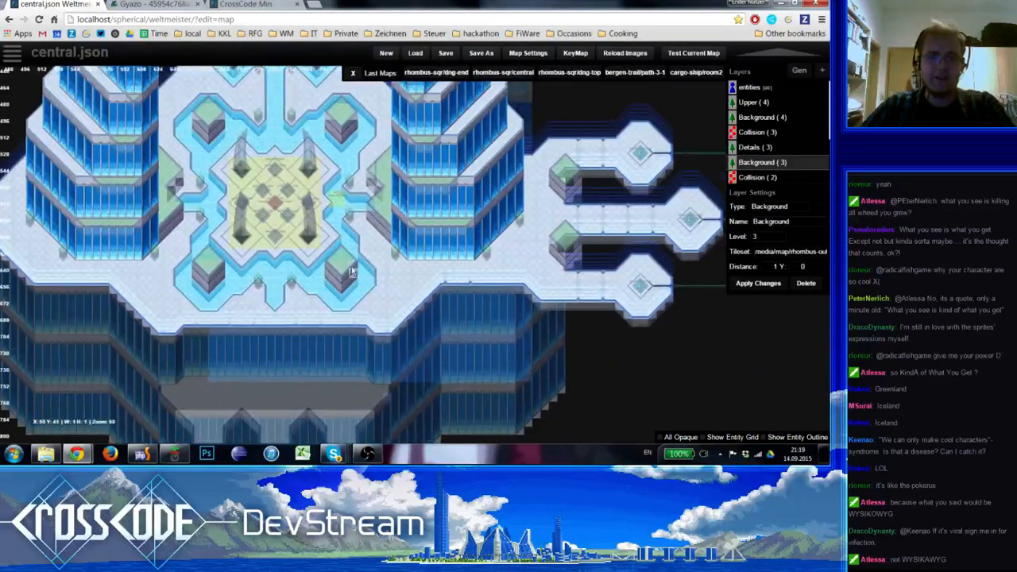
key(4)
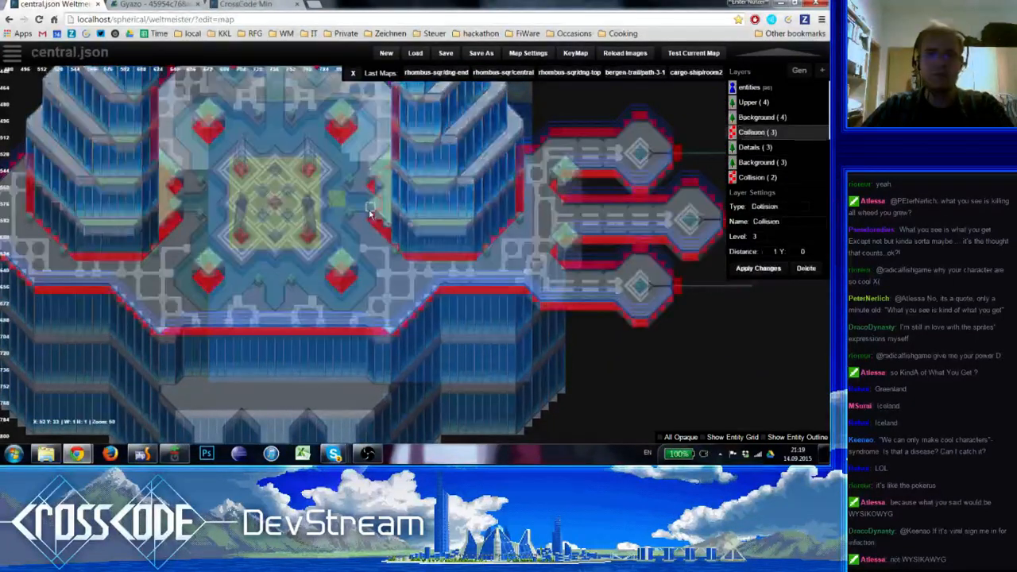
key(5)
key(6)
right_drag(351, 210, 342, 242)
right_drag(468, 276, 502, 284)
key(1)
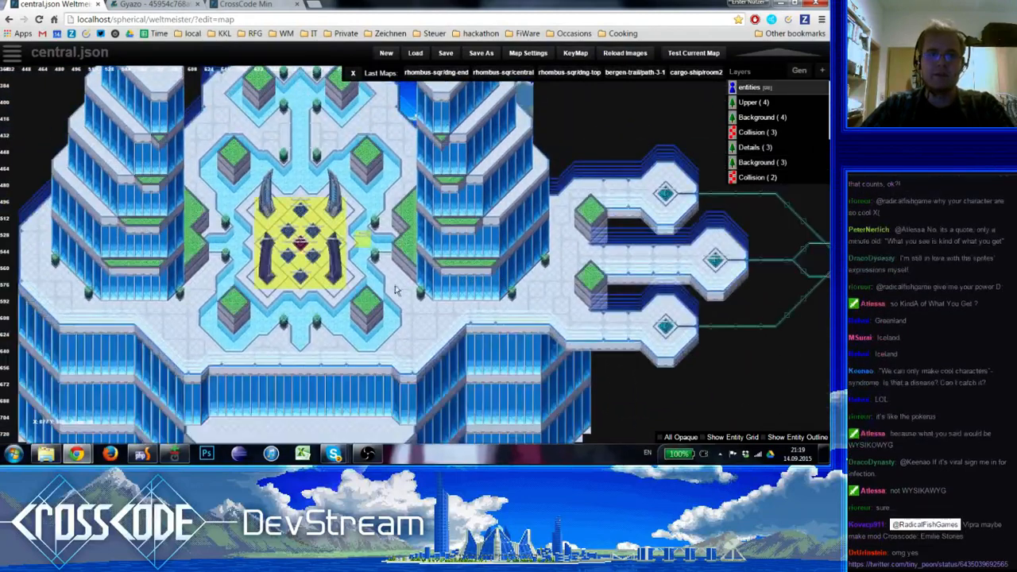
Examine the central pillar square and the water channels around it at closer zoom
right_drag(340, 321, 389, 337)
scroll(377, 269, up, 1)
scroll(413, 143, up, 1)
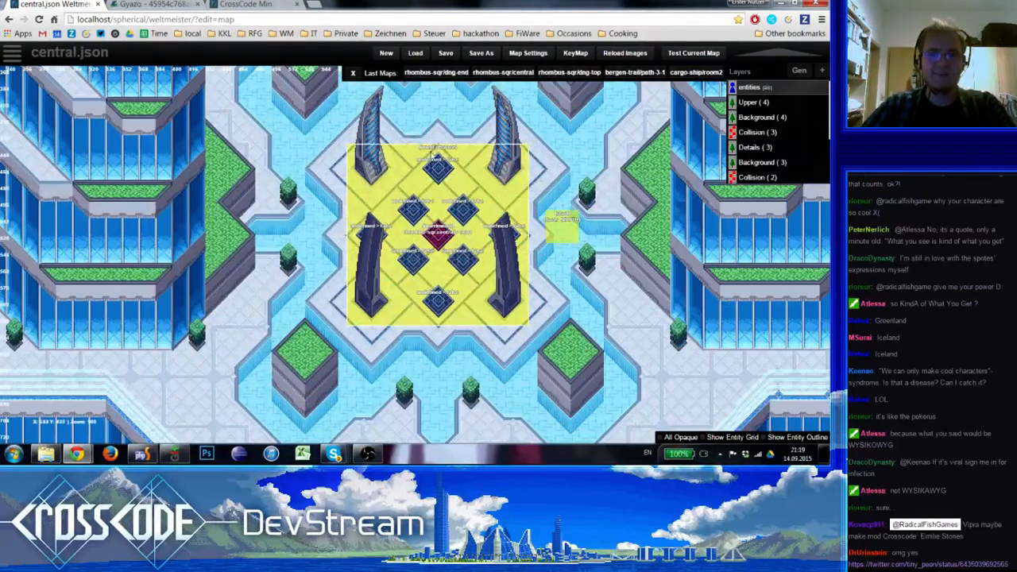
right_drag(429, 152, 413, 396)
scroll(413, 374, down, 1)
right_drag(420, 356, 342, 151)
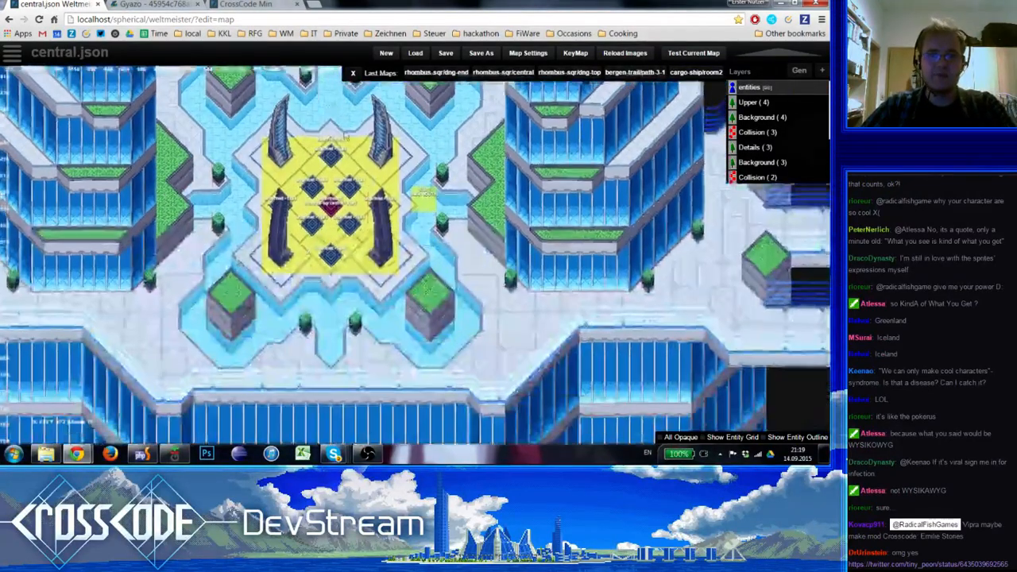
Examine the plaza, its southern edge and the eastern platforms at a wider zoom
scroll(369, 284, down, 1)
right_drag(477, 306, 422, 206)
right_drag(460, 237, 513, 406)
right_drag(283, 329, 334, 269)
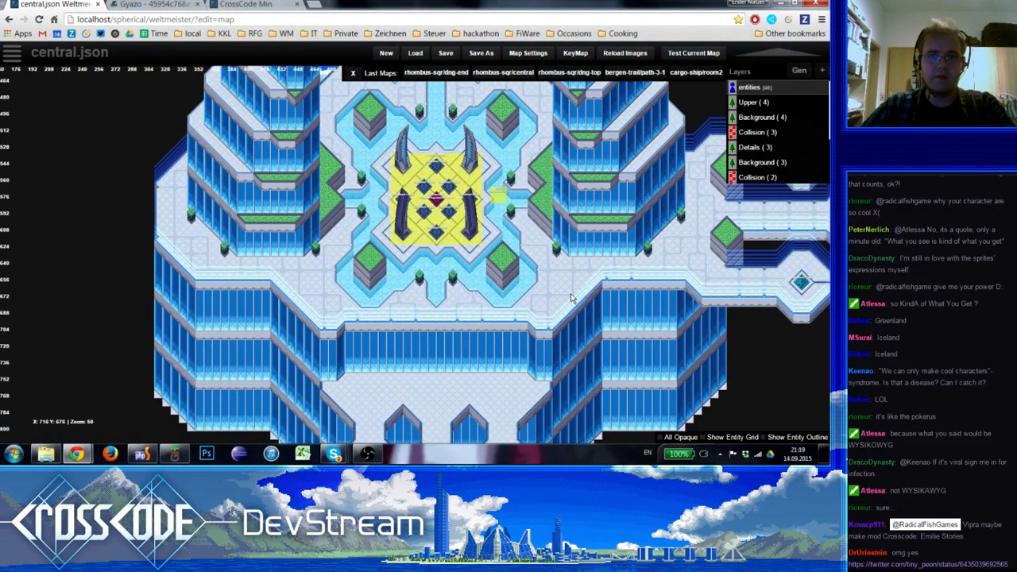
right_drag(558, 286, 370, 230)
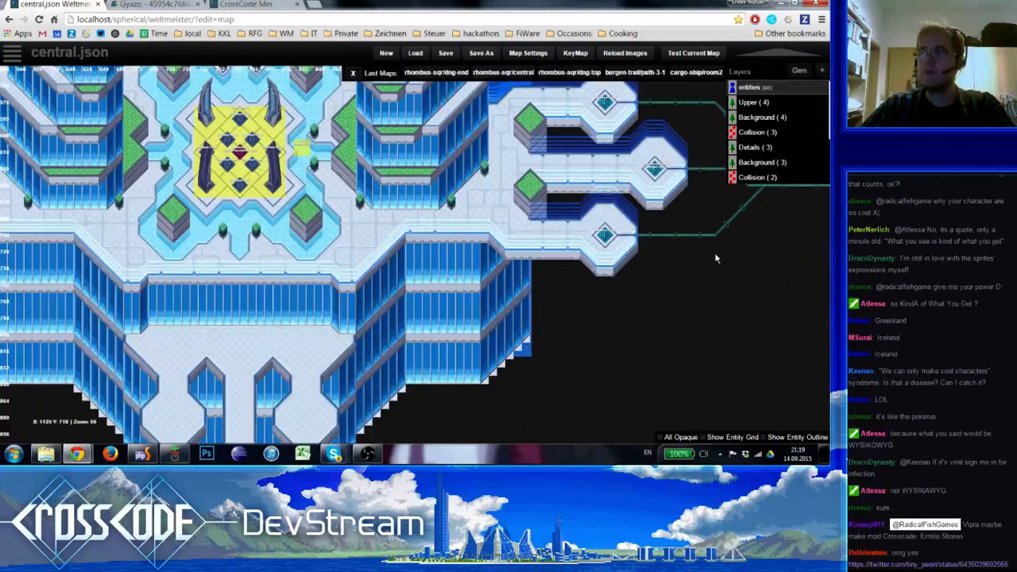
Open the tweet linked in the stream chat, look through its thread of emoji-converted pictures, and return to the central.json map editor
click(929, 564)
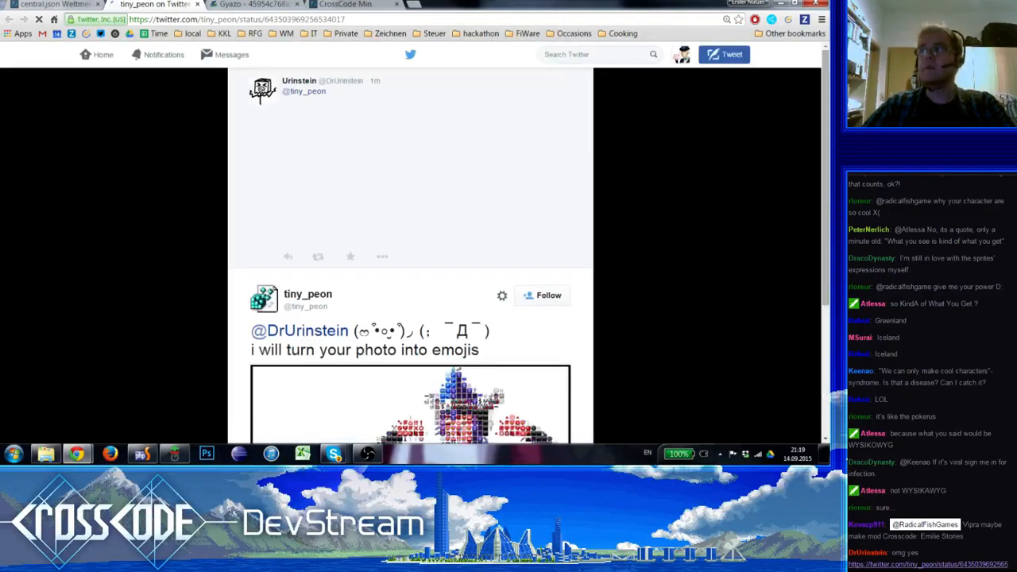
scroll(483, 309, up, 3)
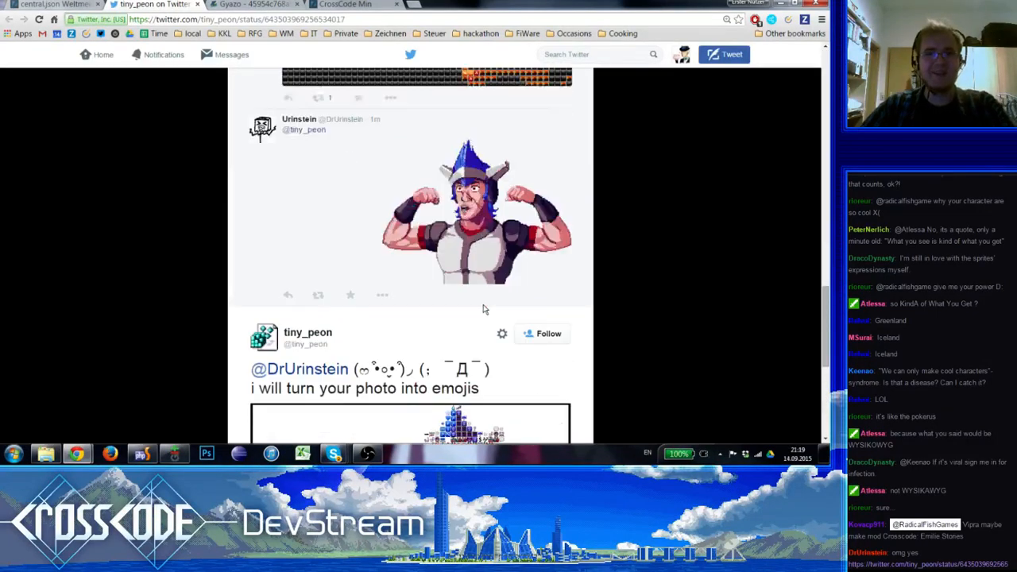
scroll(482, 308, up, 2)
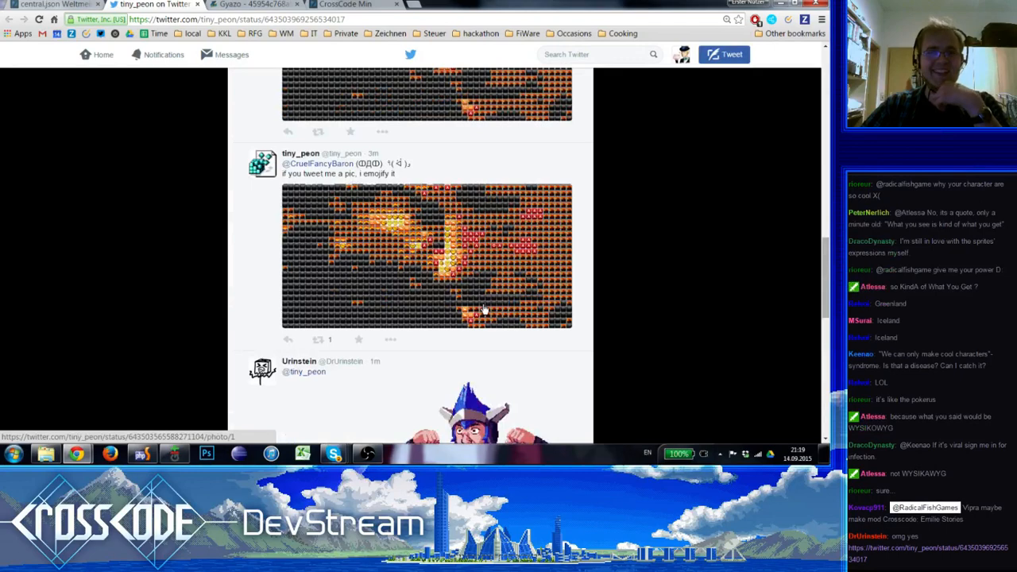
scroll(484, 309, up, 1)
scroll(484, 309, down, 10)
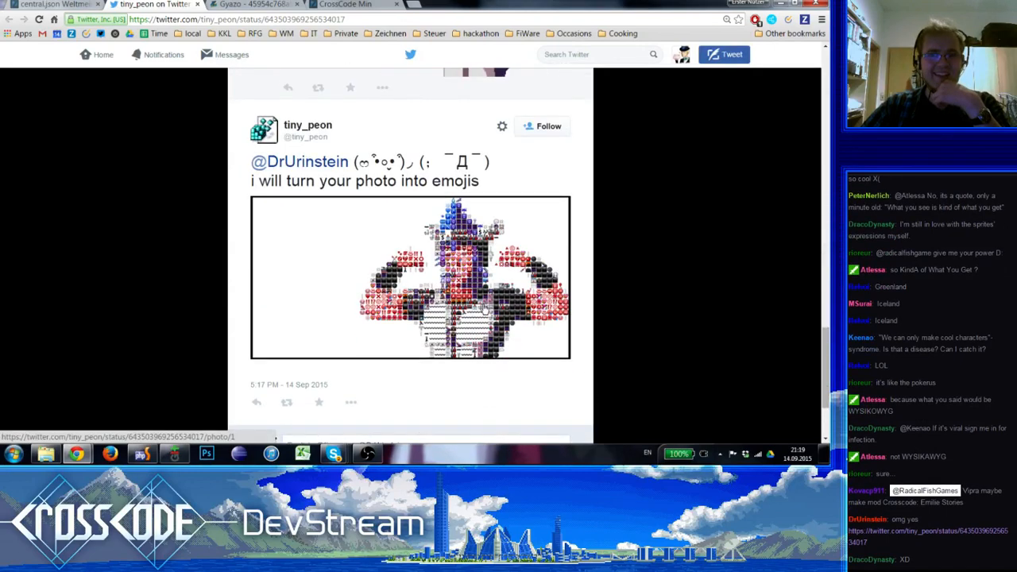
scroll(484, 310, up, 3)
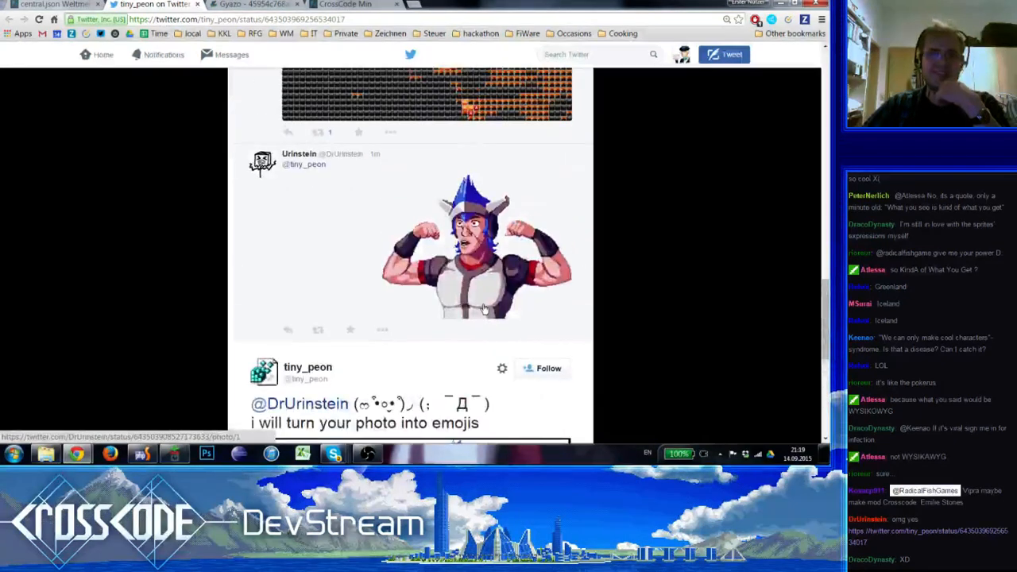
scroll(484, 309, down, 3)
scroll(484, 309, down, 1)
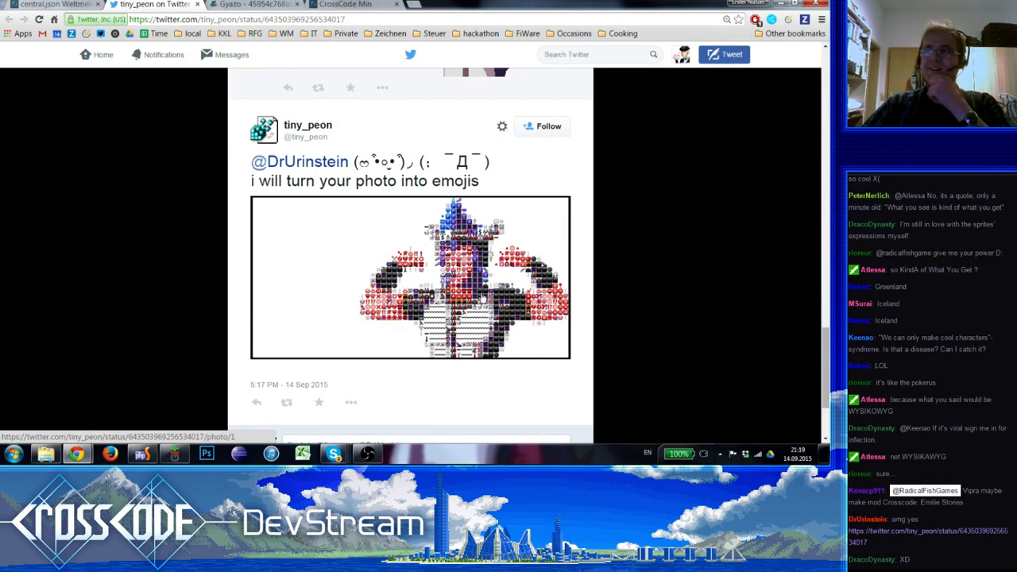
click(51, 4)
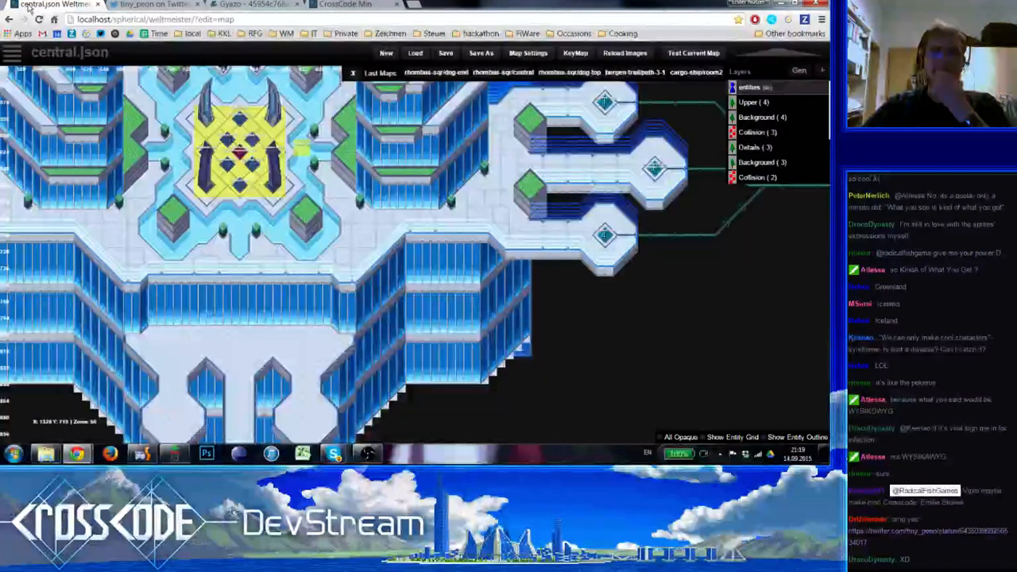
click(125, 4)
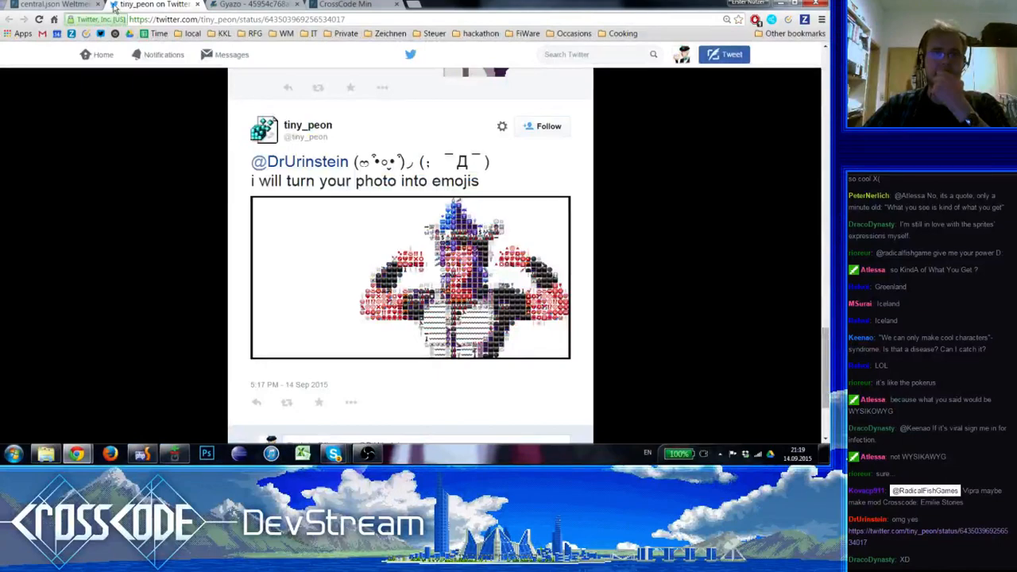
click(61, 4)
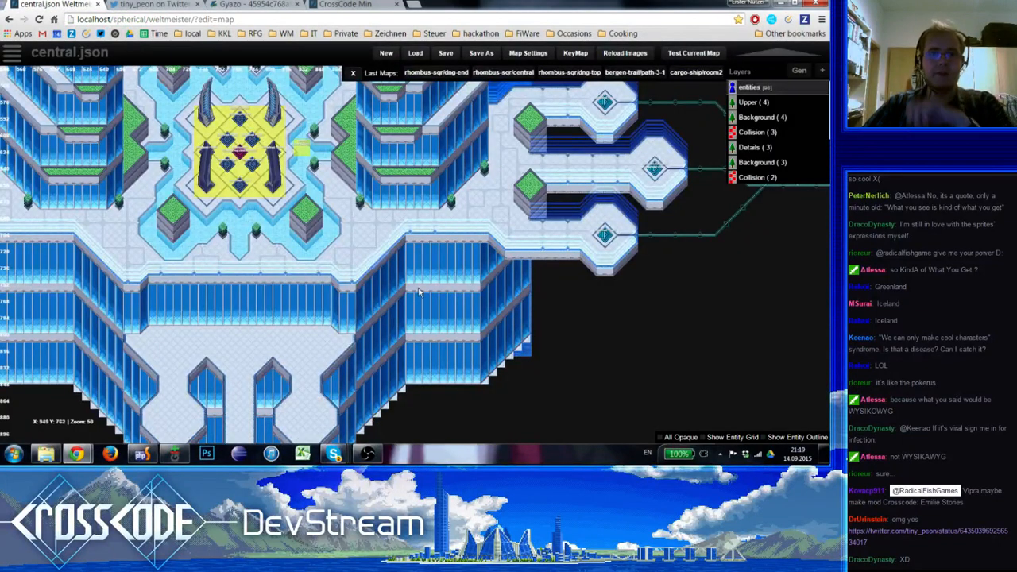
Compare the entities view with the Details (3) line ornaments along the plaza's southern edge
scroll(377, 229, up, 1)
key(Tab)
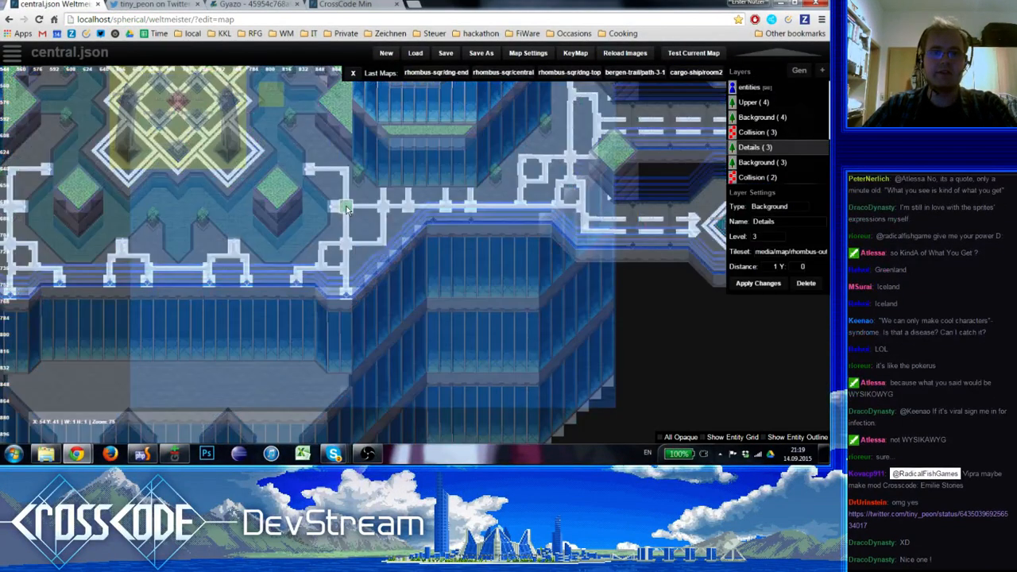
key(Tab)
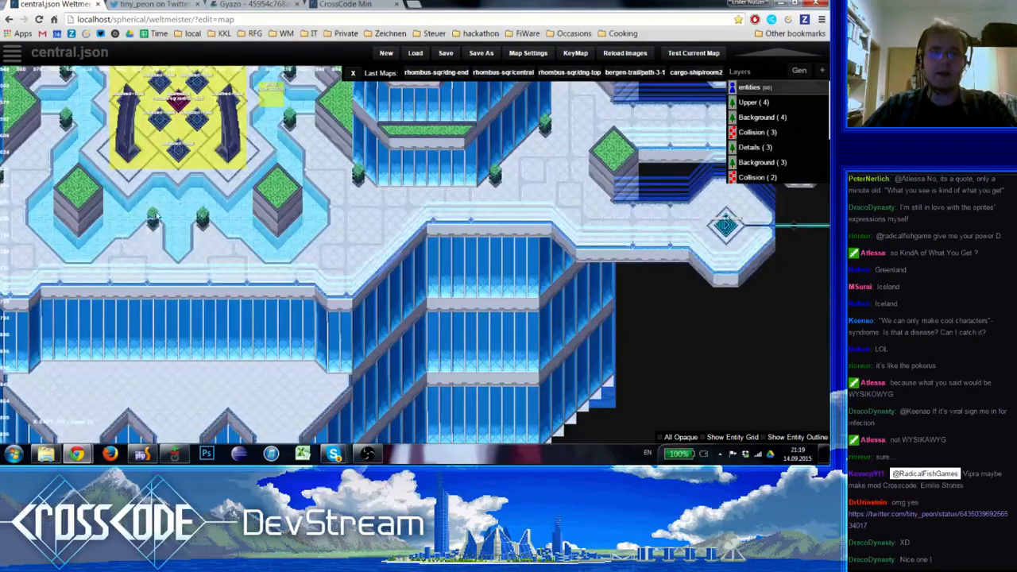
right_drag(345, 228, 472, 259)
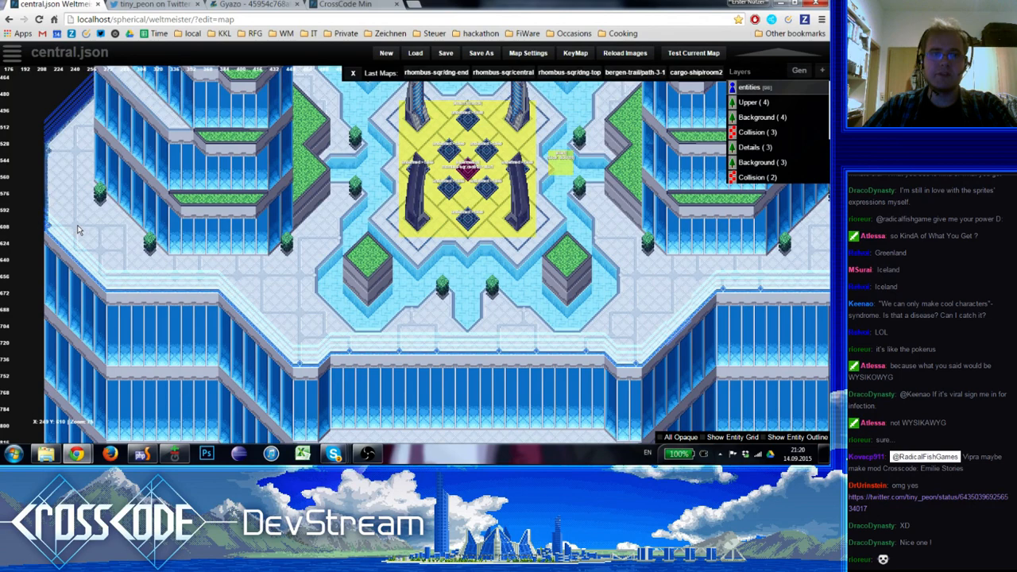
key(5)
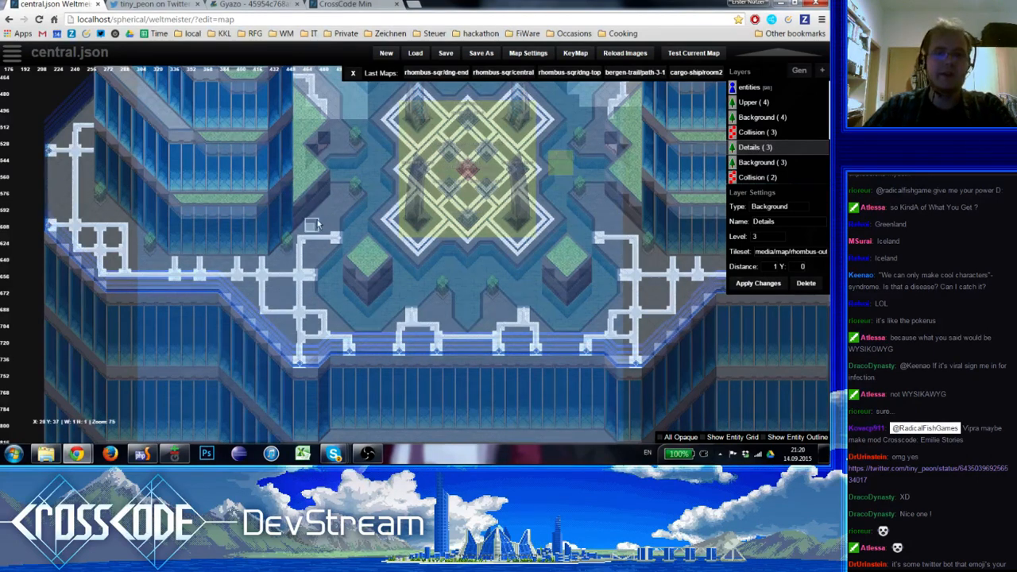
Erase the inner horizontal crossbars from both mirrored line ornaments beside the northern water channel on the Details (3) layer
right_drag(335, 200, 197, 360)
right_drag(356, 233, 333, 281)
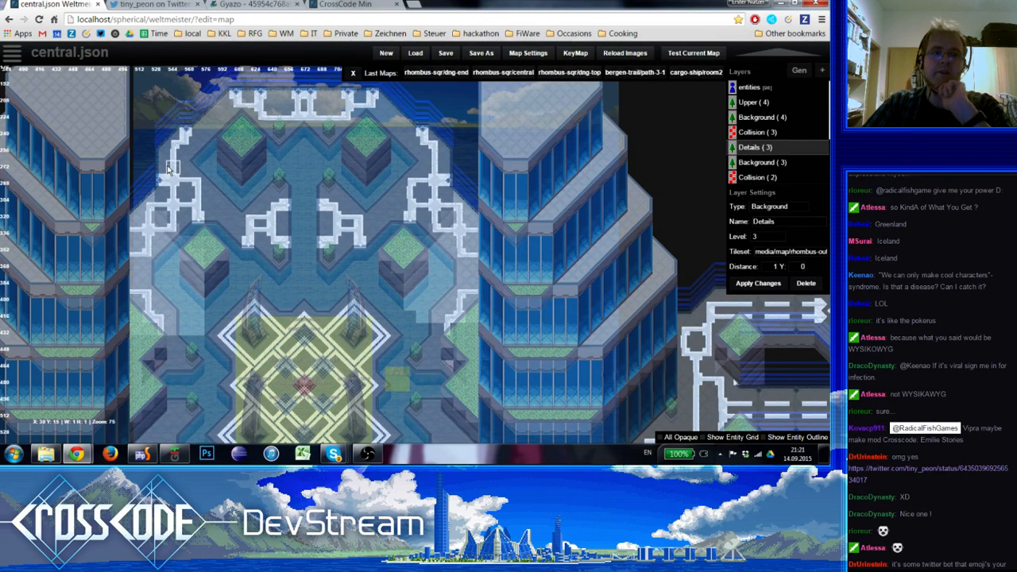
click(268, 231)
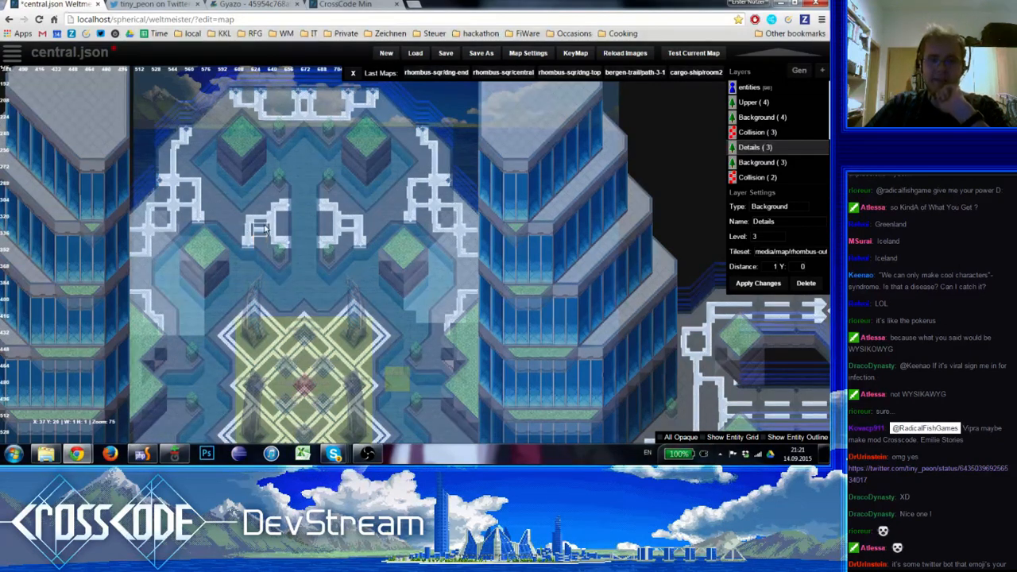
click(335, 230)
click(362, 231)
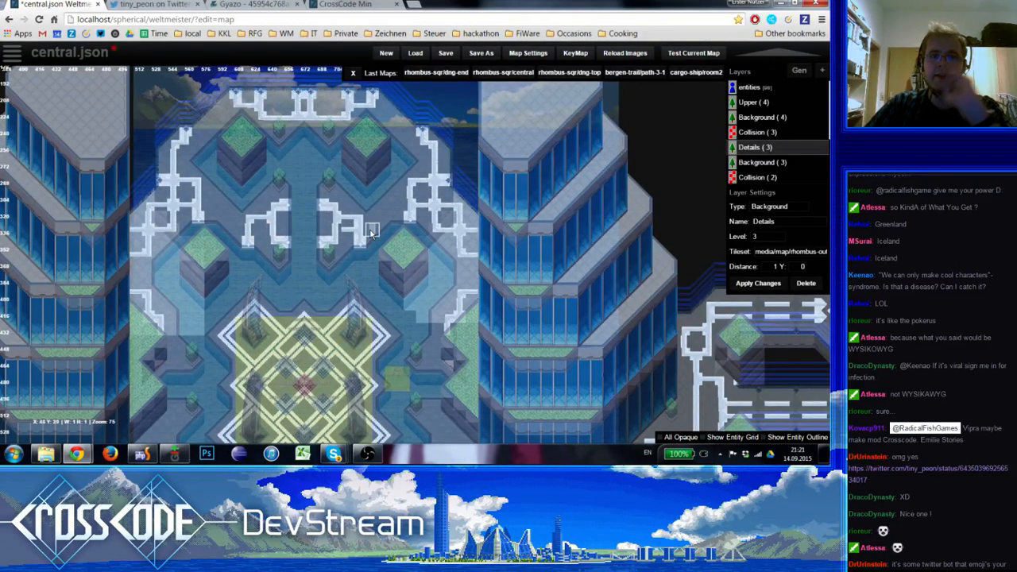
shift+click(385, 220)
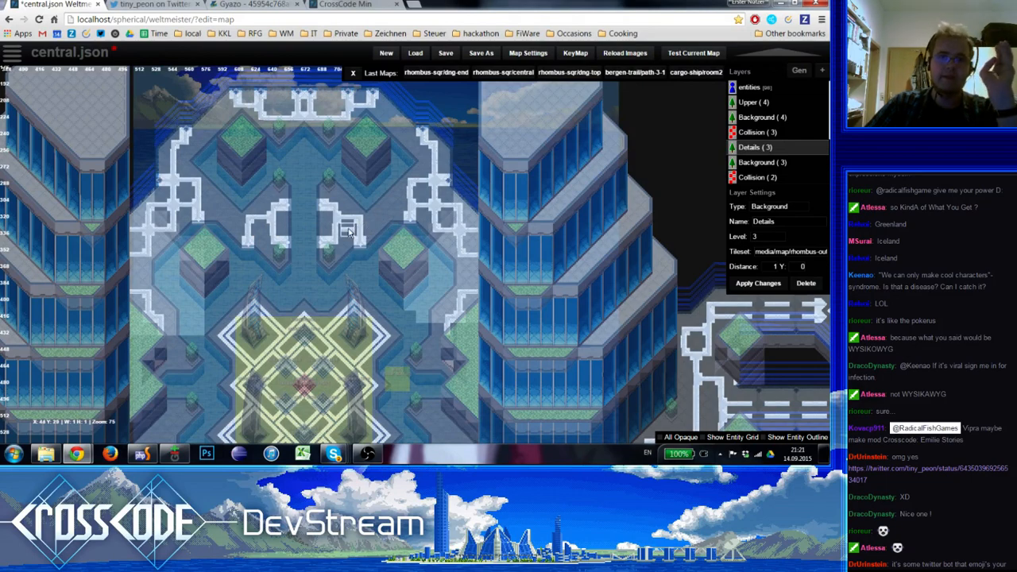
click(348, 231)
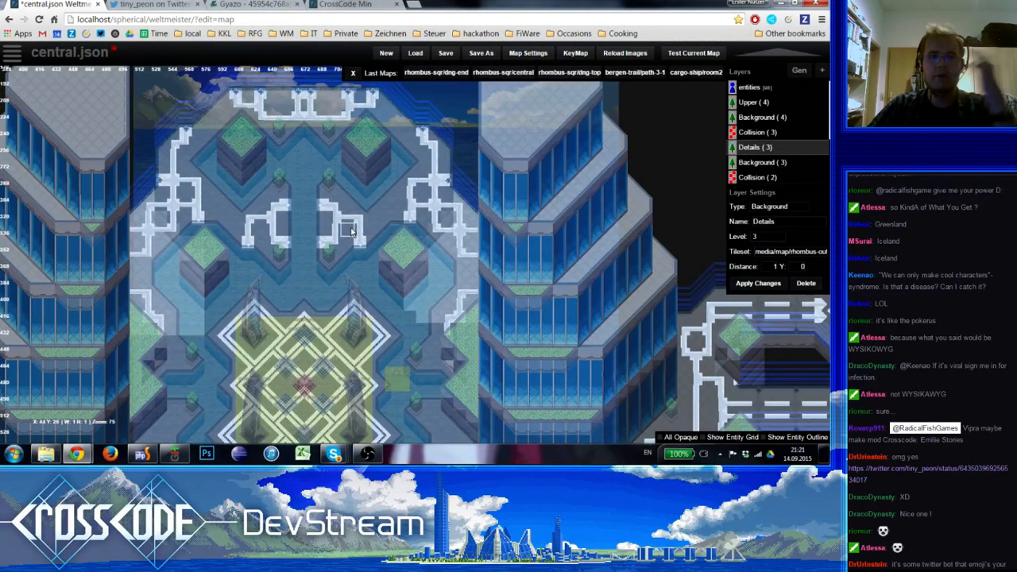
Review the edited ornaments beside the northern water channel, switching between the Details (3) and entities layers at different zoom levels
scroll(349, 238, up, 1)
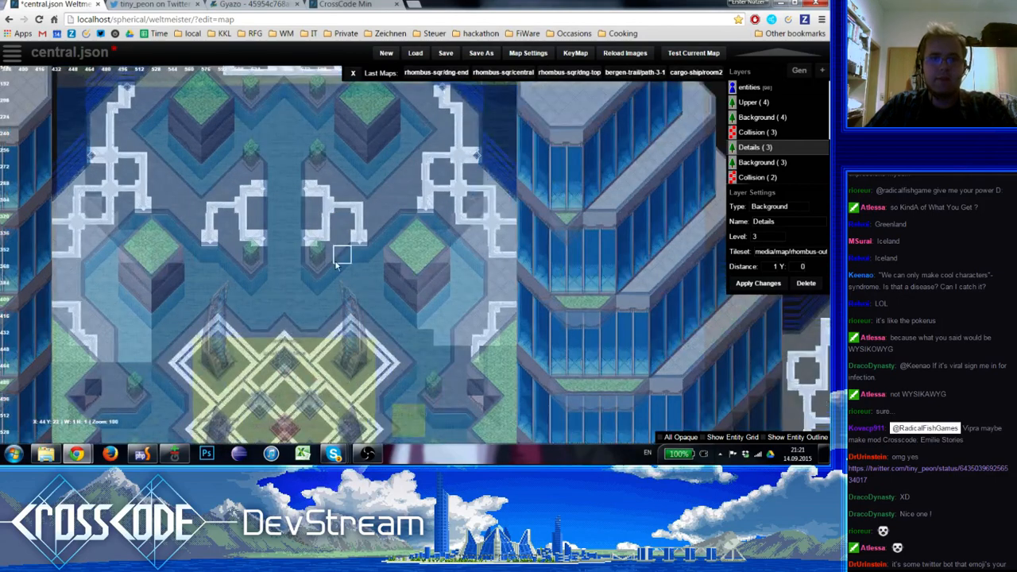
key(e)
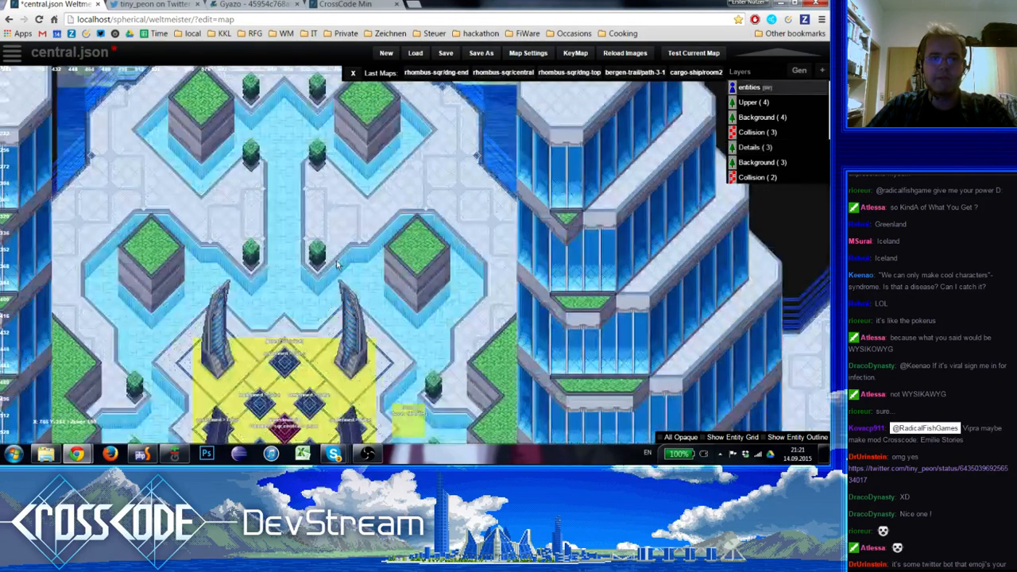
scroll(340, 260, down, 1)
scroll(340, 260, up, 1)
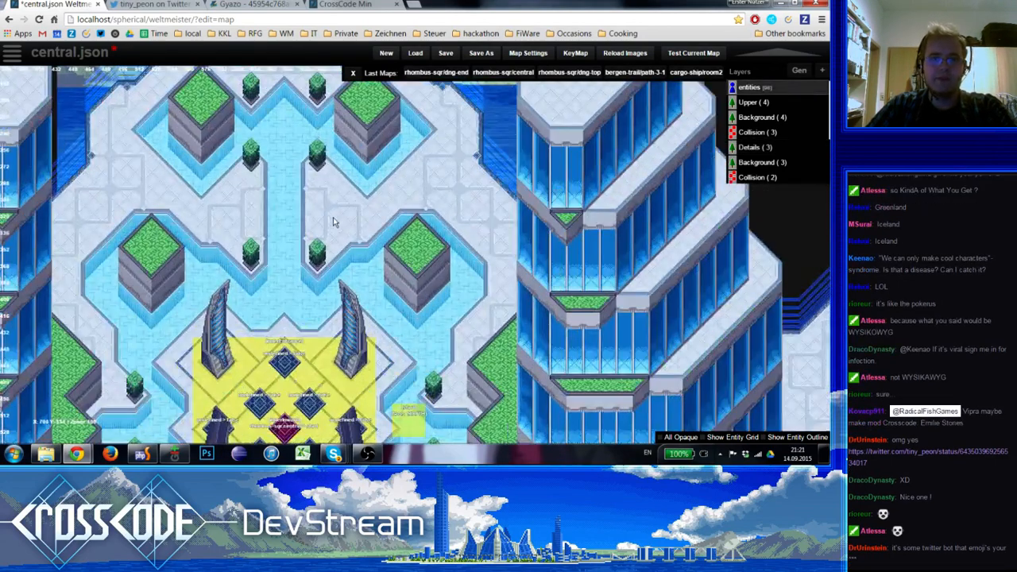
key(5)
key(e)
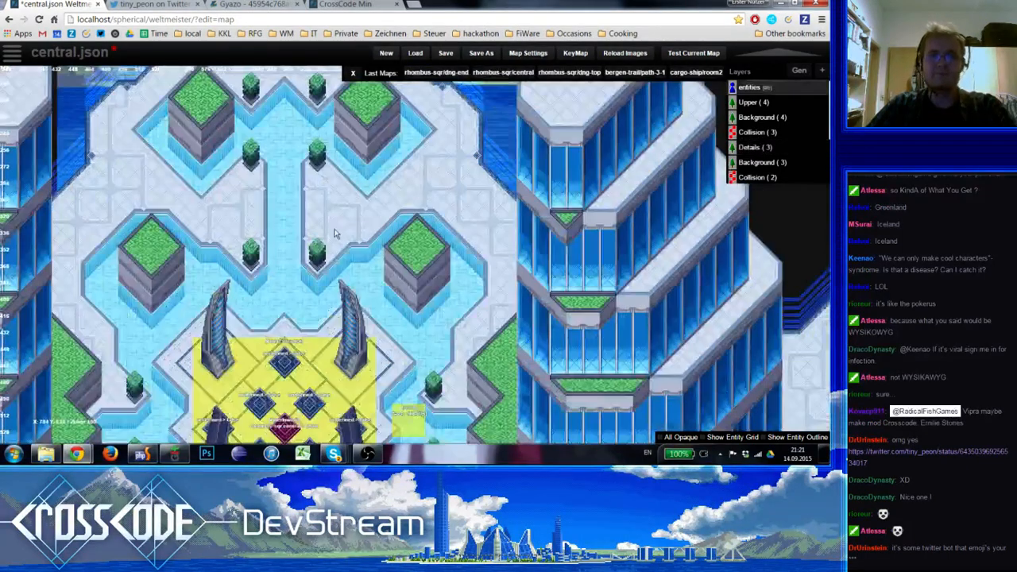
scroll(339, 233, down, 1)
scroll(342, 262, up, 1)
scroll(347, 300, down, 1)
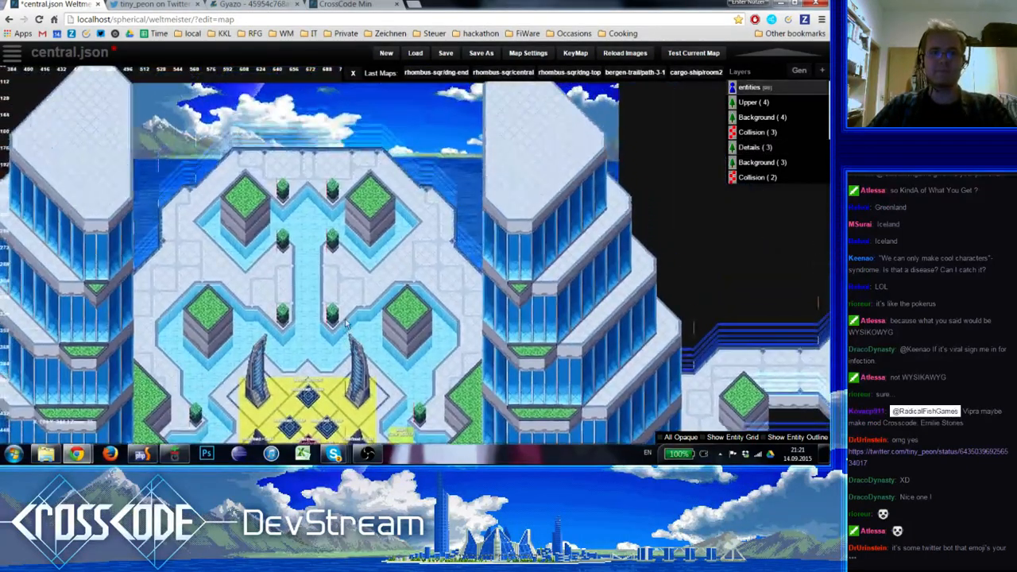
scroll(370, 290, up, 1)
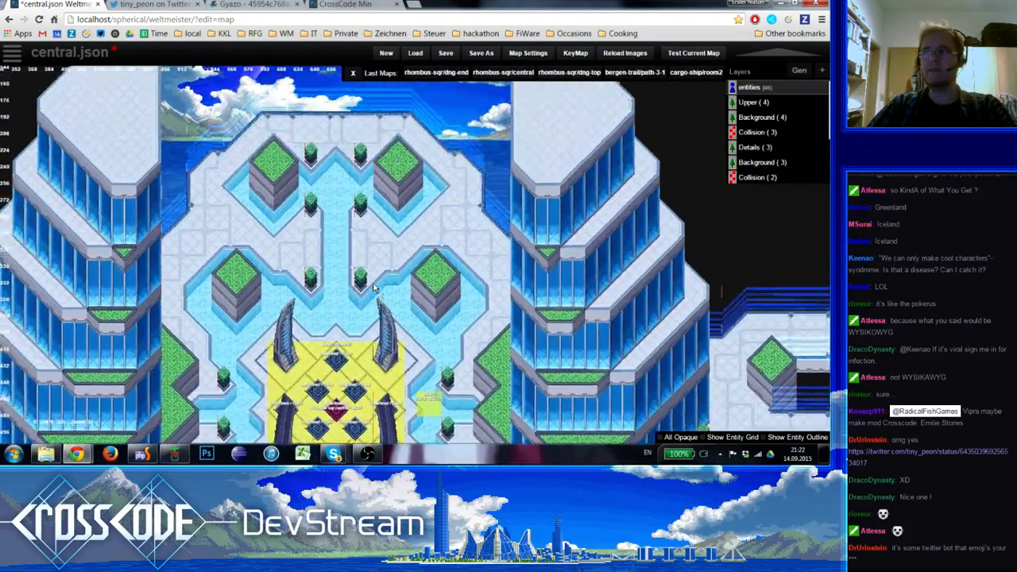
right_drag(374, 288, 398, 282)
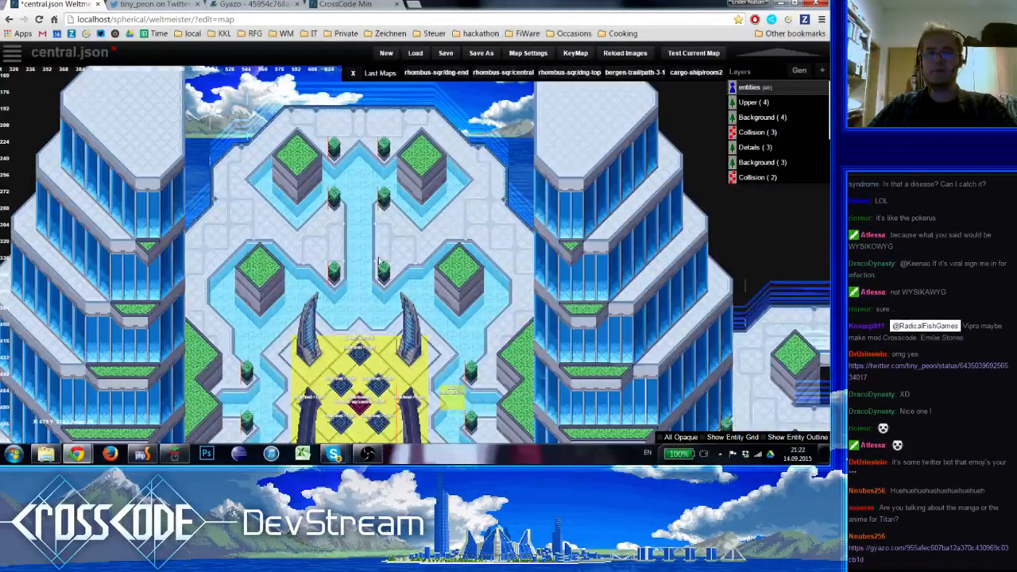
right_drag(415, 232, 350, 264)
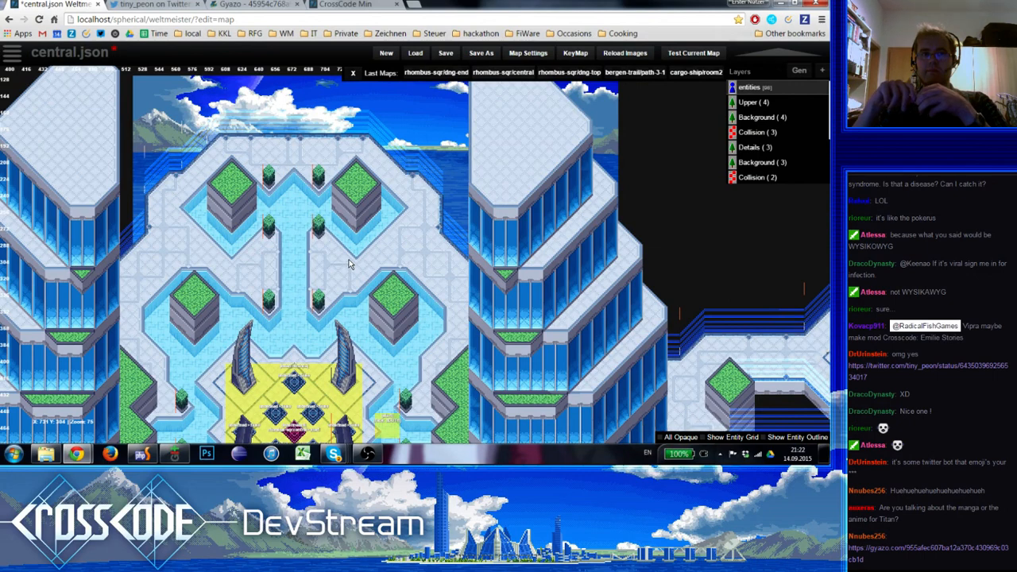
Move the central crossbar of the line ornament along the plaza's northern edge one tile row up on the Details (3) layer
key(5)
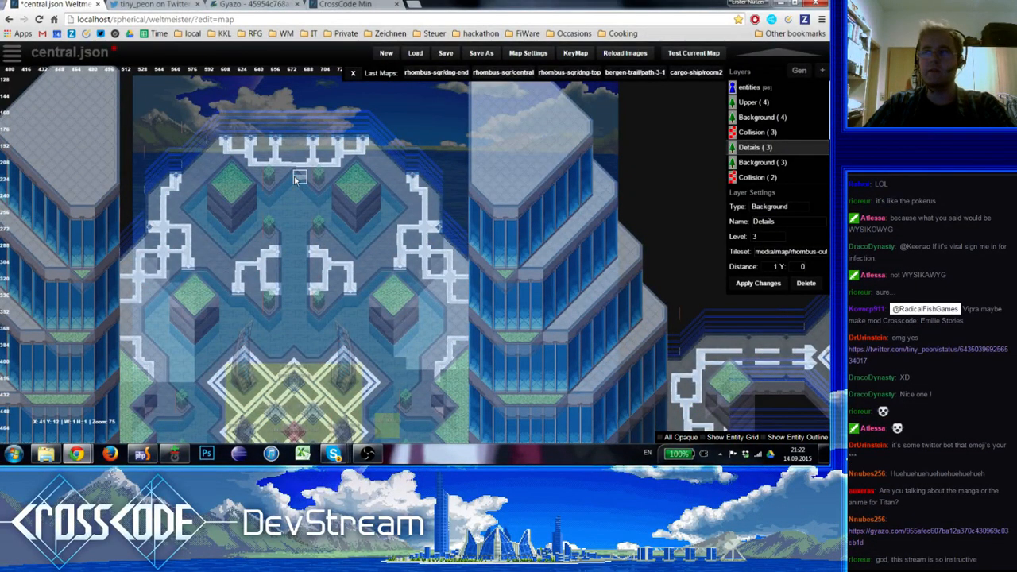
key(1)
right_drag(288, 197, 310, 204)
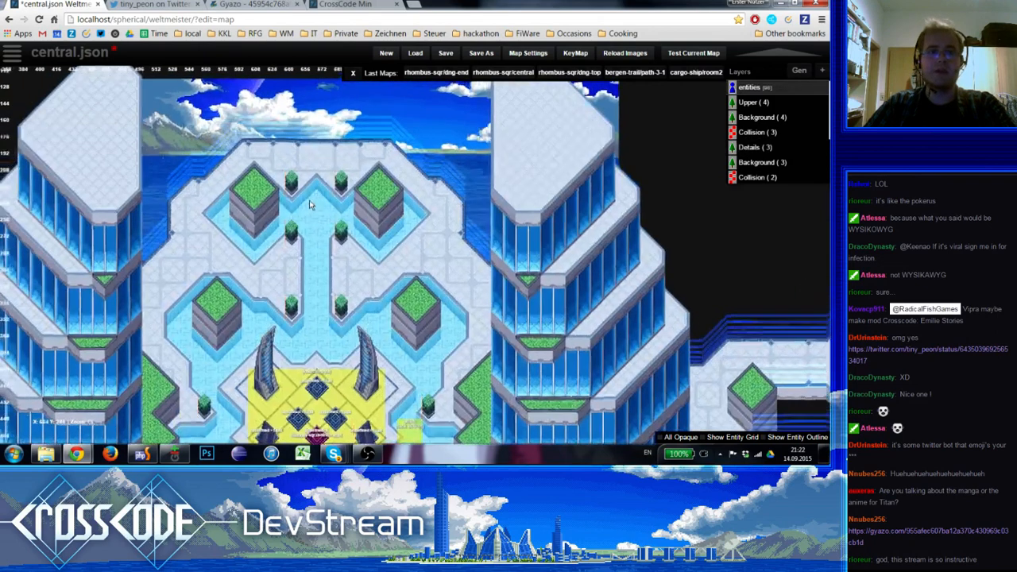
scroll(308, 199, up, 1)
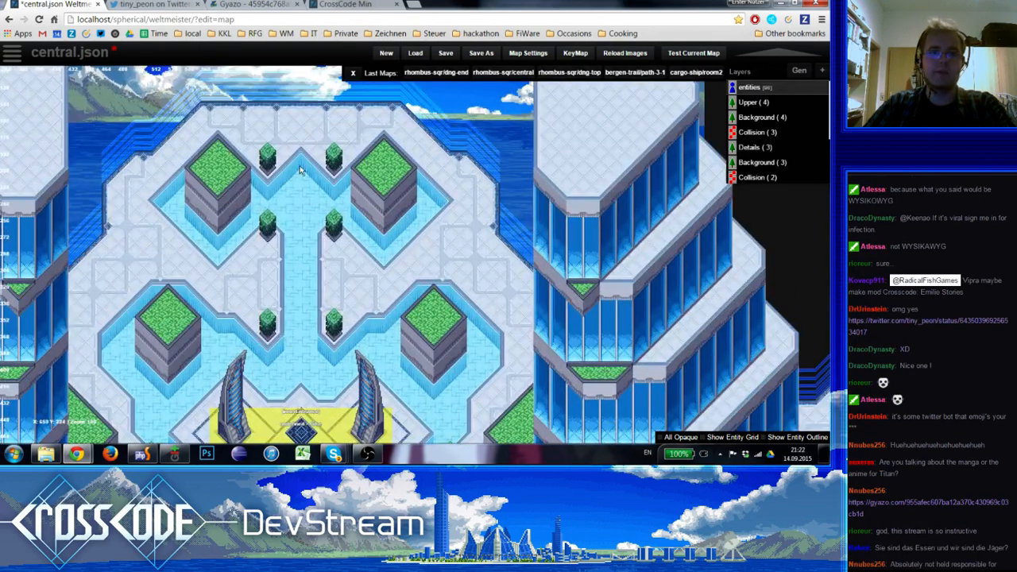
key(5)
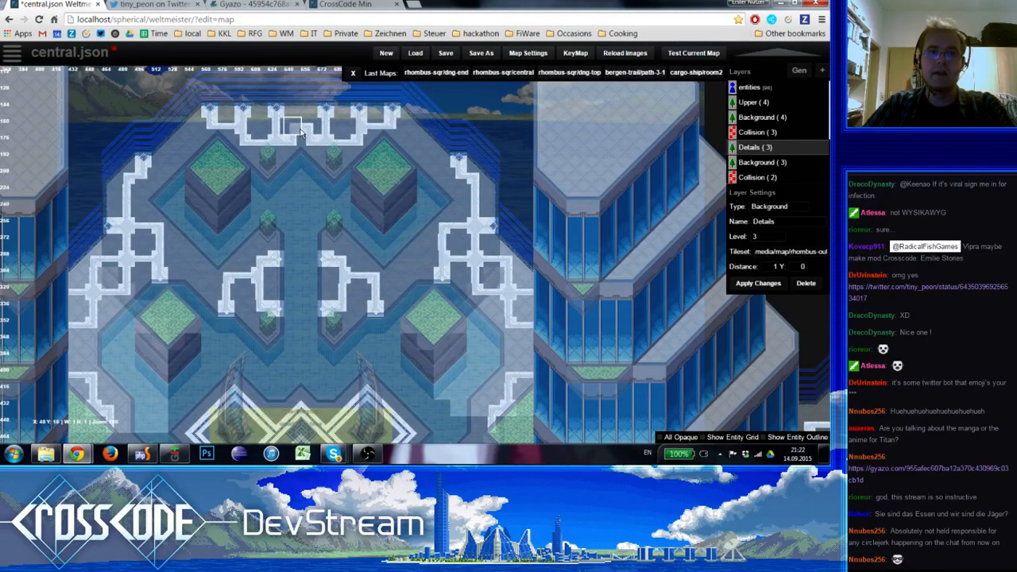
key(e)
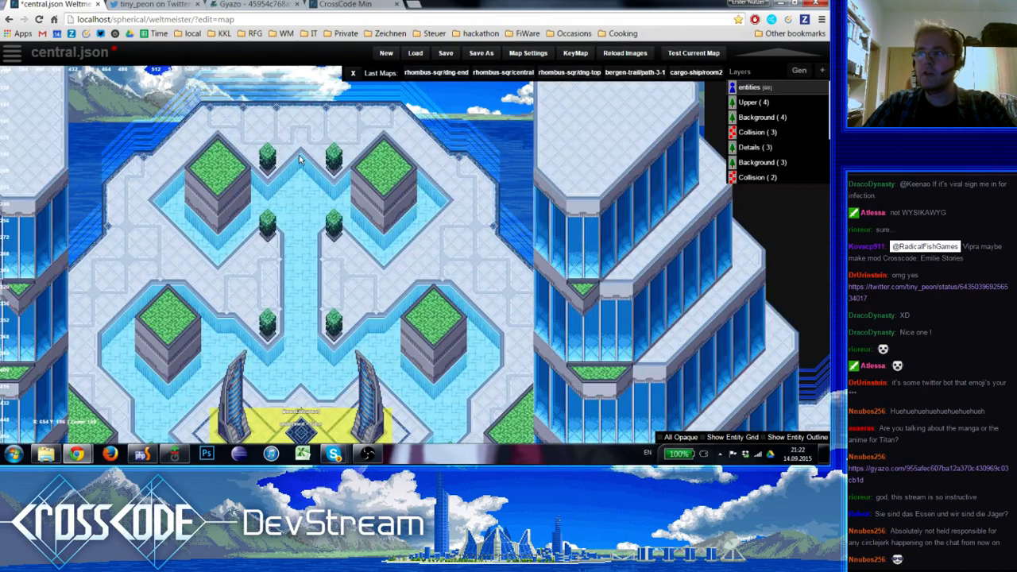
key(5)
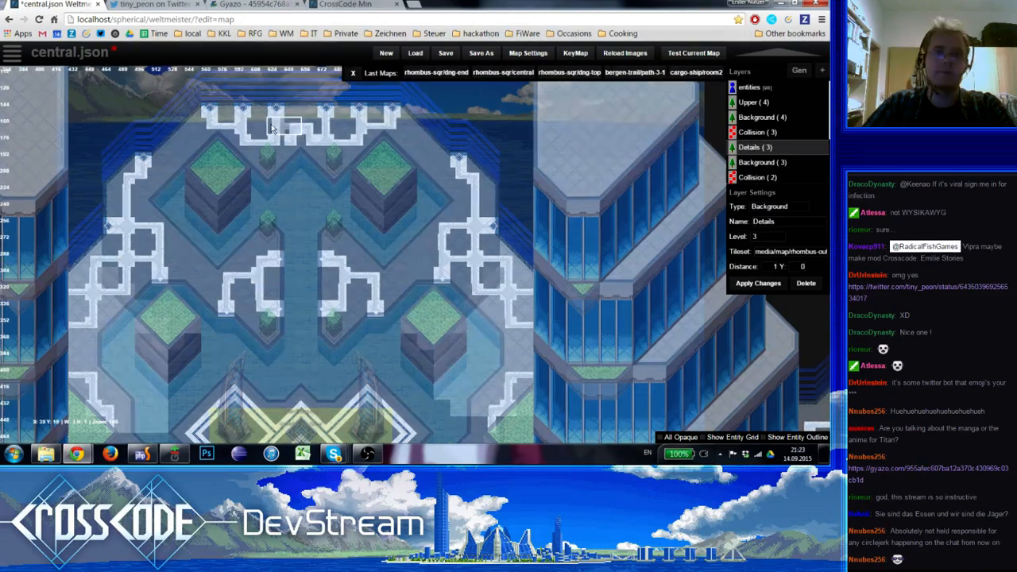
click(293, 145)
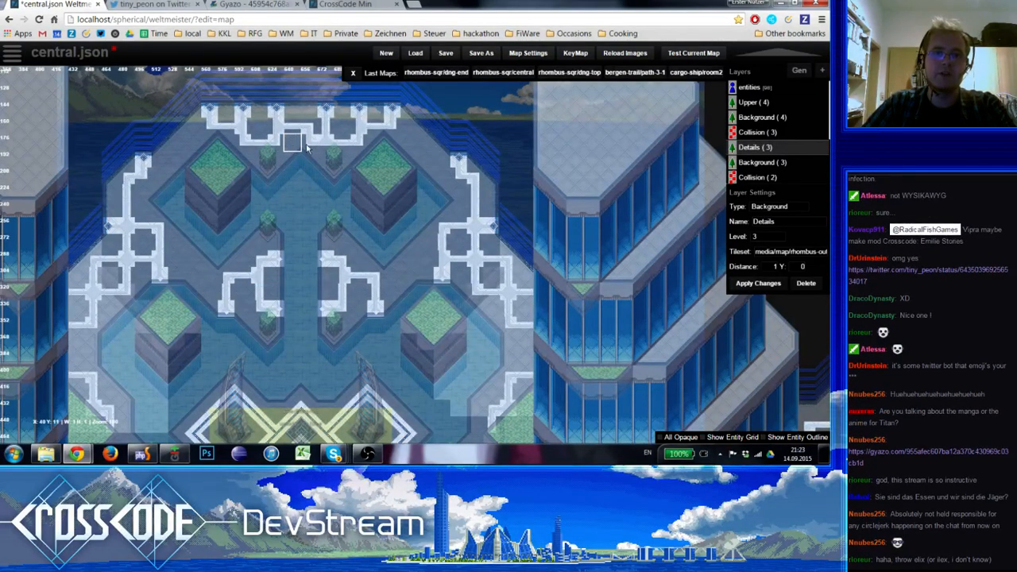
click(309, 144)
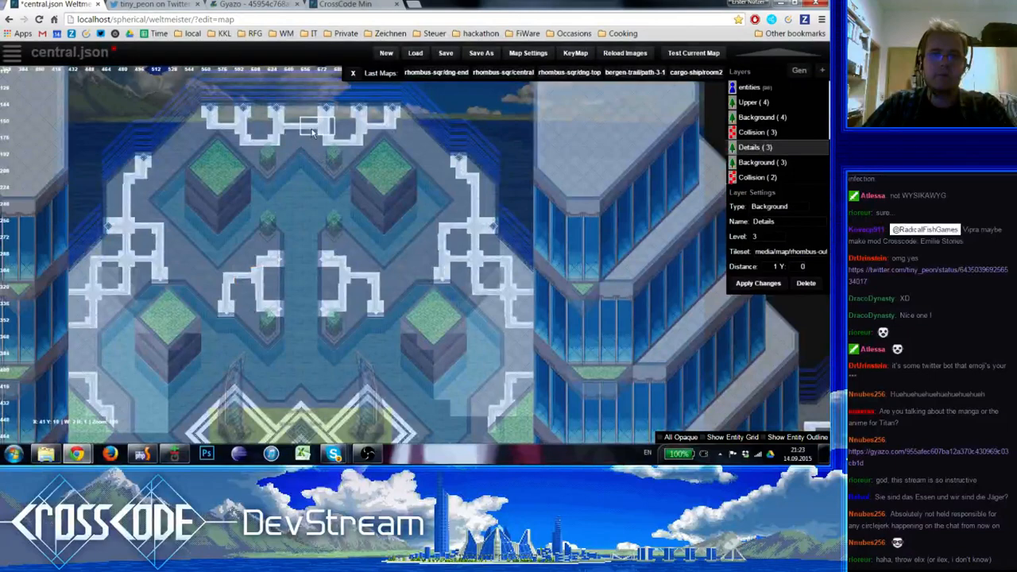
Examine the plaza and its eastern docks in the entities view, checking the docks' line ornaments on Details (3)
key(1)
scroll(318, 201, down, 1)
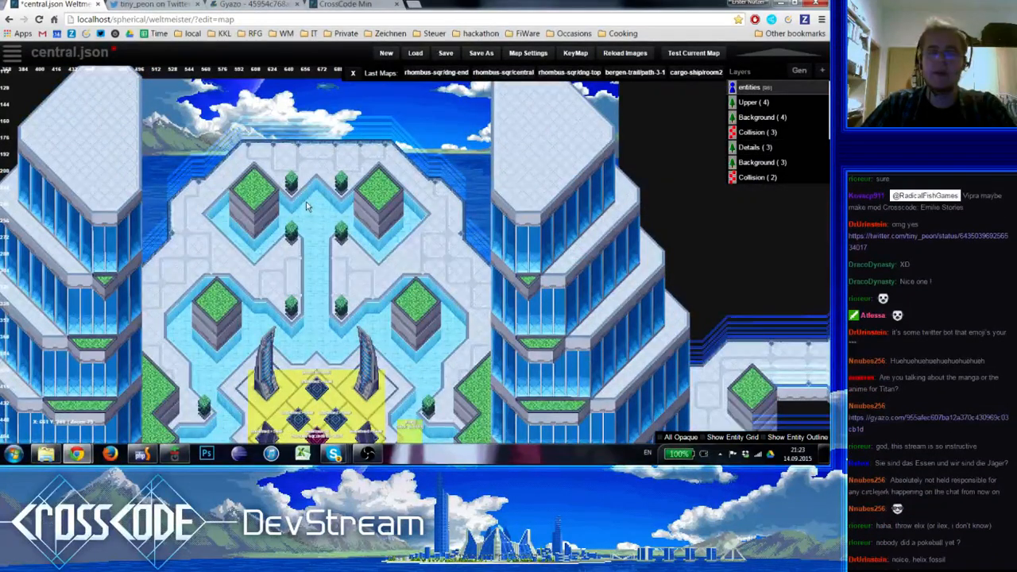
right_drag(316, 202, 363, 120)
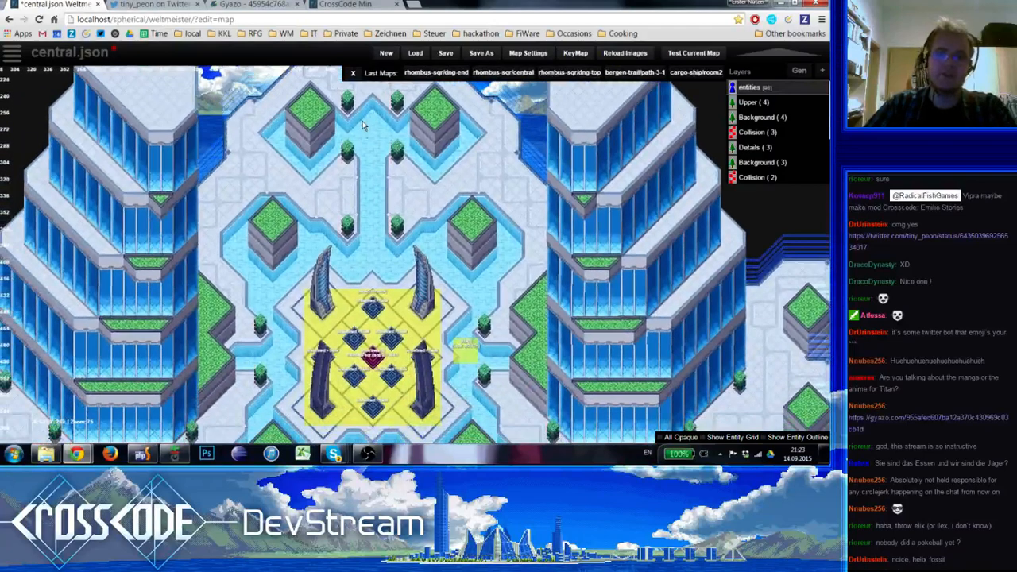
right_drag(391, 189, 513, 121)
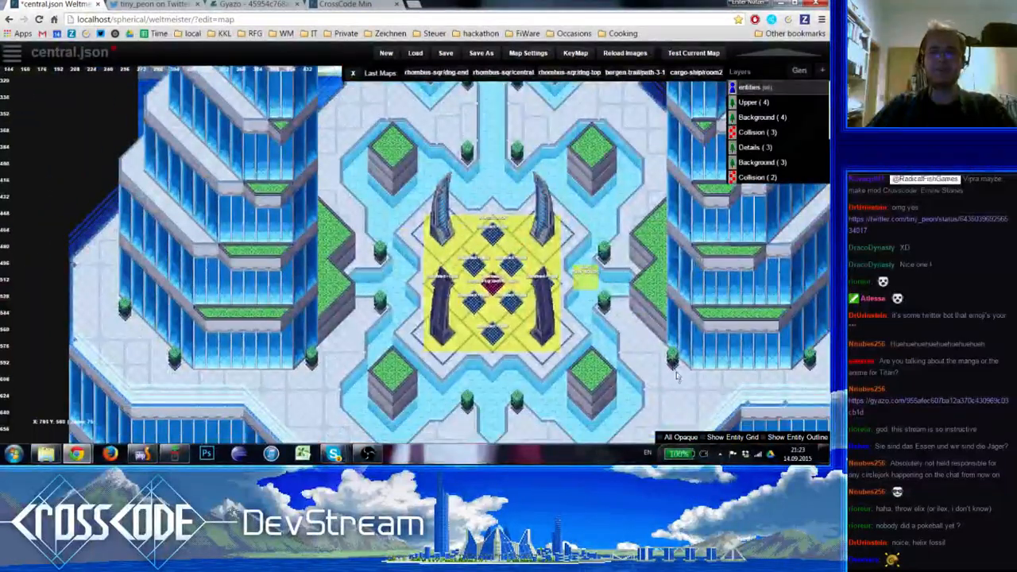
right_drag(676, 376, 334, 392)
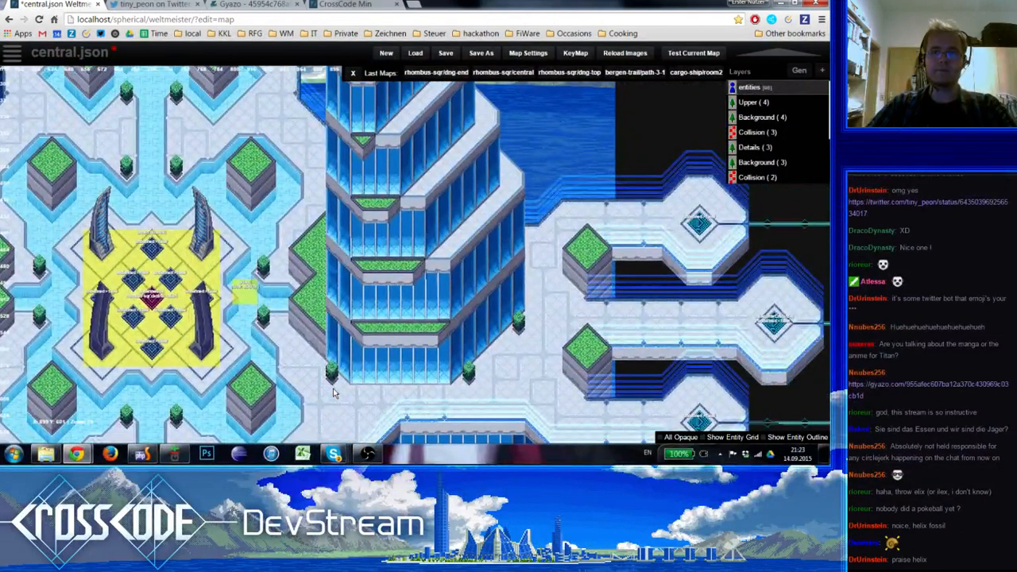
scroll(562, 230, up, 1)
right_drag(729, 317, 392, 264)
key(5)
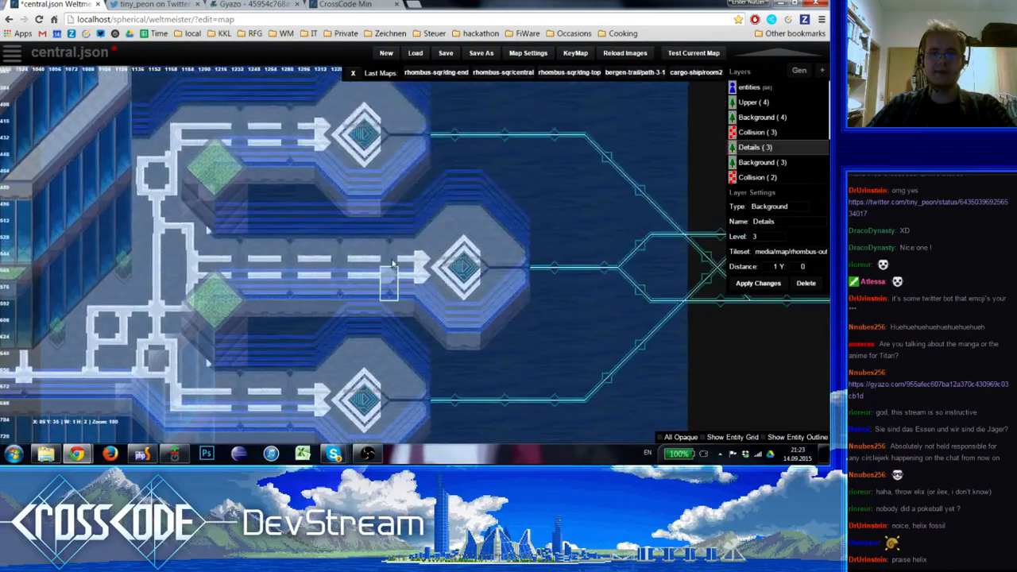
key(0)
right_drag(170, 335, 664, 366)
scroll(474, 361, down, 1)
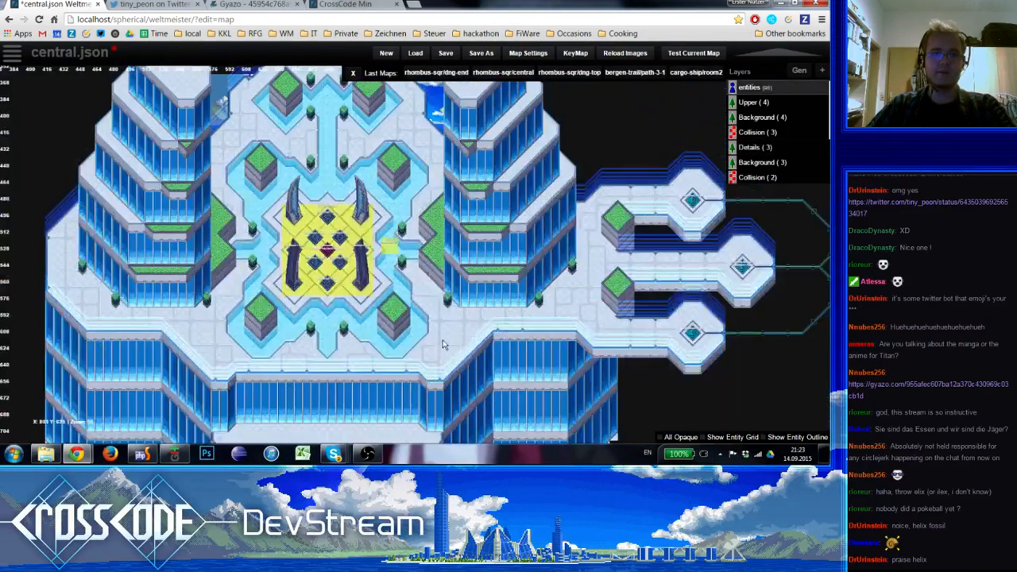
right_drag(443, 345, 522, 362)
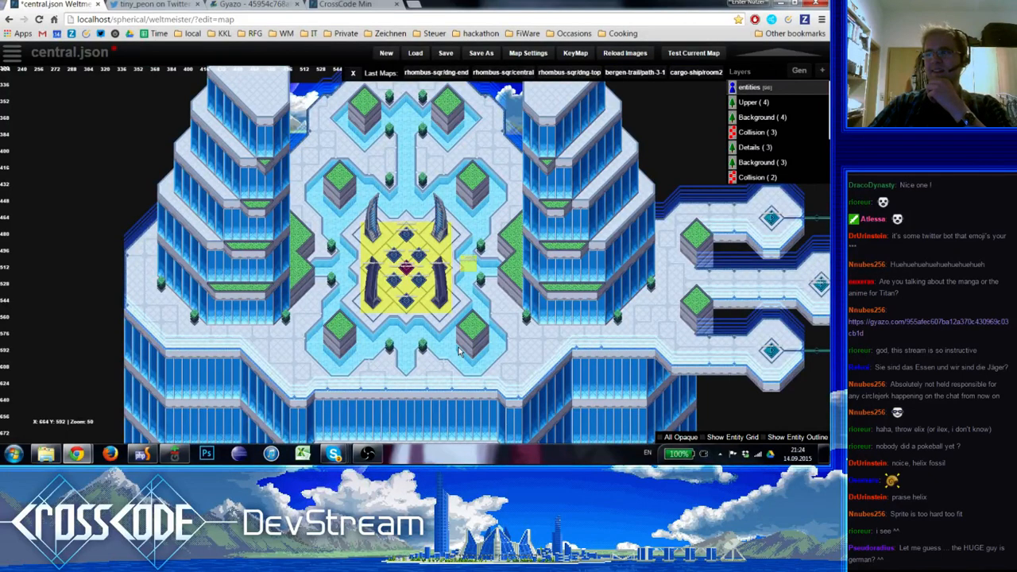
Inspect the central court and the terraces south of the plaza, then save the map
scroll(446, 358, up, 1)
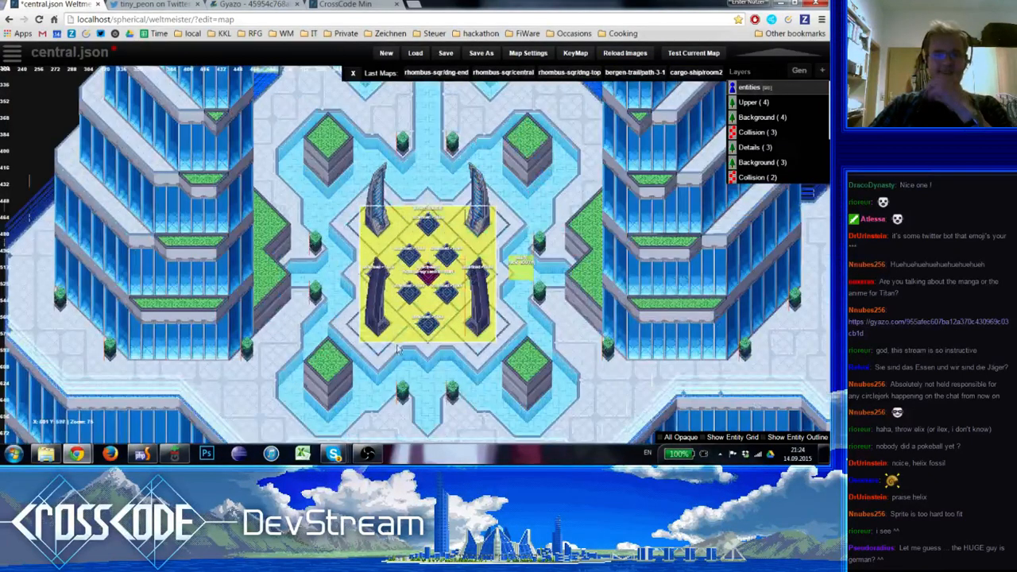
right_drag(419, 374, 399, 143)
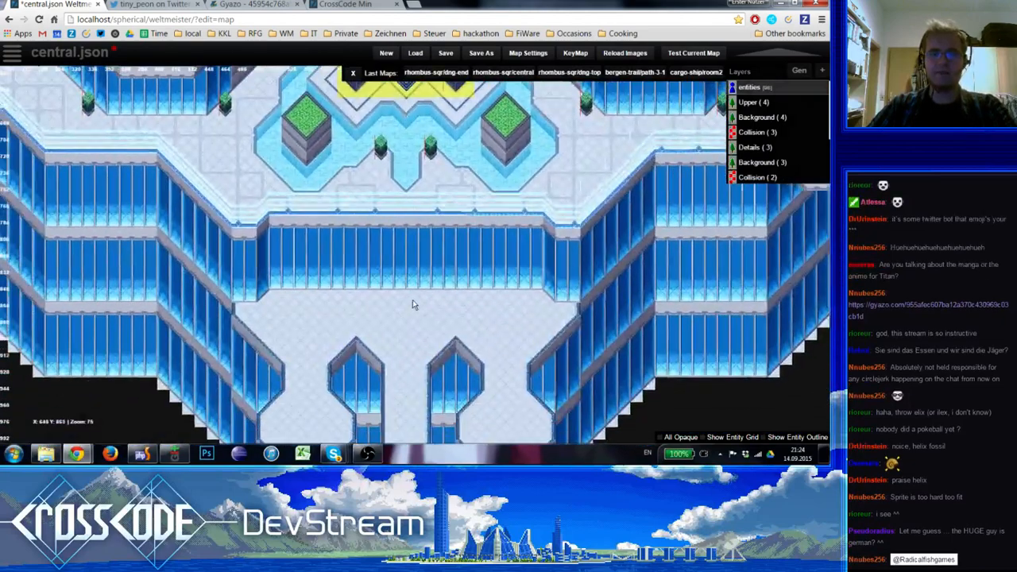
right_drag(414, 307, 377, 344)
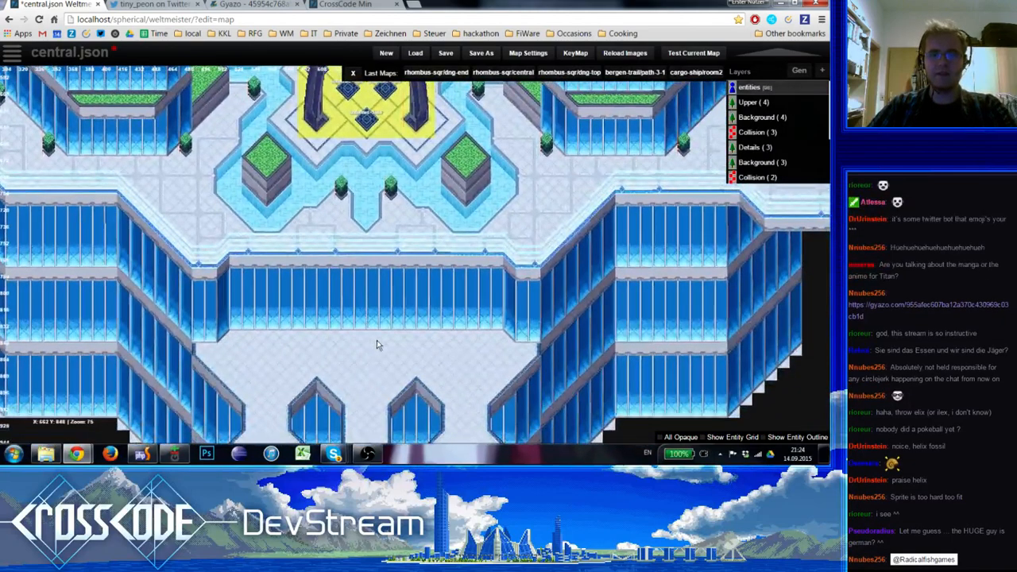
key(3)
scroll(450, 319, down, 1)
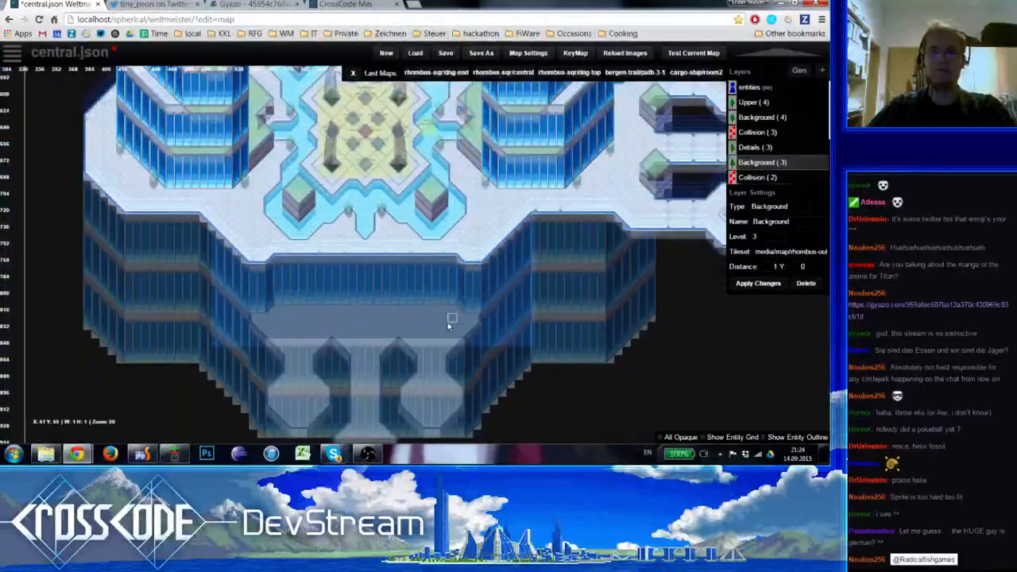
key(0)
right_drag(383, 242, 392, 353)
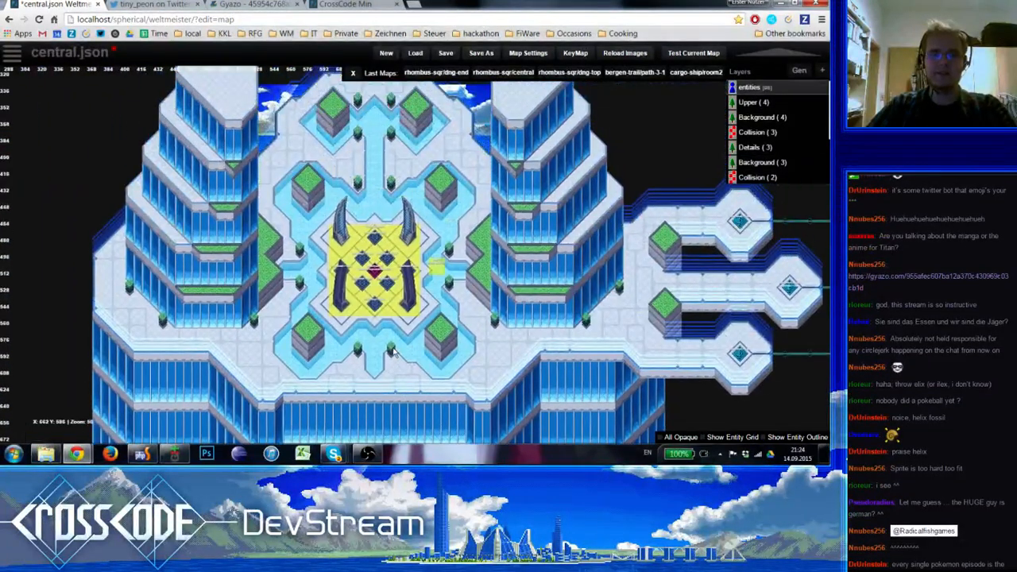
click(449, 52)
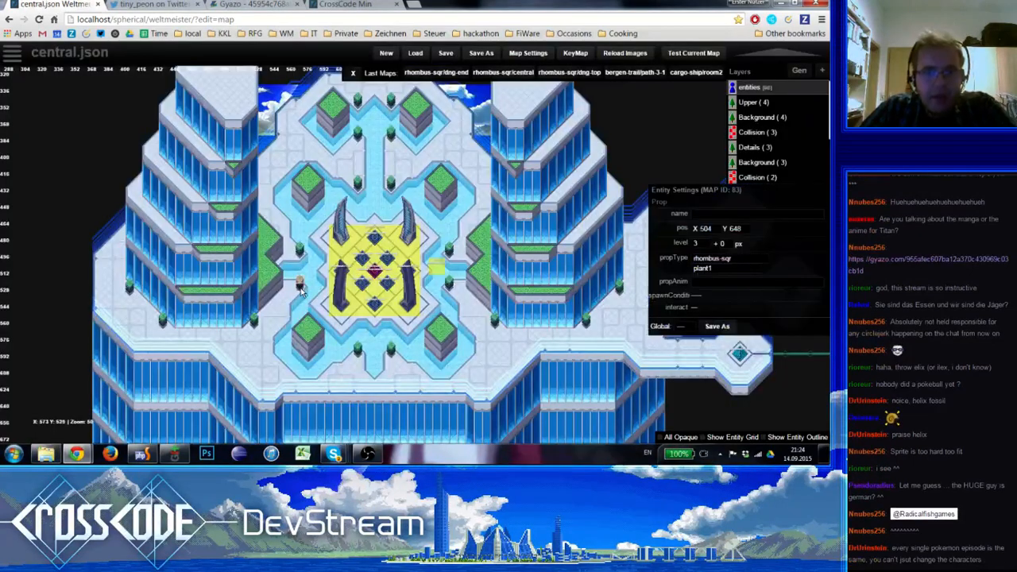
Set the newly placed plant prop to level 4 and rhombus-sqr type plant2, and move it onto the planter southwest of the central court
click(699, 243)
click(700, 287)
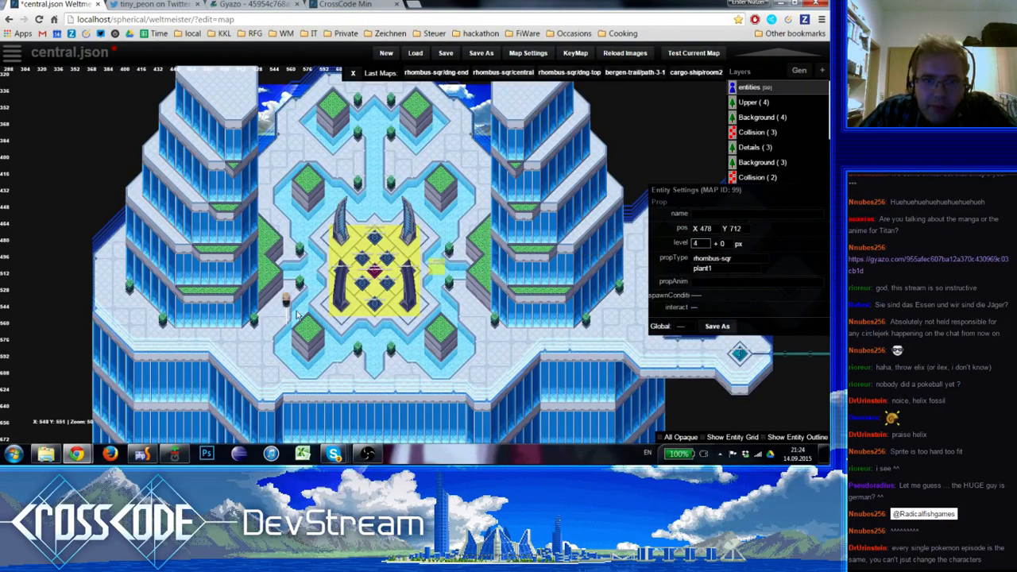
click(727, 258)
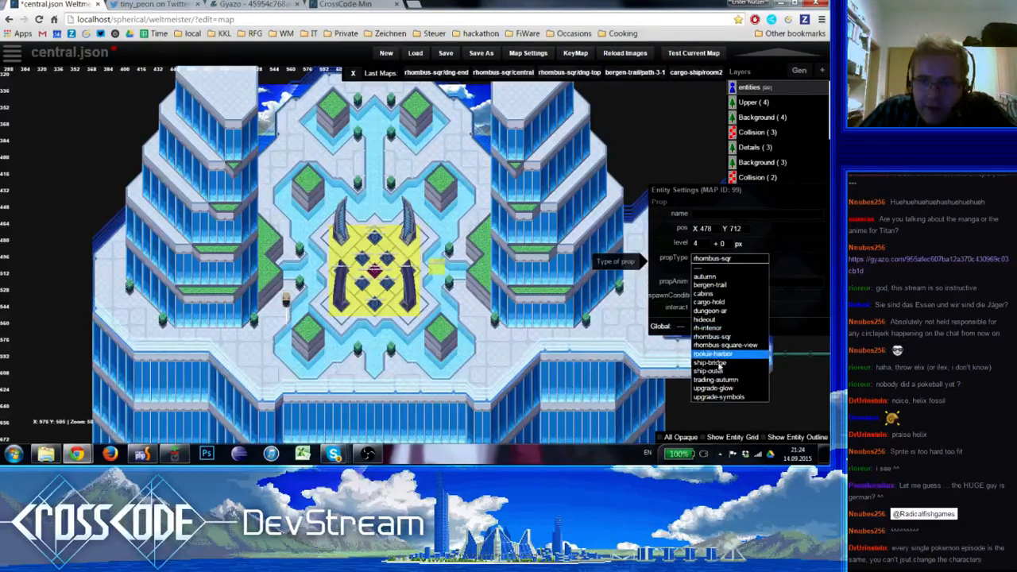
click(737, 259)
click(726, 271)
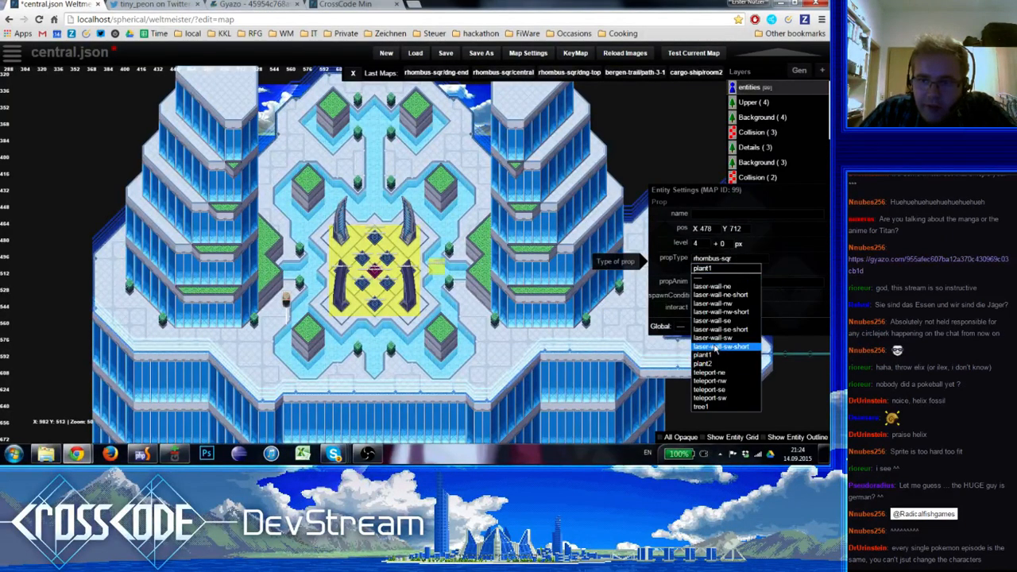
click(719, 370)
drag(300, 320, 311, 333)
click(314, 348)
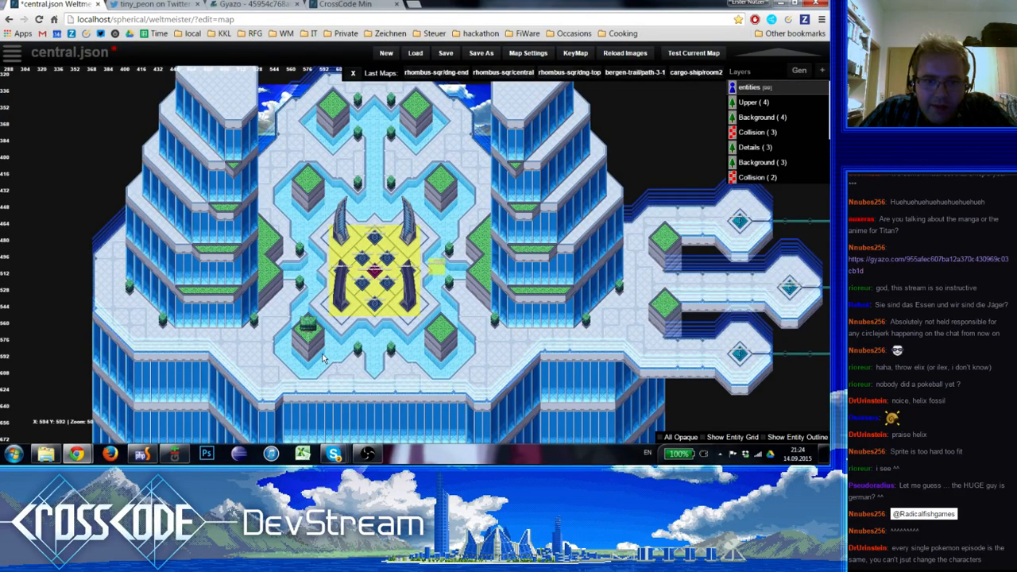
Copy the plant2 prop onto the other three planters around the central court, at X 768 Y 760, X 512 Y 472 and X 768 Y 472
click(310, 333)
key(ctrl+c)
key(ctrl+v)
mouse_move(448, 340)
mouse_down()
mouse_move(439, 332)
mouse_move(446, 355)
mouse_up()
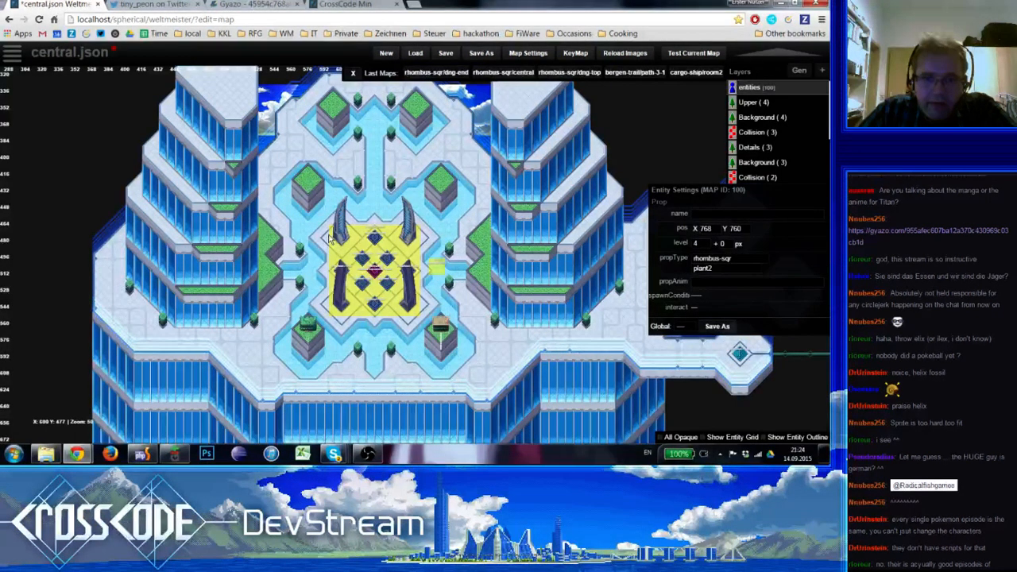
key(ctrl+v)
drag(309, 185, 309, 182)
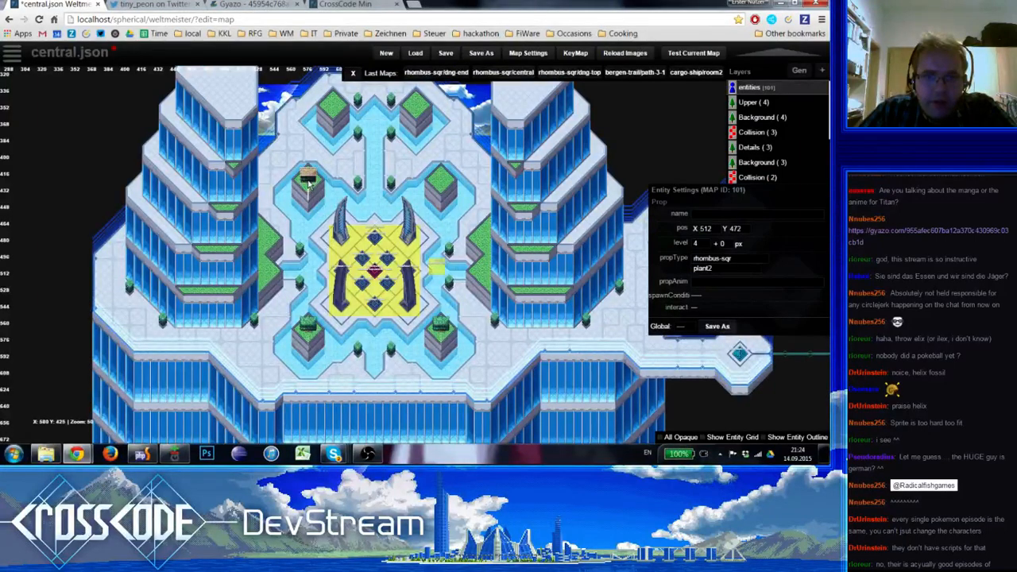
key(ctrl+v)
drag(470, 183, 441, 180)
click(452, 206)
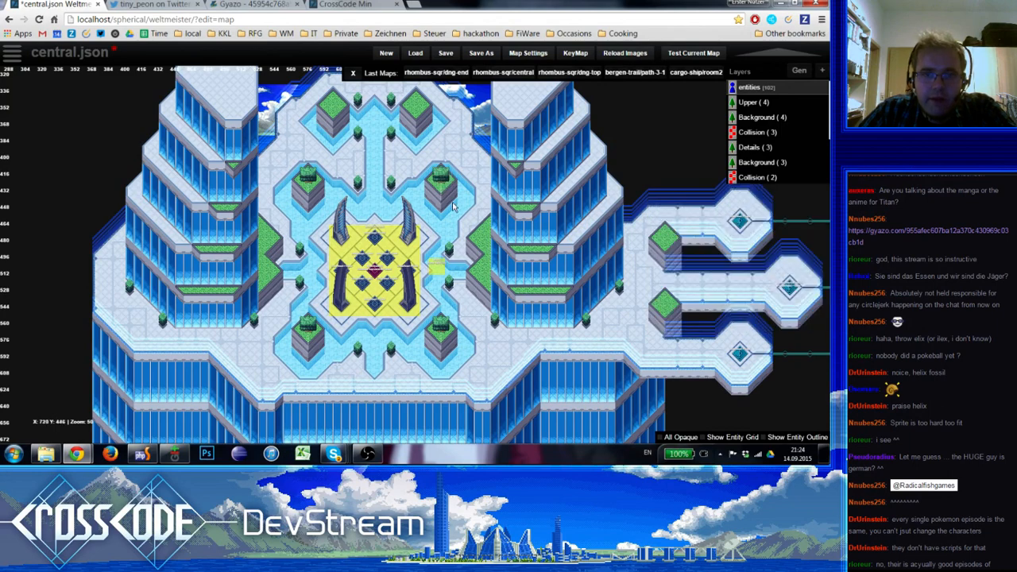
Paste plant2 props onto the two northernmost planters, at X 560 Y 328 and X 720 Y 324
click(443, 182)
right_drag(337, 139, 364, 193)
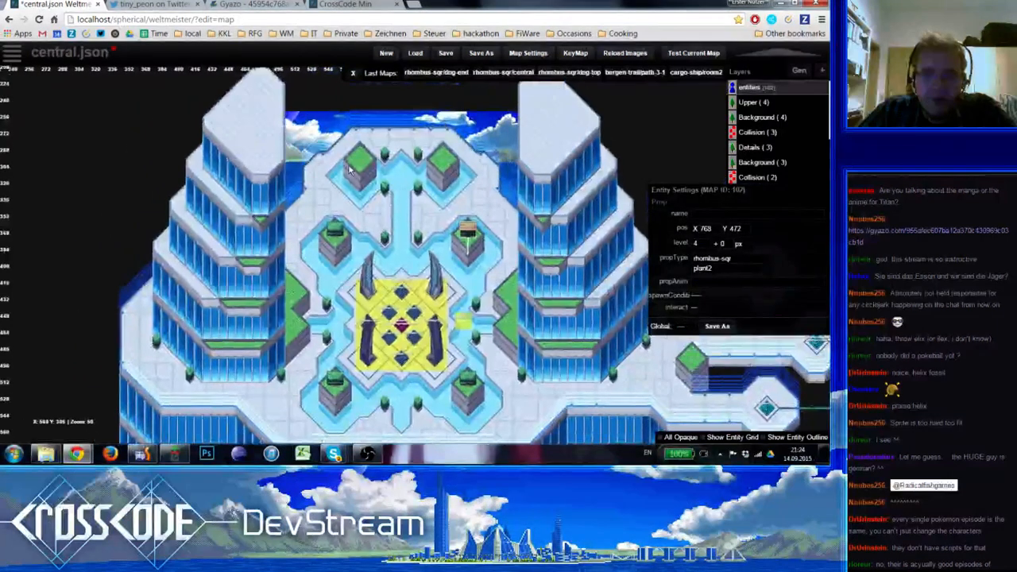
key(ctrl+v)
drag(349, 167, 364, 164)
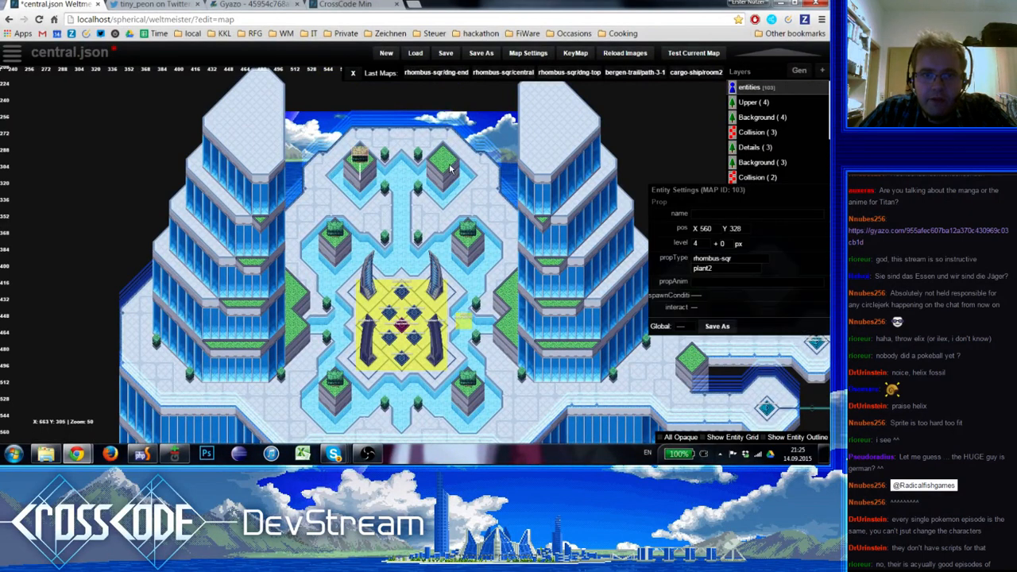
key(ctrl+v)
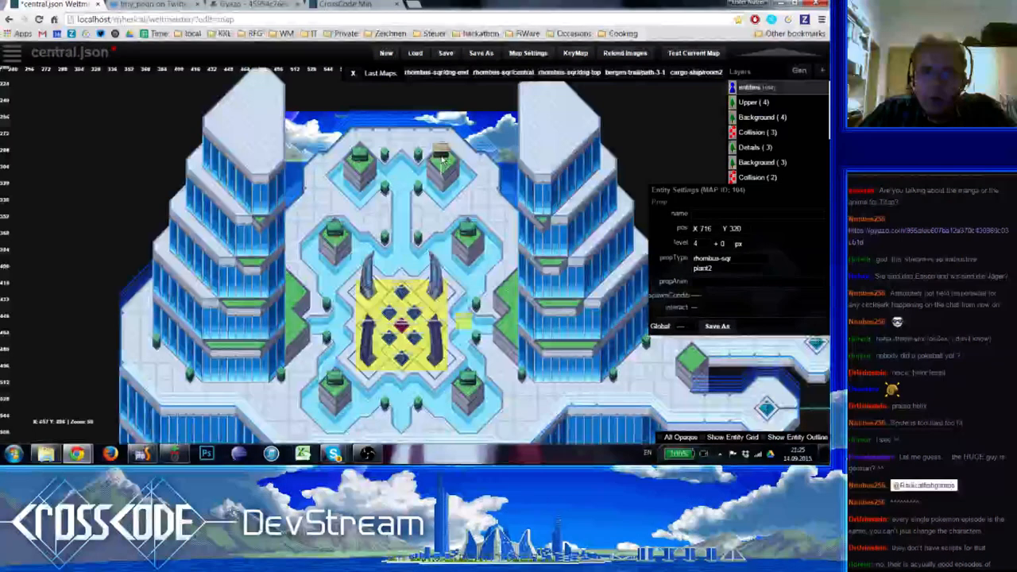
drag(444, 164, 444, 161)
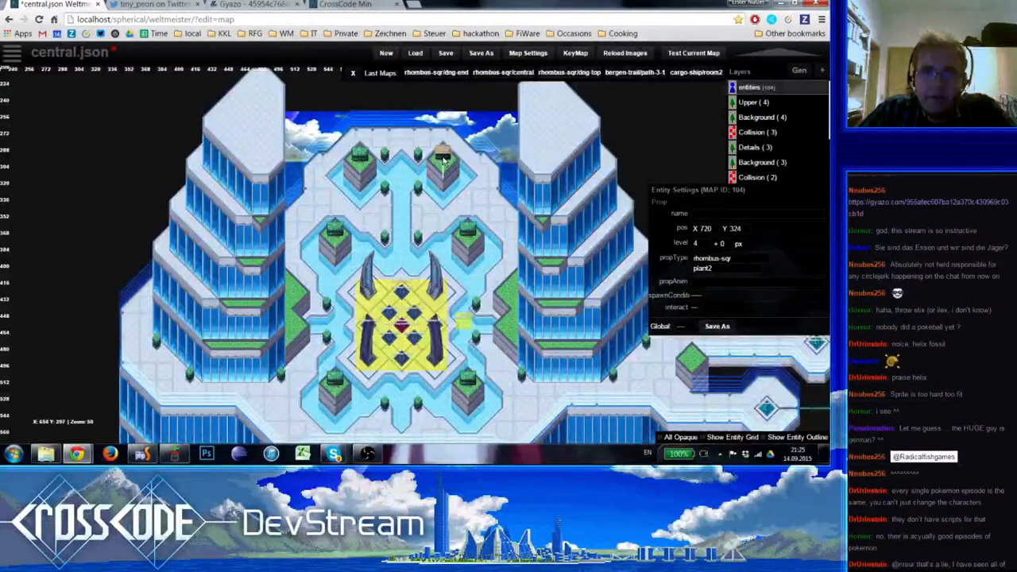
Shift the plant2 prop on the northernmost eastern planter down to line up with its mirrored counterpart
click(362, 161)
click(380, 143)
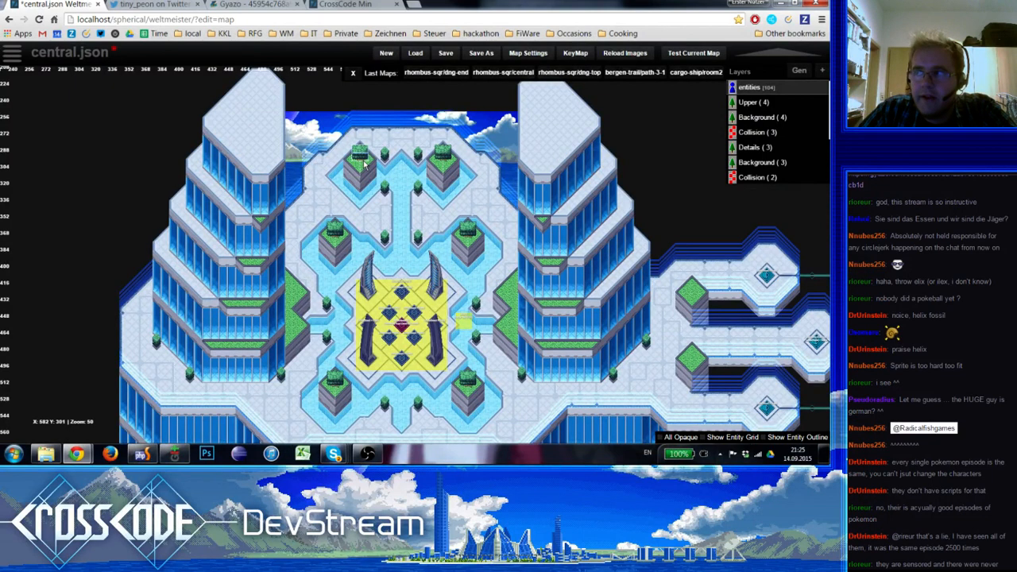
scroll(364, 164, up, 1)
click(361, 119)
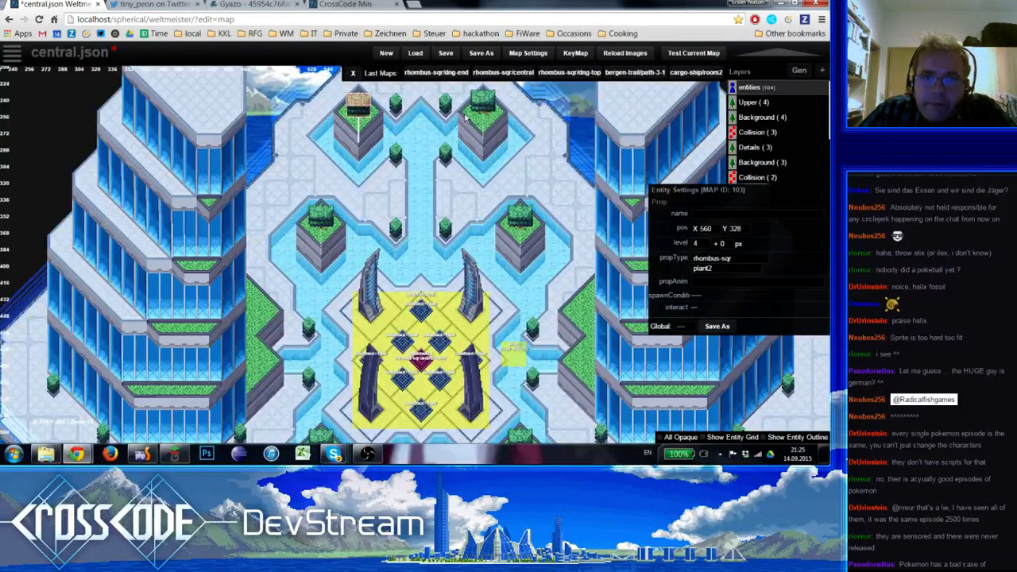
drag(466, 117, 482, 118)
click(478, 267)
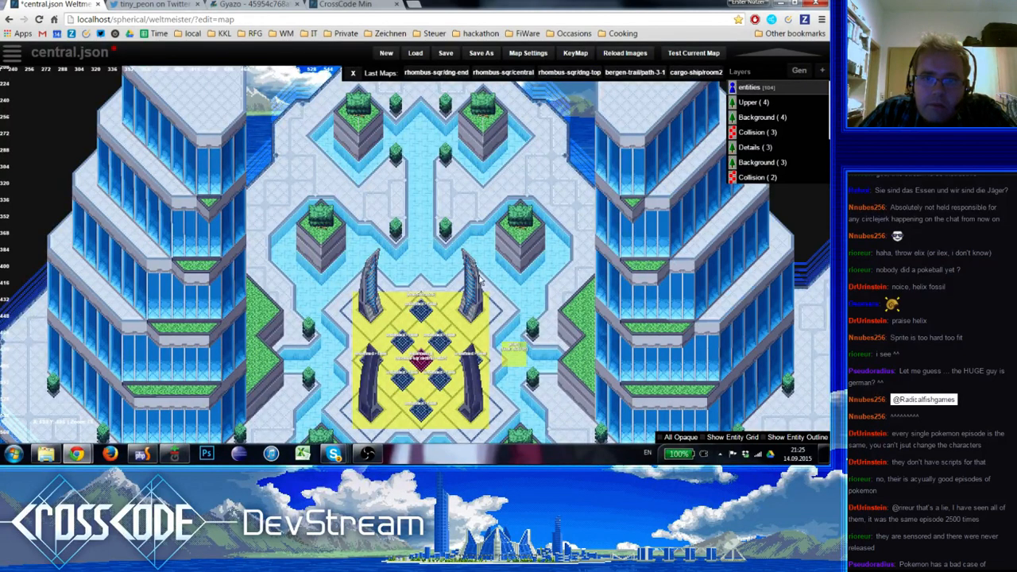
Copy a plant2 prop onto the eastern tower's green bed, just south of the eastern water channel
right_drag(501, 336, 488, 199)
click(509, 92)
key(ctrl+c)
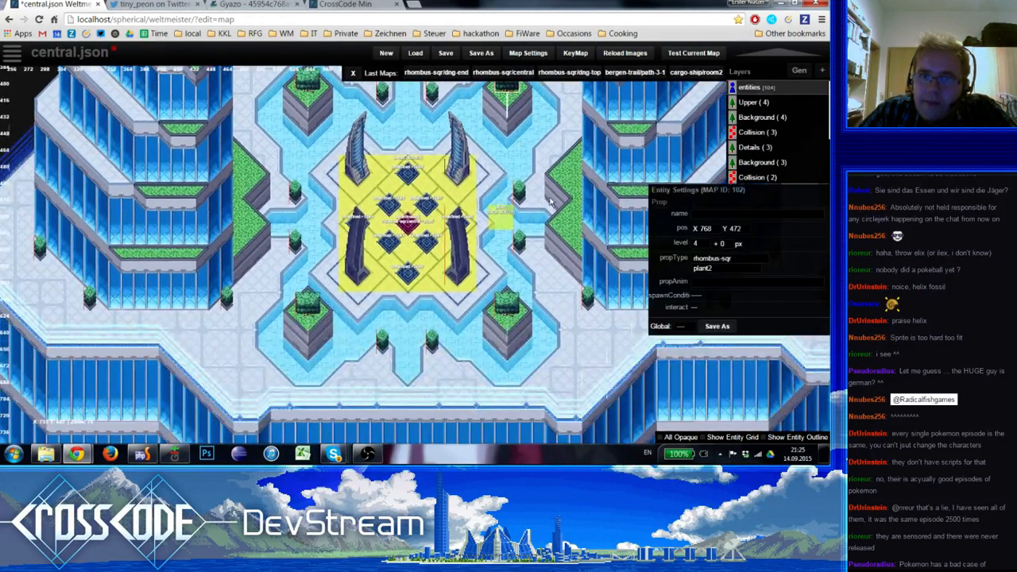
key(ctrl+v)
drag(553, 207, 567, 229)
click(556, 258)
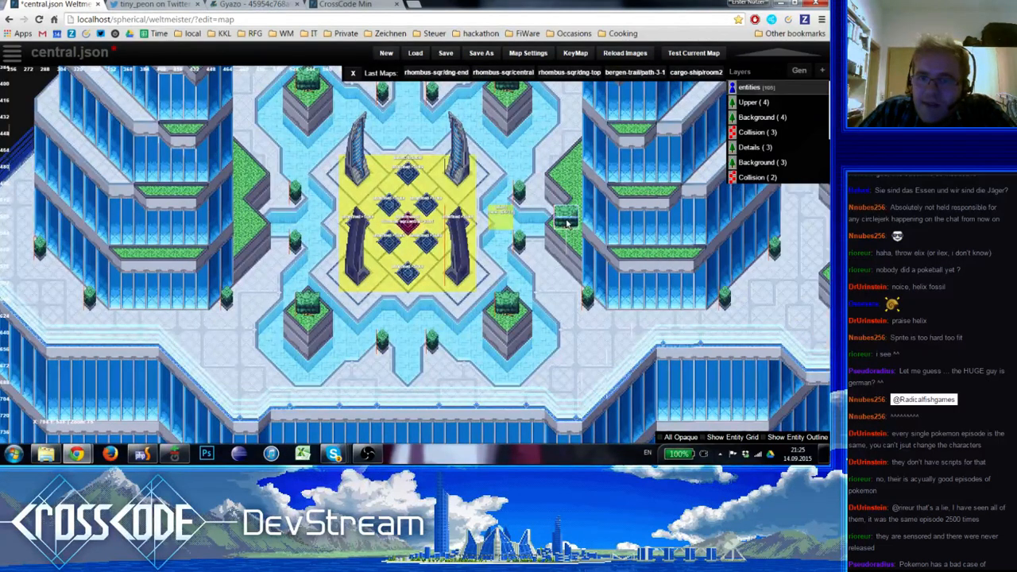
Duplicate that plant2 prop onto the green bed north of the eastern water channel, at X 844 Y 584
click(567, 221)
key(ctrl+c)
key(ctrl+v)
drag(560, 169, 567, 178)
click(531, 215)
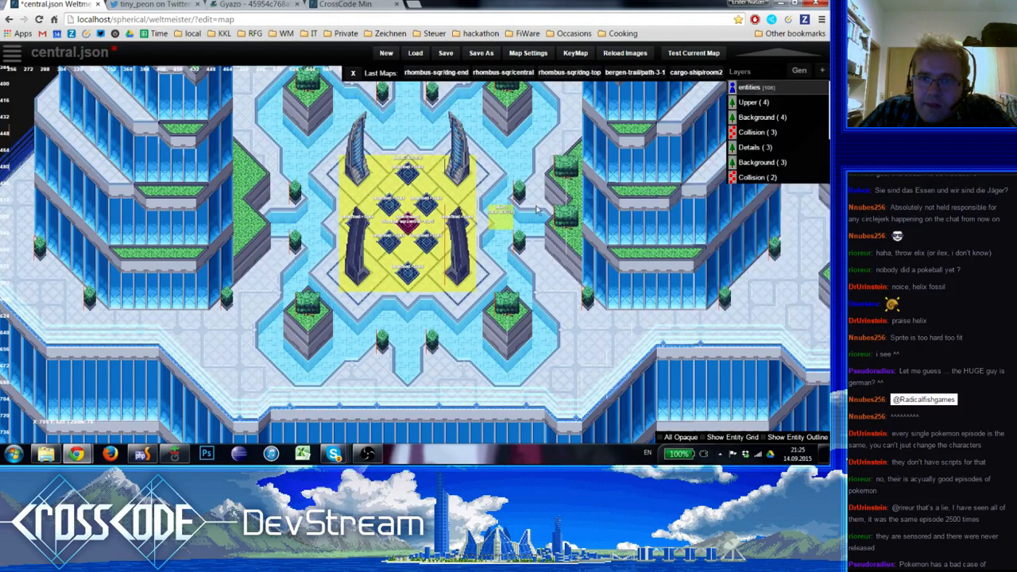
click(538, 209)
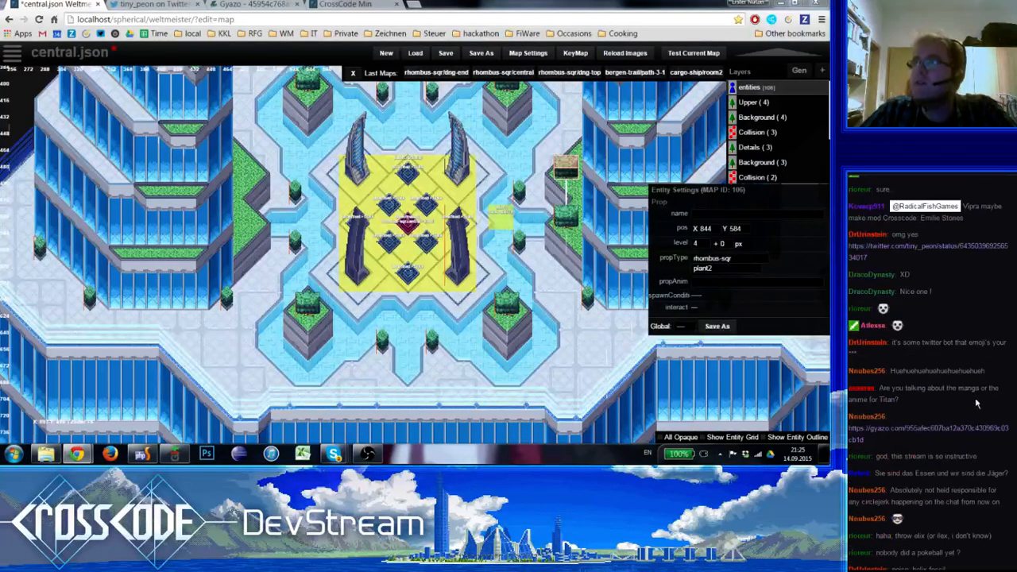
Open the Gyazo link posted in the stream chat
click(977, 422)
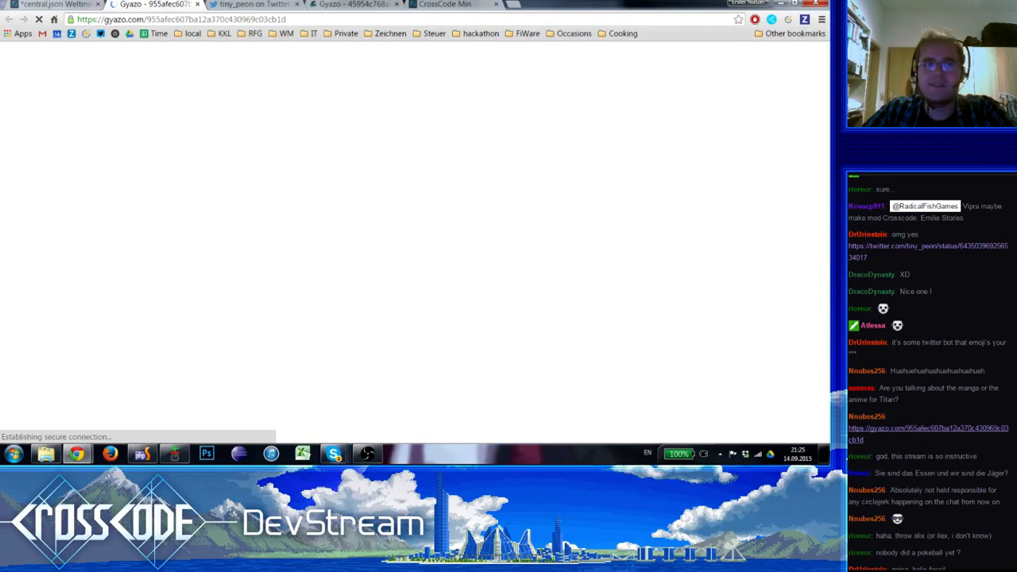
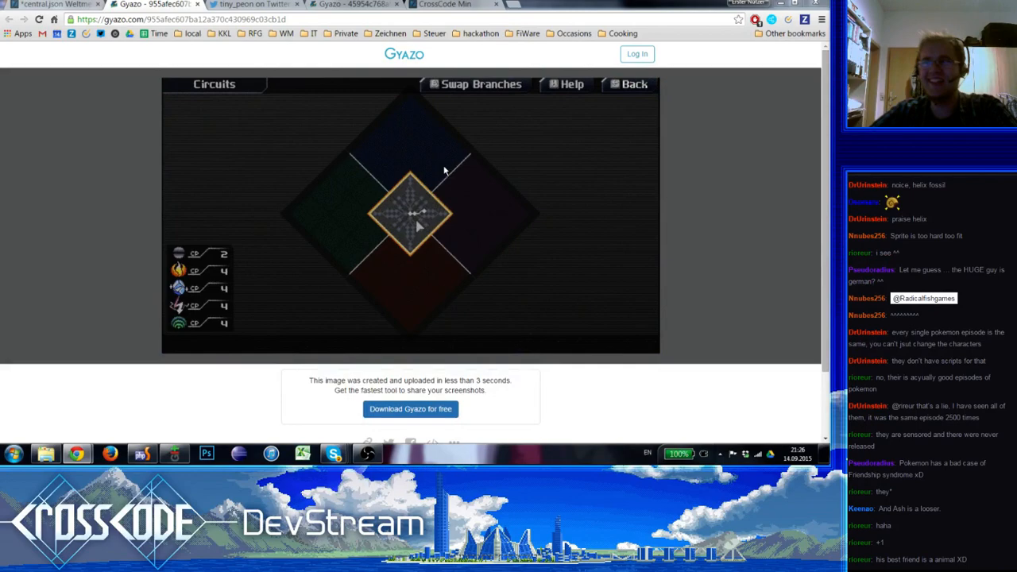
Return to the central.json map and shift both plant2 props on the eastern tower's green bed slightly down, the northern one to Y 588
key(ctrl+shift+Tab)
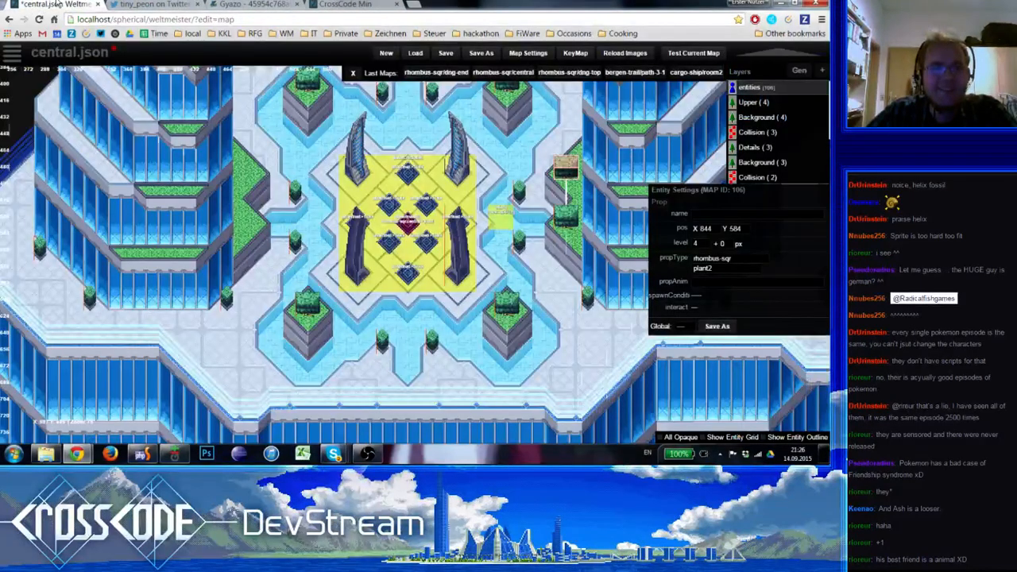
click(297, 397)
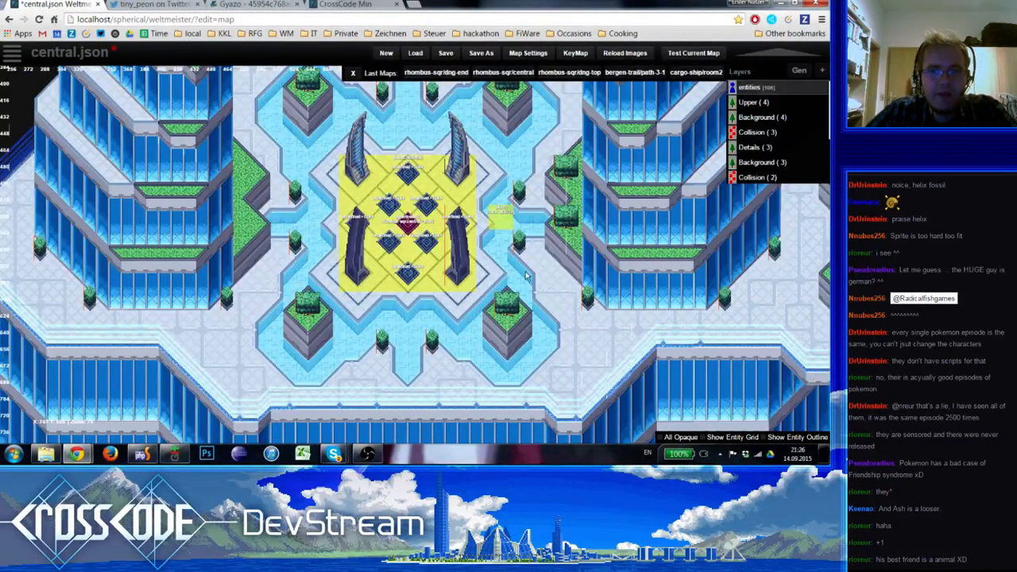
click(566, 227)
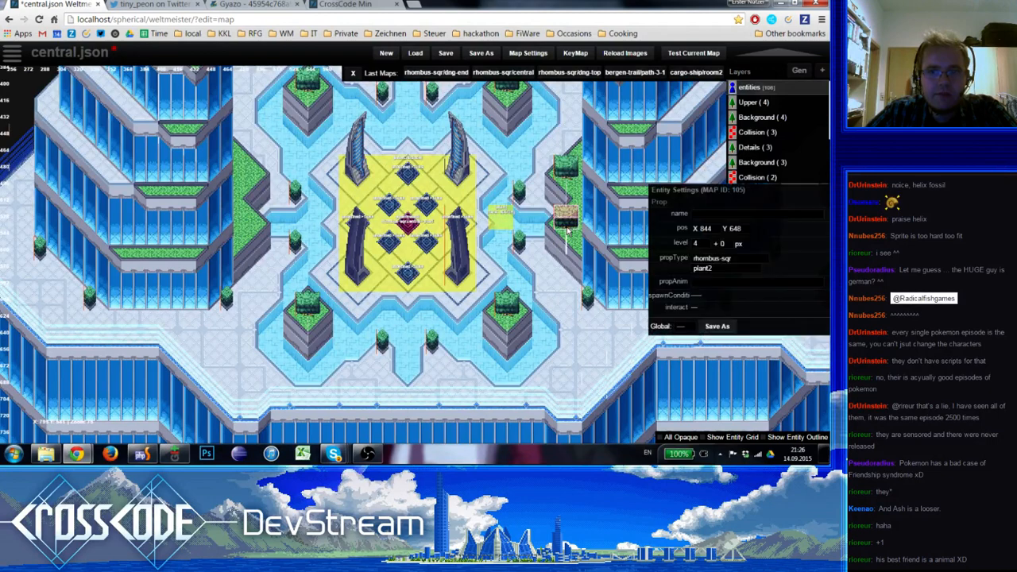
drag(566, 228, 566, 181)
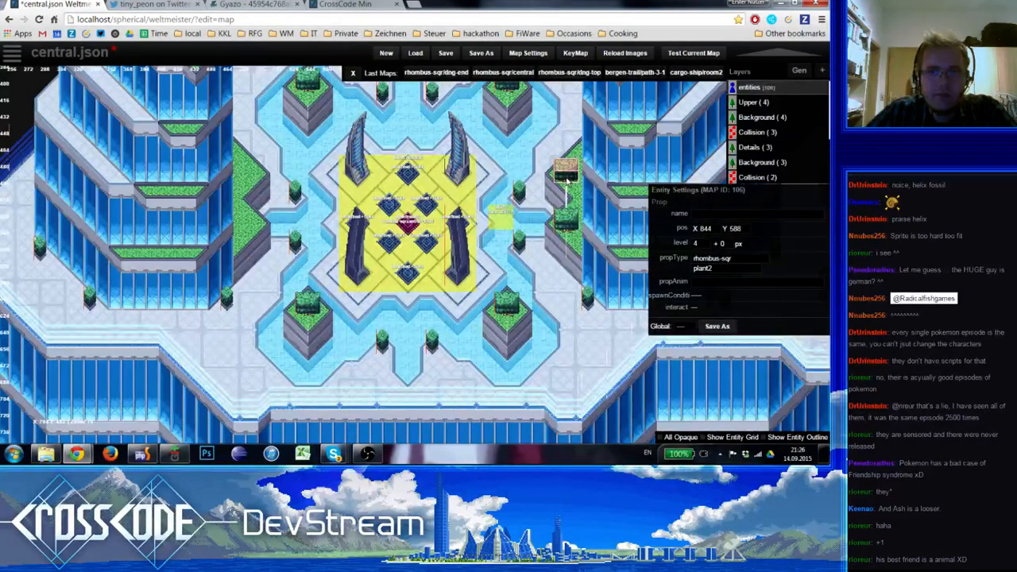
click(254, 296)
Copy the northern plant2 prop onto the western tower's green bed, north of the water channel, at X 436 Y 588
right_drag(563, 191, 569, 272)
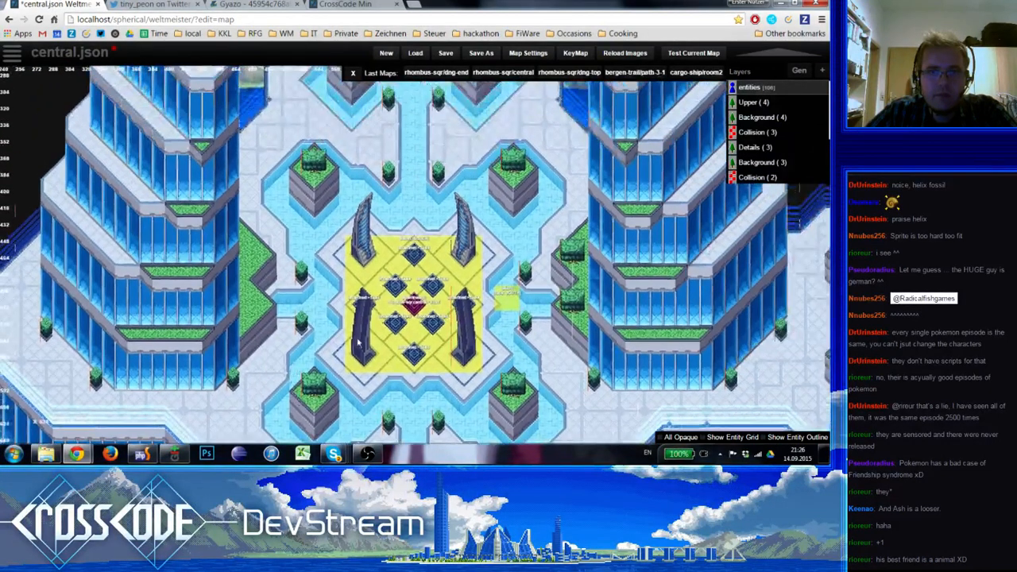
click(580, 263)
key(ctrl+c)
key(ctrl+v)
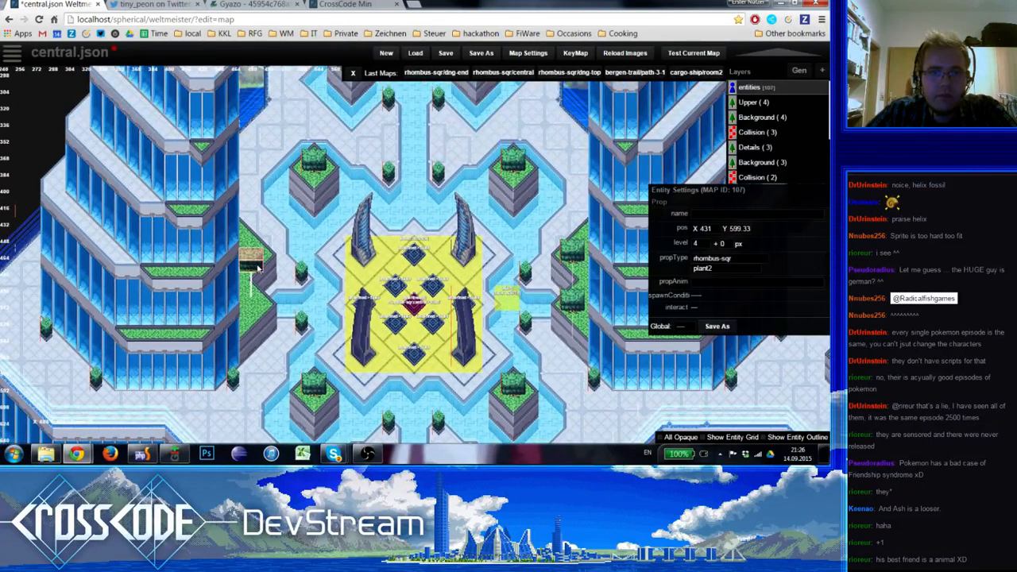
drag(256, 269, 260, 260)
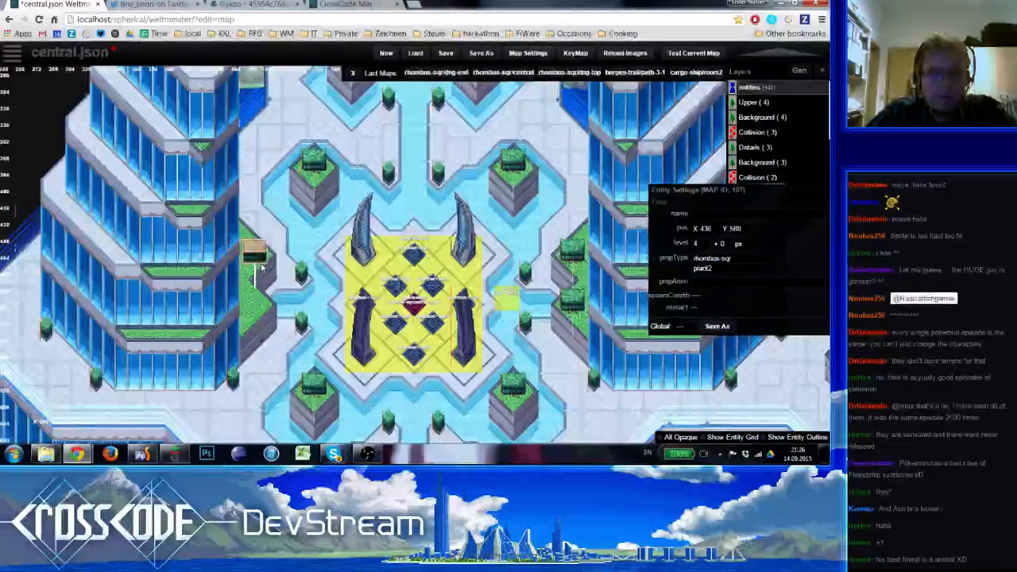
click(271, 283)
Duplicate that plant2 prop just south of the western water channel at X 436, level with its eastern counterpart
click(256, 261)
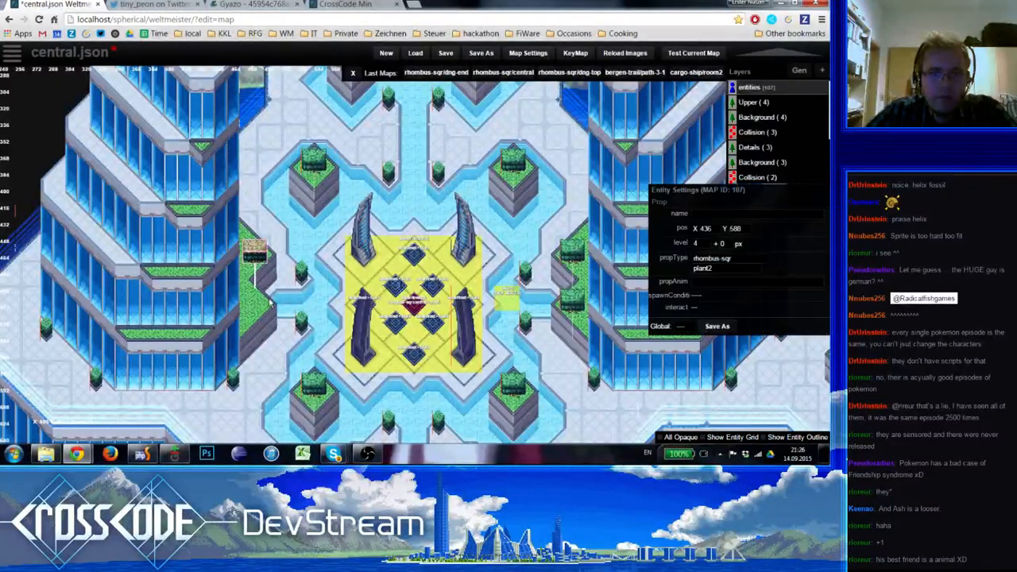
key(ctrl+v)
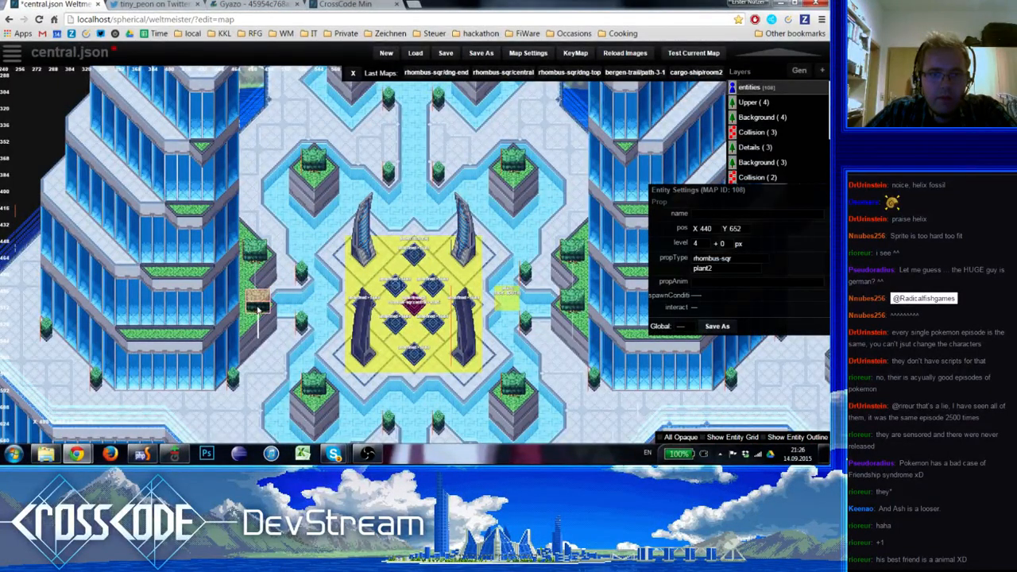
drag(259, 309, 256, 308)
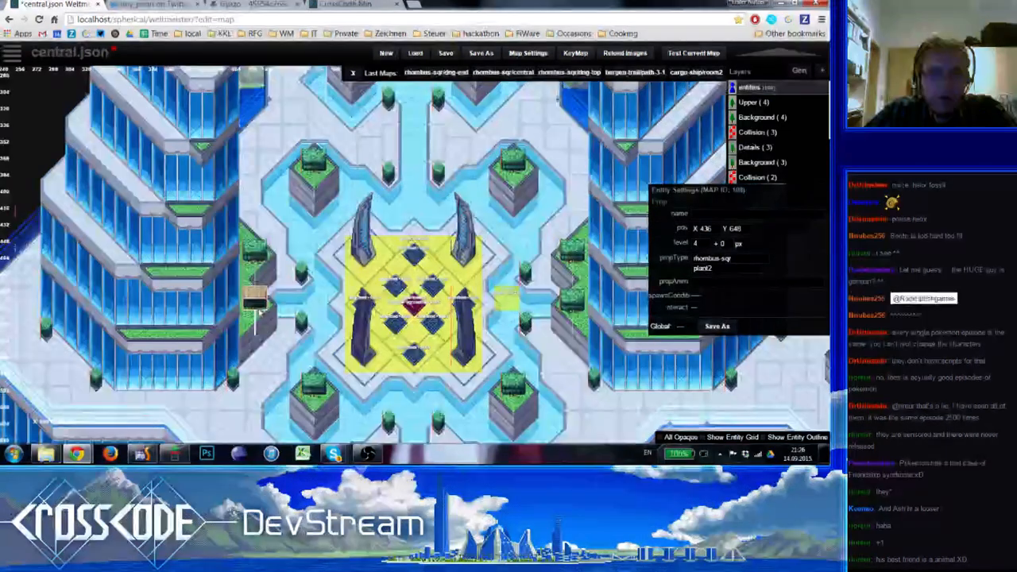
drag(259, 309, 258, 312)
click(282, 325)
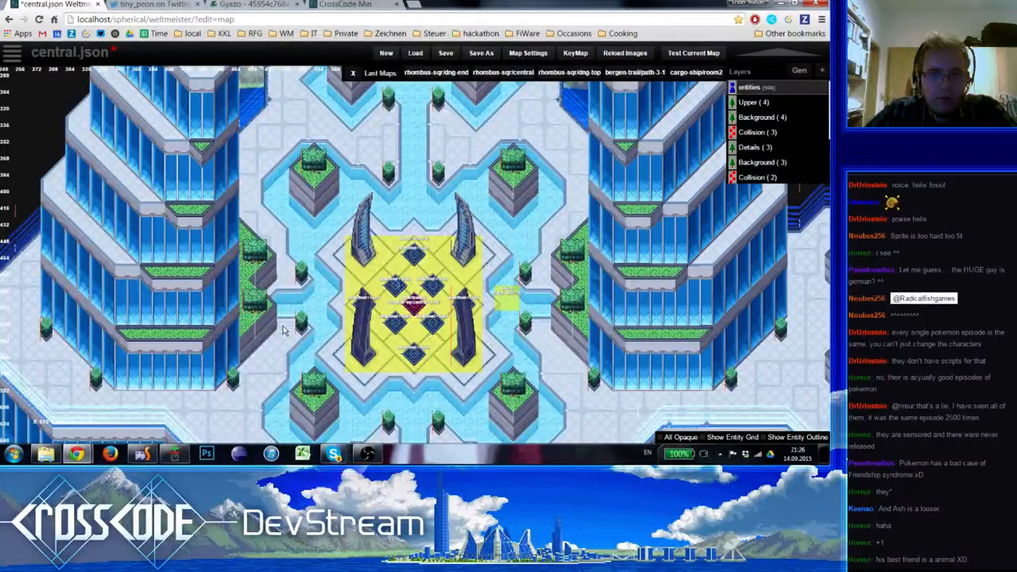
Copy the plant2 prop from the plaza's southeastern planter onto the southern planter by the eastern walkways, at X 1200 Y 712
right_drag(299, 324, 278, 140)
right_drag(535, 221, 316, 318)
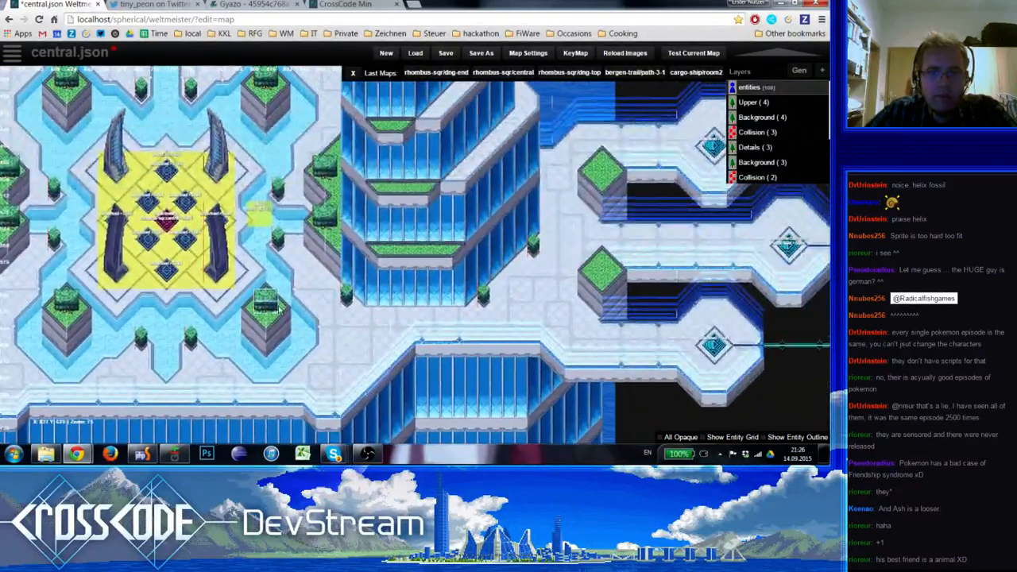
click(267, 310)
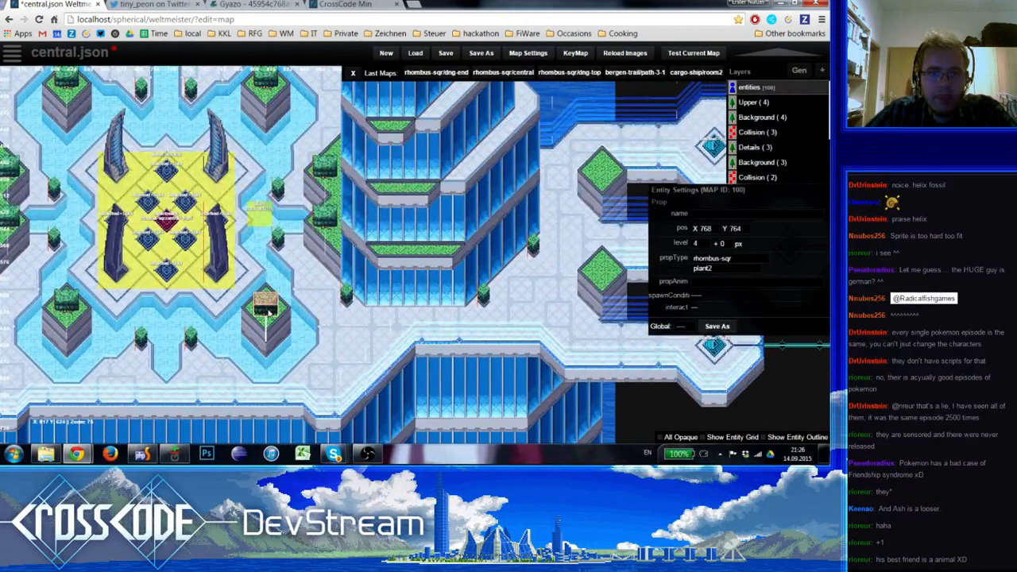
click(268, 312)
click(269, 308)
key(ctrl+v)
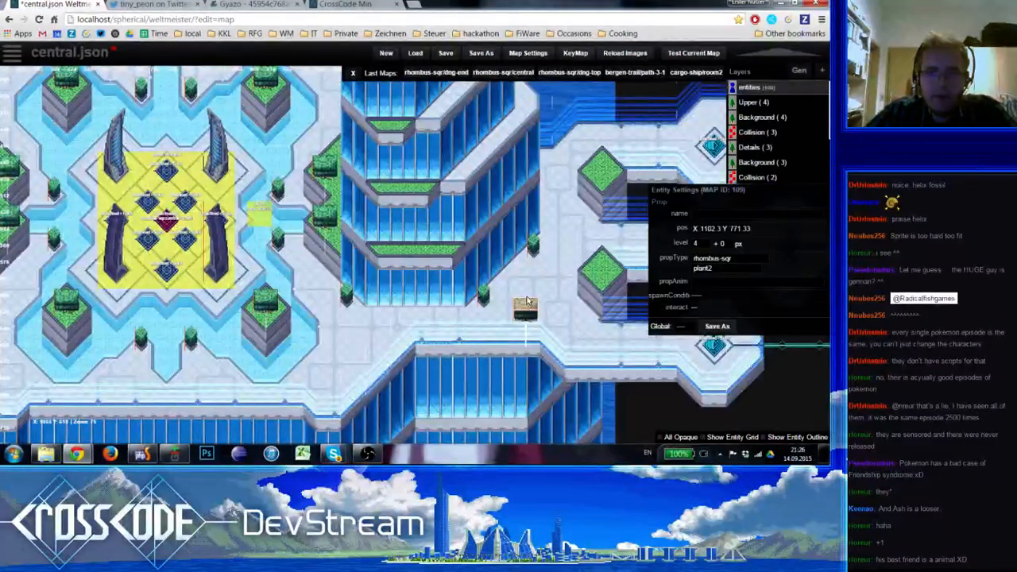
drag(526, 302, 602, 271)
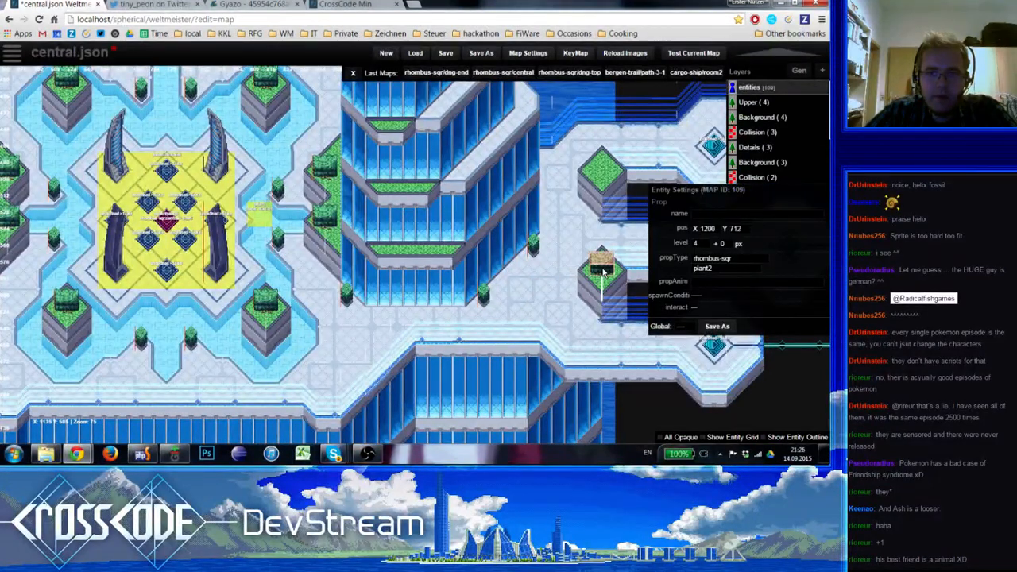
click(546, 332)
Duplicate that plant2 prop onto the northern planter by the eastern walkways, centred on its green bed
right_drag(543, 324, 481, 343)
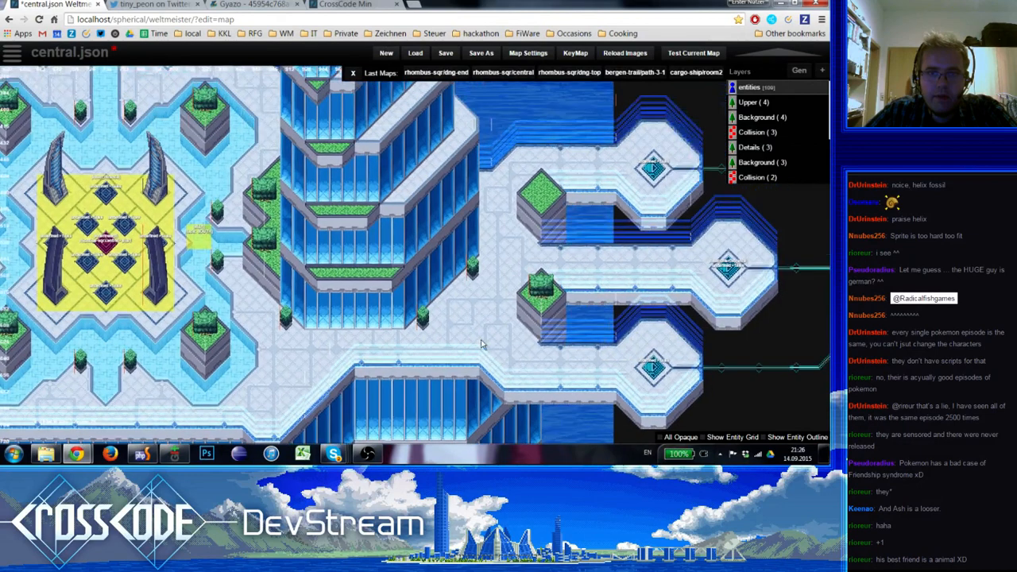
click(538, 304)
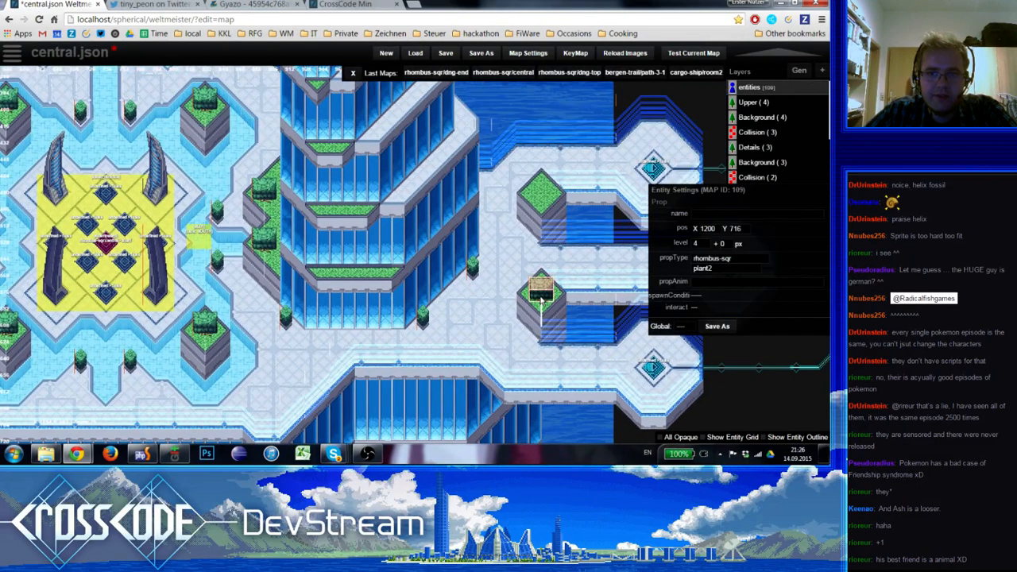
drag(542, 299, 541, 296)
key(c)
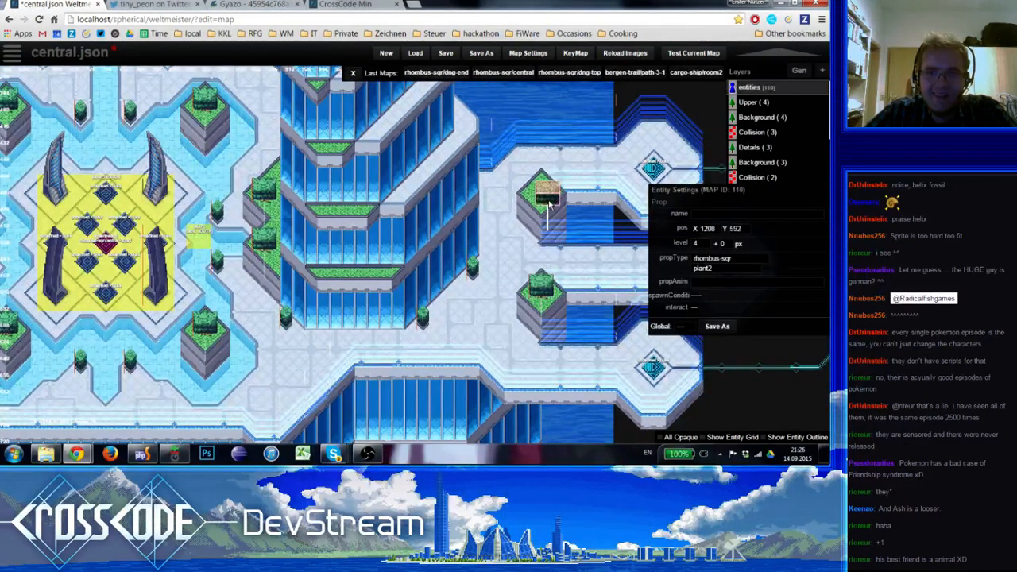
click(497, 252)
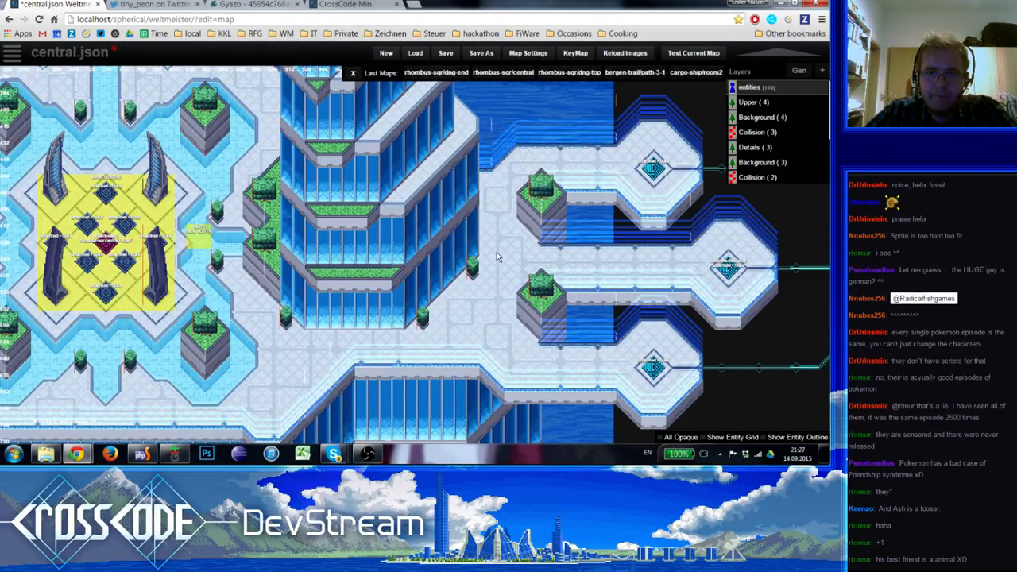
Examine the plant arrangement across the plaza, both towers and the eastern walkways for symmetry and remaining bare spots
scroll(497, 292, down, 2)
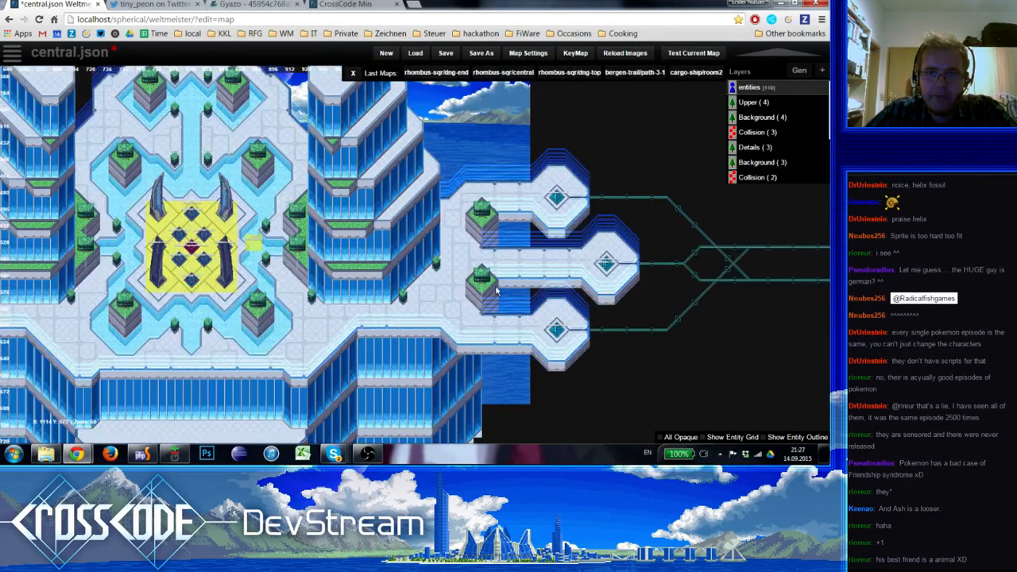
right_drag(308, 350, 457, 365)
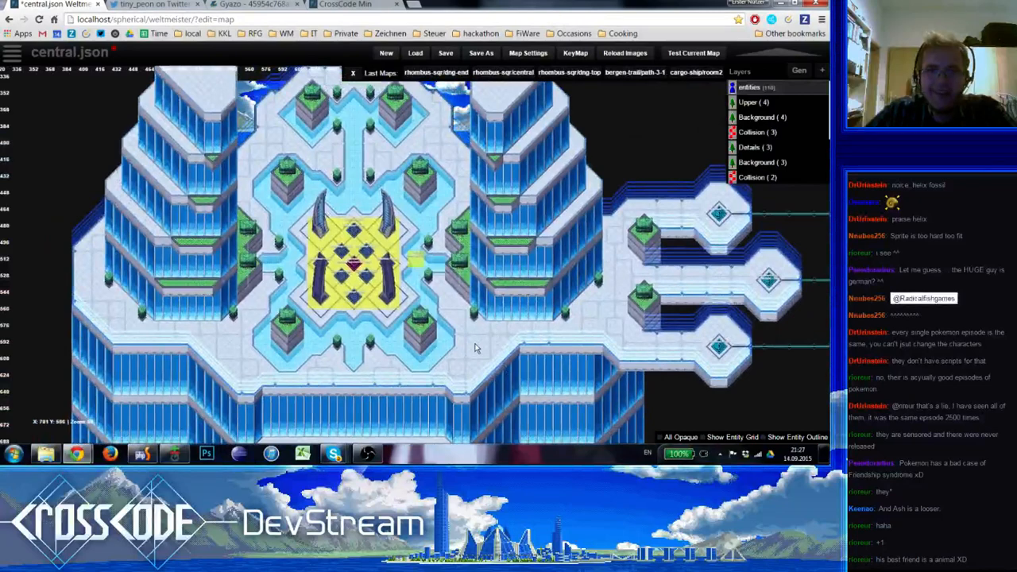
right_drag(456, 339, 466, 331)
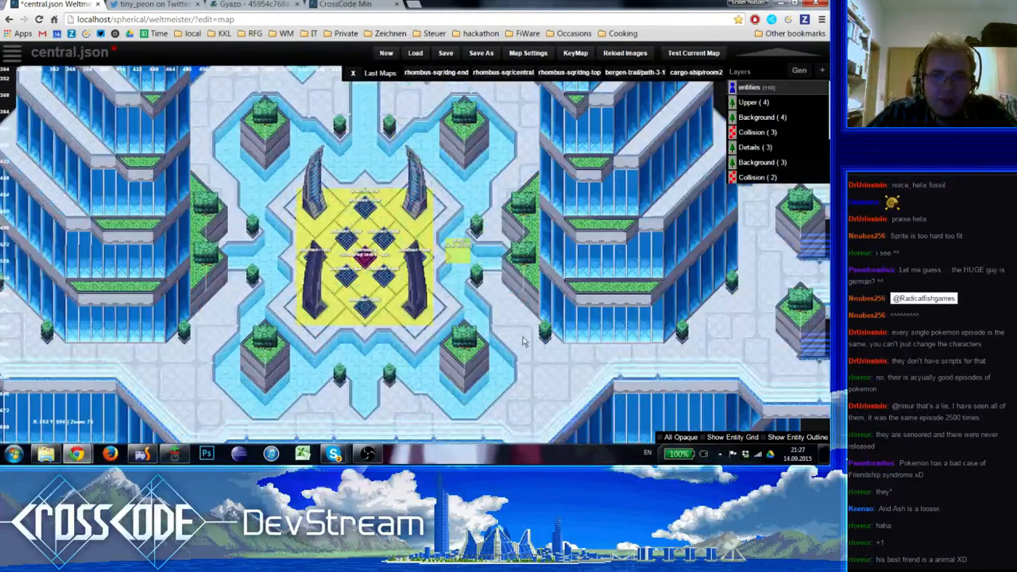
scroll(485, 347, up, 2)
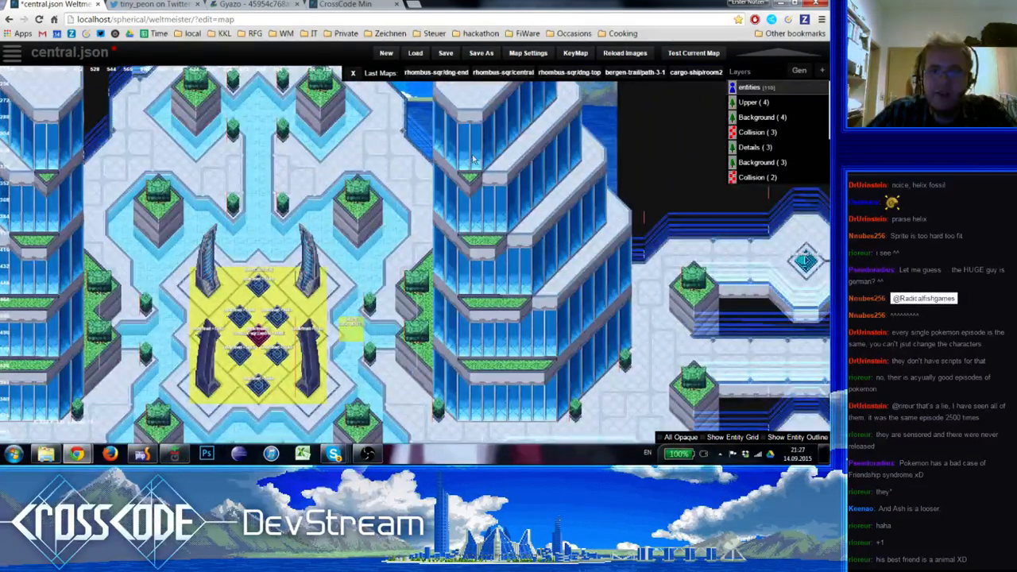
scroll(492, 225, up, 1)
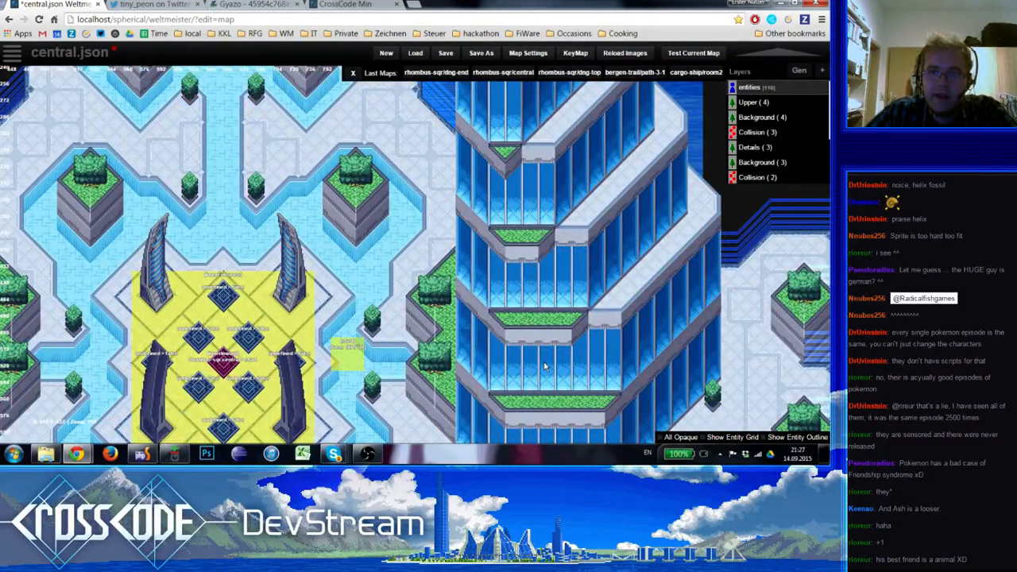
scroll(545, 367, down, 1)
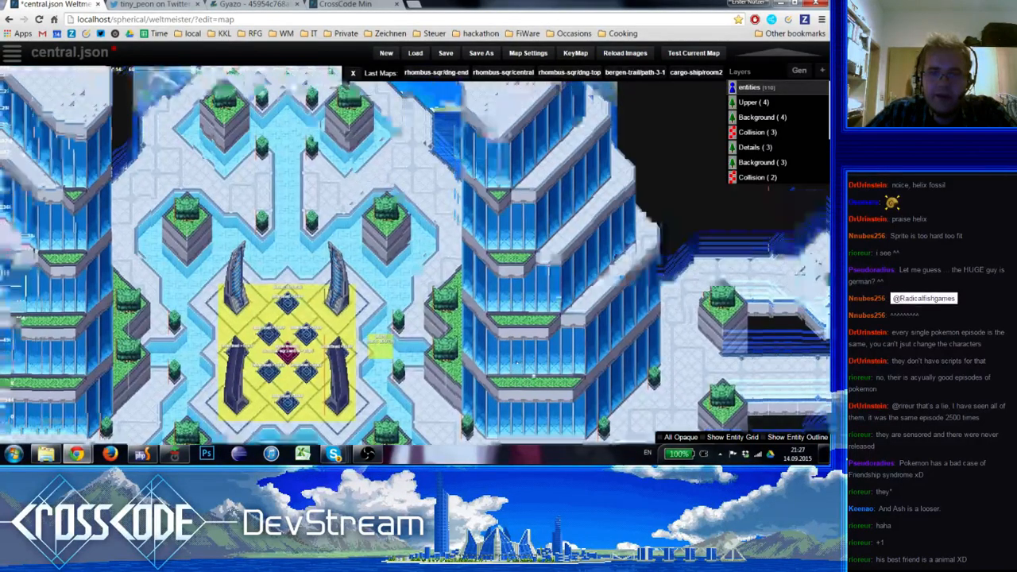
right_drag(534, 375, 473, 296)
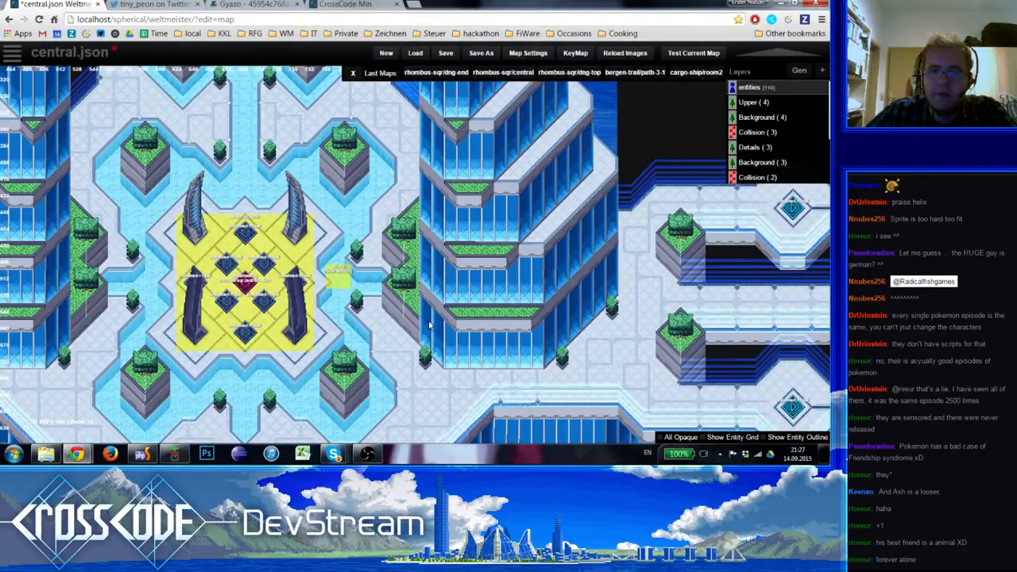
right_drag(429, 326, 399, 262)
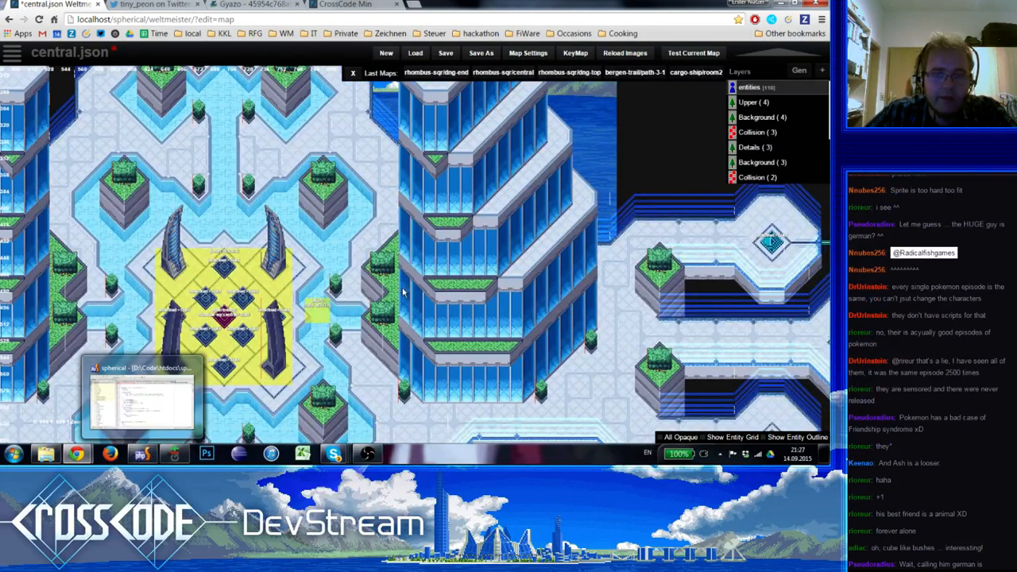
Save the map and launch a test of it in the game's Story mode
click(446, 54)
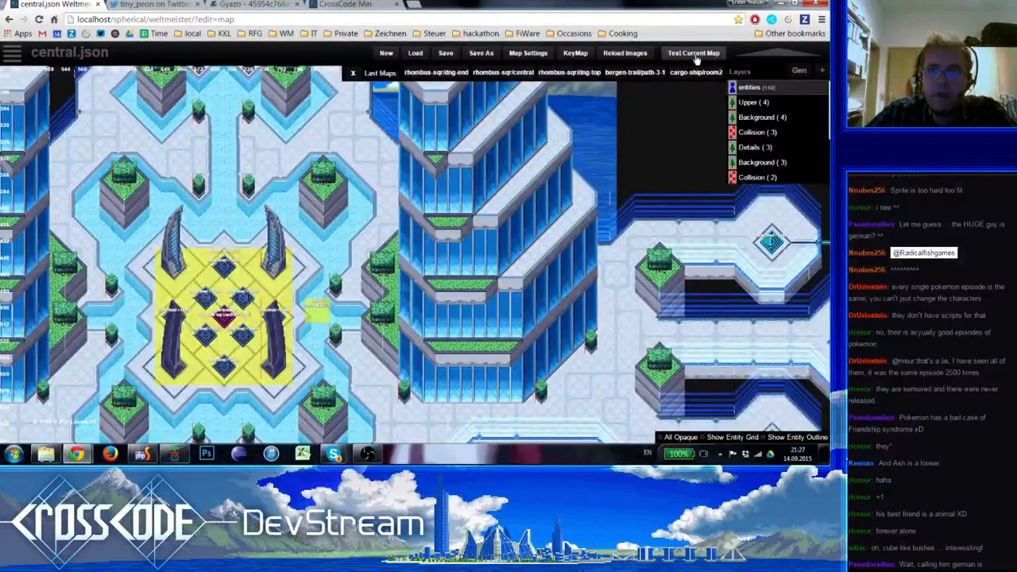
click(694, 54)
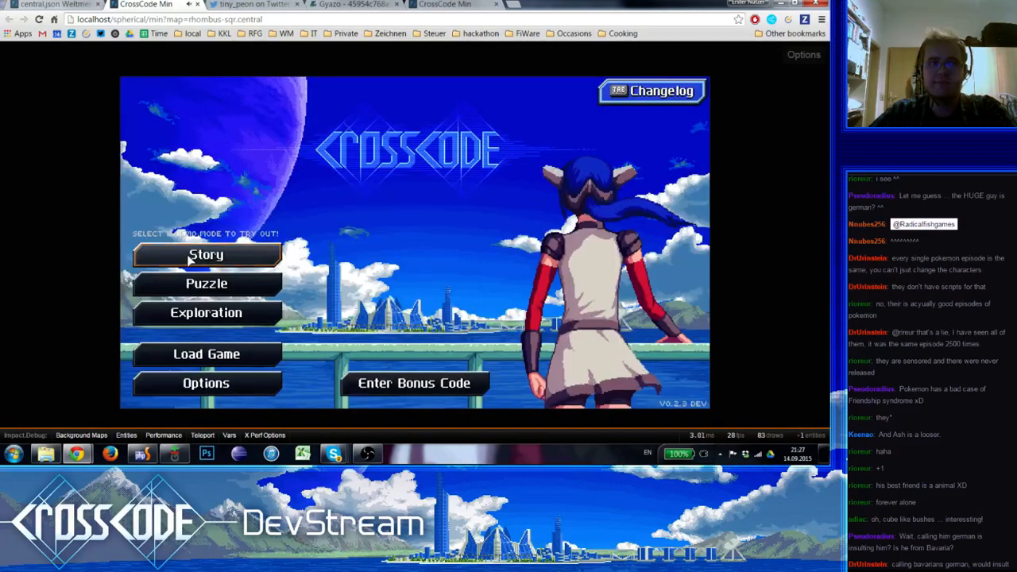
click(191, 261)
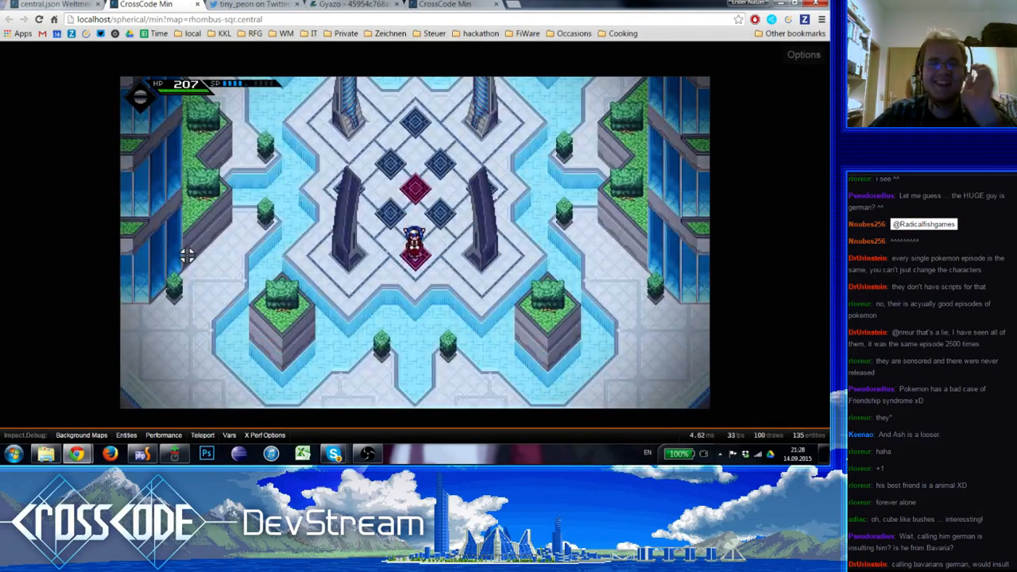
Walk the character north through the plaza and past the northeastern planters to inspect the placed plants in game
key(w)
key(d)
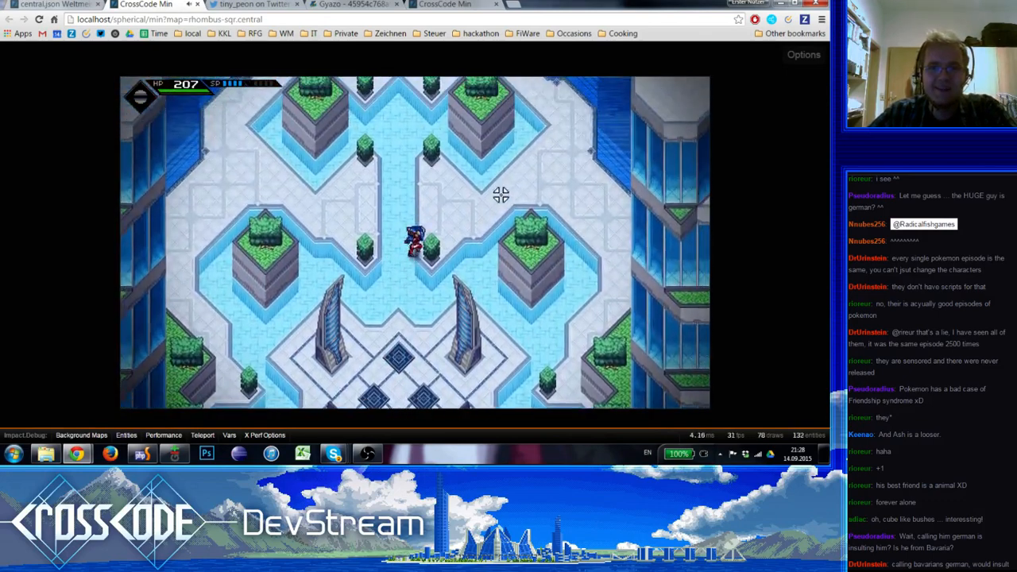
key(s)
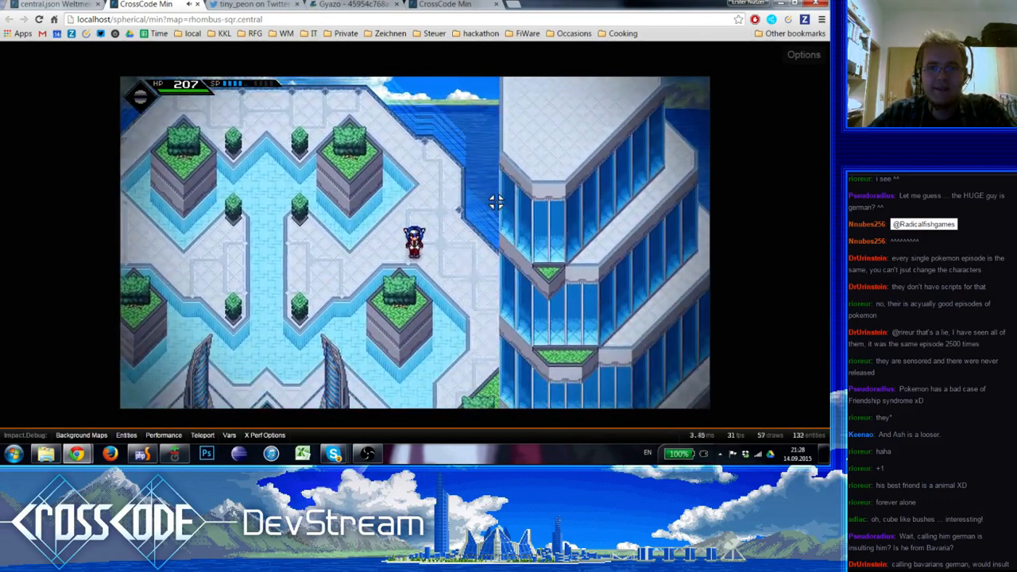
key(w)
key(s)
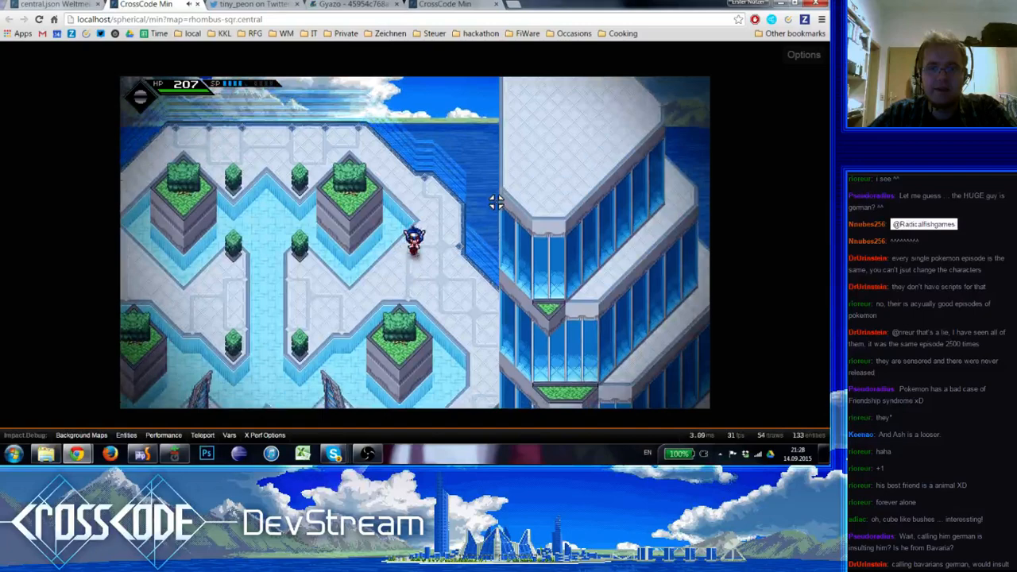
Open the browser's developer console for the running game and run sc.Debug.prepareTileScreenshot()
key(F12)
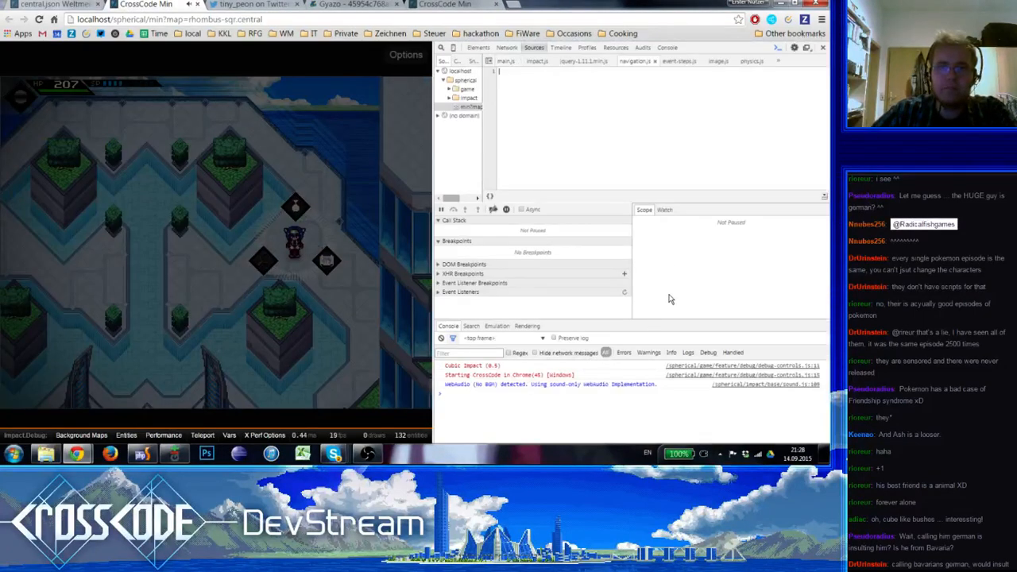
click(555, 419)
text(sc)
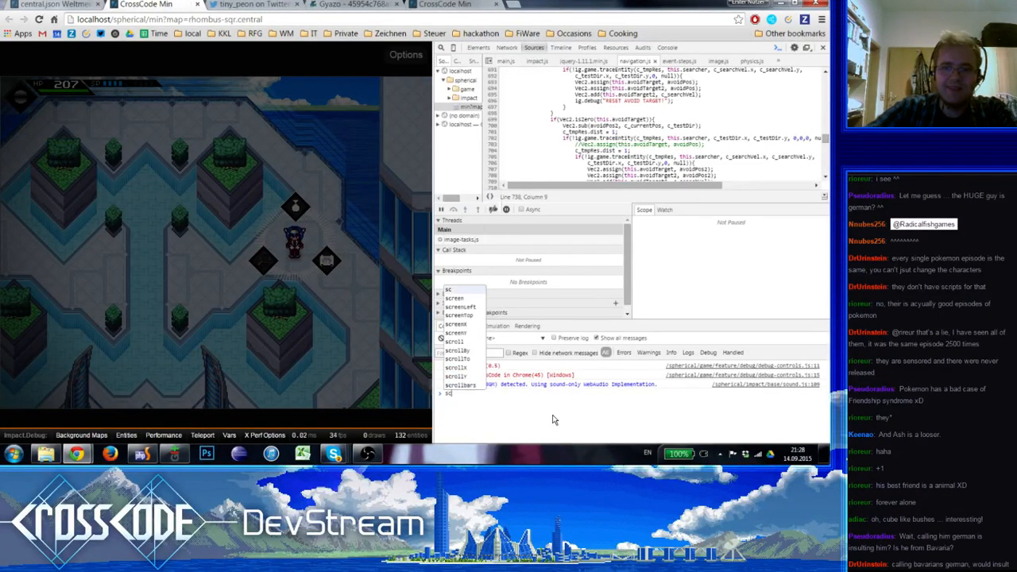
text(.Debug.prepareTileScreenshot())
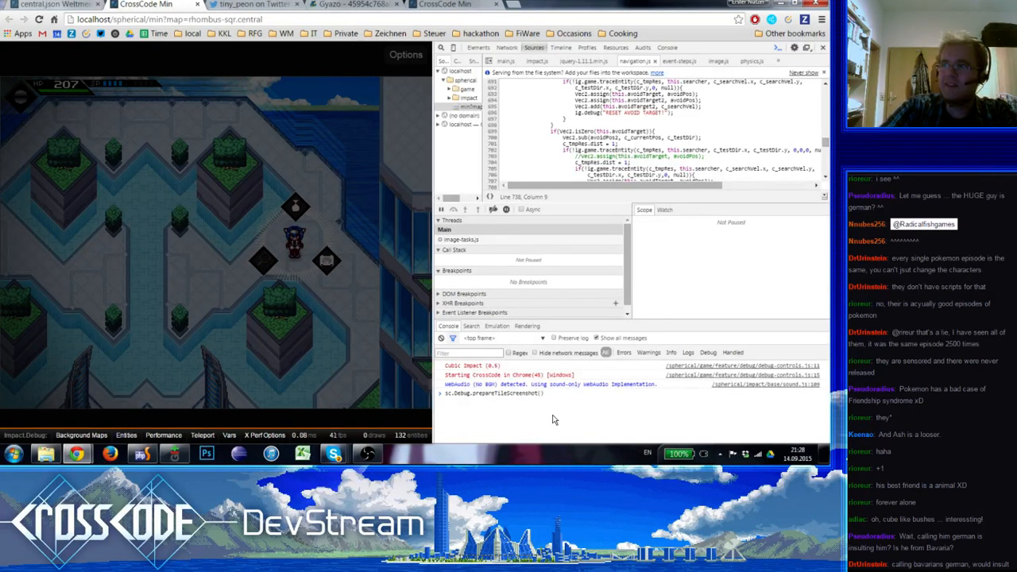
key(Return)
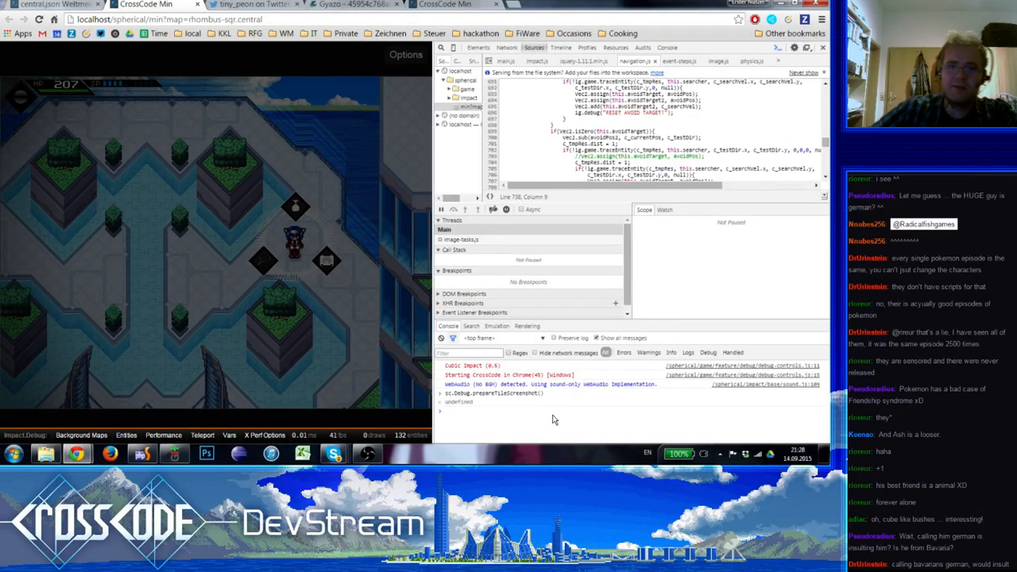
Resume the game and open its current frame as an image in a new browser tab
click(277, 203)
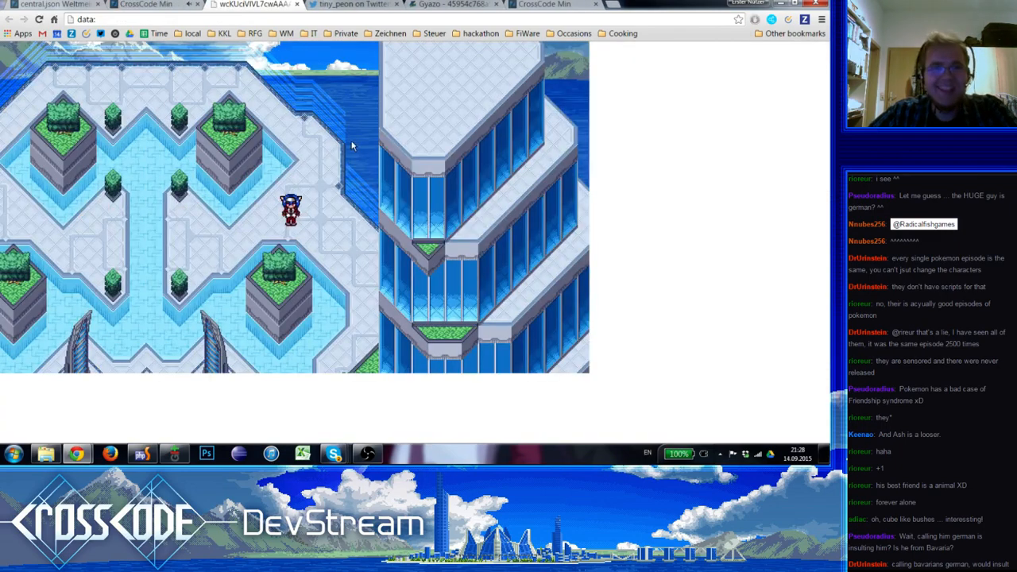
right_click(353, 146)
click(373, 174)
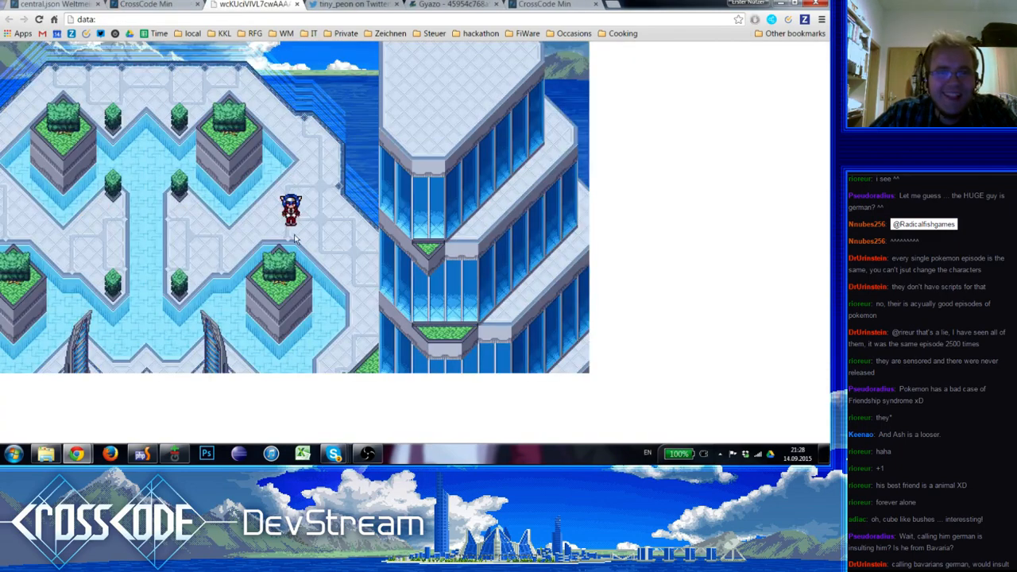
Switch to Photoshop, create a new document, paste the game screenshot into it and view it at 100%
click(141, 454)
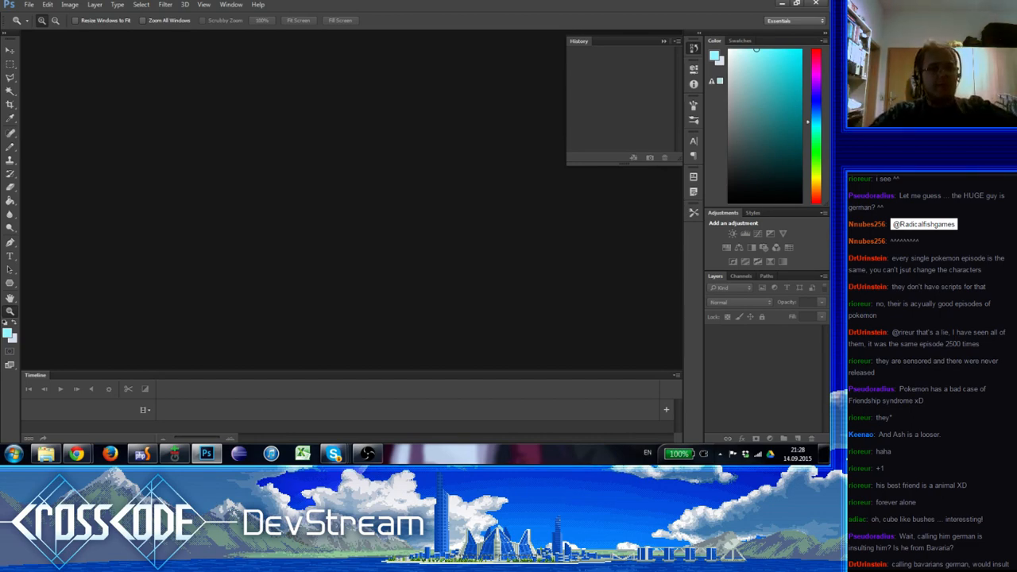
click(28, 4)
click(36, 16)
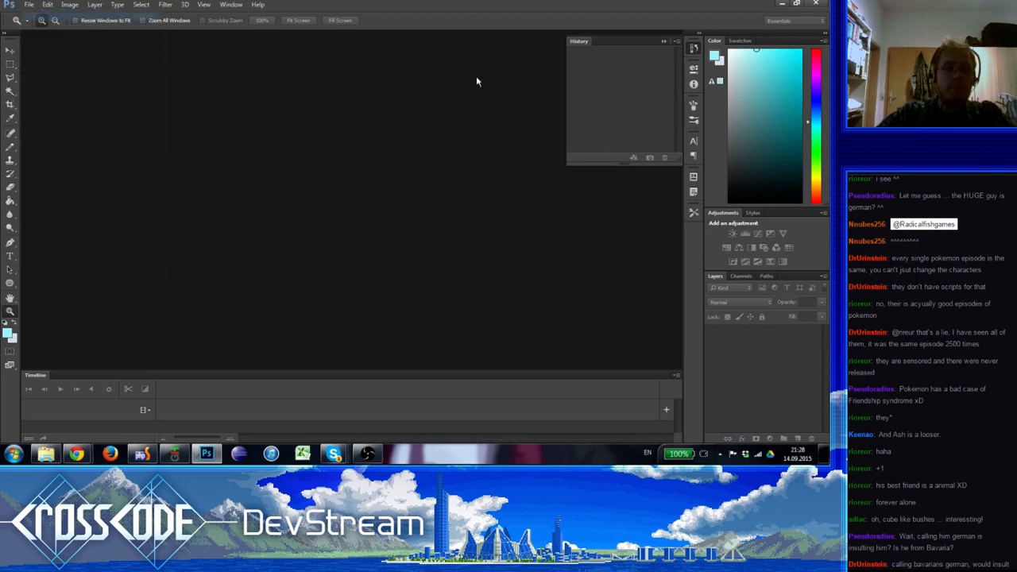
click(587, 131)
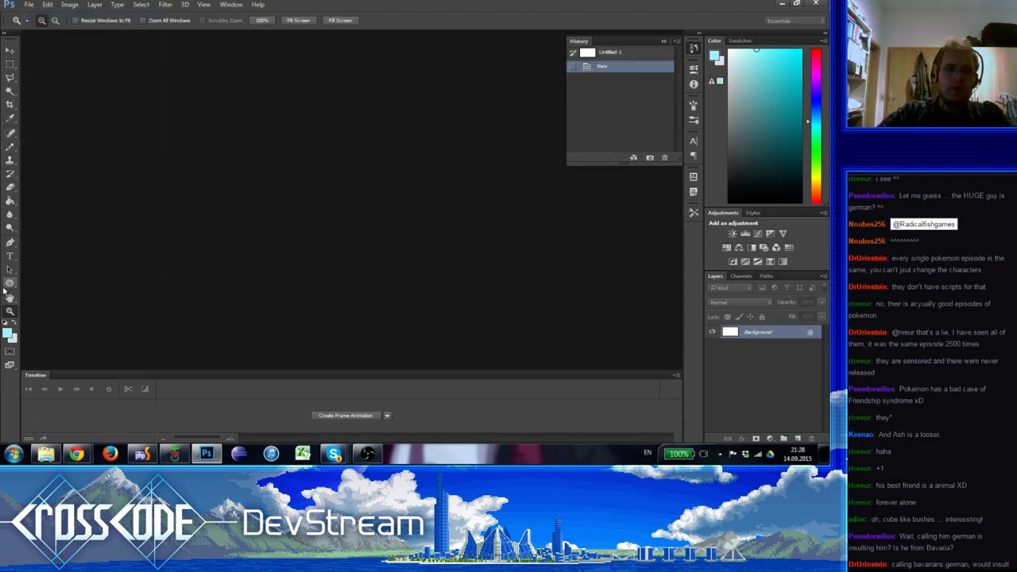
key(ctrl+v)
double_click(9, 306)
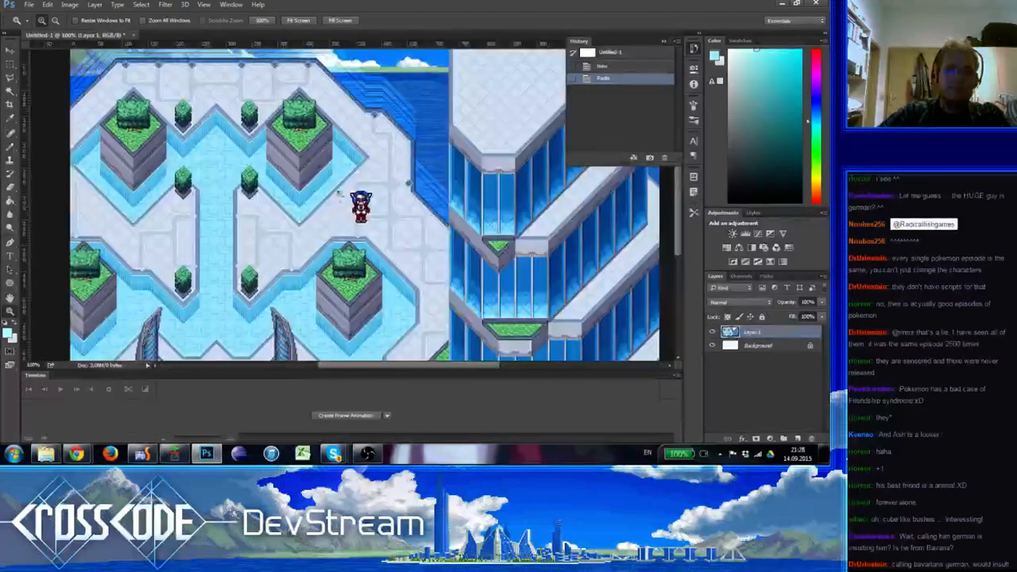
Scale the screenshot to 50 percent width and height with Nearest Neighbor (hard edges) resampling
click(70, 4)
click(82, 80)
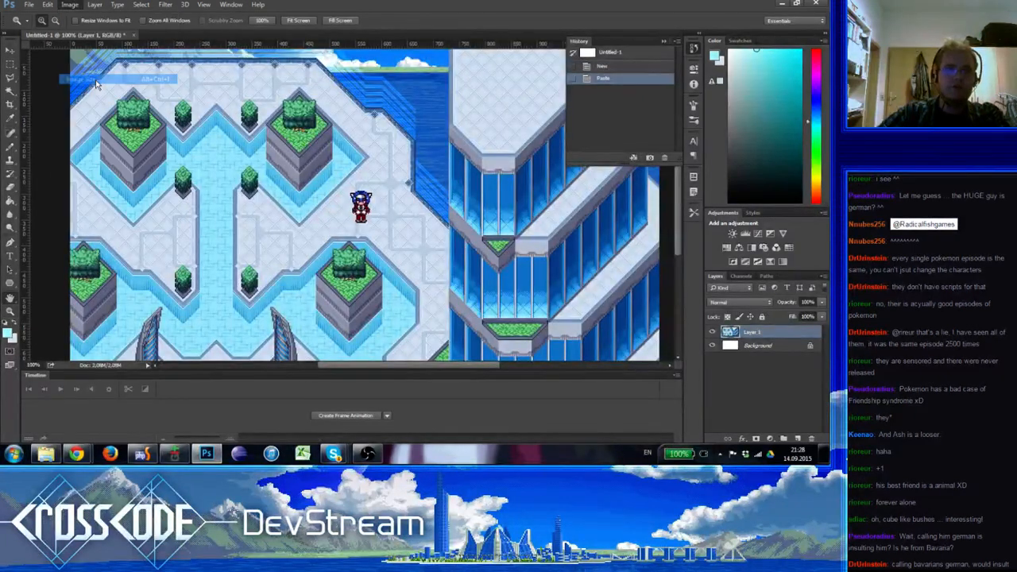
text(50)
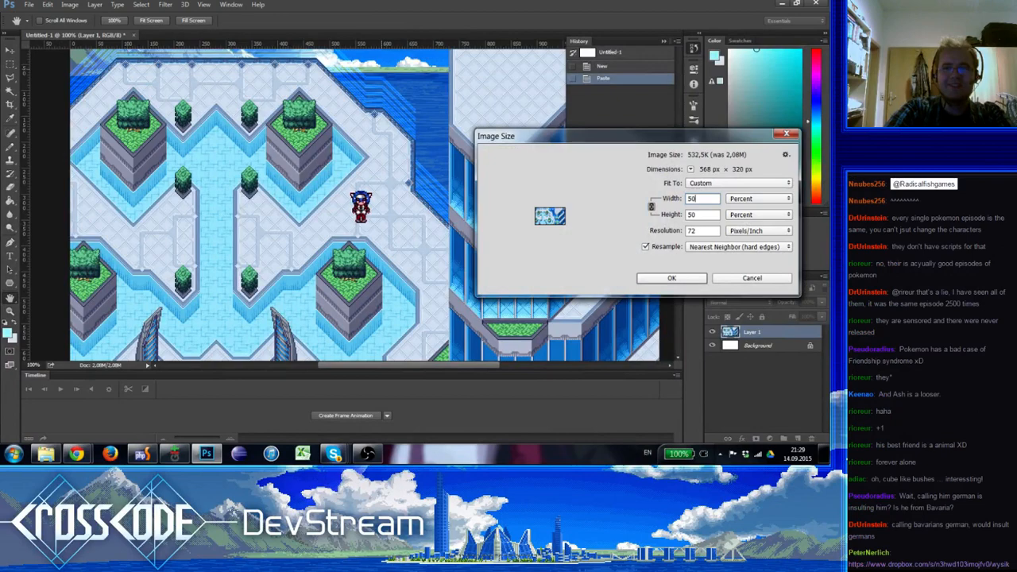
key(Return)
click(372, 215)
click(372, 216)
alt+click(370, 217)
alt+click(369, 219)
click(345, 231)
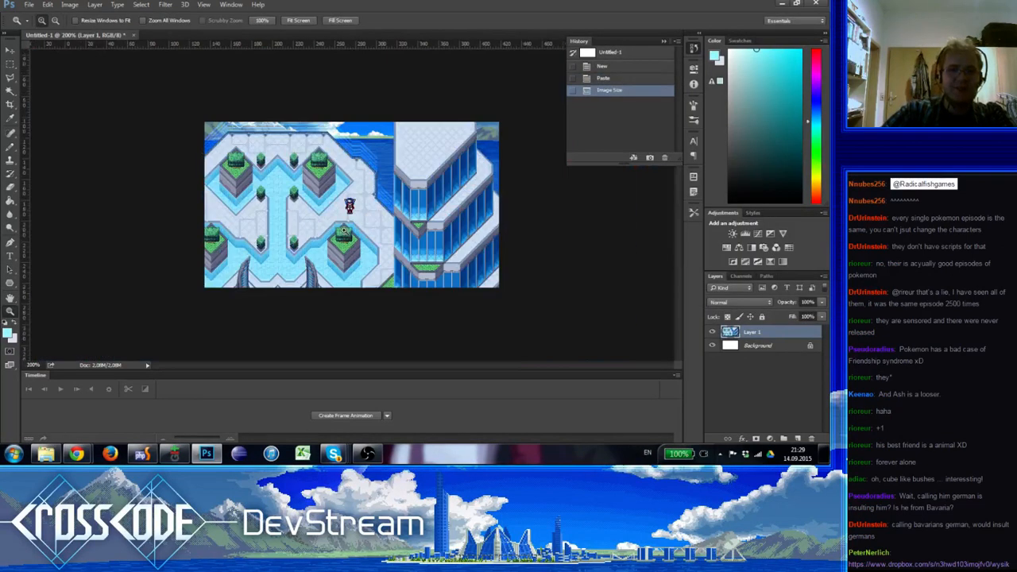
drag(348, 183, 258, 224)
alt+click(259, 227)
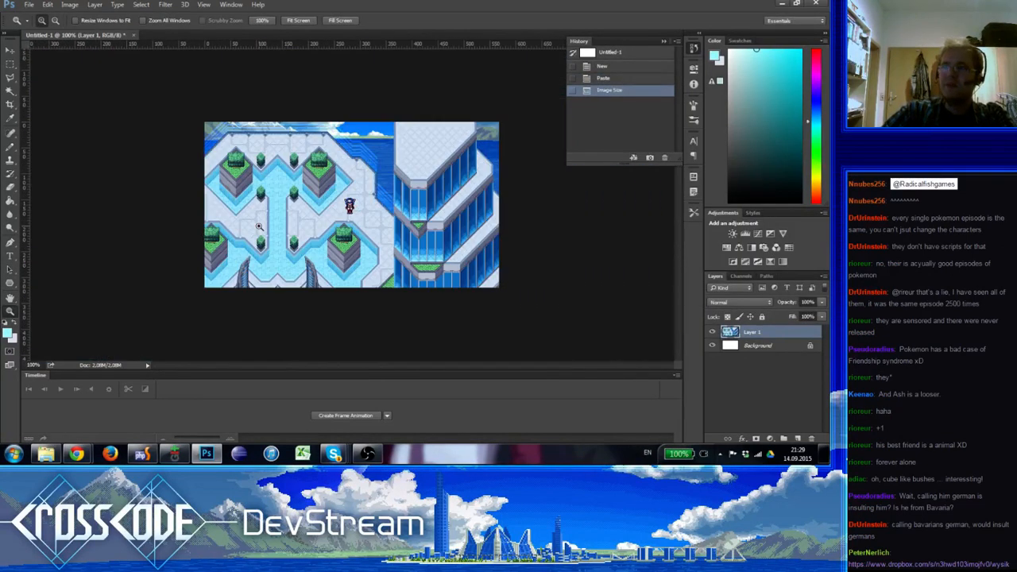
View the wysikawyg.png image linked in the stream chat, close it and return to the central.json map editor
click(960, 535)
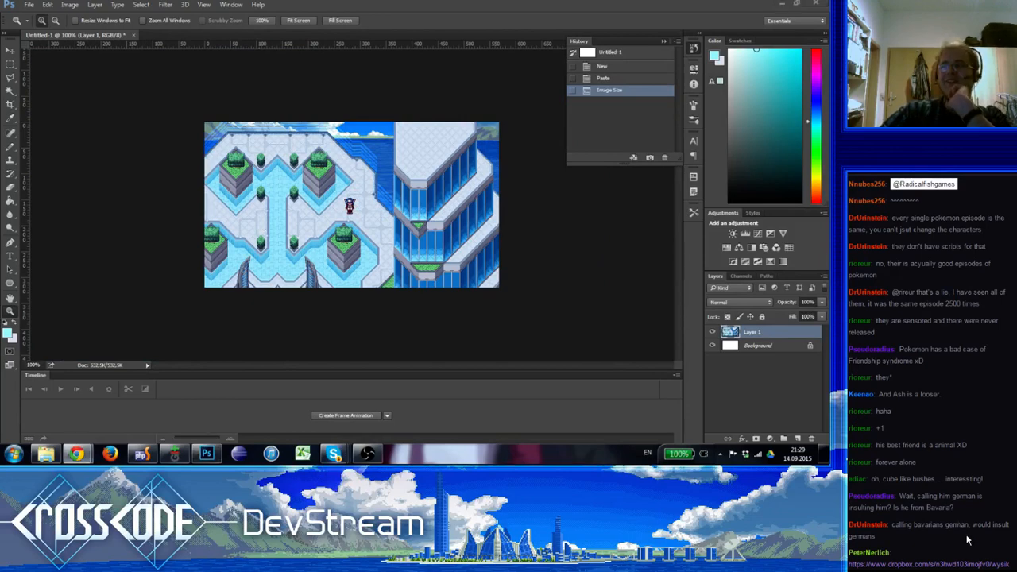
click(966, 562)
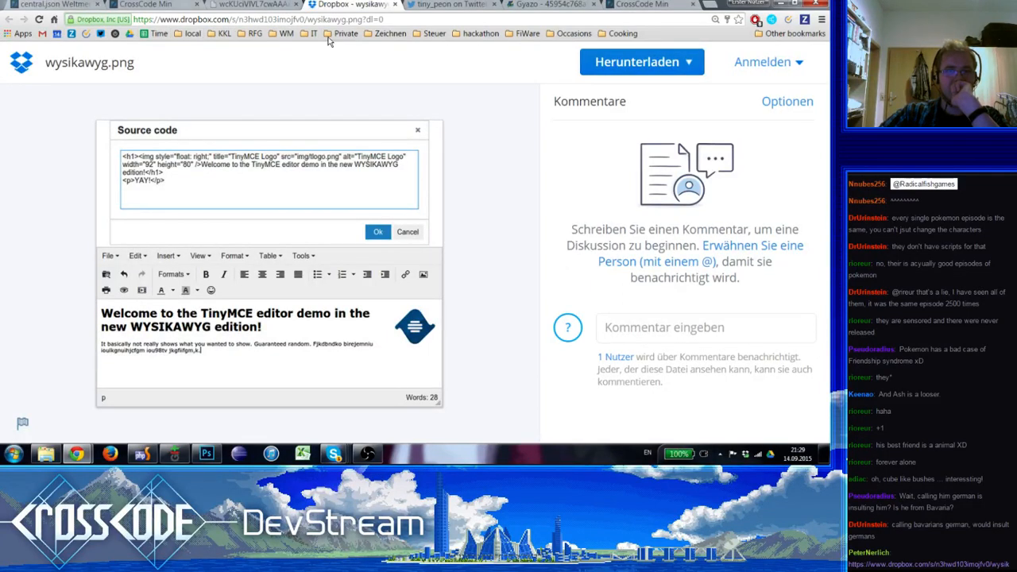
click(395, 5)
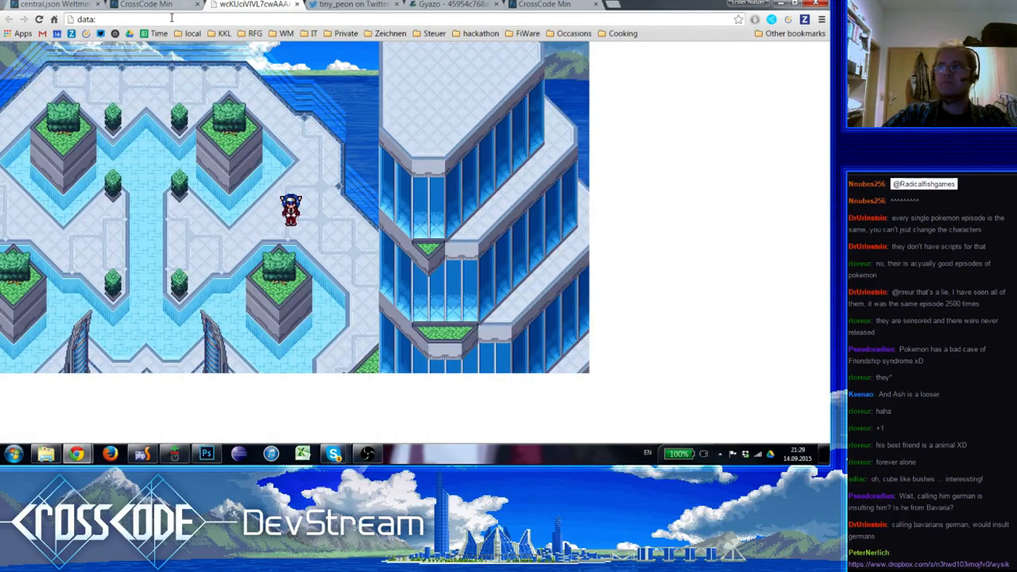
click(146, 5)
click(75, 4)
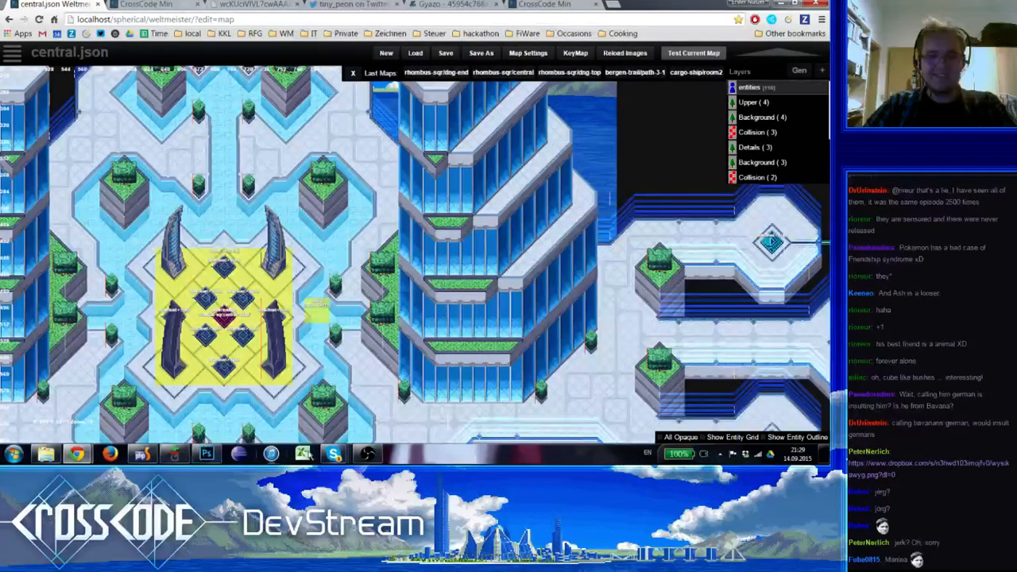
Switch back to Photoshop and ready the Pencil with the grey sampled from the ledge at the tower roof's western corner
click(207, 454)
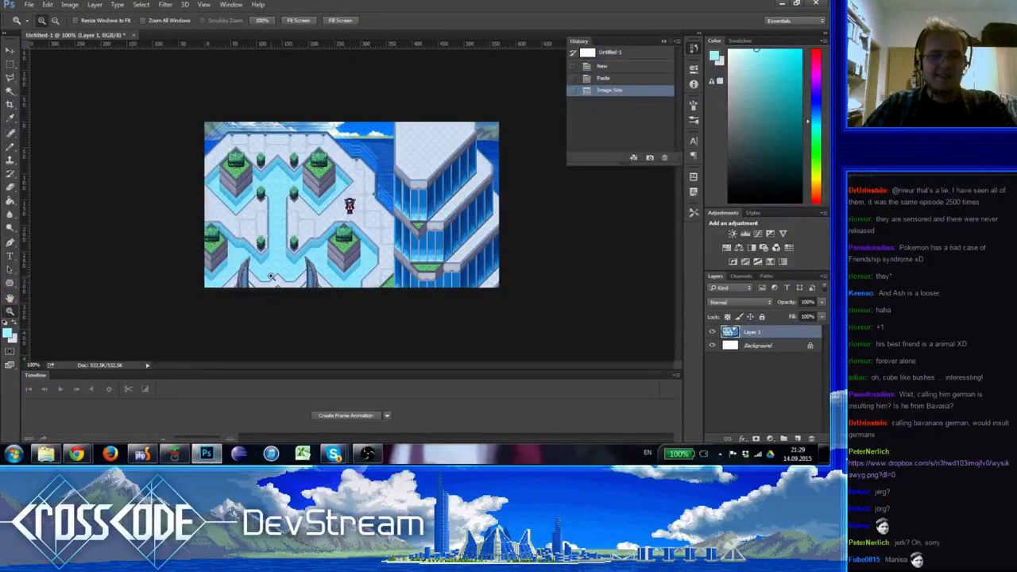
click(493, 201)
click(432, 235)
drag(279, 232, 371, 230)
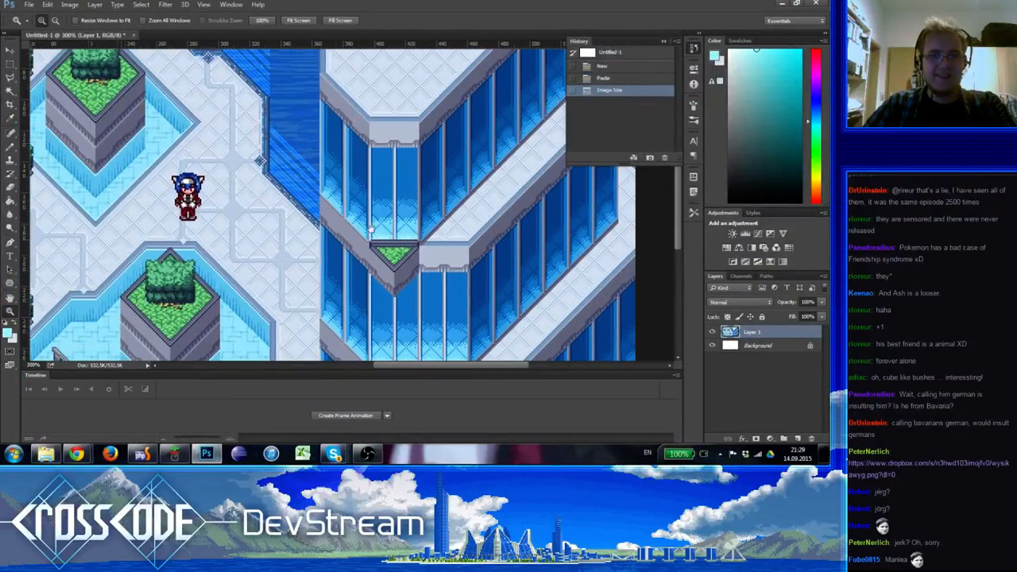
click(340, 155)
click(330, 125)
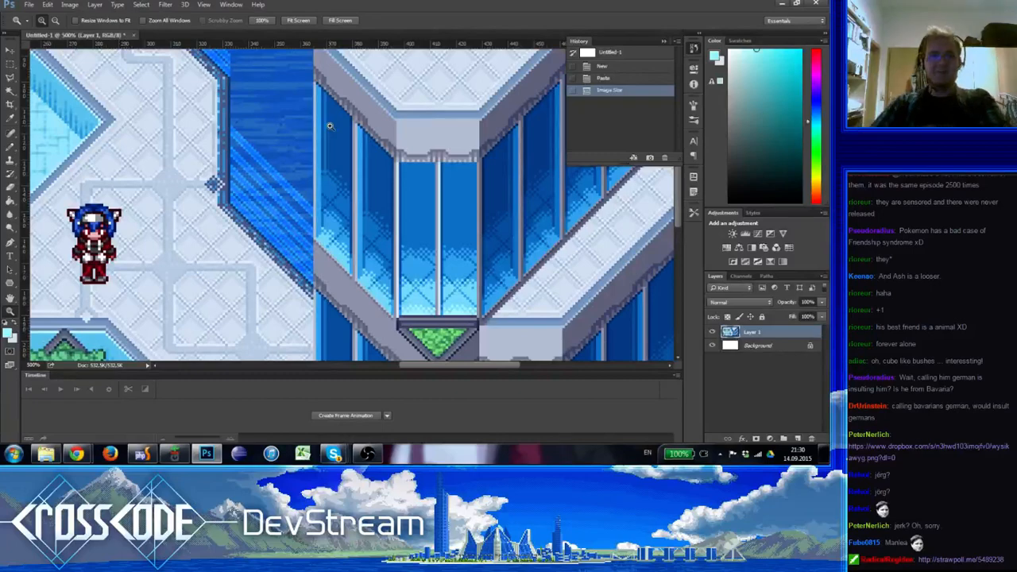
drag(397, 185, 371, 259)
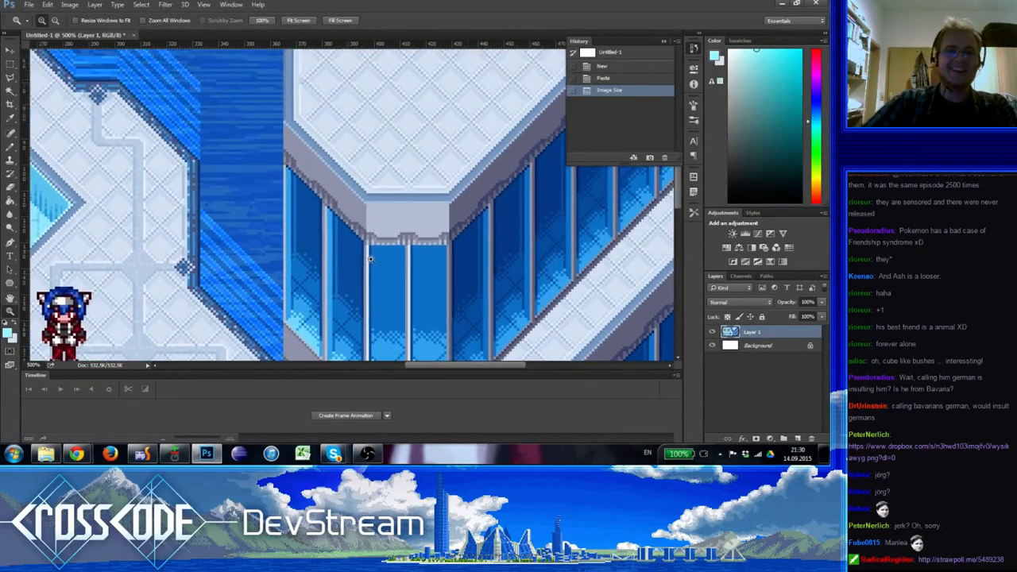
click(308, 145)
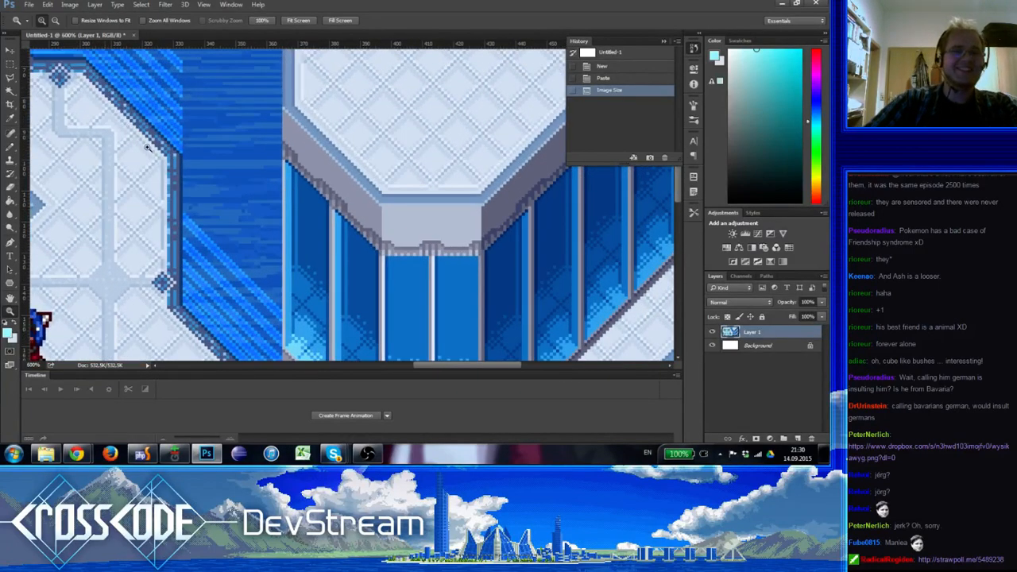
click(10, 149)
key(ctrl+apostrophe)
alt+click(296, 134)
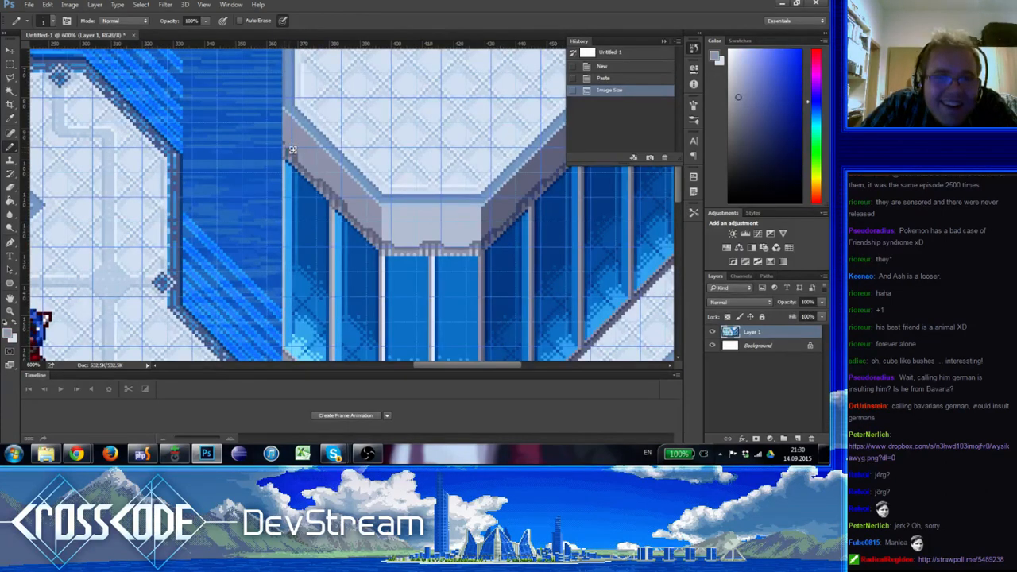
drag(289, 151, 291, 163)
key(ctrl+apostrophe)
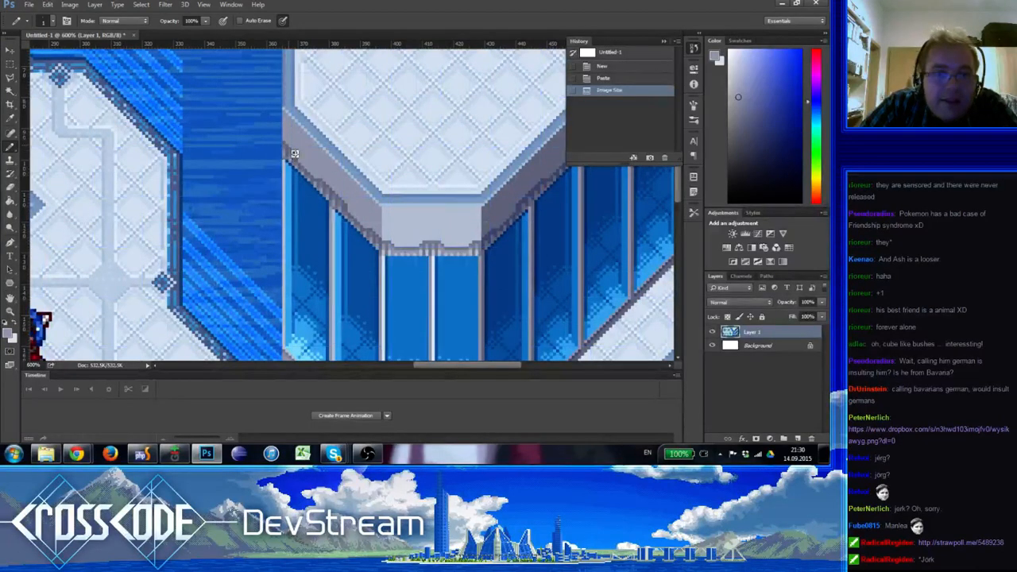
Try to reshape the ledge's western end with pencil and eraser pixels, and revert the document to the Image Size state
click(286, 168)
key(e)
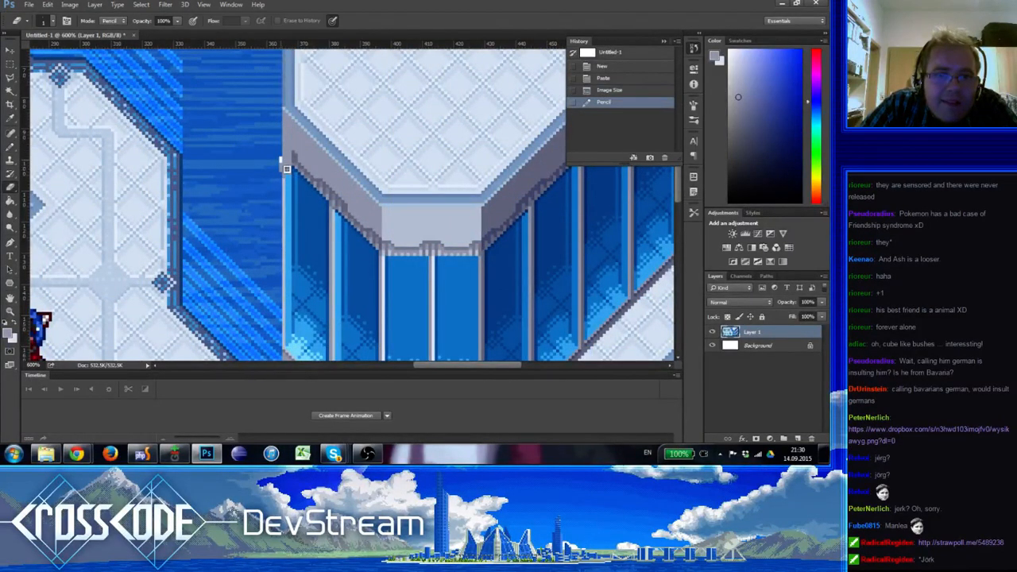
click(287, 168)
key(b)
click(284, 168)
key(e)
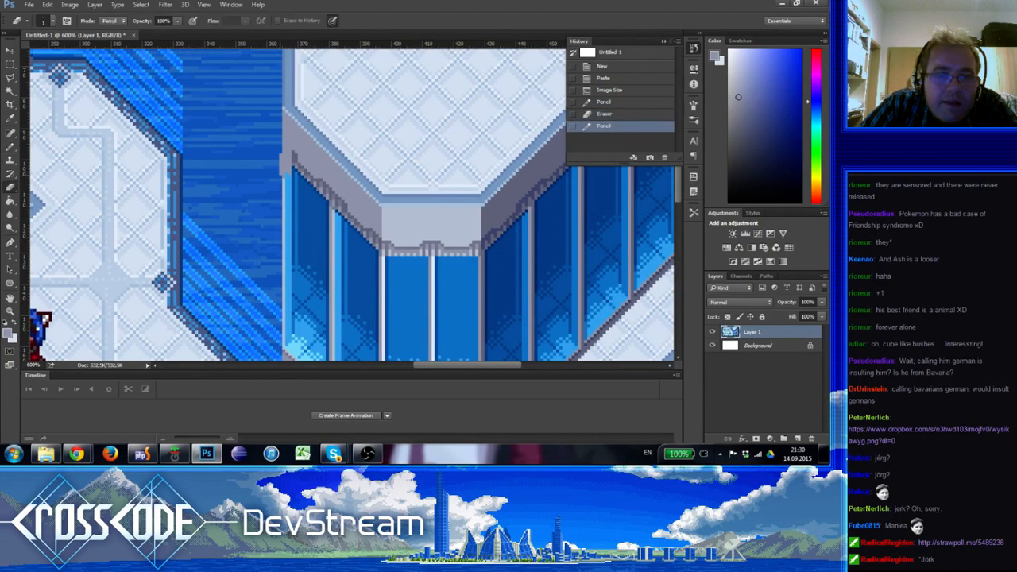
click(284, 166)
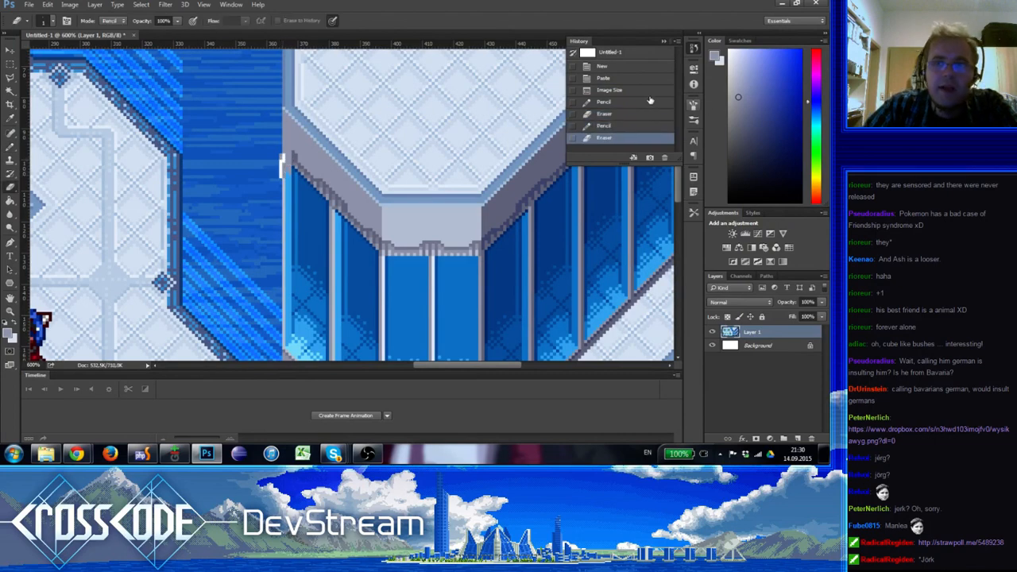
click(651, 94)
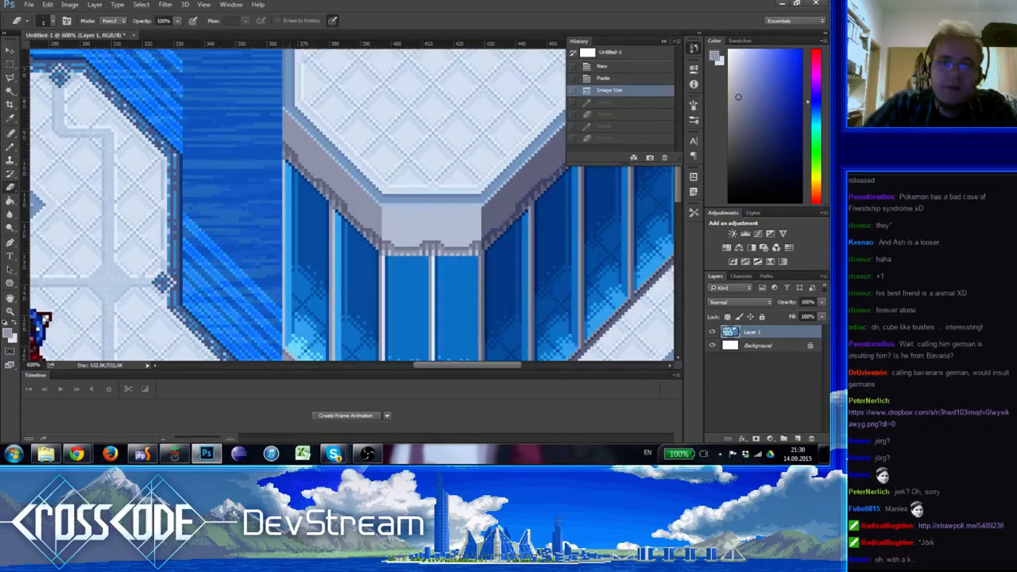
Pencil grey pixels under the tower ledge's western corner, where the first window begins
key(b)
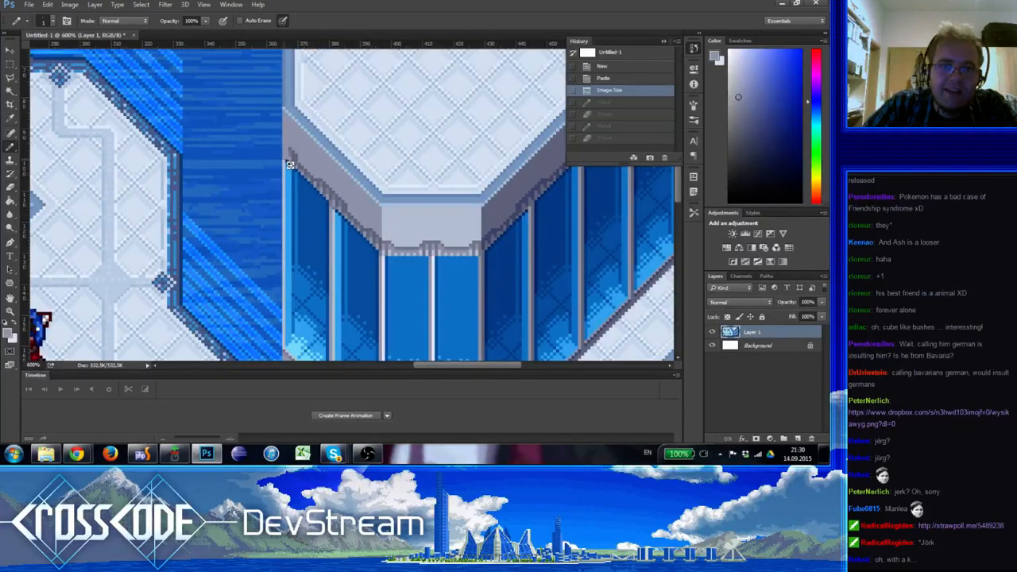
click(288, 164)
click(290, 183)
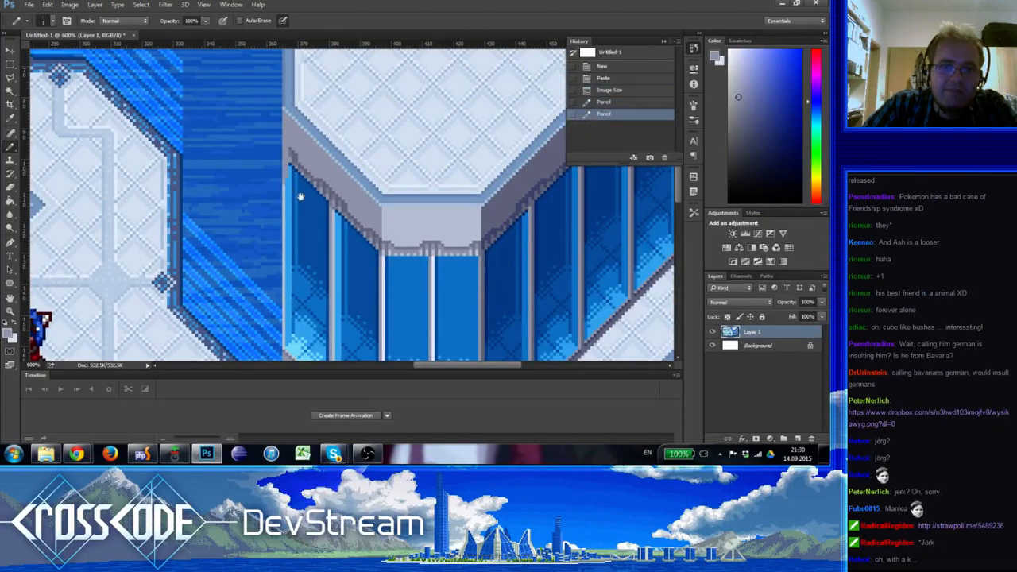
Try to pencil light and dark grey pillar lines down the first window's western edge, and erase the stray pixels beside the tower
mouse_move(303, 193)
mouse_down()
mouse_move(318, 124)
mouse_move(288, 147)
mouse_up()
alt+click(321, 177)
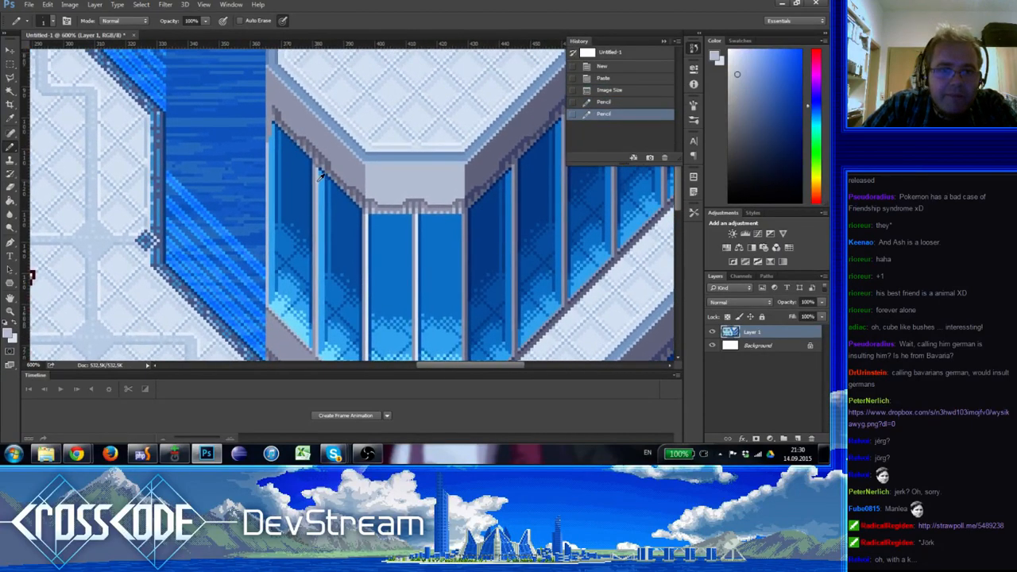
click(279, 129)
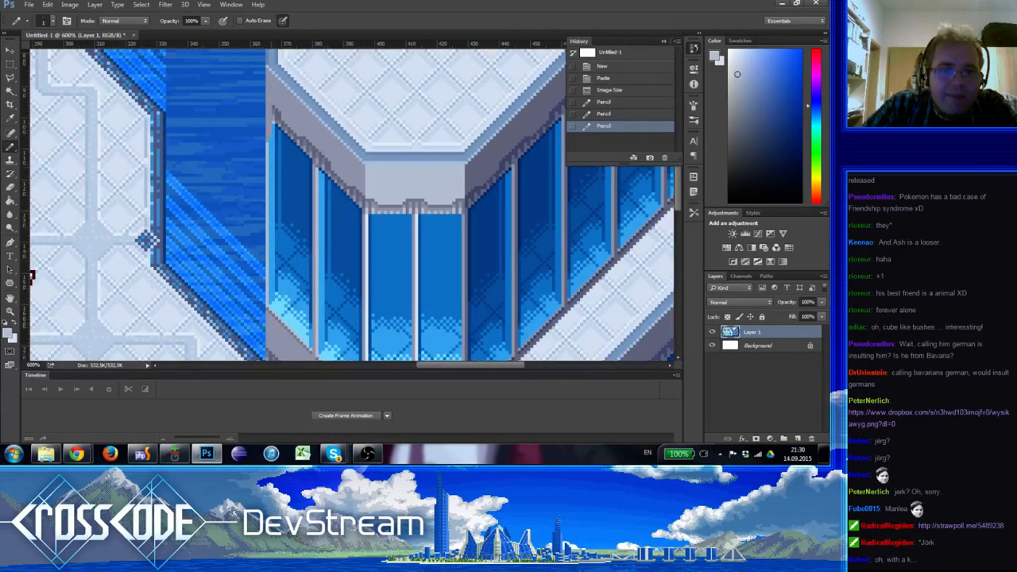
drag(274, 129, 275, 172)
alt+click(276, 133)
click(275, 145)
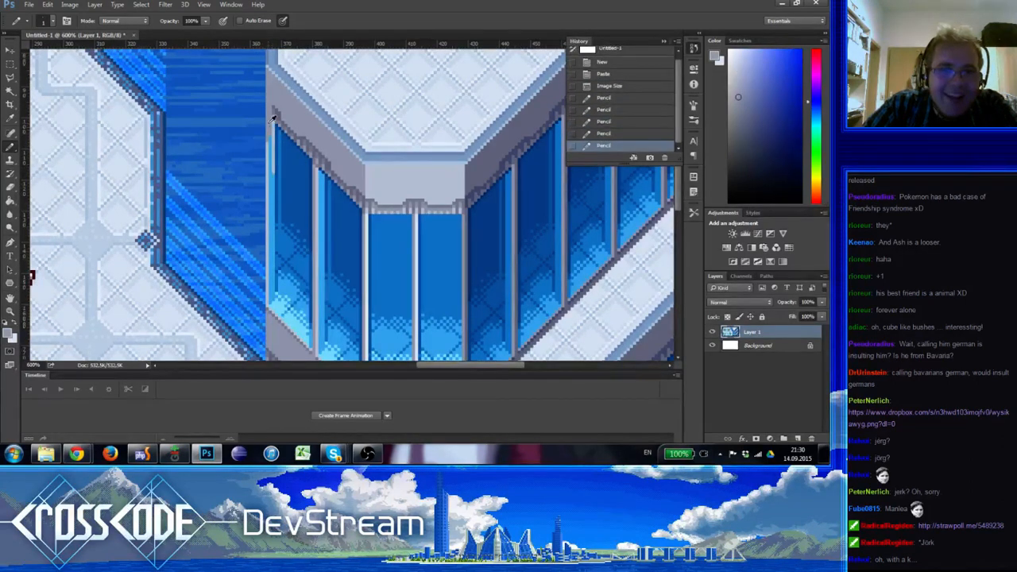
click(276, 173)
alt+click(277, 153)
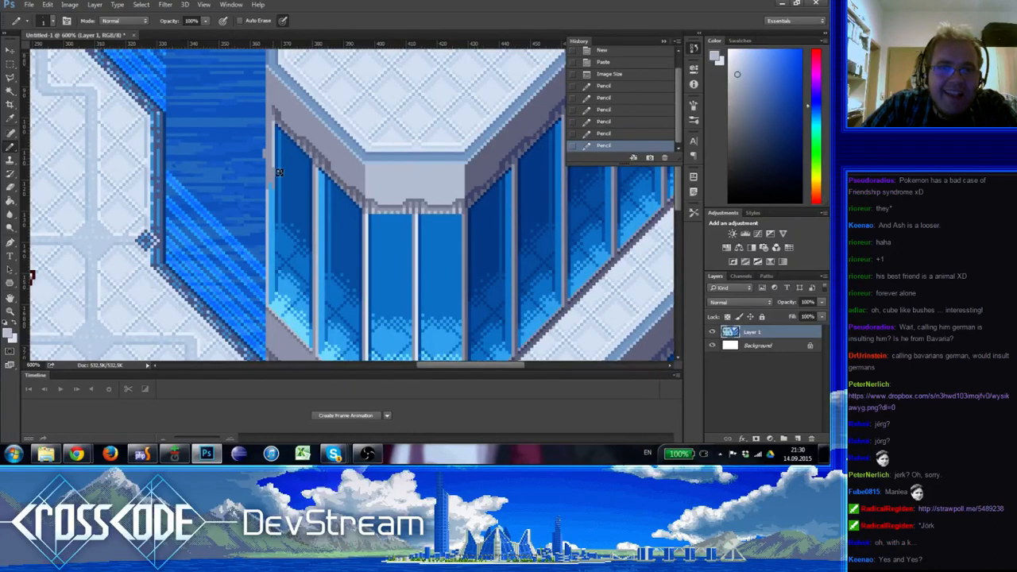
drag(278, 172, 279, 189)
alt+click(268, 155)
key(e)
drag(264, 151, 269, 163)
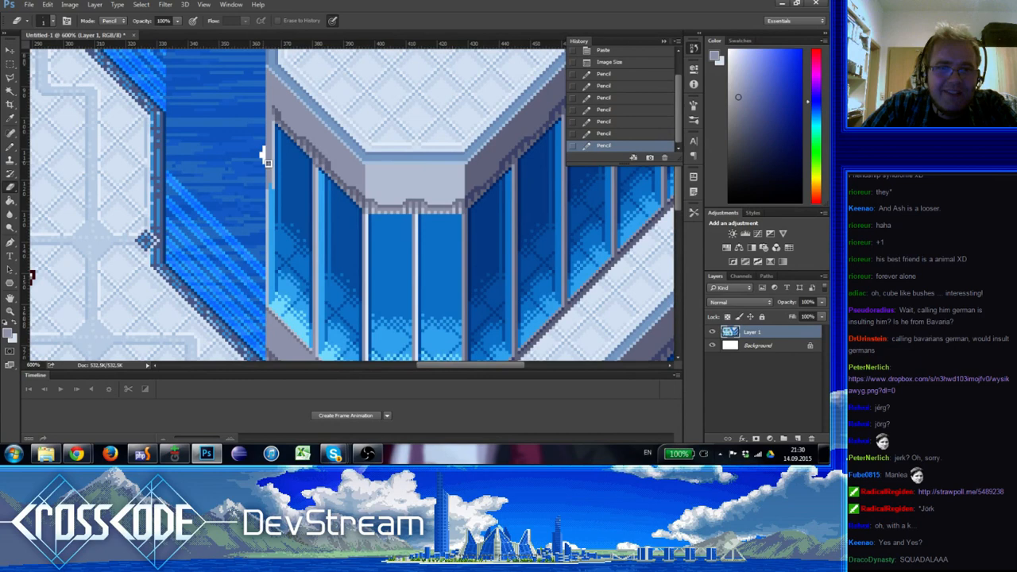
Revert the document to the Image Size state and add a new layer for the pixel touch-ups
click(609, 55)
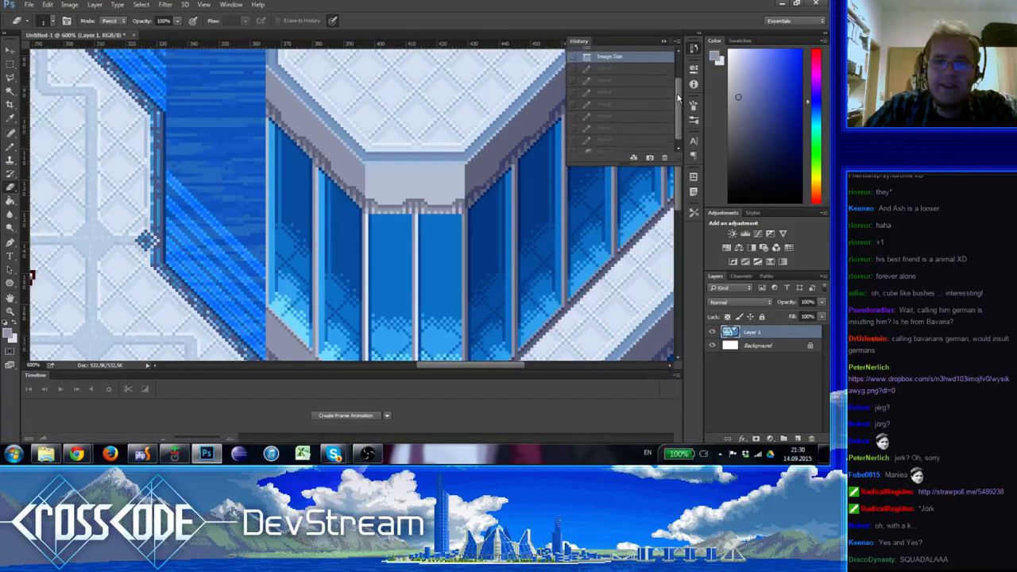
click(798, 439)
key(b)
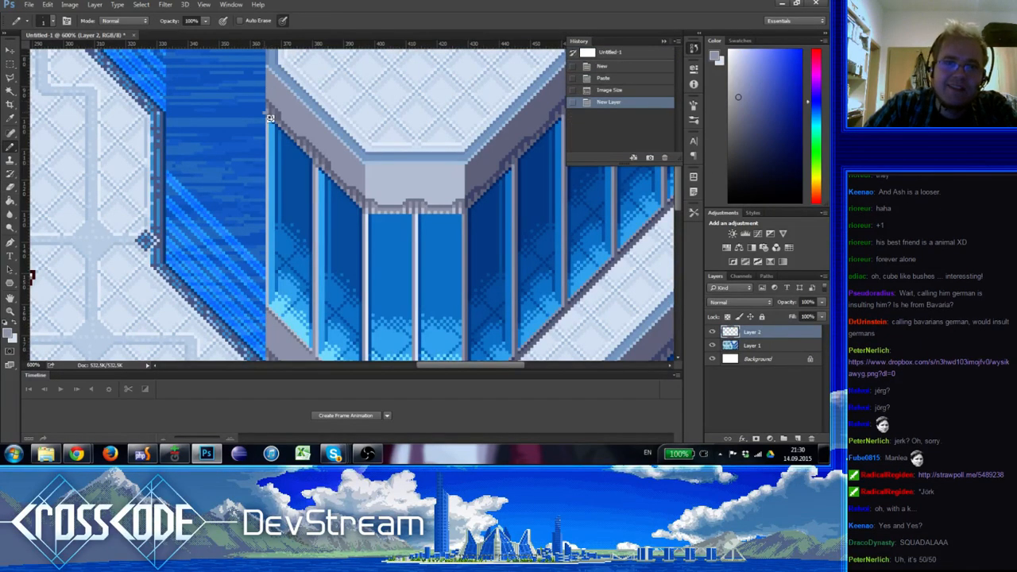
Pencil grey pixels under the ledge's western corner on the new layer, erasing the misplaced one beside the window
drag(273, 108, 269, 117)
key(e)
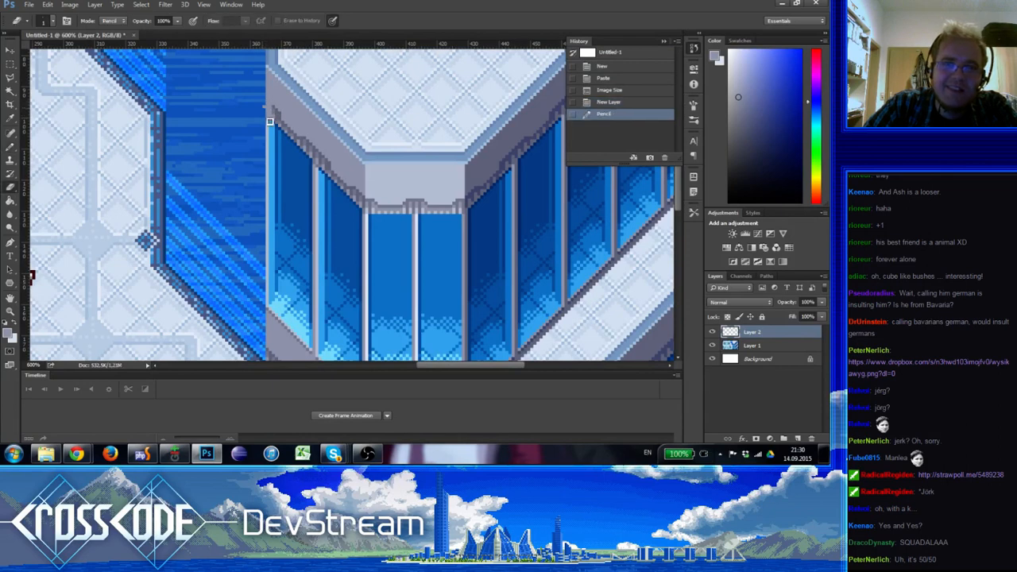
click(269, 120)
key(b)
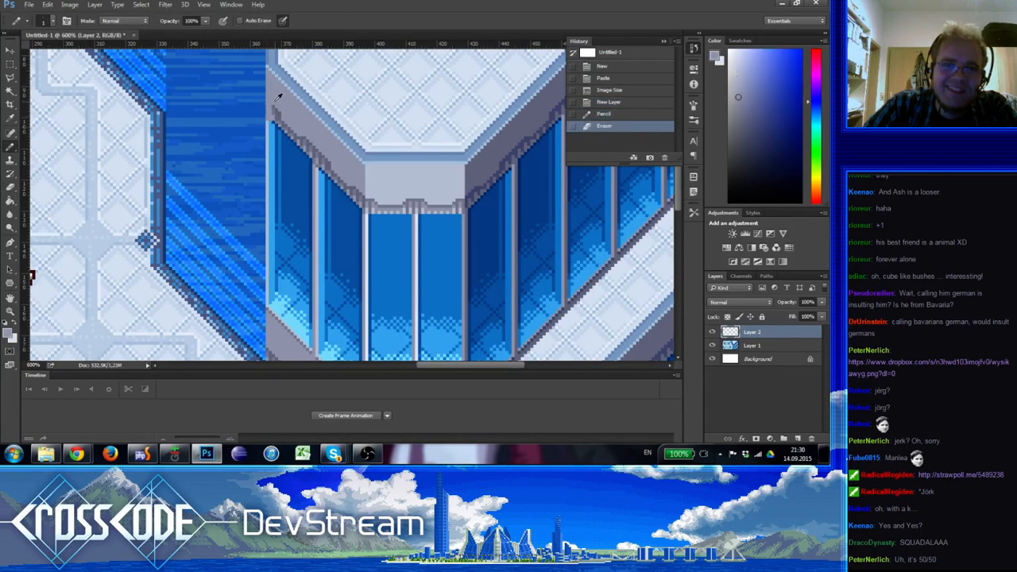
click(279, 126)
click(278, 127)
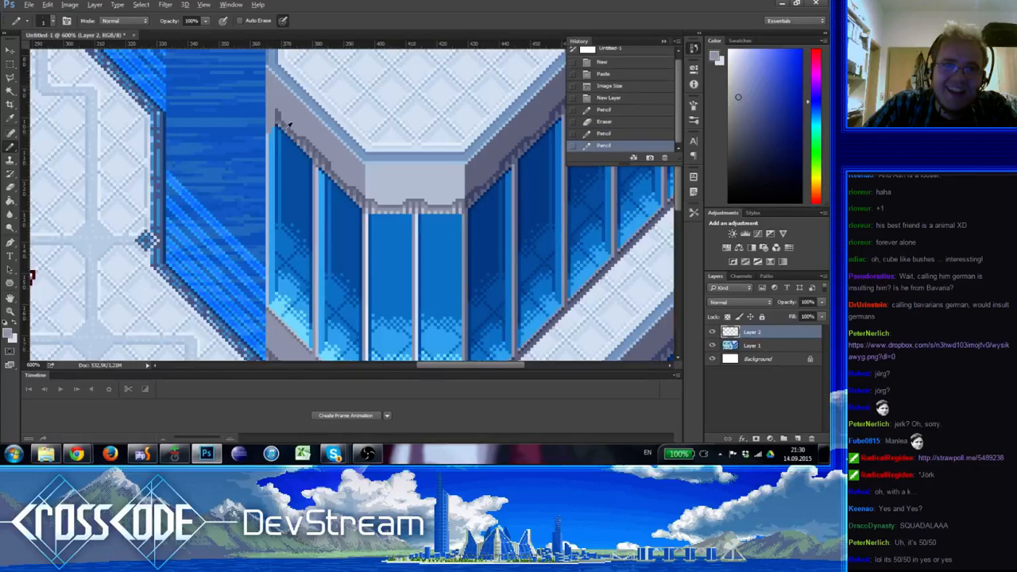
click(280, 131)
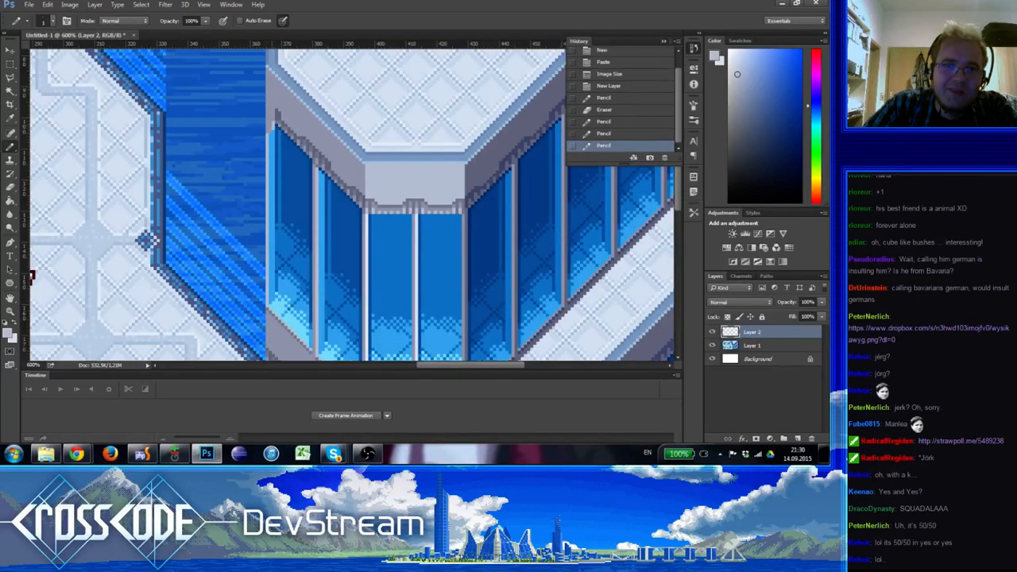
Pencil the upper part of a light and dark grey pillar along the first window's western edge, erasing the surplus pixels
shift+click(277, 186)
alt+click(276, 125)
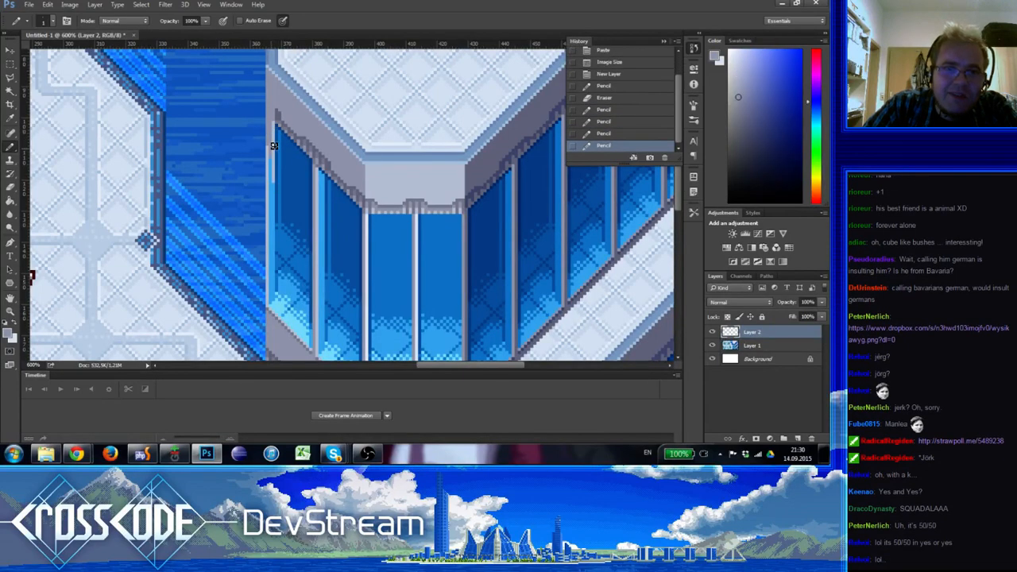
click(270, 198)
key(e)
click(268, 202)
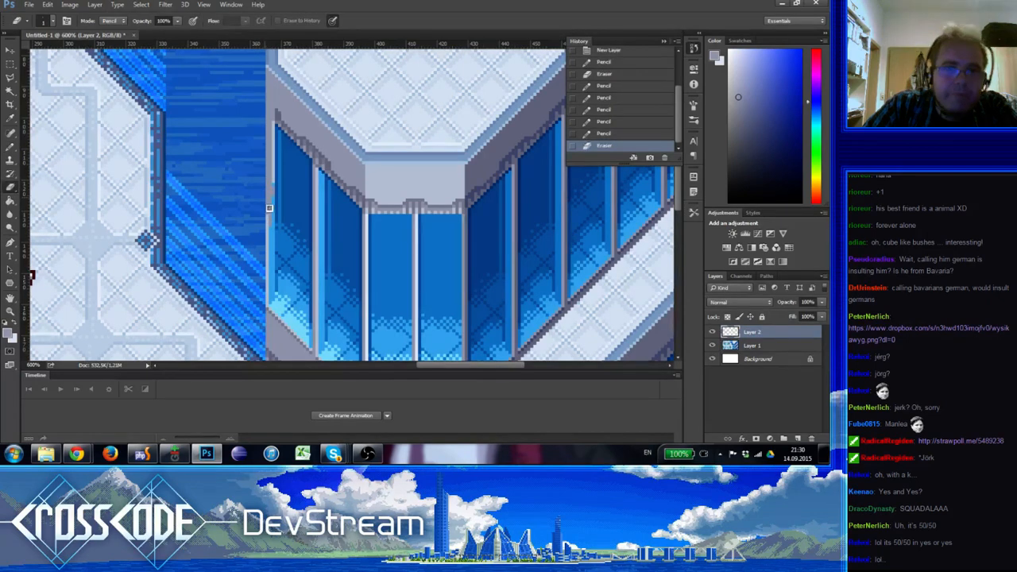
Extend the pillar's light and dark grey lines down to the base of the first window
key(b)
alt+click(279, 193)
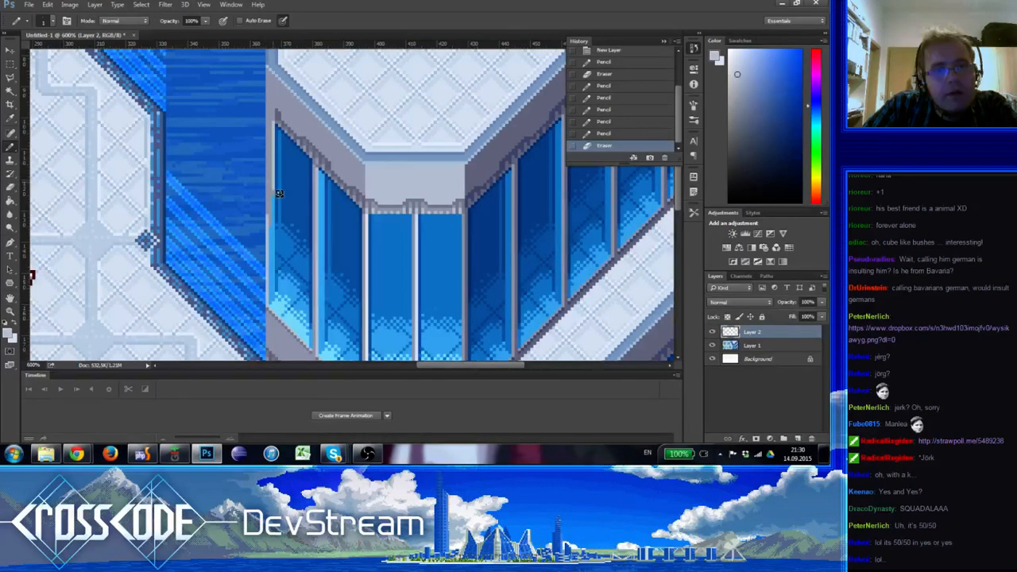
click(275, 192)
shift+click(275, 308)
alt+click(275, 317)
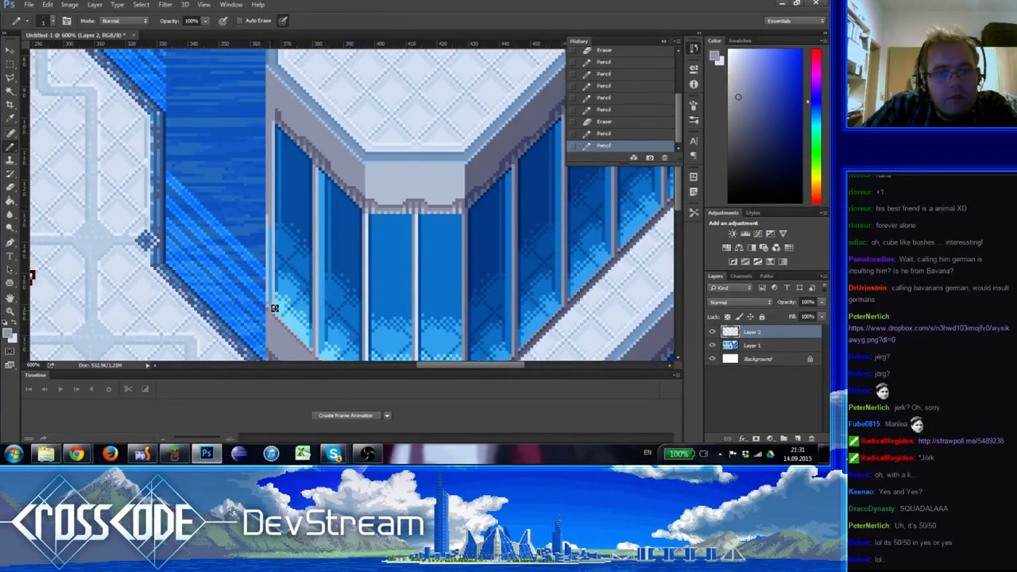
mouse_move(275, 299)
mouse_down()
mouse_move(277, 229)
mouse_move(276, 258)
mouse_move(327, 282)
mouse_up()
alt+click(275, 230)
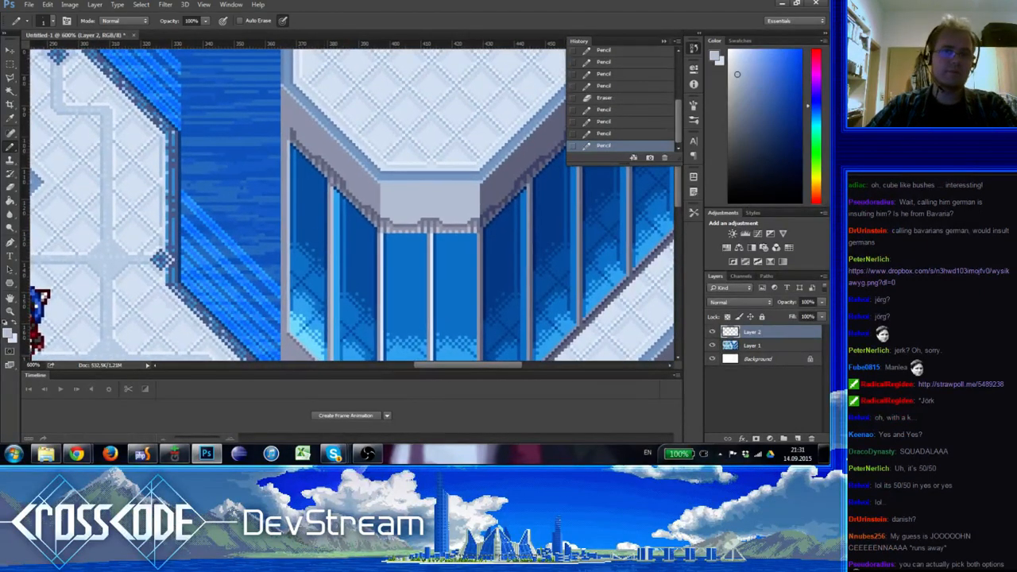
Redraw the jagged shadow beneath the ledge's western corner with grey pixels sampled from the ledge and its shadow
alt+click(305, 134)
drag(294, 130, 297, 139)
alt+click(303, 139)
click(296, 140)
alt+click(305, 147)
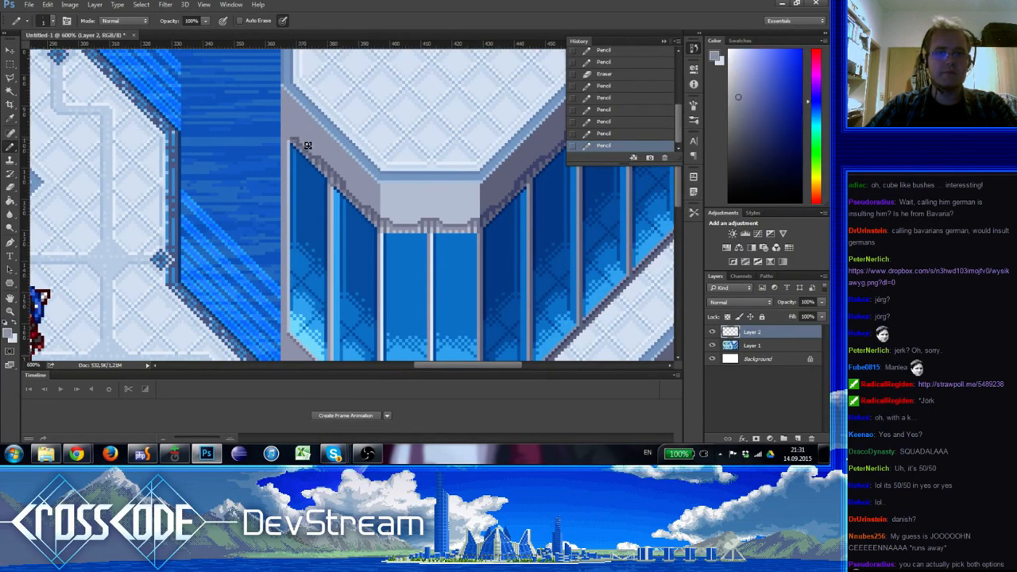
click(308, 146)
alt+click(307, 139)
click(304, 150)
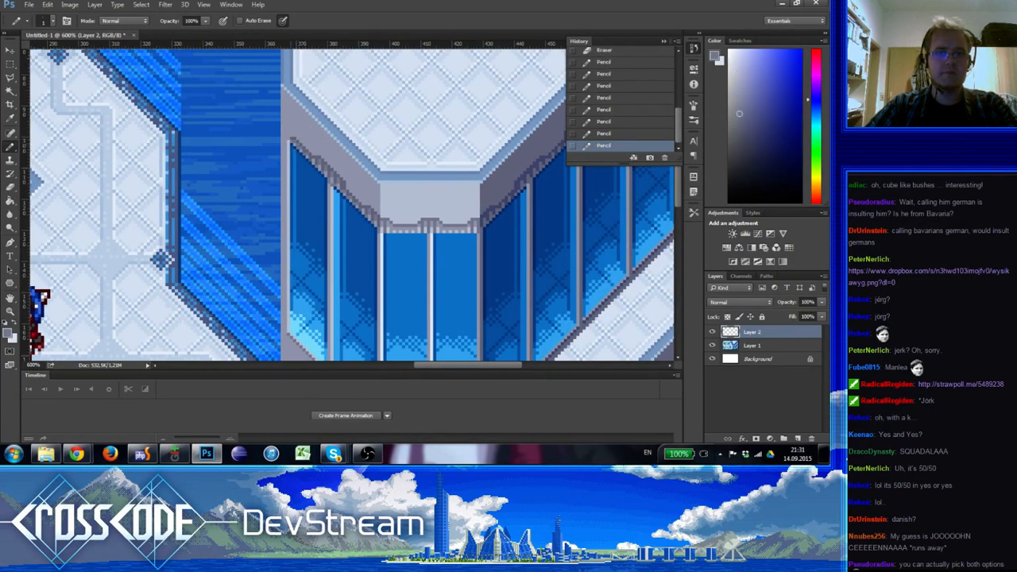
Touch up the pillar's top with sampled grey pixels where it meets the ledge
alt+click(295, 139)
click(293, 145)
drag(333, 207, 330, 97)
alt+click(297, 138)
drag(333, 245, 322, 327)
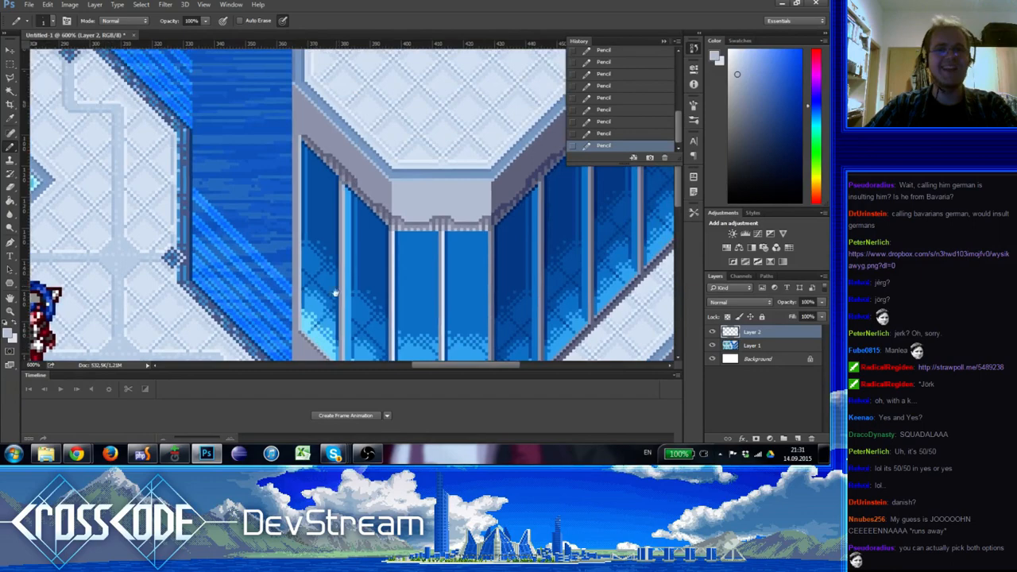
mouse_move(371, 244)
mouse_down()
mouse_move(377, 272)
mouse_move(371, 260)
mouse_up()
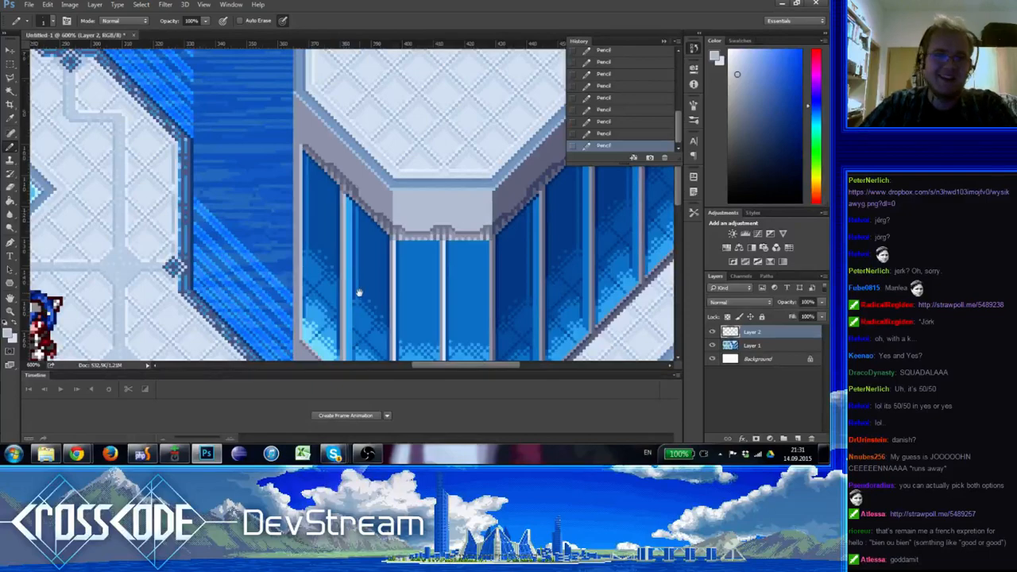
drag(359, 293, 310, 312)
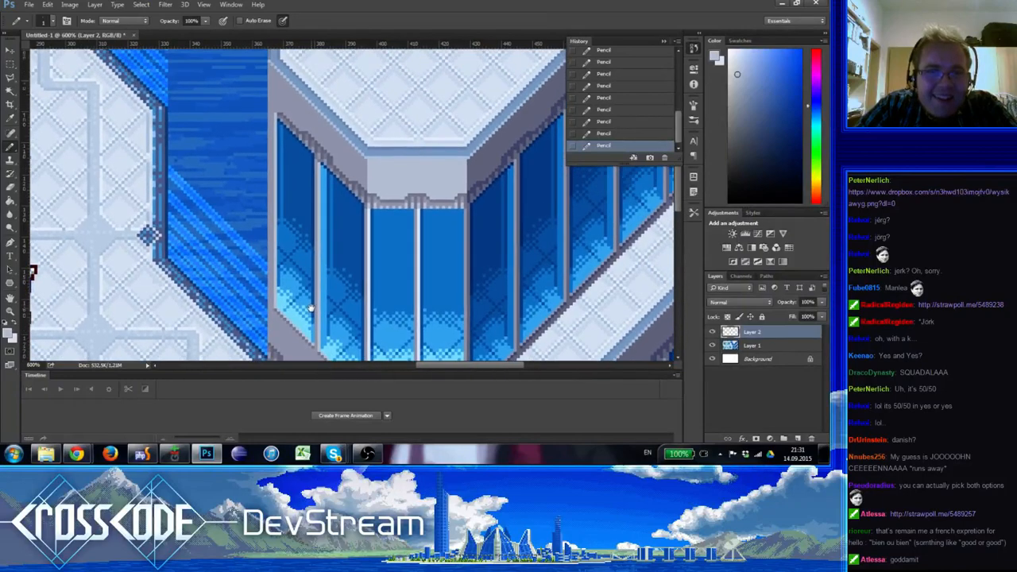
Pencil matching grey pillar pixels under the lower ledge's western corner, using colours sampled from the upper floor
drag(262, 187, 292, 85)
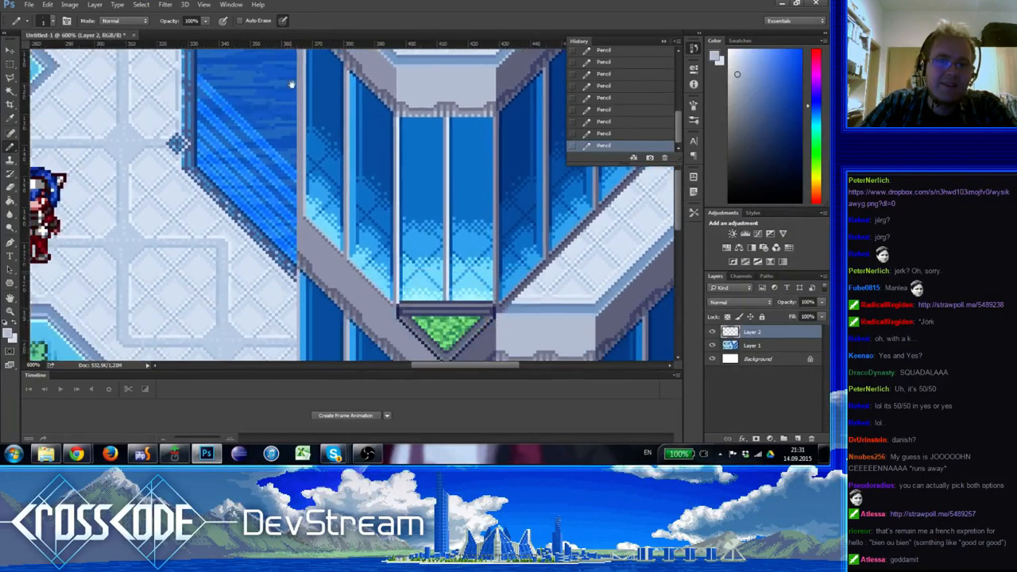
drag(302, 138, 271, 66)
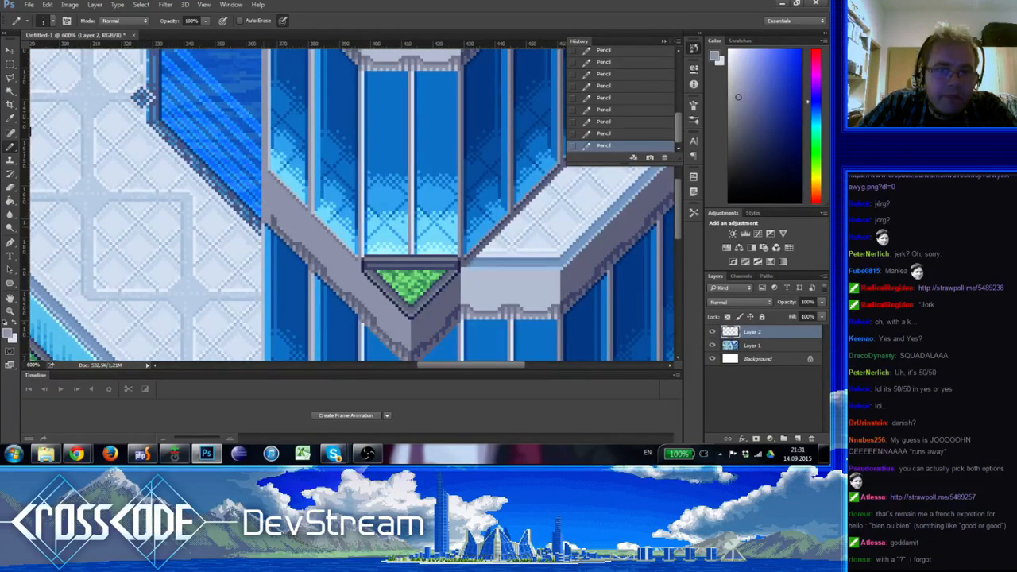
mouse_move(288, 202)
mouse_down()
mouse_move(285, 349)
mouse_move(260, 186)
mouse_move(293, 307)
mouse_move(306, 185)
mouse_move(291, 266)
mouse_up()
click(255, 234)
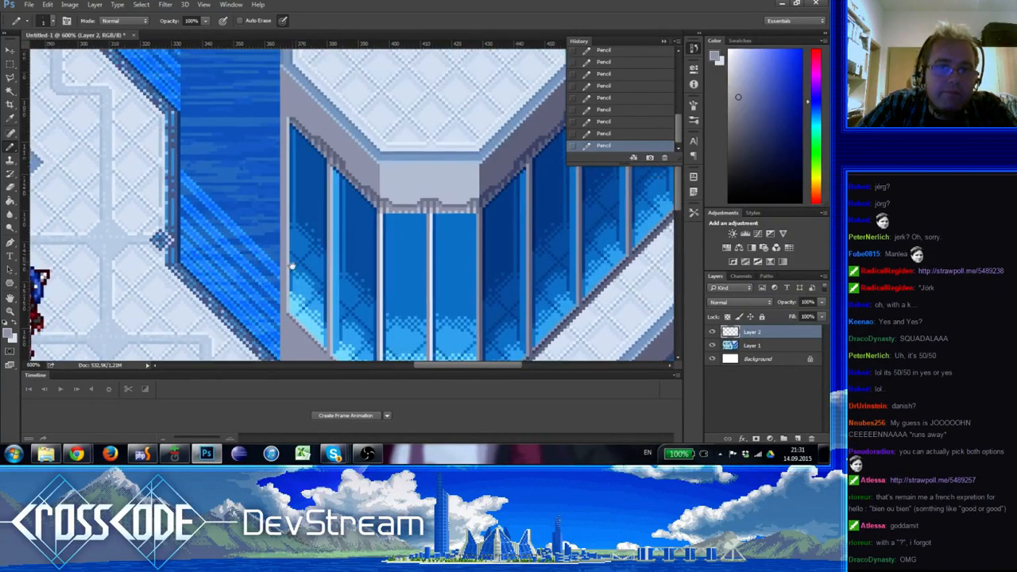
drag(302, 204, 267, 320)
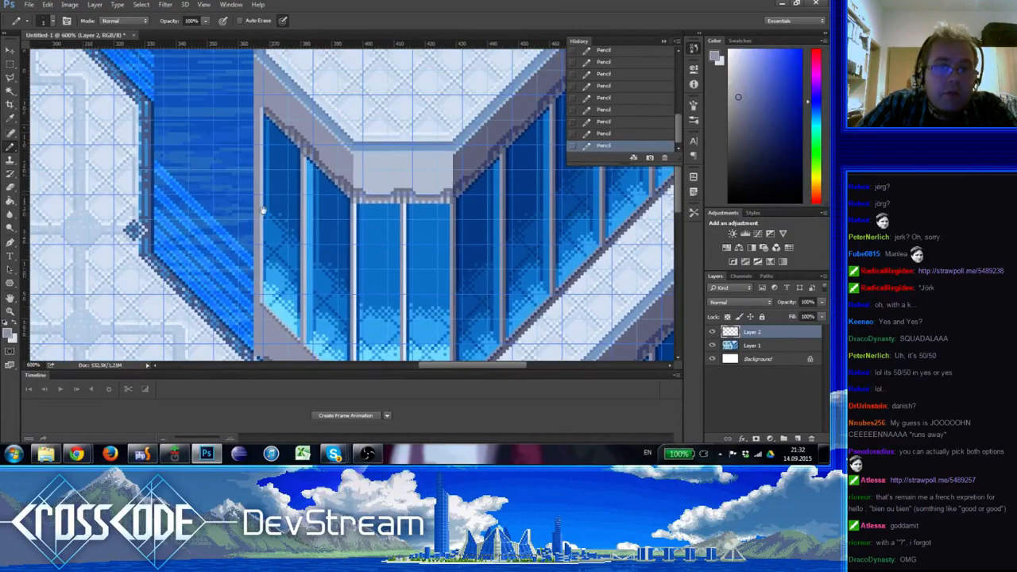
alt+click(262, 108)
drag(273, 356, 259, 161)
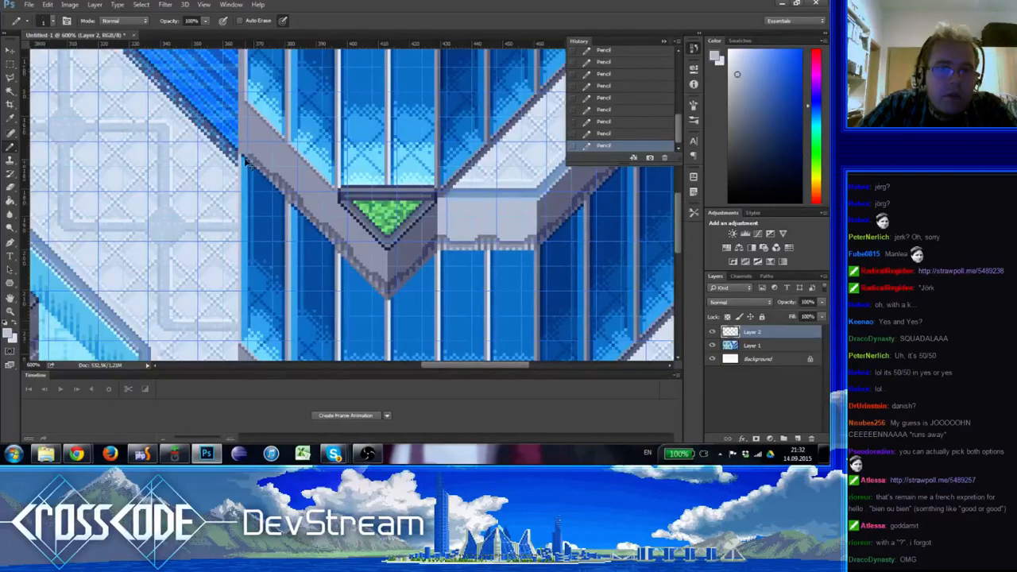
alt+click(248, 144)
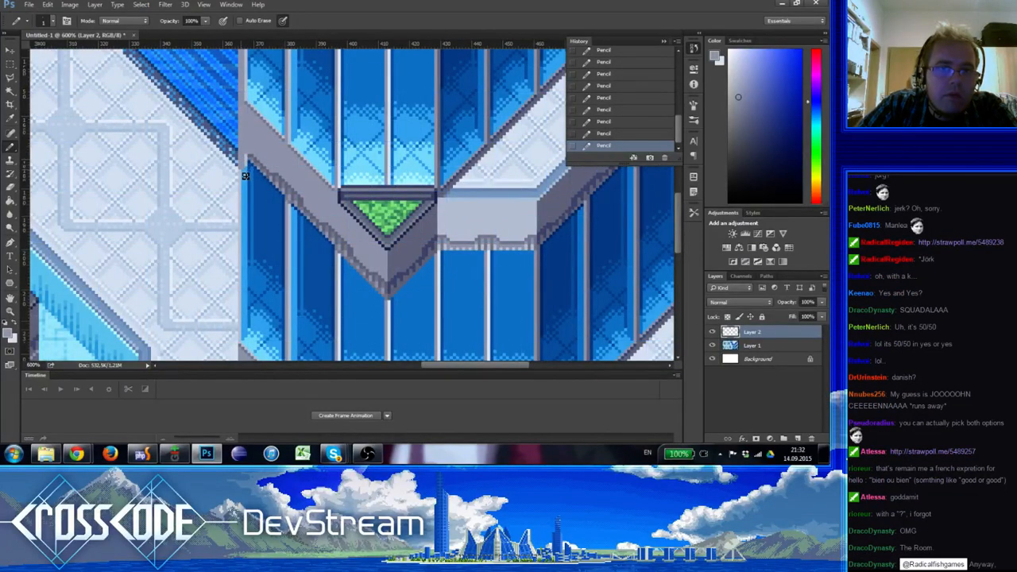
drag(261, 188, 313, 212)
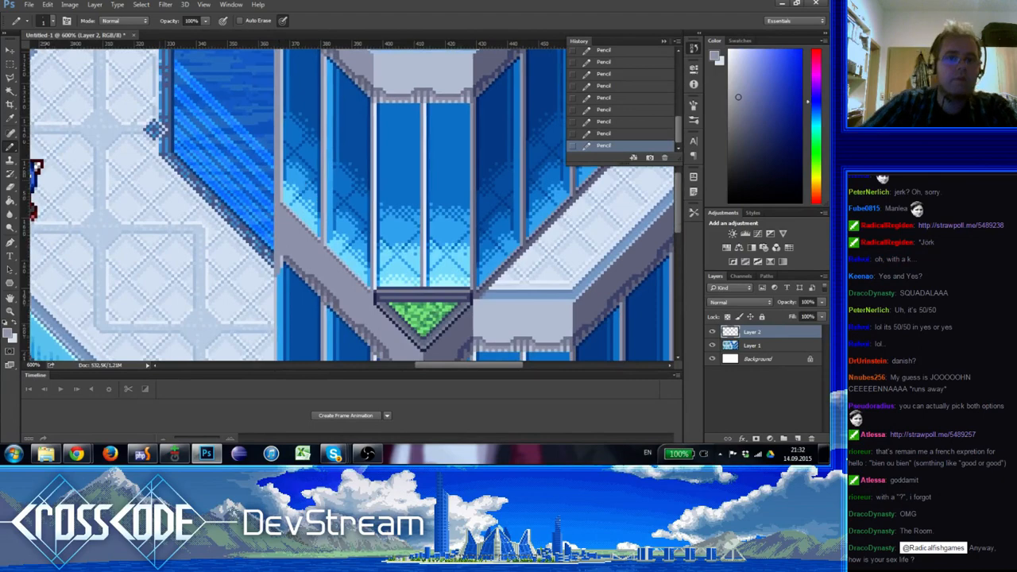
Examine the retouched western edge of the tower at several zoom levels, on both the upper and lower floors
key(z)
alt+click(71, 288)
alt+click(72, 287)
alt+click(74, 291)
alt+click(73, 291)
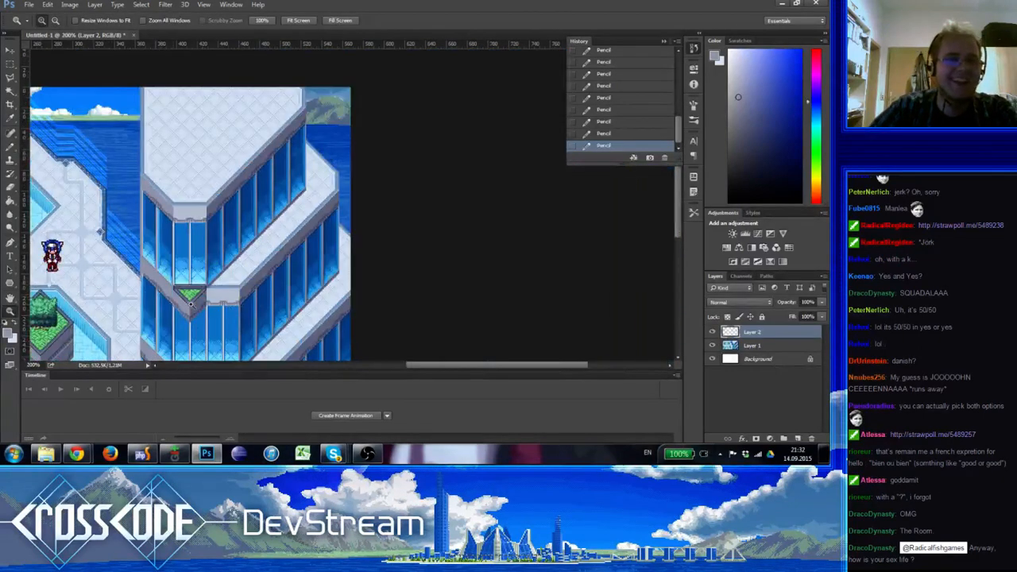
mouse_move(179, 310)
mouse_down()
mouse_move(230, 256)
mouse_move(281, 237)
mouse_up()
click(243, 197)
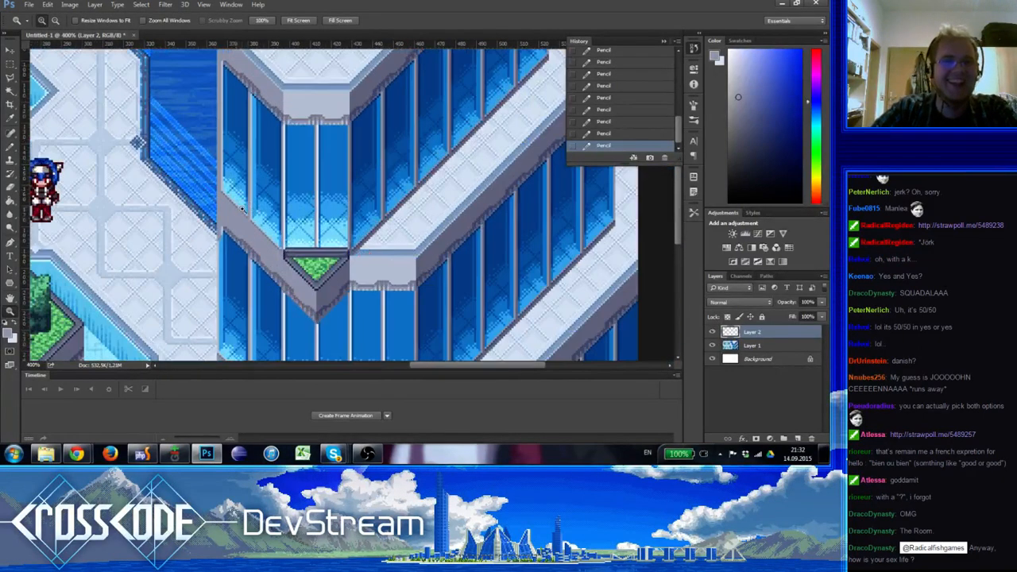
click(248, 205)
click(257, 220)
drag(259, 220, 287, 285)
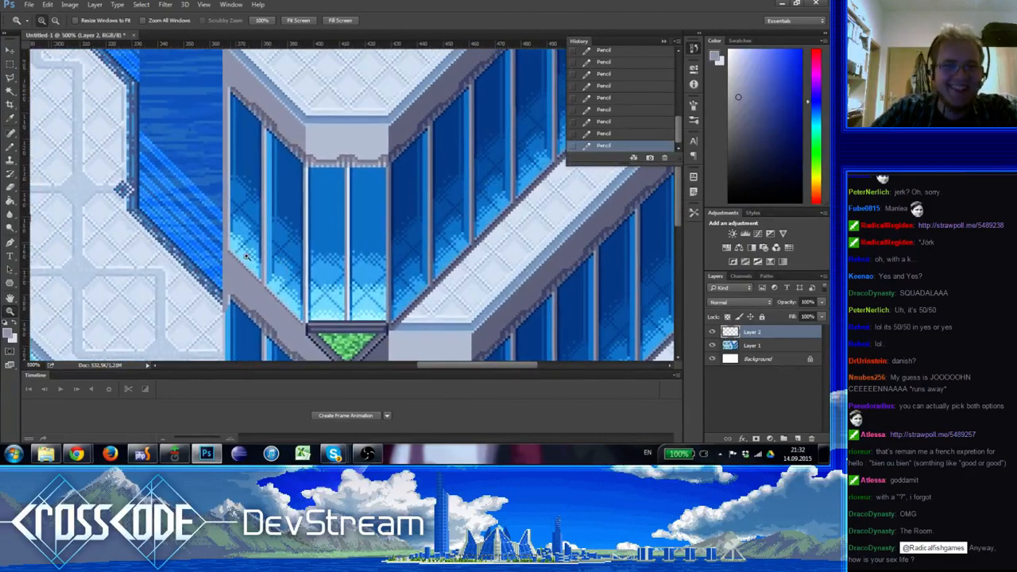
click(236, 246)
alt+click(237, 253)
alt+click(237, 254)
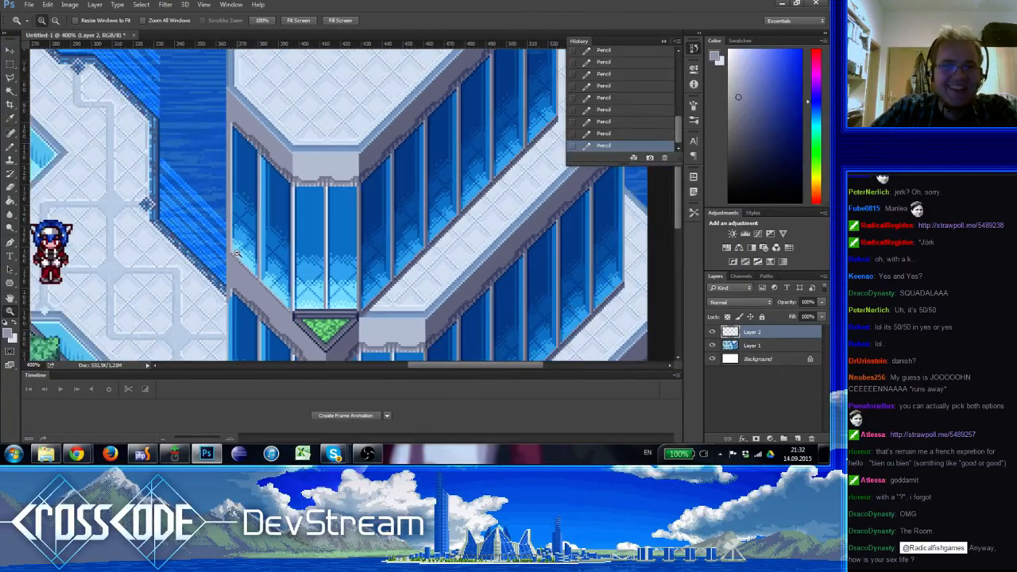
drag(238, 291, 241, 213)
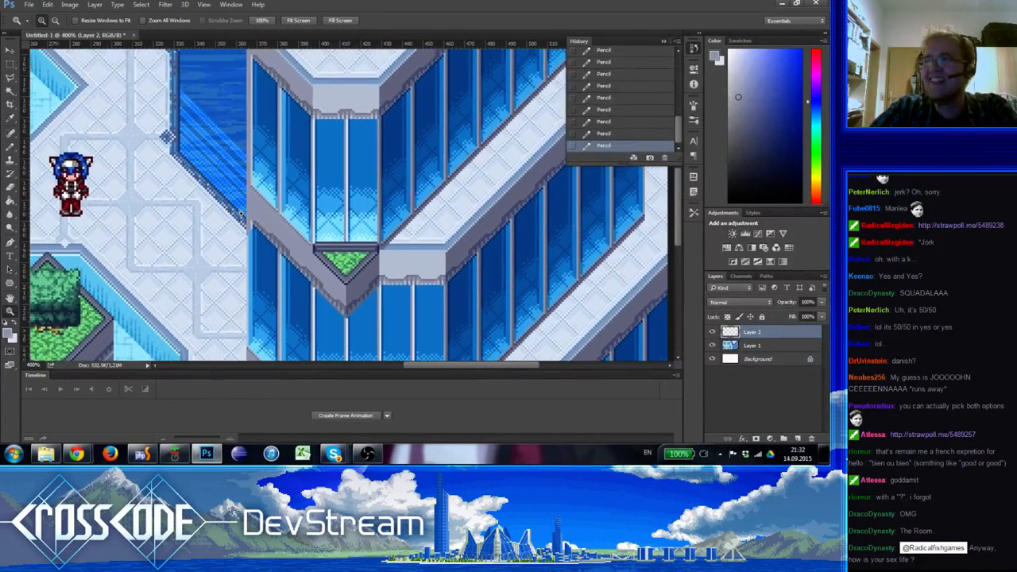
Switch to the browser, open the Straw Poll linked in the stream chat and view its results
click(933, 435)
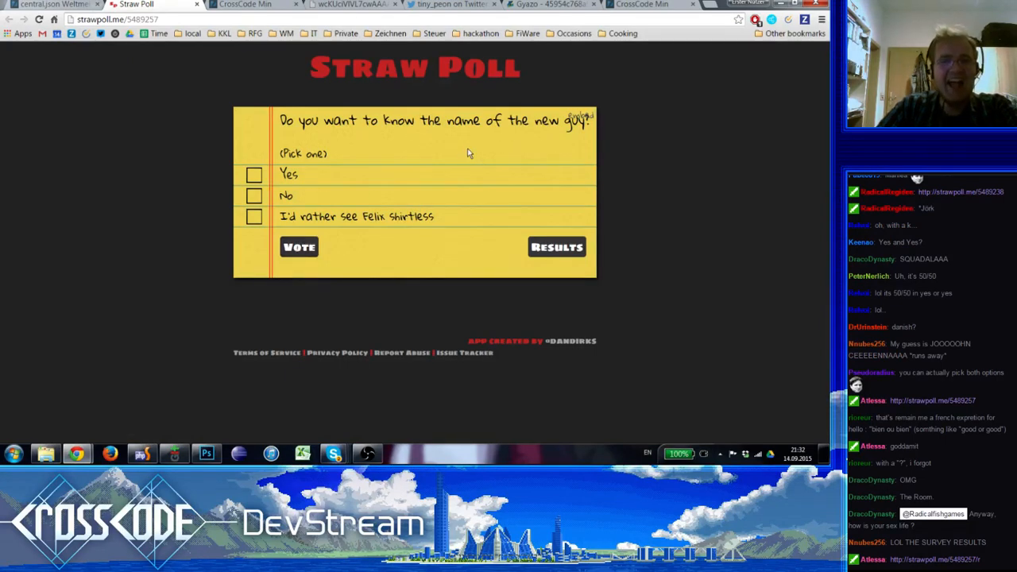
click(572, 253)
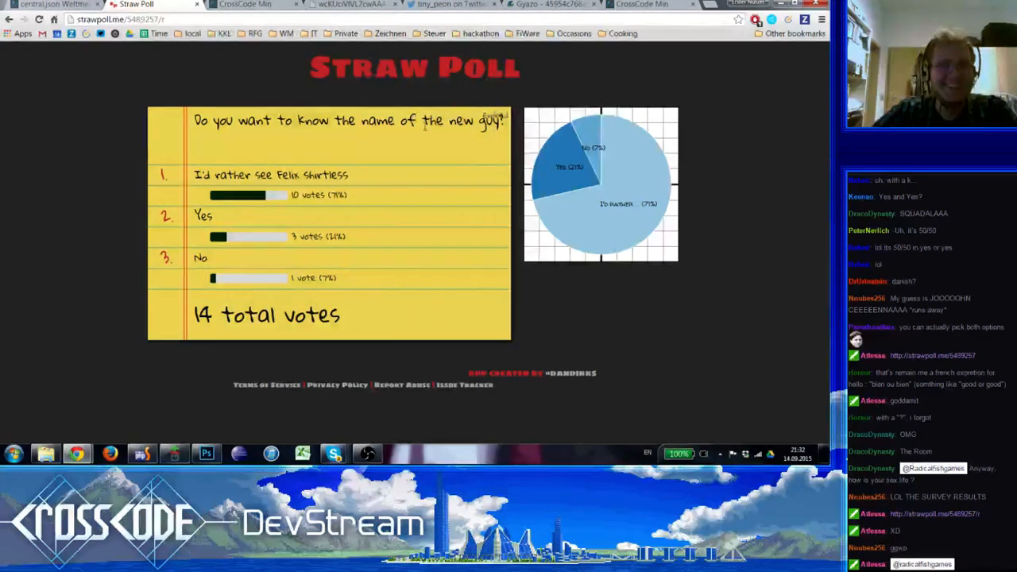
Check the updated Straw Poll results between the browser tabs and return to Photoshop
click(79, 8)
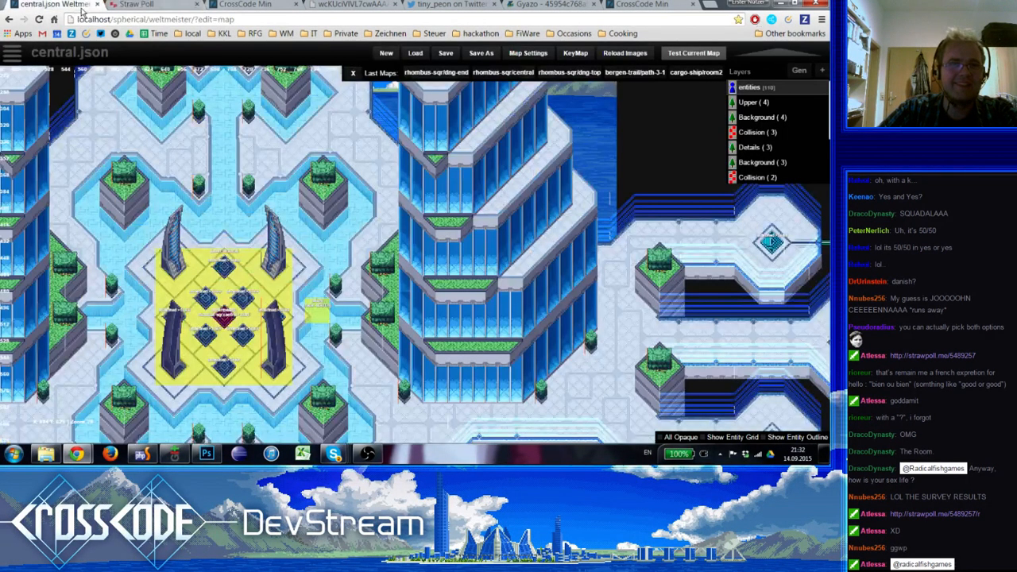
click(111, 6)
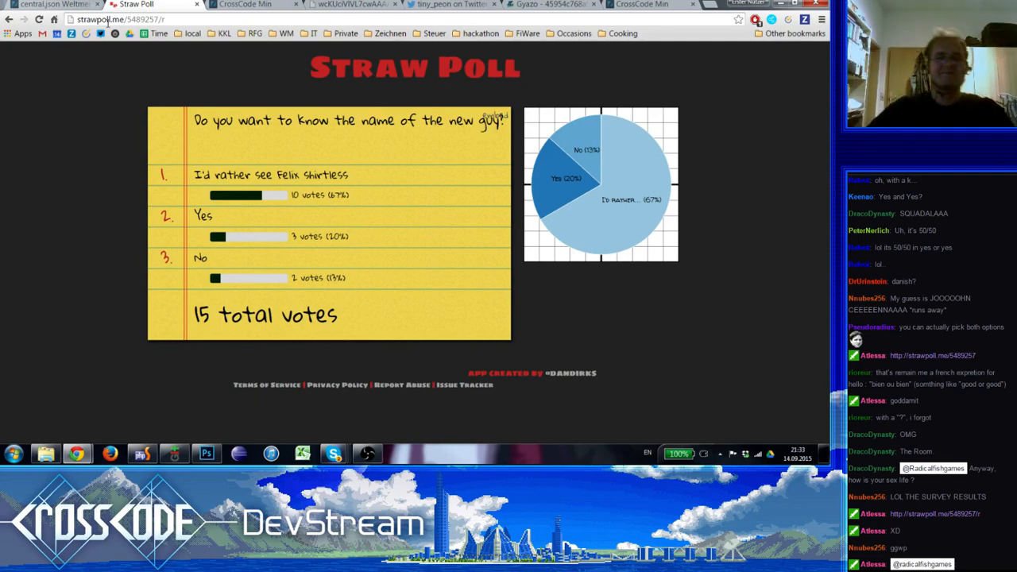
key(alt+Tab)
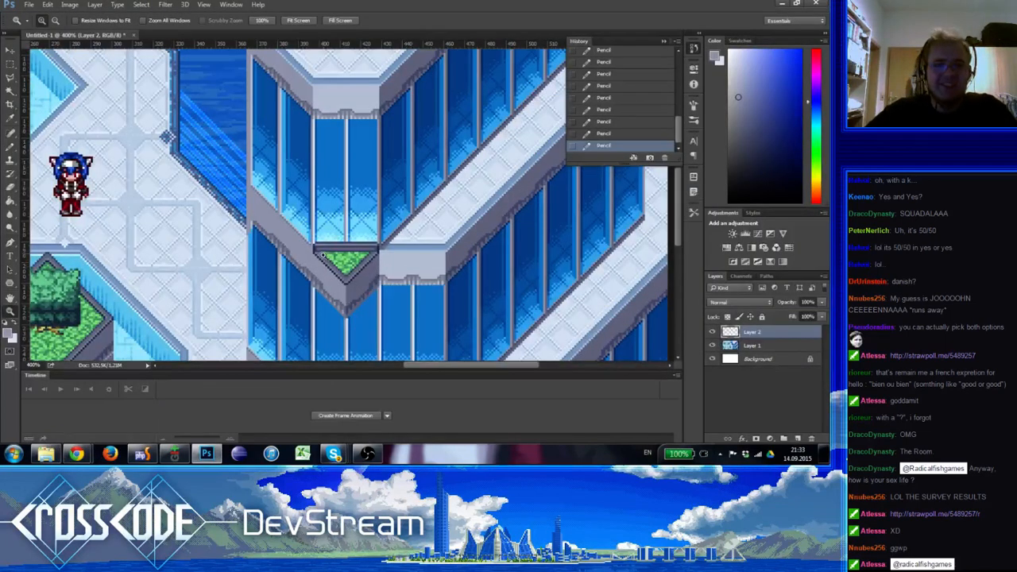
Select a small strip of pixels on the tower's western edge, duplicate it downward beside the lower floor, and clear the selection
drag(323, 254, 363, 176)
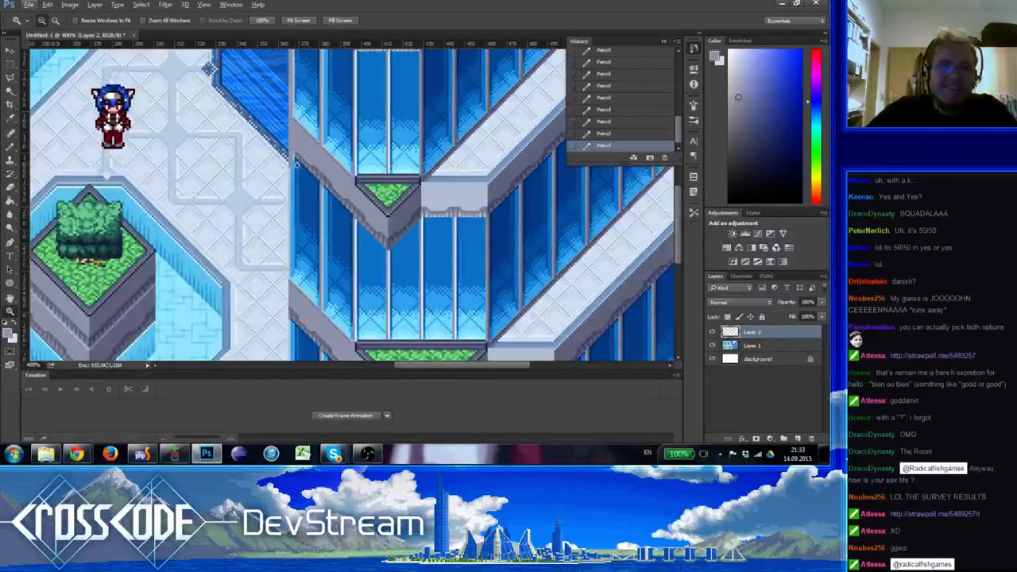
click(293, 147)
click(292, 147)
drag(301, 165, 300, 227)
alt+click(298, 220)
alt+click(298, 219)
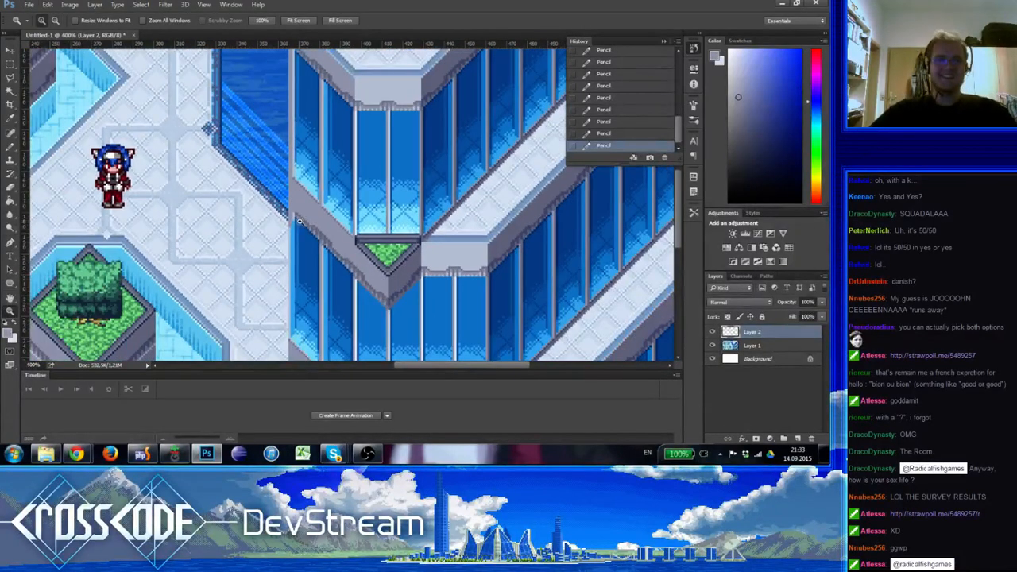
click(13, 63)
drag(293, 221, 291, 224)
ctrl+alt+drag(291, 225, 292, 248)
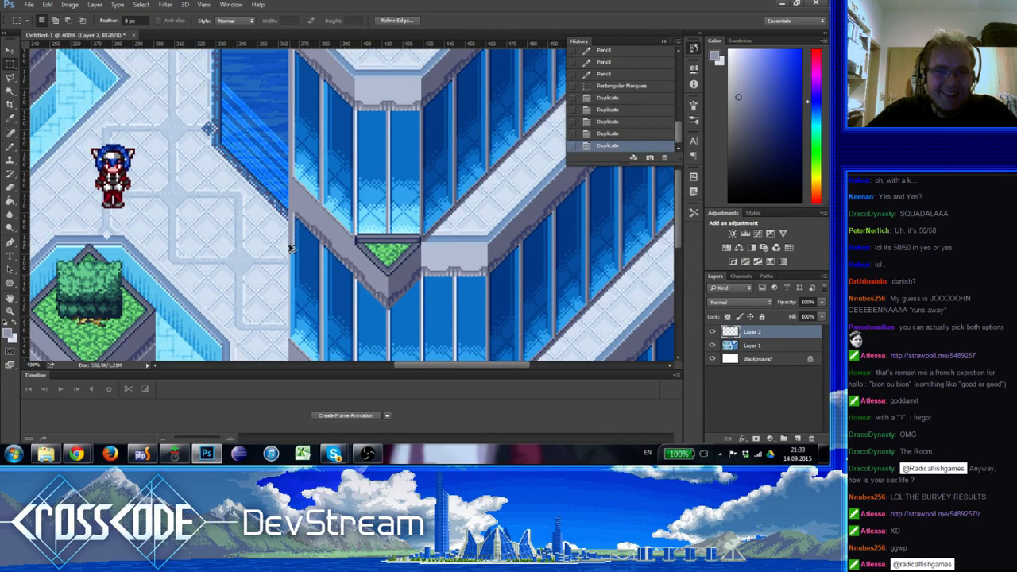
key(ctrl+d)
Examine the tower's retouched western edge along the upper and lower floors, both in full overview and close up
drag(255, 215, 224, 136)
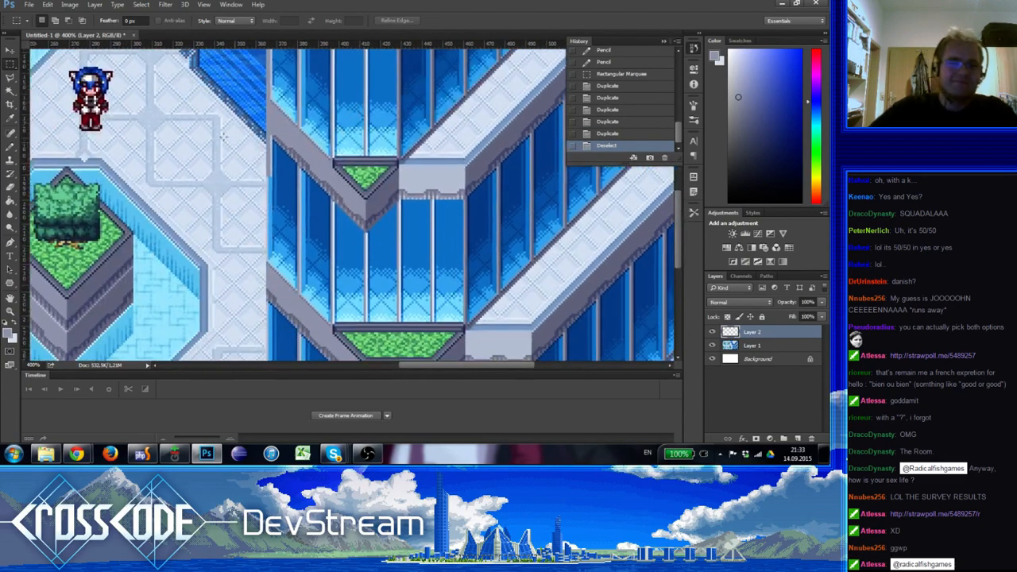
mouse_move(271, 177)
mouse_down()
mouse_move(266, 164)
mouse_move(263, 177)
mouse_up()
mouse_move(272, 159)
mouse_down()
mouse_move(272, 210)
mouse_move(229, 196)
mouse_move(264, 177)
mouse_up()
drag(334, 128, 344, 242)
drag(317, 187, 322, 322)
mouse_move(311, 270)
mouse_down()
mouse_move(306, 244)
mouse_move(319, 268)
mouse_up()
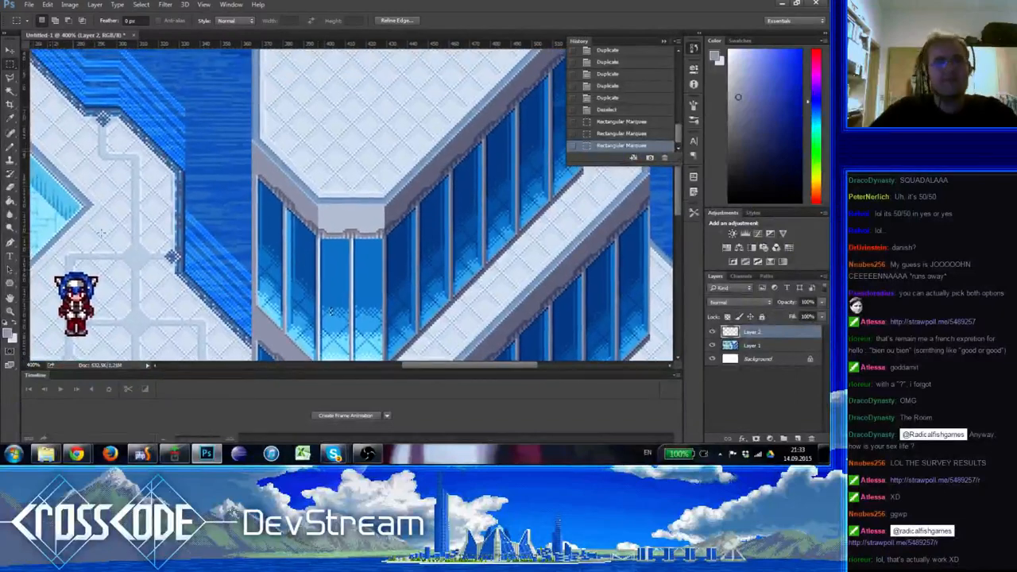
click(10, 312)
alt+click(63, 308)
alt+click(63, 308)
alt+click(62, 308)
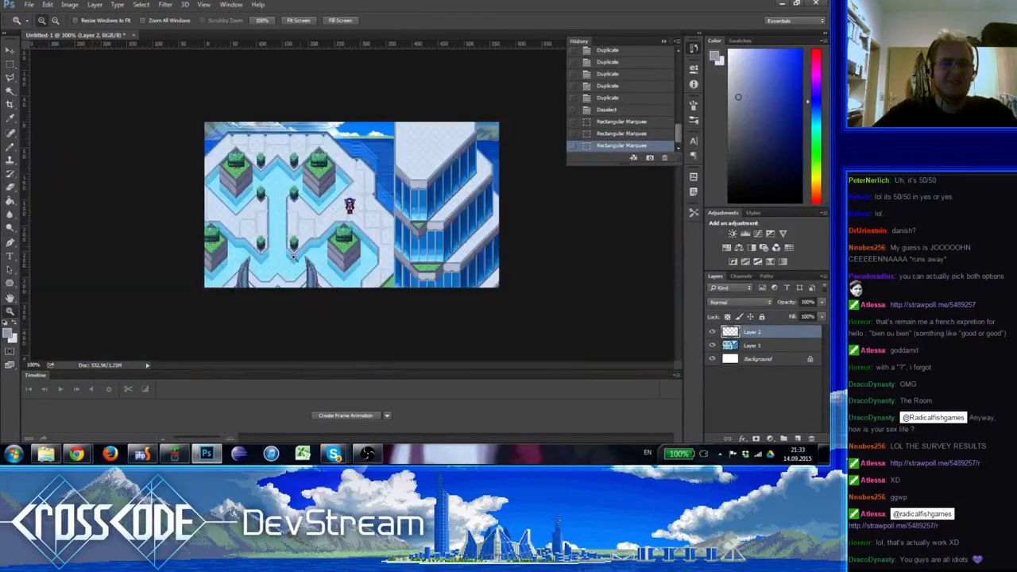
click(406, 191)
click(404, 189)
click(403, 187)
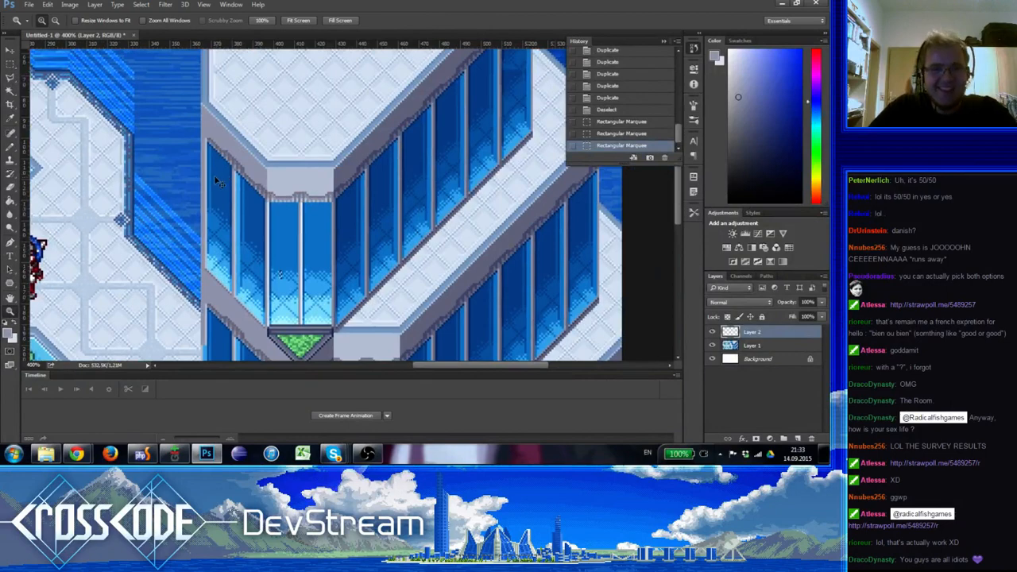
Show the grid over the image and check a rectangular selection at the upper ledge's western corner against it, clearing the selection
key(ctrl+1)
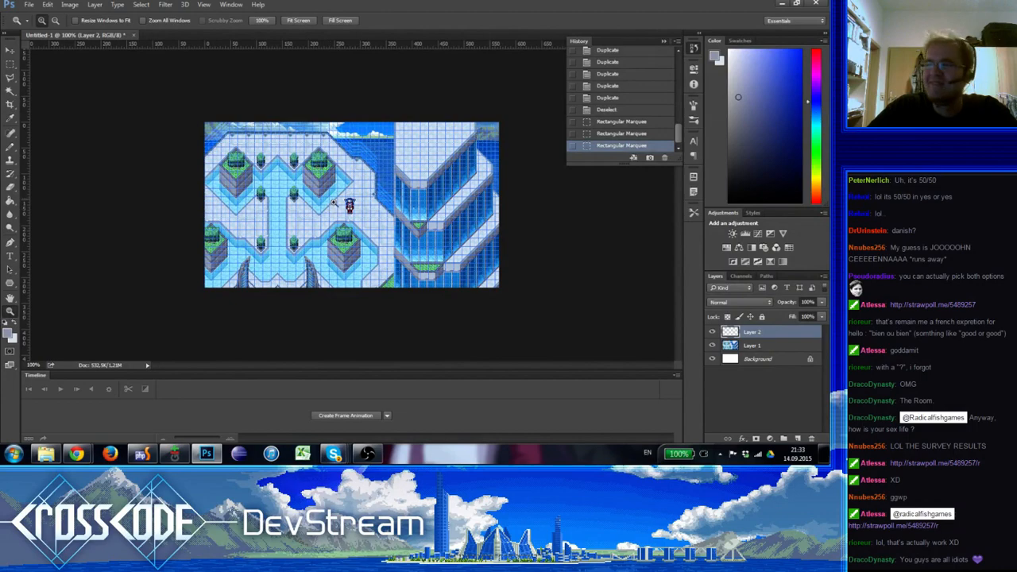
click(341, 194)
click(348, 192)
drag(557, 186, 286, 201)
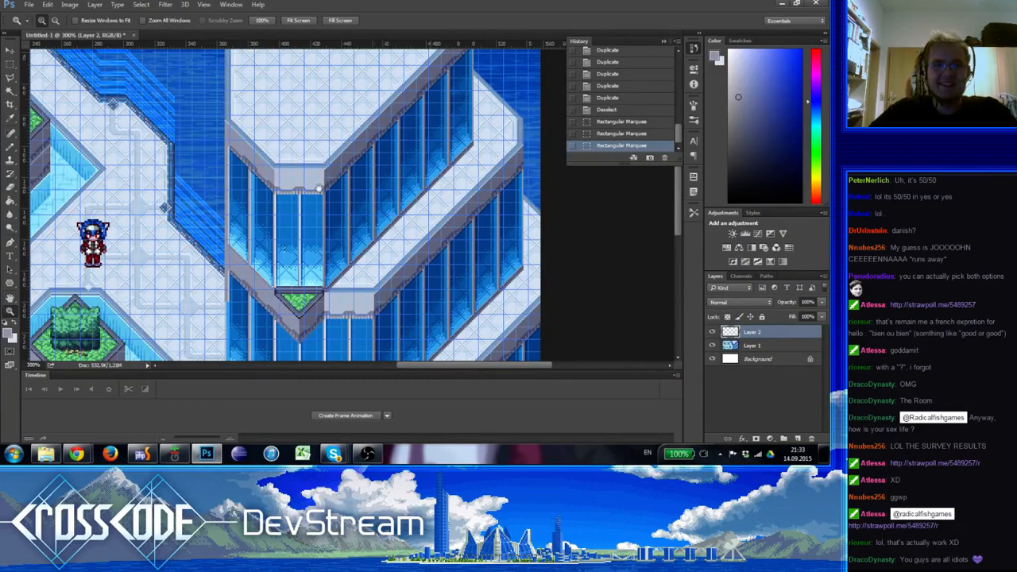
drag(308, 179, 380, 154)
key(ctrl+d)
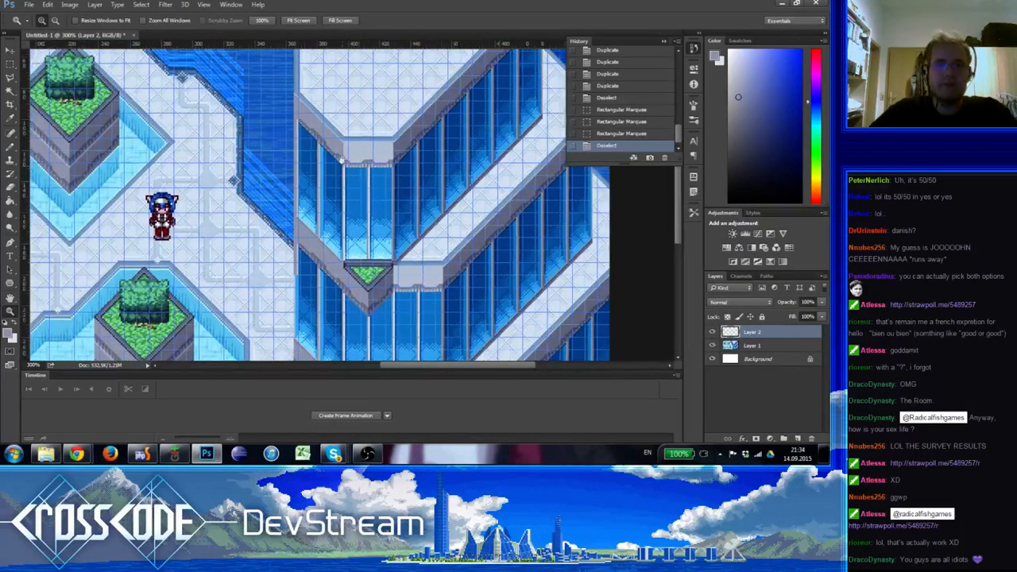
click(10, 65)
drag(296, 102, 307, 140)
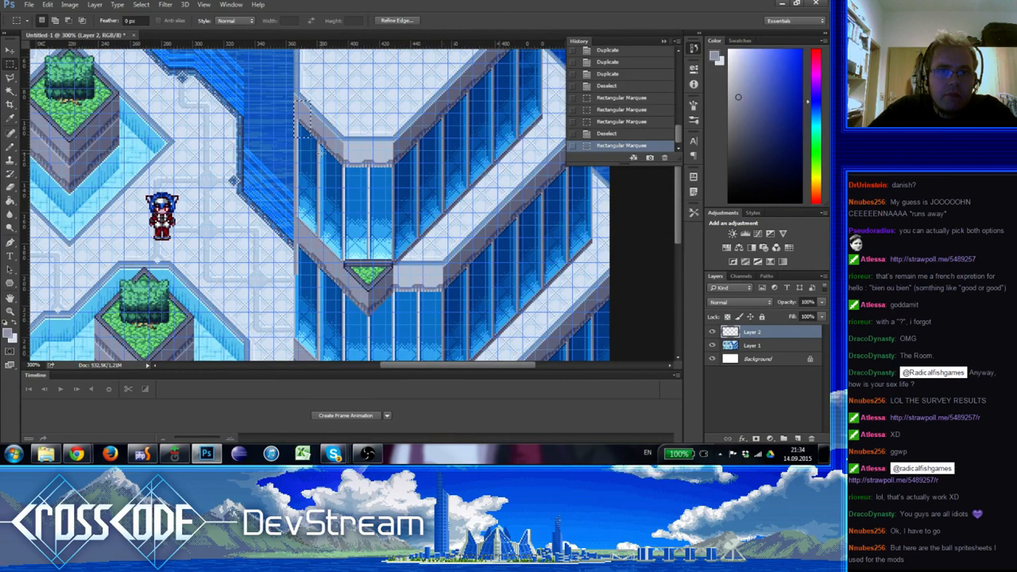
key(ctrl+d)
Compare the tower's western edge with the grid lines at several zoom levels
click(9, 310)
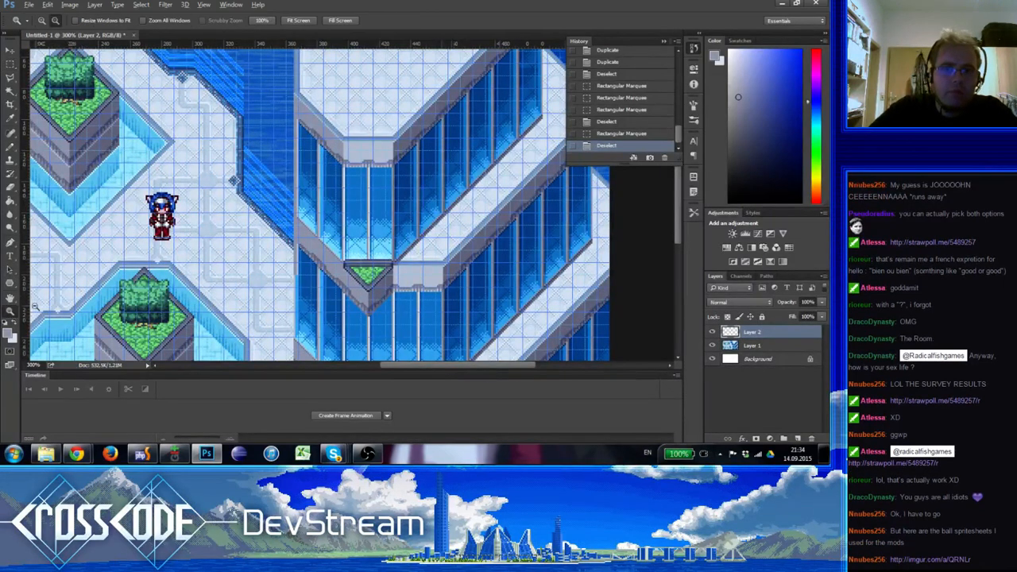
alt+click(55, 302)
alt+click(55, 302)
alt+click(54, 302)
click(380, 191)
click(380, 191)
click(381, 190)
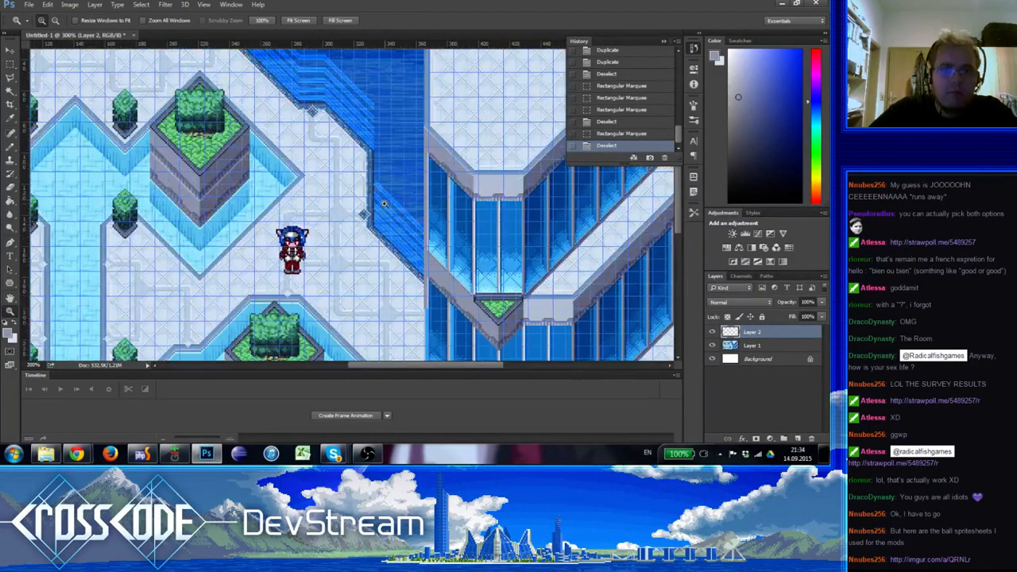
alt+click(385, 204)
alt+click(386, 204)
click(386, 203)
alt+click(385, 204)
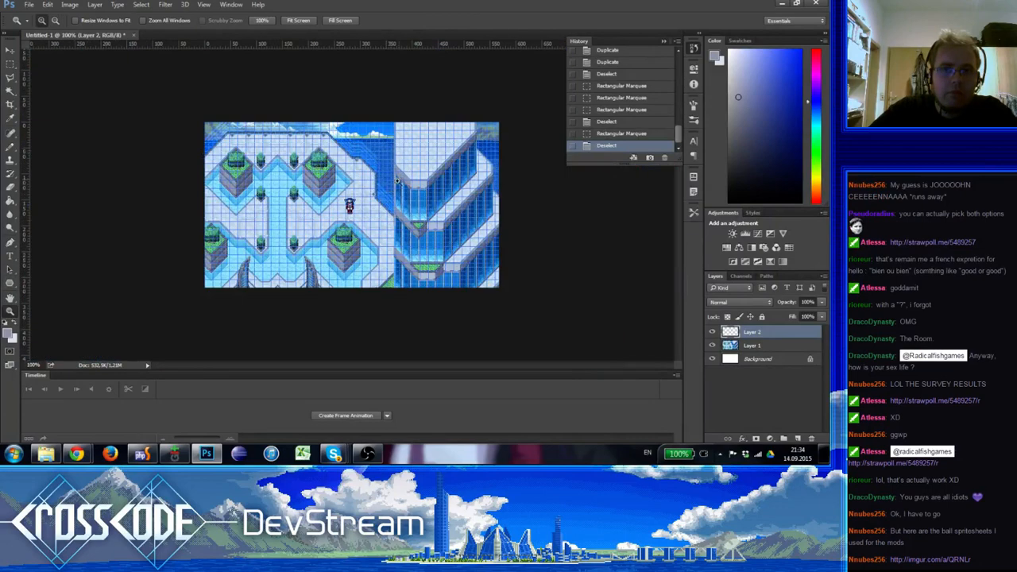
click(398, 182)
drag(469, 213, 375, 188)
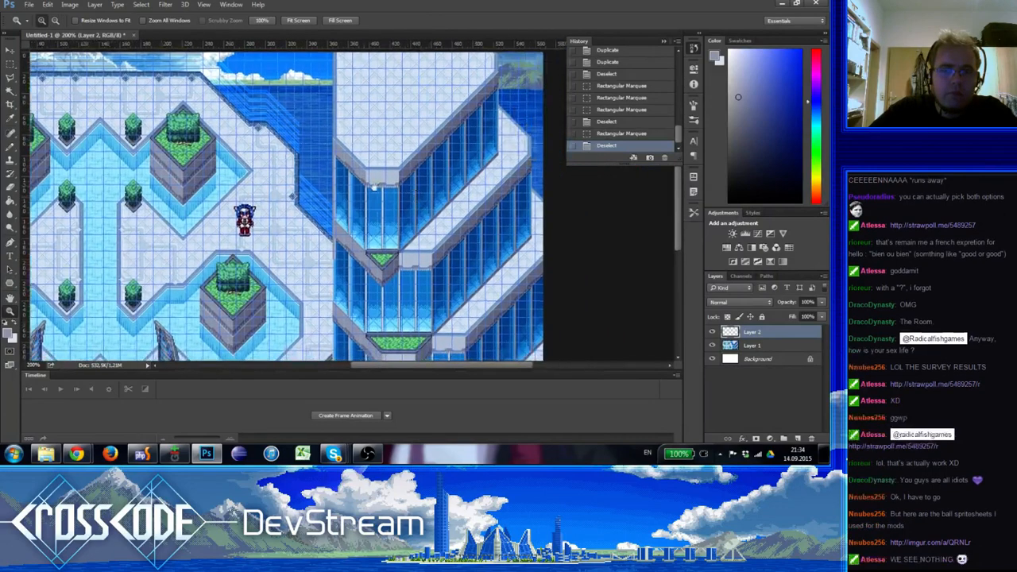
click(375, 187)
click(374, 187)
alt+click(370, 189)
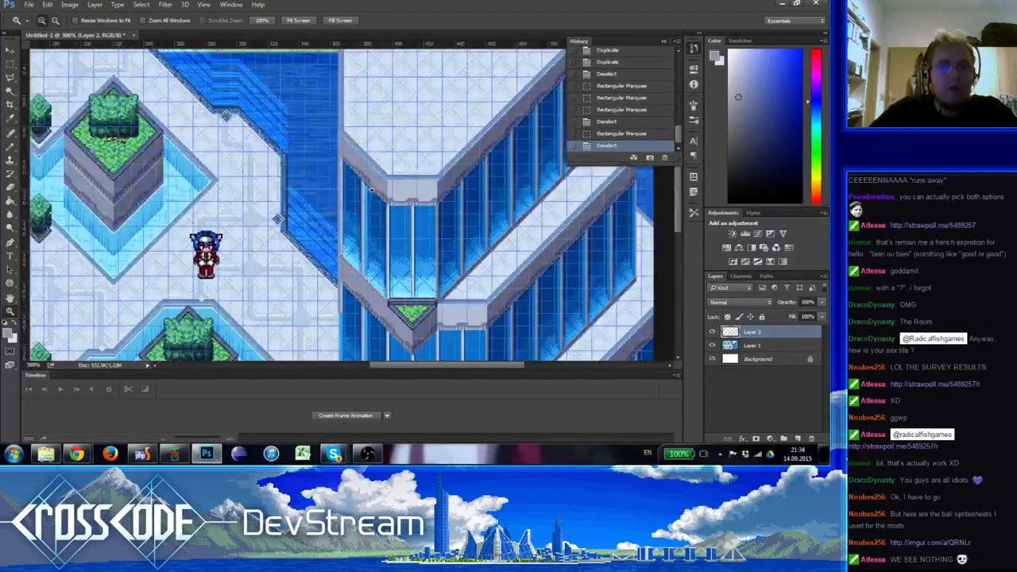
Switch to the CrossCode game in Chrome and capture a tile screenshot by running sc.Debug.prepareTileScreenshot() in the console
mouse_move(76, 454)
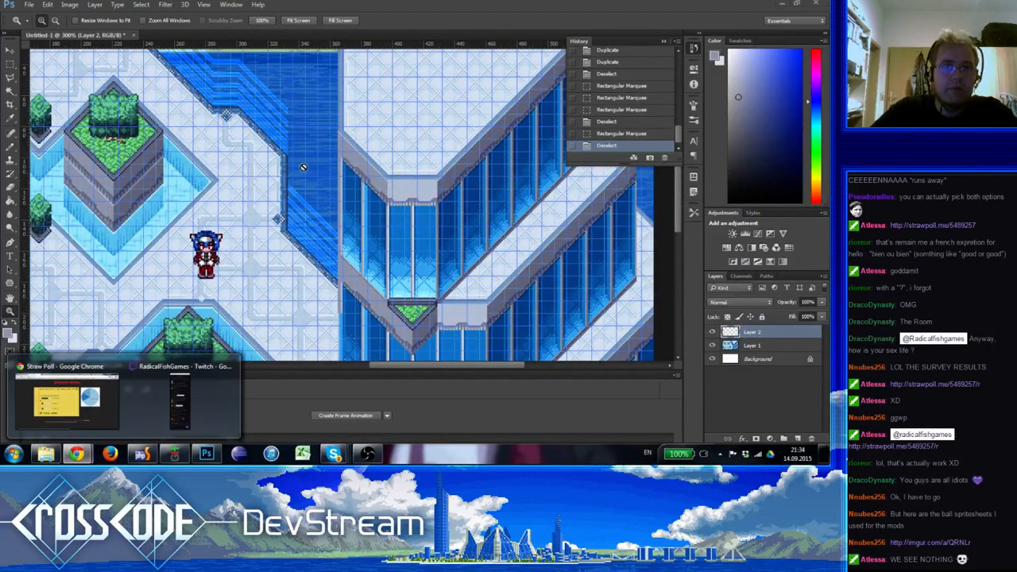
click(68, 402)
click(245, 5)
click(620, 419)
key(Up)
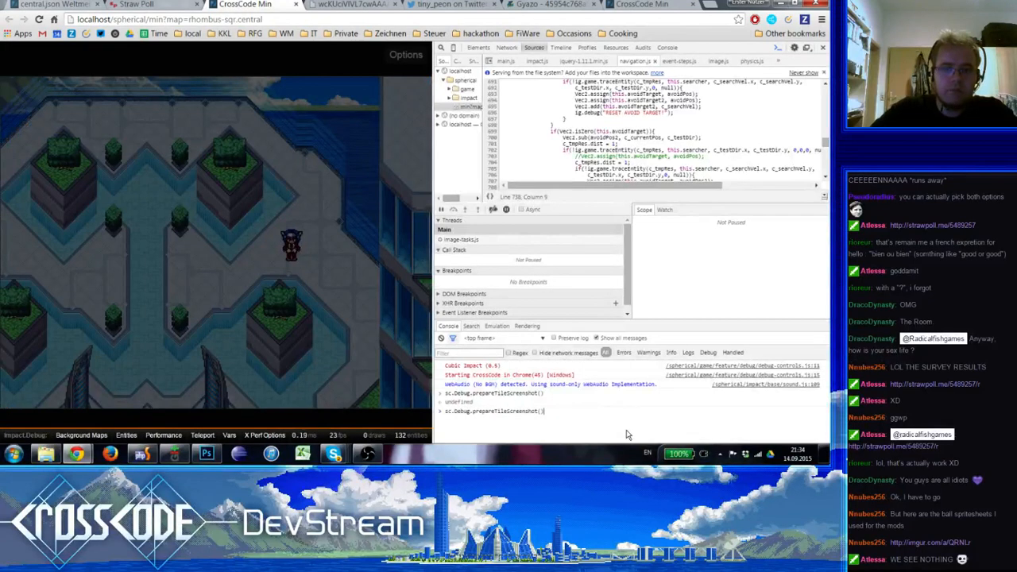
key(Return)
click(368, 68)
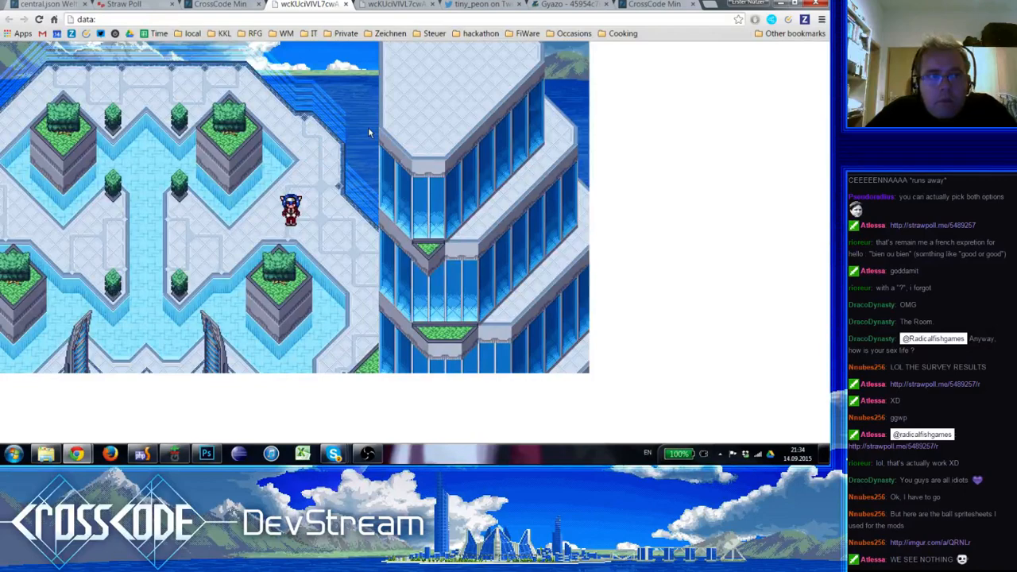
Reload the game on rhombus-sqr.central and bring the tower's lower western edge into a widened game view
click(224, 4)
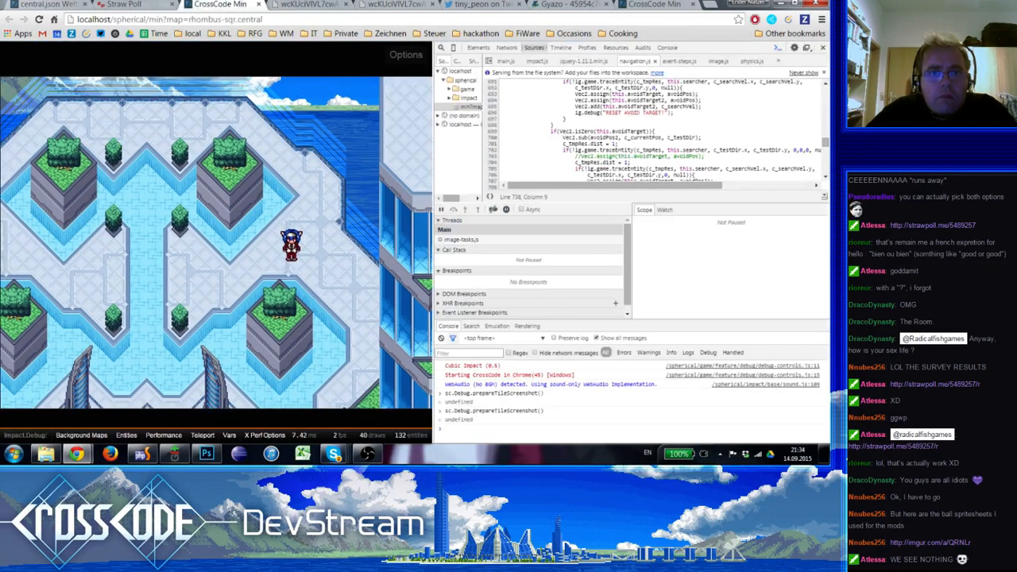
click(469, 434)
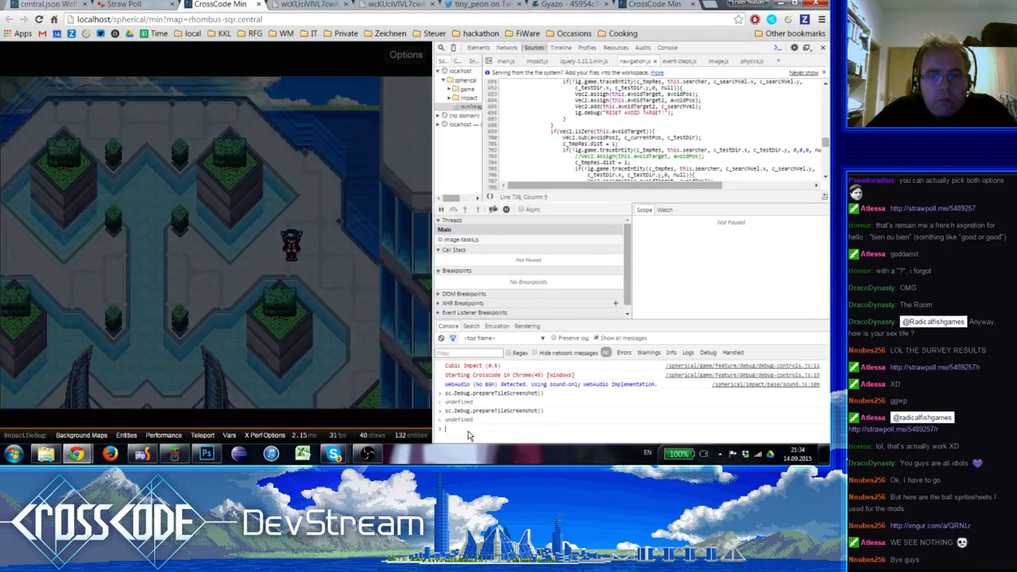
click(364, 328)
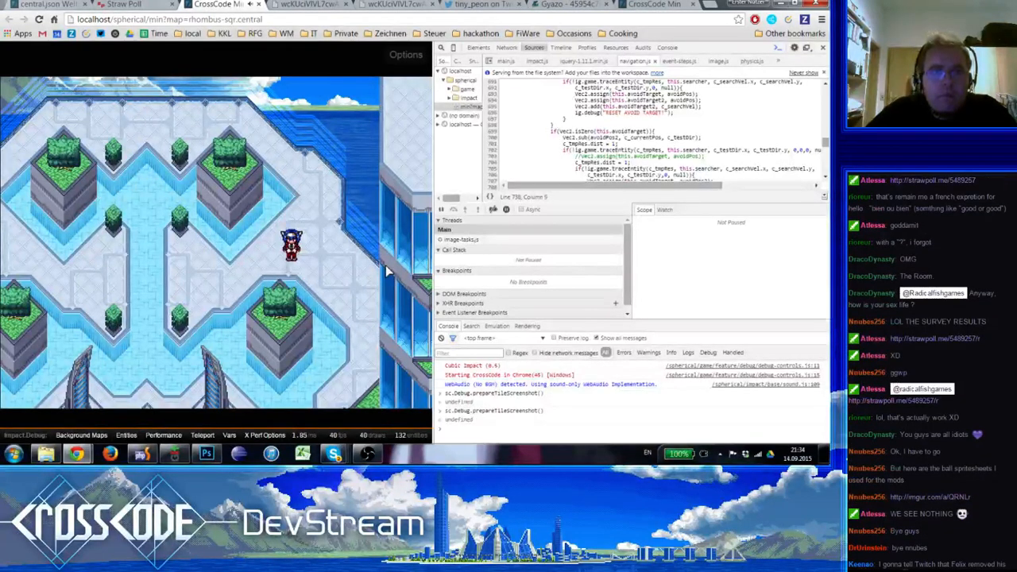
click(38, 19)
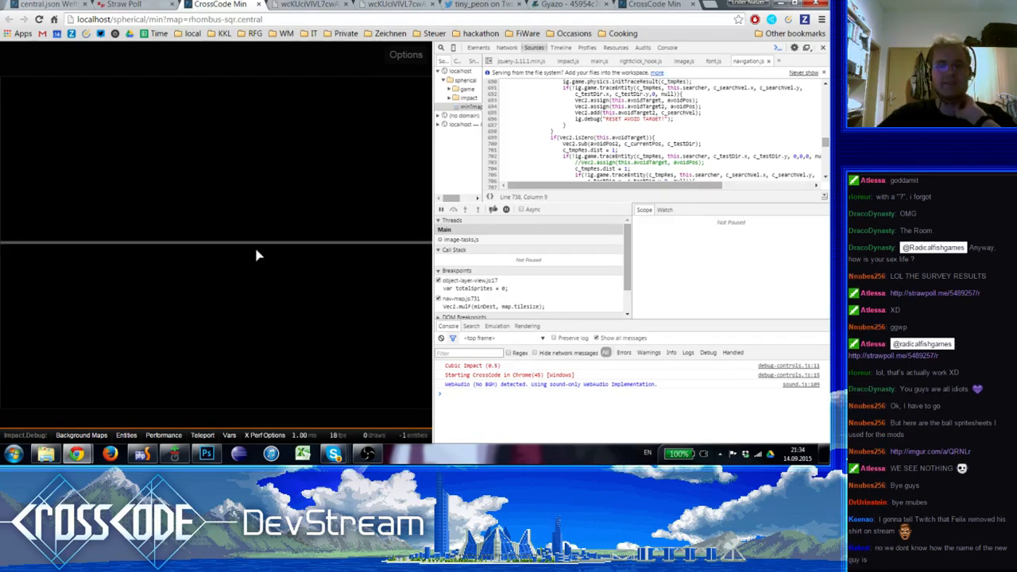
click(82, 262)
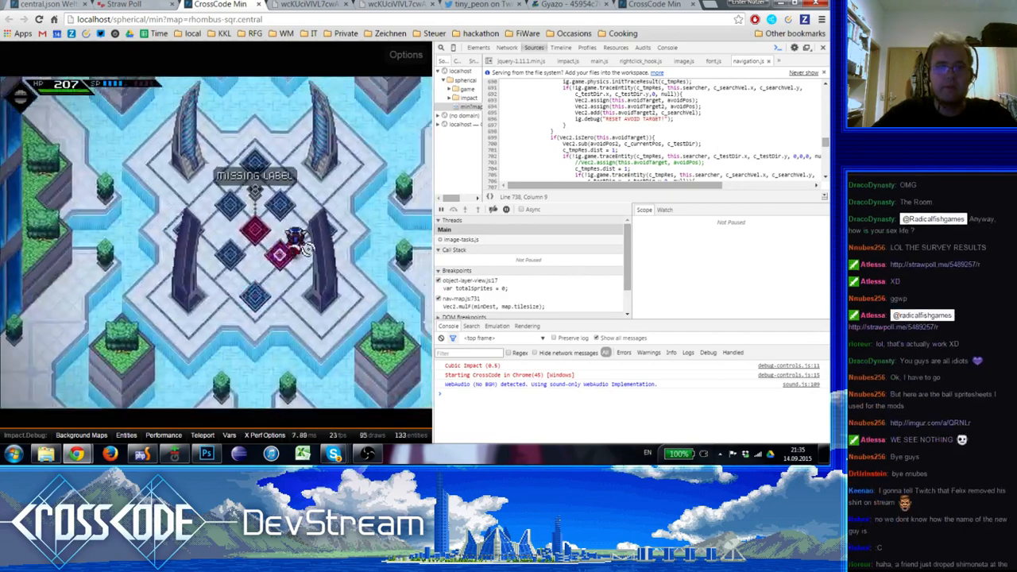
drag(433, 413, 577, 423)
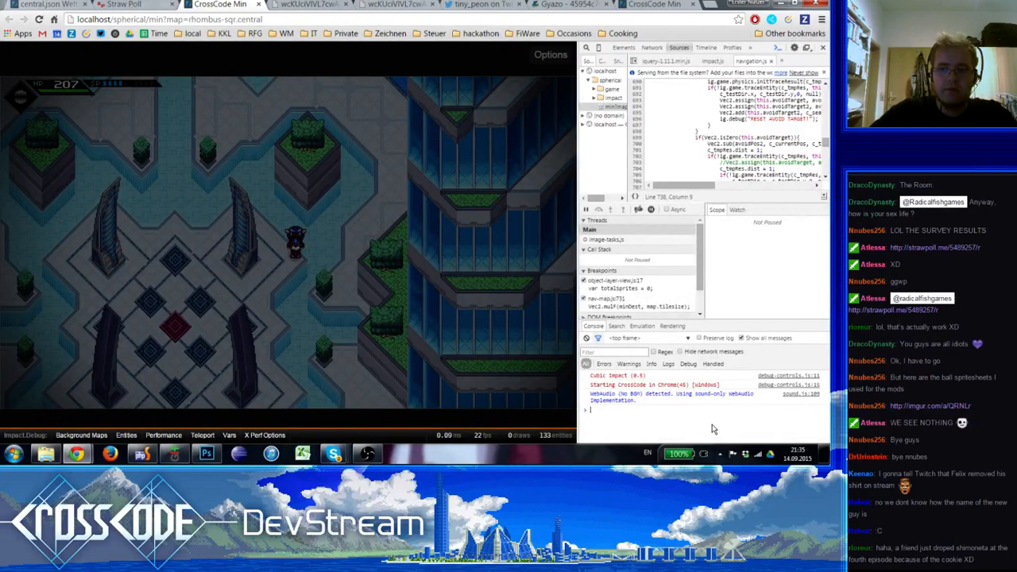
Run sc.Debug.prepareTileScreenshot() again, capture the plaza beside the lower tower floors, and copy the resulting image
key(Up)
key(Return)
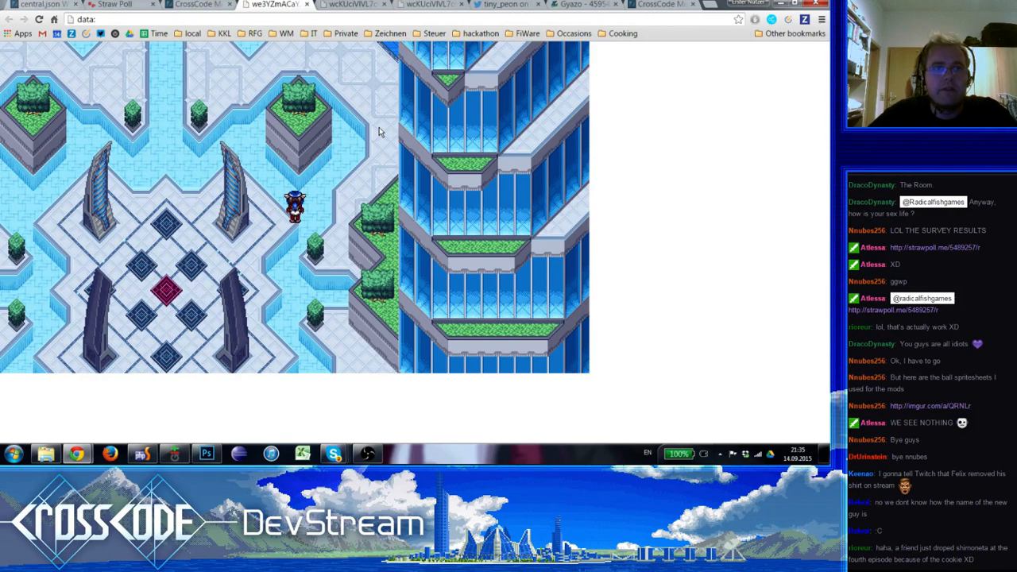
right_click(378, 132)
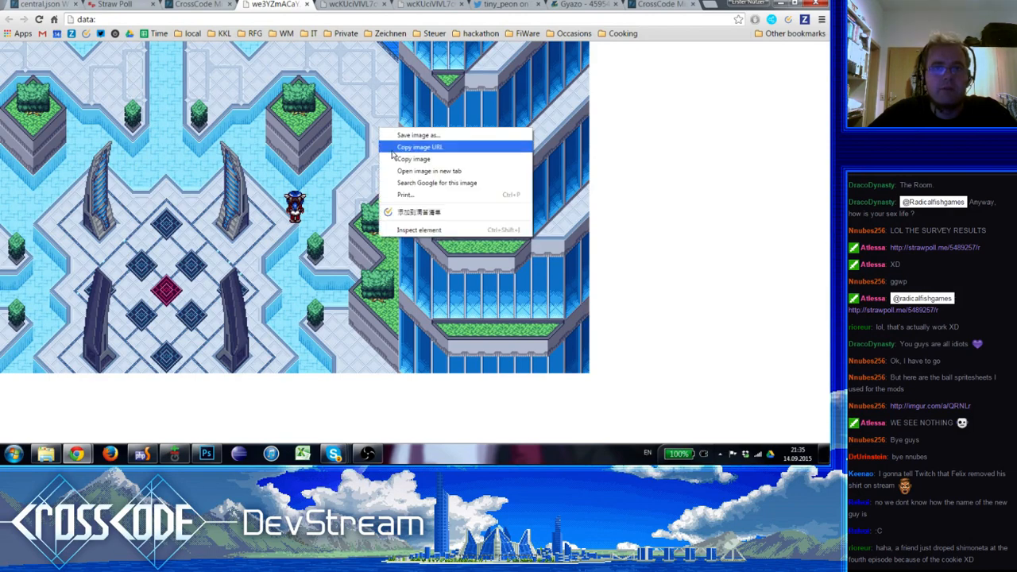
click(395, 161)
Roll the Photoshop document back to its New Layer history state to compare the tower without the retouching, and return to Chrome
key(alt+Tab)
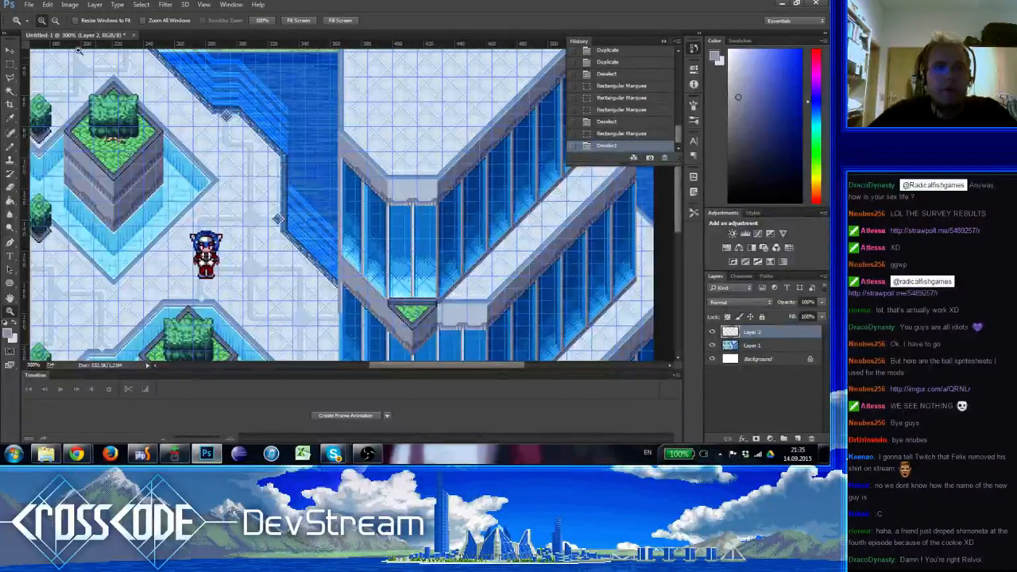
scroll(616, 87, up, 5)
click(608, 52)
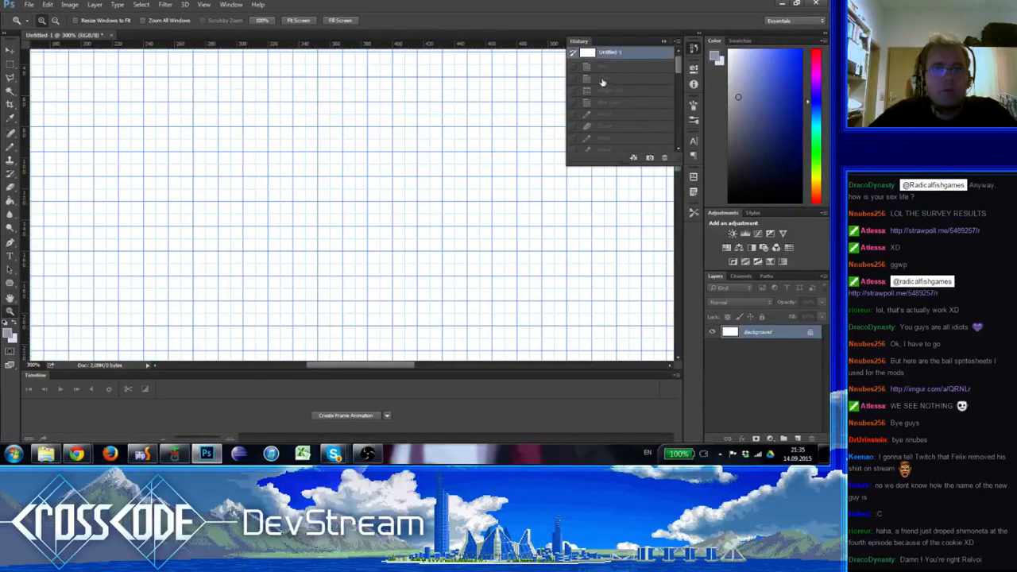
click(613, 105)
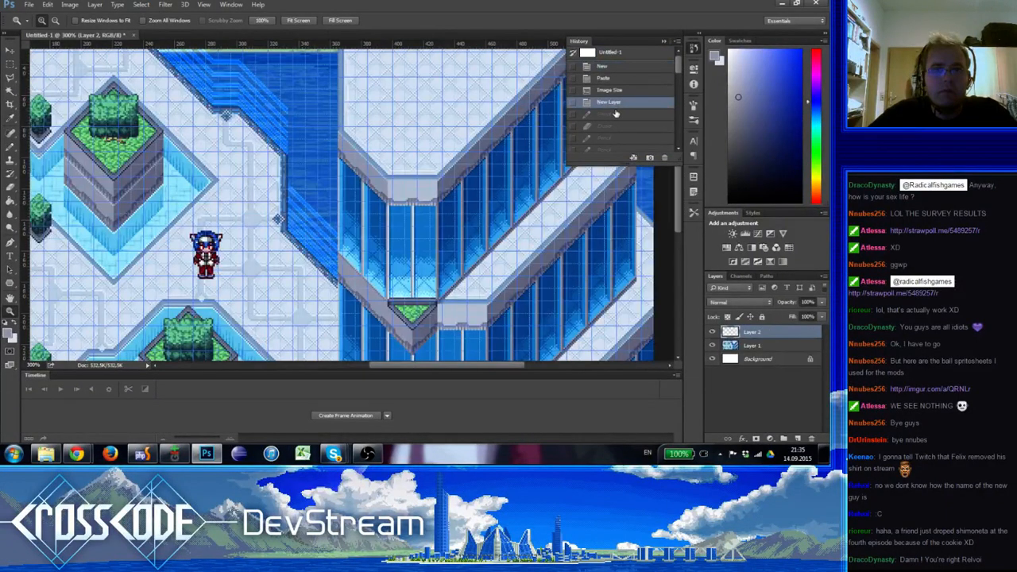
scroll(622, 125, down, 5)
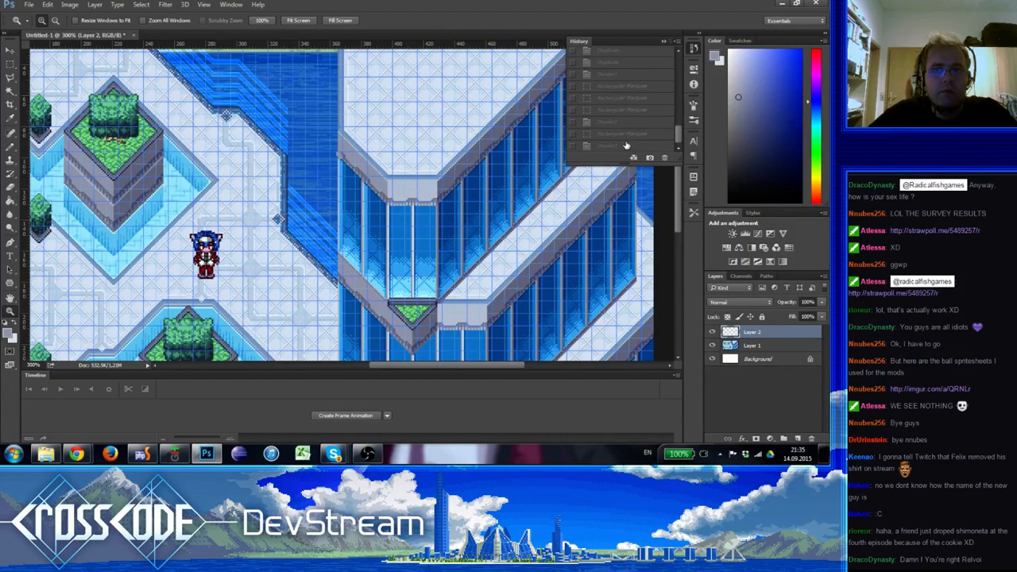
key(alt+Tab)
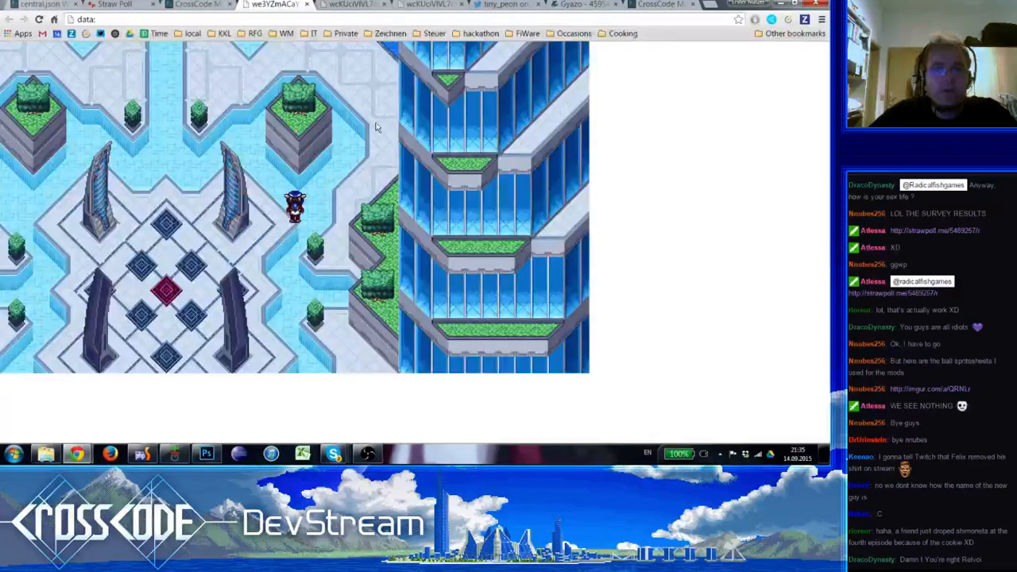
Move the character north beside the tower, run sc.Debug.prepareTileScreenshot() in the console, then capture the view and copy the resulting image
click(189, 5)
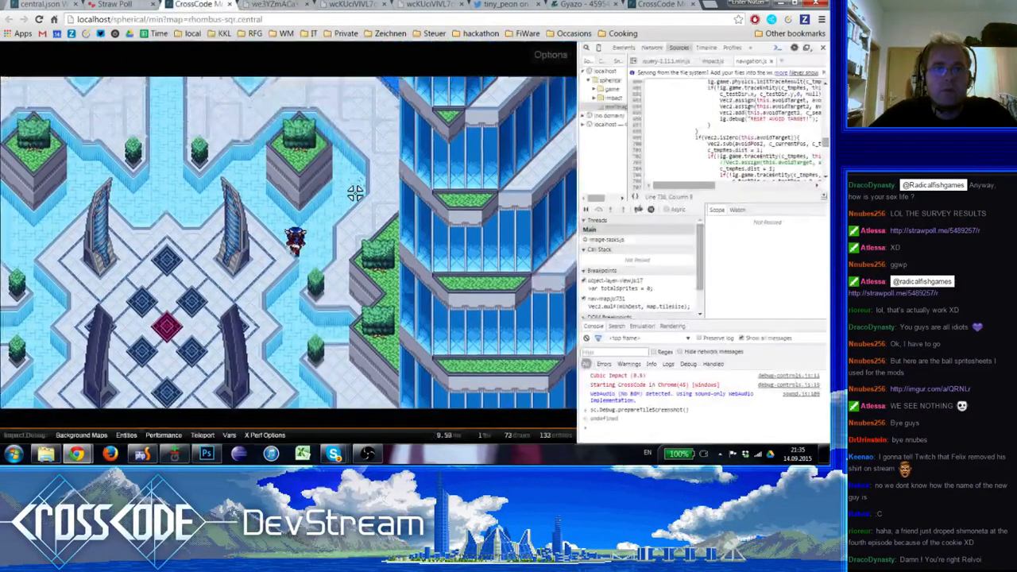
key(w)
key(a)
key(s)
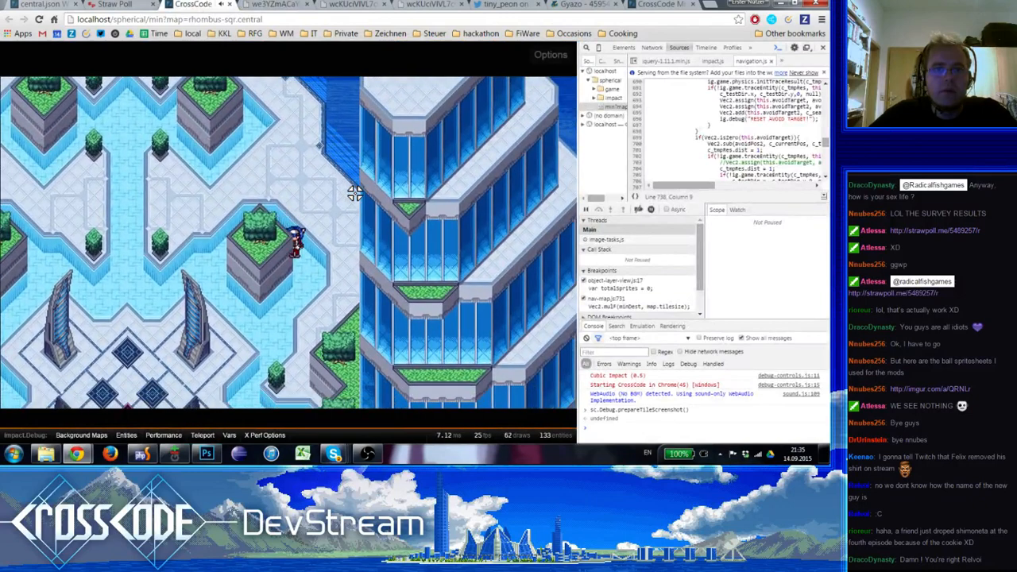
click(646, 426)
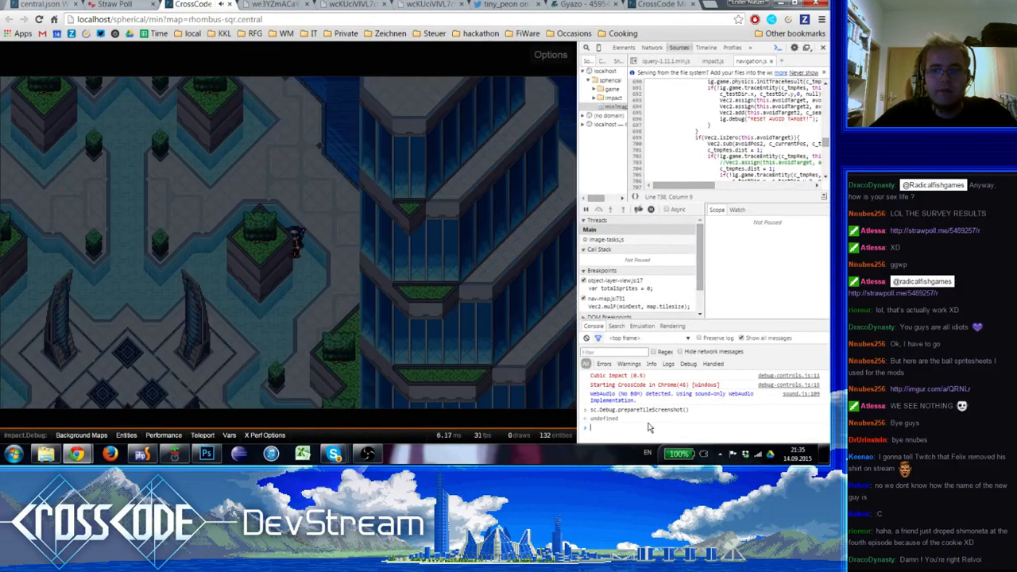
key(Up)
key(Return)
click(445, 259)
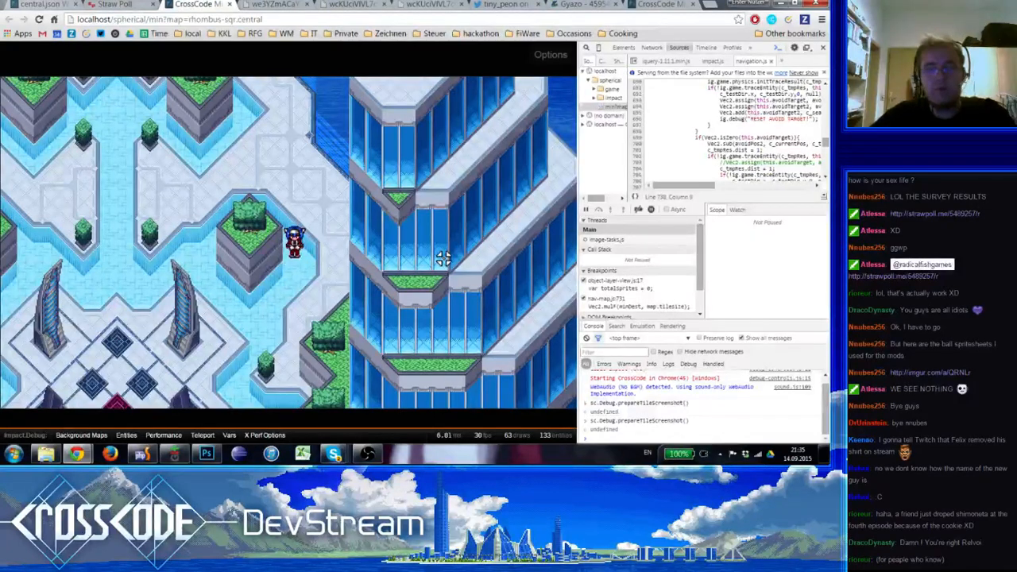
key(F8)
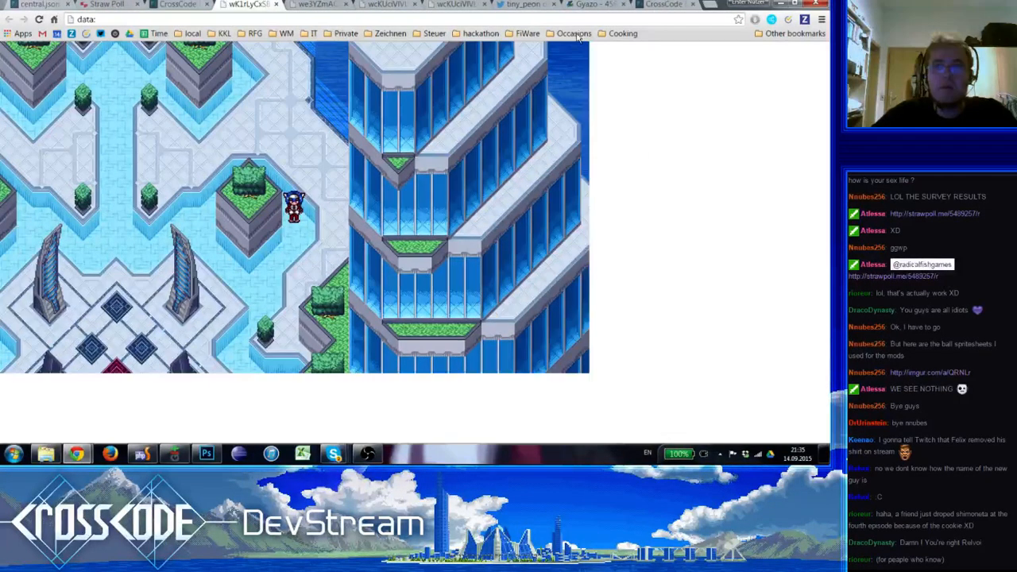
click(659, 5)
Switch to Photoshop, create a 1136 by 640 pixel document, paste the new screenshot into it and hide the grid
key(alt+Tab)
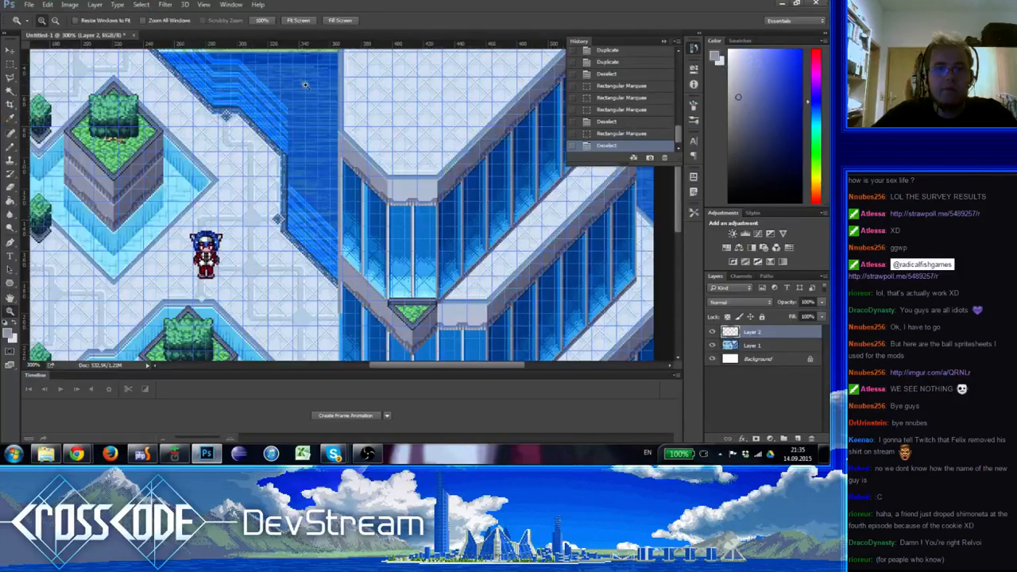
alt+click(221, 235)
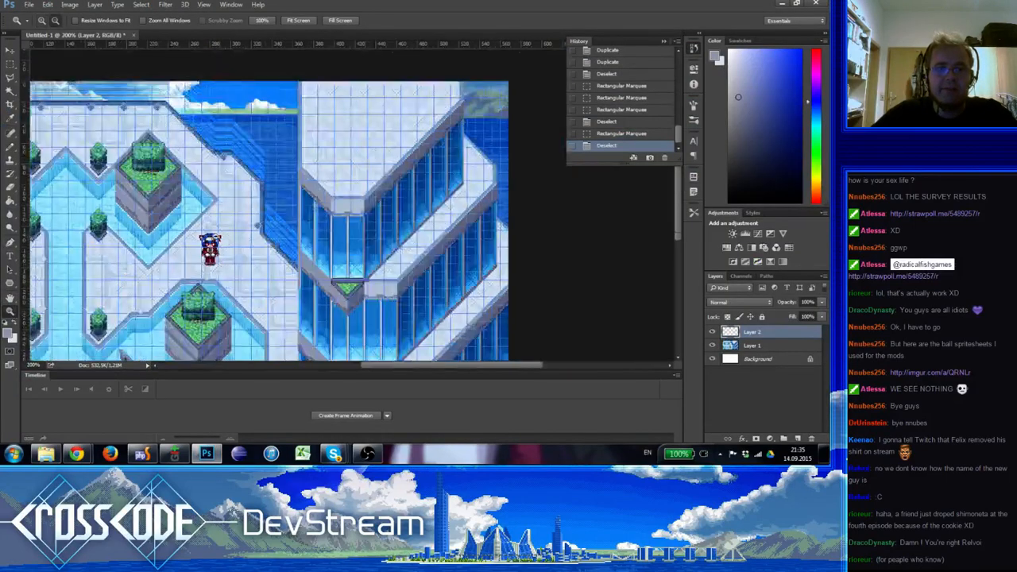
alt+click(221, 235)
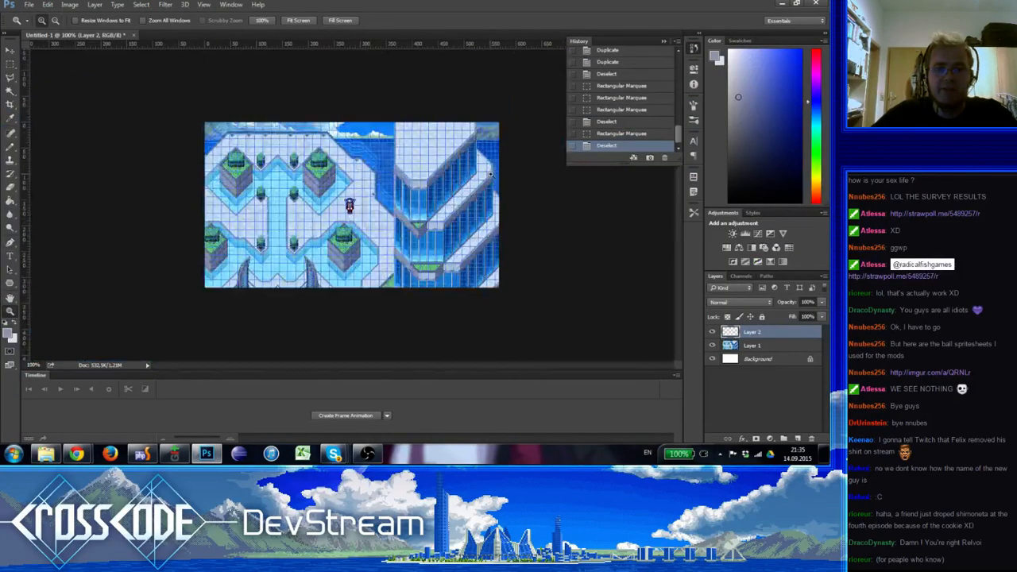
key(ctrl+n)
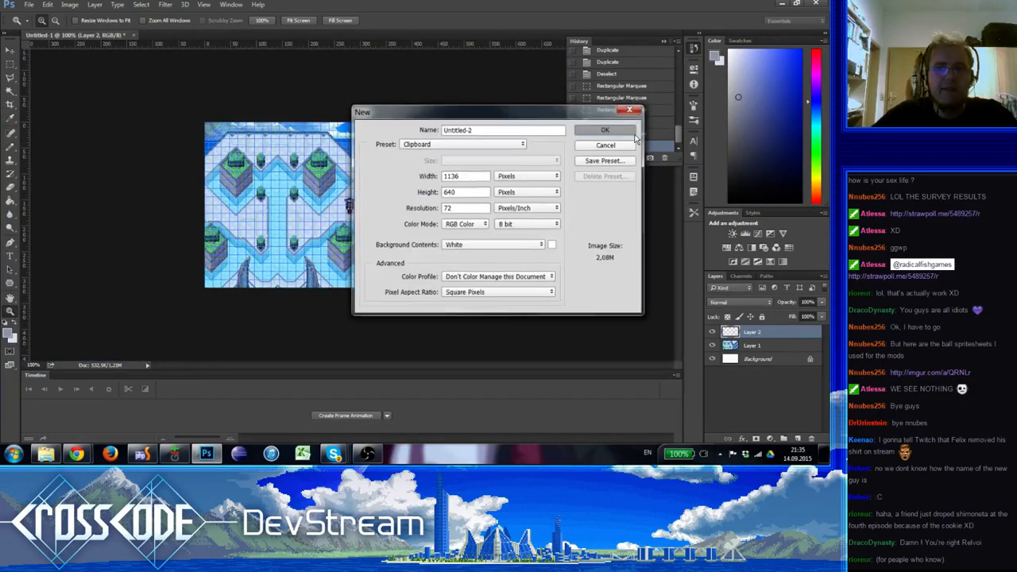
key(Return)
key(ctrl+v)
key(ctrl+h)
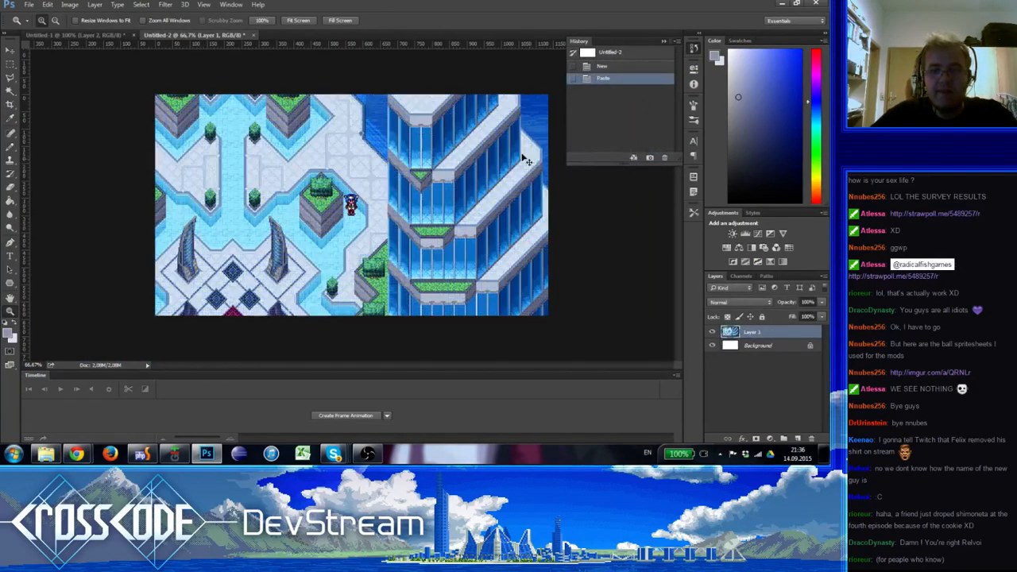
Check the refreshed results of the straw poll linked in the chat, close its page and return to Photoshop
click(957, 534)
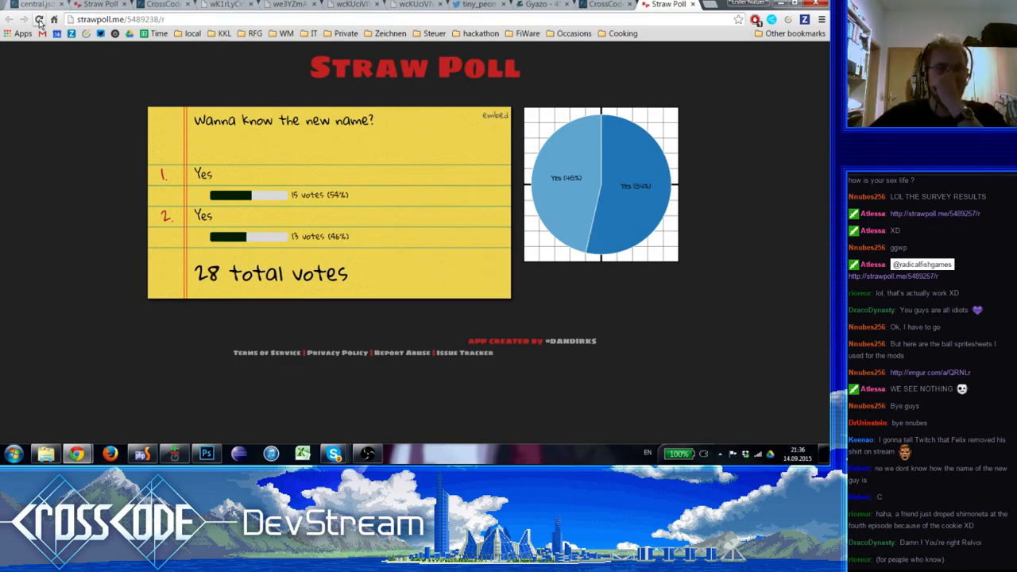
click(39, 19)
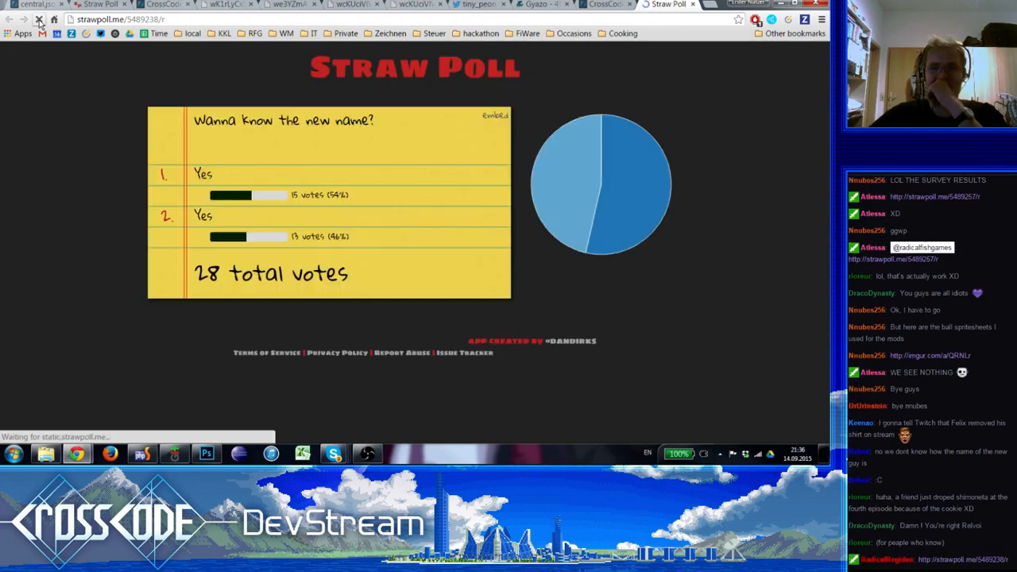
click(693, 4)
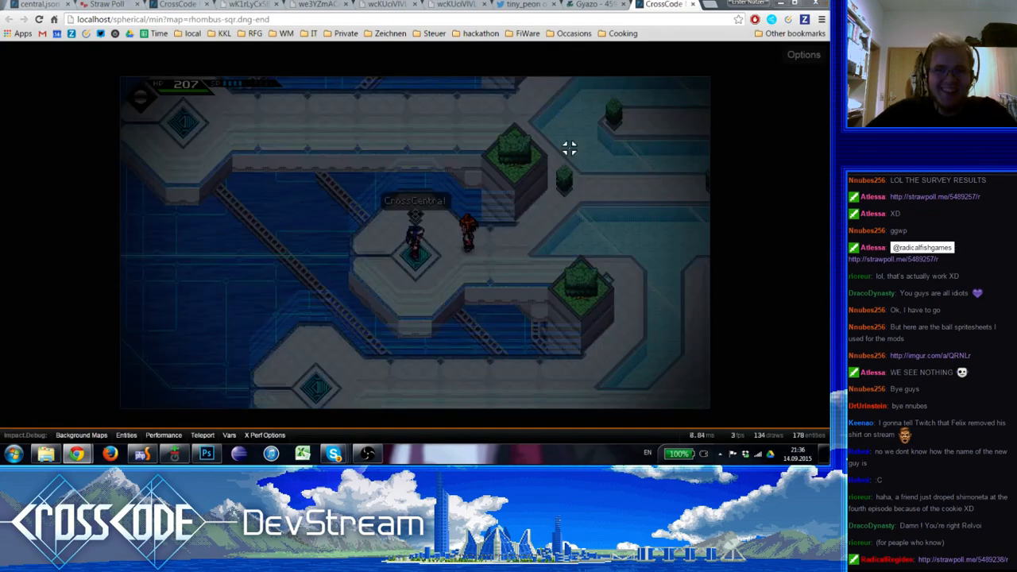
key(alt+Tab)
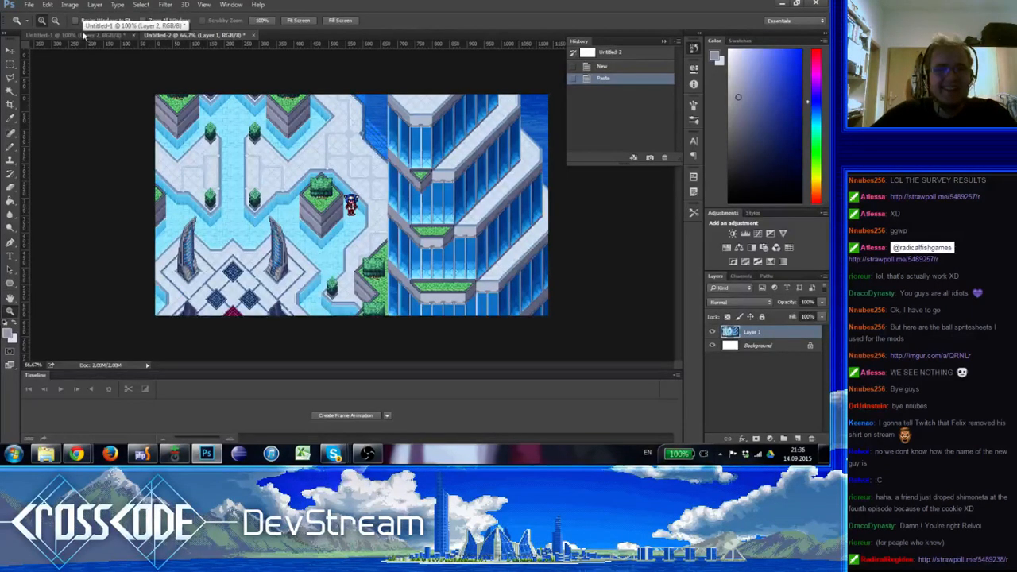
Scale the Untitled-2 screenshot down to 50 percent of its size
click(429, 213)
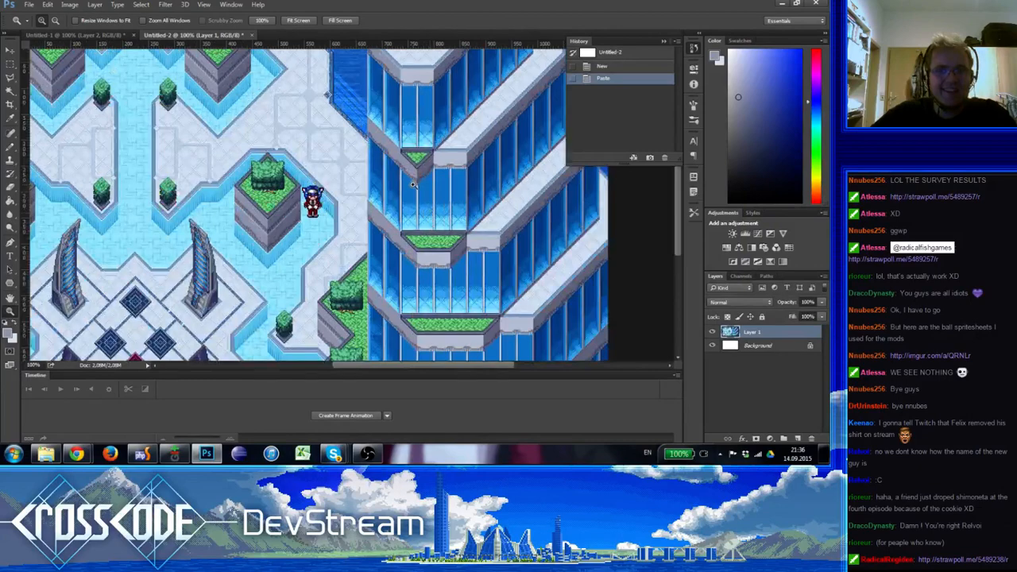
drag(453, 131, 453, 312)
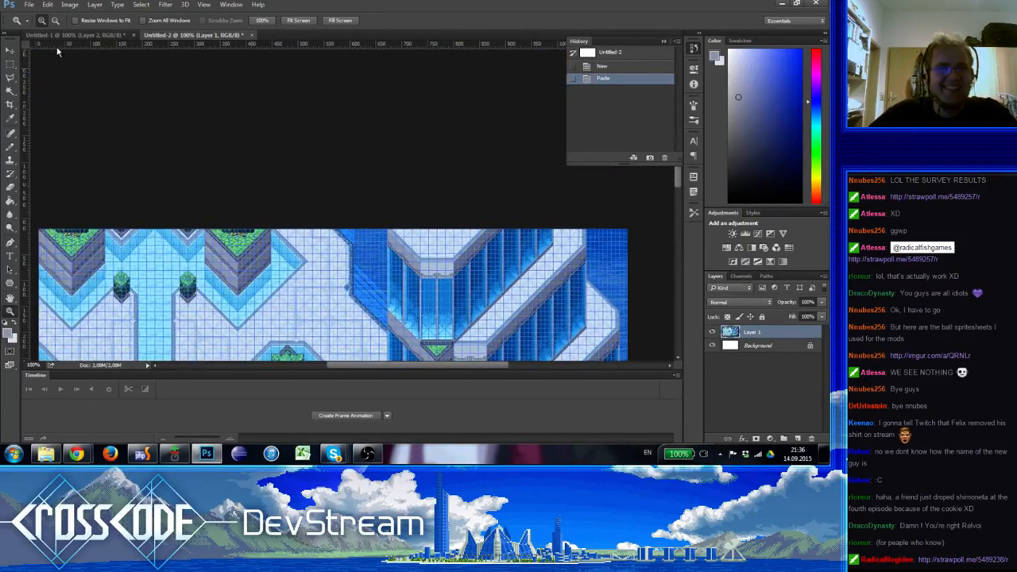
click(69, 4)
click(89, 80)
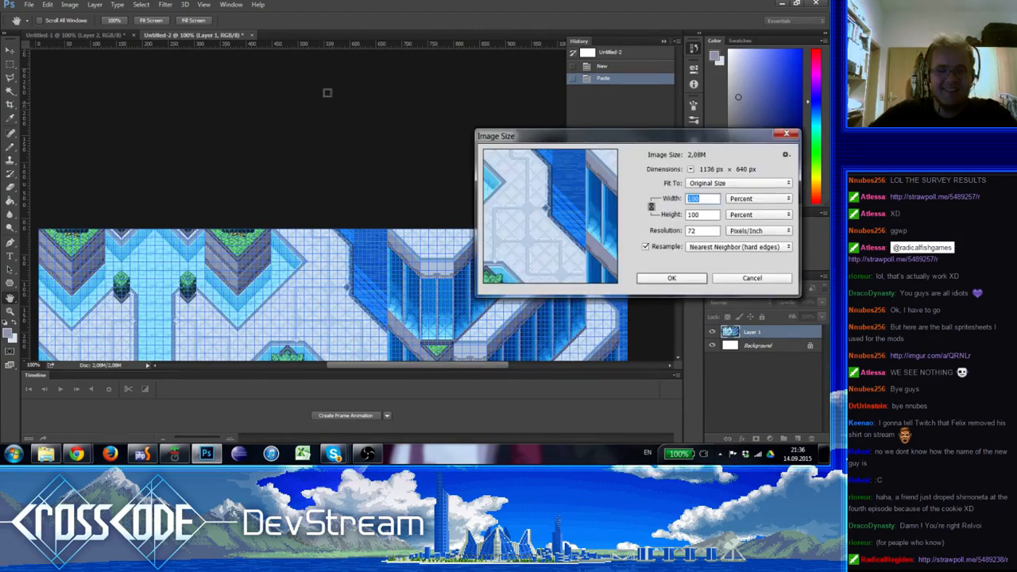
text(50)
key(Return)
Copy the whole scaled screenshot into Untitled-1 as a new layer, and place Layer 2 with the retouching above it
key(ctrl+a)
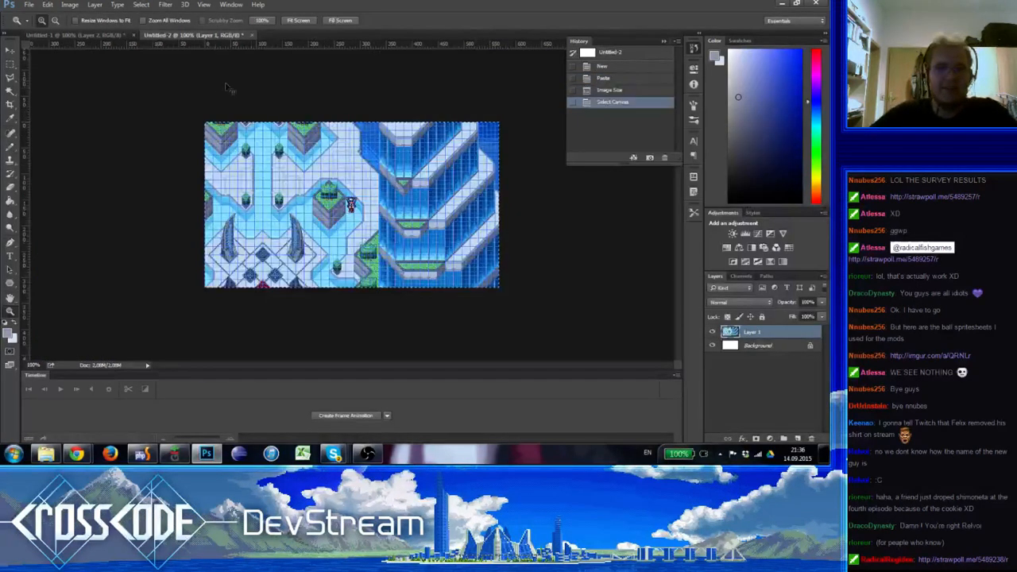
click(64, 35)
key(ctrl+v)
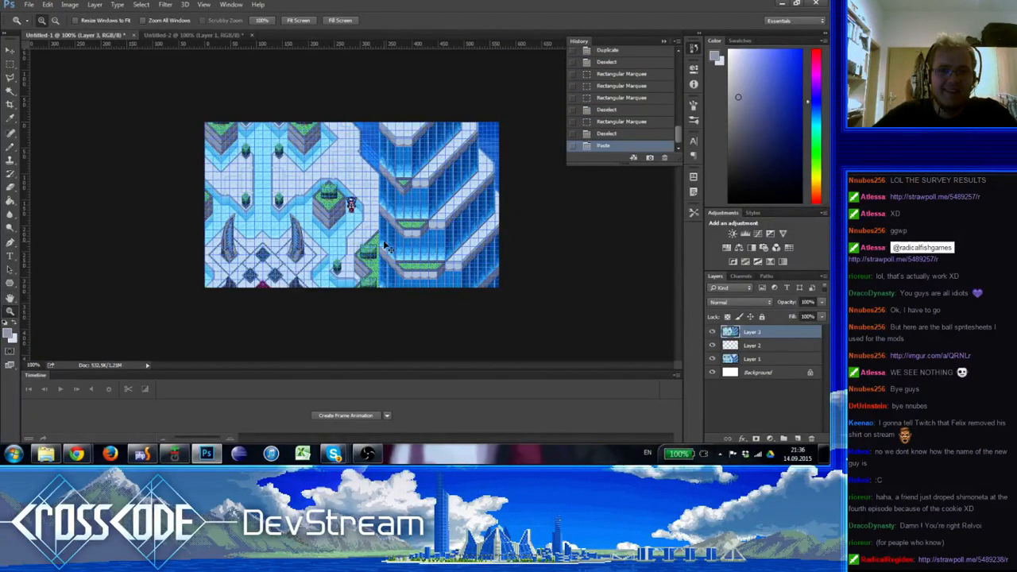
click(404, 139)
drag(751, 332, 750, 354)
click(751, 332)
click(10, 50)
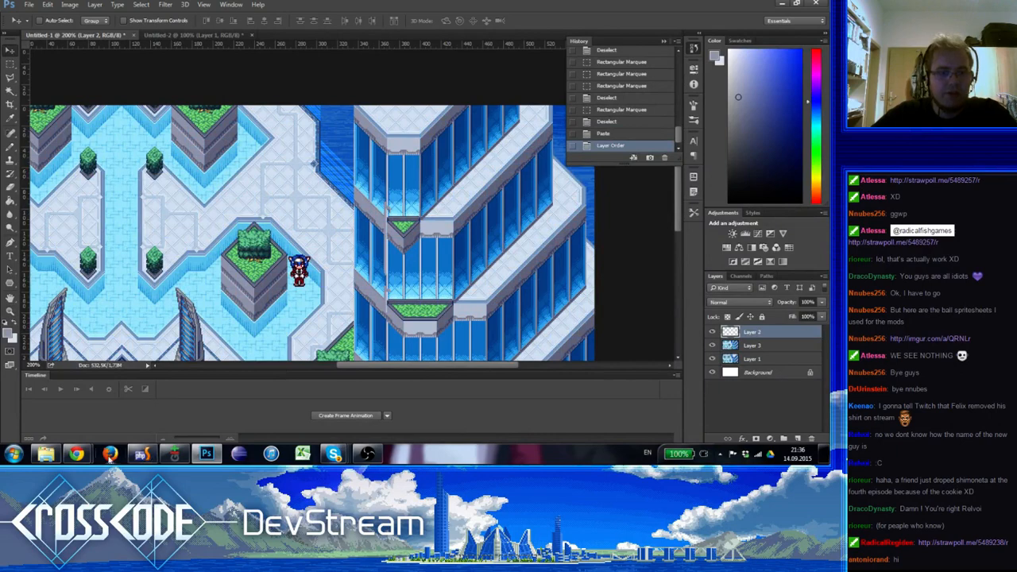
Switch to the CrossCode game in Chrome, load the rhombus-sqr.dng-end map and widen the game view
mouse_move(77, 454)
mouse_move(76, 411)
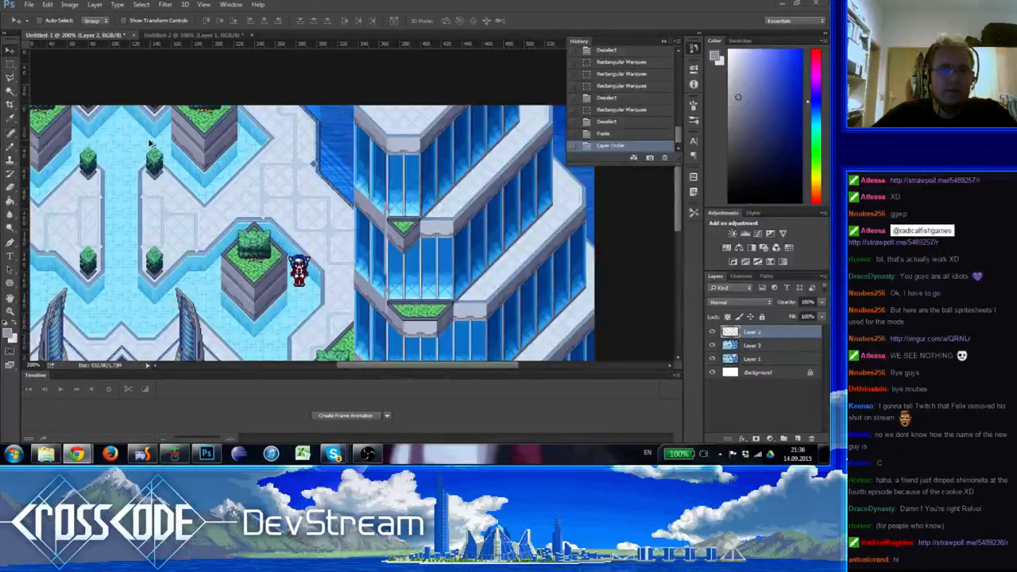
key(alt+Tab)
click(171, 4)
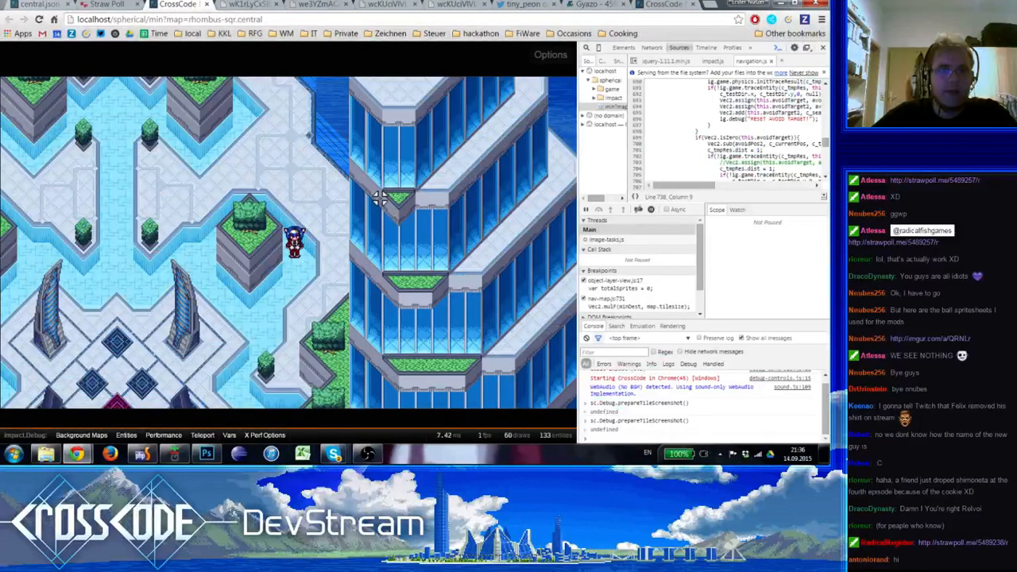
double_click(450, 24)
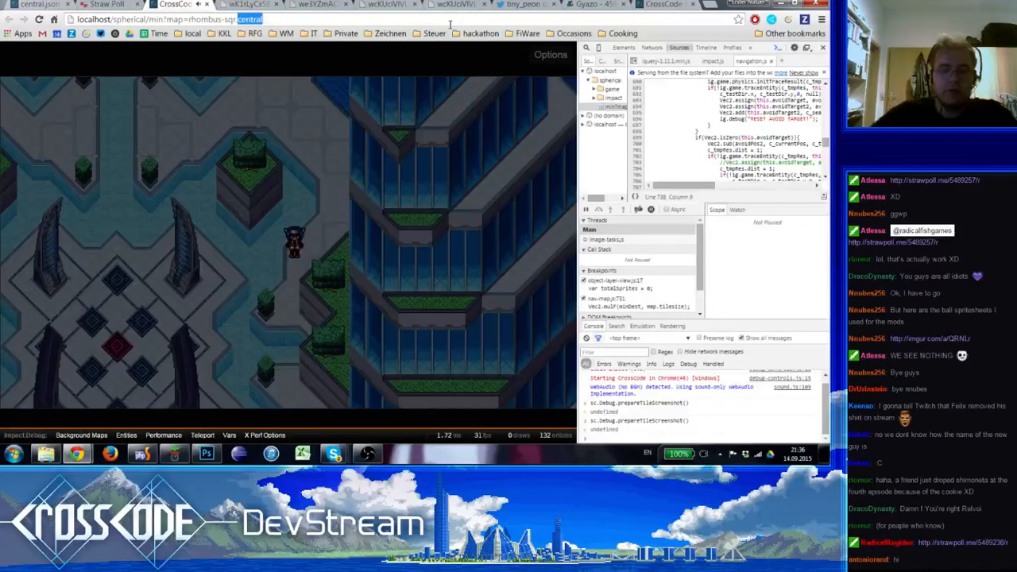
text(.)
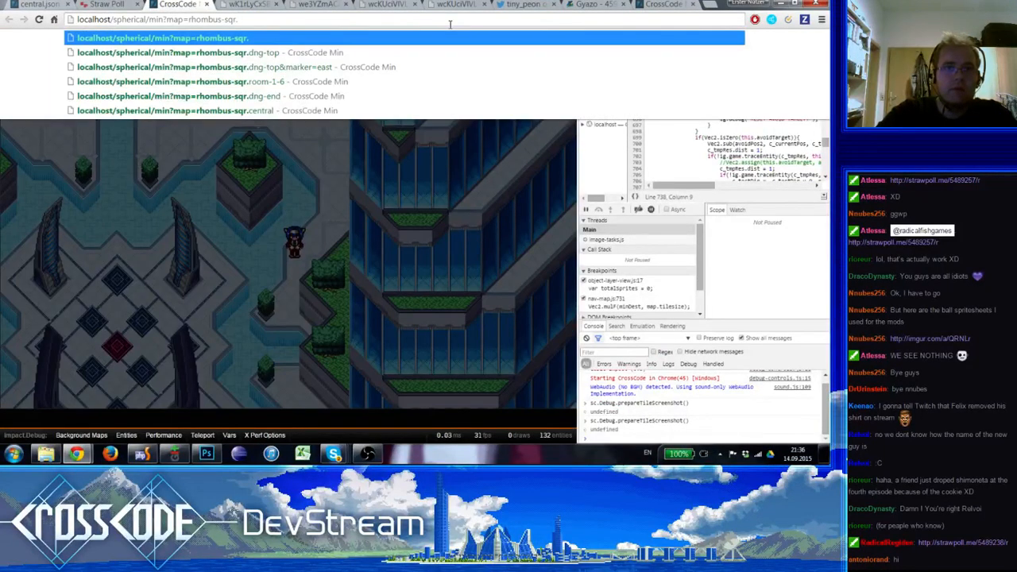
key(Down)
key(Down)
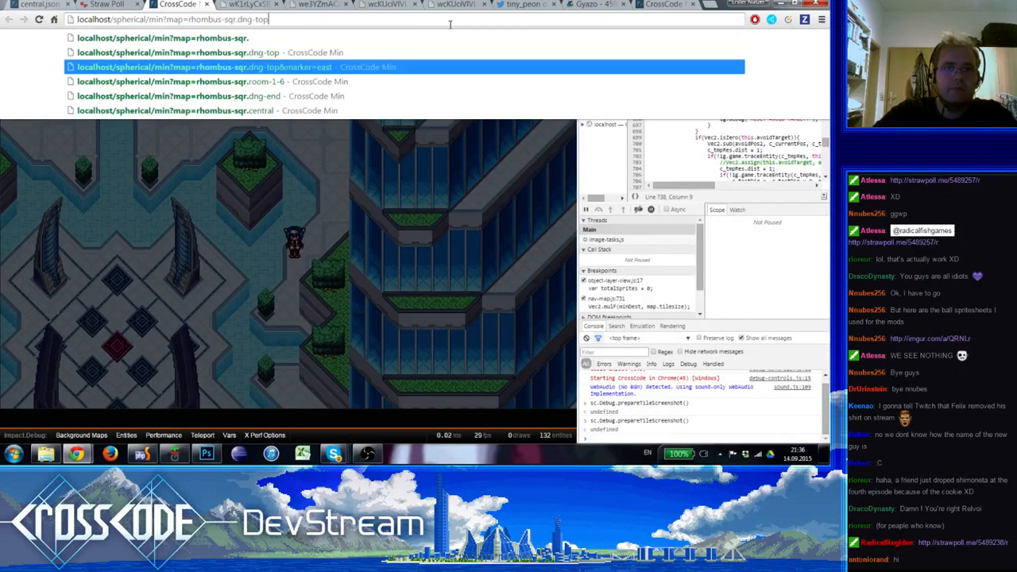
key(Down)
key(Down)
key(Return)
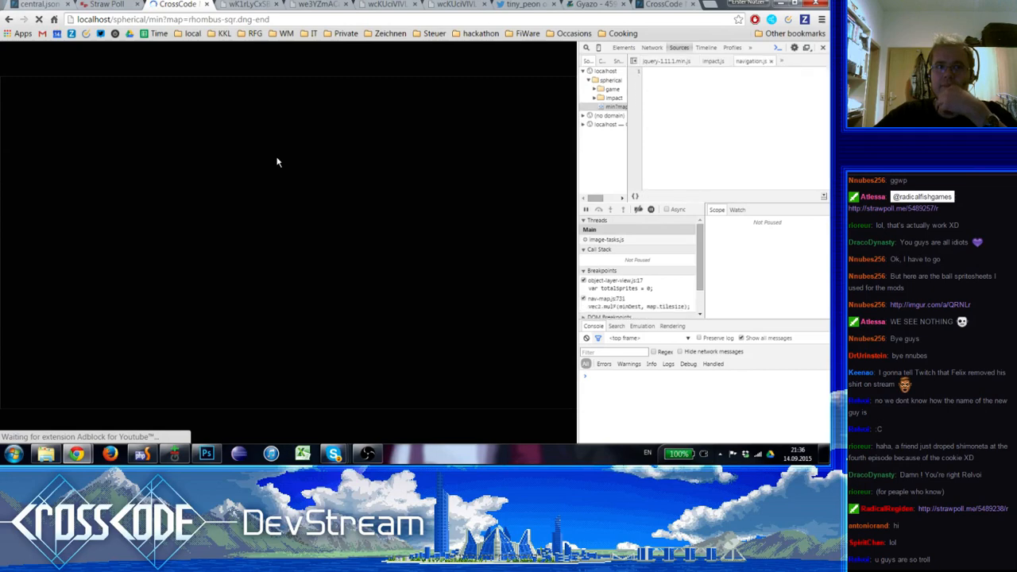
drag(578, 119, 620, 120)
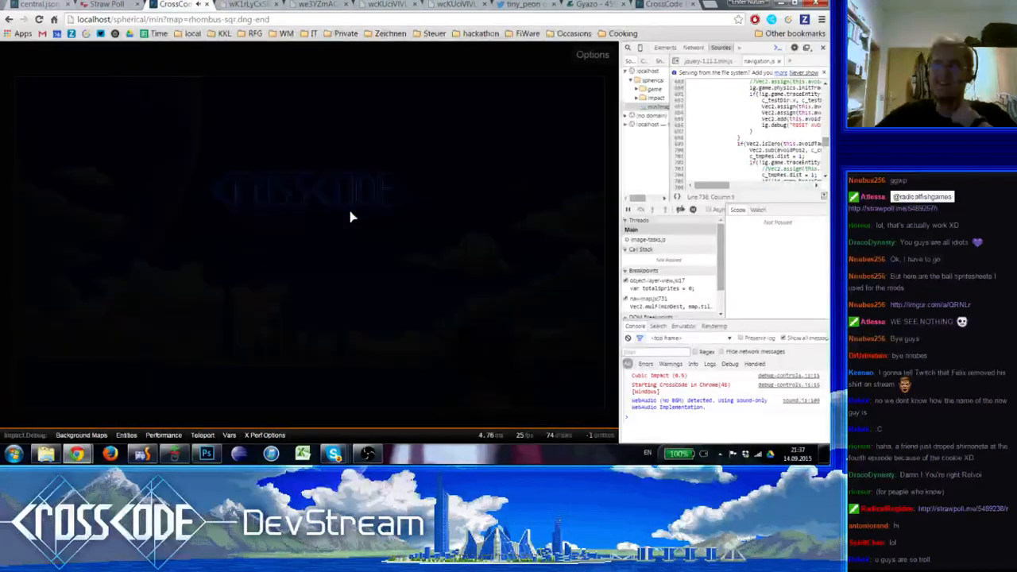
key(ctrl+l)
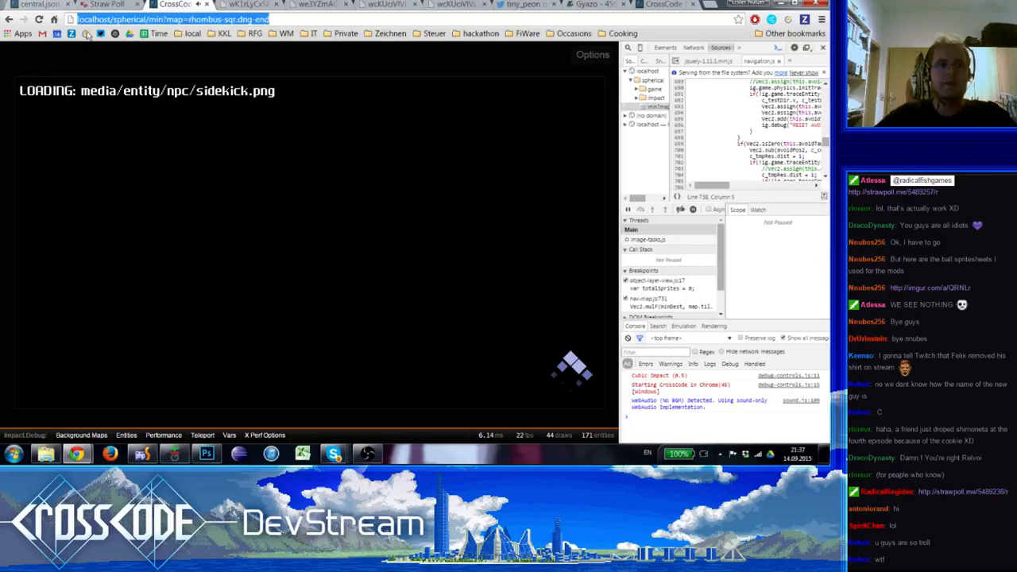
Switch to PhpStorm, launch the standalone CrossCode build from the project and enter the game from its title screen
click(151, 455)
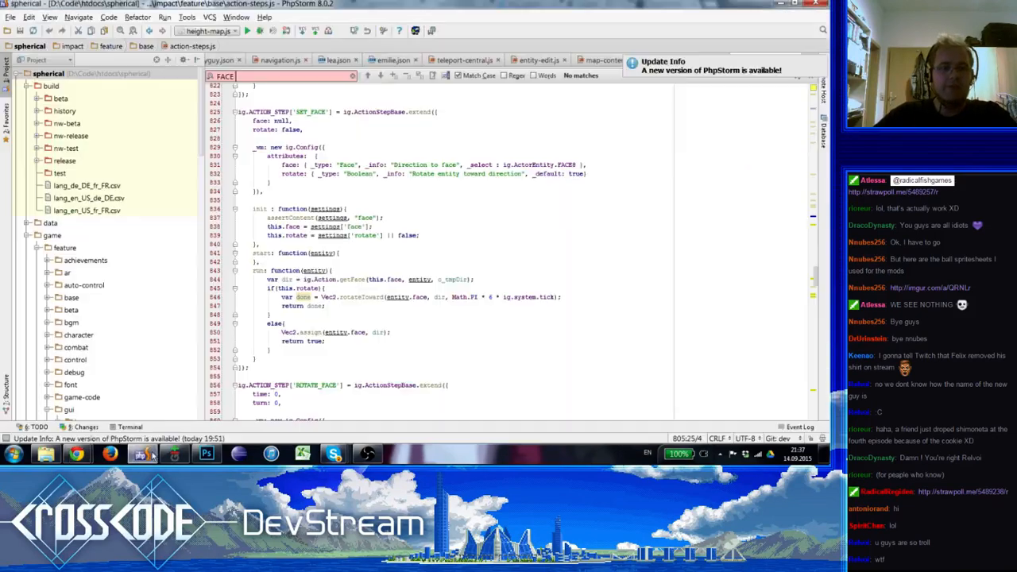
click(416, 30)
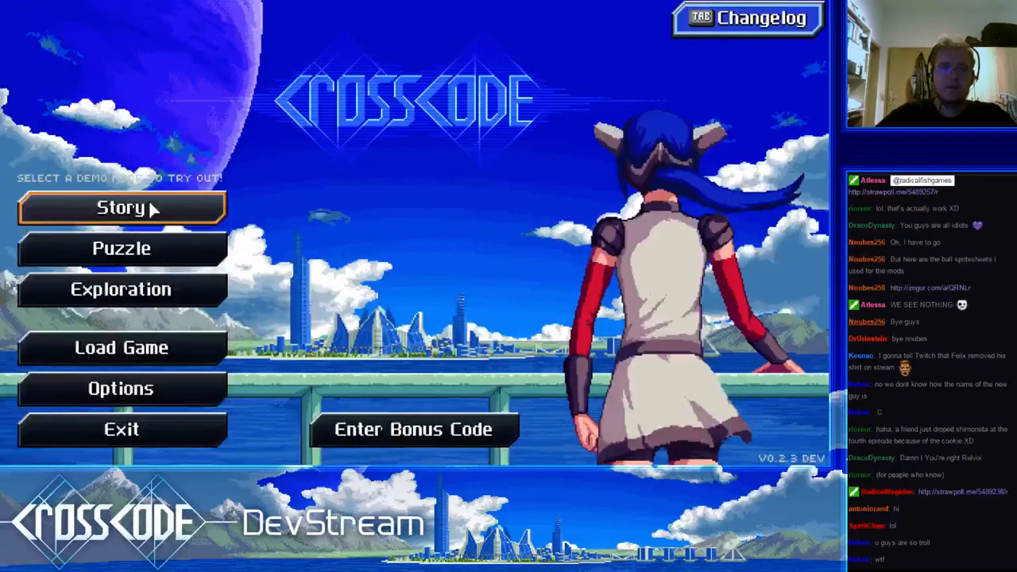
click(151, 206)
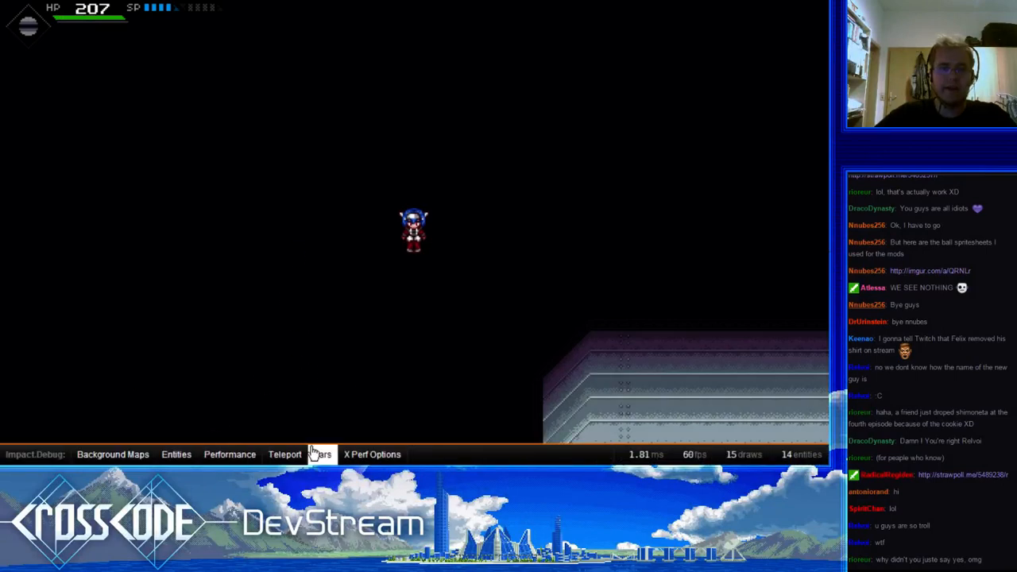
Teleport to the rhombus-sqr.dng-end location and play the opening greeting of its cutscene
click(284, 453)
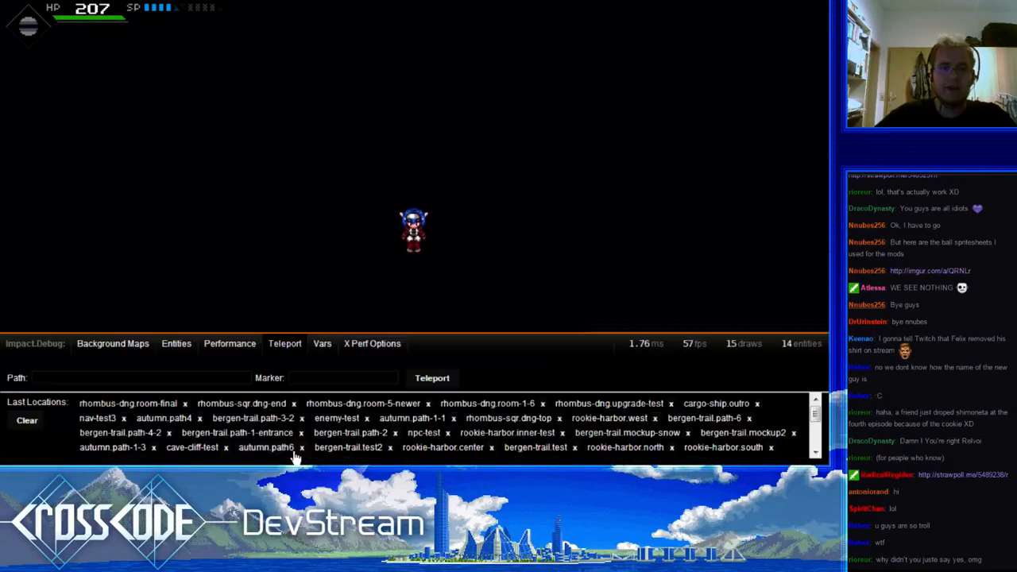
click(261, 405)
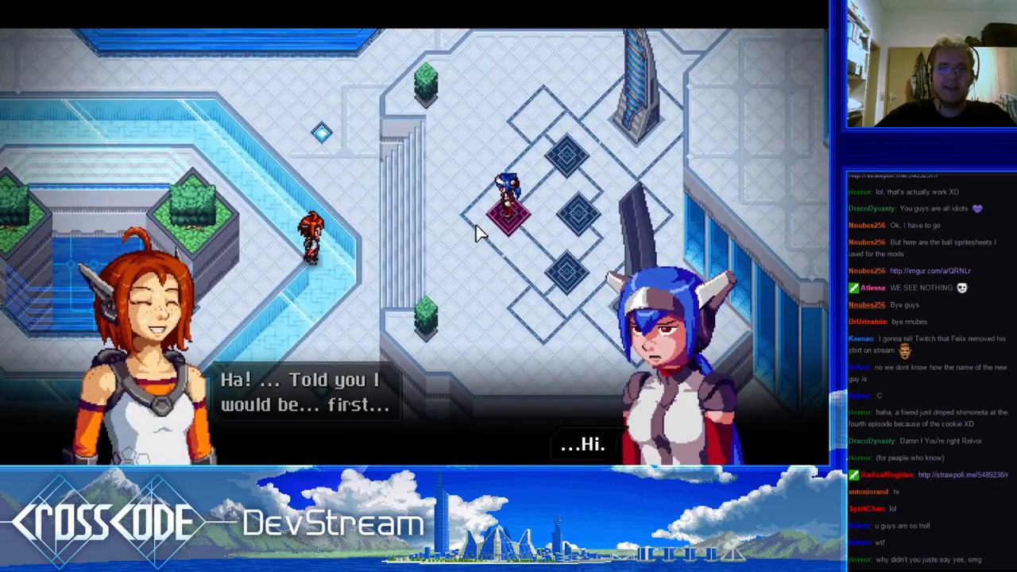
click(476, 226)
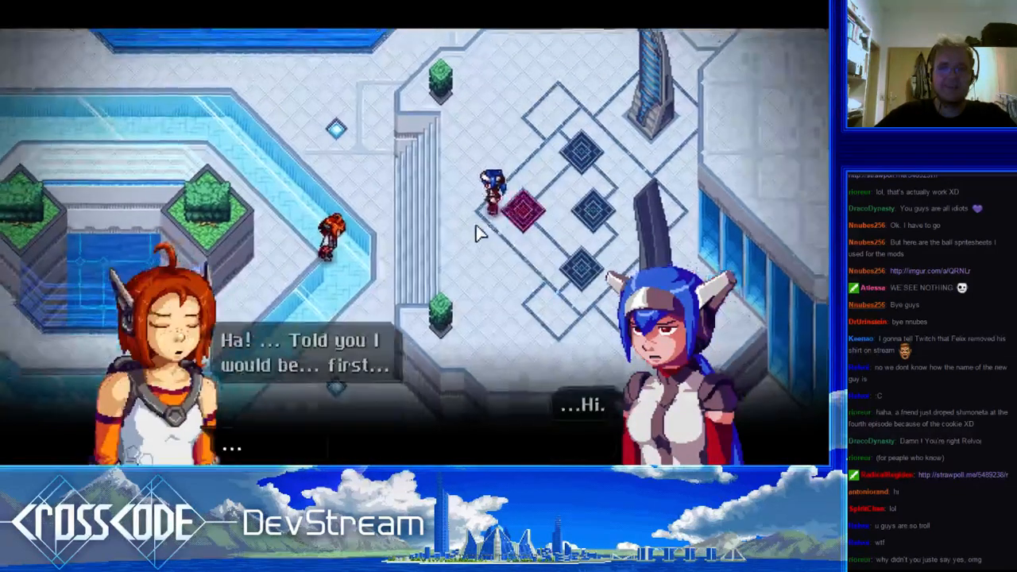
click(476, 226)
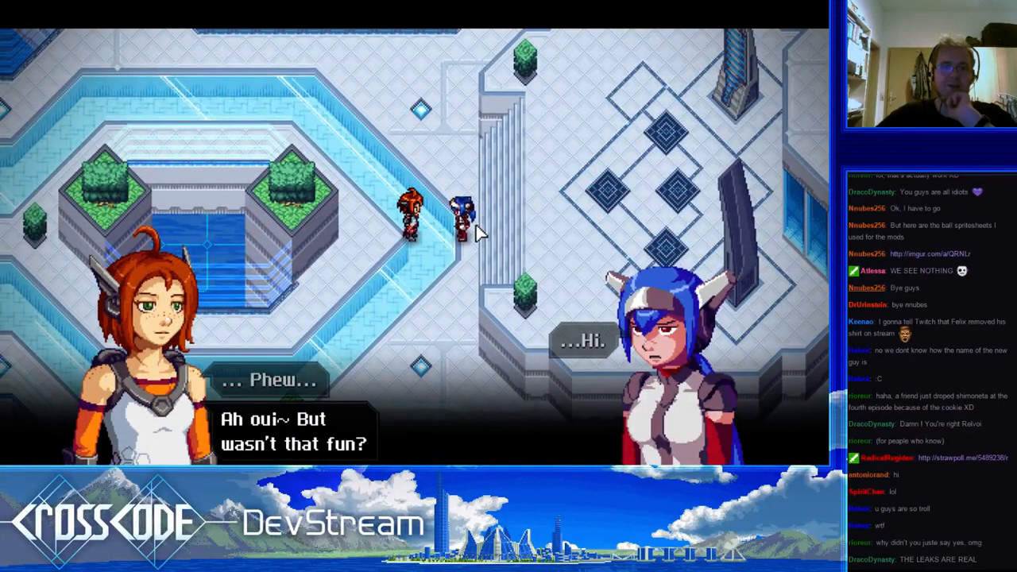
Advance the fountain dialogue between the red-haired and blue-haired characters through their introductions
click(476, 225)
click(476, 225)
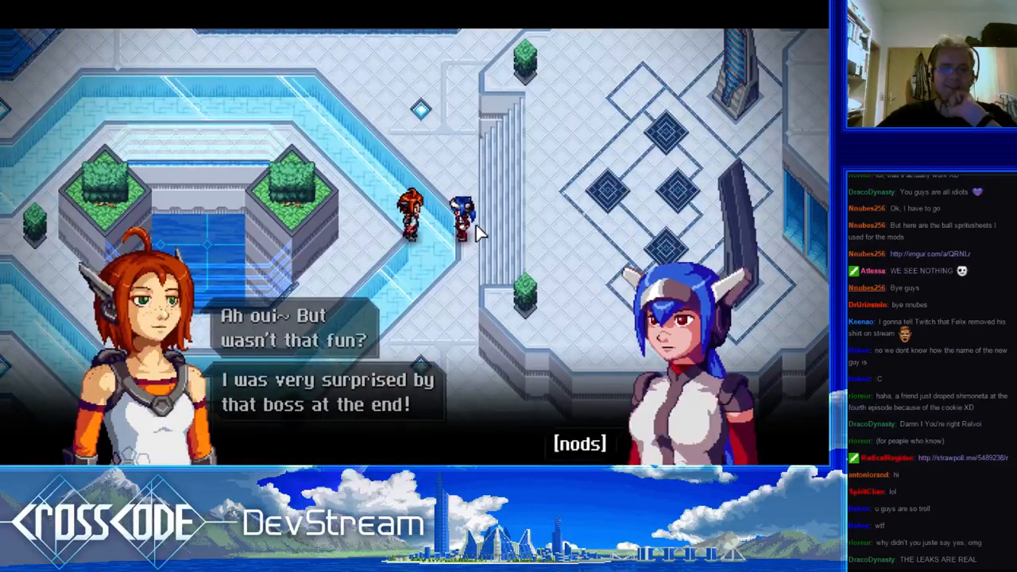
click(477, 225)
click(476, 225)
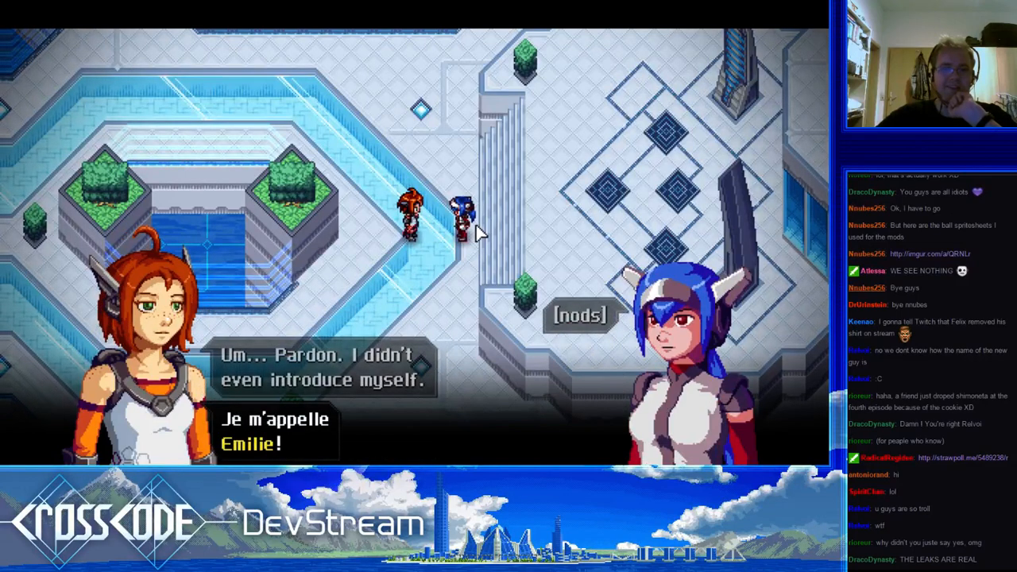
click(476, 225)
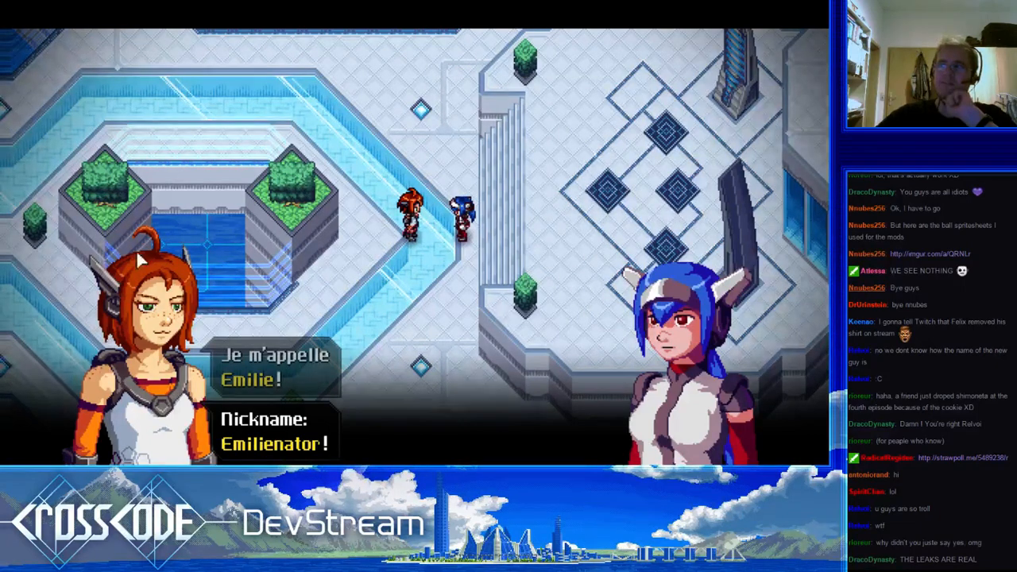
click(490, 154)
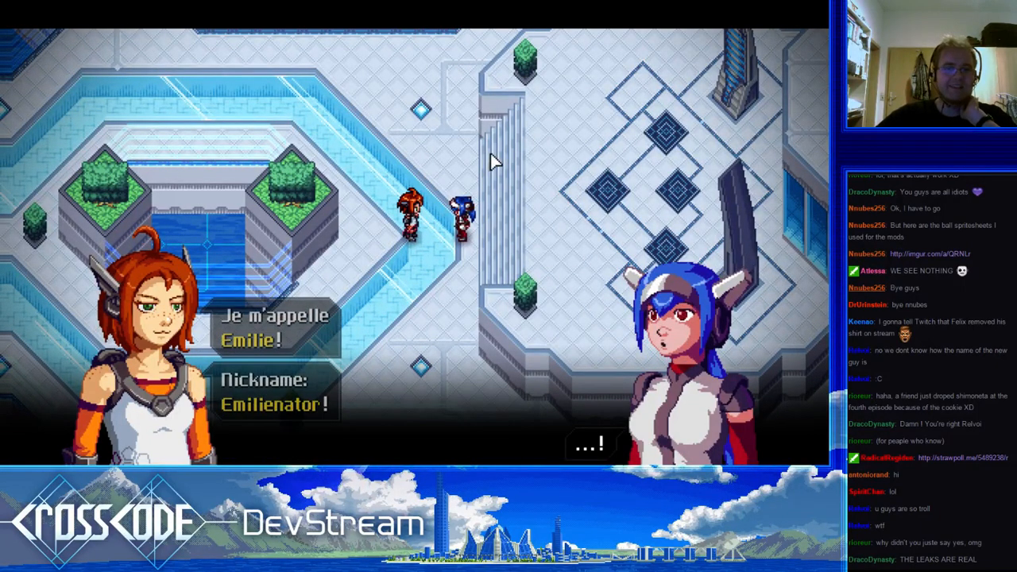
click(490, 162)
click(490, 162)
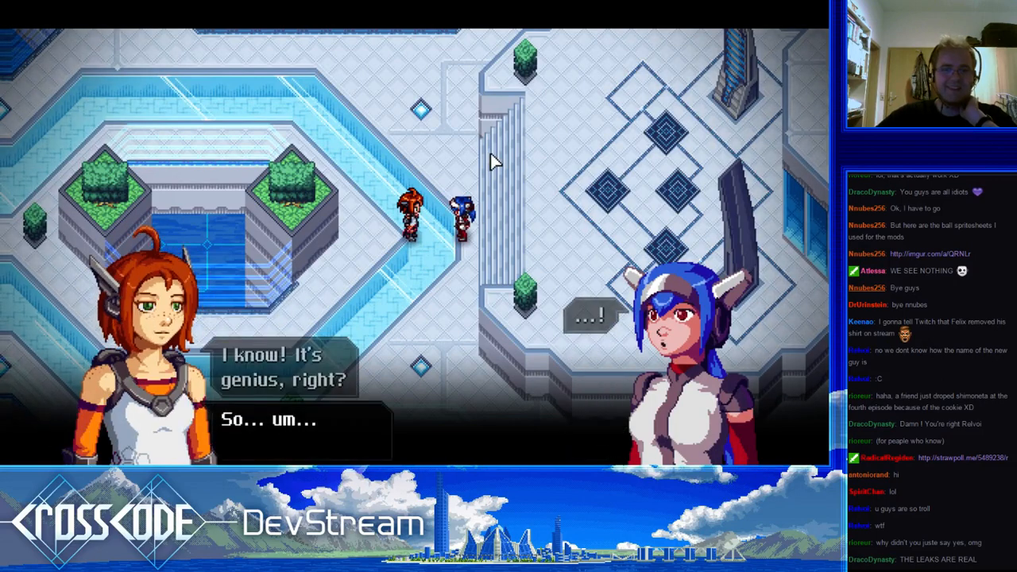
click(490, 162)
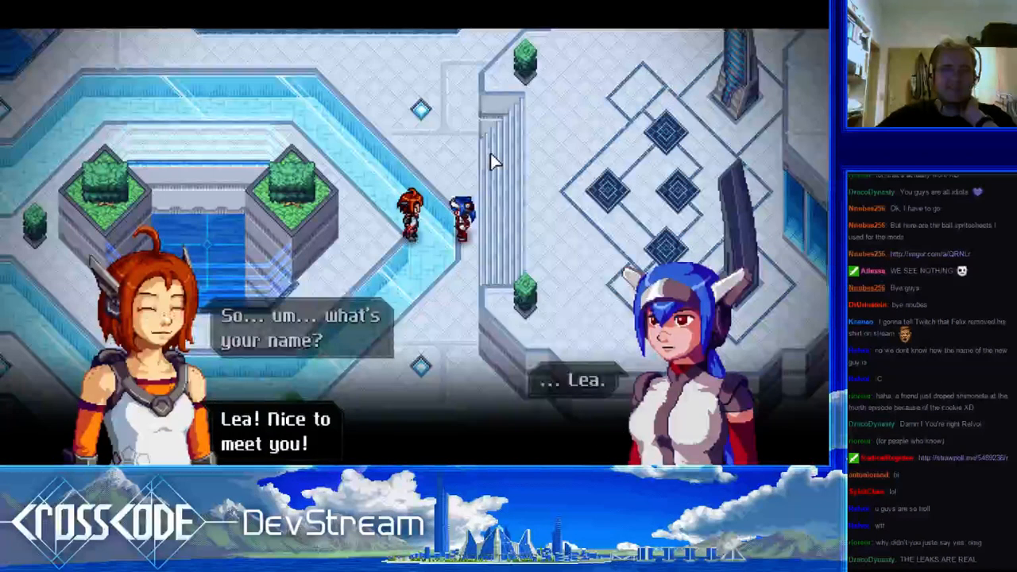
click(491, 162)
click(490, 161)
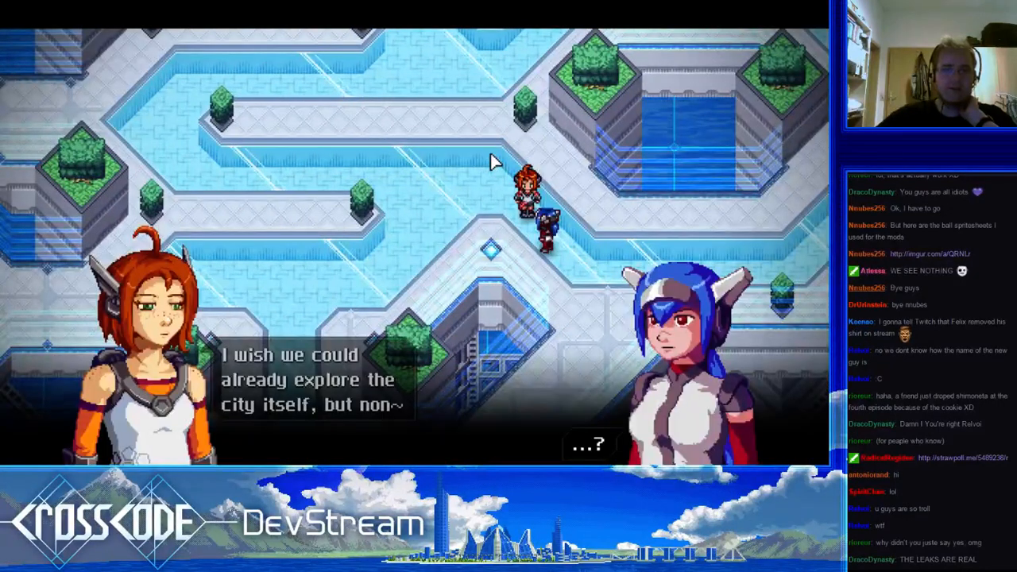
Play through the conversation about the sky rail to CrossCentral and returning to Rhombus Square
click(491, 162)
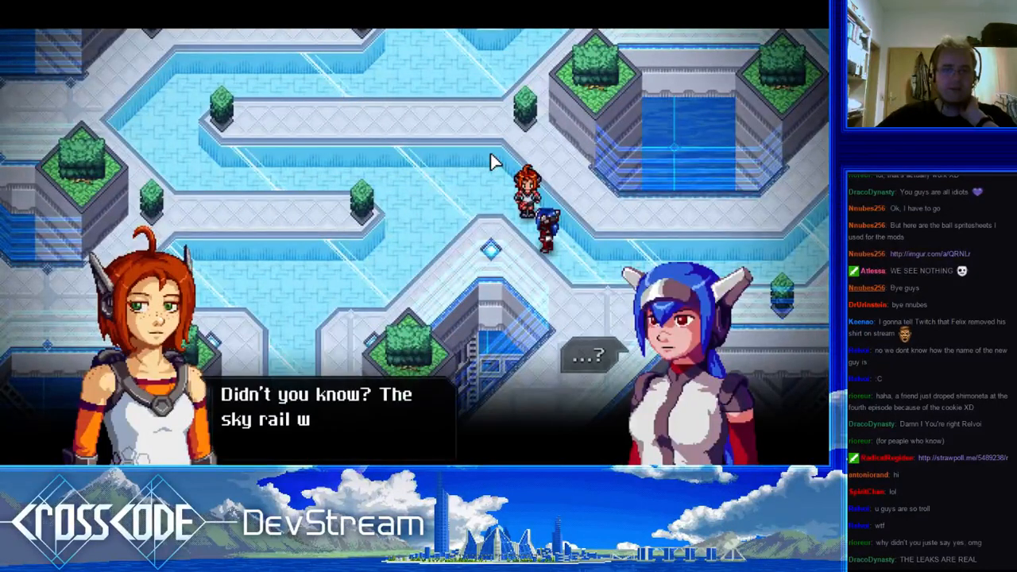
click(491, 162)
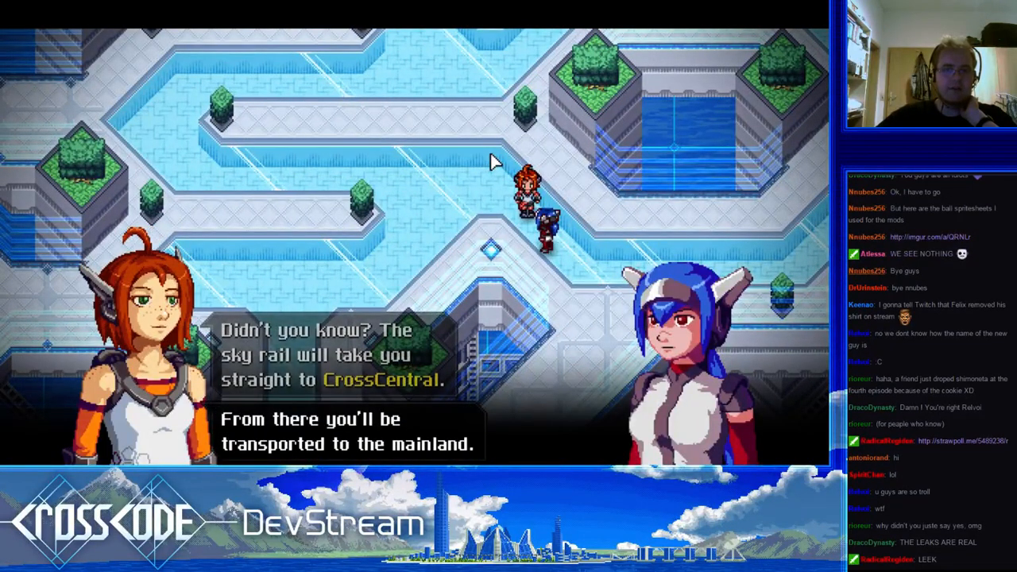
click(491, 162)
click(491, 162)
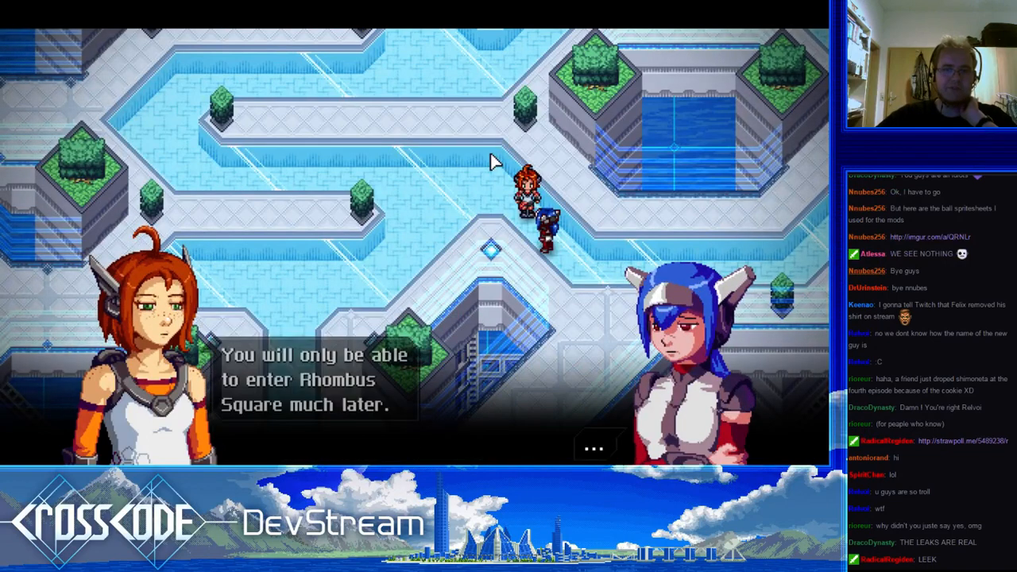
click(491, 161)
click(491, 162)
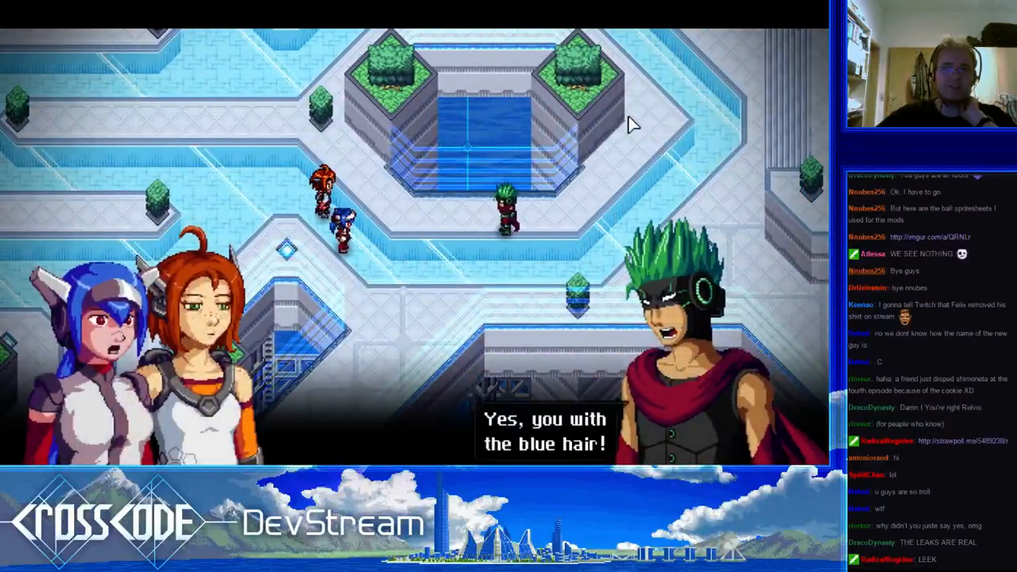
Advance the green-haired character's lines about the sudden appearance and level 4 up to his accusation
click(630, 125)
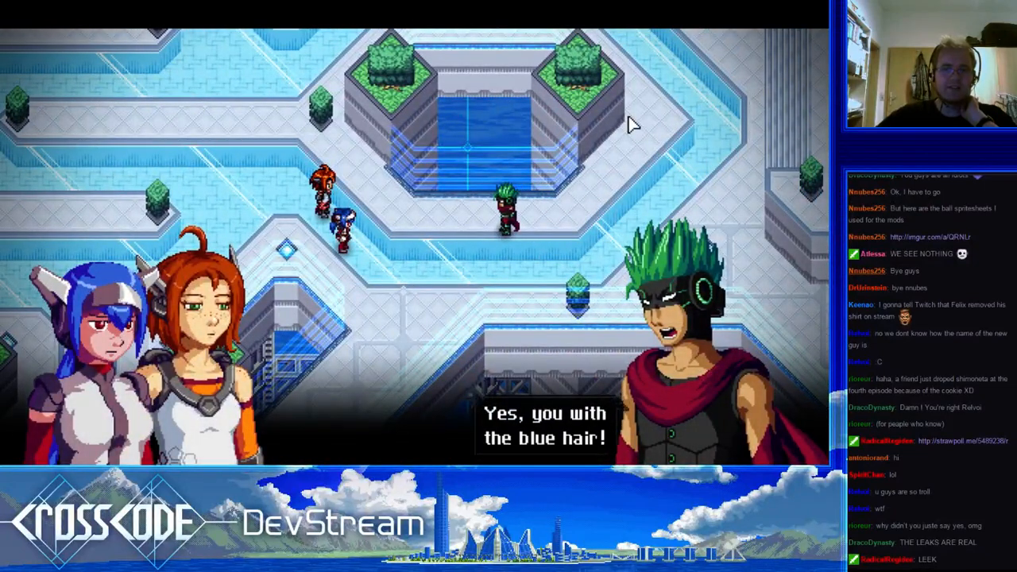
click(630, 125)
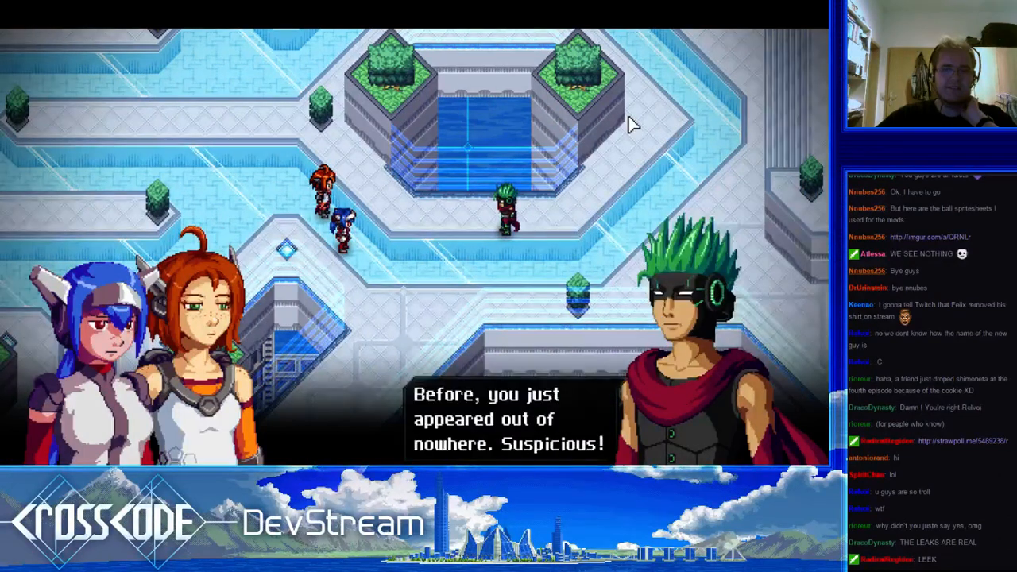
click(631, 124)
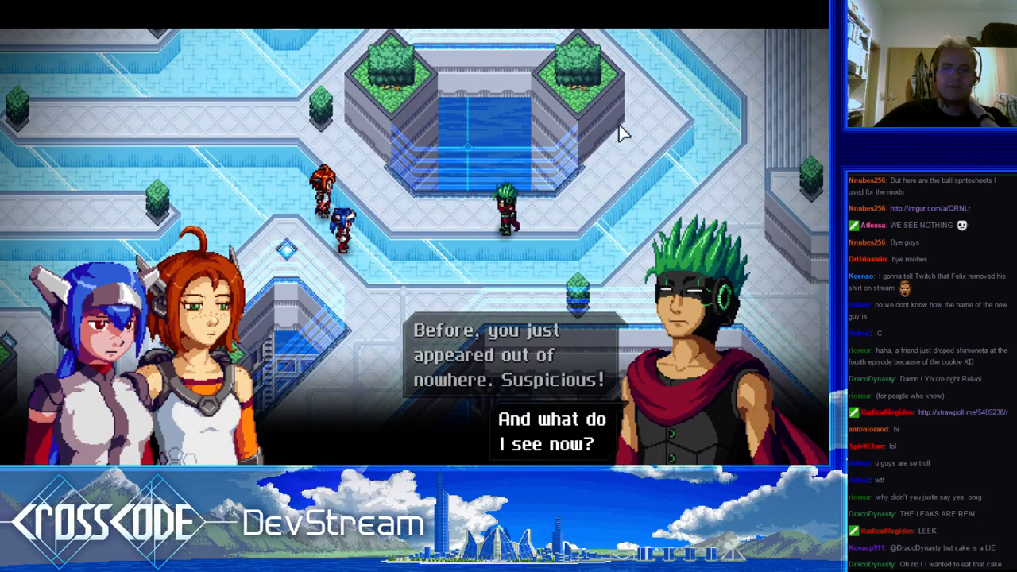
click(624, 133)
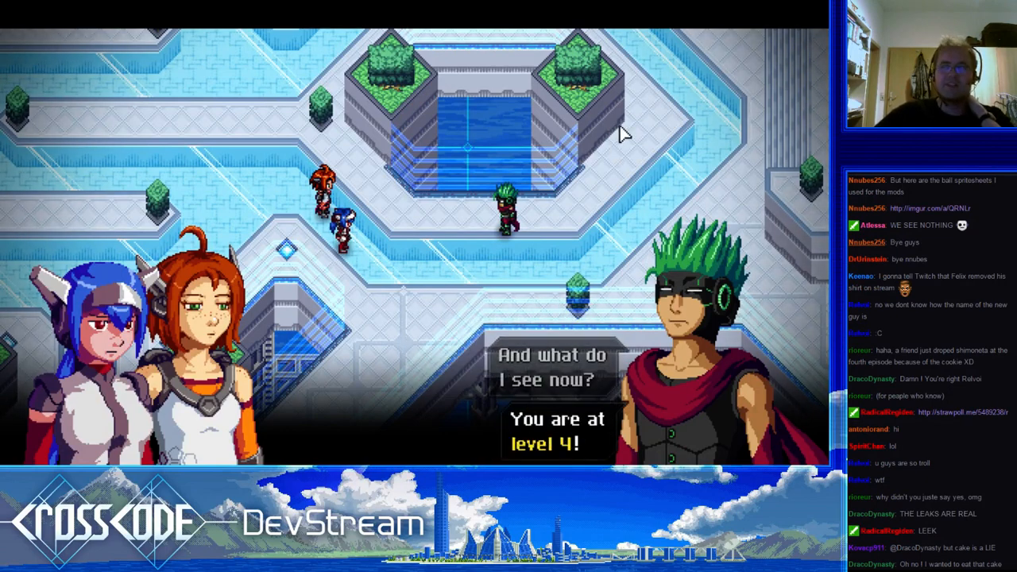
click(624, 133)
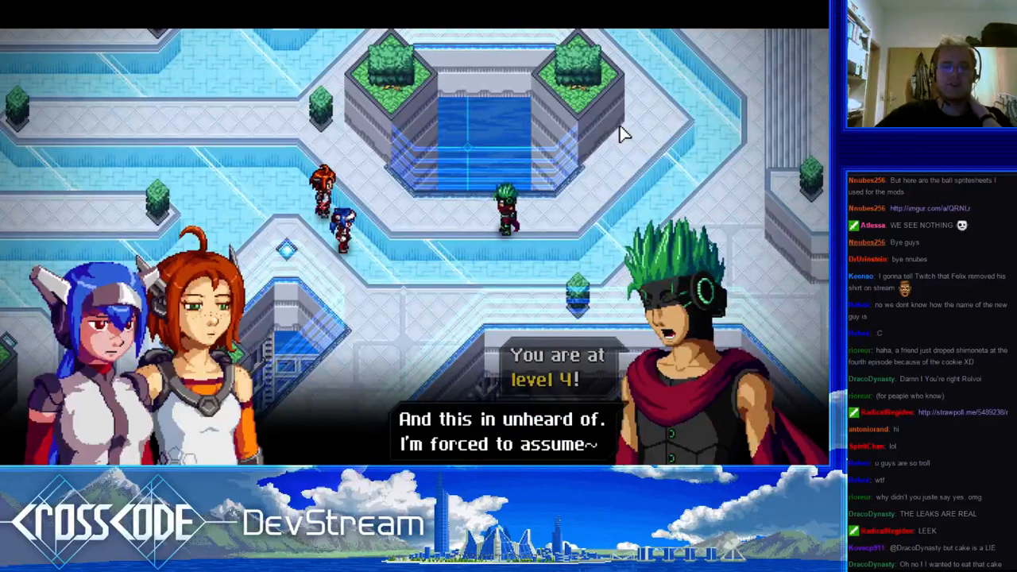
click(624, 134)
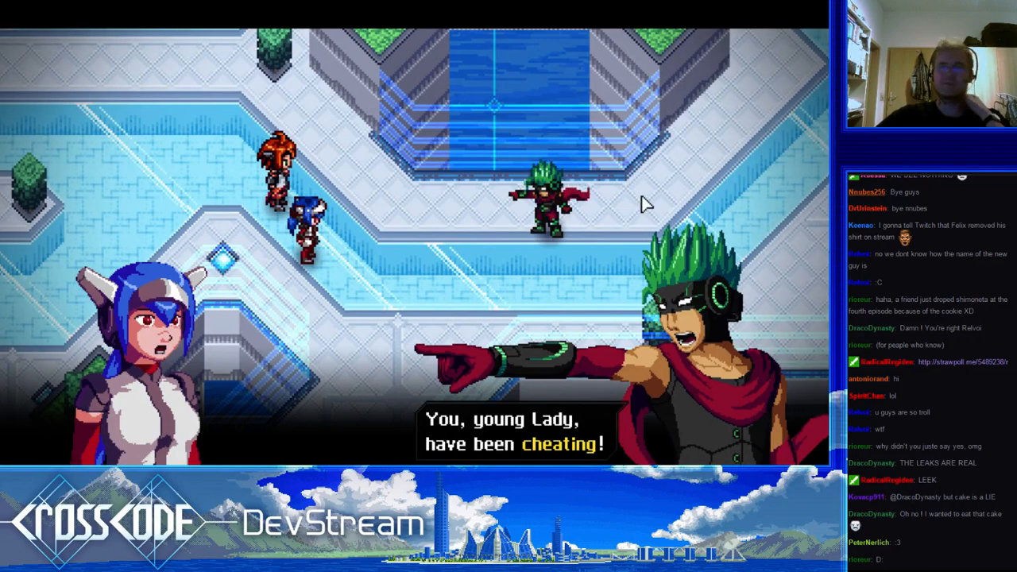
Review the cheating accusation and the argument that follows, including the blue-haired character's reply
click(667, 141)
click(667, 141)
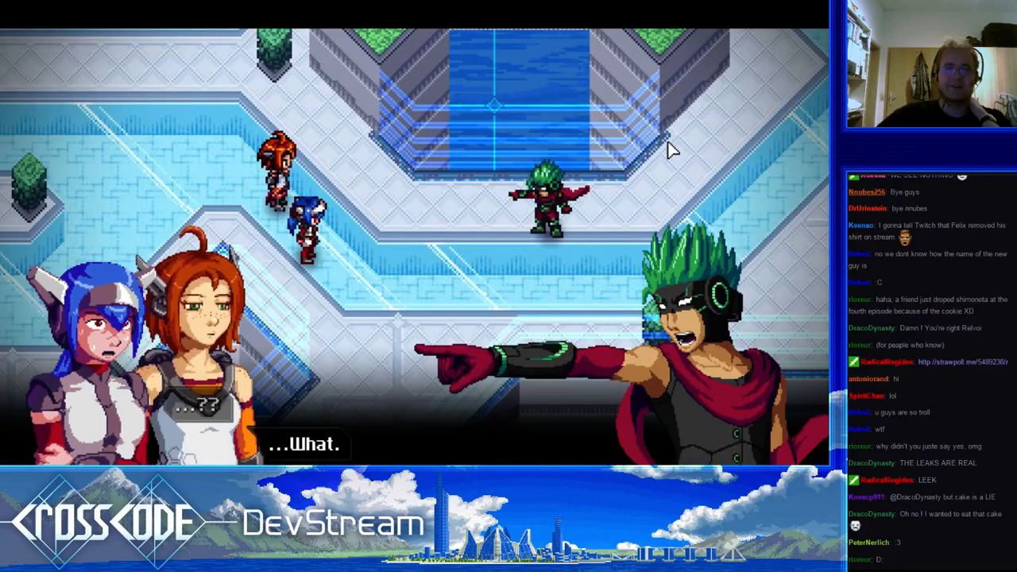
click(667, 142)
click(668, 142)
click(667, 141)
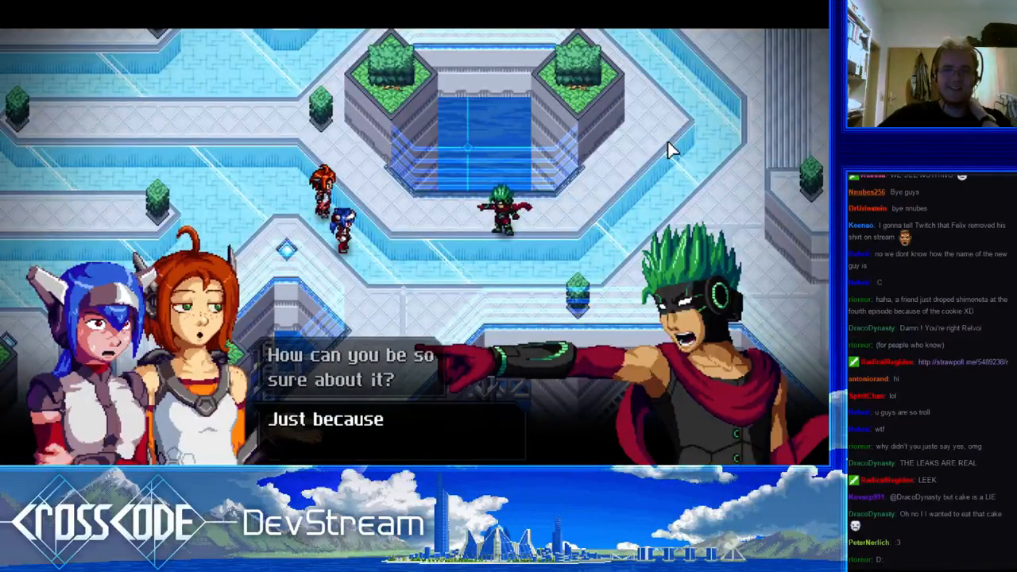
click(667, 144)
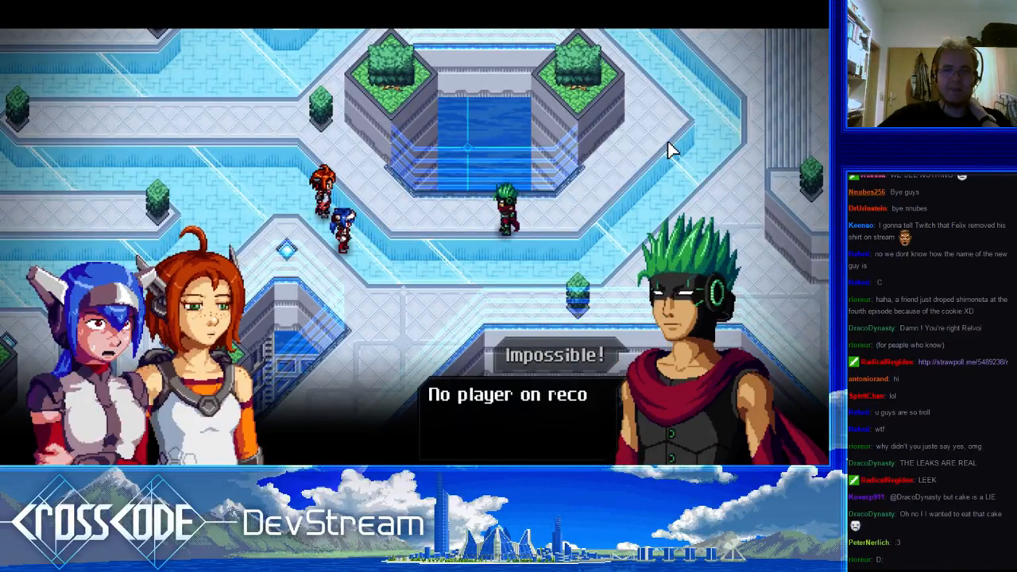
click(668, 144)
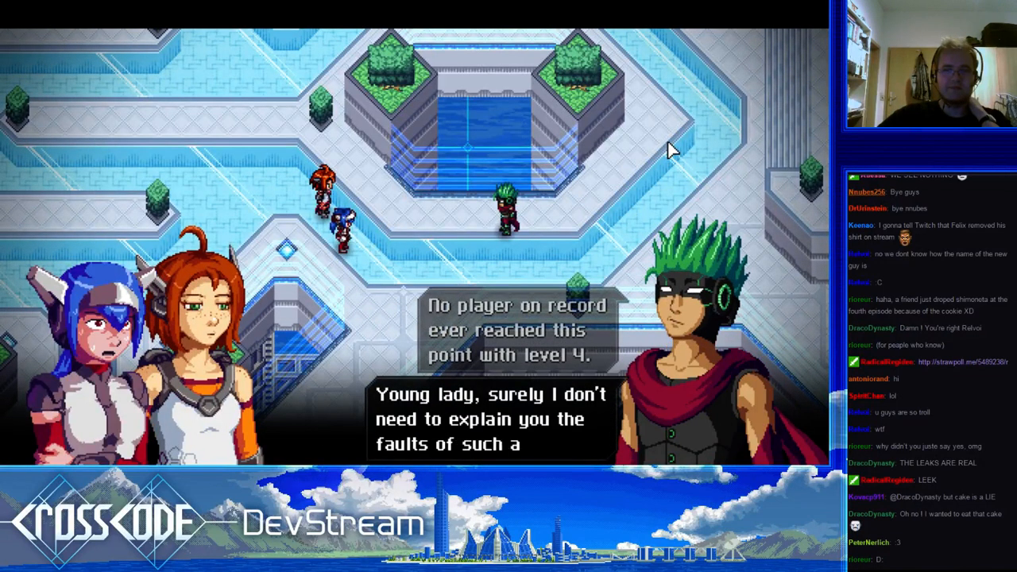
click(668, 150)
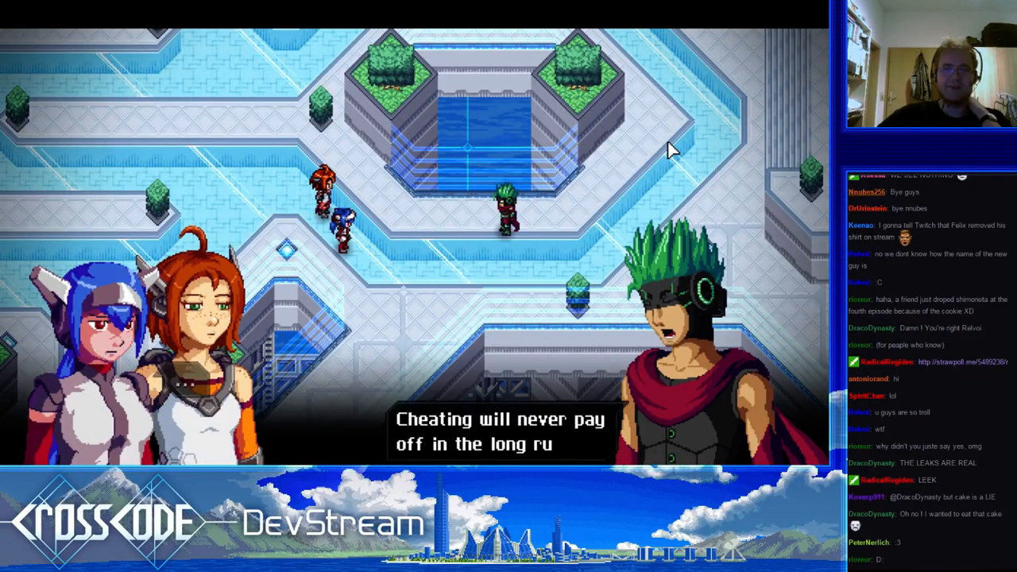
click(667, 150)
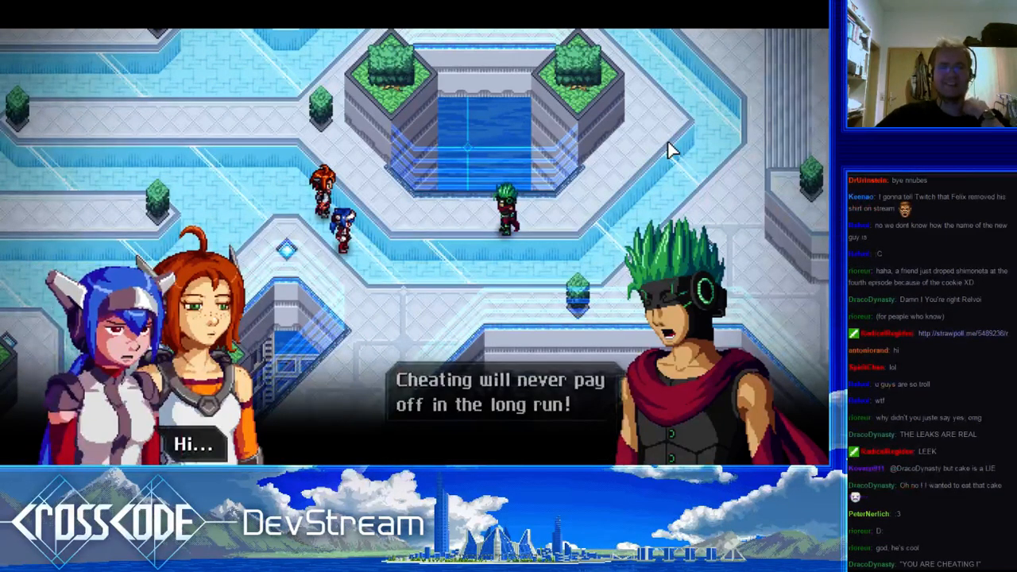
click(668, 149)
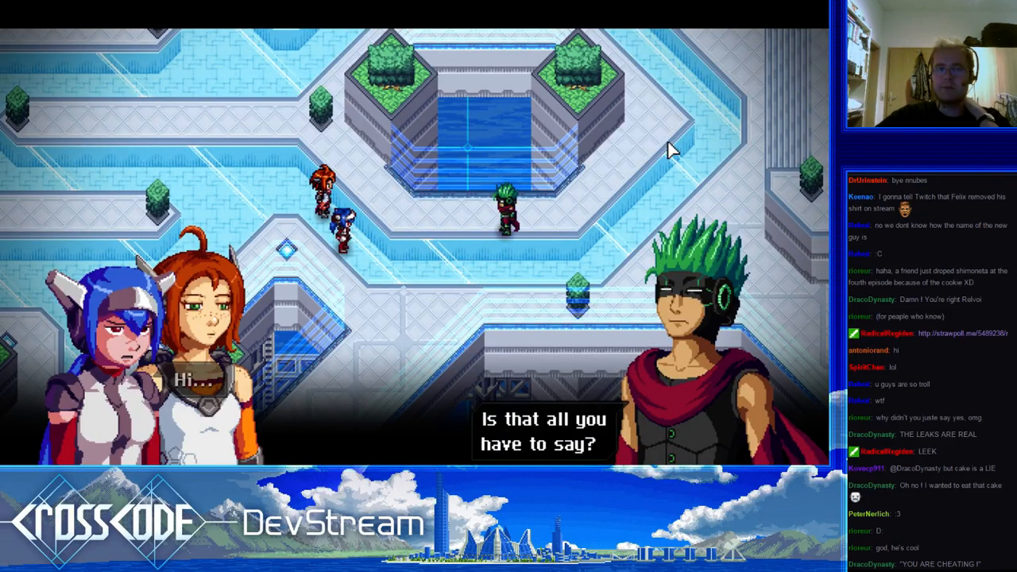
Play the armored character's arrival and his exchange with the green-haired accuser through to his apology
click(500, 207)
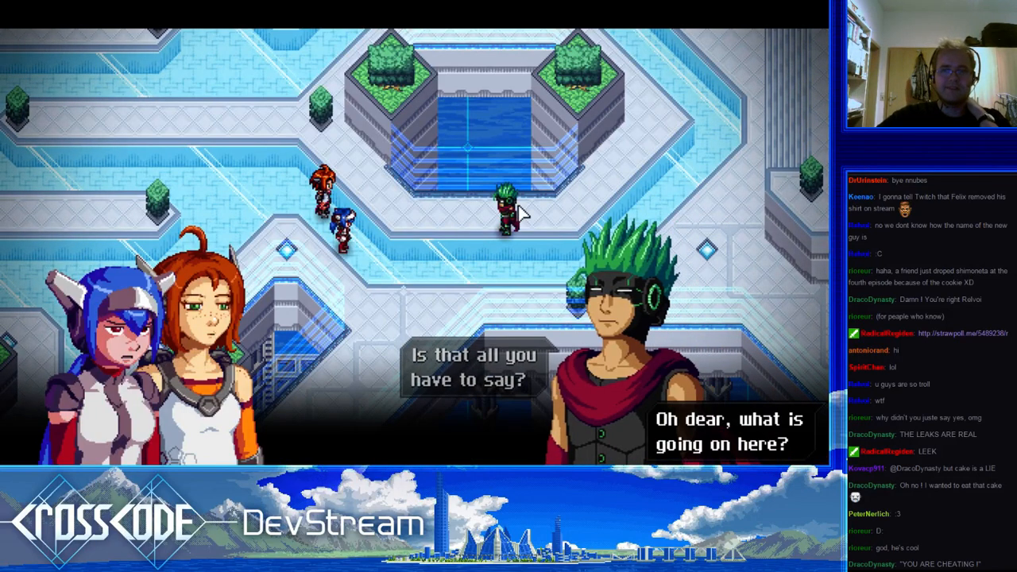
click(519, 213)
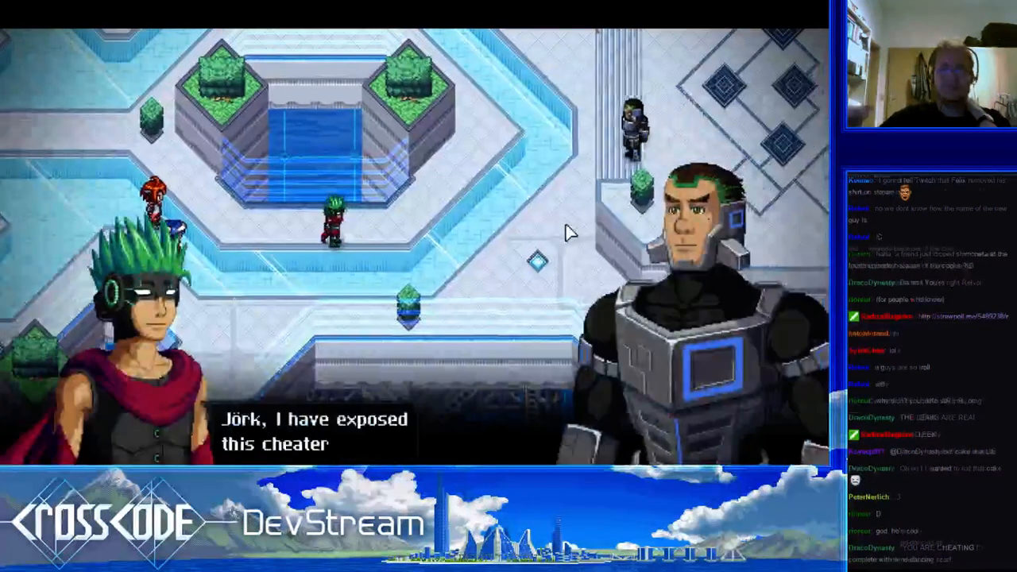
click(384, 280)
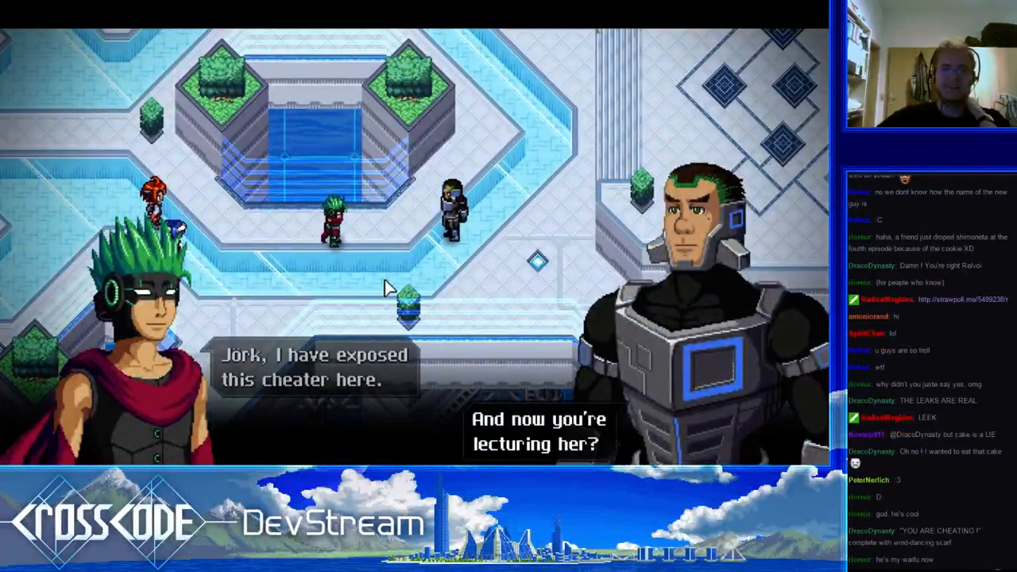
click(384, 281)
click(385, 289)
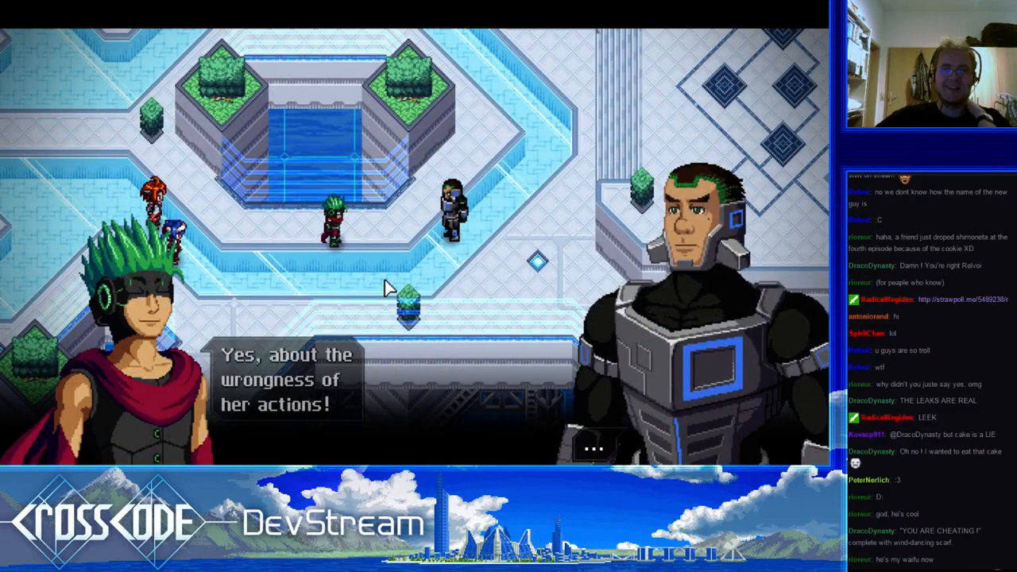
click(384, 281)
click(385, 280)
click(385, 280)
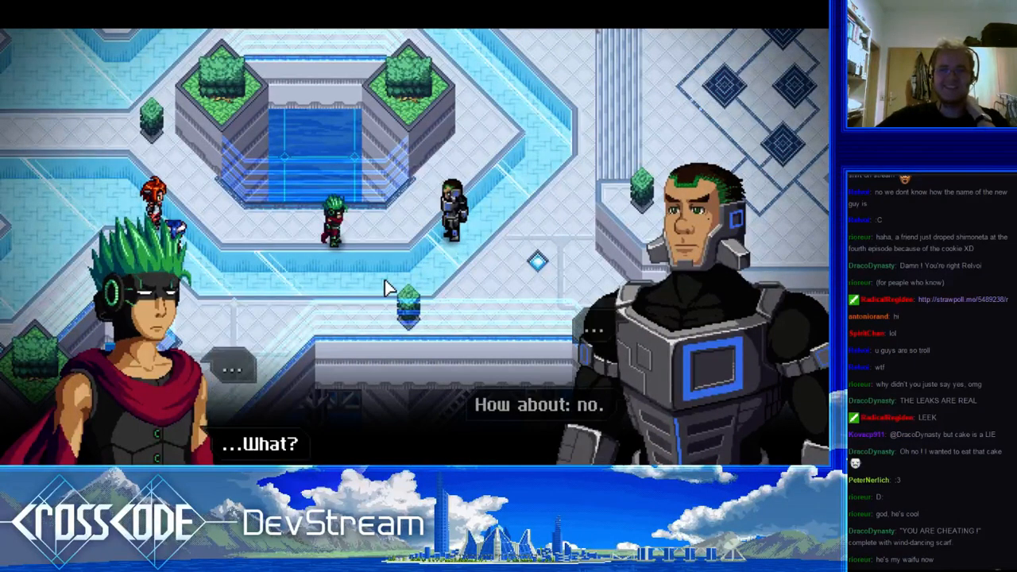
click(385, 280)
click(385, 281)
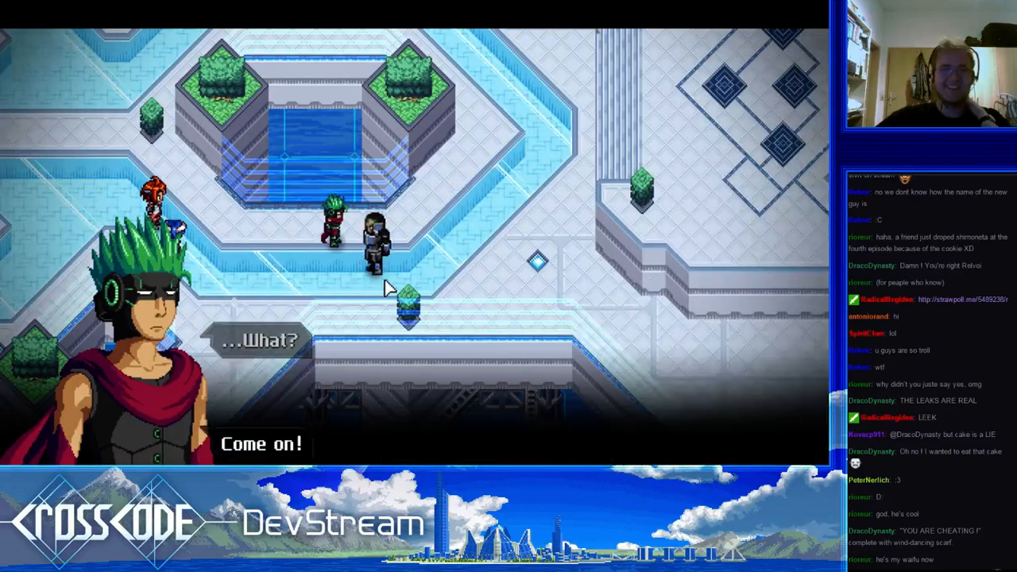
click(385, 281)
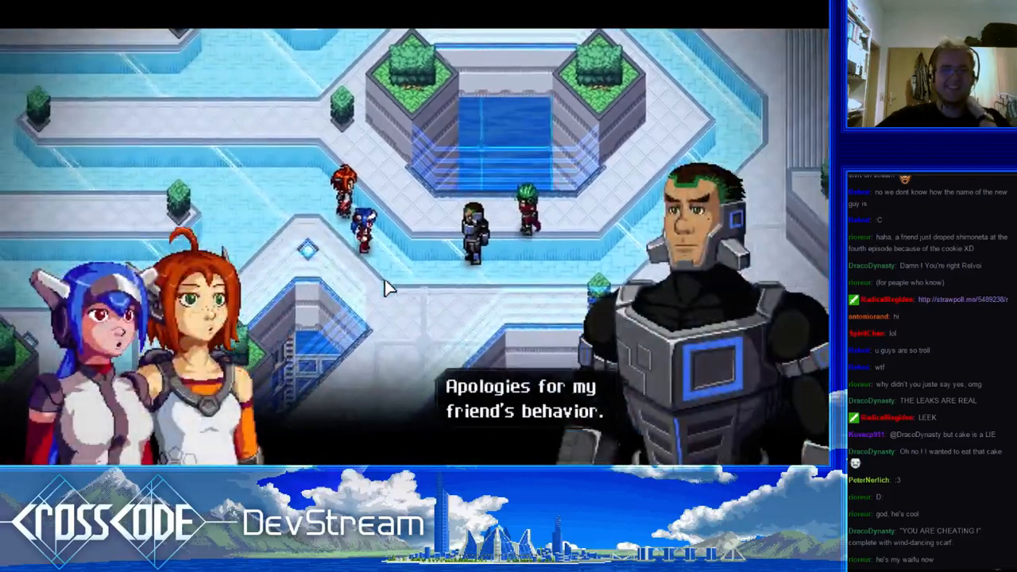
click(385, 280)
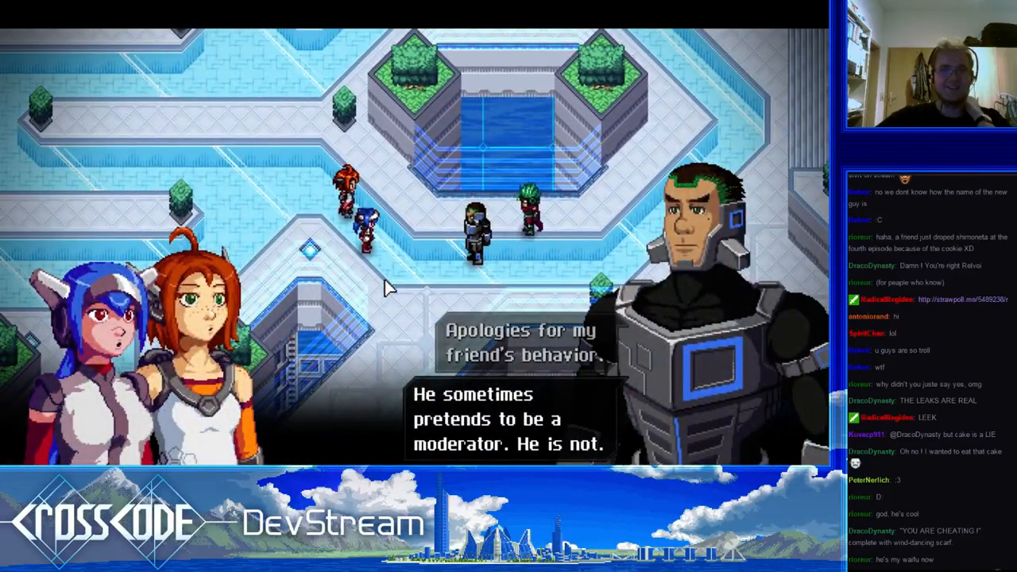
Play through the armored character's remark about the fake moderator, the reply to him, and the green-haired character's exit line
click(385, 283)
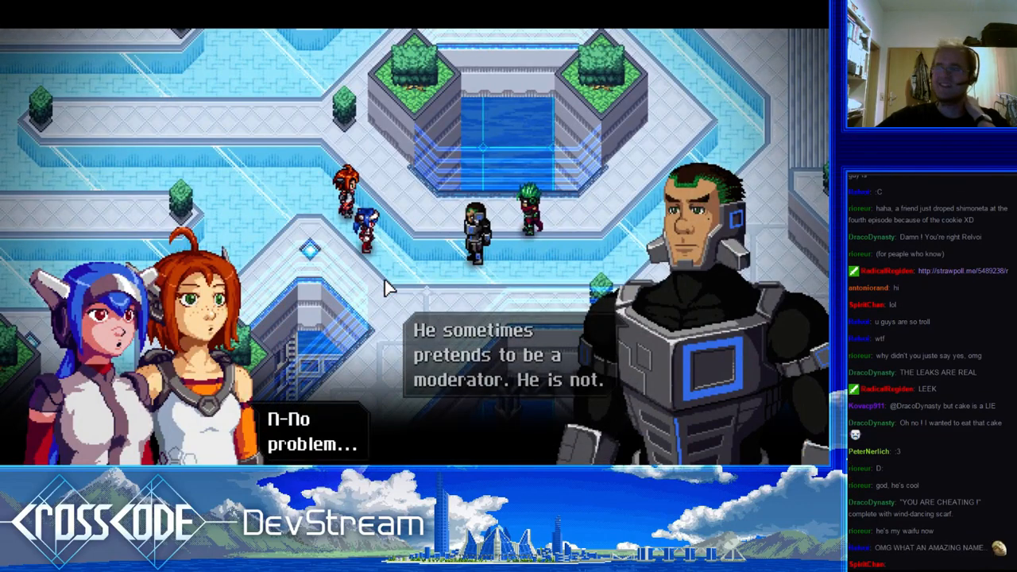
click(385, 282)
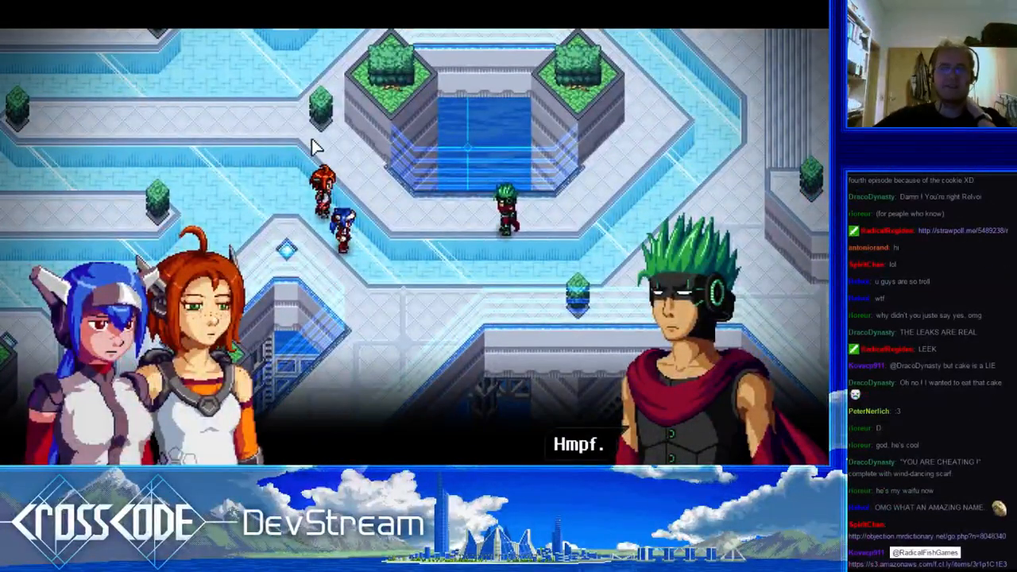
click(352, 192)
click(352, 192)
Advance the cutscene from the "Mon Dieu!" line through the companions' closing exchange about going on
click(350, 189)
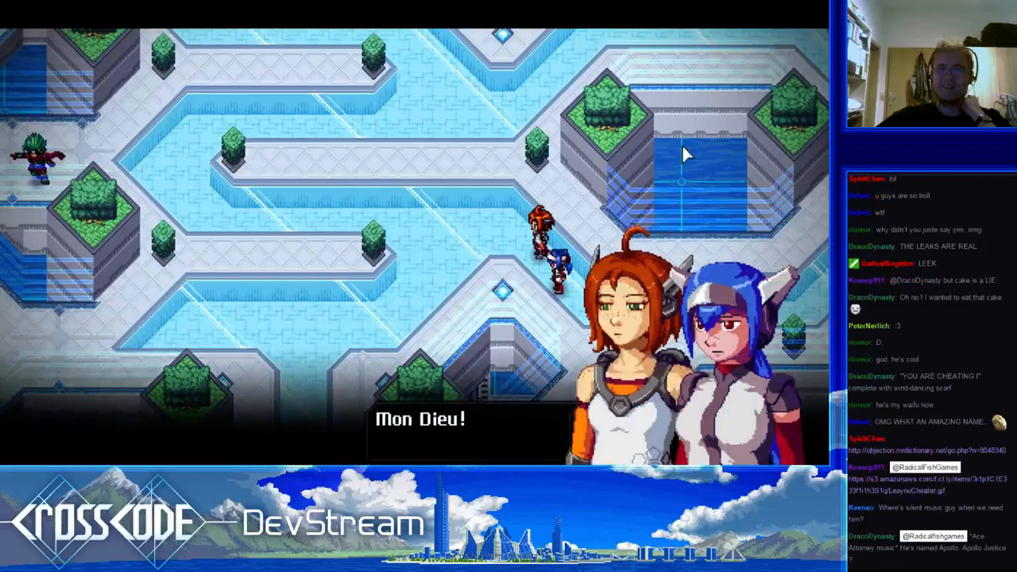
click(541, 161)
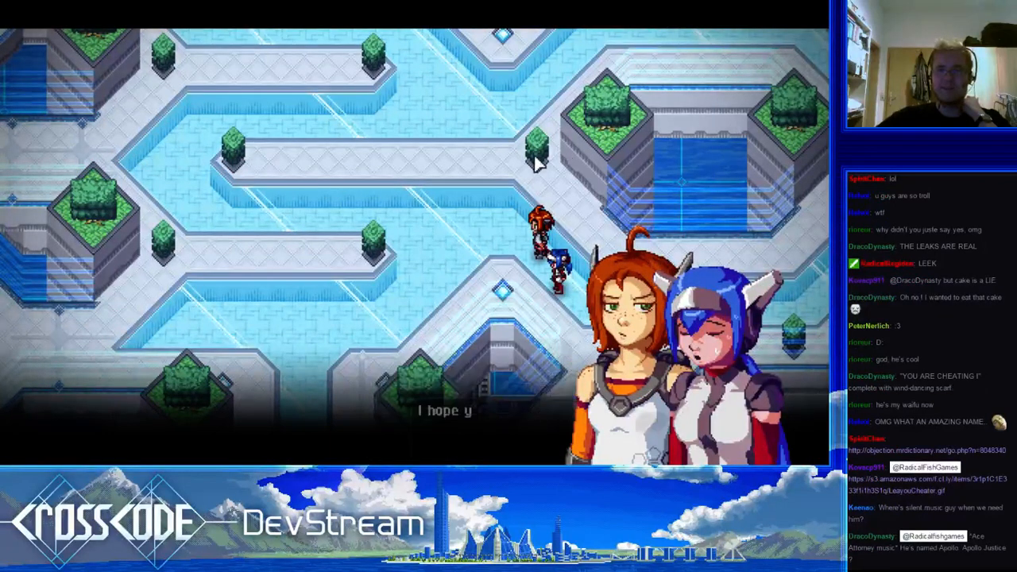
click(538, 163)
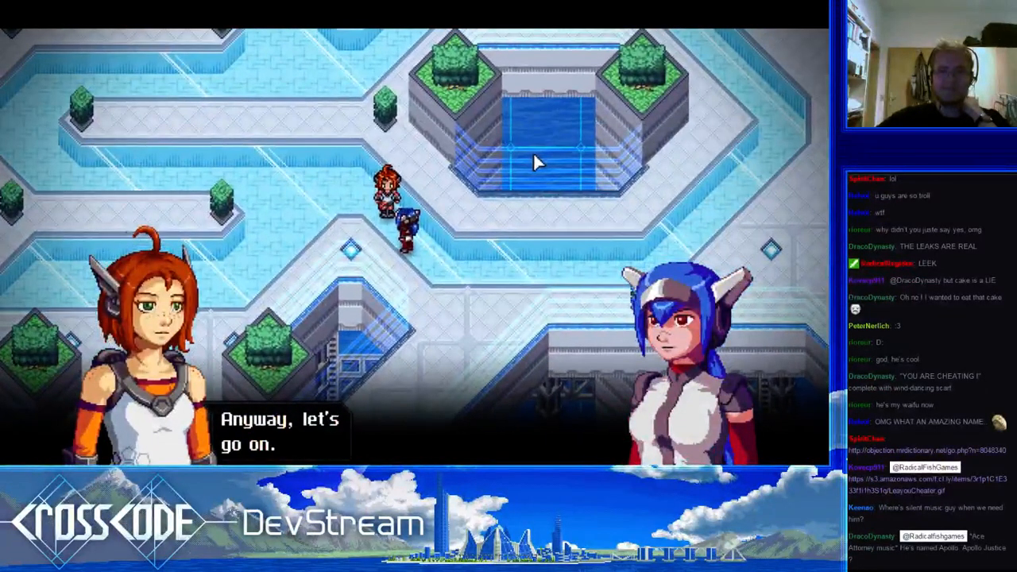
click(534, 155)
click(699, 121)
click(689, 131)
click(689, 131)
click(689, 131)
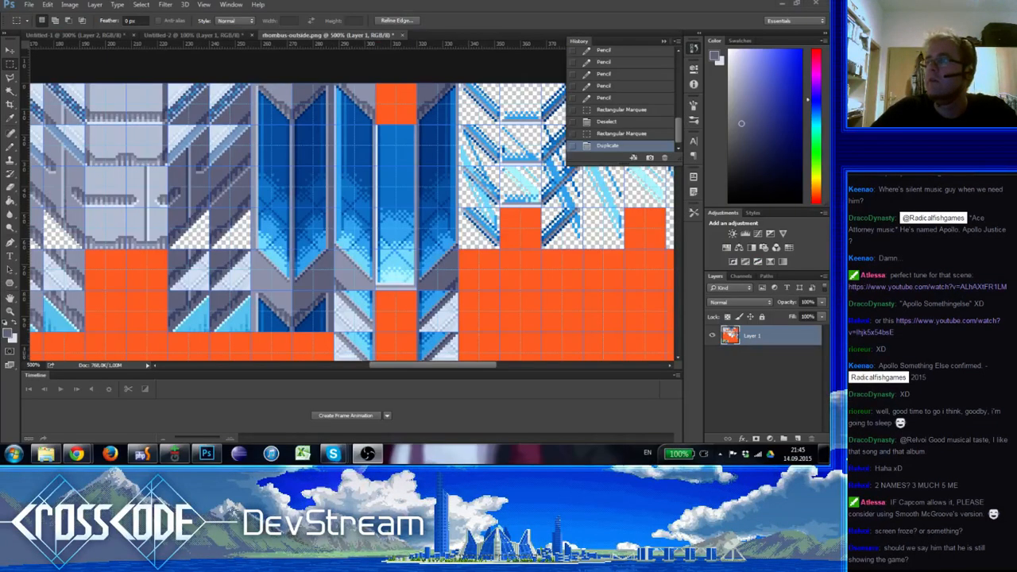
In Photoshop, duplicate small sections of the grey ledge beneath the blue columns in rhombus-outside.png and clear each selection
key(ctrl+d)
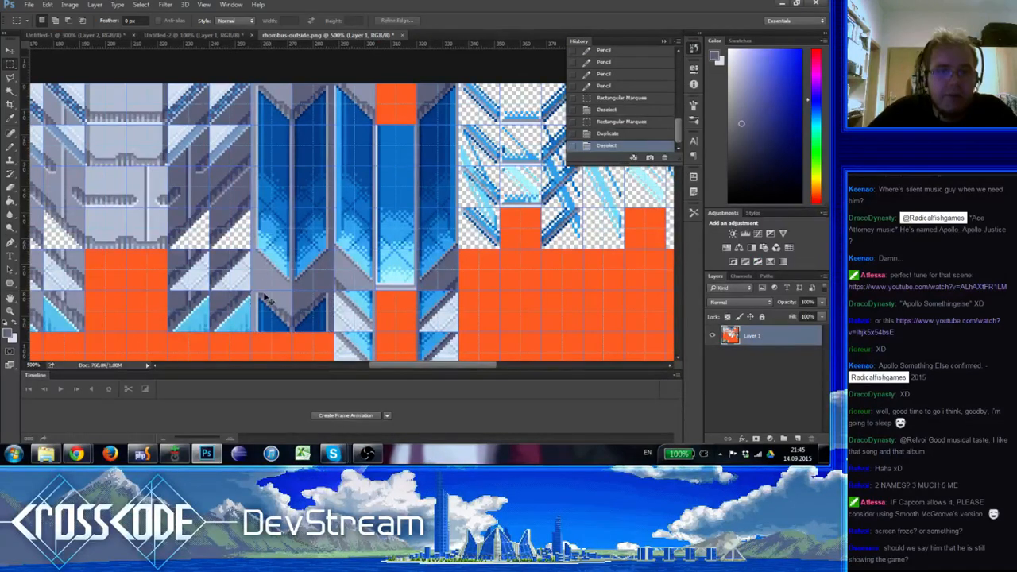
mouse_move(356, 290)
mouse_down()
mouse_move(335, 269)
mouse_move(249, 280)
mouse_move(263, 280)
mouse_up()
key(ctrl+d)
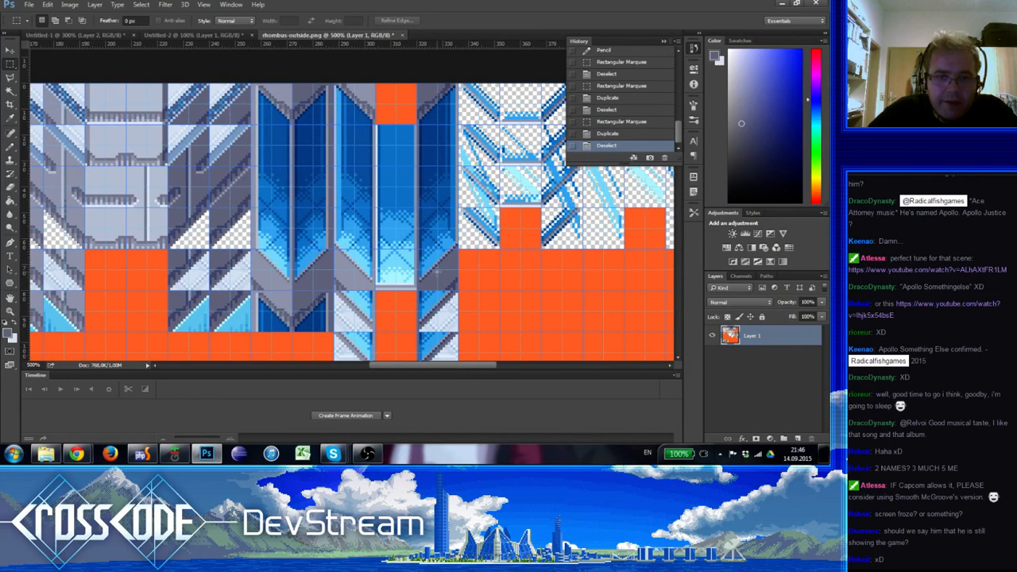
drag(437, 274, 457, 287)
ctrl+alt+drag(449, 286, 325, 287)
key(ctrl+d)
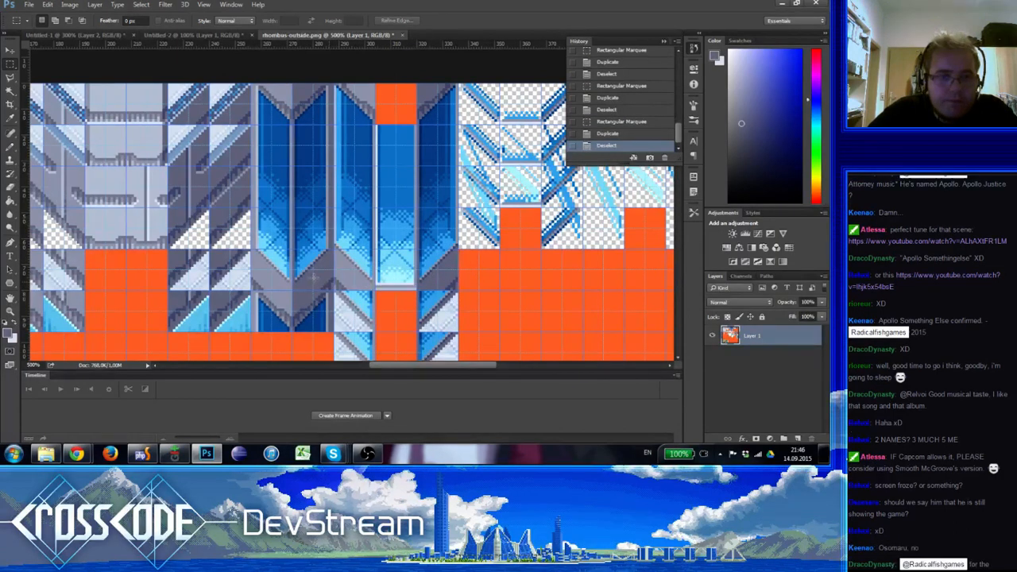
Hide the grid and retouch the western end of the grey chevron band under the first blue column pair with the Pencil
key(z)
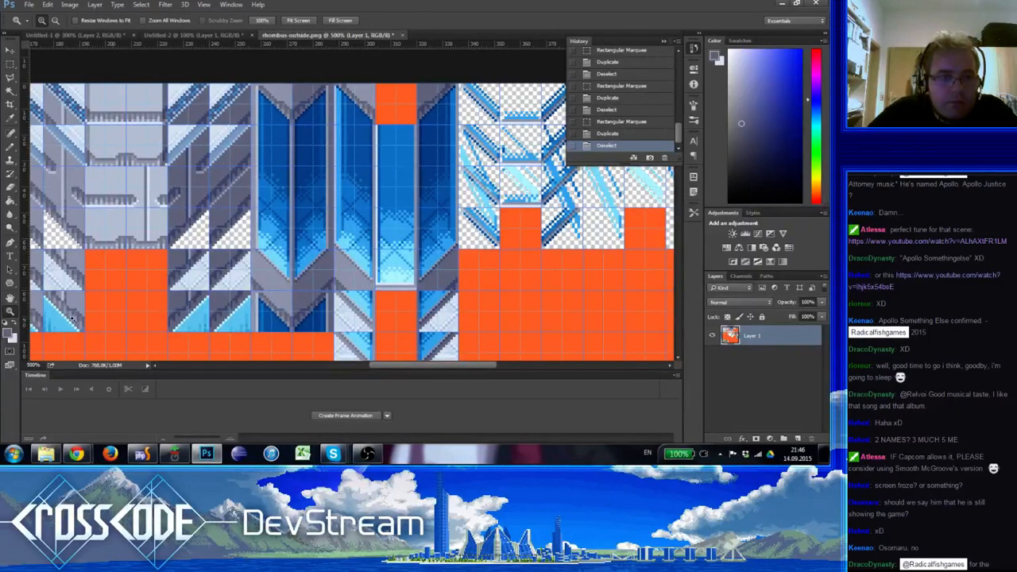
click(278, 289)
double_click(277, 288)
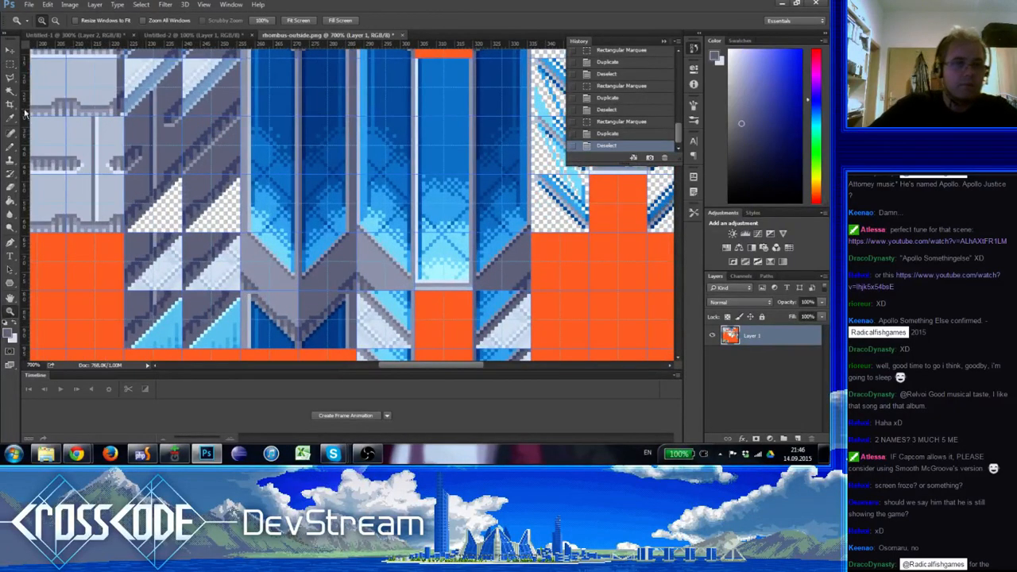
click(10, 148)
key(ctrl+h)
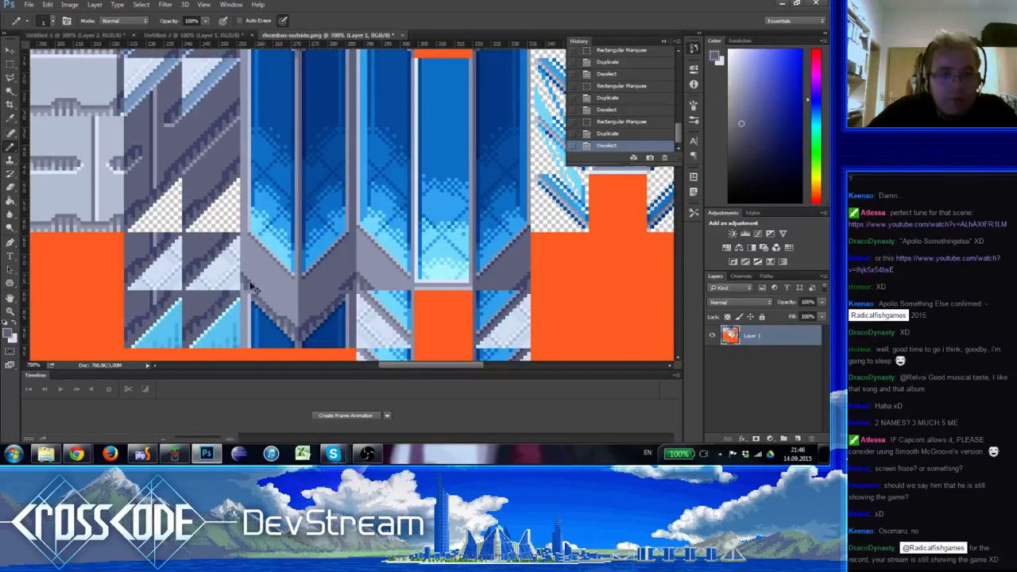
click(258, 296)
alt+click(257, 302)
click(258, 302)
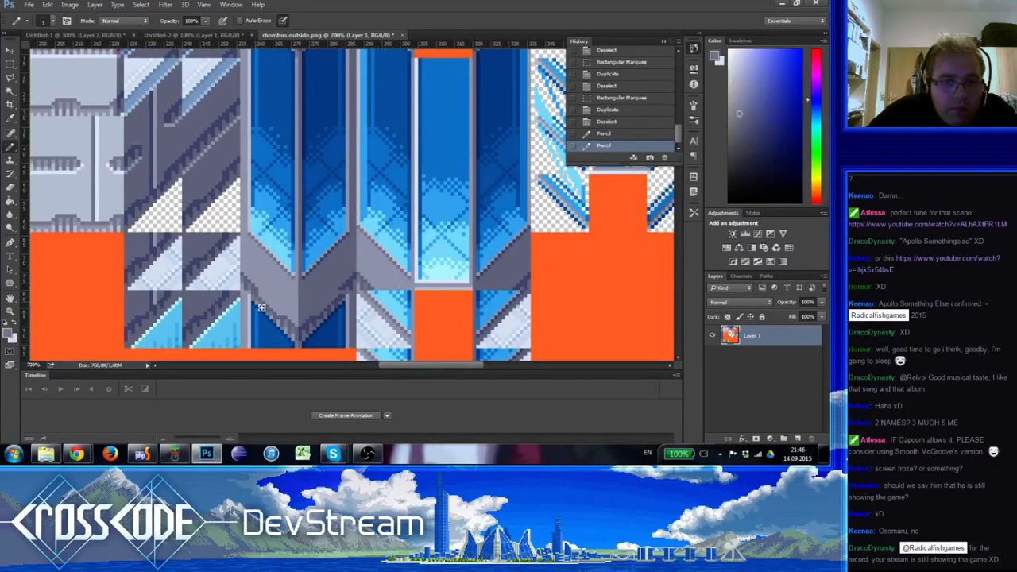
click(259, 296)
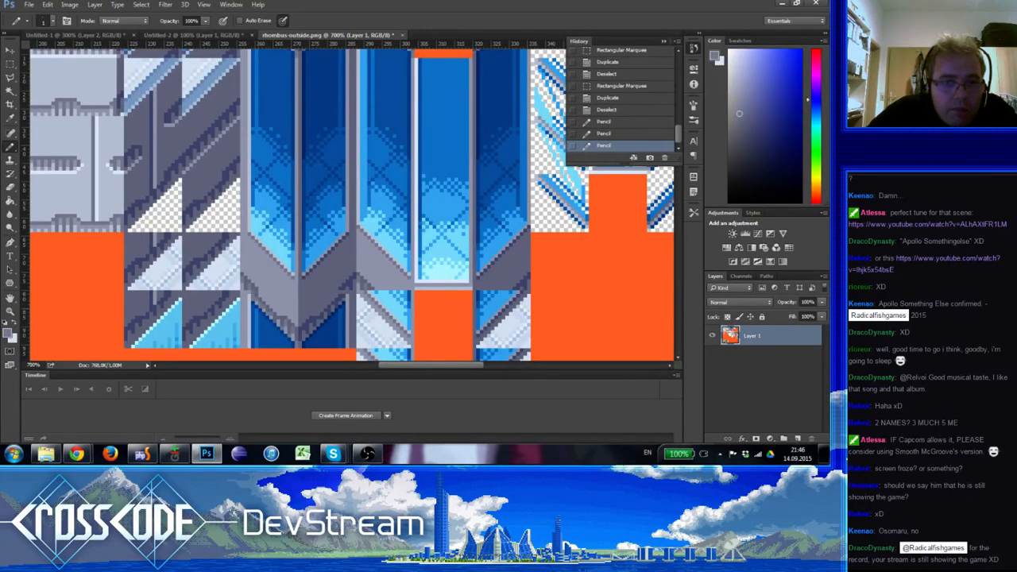
click(252, 289)
click(244, 278)
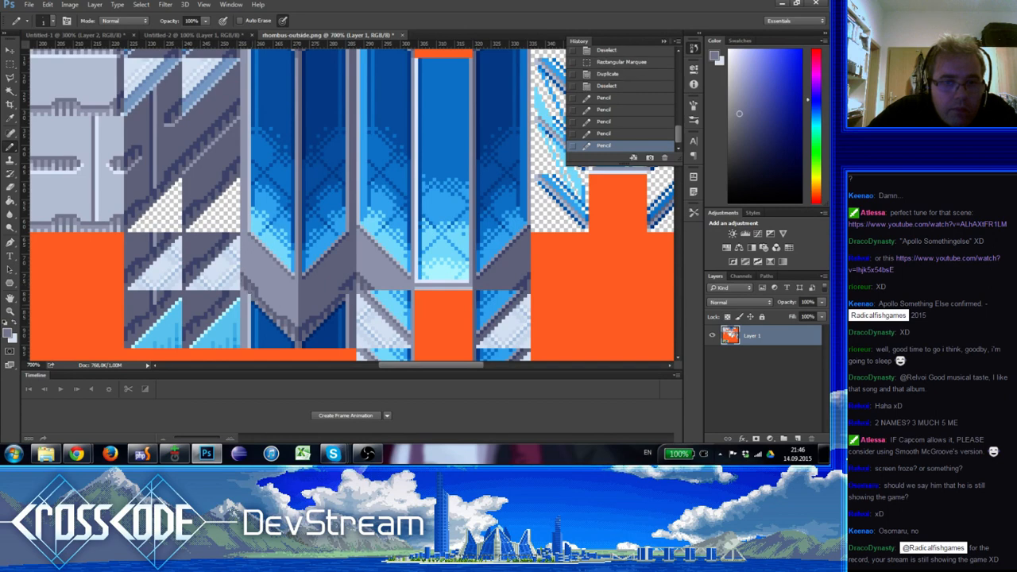
mouse_move(275, 313)
mouse_down()
mouse_move(296, 320)
mouse_move(317, 285)
mouse_move(360, 302)
mouse_move(328, 279)
mouse_up()
alt+click(293, 257)
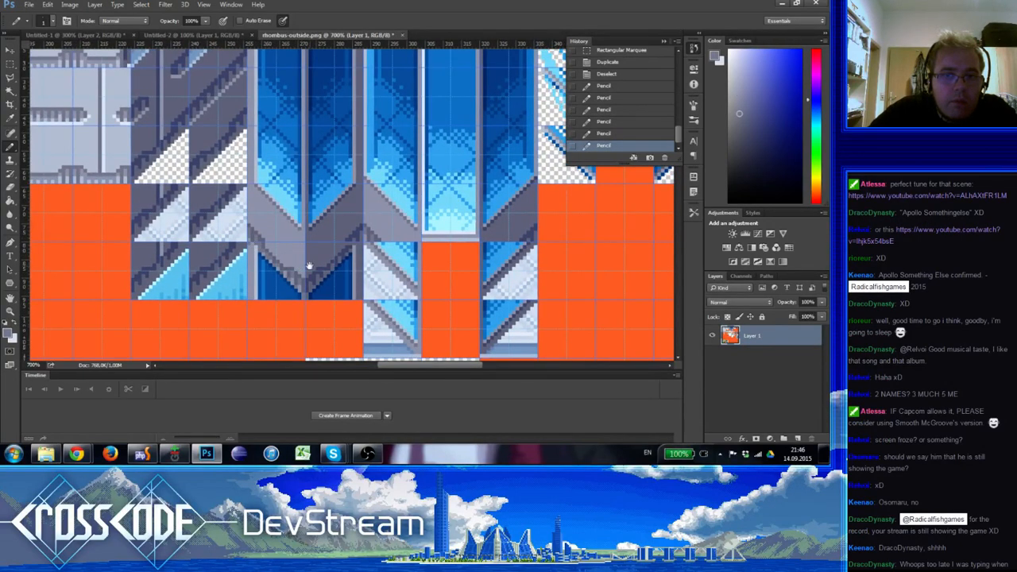
Pencil further pixel corrections where the grey chevron band meets the western vertical frame of the blue columns
scroll(323, 289, up, 3)
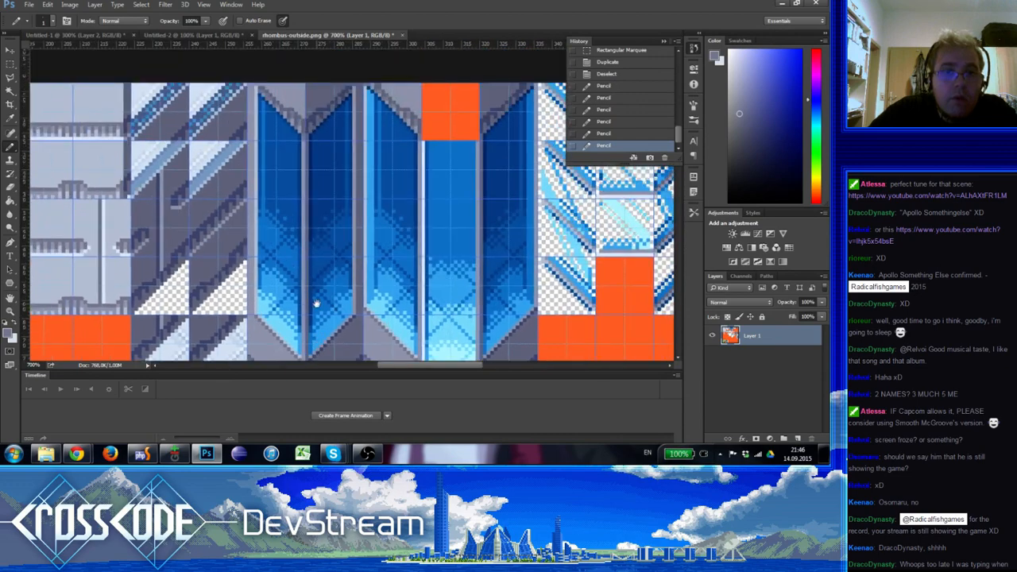
scroll(316, 304, down, 3)
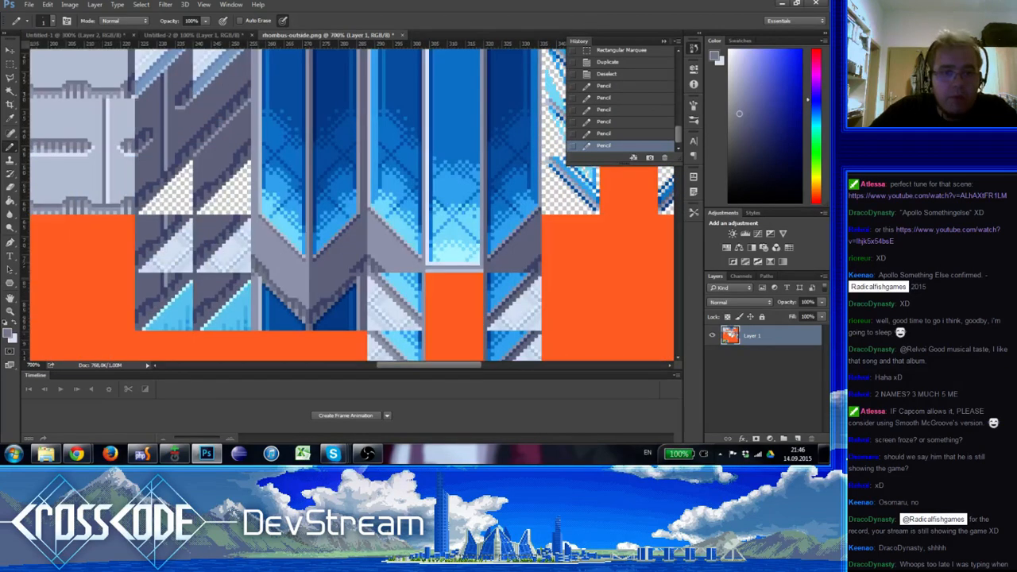
click(258, 275)
alt+click(259, 279)
click(258, 278)
mouse_move(303, 300)
mouse_down()
mouse_move(304, 337)
mouse_move(324, 284)
mouse_up()
click(264, 274)
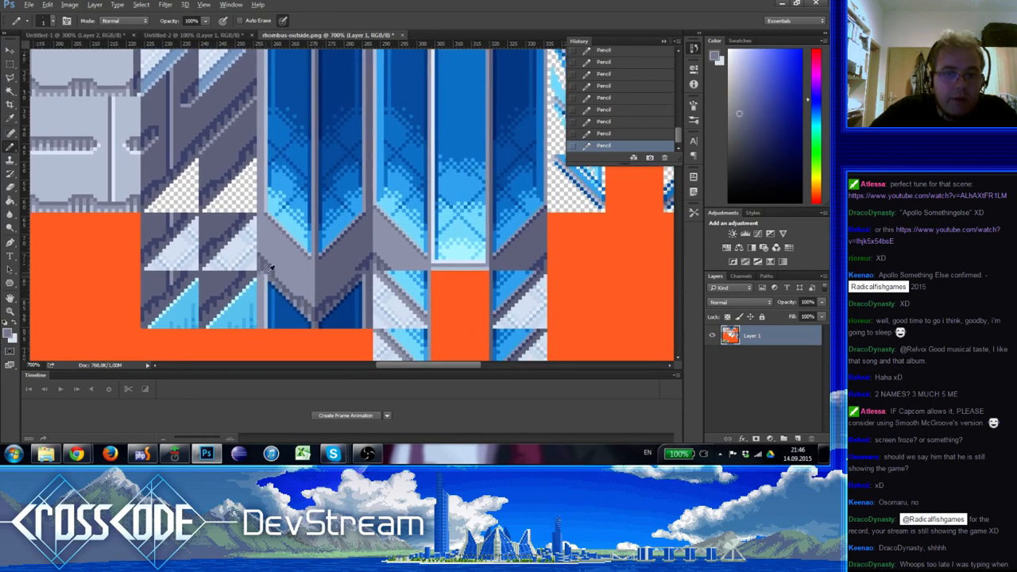
alt+click(263, 276)
alt+click(263, 267)
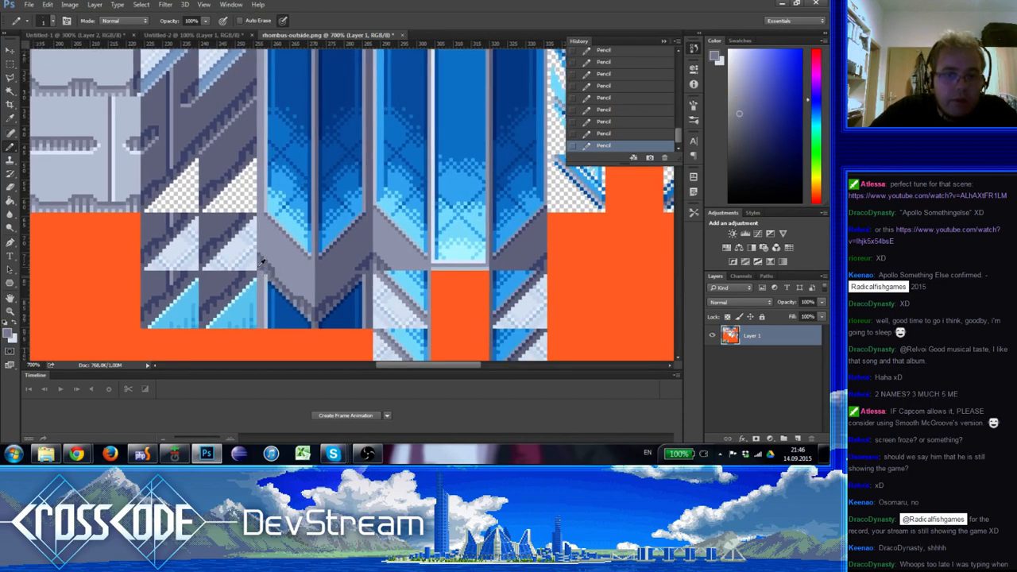
Sample a lighter grey from the chevron band and touch up its shading beside the western frame
alt+click(276, 271)
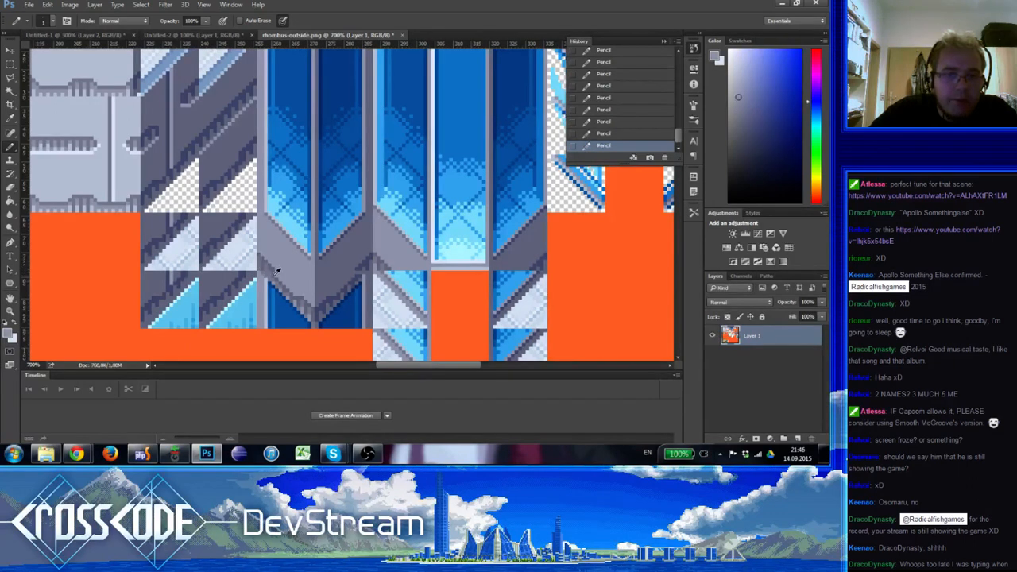
drag(302, 313, 302, 305)
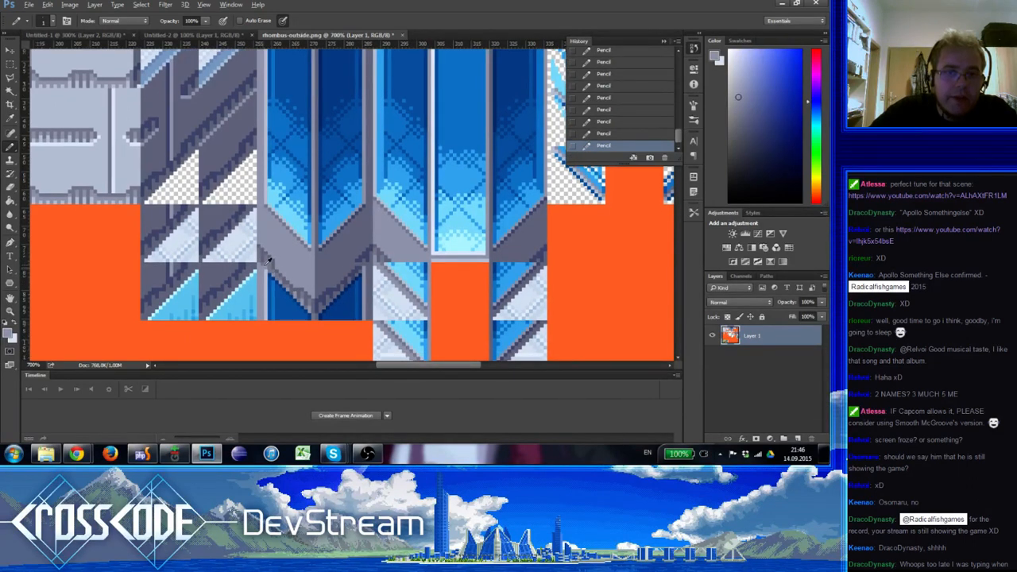
alt+click(265, 264)
drag(279, 271, 295, 244)
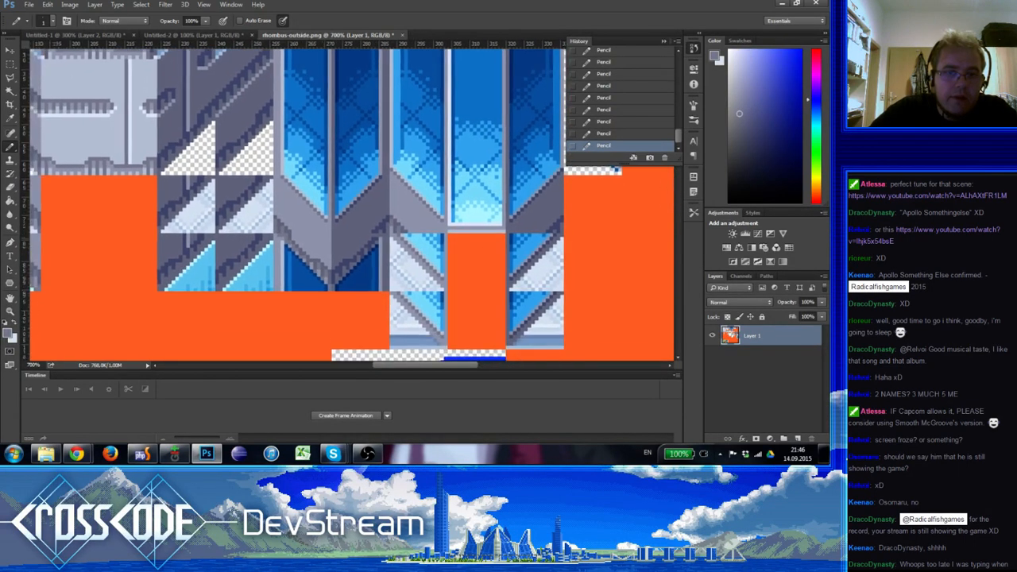
Show the grid again, duplicate a marquee-selected section of the chevron band's edge, and deselect it
scroll(360, 289, up, 5)
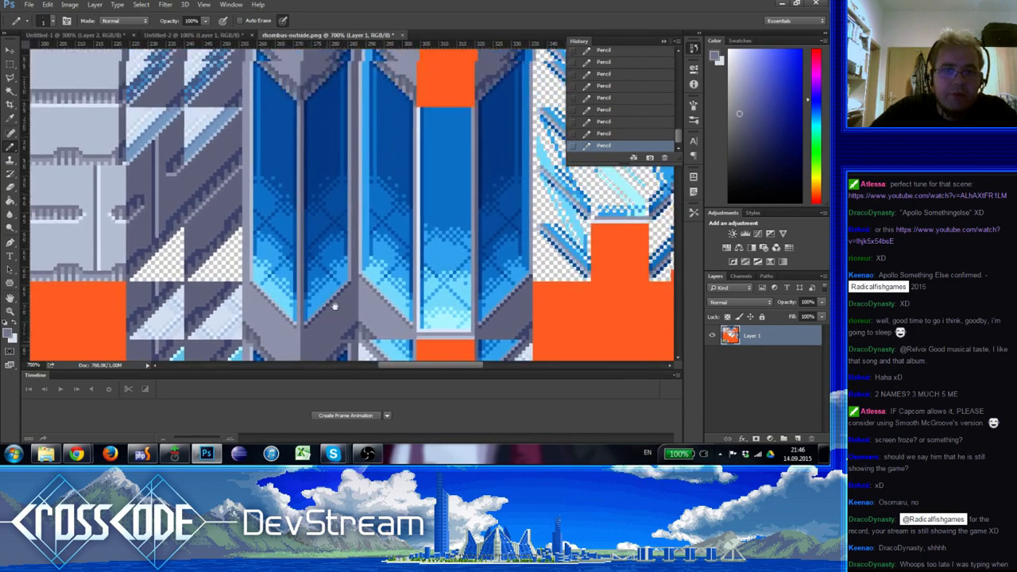
drag(337, 286, 495, 229)
key(ctrl+apostrophe)
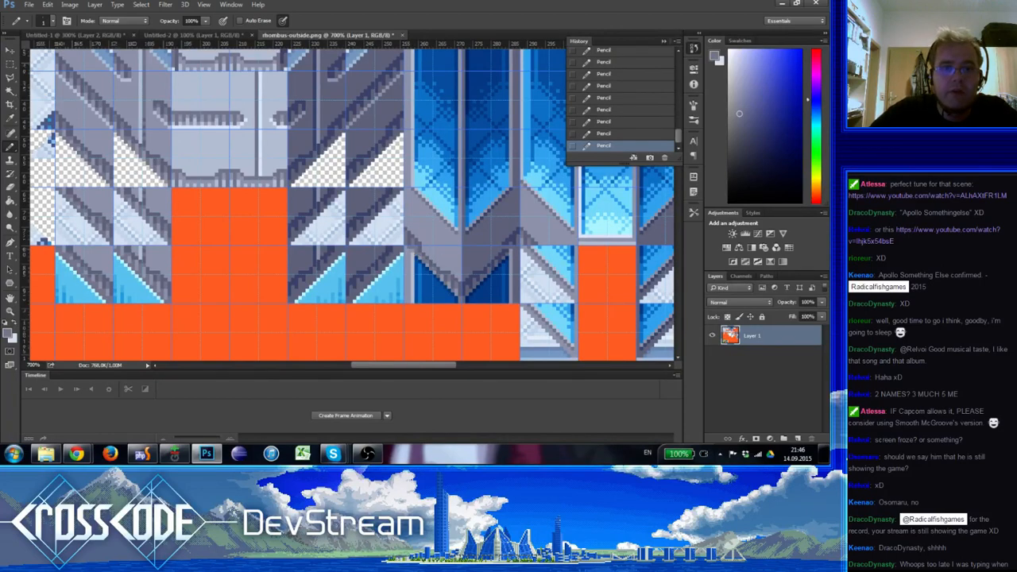
click(10, 64)
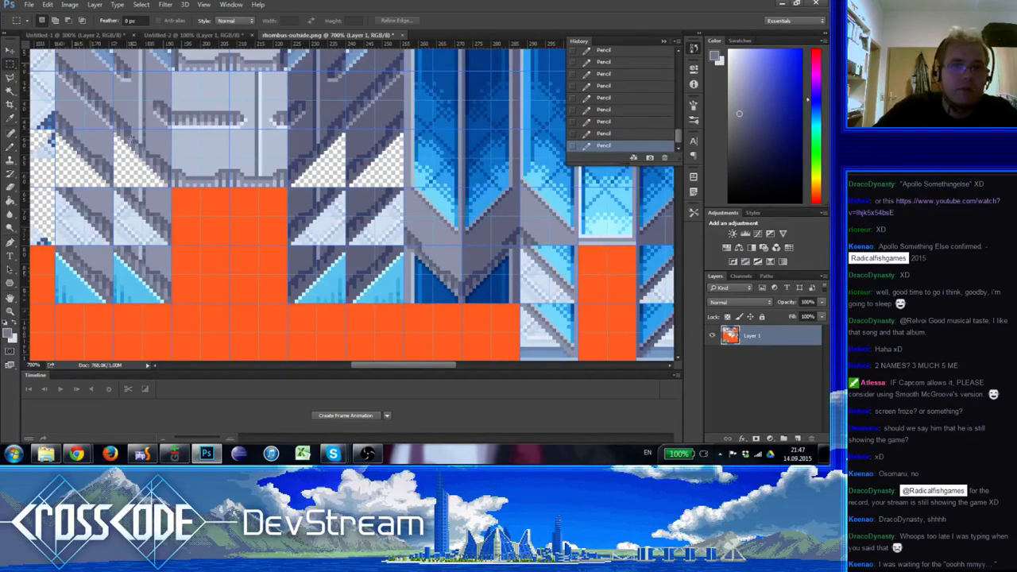
drag(57, 103, 157, 148)
ctrl+alt+drag(411, 242, 414, 237)
key(ctrl+d)
Sample the light grey highlight colour and pencil highlight pixels at the junction of the western frame and the chevron band
mouse_move(447, 302)
mouse_down()
mouse_move(375, 312)
mouse_move(438, 328)
mouse_move(361, 312)
mouse_up()
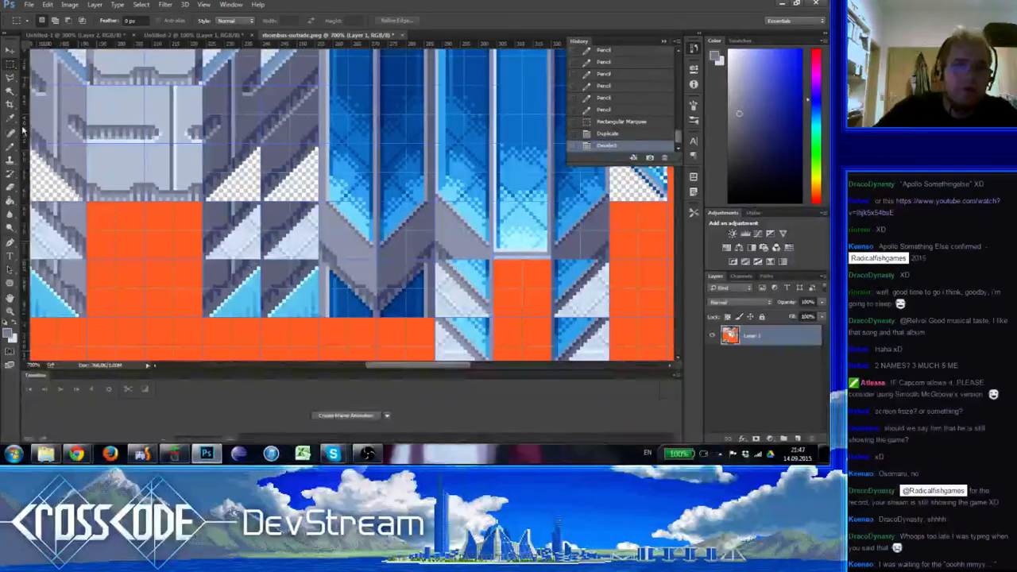
key(b)
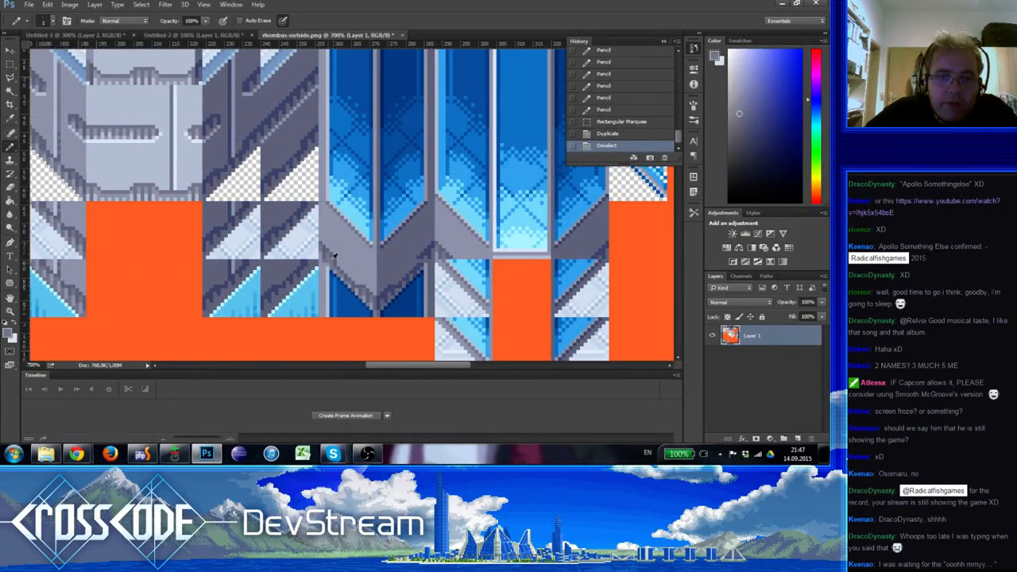
click(333, 258)
alt+click(336, 271)
drag(368, 304, 427, 278)
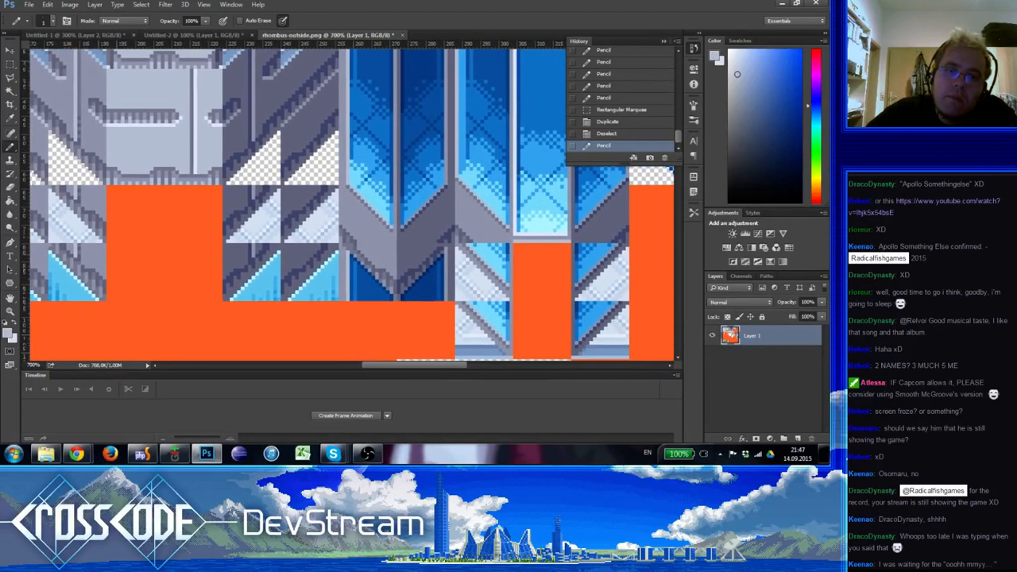
click(350, 255)
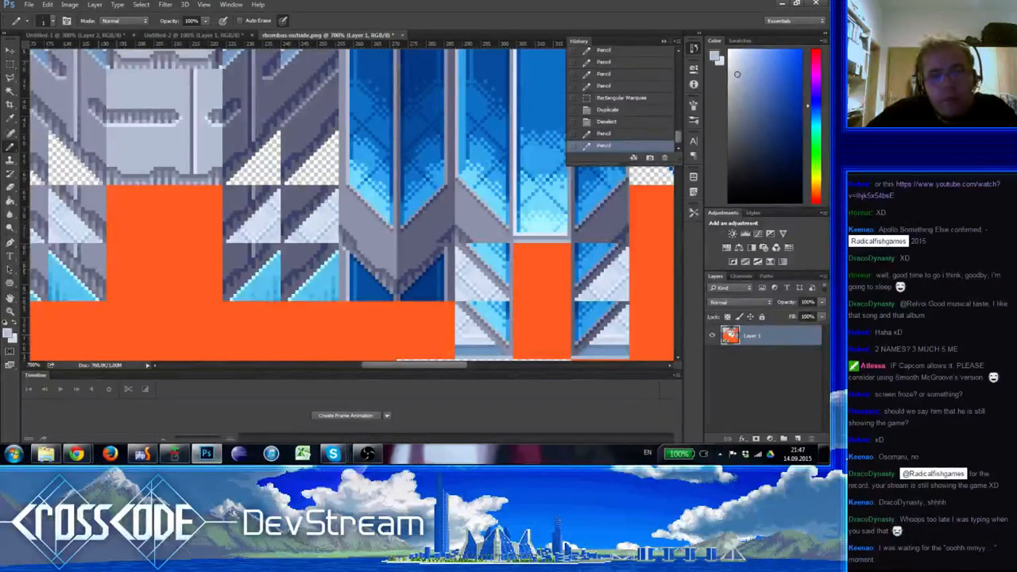
drag(406, 291, 357, 300)
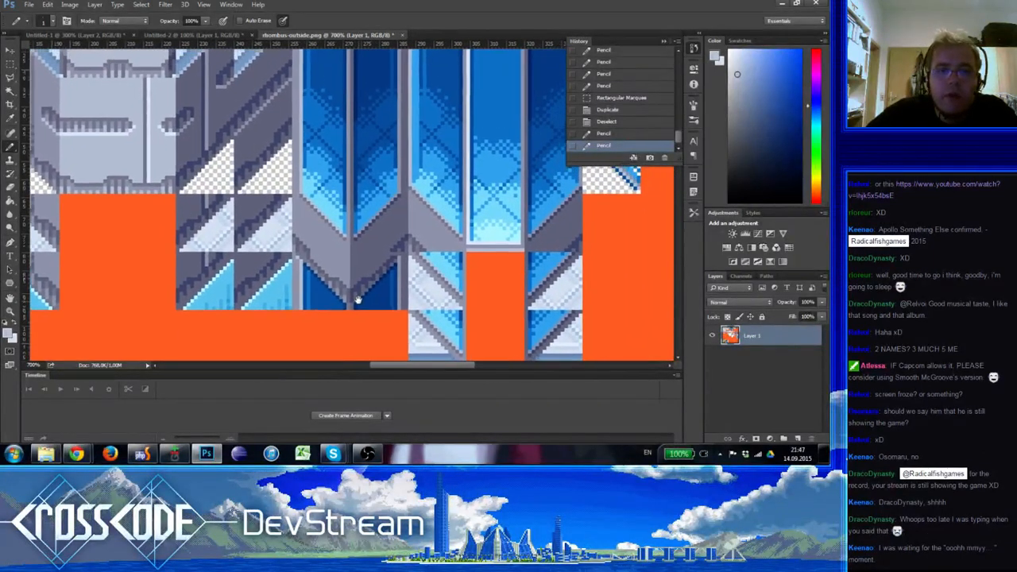
drag(386, 160, 365, 153)
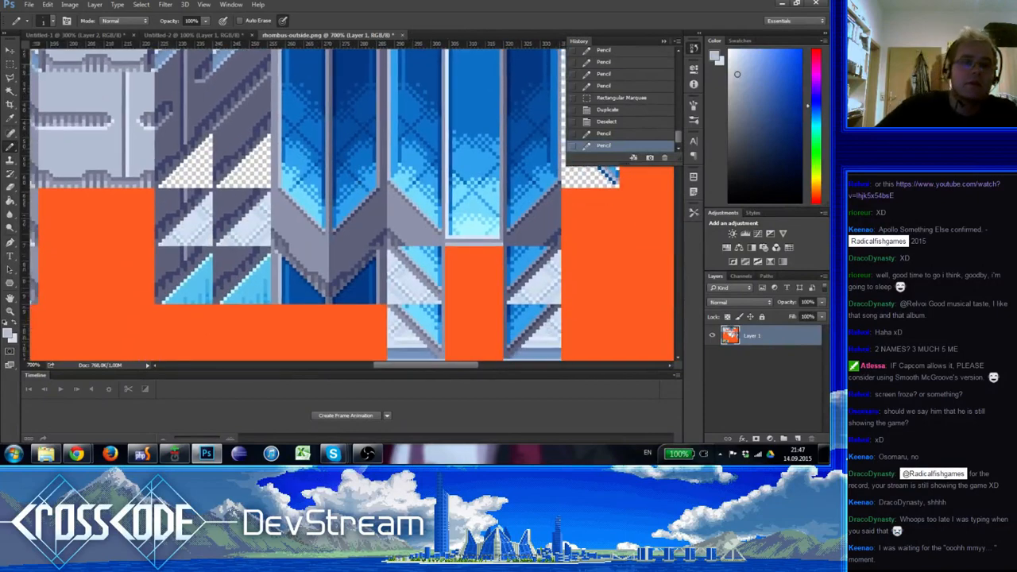
Select the newly highlighted frame edge with the Rectangular Marquee, duplicate it, deselect, and turn the grid on
click(11, 64)
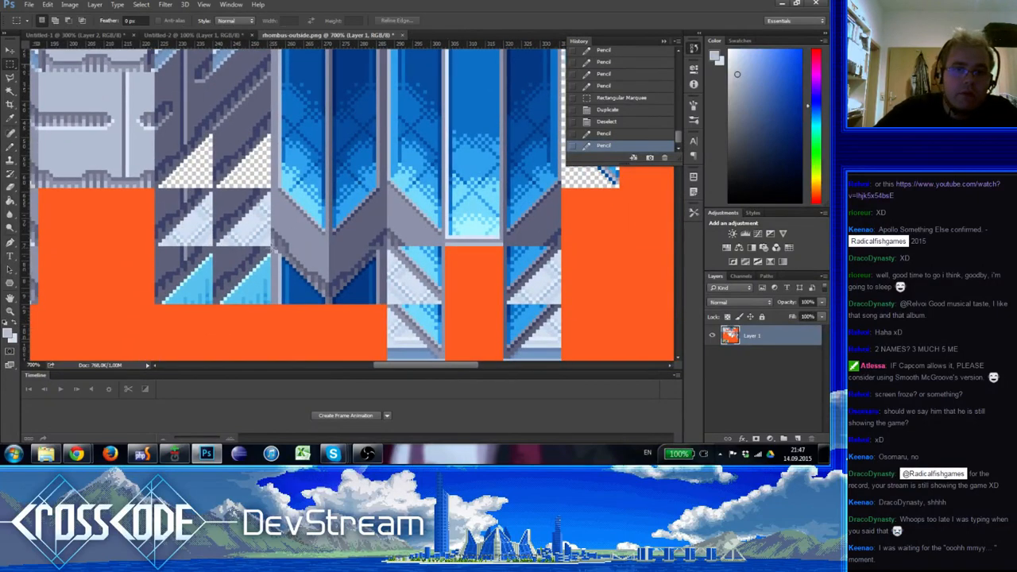
drag(268, 272, 317, 137)
key(ctrl+d)
key(ctrl+')
key(ctrl+d)
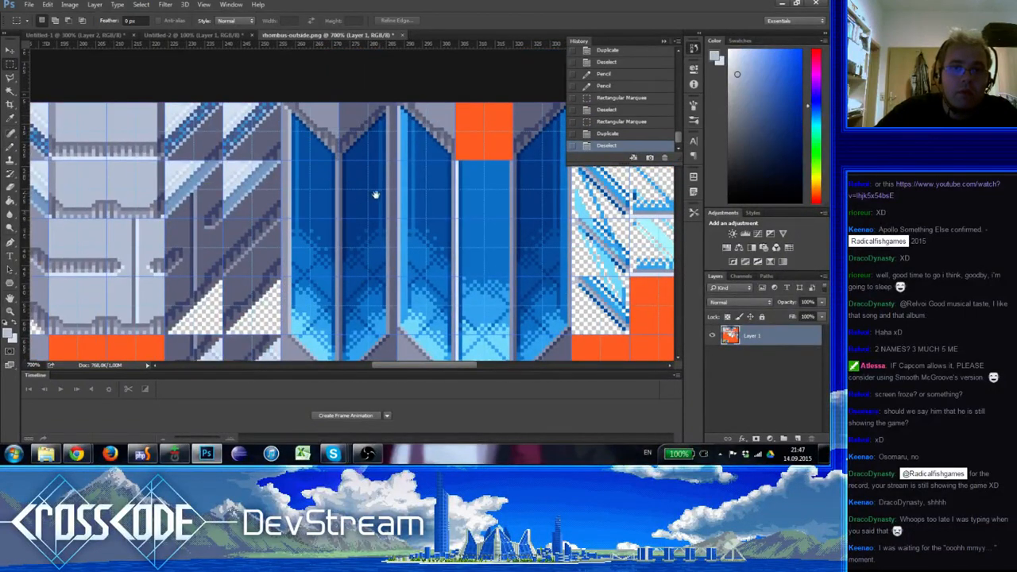
drag(375, 195, 345, 205)
drag(283, 147, 279, 149)
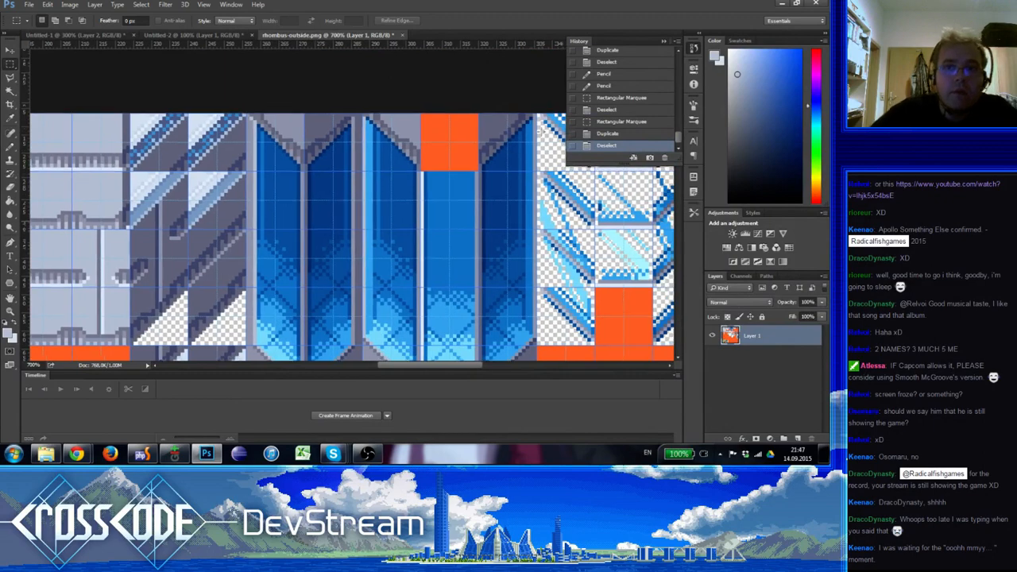
Duplicate a marquee-selected corner of the eastern chevron frame onto the junction between the two blue columns and deselect
drag(520, 113, 533, 128)
ctrl+alt+drag(525, 128, 356, 123)
key(ctrl+d)
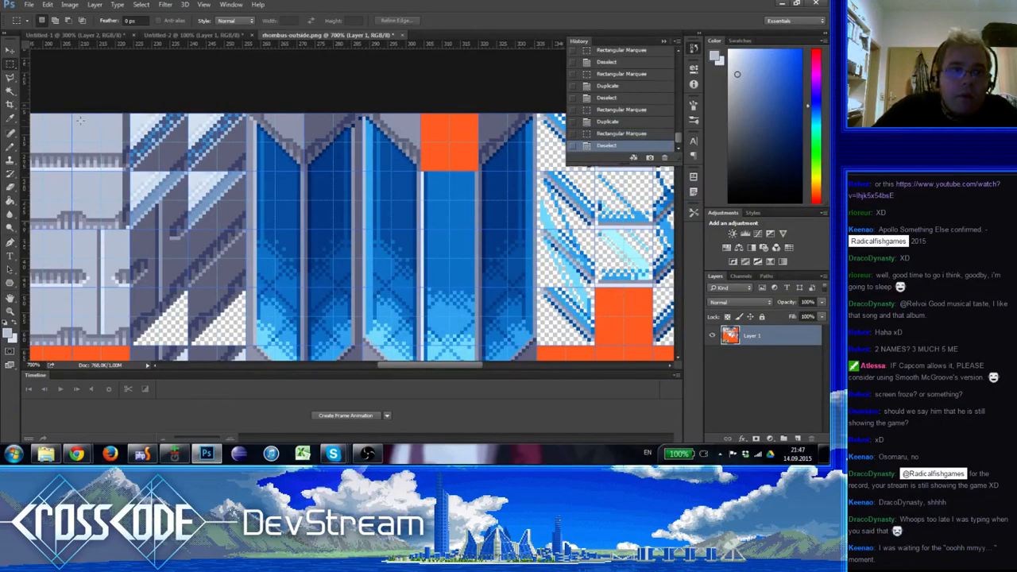
Try to sample greys from the frame and pencil over the duplicated corner pixels where the two blue columns meet
click(9, 144)
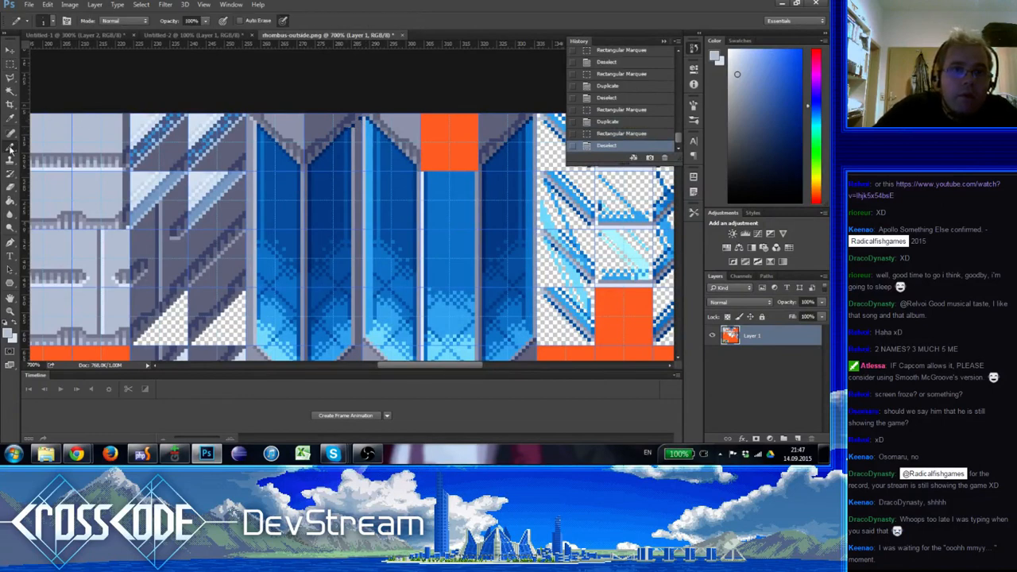
alt+click(362, 126)
click(357, 127)
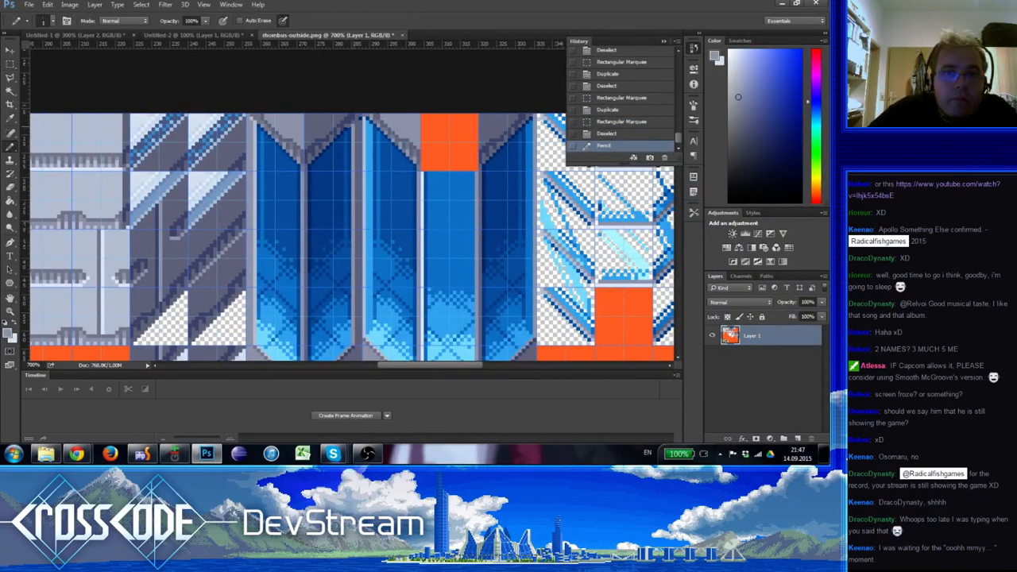
alt+click(367, 124)
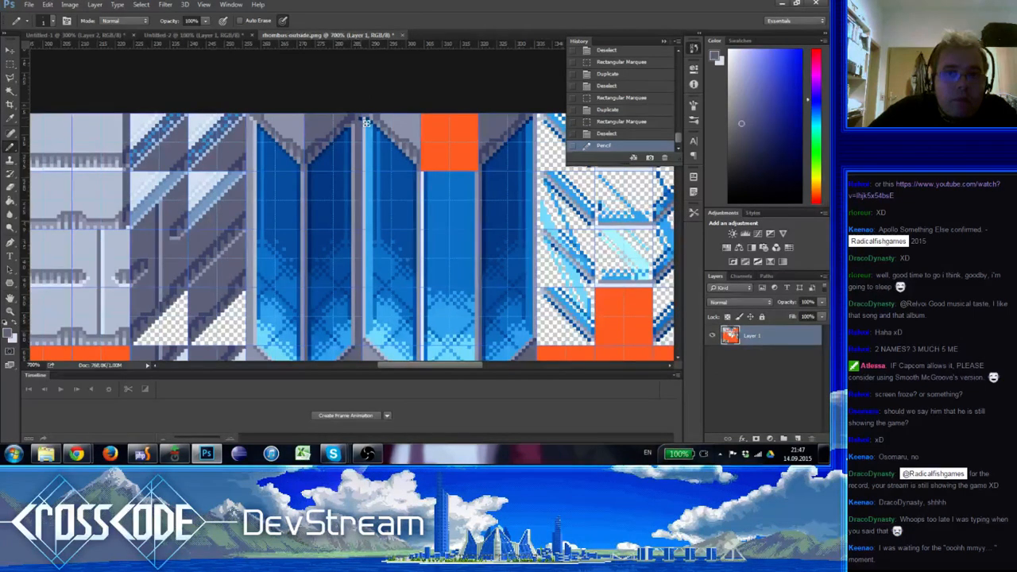
click(364, 126)
alt+click(362, 130)
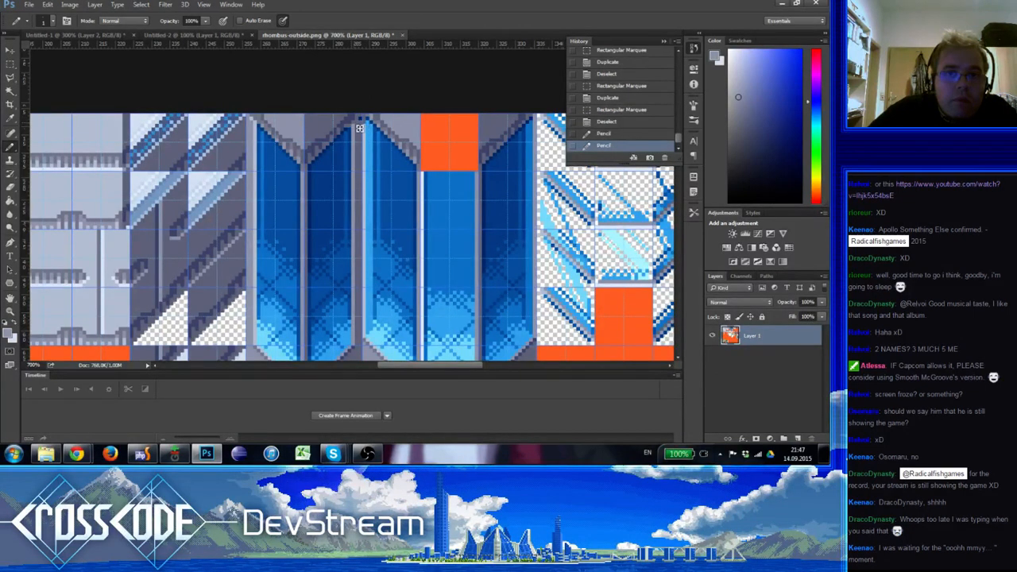
click(354, 124)
click(357, 123)
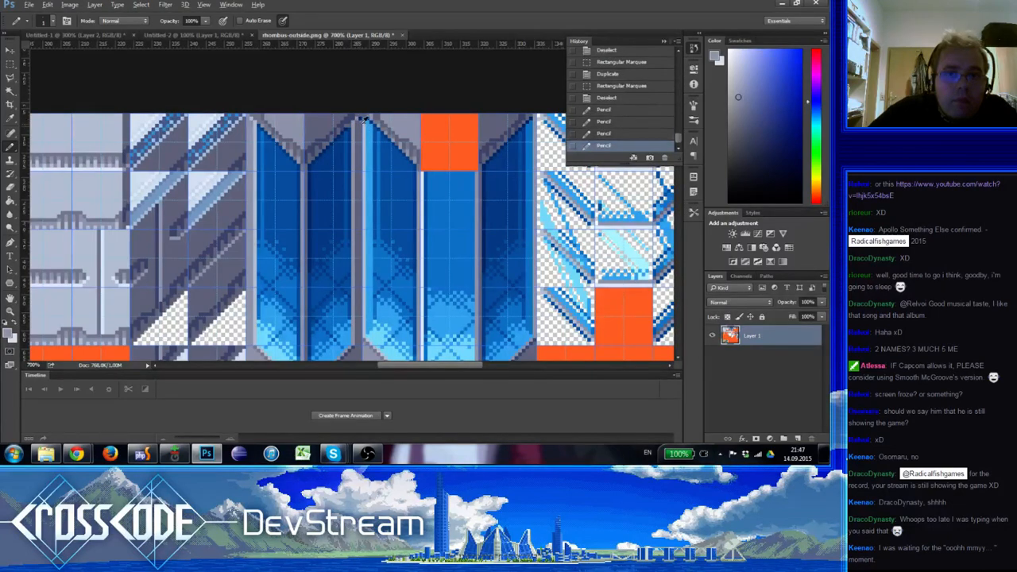
alt+click(360, 124)
click(361, 121)
alt+click(364, 122)
alt+click(361, 127)
click(360, 130)
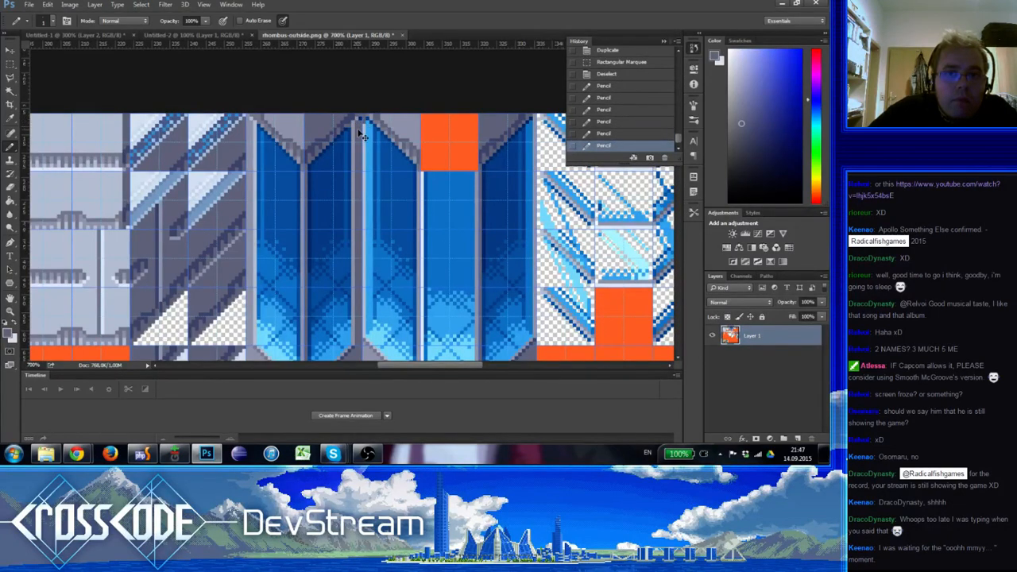
click(357, 130)
drag(358, 184, 347, 195)
click(335, 140)
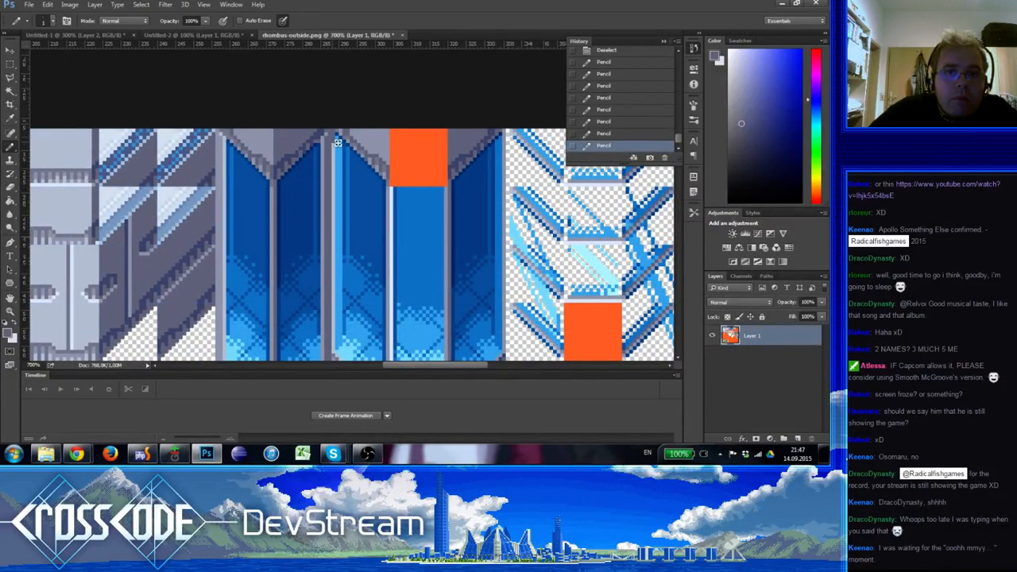
alt+click(335, 140)
mouse_move(352, 189)
mouse_down()
mouse_move(307, 159)
mouse_move(357, 132)
mouse_move(352, 115)
mouse_move(329, 219)
mouse_move(352, 103)
mouse_move(324, 203)
mouse_up()
Revert the pencil retouching in the history to the state right after the corner was duplicated
click(630, 94)
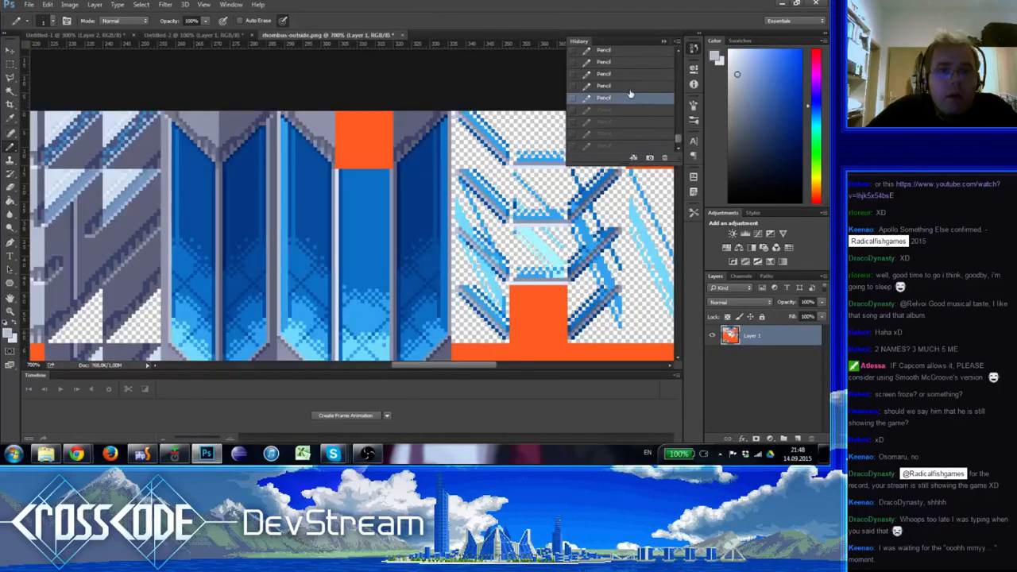
click(637, 77)
drag(679, 143, 679, 138)
click(651, 88)
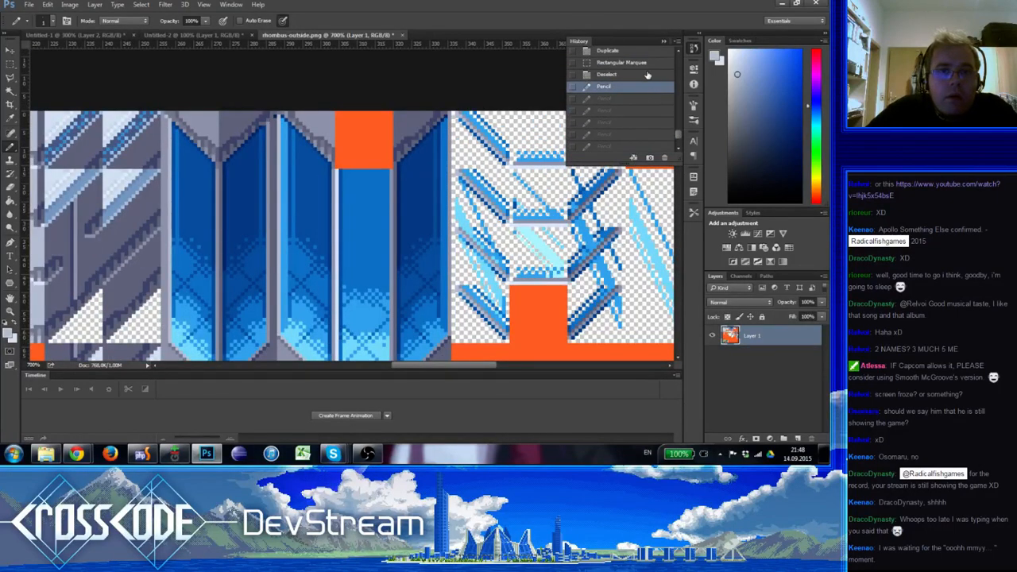
click(645, 65)
click(648, 54)
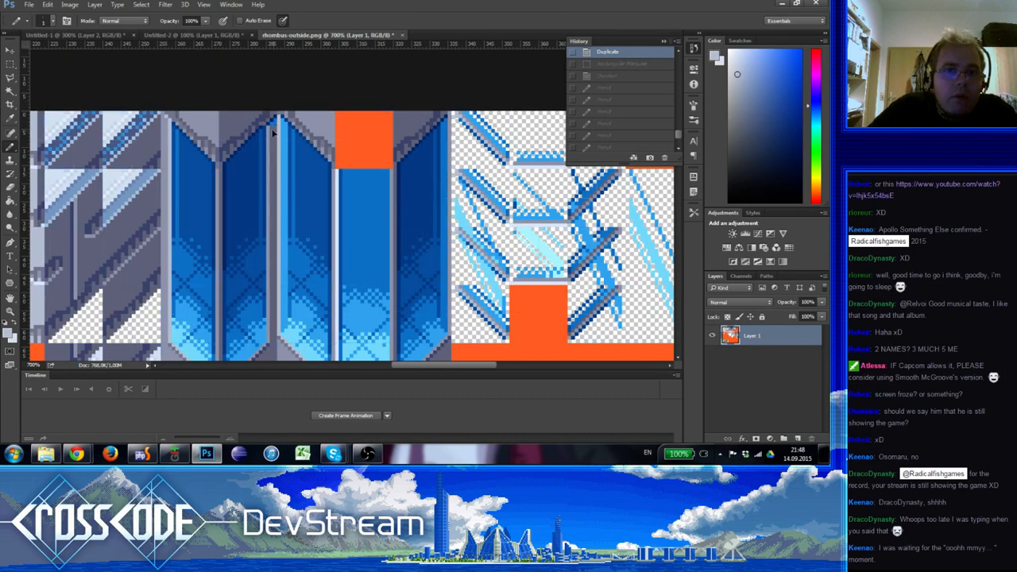
Pencil sampled grey pixels at the junction between the two column frames, matching the western corner's shading
key(ctrl+shift+z)
key(ctrl+shift+z)
key(ctrl+shift+z)
key(ctrl+shift+z)
key(ctrl+shift+z)
key(ctrl+shift+z)
key(ctrl+shift+z)
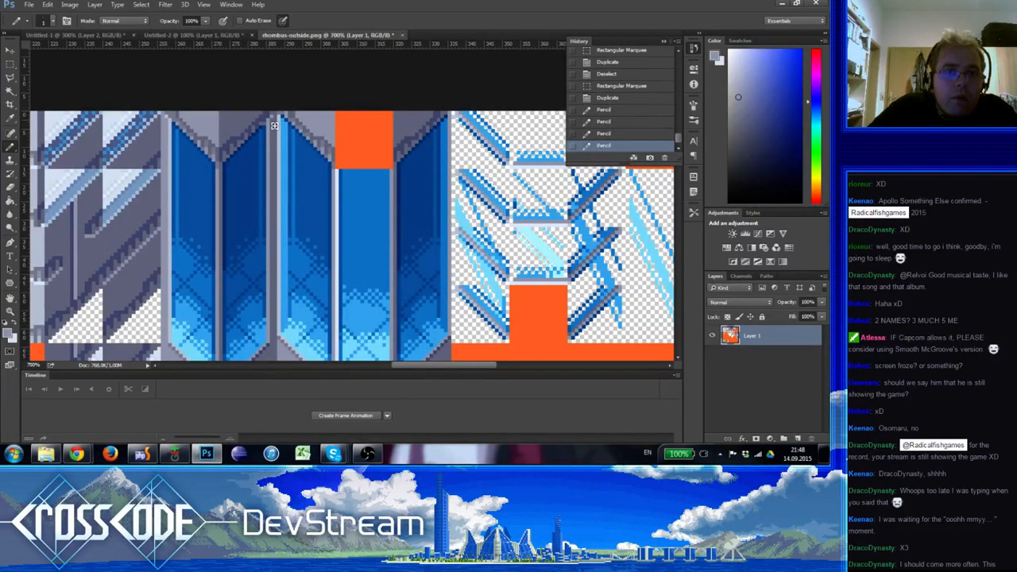
drag(286, 143, 312, 165)
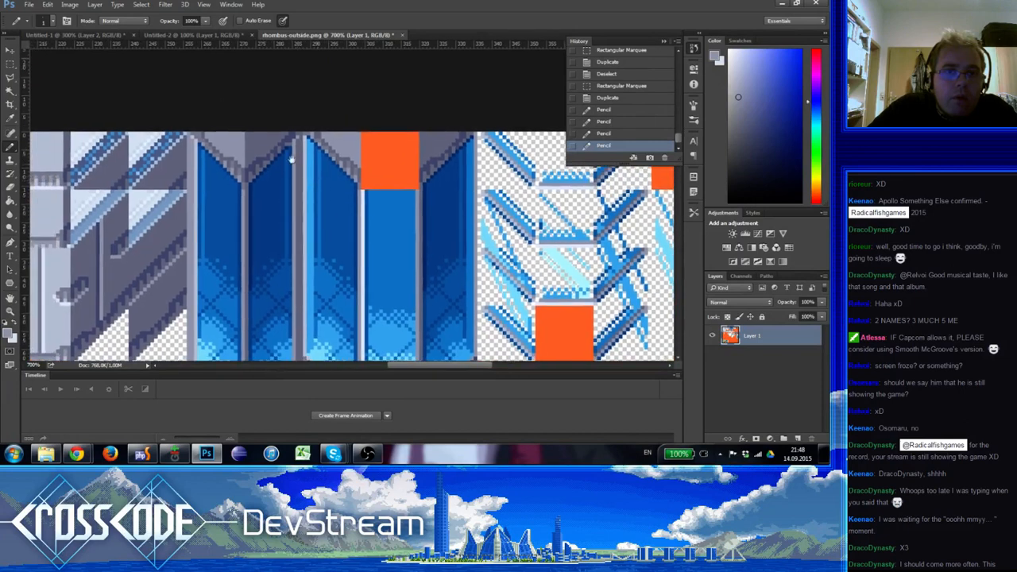
alt+click(196, 136)
click(299, 135)
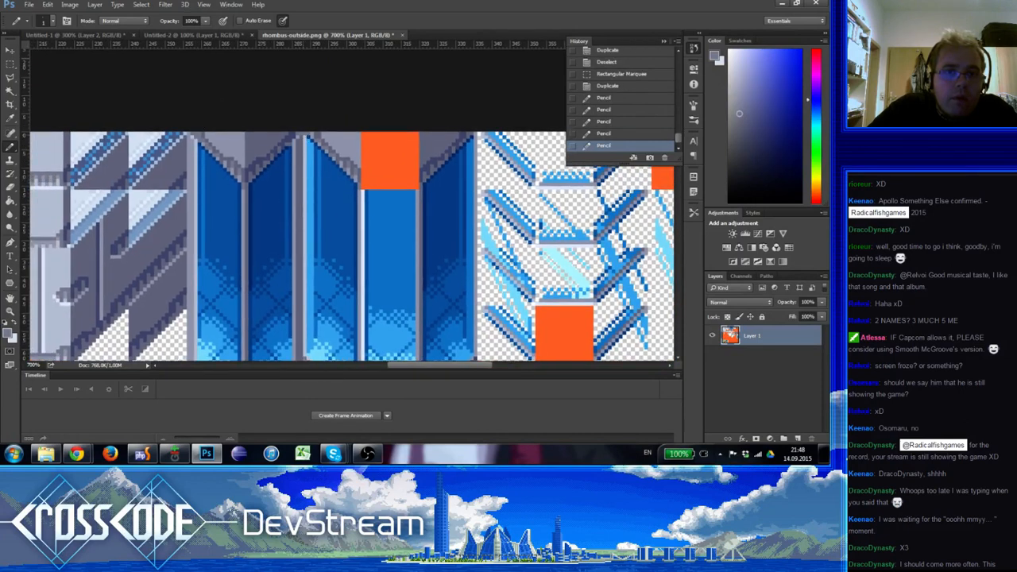
click(305, 134)
Select a two-tile-wide orange area below the columns, duplicate it over the lower chevron tip row, and deselect
drag(292, 171, 331, 51)
drag(337, 128, 349, 64)
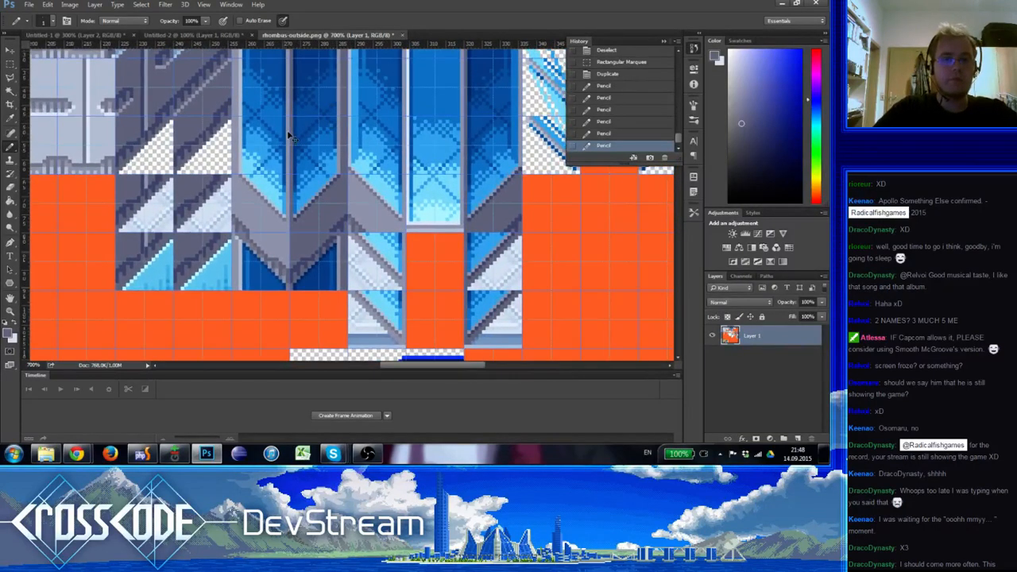
key(m)
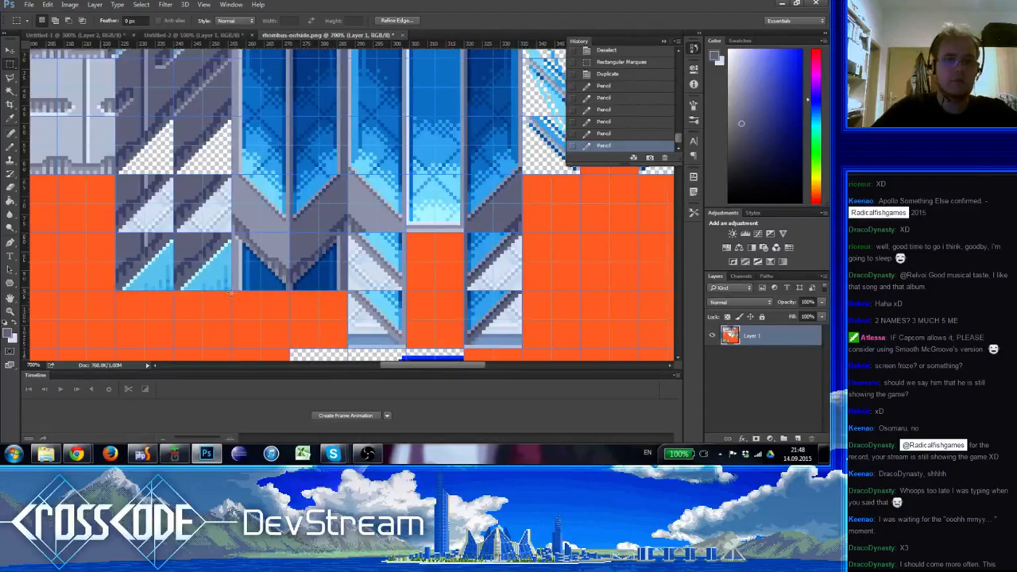
drag(347, 348, 329, 264)
key(ctrl+d)
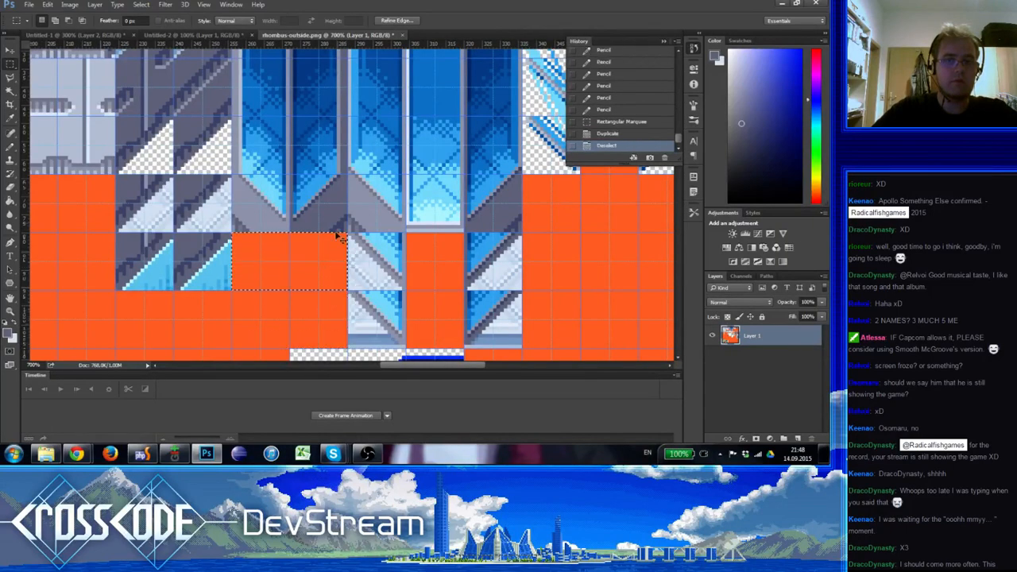
drag(370, 121, 290, 226)
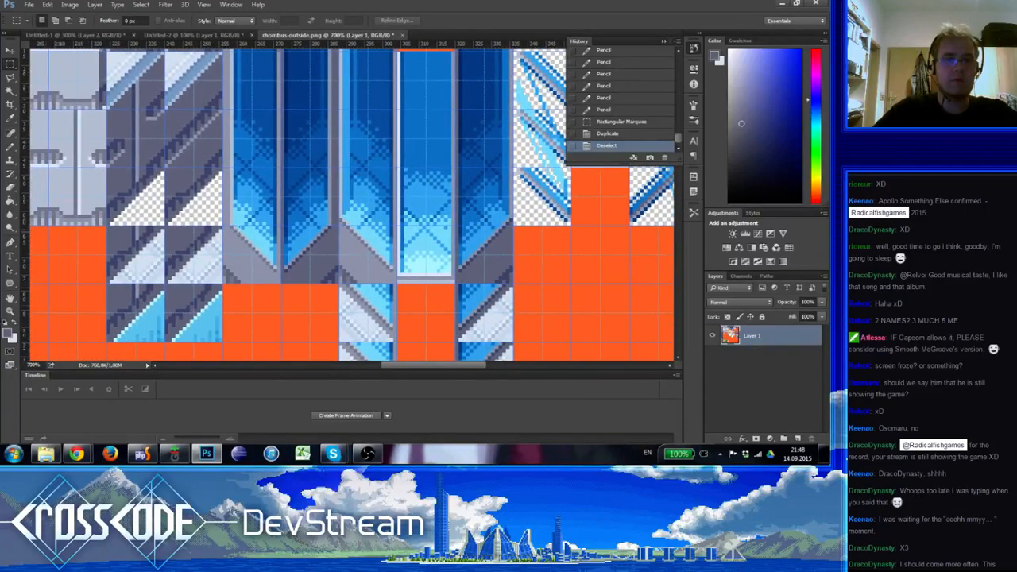
drag(222, 227, 328, 279)
drag(302, 248, 310, 299)
key(ctrl+d)
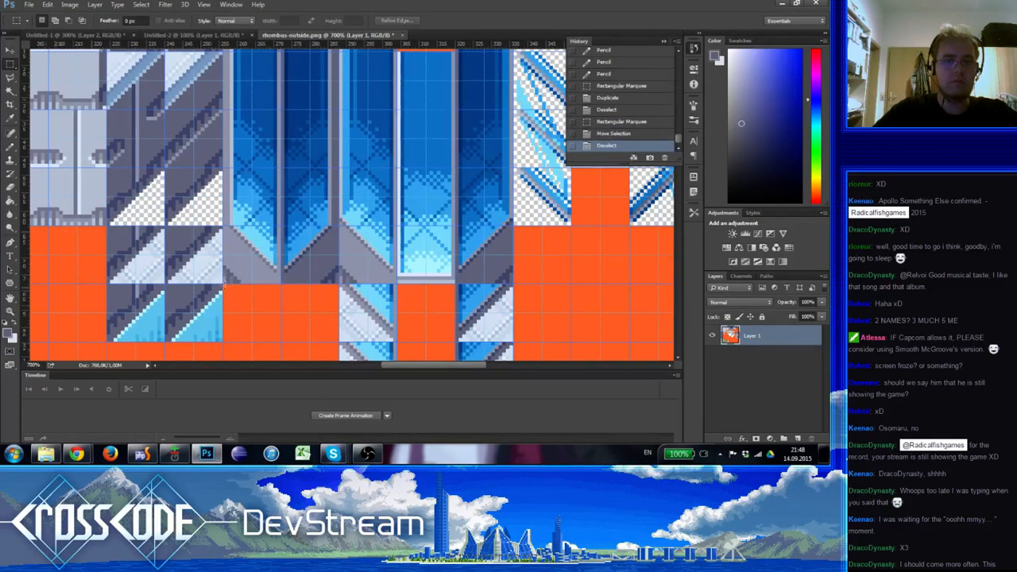
Duplicate a two-tile-wide orange block over the remaining grey chevron row below the western columns, deselect, and save rhombus-outside.png
mouse_move(225, 285)
mouse_down()
mouse_move(335, 339)
mouse_move(298, 258)
mouse_up()
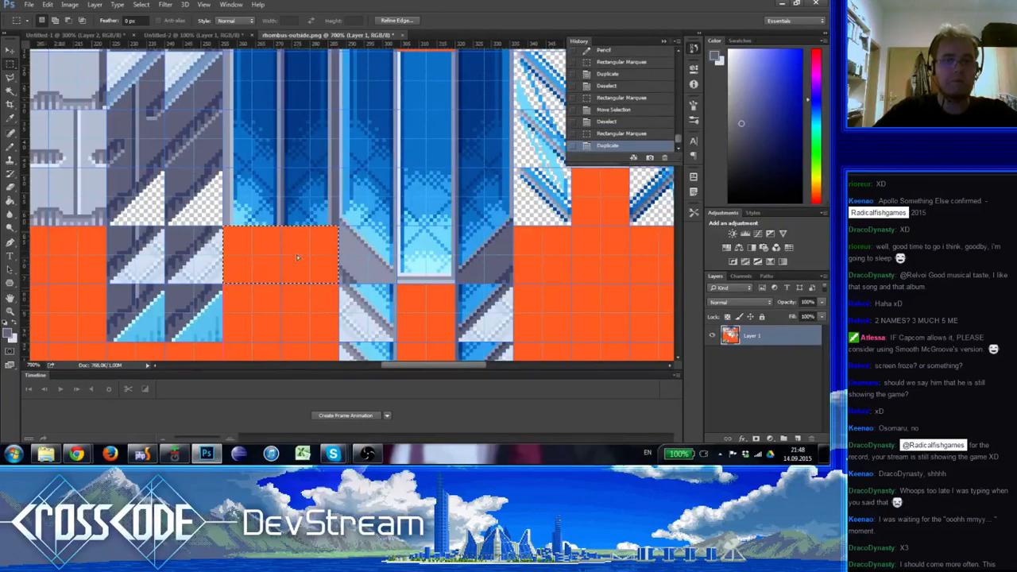
key(ctrl+d)
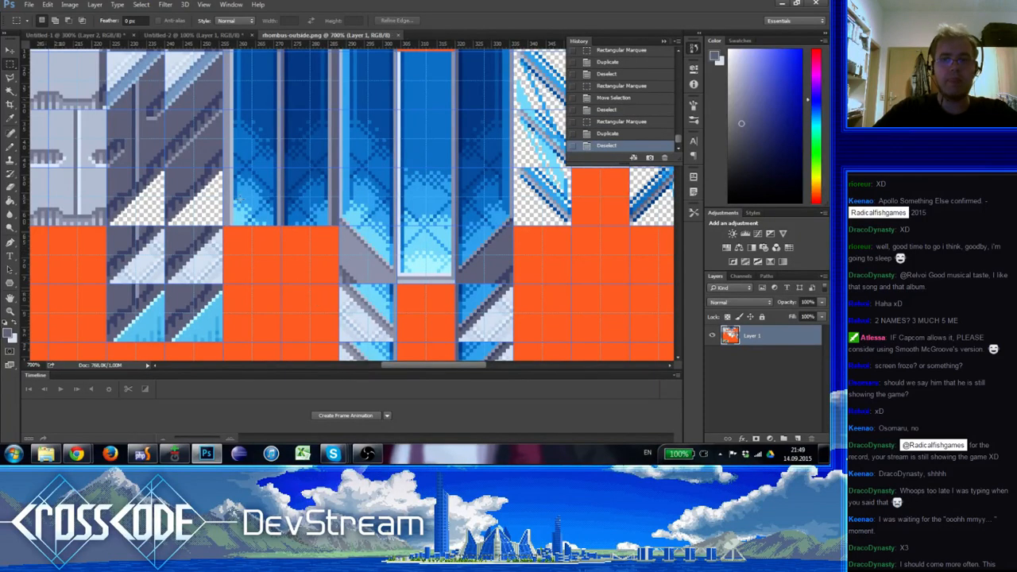
Switch to the Weltmeister map editor in the browser, save central.json, and reload the page
key(alt+Tab)
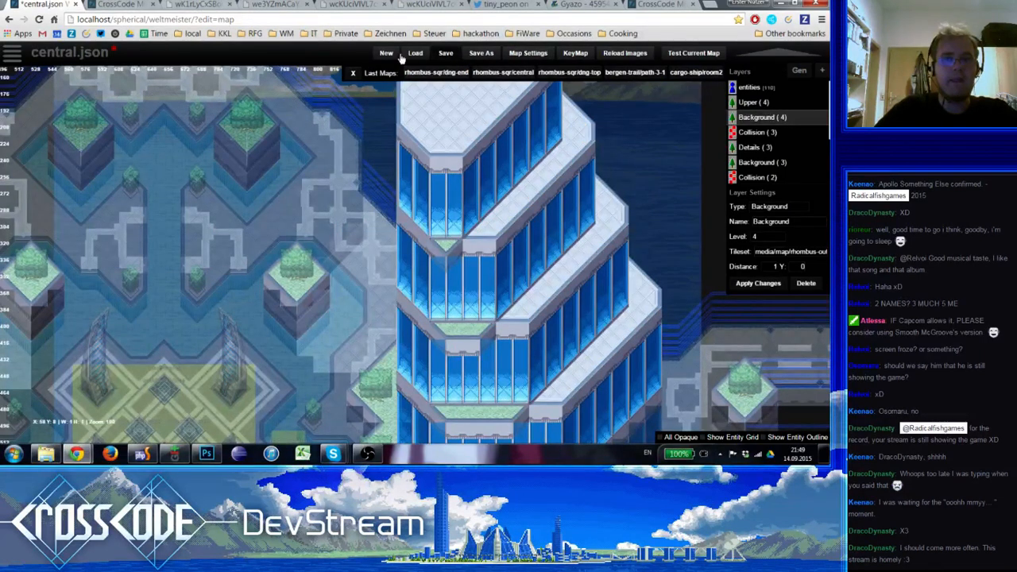
key(ctrl+s)
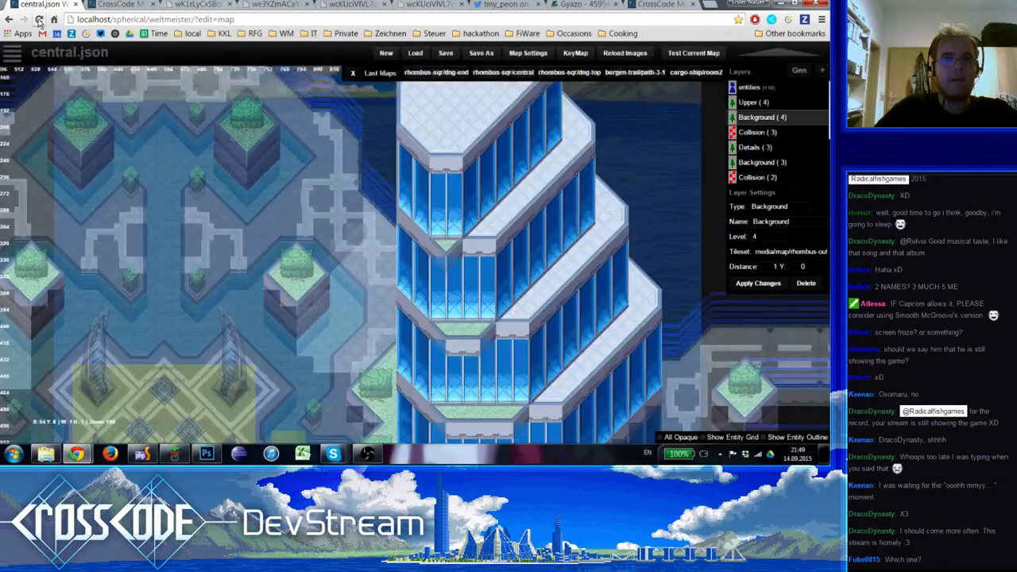
click(39, 19)
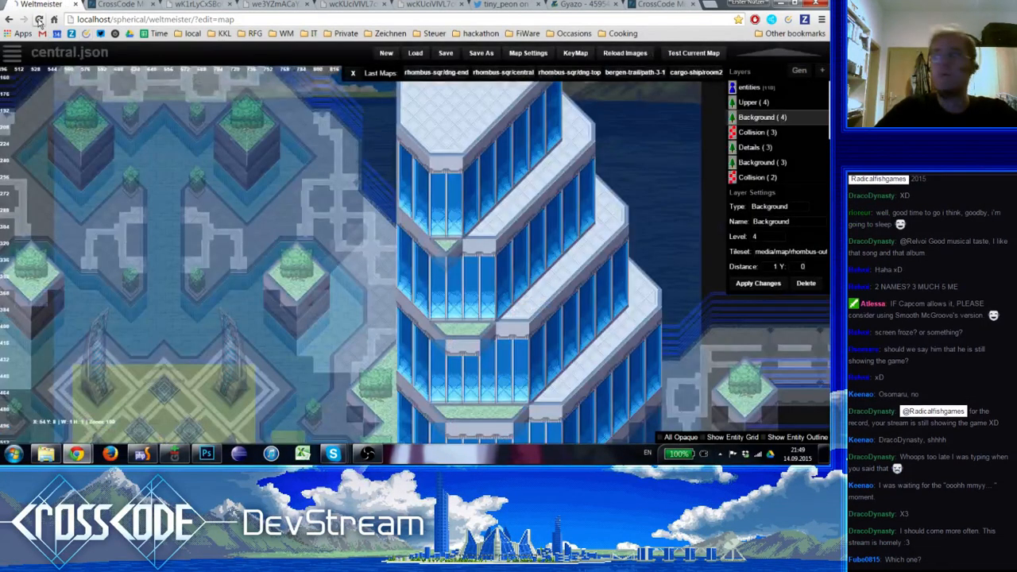
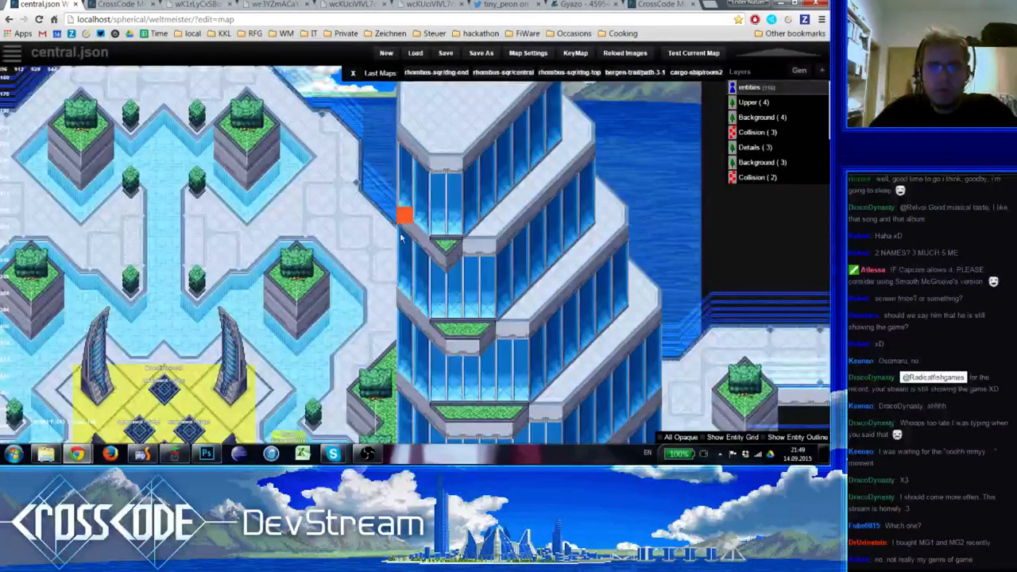
On the Background (4) layer, place the one-by-four west-edge glass column from the tileset on the eastern tower's top storey
key(4)
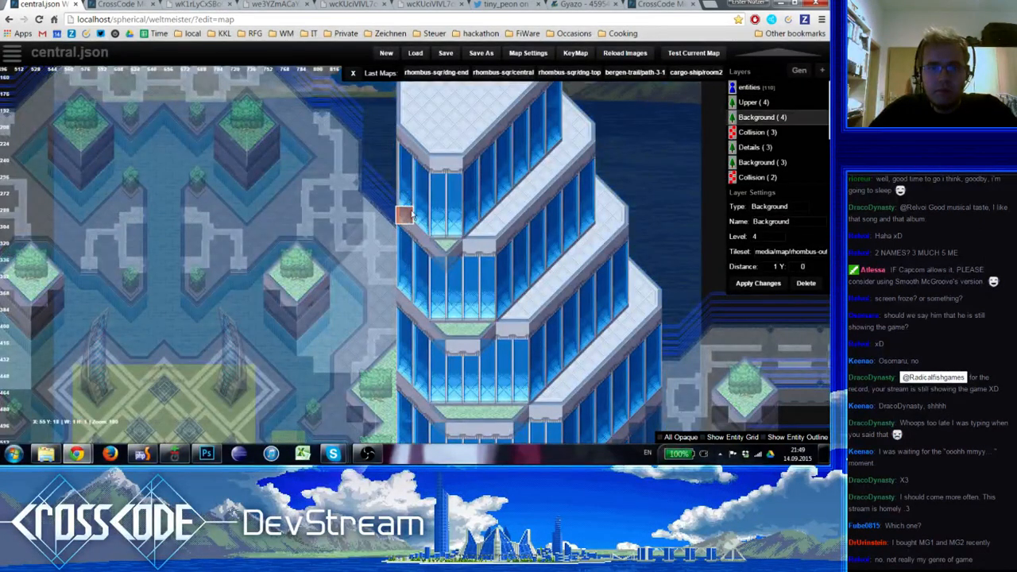
click(411, 217)
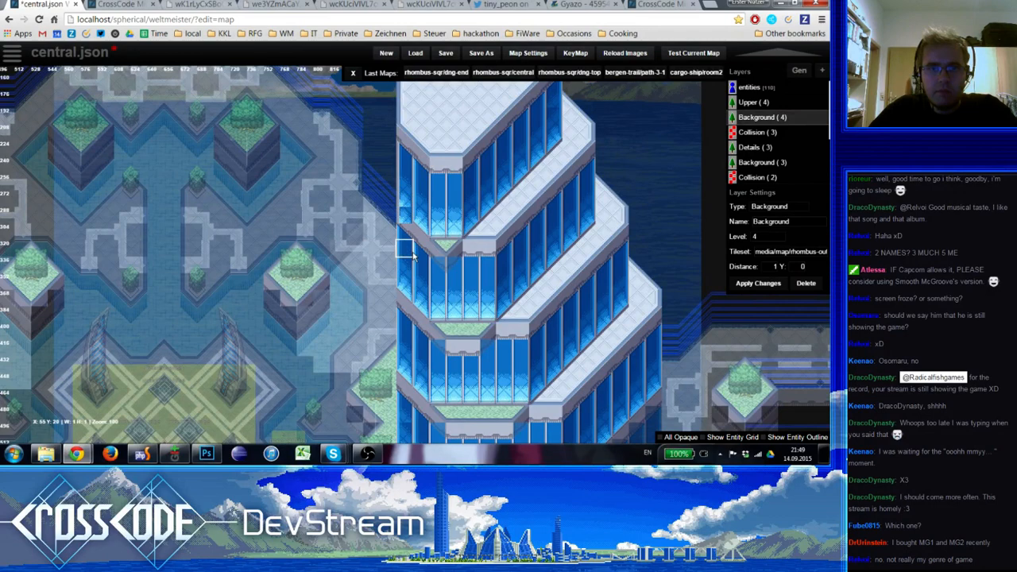
key(space)
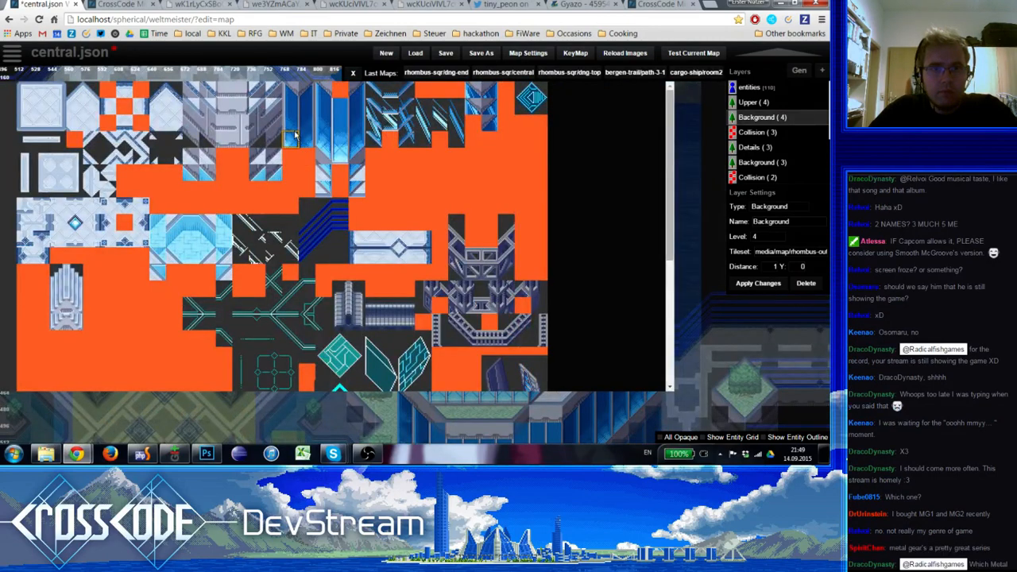
drag(292, 137, 291, 87)
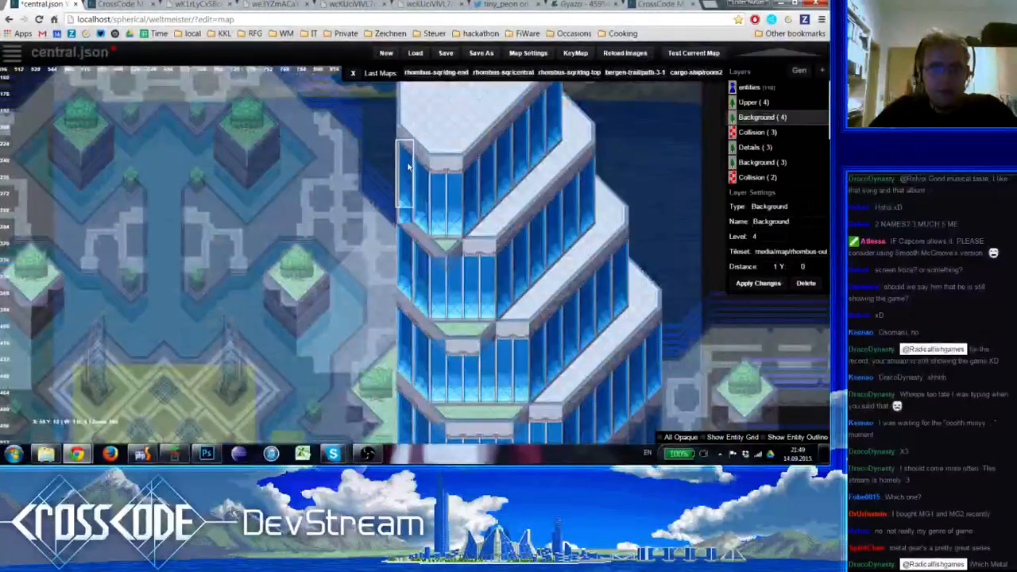
key(space)
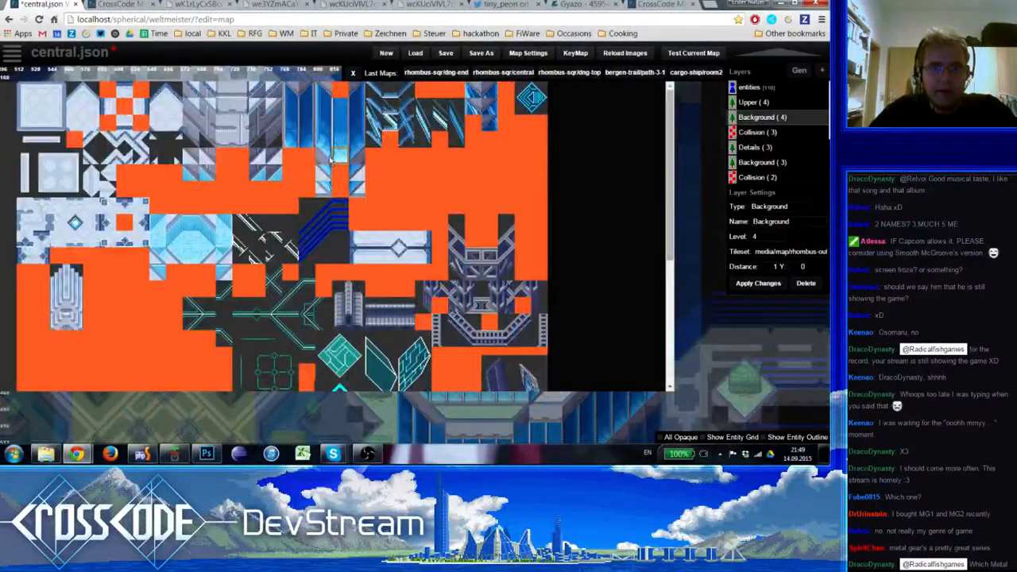
Add the column's base tile, then copy the one-by-five west-edge strip onto the eastern tower's lower storeys
click(325, 158)
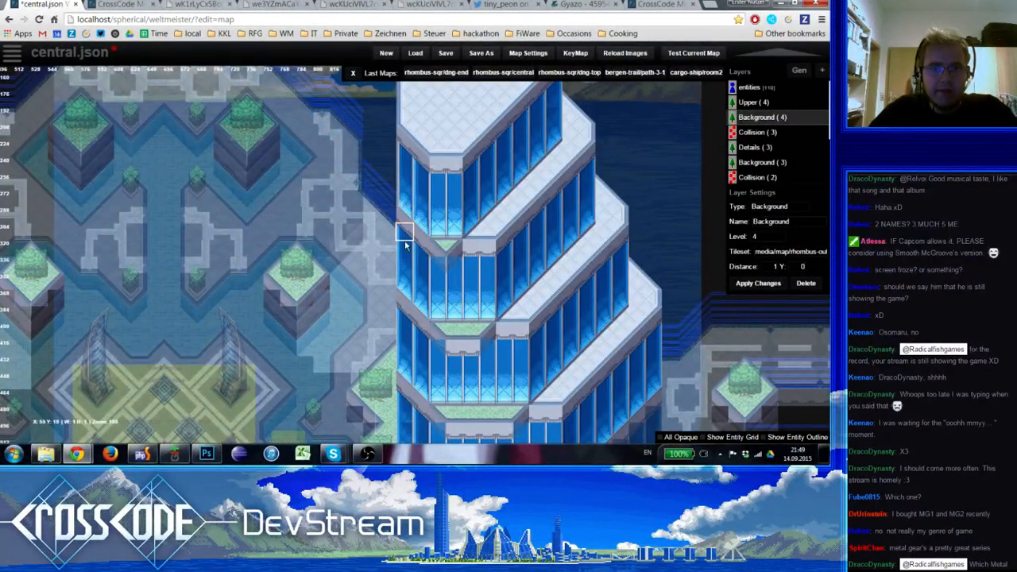
shift+drag(405, 163, 405, 229)
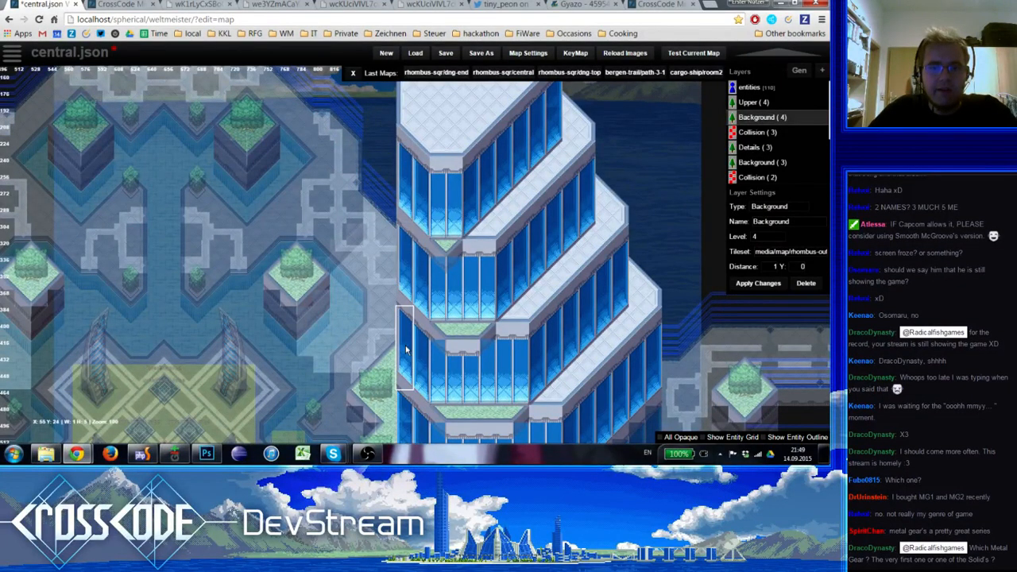
shift+click(434, 399)
right_drag(432, 385, 429, 298)
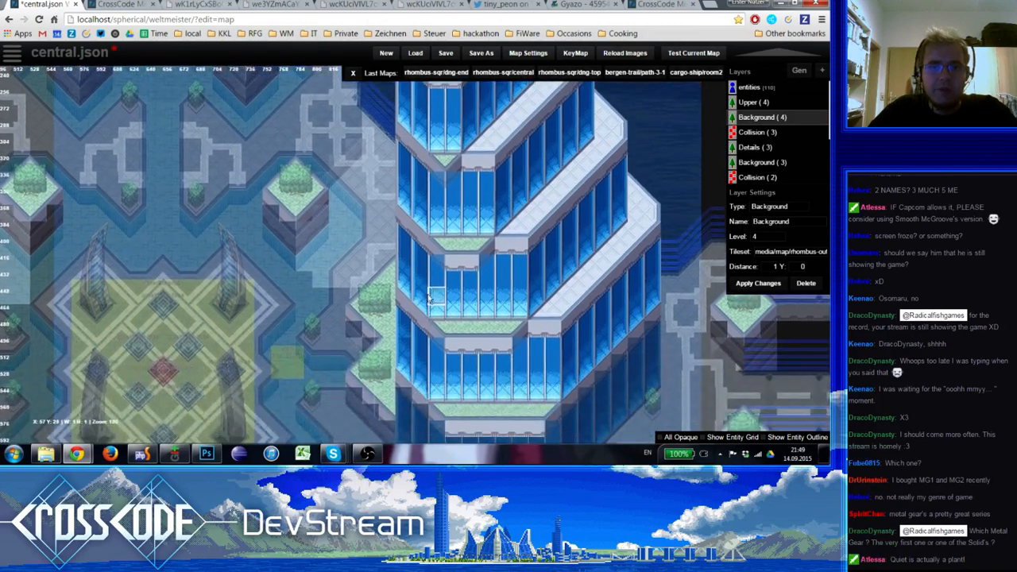
mouse_move(403, 297)
shift+mouse_down()
mouse_move(402, 228)
mouse_move(404, 298)
shift+mouse_up()
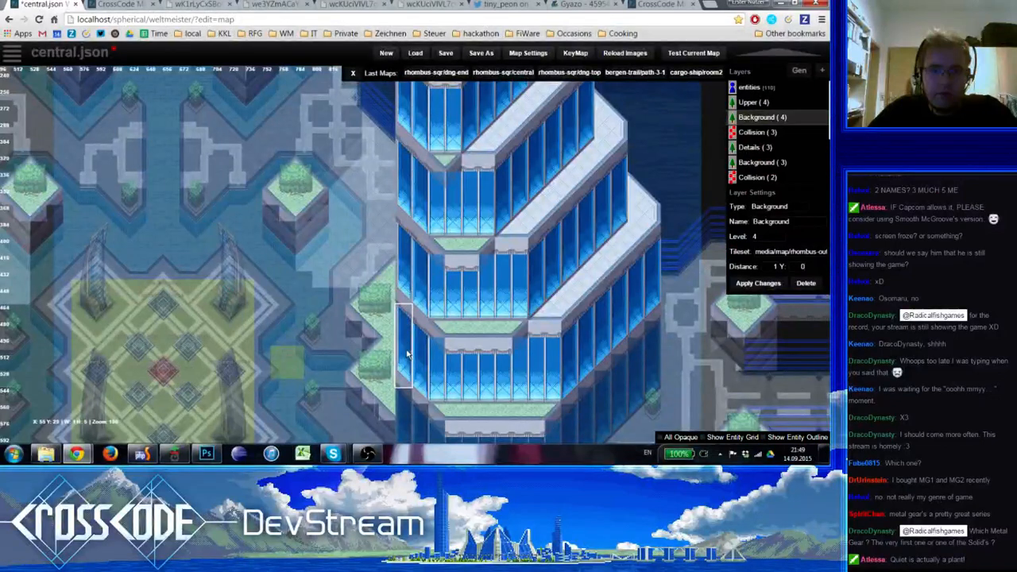
right_drag(435, 244, 436, 355)
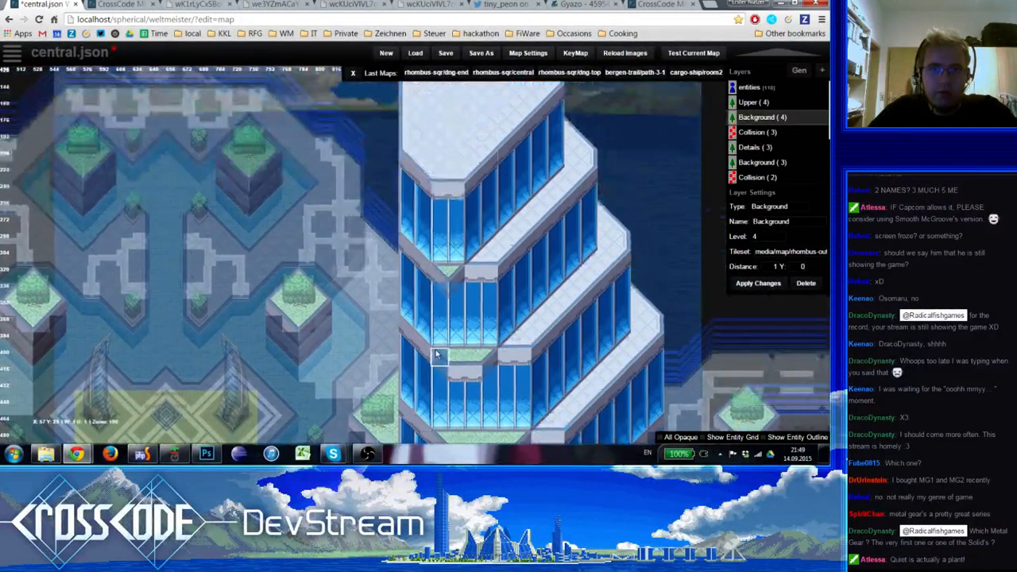
Pick the one-by-four east-edge glass column from the tileset and place it along the eastern tower's outer east edges
key(space)
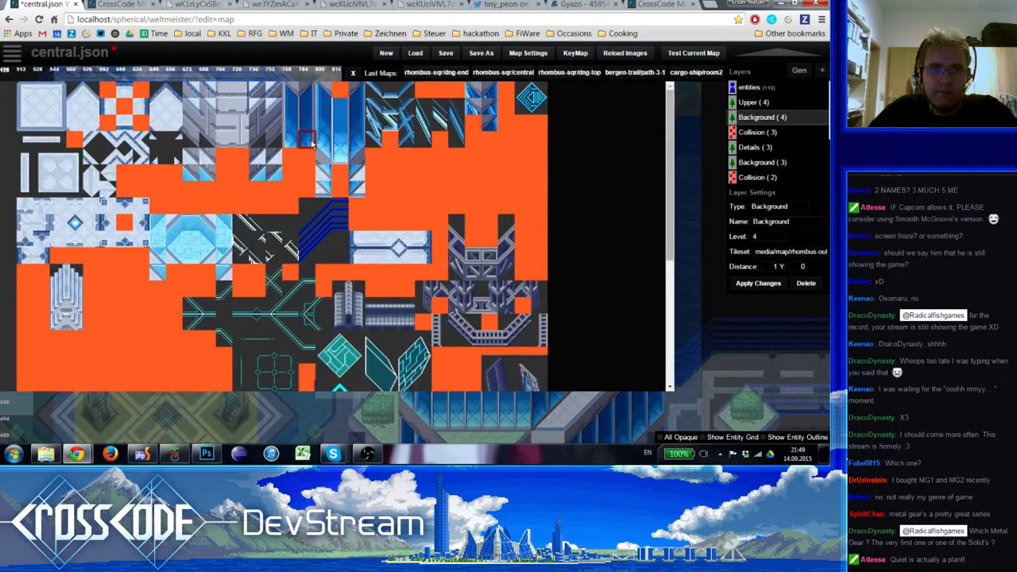
drag(311, 142, 309, 90)
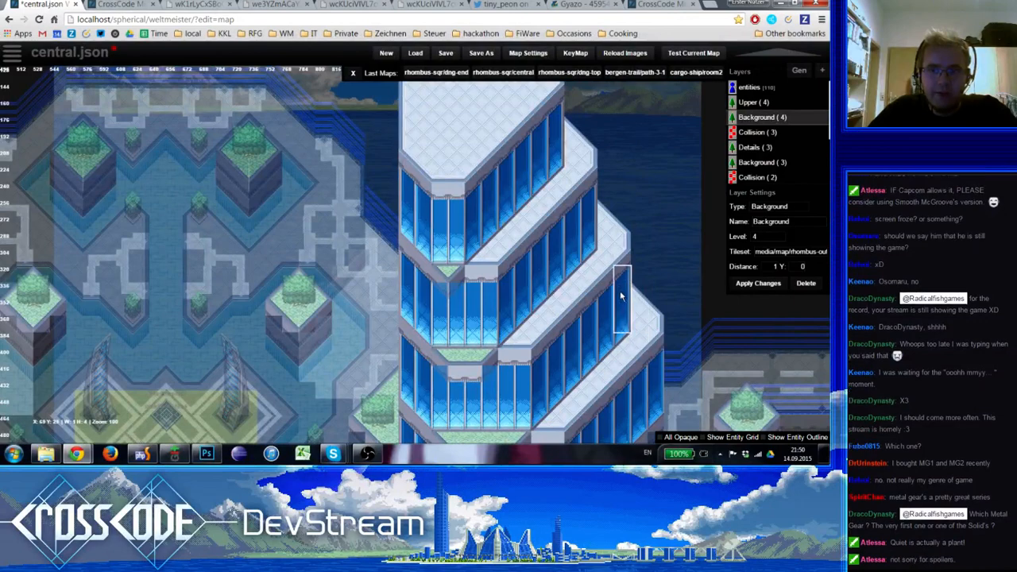
right_drag(660, 386, 579, 222)
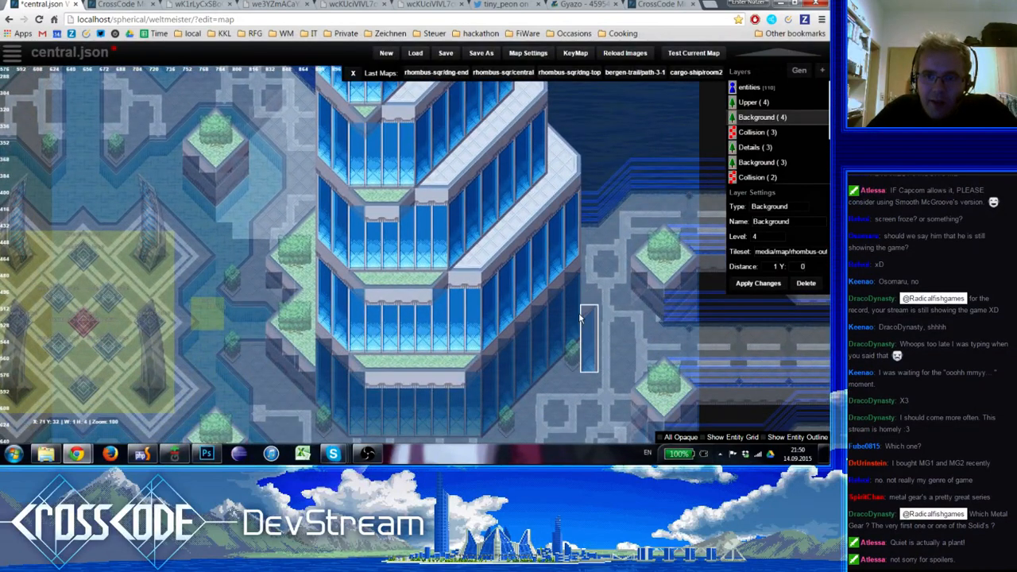
mouse_move(574, 280)
right_down()
mouse_move(554, 278)
mouse_move(564, 262)
right_up()
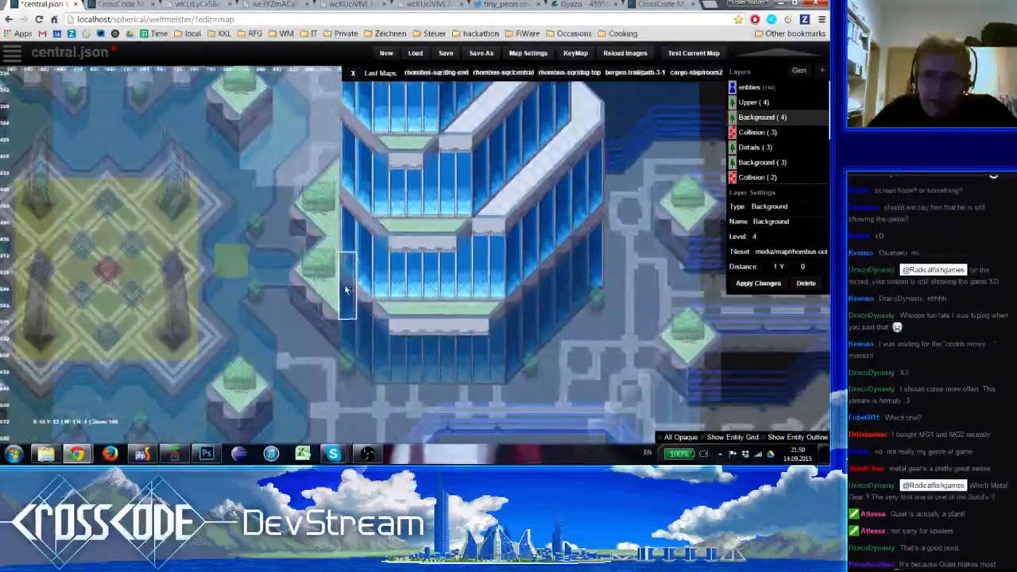
Change to the level 3 layers and put the east-edge column on the east side of the eastern tower's ground storey
key(Down)
key(Down)
key(Down)
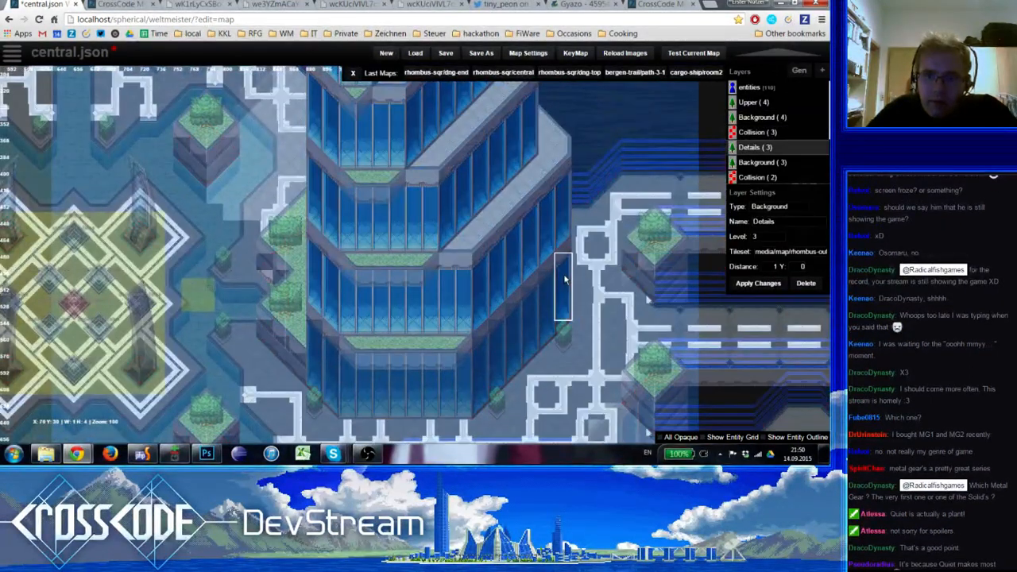
key(Up)
key(Up)
key(Up)
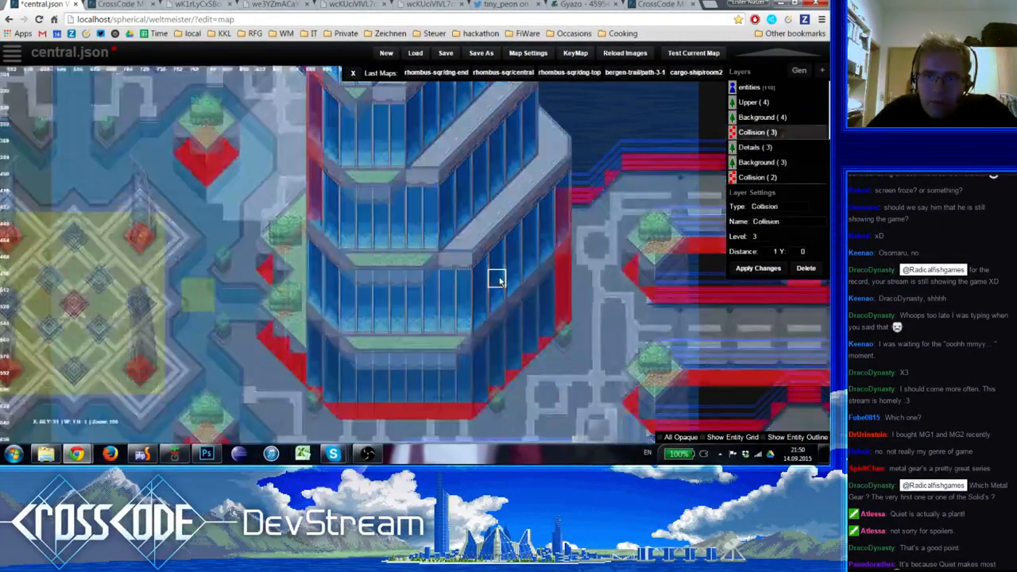
Copy the west-edge column strip onto the eastern tower's ground storey on level 3, then return to the entities layer
right_drag(512, 276, 587, 236)
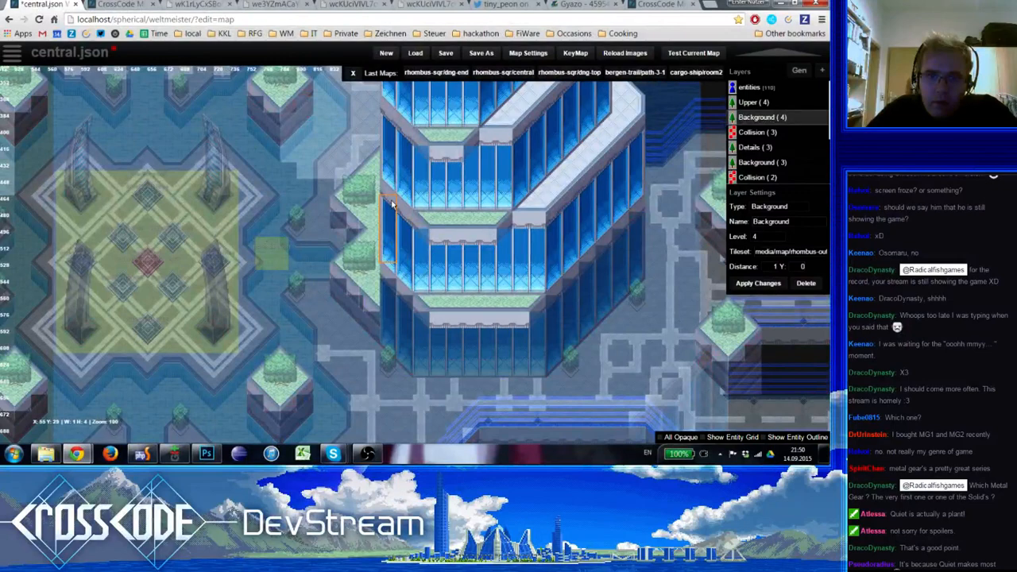
key(Down)
key(Down)
key(Down)
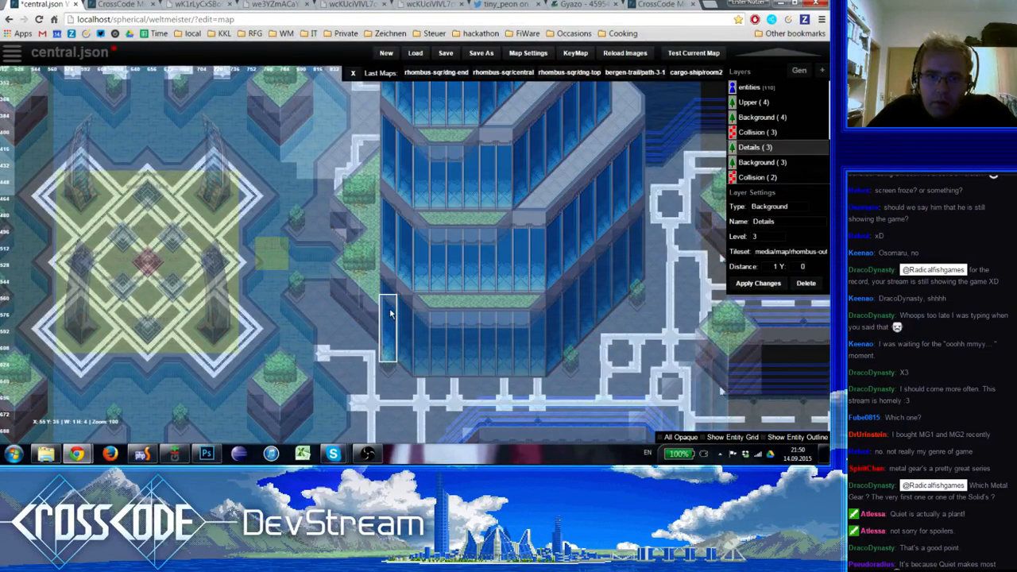
key(0)
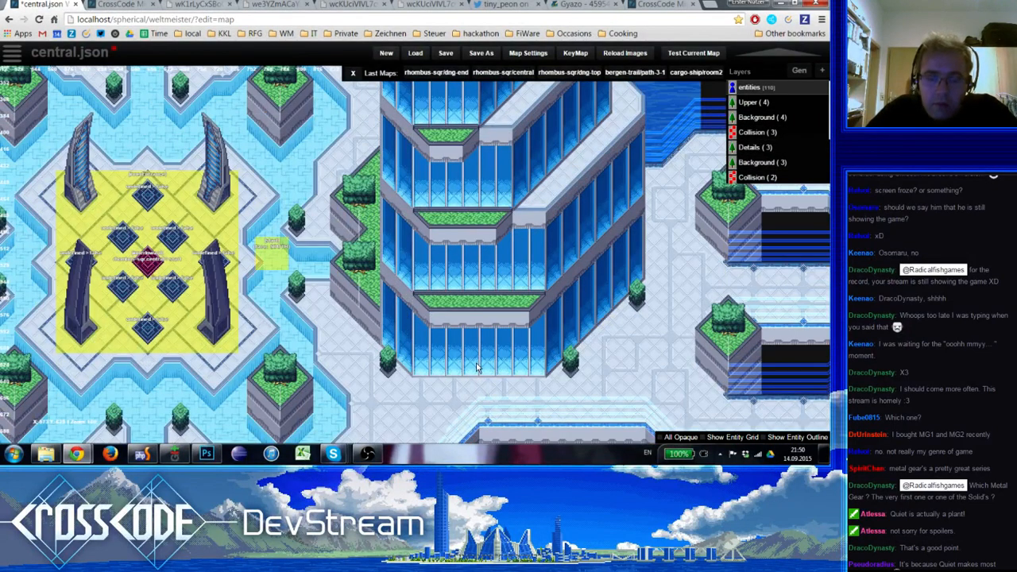
On Background (4), place the edge column along the plaza-facing east edge of the western tower's upper storeys
scroll(477, 368, down, 1)
right_drag(450, 345, 515, 374)
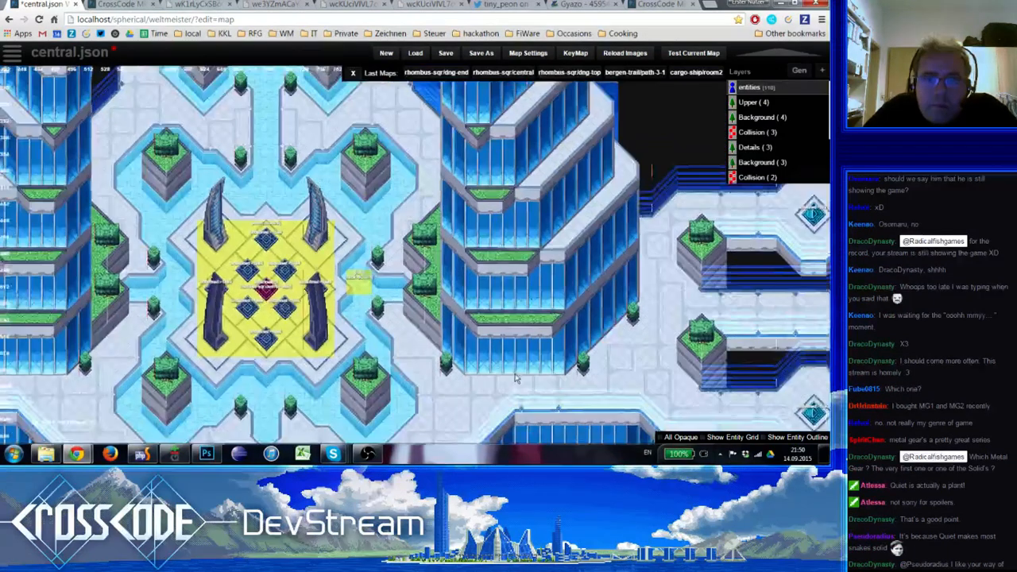
right_drag(517, 349, 636, 439)
click(762, 118)
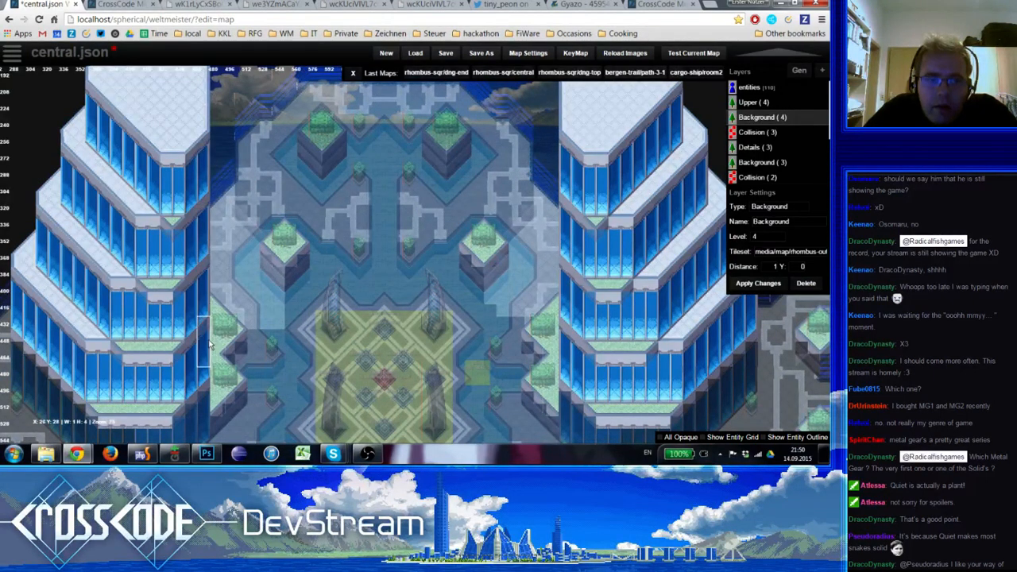
right_drag(240, 395, 241, 322)
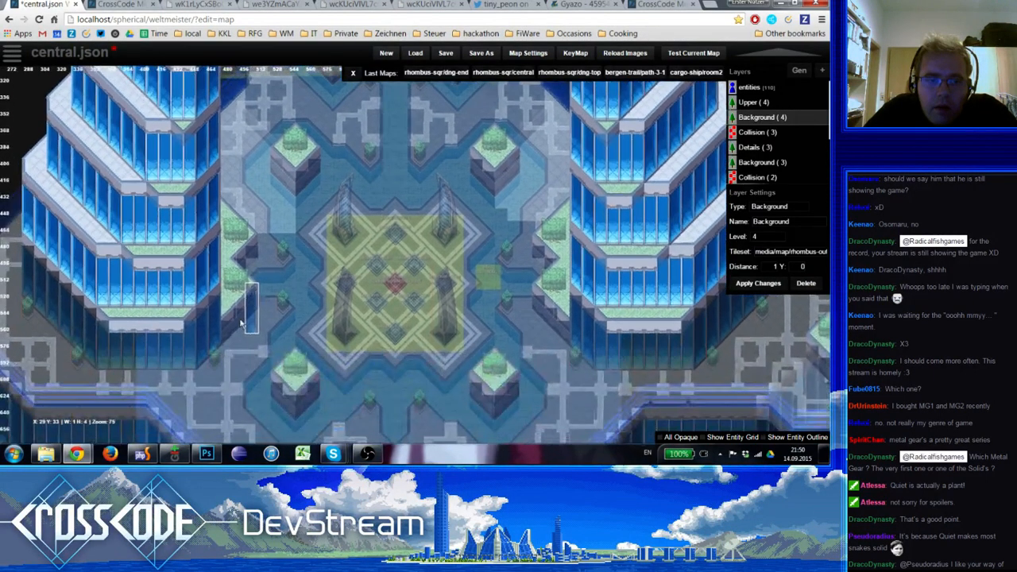
On Background (3), finish the plaza-facing edge column of the western tower's ground storey
key(3)
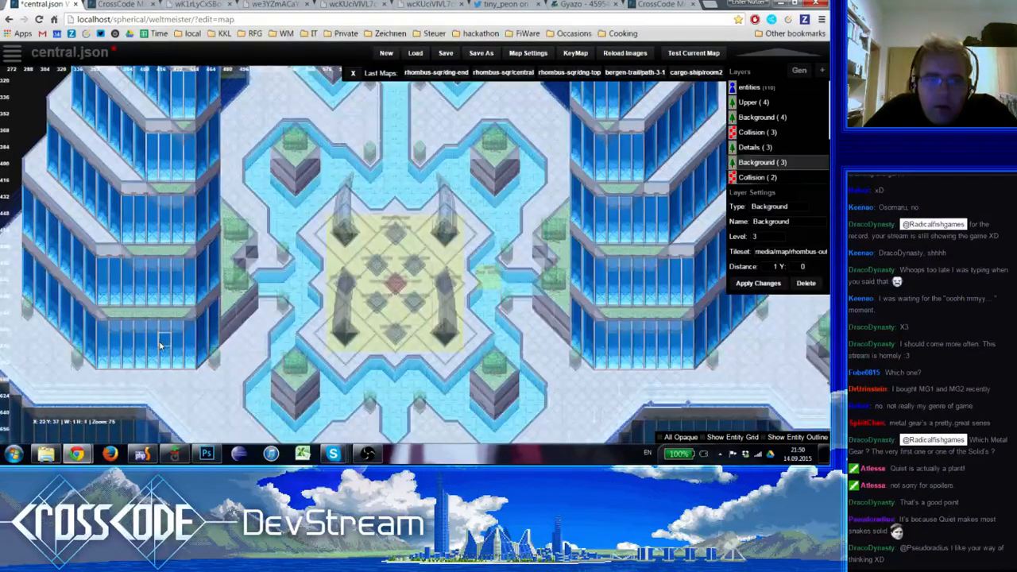
key(space)
click(201, 238)
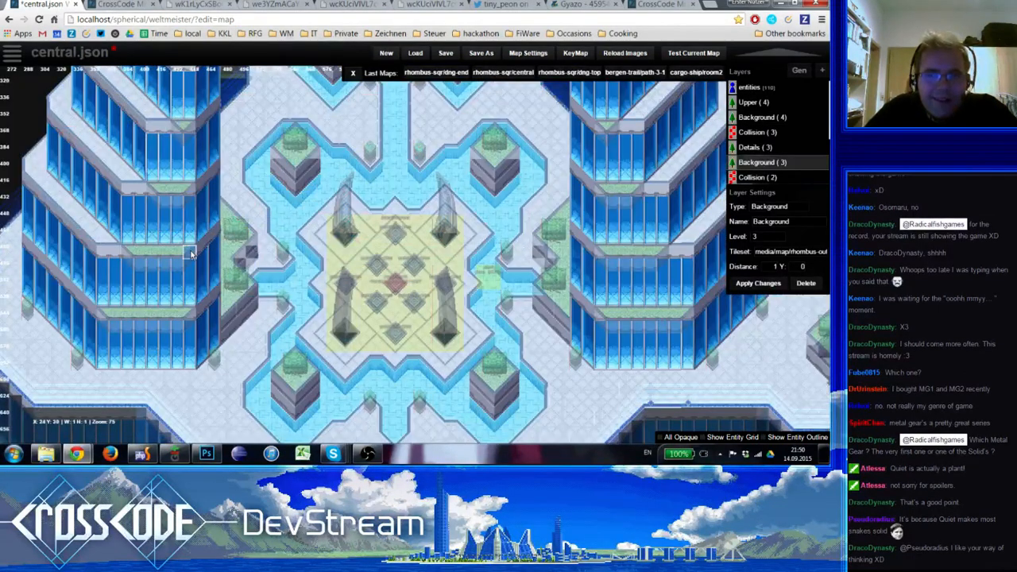
right_drag(223, 242, 273, 264)
Place the one-by-four edge columns along the western tower's outer west edges, using Background (4) and Background (3)
key(4)
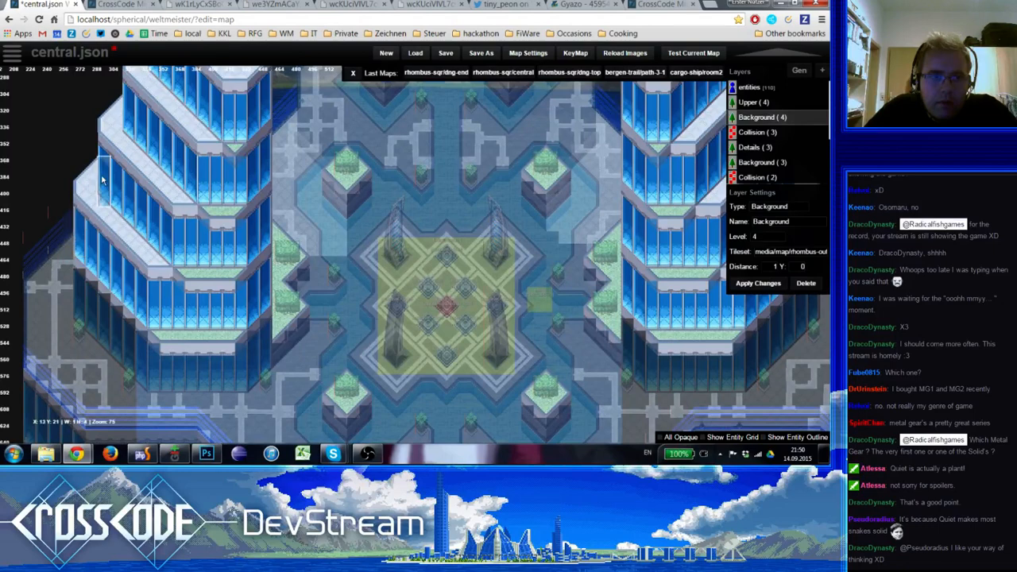
mouse_move(102, 181)
right_down()
mouse_move(135, 329)
mouse_move(152, 259)
mouse_move(215, 169)
right_up()
key(3)
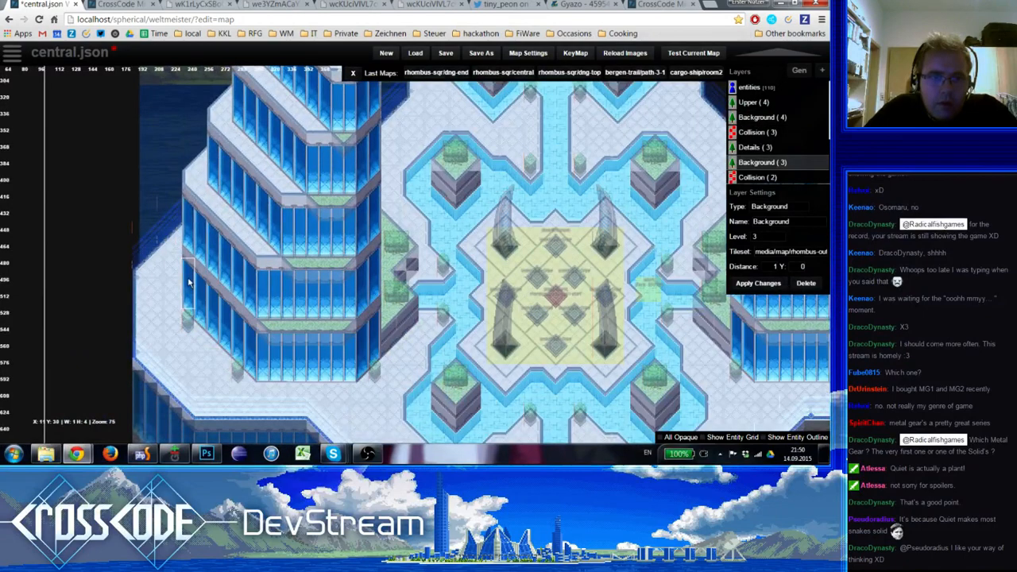
Examine the edge columns on both towers with all layers shown, comparing the two buildings across the plaza
key(0)
scroll(189, 283, down, 1)
scroll(218, 315, up, 2)
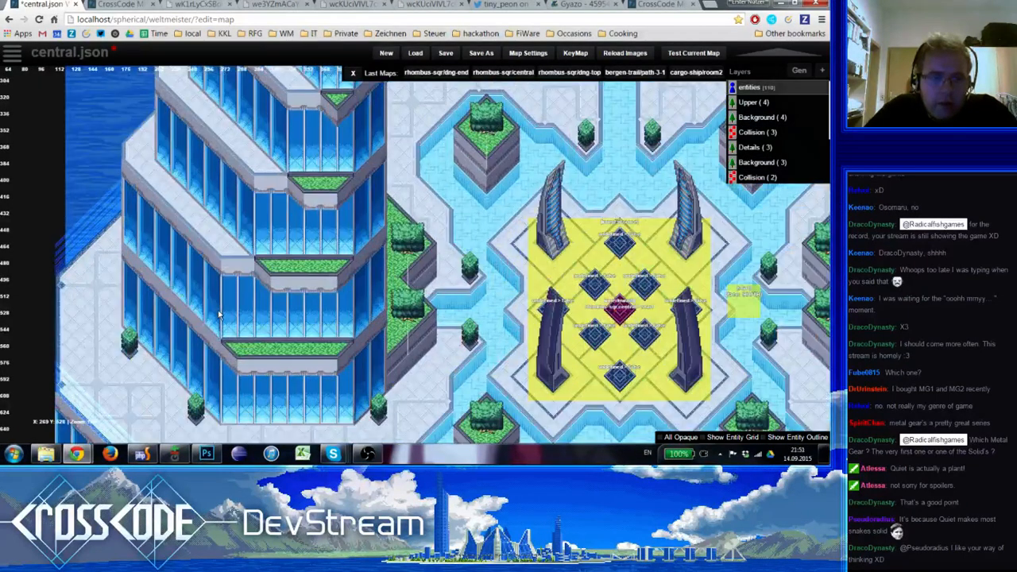
scroll(219, 315, down, 1)
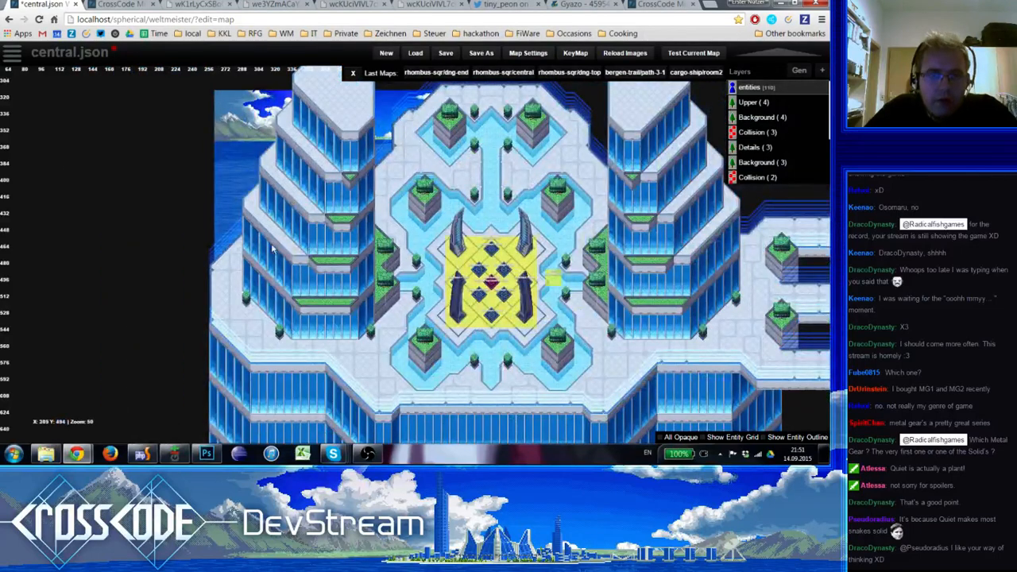
key(4)
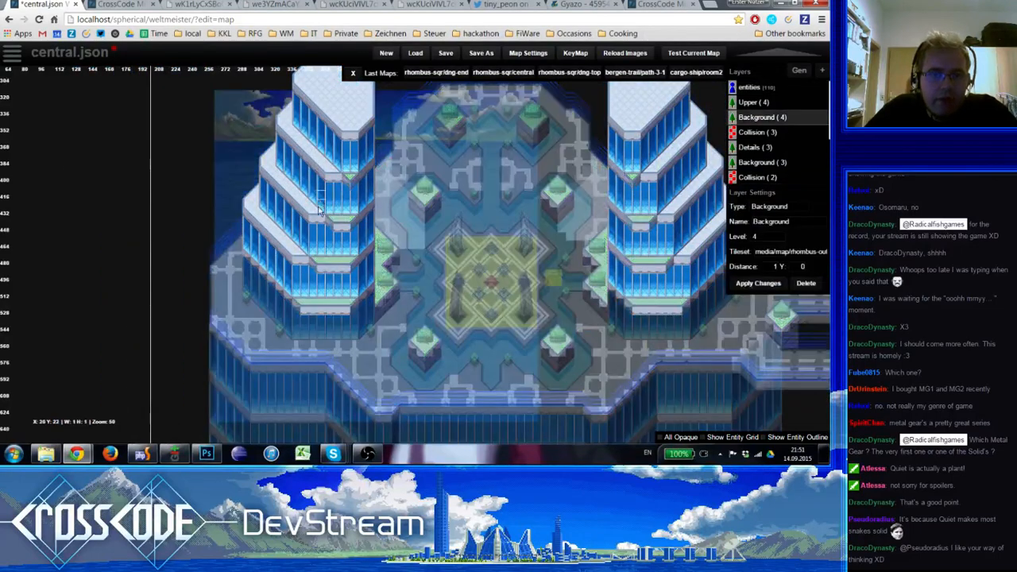
key(0)
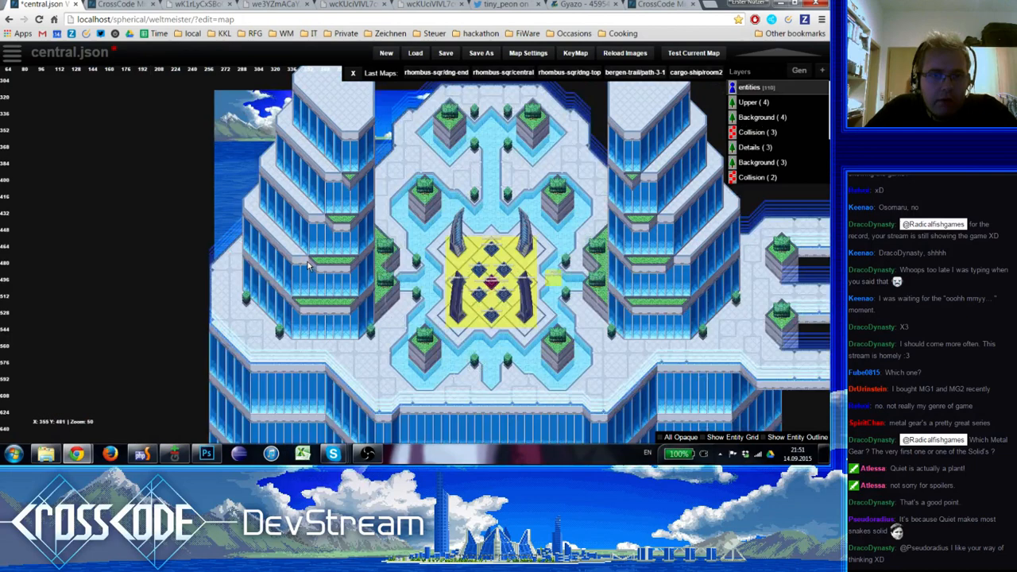
right_drag(309, 266, 380, 290)
scroll(458, 321, up, 1)
scroll(564, 314, down, 1)
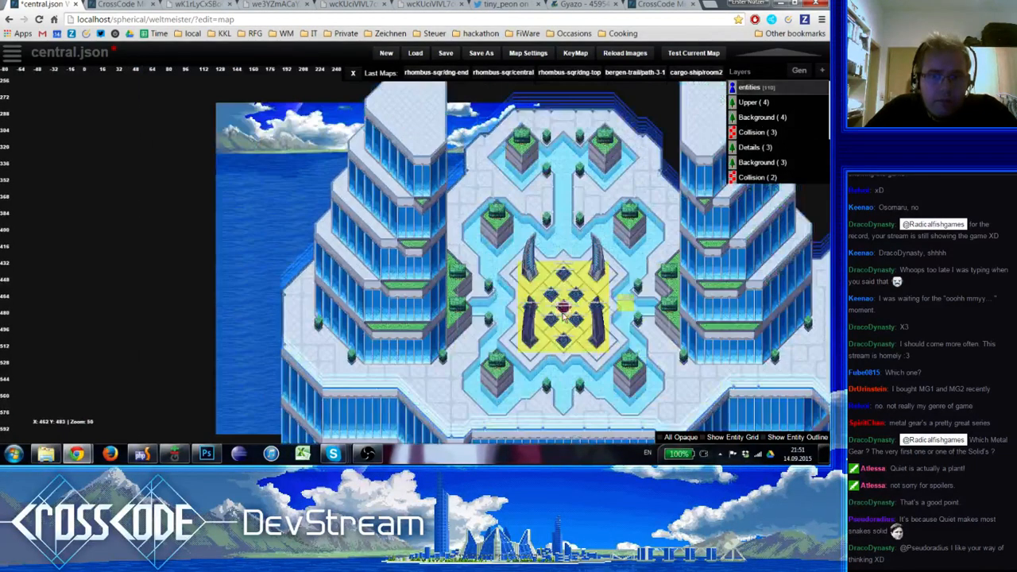
right_drag(599, 205, 525, 213)
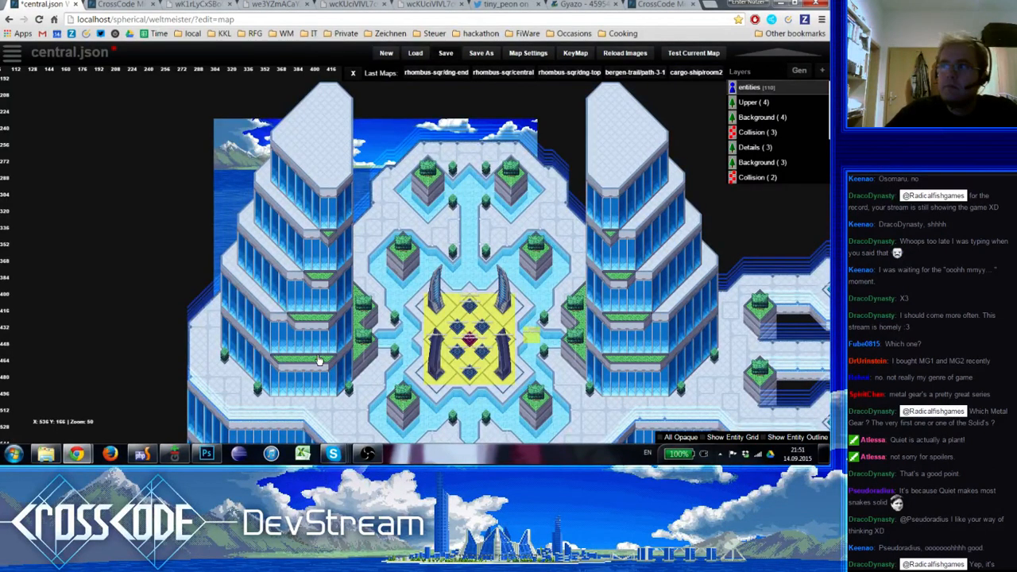
Save the central.json map
key(ctrl+s)
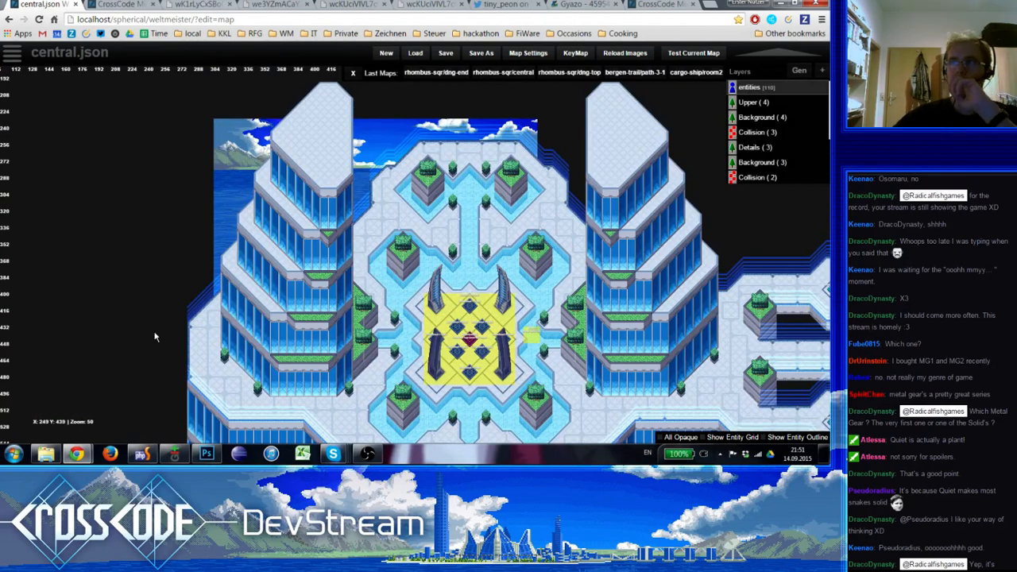
scroll(364, 340, up, 1)
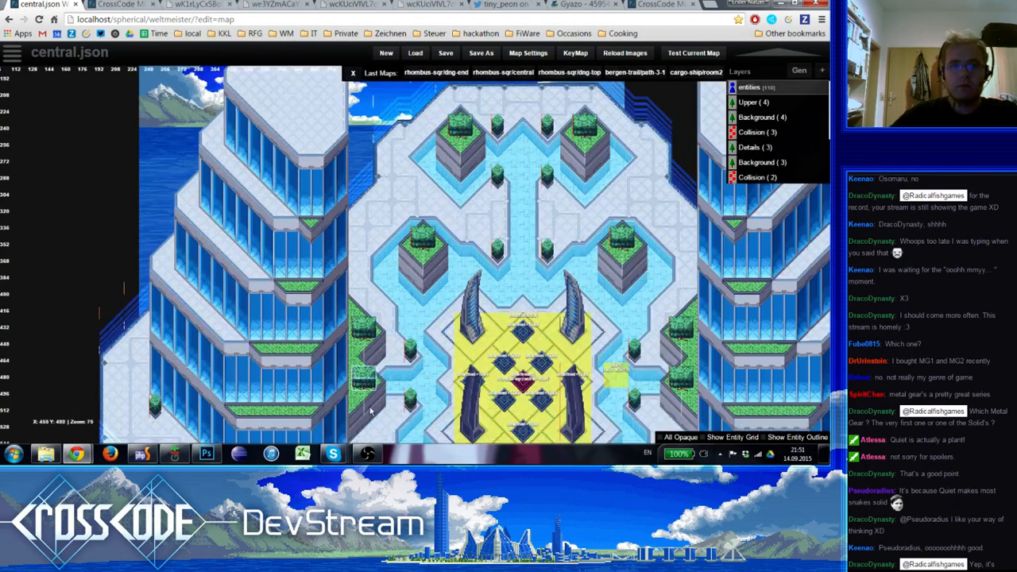
right_drag(399, 309, 367, 228)
scroll(366, 231, down, 1)
scroll(345, 340, up, 1)
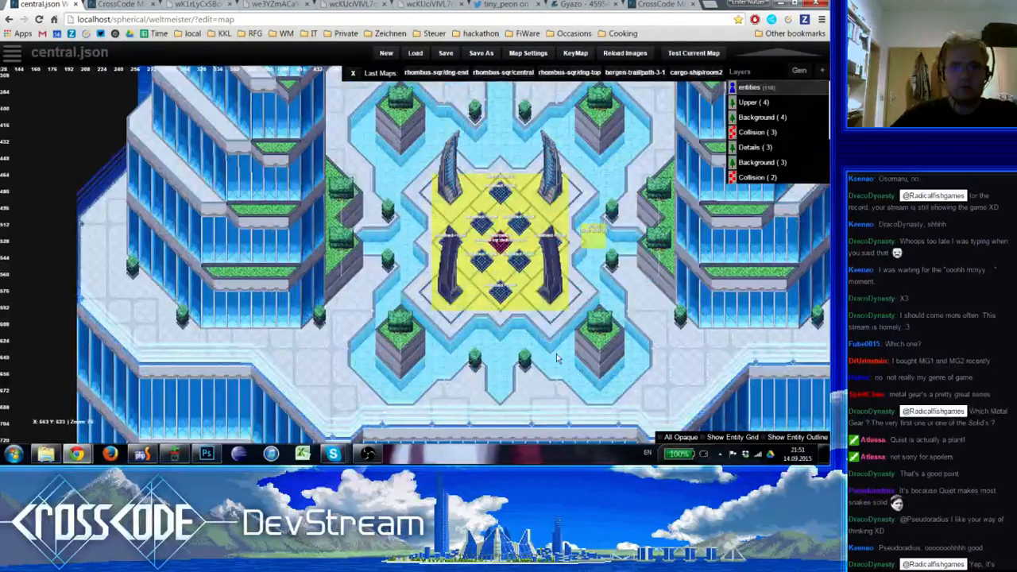
Look over the whole plaza with both towers on the central.json map and switch to the CrossCode game tab
scroll(517, 310, down, 1)
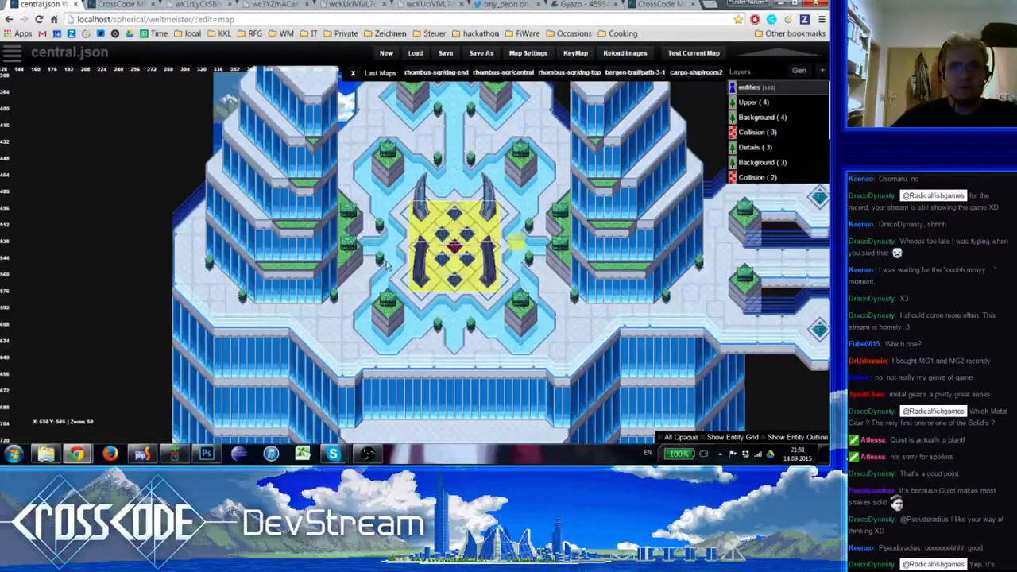
right_drag(370, 193, 336, 261)
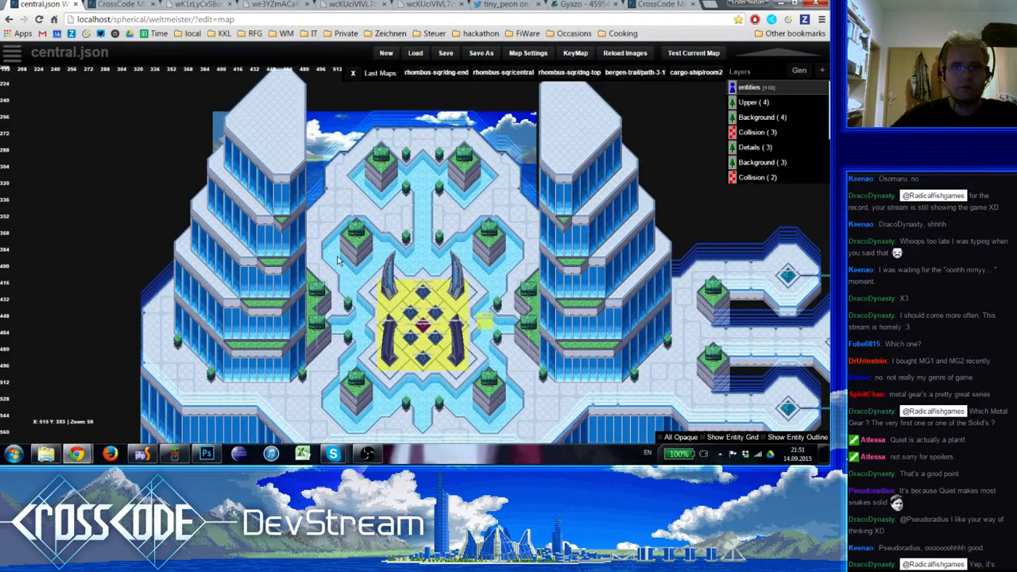
right_drag(337, 260, 332, 253)
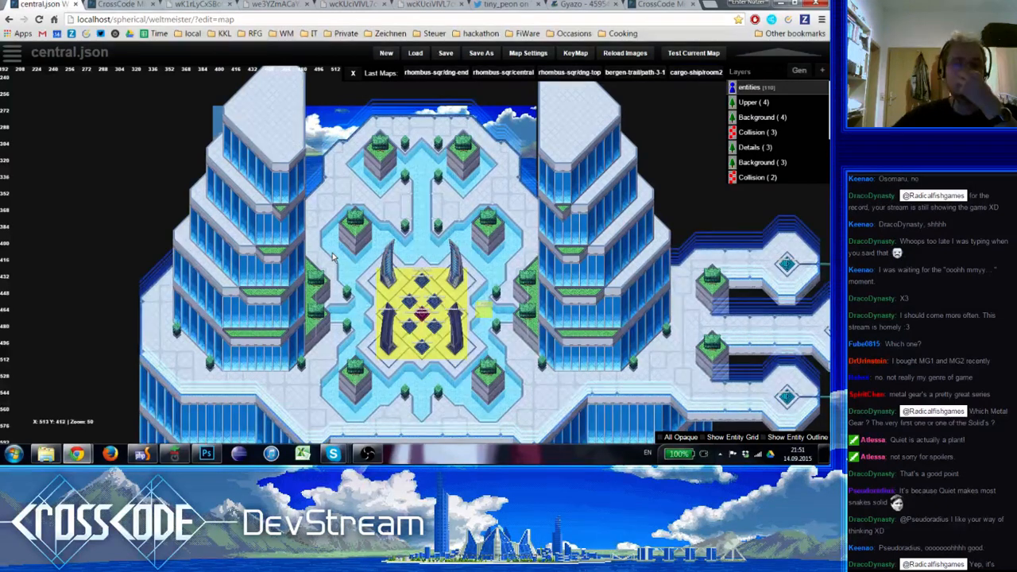
right_drag(297, 395, 207, 352)
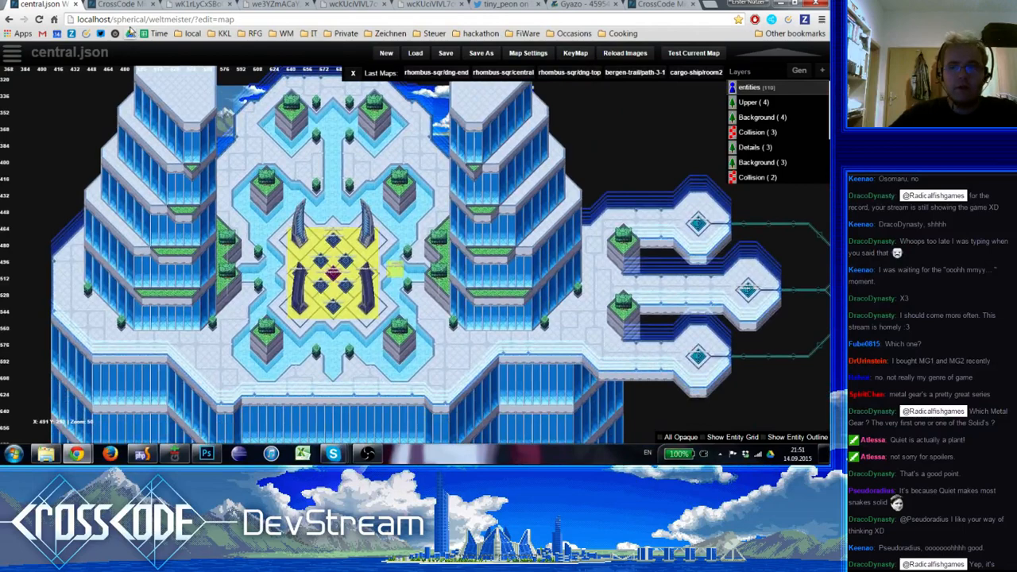
key(ctrl+Tab)
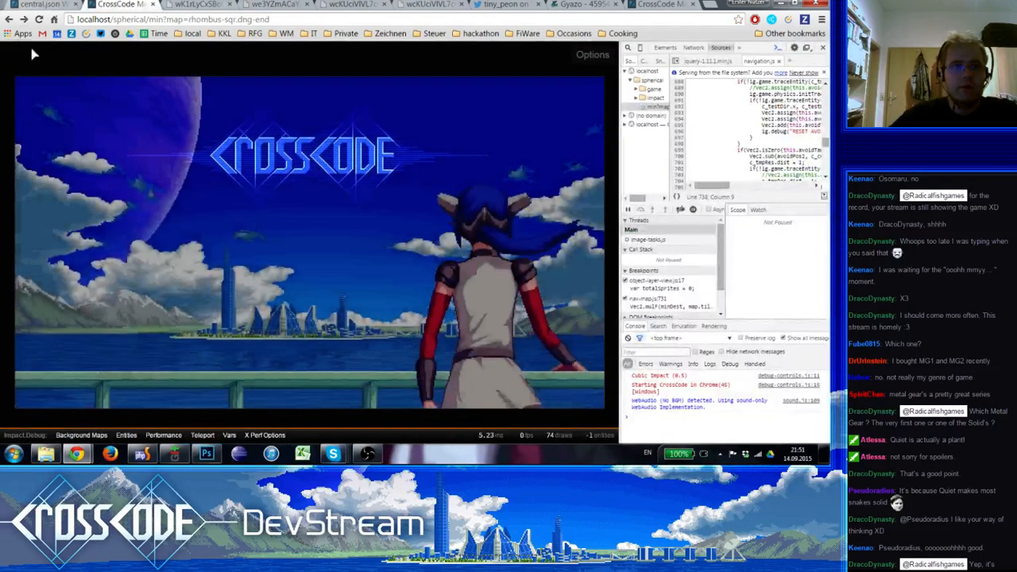
click(38, 19)
drag(239, 20, 424, 20)
key(BackSpace)
text(cent)
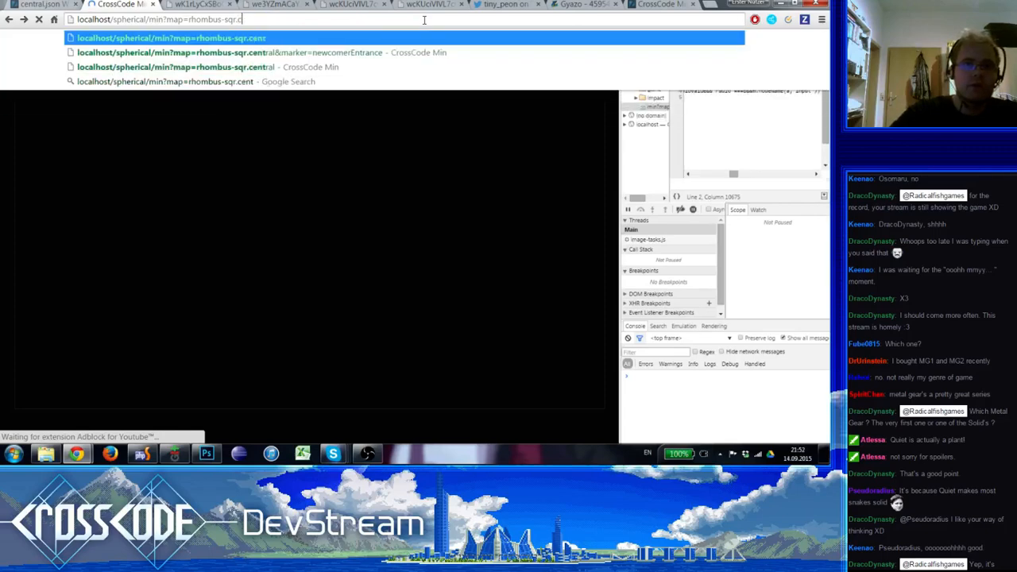
text(ter)
key(Return)
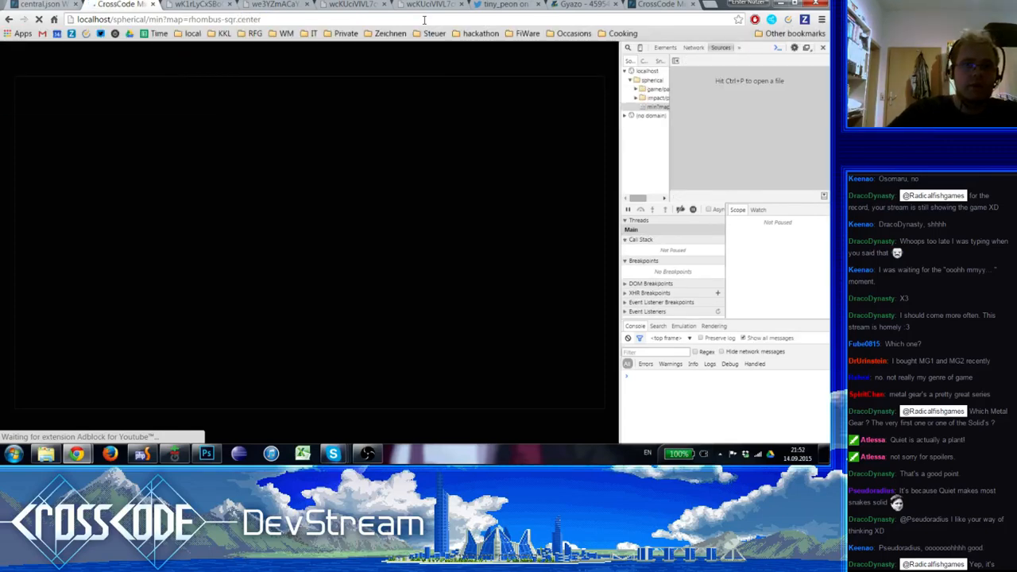
Load the rhombus-sqr.central map in the game and start Story mode
double_click(259, 21)
text(c)
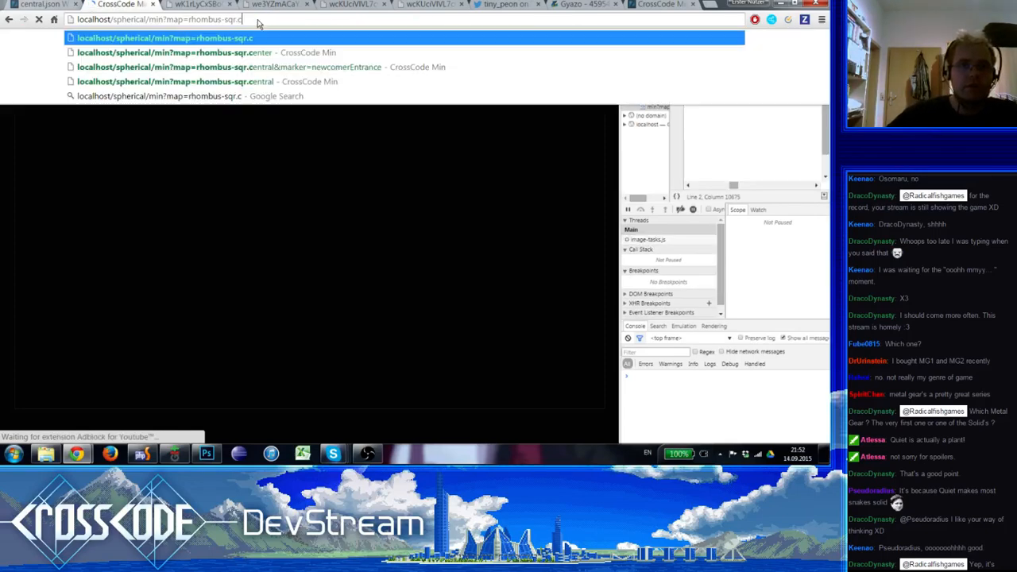
text(e)
key(Down)
key(Down)
key(Down)
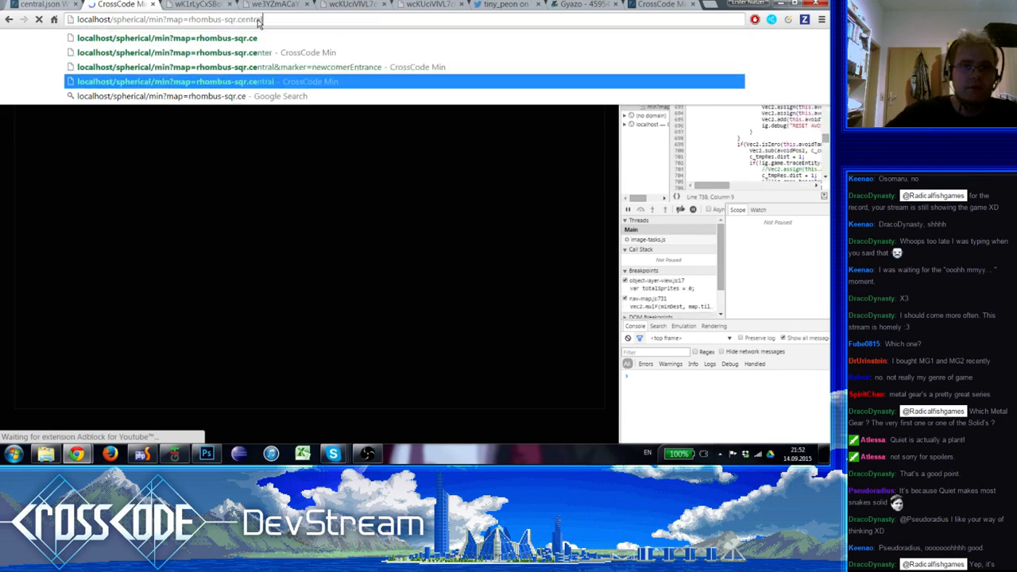
key(Return)
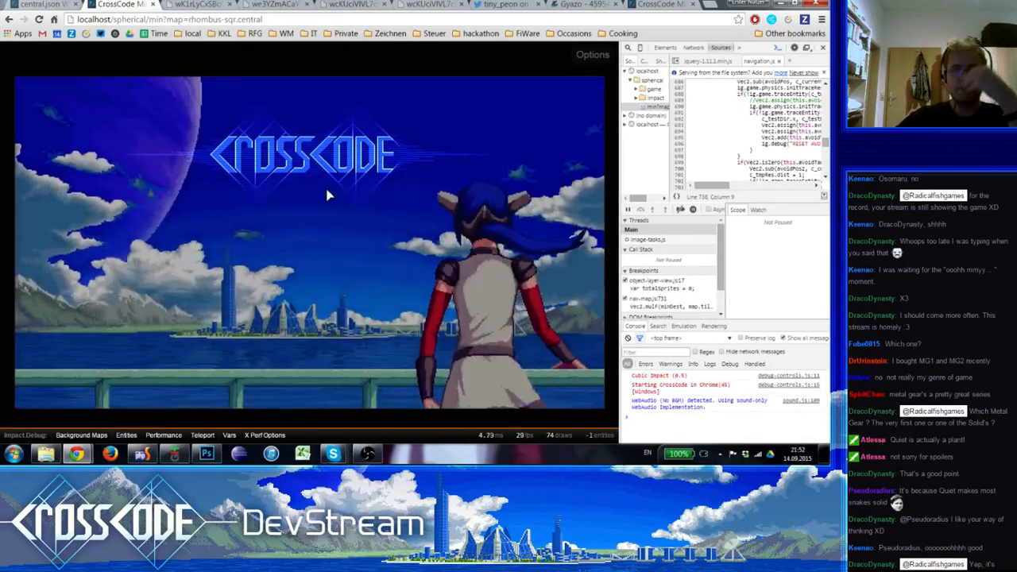
click(308, 204)
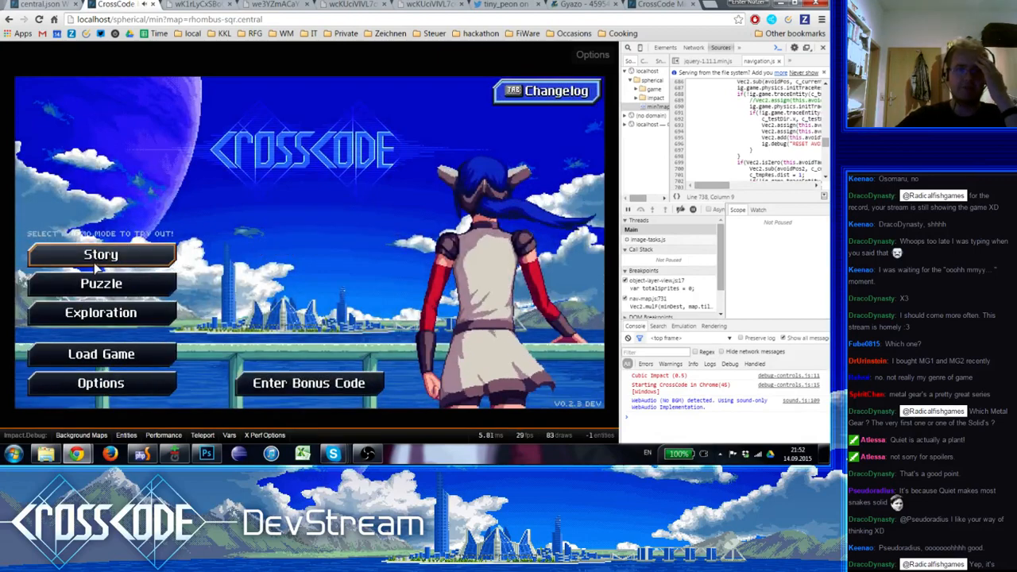
click(95, 262)
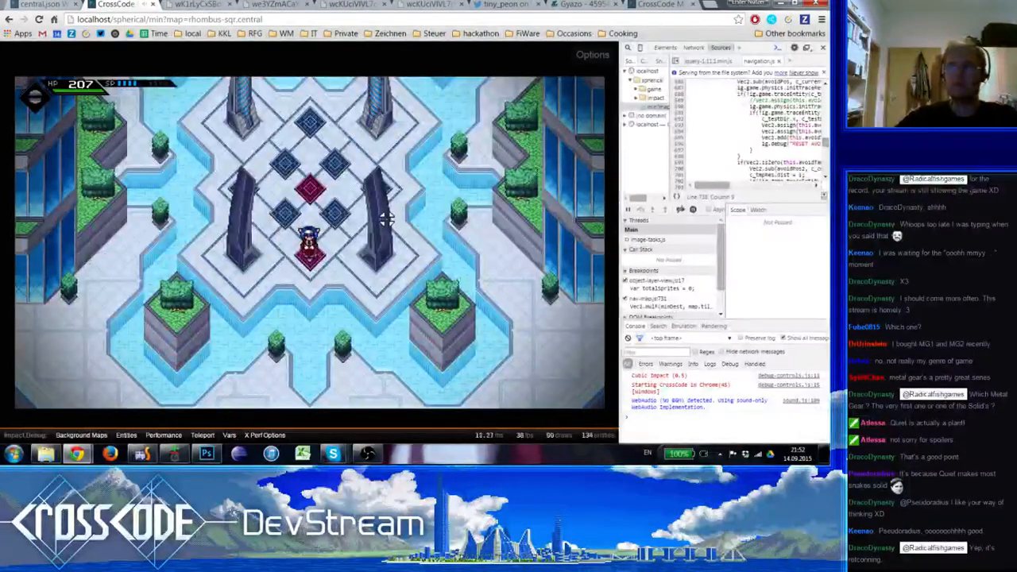
Walk the character from the plaza centre along the eastern tower to inspect its facade and edge columns in game
key(w)
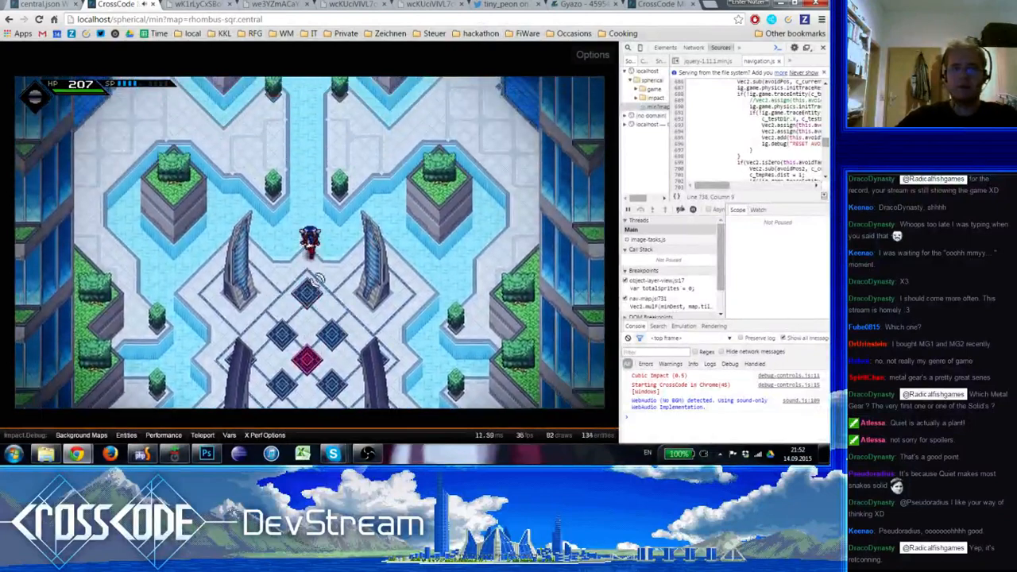
key(w)
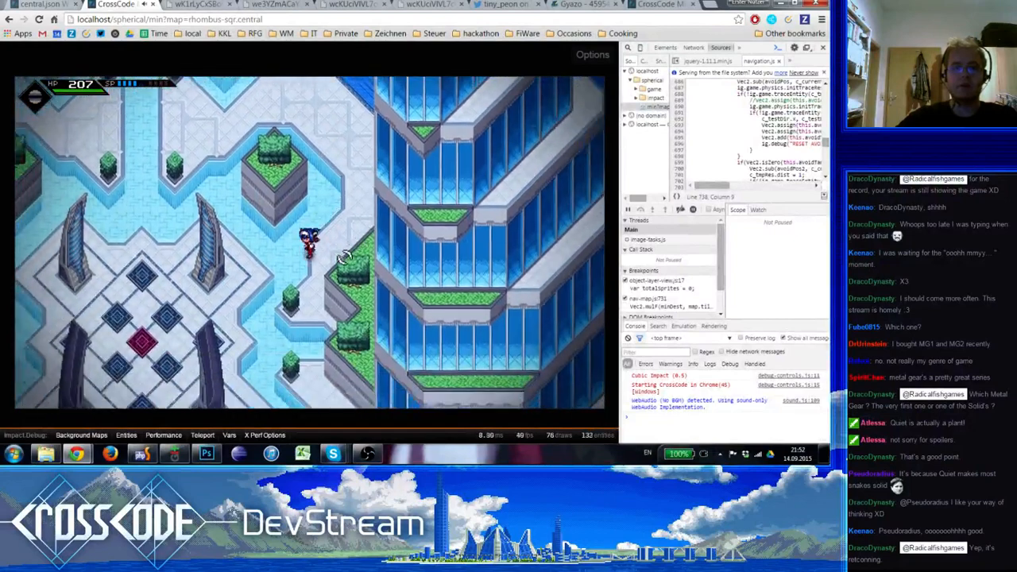
key(s)
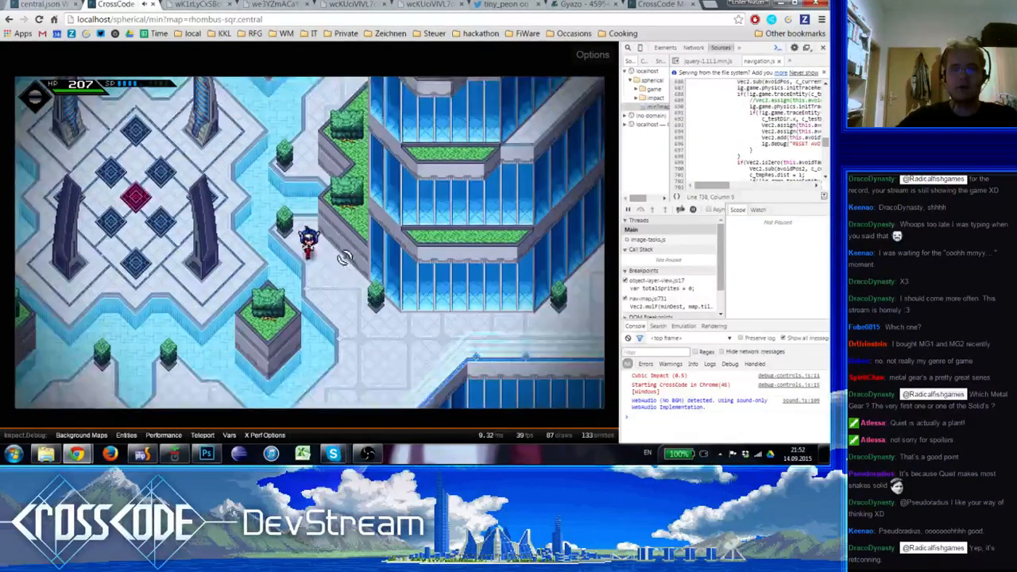
key(s)
key(d)
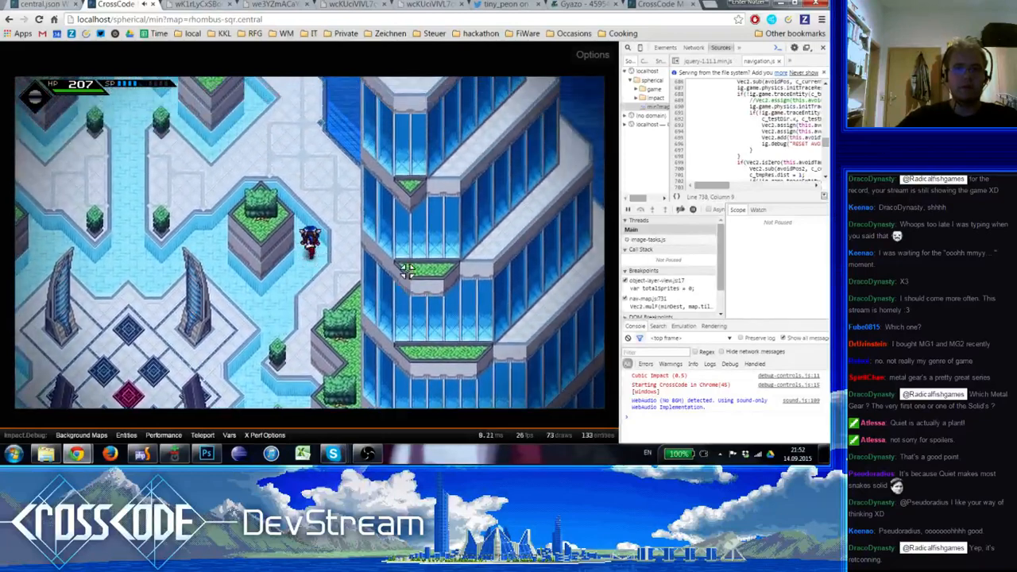
key(w)
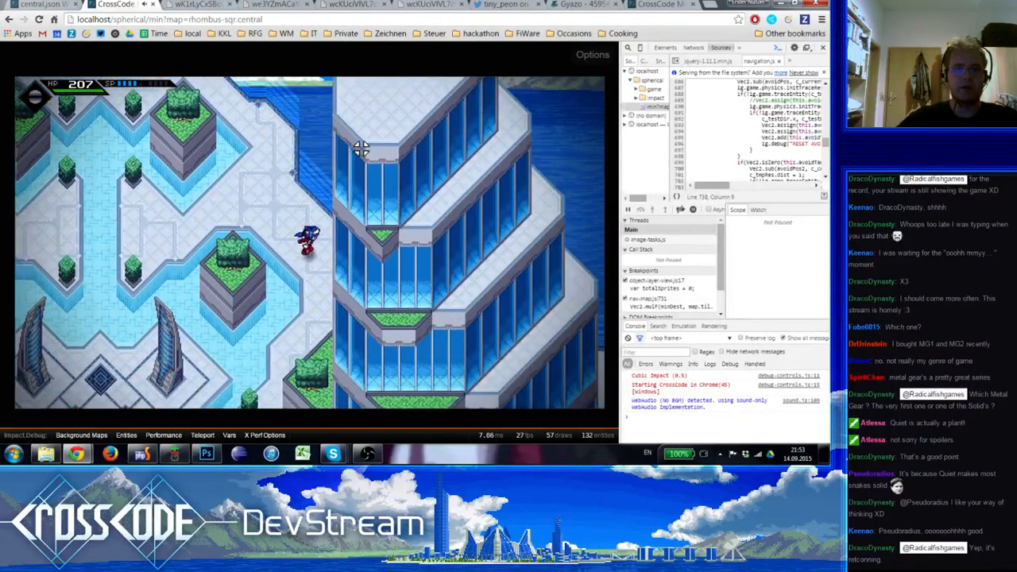
key(s)
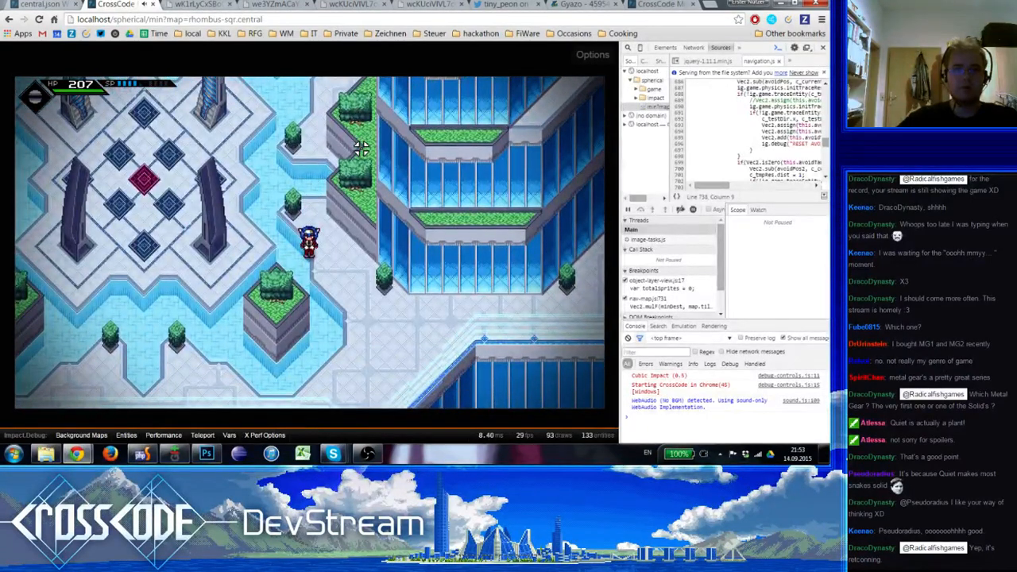
Walk the character back to the northern water channel to inspect the plaza between the two towers
key(w)
key(a)
key(w)
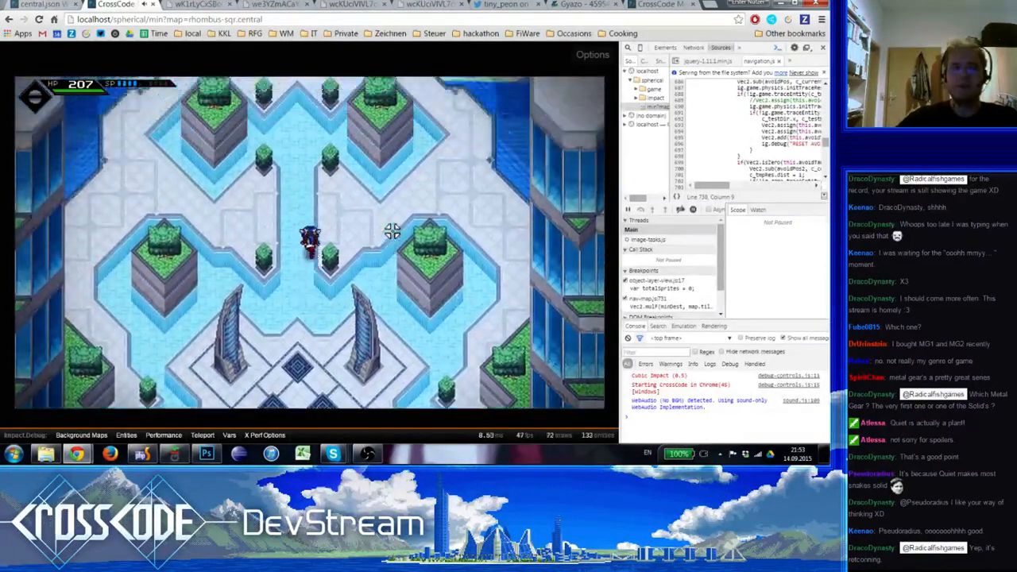
key(d)
key(a)
key(s)
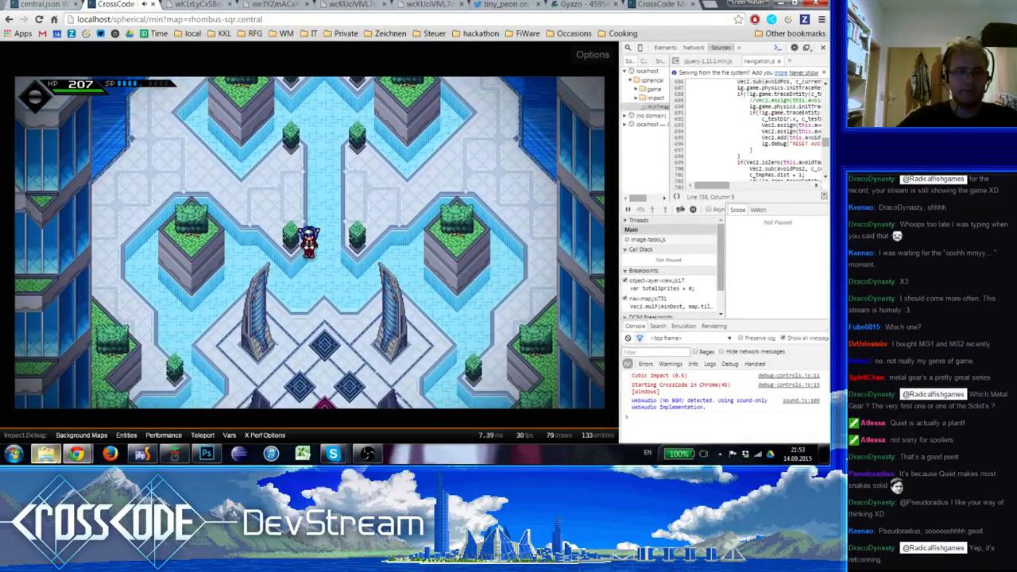
Switch to Photoshop and hide the grid overlay on bergen.psd
click(46, 454)
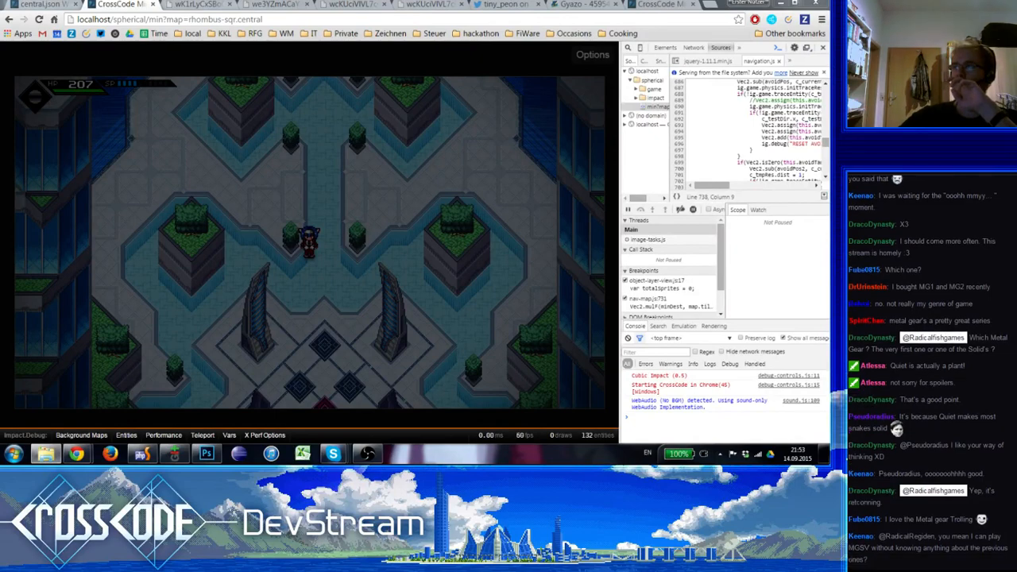
key(alt+Tab)
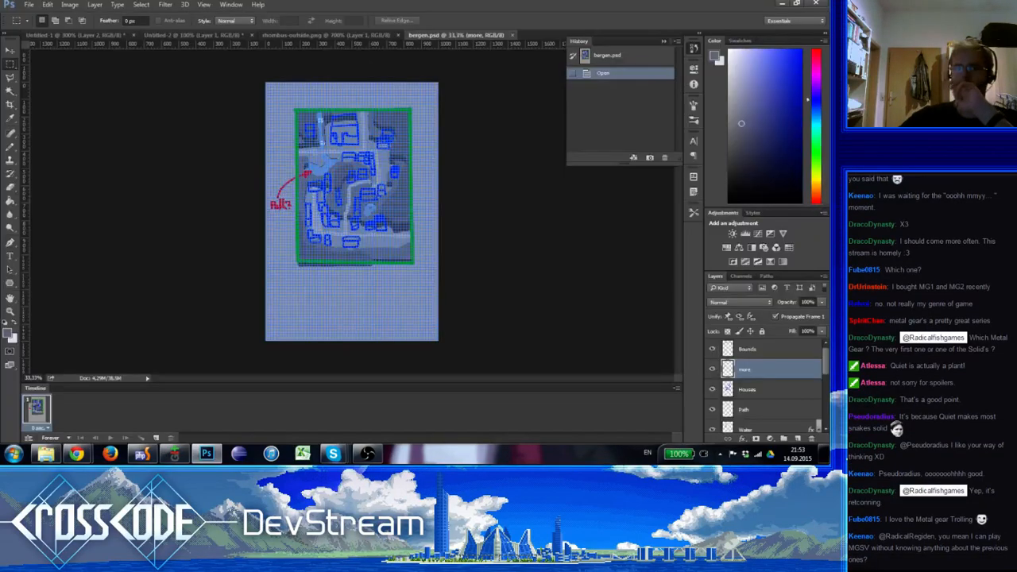
click(13, 312)
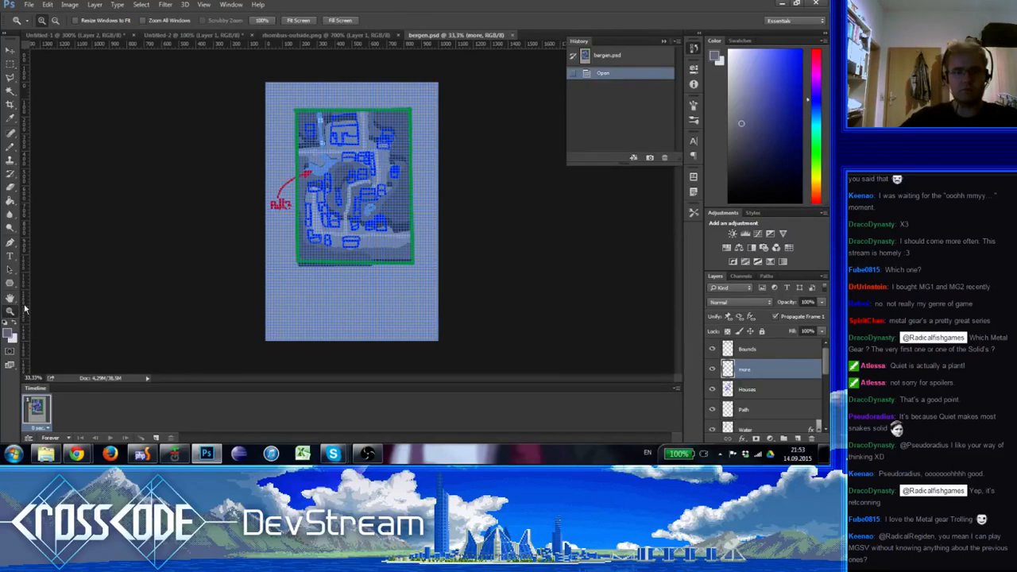
key(ctrl+h)
Examine the town layout sketch in bergen.psd, including its houses, paths, water and the red path note
click(391, 187)
click(390, 187)
click(390, 187)
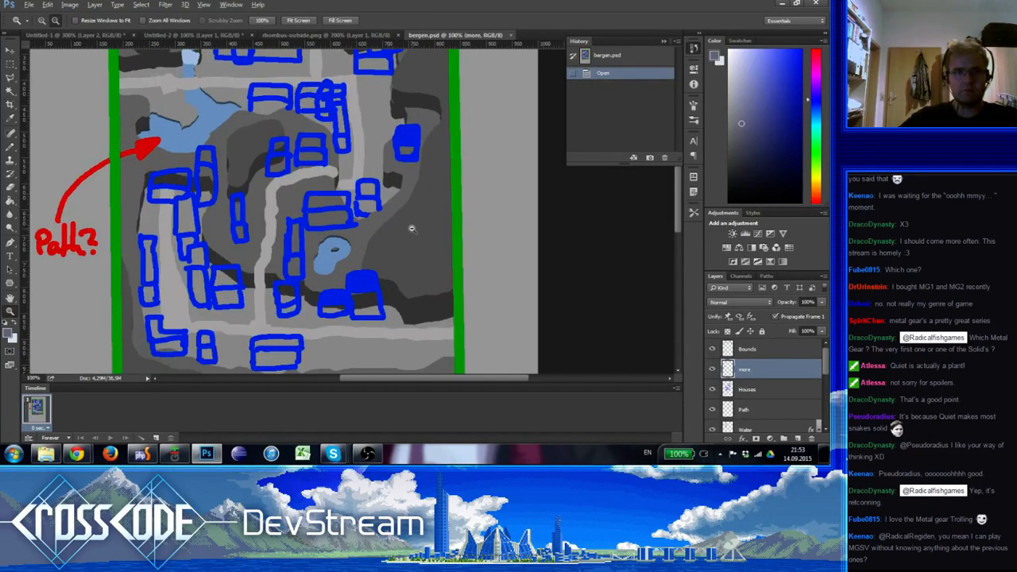
alt+click(412, 229)
click(411, 229)
alt+click(411, 229)
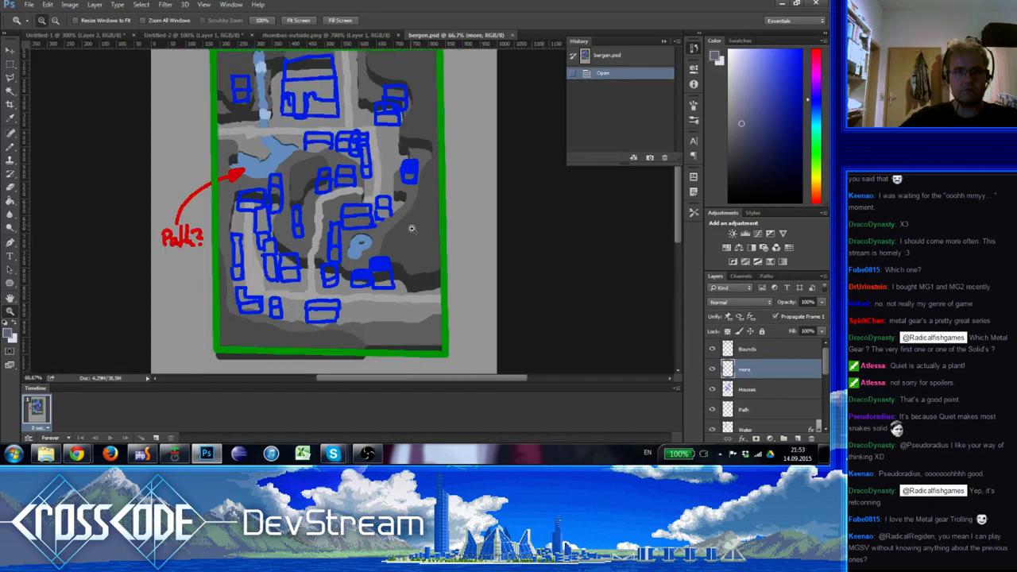
drag(400, 152, 395, 139)
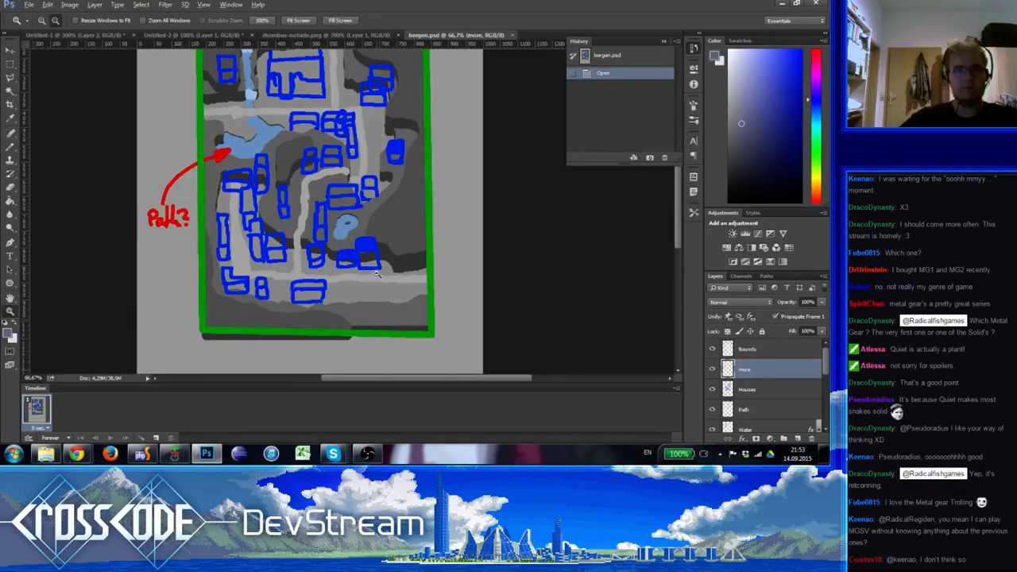
alt+click(377, 235)
click(377, 231)
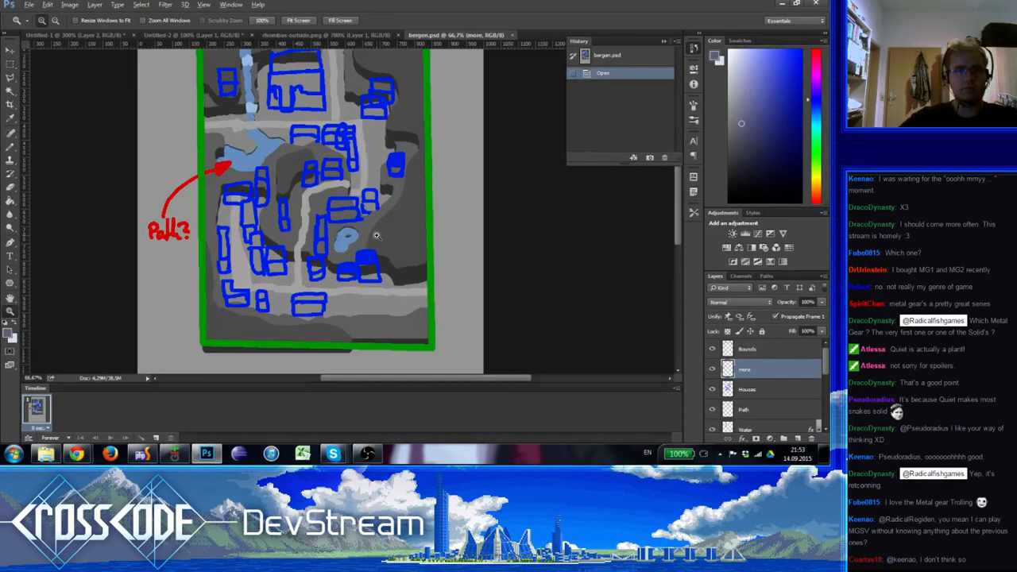
alt+click(373, 201)
click(371, 189)
alt+click(370, 188)
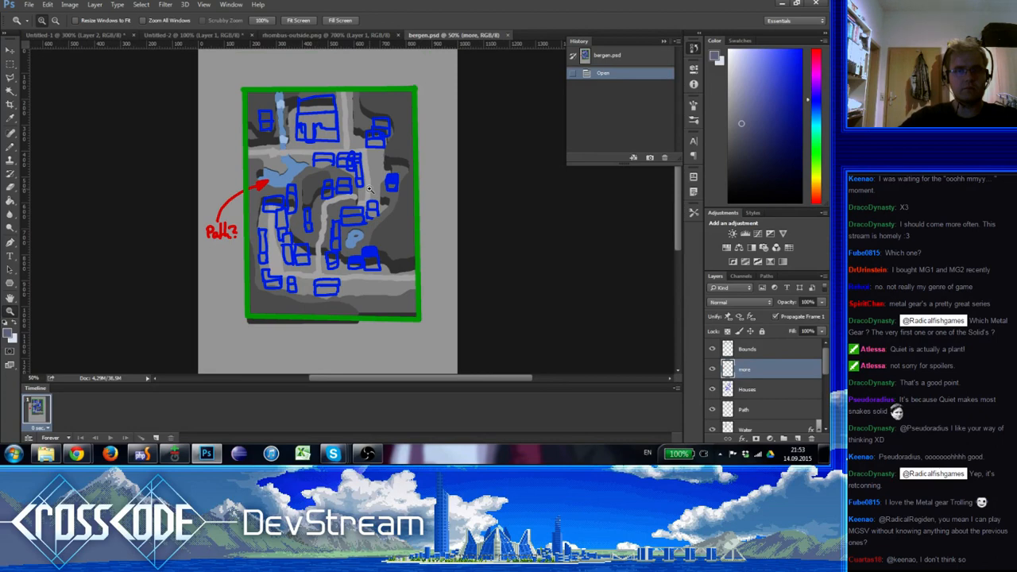
alt+click(371, 191)
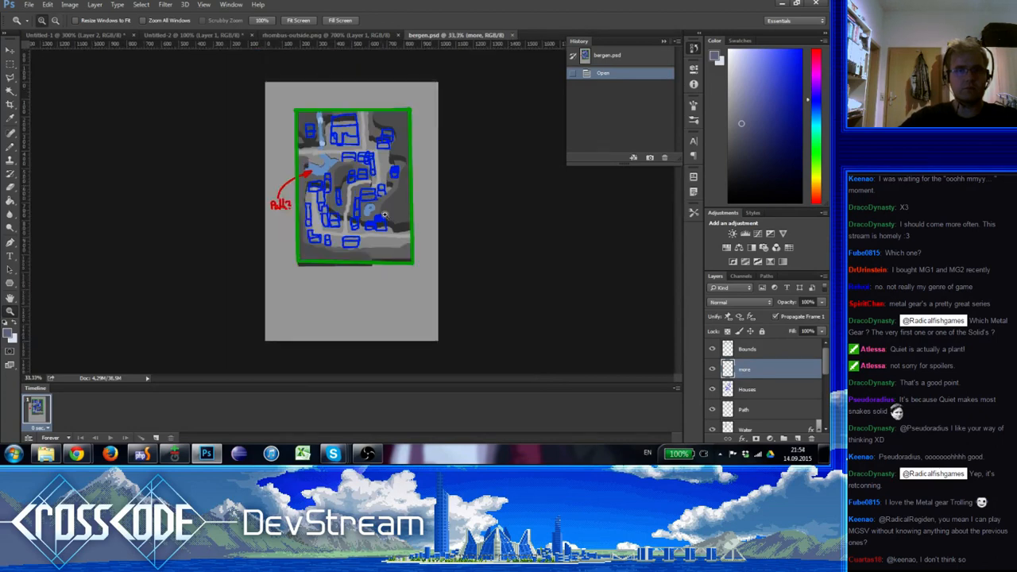
click(379, 204)
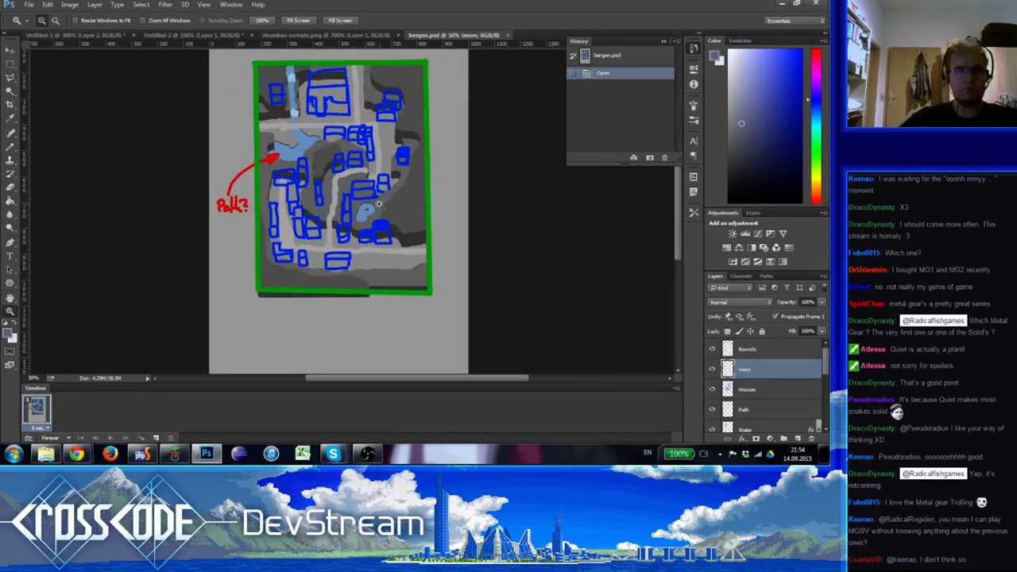
click(371, 169)
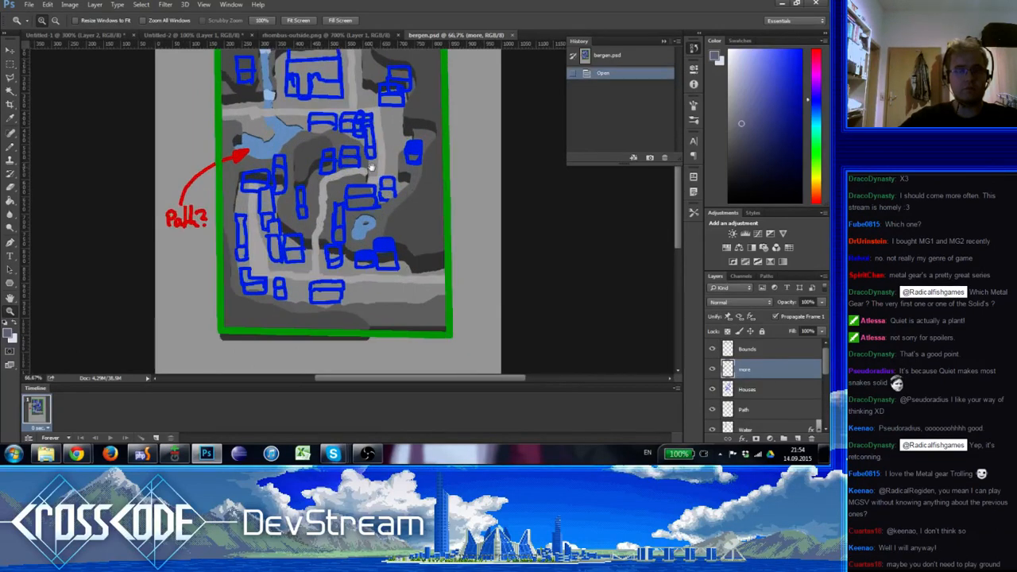
drag(372, 166, 386, 197)
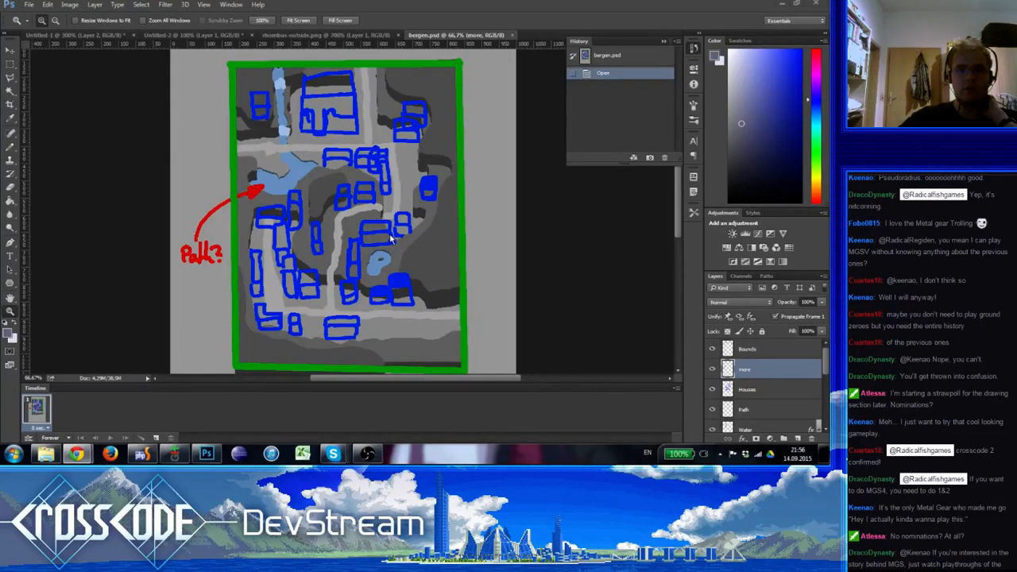
scroll(390, 239, down, 1)
scroll(390, 238, down, 3)
scroll(390, 239, up, 4)
scroll(390, 239, down, 3)
scroll(390, 239, up, 3)
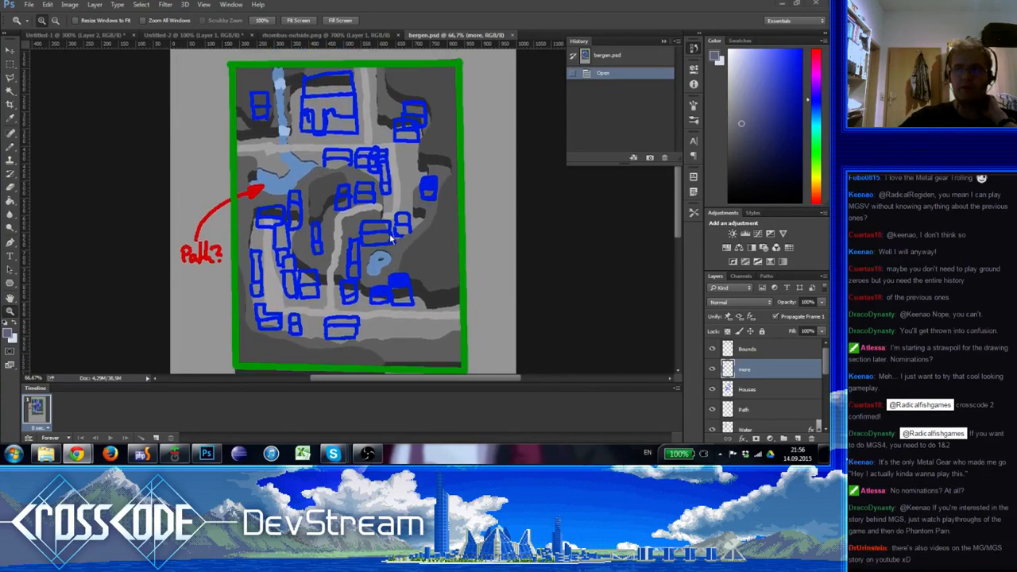
scroll(390, 239, down, 2)
scroll(390, 238, up, 3)
scroll(391, 239, down, 1)
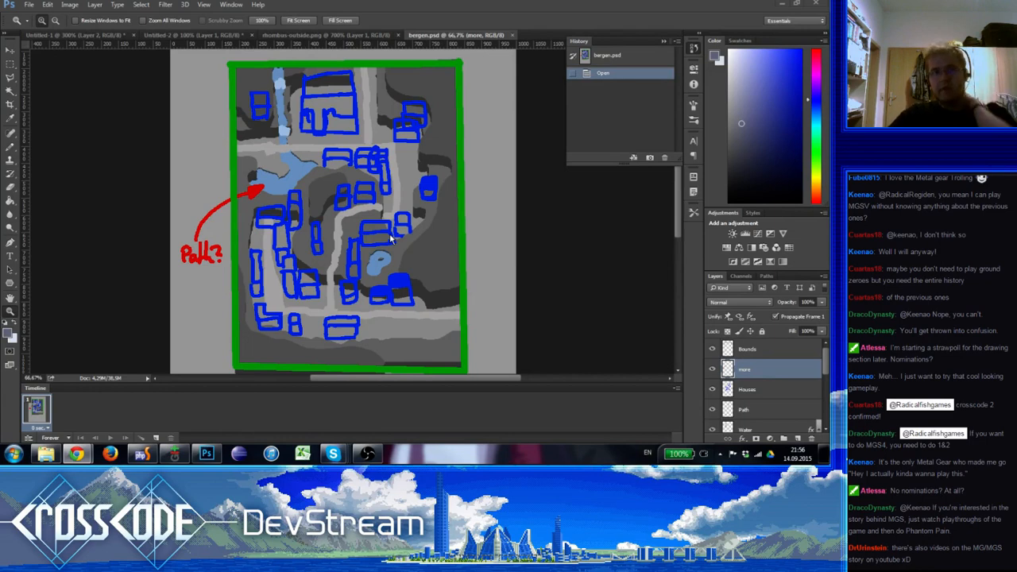
scroll(391, 238, down, 1)
scroll(390, 239, up, 1)
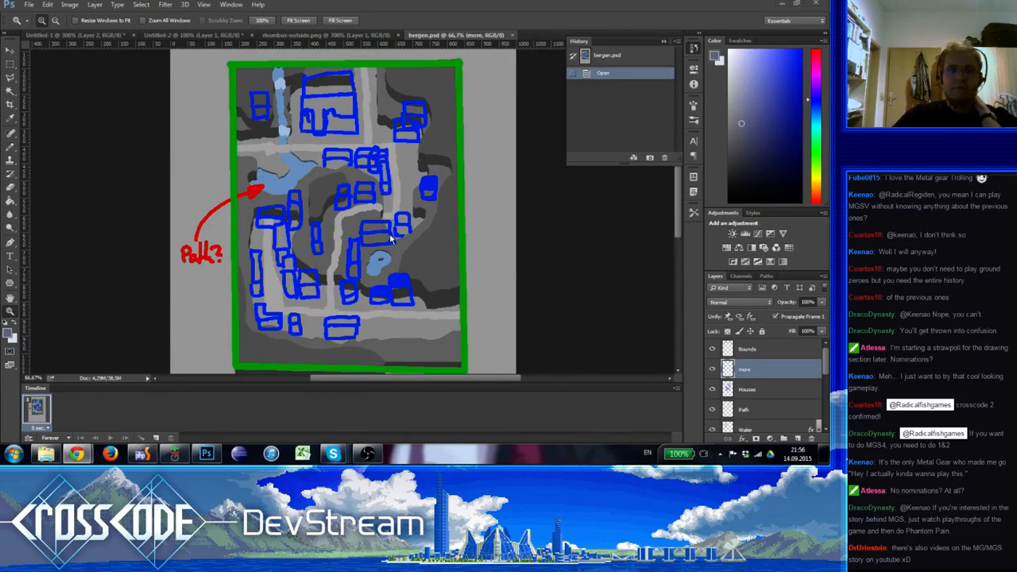
Review the whole bergen.psd town layout inside its green boundary at a smaller scale
scroll(390, 238, down, 1)
scroll(390, 238, up, 1)
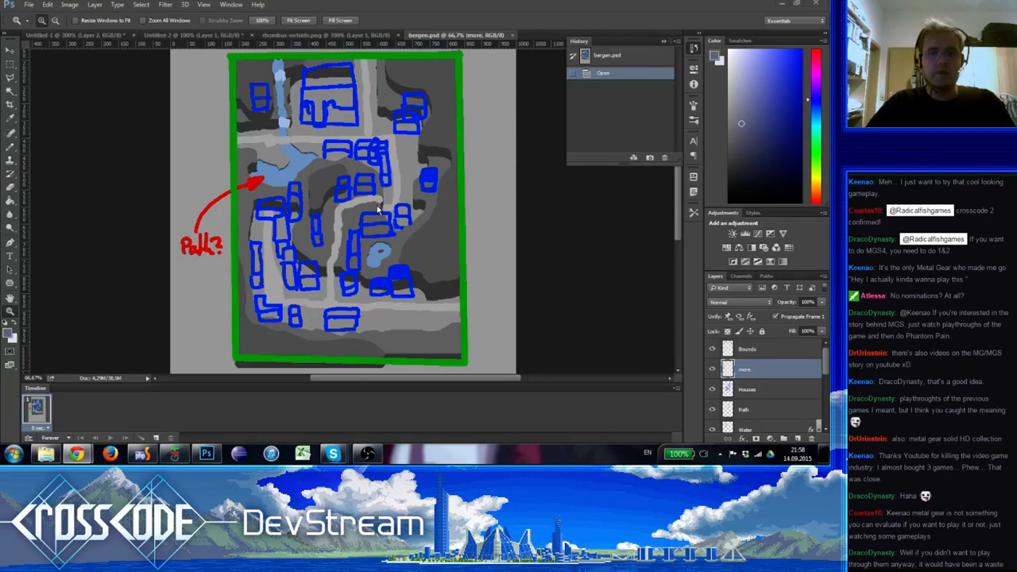
alt+scroll(379, 211, down, 2)
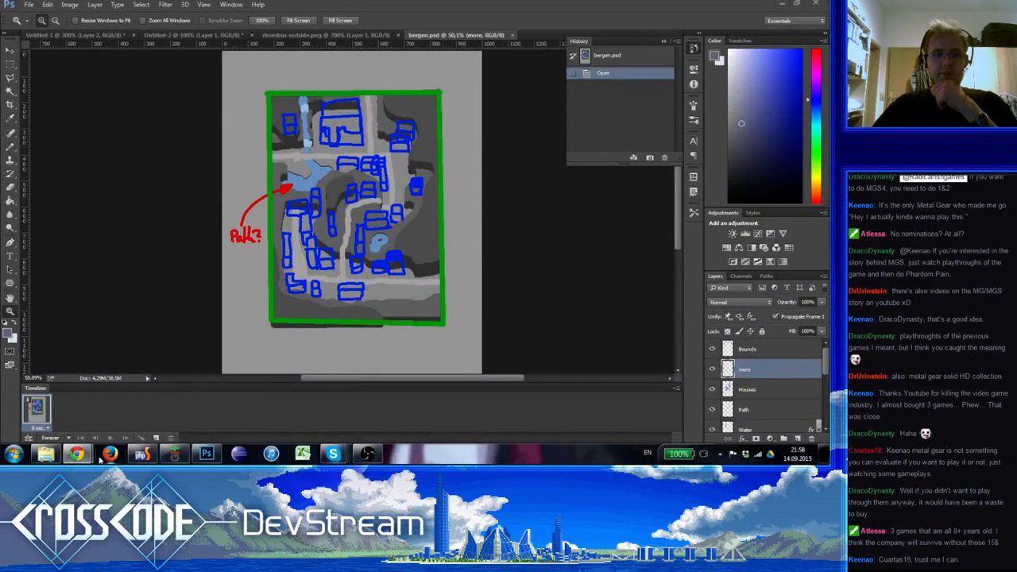
Switch to the CrossCode game in Chrome and walk the character south from the northern water channel to the plaza's central red tile
mouse_move(76, 454)
click(78, 396)
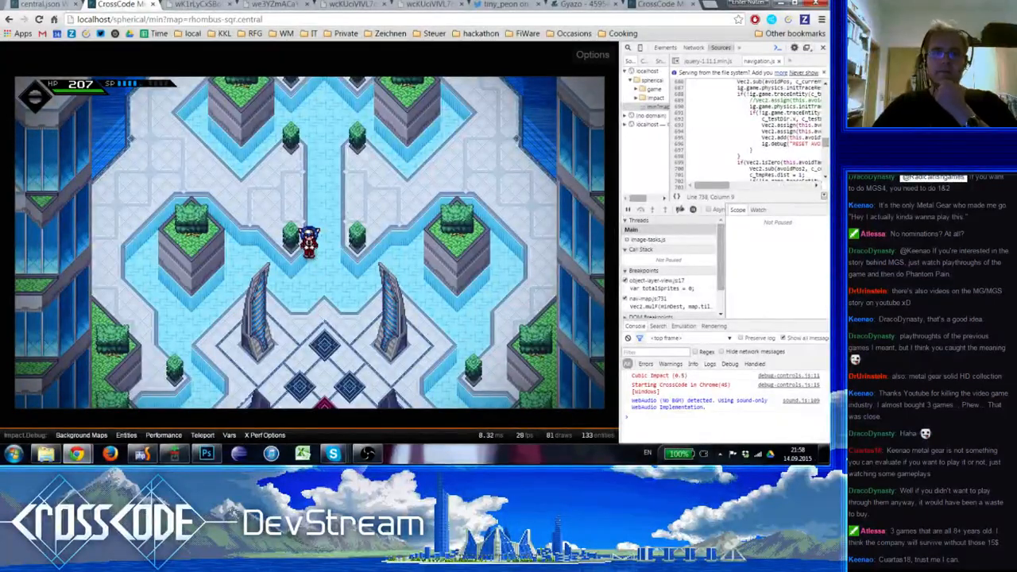
key(s)
key(s)
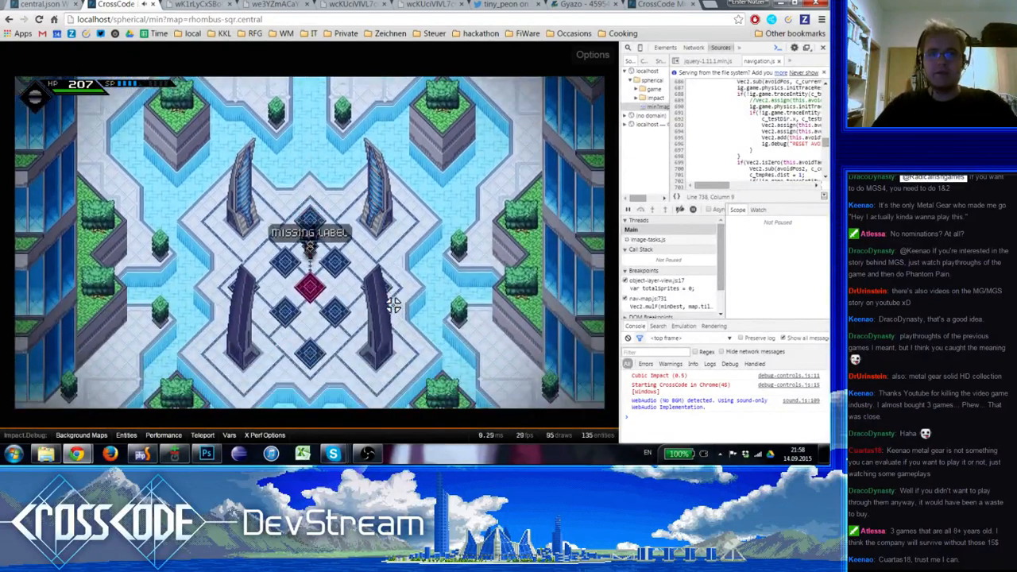
Walk the character from the central red tile to the southern water basin to inspect the plaza's southern edge
key(s)
key(w)
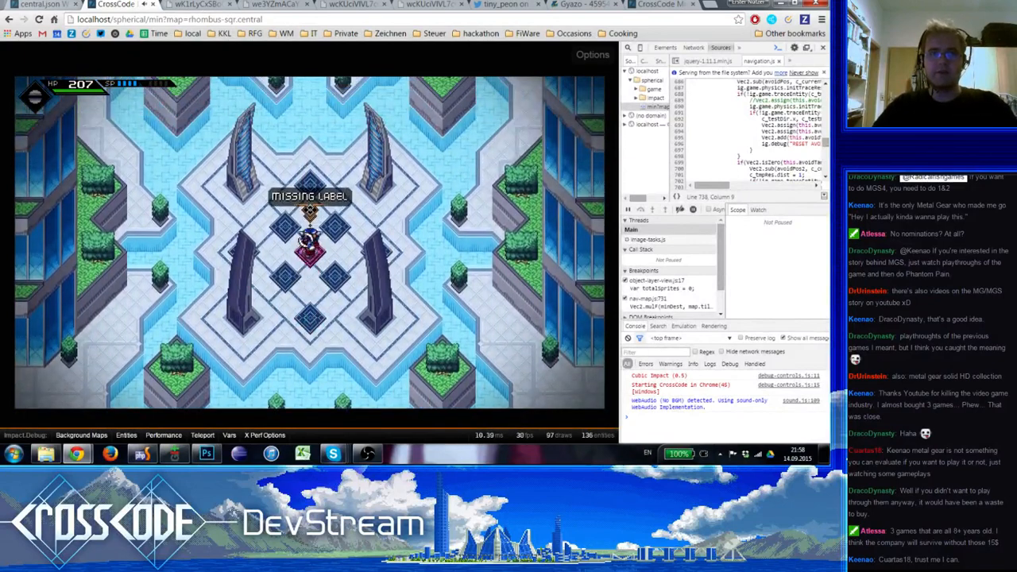
key(s)
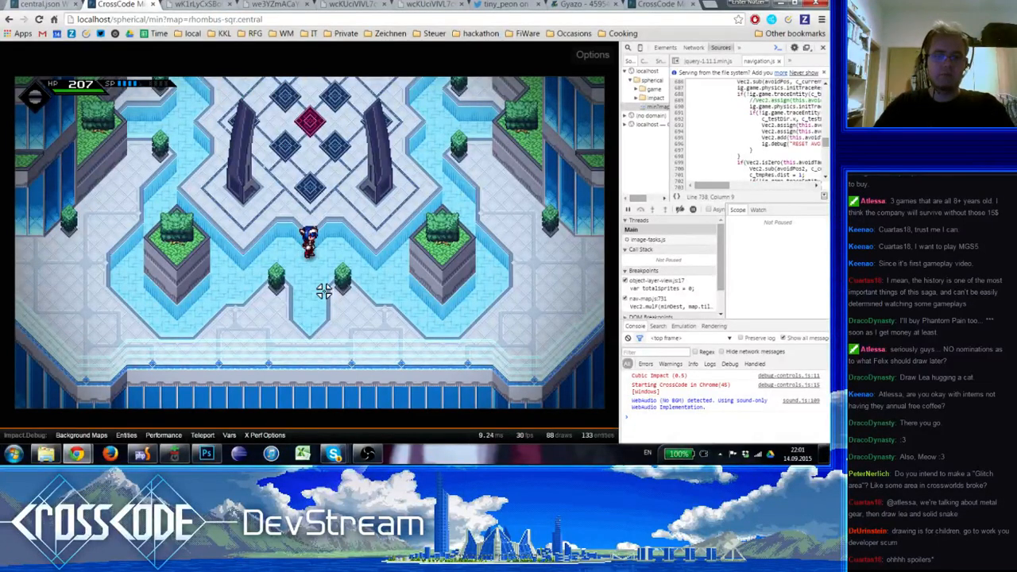
key(s)
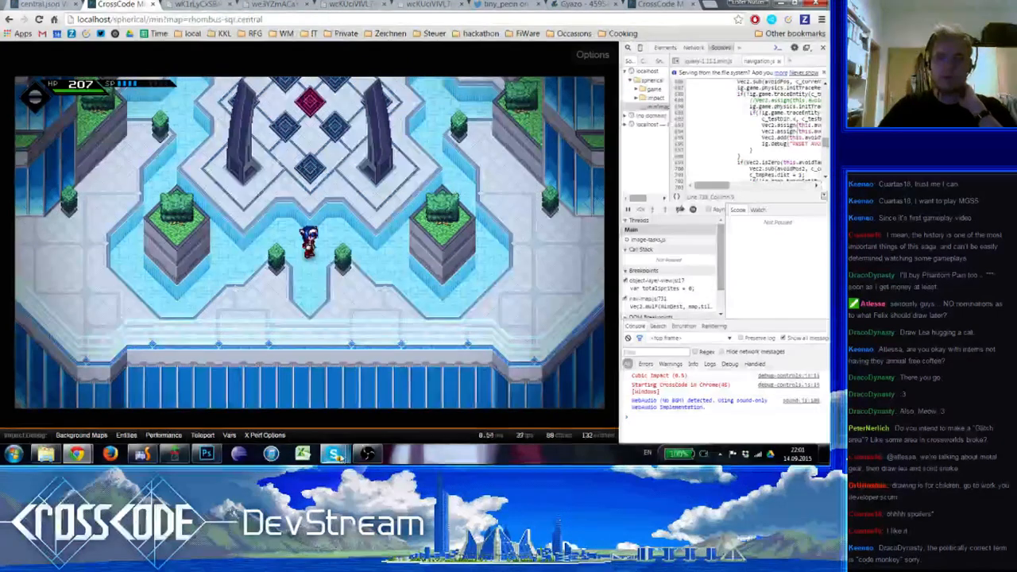
click(334, 454)
click(321, 284)
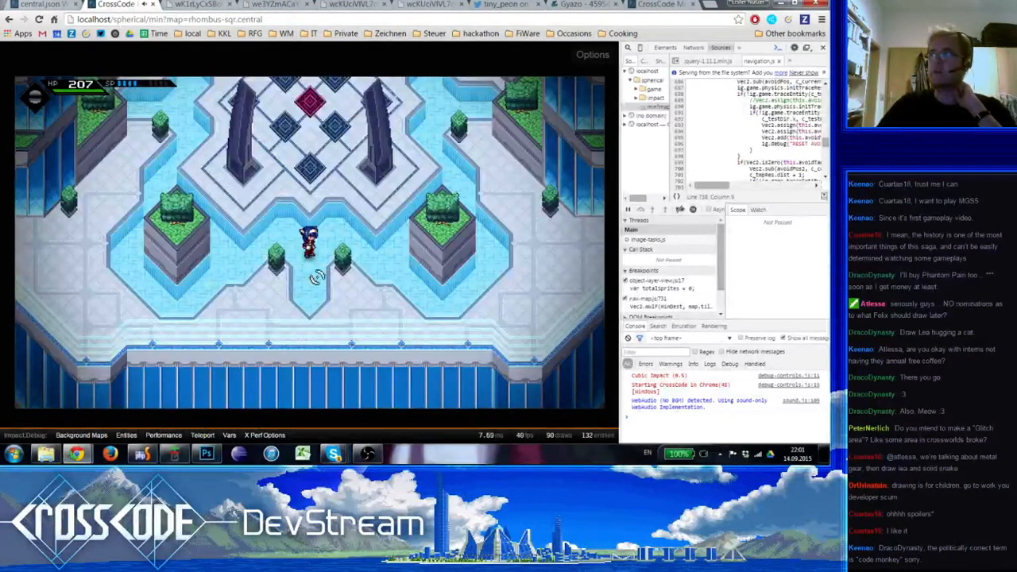